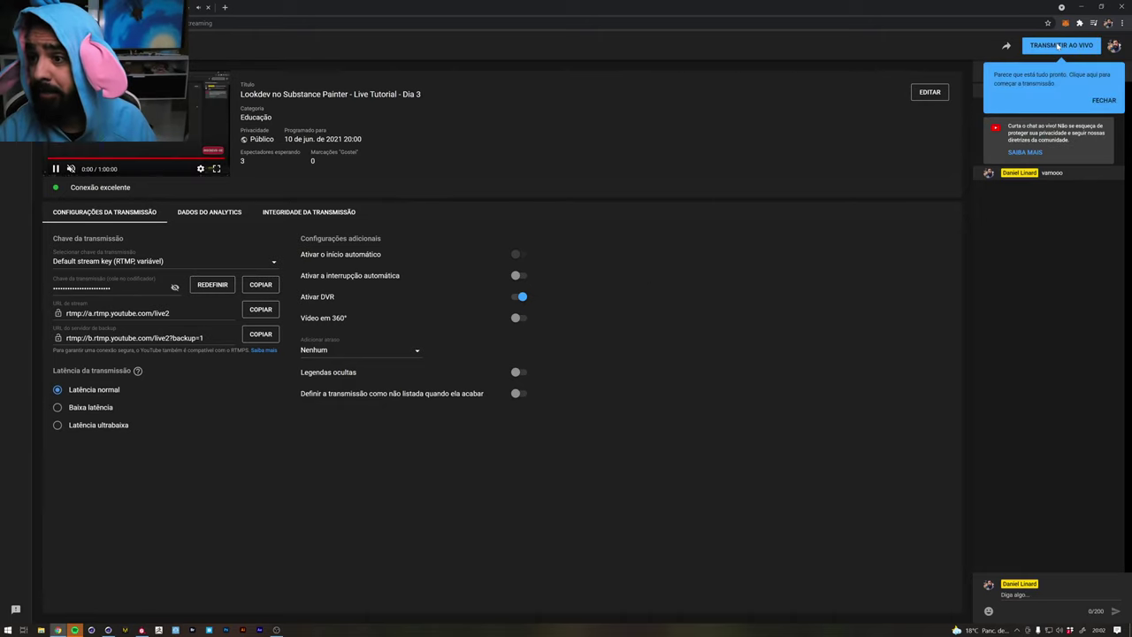
Start the scheduled Lookdev no Substance Painter live broadcast in YouTube Studio
click(1058, 46)
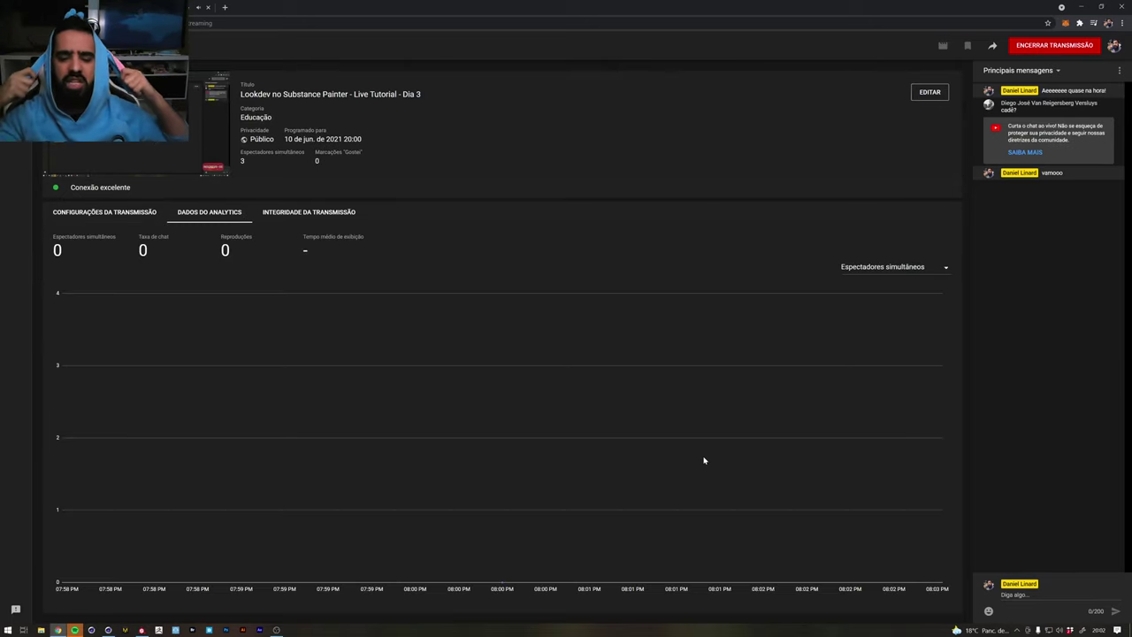
key(alt+Tab)
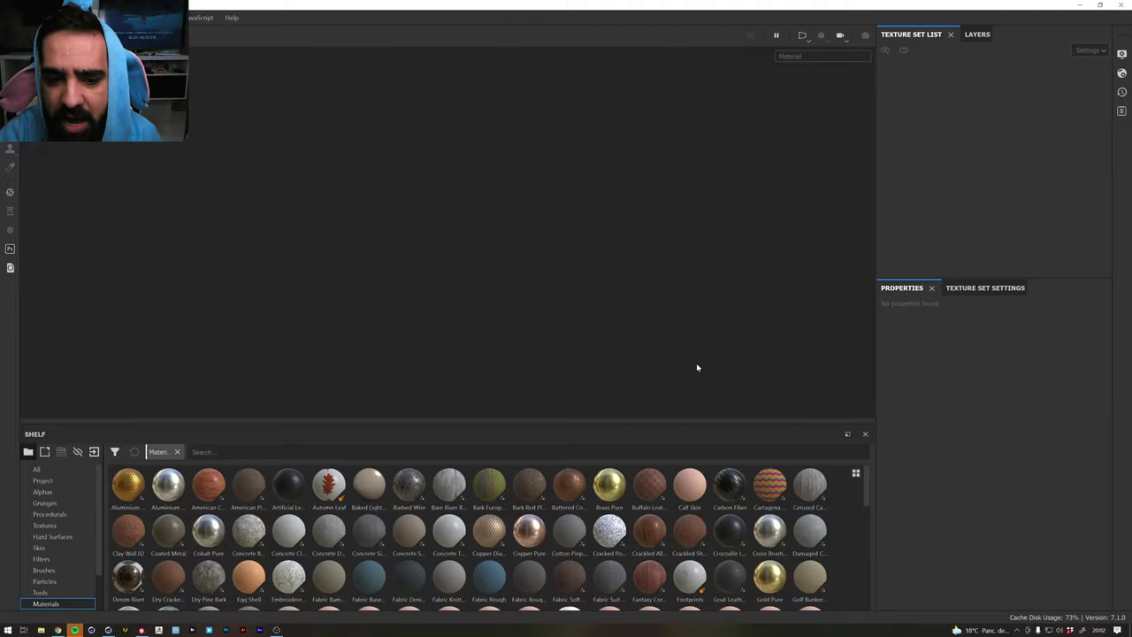
Enlarge the OBS webcam source to fill most of the screen and centre it horizontally
key(alt+Tab)
click(558, 305)
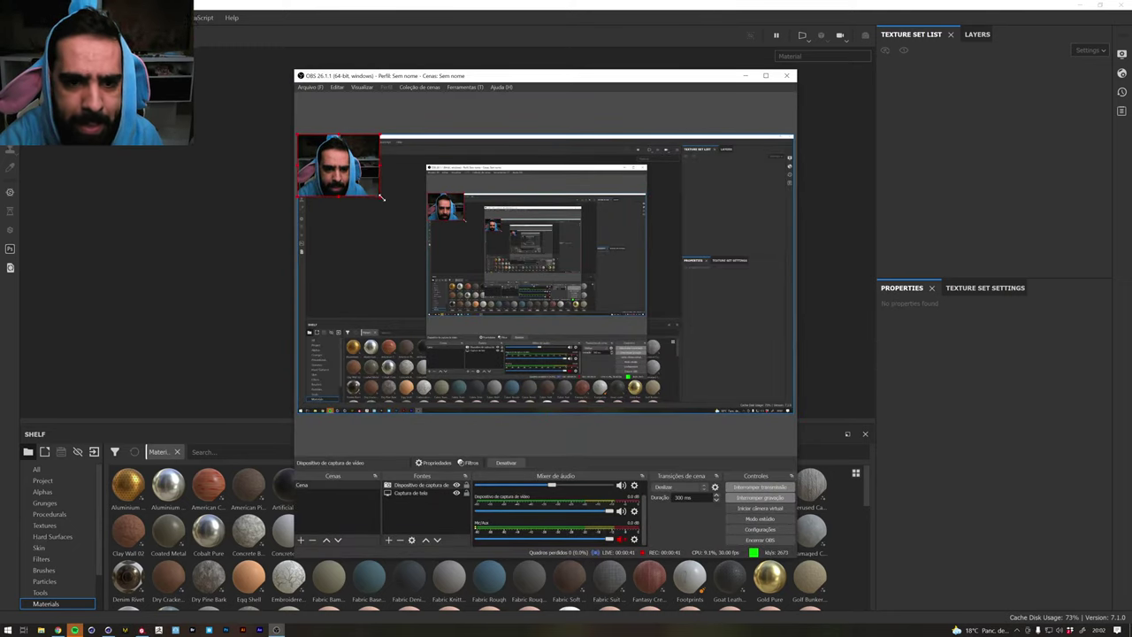
drag(382, 198, 679, 413)
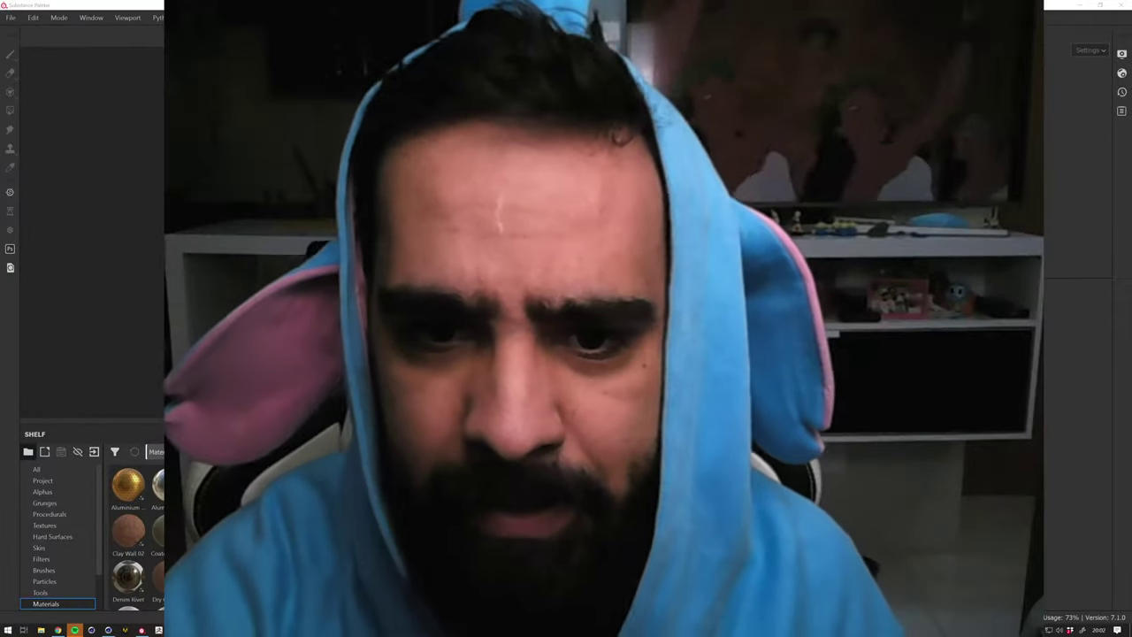
key(ctrl+d)
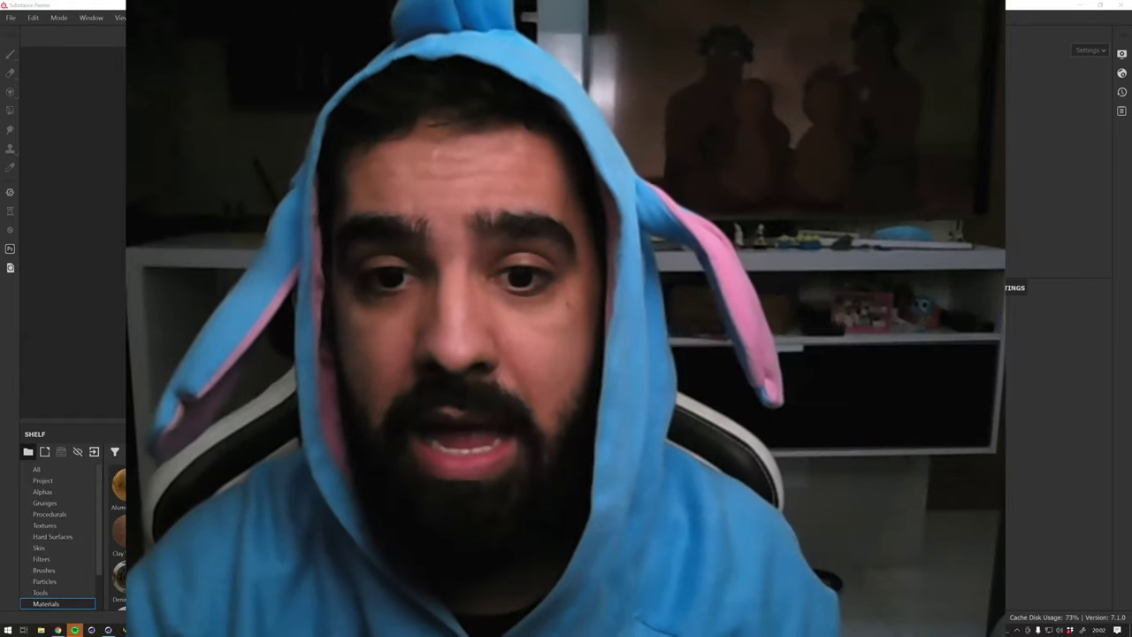
Check the live stream page and chat, then return to Substance Painter
key(alt+Tab)
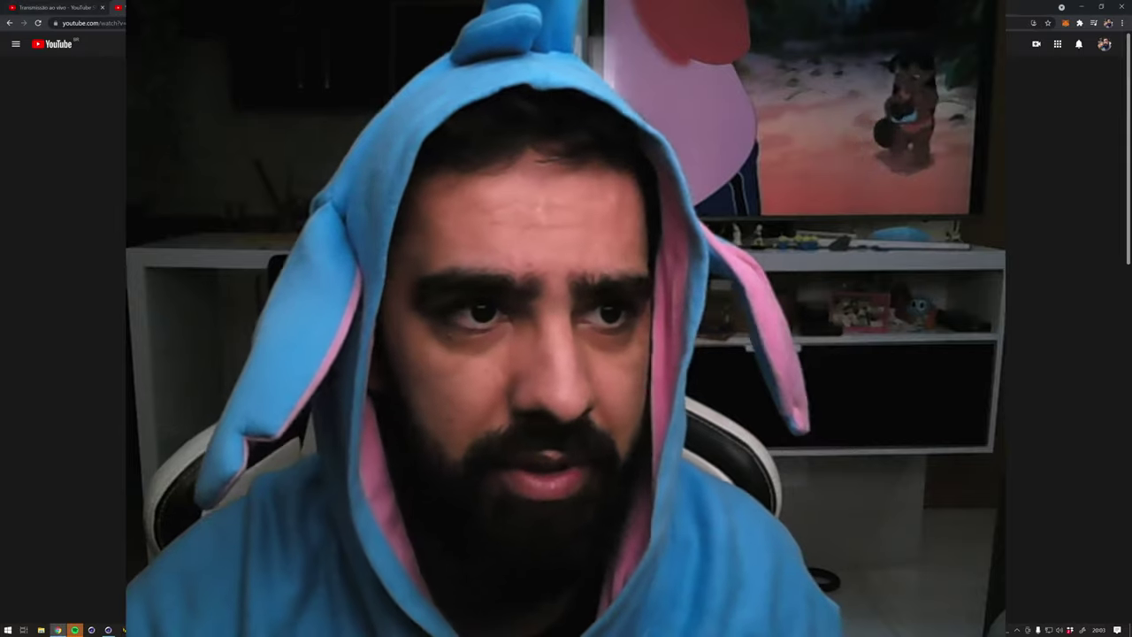
key(ctrl+Tab)
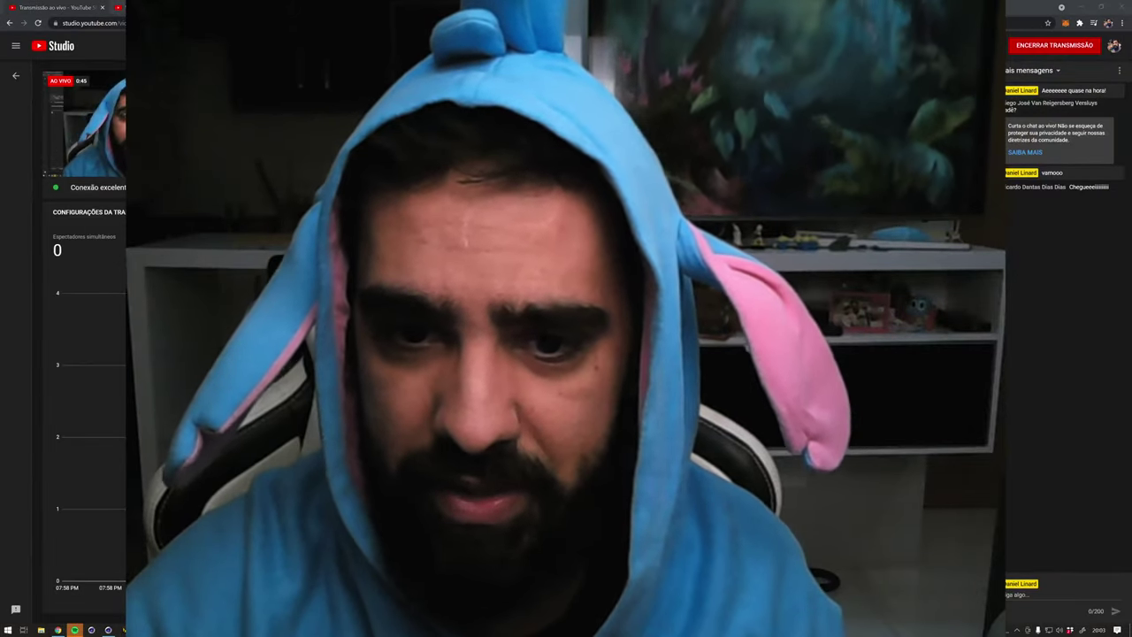
key(alt+Tab)
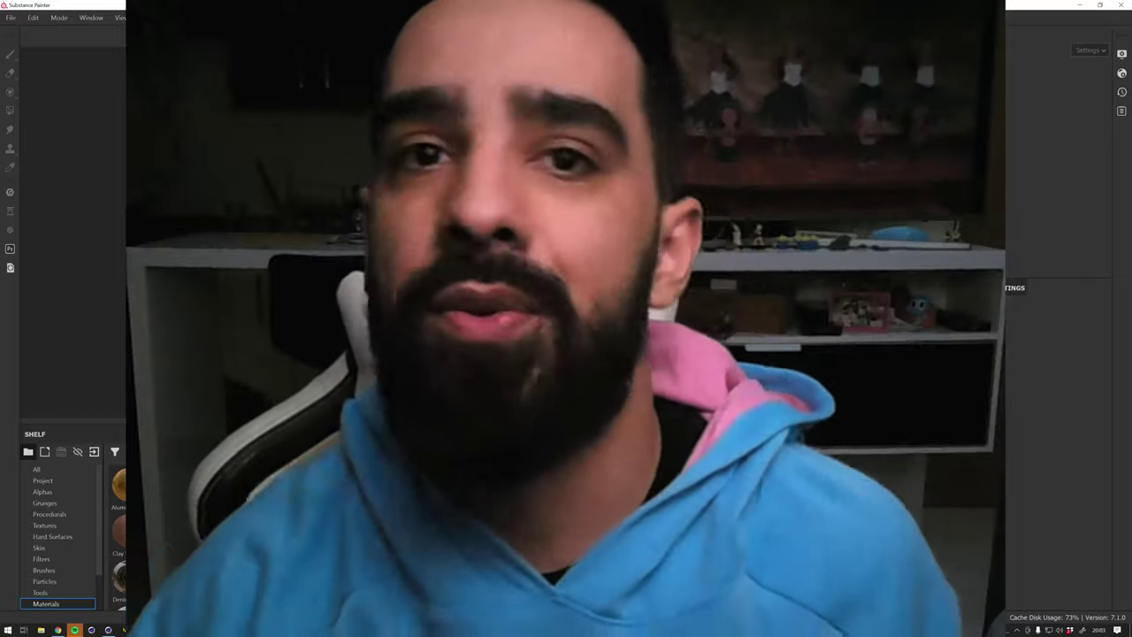
Load the table lamp project from the File menu's Recent Files list
click(11, 20)
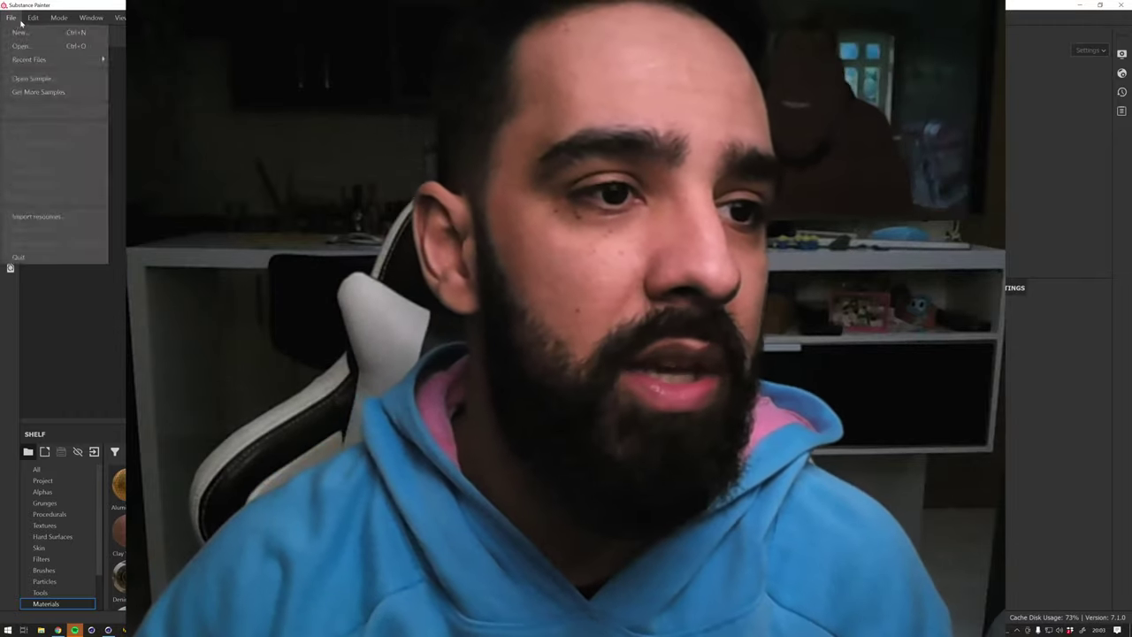
click(8, 18)
click(5, 17)
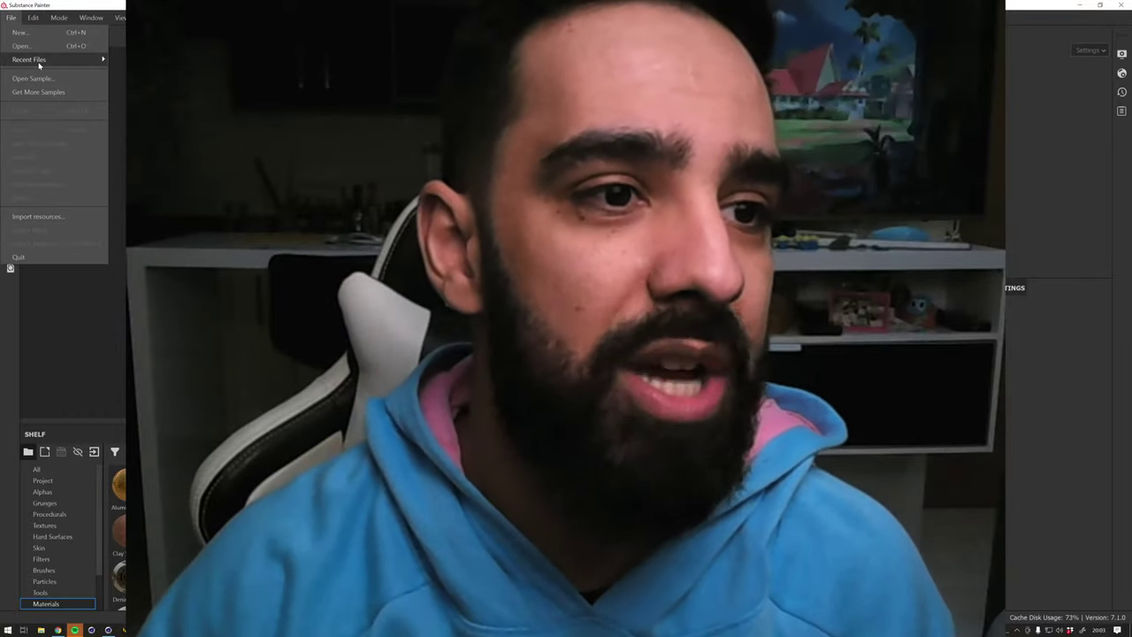
mouse_move(29, 59)
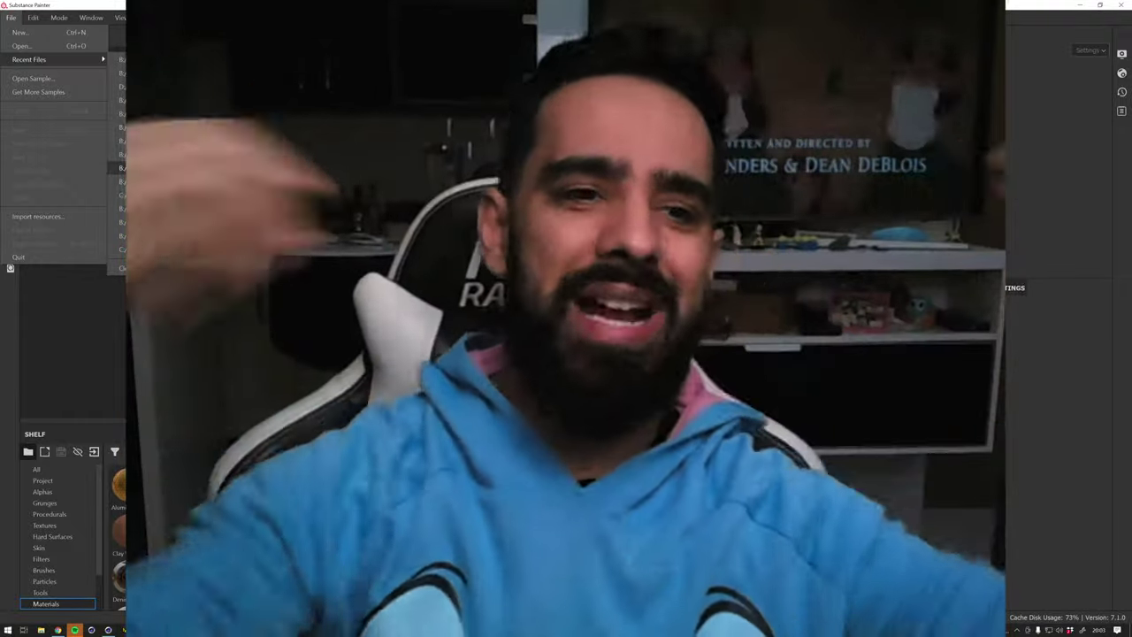
key(Escape)
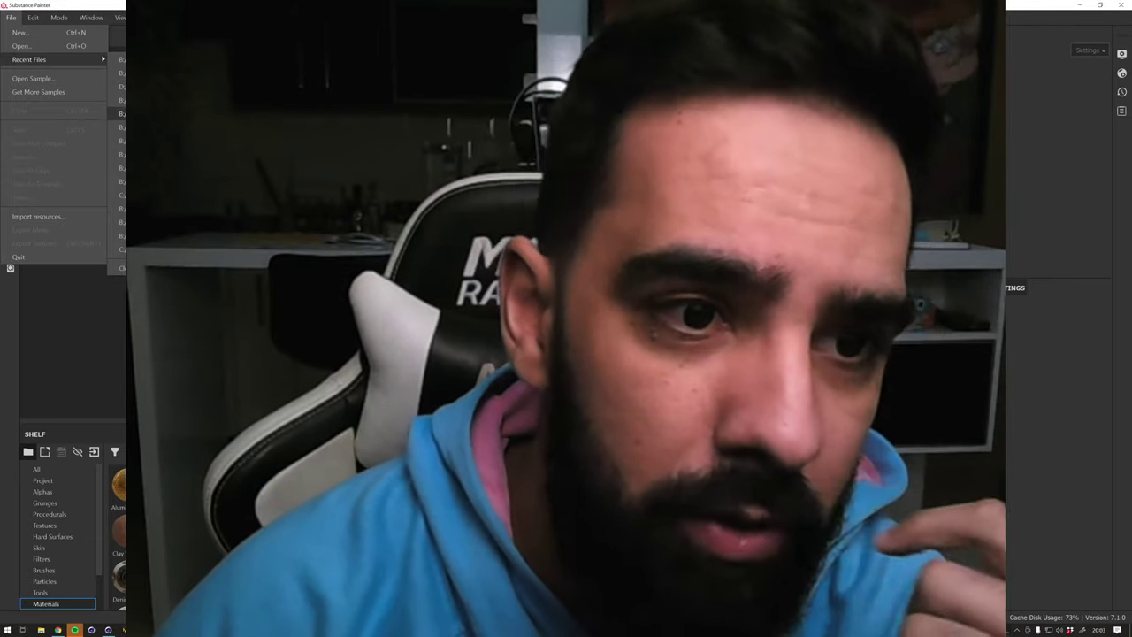
key(Escape)
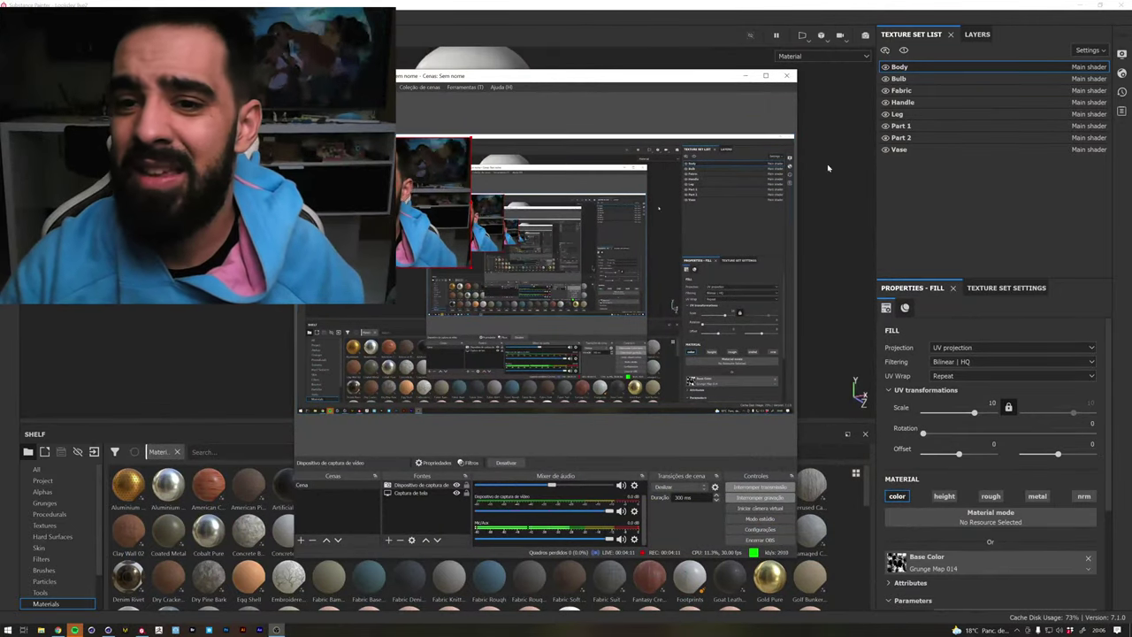
Shrink the webcam overlay to a small top-left box, deselect it and minimize OBS
click(432, 206)
click(432, 205)
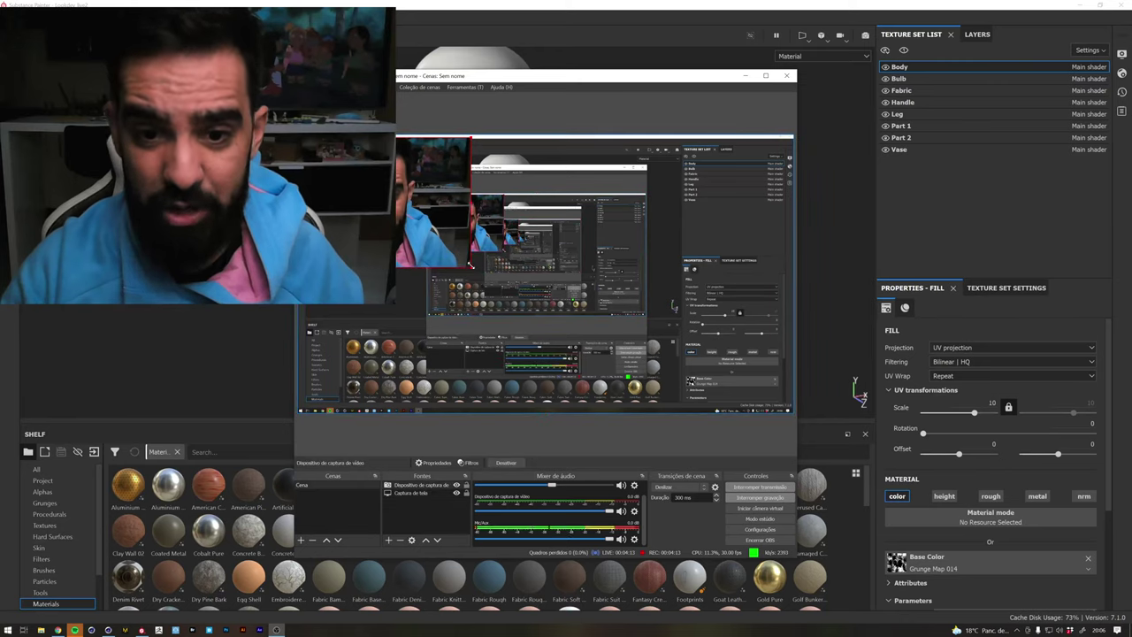
drag(473, 275, 405, 219)
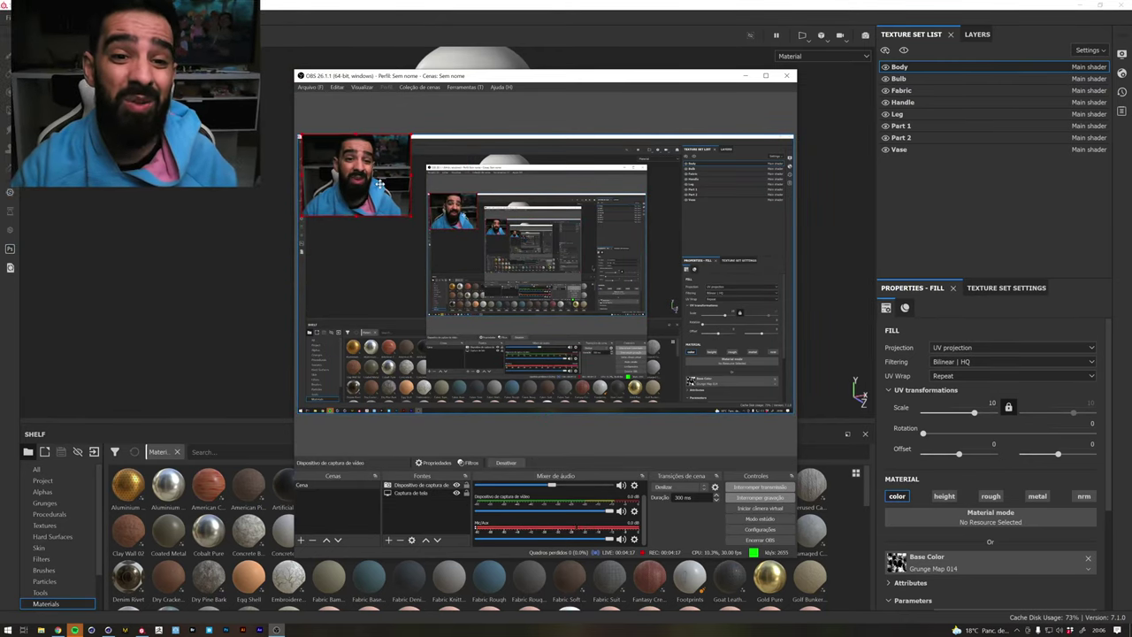
click(512, 121)
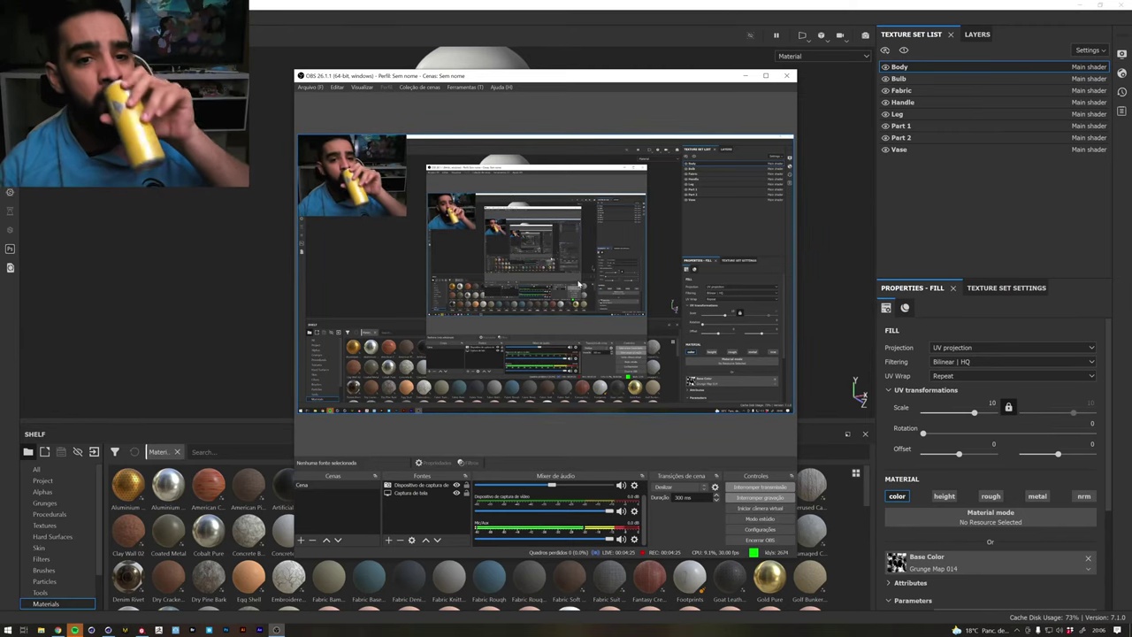
click(821, 238)
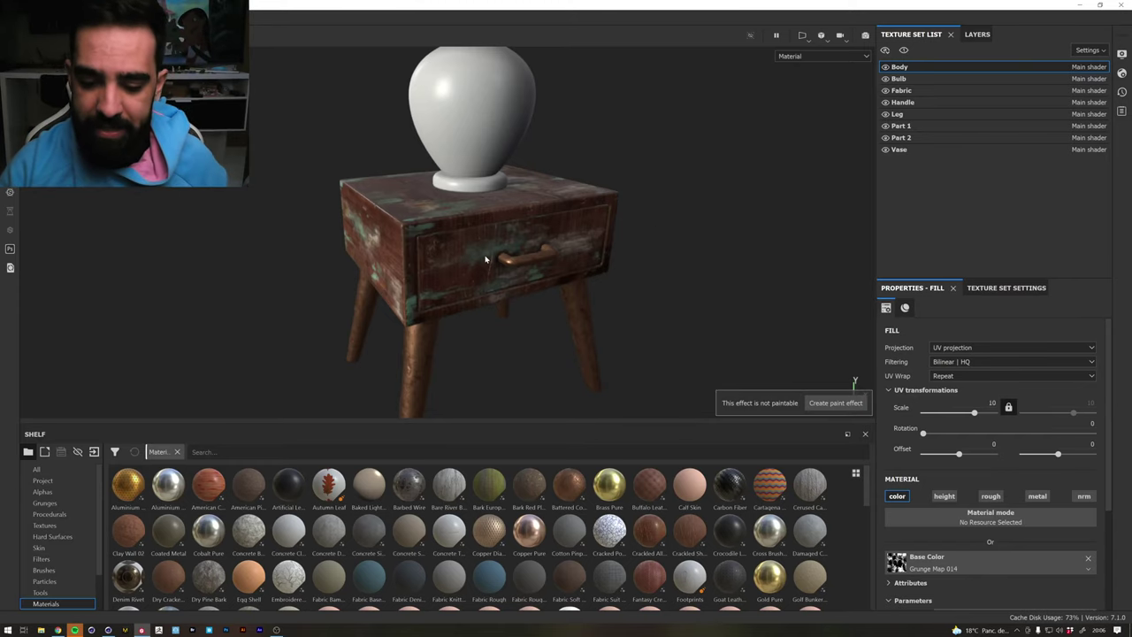
Orbit and pan around the whole lamp and nightstand, viewing the drawer and shade top
mouse_move(484, 259)
alt+mouse_down()
mouse_move(501, 221)
mouse_move(495, 263)
mouse_move(399, 254)
mouse_move(355, 224)
mouse_move(313, 228)
mouse_move(448, 242)
mouse_move(533, 220)
mouse_move(677, 212)
mouse_move(468, 250)
mouse_move(457, 187)
alt+mouse_up()
mouse_move(458, 187)
shift+right_down()
mouse_move(517, 197)
mouse_move(513, 206)
shift+right_up()
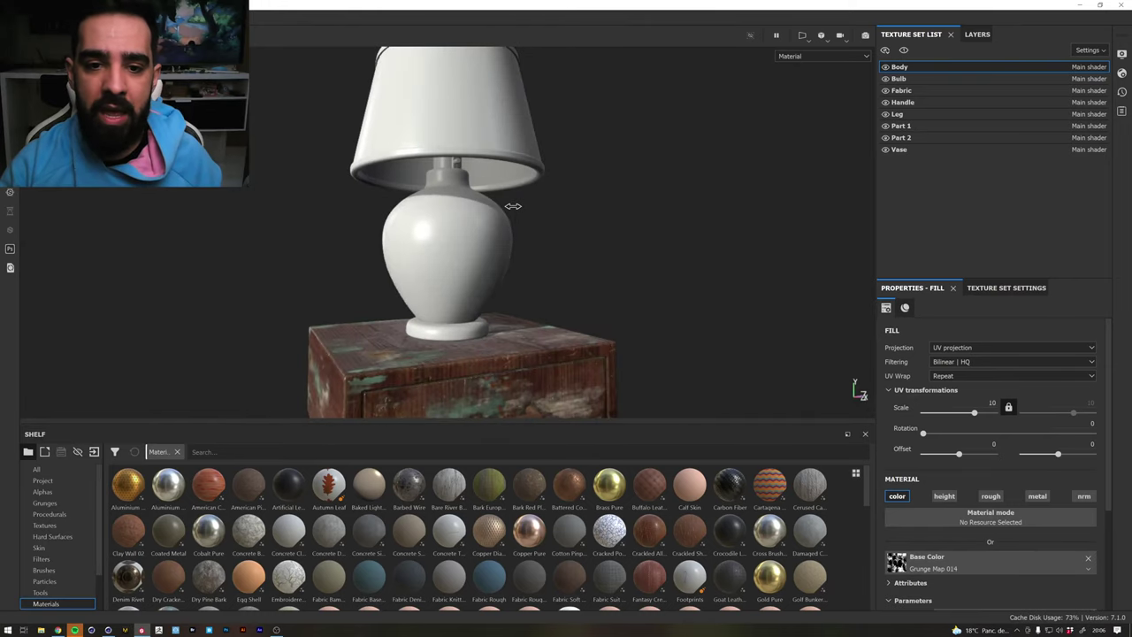
mouse_move(456, 230)
alt+mouse_down()
mouse_move(442, 198)
mouse_move(391, 206)
mouse_move(565, 187)
mouse_move(367, 188)
alt+mouse_up()
alt+middle_drag(367, 189, 492, 177)
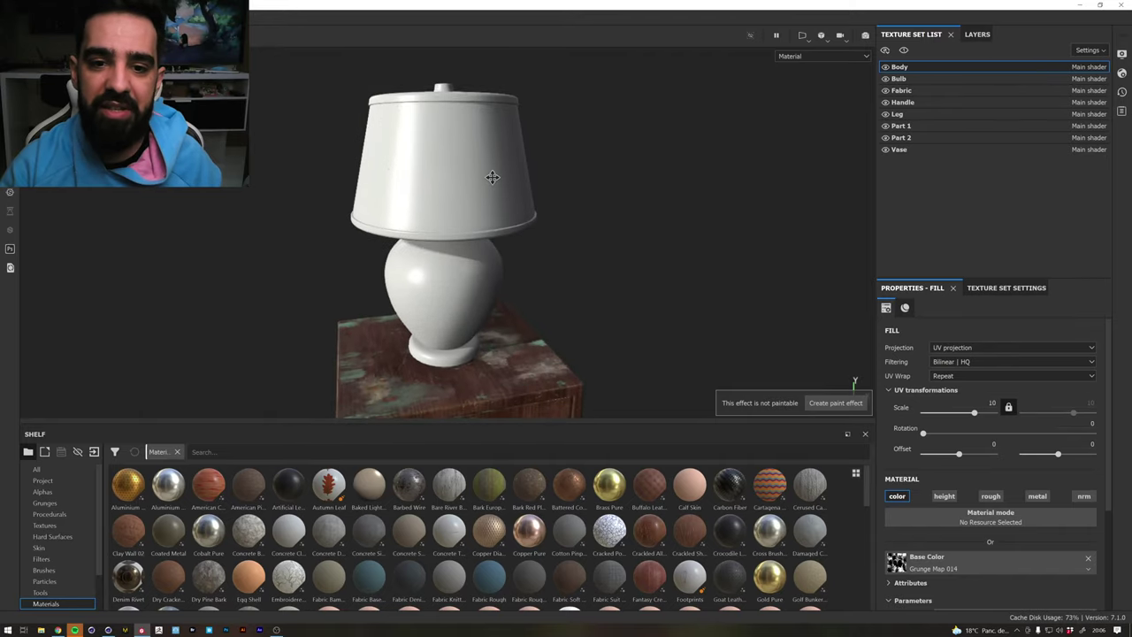
shift+right_drag(437, 172, 518, 165)
mouse_move(518, 165)
alt+mouse_down()
mouse_move(531, 212)
mouse_move(557, 239)
alt+mouse_up()
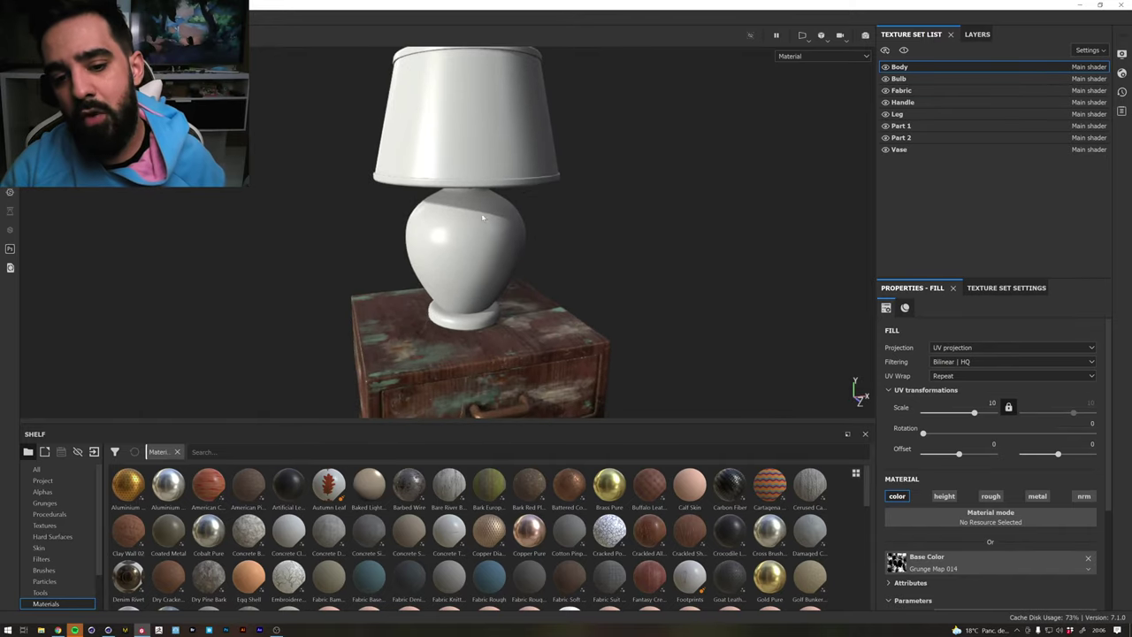
shift+right_drag(557, 238, 593, 245)
mouse_move(594, 245)
alt+mouse_down()
mouse_move(449, 177)
mouse_move(457, 169)
mouse_move(446, 164)
alt+mouse_up()
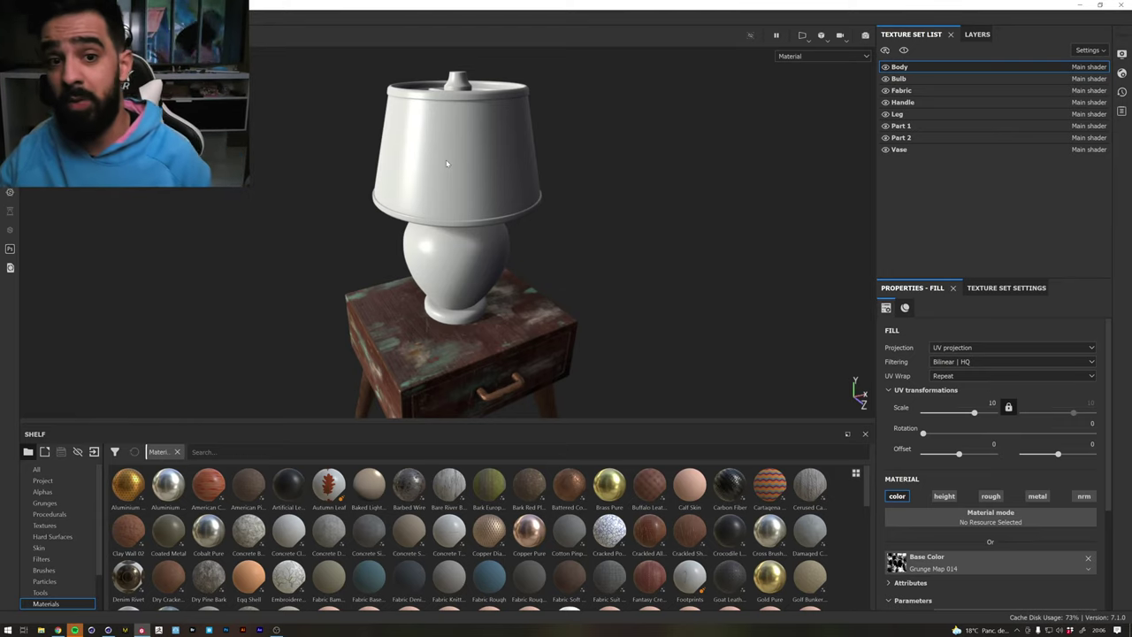
Zoom in on the plain white lampshade from lower, closer angles, then return to YouTube Studio
mouse_move(446, 163)
alt+mouse_down()
mouse_move(445, 186)
mouse_move(440, 176)
alt+mouse_up()
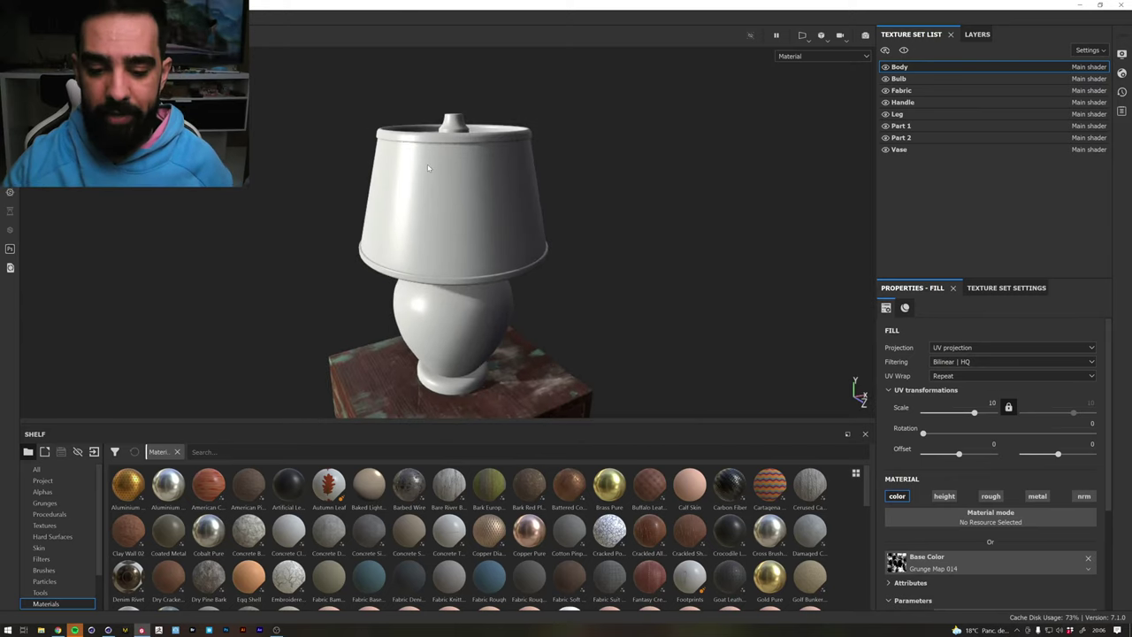
mouse_move(430, 148)
alt+mouse_down()
mouse_move(510, 158)
mouse_move(442, 182)
mouse_move(467, 177)
alt+mouse_up()
scroll(506, 159, up, 2)
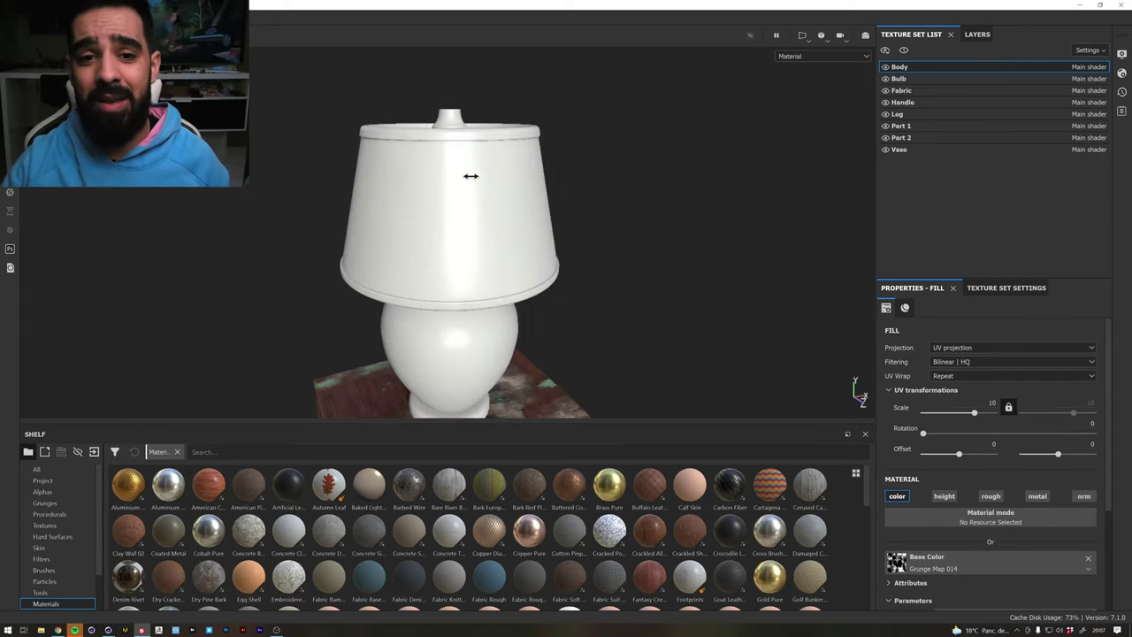
shift+right_drag(467, 177, 474, 196)
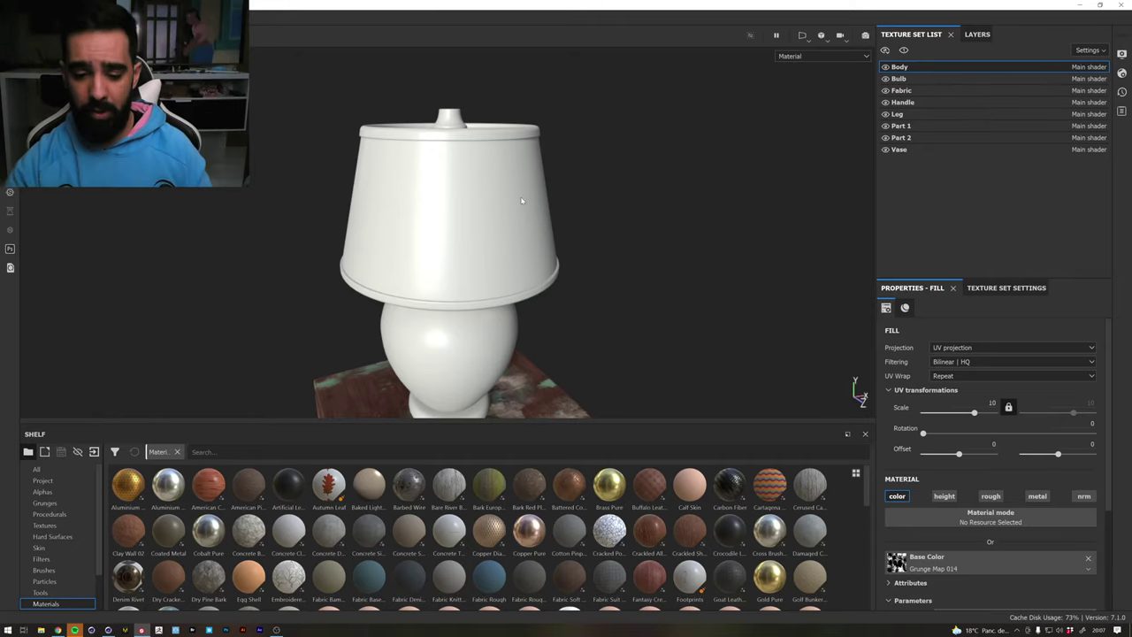
scroll(466, 192, down, 2)
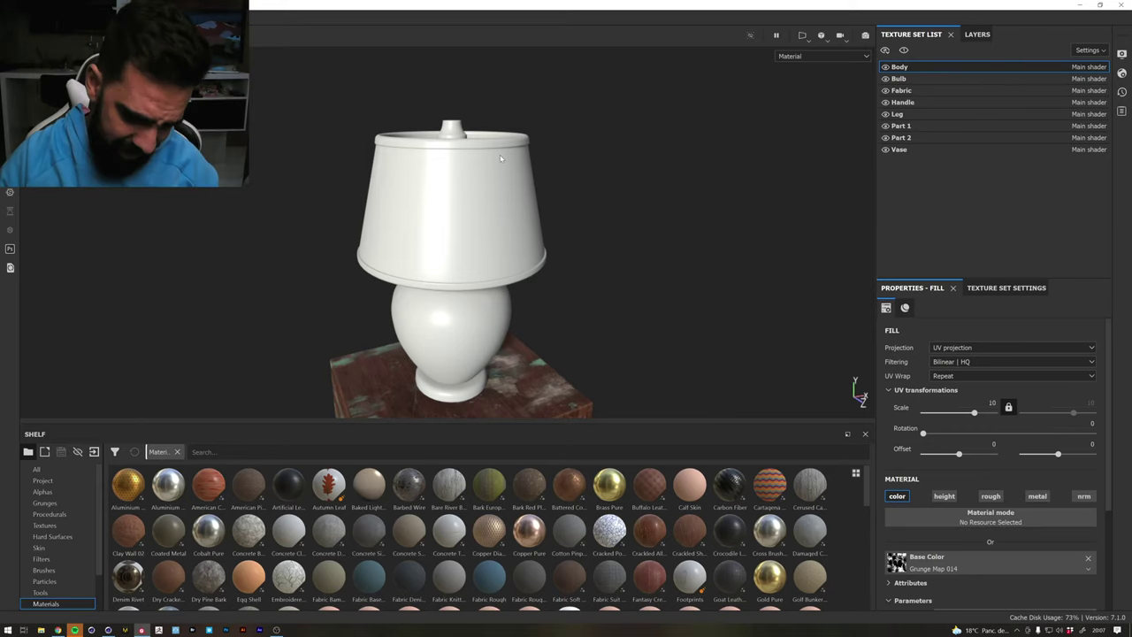
alt+drag(511, 154, 482, 202)
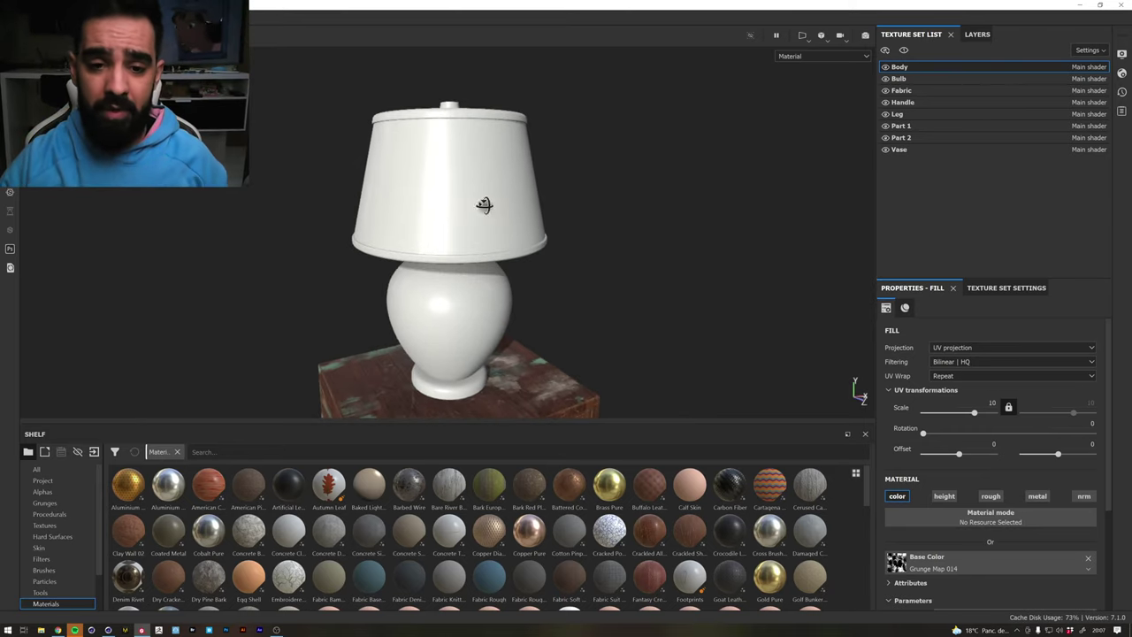
key(alt+Tab)
click(517, 307)
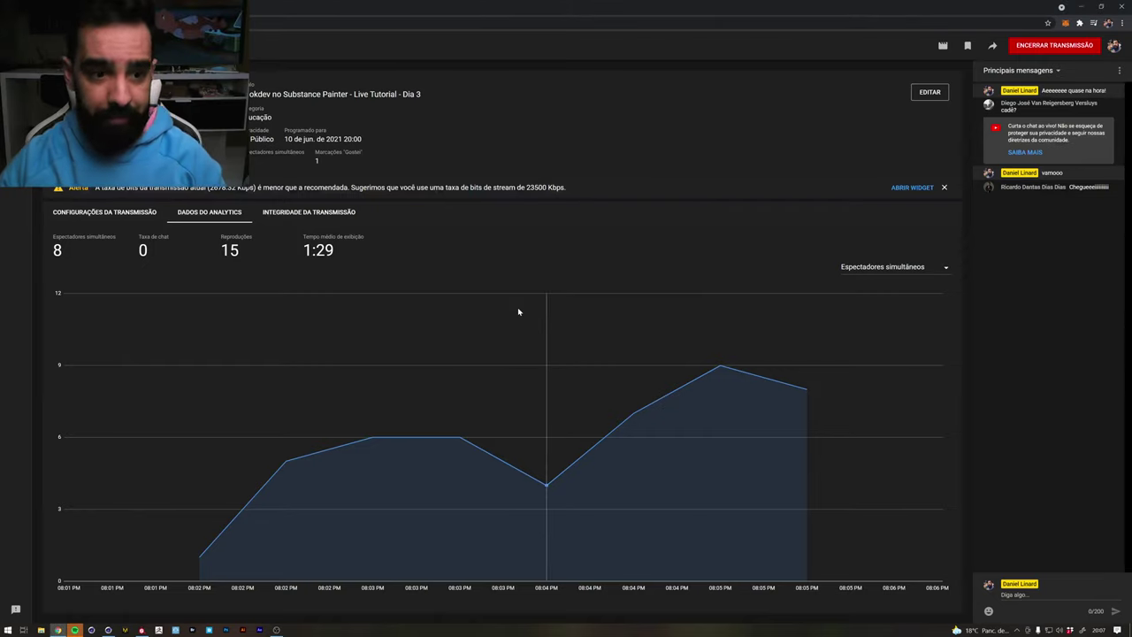
Search Google for 'abajur de lace' in a new Chrome tab
key(ctrl+t)
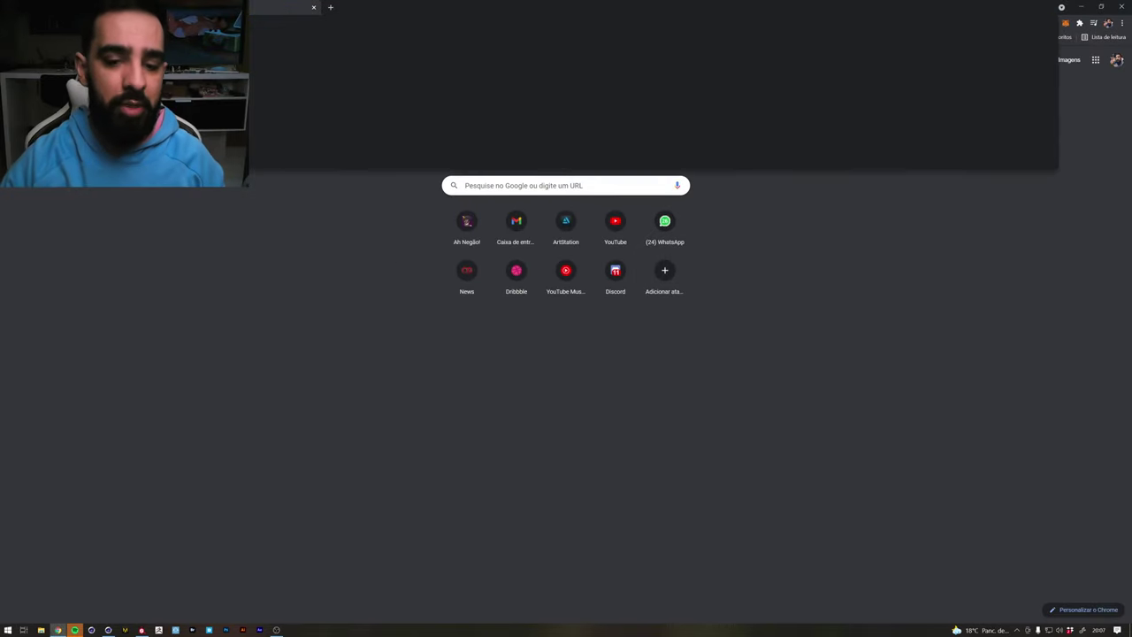
text(aba)
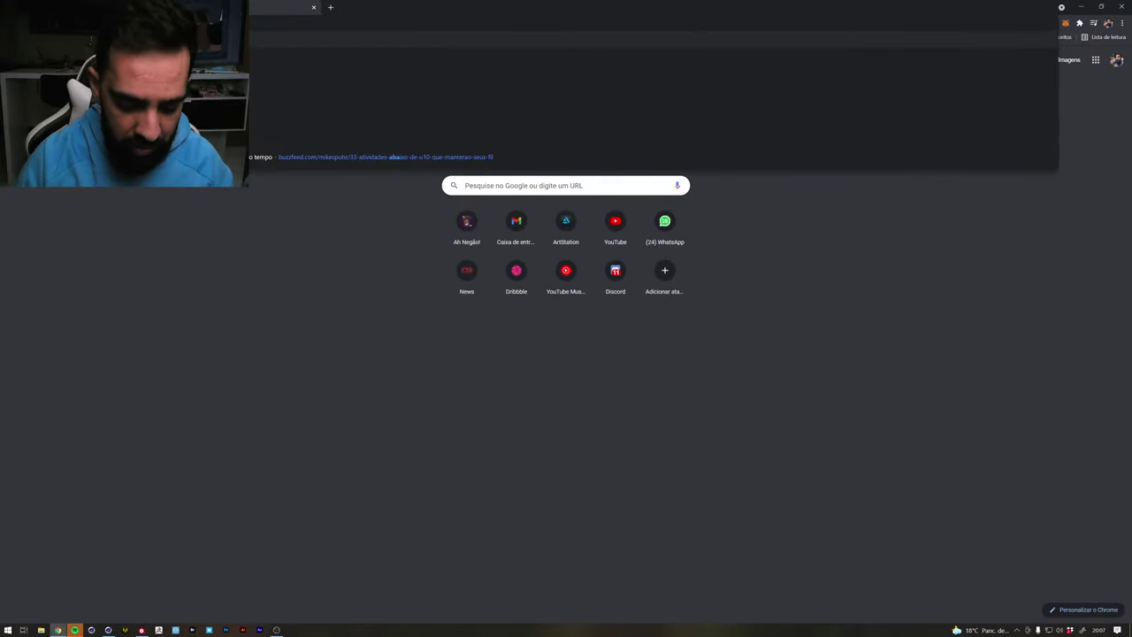
text(jur de )
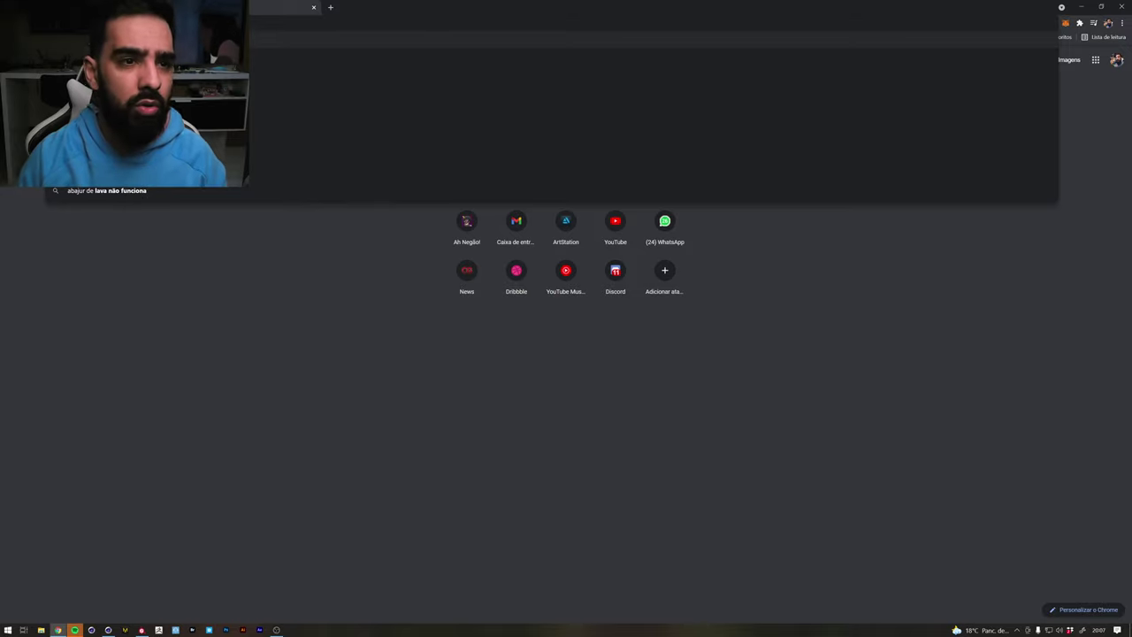
text(l)
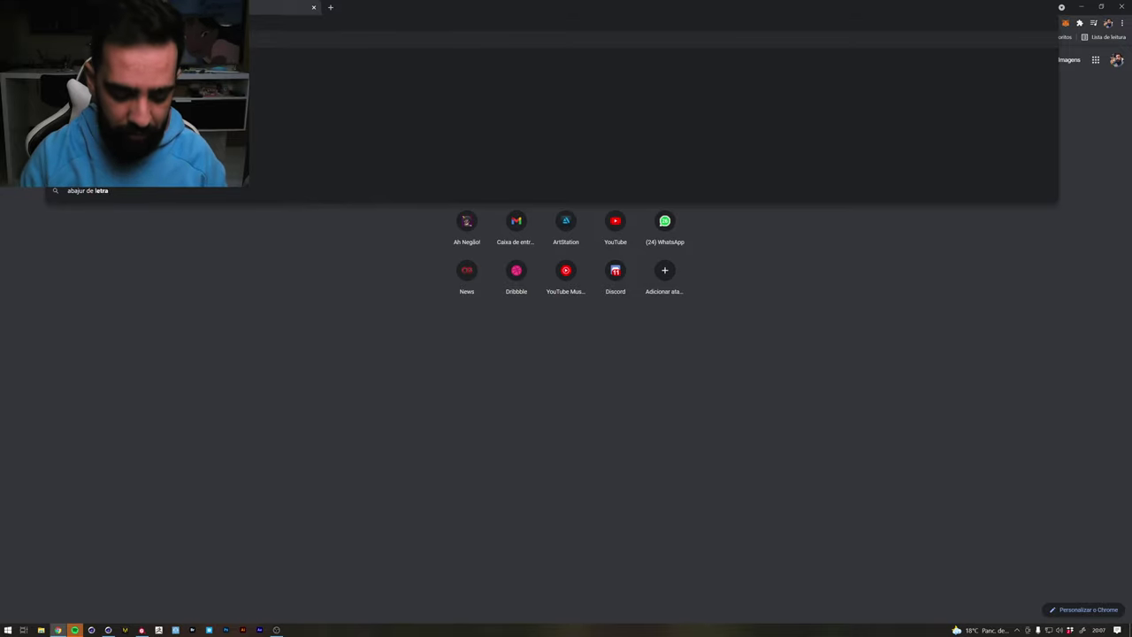
text(ace)
key(Return)
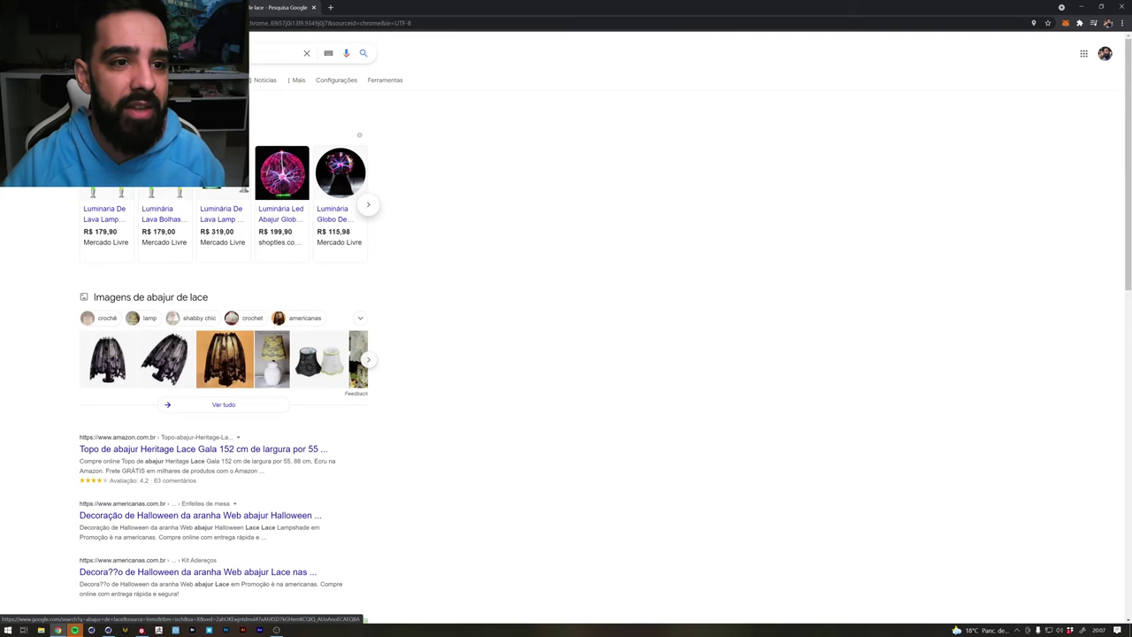
Switch to Google Images and search for 'abajur de renda'
click(223, 404)
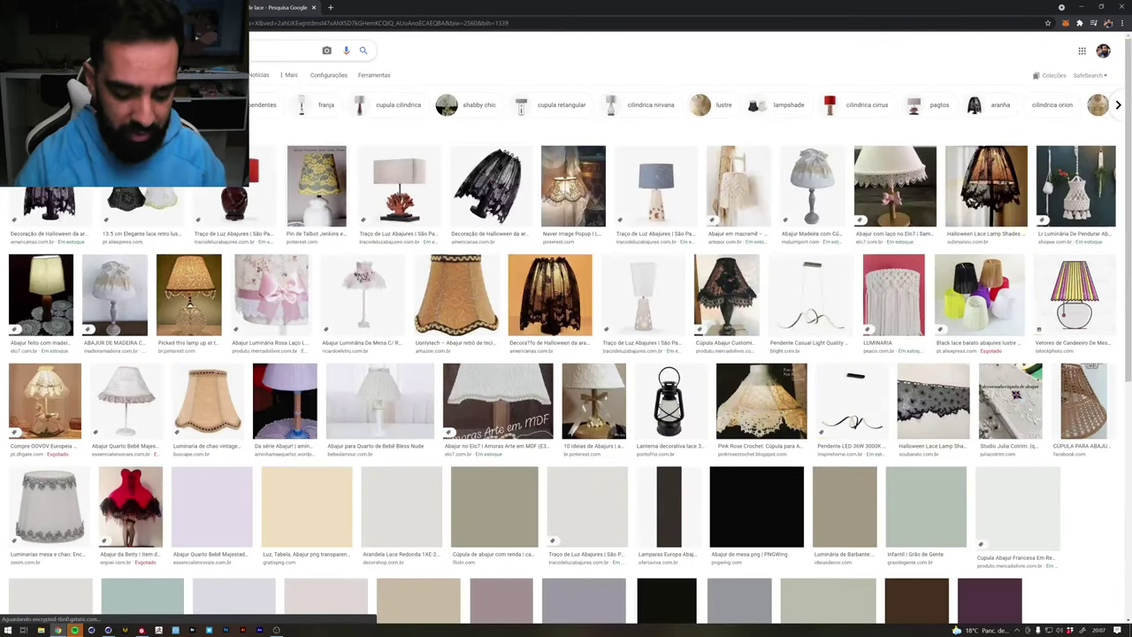
key(Return)
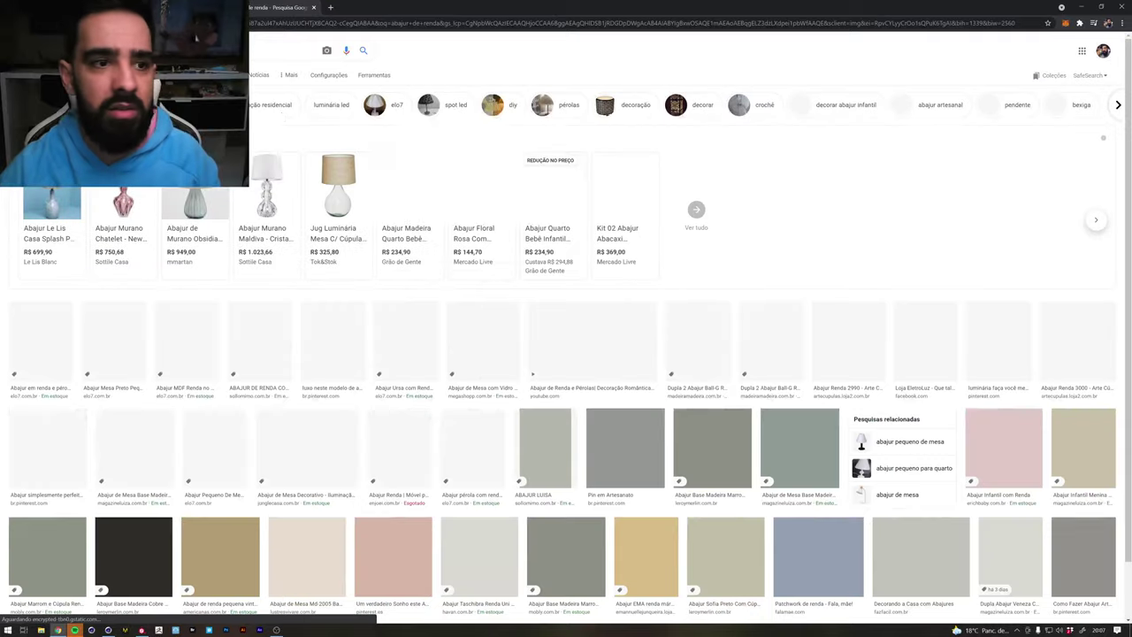
scroll(559, 298, down, 1)
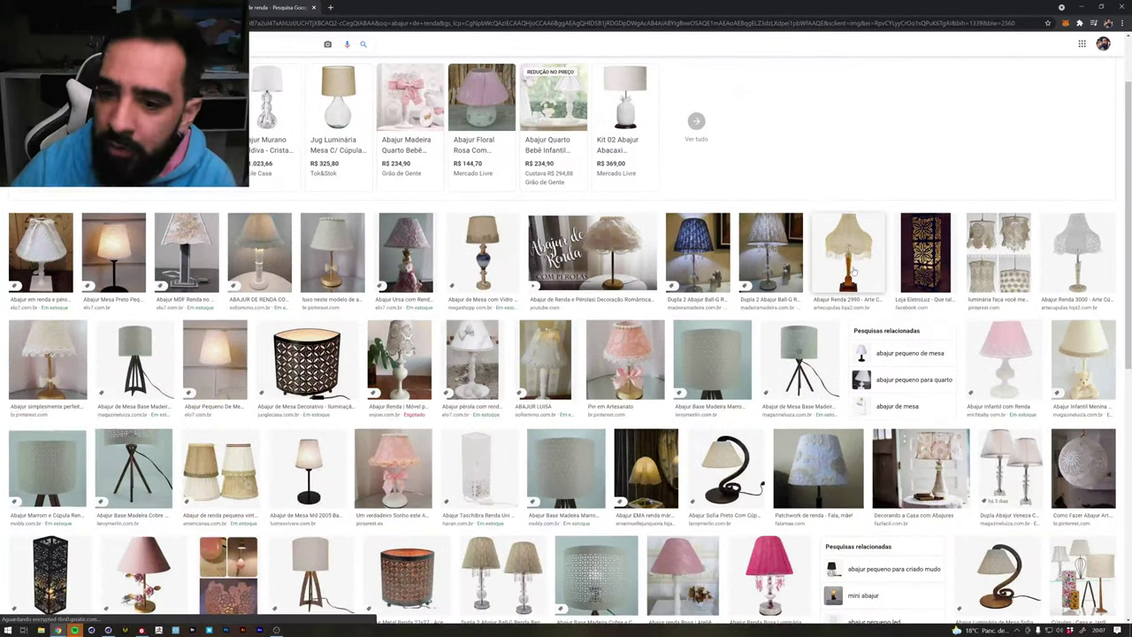
Preview lace lamps such as Dupla 2 Ball-G, Abajur Renda 3000 and a handmade lace globe
click(696, 252)
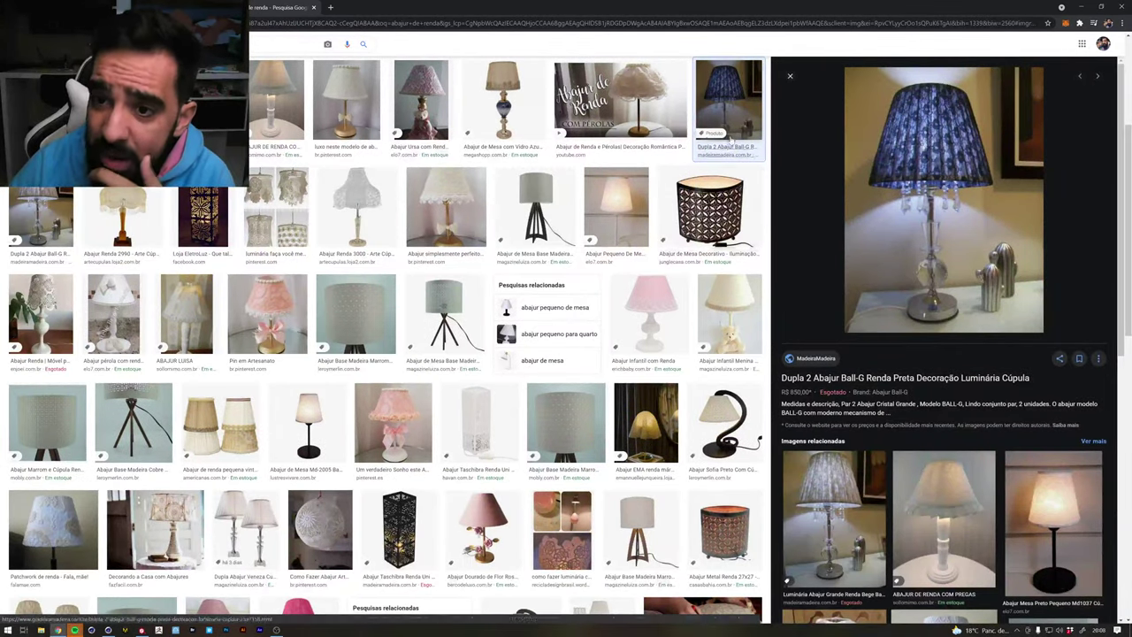
click(353, 194)
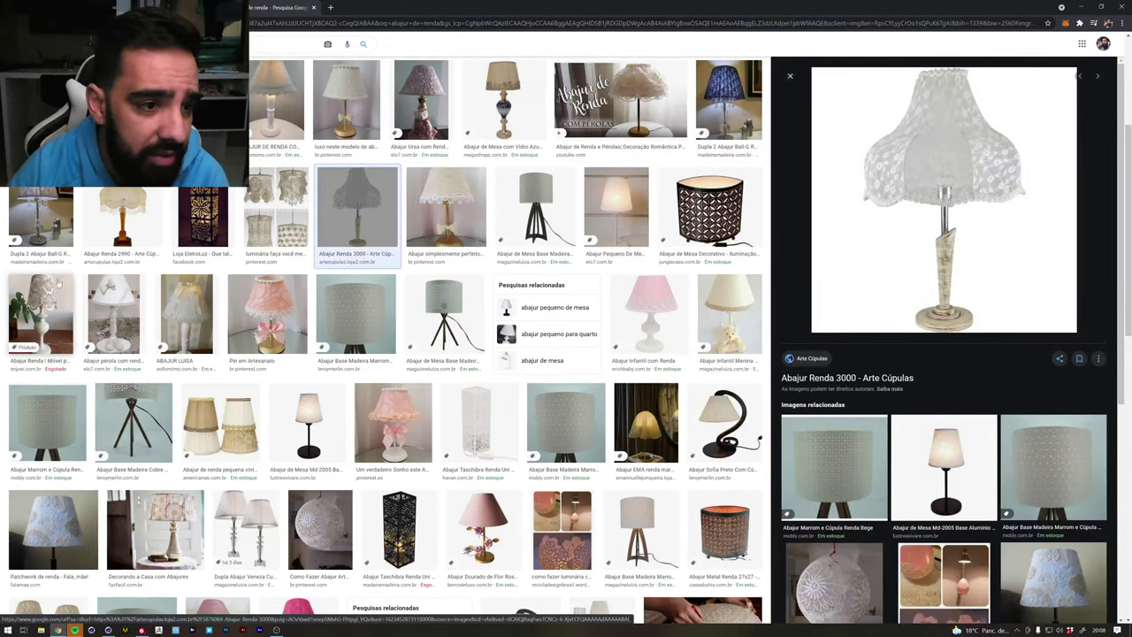
click(41, 217)
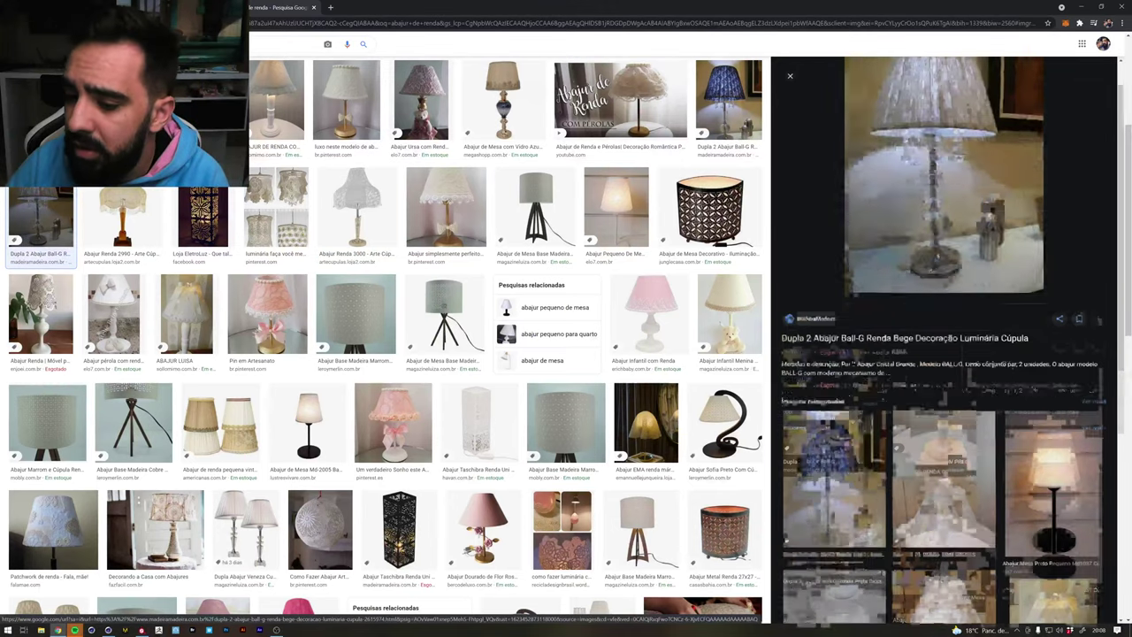
scroll(285, 339, down, 4)
click(316, 332)
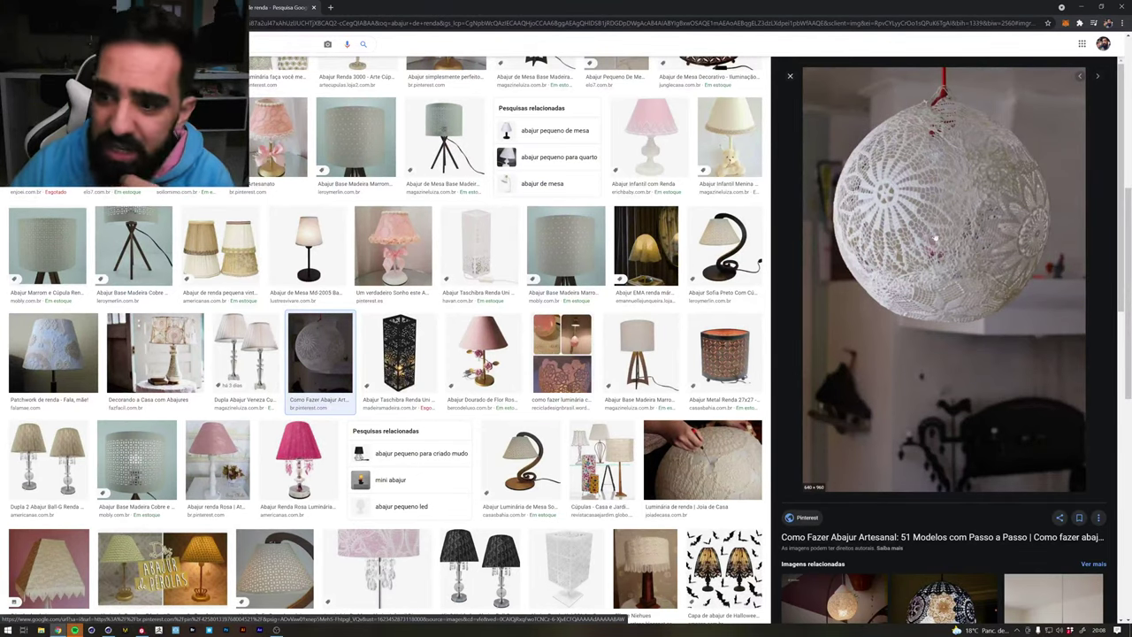
scroll(438, 232, up, 2)
scroll(438, 232, up, 2)
scroll(438, 232, up, 3)
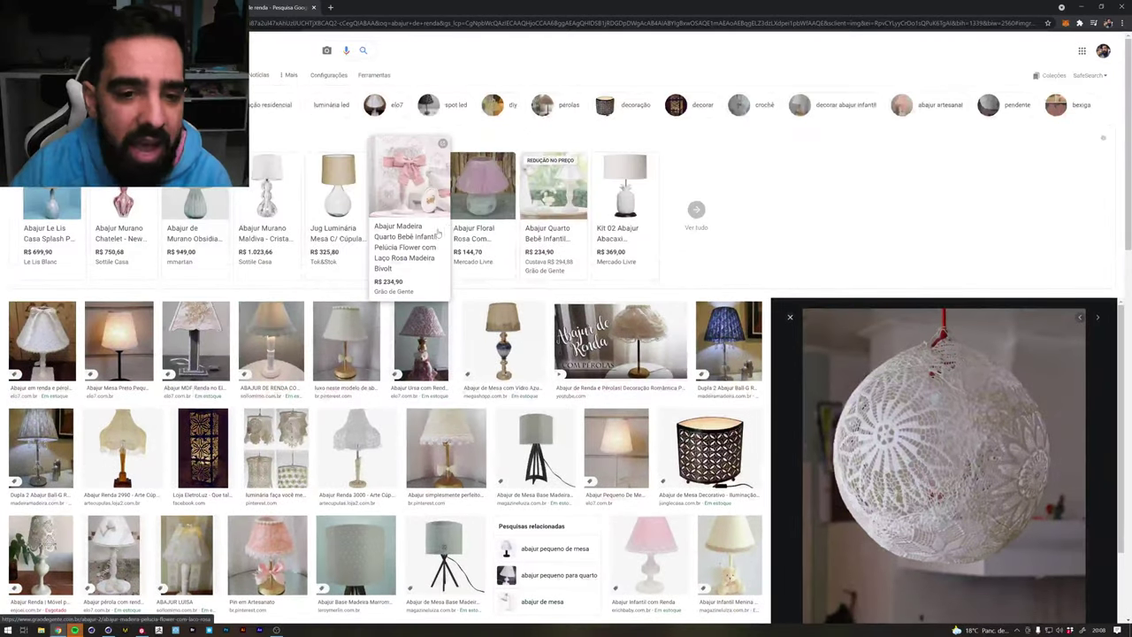
scroll(438, 232, down, 3)
scroll(437, 231, down, 3)
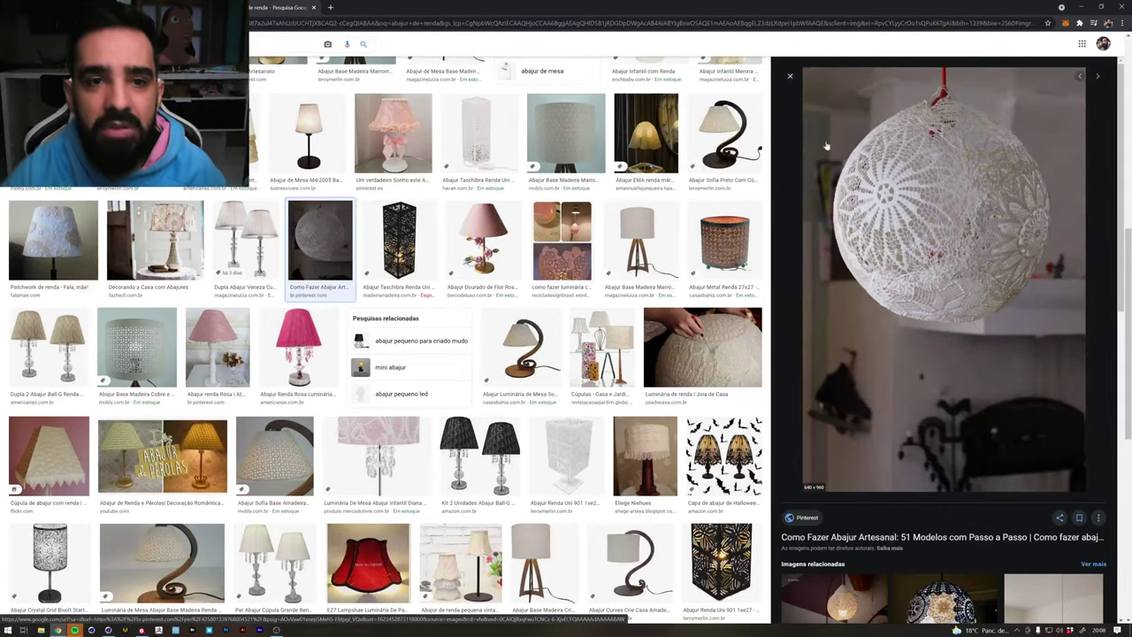
click(332, 9)
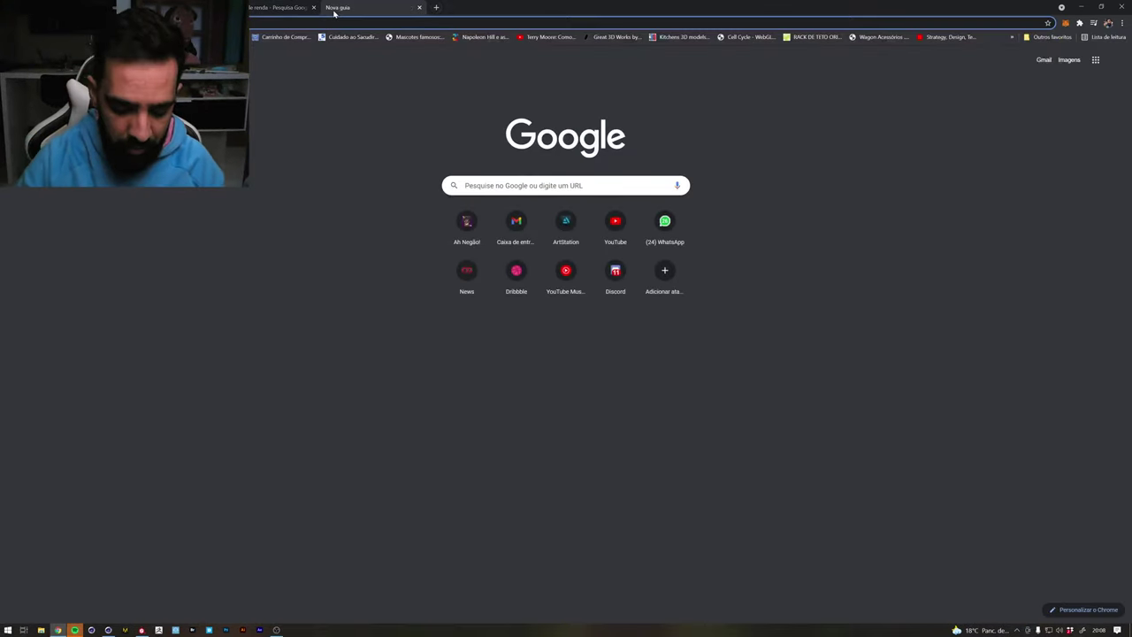
Find Envato Elements via Google, search 'lace' and filter results to Graphics
text(envato)
key(Return)
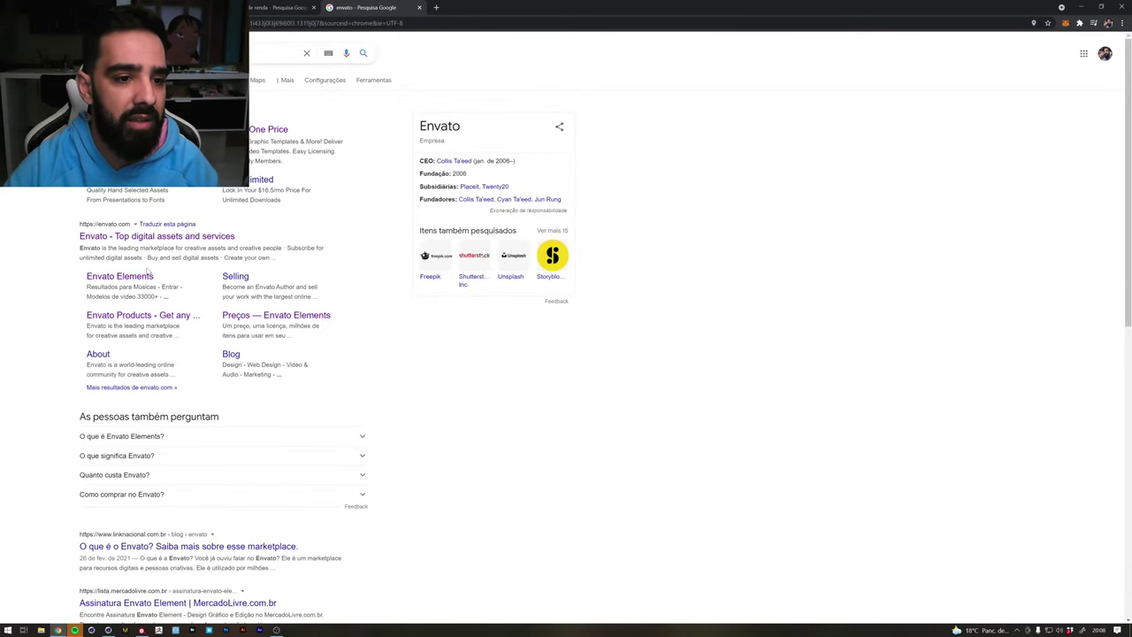
click(136, 280)
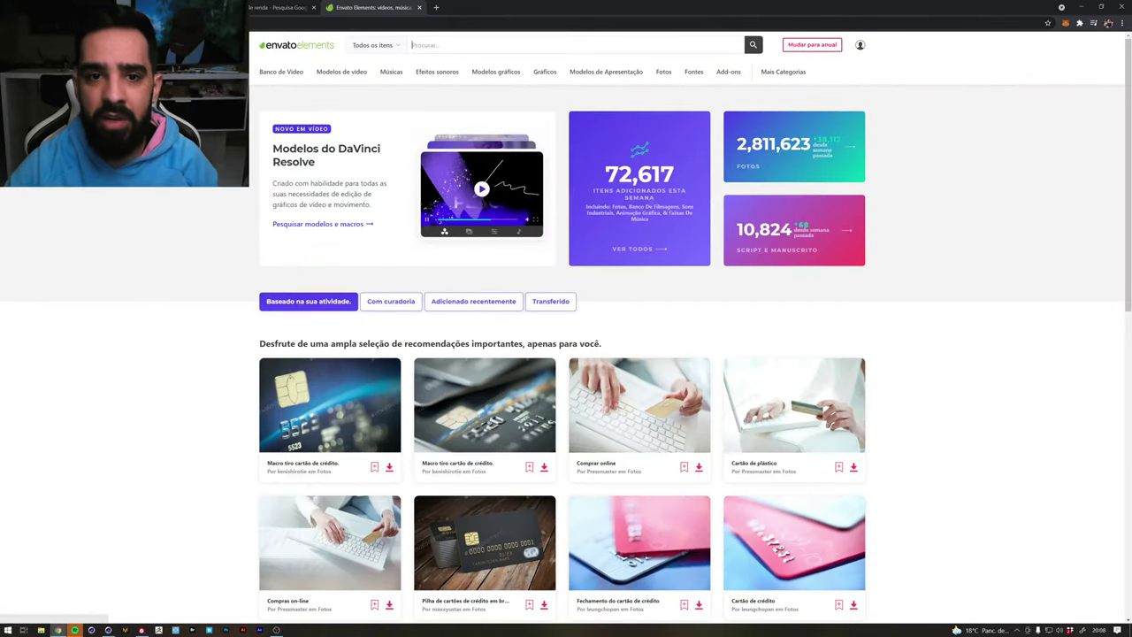
text(lace)
key(Return)
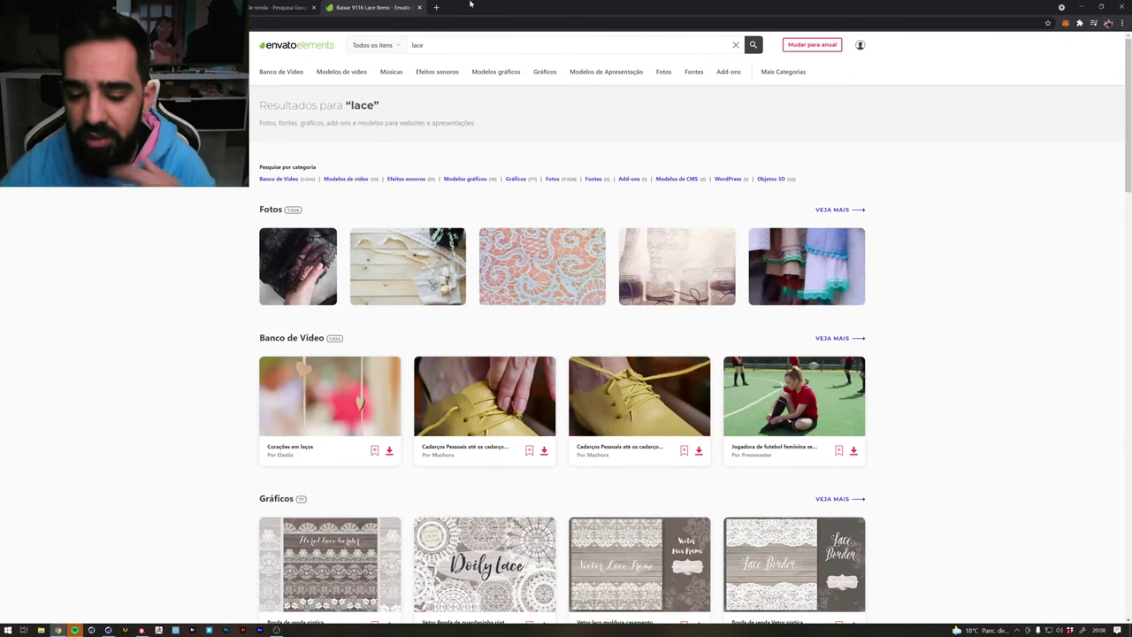
scroll(619, 195, down, 1)
scroll(619, 194, down, 3)
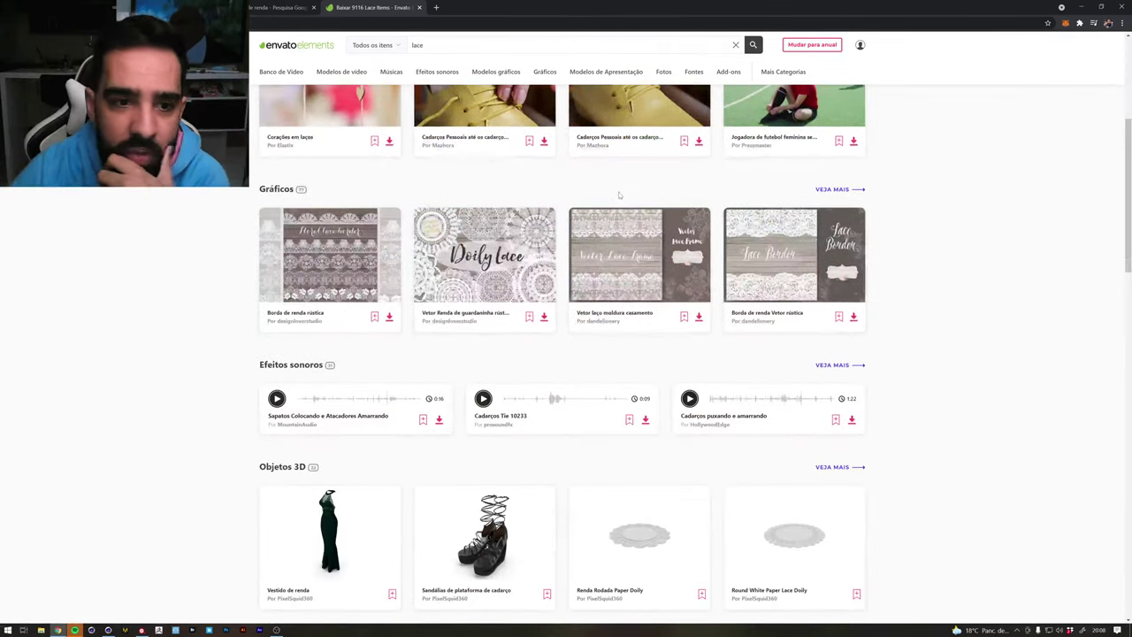
click(276, 189)
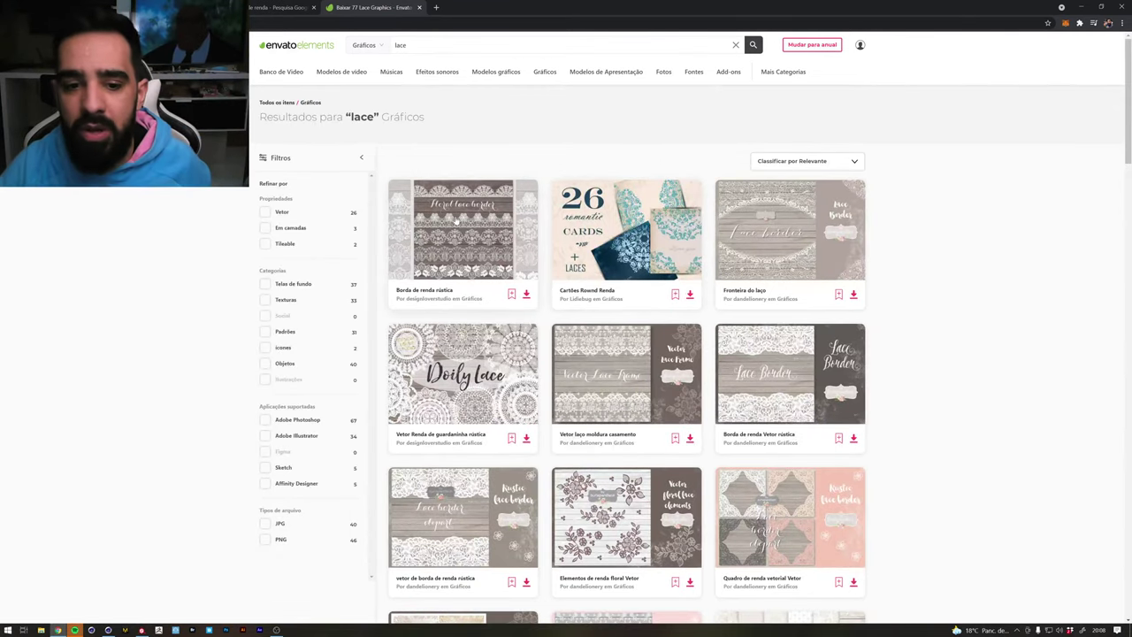
Open several lace graphics, including the beige lace digital paper, in background tabs
middle_click(627, 230)
middle_click(463, 372)
middle_click(626, 372)
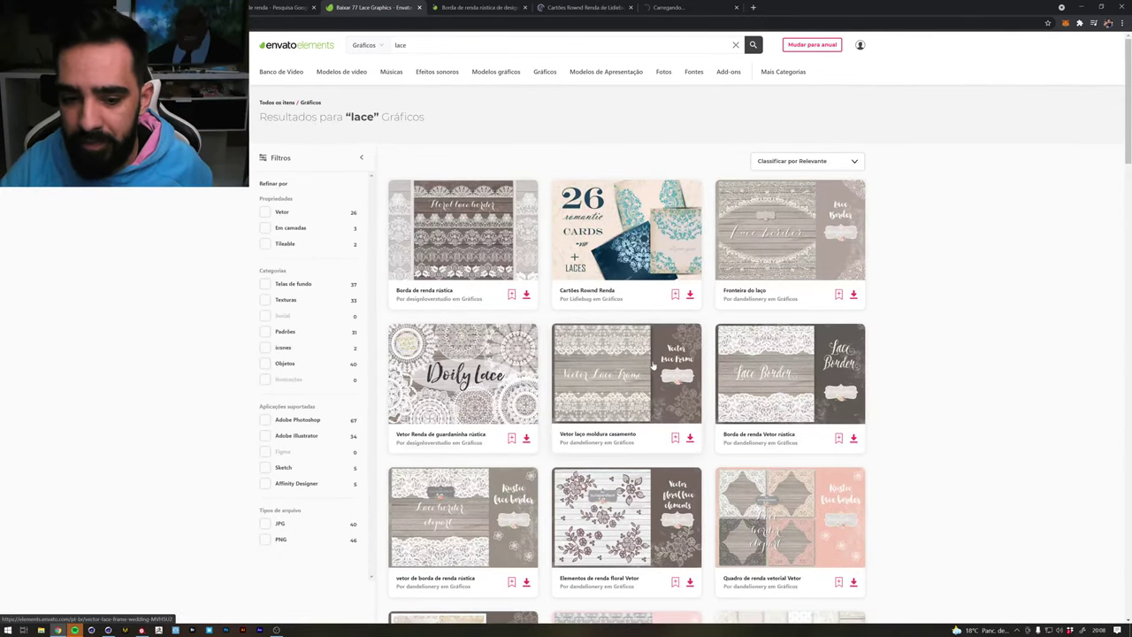
scroll(805, 273, down, 3)
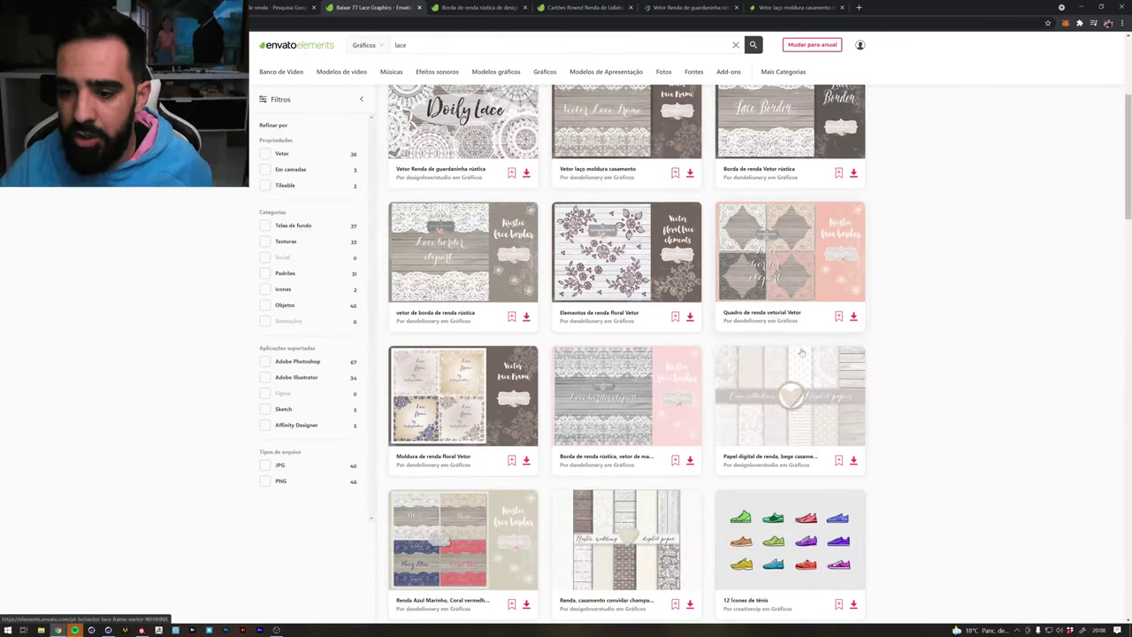
middle_click(783, 393)
scroll(796, 371, down, 4)
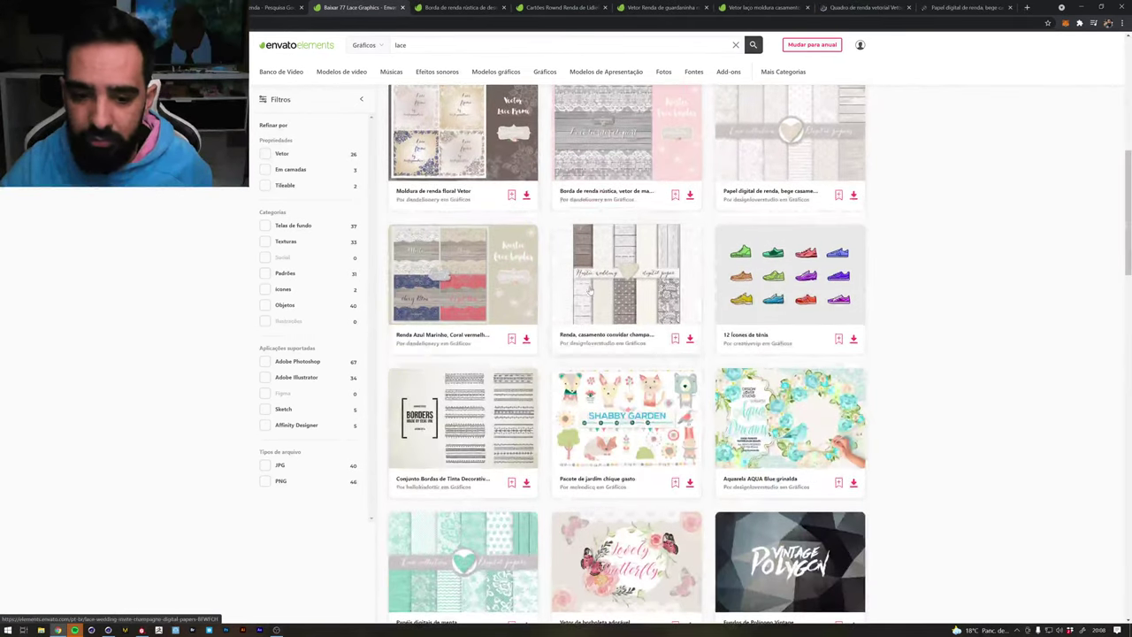
scroll(866, 339, down, 3)
scroll(870, 343, down, 3)
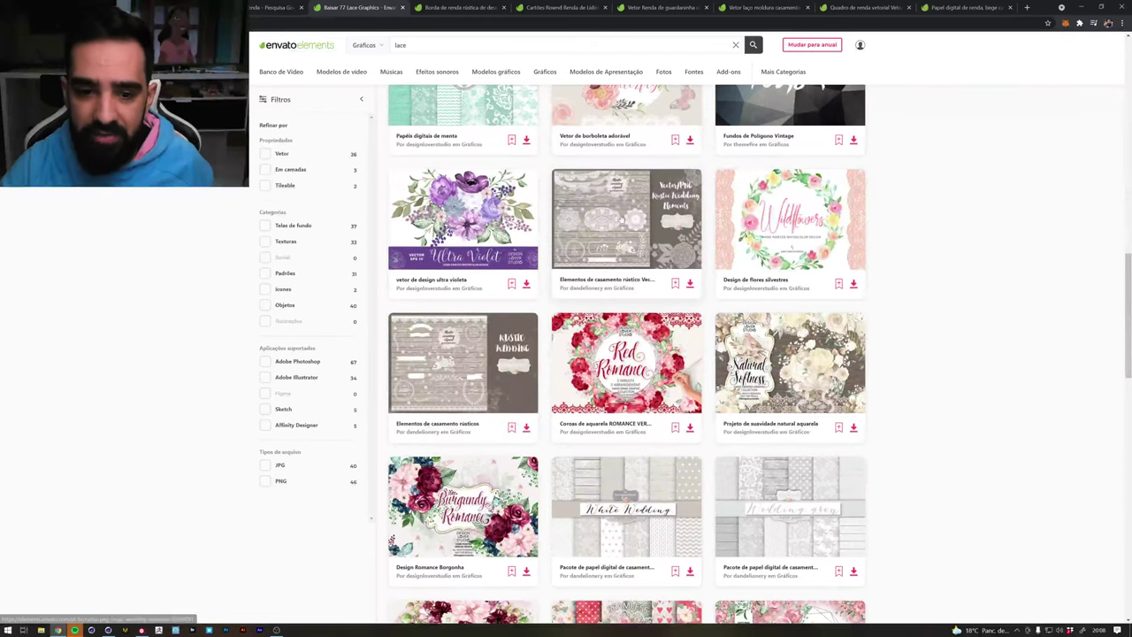
Open the rustic wedding elements in background and go to page 2 of results
middle_click(581, 263)
scroll(743, 399, down, 5)
scroll(743, 399, down, 1)
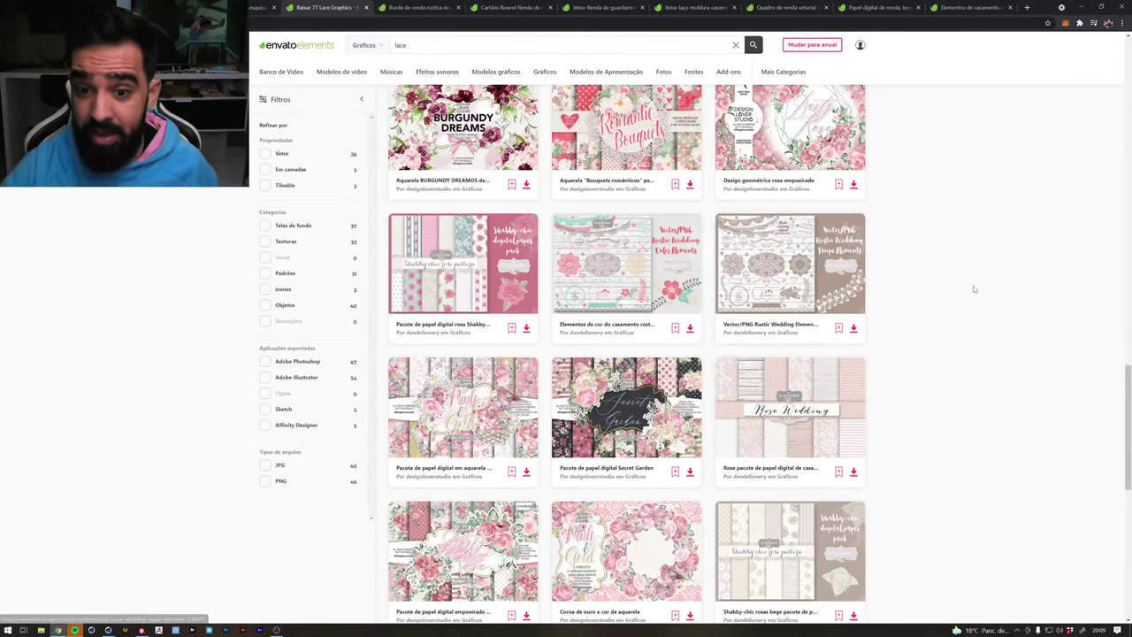
scroll(814, 305, down, 2)
scroll(968, 265, down, 1)
scroll(968, 265, down, 2)
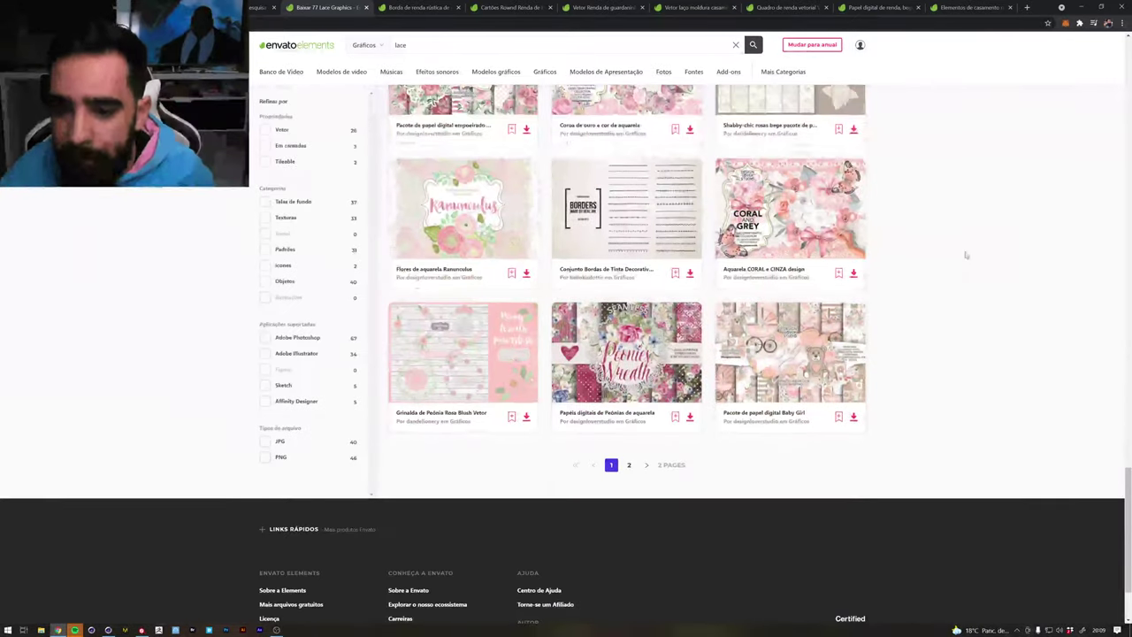
click(628, 464)
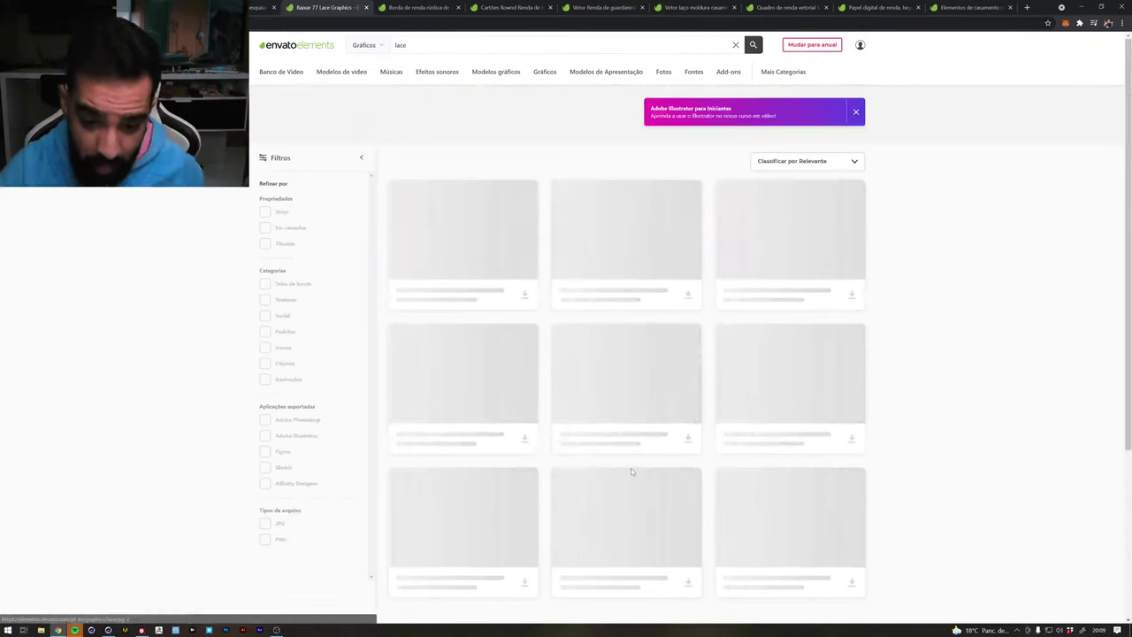
scroll(626, 354, down, 2)
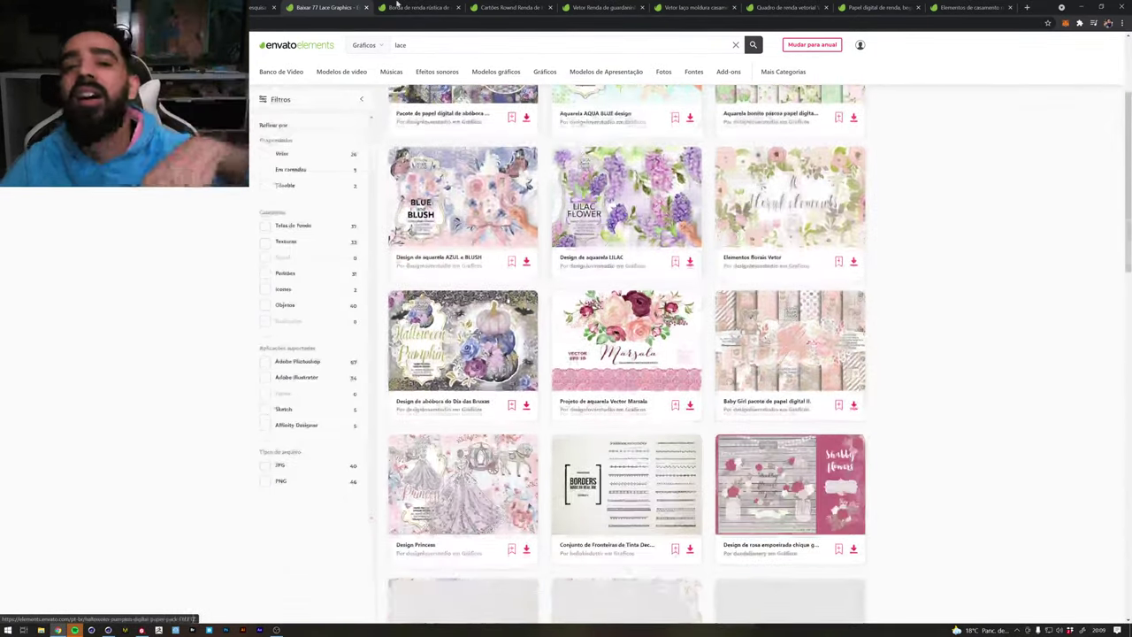
Review the rustic floral lace border and Cartões Rownd Renda lace card previews
click(413, 6)
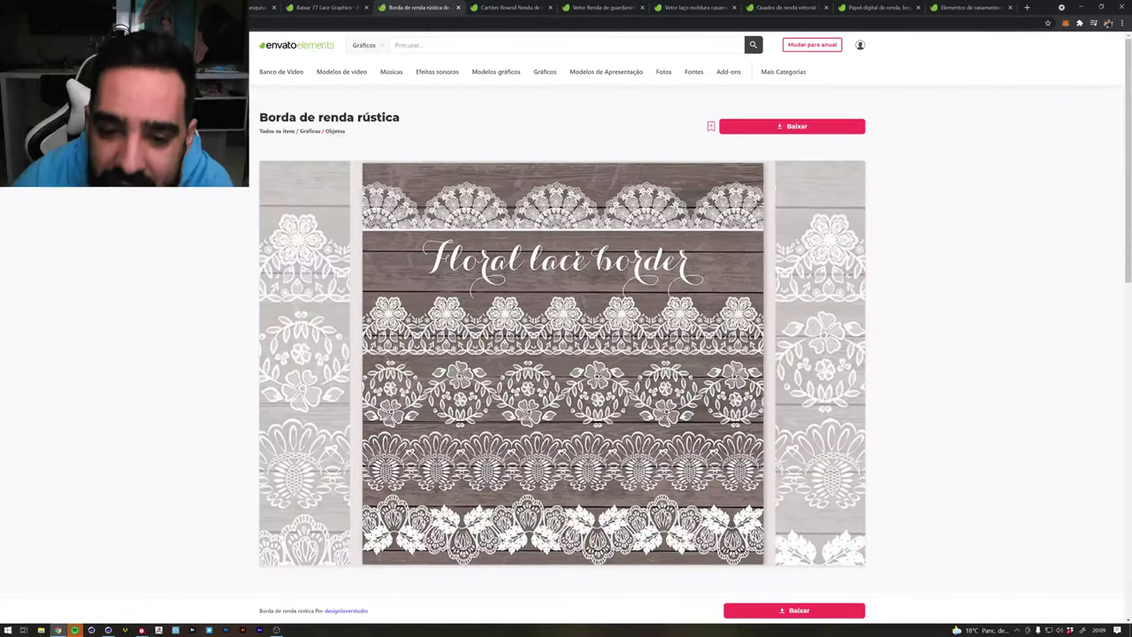
scroll(493, 302, down, 2)
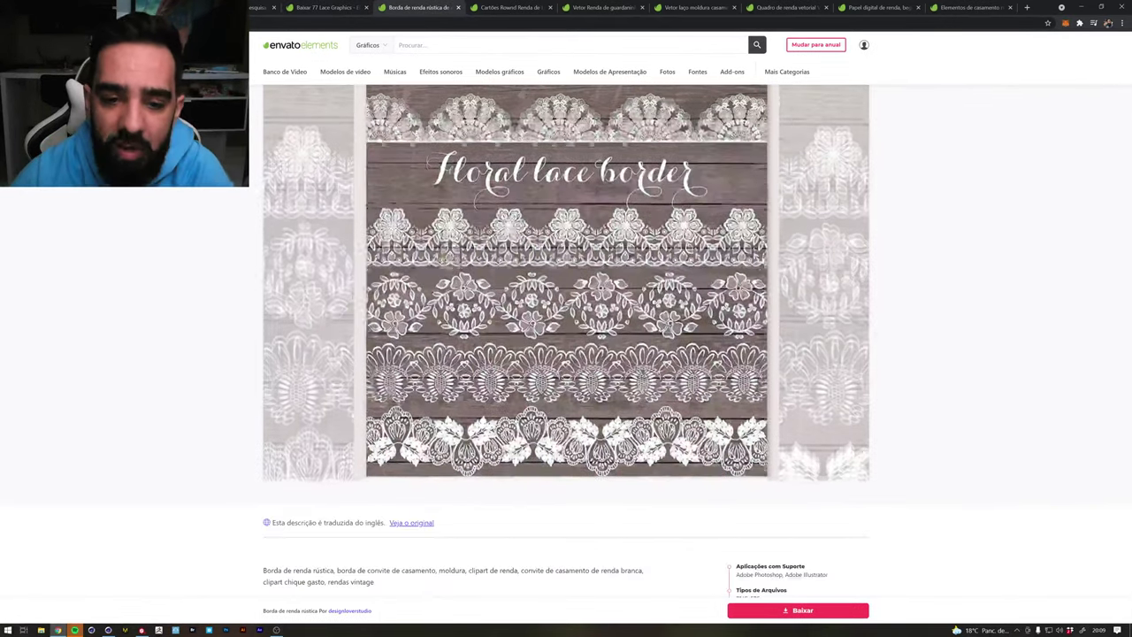
scroll(657, 253, up, 1)
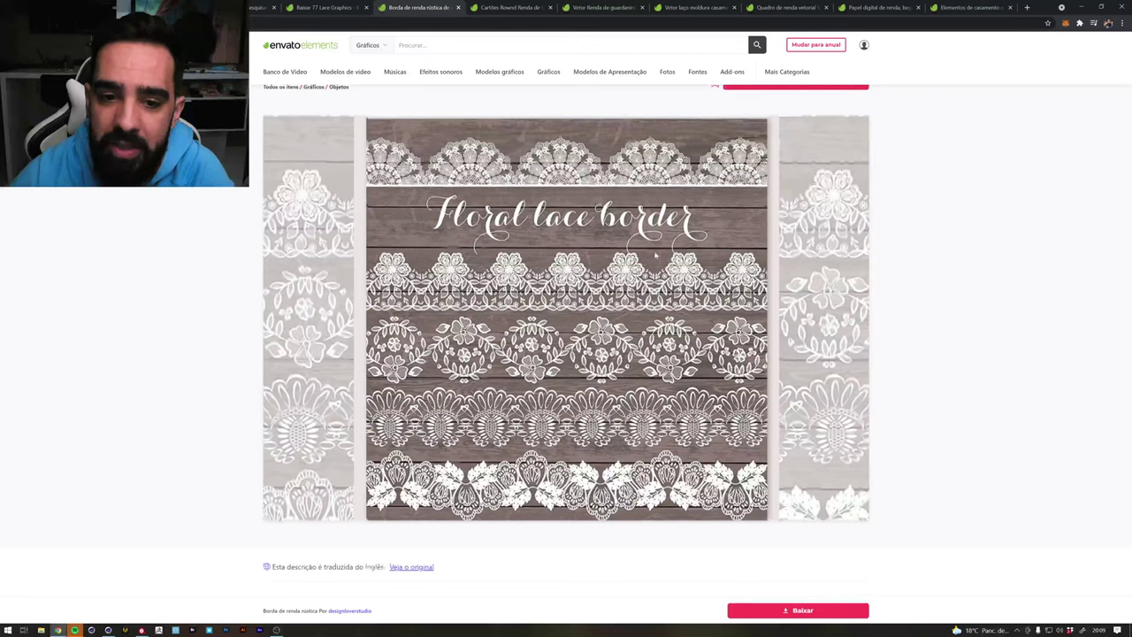
click(516, 7)
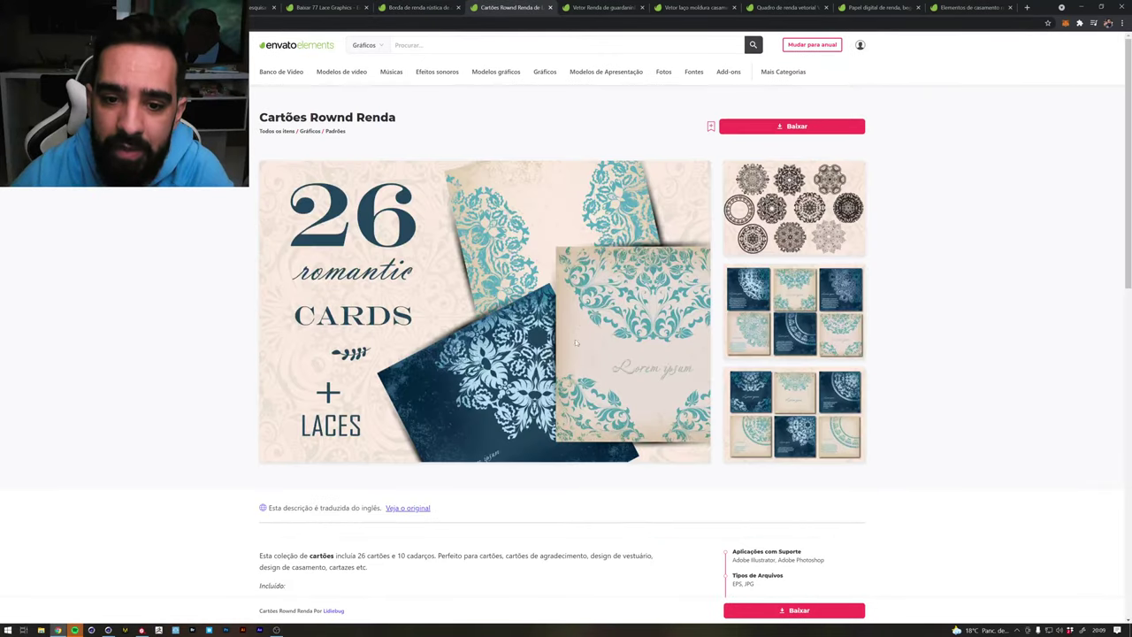
click(780, 302)
click(372, 77)
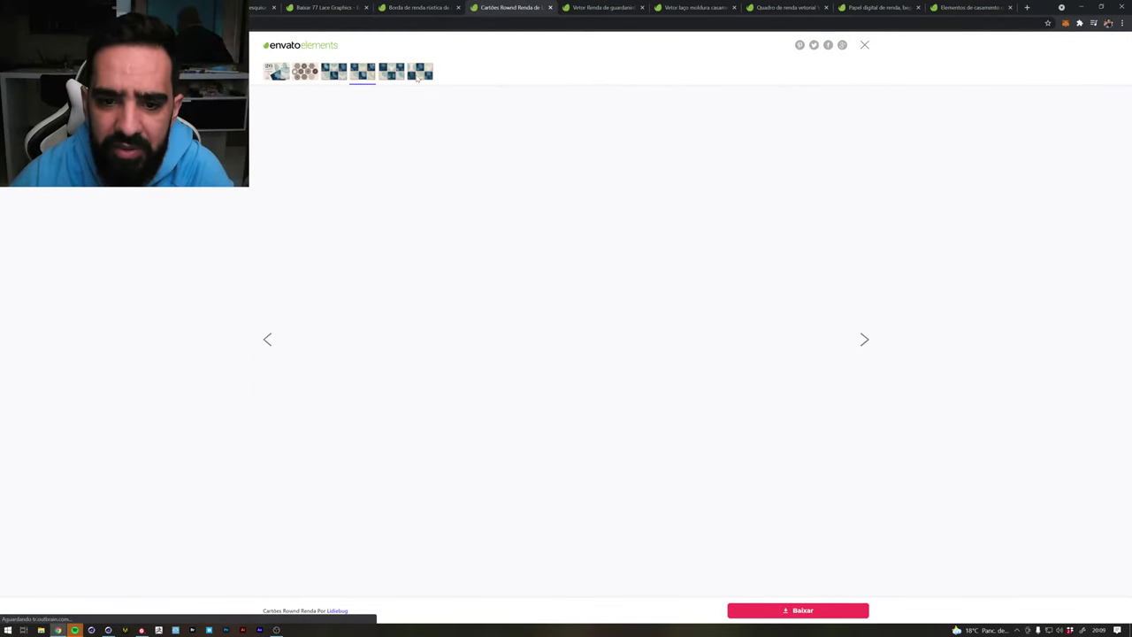
click(429, 71)
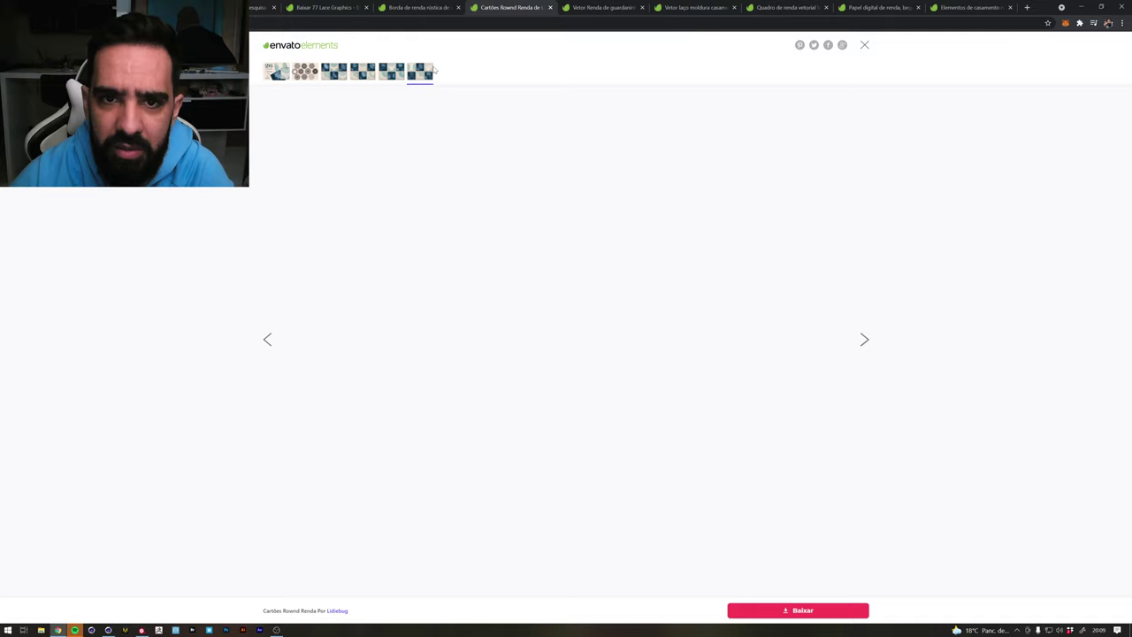
click(550, 8)
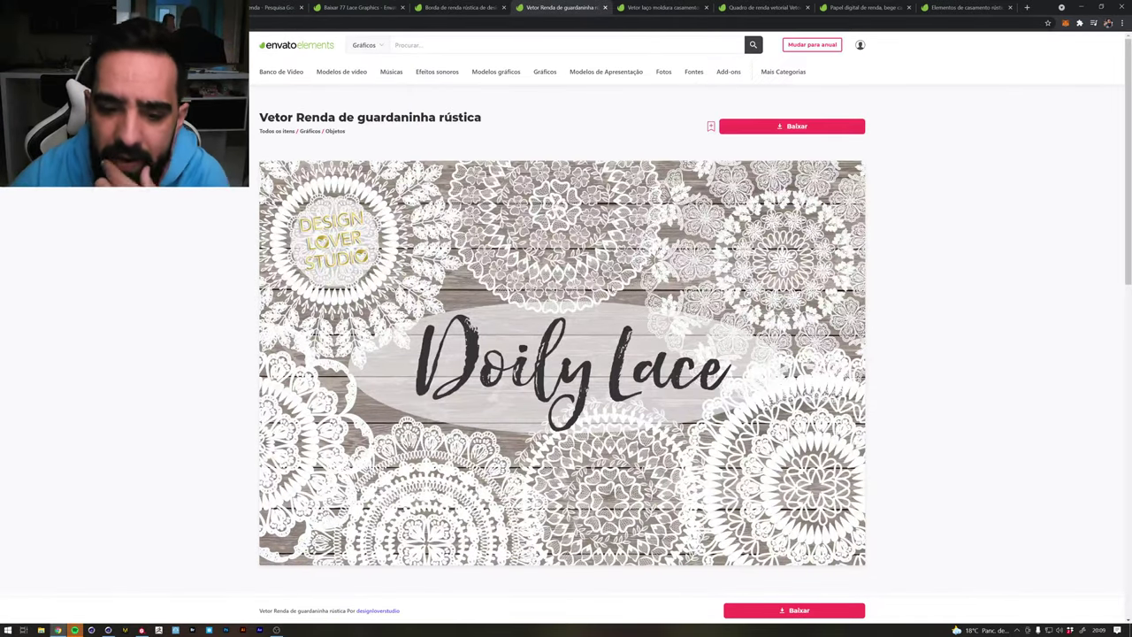
Inspect the doily lace item's preview images
scroll(610, 288, down, 1)
click(610, 287)
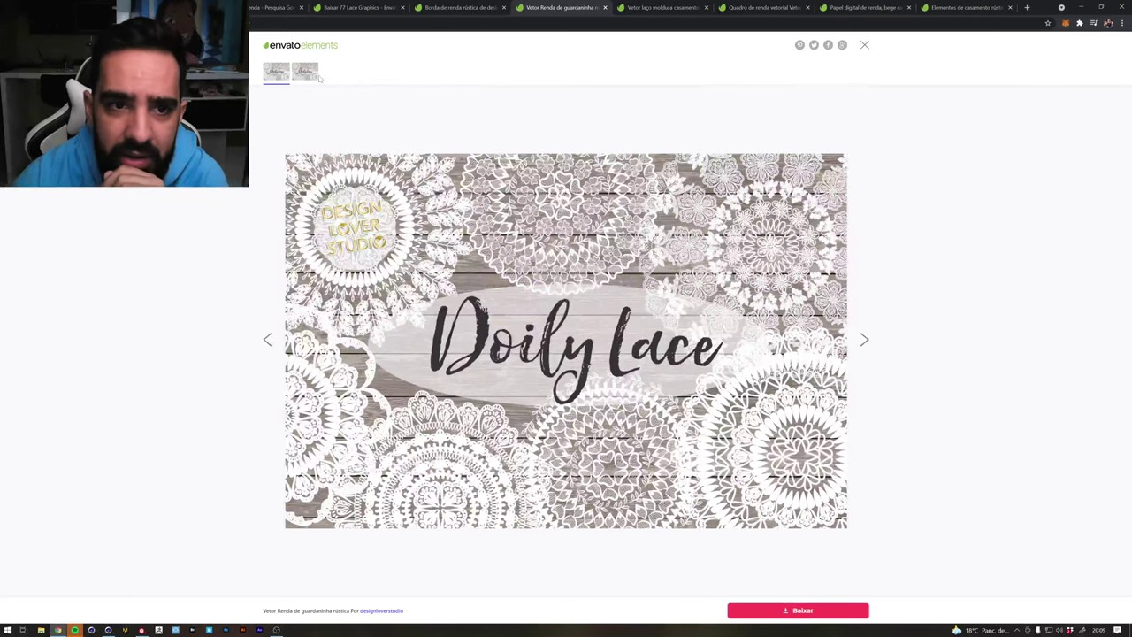
click(313, 74)
click(276, 75)
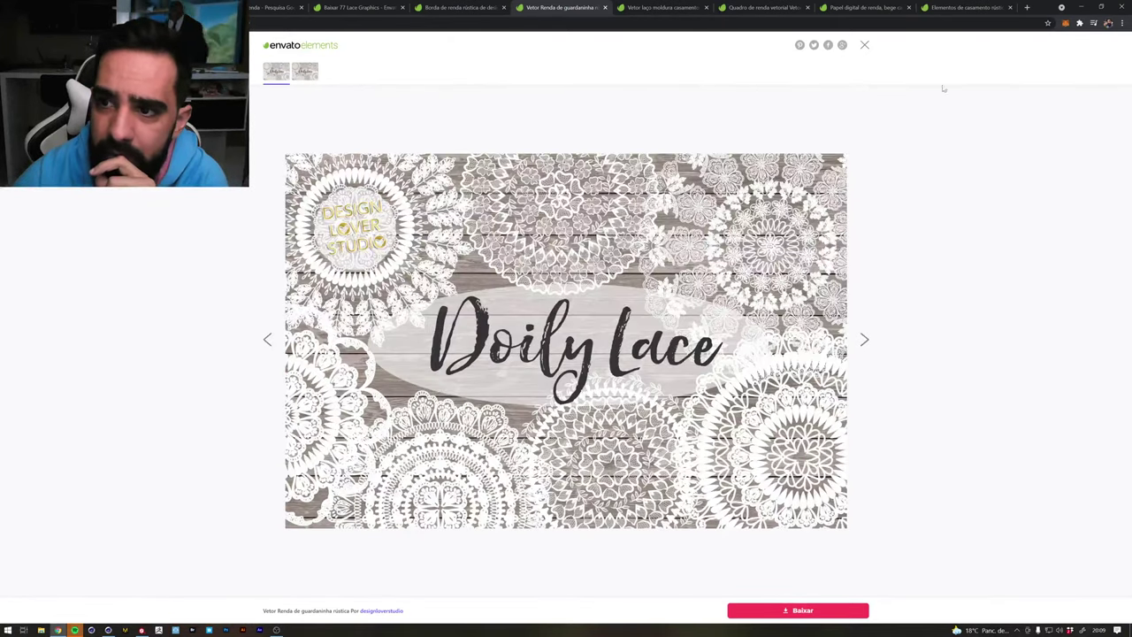
click(865, 45)
Inspect the Vetor laço moldura casamento lace frame previews
key(ctrl+Tab)
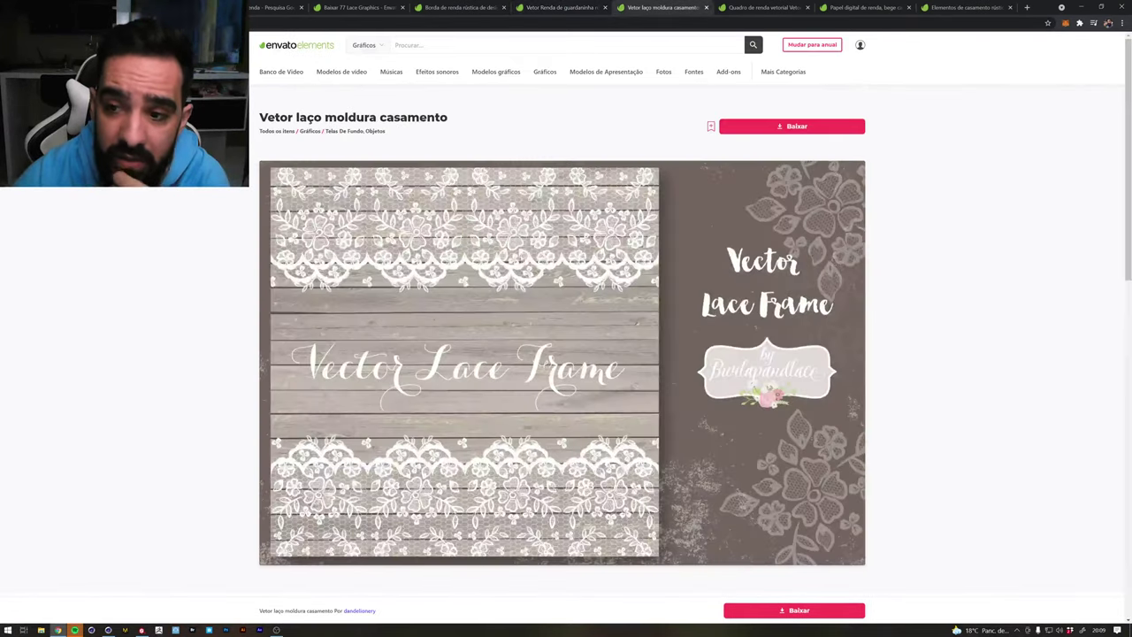
click(531, 328)
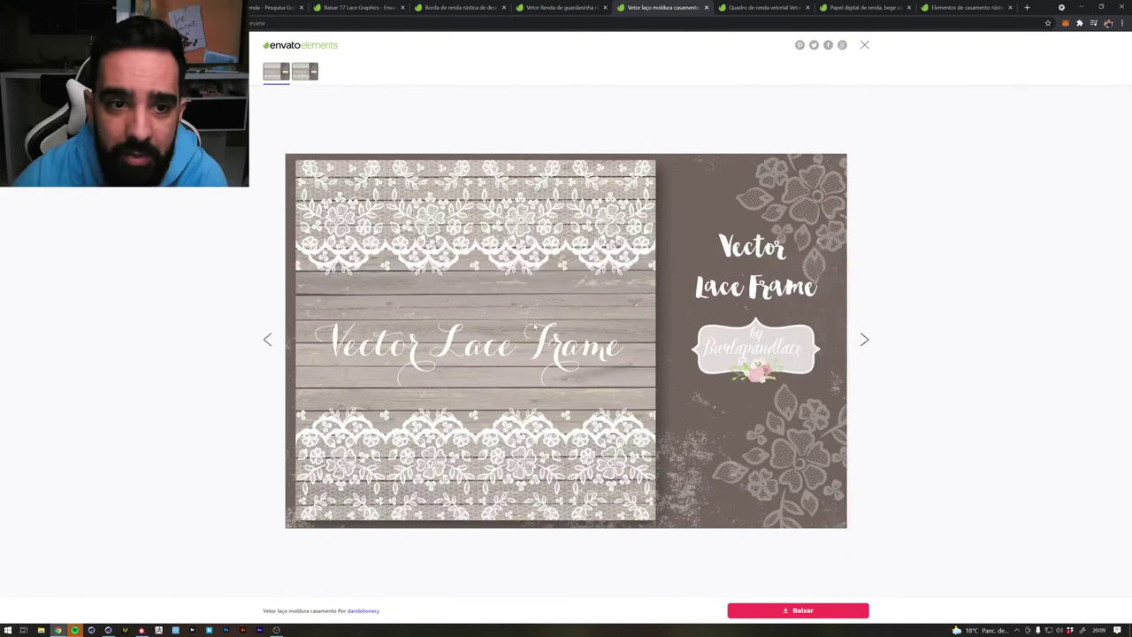
click(306, 72)
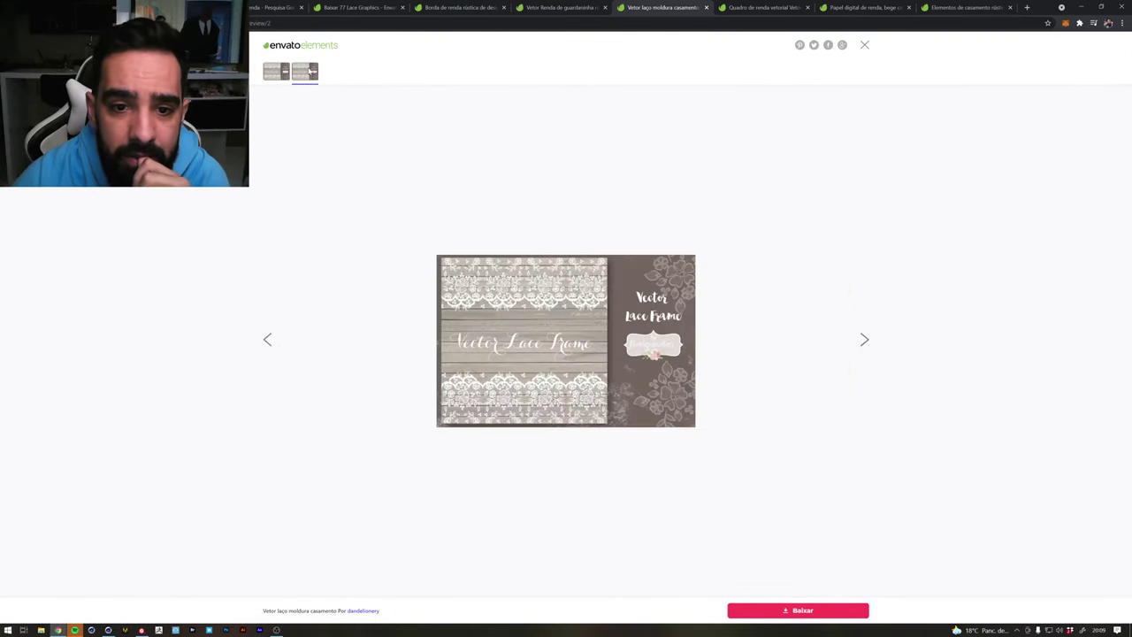
click(274, 71)
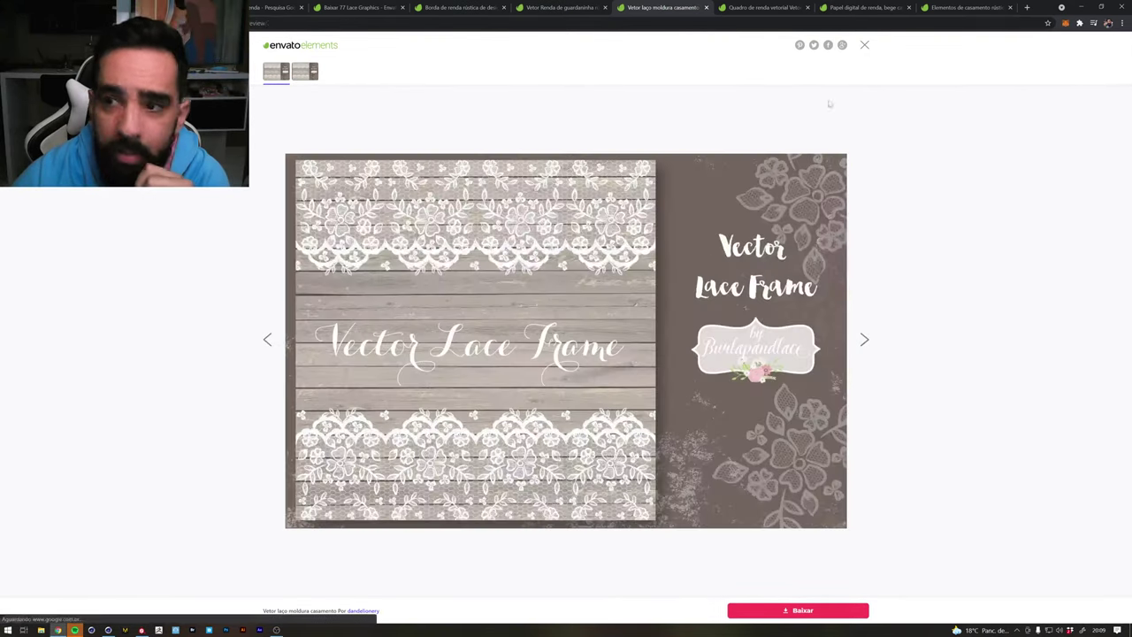
click(865, 45)
scroll(659, 314, down, 10)
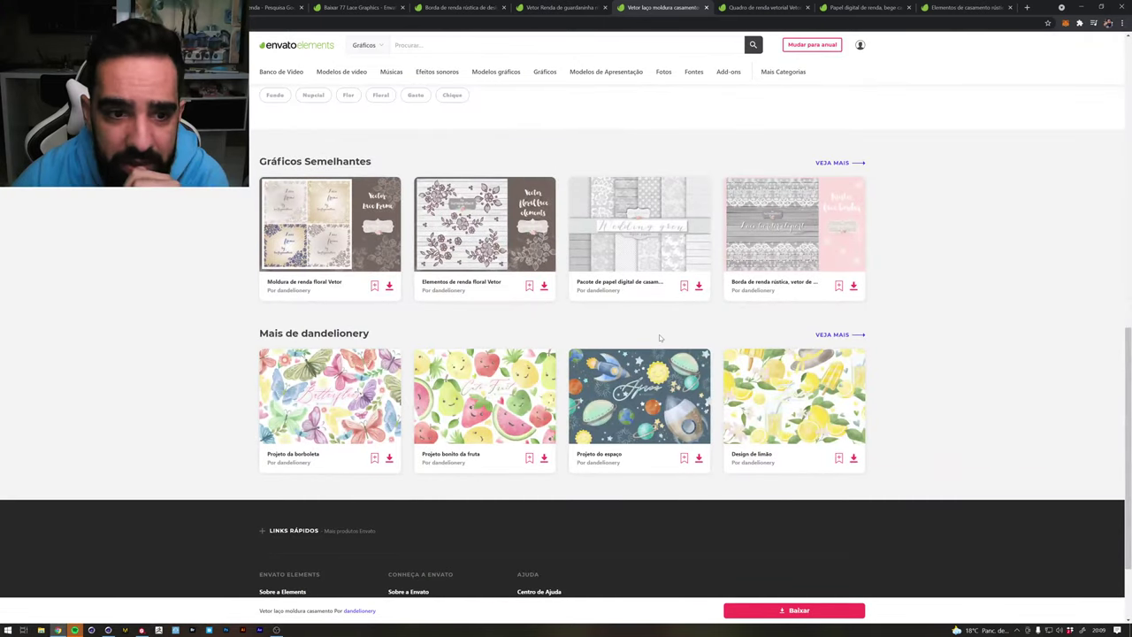
scroll(660, 338, up, 3)
scroll(660, 337, up, 7)
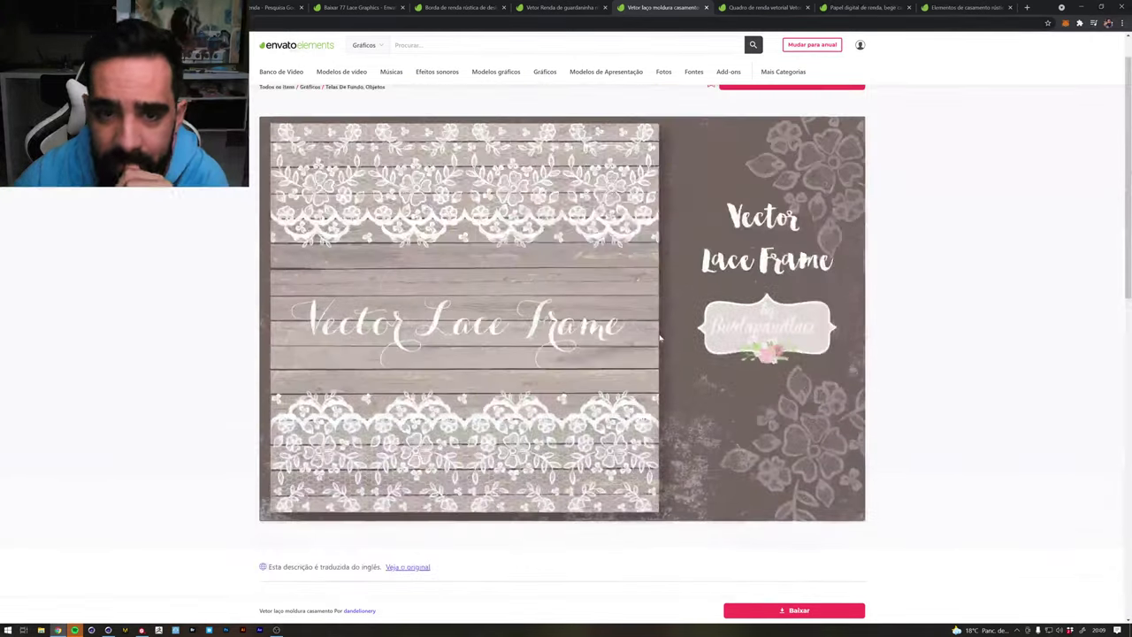
Compare the Quadro de renda vetorial border with the beige lace paper previews
click(740, 5)
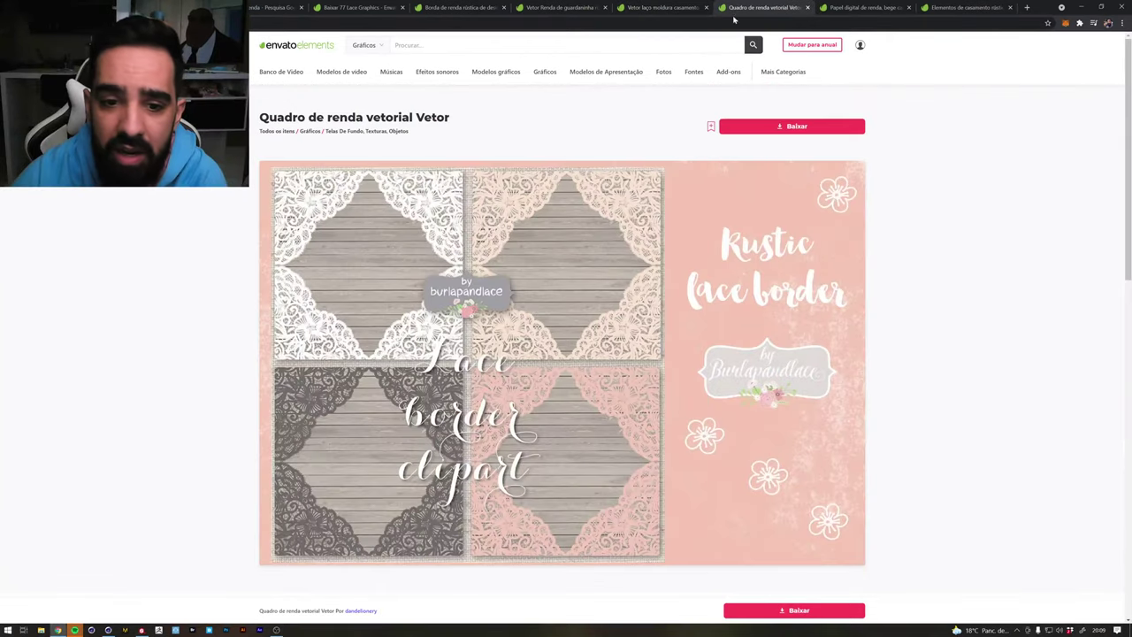
click(557, 288)
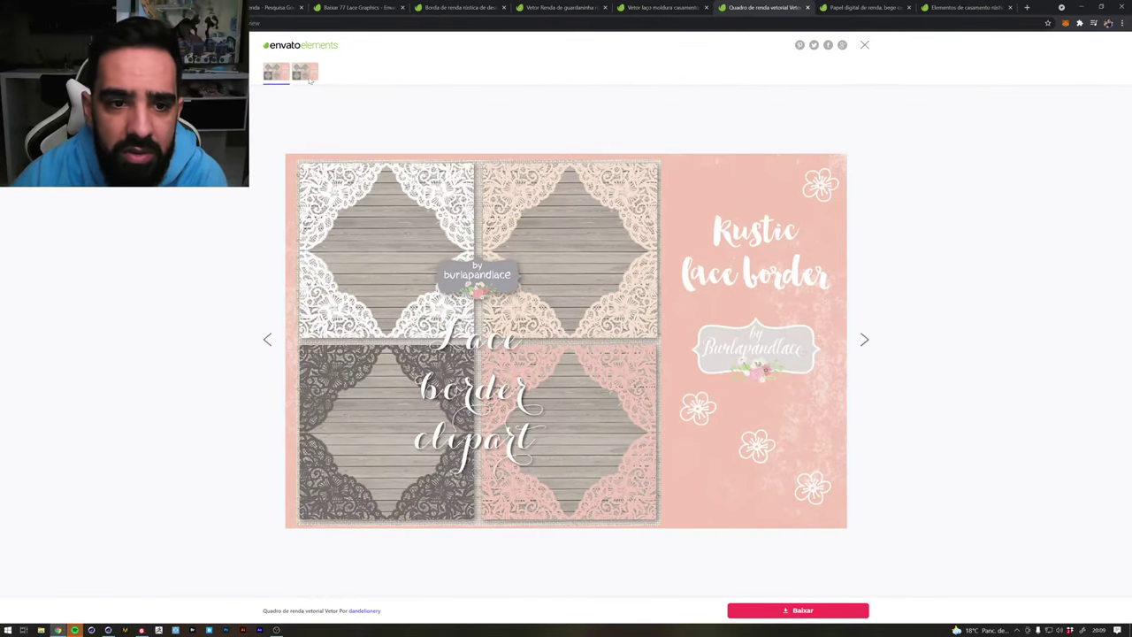
click(308, 73)
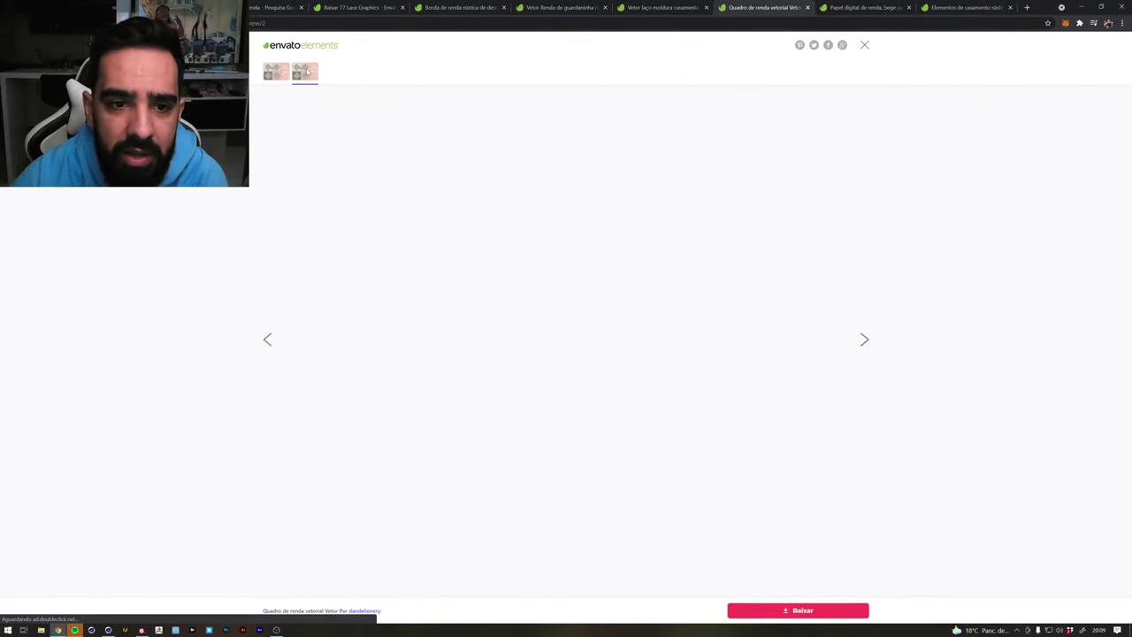
click(807, 7)
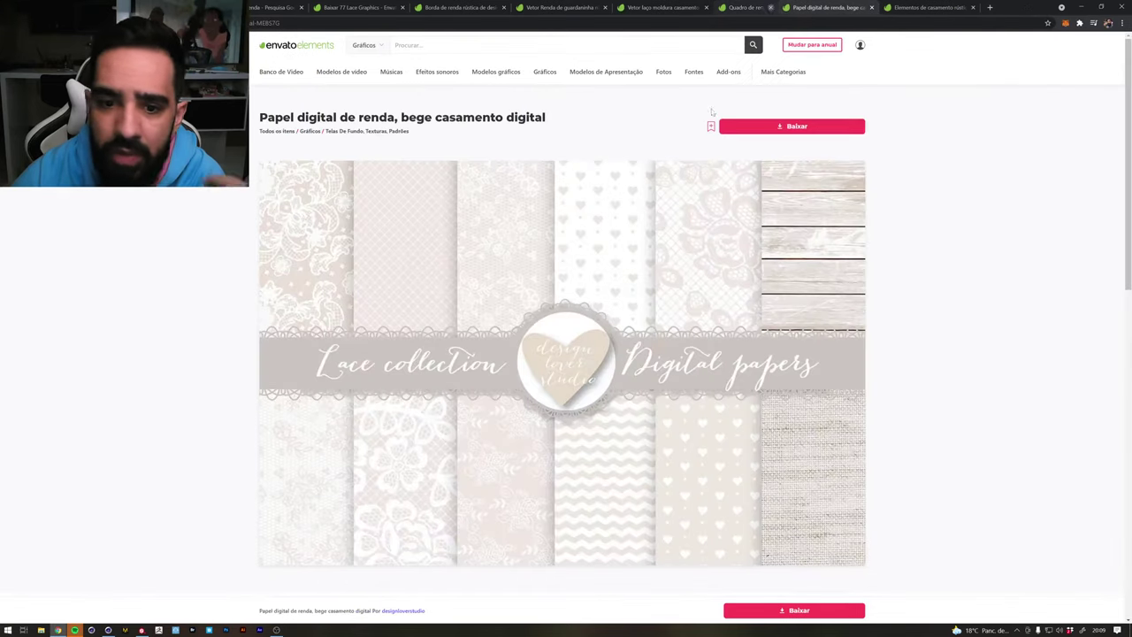
click(554, 247)
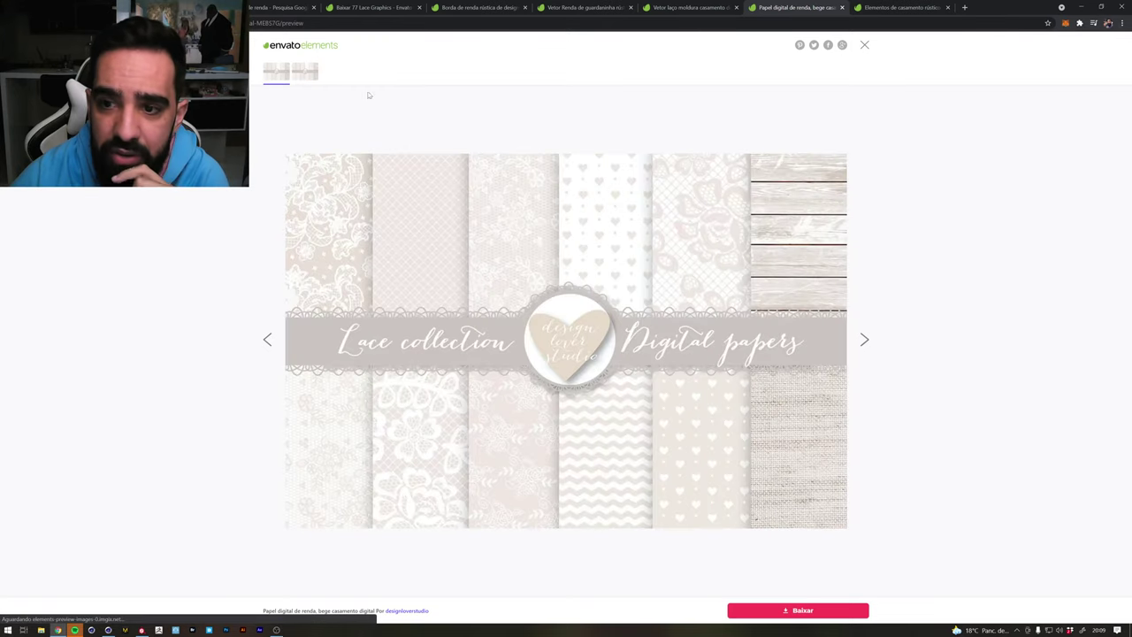
click(864, 45)
click(911, 6)
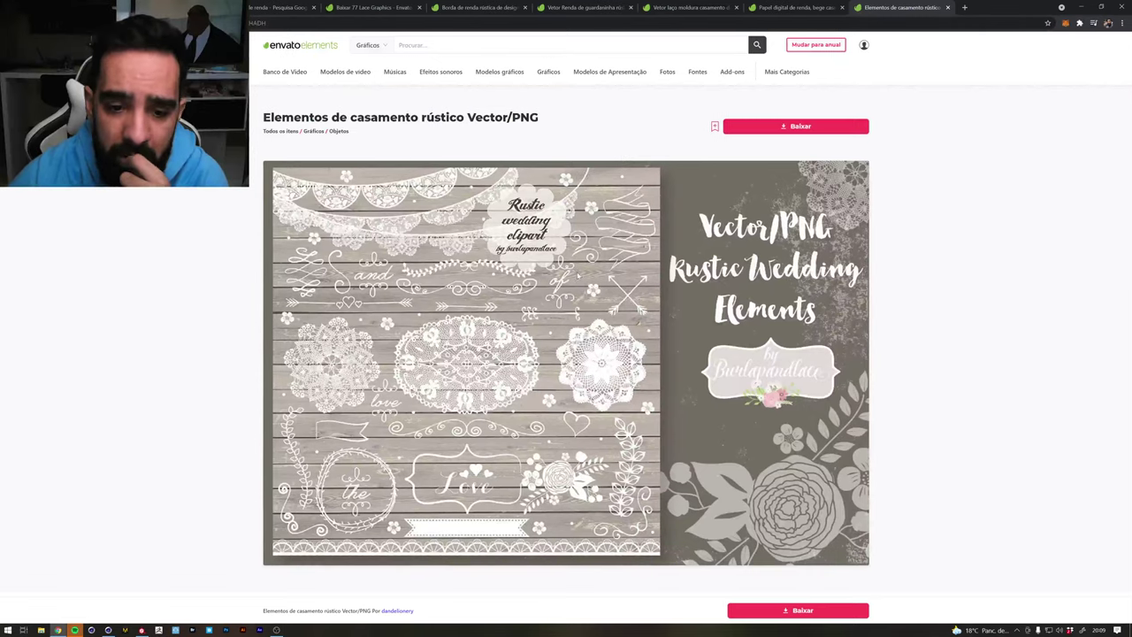
click(793, 6)
Download the beige lace paper pack into a project and show the zip in its folder
click(790, 126)
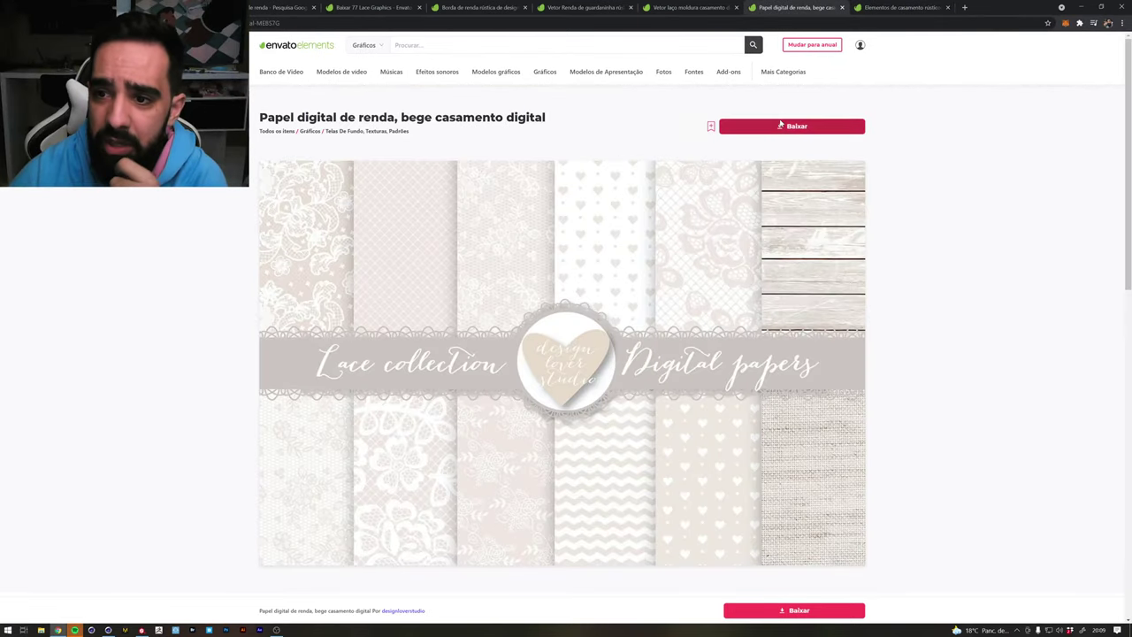
click(513, 322)
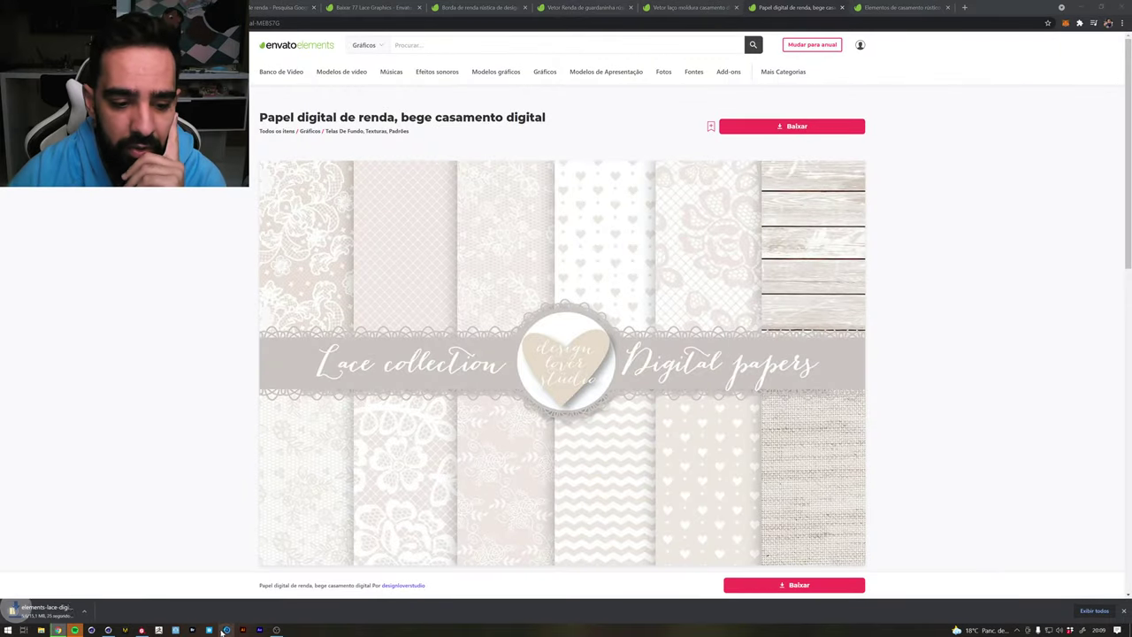
click(92, 612)
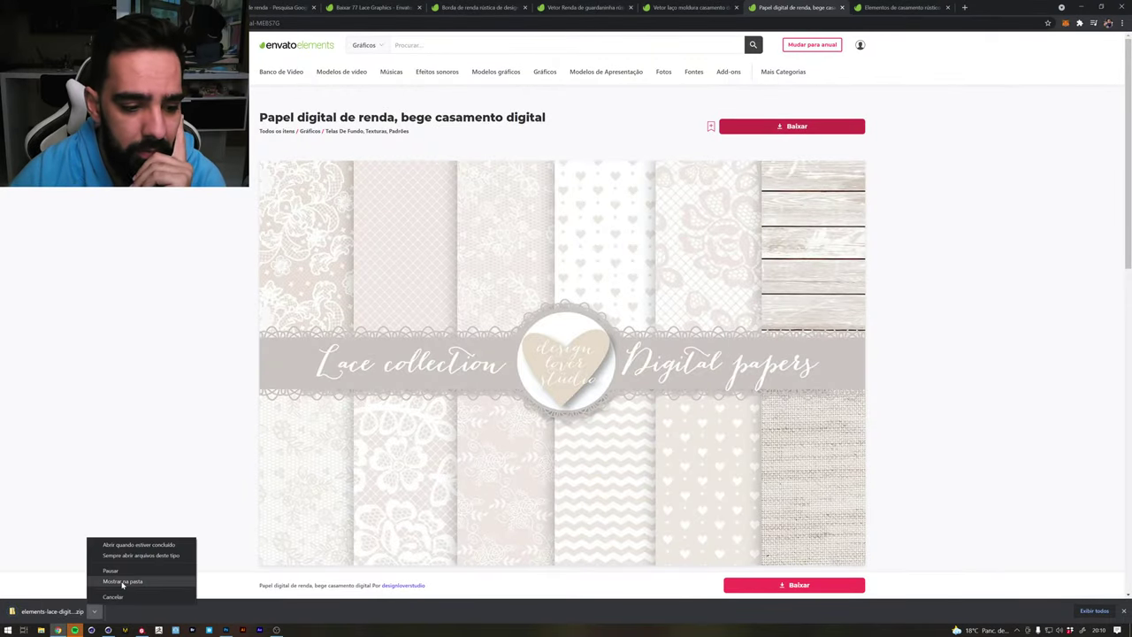
click(111, 580)
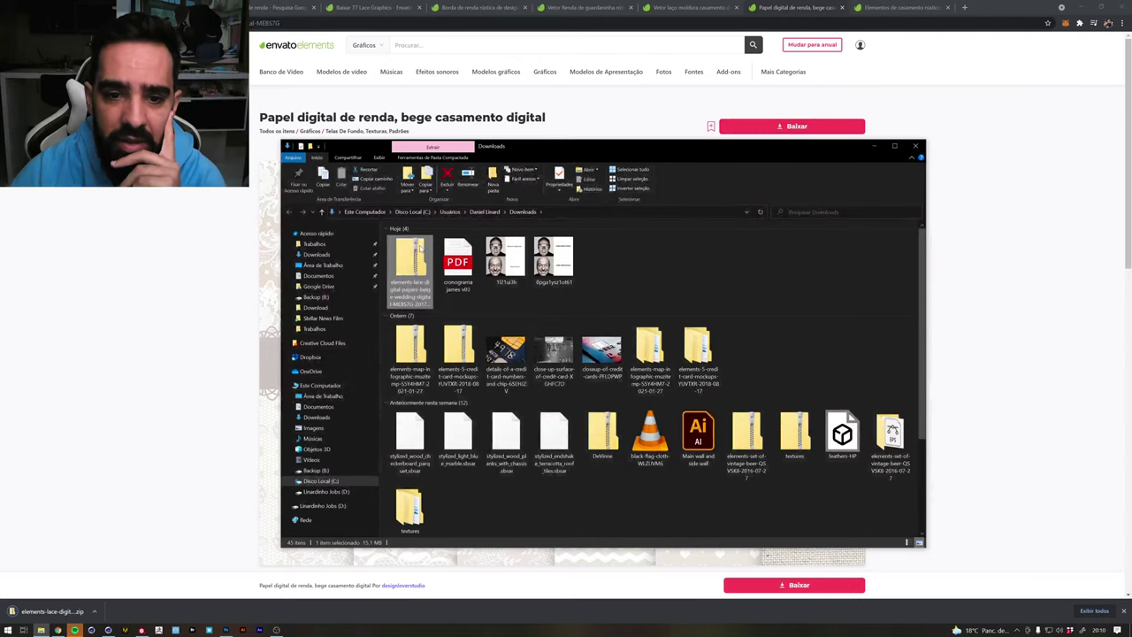
Extract the lace zip and open the 5_beige_lace folder
right_click(421, 248)
click(472, 279)
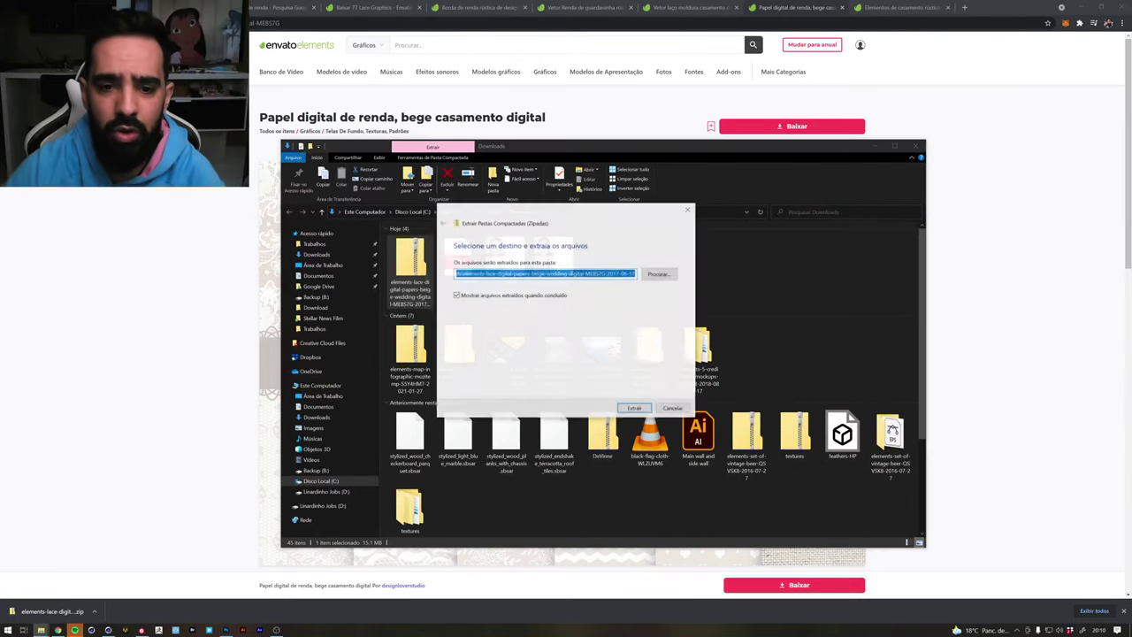
key(Return)
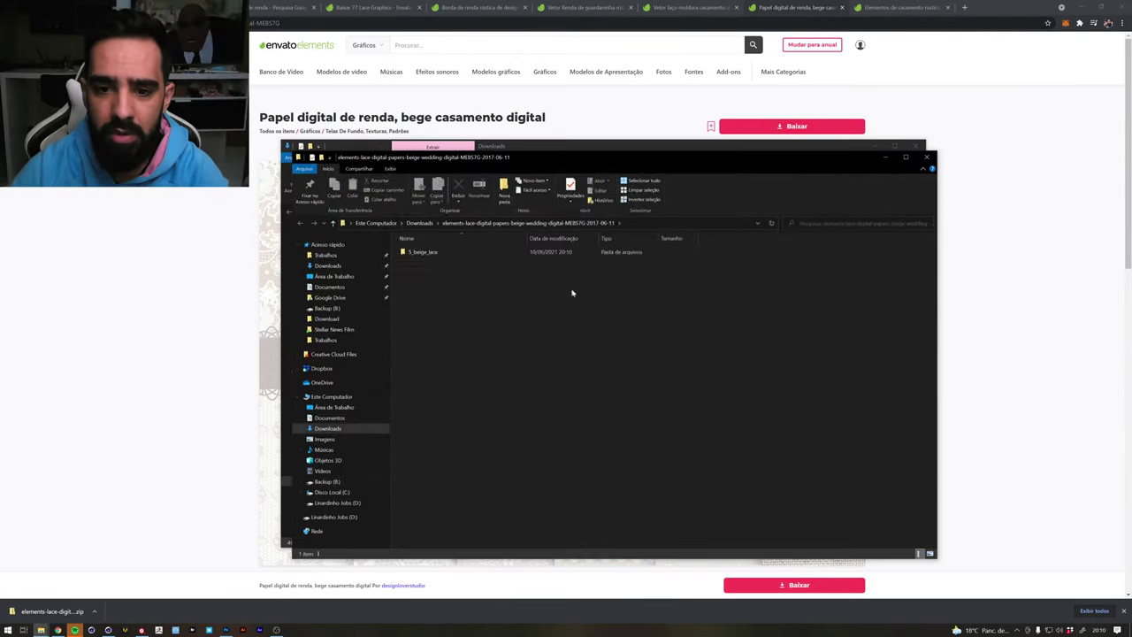
double_click(518, 252)
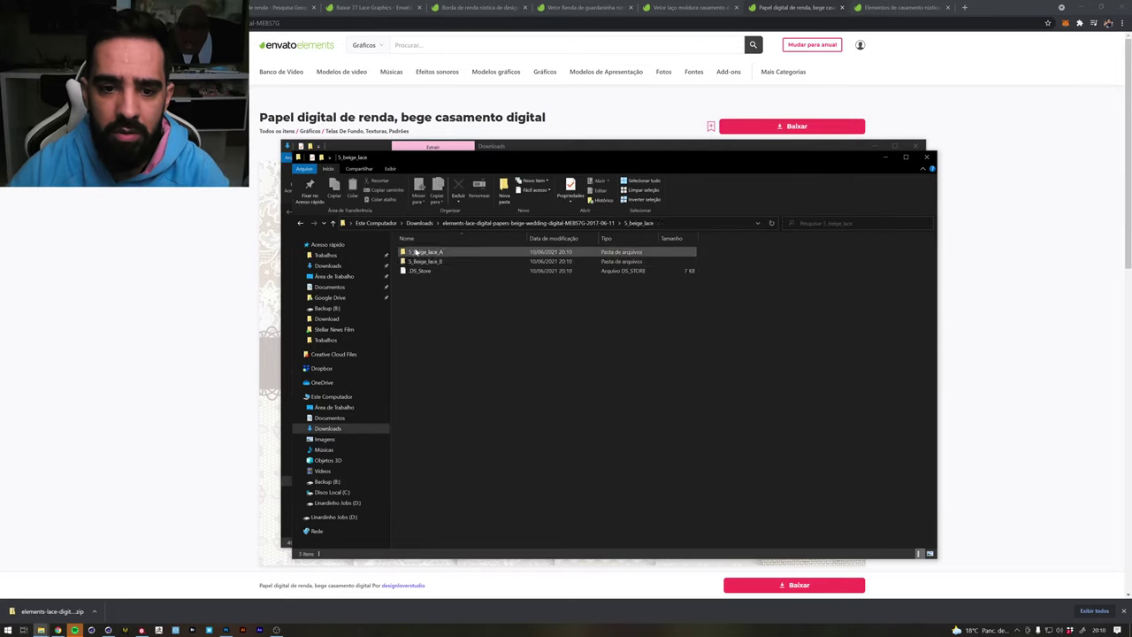
Preview the first few beige lace papers from 5_Beige_lace_A in Photos
double_click(513, 253)
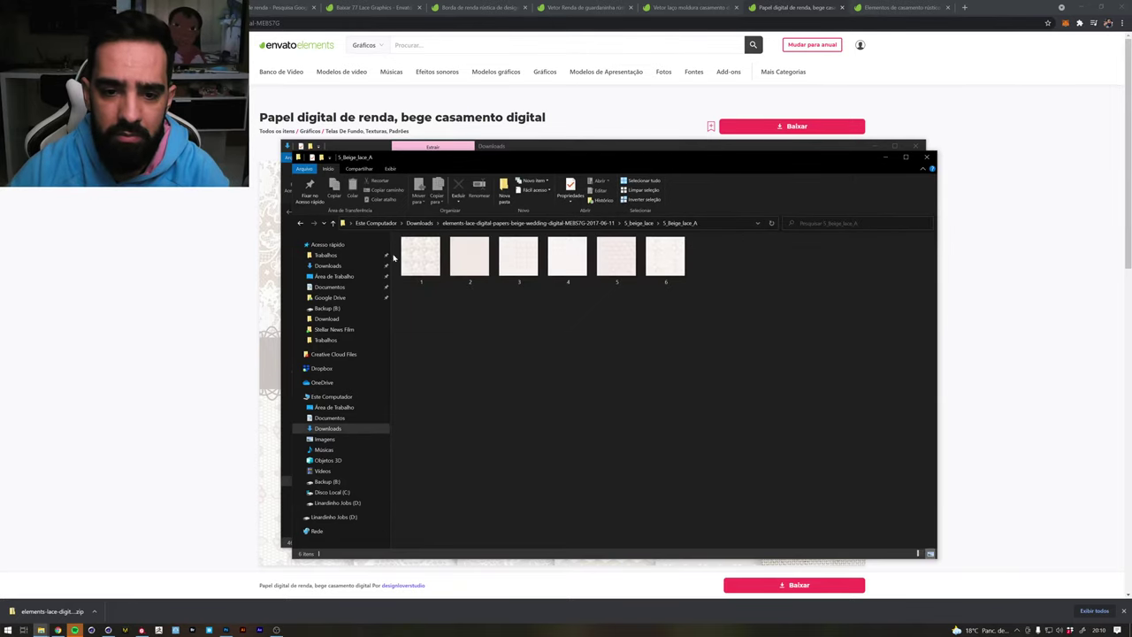
double_click(421, 256)
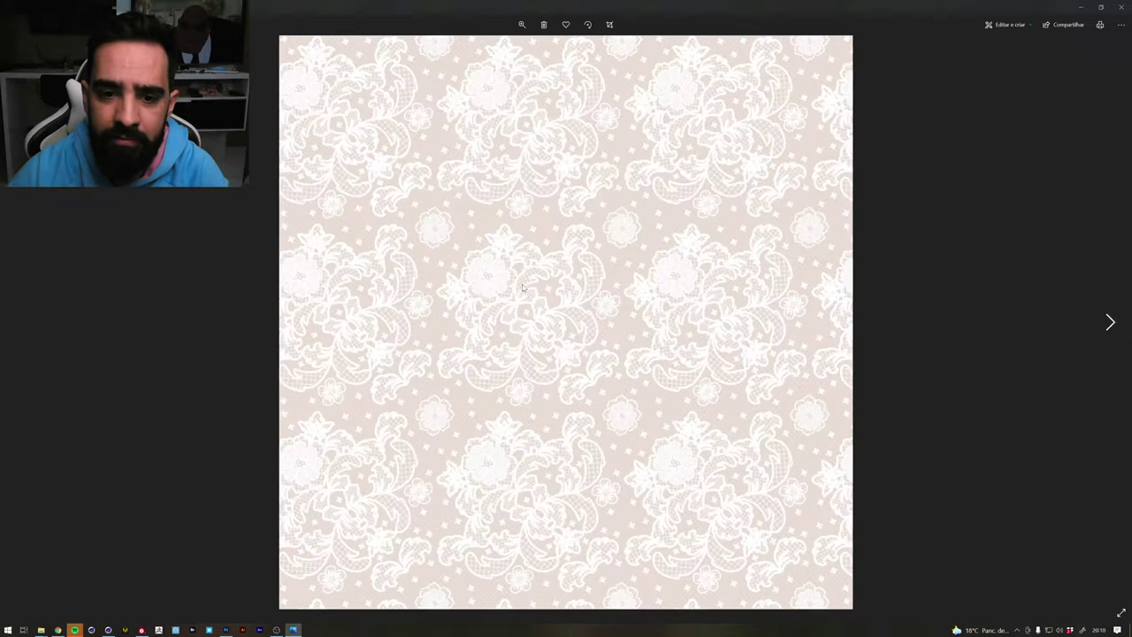
key(Right)
key(Right)
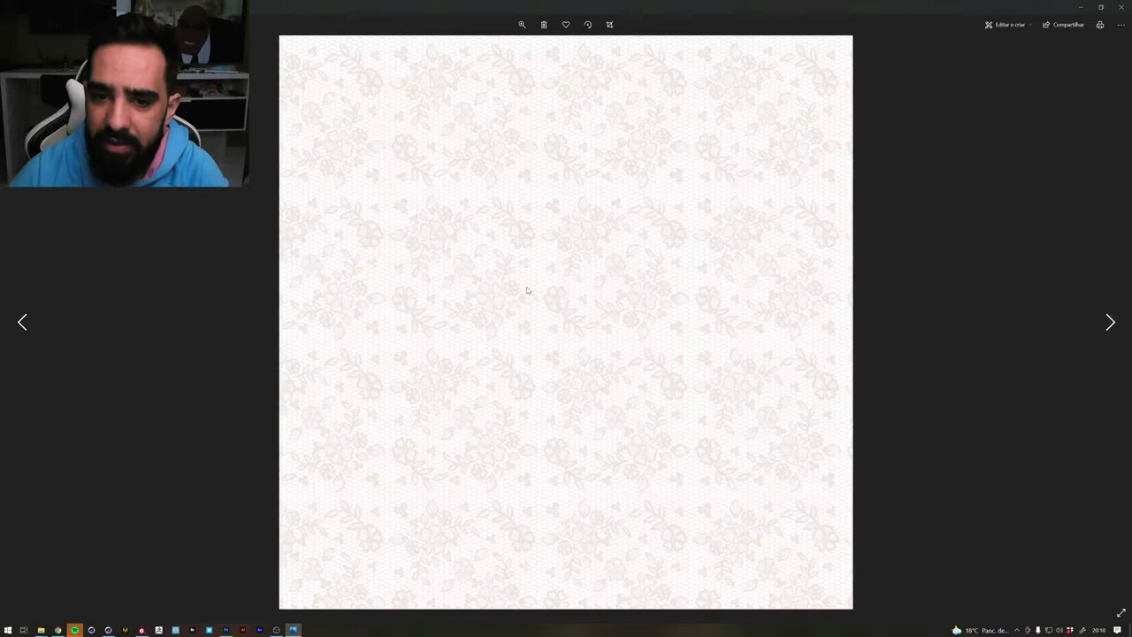
key(Right)
key(Right)
key(Left)
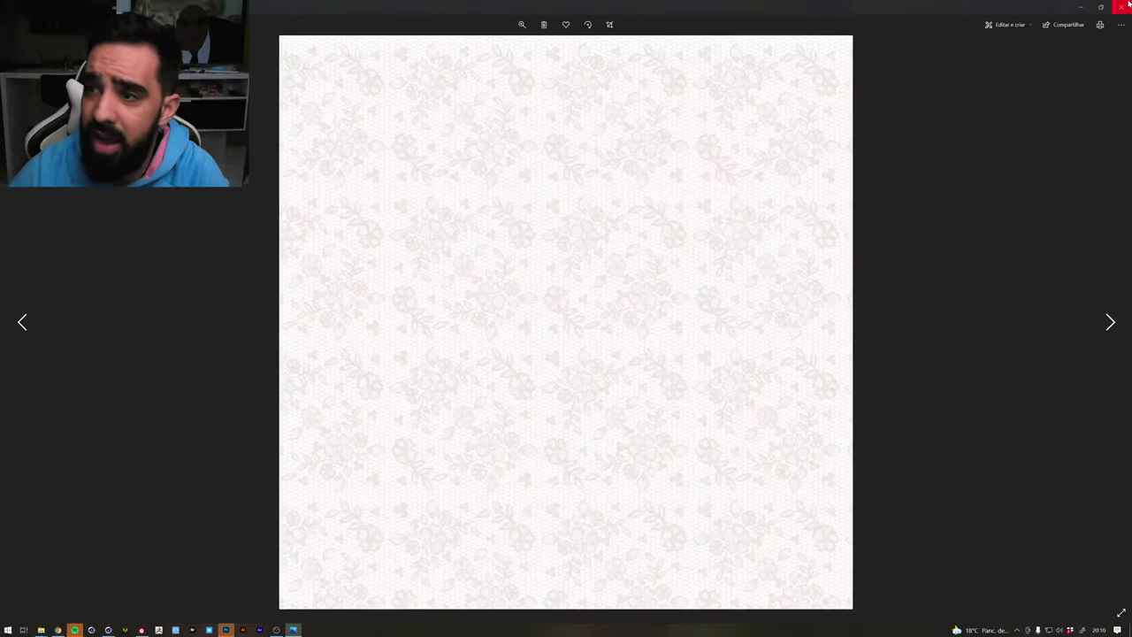
click(1121, 7)
Browse the beige lace papers in the 5_Beige_lace_B folder
click(592, 321)
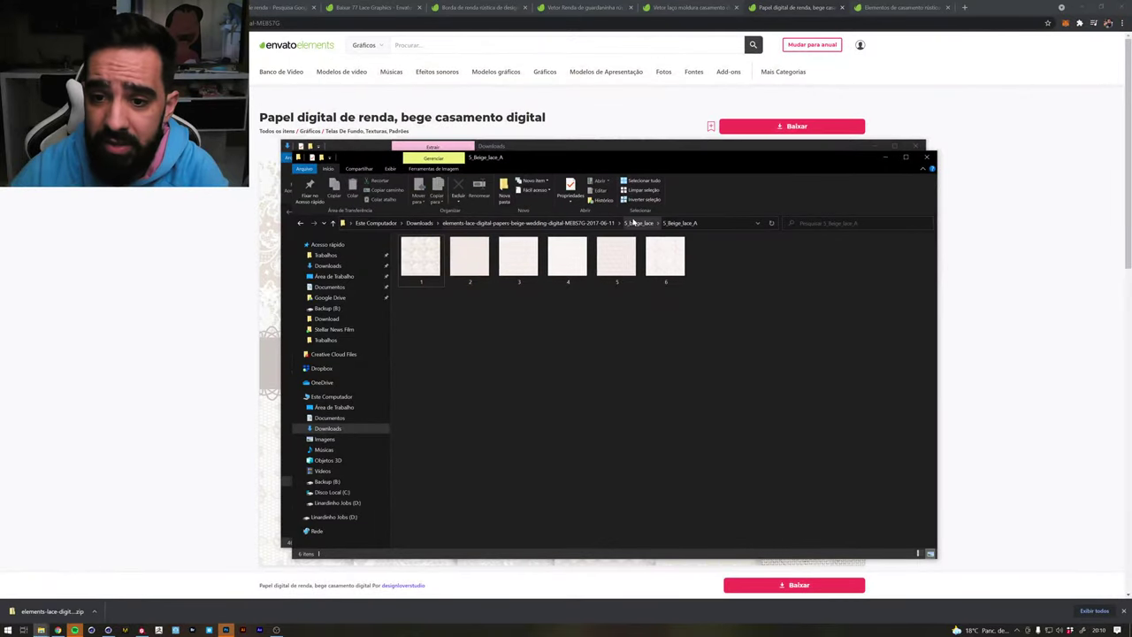
click(639, 222)
double_click(454, 266)
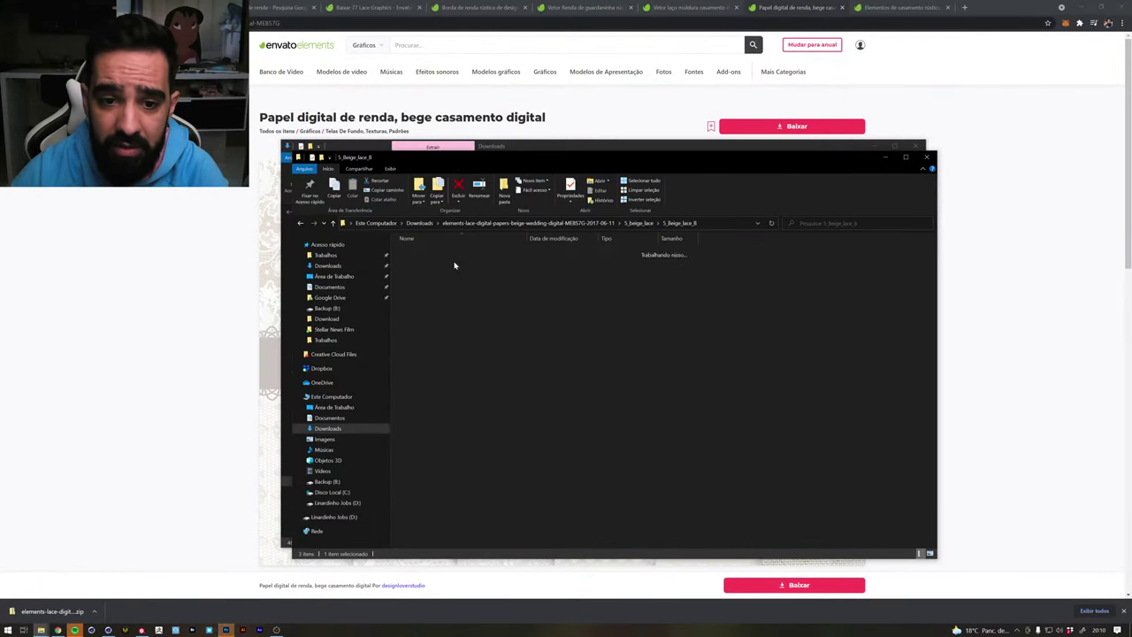
double_click(421, 258)
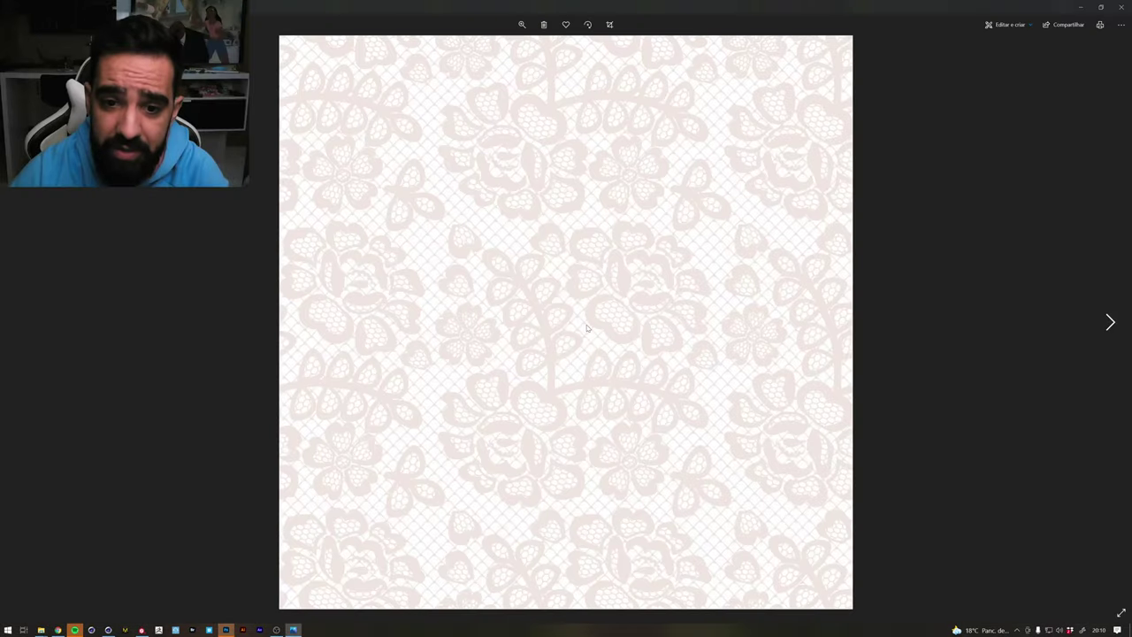
key(Right)
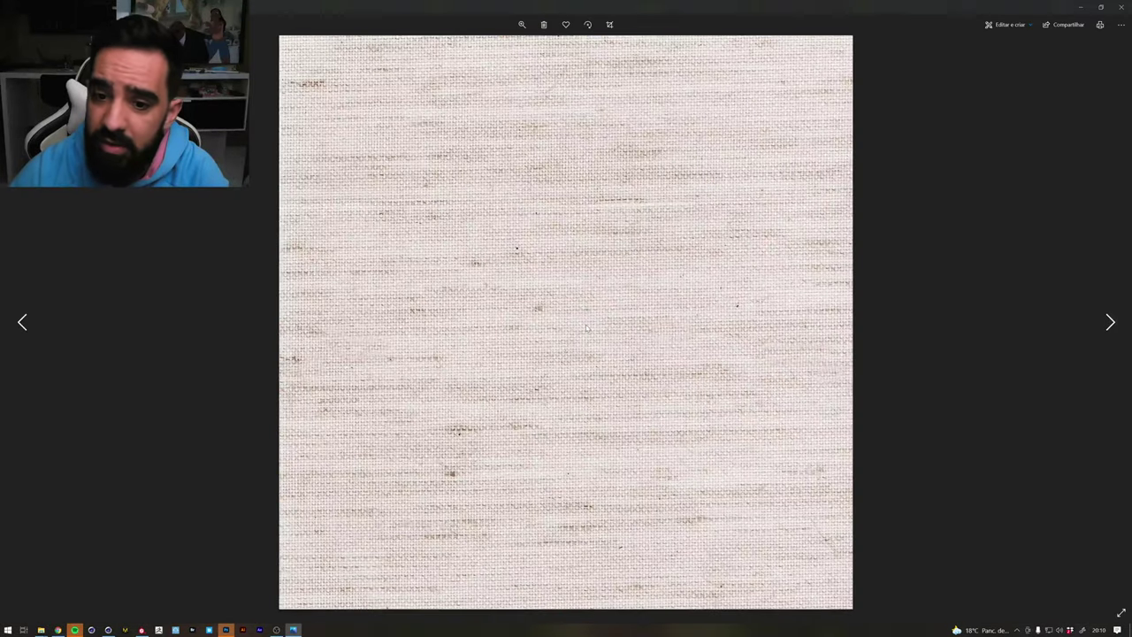
key(Right)
key(Right)
key(Right)
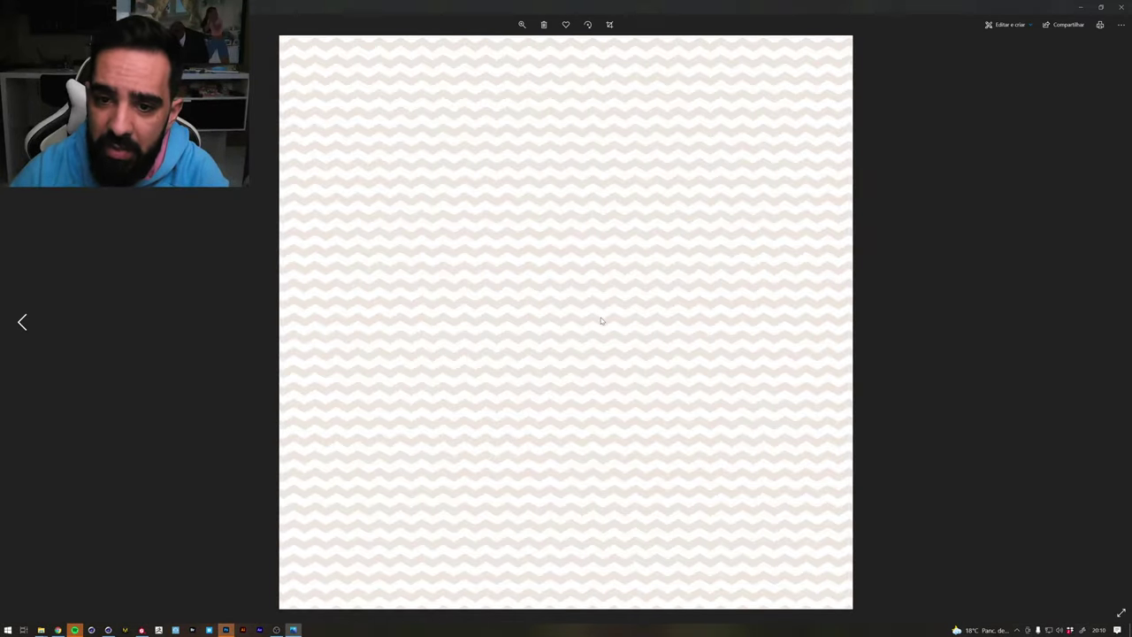
key(Left)
key(Left)
key(Escape)
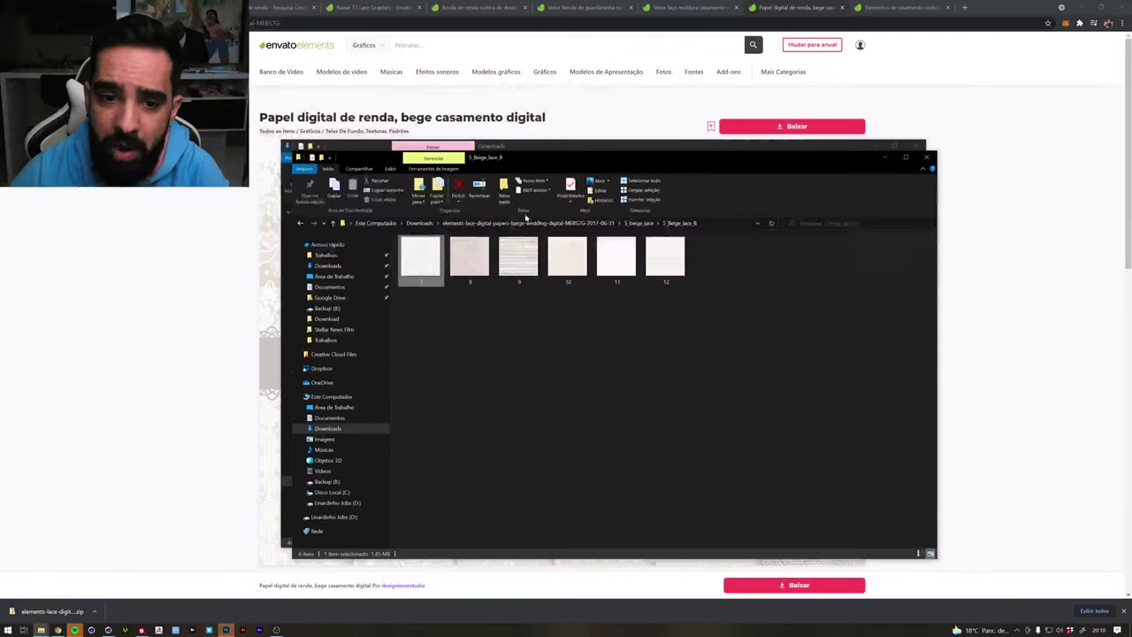
Go back to 5_Beige_lace_A, page through its lace papers again, and close Photos
click(637, 223)
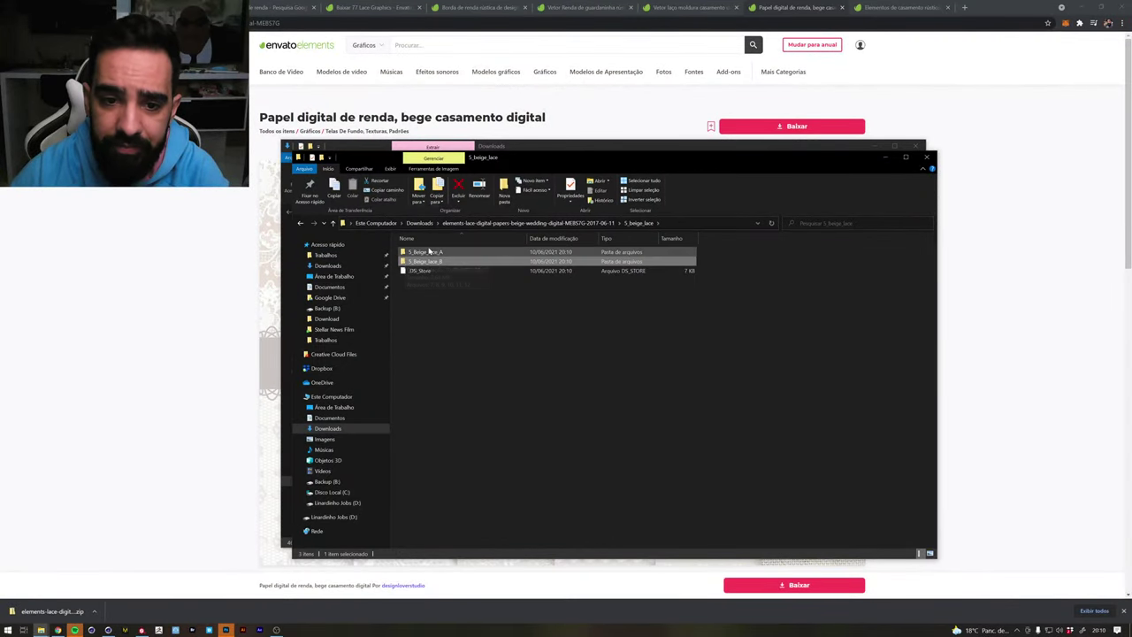
double_click(427, 254)
double_click(427, 254)
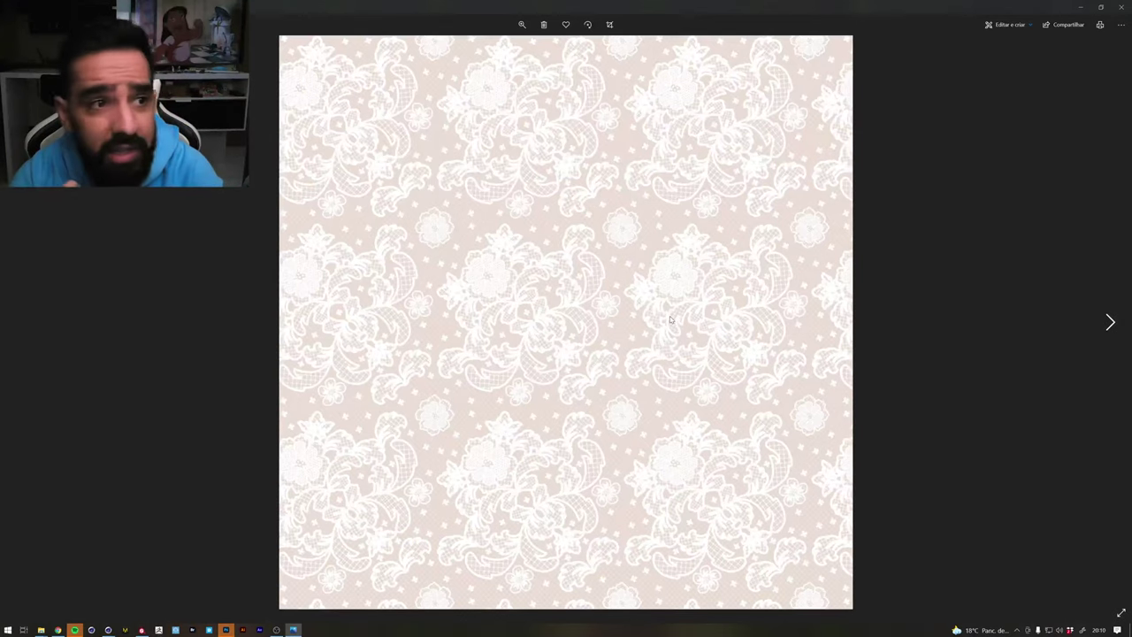
key(Right)
key(Right)
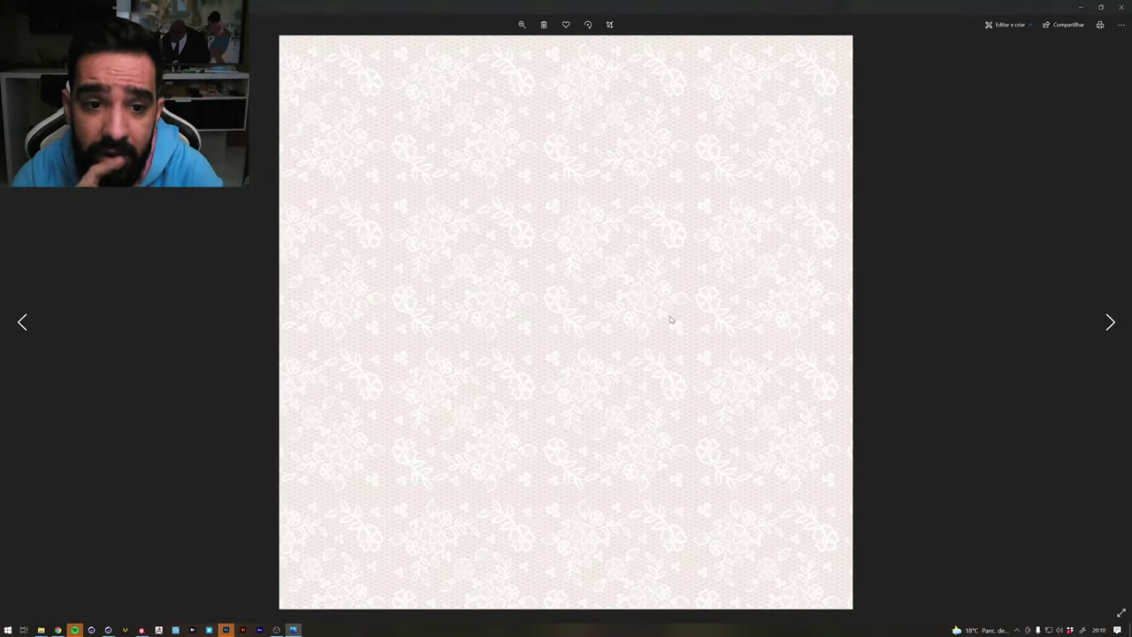
key(Right)
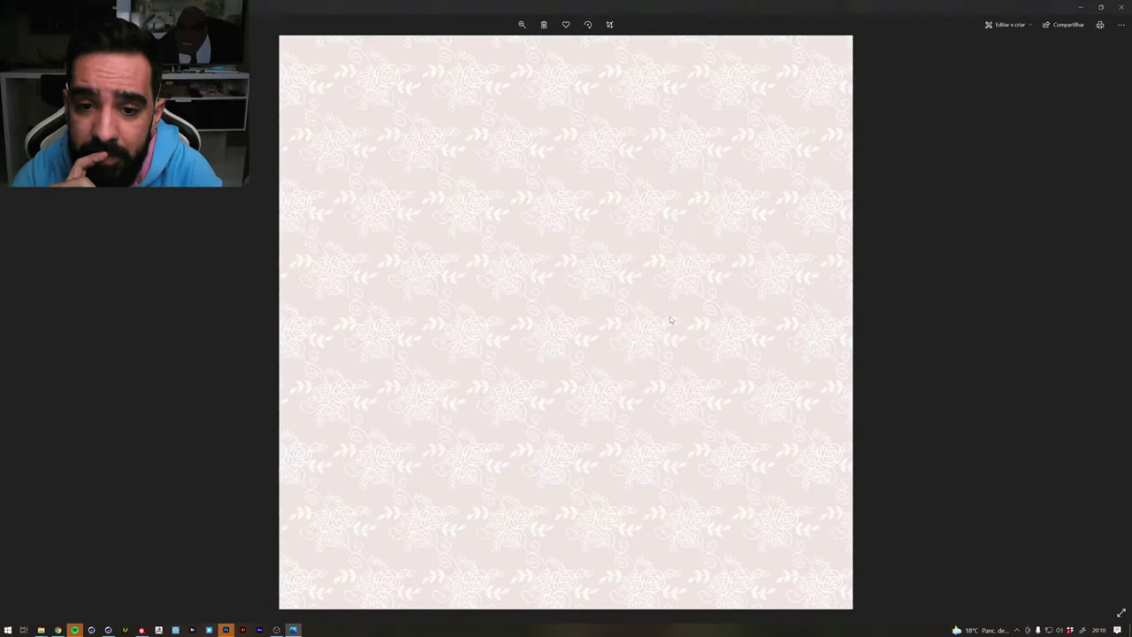
key(Right)
key(Right)
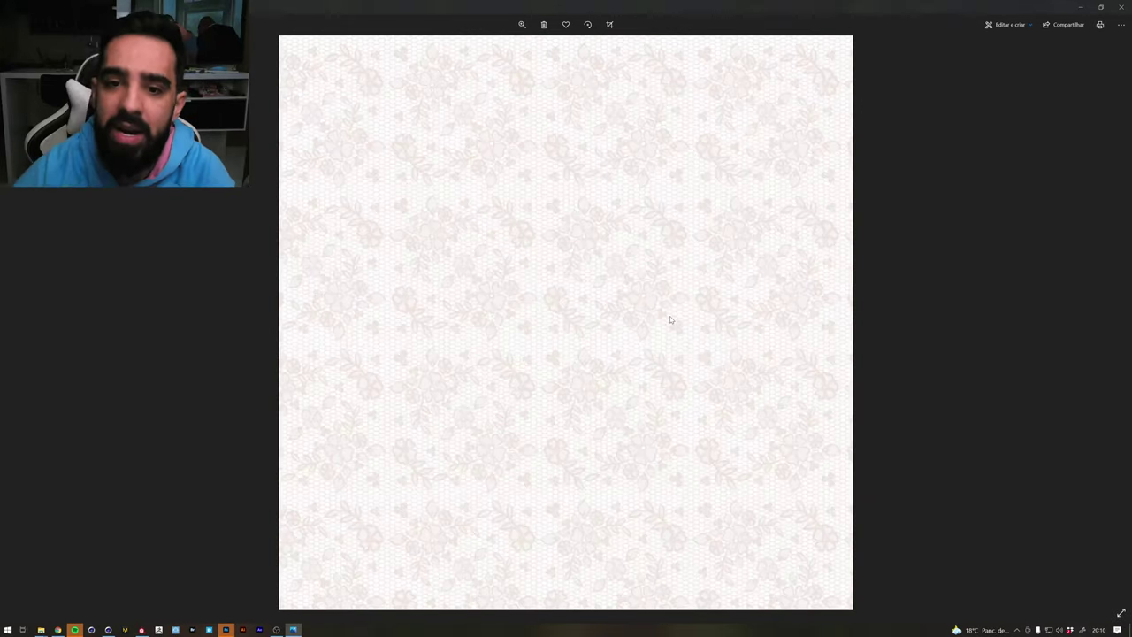
click(1120, 5)
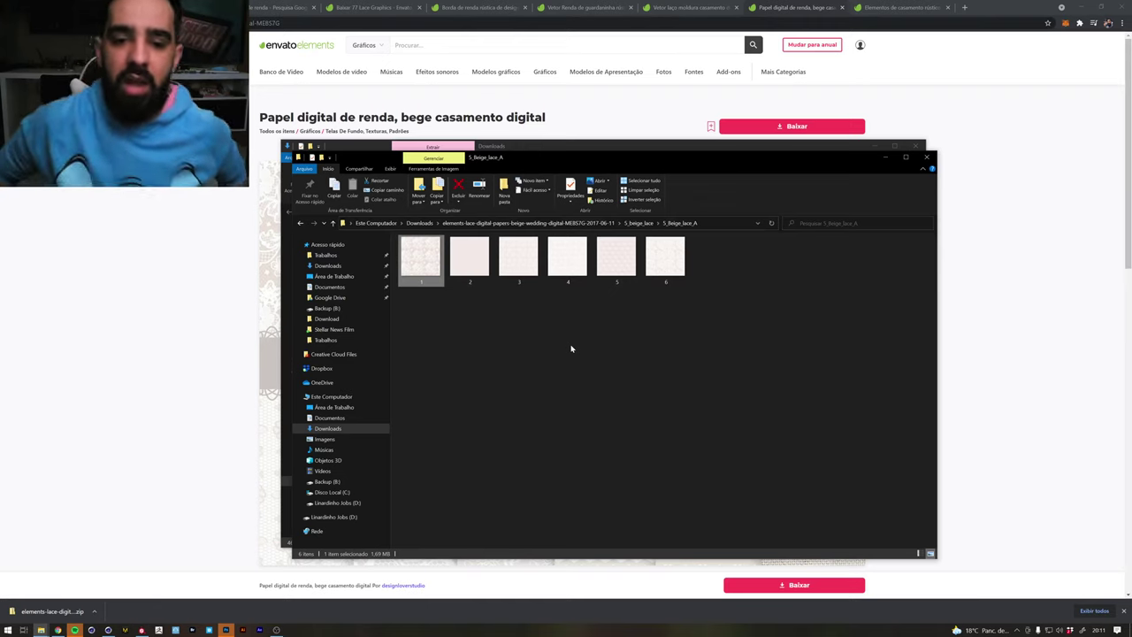
Open lace image 3 from 5_Beige_lace_A in Adobe Photoshop 2021 via Open with
key(alt+Tab)
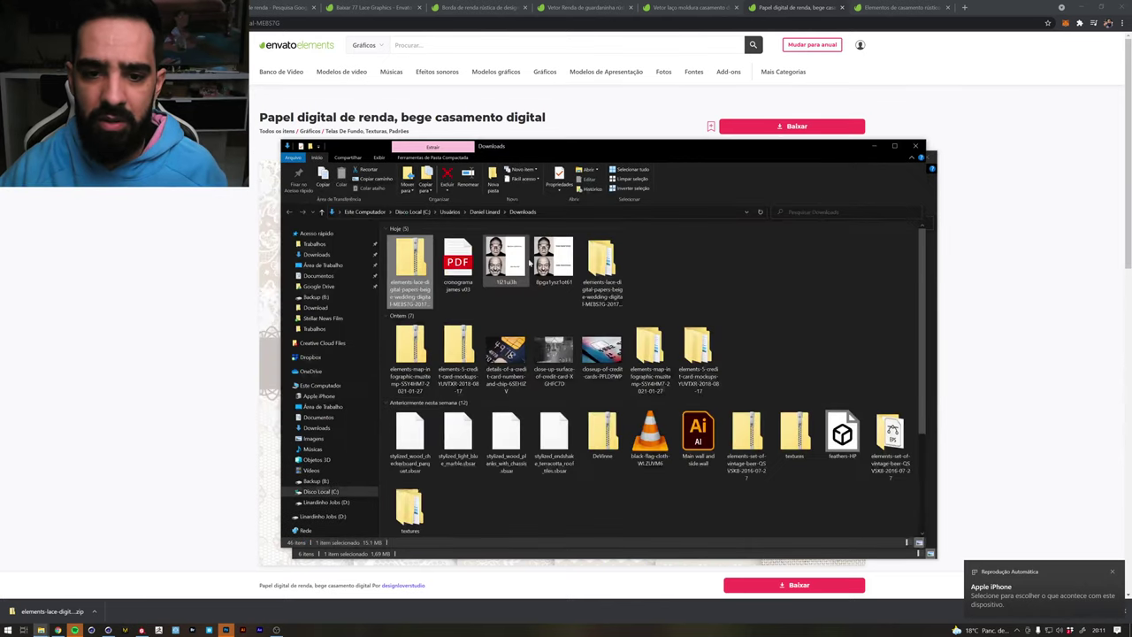
key(alt+Tab)
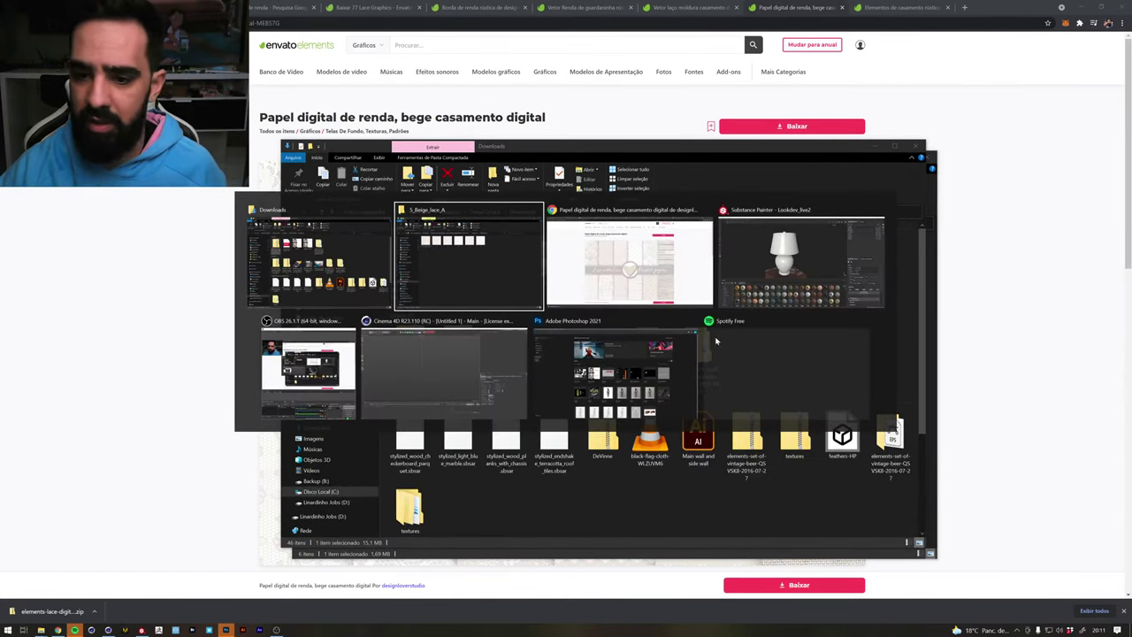
click(452, 272)
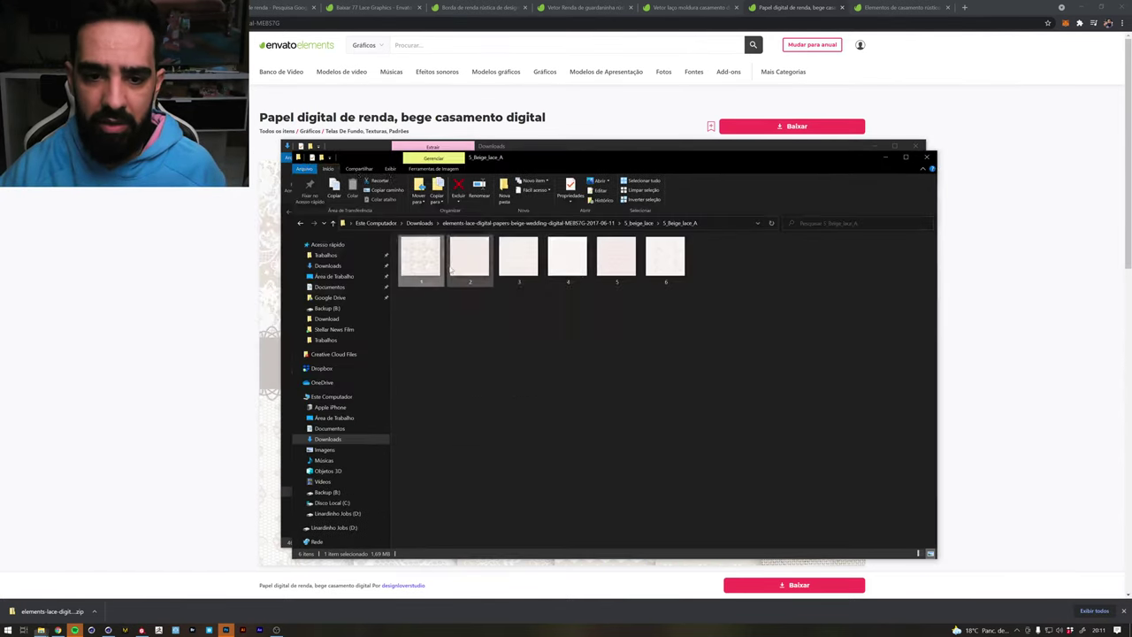
right_click(521, 259)
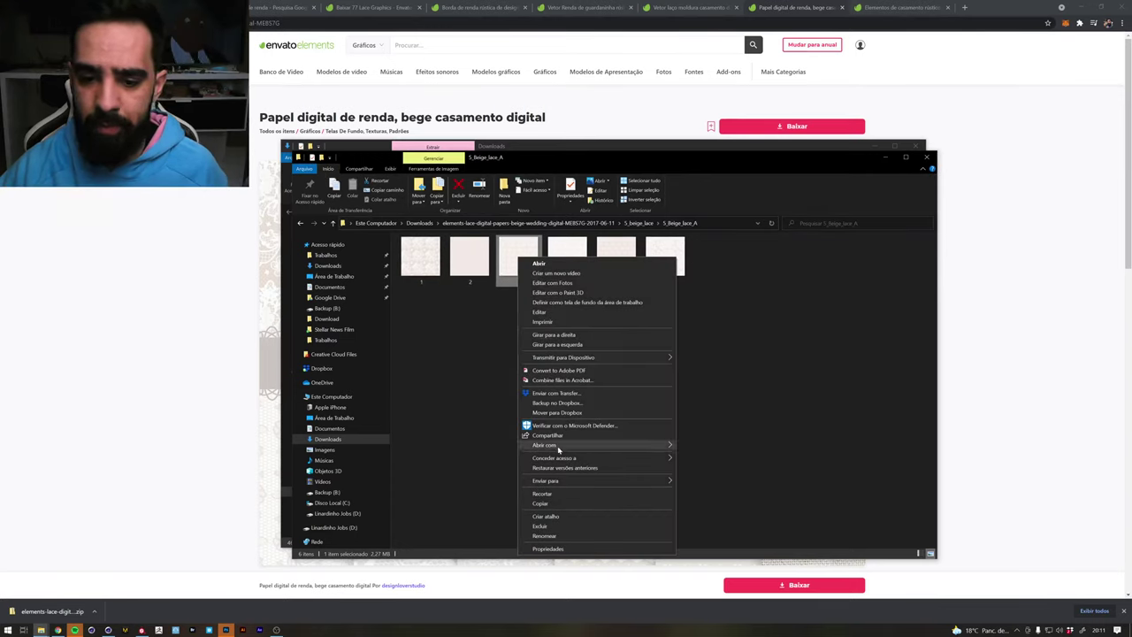
mouse_move(545, 444)
click(726, 447)
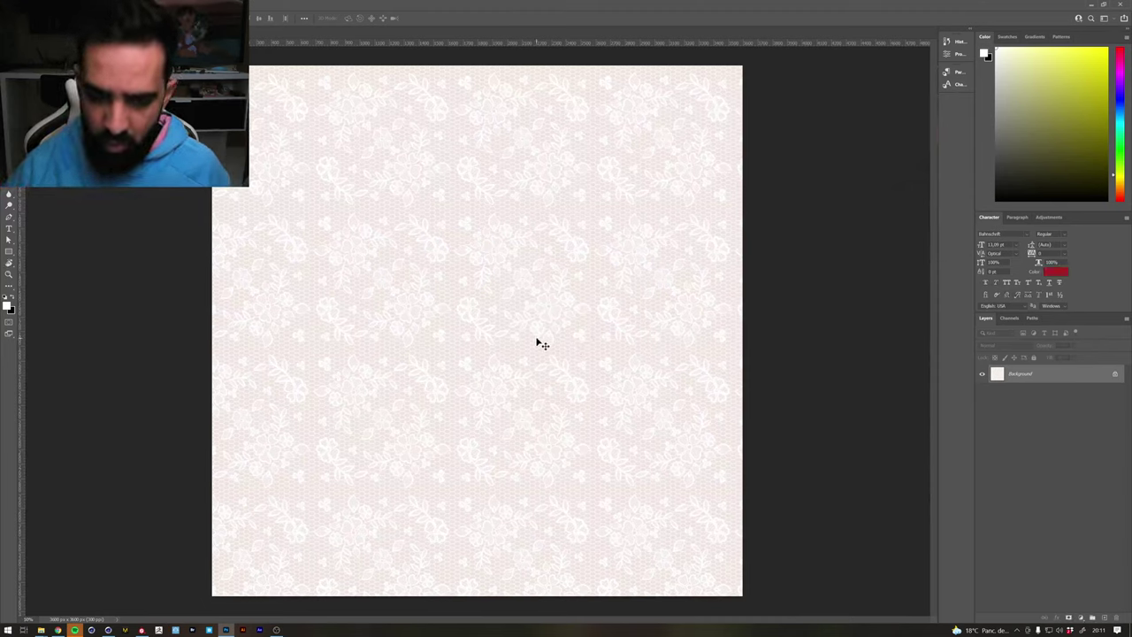
Test a darker Levels black point on the lace, cancel it, and return to File Explorer
key(ctrl+l)
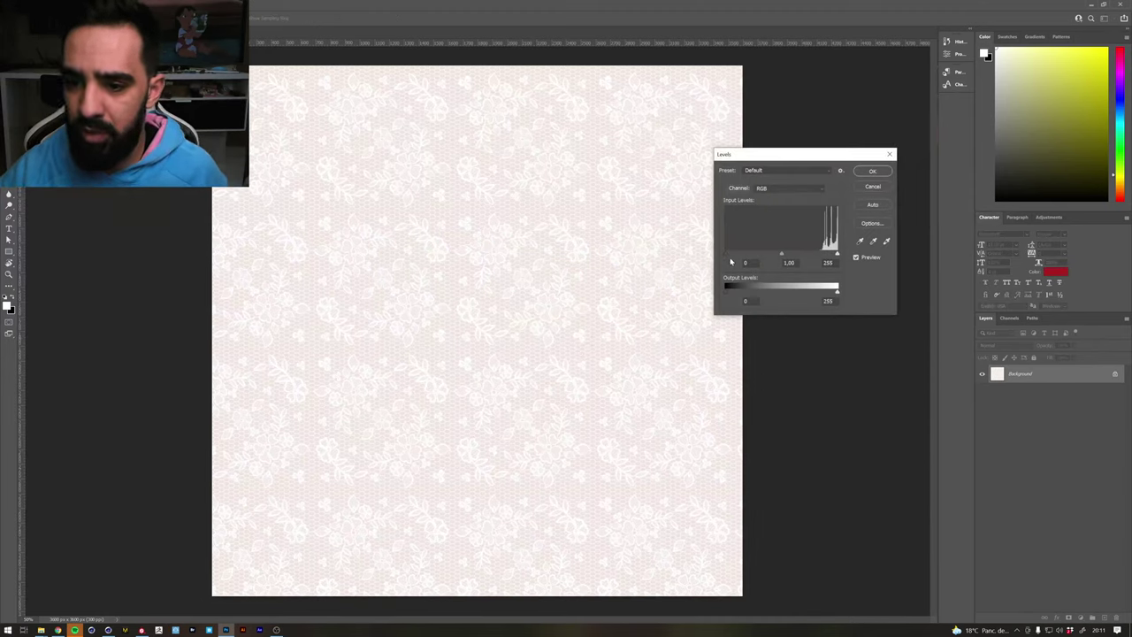
drag(781, 259, 830, 256)
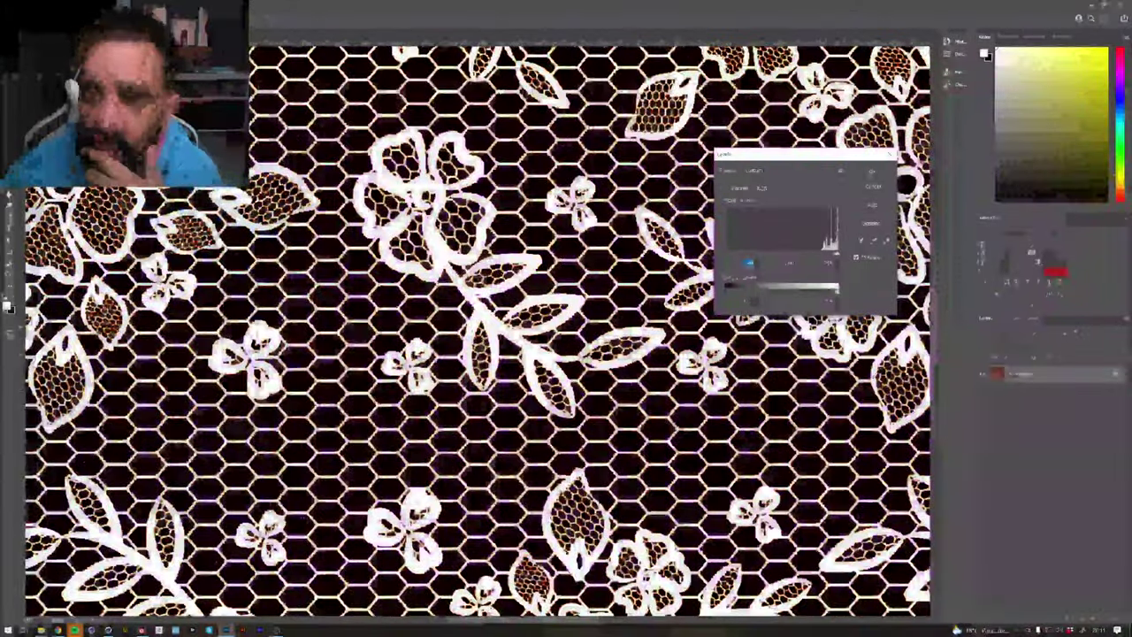
click(863, 188)
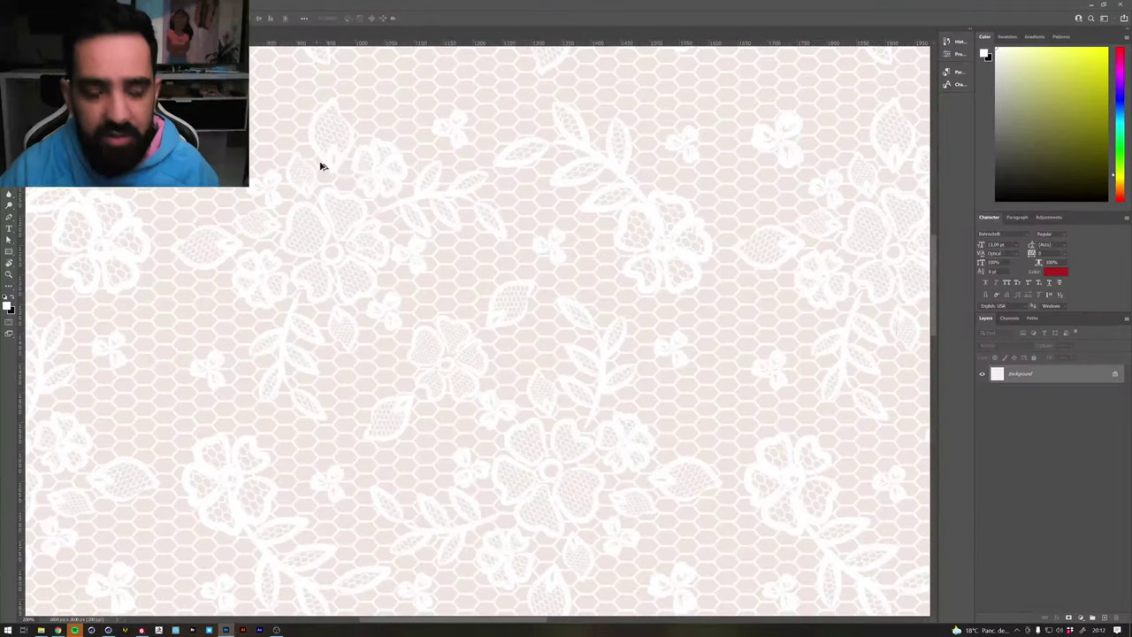
key(alt+Tab)
In File Explorer, open the 5_beige_lace subfolder of the elements-lace download
click(498, 223)
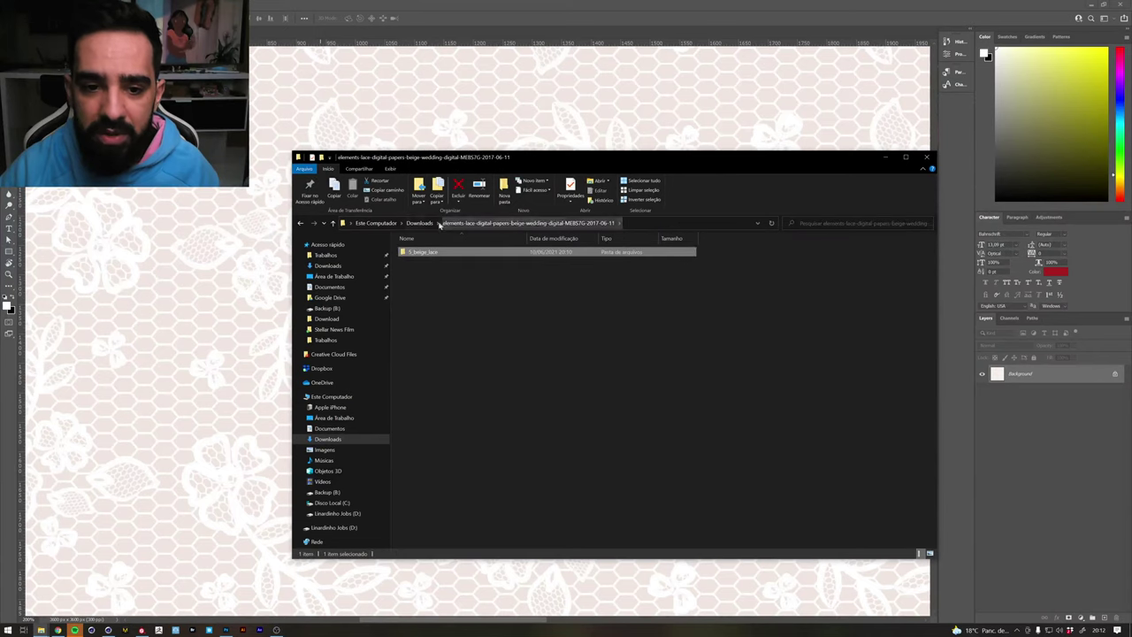
click(420, 223)
double_click(604, 270)
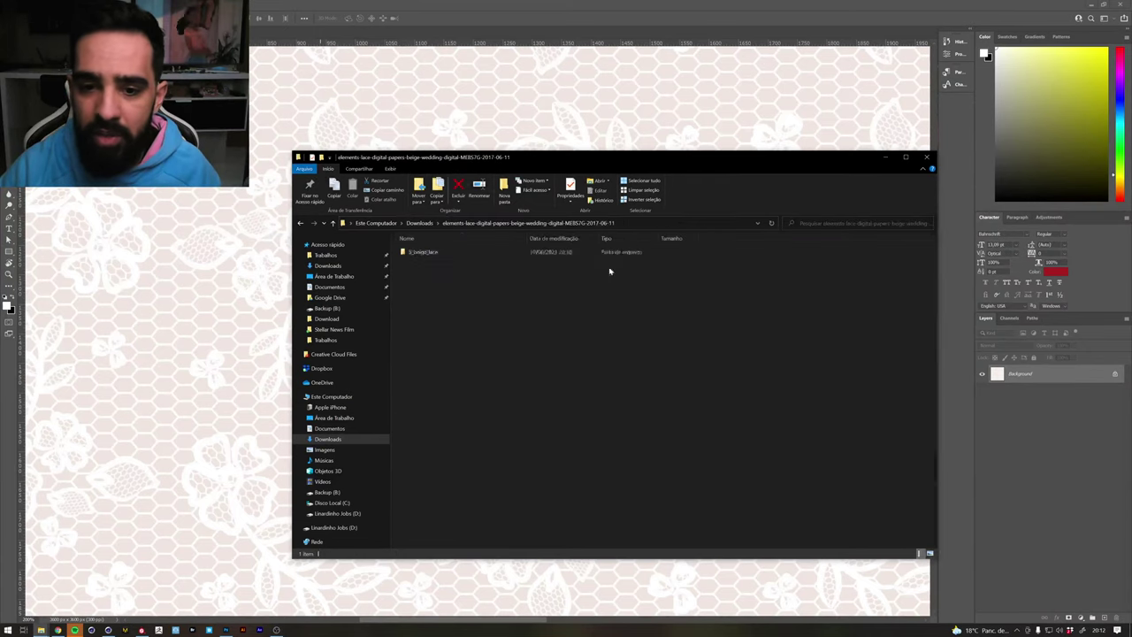
double_click(429, 252)
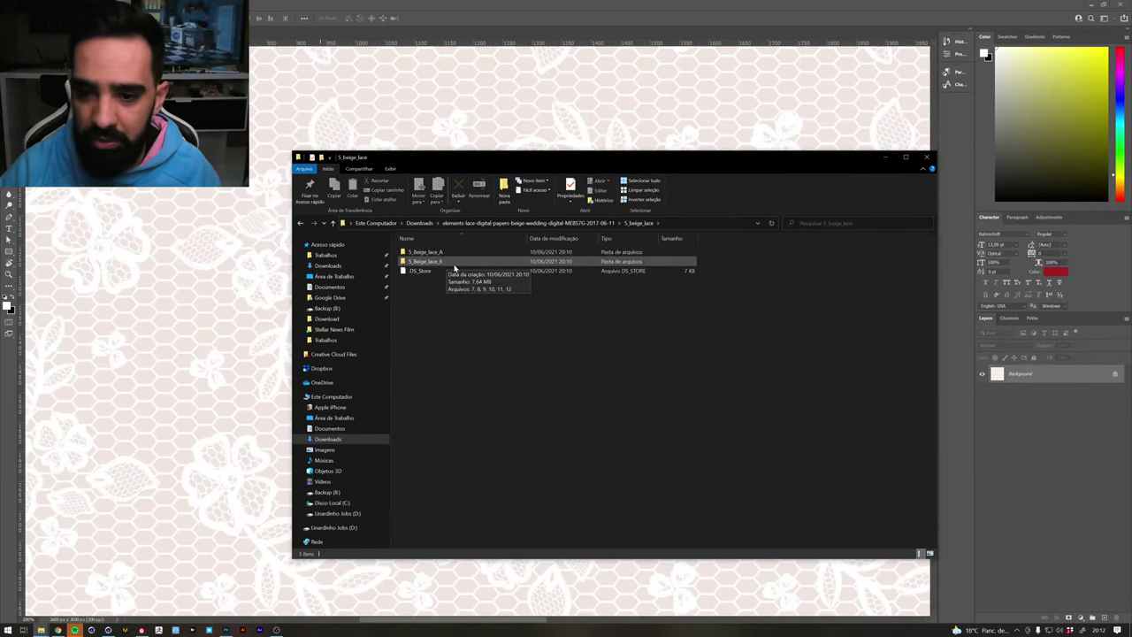
Check the beige lace pack description in Chrome, then return to the lace Graphics results
key(alt+Tab)
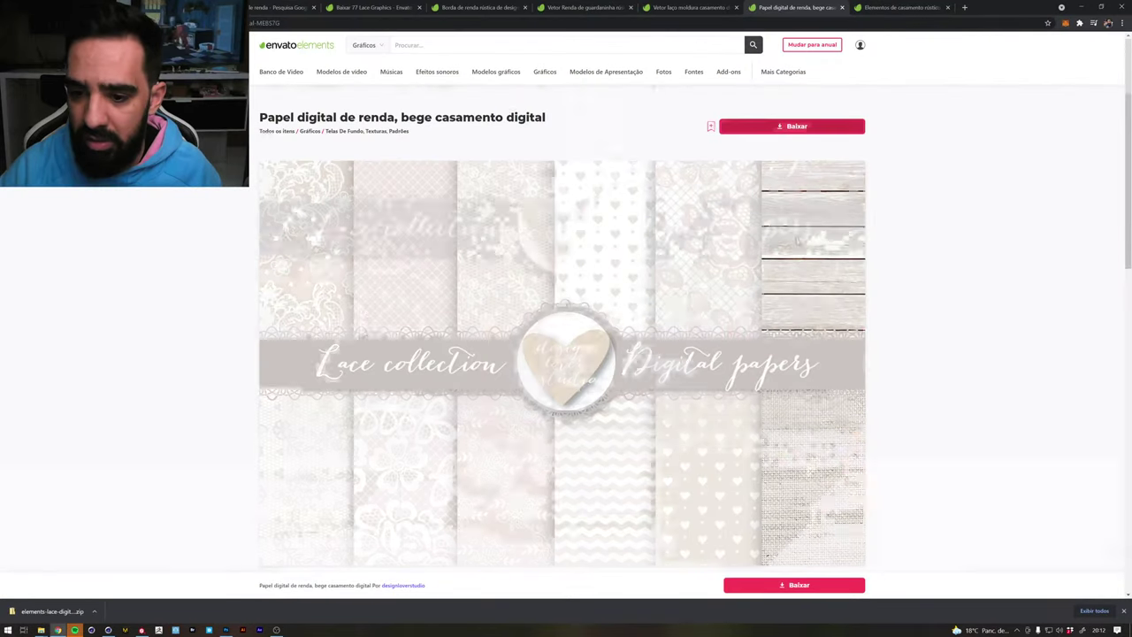
scroll(994, 203, down, 7)
scroll(948, 208, up, 3)
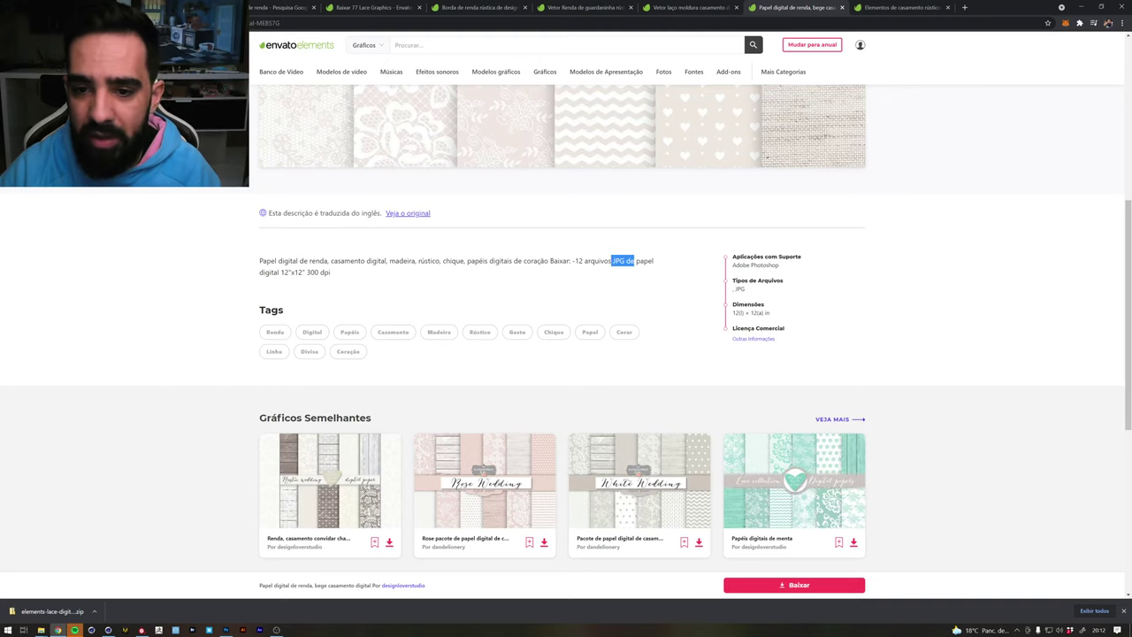
key(alt+Tab)
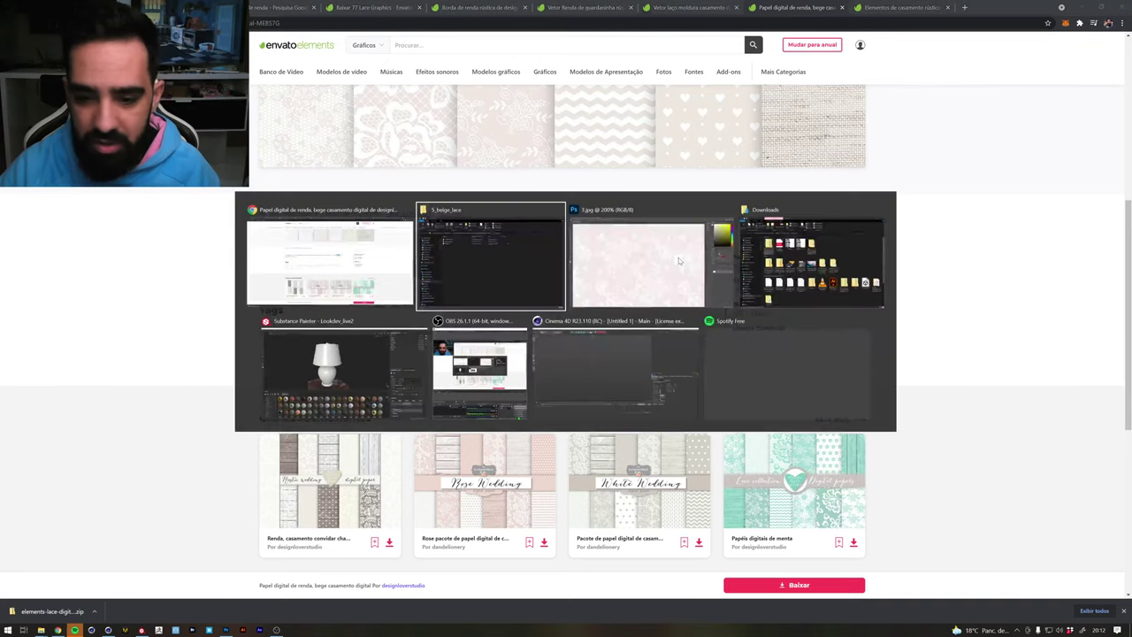
click(387, 7)
scroll(316, 275, up, 3)
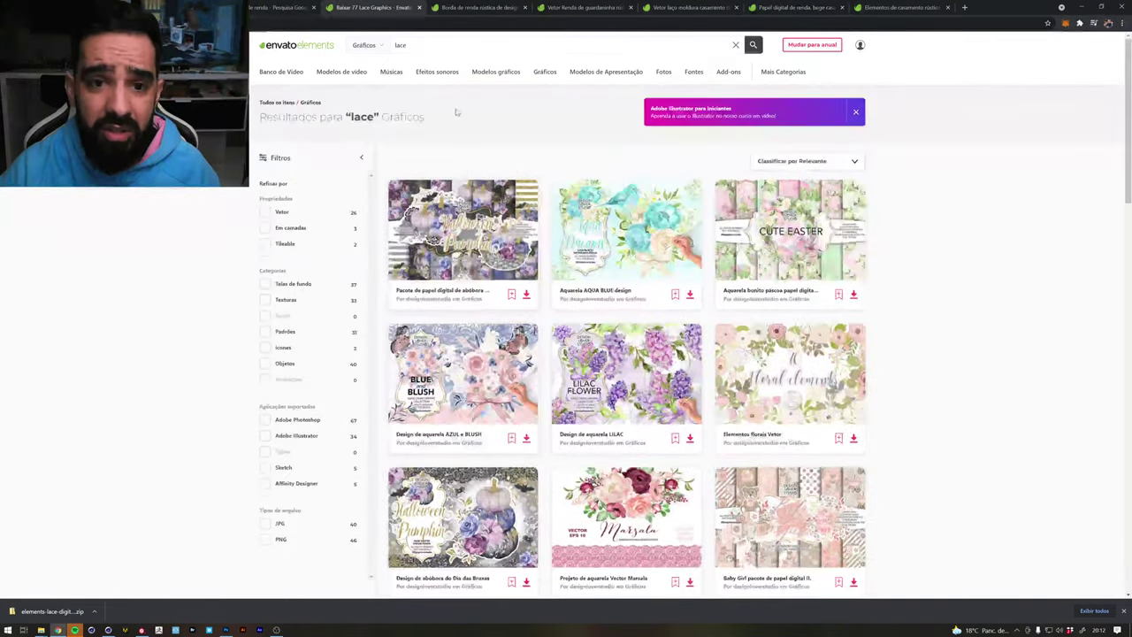
Filter lace results to patterns and open White Wedding and Rose Wedding packs in new tabs
click(283, 332)
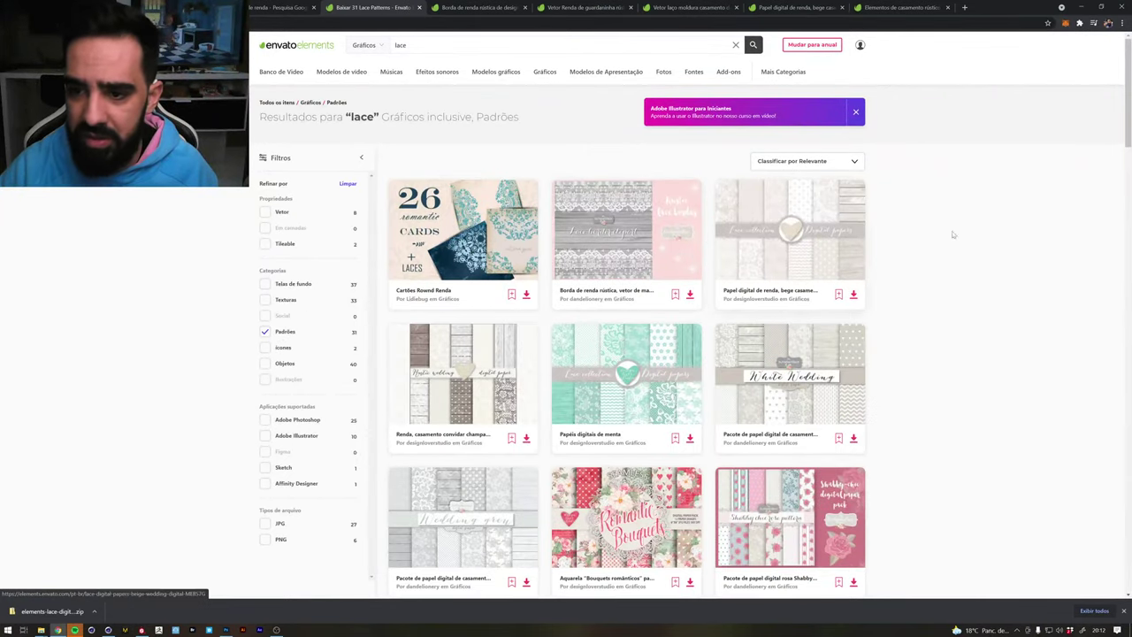
scroll(992, 232, down, 3)
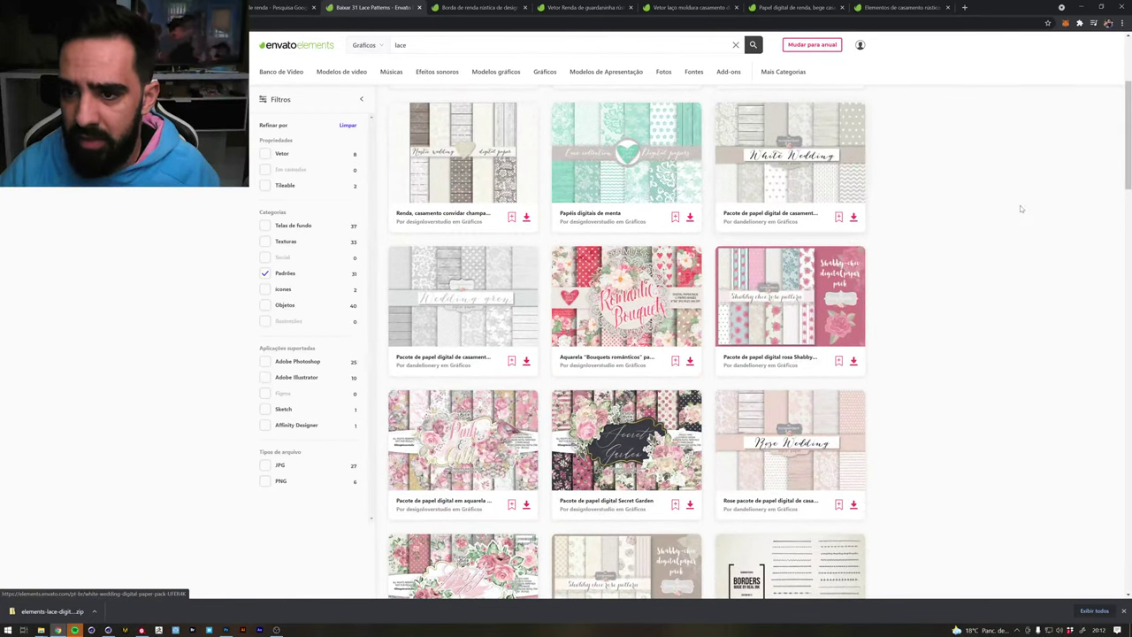
scroll(1024, 208, up, 3)
scroll(1025, 210, down, 2)
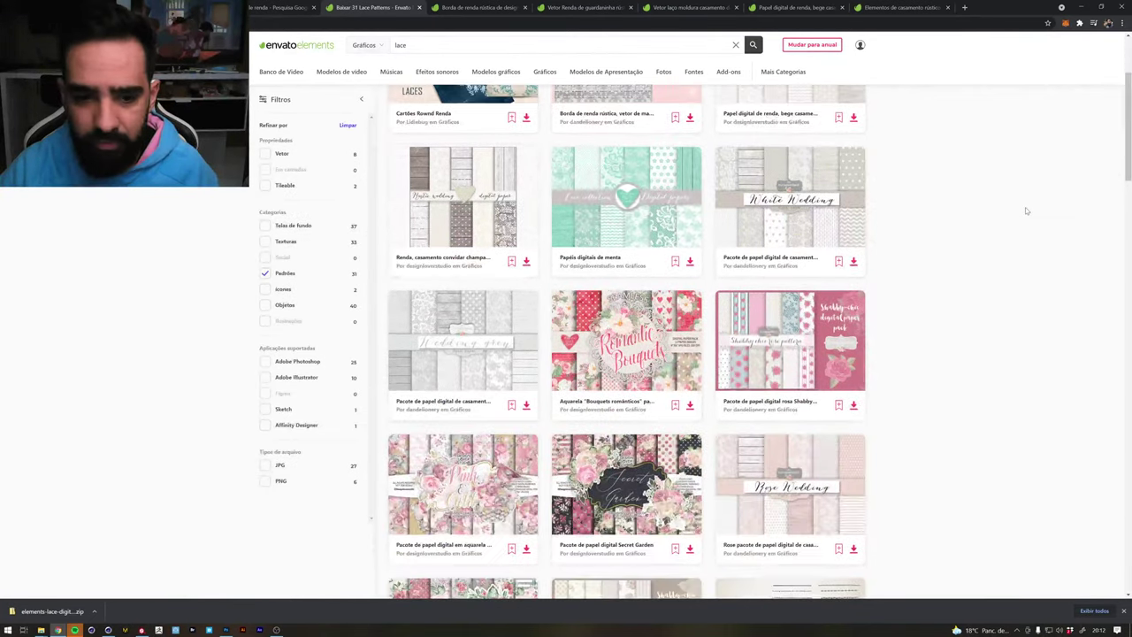
middle_click(815, 209)
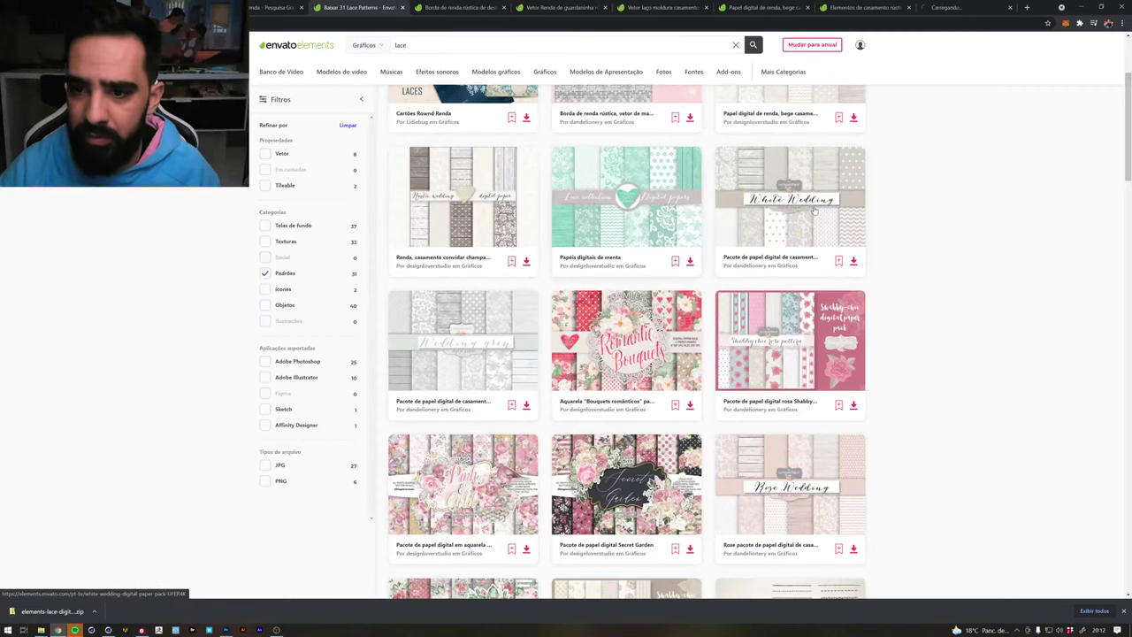
scroll(1029, 245, down, 2)
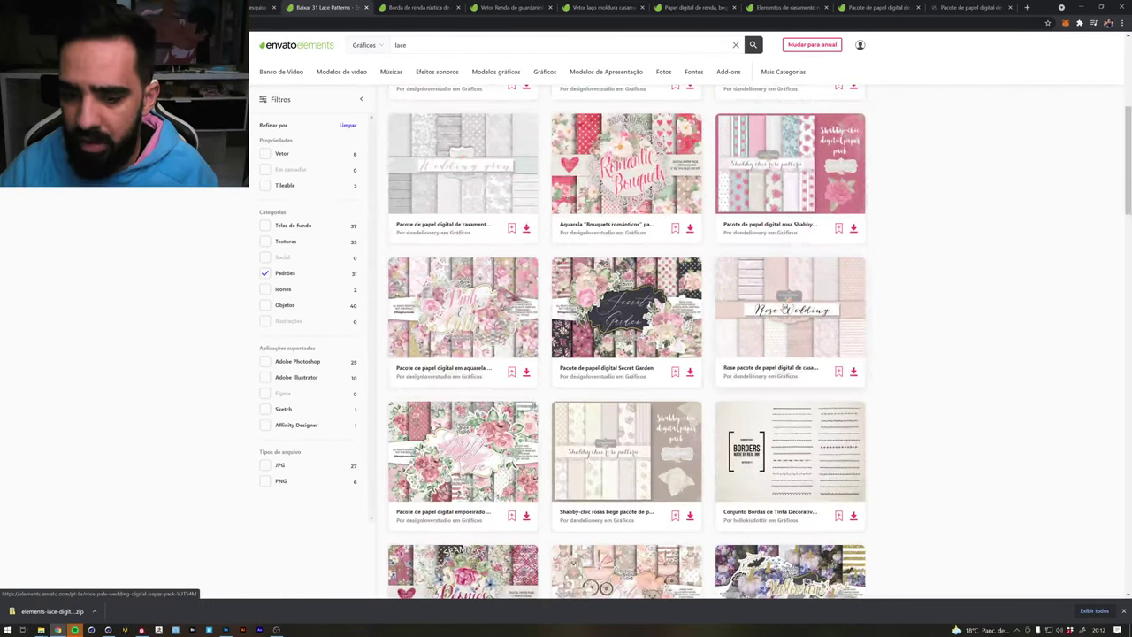
middle_click(743, 294)
Limit the lace results to vector graphics and scroll through them
click(283, 155)
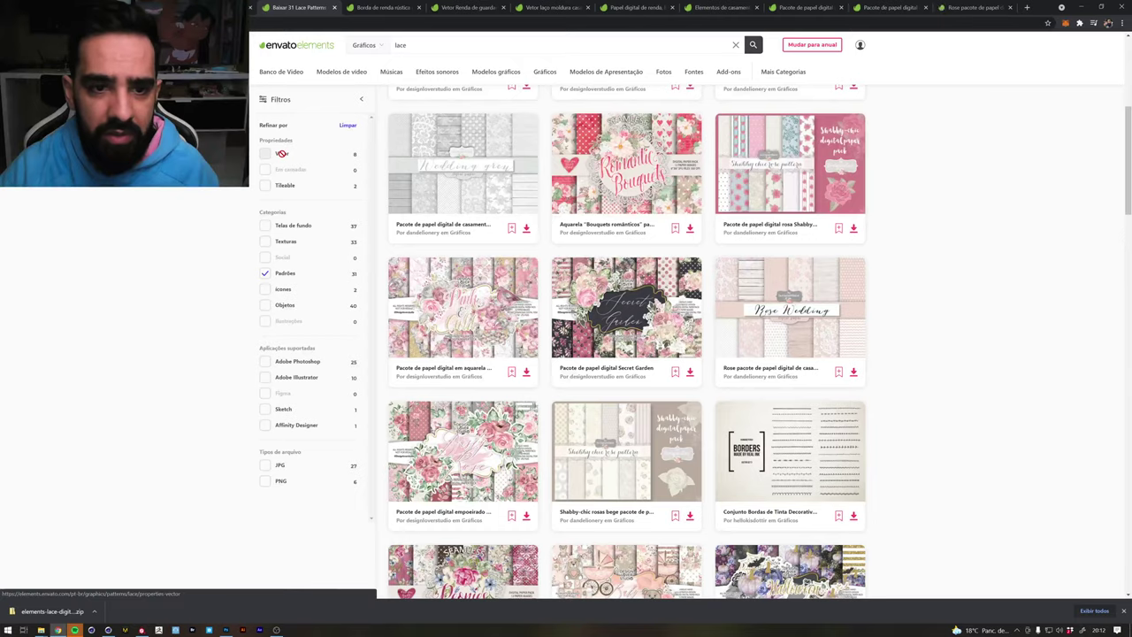
scroll(750, 298, up, 5)
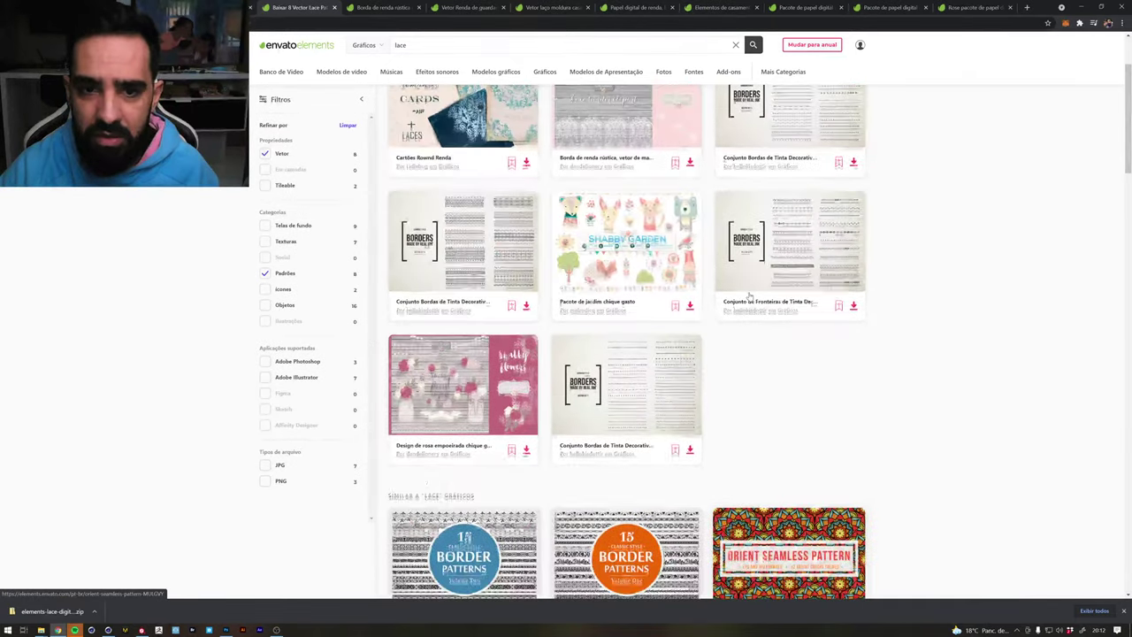
scroll(904, 267, down, 4)
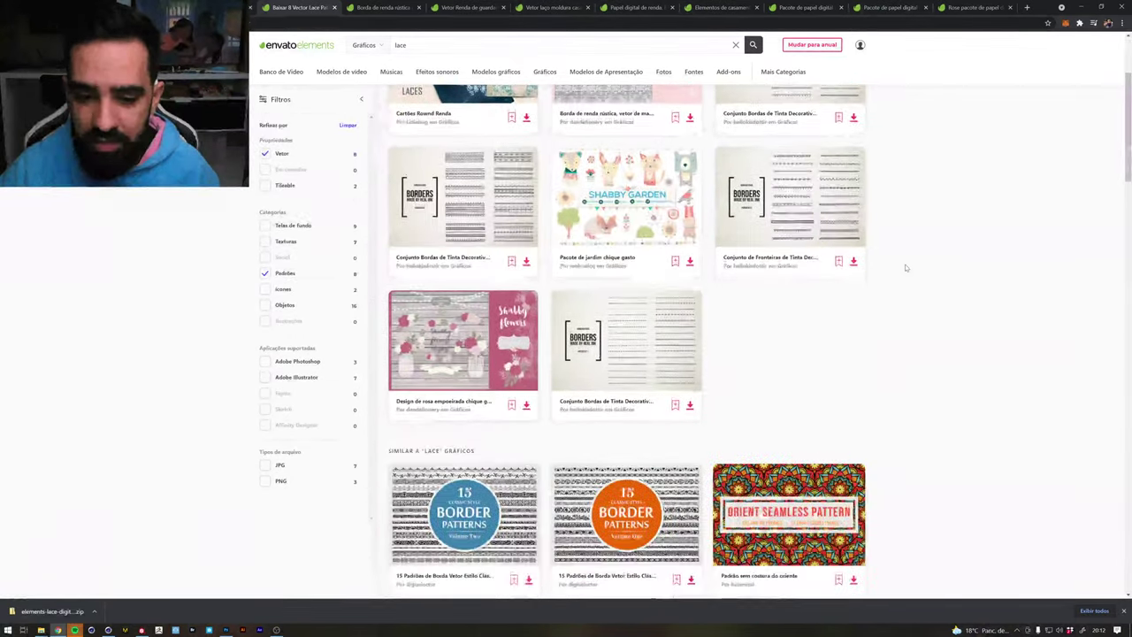
scroll(906, 267, down, 2)
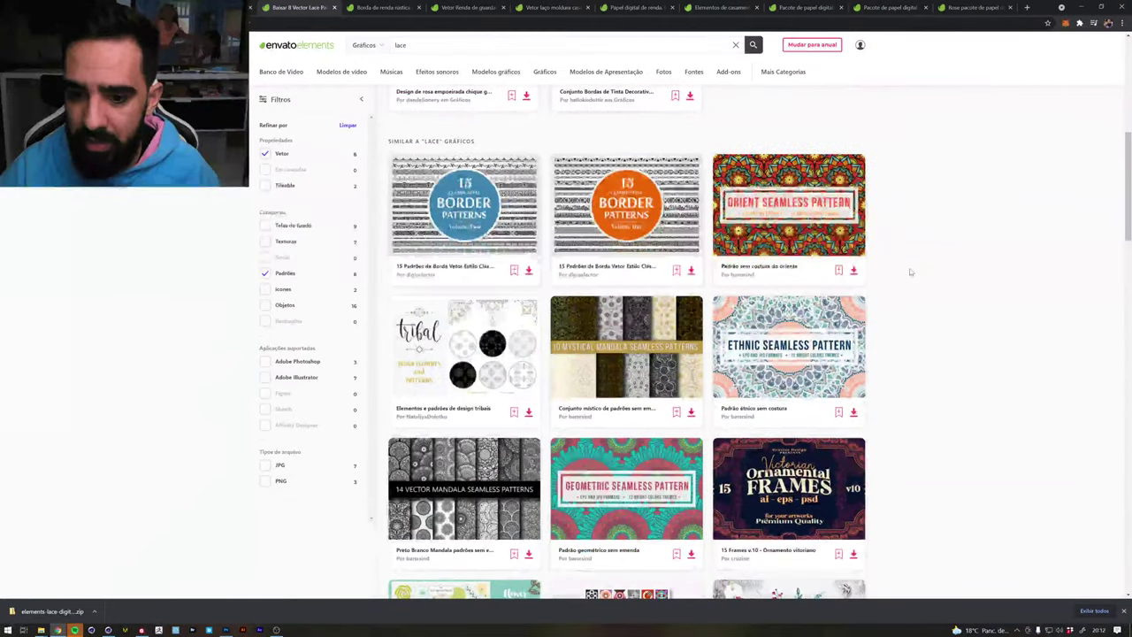
scroll(907, 269, down, 1)
scroll(910, 272, down, 2)
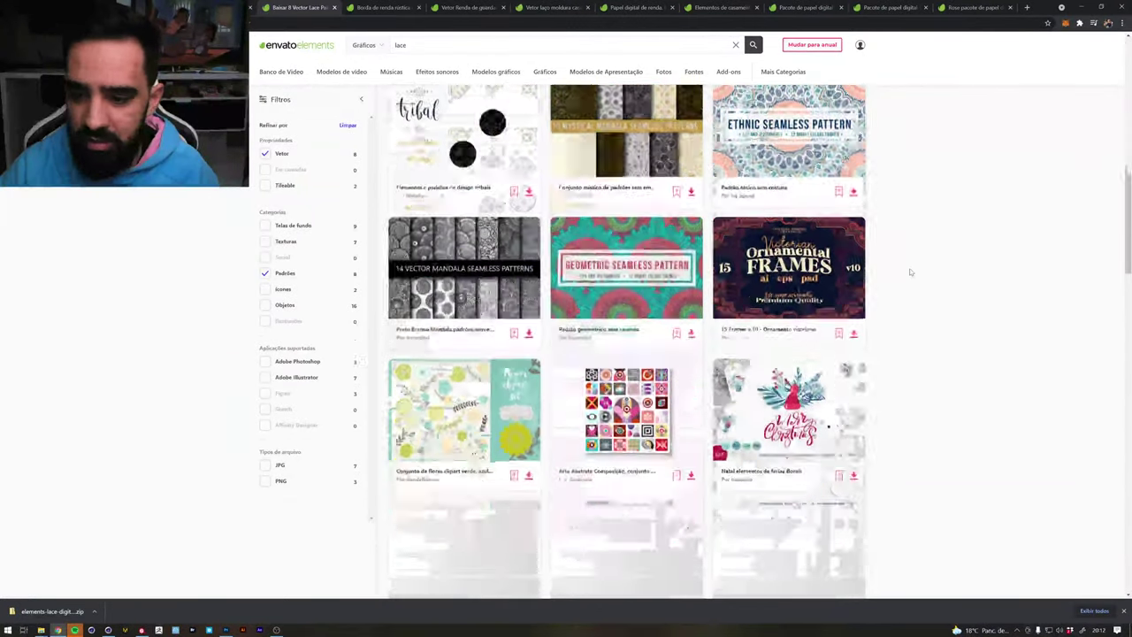
scroll(910, 271, down, 2)
scroll(910, 271, down, 2)
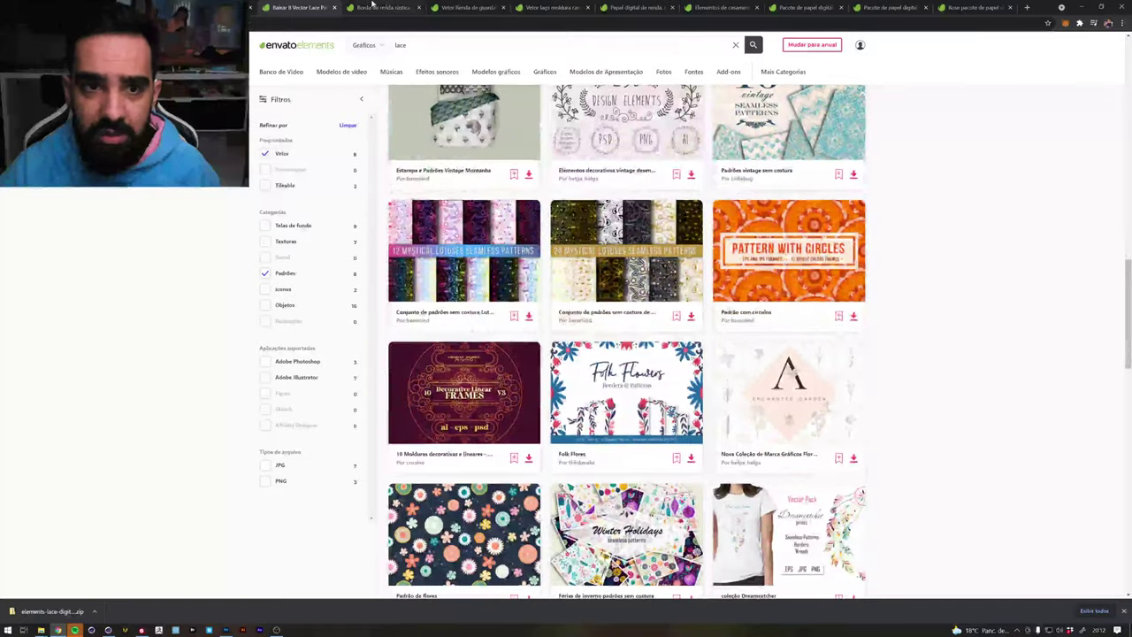
Compare the Rose Wedding and White Wedding paper pack pages
key(ctrl+Tab)
key(ctrl+Tab)
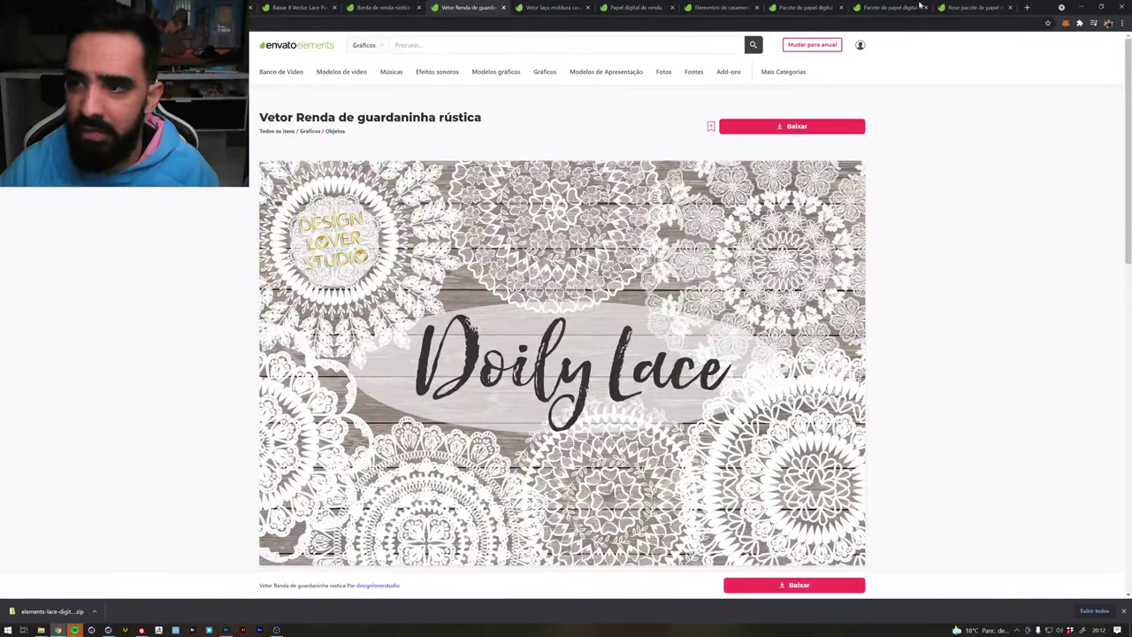
click(987, 5)
scroll(692, 358, down, 5)
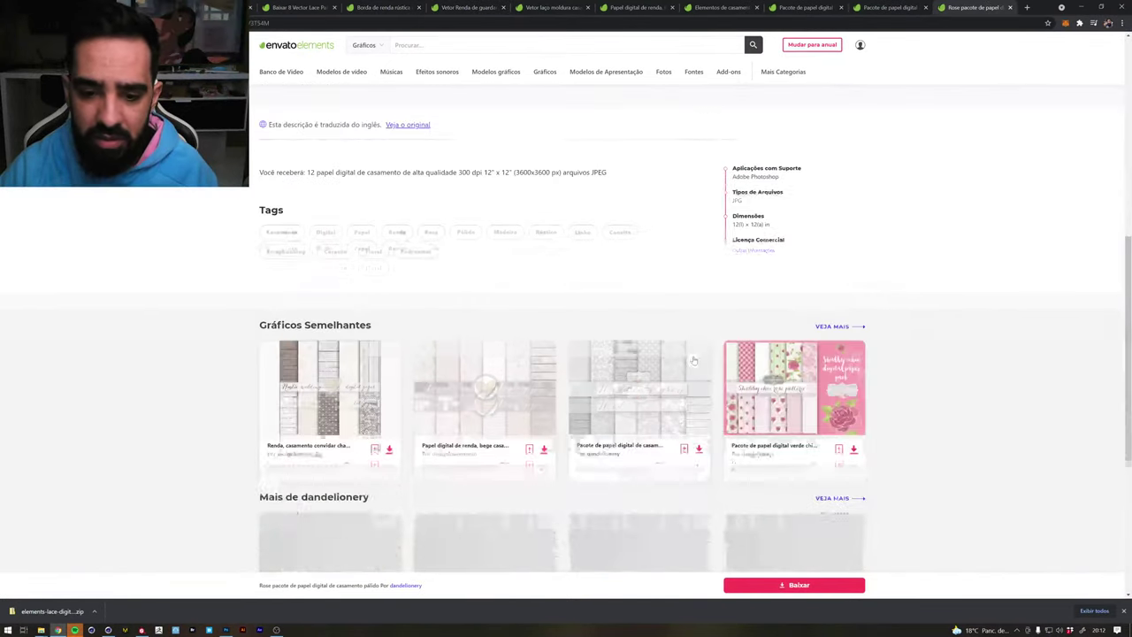
scroll(707, 328, up, 1)
key(ctrl+shift+Tab)
scroll(633, 425, down, 3)
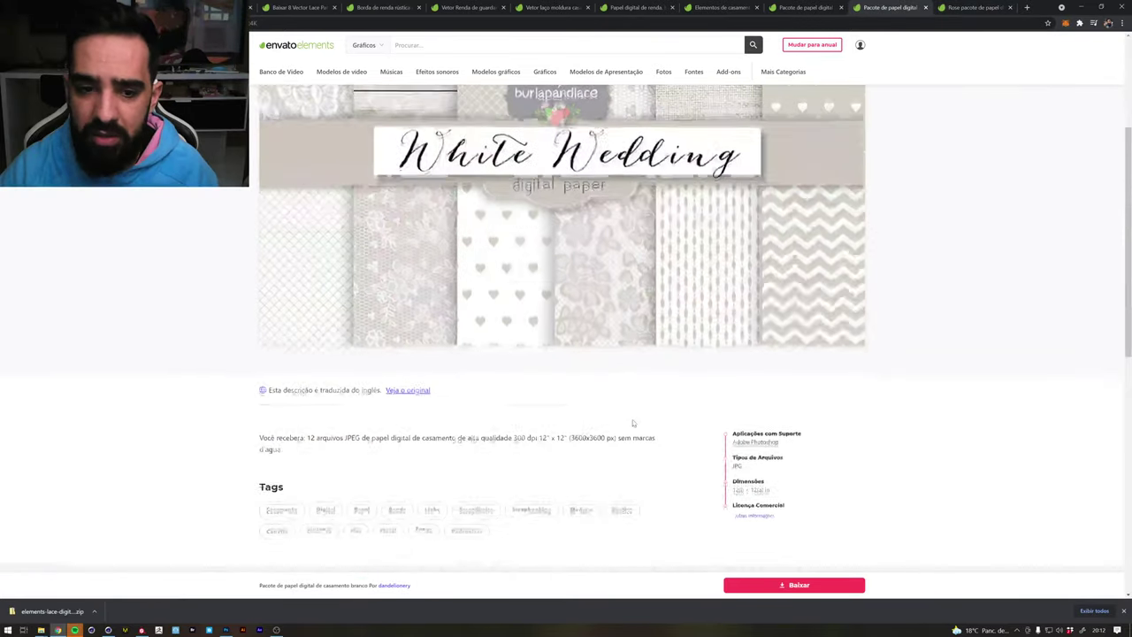
scroll(633, 425, down, 3)
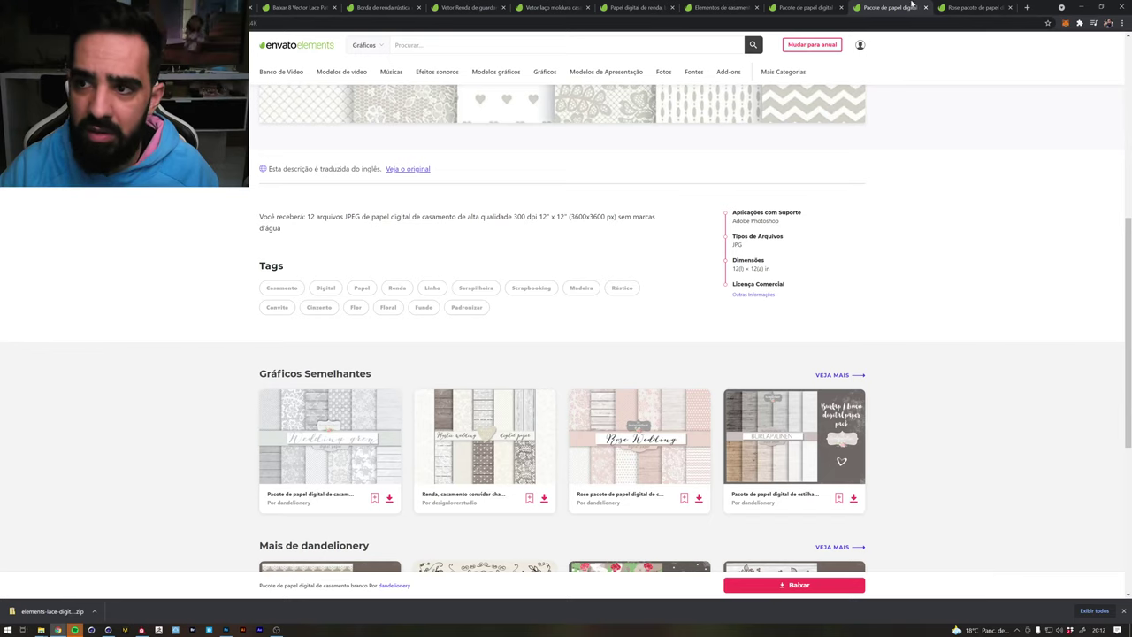
Look over the Wedding grey paper pack page, then switch to the Photoshop lace image
click(973, 6)
click(910, 6)
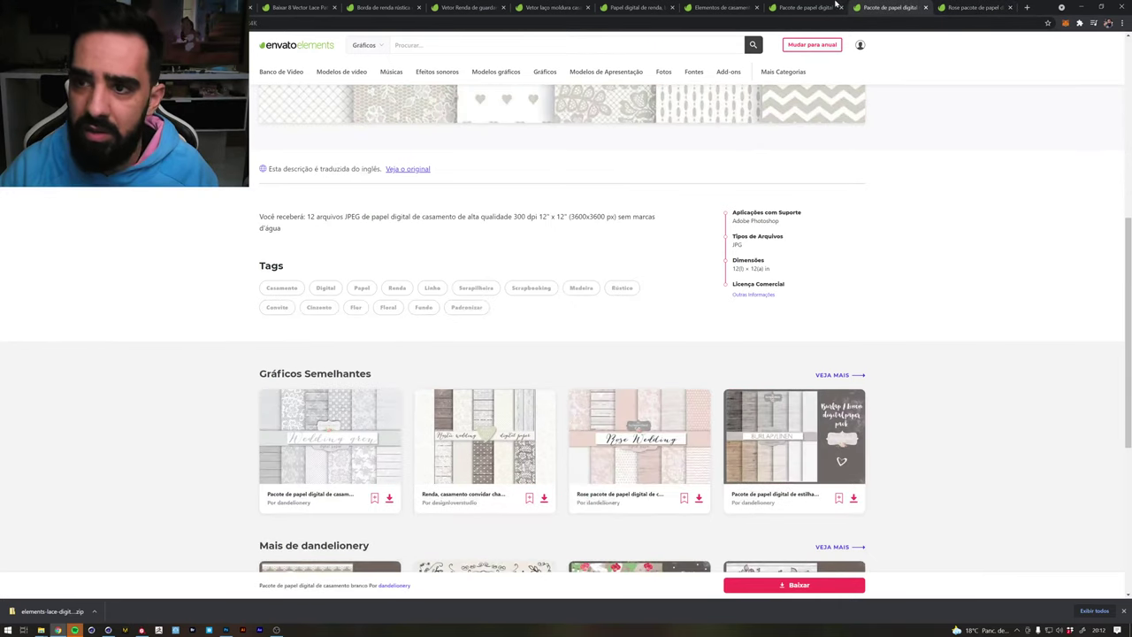
click(810, 6)
scroll(539, 361, down, 4)
scroll(558, 365, down, 3)
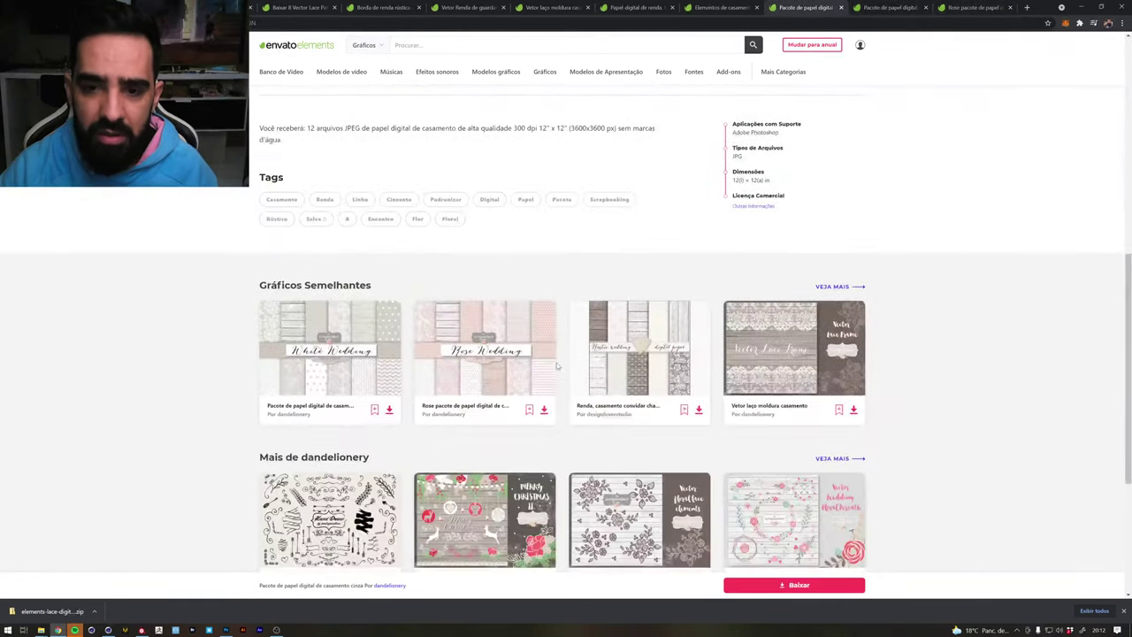
key(alt+Tab)
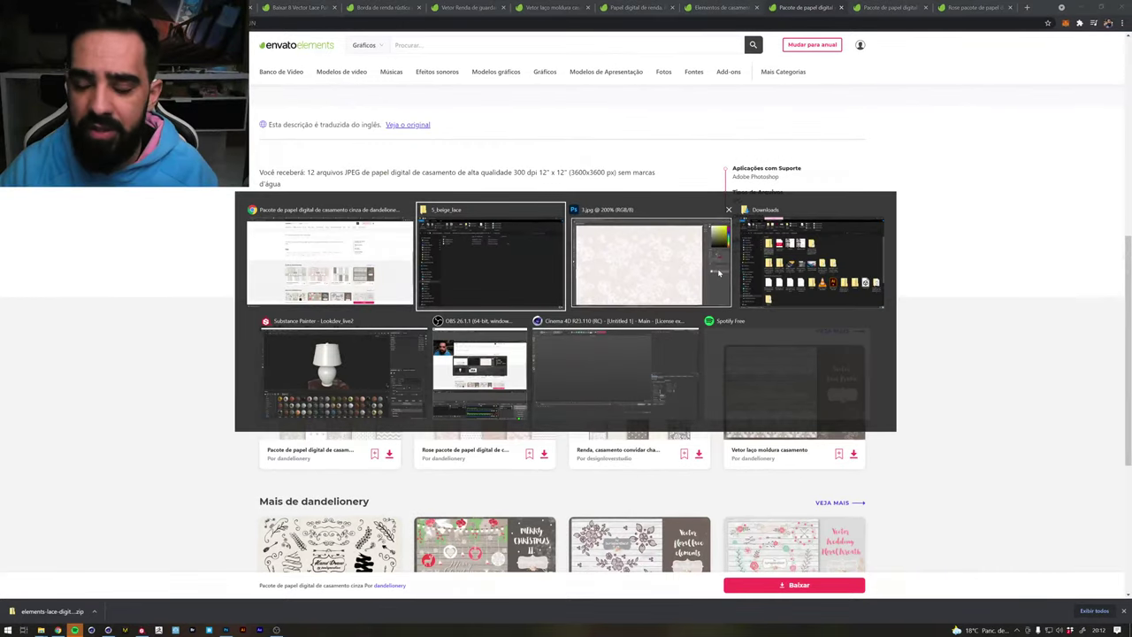
click(630, 300)
Brighten the lace with Levels and strip its pink colour with Hue/Saturation
key(ctrl+l)
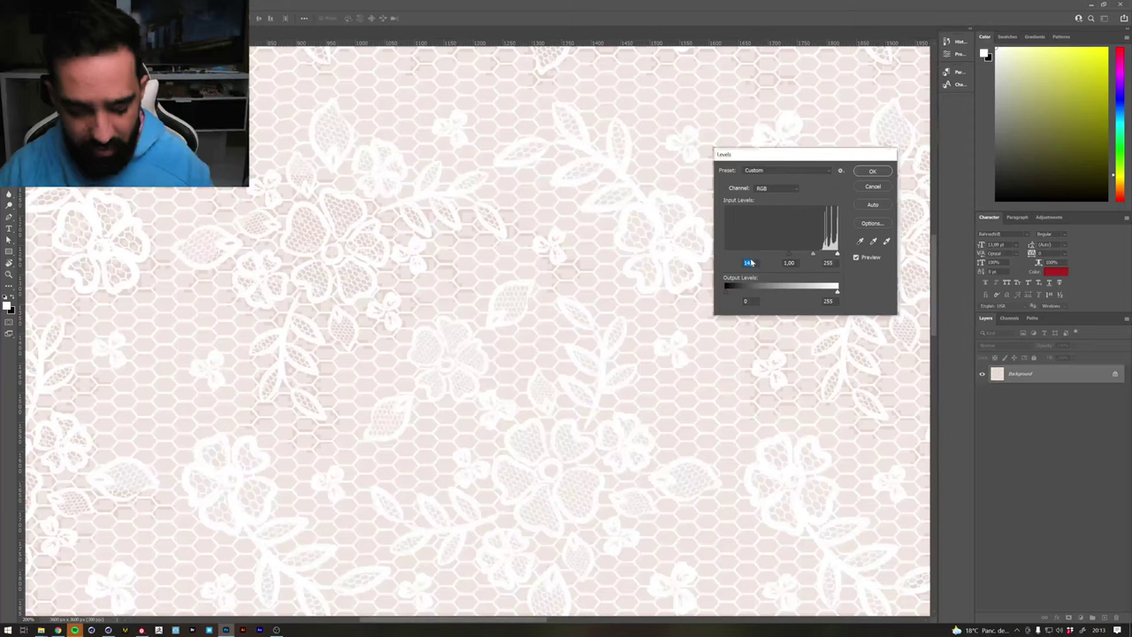
drag(775, 255, 725, 255)
key(Return)
key(ctrl+u)
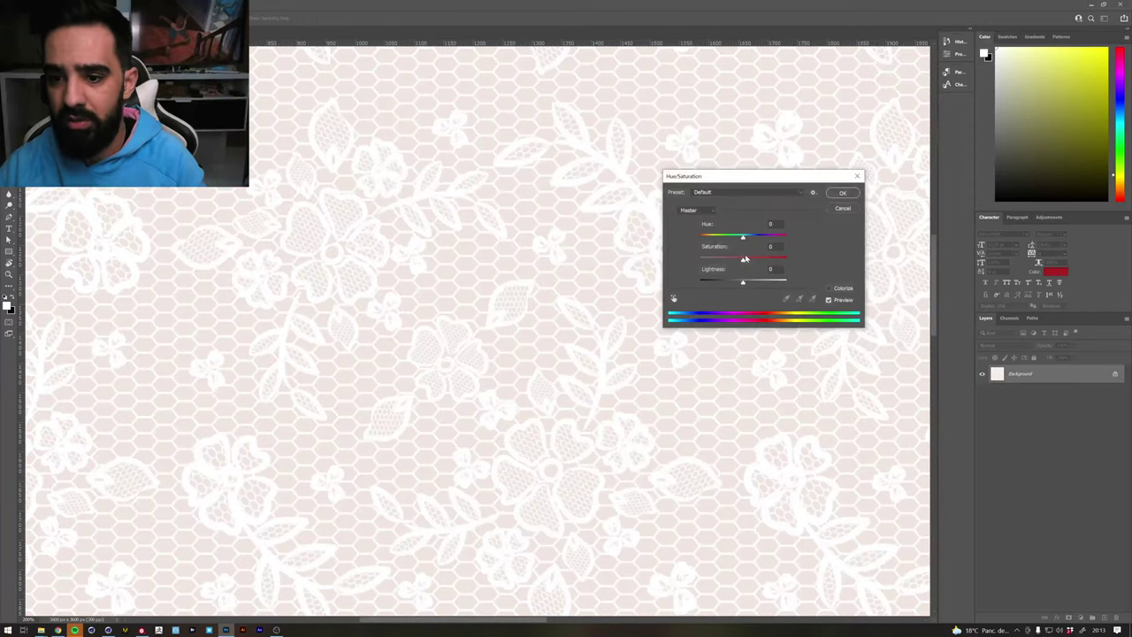
key(Return)
key(ctrl+minus)
key(ctrl+minus)
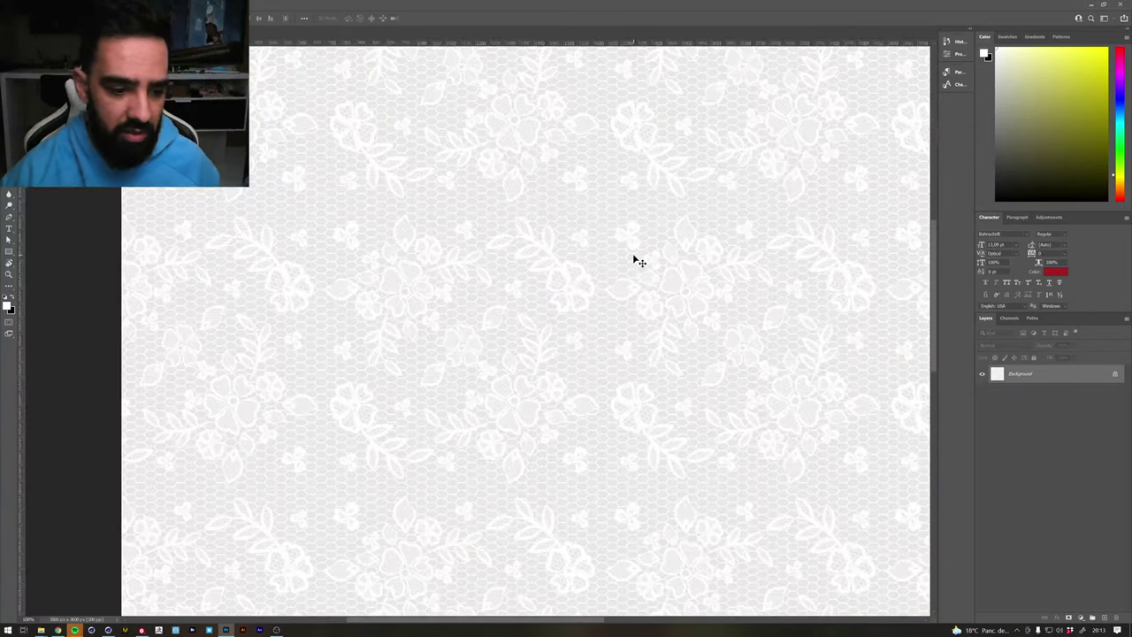
key(ctrl+u)
key(Return)
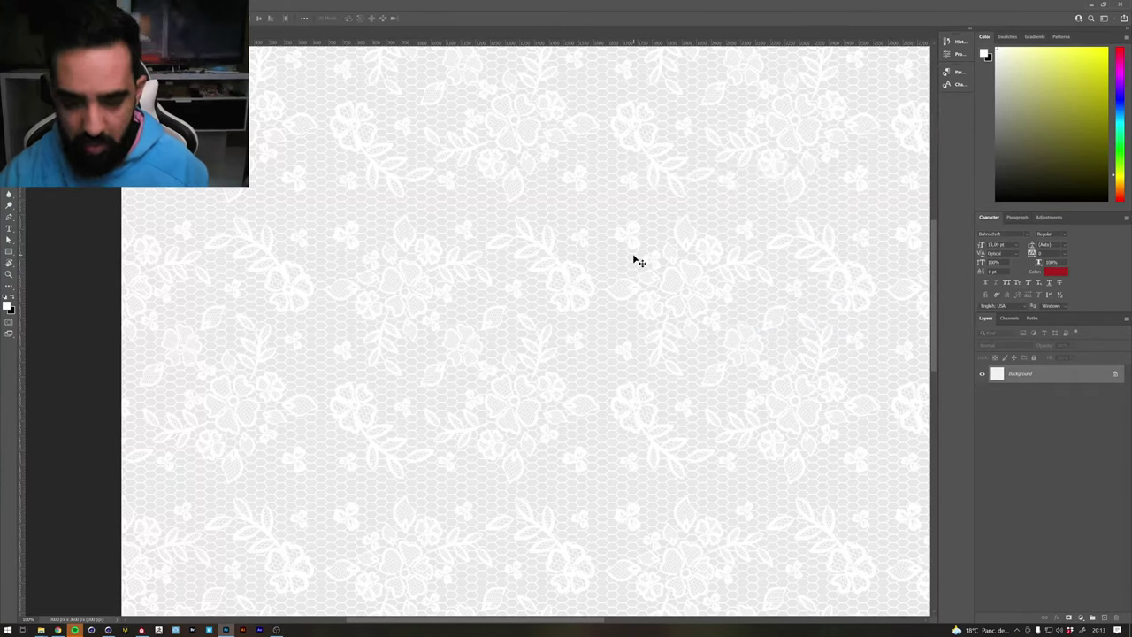
Apply Levels with black input 235, leaving white lace on a near-black background
key(ctrl+l)
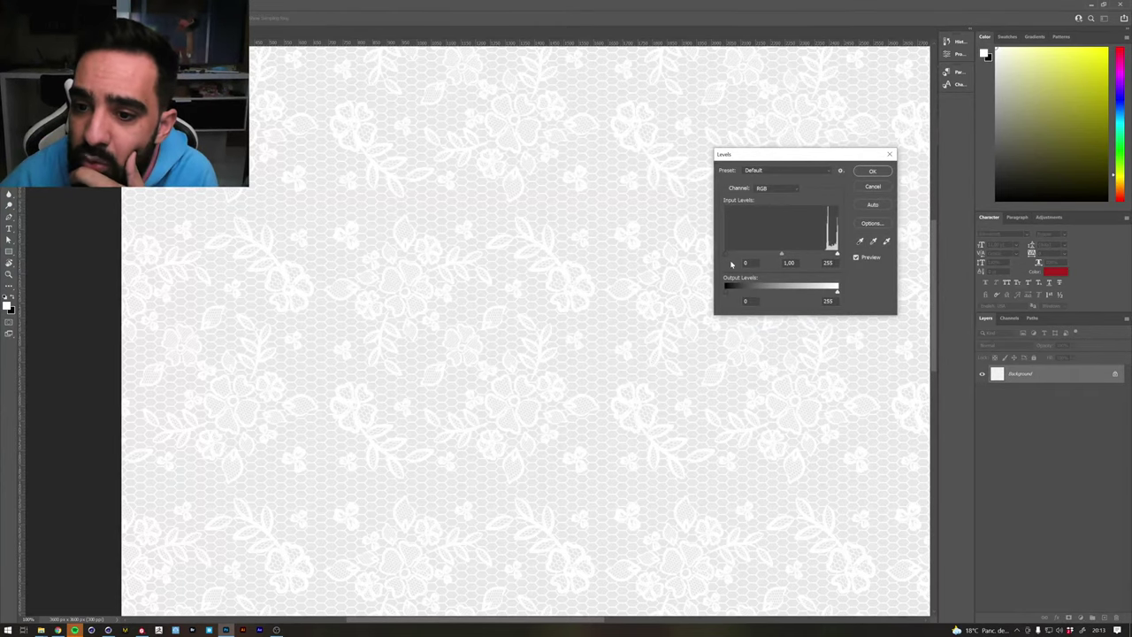
drag(731, 256, 830, 255)
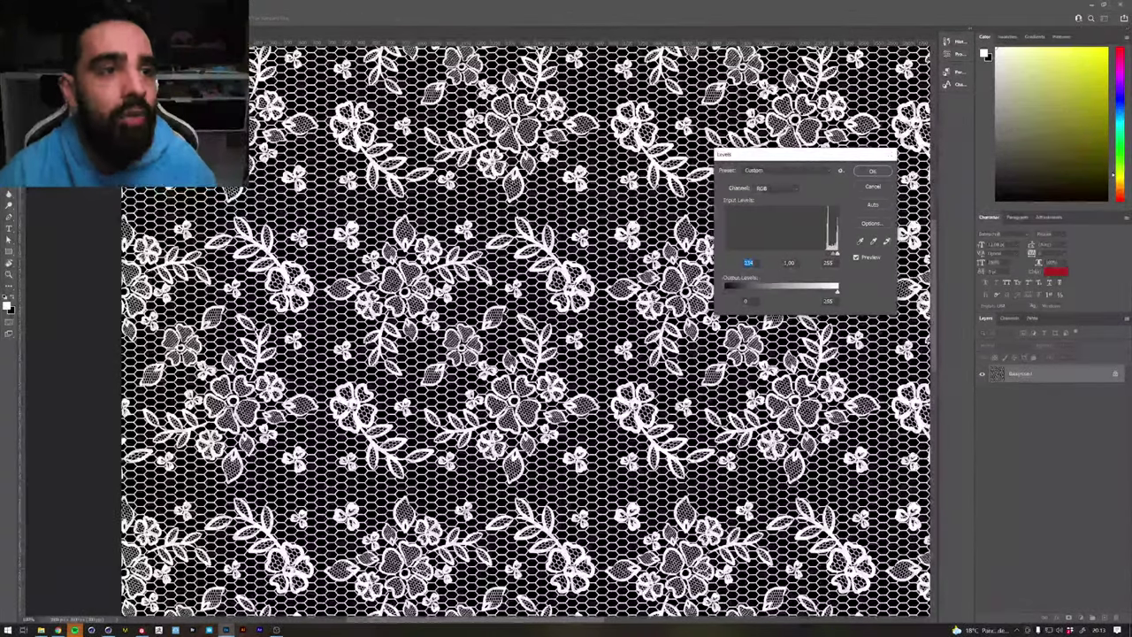
key(Escape)
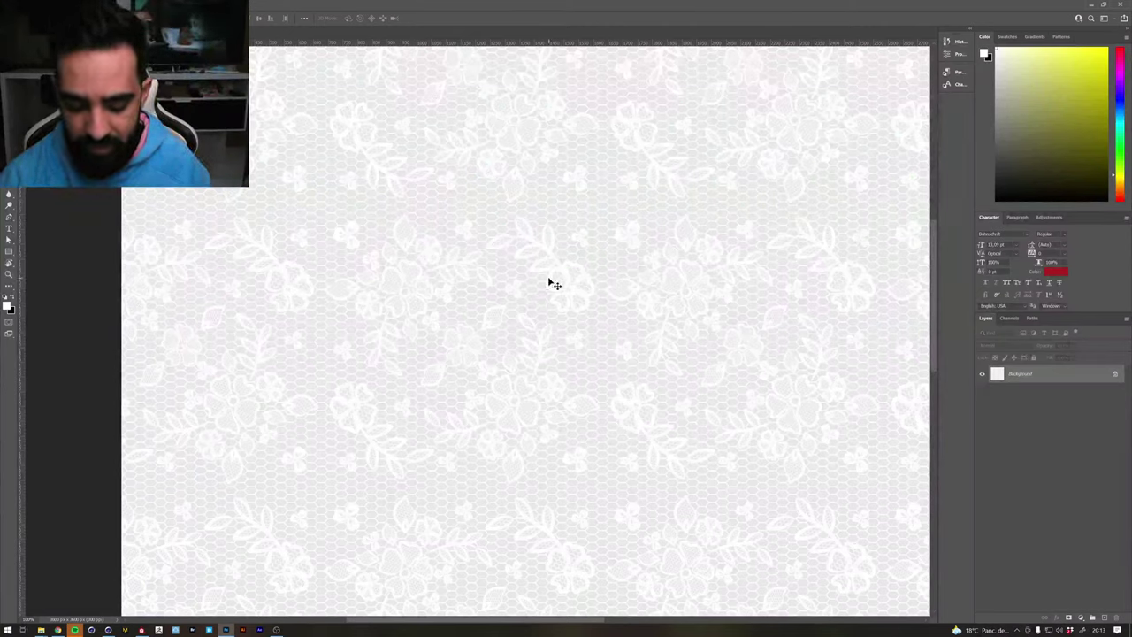
key(ctrl+l)
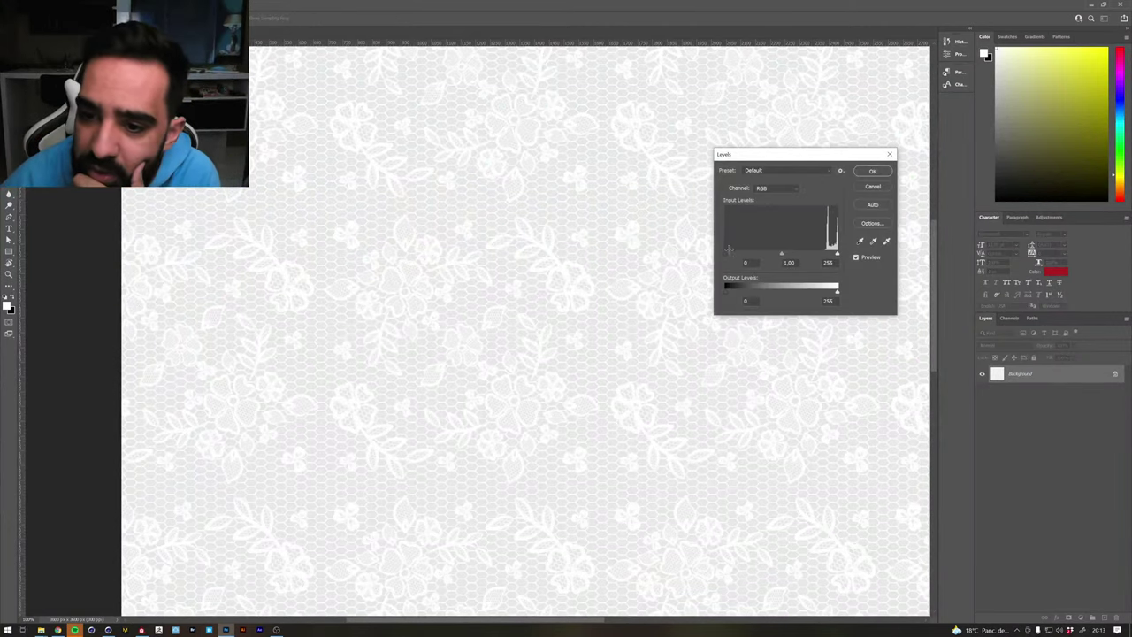
drag(769, 262, 830, 257)
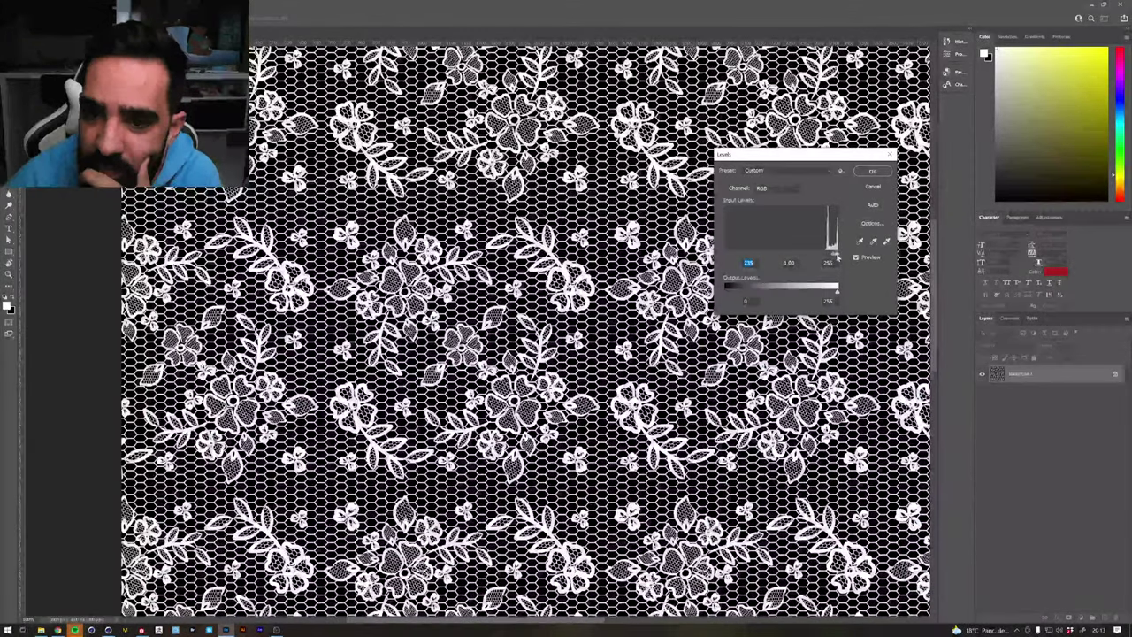
click(833, 254)
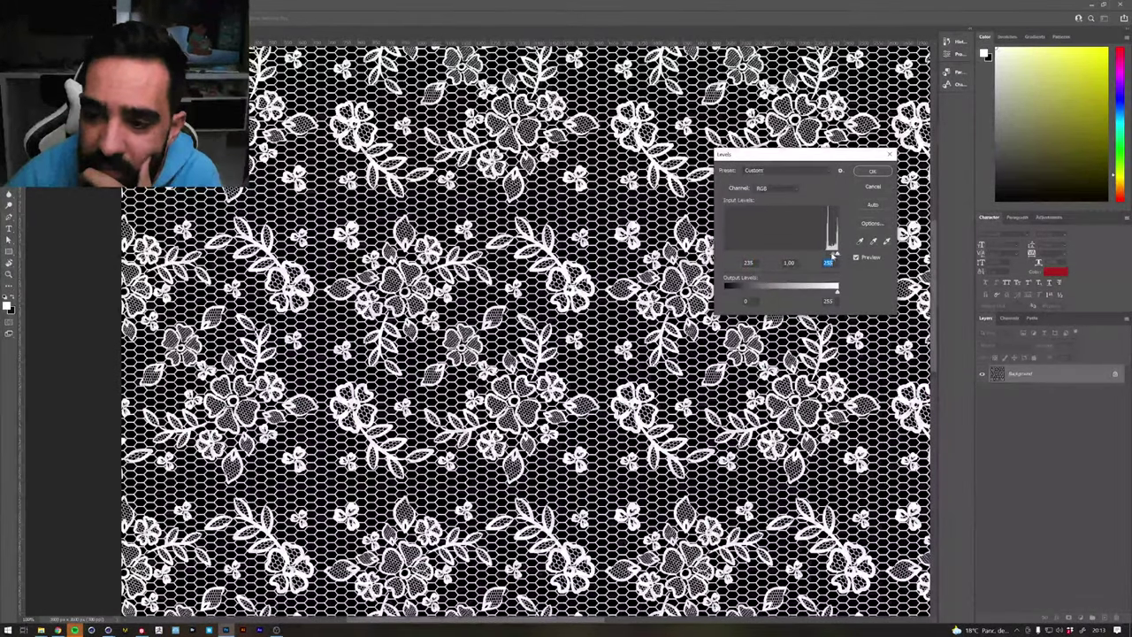
key(ctrl+z)
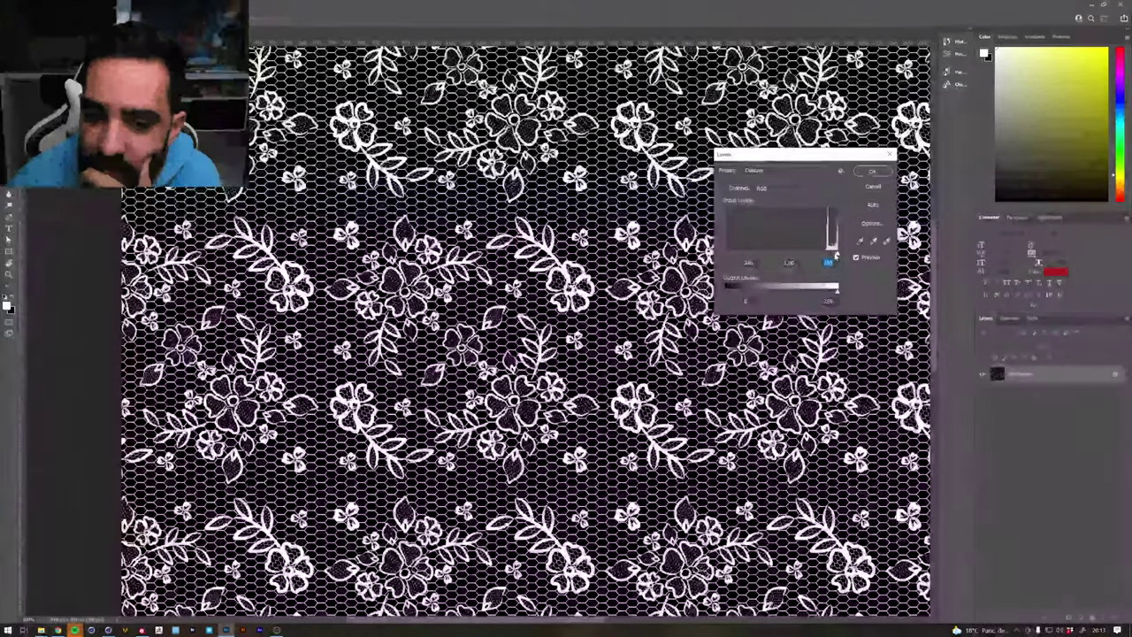
click(872, 172)
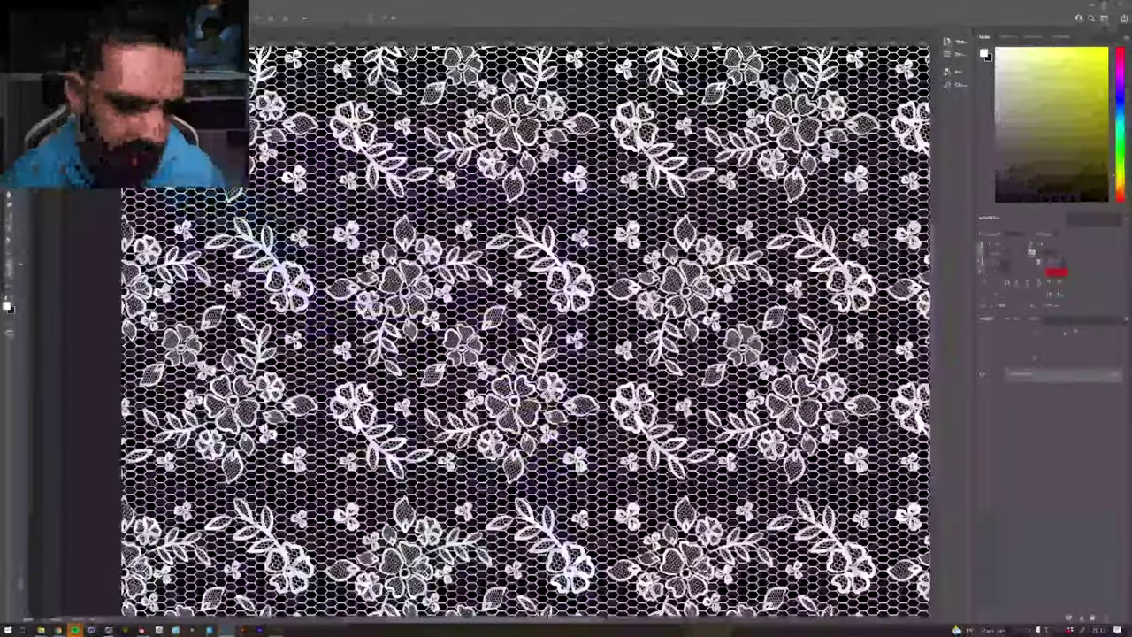
alt+scroll(610, 268, up, 3)
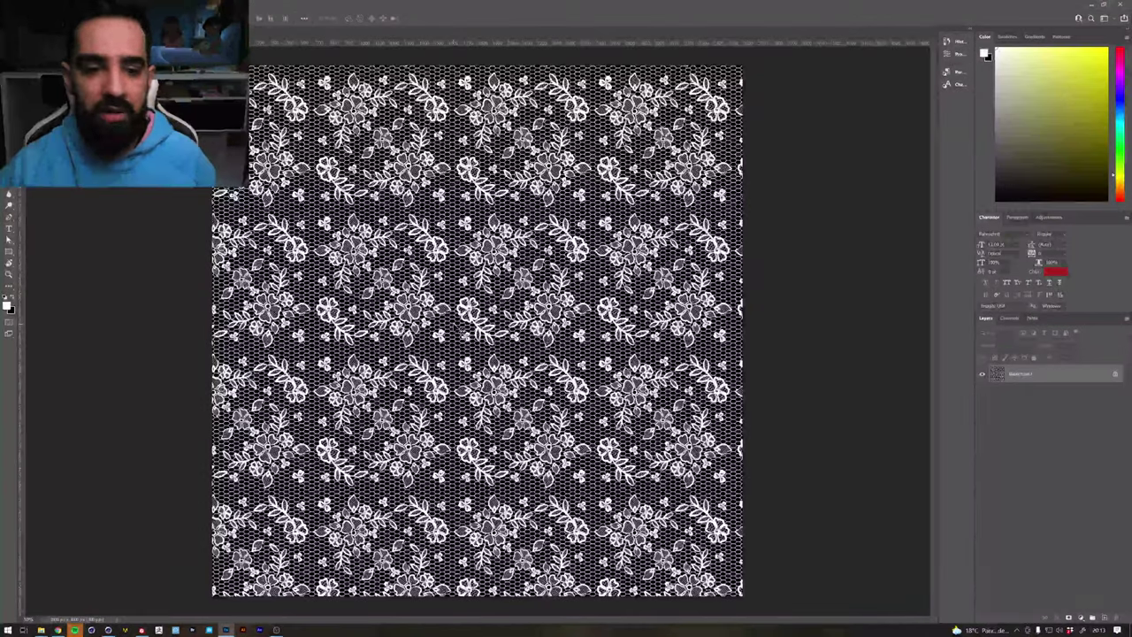
Save a PNG copy of the lace as lace1 in Daily Render's tex folder, then return to Chrome
key(ctrl+shift+s)
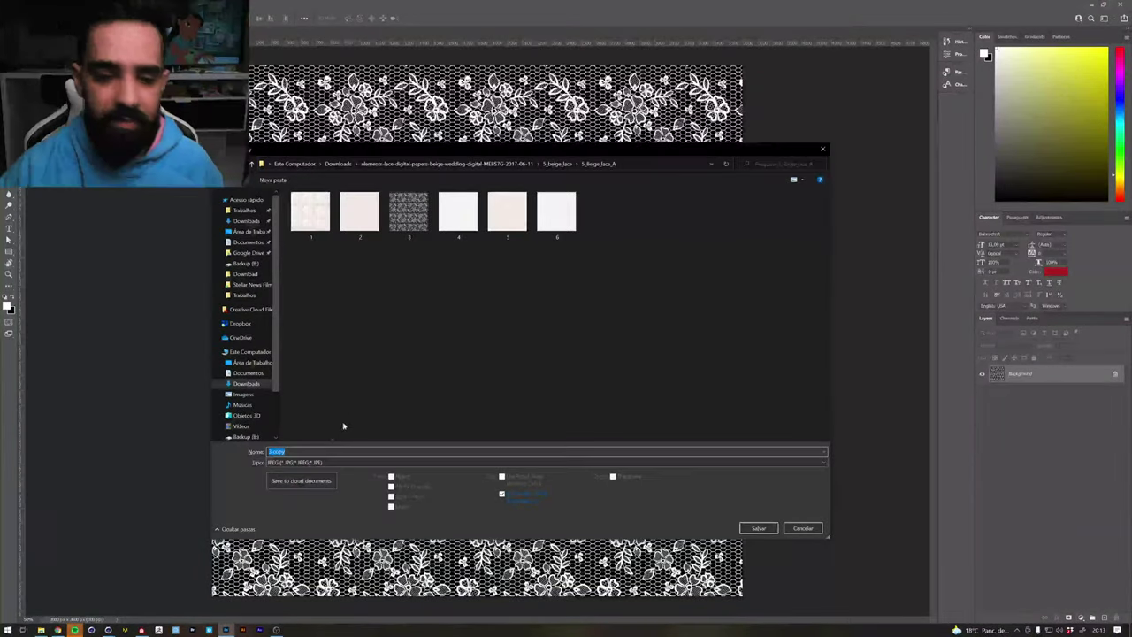
click(306, 464)
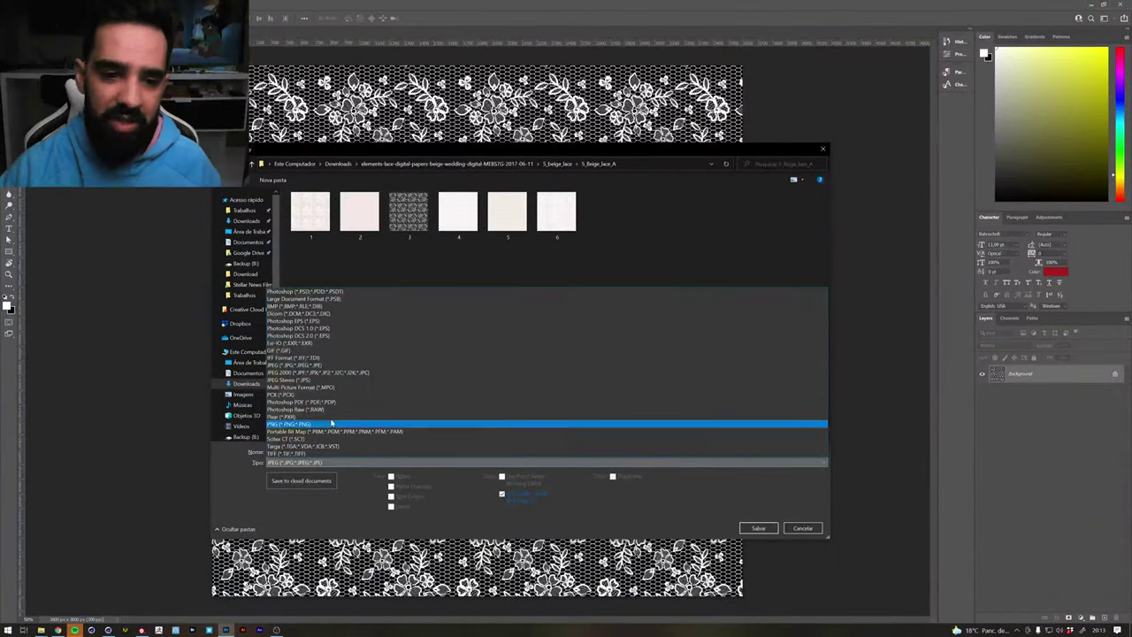
click(433, 247)
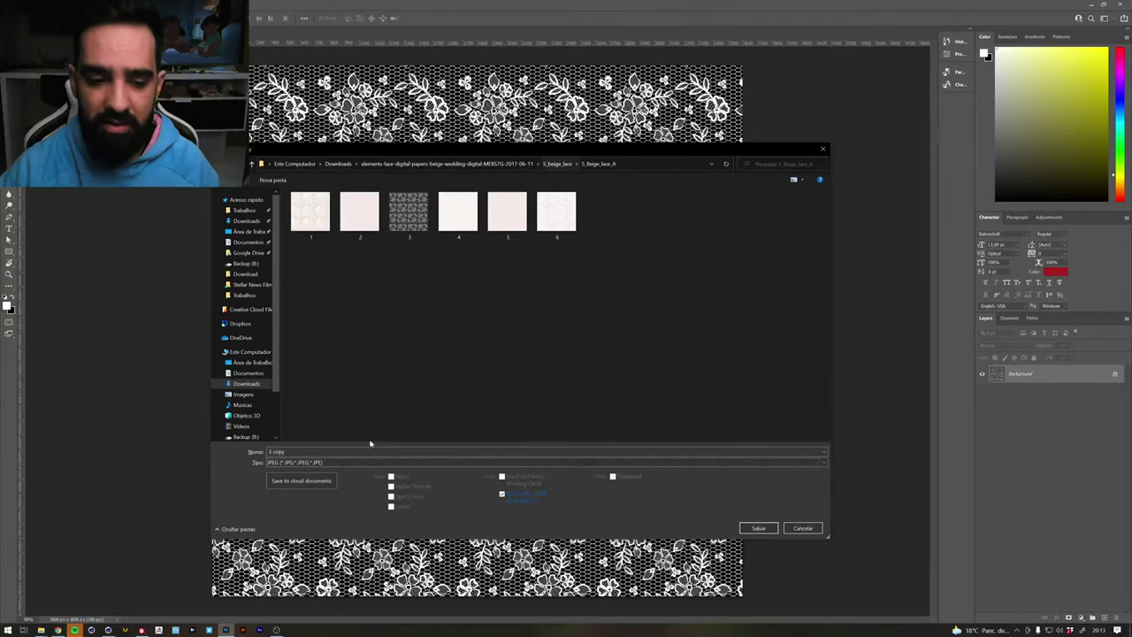
click(324, 462)
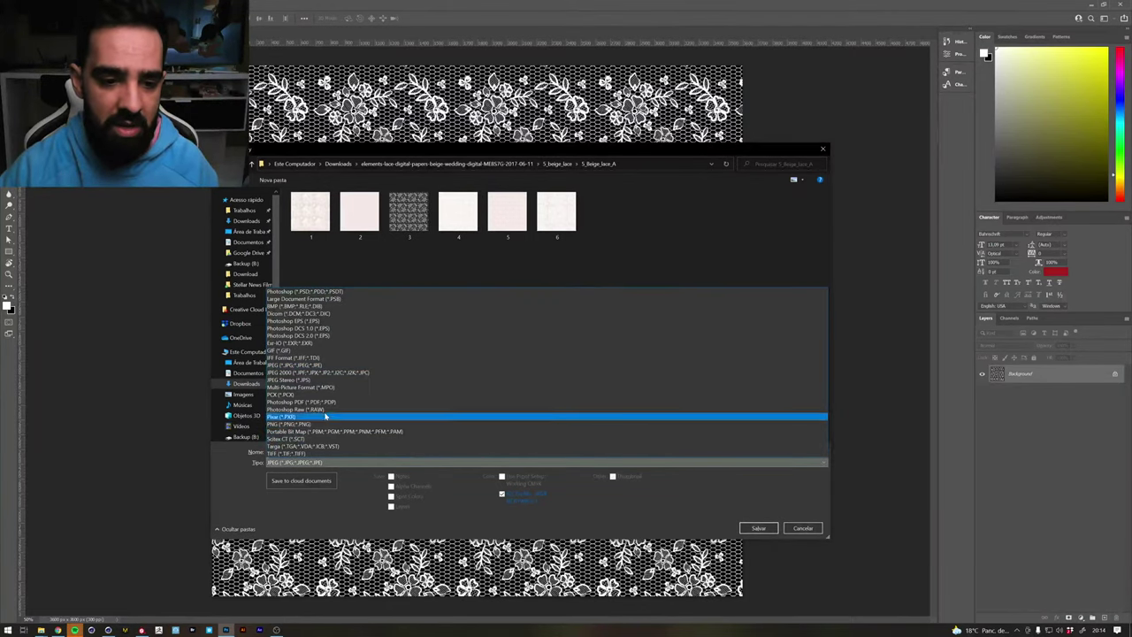
click(322, 424)
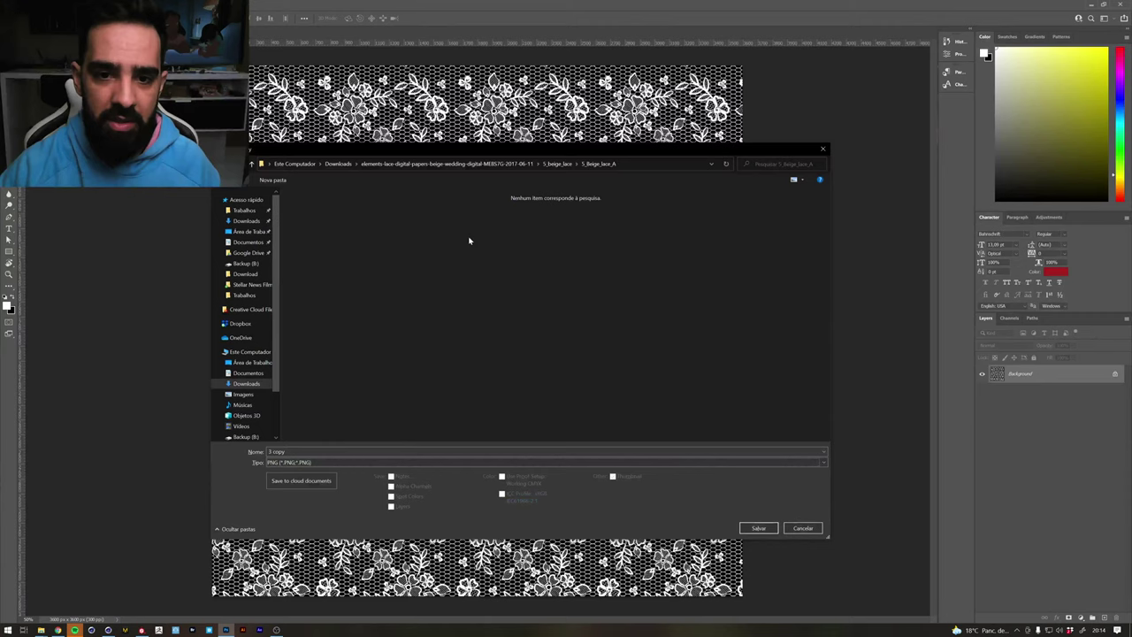
click(246, 211)
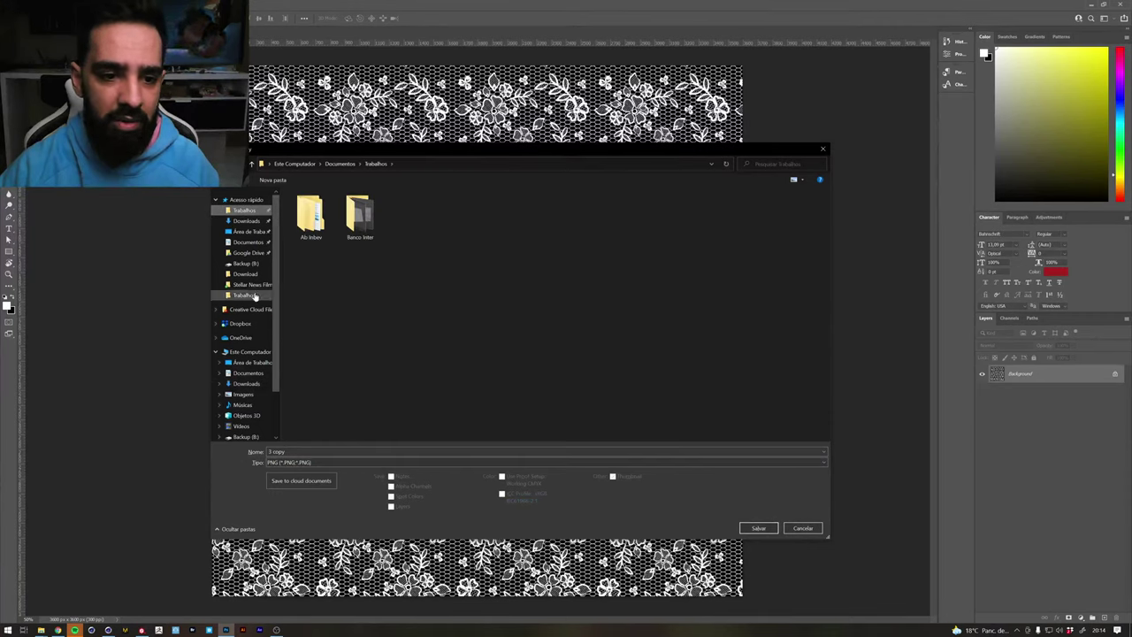
scroll(253, 296, down, 2)
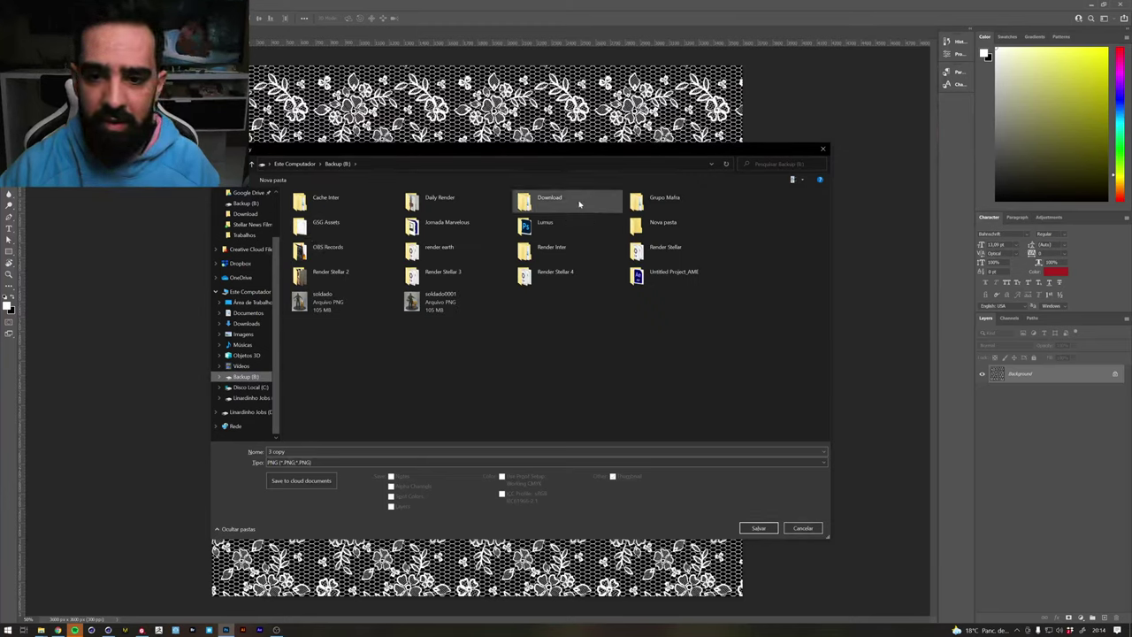
click(430, 198)
double_click(431, 198)
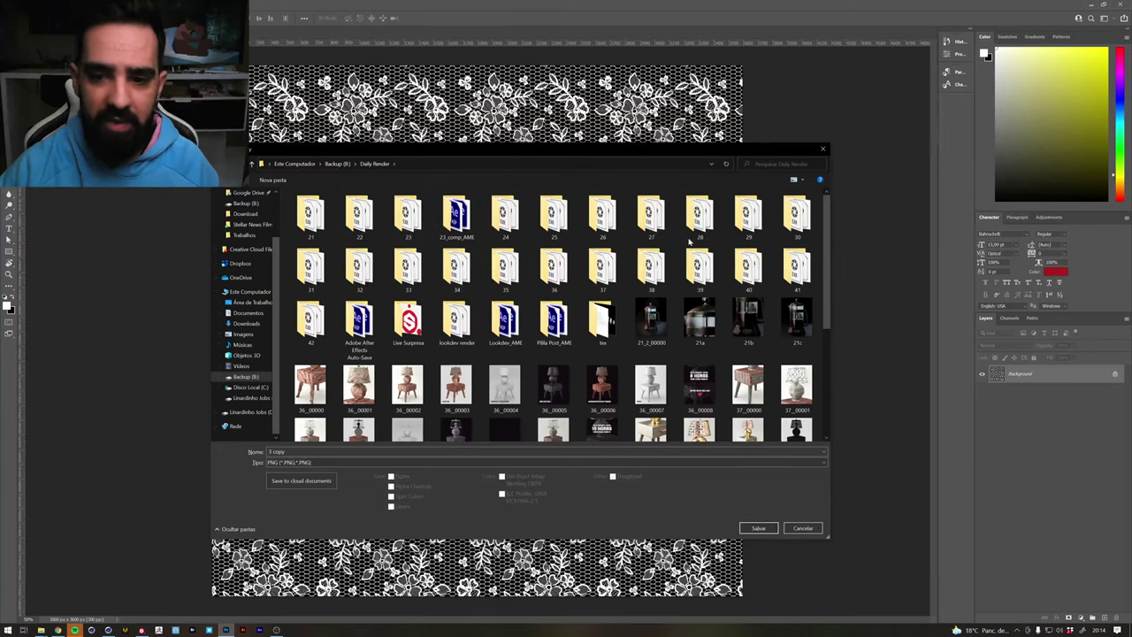
double_click(602, 320)
text(lace1)
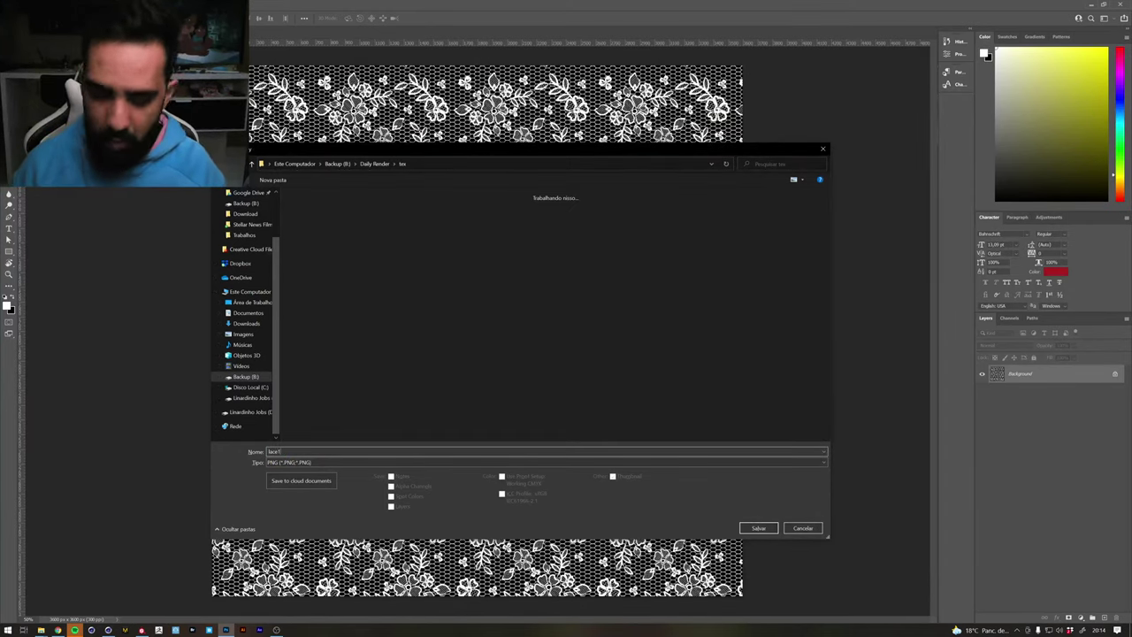
key(Return)
key(Return)
key(alt+Tab)
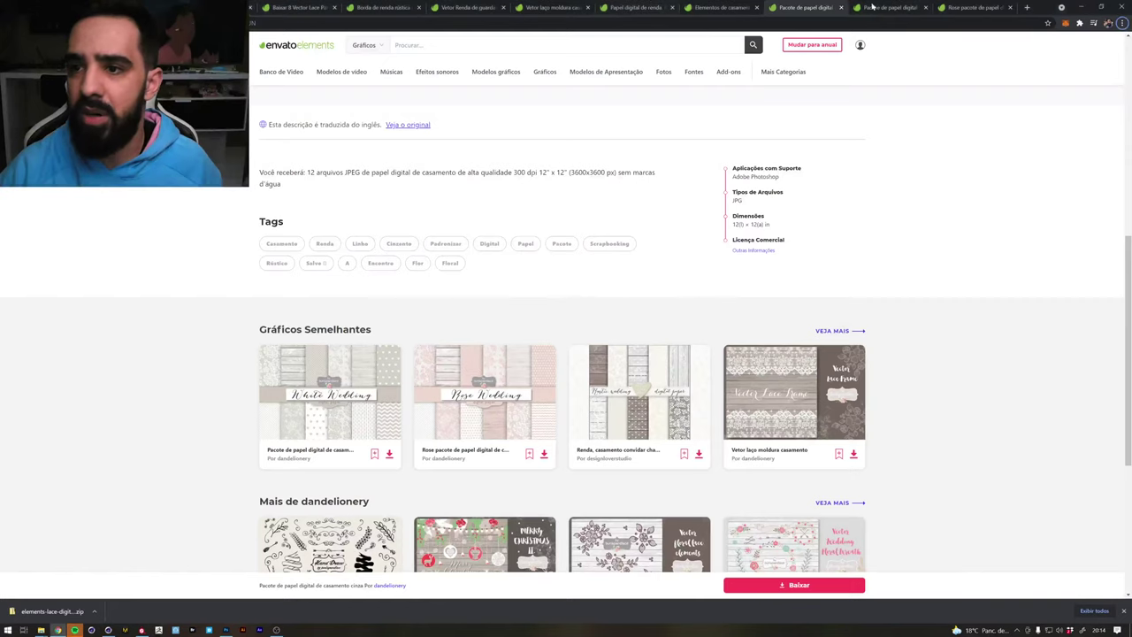
Close the extra pack tabs and bring up the Vetor laço moldura casamento page
middle_click(844, 13)
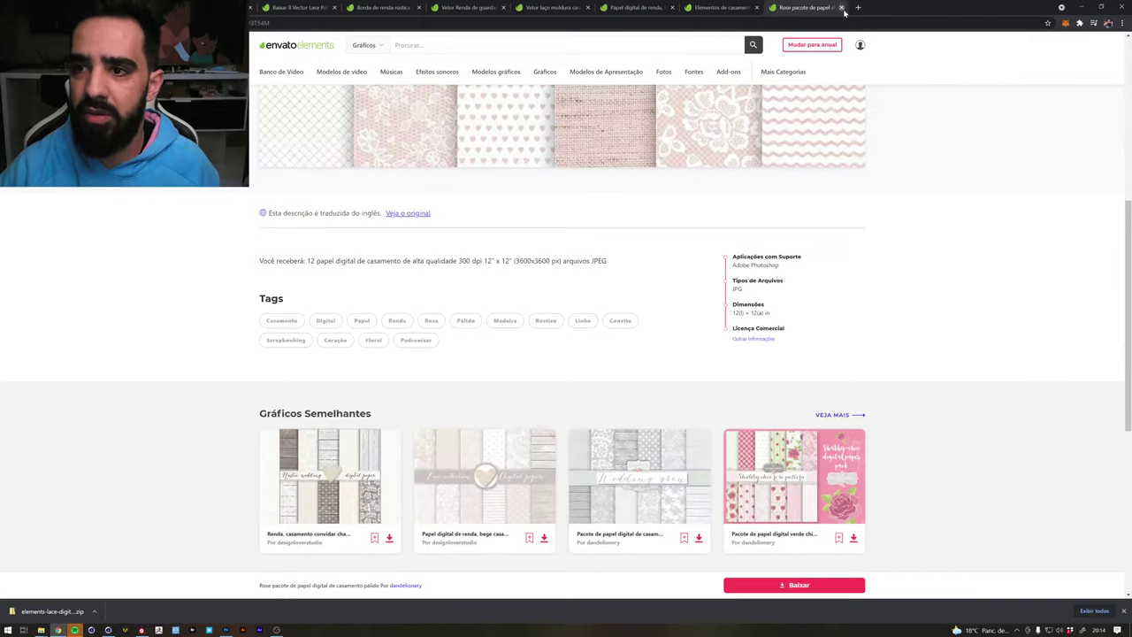
click(841, 8)
click(709, 6)
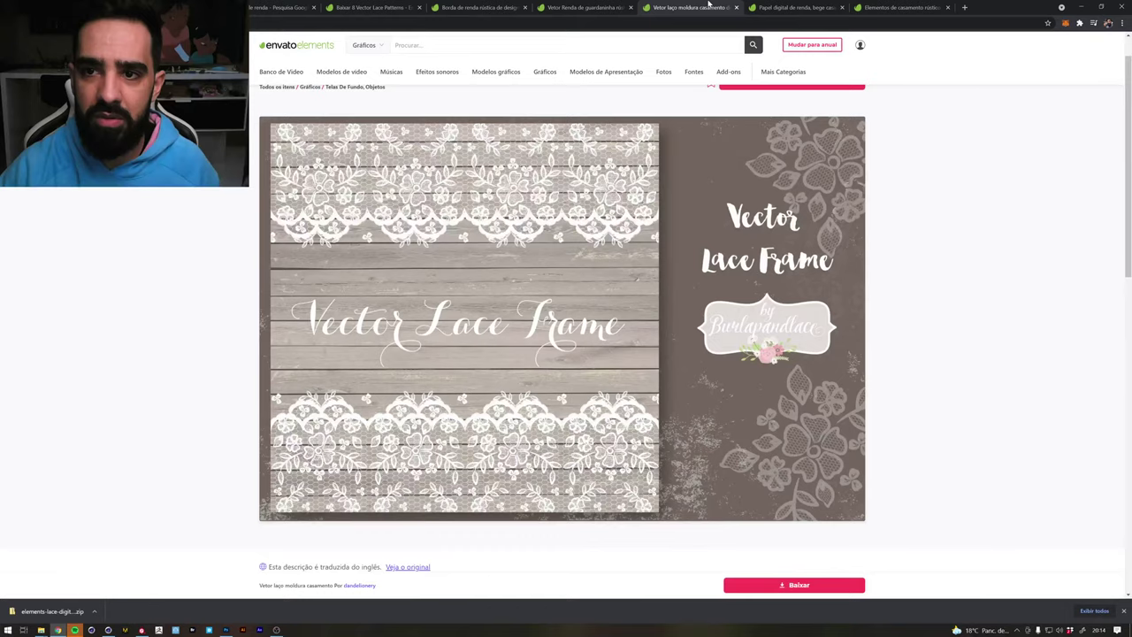
click(798, 7)
click(707, 4)
scroll(543, 309, down, 3)
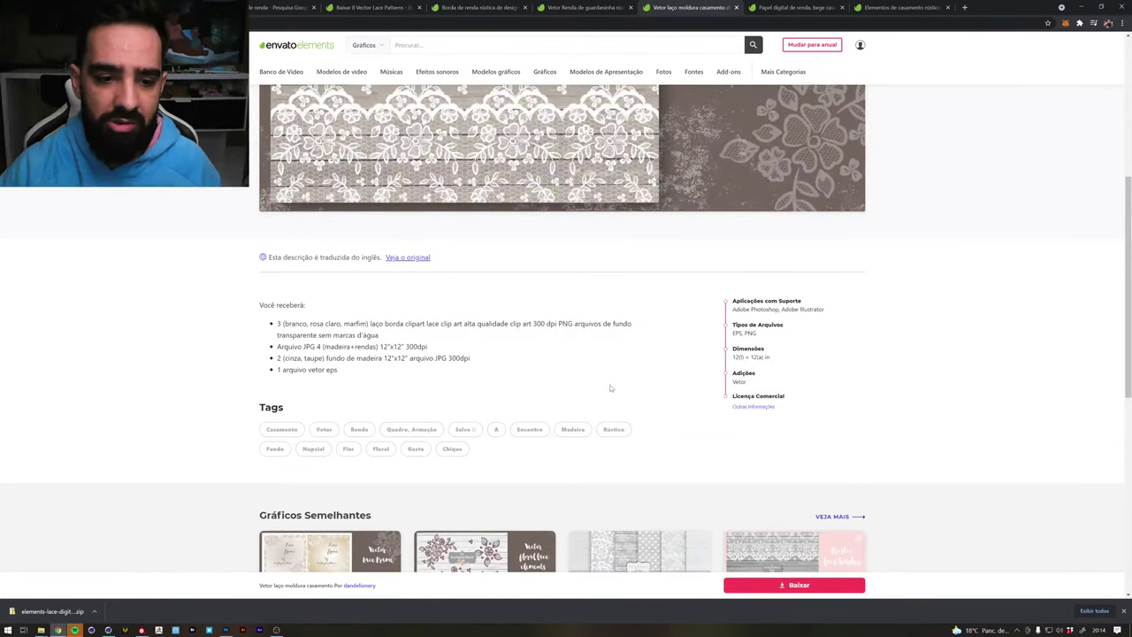
scroll(609, 388, up, 4)
scroll(751, 221, up, 1)
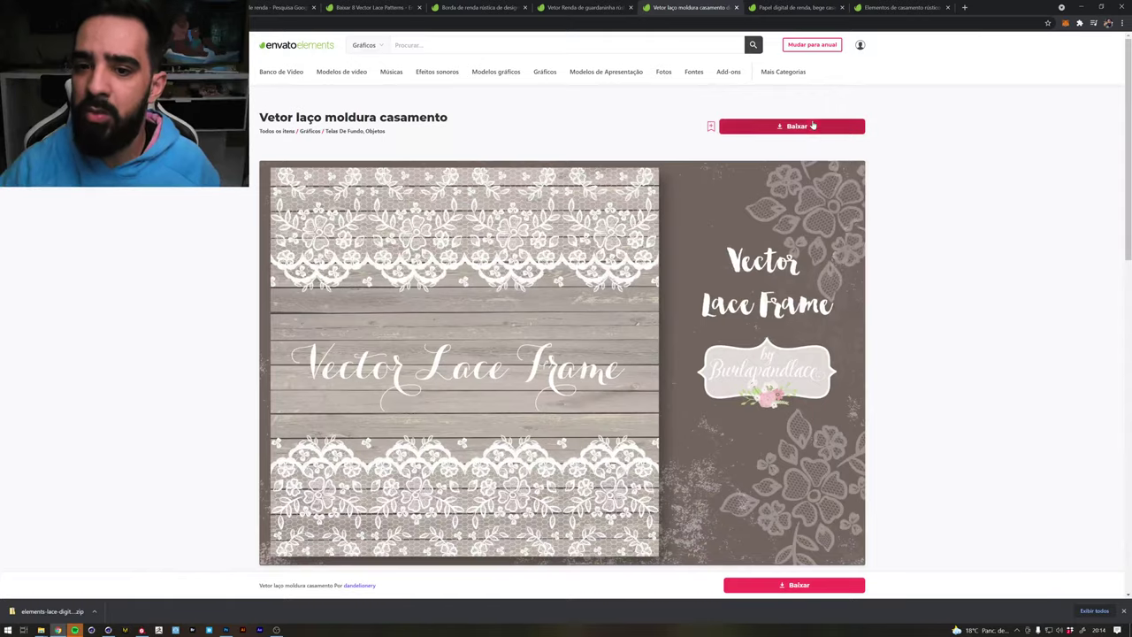
Download the lace frame pack into a chosen project as a zip
click(812, 125)
click(502, 308)
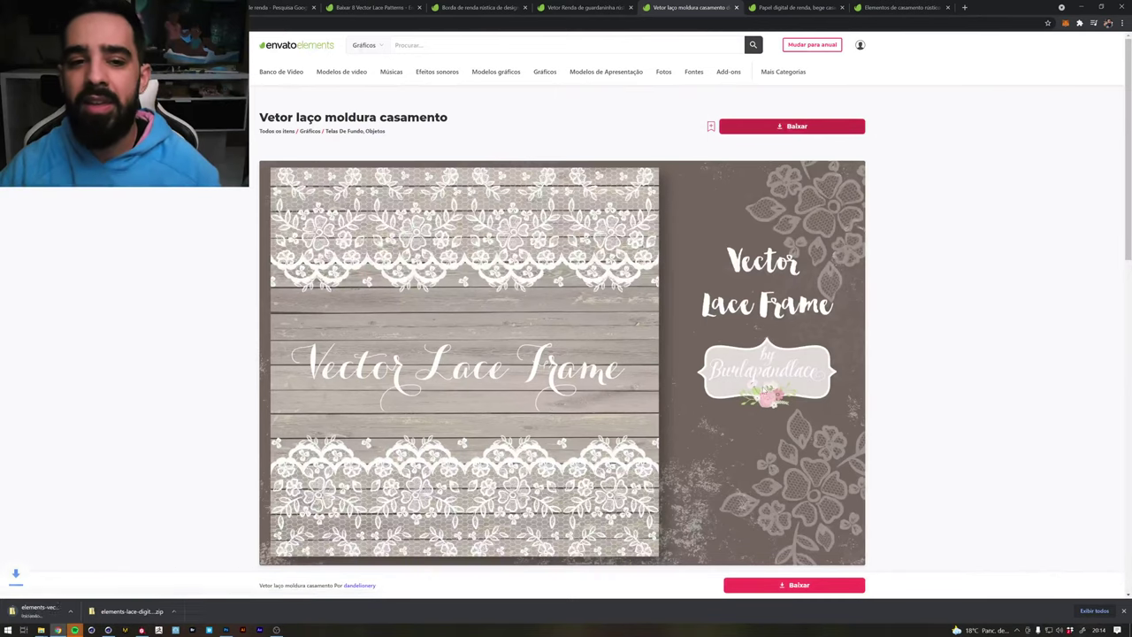
scroll(404, 299, down, 1)
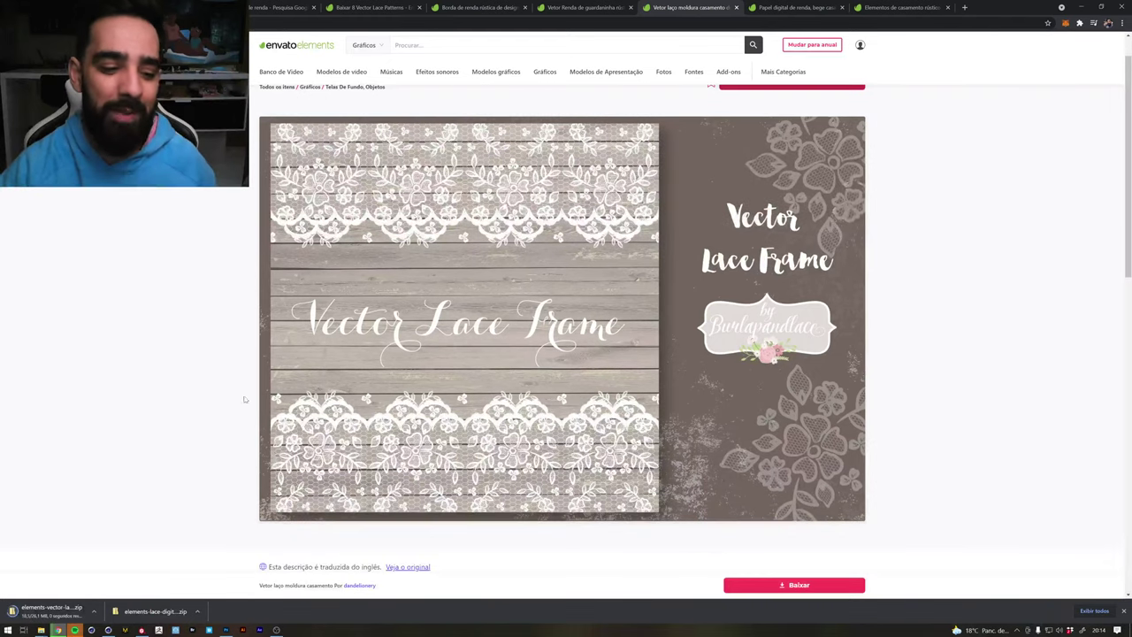
click(93, 611)
Extract the downloaded lace frame zip in its Downloads folder
click(108, 584)
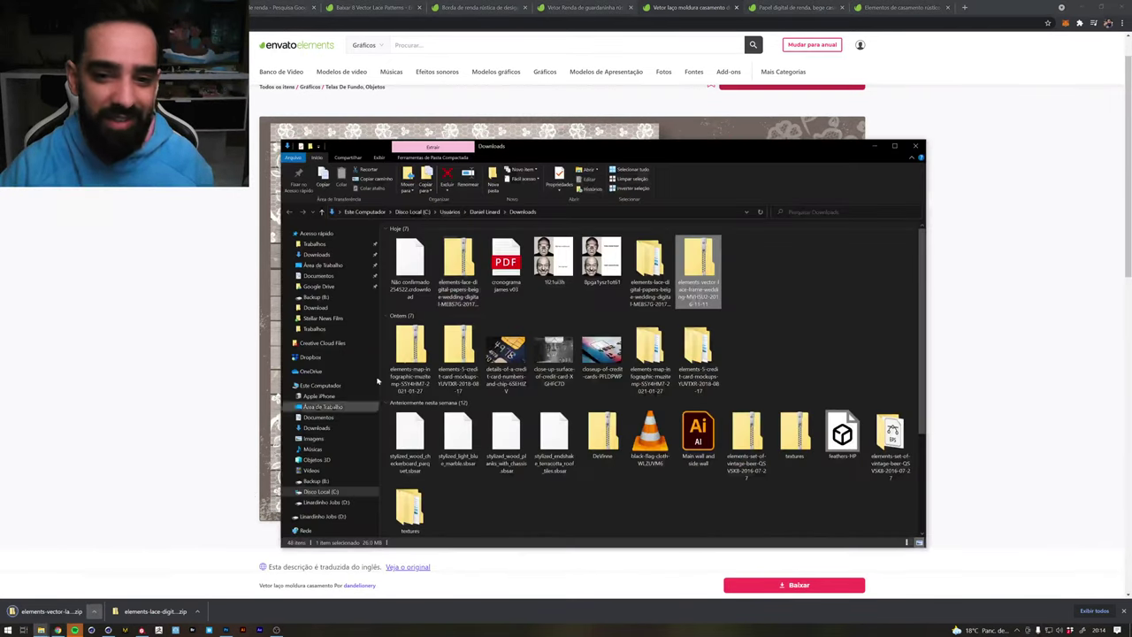
right_click(691, 258)
click(715, 283)
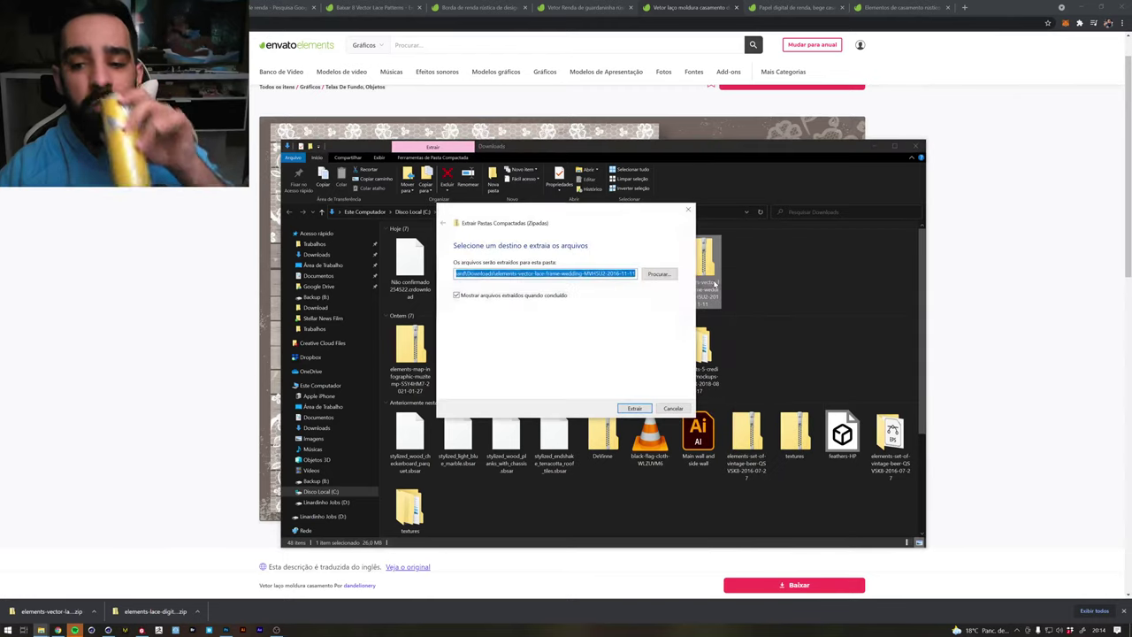
key(Return)
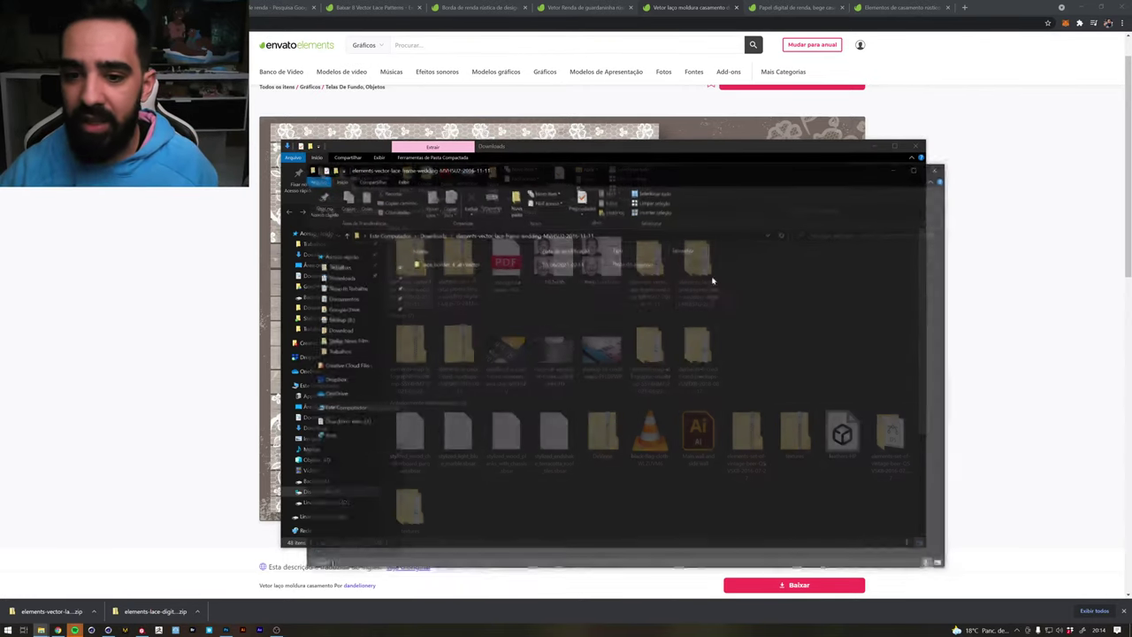
Preview the 1-01 image in Lace_border_4_all+Vector, then return to Substance Painter
double_click(469, 267)
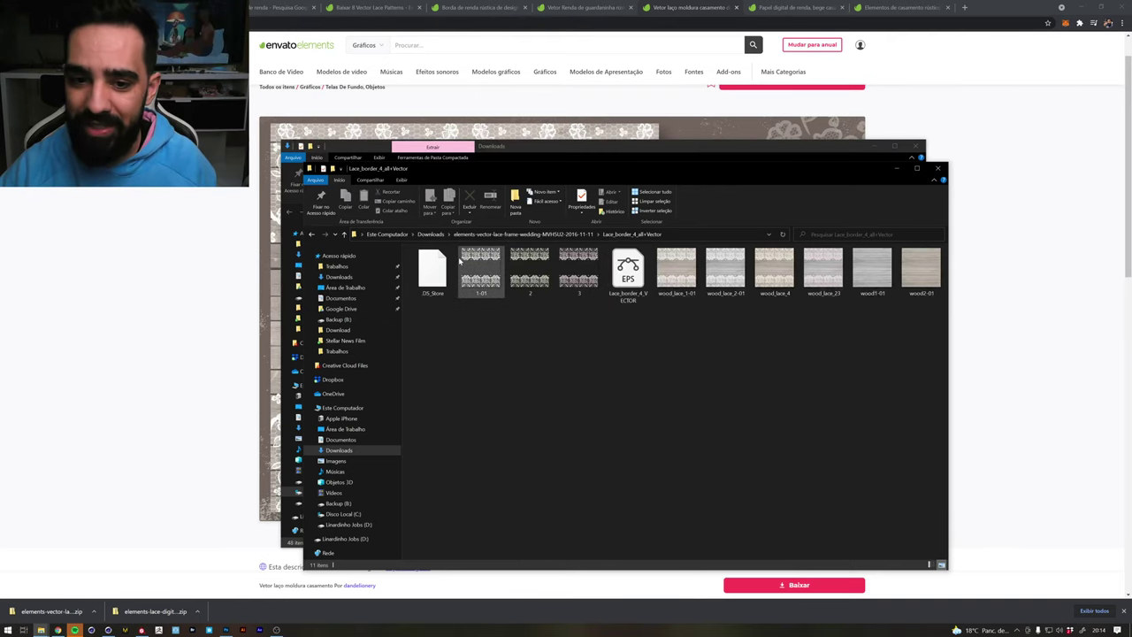
click(460, 260)
double_click(460, 260)
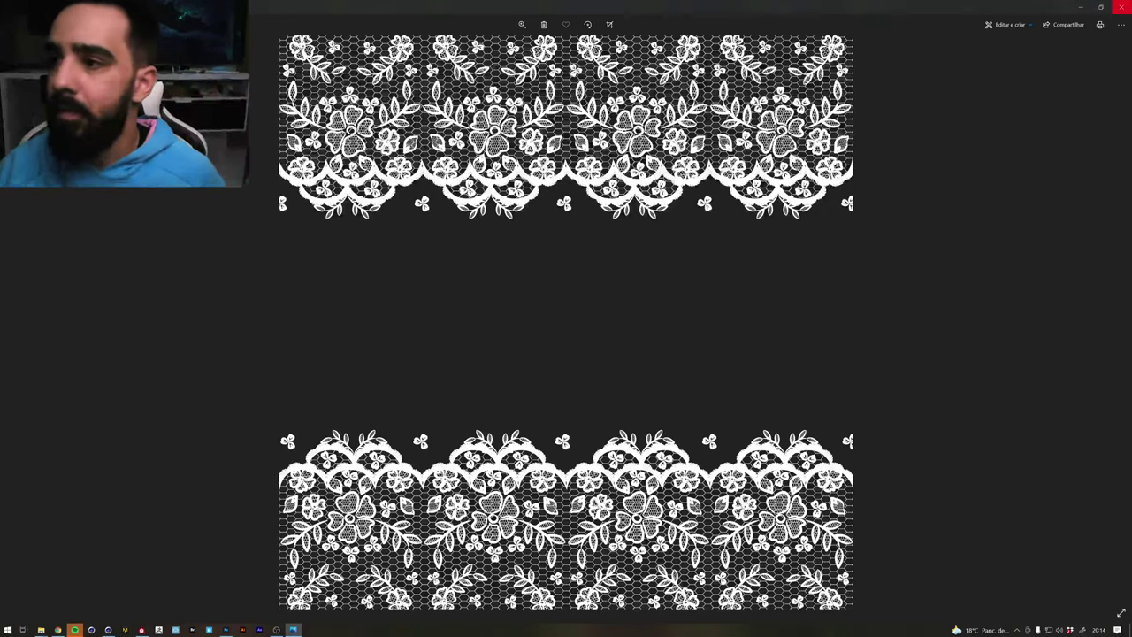
click(1121, 7)
key(alt+Tab)
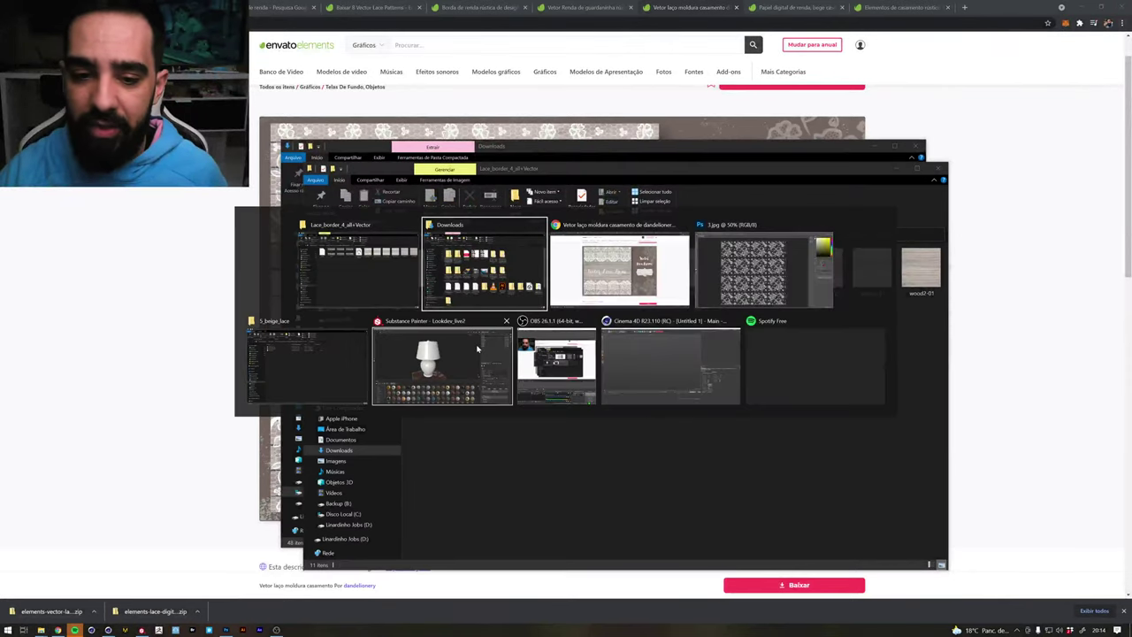
click(476, 350)
Show the 2D UV layout beside the 3D lamp and select the Fabric texture set
alt+drag(473, 200, 577, 139)
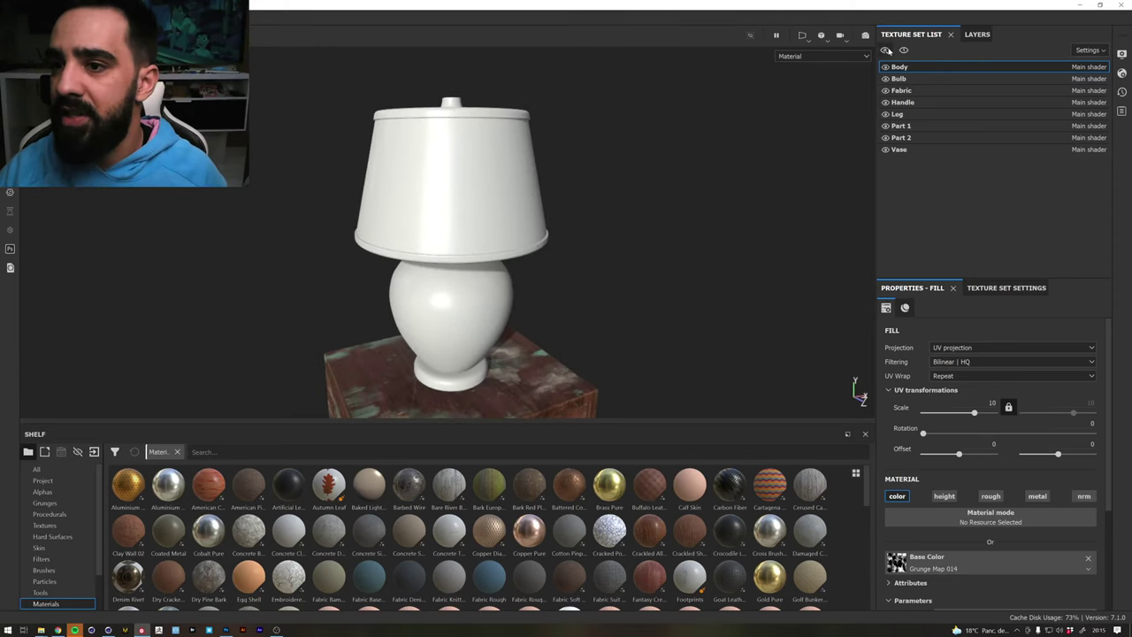
key(F1)
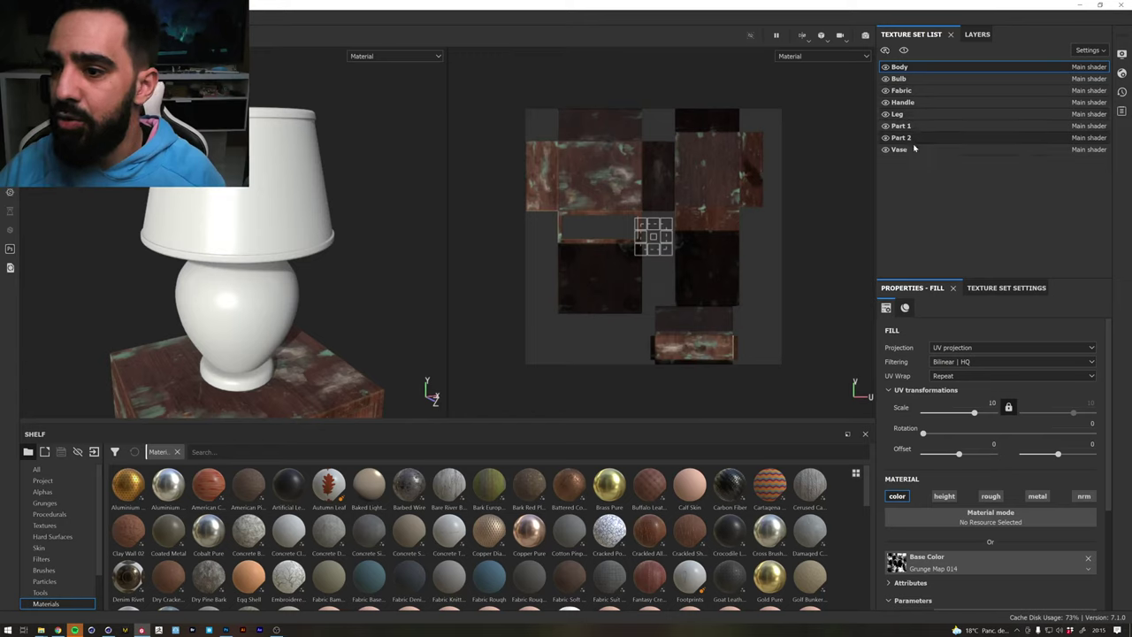
click(909, 152)
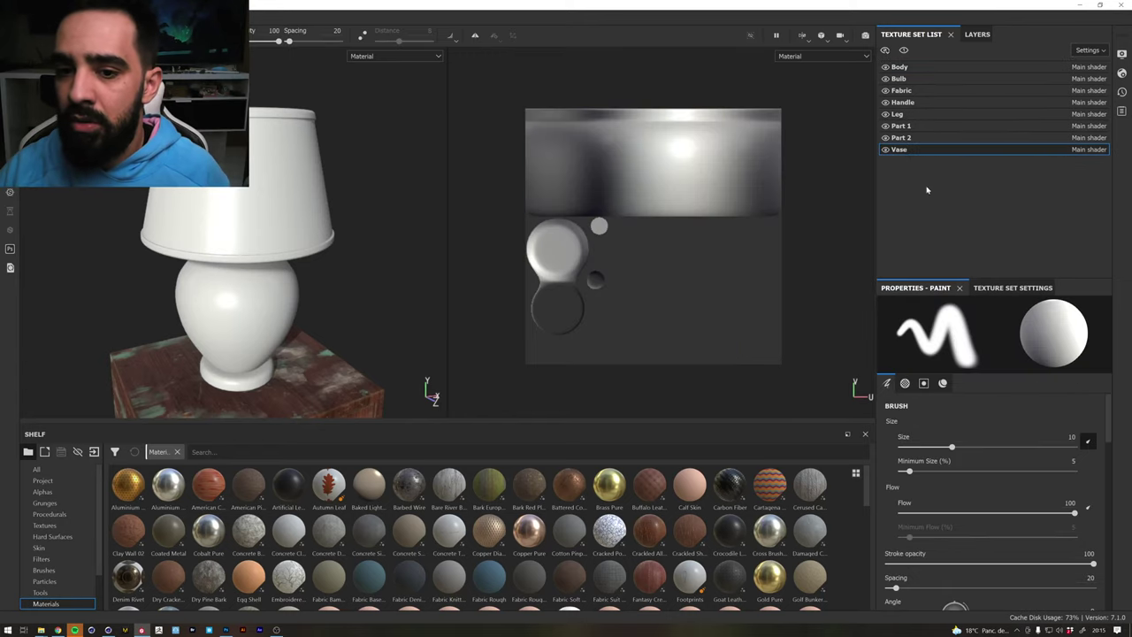
scroll(592, 155, down, 2)
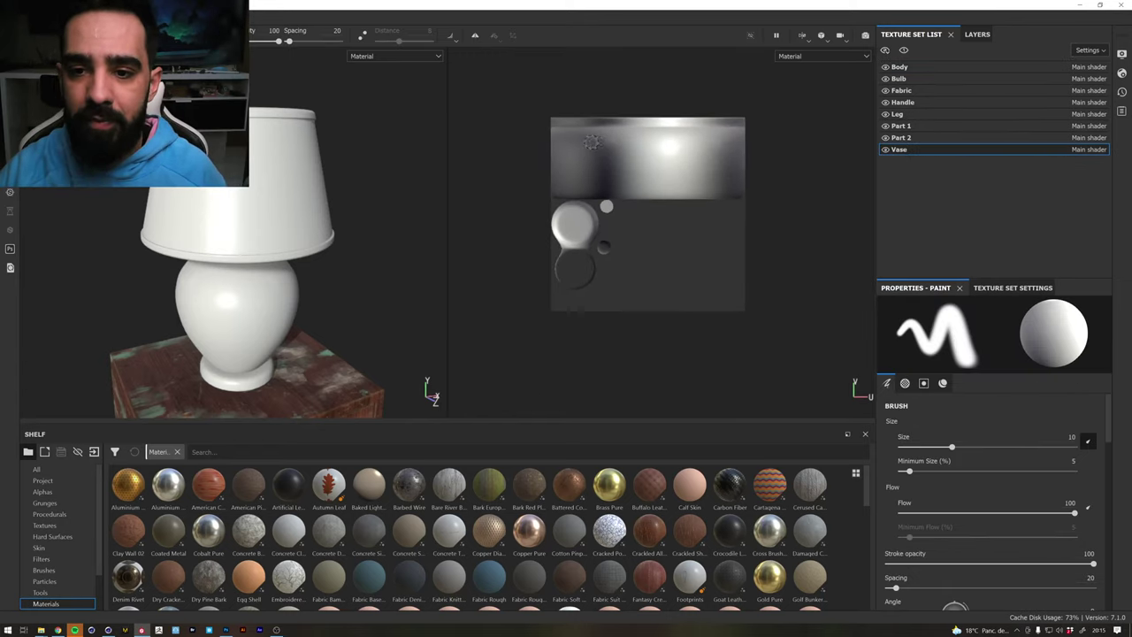
scroll(643, 138, up, 1)
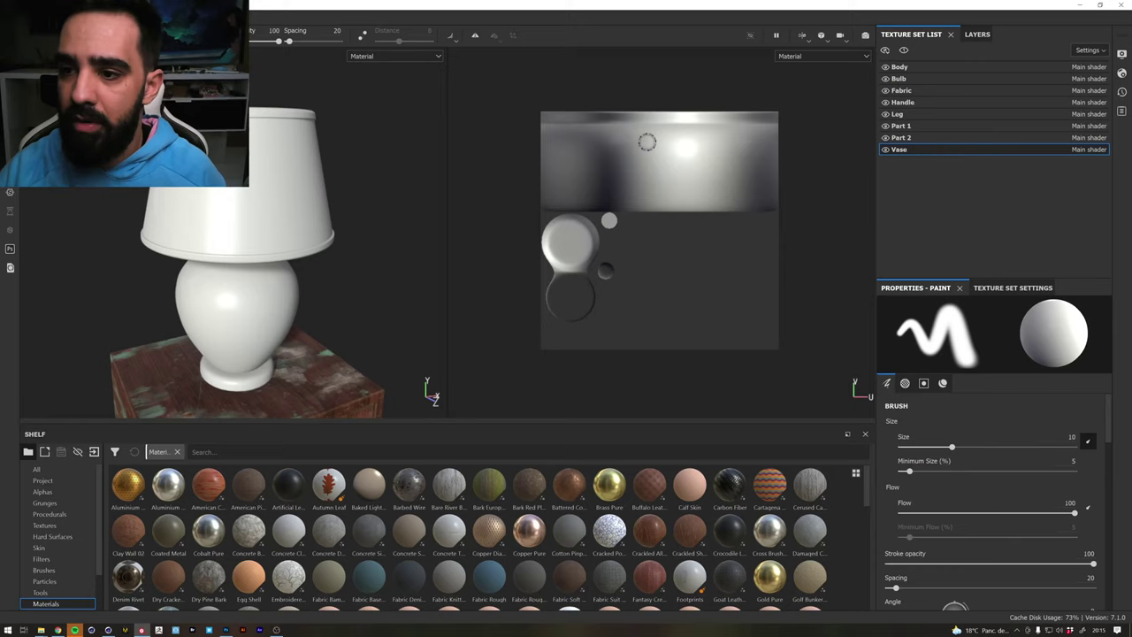
click(914, 92)
scroll(581, 163, up, 1)
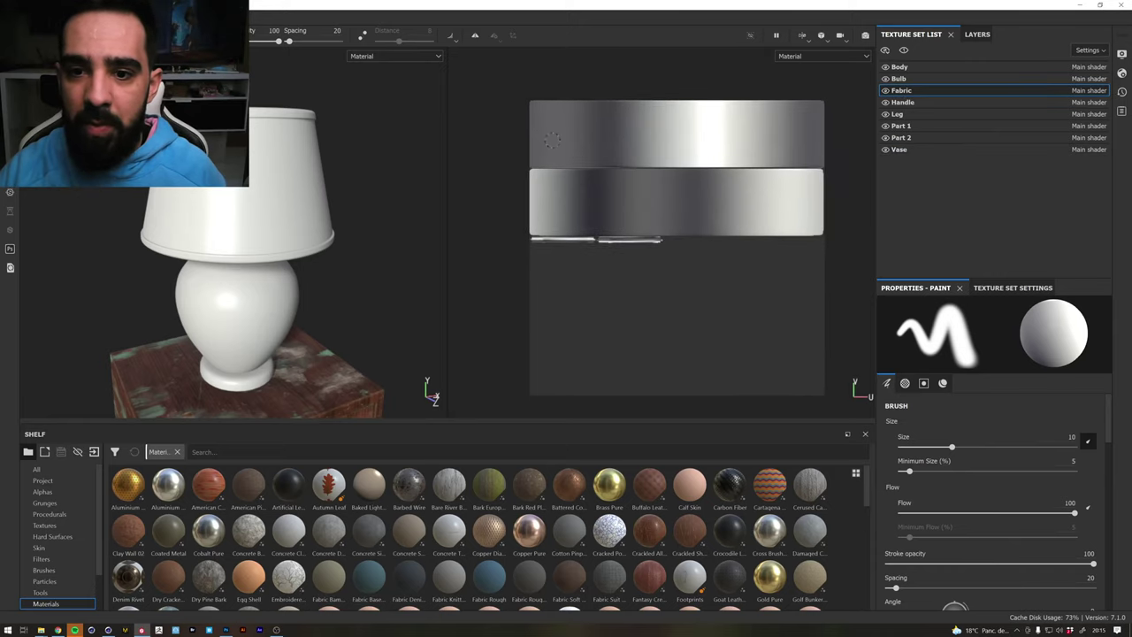
Paint test strokes on the fabric lampshade bands, then undo them, leaving it plain white
mouse_move(547, 138)
mouse_down()
mouse_move(700, 116)
mouse_move(758, 125)
mouse_up()
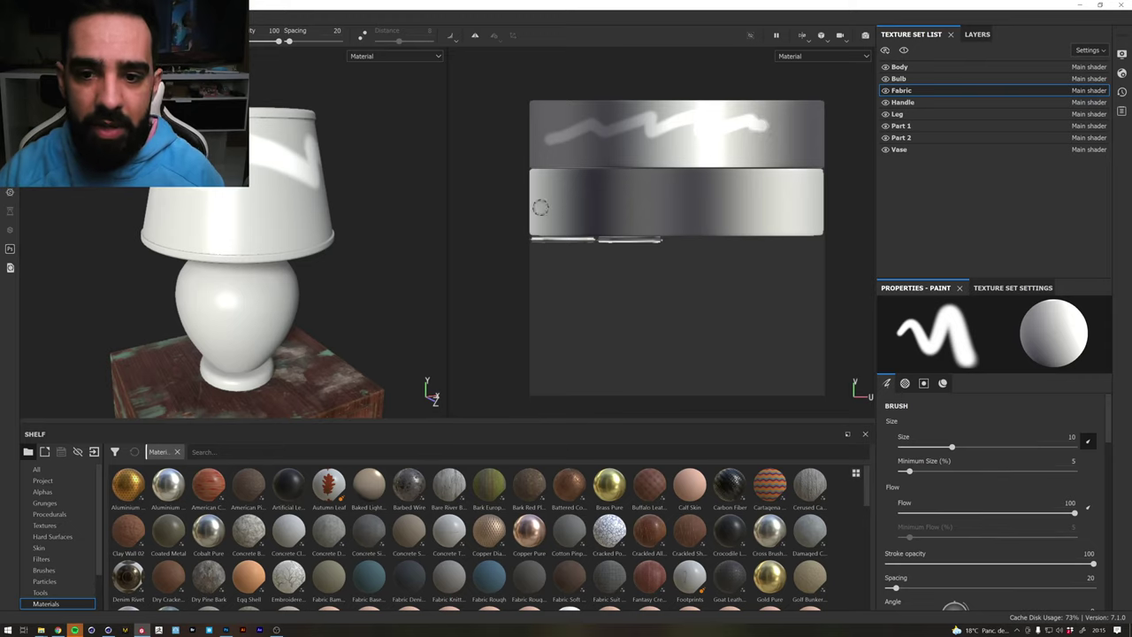
key(ctrl+z)
drag(654, 196, 776, 203)
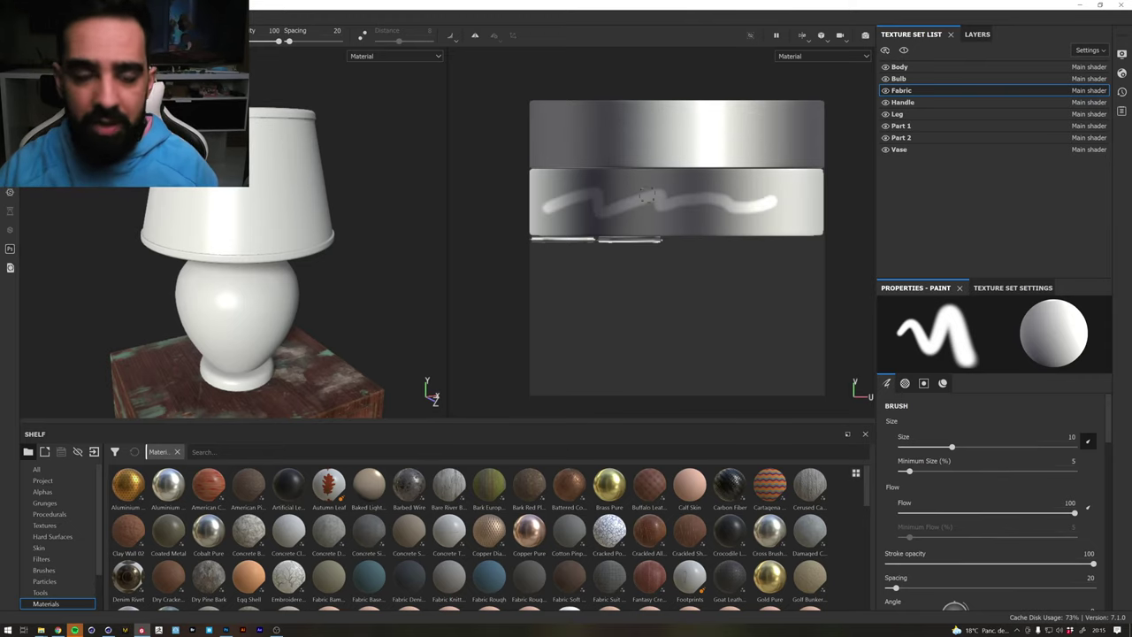
mouse_move(380, 190)
alt+mouse_down()
mouse_move(493, 147)
mouse_move(450, 180)
mouse_move(261, 190)
alt+mouse_up()
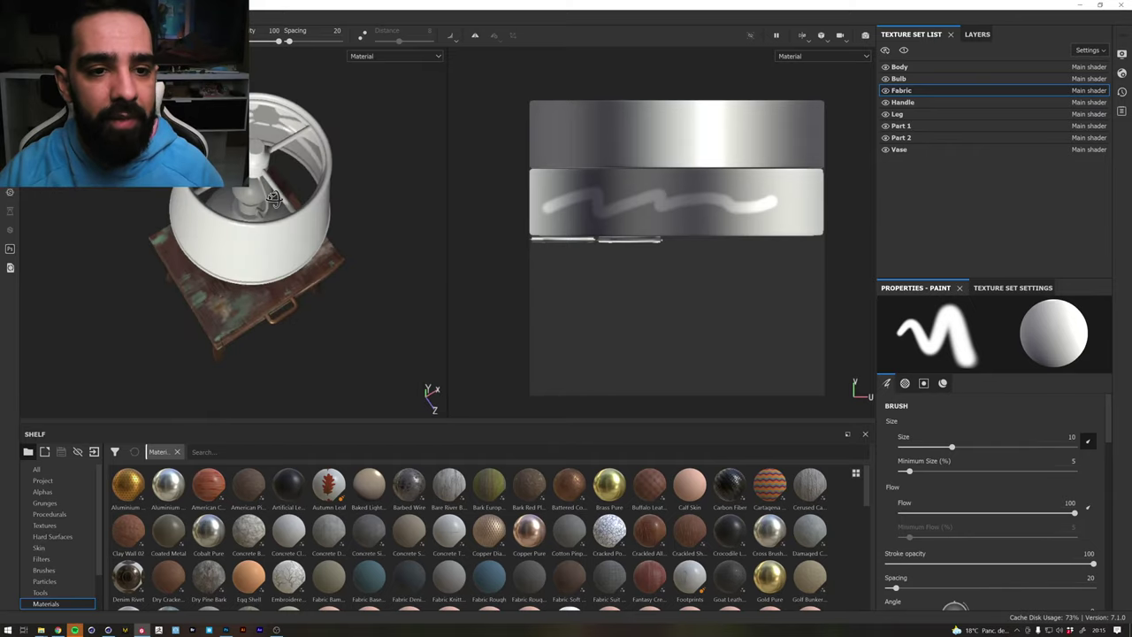
key(ctrl+z)
key(ctrl+y)
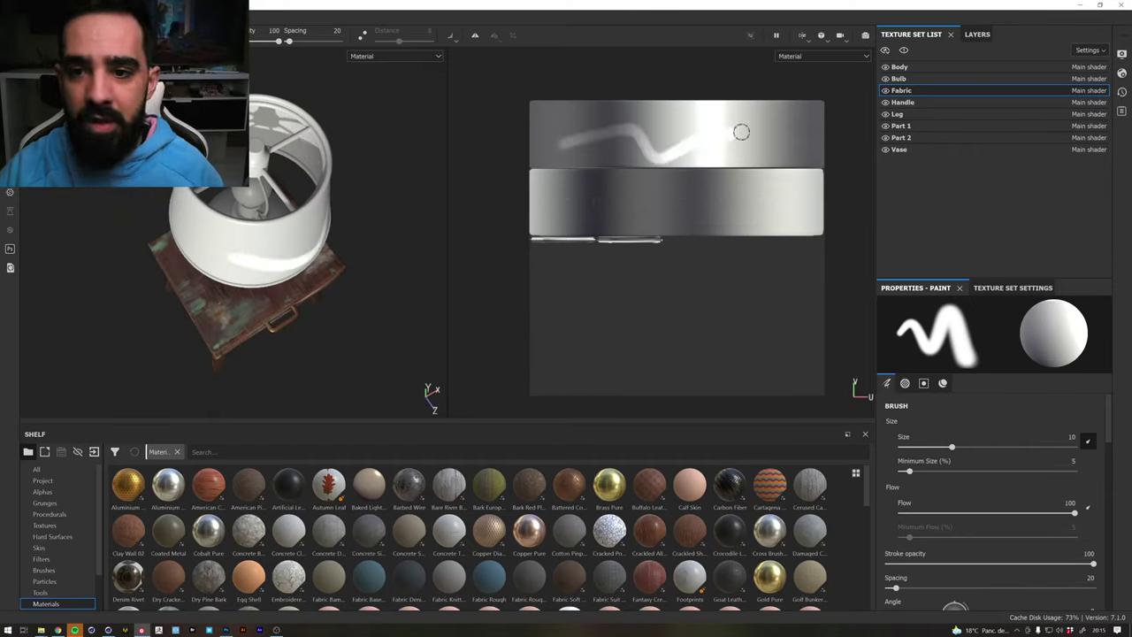
mouse_move(283, 157)
alt+mouse_down()
mouse_move(296, 97)
mouse_move(321, 107)
alt+mouse_up()
key(ctrl+z)
alt+drag(347, 253, 305, 194)
key(alt+Tab)
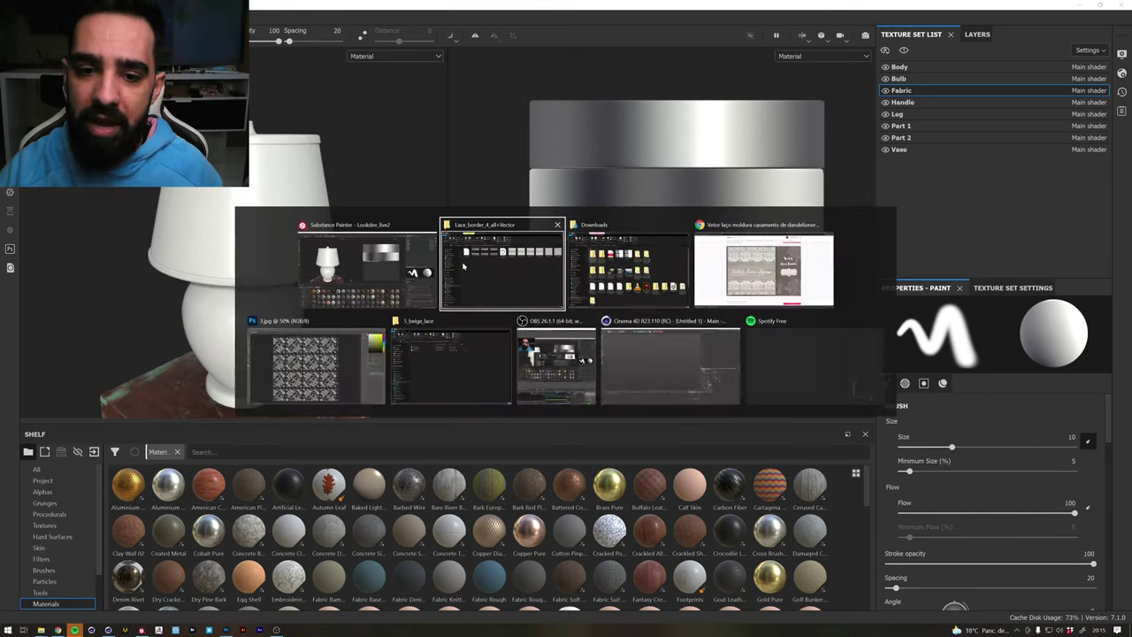
click(517, 264)
click(463, 258)
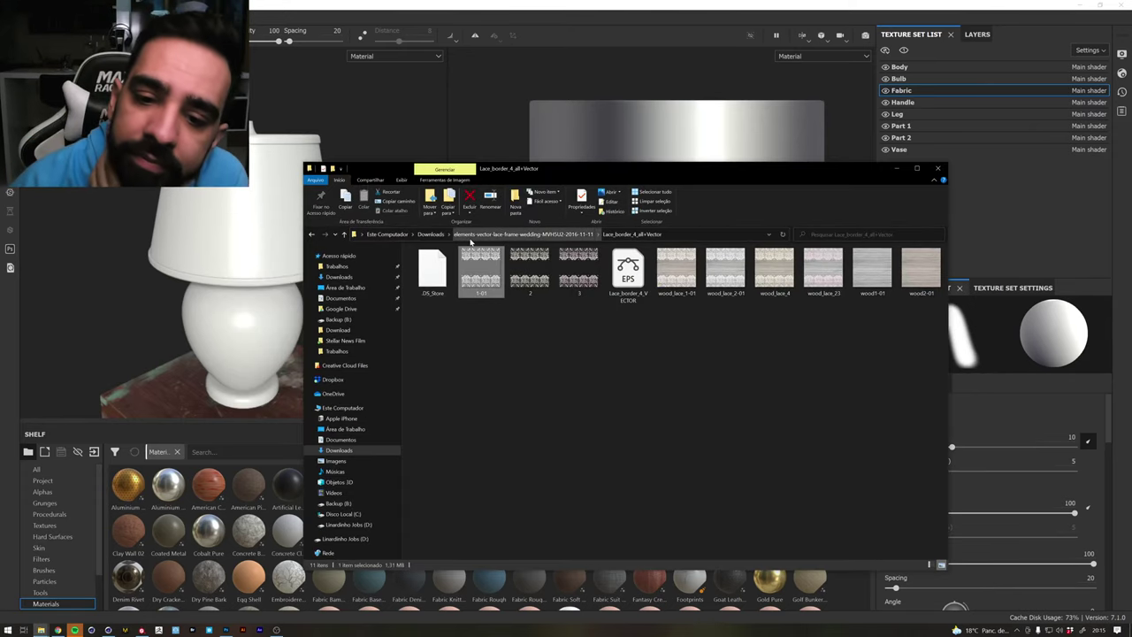
double_click(471, 254)
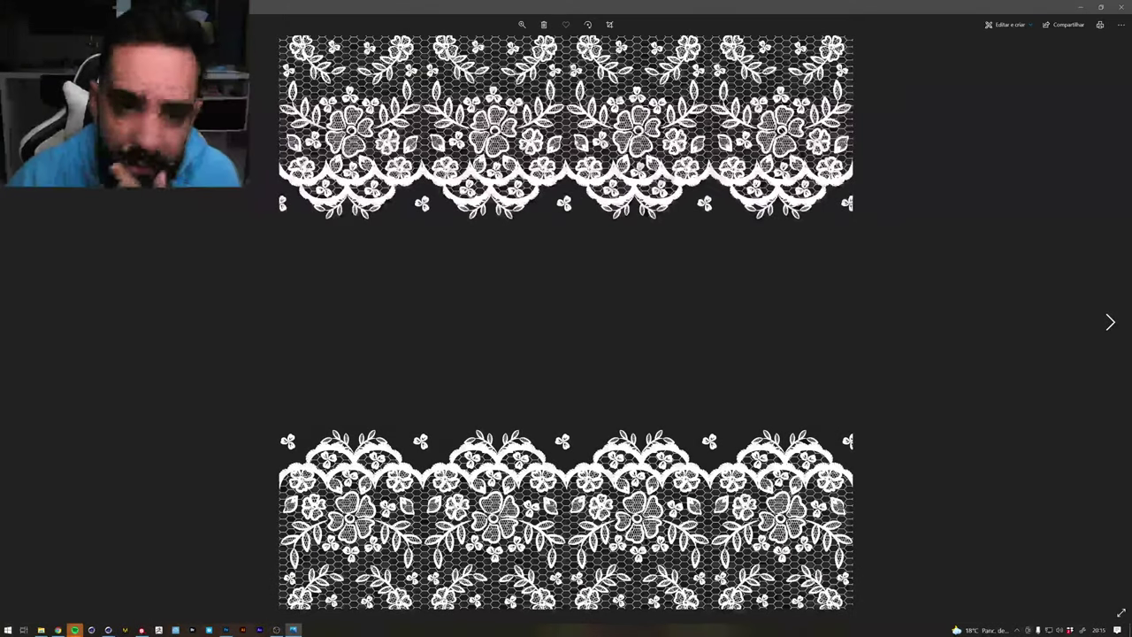
click(1121, 9)
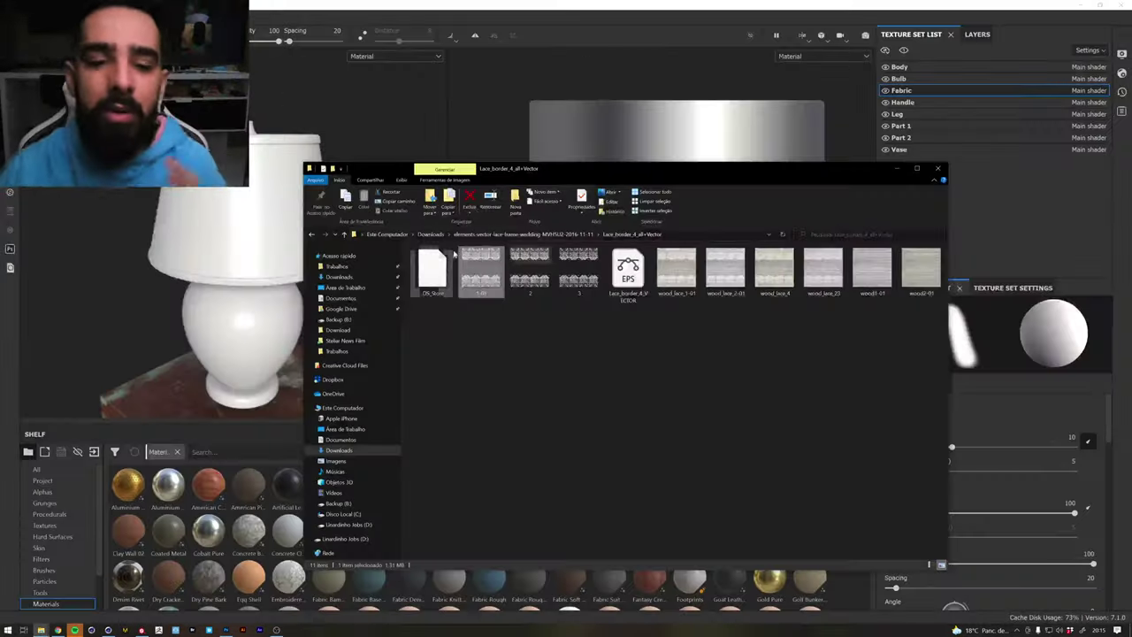
click(389, 107)
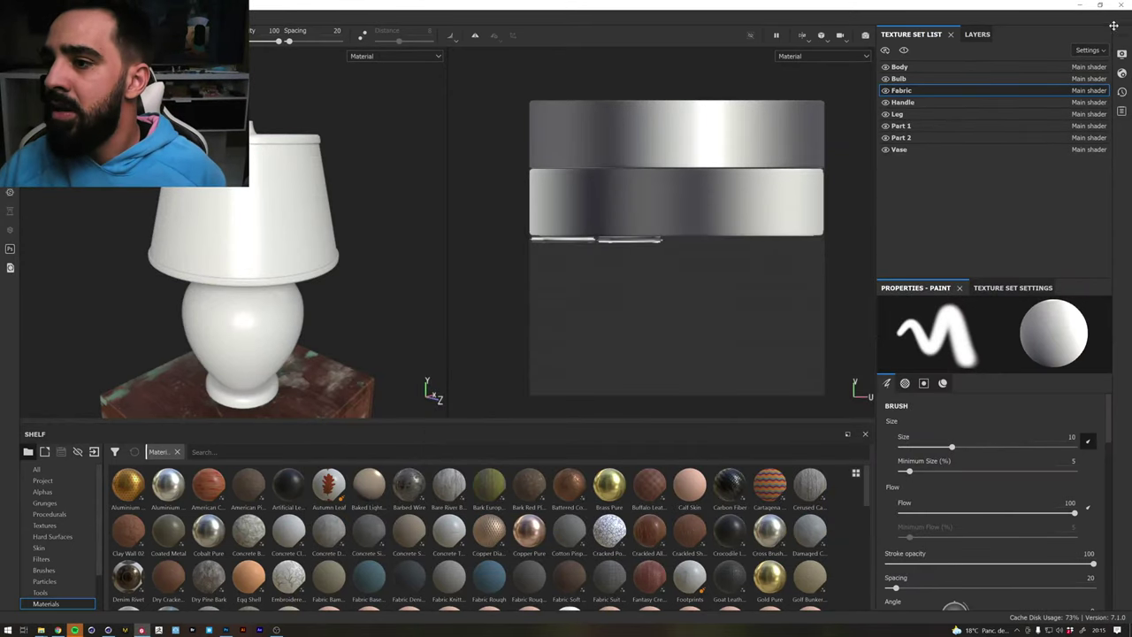
Switch the viewport shader to pbr-metal-rough-with-alpha-blending
click(1121, 54)
click(1122, 76)
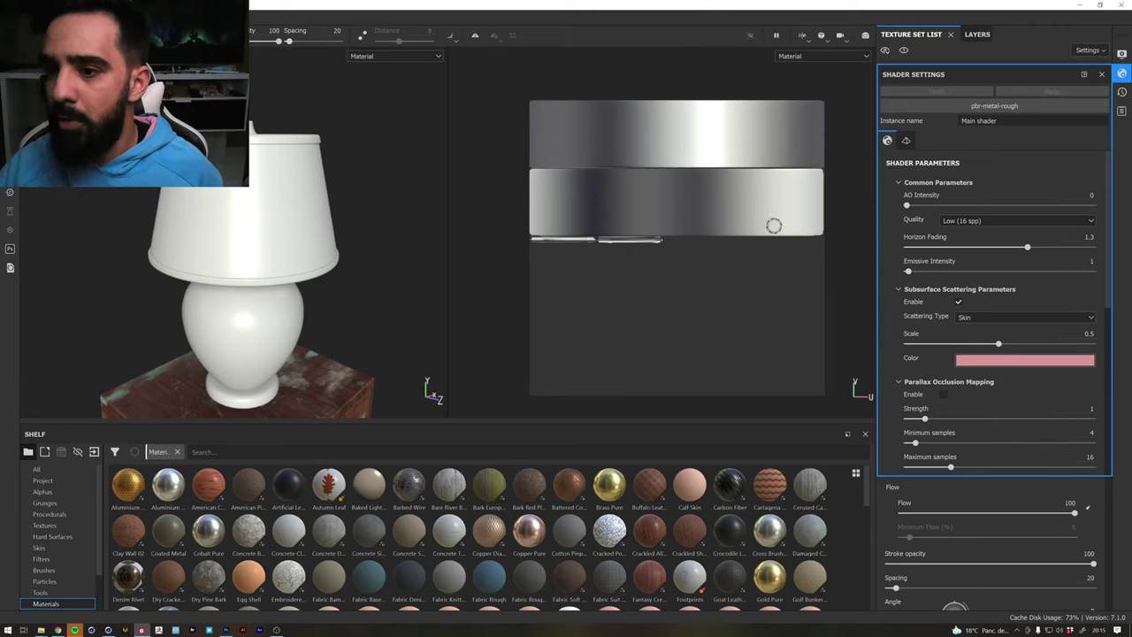
click(939, 104)
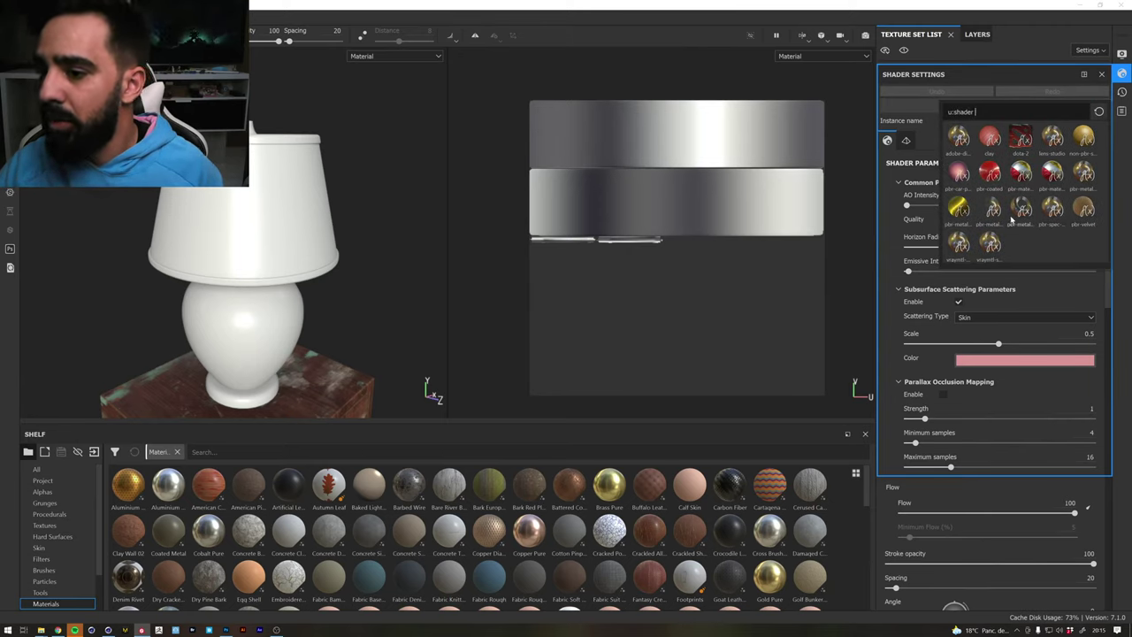
click(992, 210)
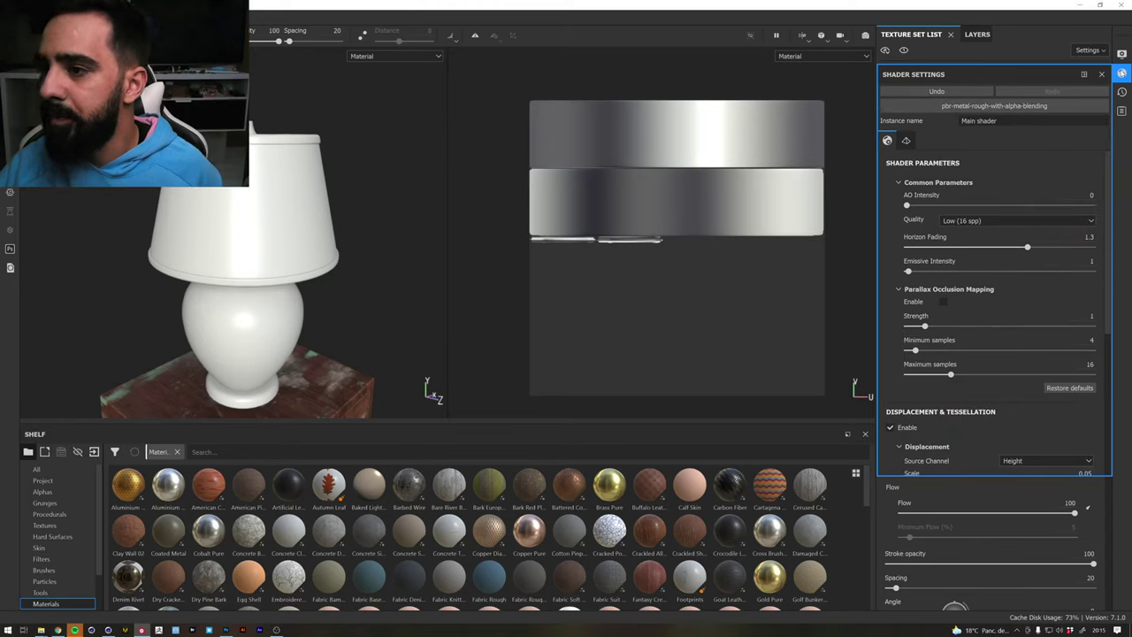
click(1101, 75)
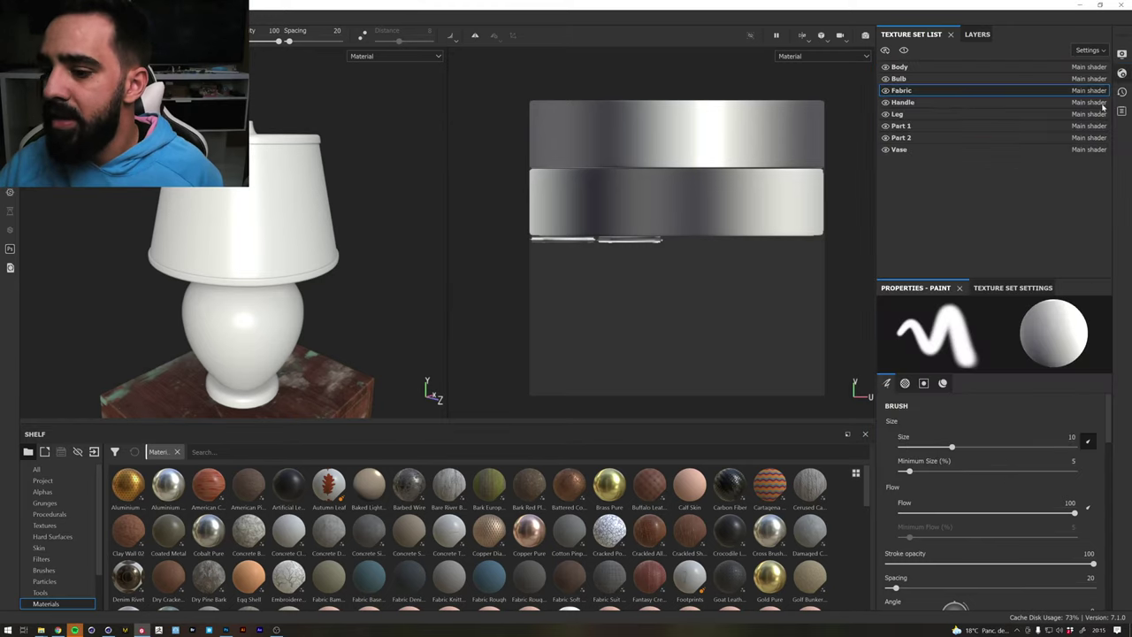
Add an L8 Opacity channel in the Fabric texture set settings
click(977, 37)
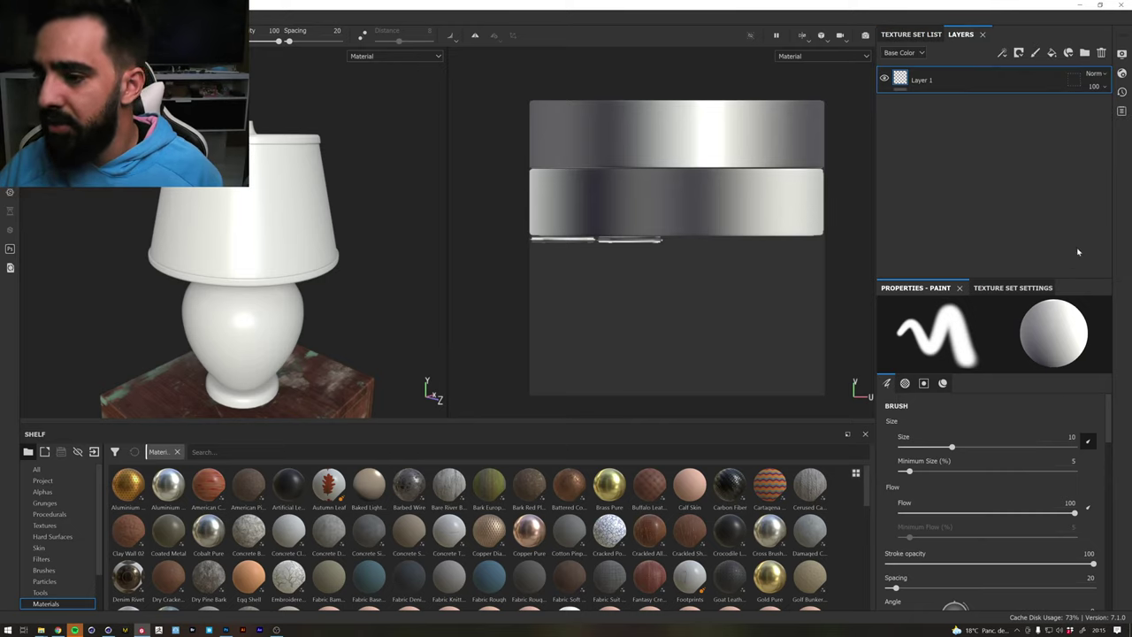
click(1013, 288)
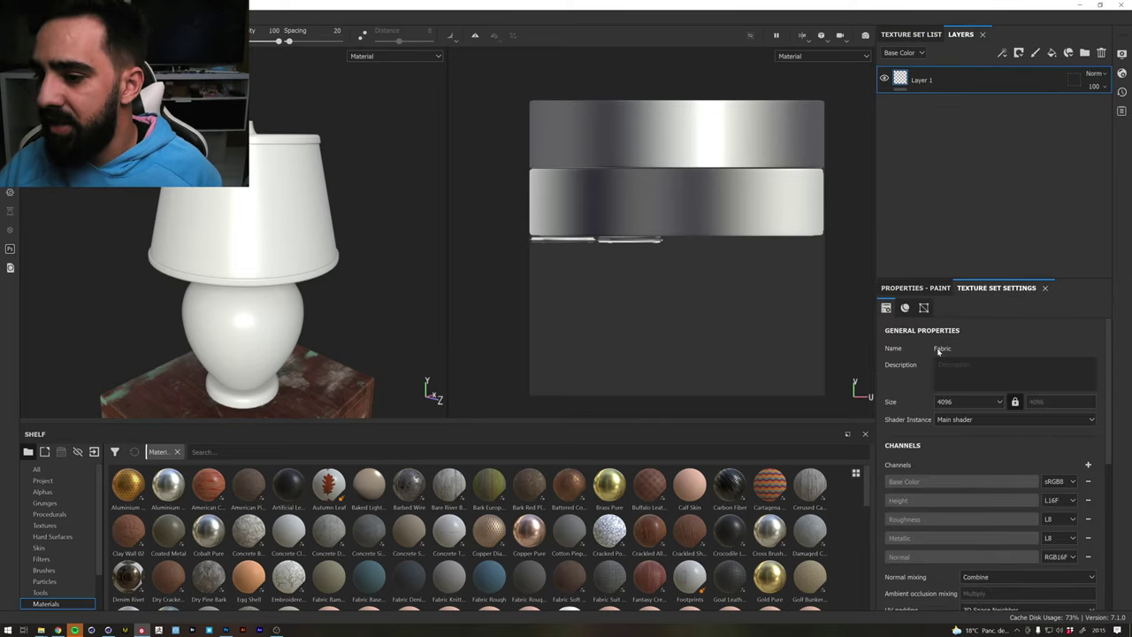
click(1090, 465)
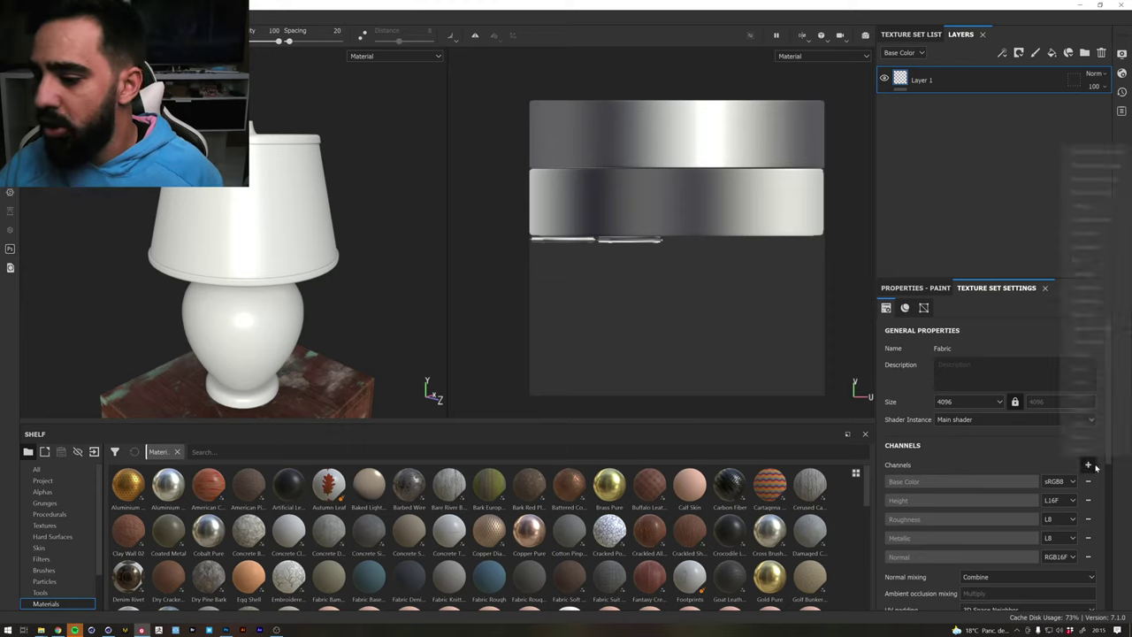
click(1082, 274)
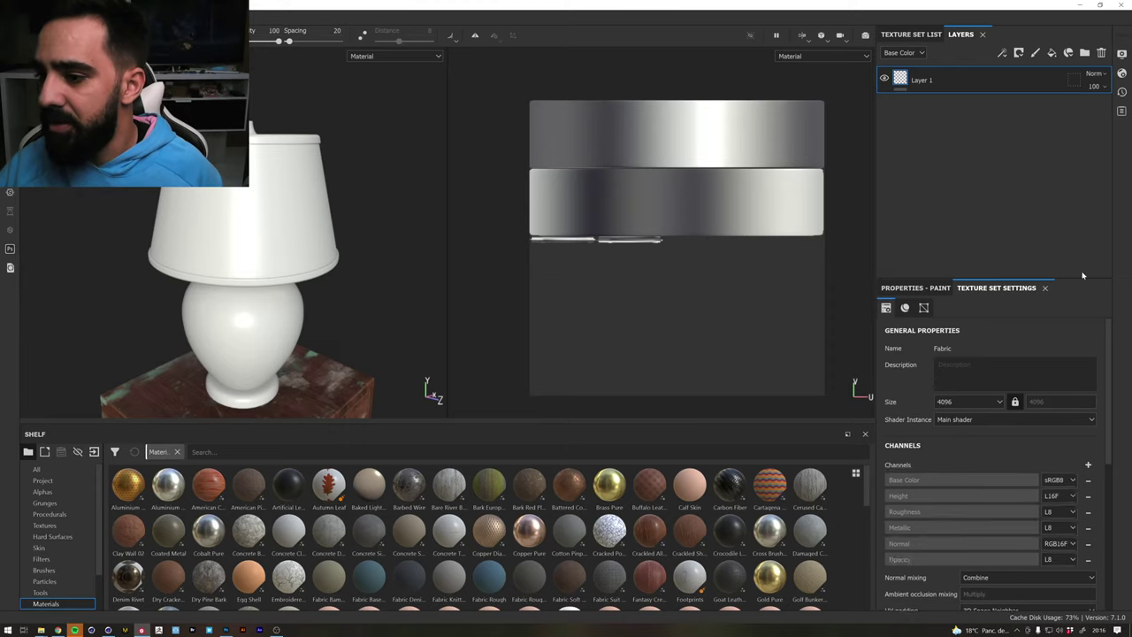
click(907, 288)
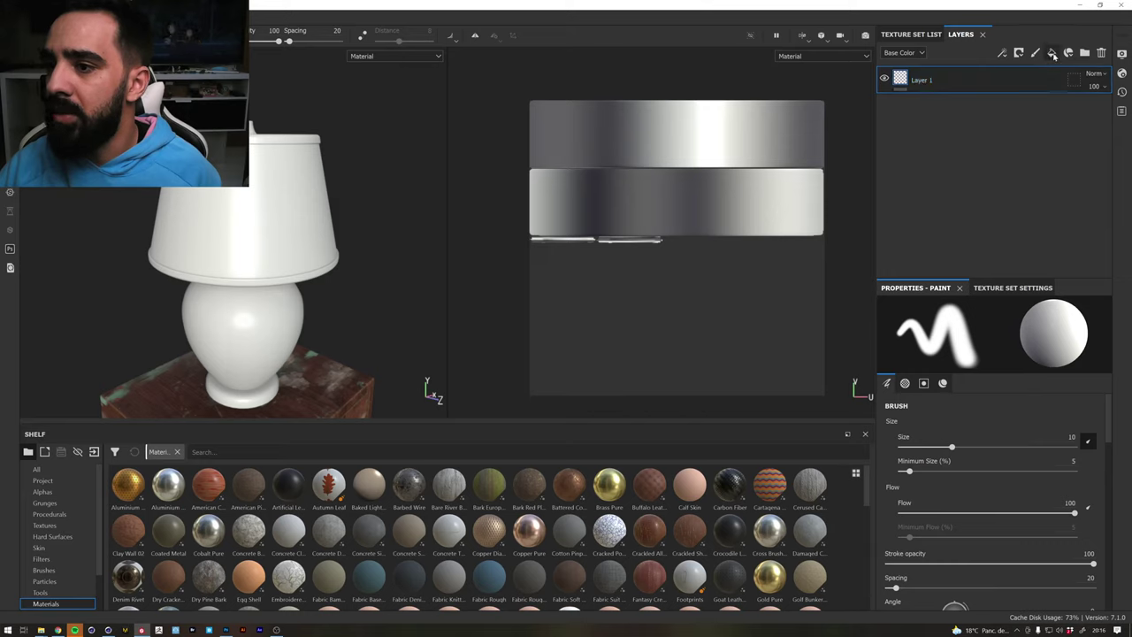
Add a new fill layer and delete the original Layer 1
click(1053, 55)
click(973, 104)
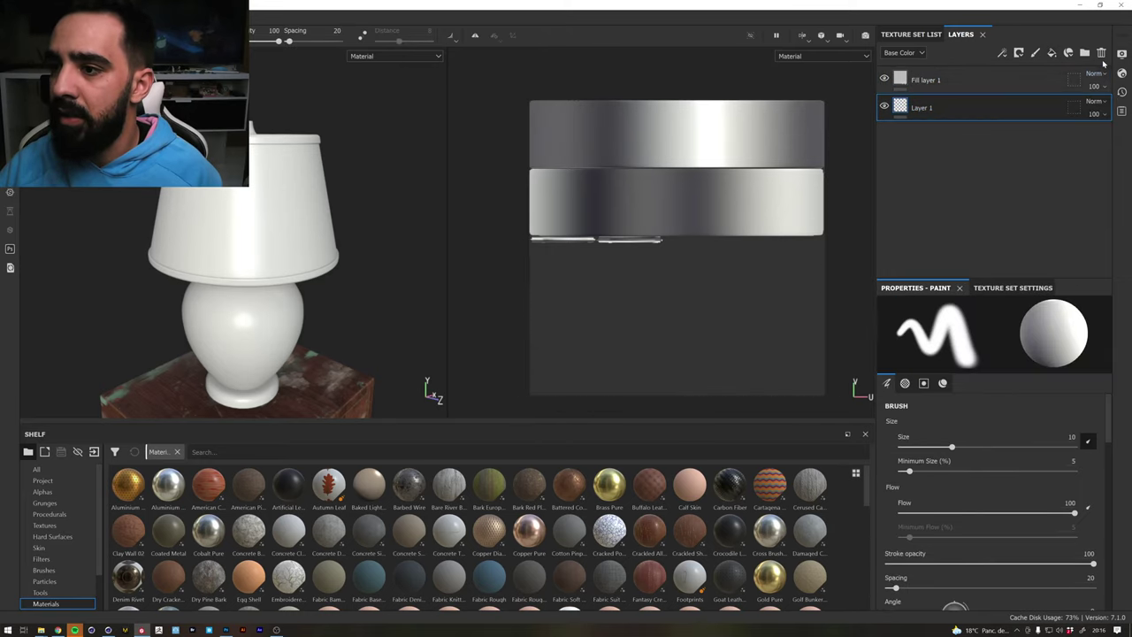
click(1101, 53)
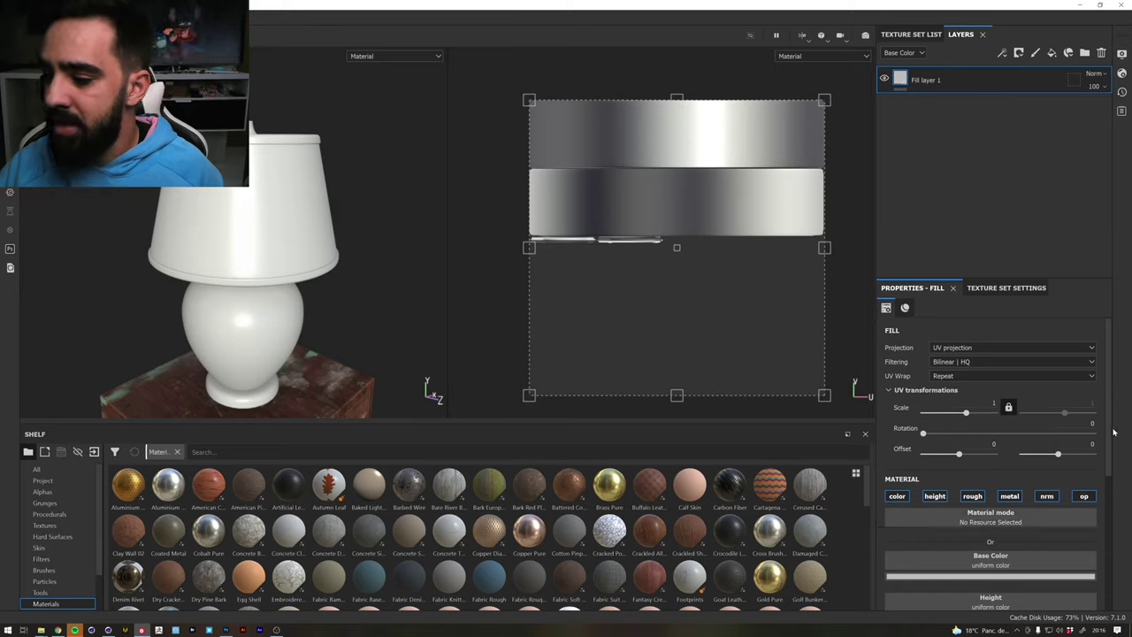
Test the fill layer's opacity by dropping it to 0 and restoring it to 1
drag(1109, 455, 1107, 599)
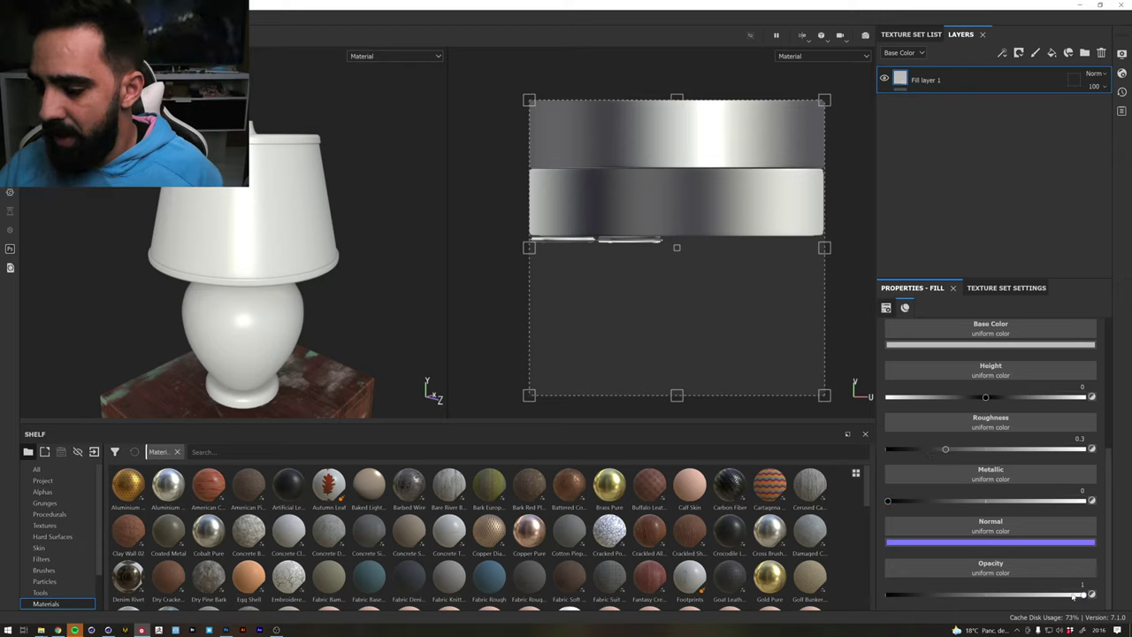
drag(1081, 595, 833, 587)
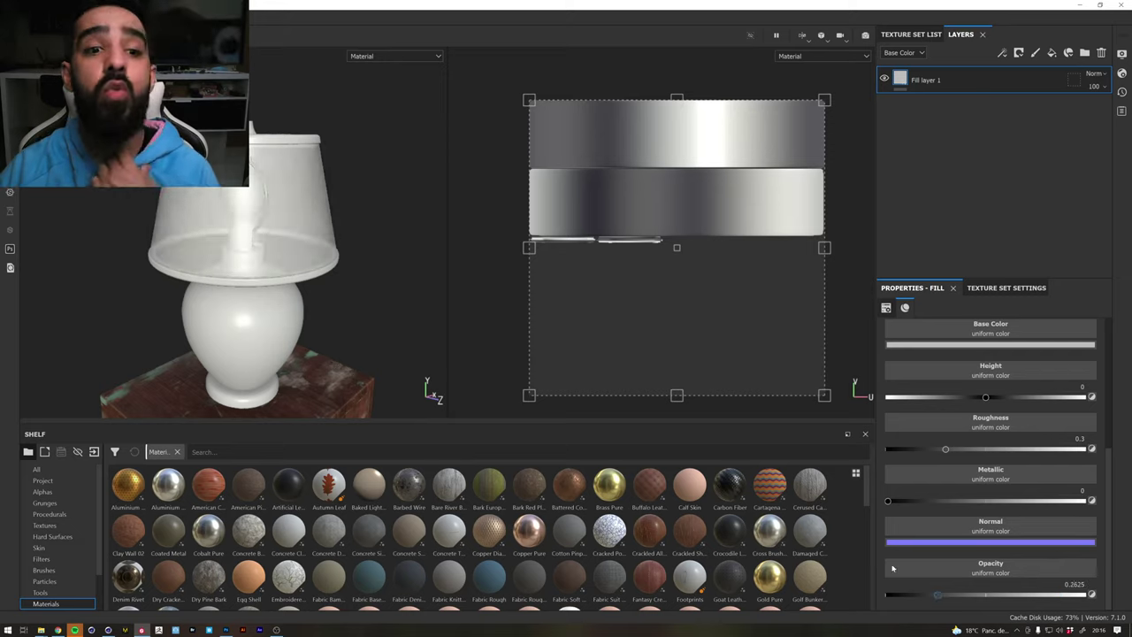
drag(888, 594, 1091, 594)
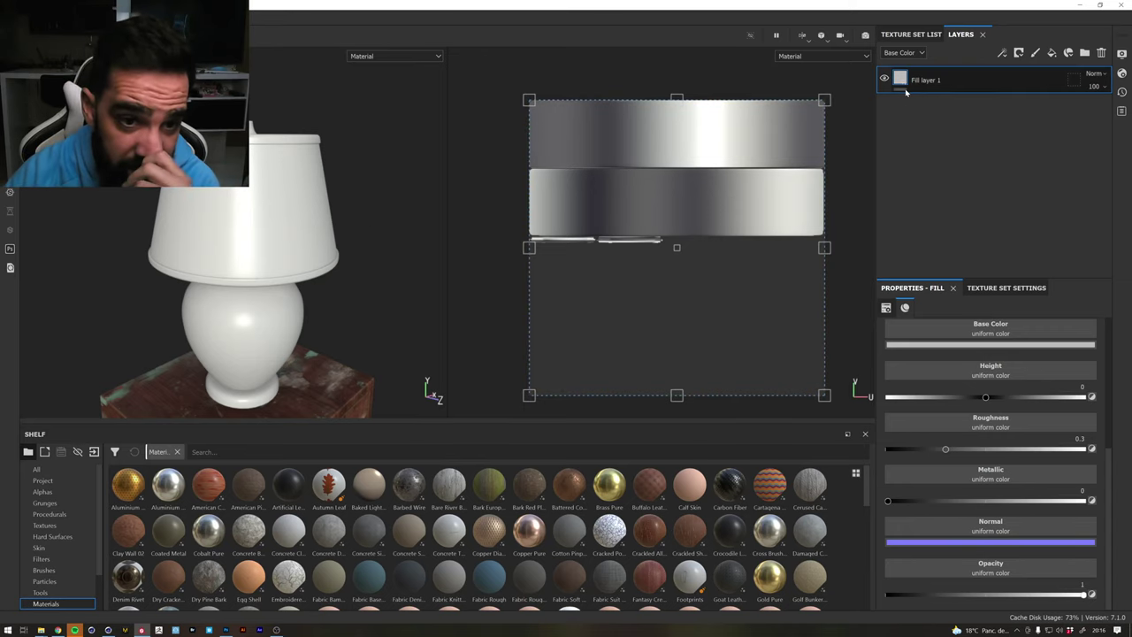
Rename Fill layer 1 to 'Backmesh'
double_click(933, 79)
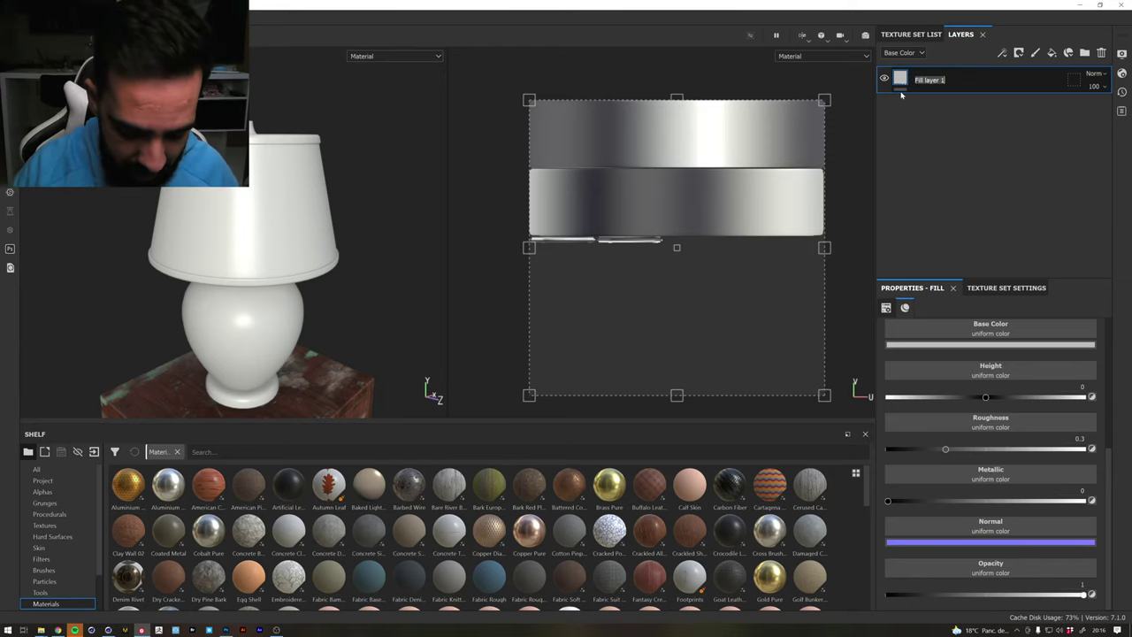
text(Back)
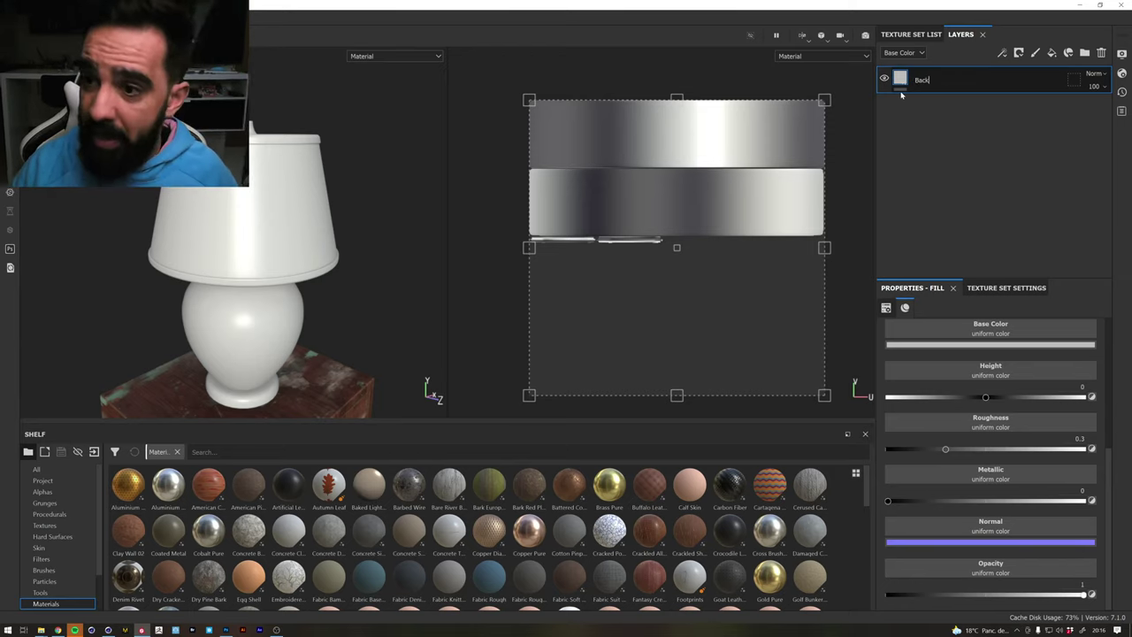
key(Return)
key(Return)
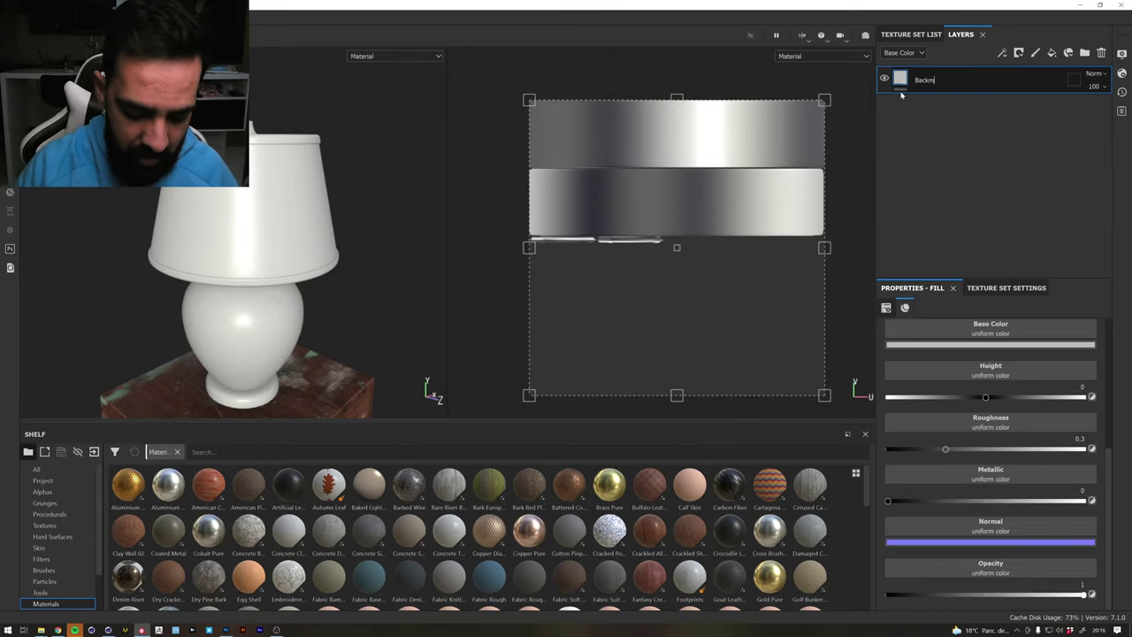
text(esh)
key(Return)
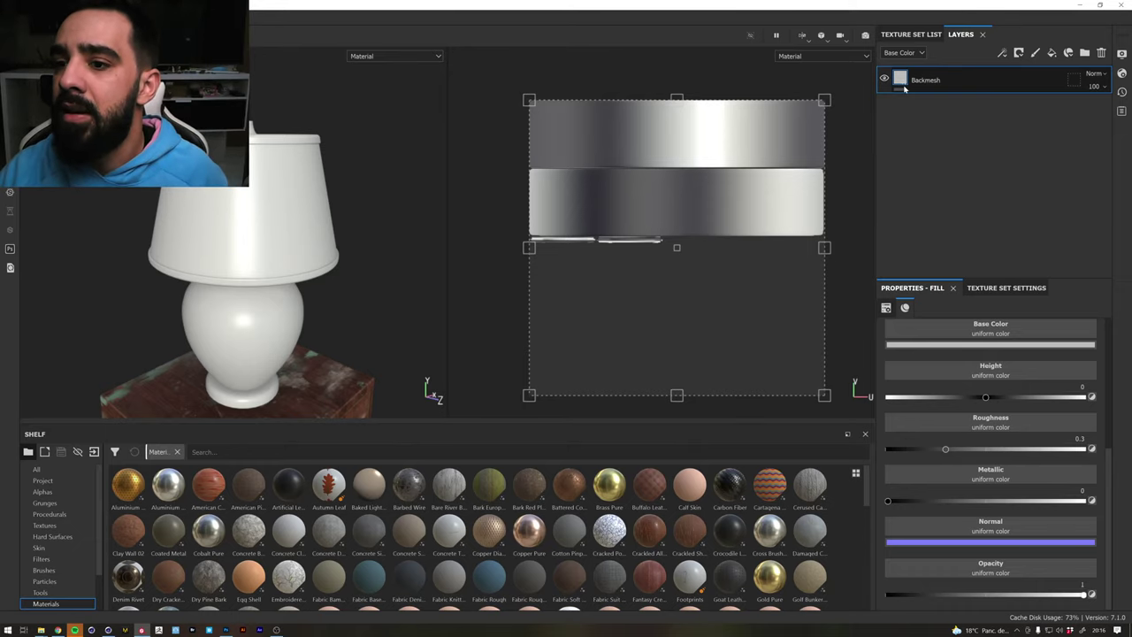
Disable the fill's color, height, roughness, metallic and normal channels and set opacity to 0
scroll(973, 424, up, 5)
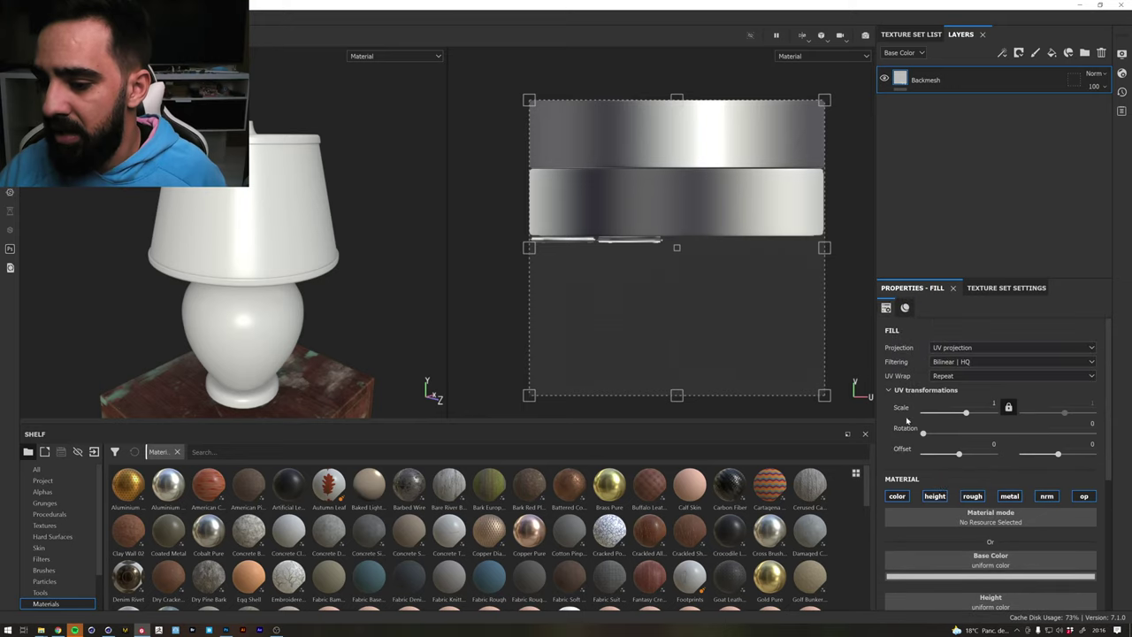
click(897, 495)
click(935, 495)
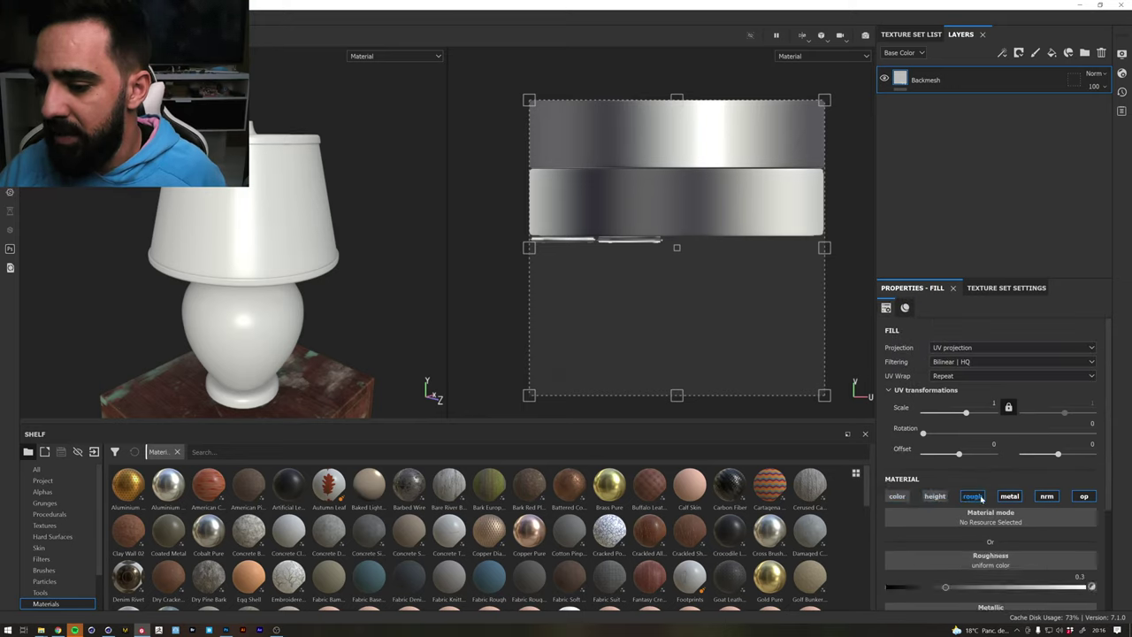
click(972, 496)
click(1009, 495)
click(1046, 495)
scroll(1048, 504, down, 3)
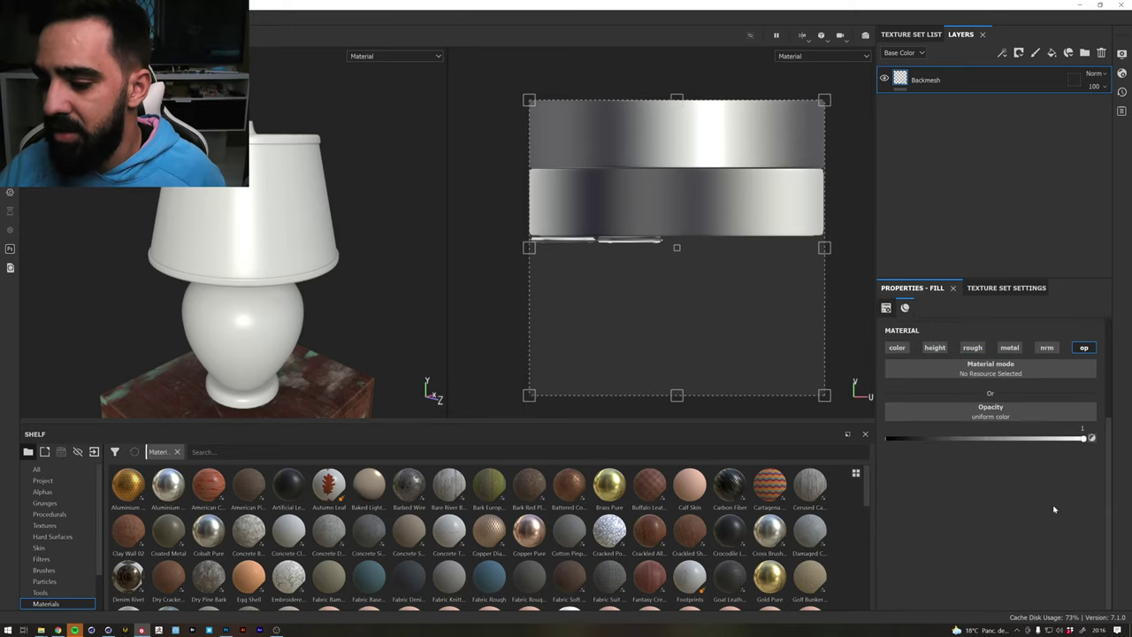
drag(991, 444, 884, 442)
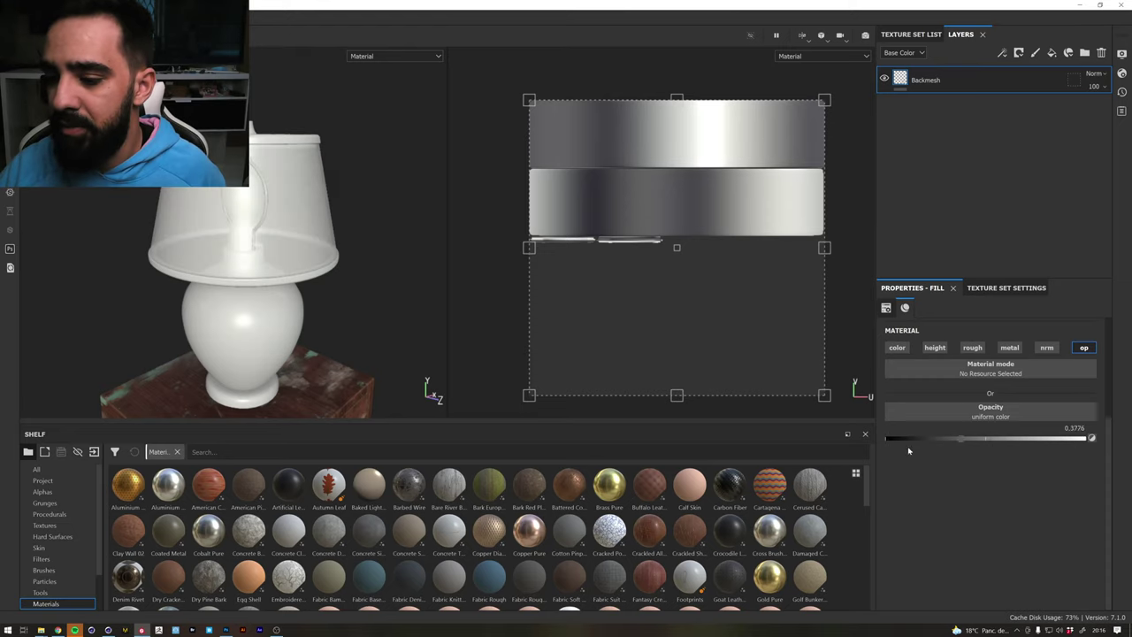
Add a black mask to Backmesh and polygon-fill a white band on the lampshade
right_click(911, 82)
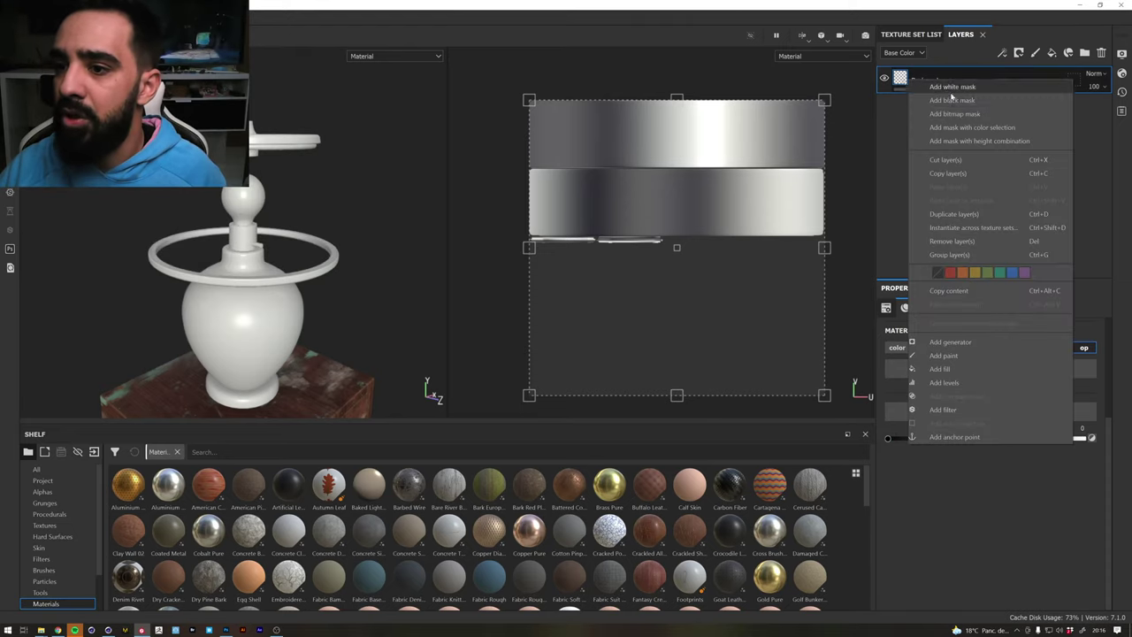
click(933, 91)
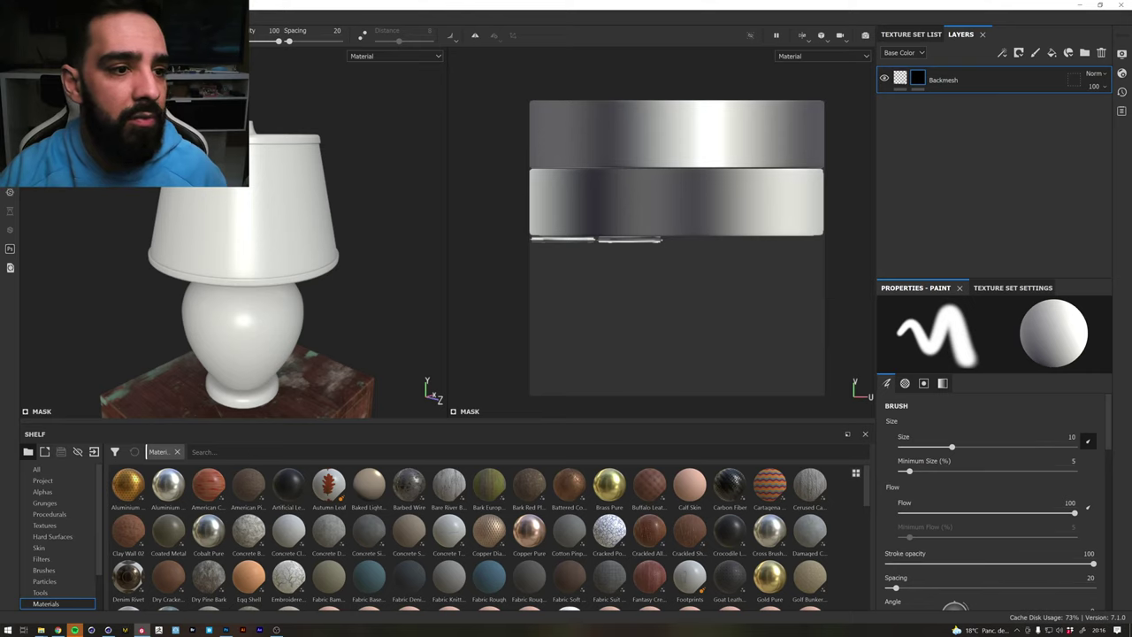
key(4)
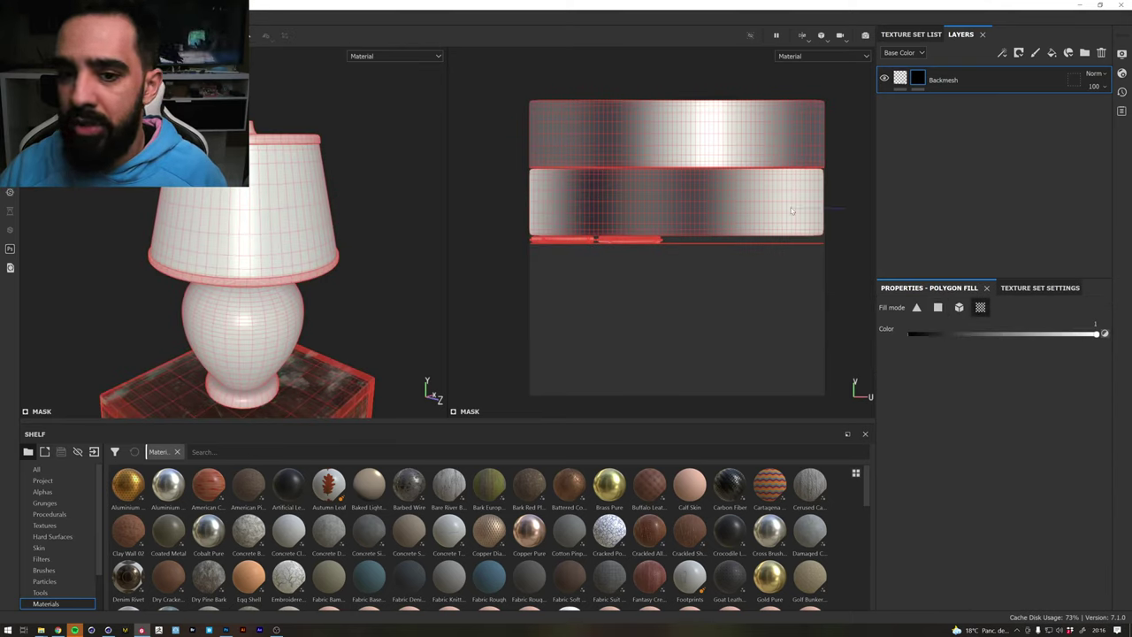
mouse_move(259, 168)
alt+mouse_down()
mouse_move(277, 183)
mouse_move(513, 137)
mouse_move(546, 145)
alt+mouse_up()
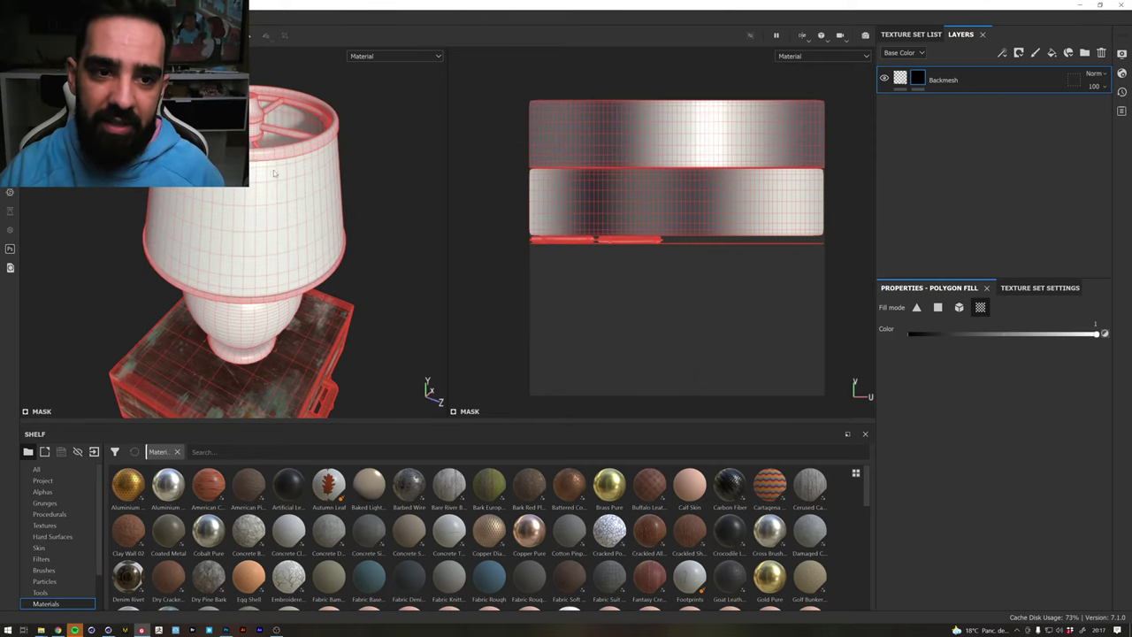
alt+drag(264, 166, 506, 158)
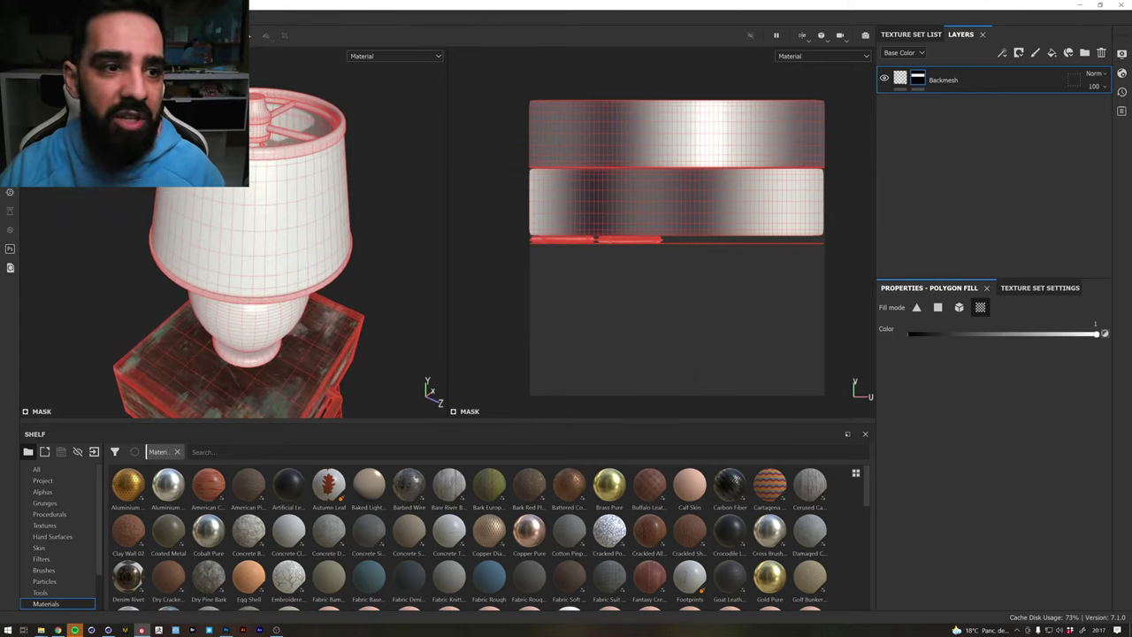
key(1)
click(900, 82)
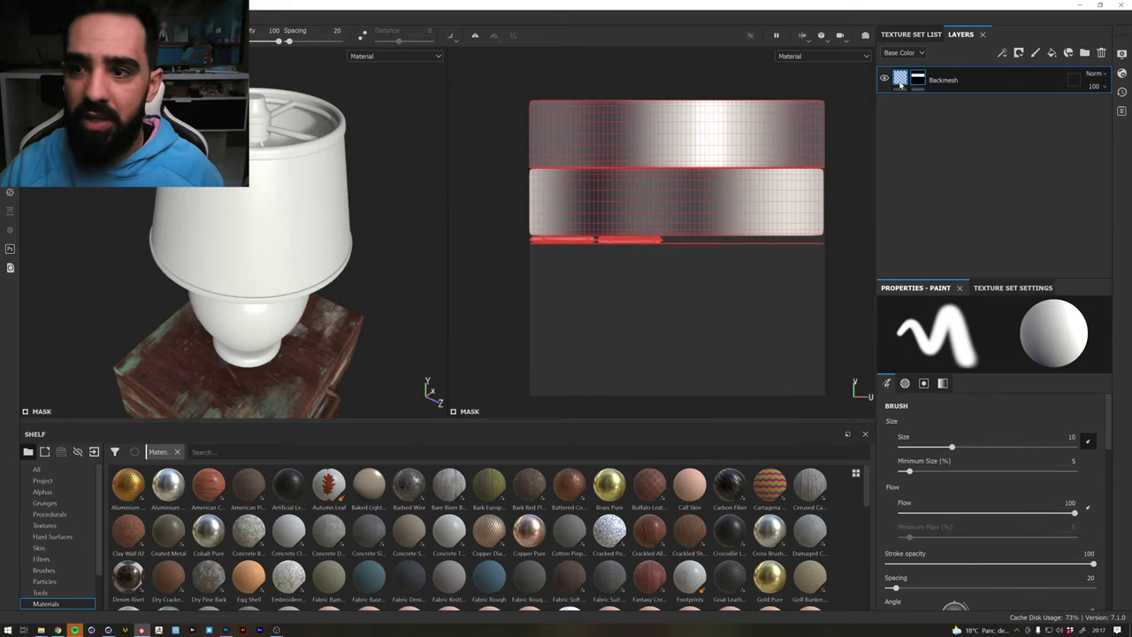
click(899, 80)
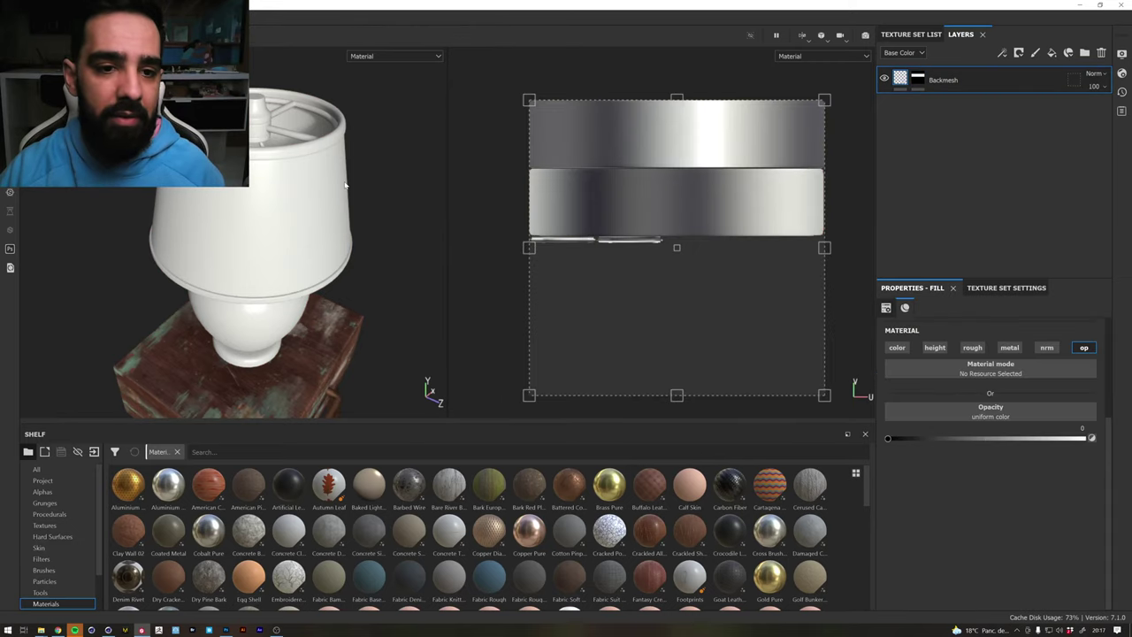
Preview 1-01 from the Lace_border_4_all+Vector folder, then drag it onto Painter's shelf
mouse_move(362, 174)
alt+mouse_down()
mouse_move(285, 184)
mouse_move(309, 201)
alt+mouse_up()
key(alt+Tab)
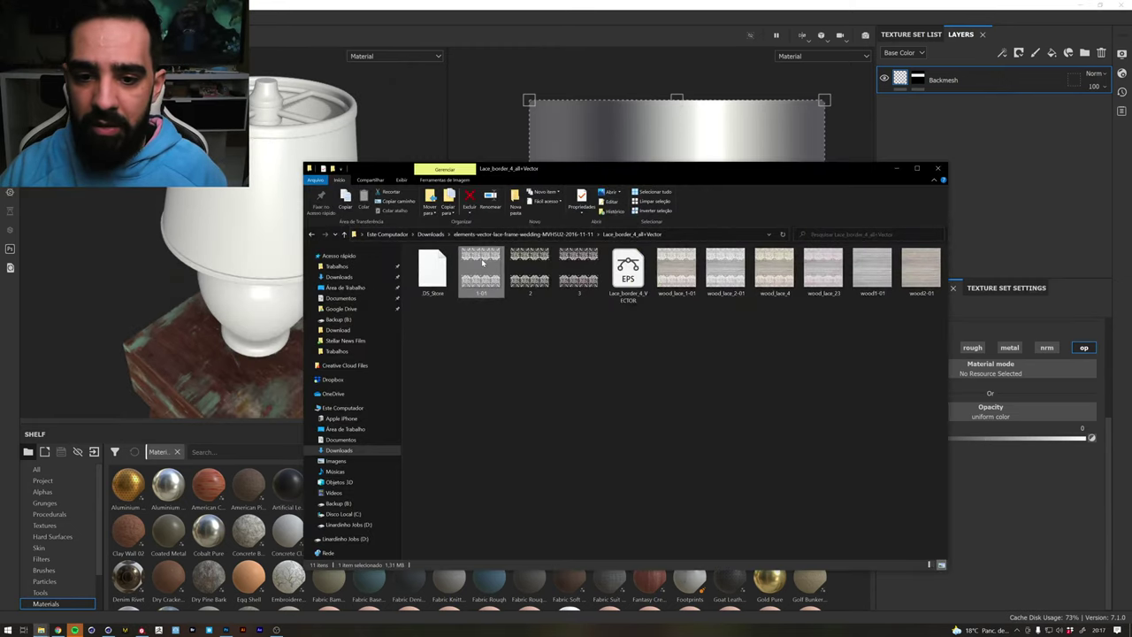
double_click(482, 260)
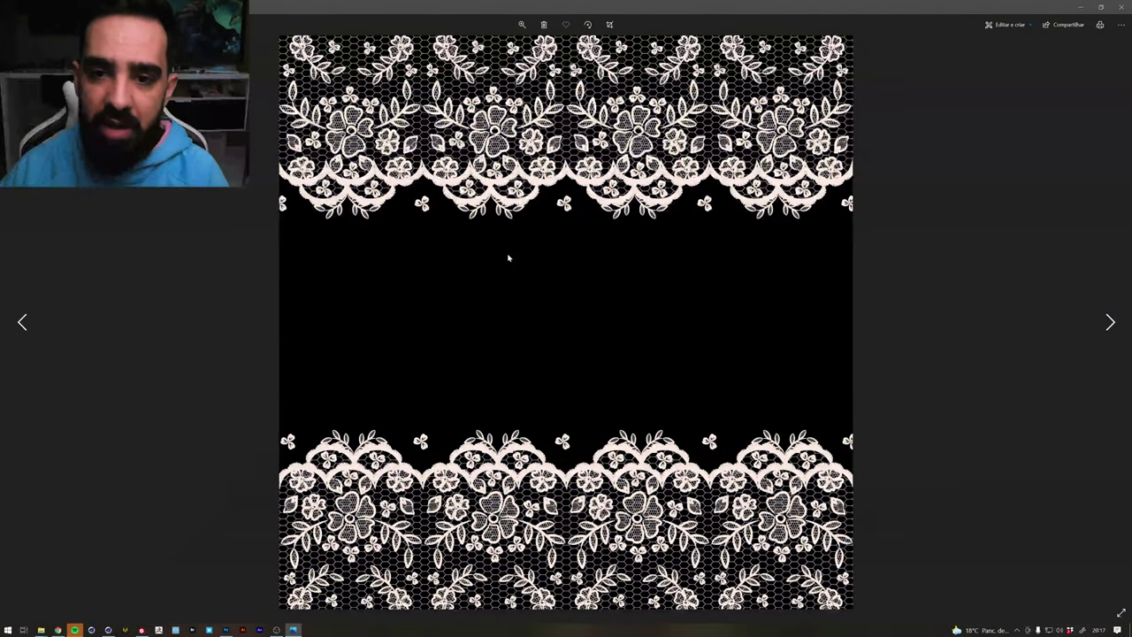
key(alt+F4)
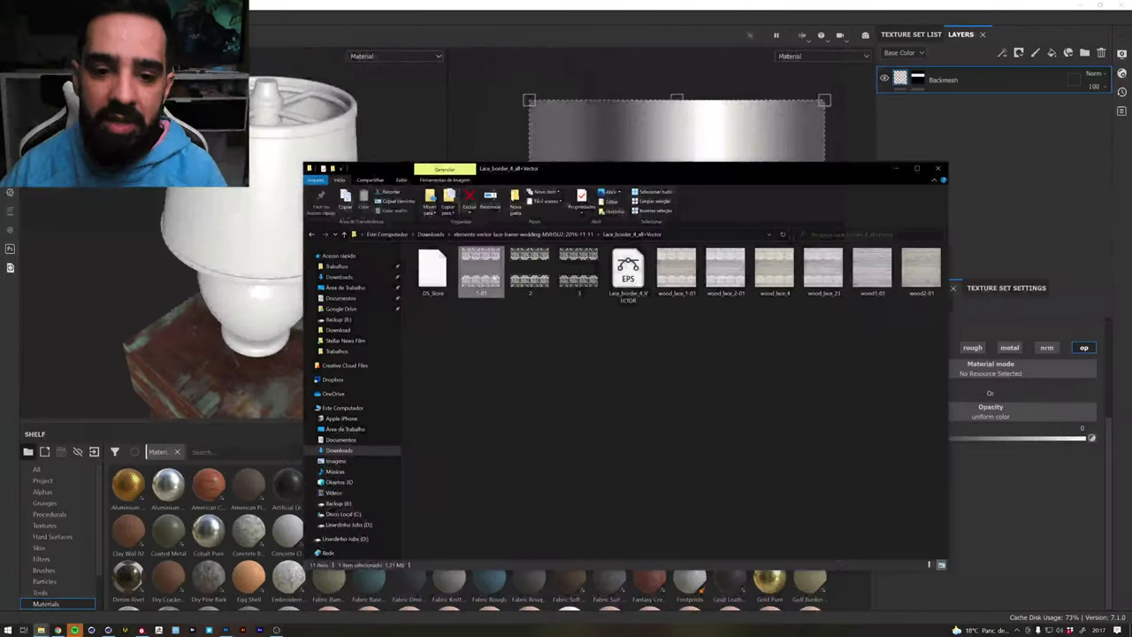
drag(482, 269, 253, 530)
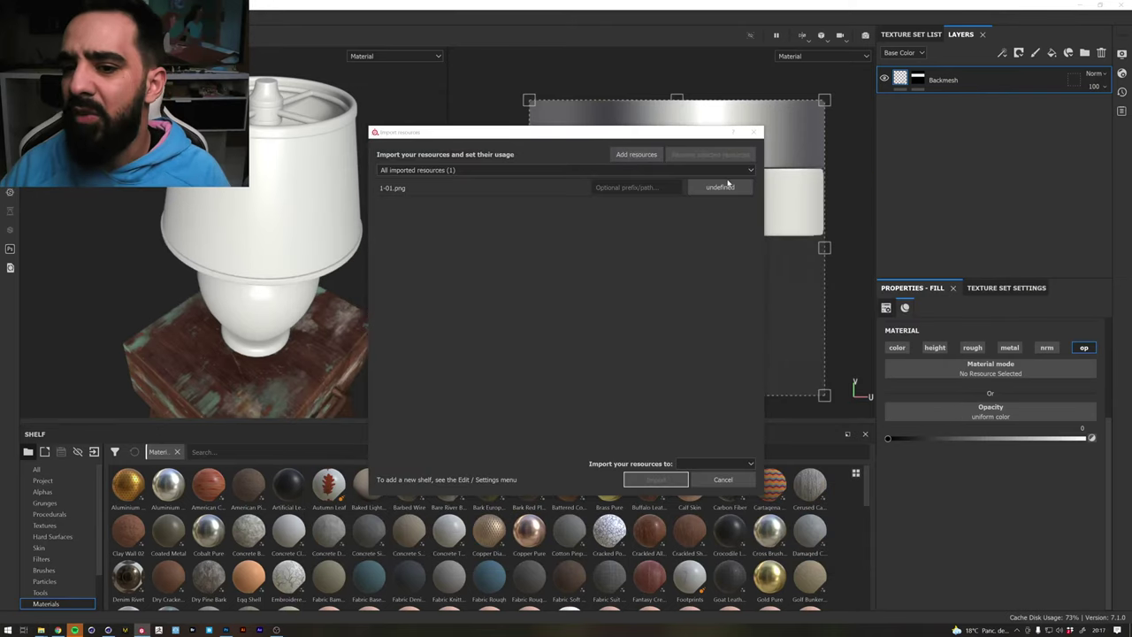
Import 1-01.png with texture usage into the Lookdev_live2 project
click(720, 187)
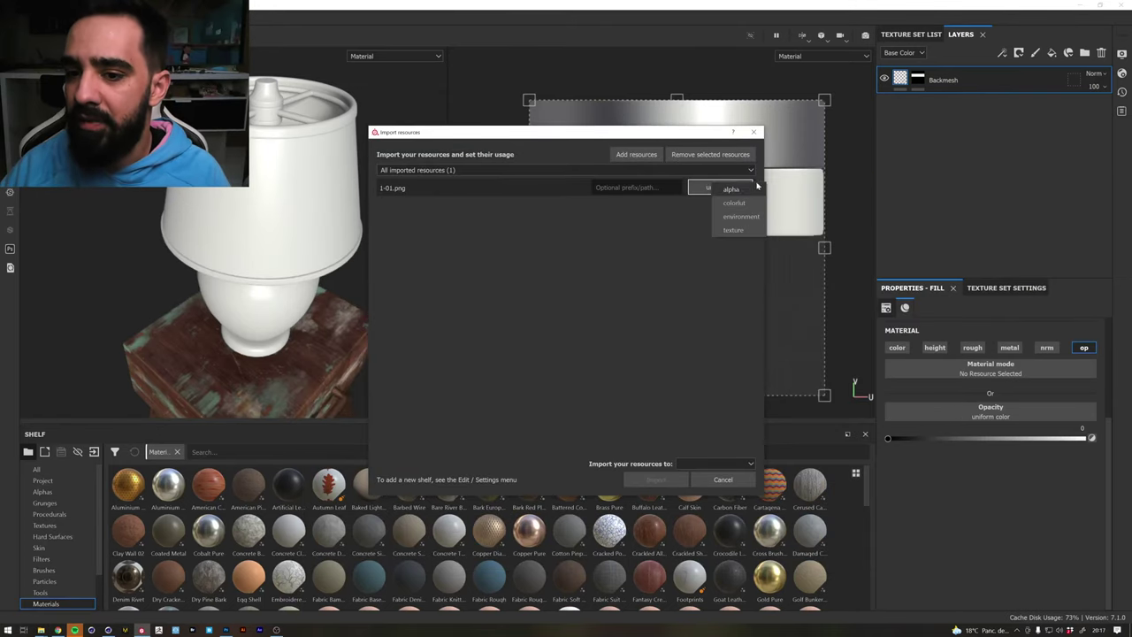
click(738, 190)
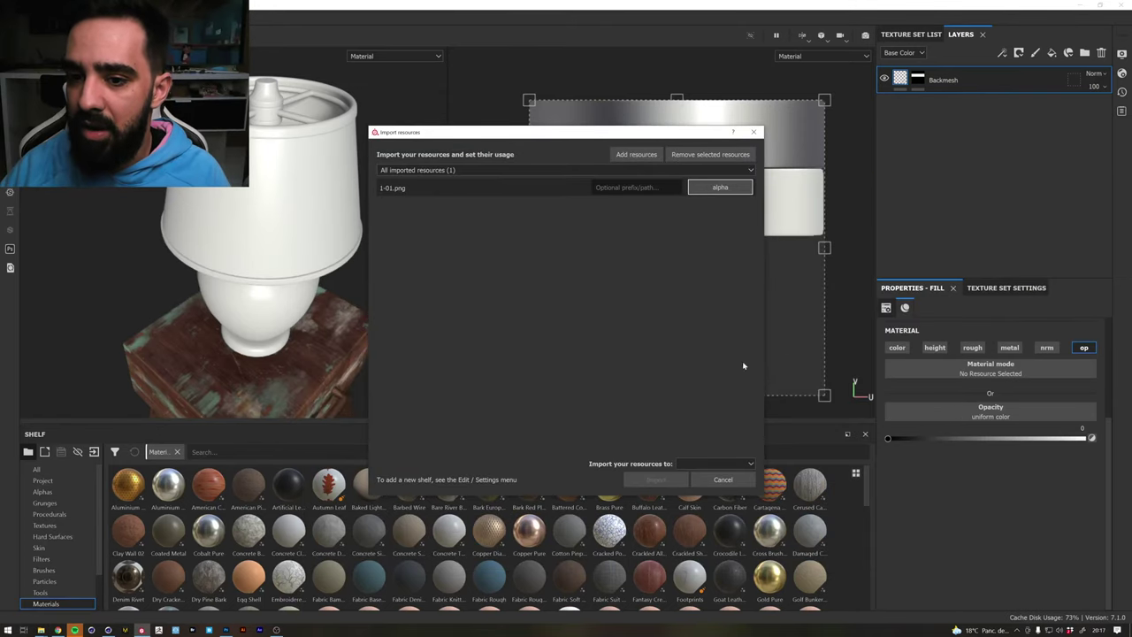
click(707, 461)
click(717, 240)
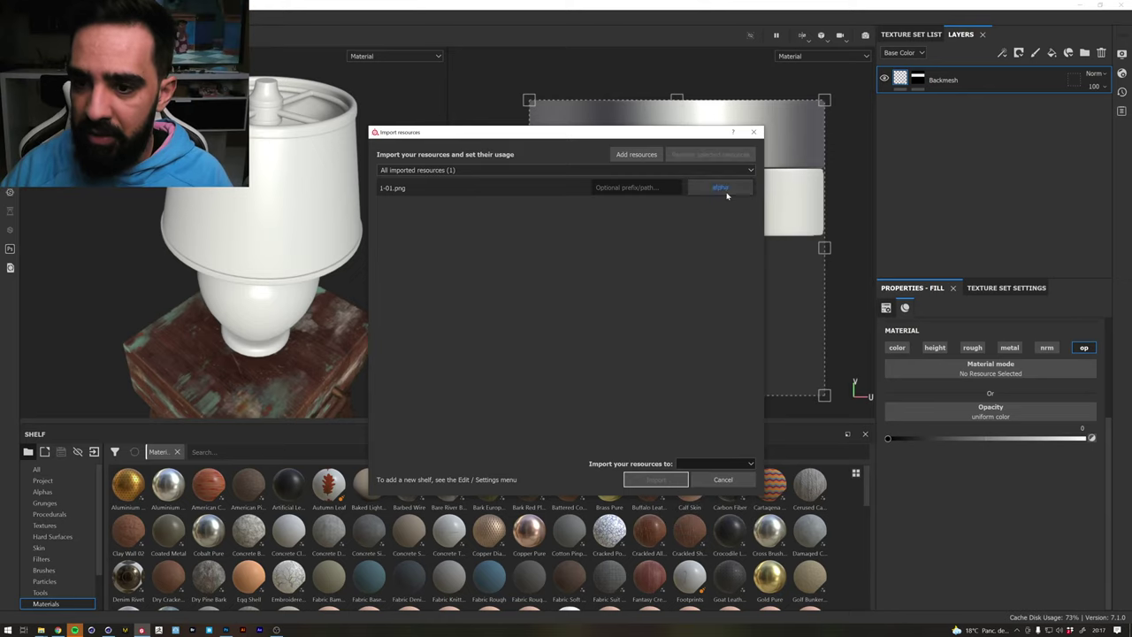
click(720, 187)
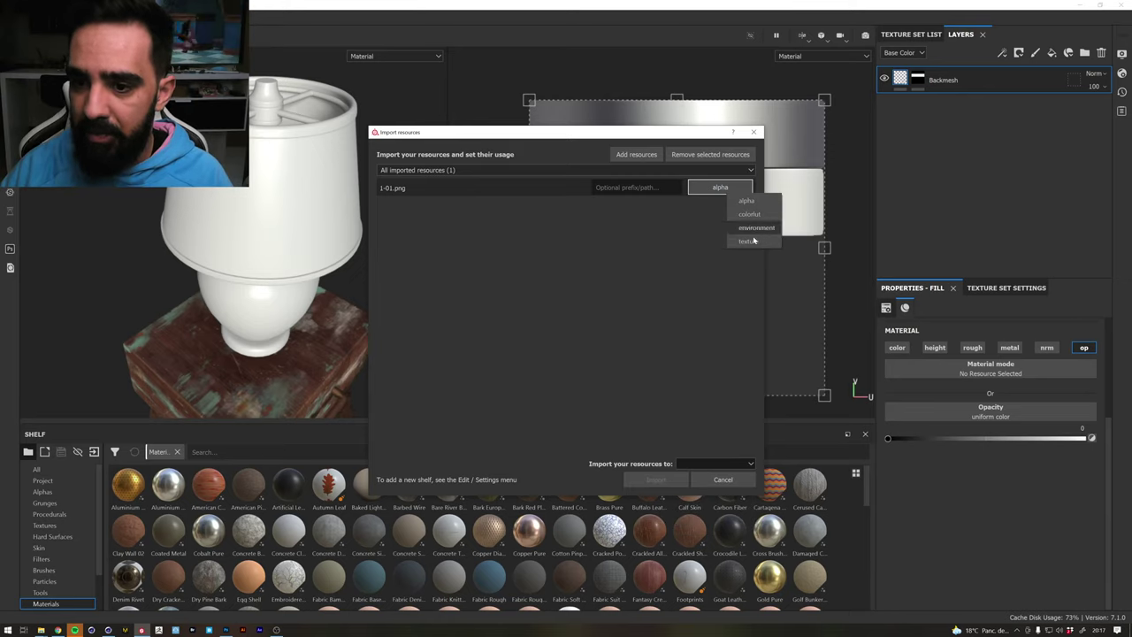
click(748, 265)
click(708, 464)
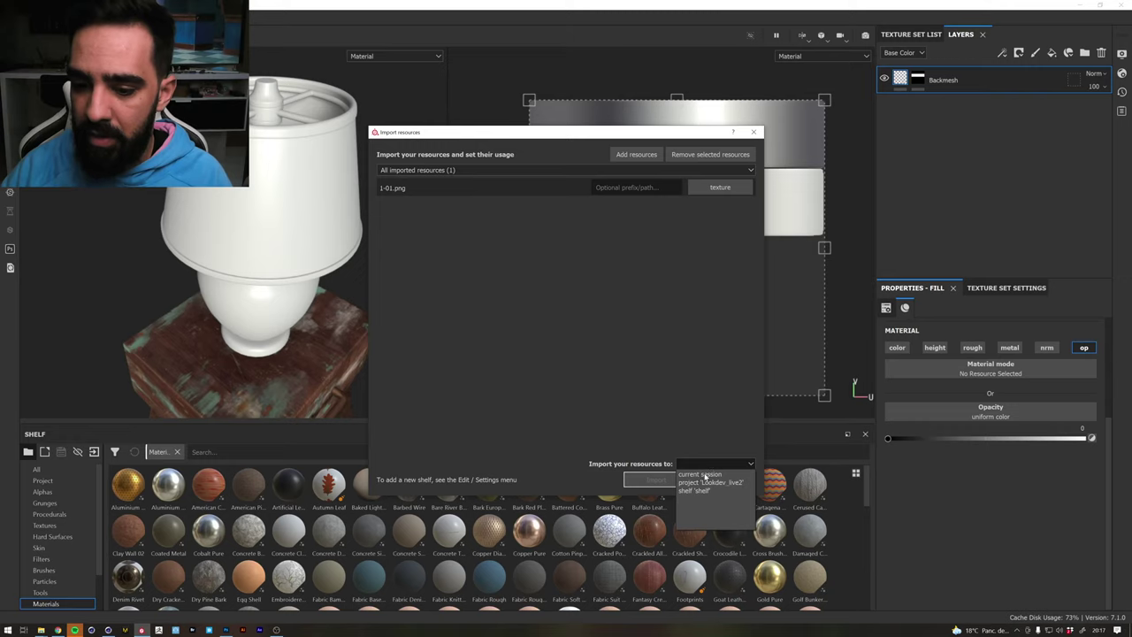
click(705, 484)
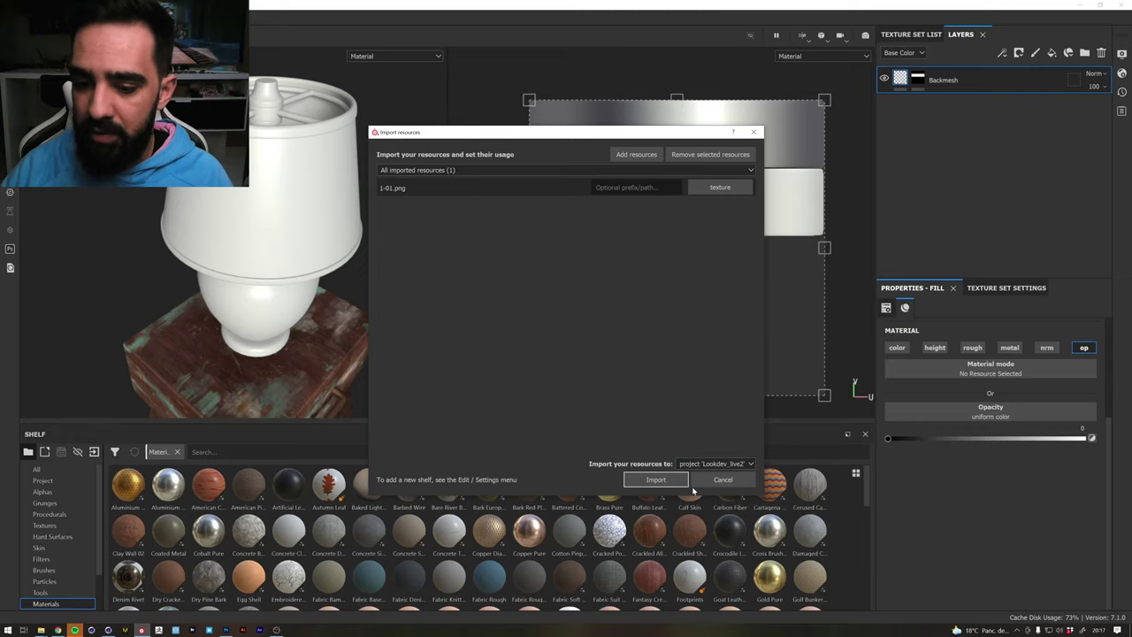
click(655, 480)
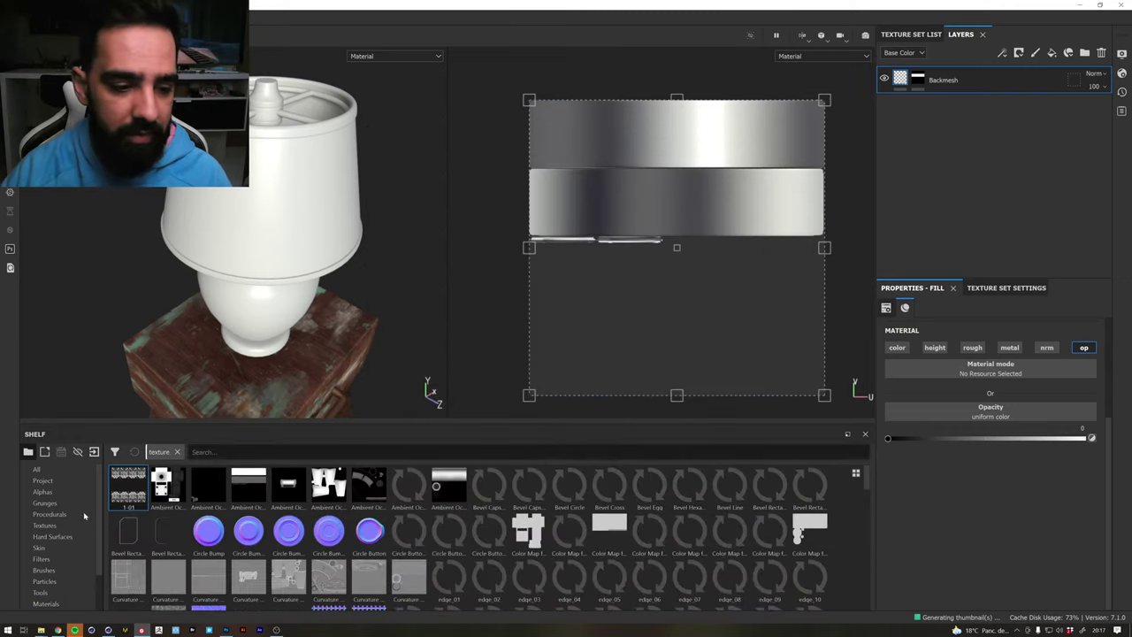
Add a new fill layer and give it a black mask
click(1053, 55)
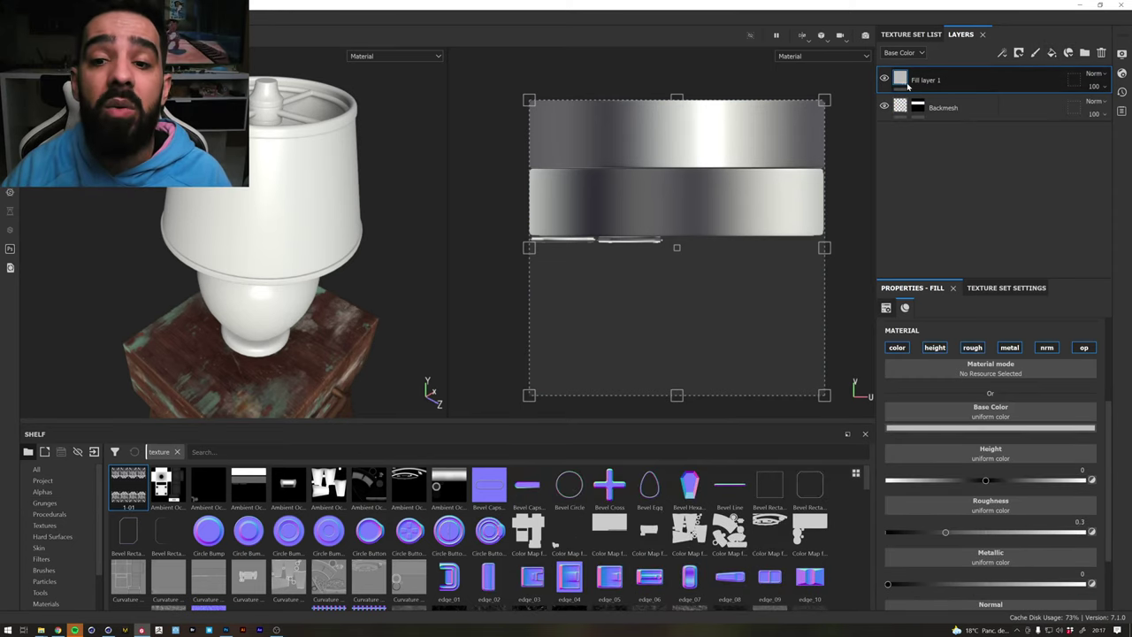
mouse_move(900, 79)
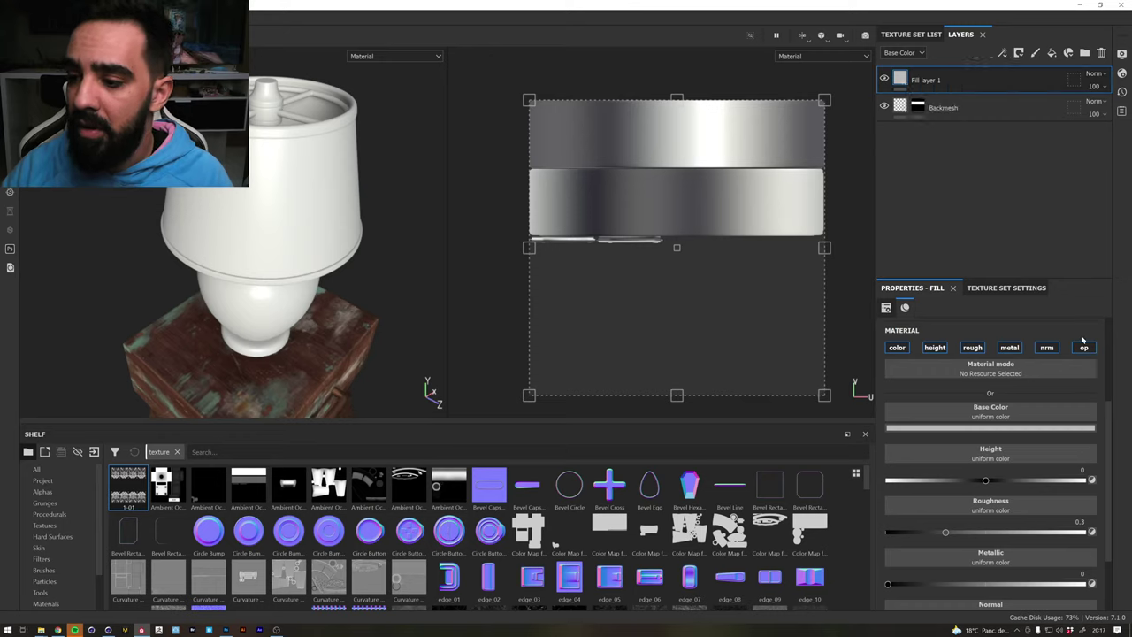
right_click(905, 78)
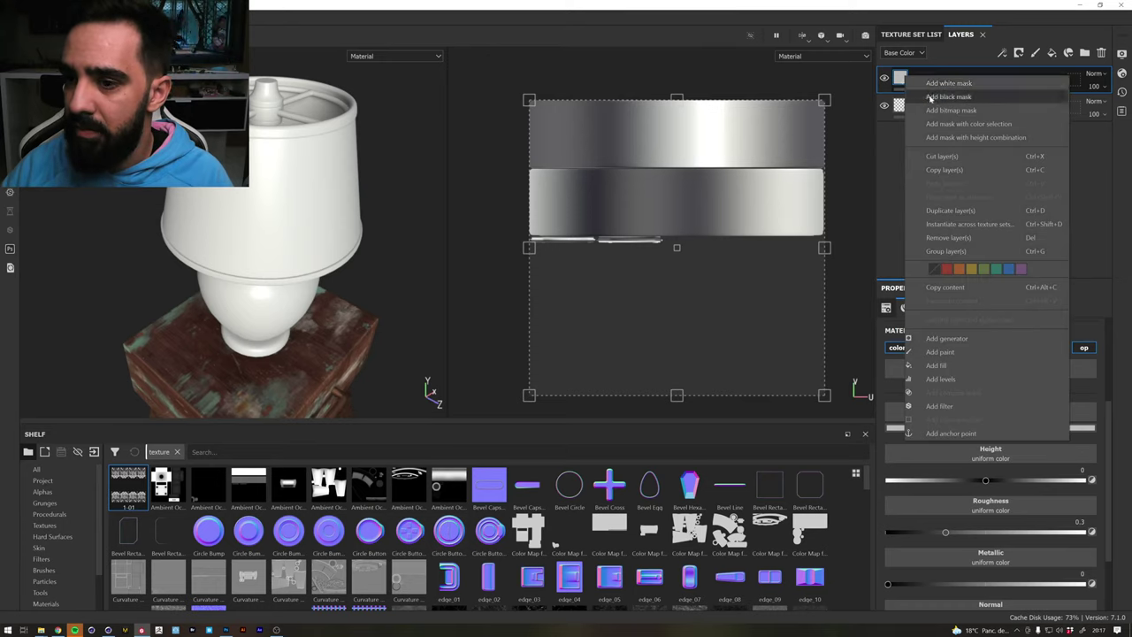
click(930, 98)
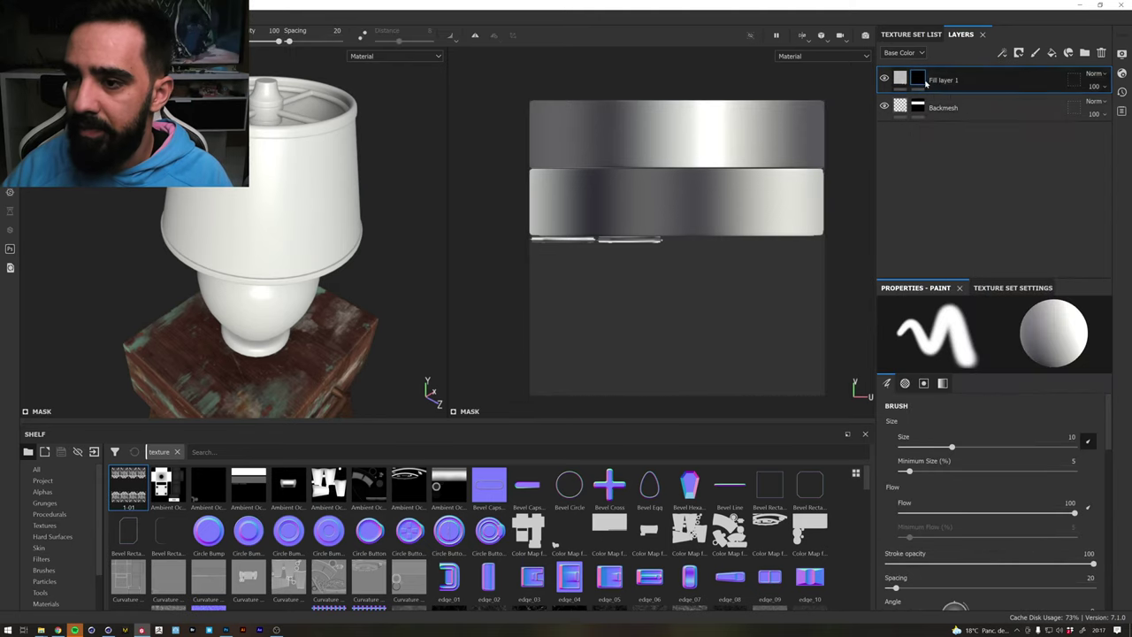
Add a fill effect to the mask using the 1-01 lace texture as its grayscale
right_click(925, 80)
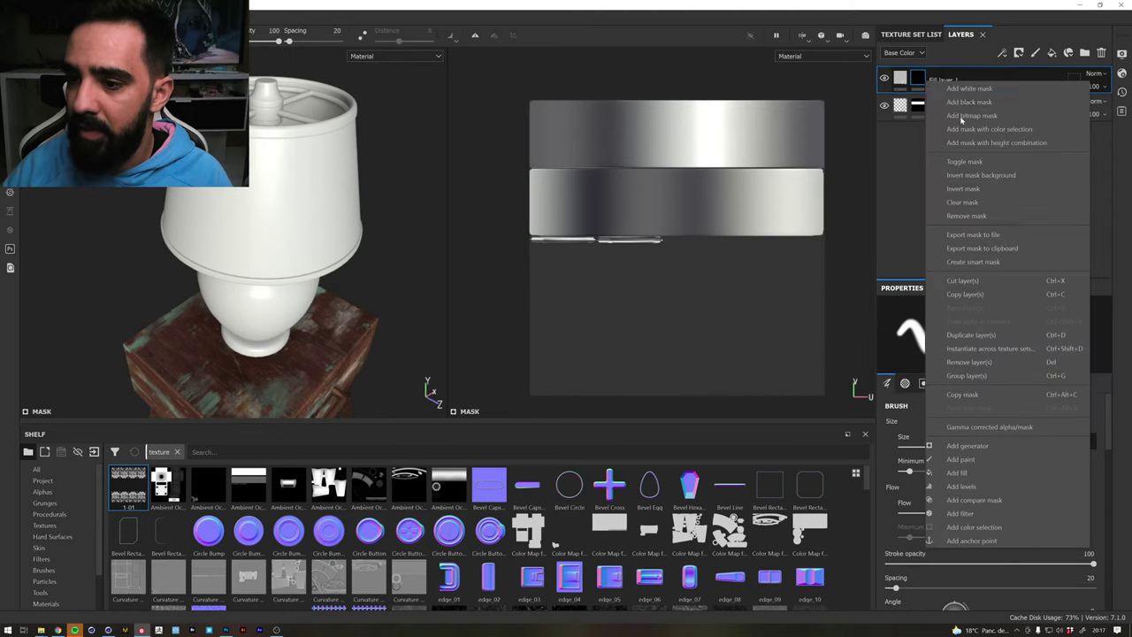
click(989, 473)
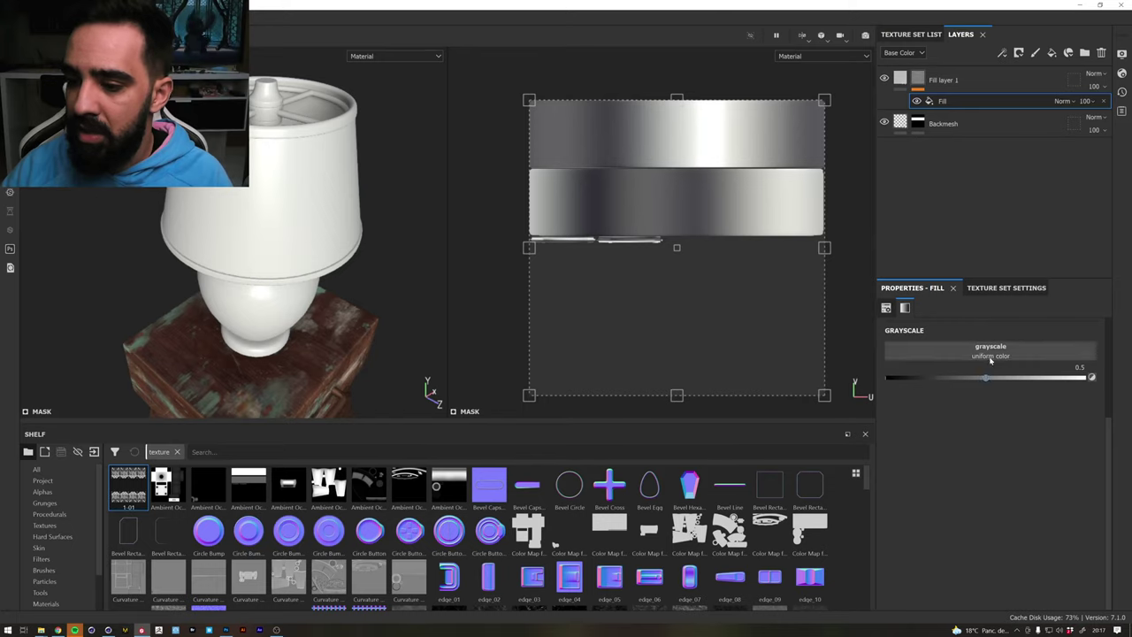
drag(128, 486, 946, 358)
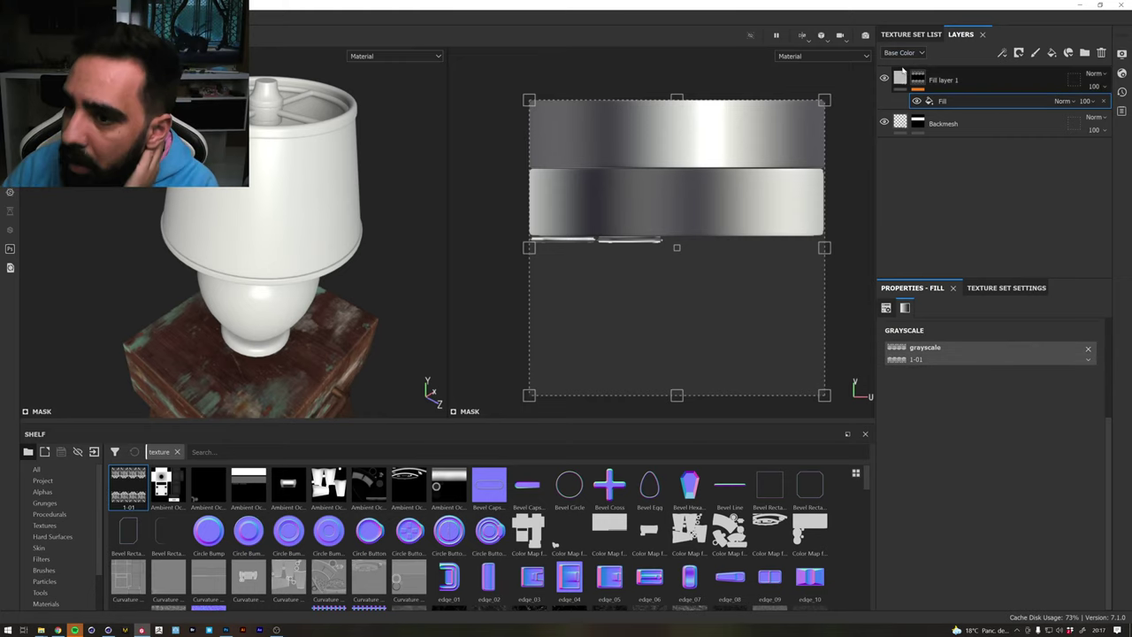
click(900, 77)
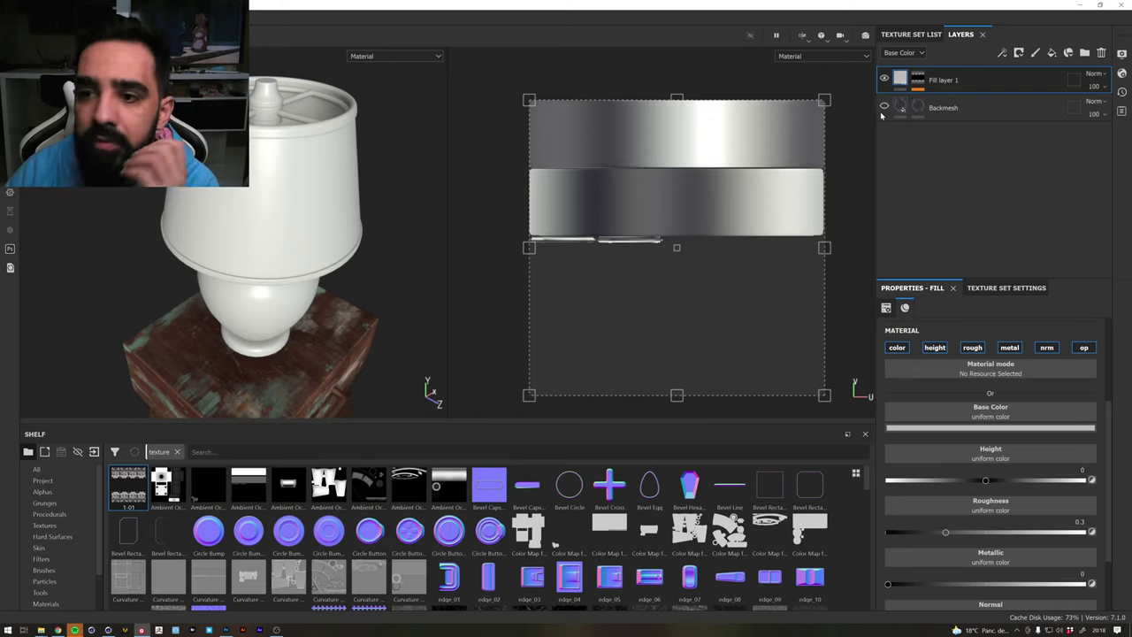
Remove the Backmesh layer's mask
click(918, 106)
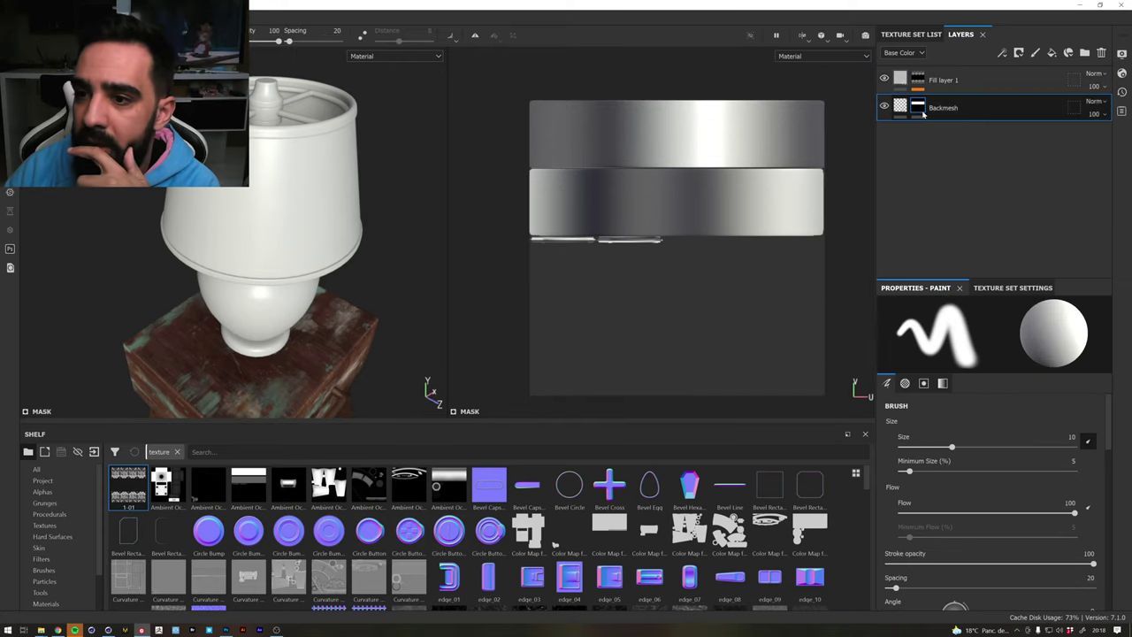
right_click(921, 110)
click(1010, 244)
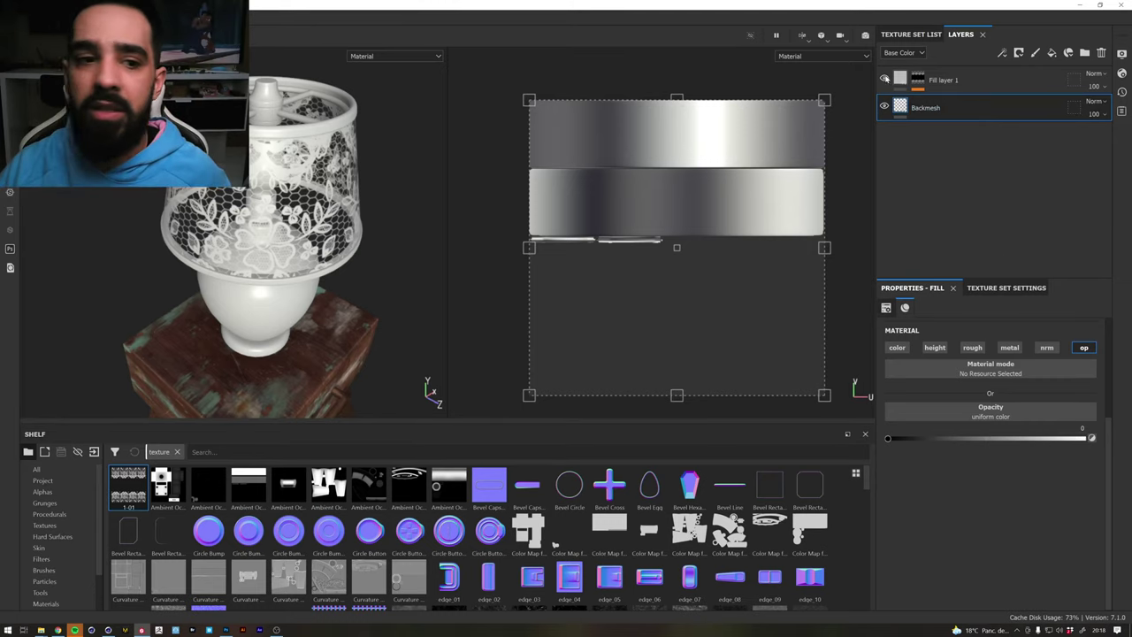
Compare layer visibility while orbiting the 3D-only view of the lace lampshade, then restore split view
click(884, 78)
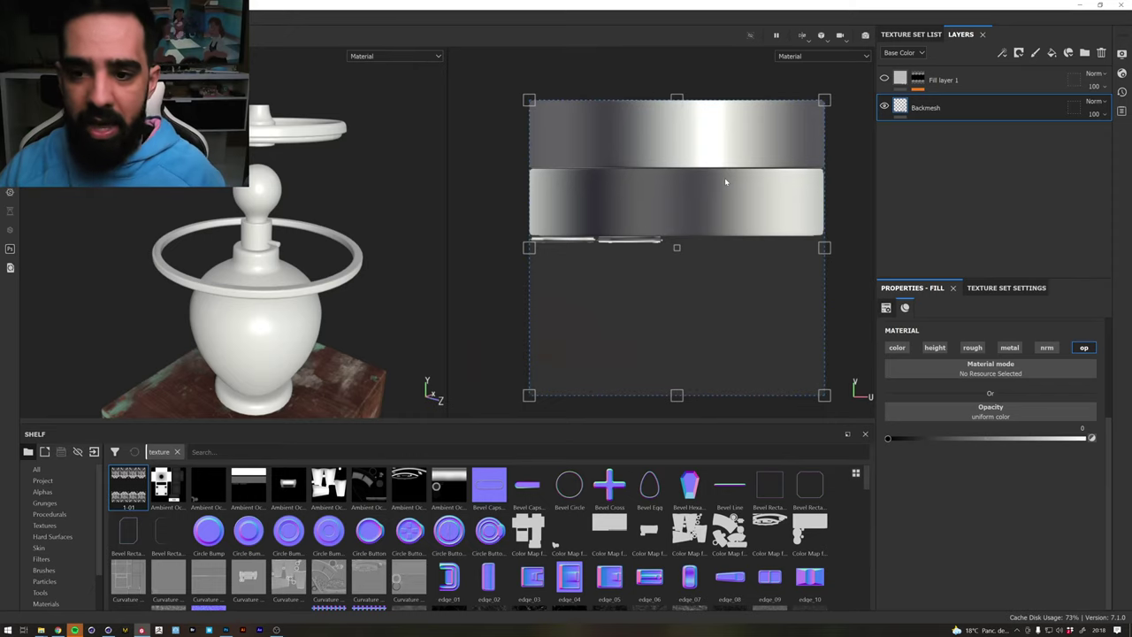
key(F2)
alt+drag(560, 220, 589, 206)
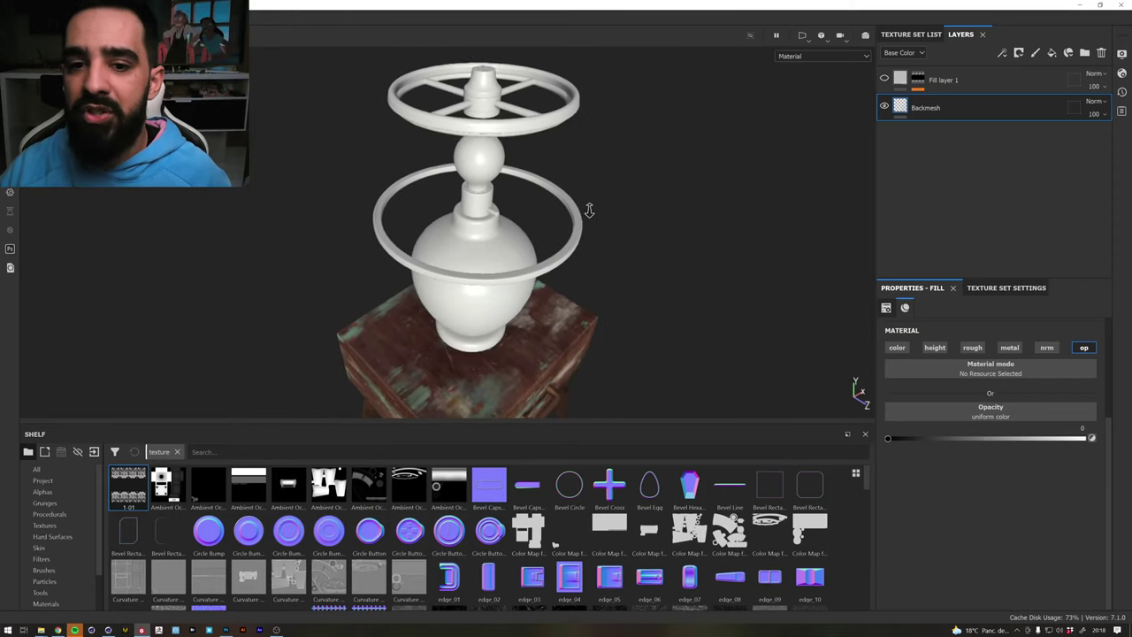
click(884, 106)
click(884, 107)
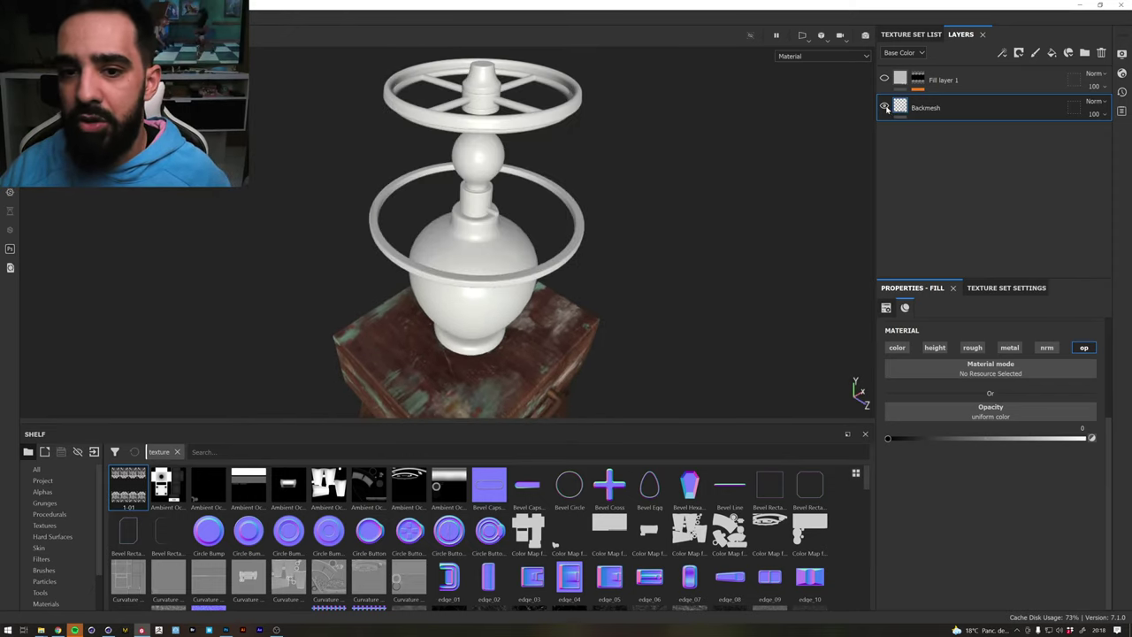
click(884, 78)
alt+drag(655, 230, 670, 130)
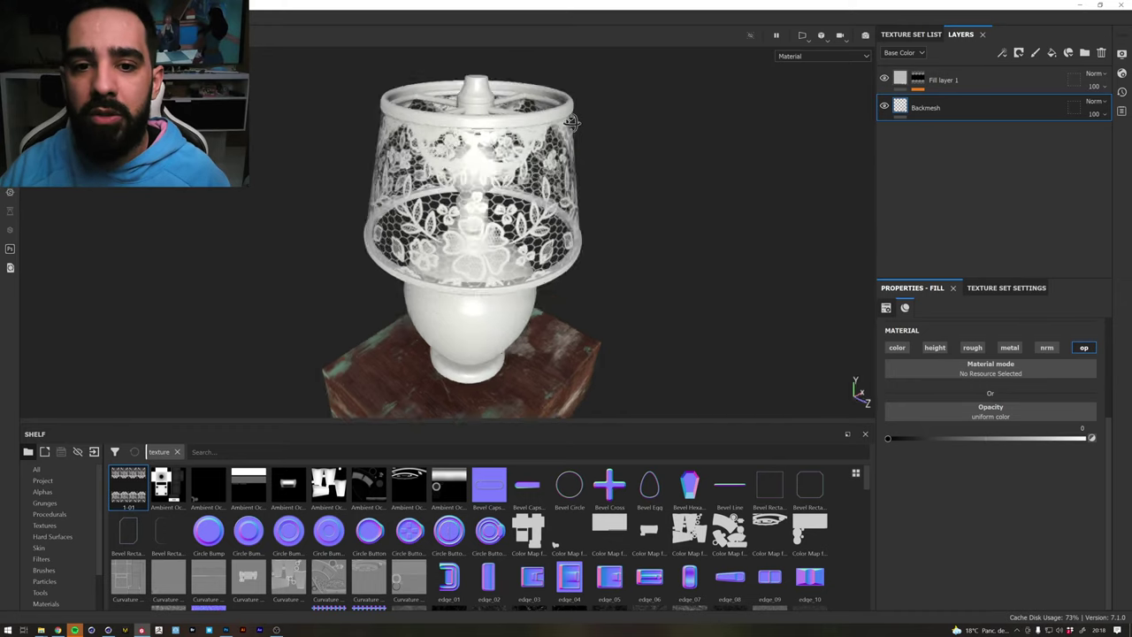
click(920, 79)
mouse_move(607, 168)
alt+mouse_down()
mouse_move(409, 166)
mouse_move(688, 171)
mouse_move(414, 164)
mouse_move(610, 169)
alt+mouse_up()
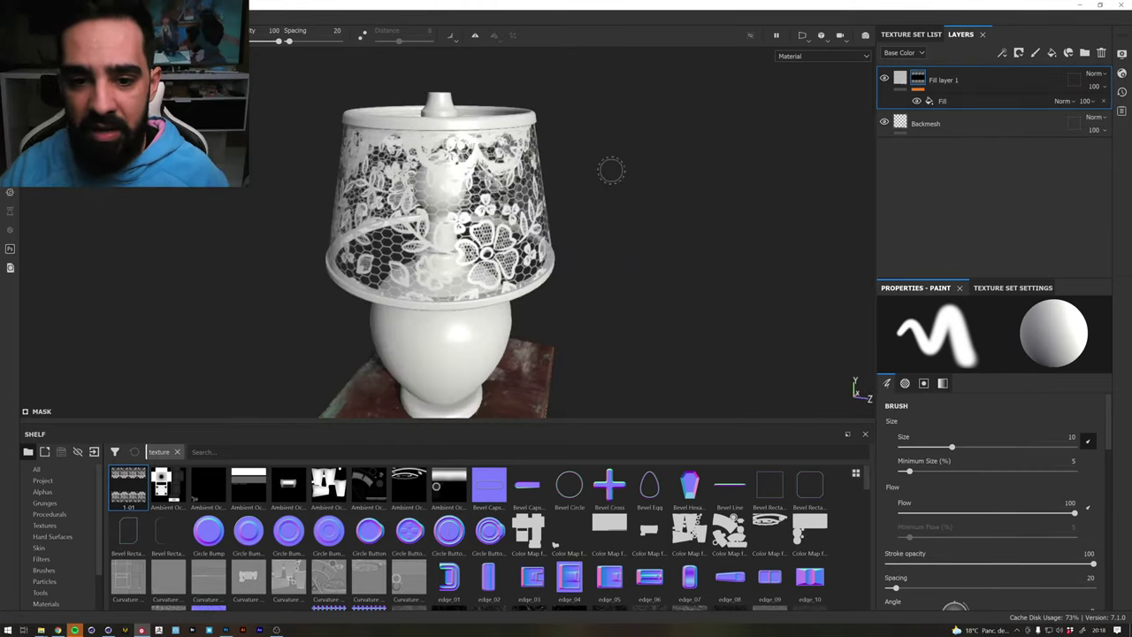
key(F1)
Scale the lace fill effect to about 2.42 and offset it with the UV gizmo
click(942, 101)
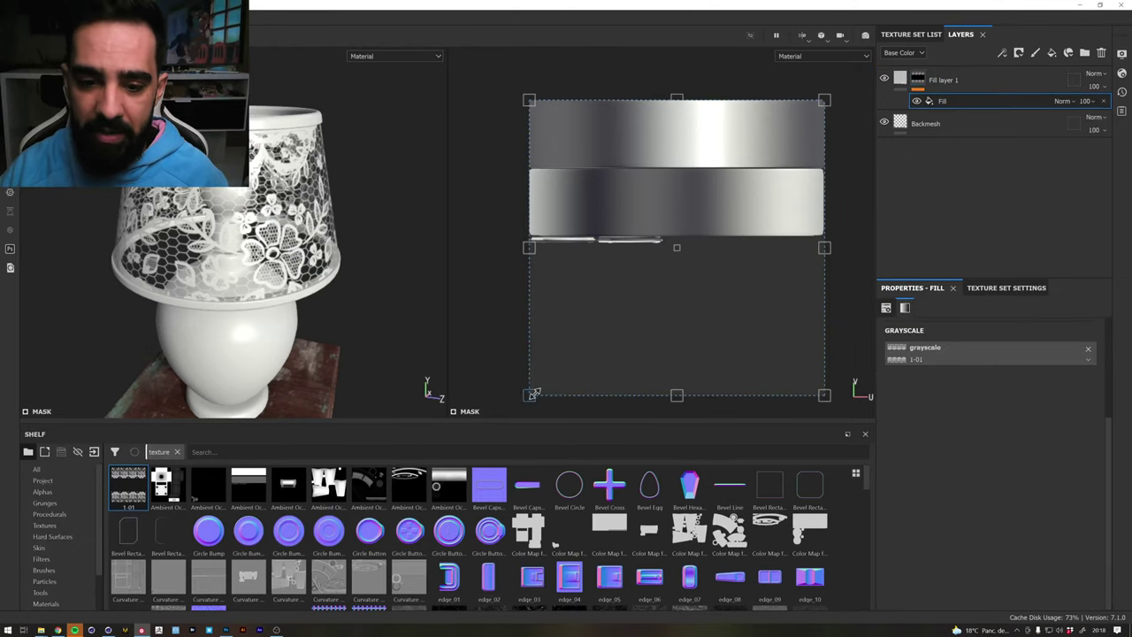
mouse_move(533, 394)
mouse_down()
mouse_move(616, 313)
mouse_move(776, 200)
mouse_up()
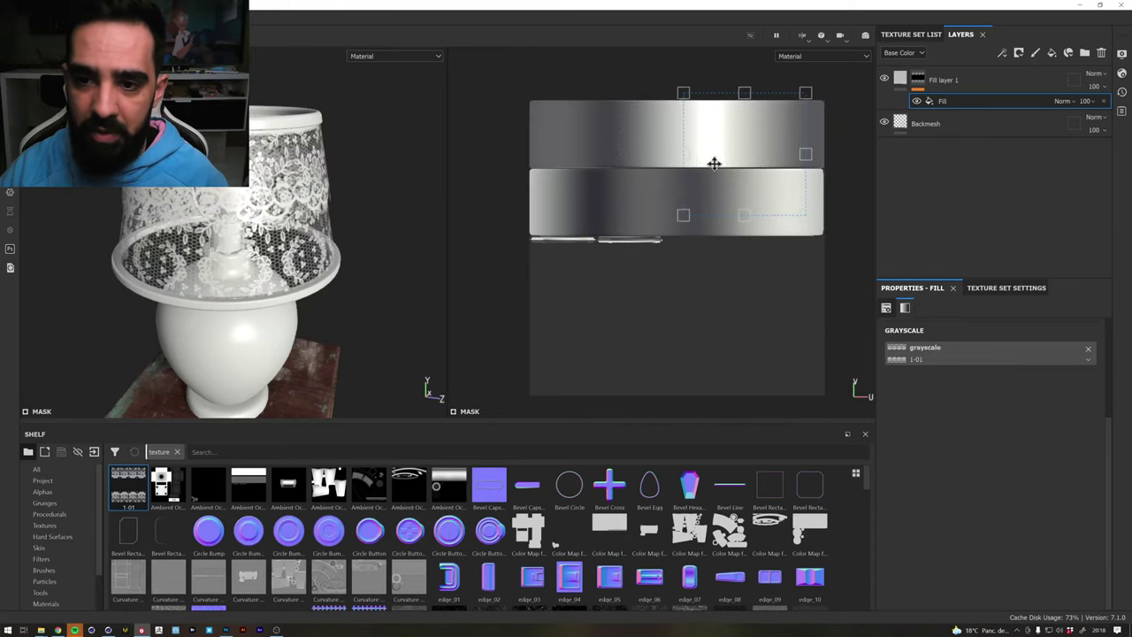
drag(713, 164, 621, 130)
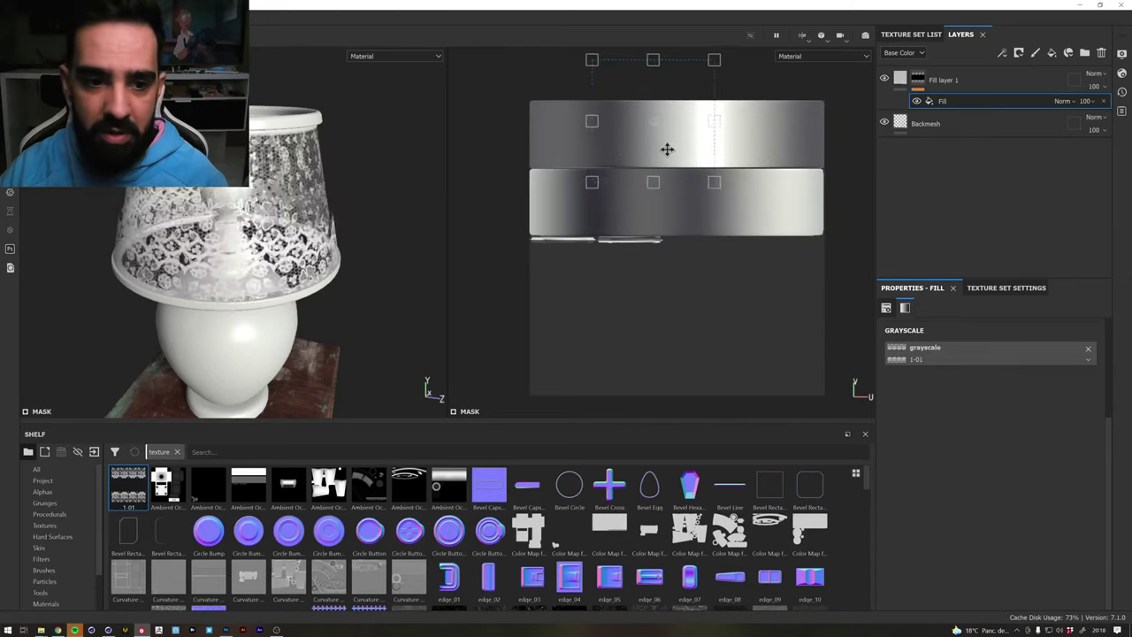
click(885, 308)
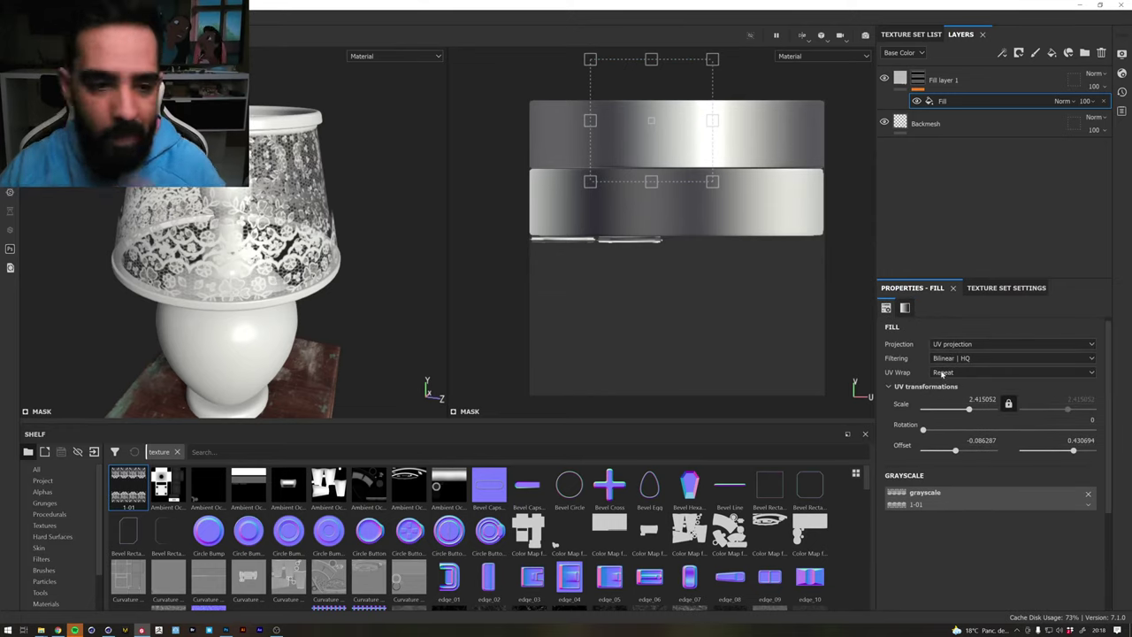
click(918, 76)
click(919, 78)
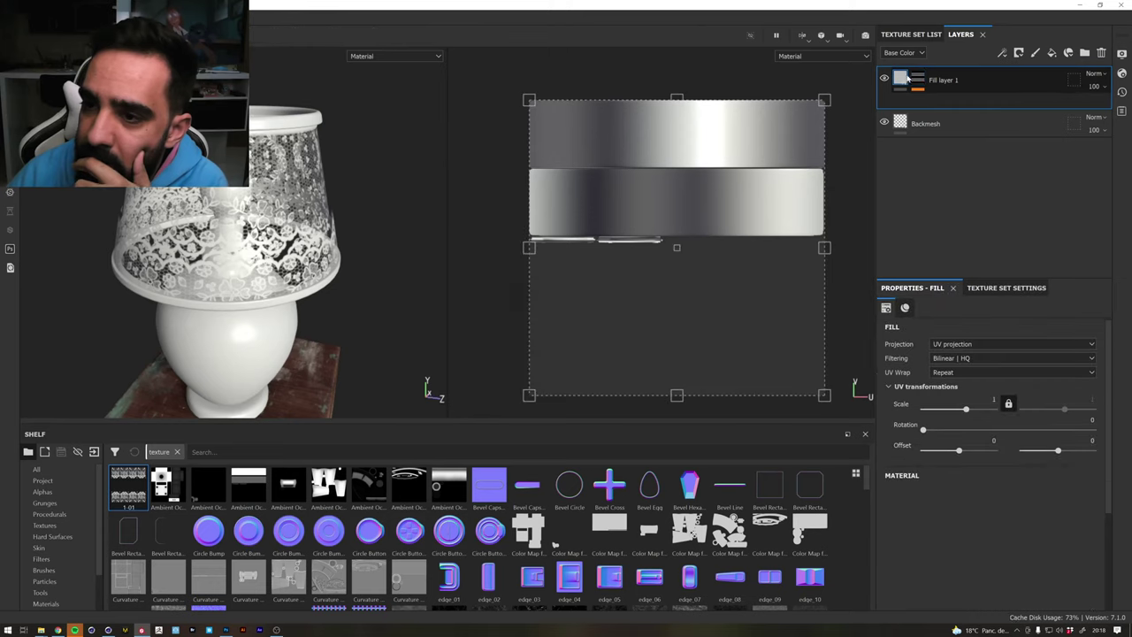
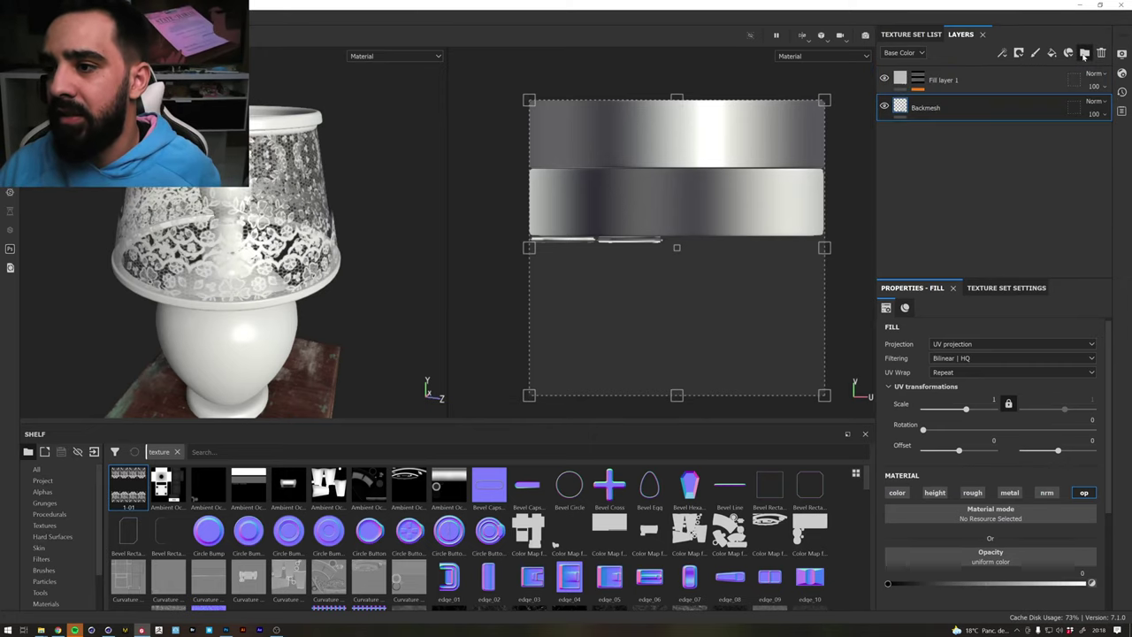
Add a new folder to the layer stack and give Folder 1 a black mask
click(1084, 53)
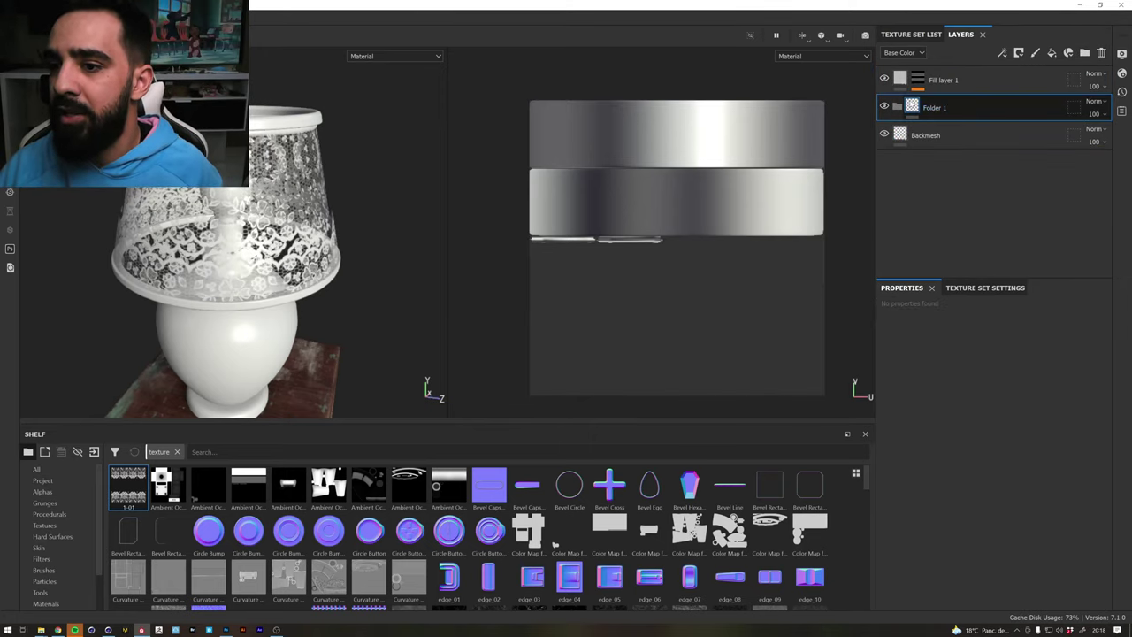
right_click(909, 101)
click(952, 112)
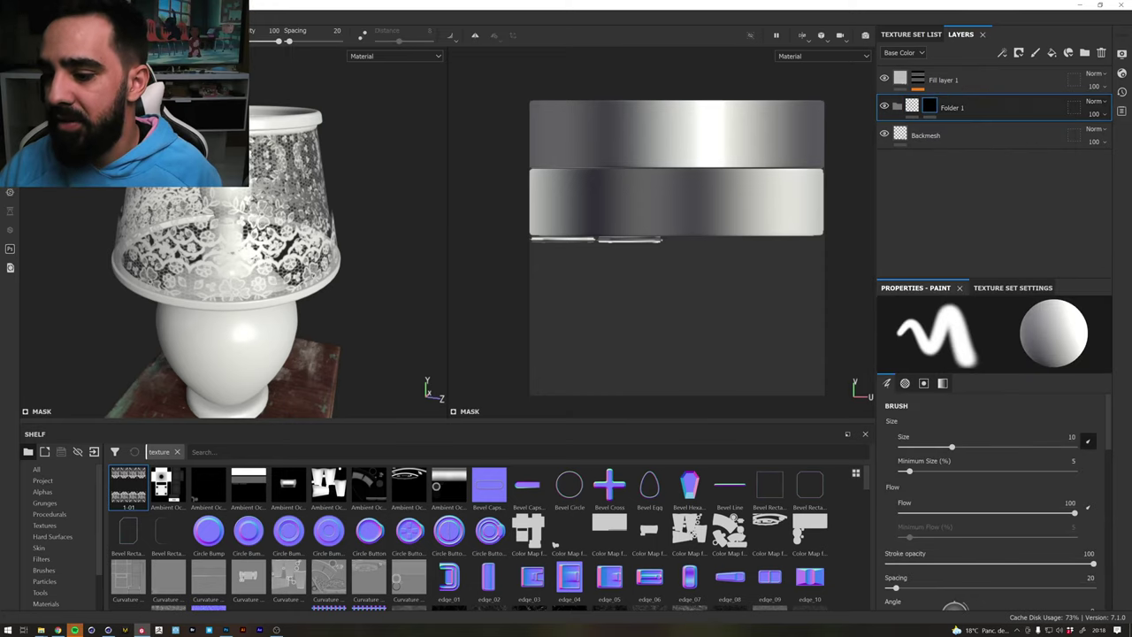
Check Texture Set Settings, switch to polygon fill, and select Folder 1's mask
click(996, 288)
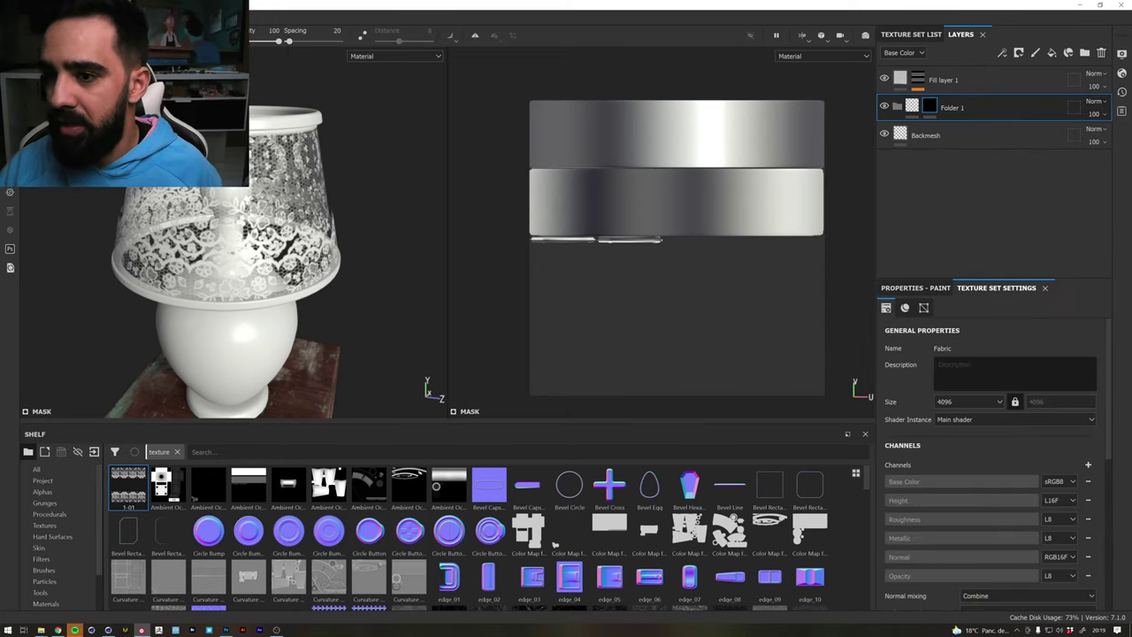
key(4)
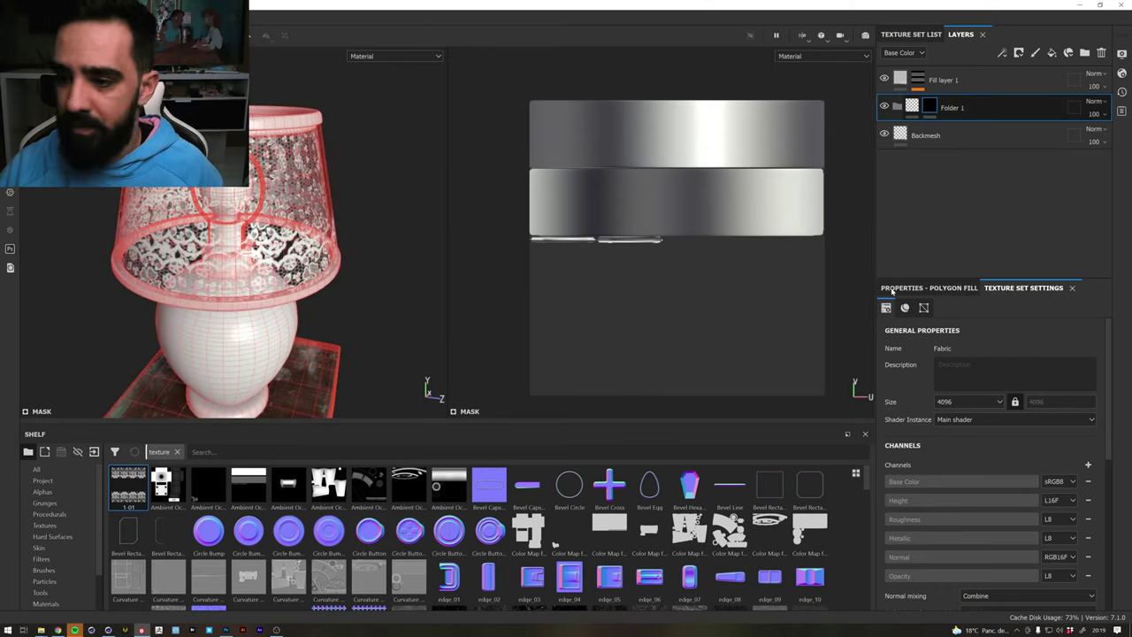
click(930, 107)
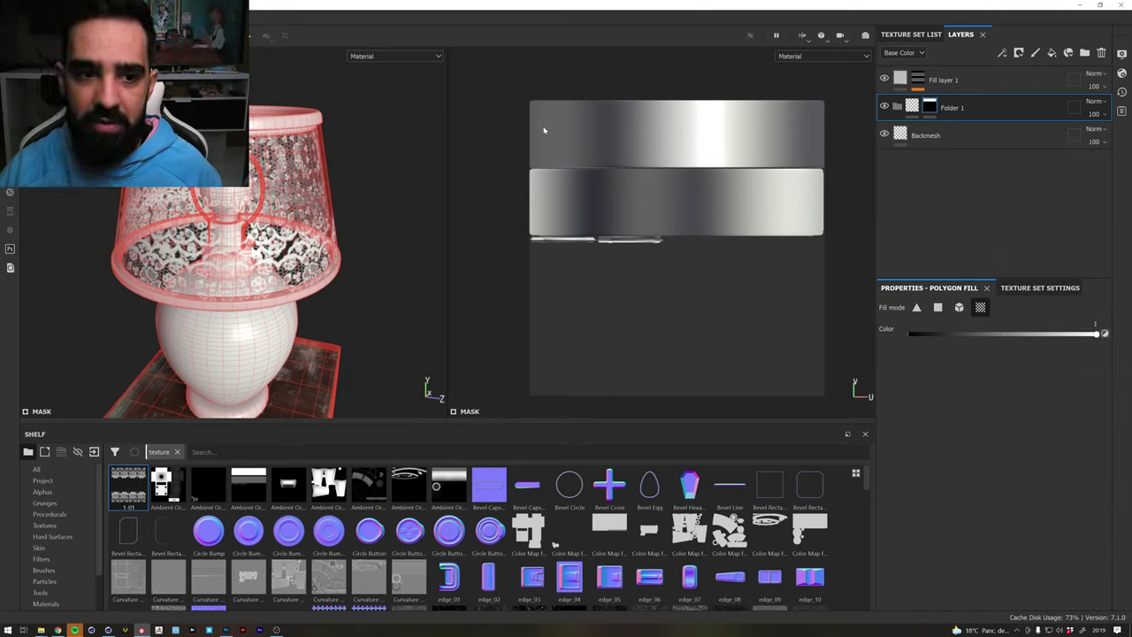
Move Fill layer 1 into Folder 1 and select the Fill effect in its mask
key(1)
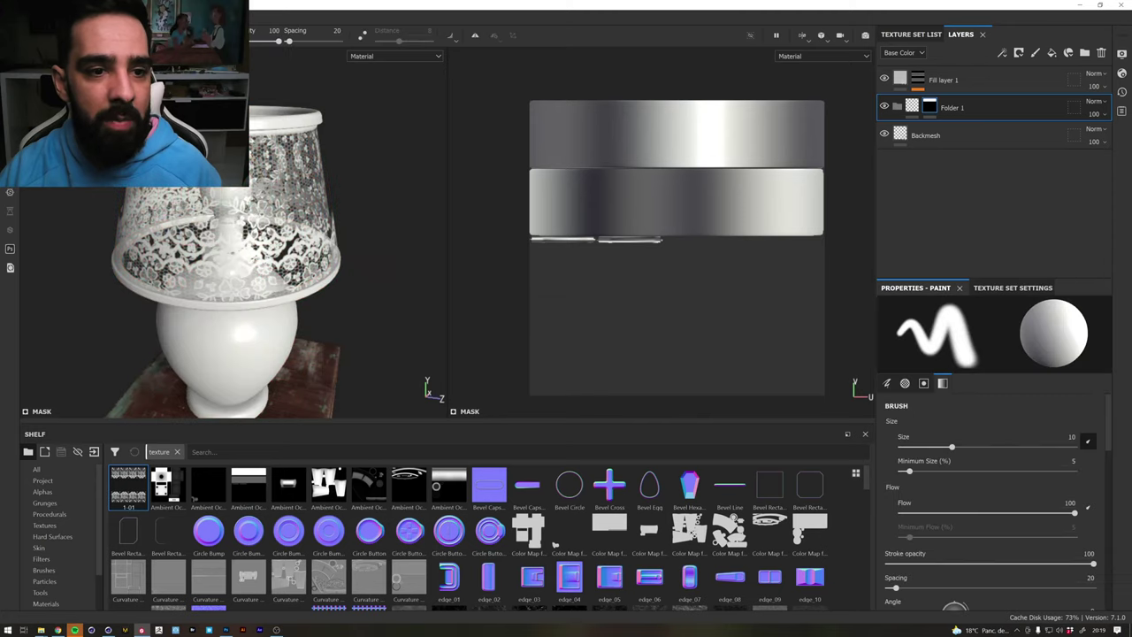
click(916, 81)
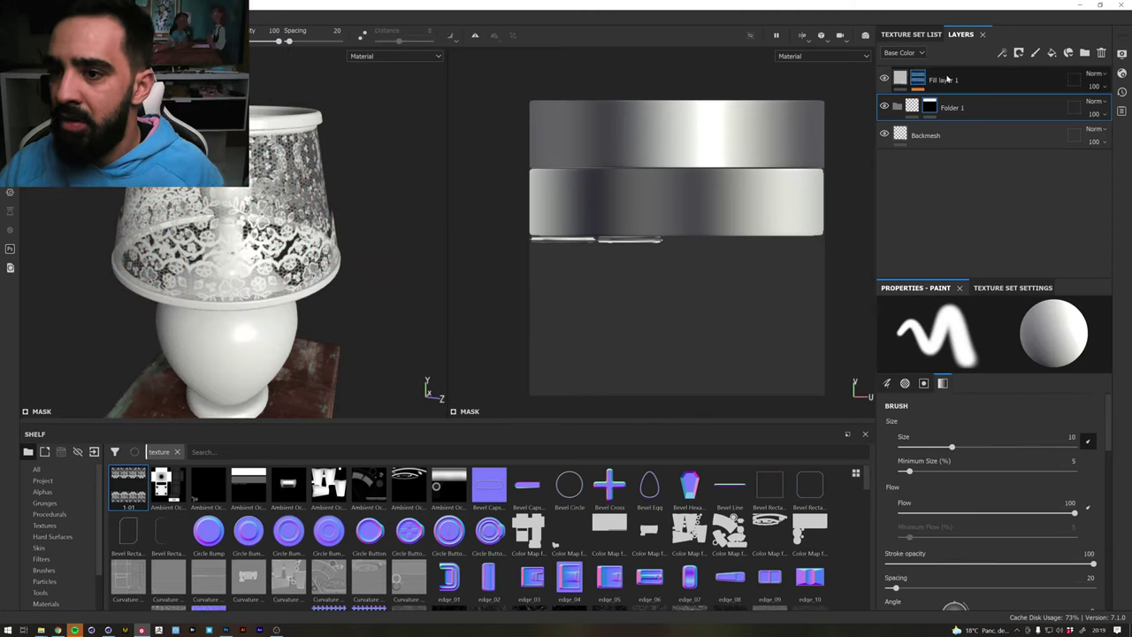
drag(953, 80, 964, 110)
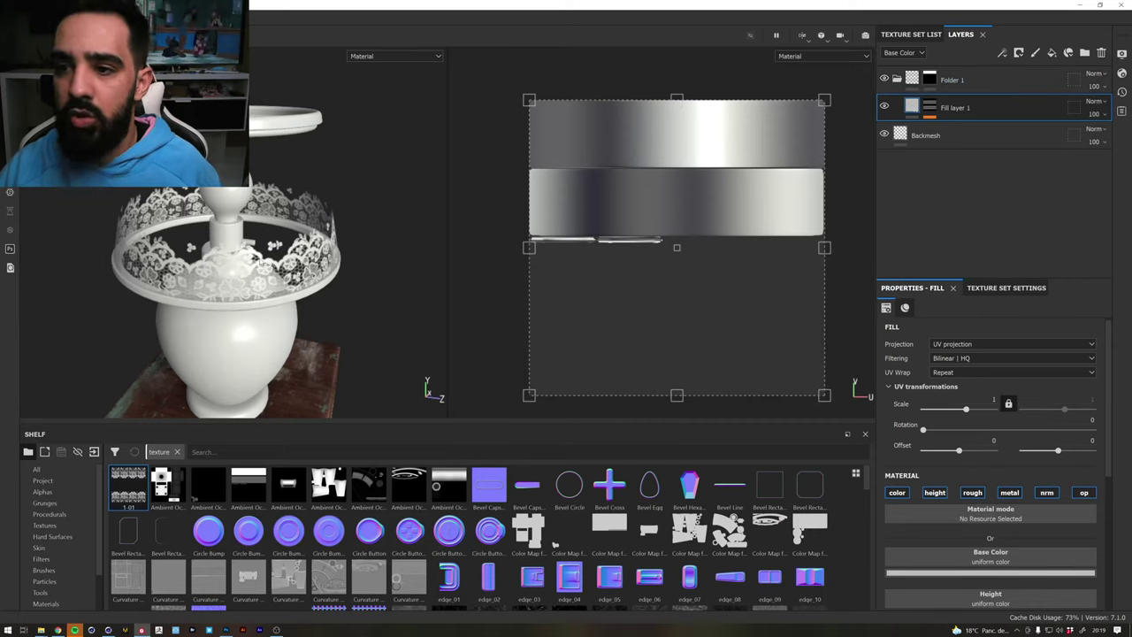
alt+drag(249, 210, 302, 219)
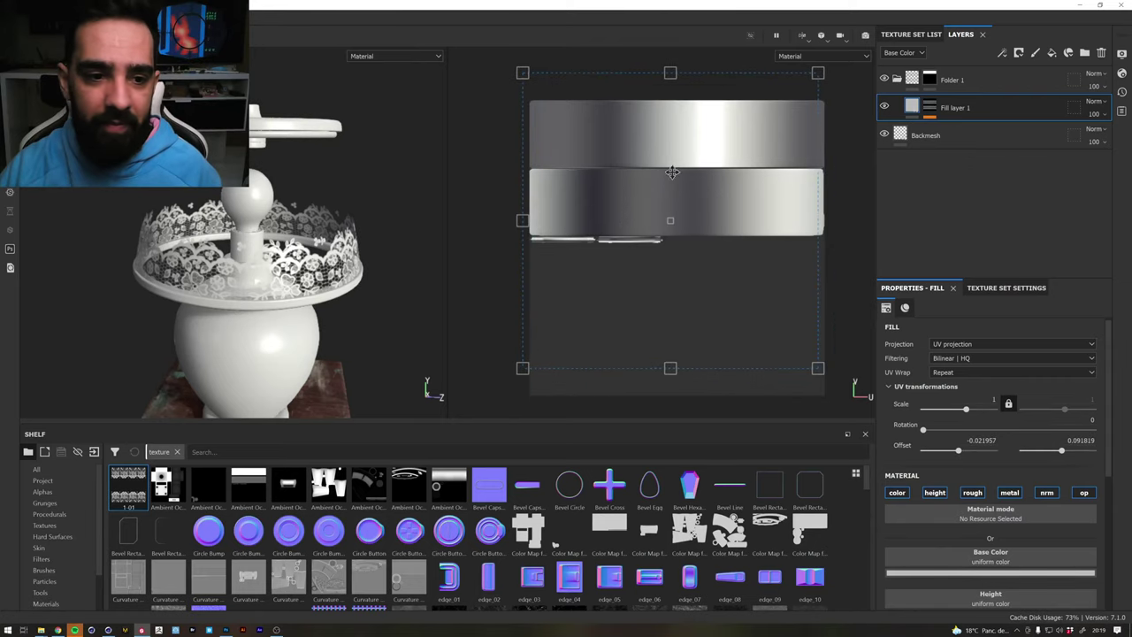
click(929, 108)
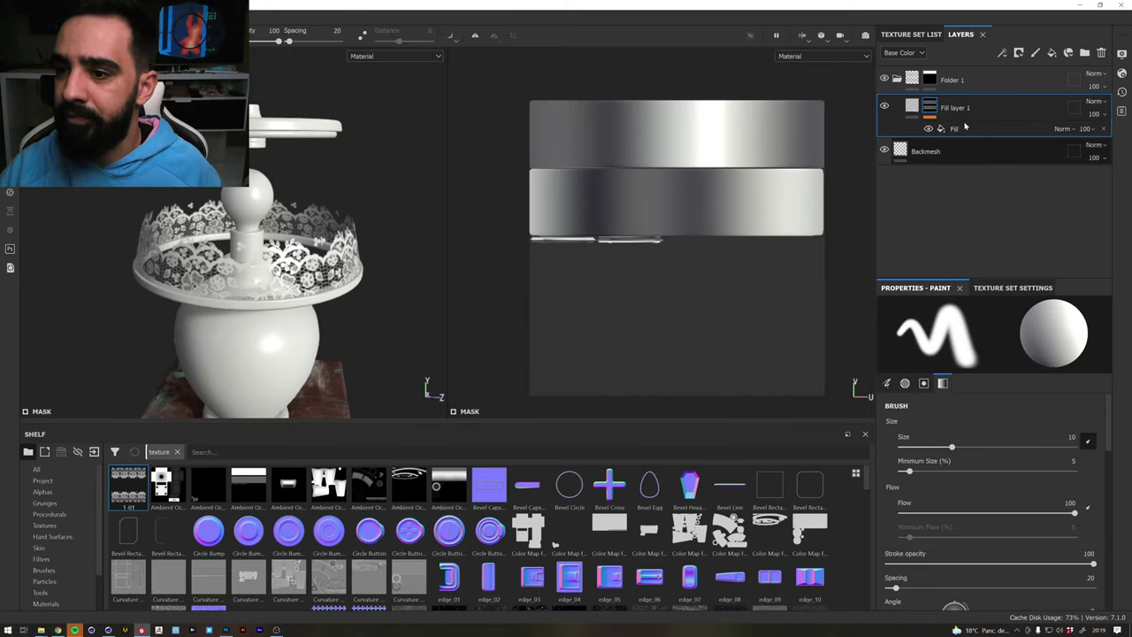
click(955, 128)
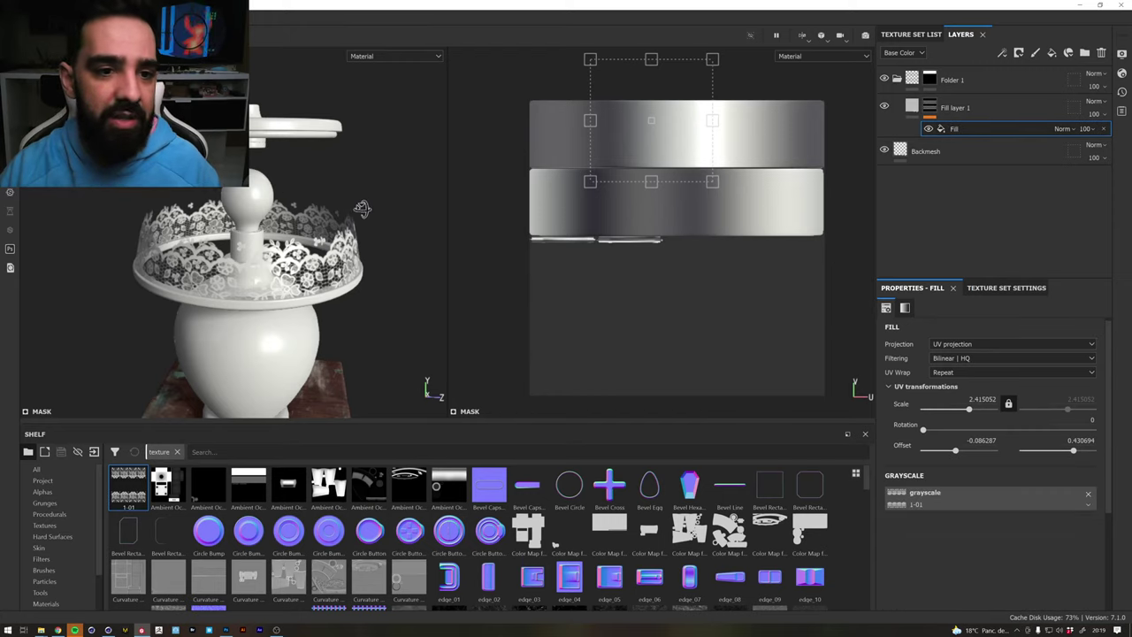
Rescale the lace fill pattern to 3.495 and orbit to check the lampshade band
alt+drag(362, 208, 349, 213)
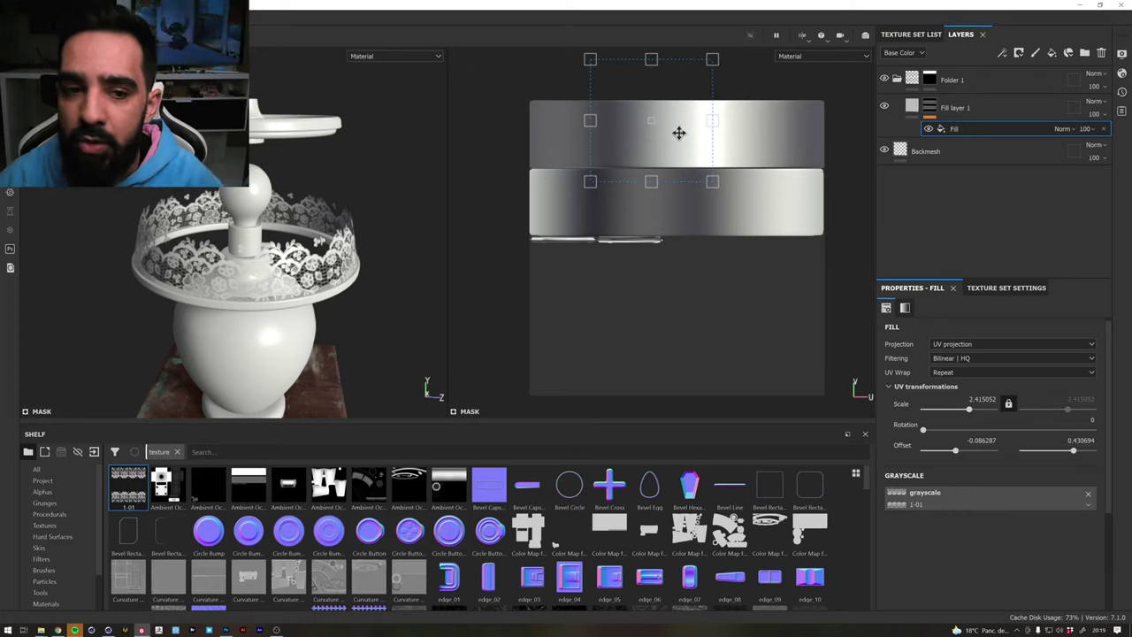
mouse_move(253, 229)
alt+mouse_down()
mouse_move(687, 138)
mouse_move(677, 169)
mouse_move(711, 112)
alt+mouse_up()
mouse_move(719, 66)
mouse_down()
mouse_move(639, 86)
mouse_move(664, 113)
mouse_up()
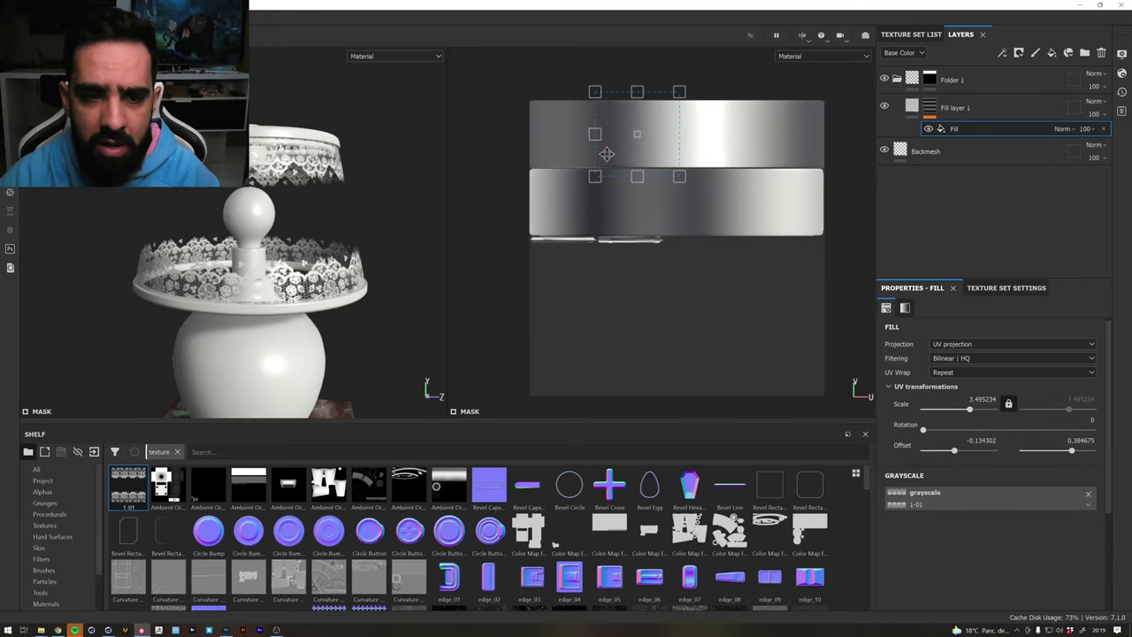
mouse_move(216, 193)
alt+mouse_down()
mouse_move(536, 156)
mouse_move(299, 149)
alt+mouse_up()
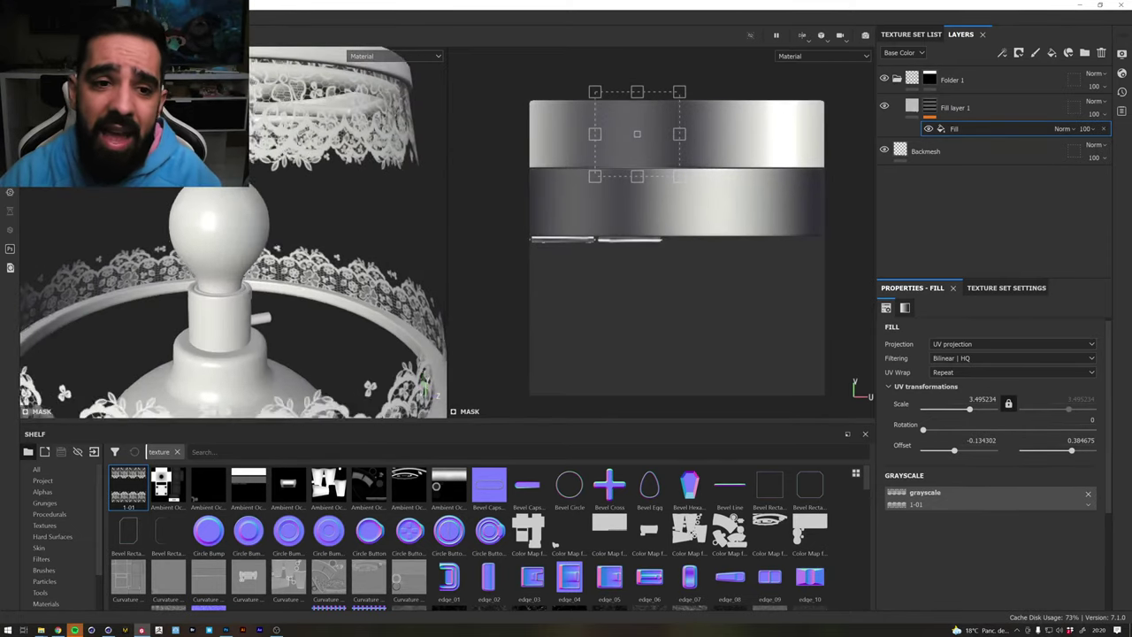
mouse_move(299, 148)
alt+mouse_down()
mouse_move(299, 265)
mouse_move(356, 156)
mouse_move(339, 182)
mouse_move(326, 152)
mouse_move(357, 137)
mouse_move(349, 177)
alt+mouse_up()
alt+drag(259, 198, 239, 211)
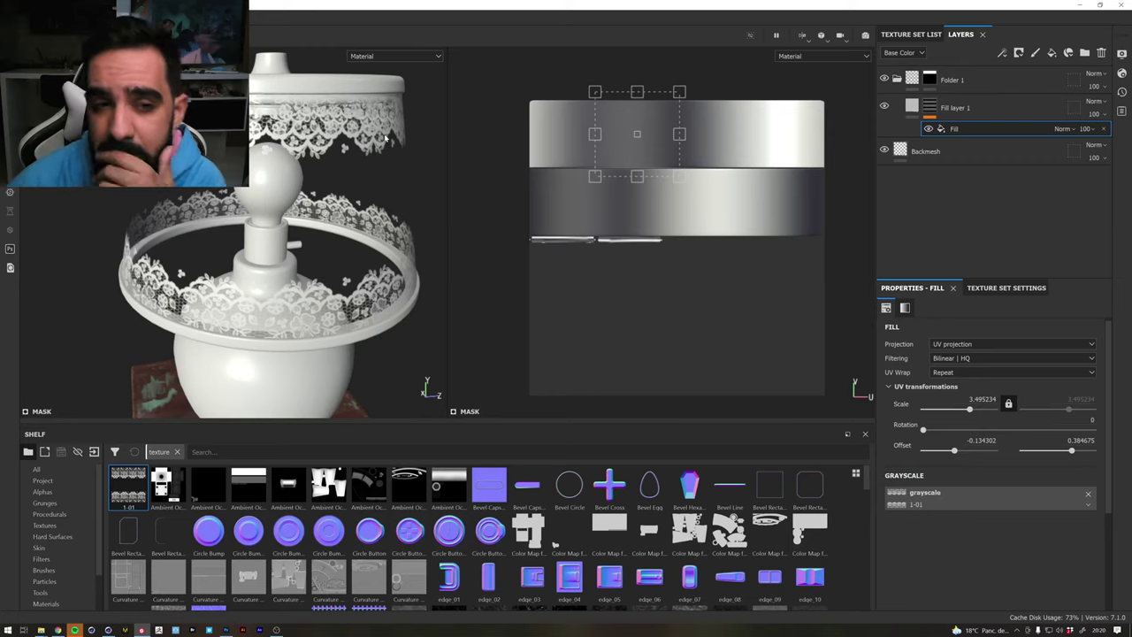
click(911, 104)
mouse_move(912, 107)
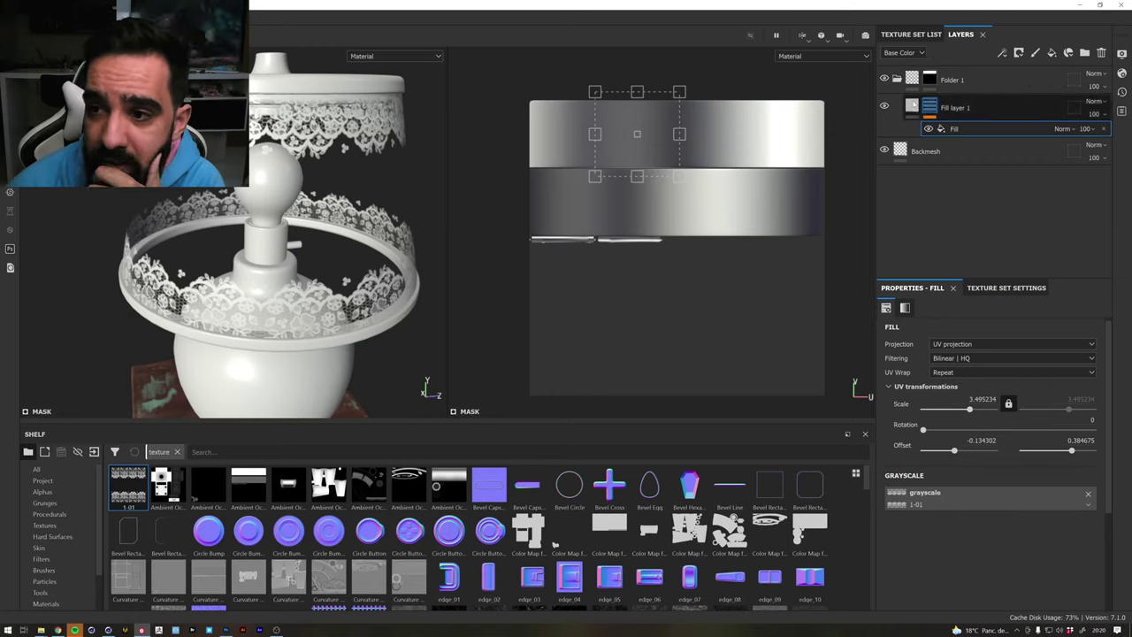
click(934, 78)
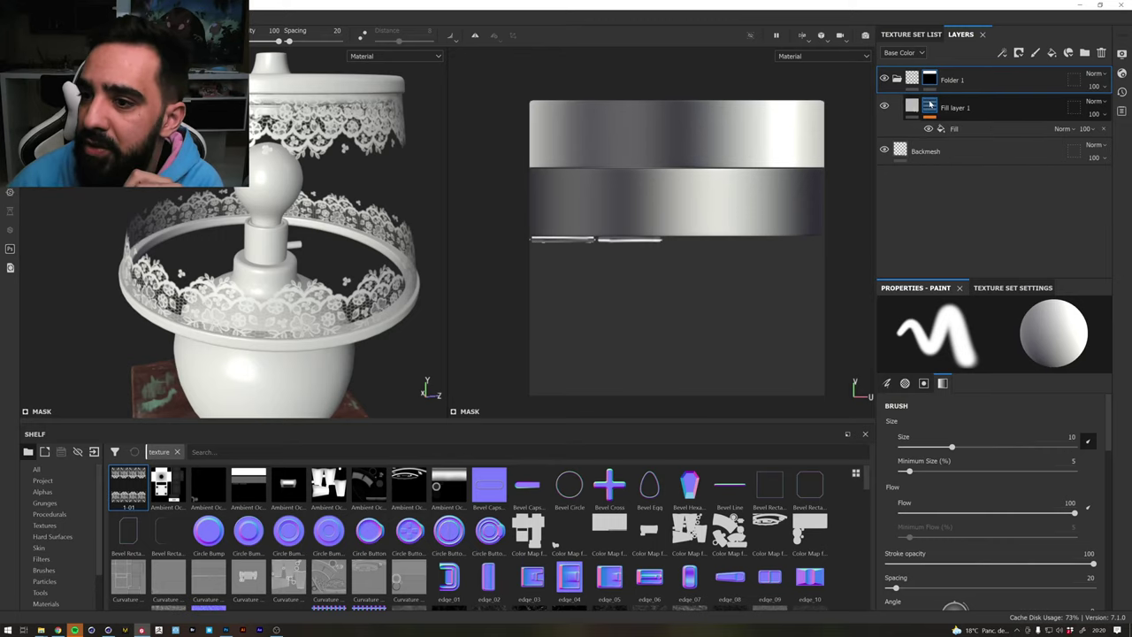
Move the lace fill into Folder 1's mask and remove Fill layer 1's mask
click(930, 104)
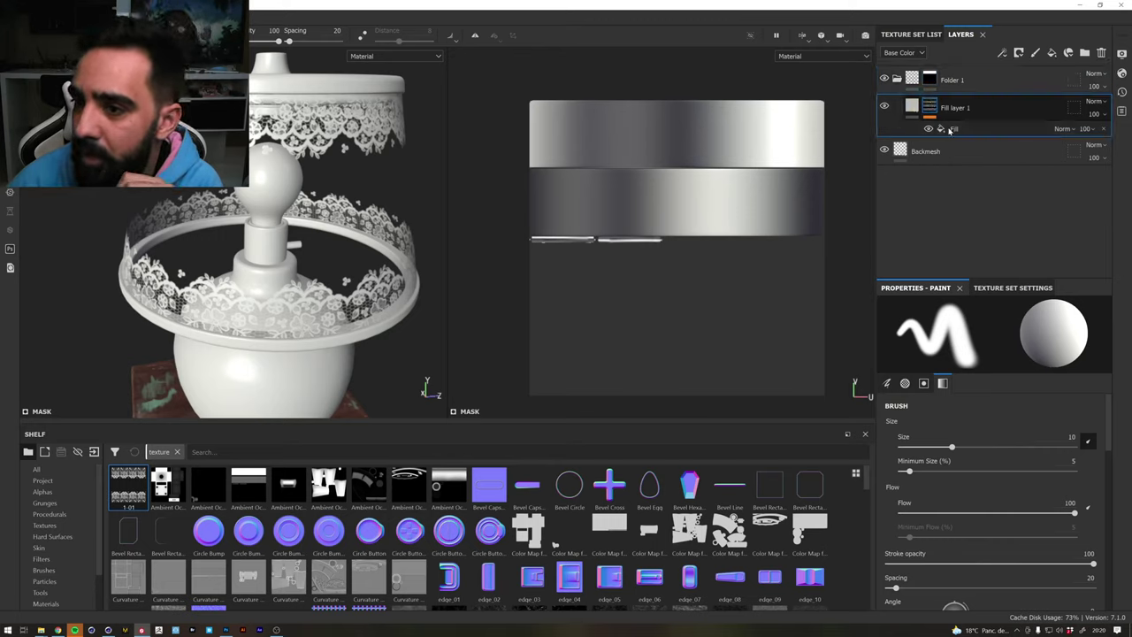
drag(951, 130, 935, 81)
click(935, 123)
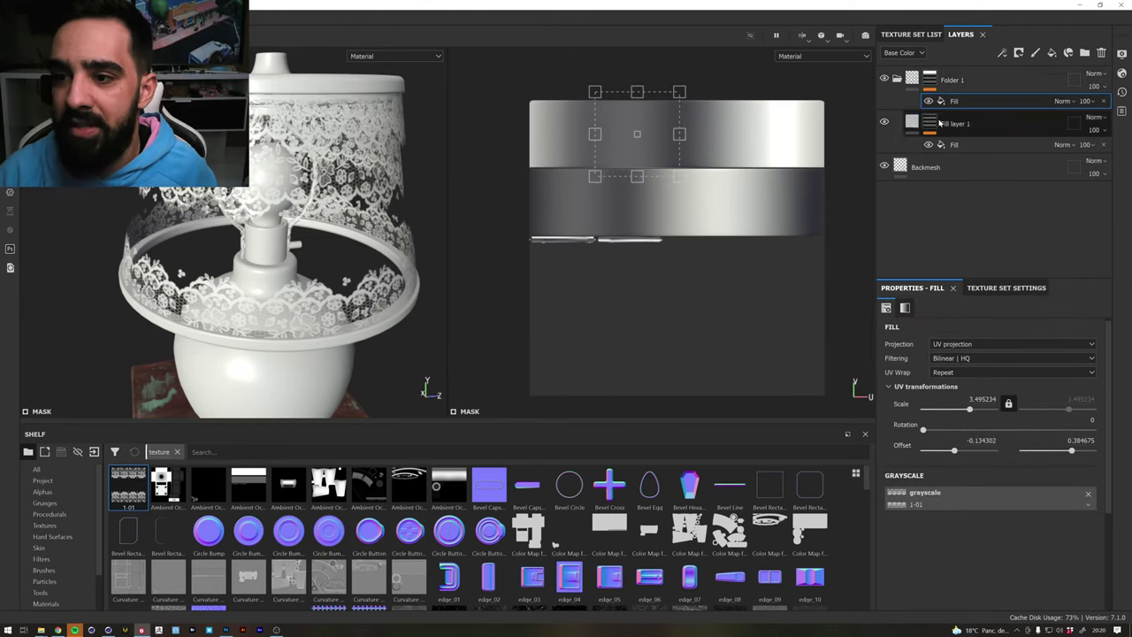
right_click(935, 123)
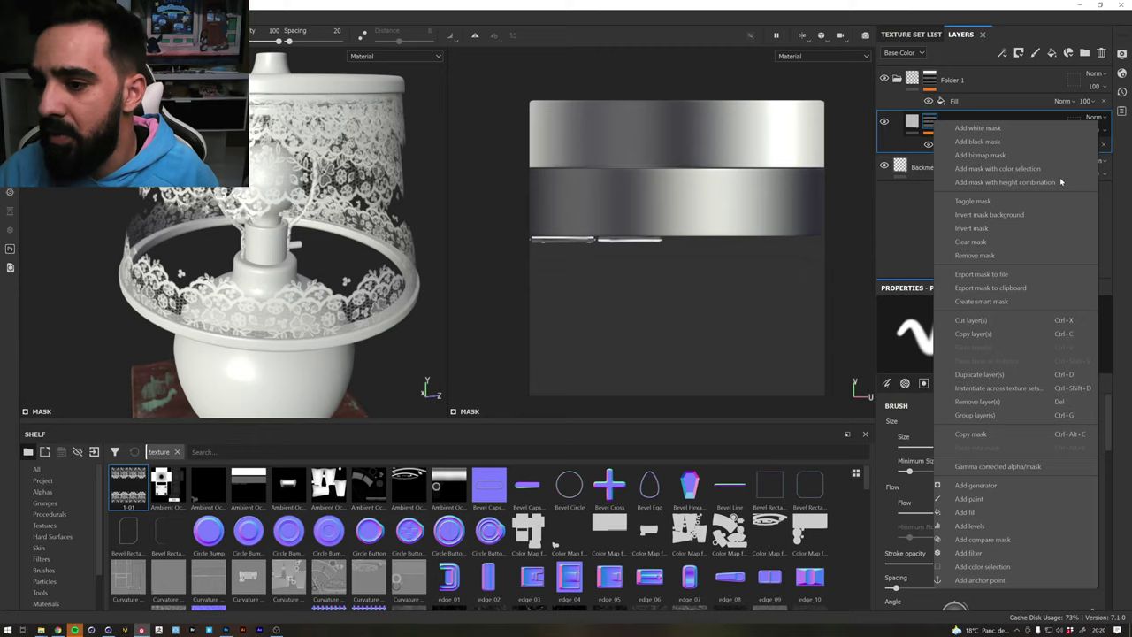
click(973, 254)
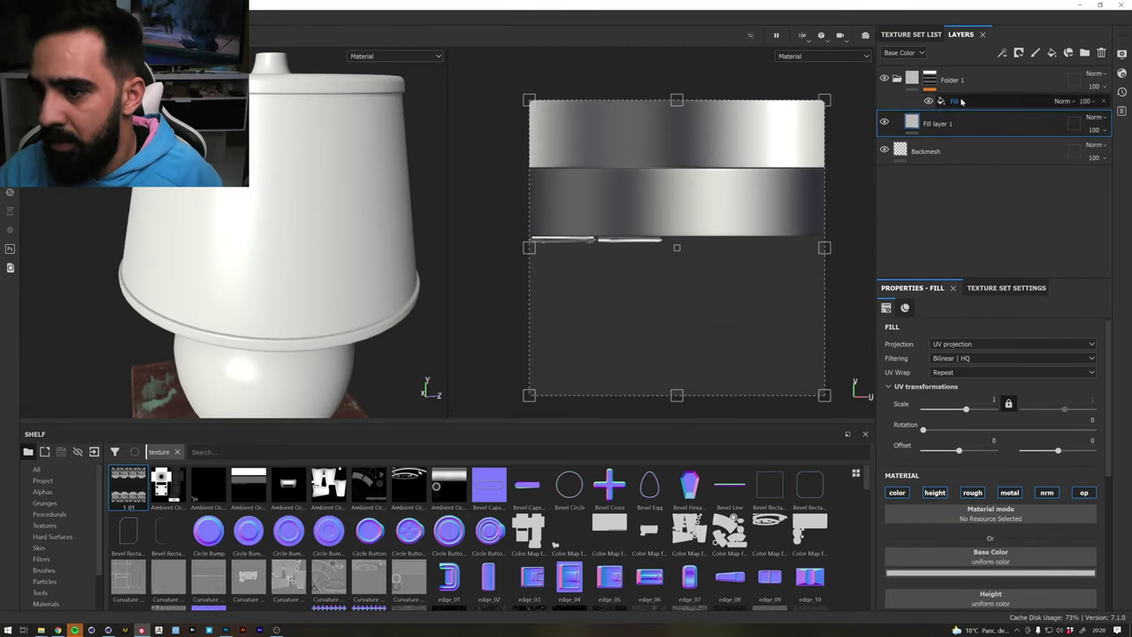
Try Multiply and Screen blend modes on the lace fill, then revert to Normal
click(962, 100)
click(1061, 101)
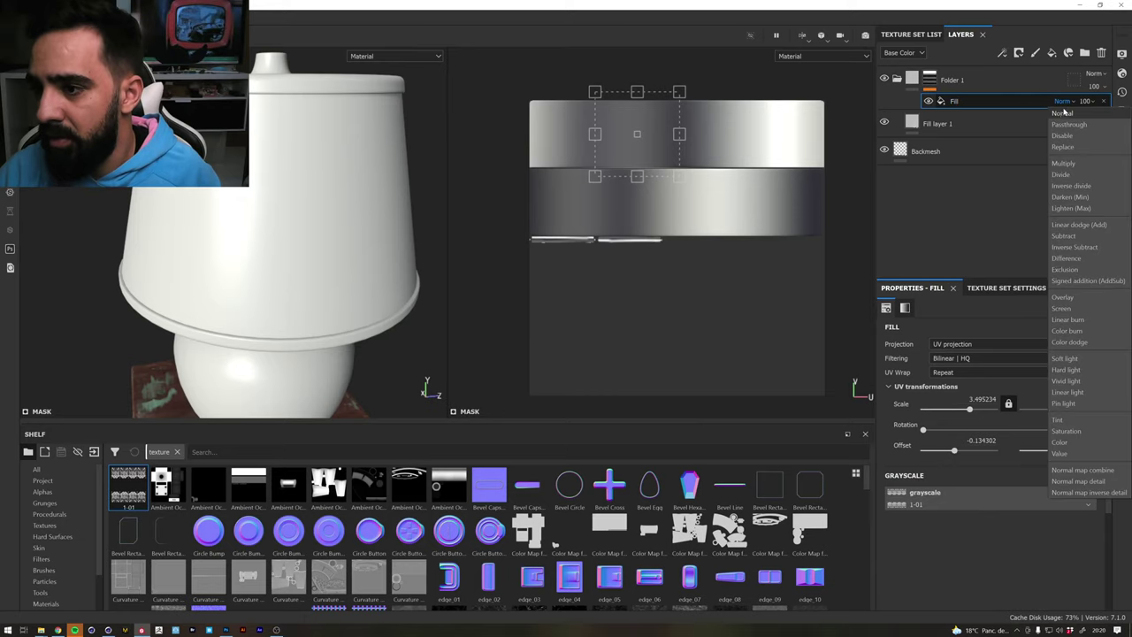
click(1061, 100)
click(1061, 101)
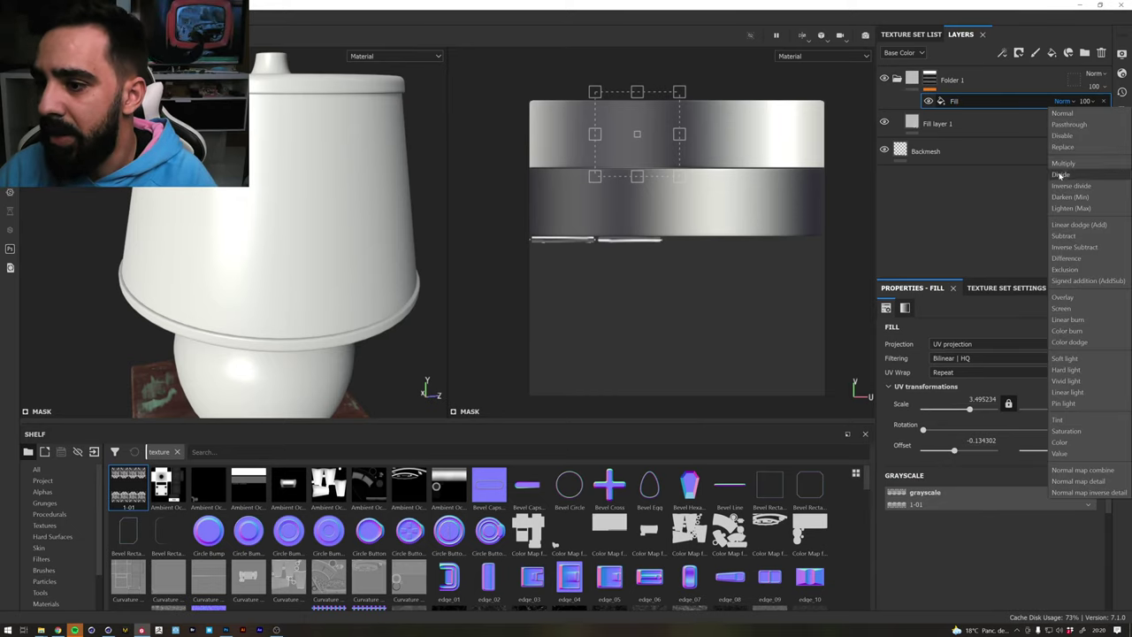
click(1067, 164)
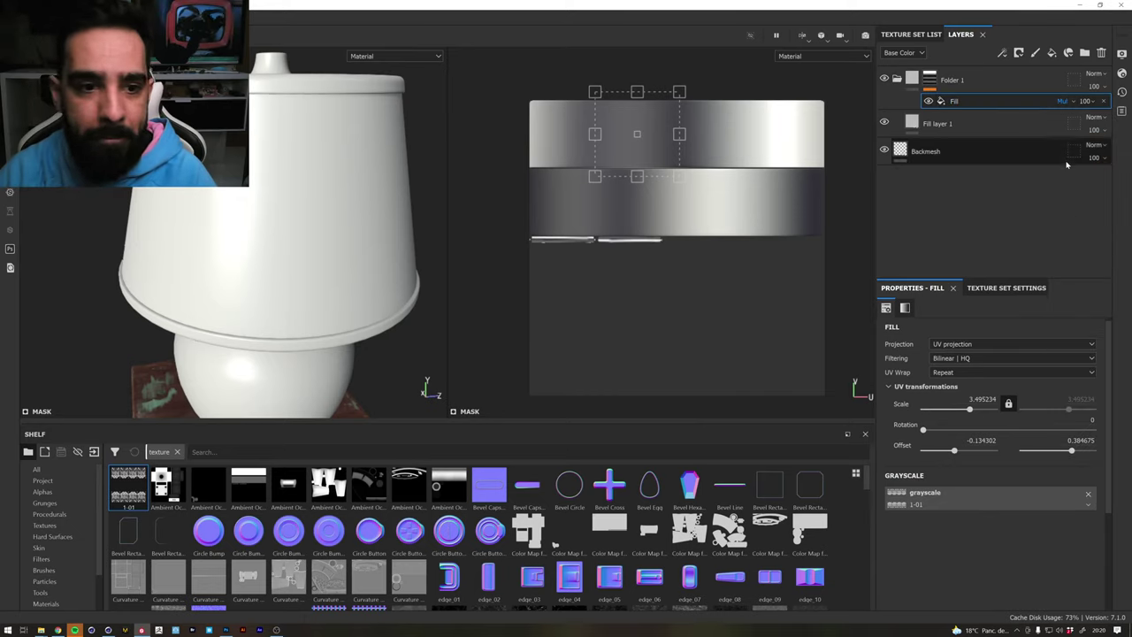
click(1061, 101)
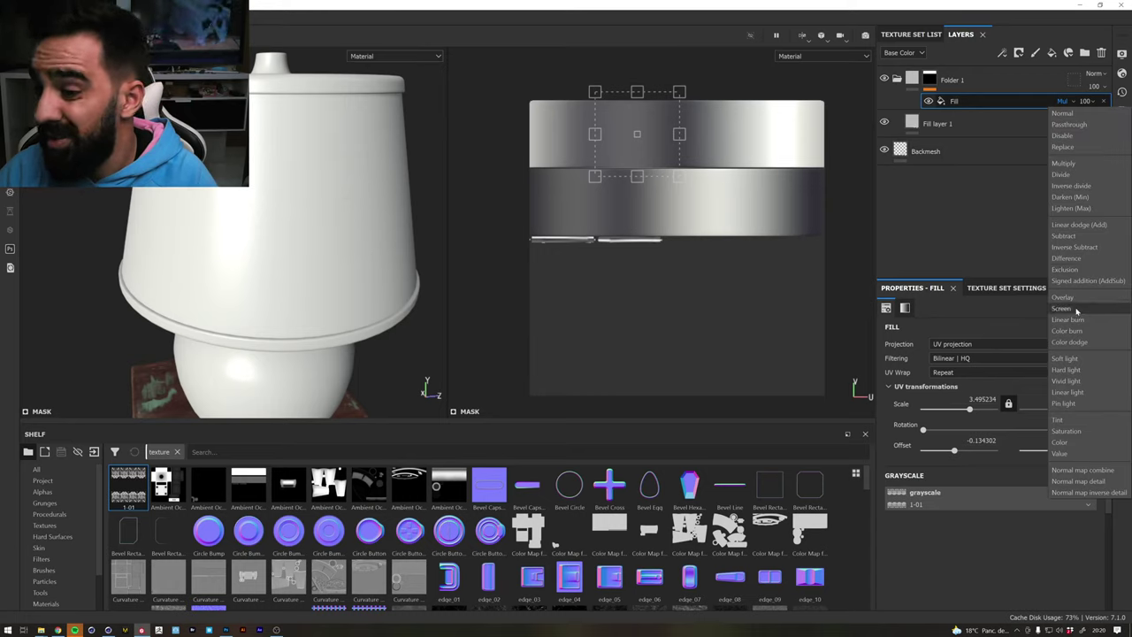
click(1070, 308)
click(1063, 103)
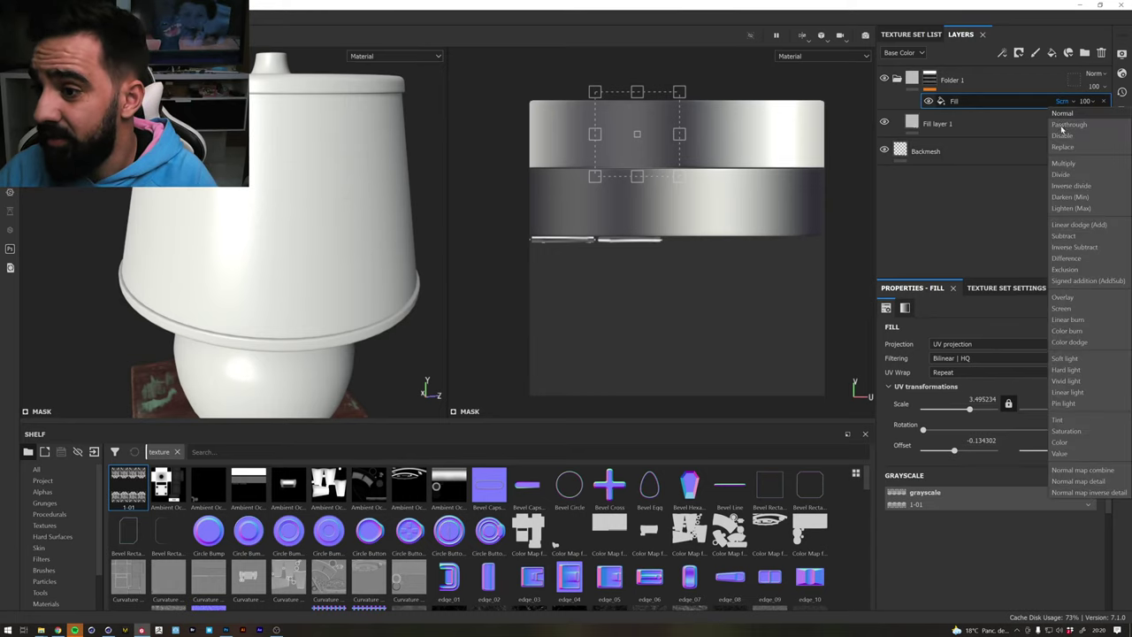
click(1067, 112)
Move the Fill effect into Fill layer 1 and orbit close to the lampshade rings
scroll(1063, 104, down, 1)
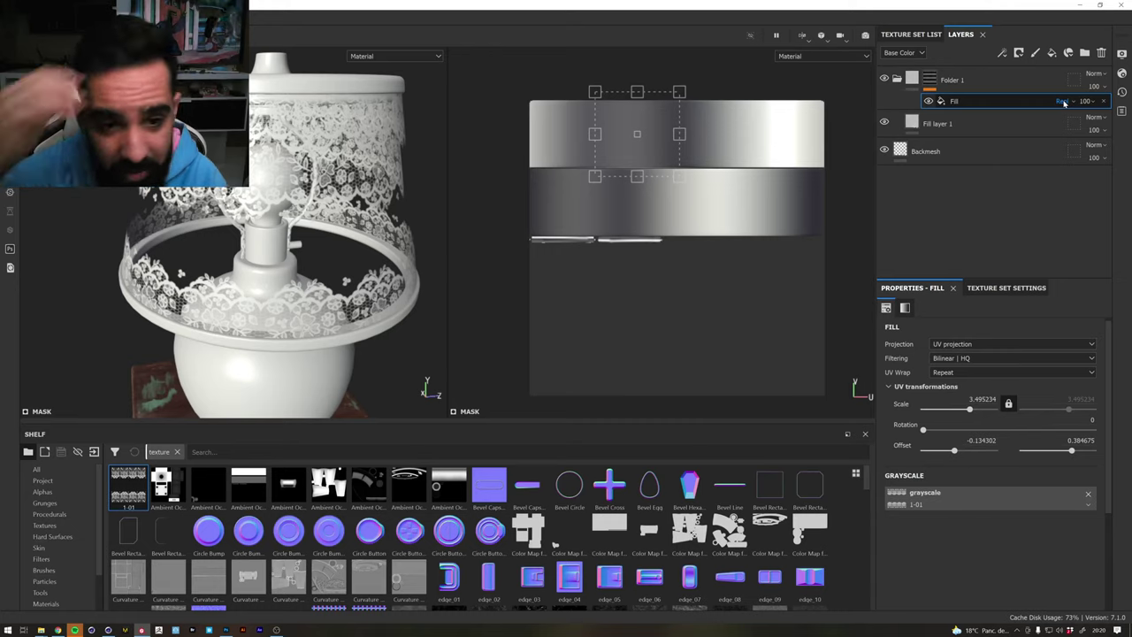
scroll(1064, 103, down, 1)
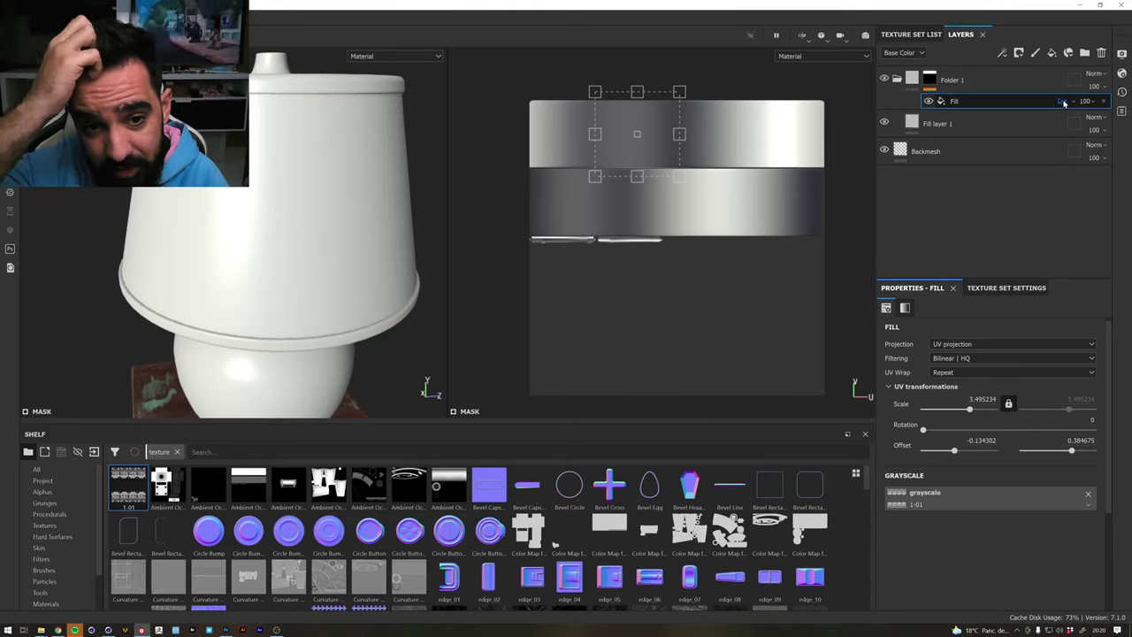
scroll(1064, 103, down, 1)
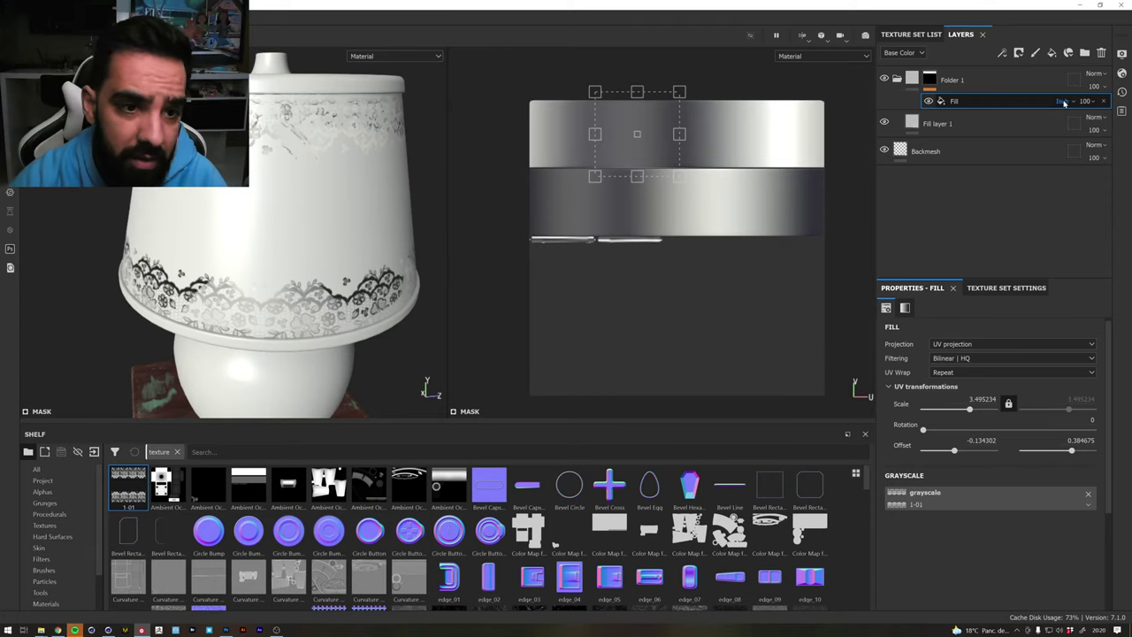
scroll(1064, 103, down, 1)
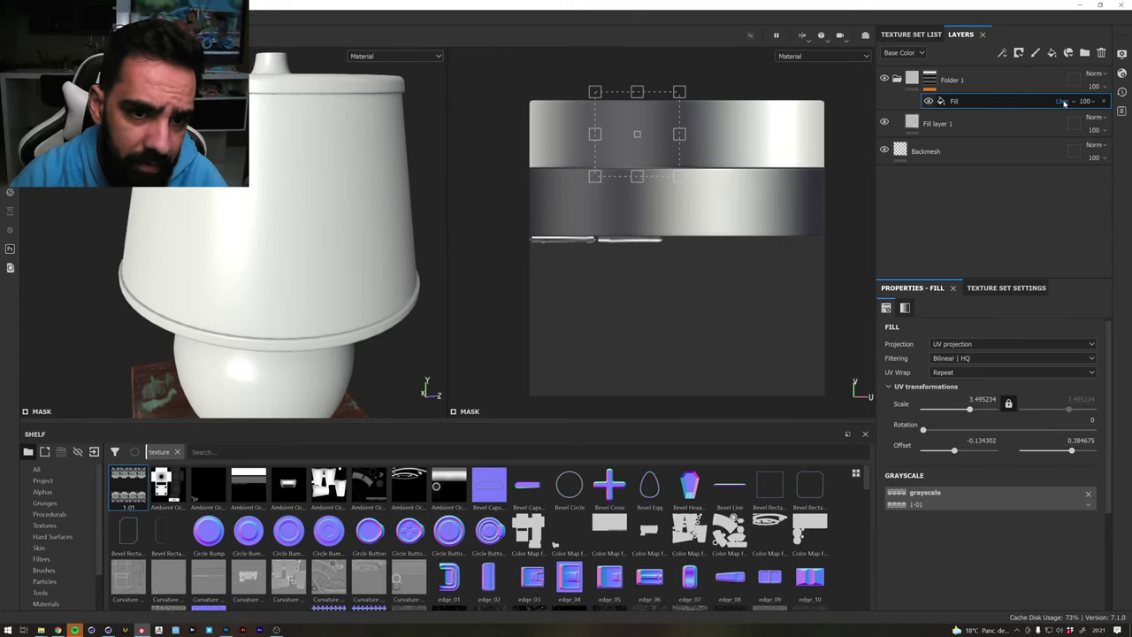
scroll(1063, 104, down, 1)
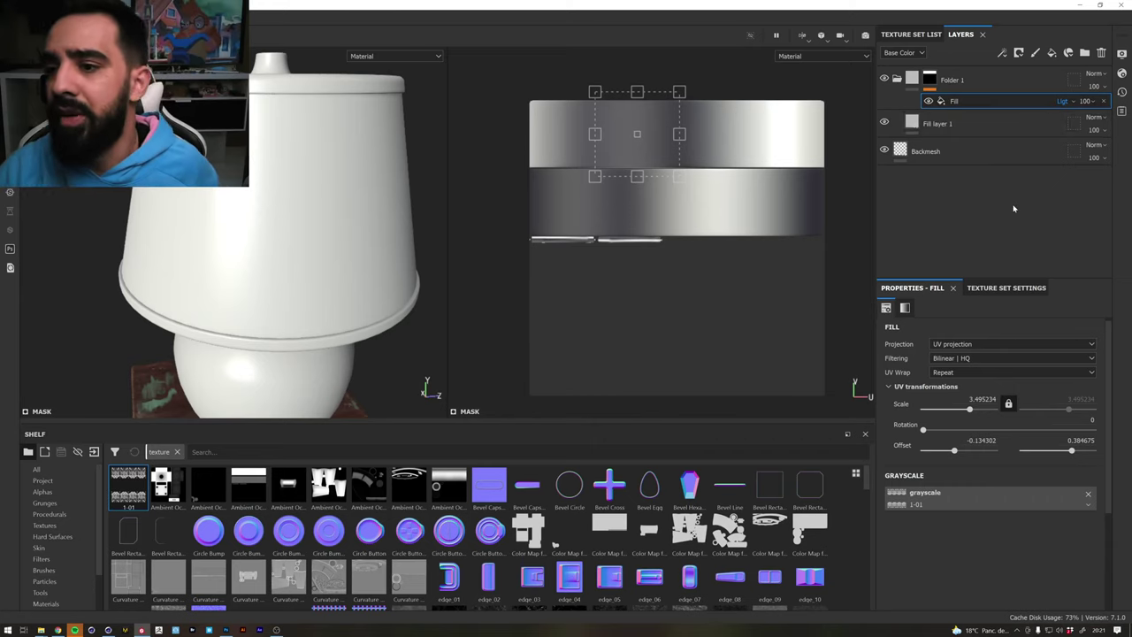
click(1053, 103)
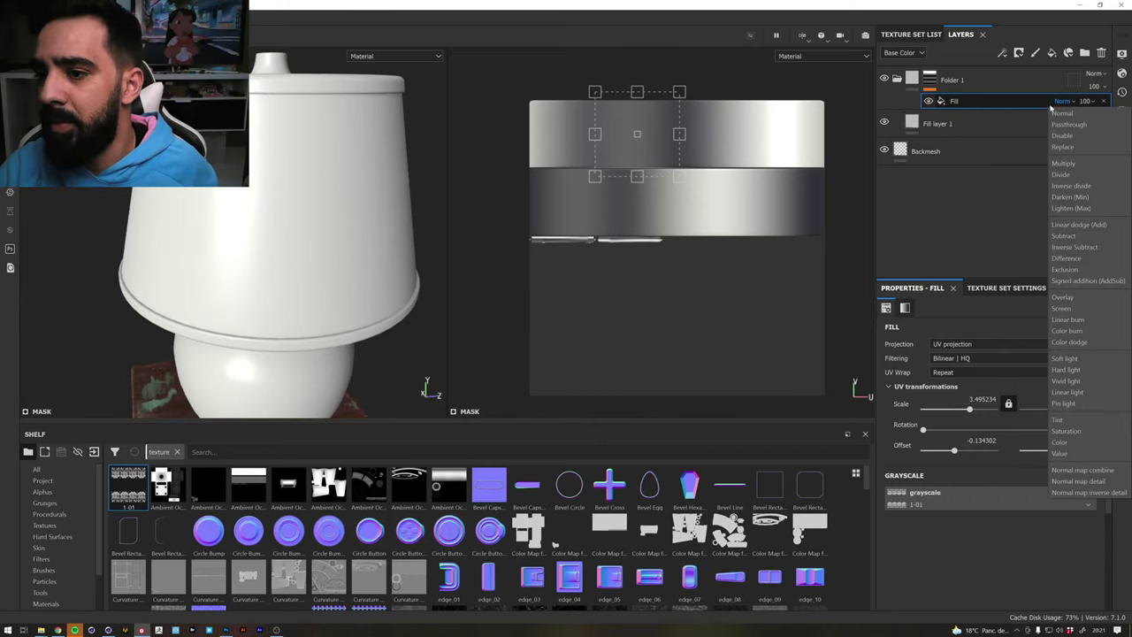
drag(951, 104, 950, 124)
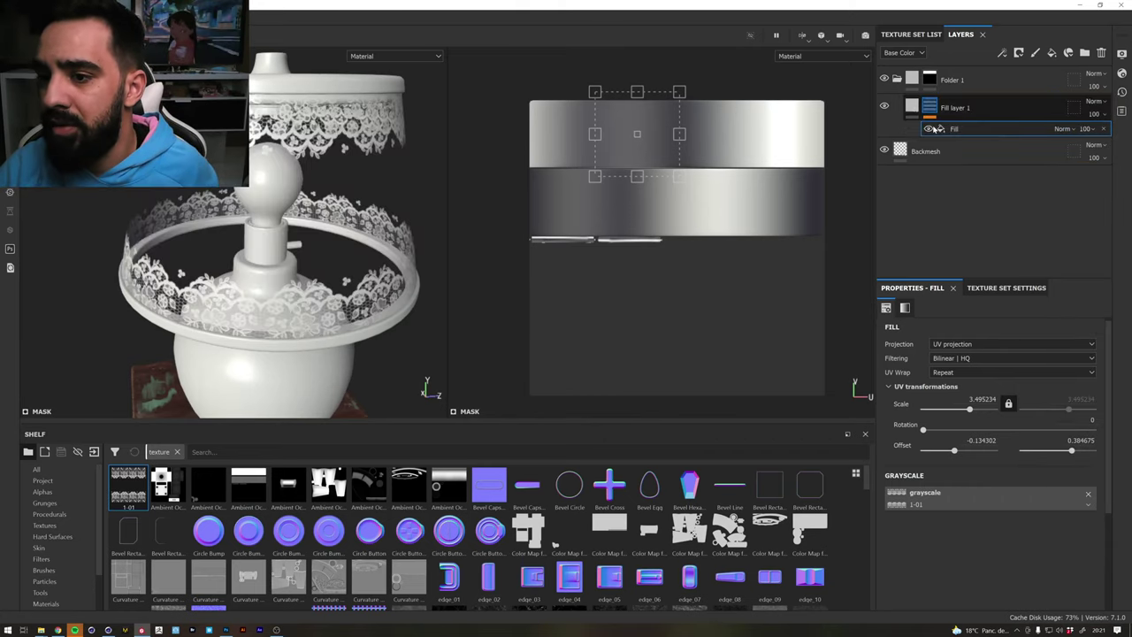
mouse_move(230, 266)
alt+mouse_down()
mouse_move(230, 371)
mouse_move(265, 336)
alt+mouse_up()
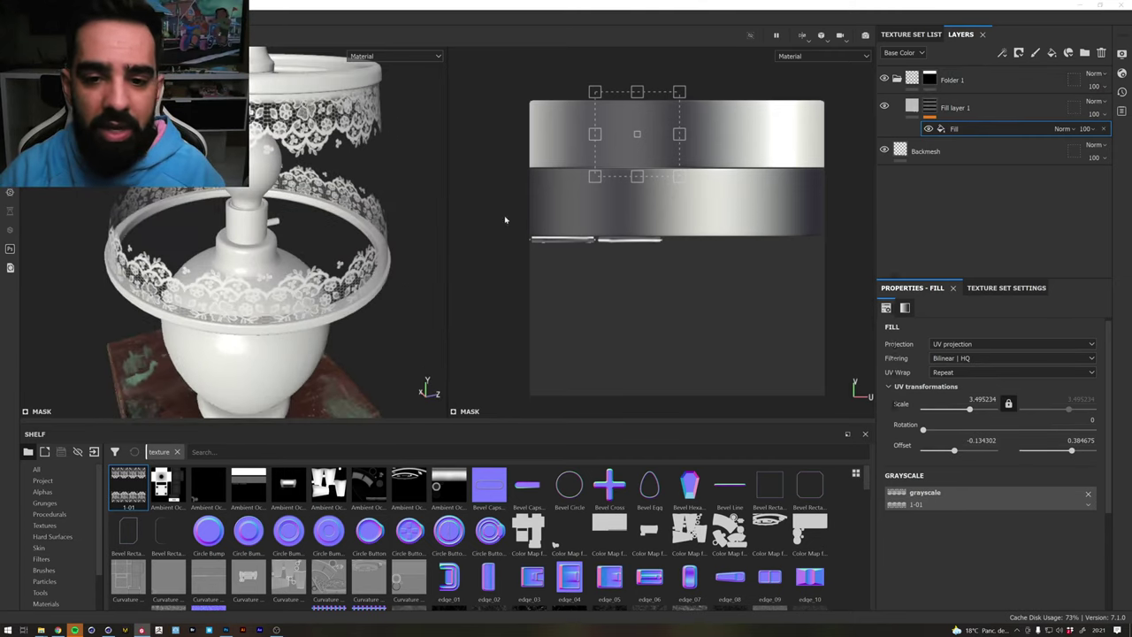
key(alt+Tab)
Open the lace ball lamp image result and its linked article in new tabs
click(764, 279)
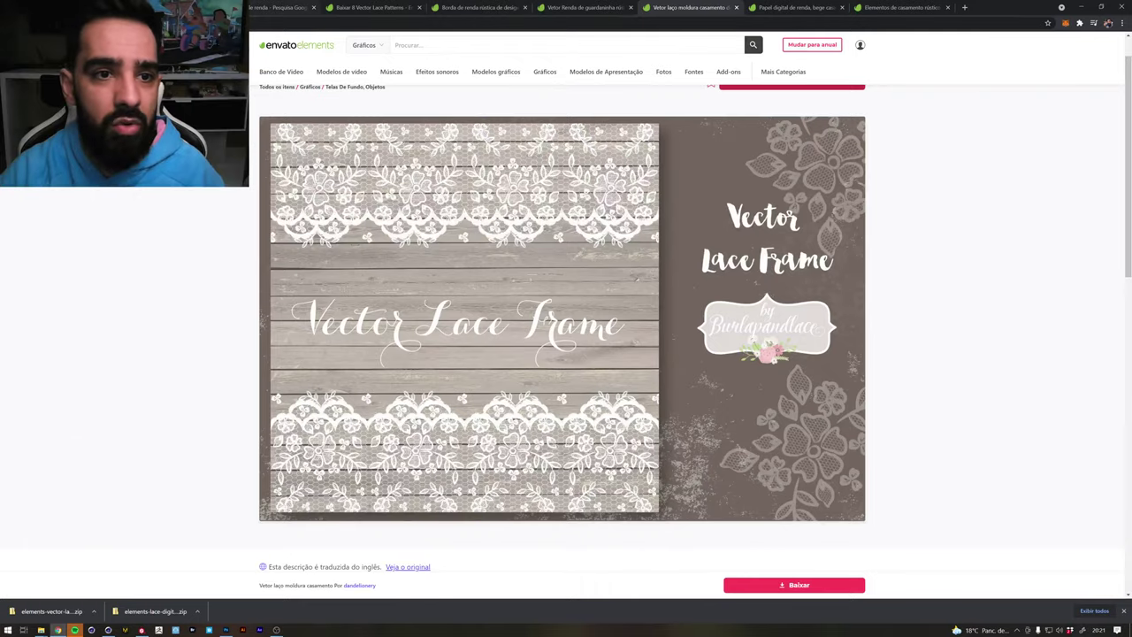
key(ctrl+1)
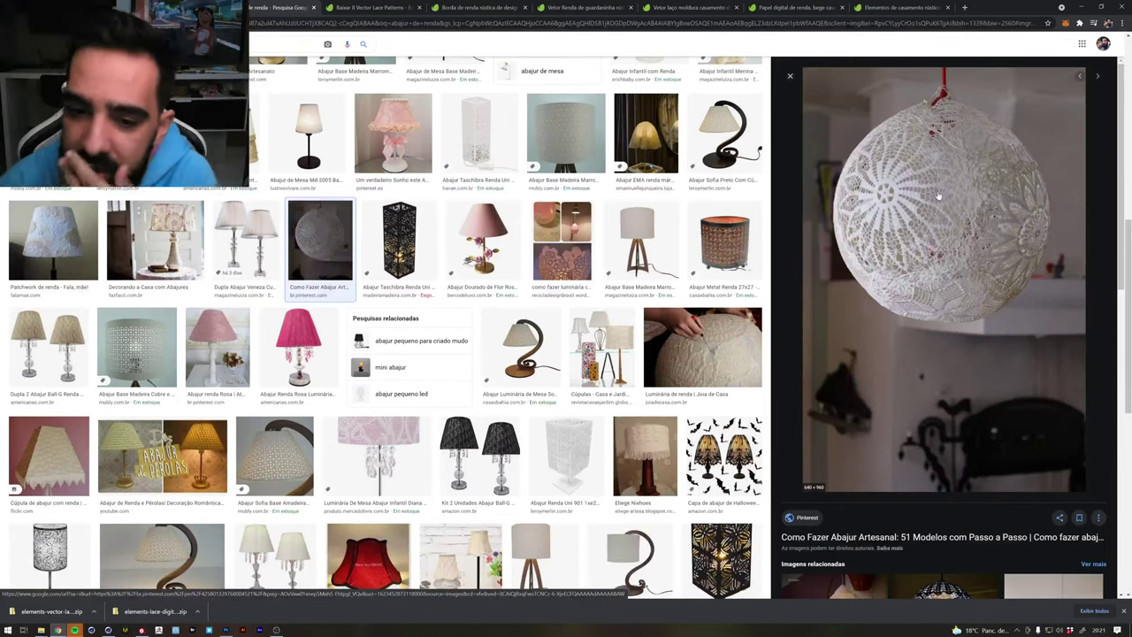
click(1005, 202)
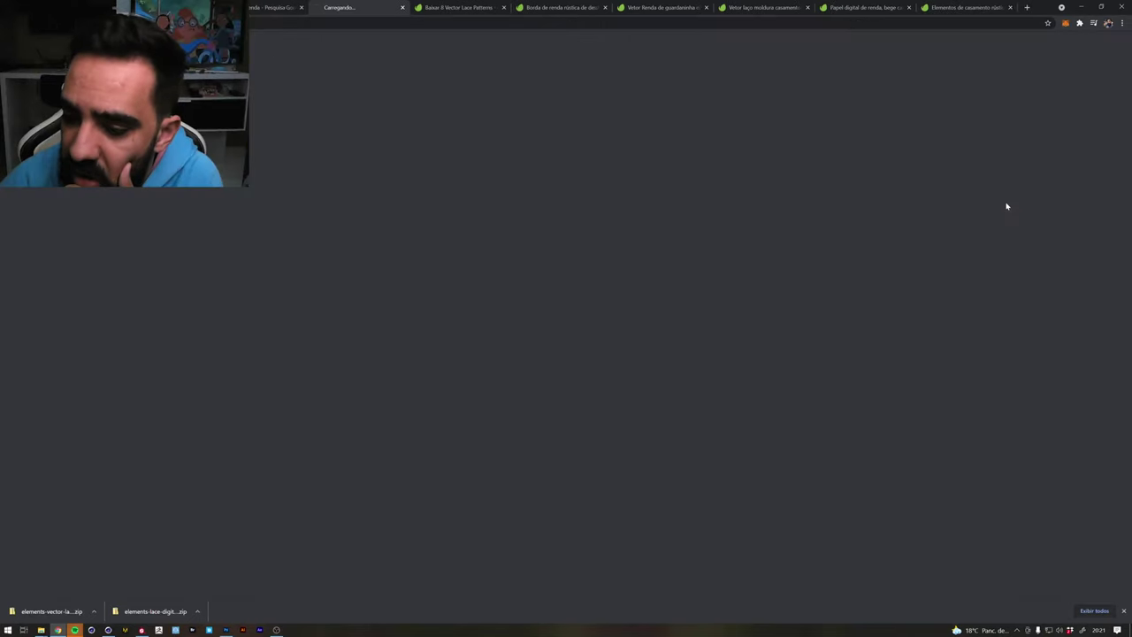
click(479, 243)
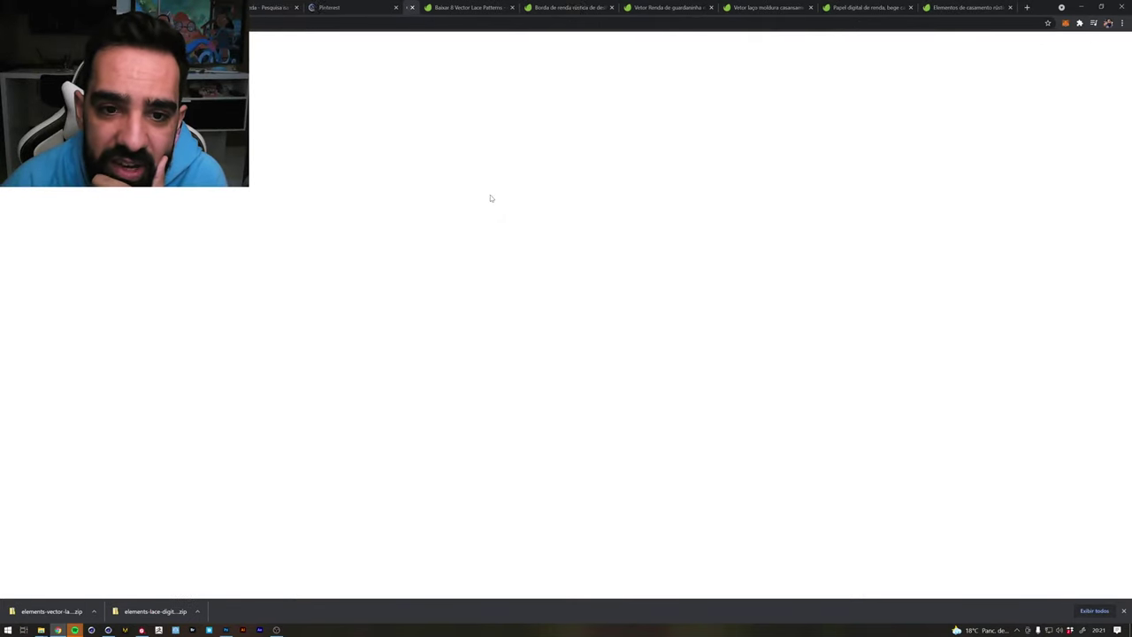
click(331, 6)
scroll(471, 155, down, 2)
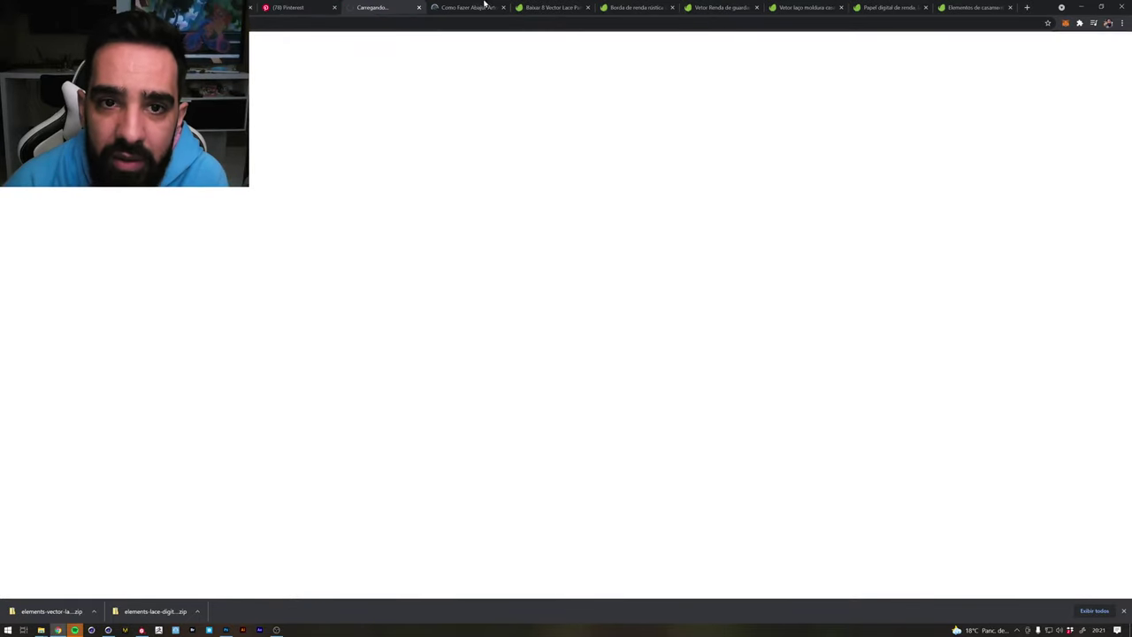
Scroll through the Como Fazer Abajur Artesanal article, then return to the Pinterest pin
click(465, 8)
scroll(482, 346, down, 5)
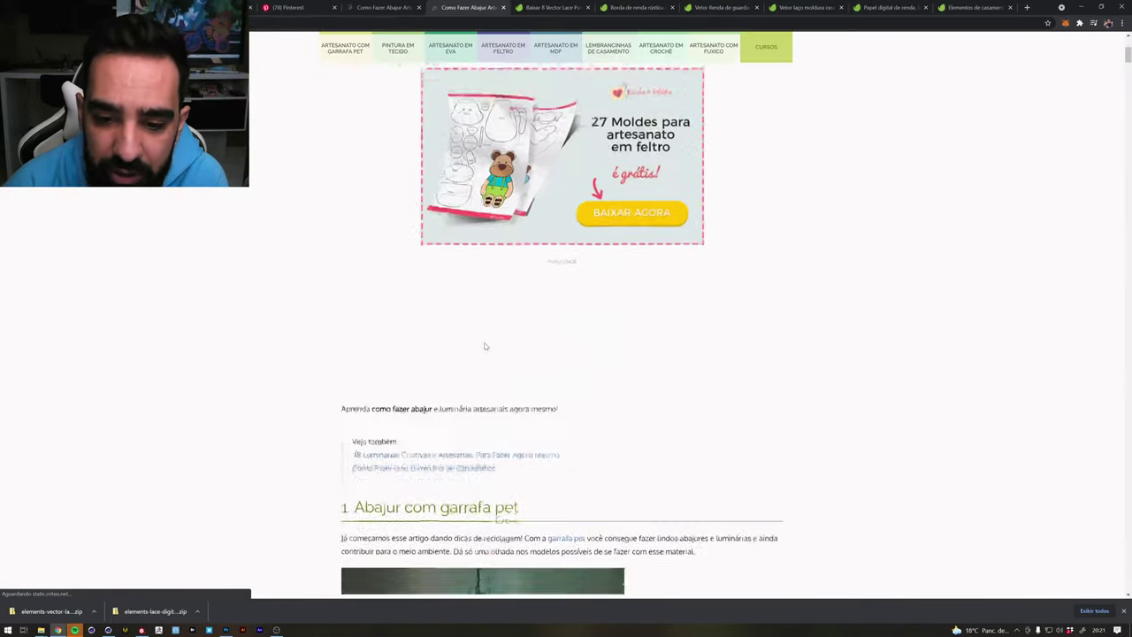
scroll(483, 346, down, 5)
scroll(483, 345, down, 5)
scroll(485, 346, down, 5)
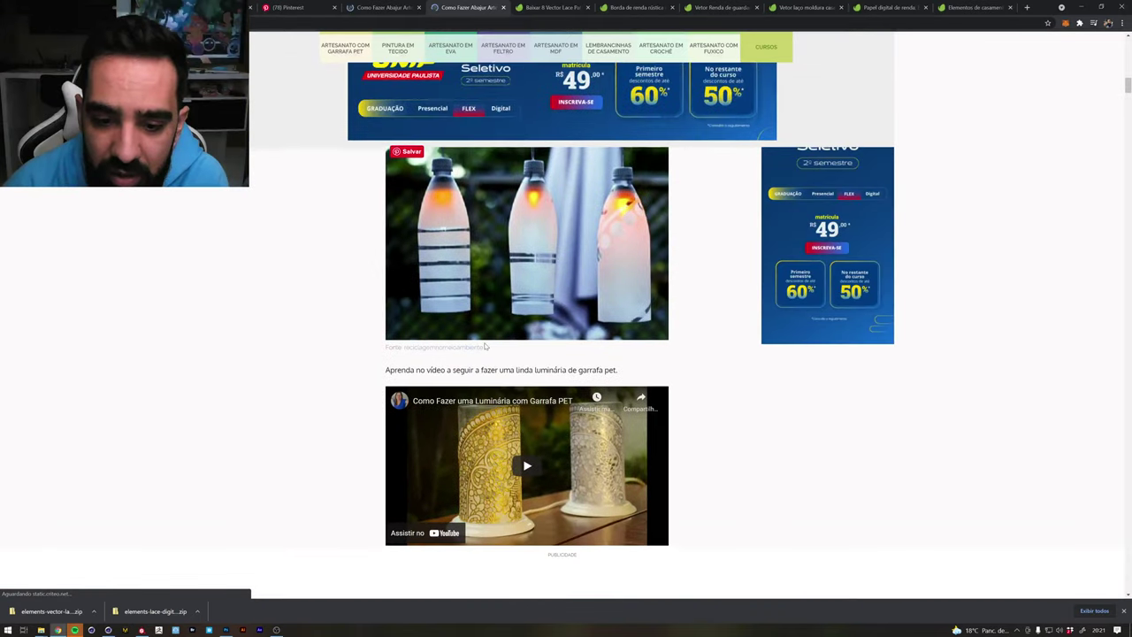
scroll(485, 345, down, 3)
scroll(485, 345, down, 2)
scroll(485, 346, down, 3)
scroll(485, 346, down, 3)
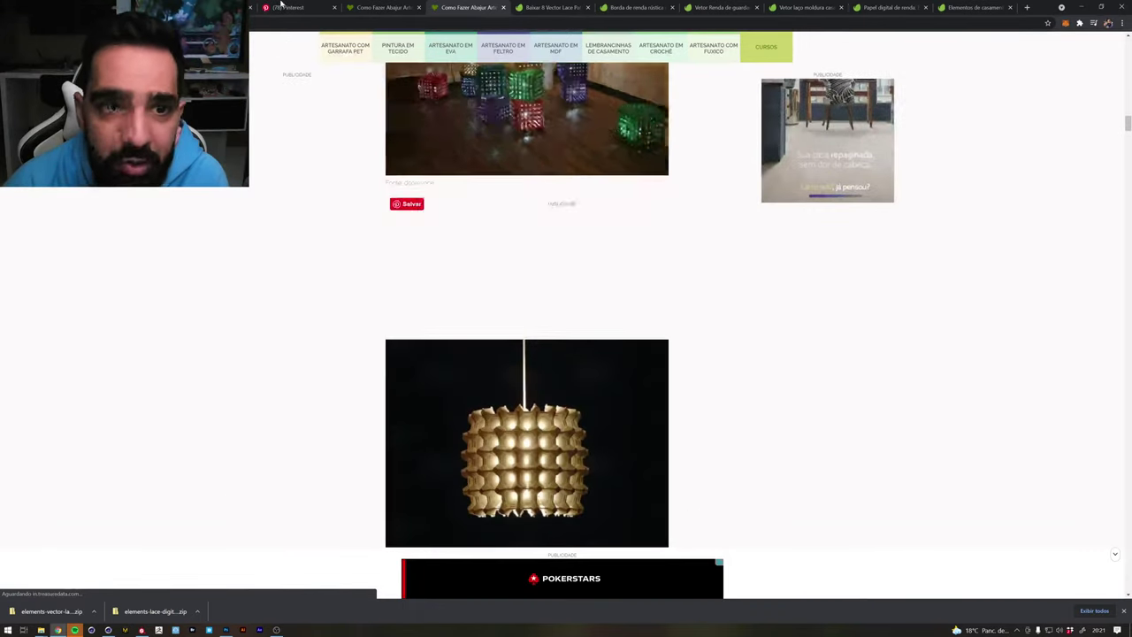
scroll(485, 346, down, 3)
click(380, 7)
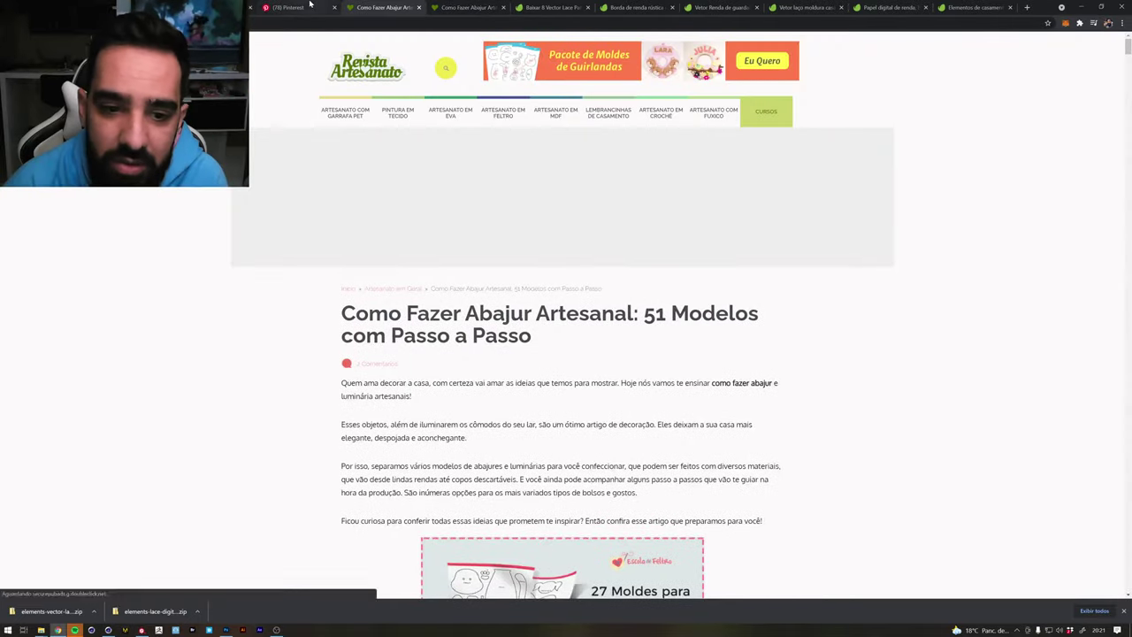
click(292, 7)
scroll(469, 392, up, 3)
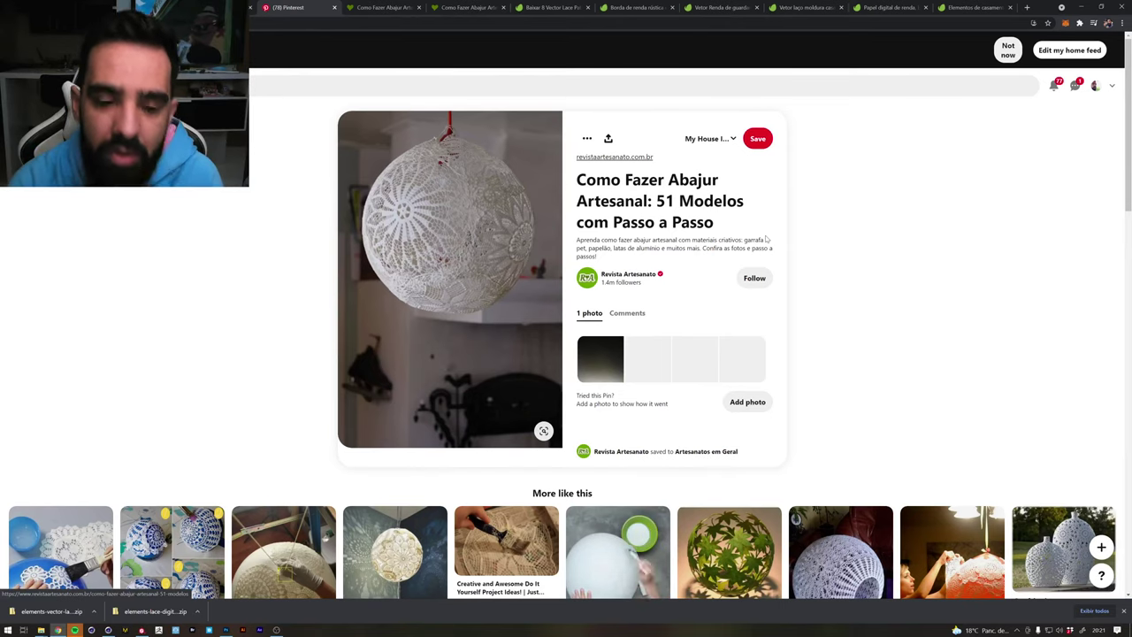
Preview lace image 1-01 from the Lace_border_4_all+Vector folder in Photos
key(alt+Tab)
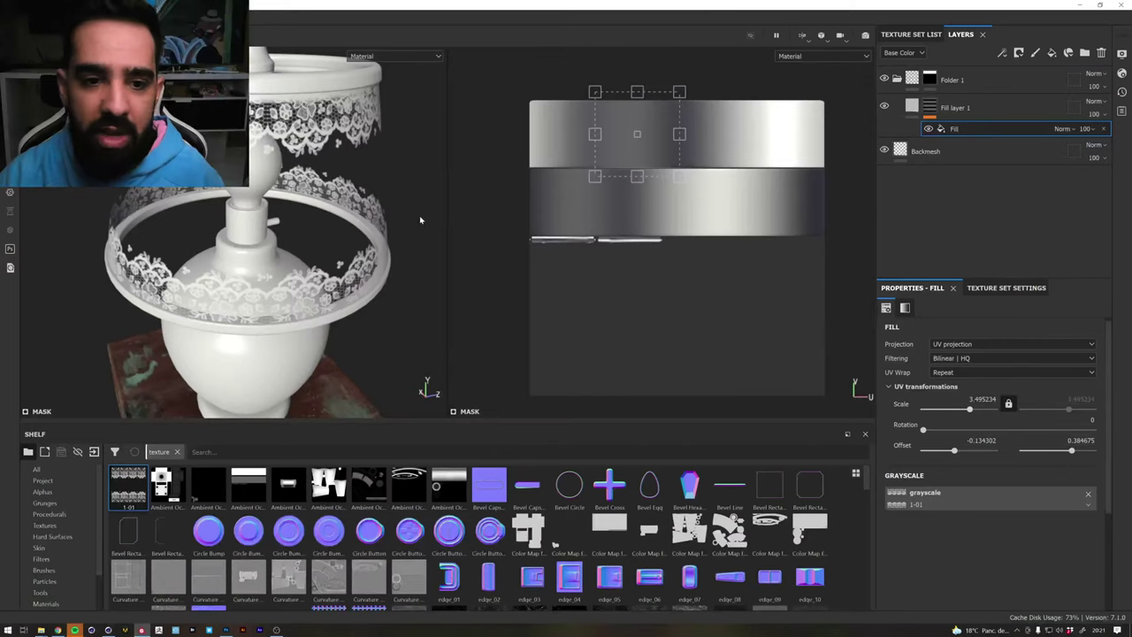
key(alt+Tab)
click(449, 347)
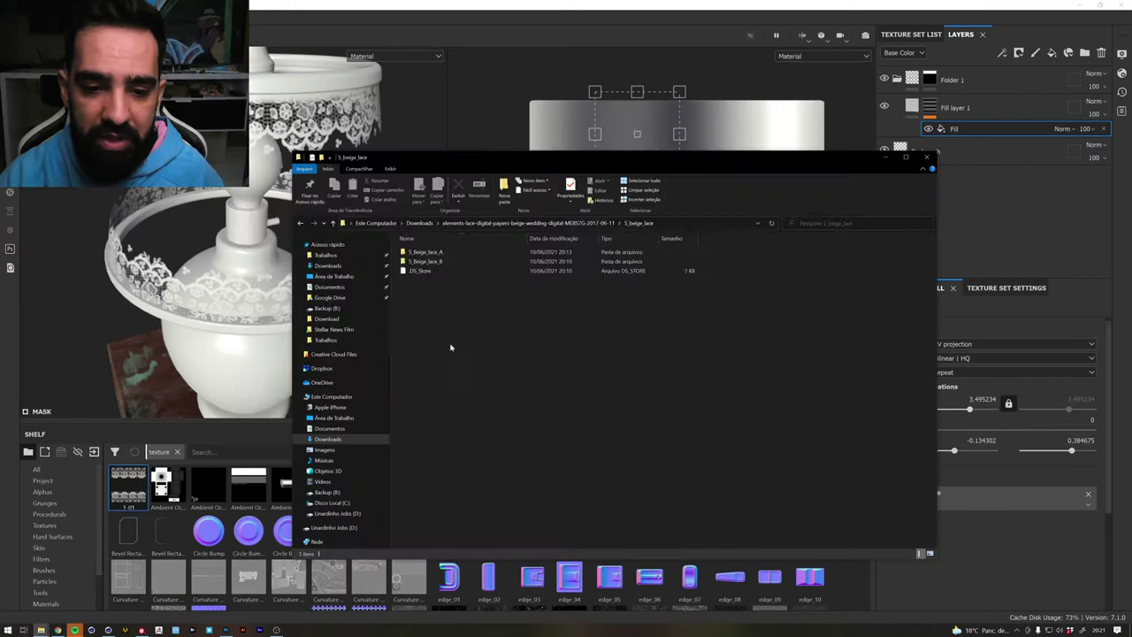
key(alt+Tab)
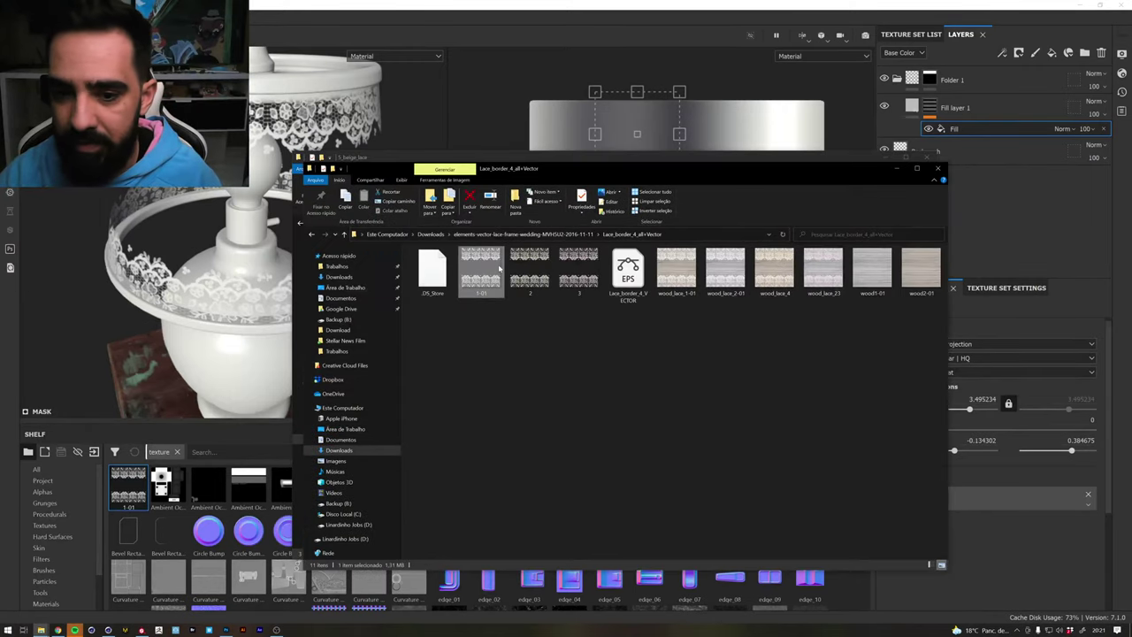
double_click(496, 268)
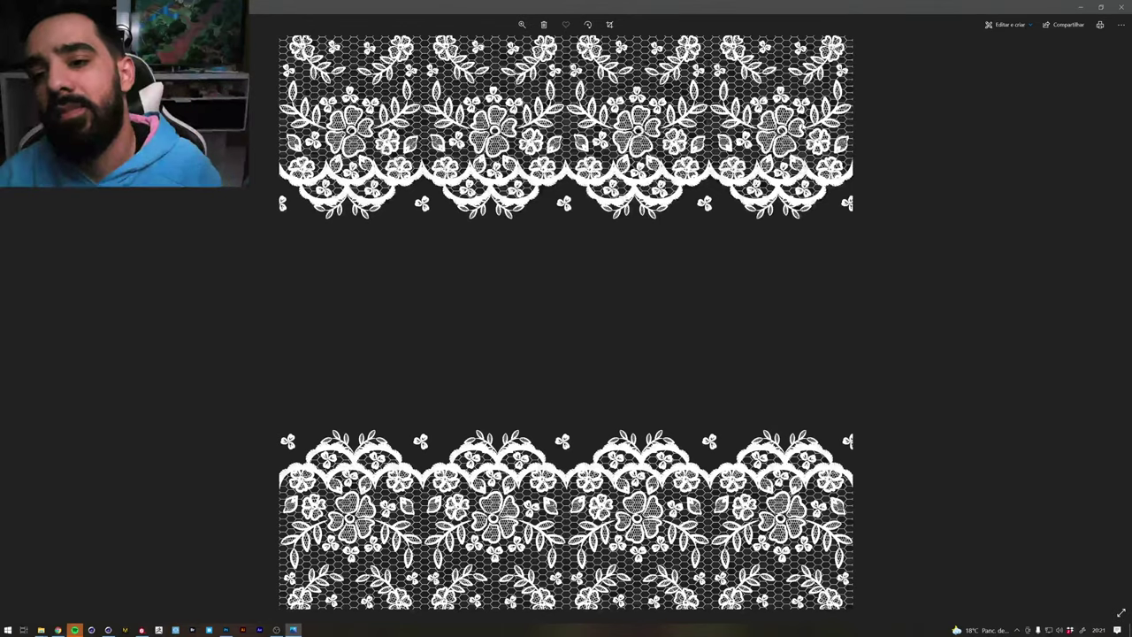
key(alt+Tab)
Switch to the 3D-only view, orbit the lamp and rotate the environment lighting
click(402, 310)
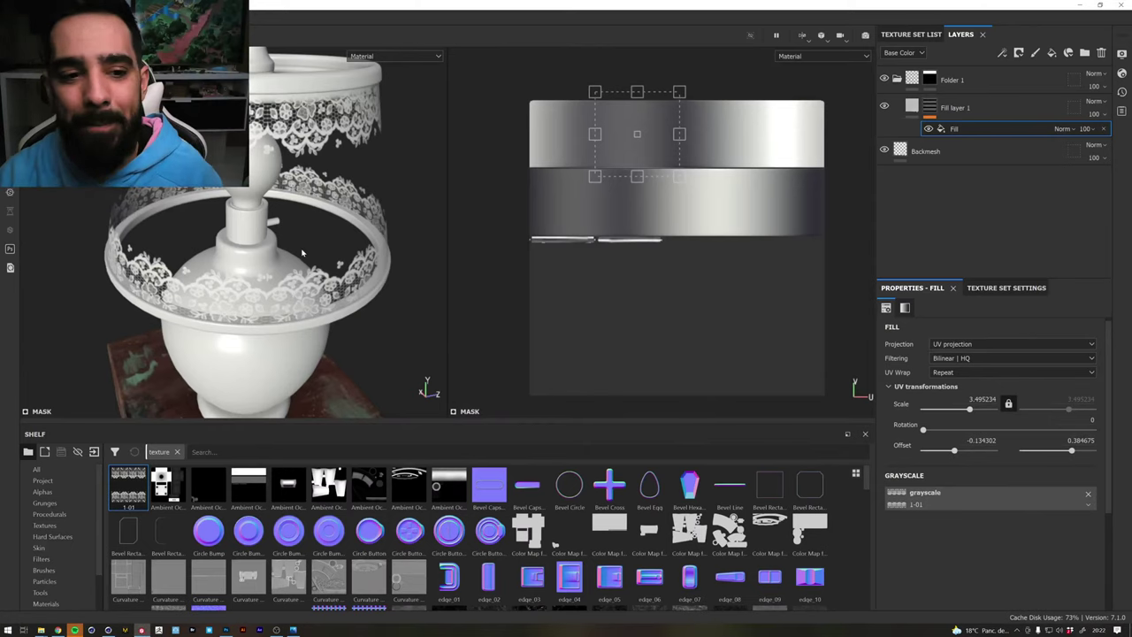
mouse_move(345, 192)
alt+mouse_down()
mouse_move(291, 220)
mouse_move(451, 144)
mouse_move(467, 156)
alt+mouse_up()
key(F2)
mouse_move(547, 239)
alt+mouse_down()
mouse_move(576, 190)
mouse_move(531, 240)
mouse_move(506, 202)
mouse_move(766, 185)
mouse_move(421, 142)
mouse_move(777, 124)
mouse_move(592, 108)
alt+mouse_up()
mouse_move(616, 108)
alt+mouse_down()
mouse_move(443, 110)
mouse_move(543, 106)
mouse_move(466, 124)
mouse_move(485, 165)
alt+mouse_up()
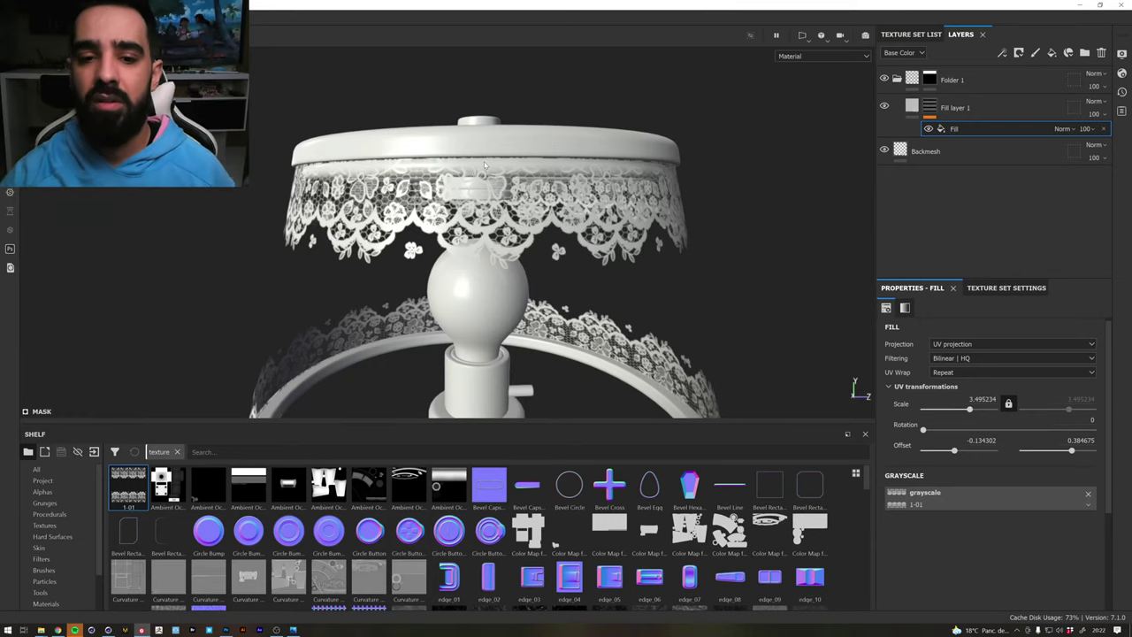
alt+drag(485, 166, 513, 182)
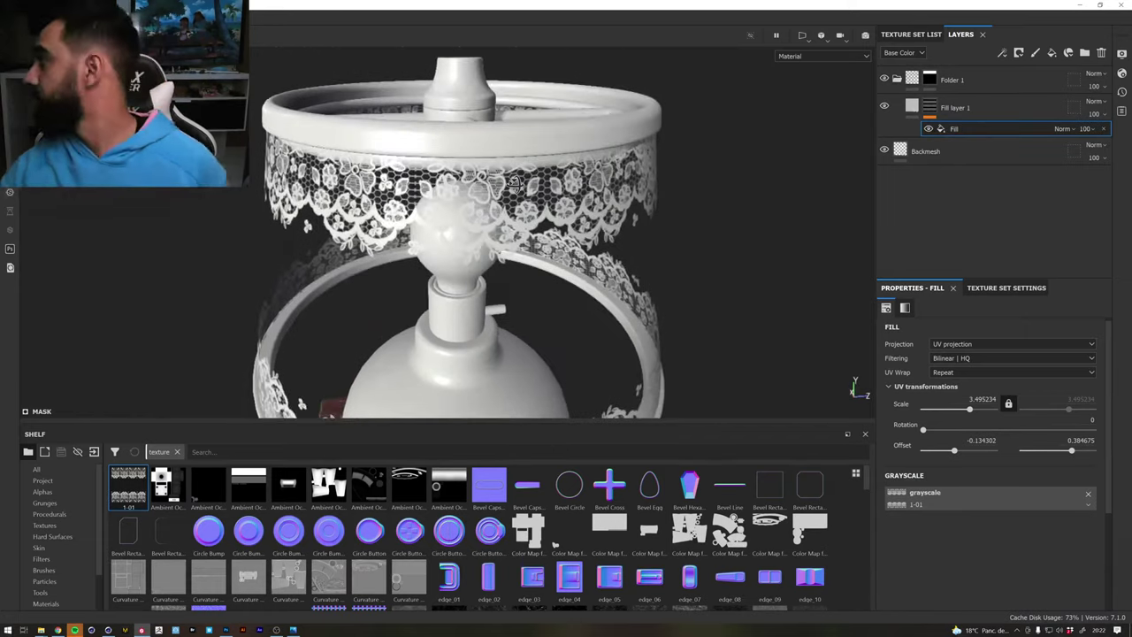
shift+right_drag(513, 181, 510, 186)
alt+drag(510, 186, 420, 170)
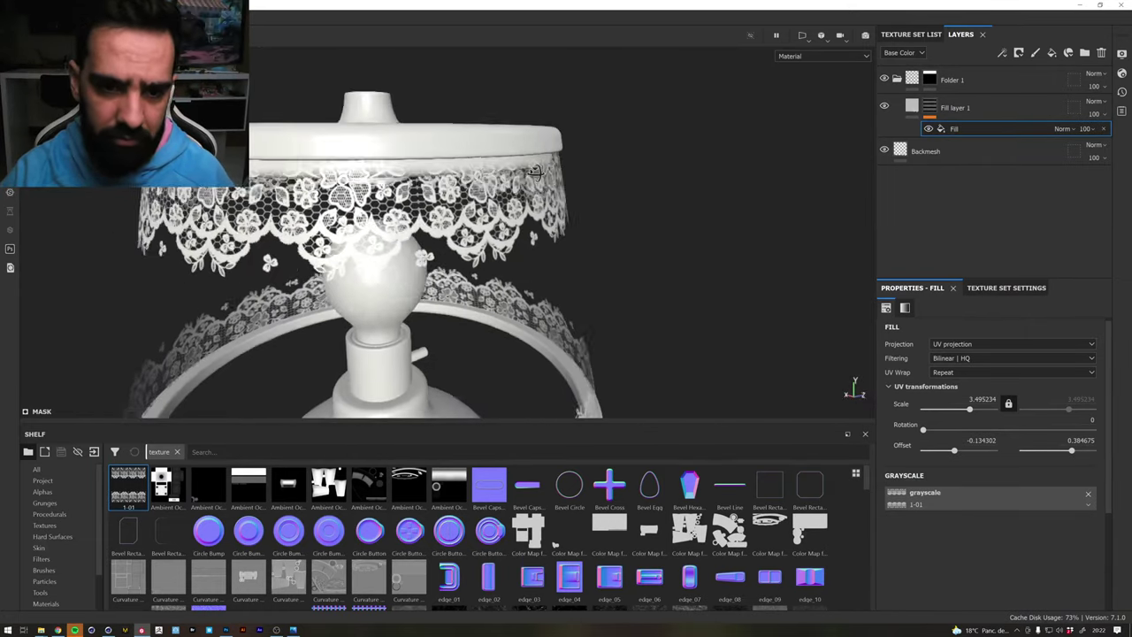
alt+middle_drag(420, 170, 399, 175)
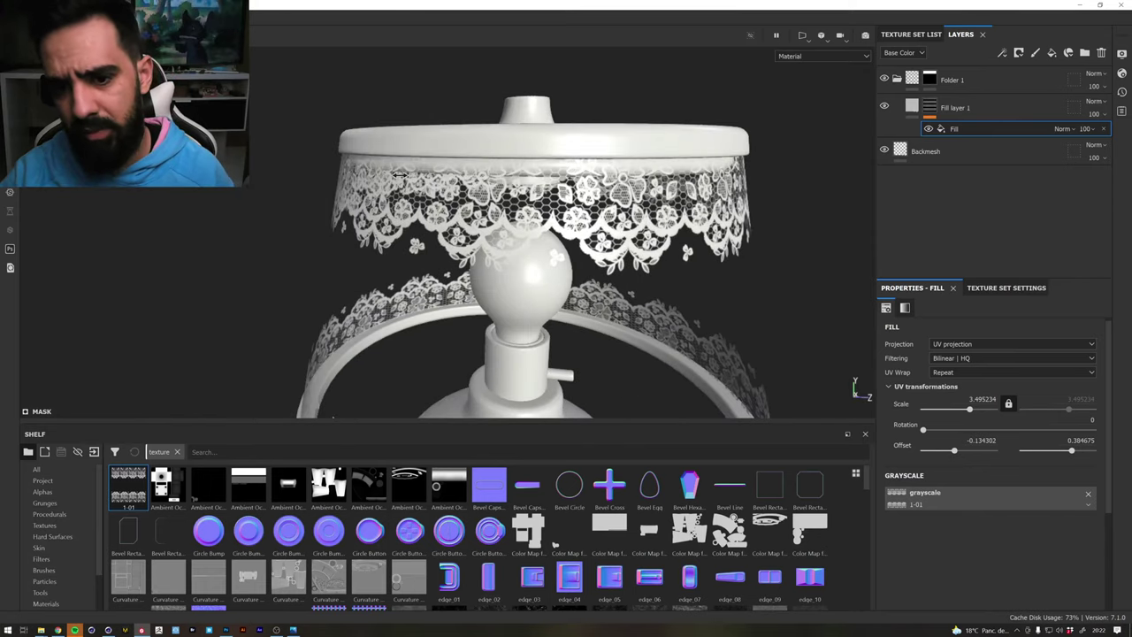
key(alt+Tab)
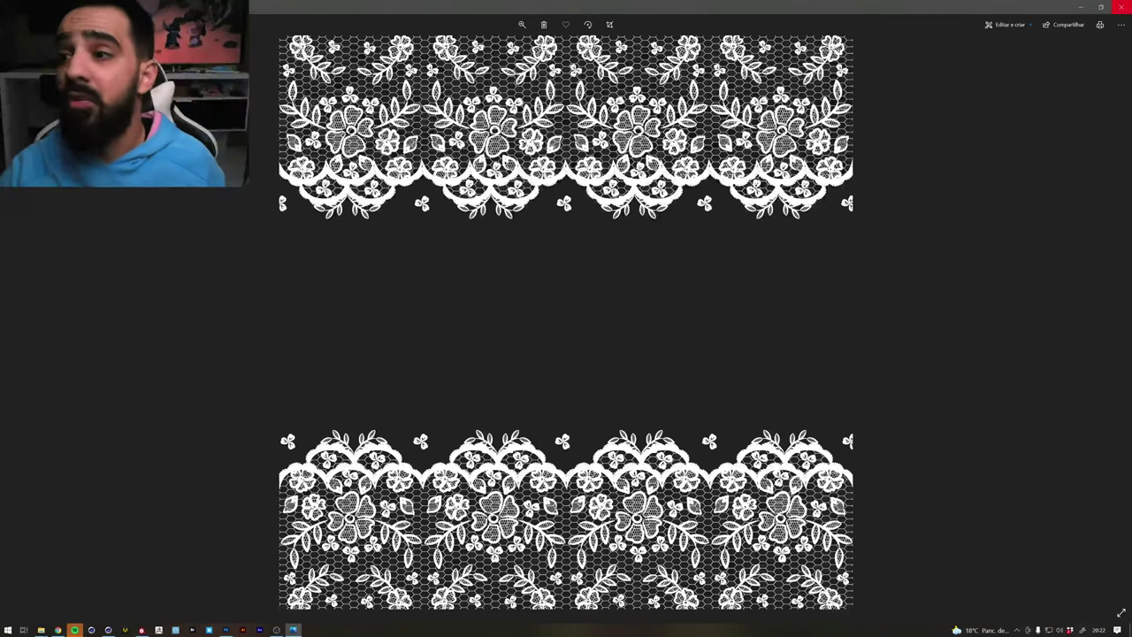
Close the Photos preview and open 1-01 with Adobe Photoshop 2021
click(1123, 7)
key(alt+Tab)
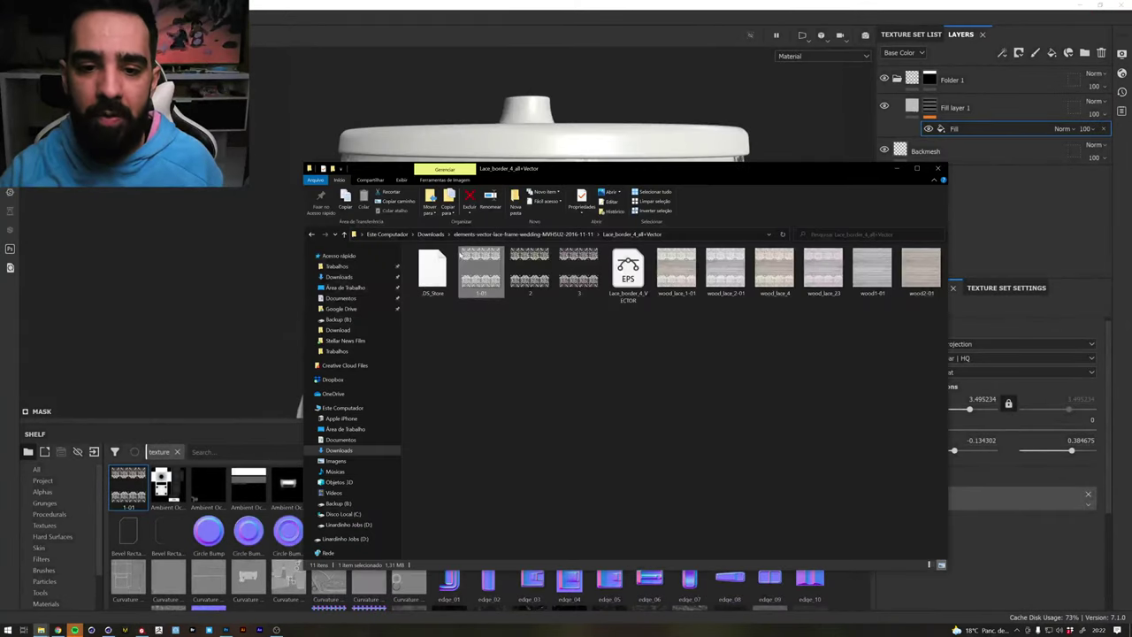
right_click(478, 274)
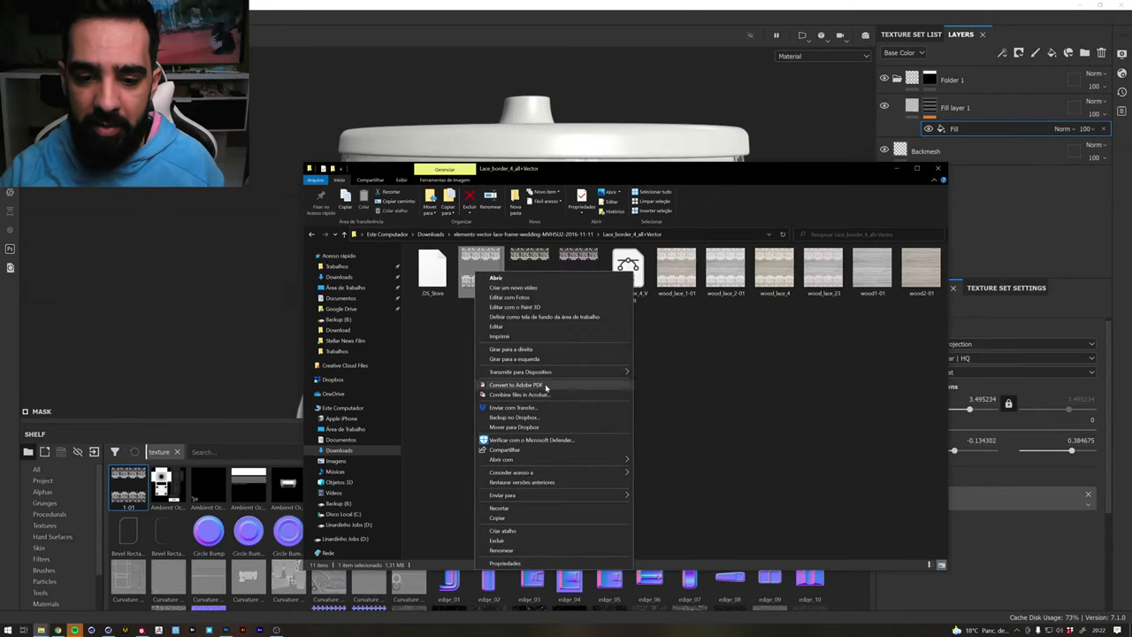
click(739, 328)
right_click(471, 251)
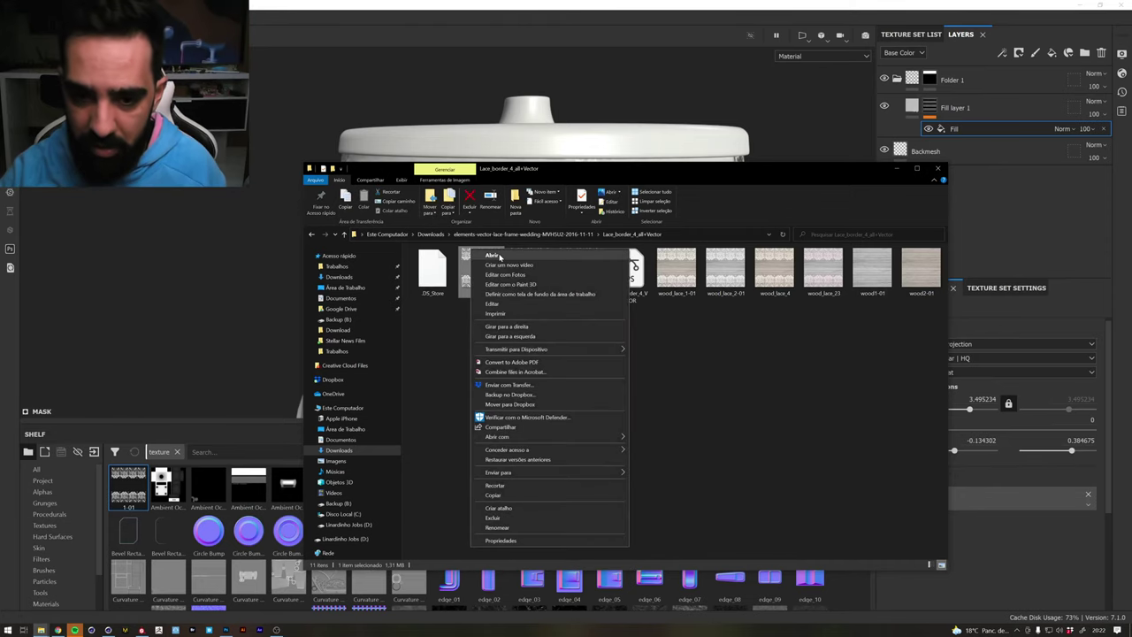
click(492, 255)
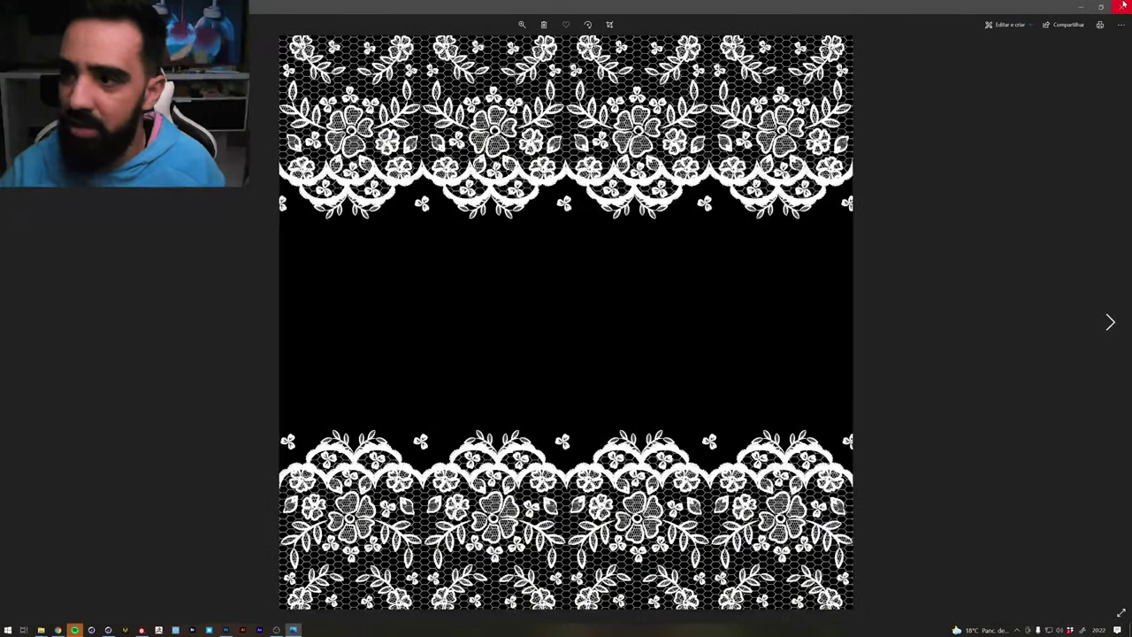
key(Escape)
right_click(492, 257)
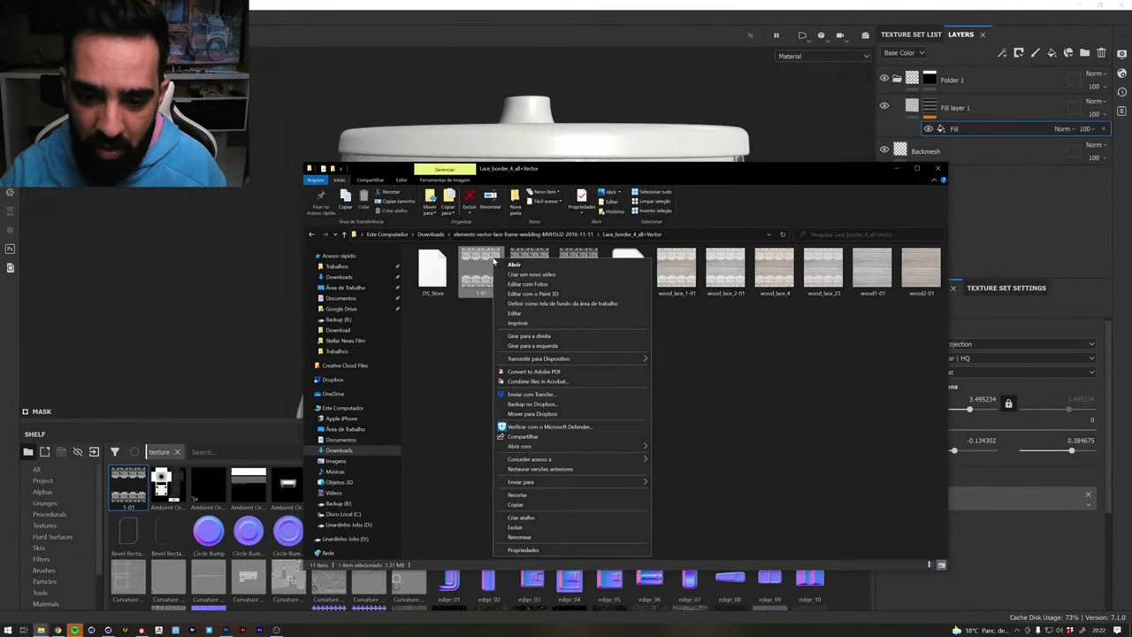
mouse_move(531, 445)
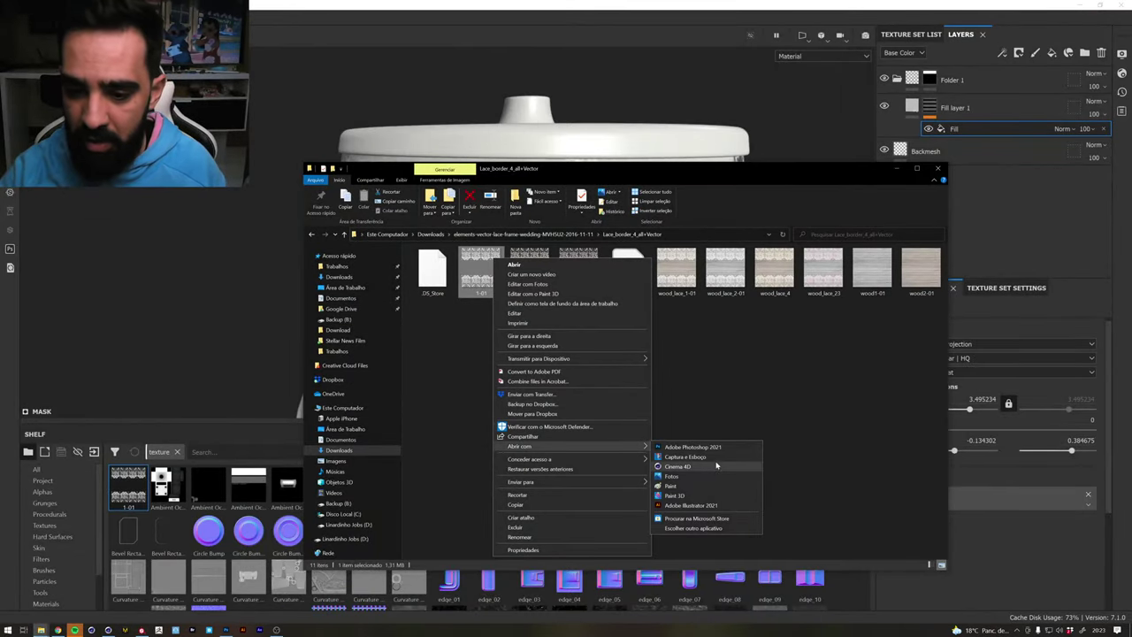
click(722, 450)
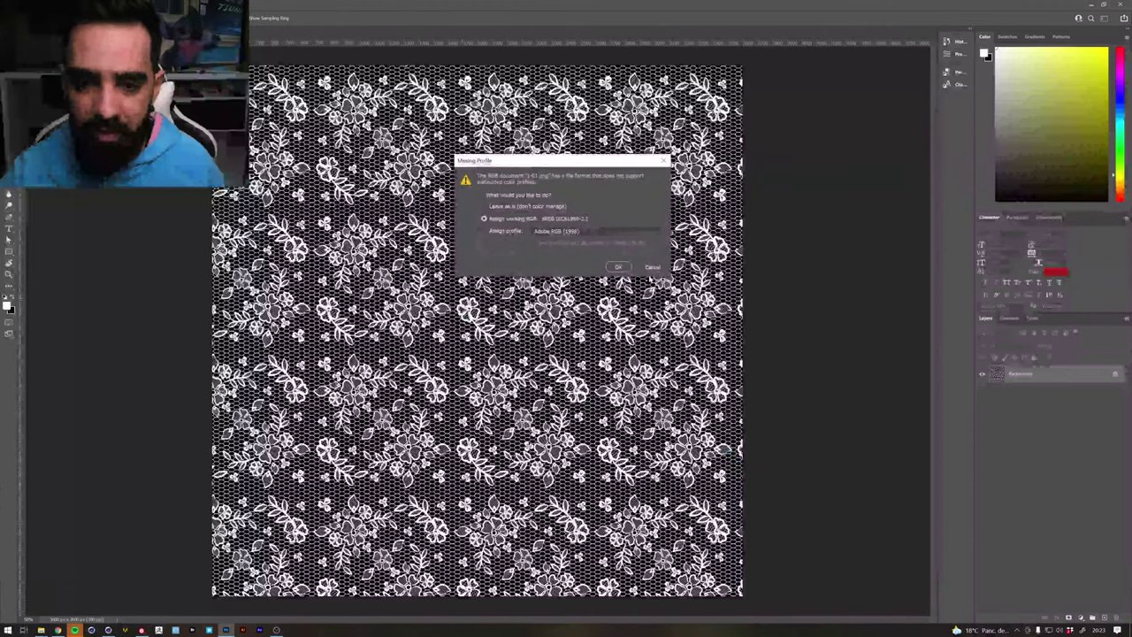
Open the image and add a black-filled layer beneath the lace layer
click(619, 267)
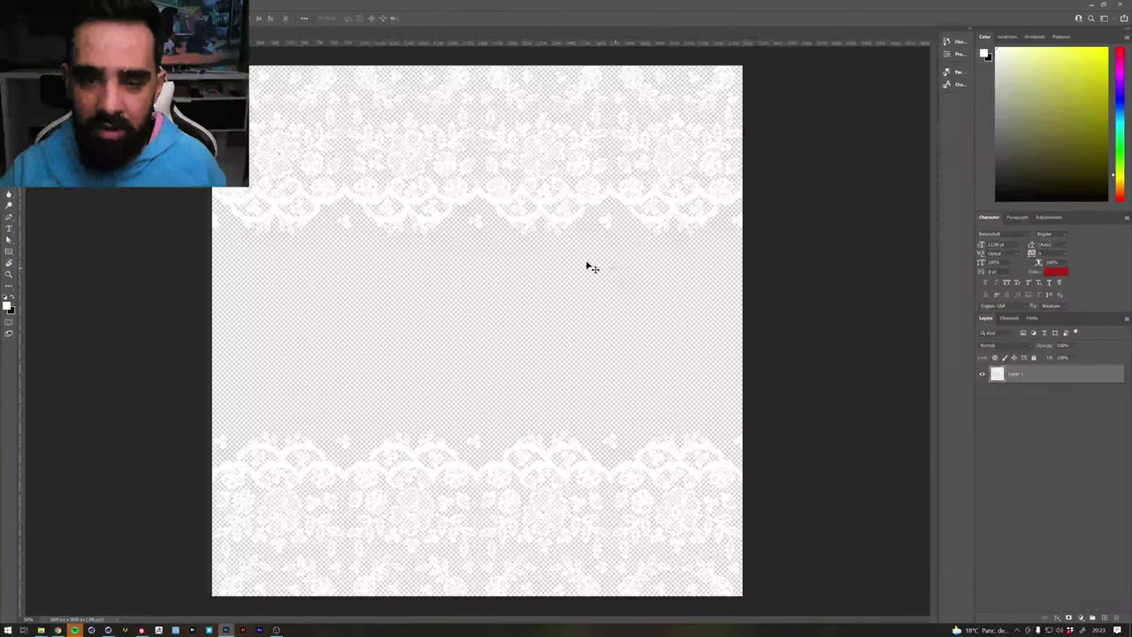
click(1118, 617)
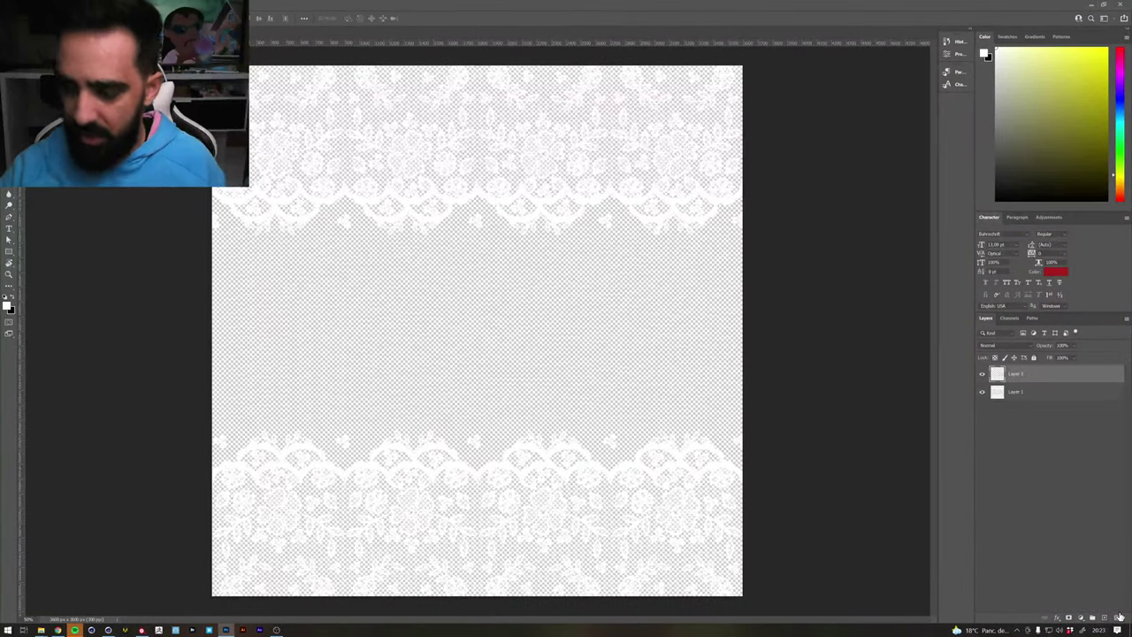
key(ctrl+BackSpace)
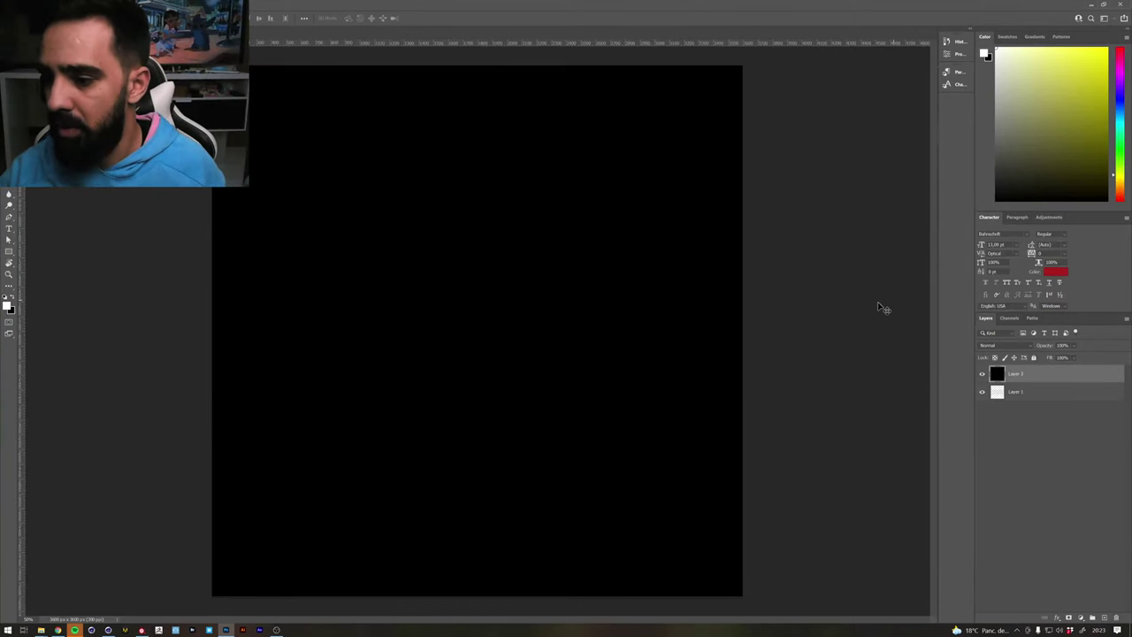
drag(1094, 381, 1068, 429)
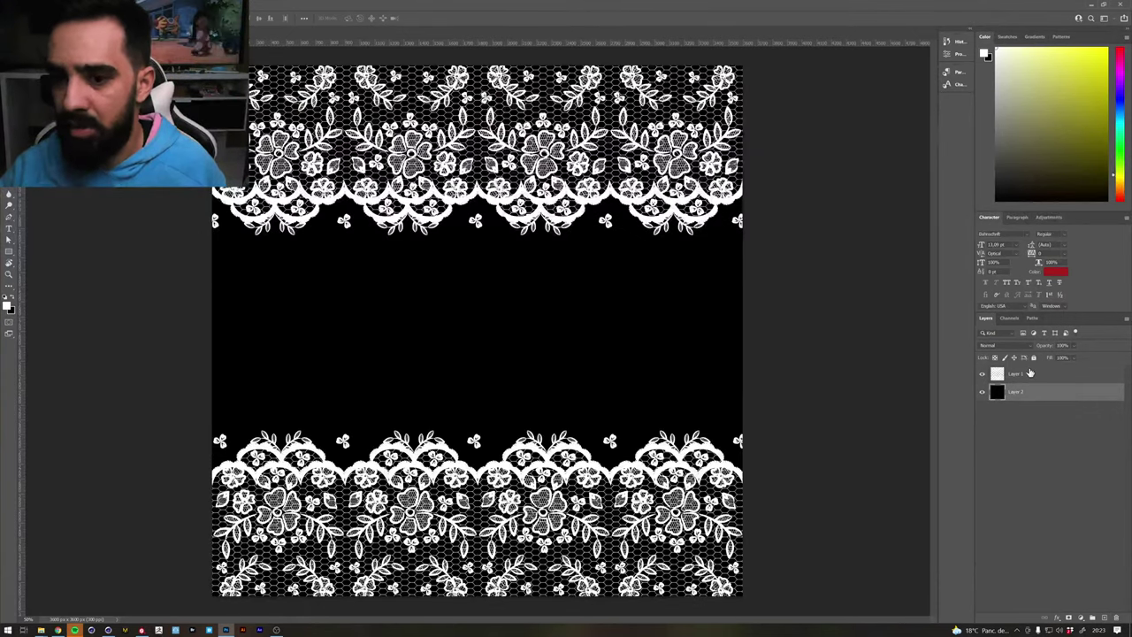
Check Levels on the lace layer without changes, then zoom in along the lace band
click(1030, 374)
key(ctrl+l)
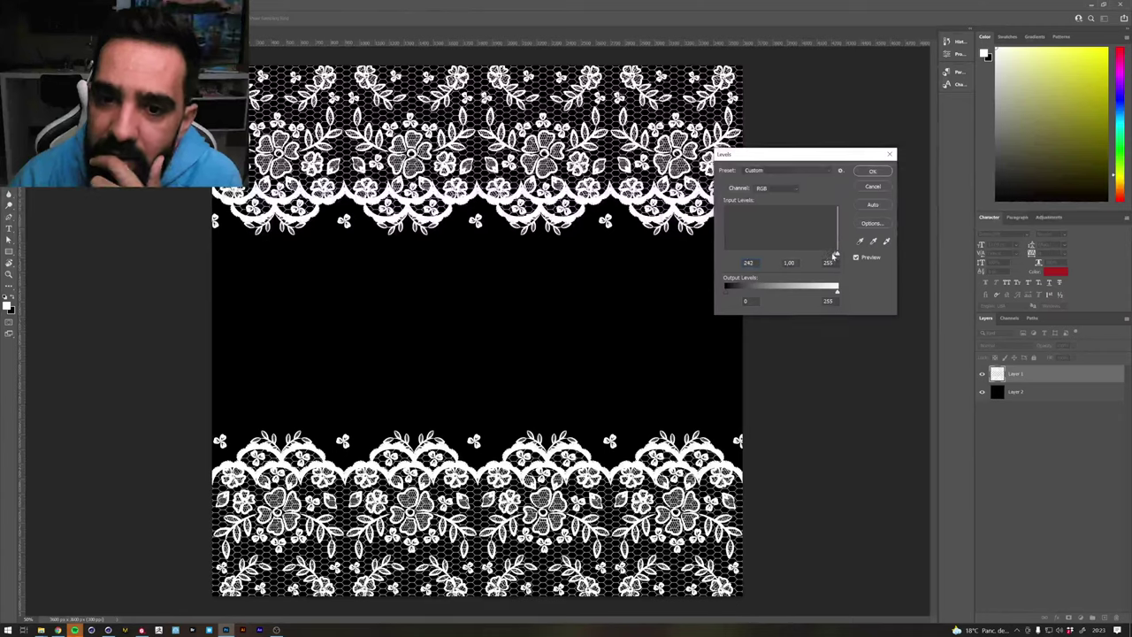
click(867, 186)
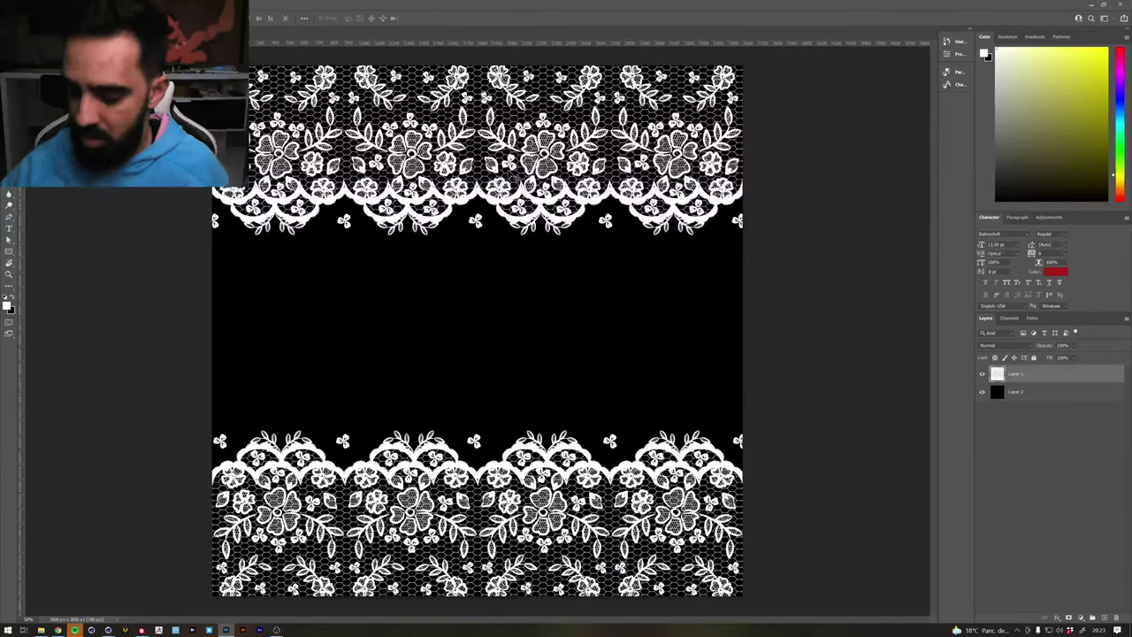
key(ctrl+plus)
key(ctrl+plus)
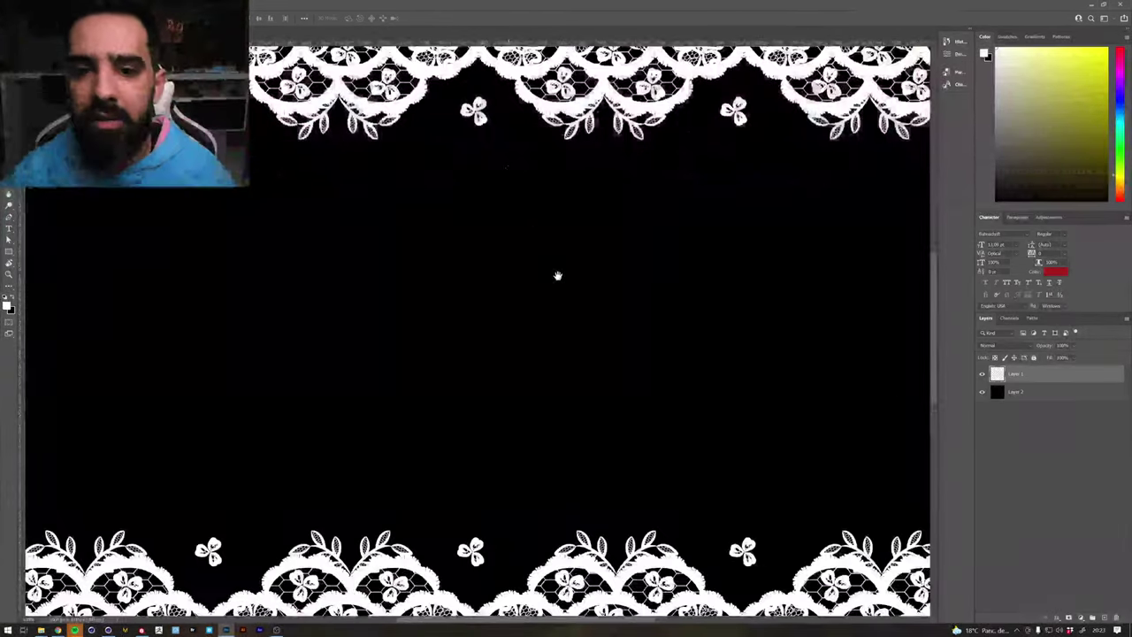
drag(557, 274, 648, 465)
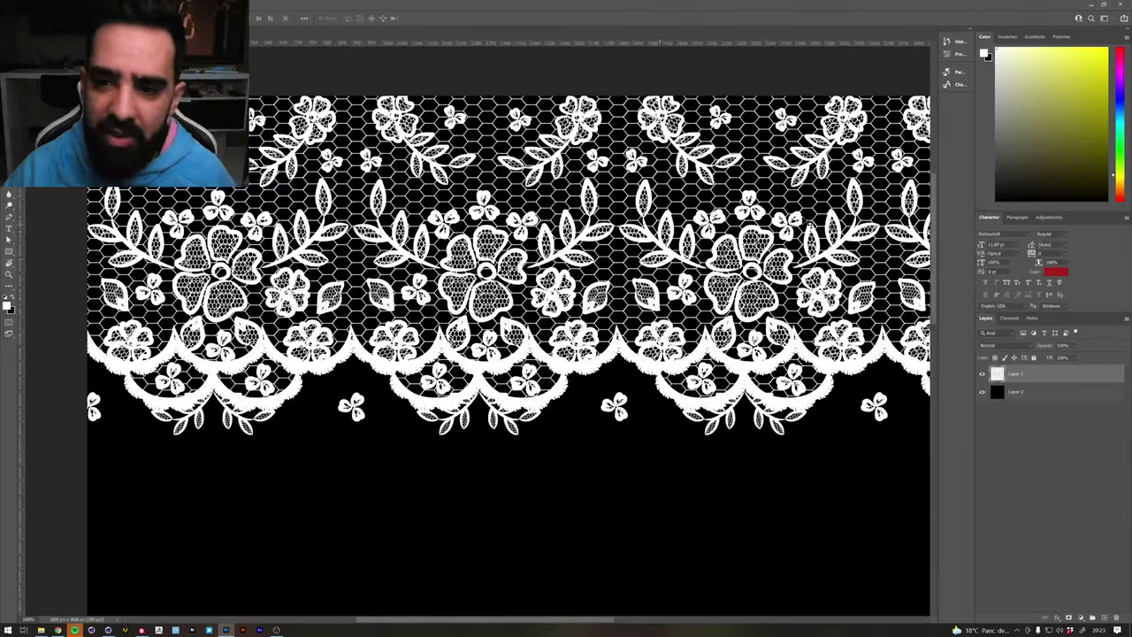
drag(649, 465, 587, 473)
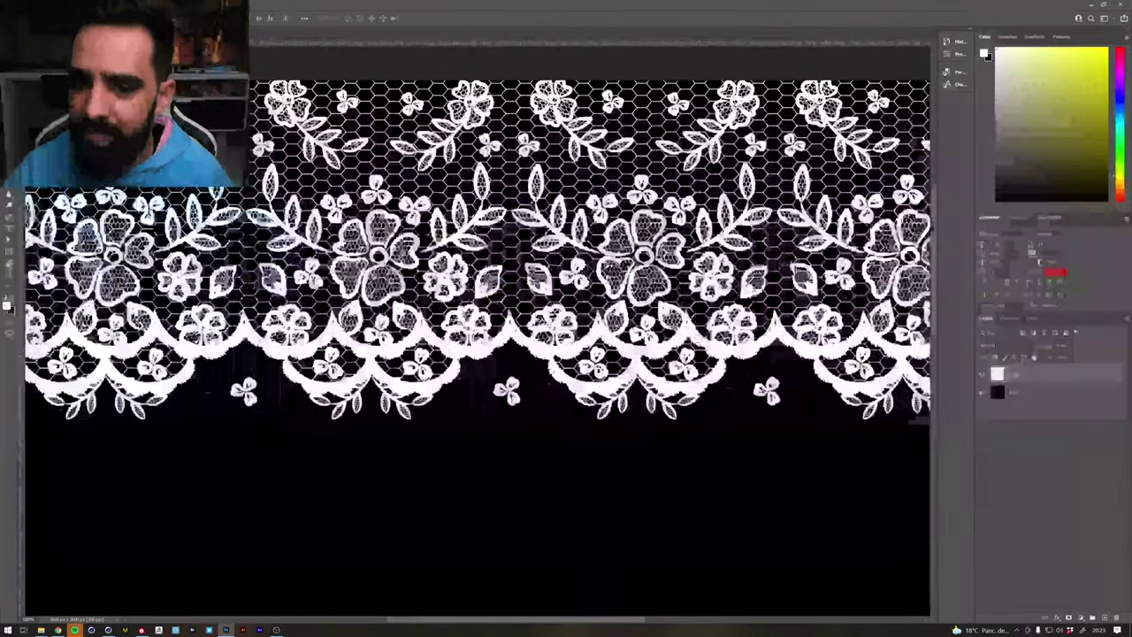
Glance at the lace vector pages in the browser, then orbit the lamp in Substance Painter
key(alt+Tab)
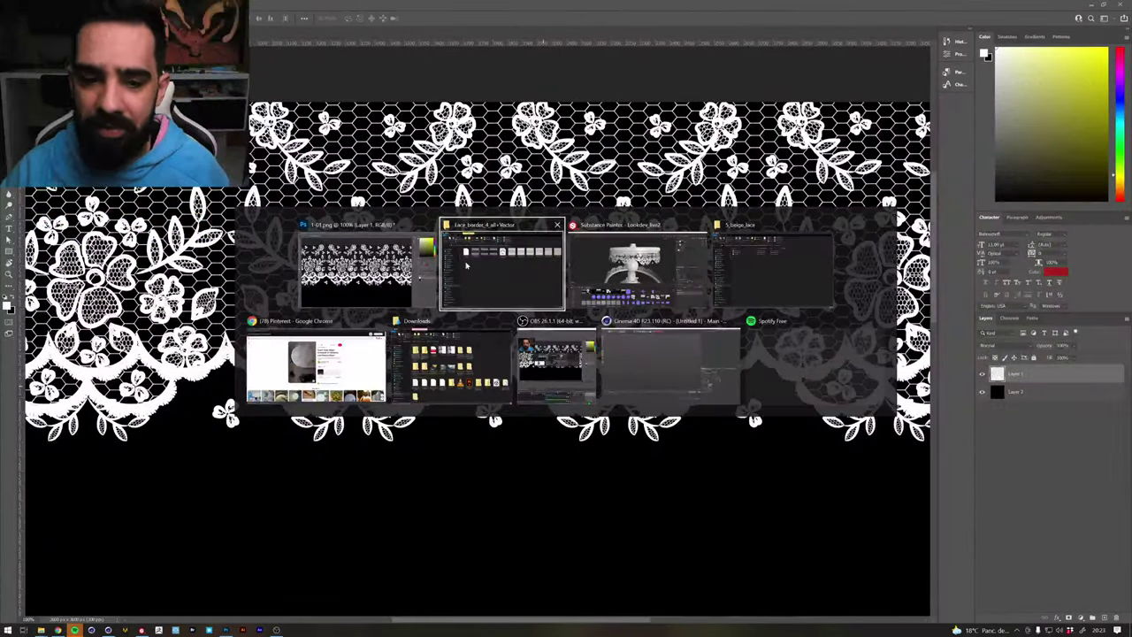
click(292, 354)
click(720, 7)
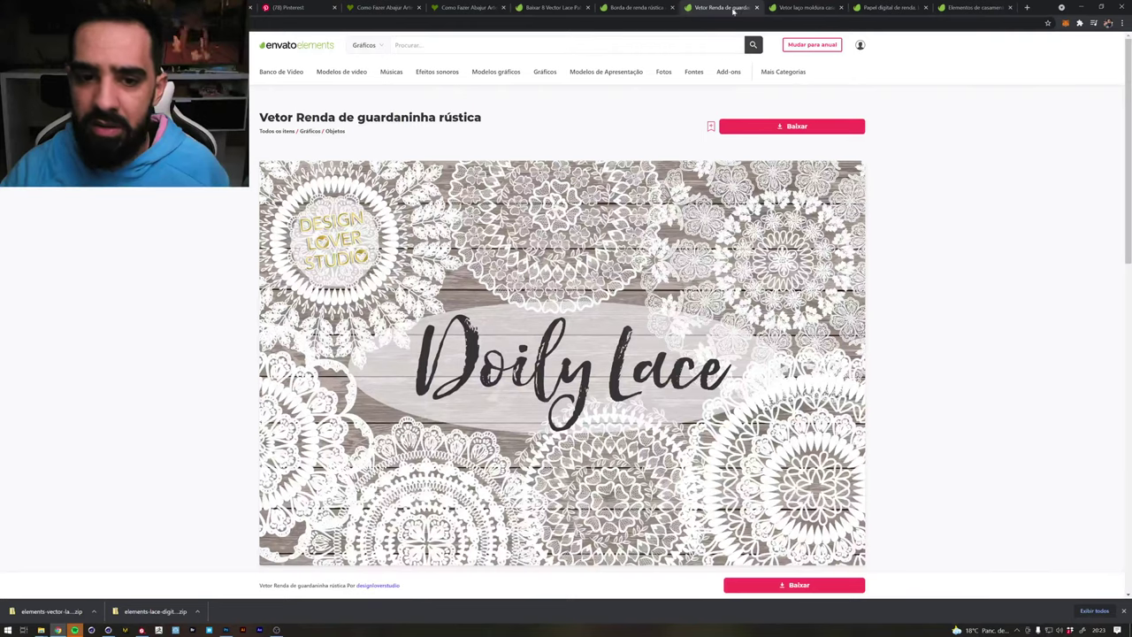
click(794, 7)
key(alt+Tab)
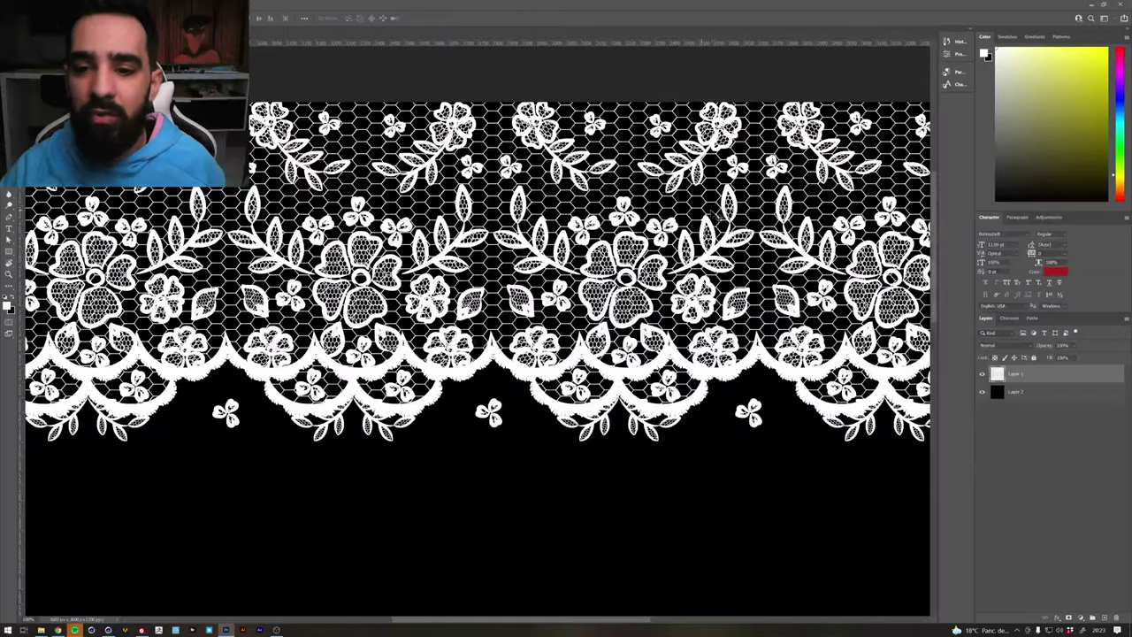
key(alt+Tab)
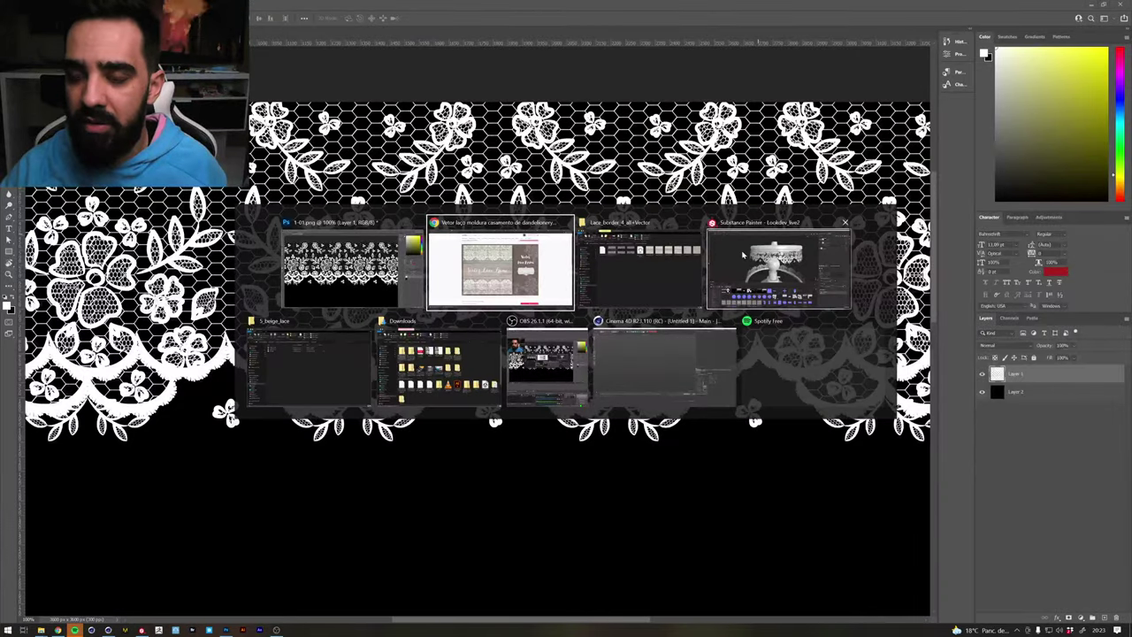
click(742, 254)
alt+drag(530, 181, 140, 395)
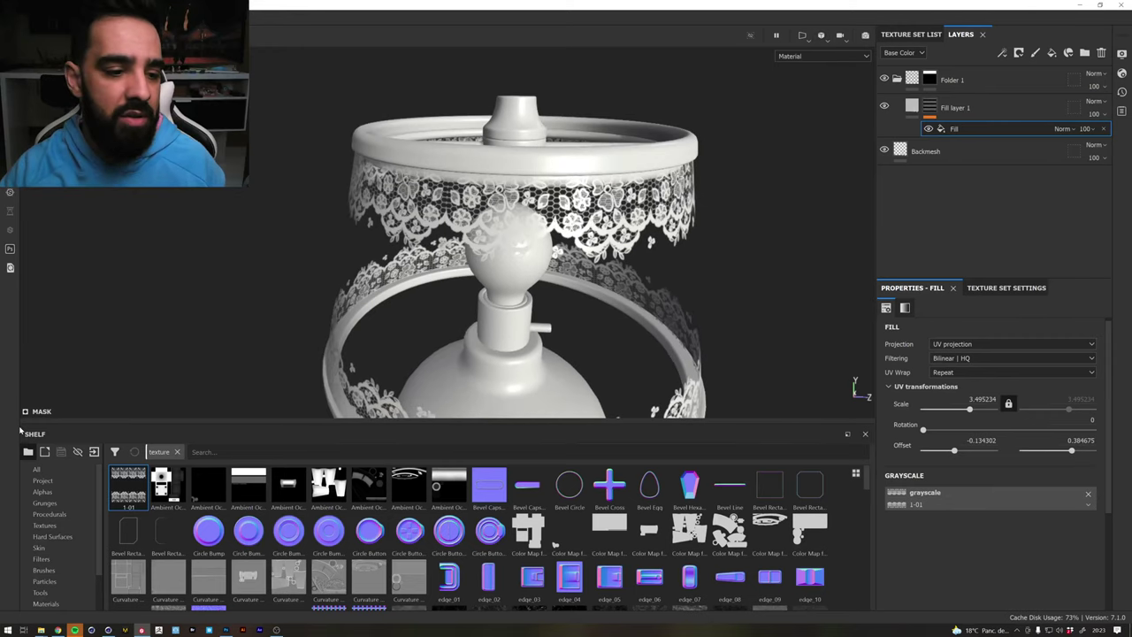
Orbit the lamp, start the Iray render preview, and bring Cinema 4D forward
mouse_move(552, 285)
alt+mouse_down()
mouse_move(531, 204)
mouse_move(575, 195)
alt+mouse_up()
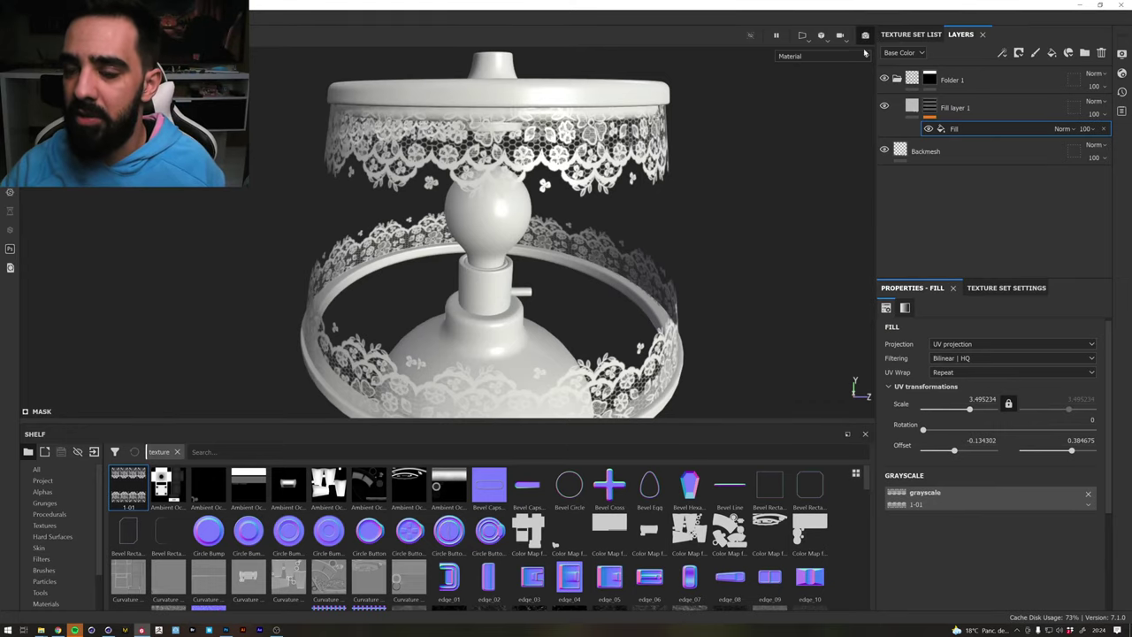
click(802, 36)
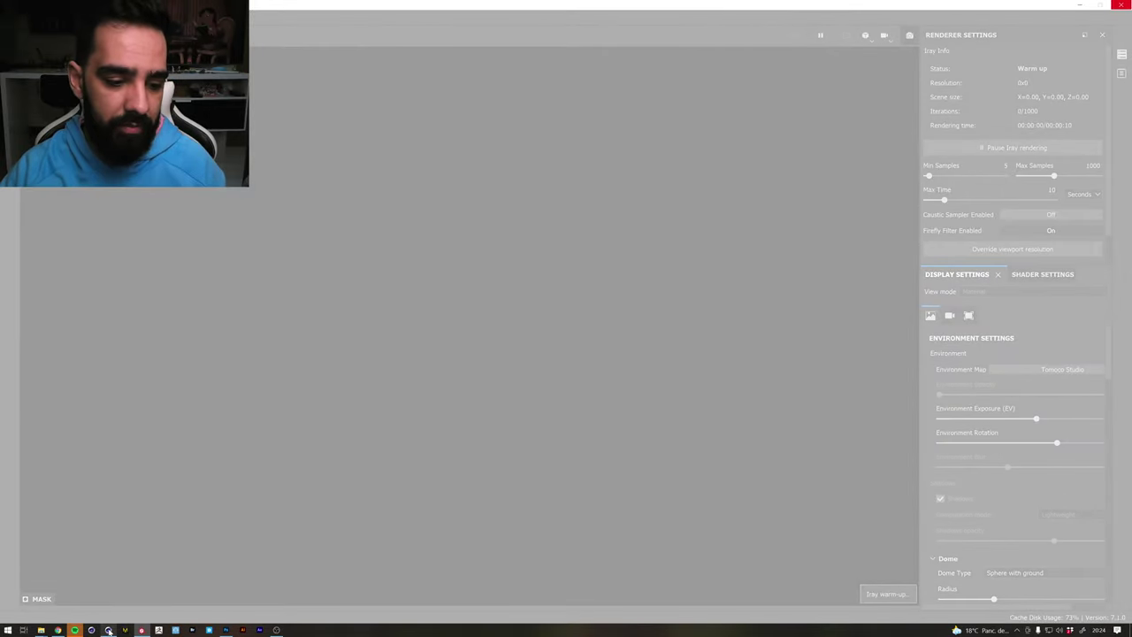
click(108, 630)
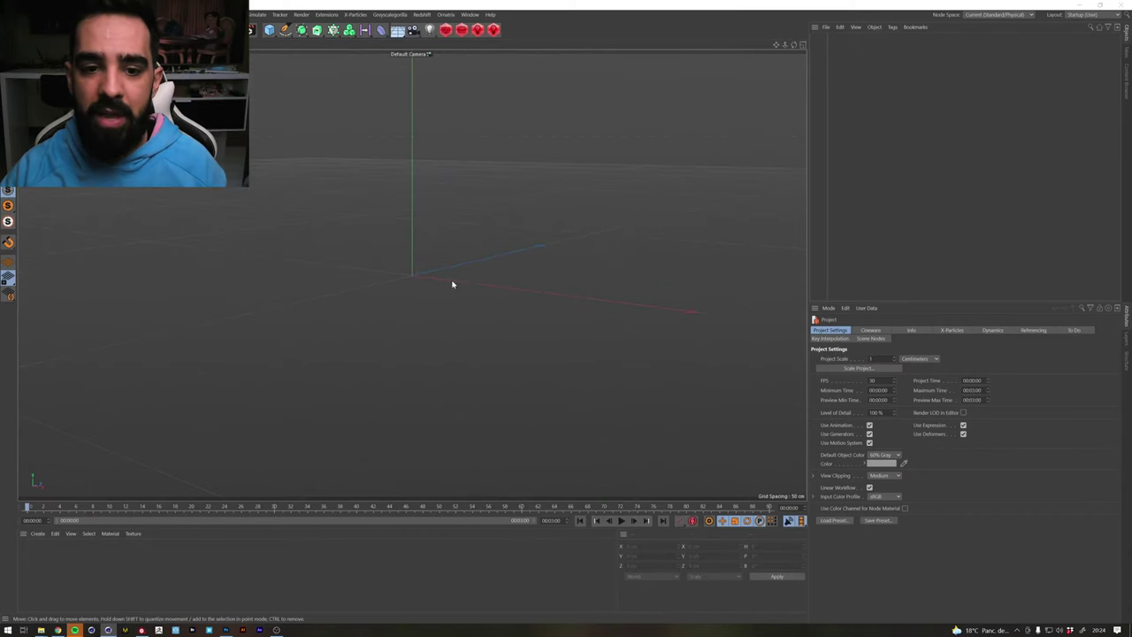
In File Explorer, go to Backup (B:) > Daily Render
key(alt+Tab)
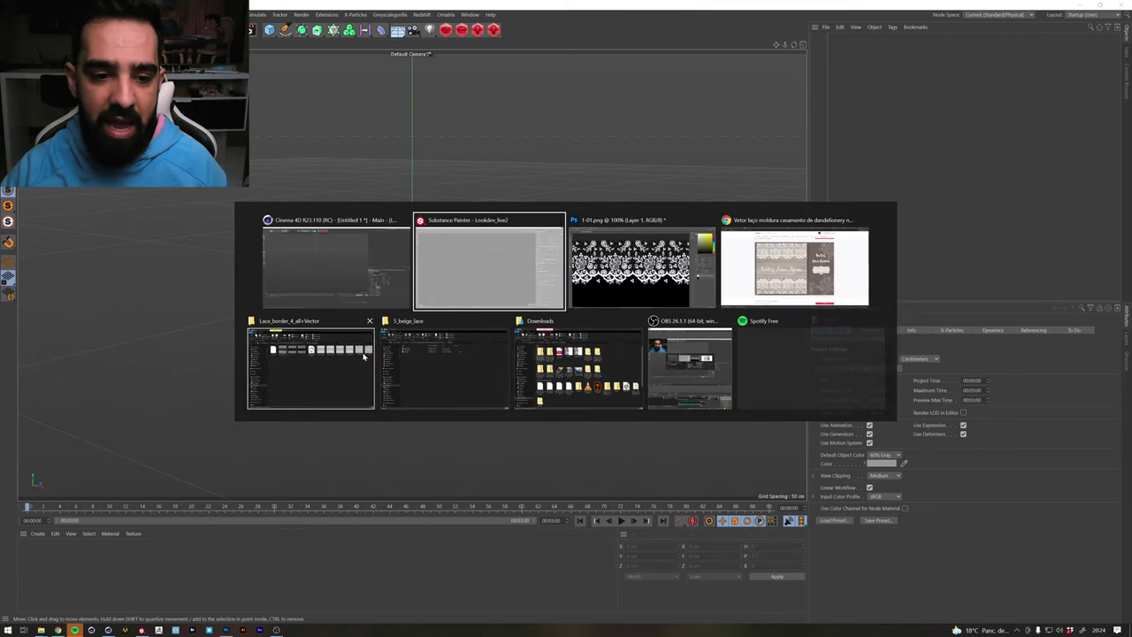
click(362, 356)
key(alt+Tab)
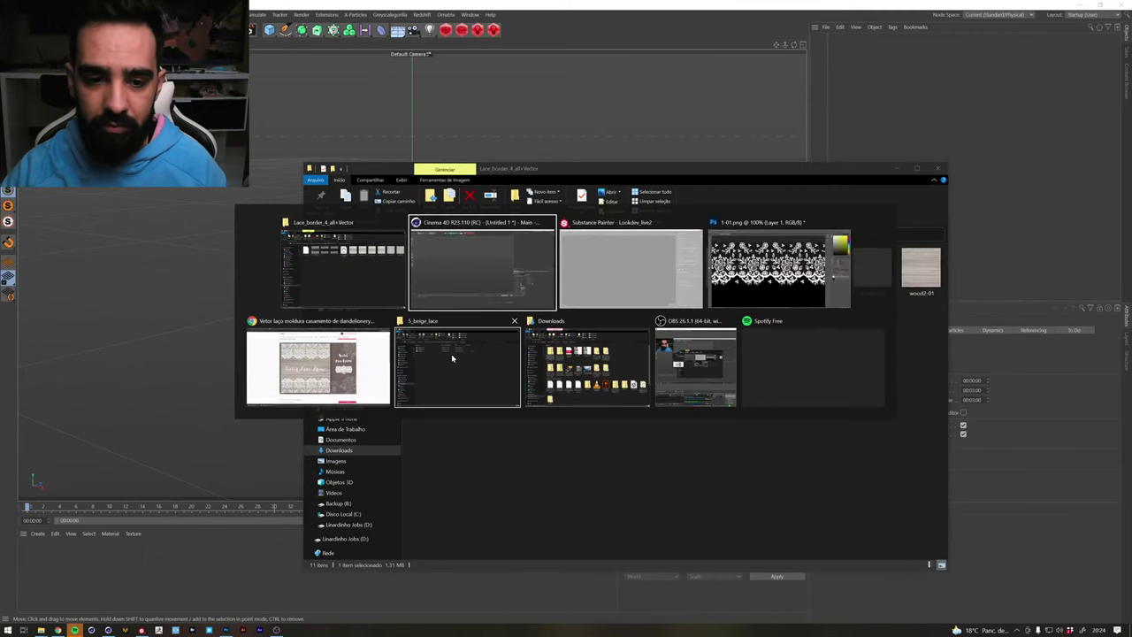
click(345, 266)
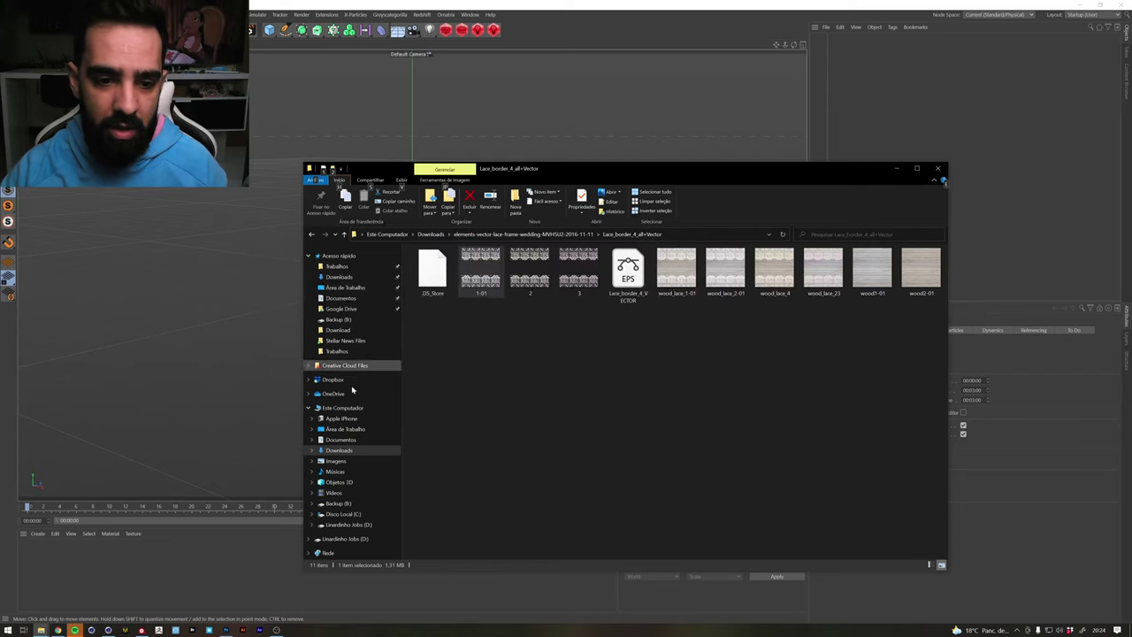
click(352, 319)
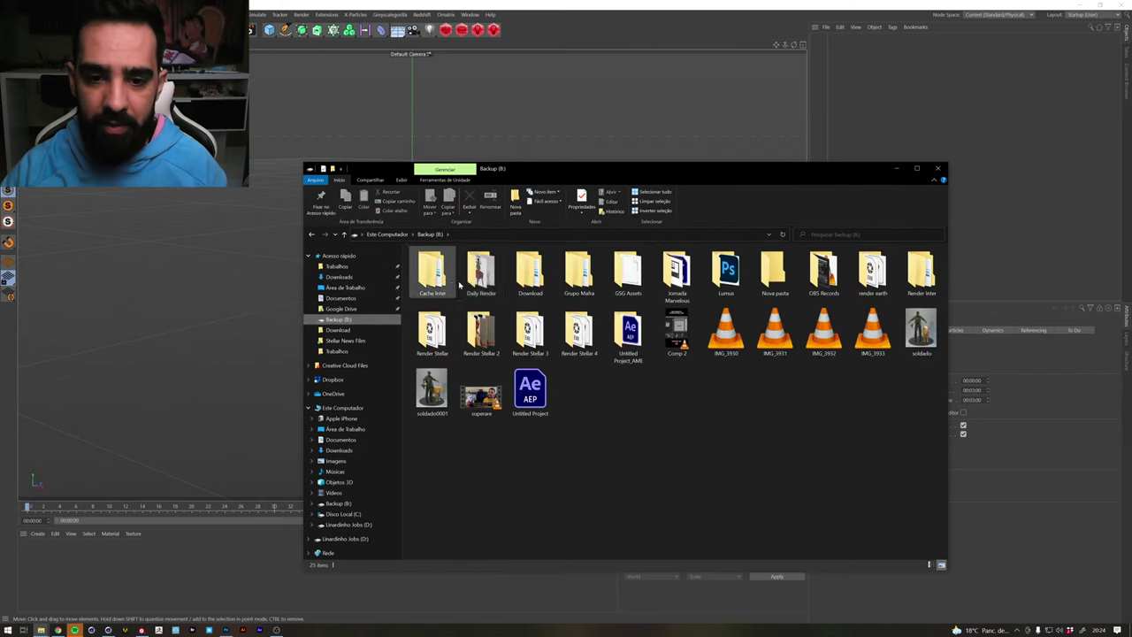
double_click(481, 280)
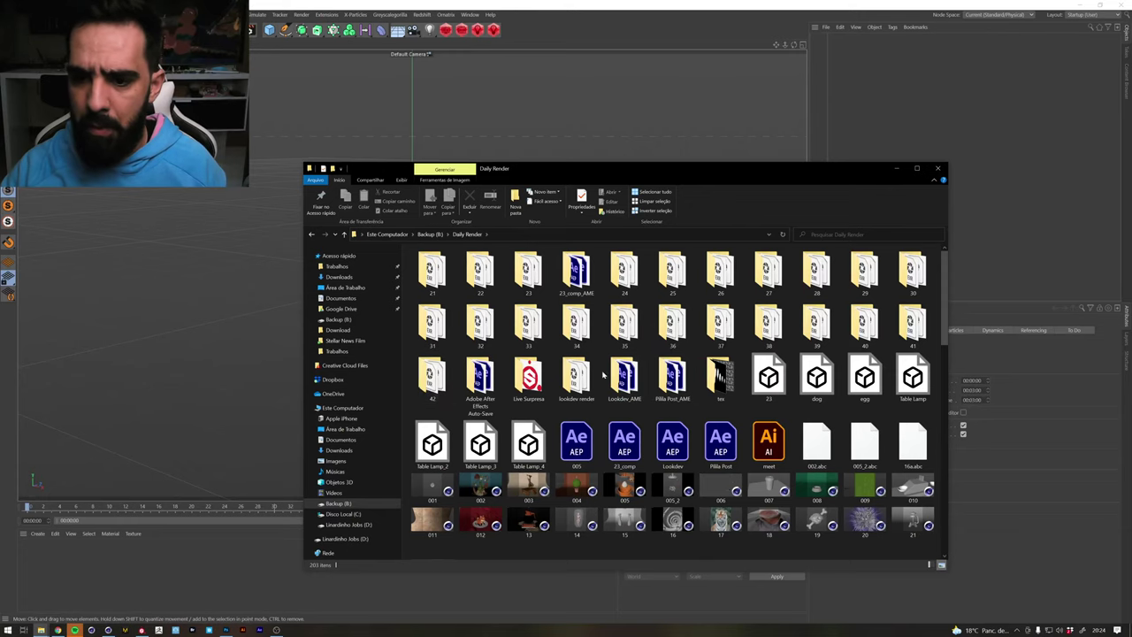
Drag the Table Lamp file into the Cinema 4D viewport to reach FBX Import Settings
scroll(792, 395, down, 3)
scroll(791, 396, down, 5)
scroll(792, 395, down, 3)
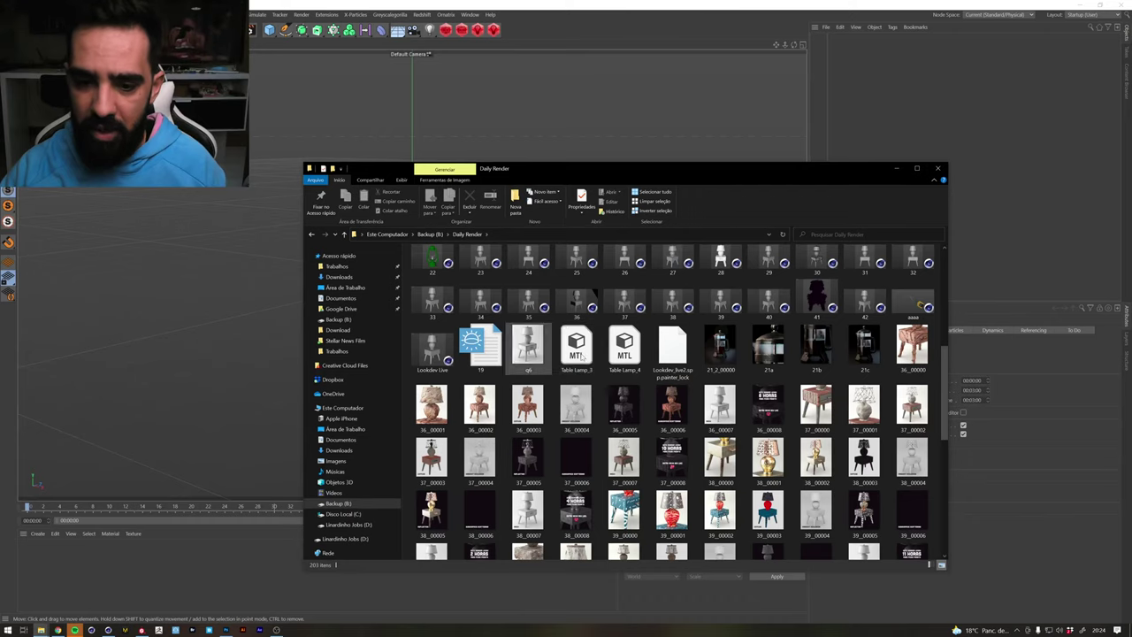
click(624, 347)
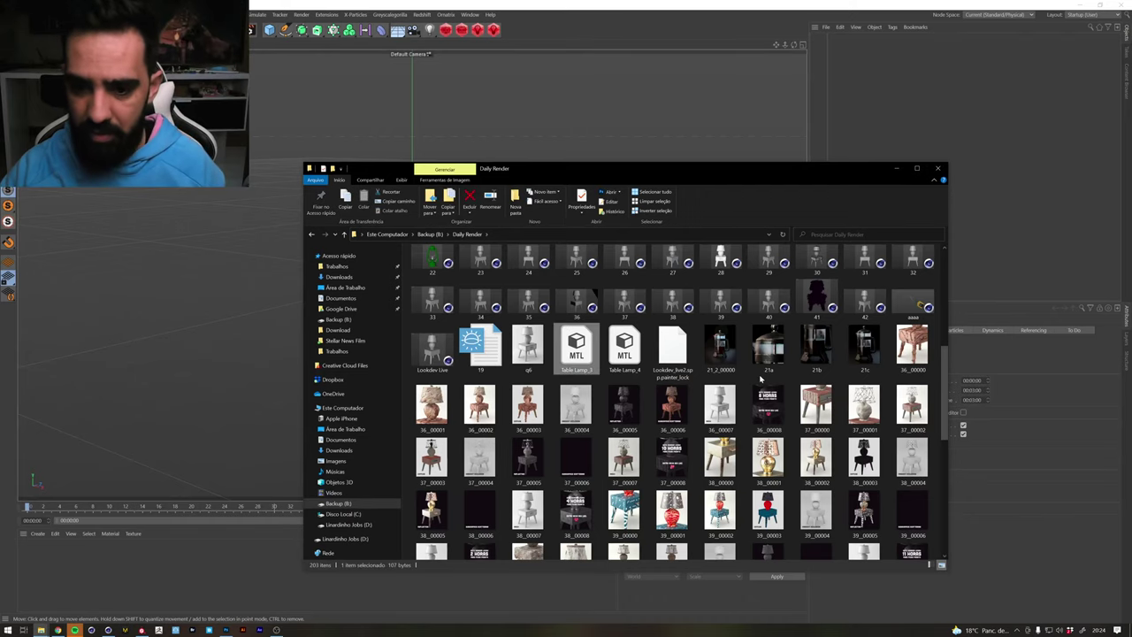
scroll(748, 402, up, 2)
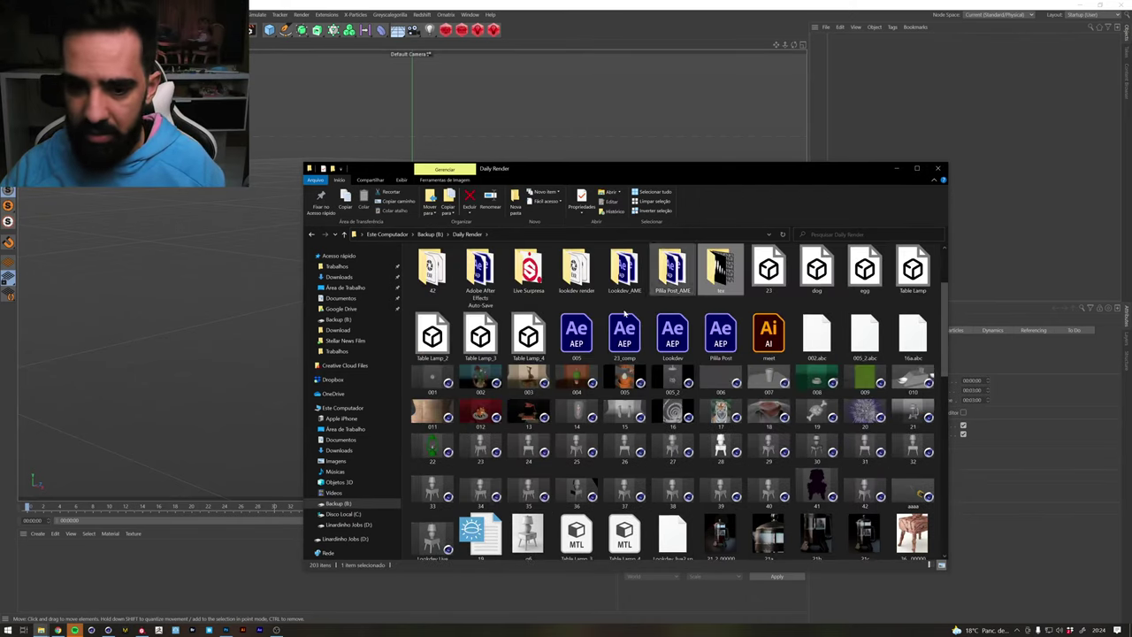
drag(913, 270, 723, 131)
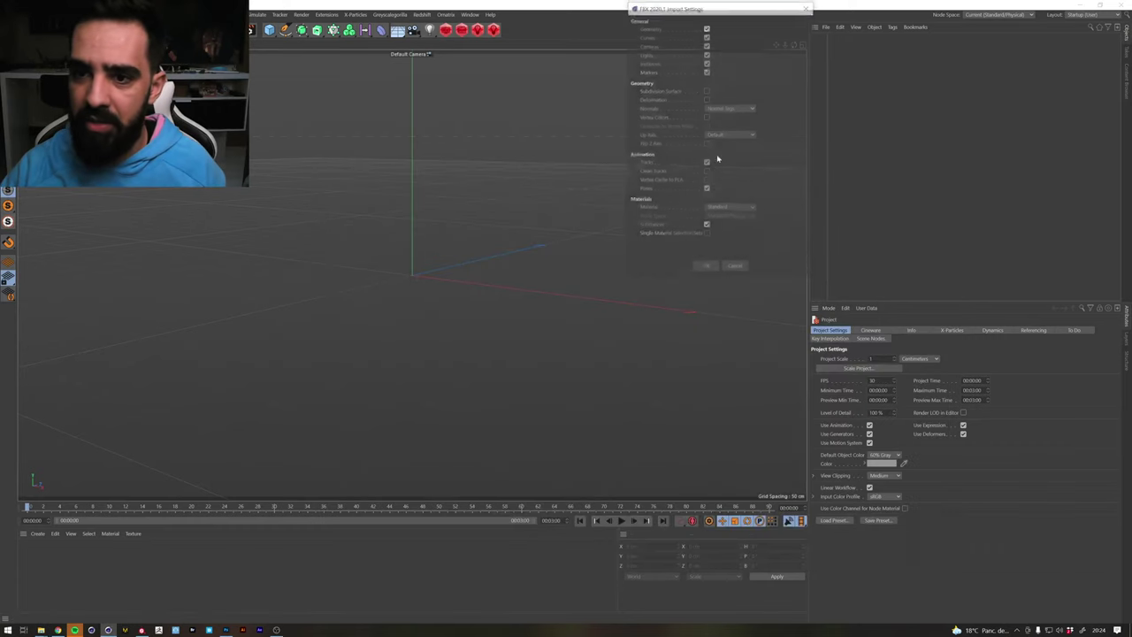
Confirm the FBX import, select the lampshade, and switch to the UV Edit layout
click(707, 268)
mouse_move(706, 268)
alt+mouse_down()
mouse_move(464, 217)
mouse_move(414, 136)
alt+mouse_up()
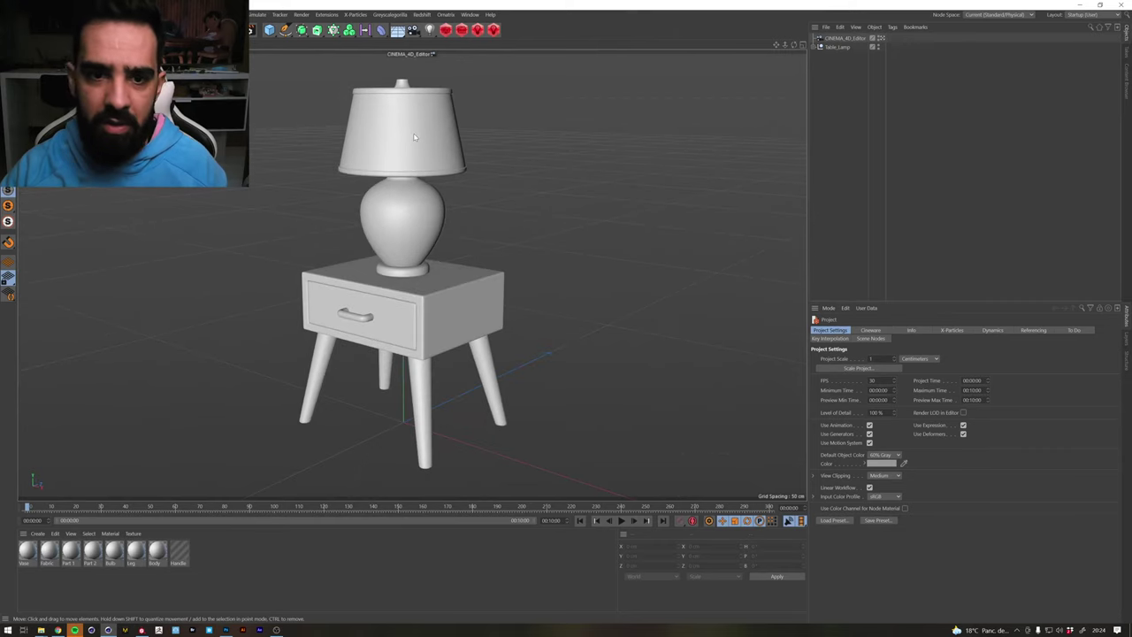
click(413, 136)
click(1083, 14)
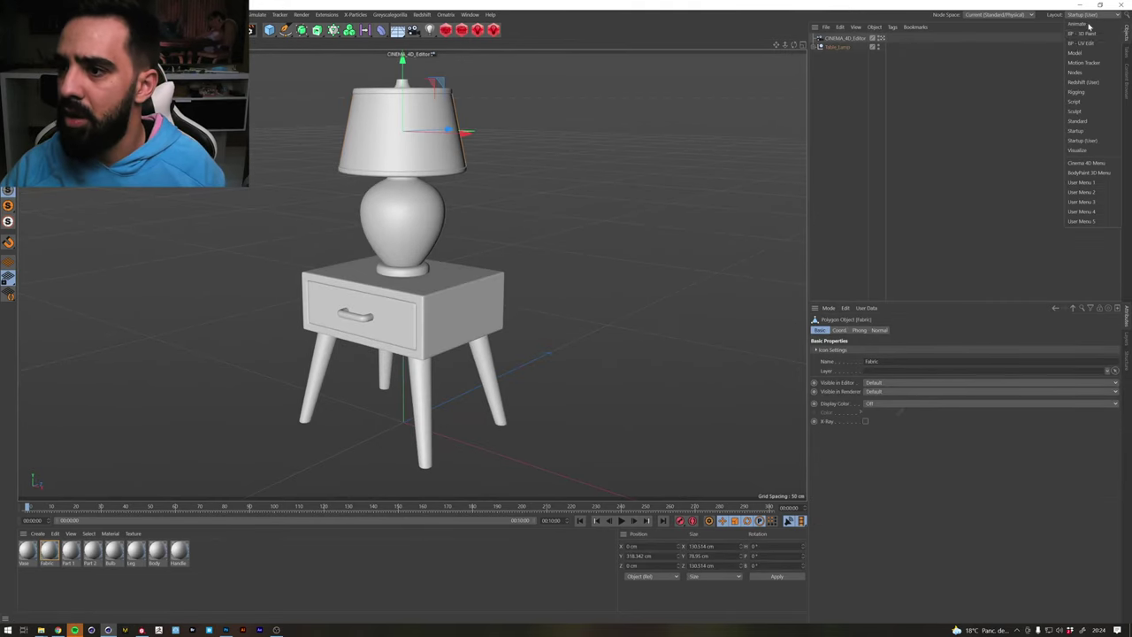
click(1087, 43)
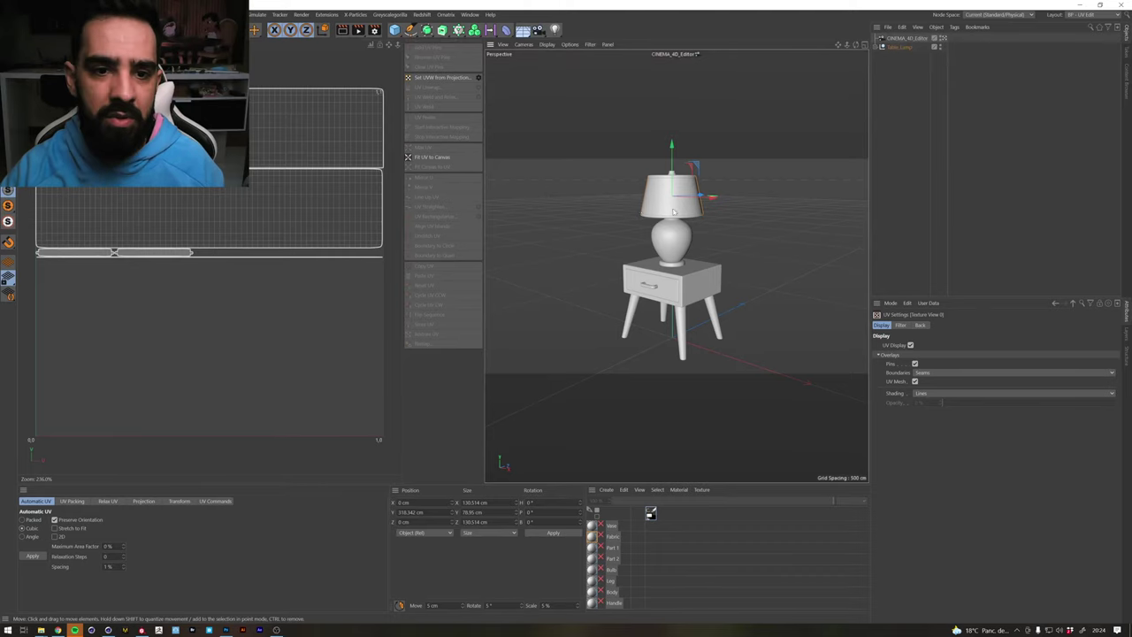
Expand Table_Lamp and select the Fabric lampshade object and its UVW tag
scroll(681, 205, up, 5)
alt+drag(681, 205, 910, 59)
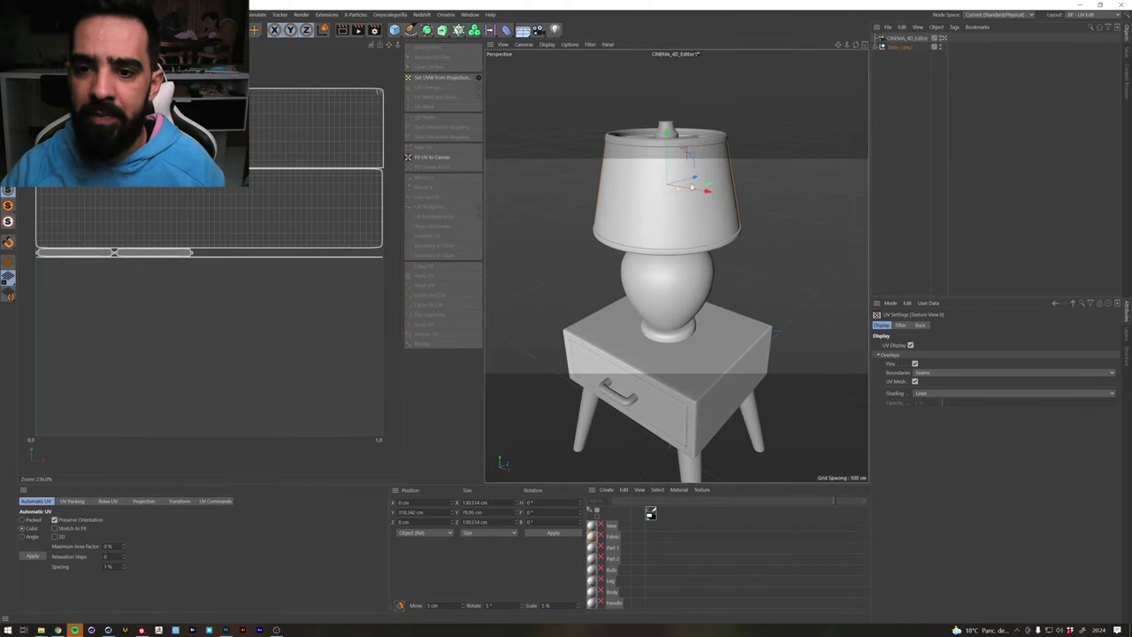
click(878, 47)
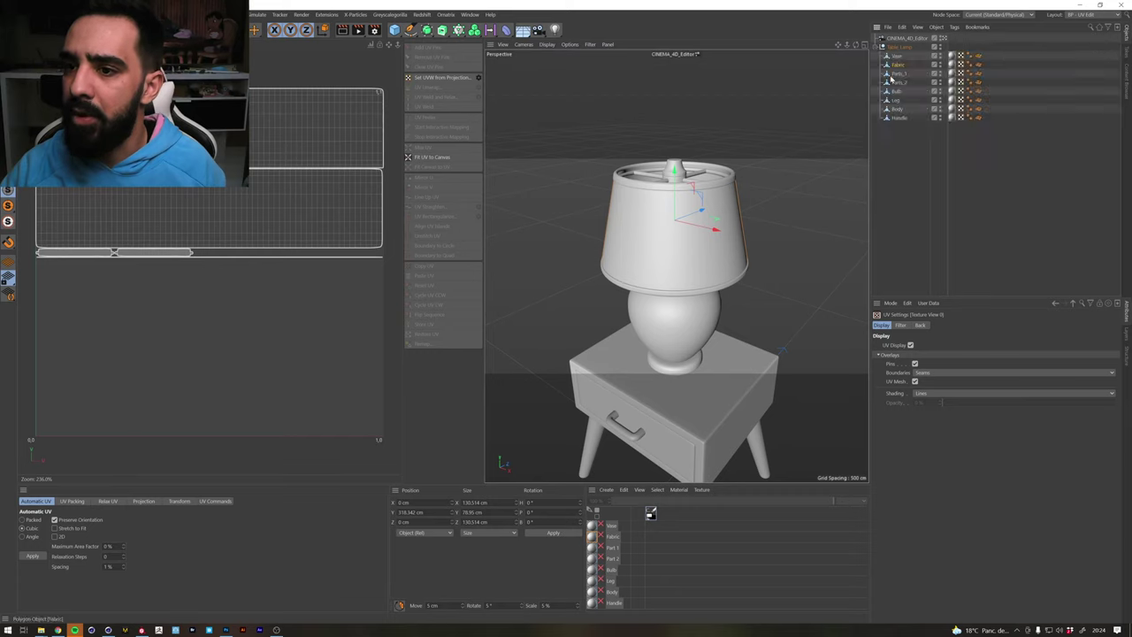
click(899, 65)
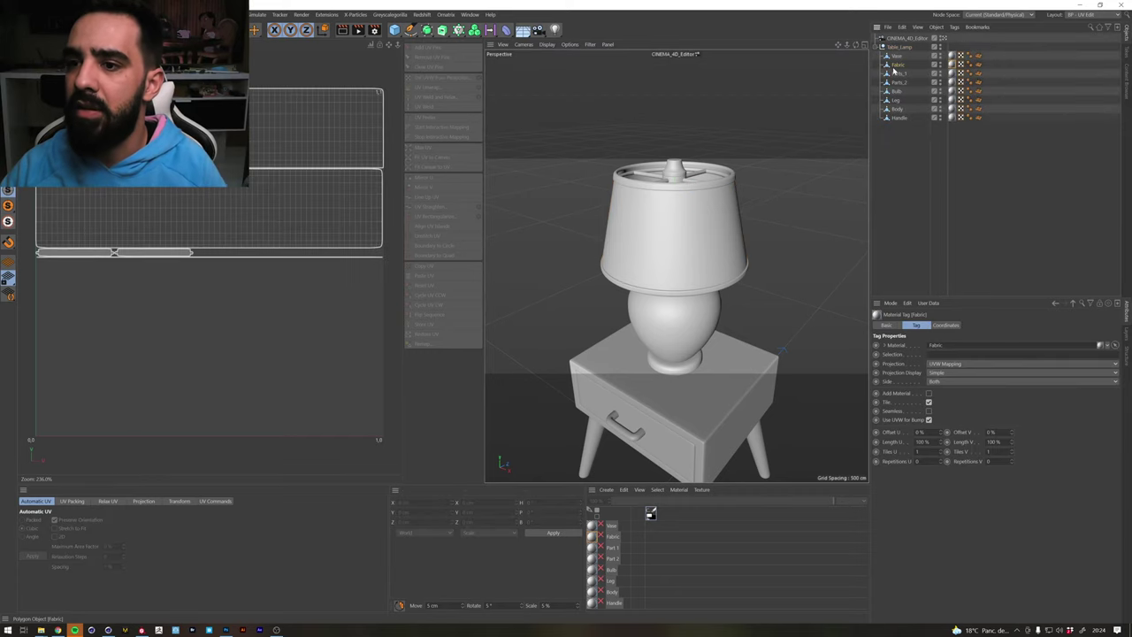
click(956, 66)
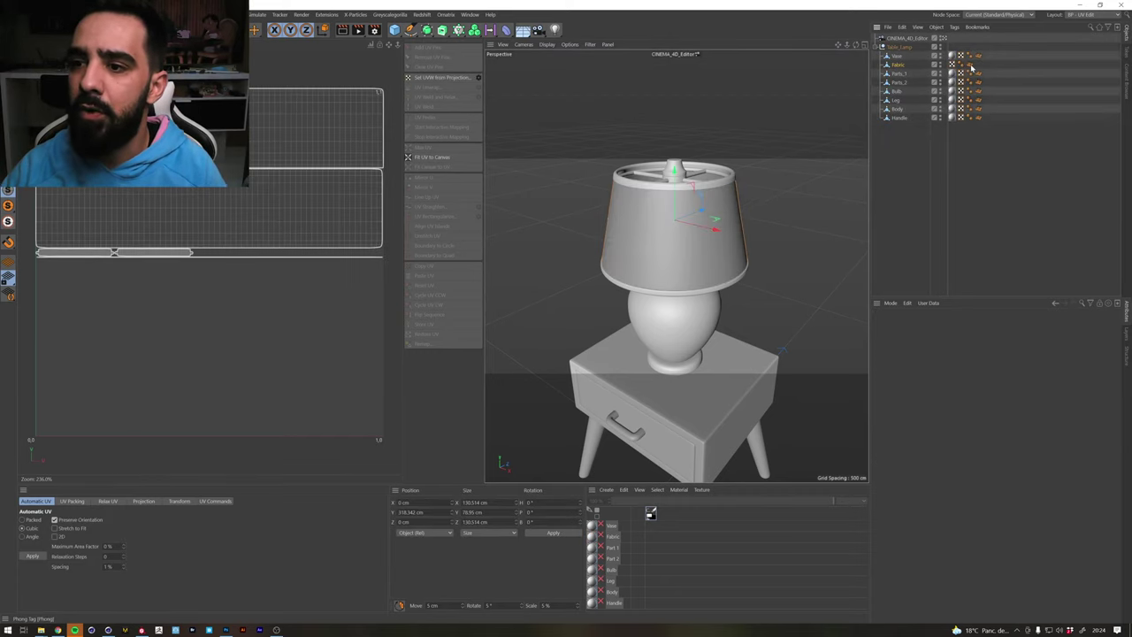
click(898, 65)
Paint a Live Selection over nearly all of the long Fabric UV strip island
key(ctrl+a)
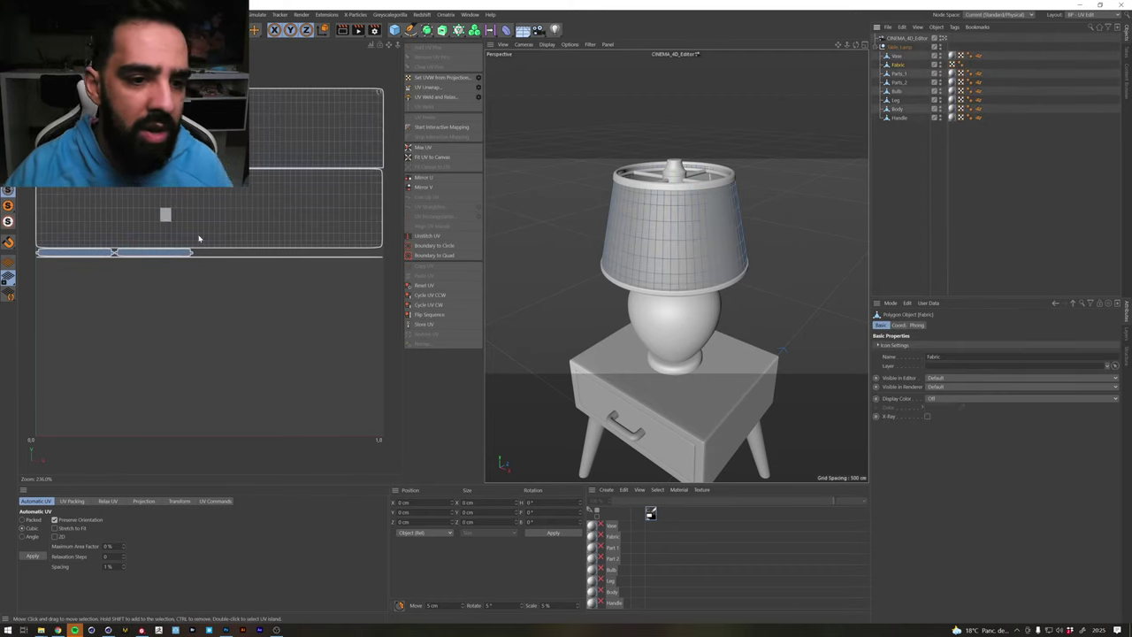
scroll(174, 254, up, 5)
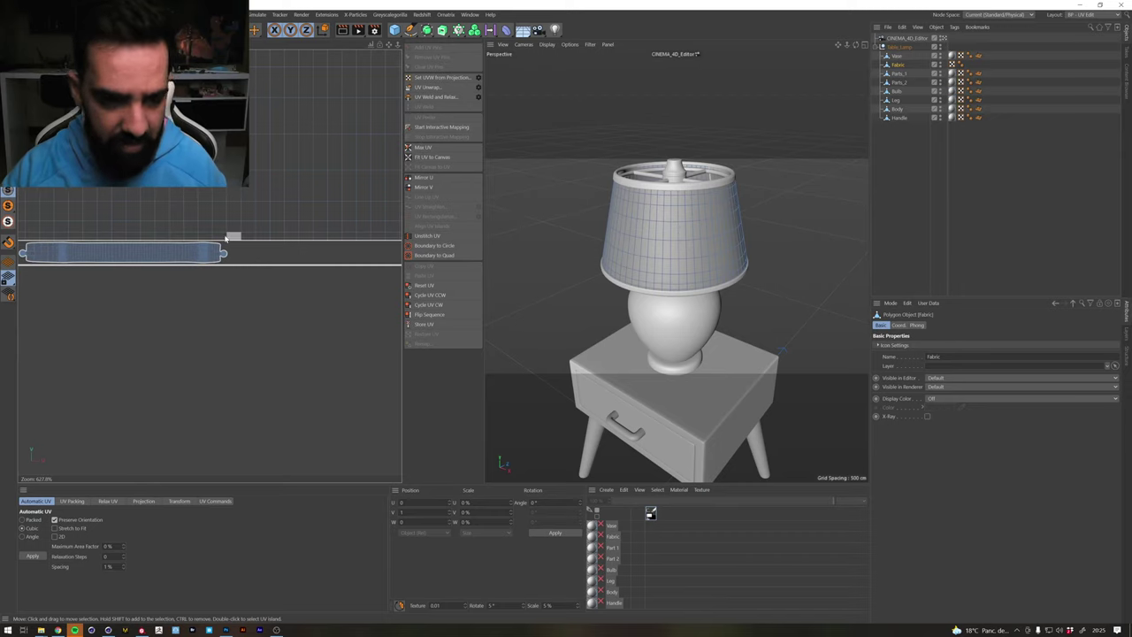
key(u)
key(f)
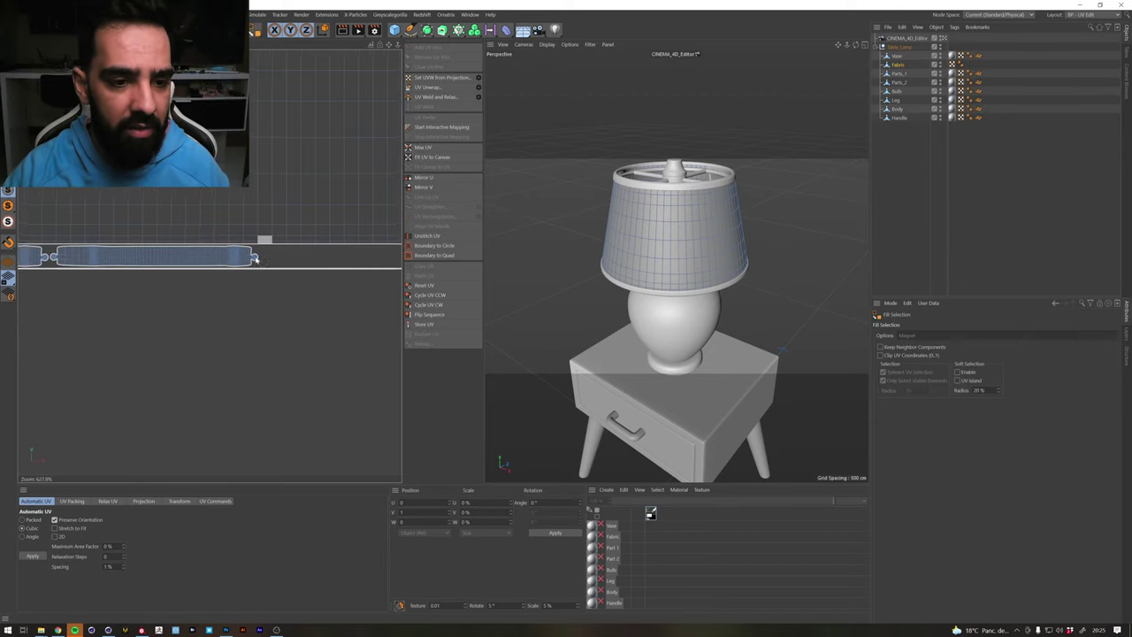
alt+middle_drag(184, 257, 262, 256)
key(9)
drag(223, 259, 95, 256)
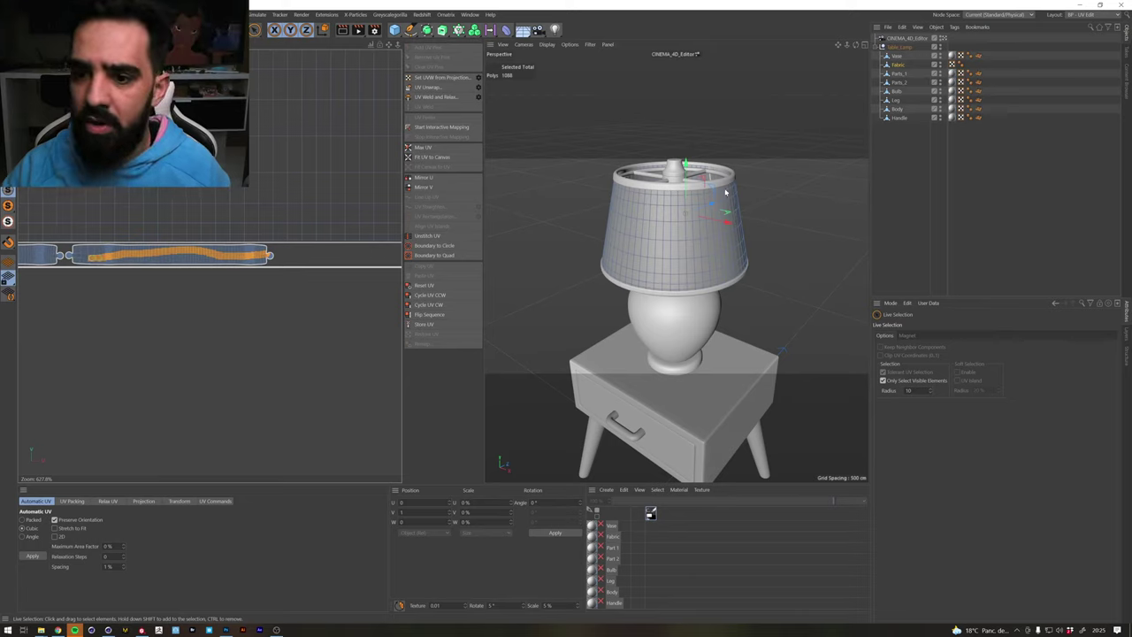
End the unresponsive ZBrush task in Task Manager and close the window
click(158, 630)
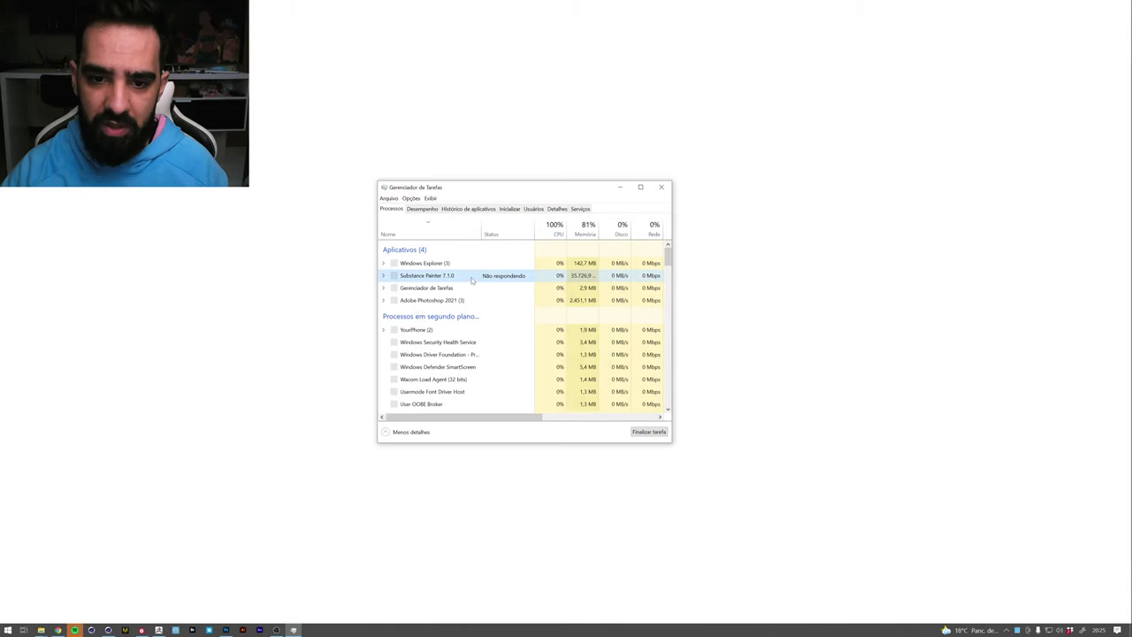
click(661, 189)
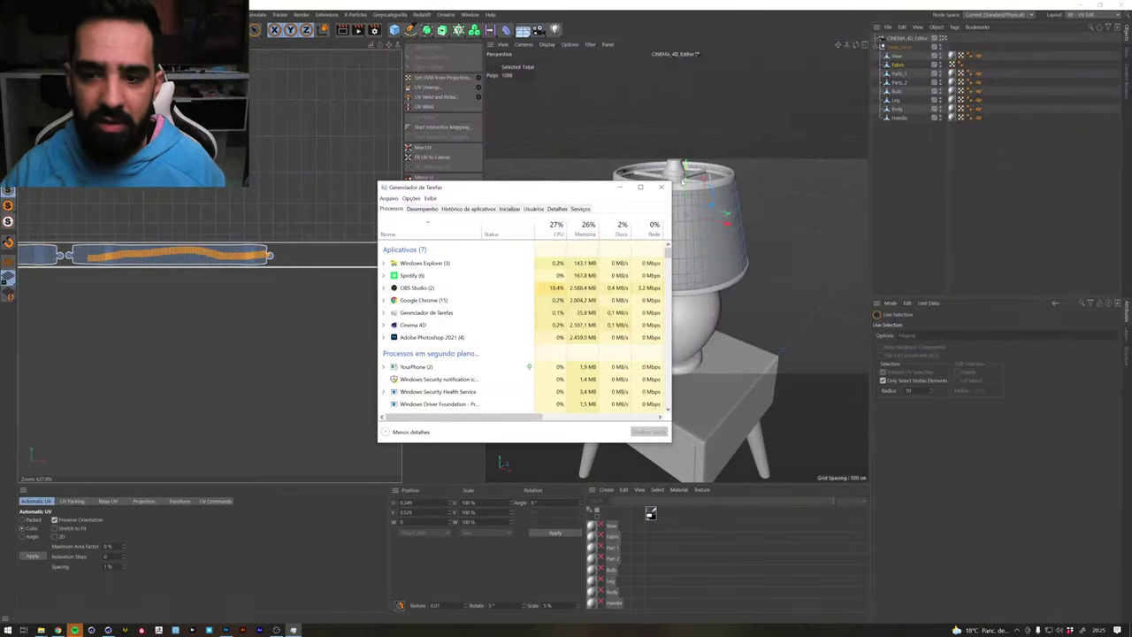
Close Task Manager and orbit and zoom the viewport to look down at the lamp
click(661, 187)
mouse_move(690, 336)
alt+mouse_down()
mouse_move(774, 348)
mouse_move(742, 336)
alt+mouse_up()
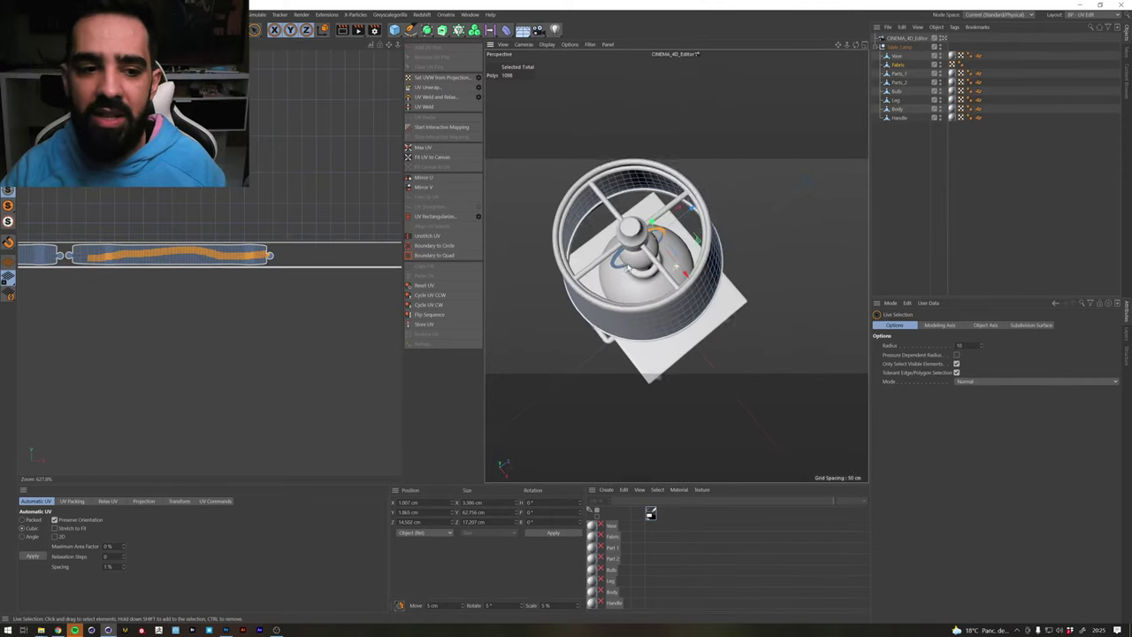
scroll(627, 267, up, 3)
scroll(654, 248, up, 4)
scroll(699, 221, up, 3)
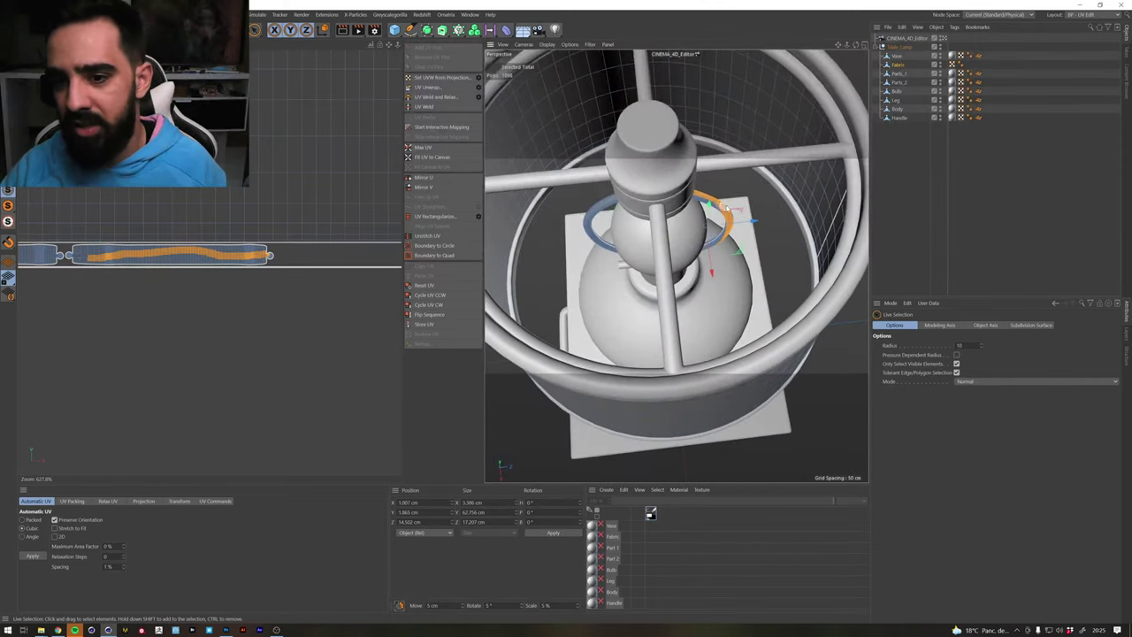
alt+drag(744, 214, 677, 218)
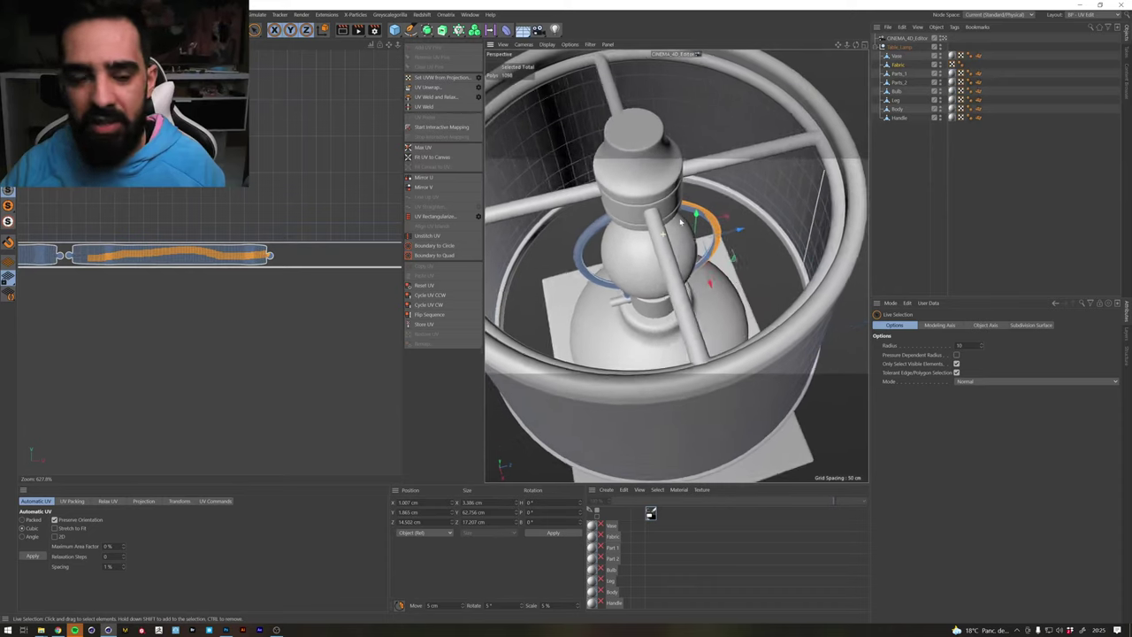
Clear the UV selection, recenter the UV islands, and check the texture File commands
click(281, 303)
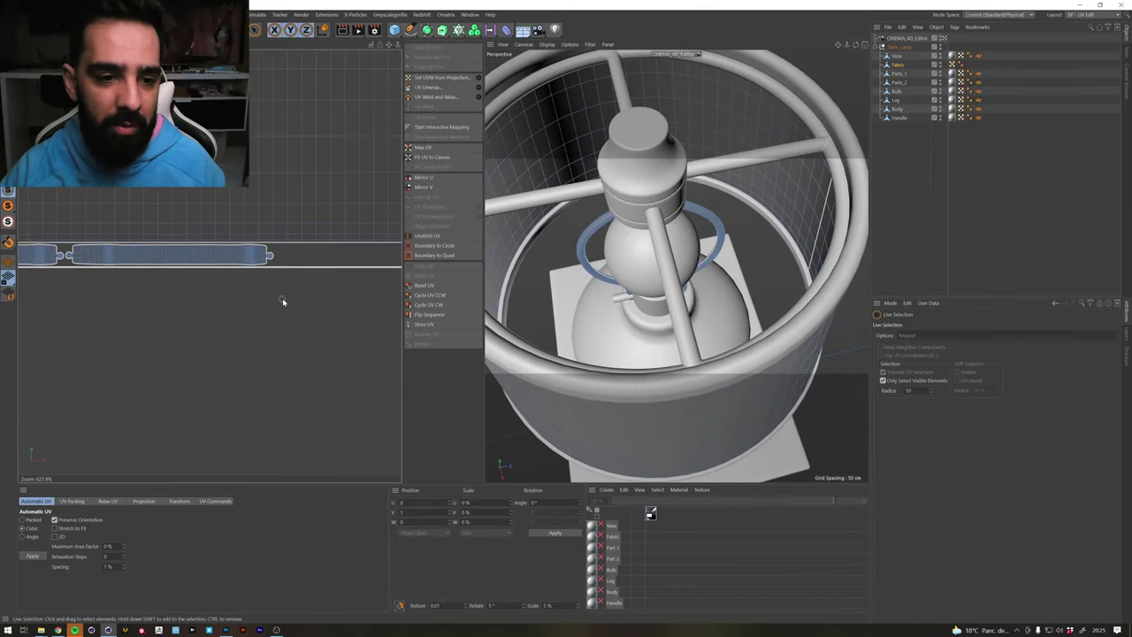
scroll(208, 300, down, 4)
middle_drag(222, 284, 188, 253)
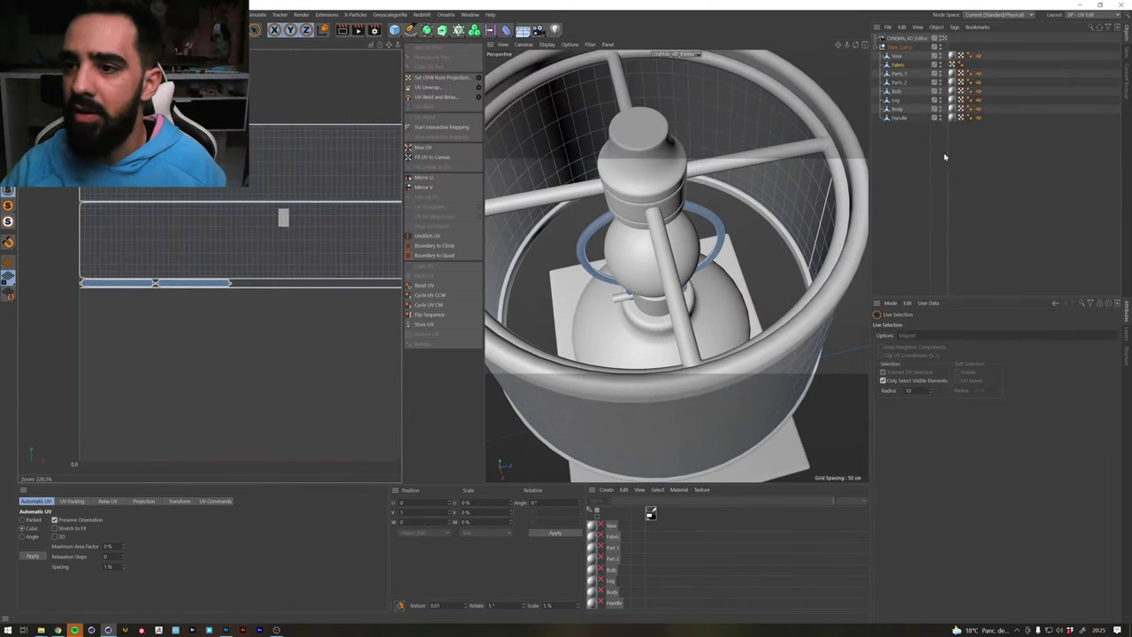
scroll(231, 146, down, 1)
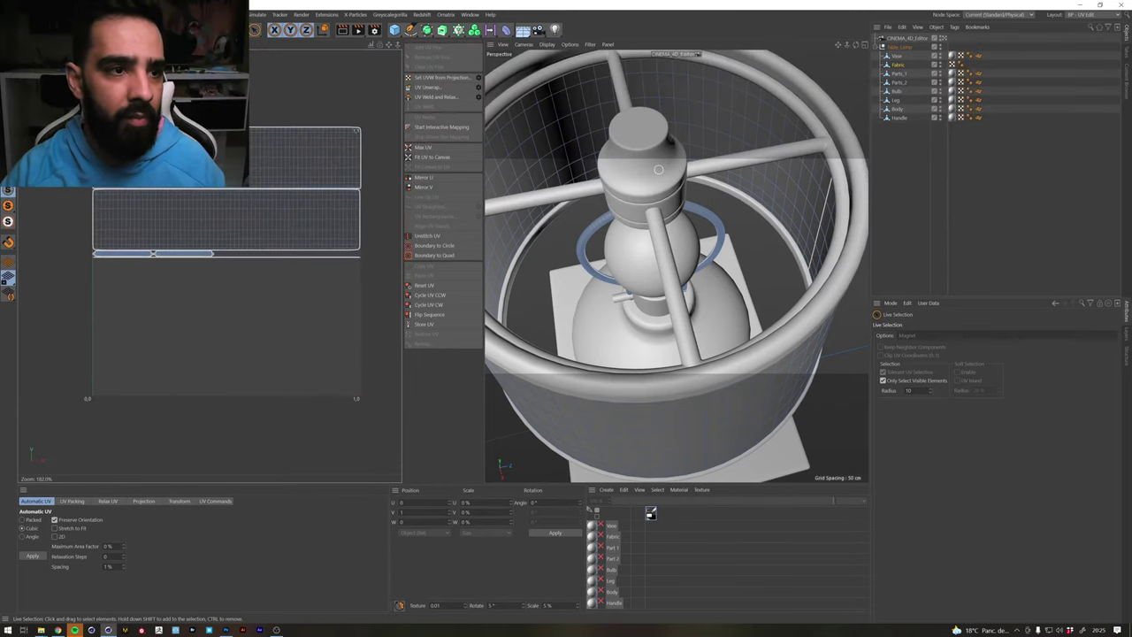
key(alt+f)
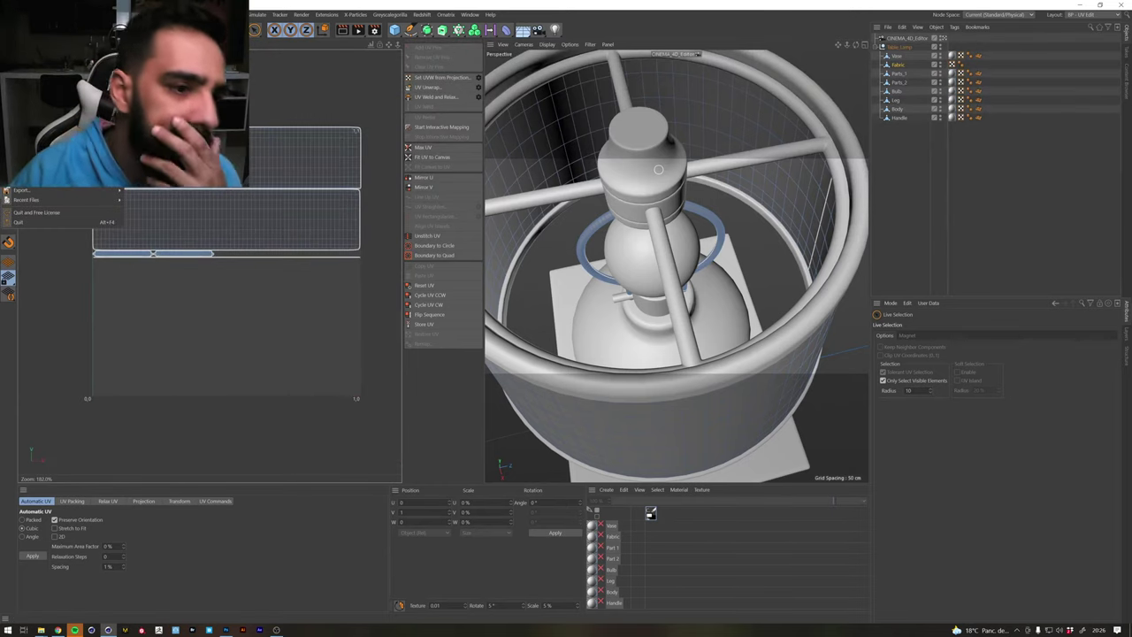
key(Escape)
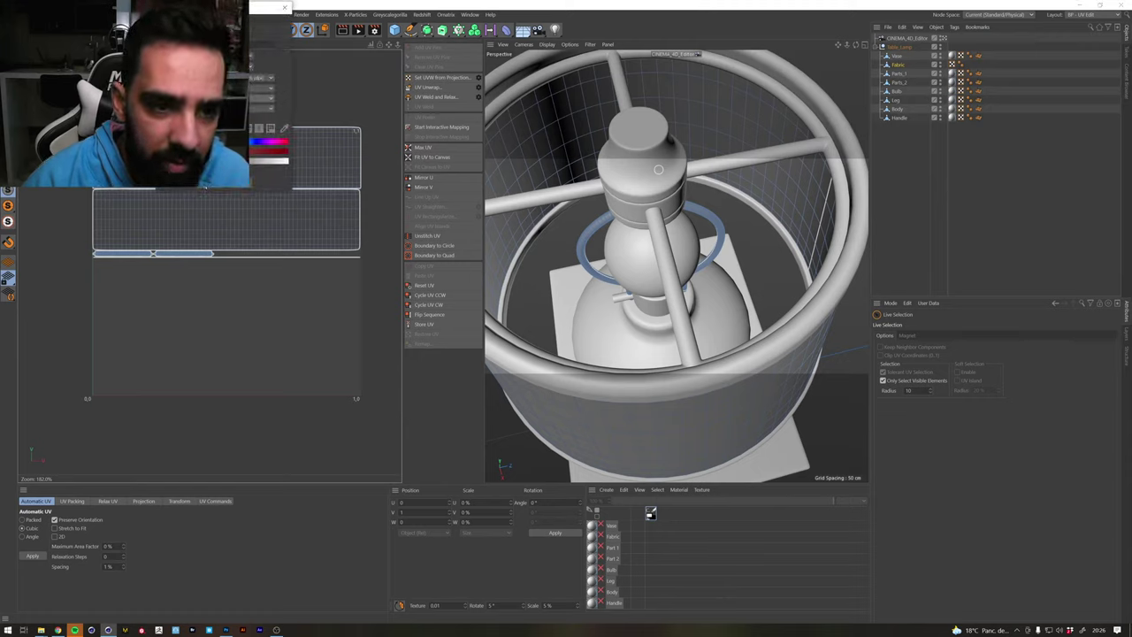
Create the 8024×8024 texture and draw the lampshade's UV mesh onto a new layer
click(208, 186)
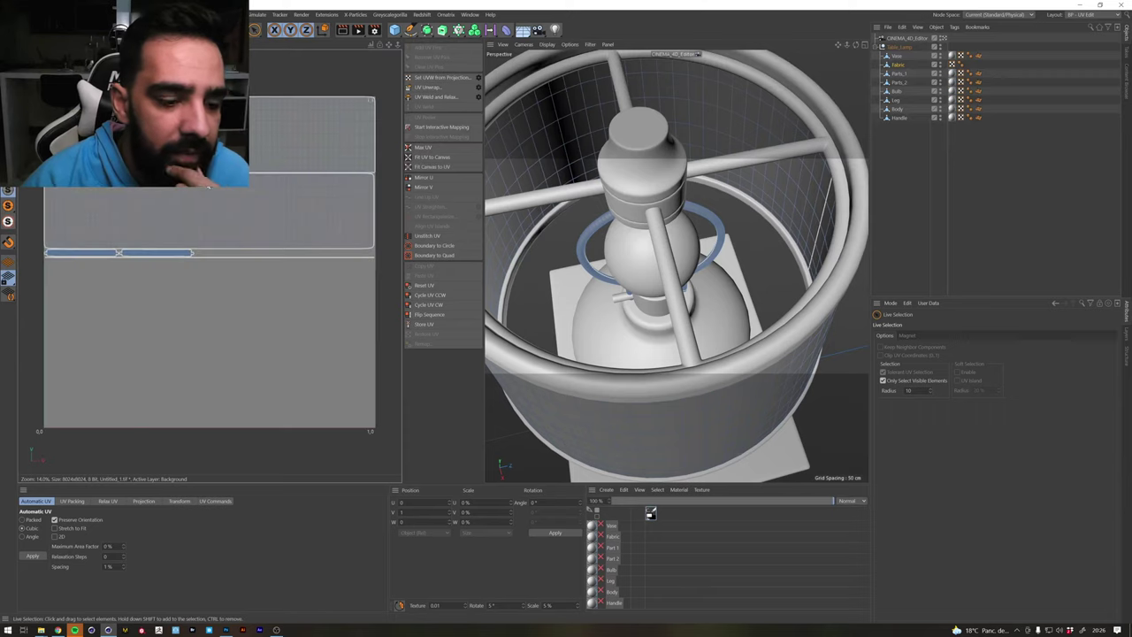
right_click(91, 193)
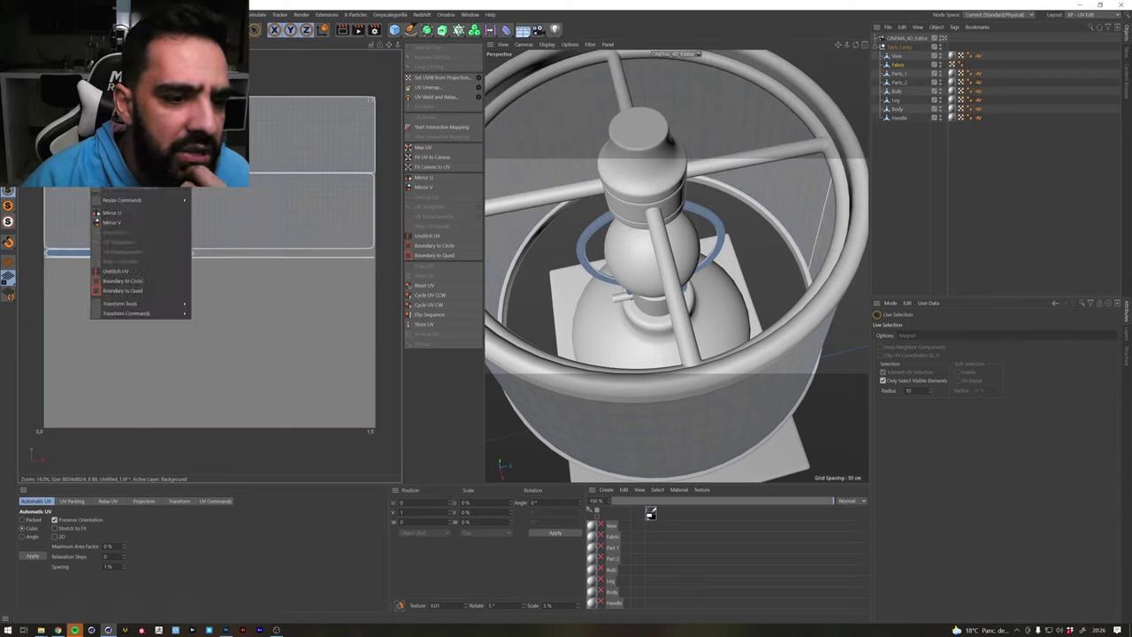
key(Escape)
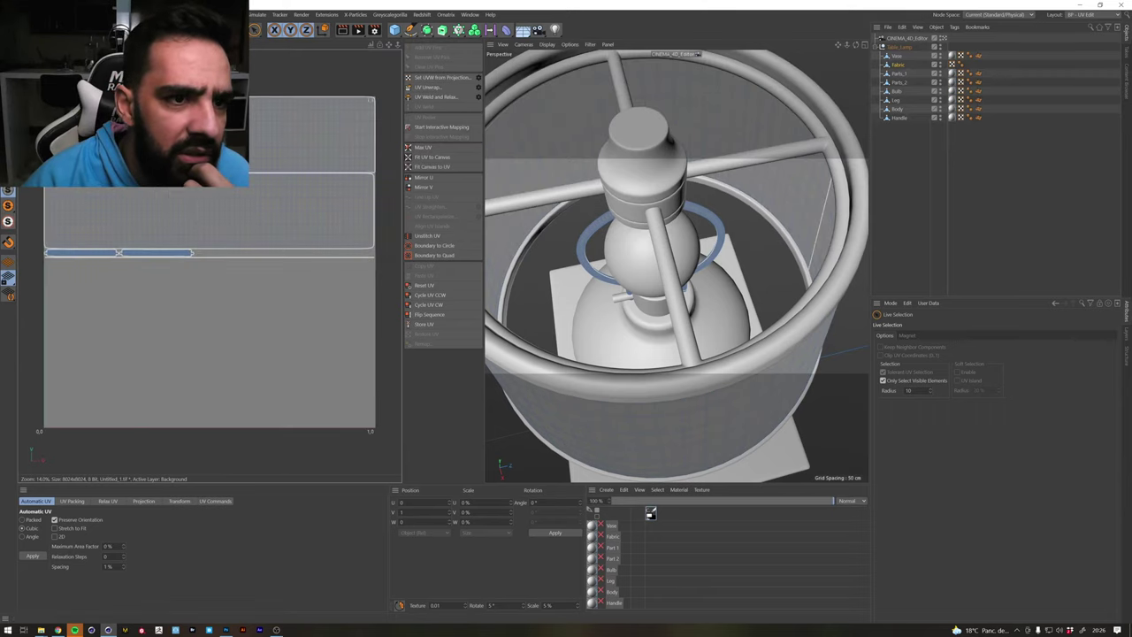
right_click(138, 190)
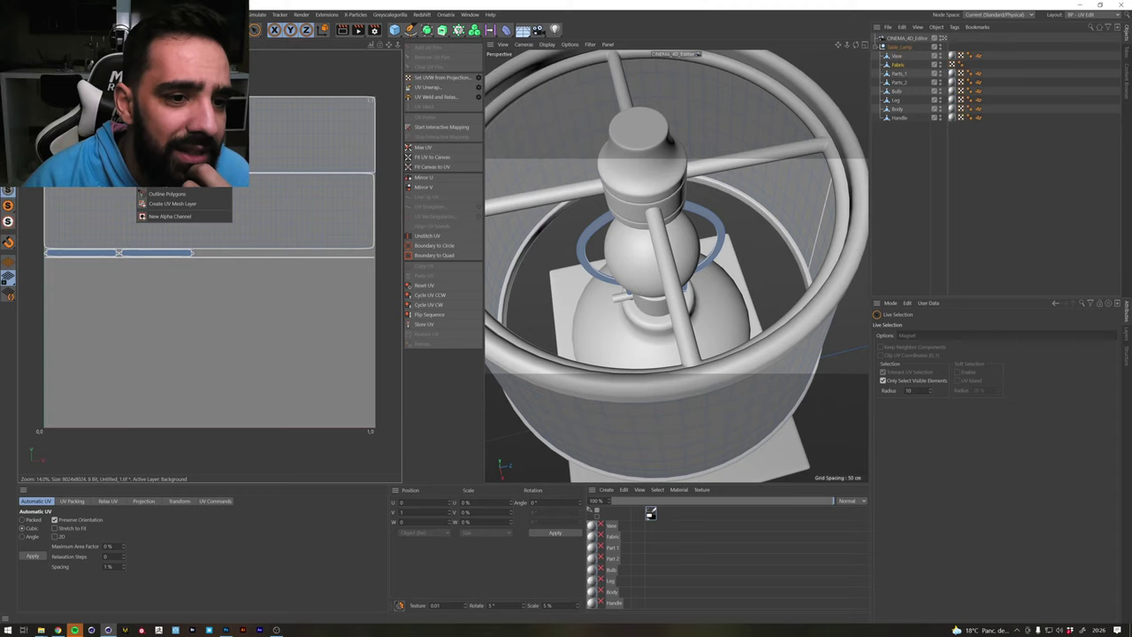
click(195, 210)
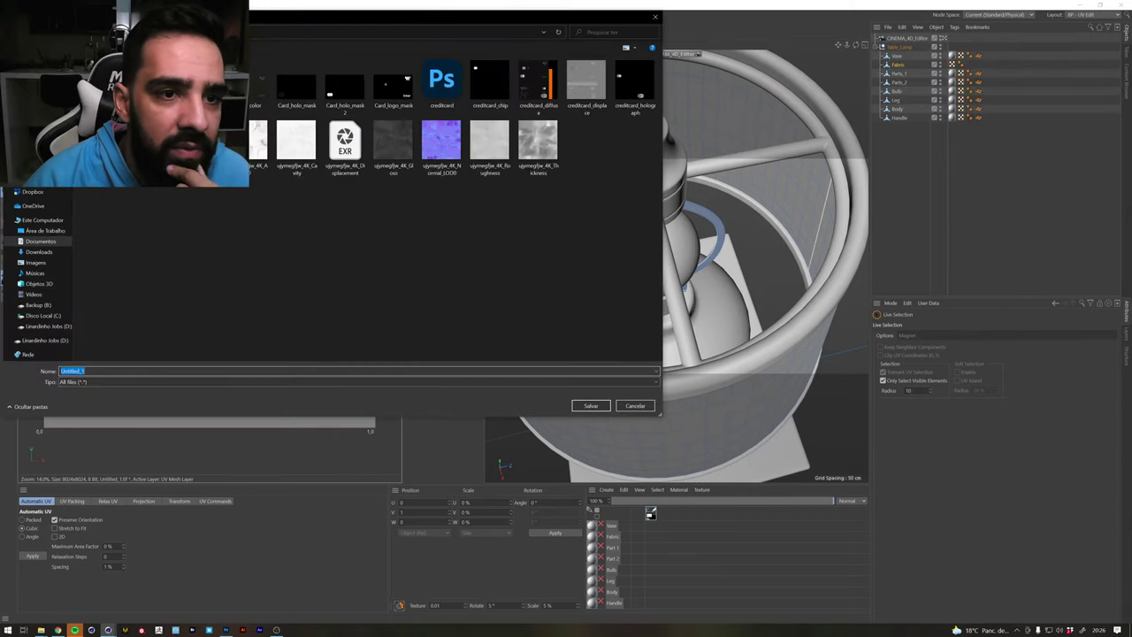
Save the texture as Lace in the Daily Render tex folder
key(alt+Up)
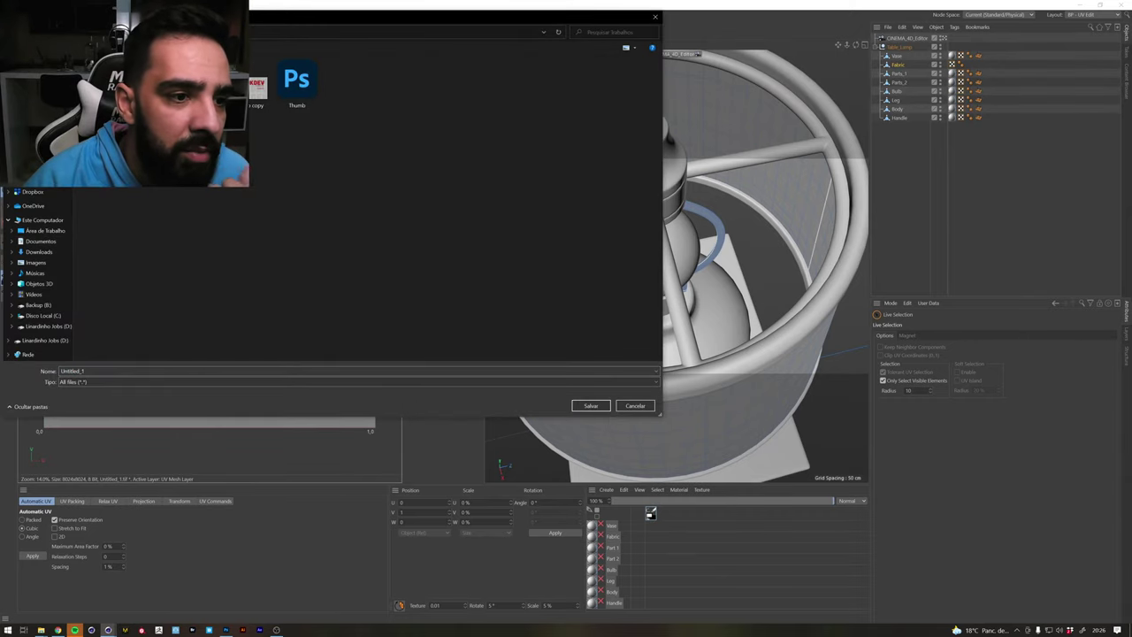
key(alt+Up)
key(alt+Left)
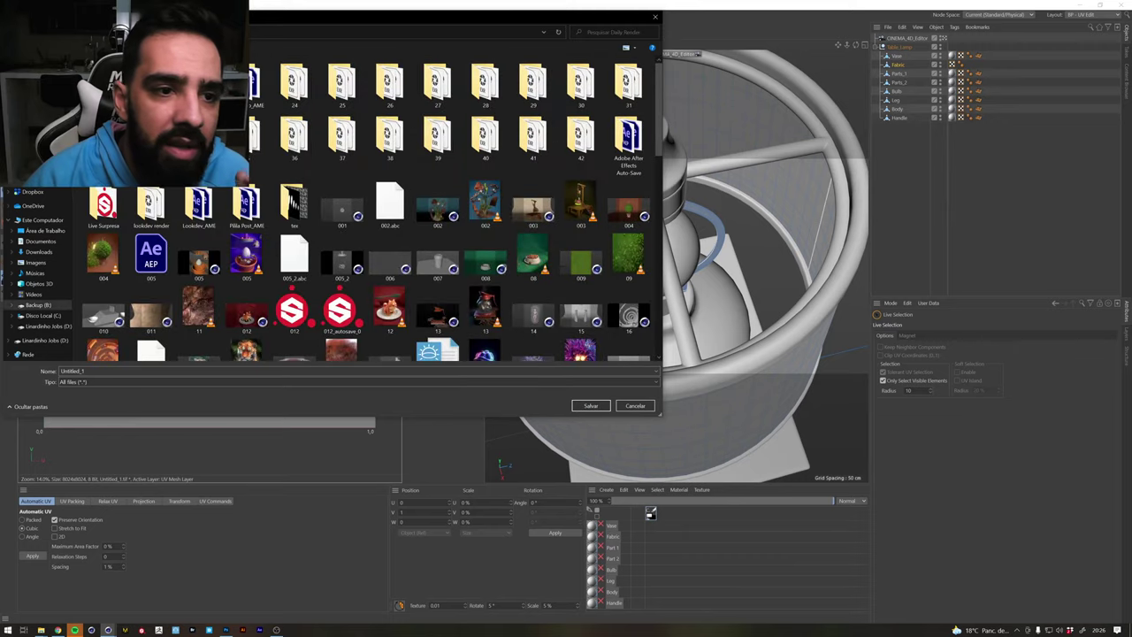
double_click(246, 205)
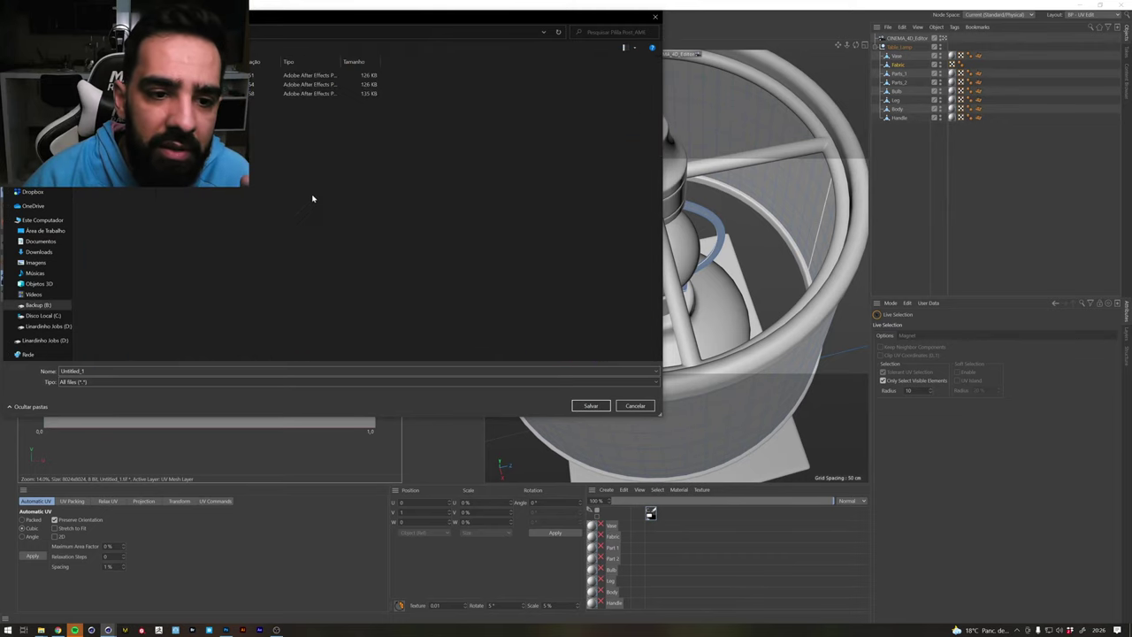
key(alt+Left)
double_click(287, 206)
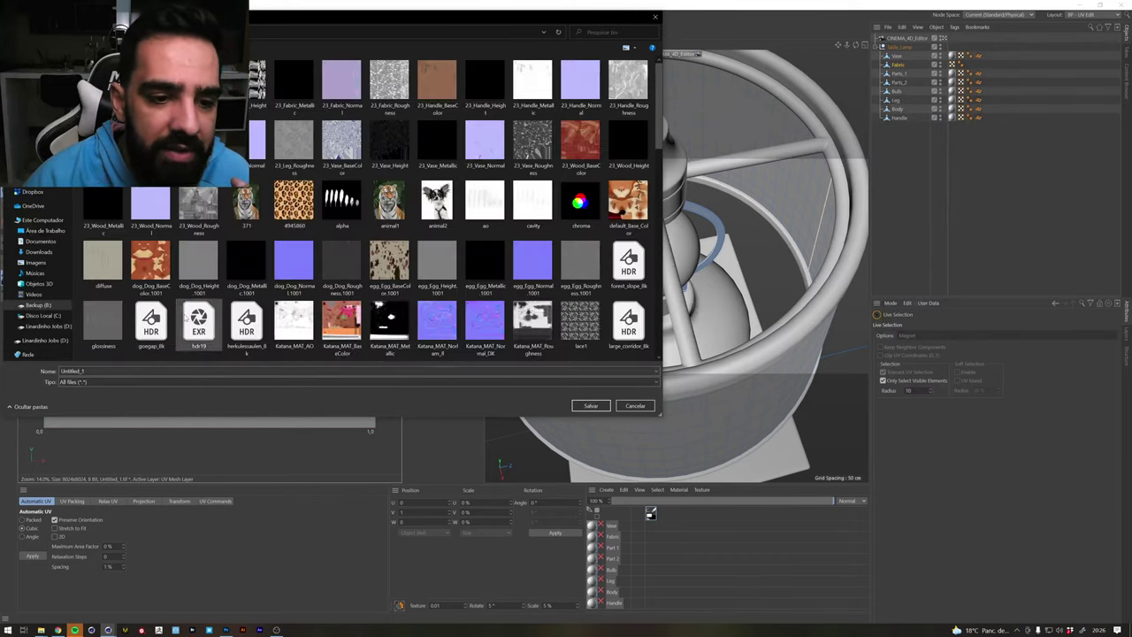
double_click(164, 370)
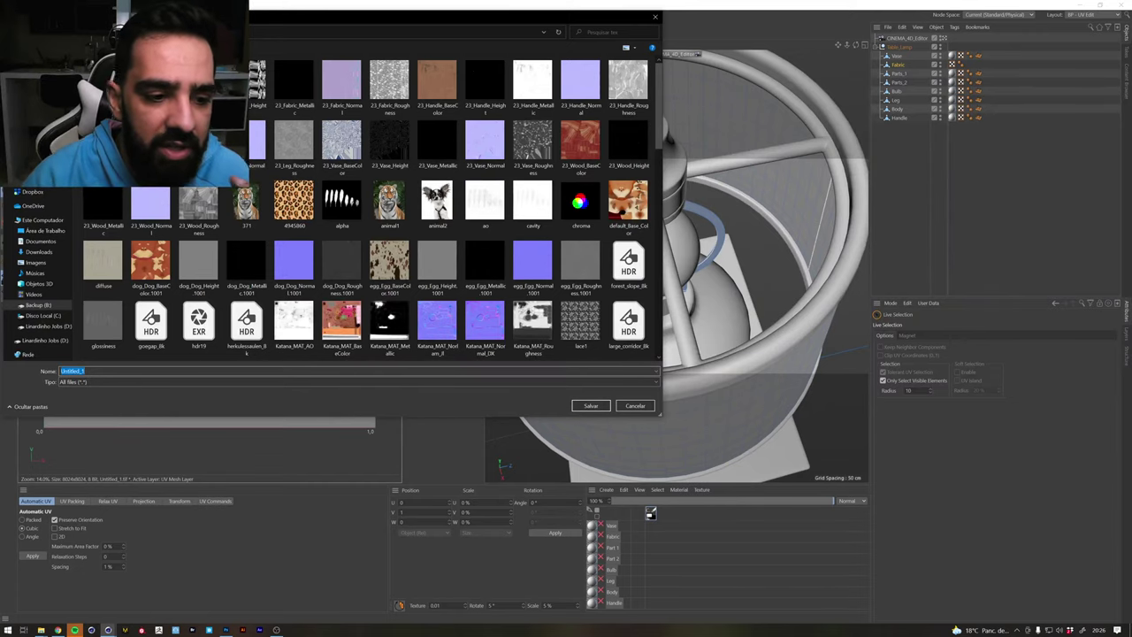
text(Lac)
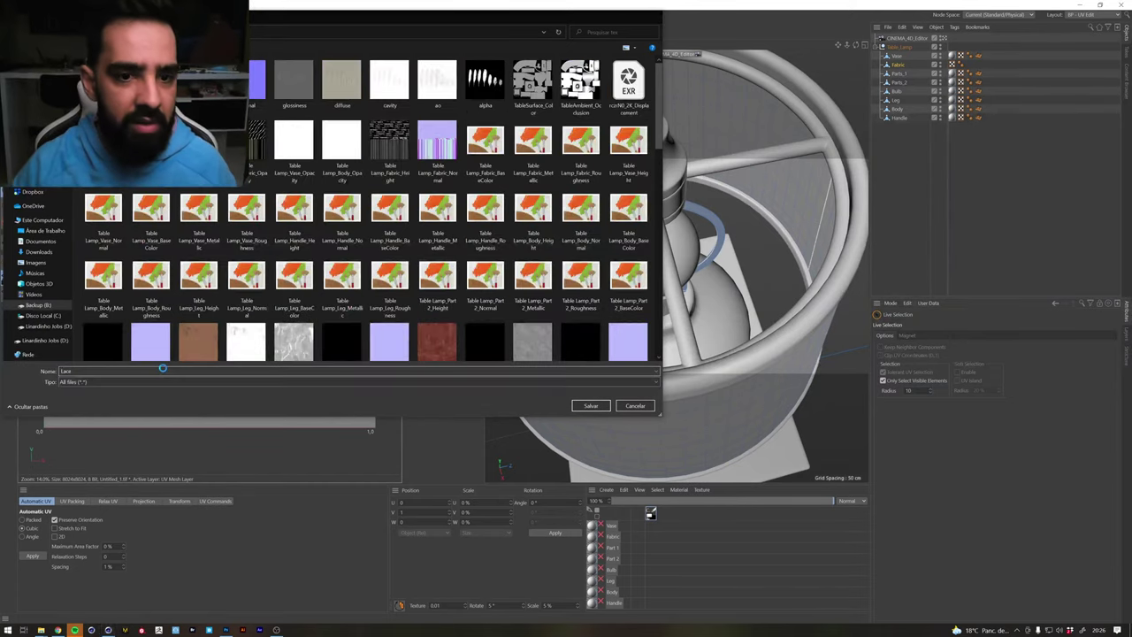
key(Return)
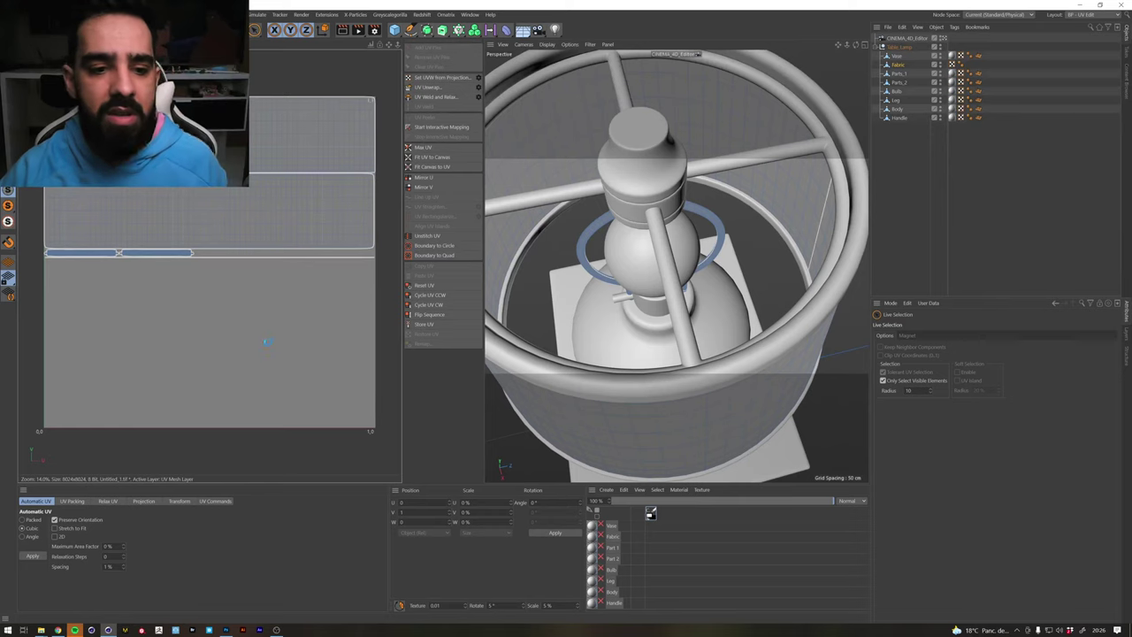
Open Lace.psd from the Daily Render tex folder in Photoshop
key(alt+Tab)
click(504, 289)
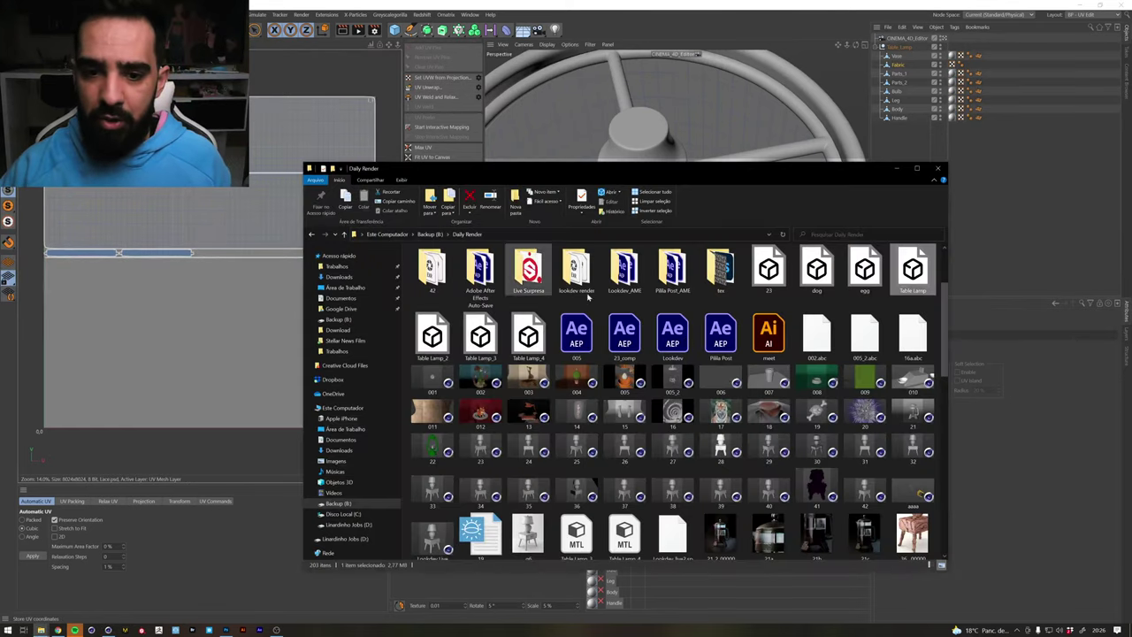
double_click(721, 269)
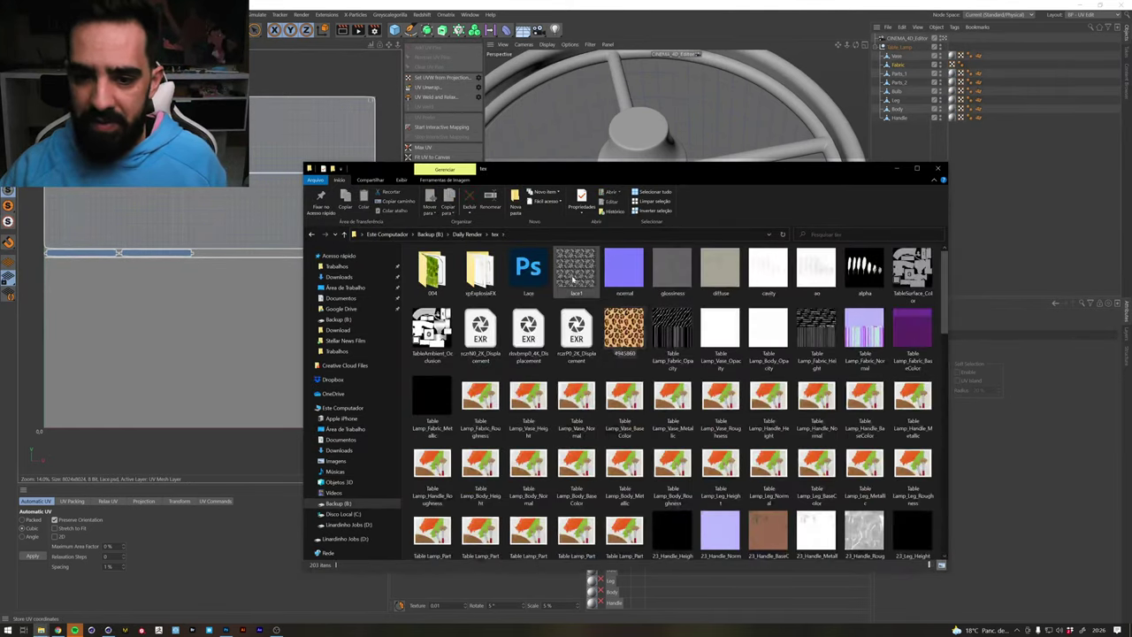
double_click(528, 267)
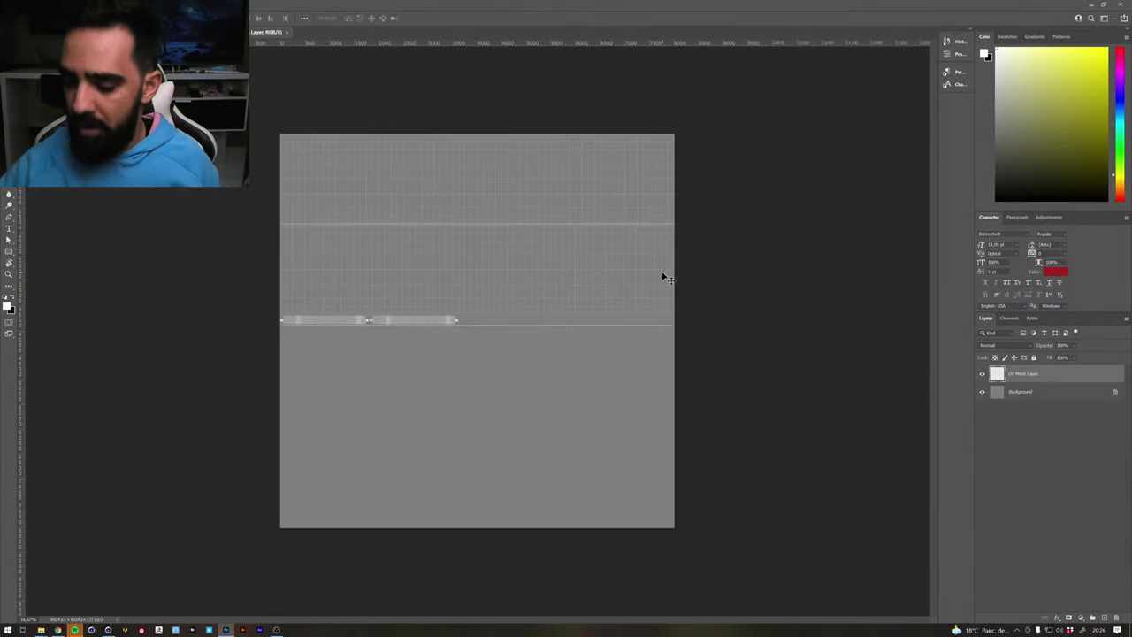
alt+scroll(665, 278, up, 2)
alt+scroll(665, 278, up, 1)
alt+scroll(665, 278, up, 1)
alt+scroll(665, 278, up, 1)
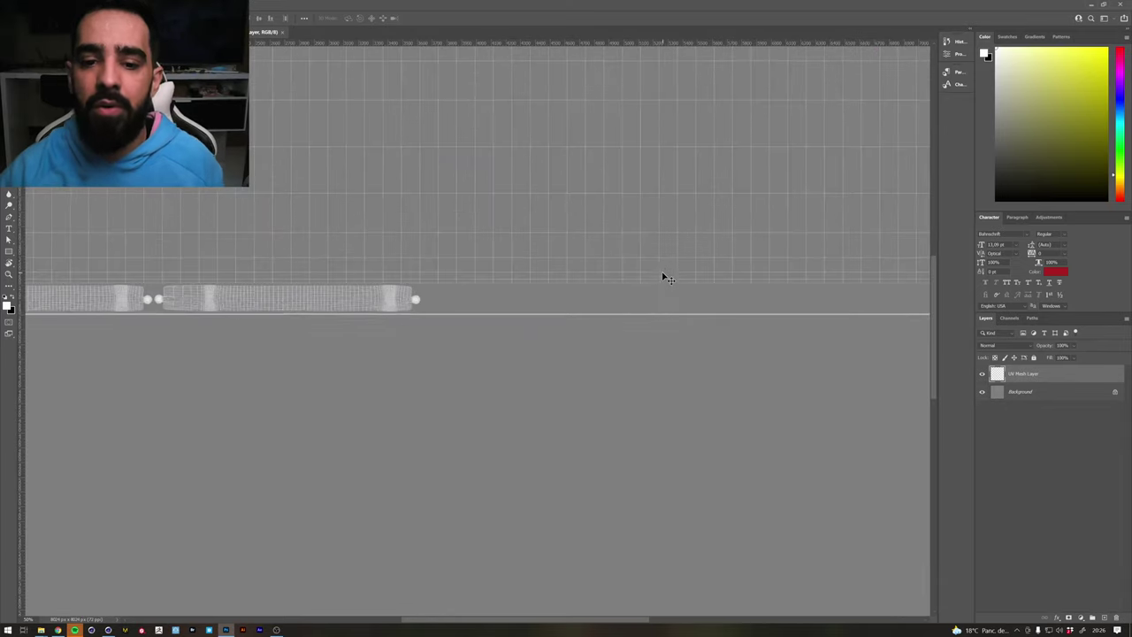
mouse_move(511, 194)
mouse_down()
mouse_move(583, 362)
mouse_move(675, 467)
mouse_move(687, 501)
mouse_move(511, 407)
mouse_up()
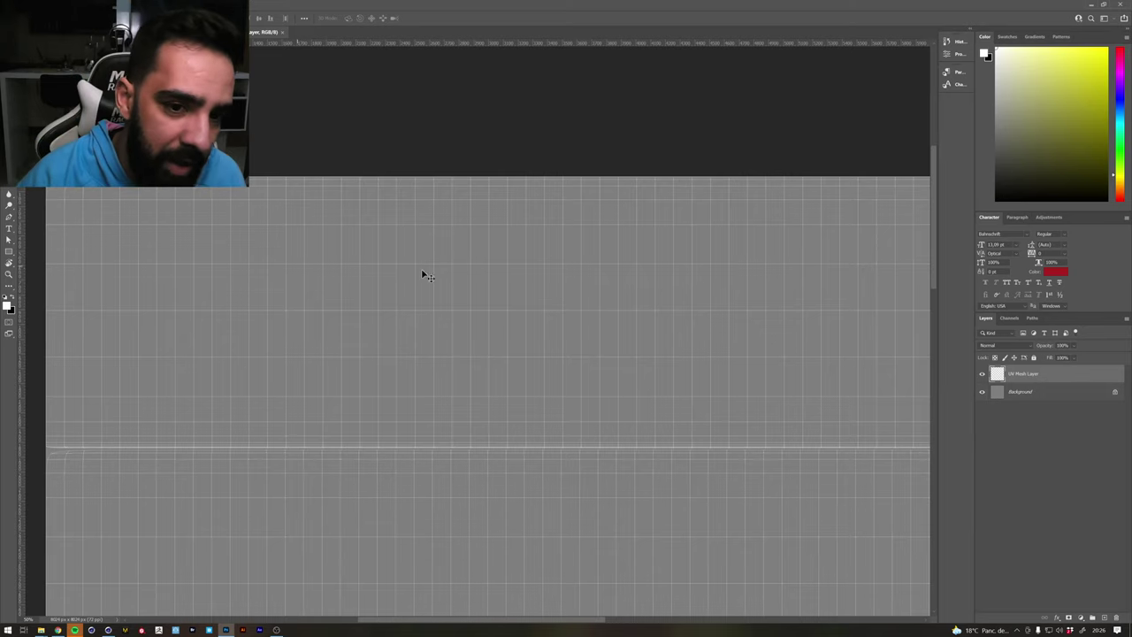
mouse_move(778, 324)
mouse_down()
mouse_move(334, 268)
mouse_move(547, 296)
mouse_up()
alt+scroll(546, 303, down, 1)
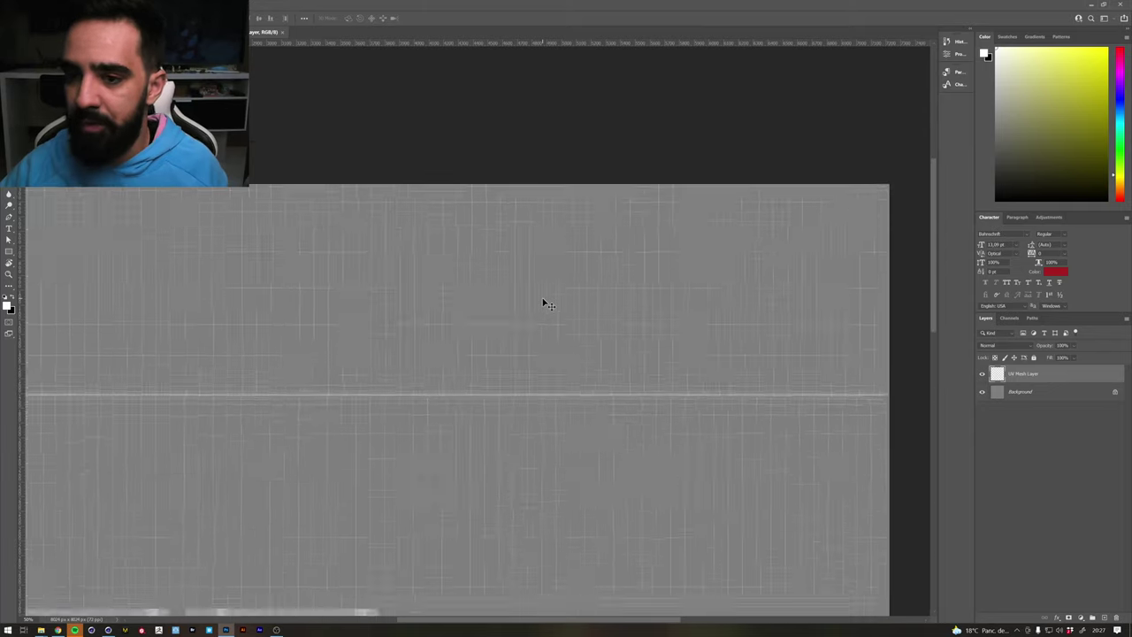
alt+scroll(540, 300, down, 1)
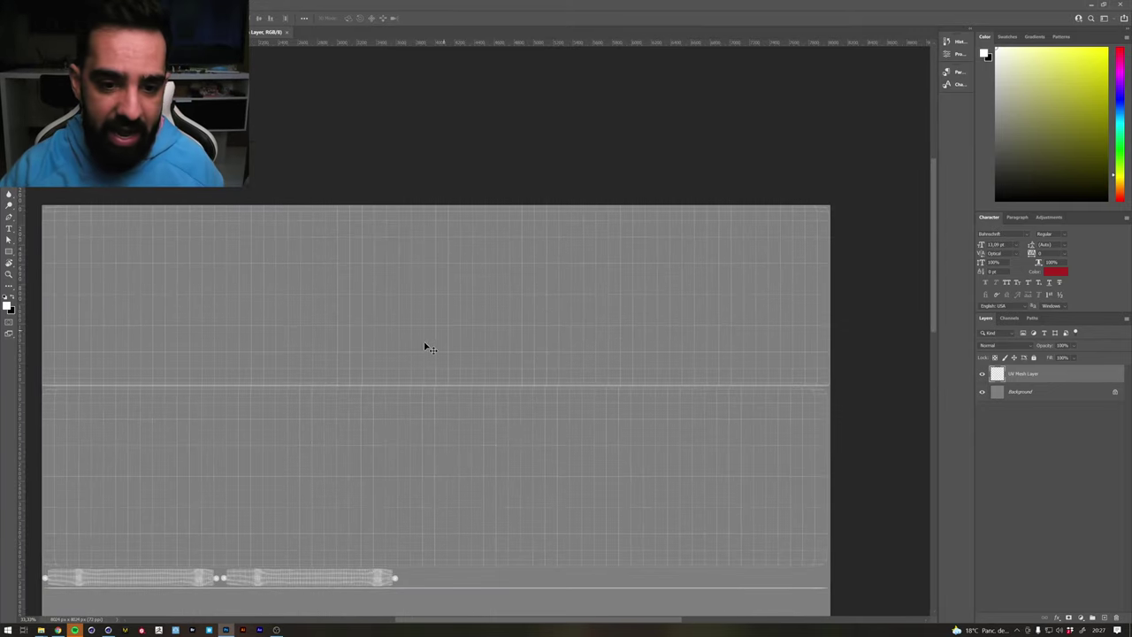
scroll(494, 161, down, 2)
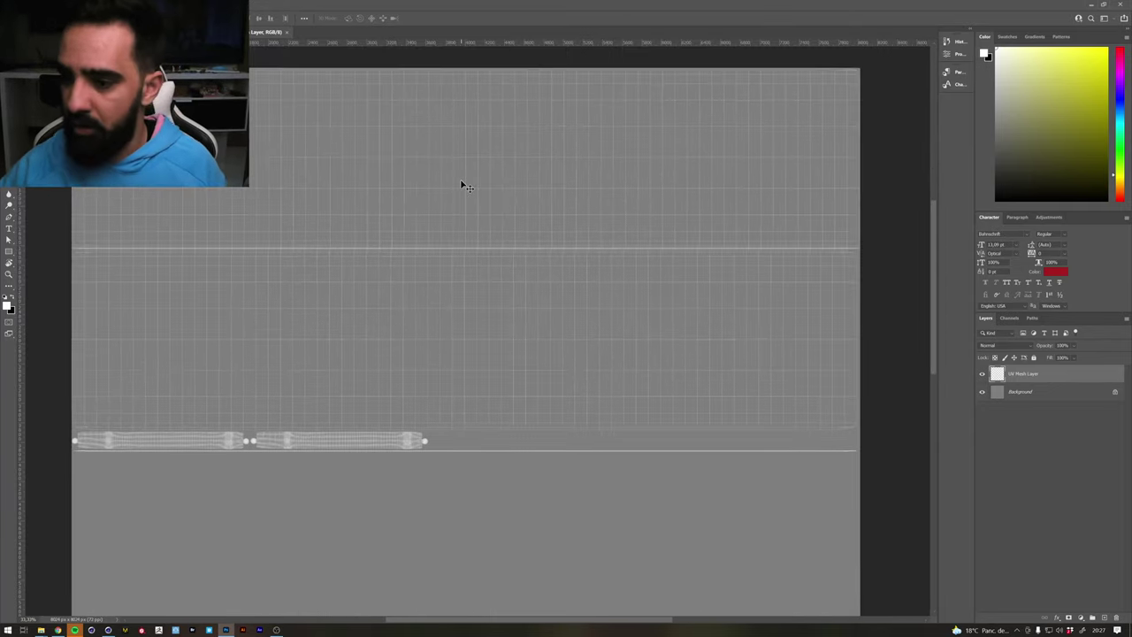
click(1051, 400)
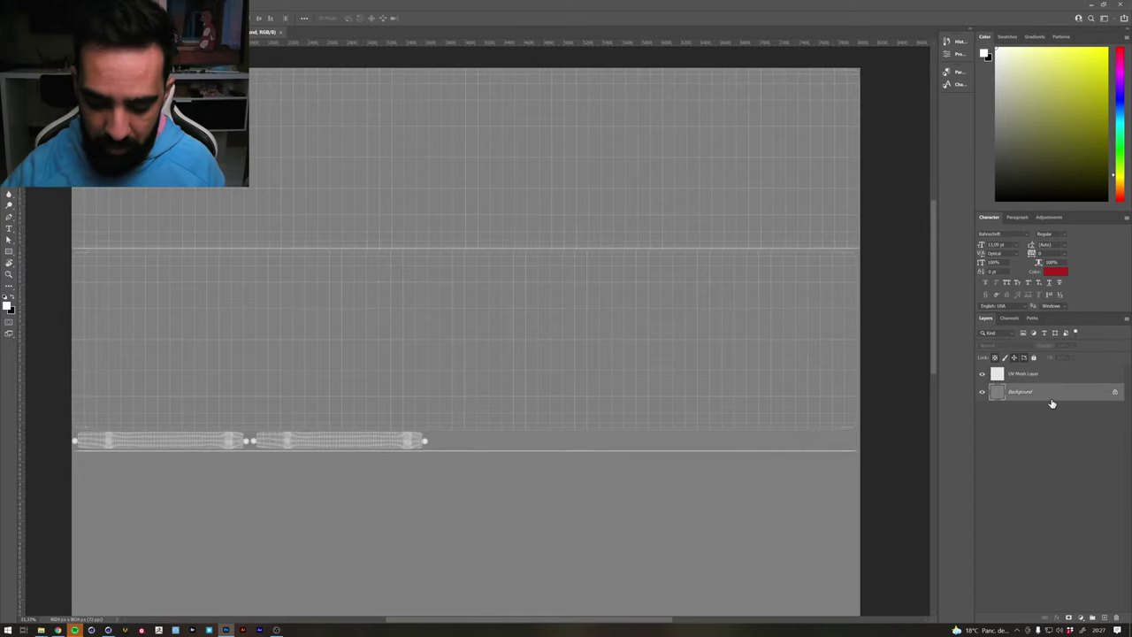
Turn the Lace background black with a Hue/Saturation Lightness of -100
key(ctrl+u)
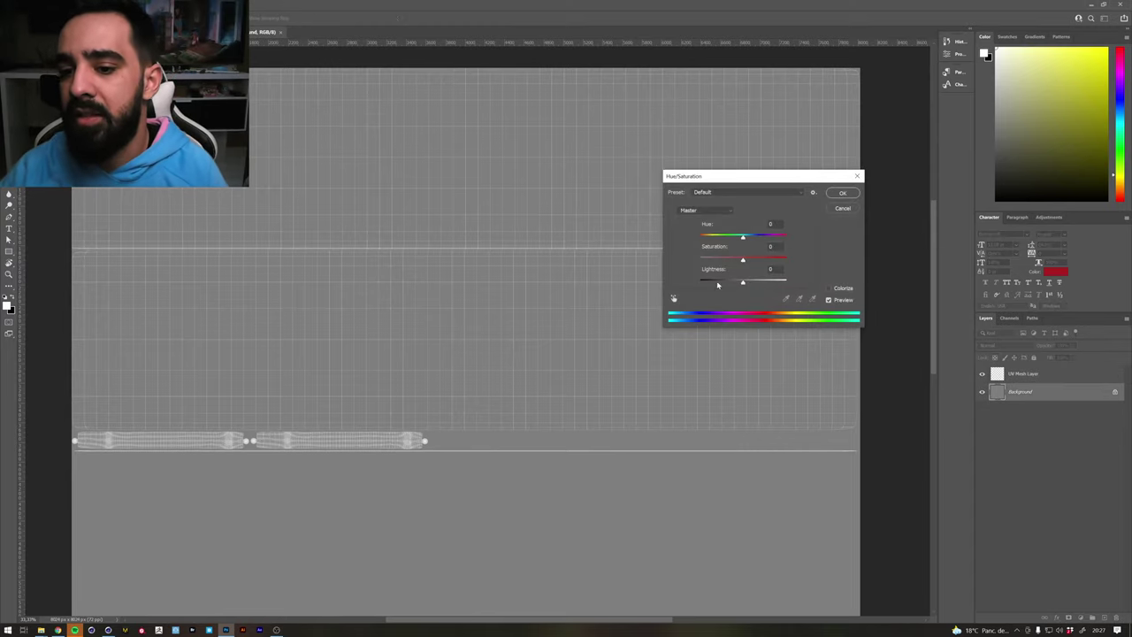
drag(740, 281, 619, 288)
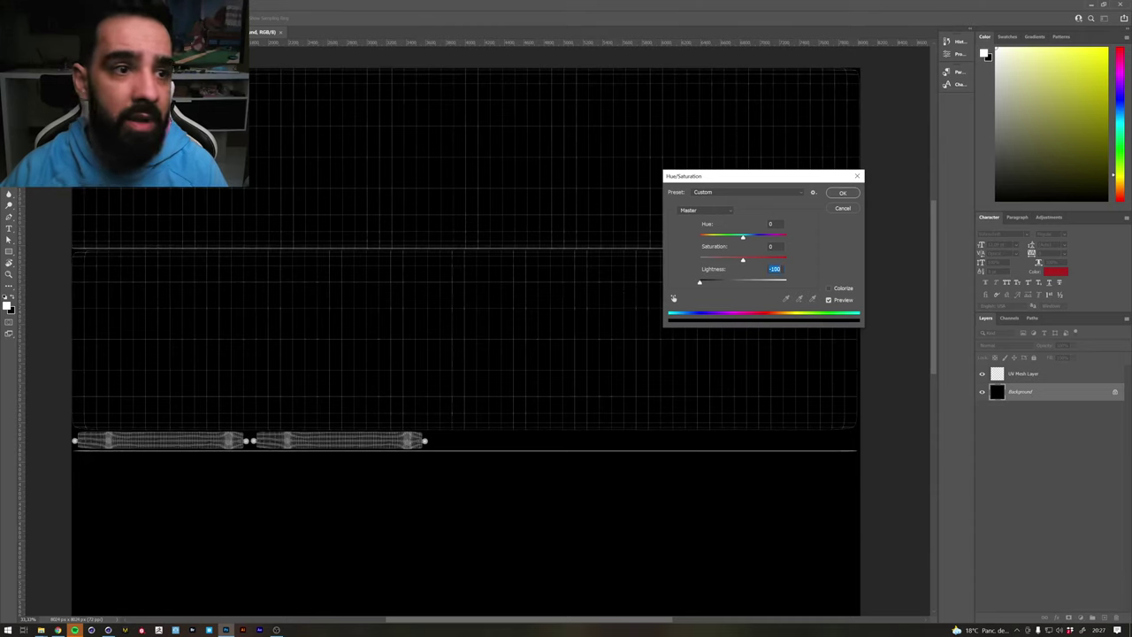
key(Return)
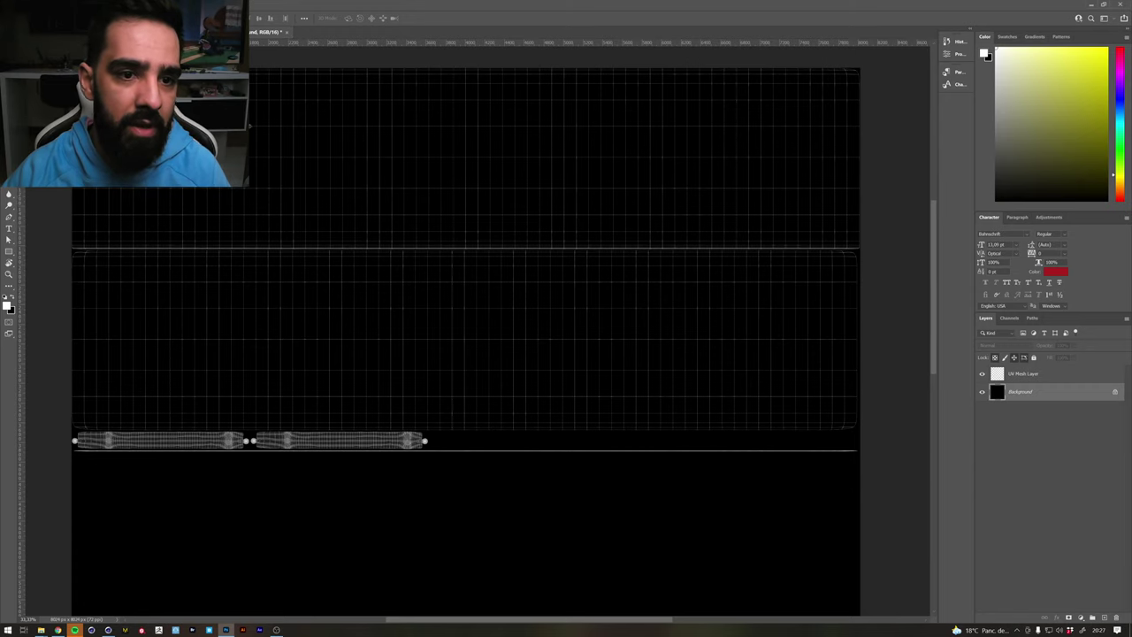
Lock the UV Mesh Layer with Lock All in the Layers panel
drag(528, 179, 543, 248)
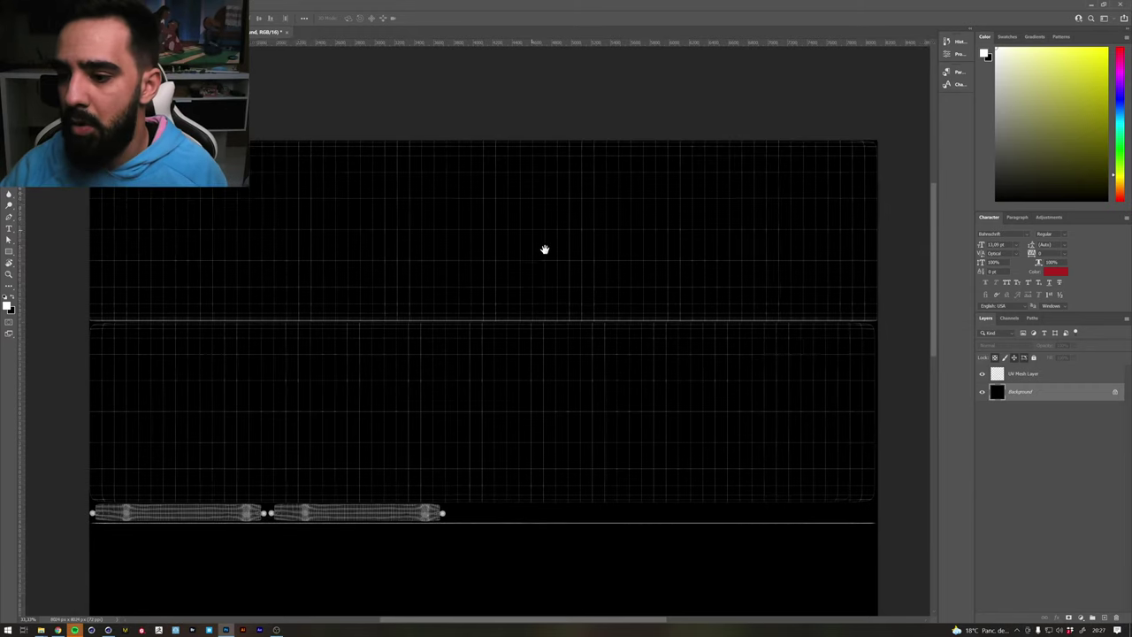
click(1034, 374)
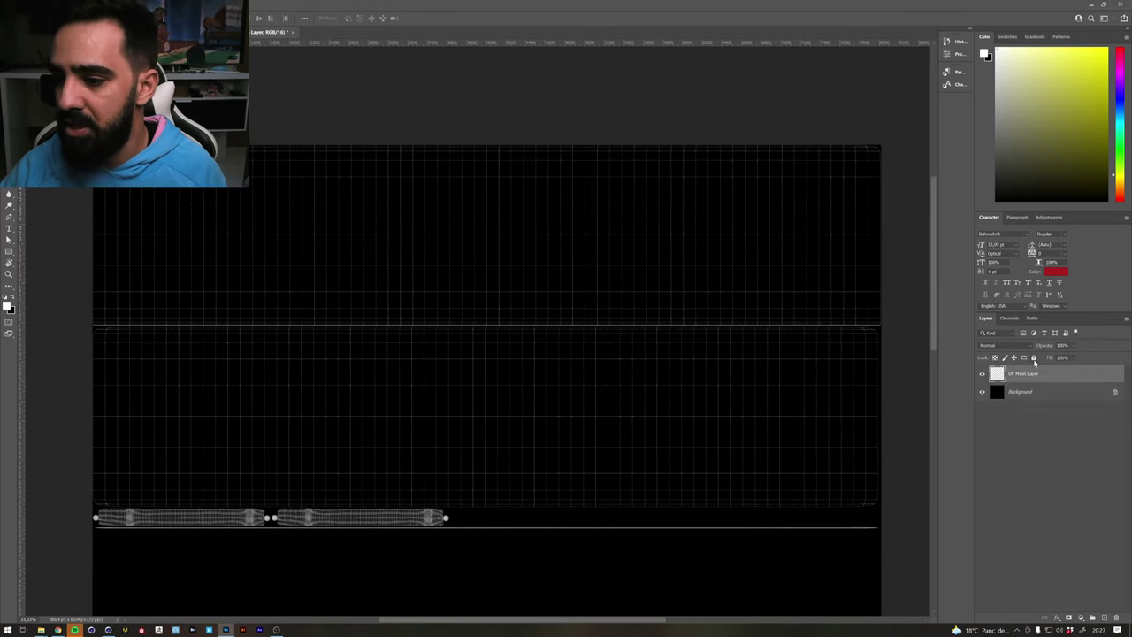
click(1083, 444)
alt+scroll(543, 326, up, 2)
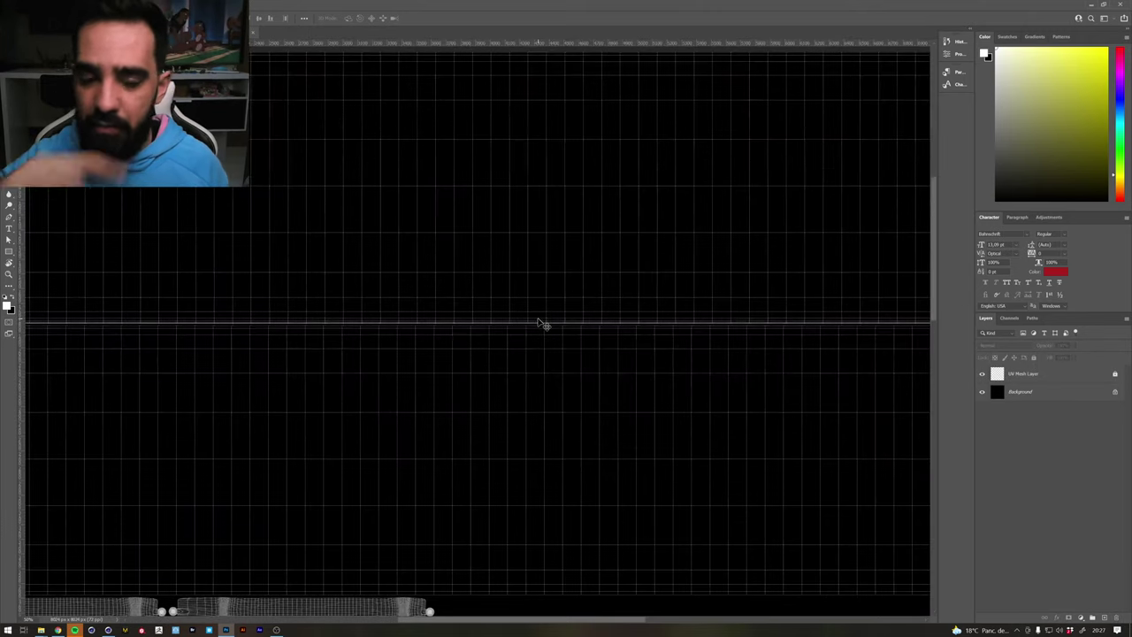
alt+scroll(540, 324, down, 2)
Launch Illustrator from the taskbar and return to the File Explorer folder window
key(alt+Tab)
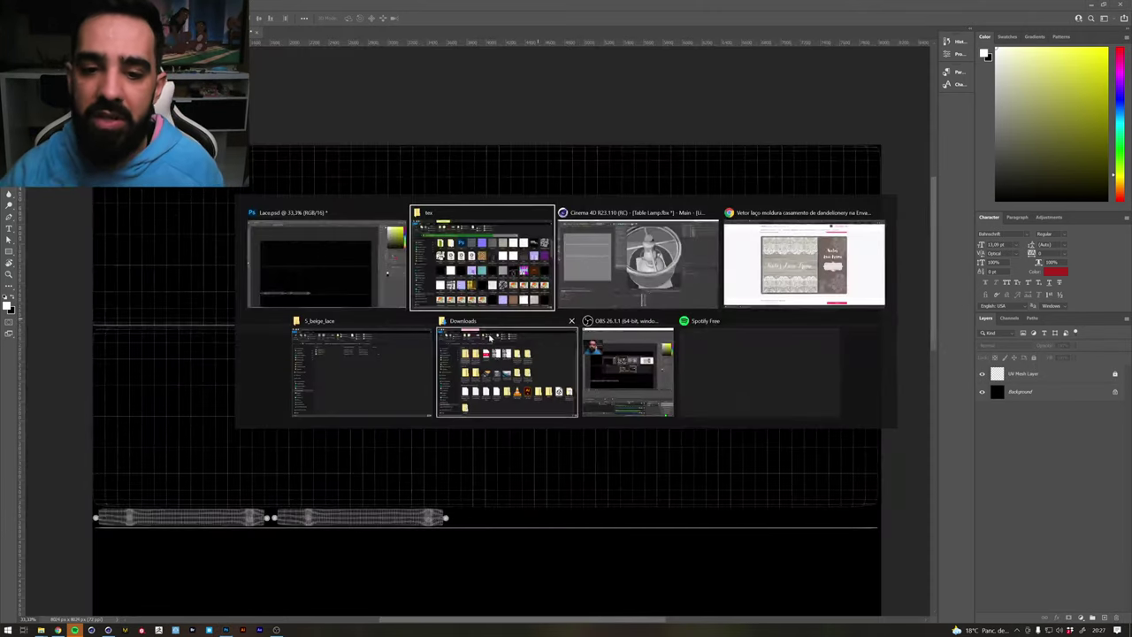
click(363, 367)
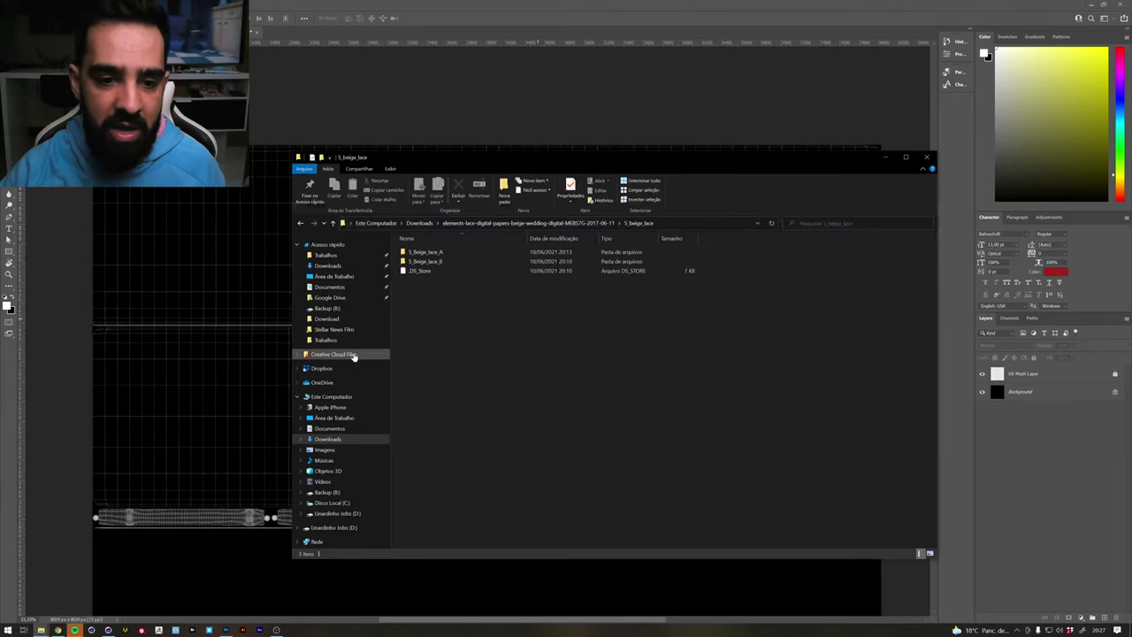
click(242, 631)
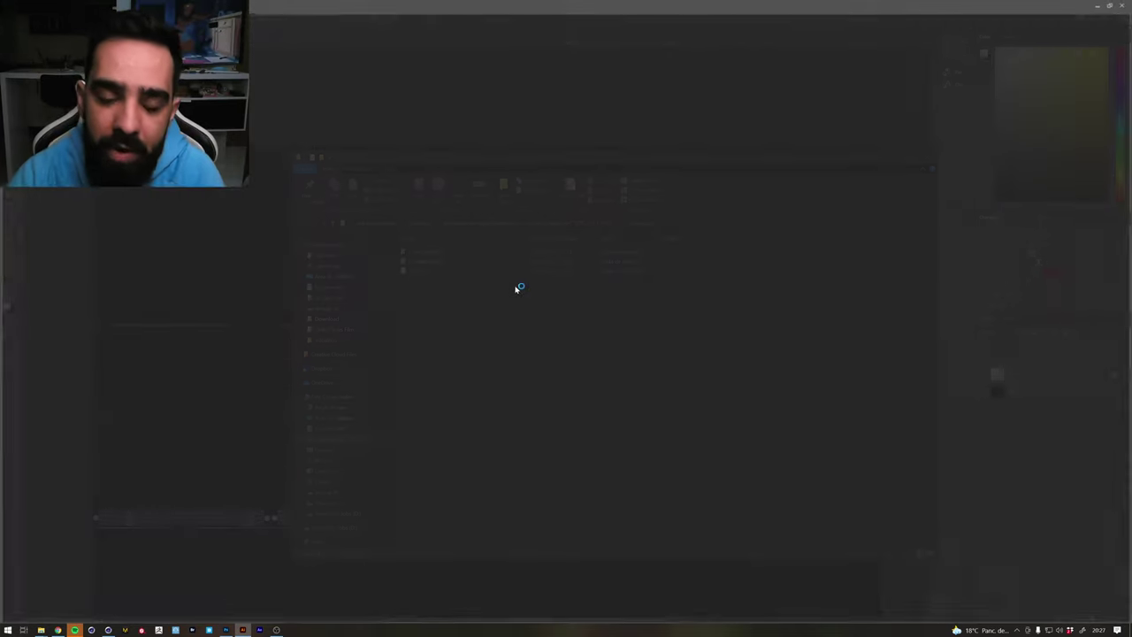
key(alt+Tab)
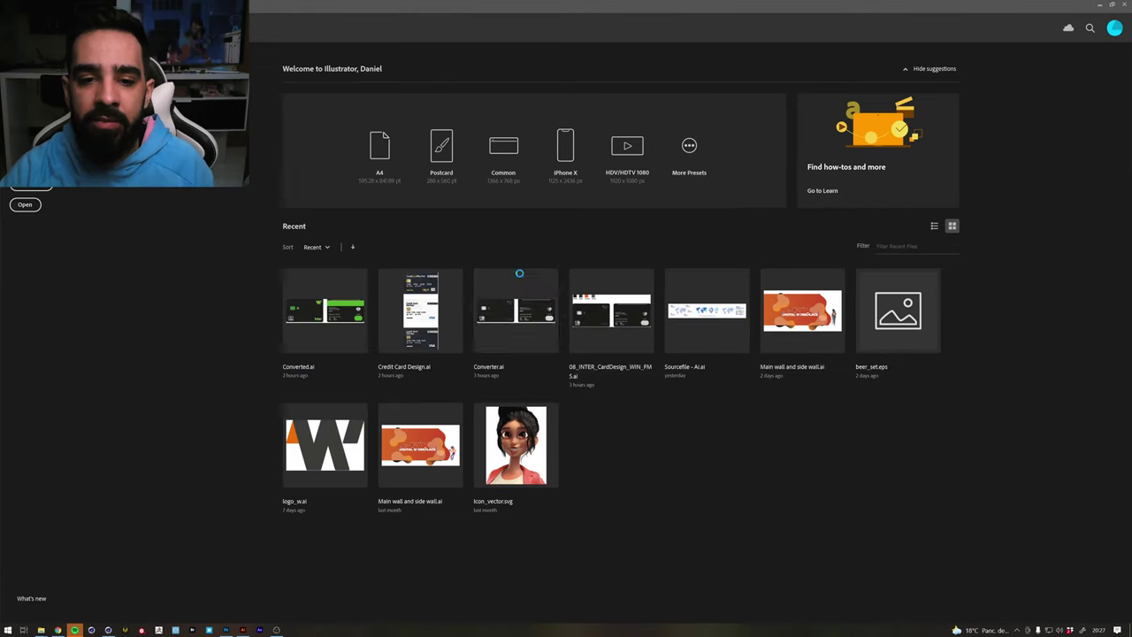
key(alt+Tab)
click(547, 286)
key(alt+Tab)
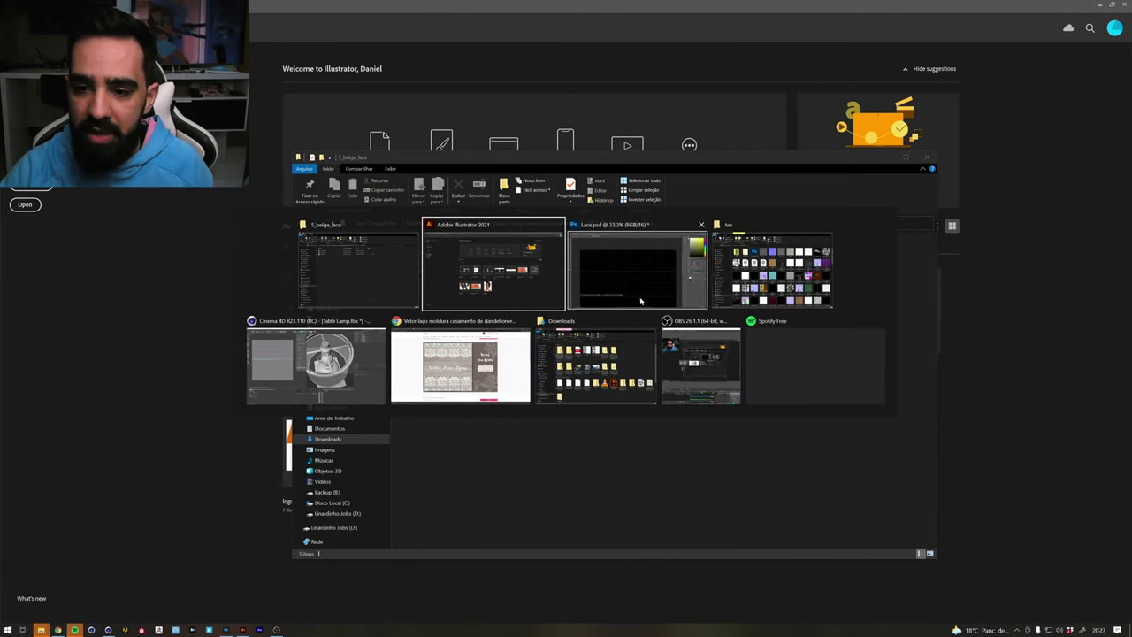
click(354, 255)
Open the Lace_border_4_VECTOR EPS from Downloads' Lace_border_4_all+Vector folder in Illustrator
click(346, 265)
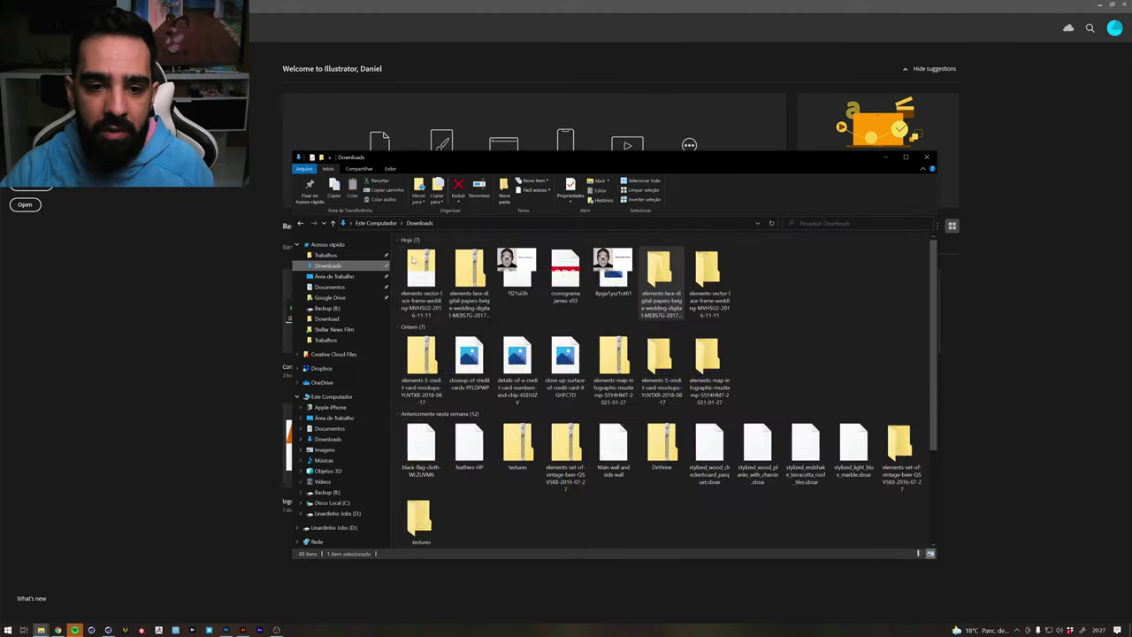
double_click(678, 264)
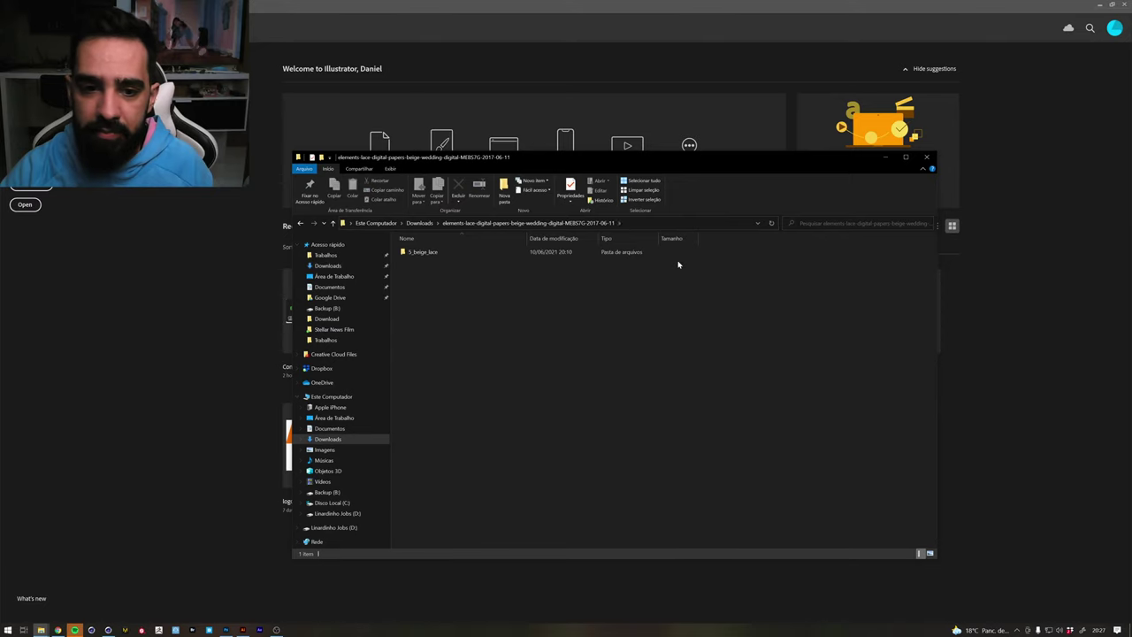
key(alt+Left)
double_click(681, 265)
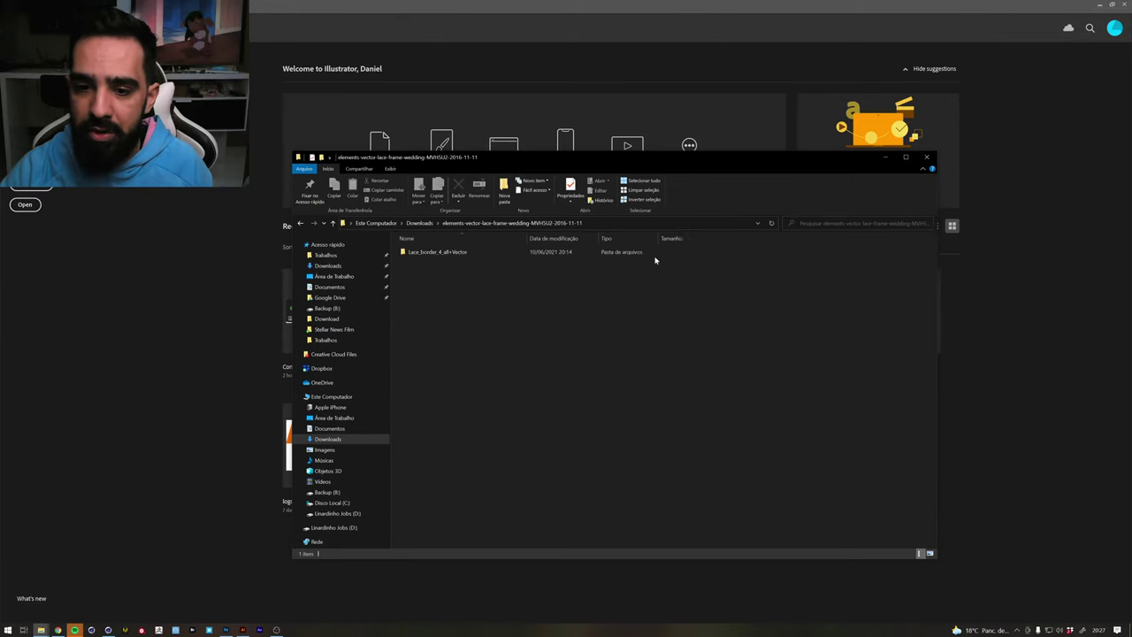
double_click(485, 251)
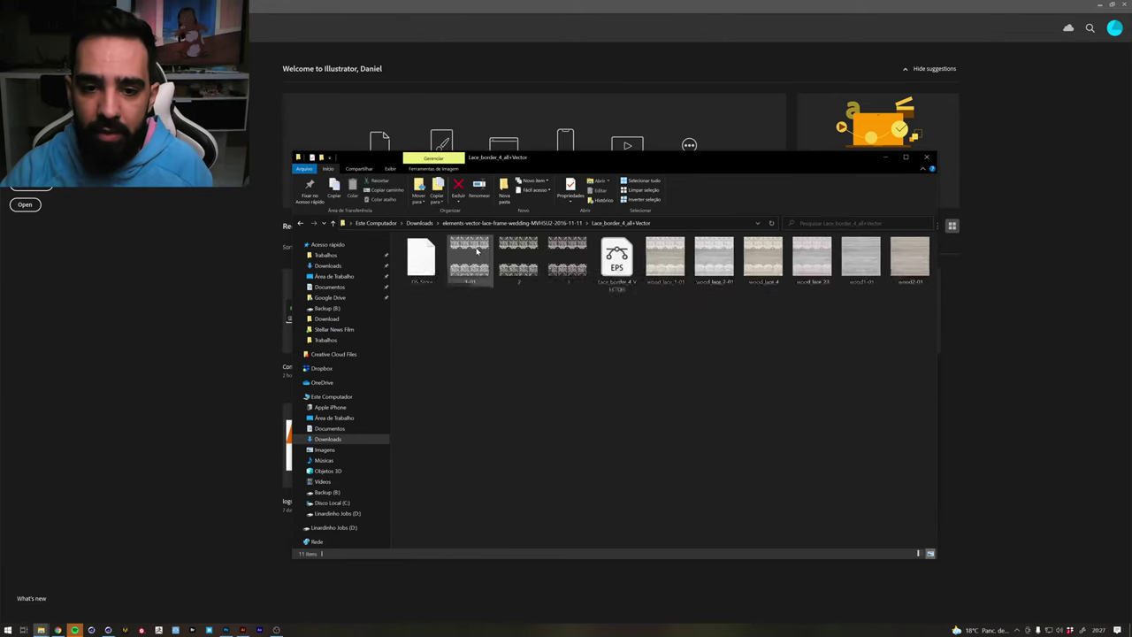
double_click(616, 253)
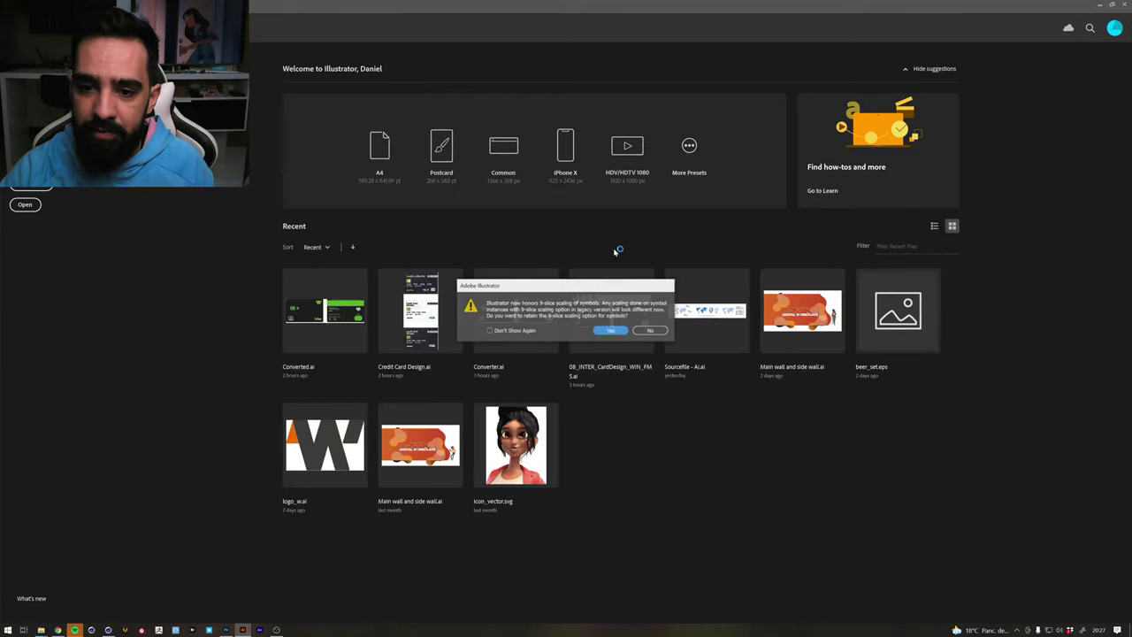
click(601, 330)
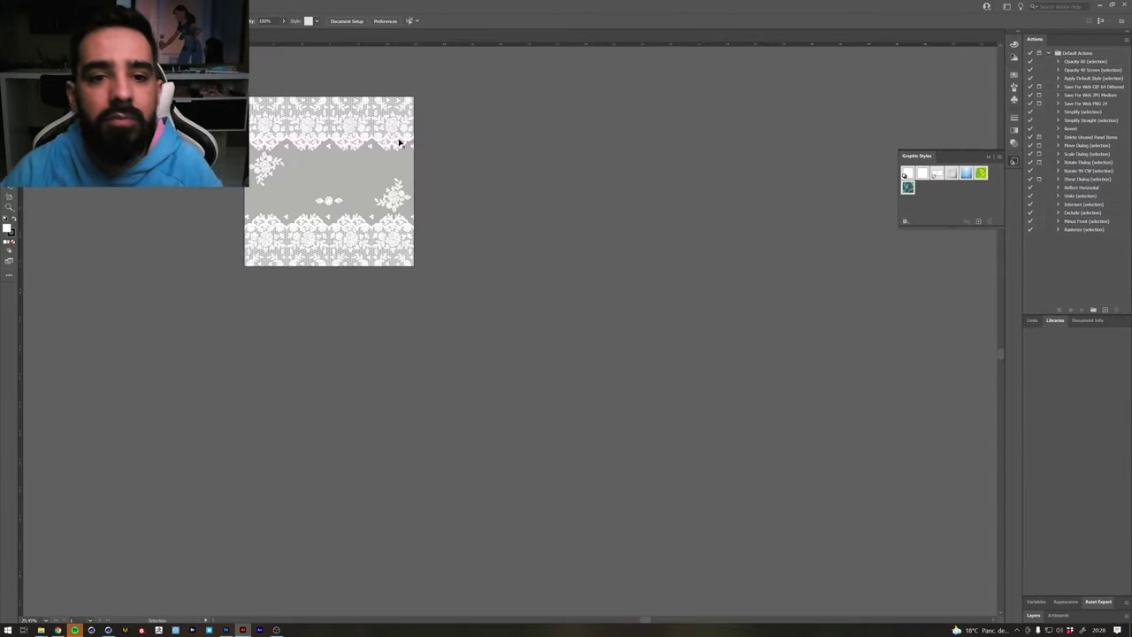
Enter the lace artwork group and zoom in on the top lace band
click(473, 228)
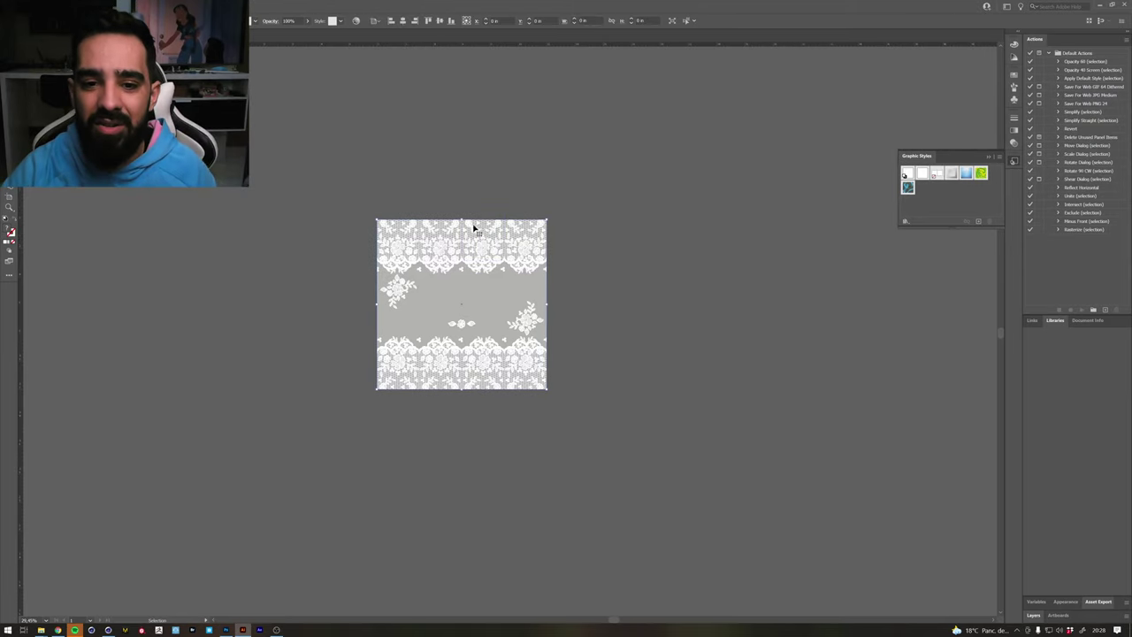
double_click(471, 226)
click(473, 227)
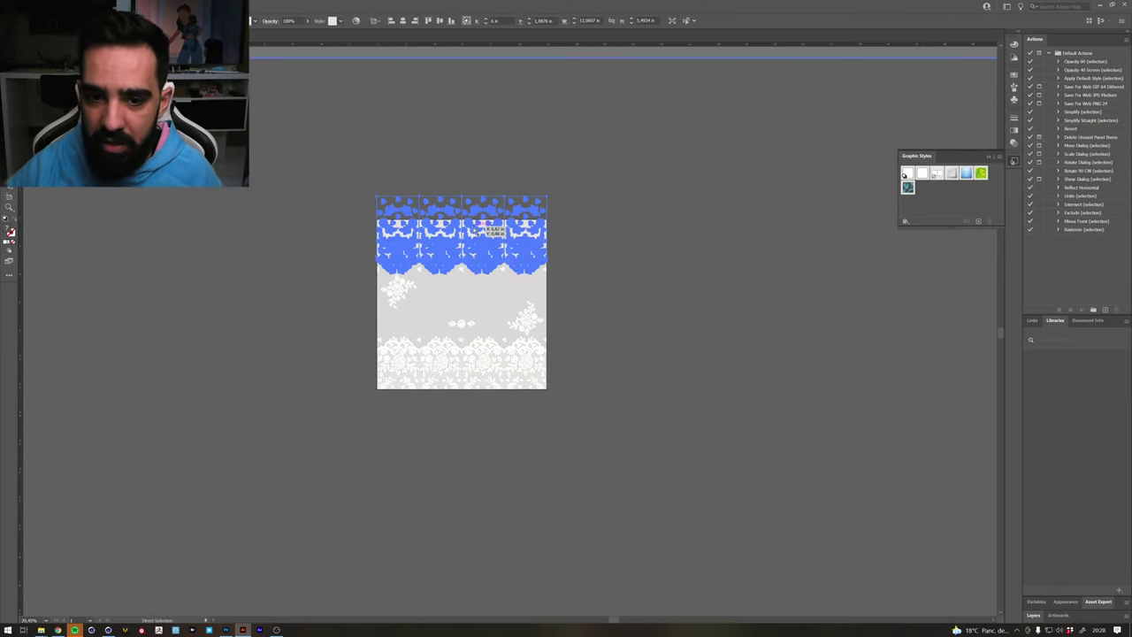
key(ctrl+plus)
key(ctrl+plus)
key(ctrl+plus)
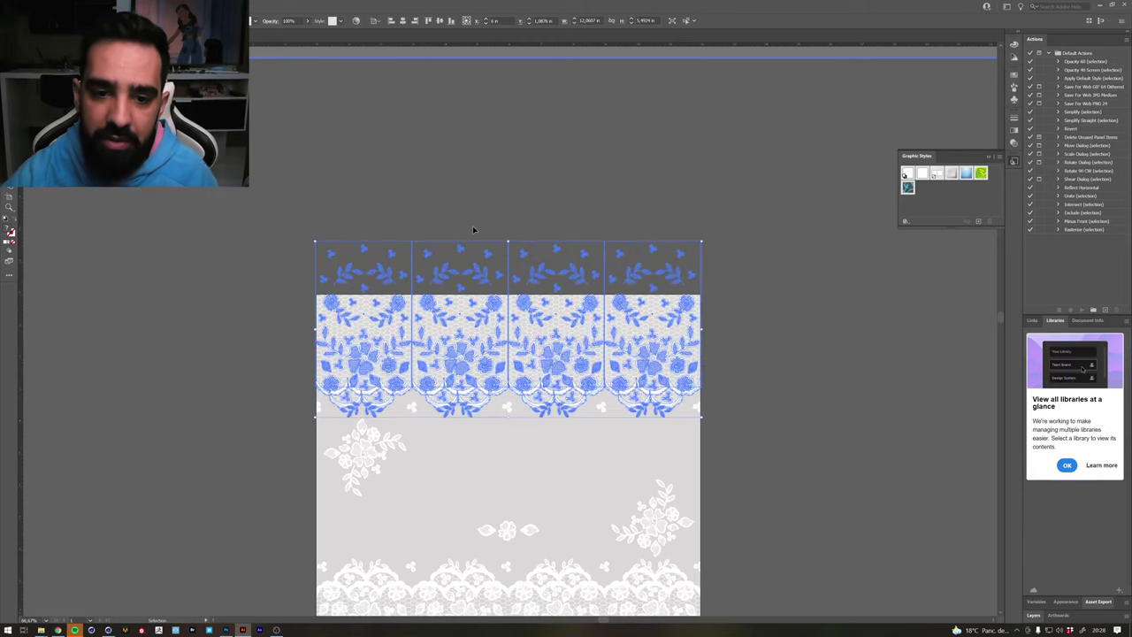
click(472, 225)
Select the tall lace tile within the top band, then return to Photoshop
double_click(463, 303)
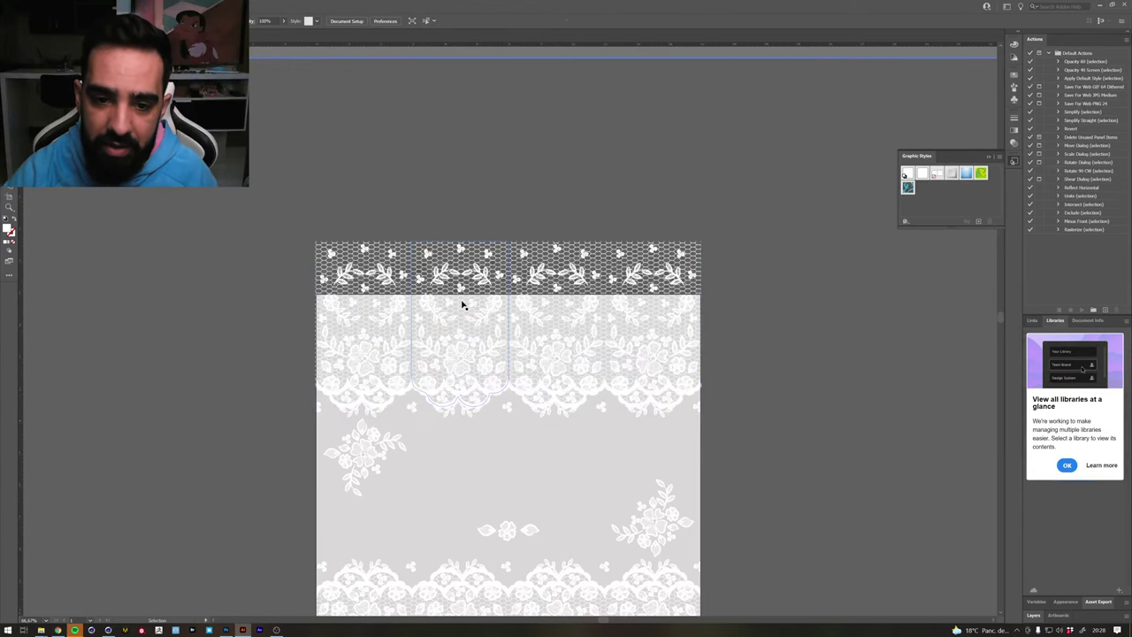
drag(462, 304, 497, 156)
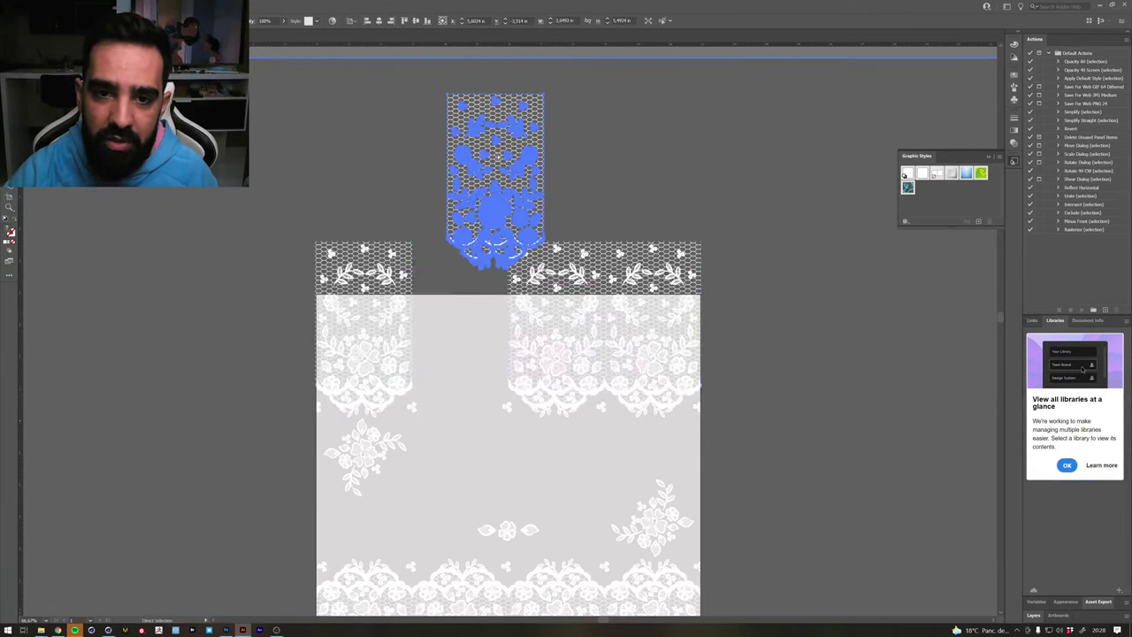
key(ctrl+z)
key(ctrl+z)
key(ctrl+z)
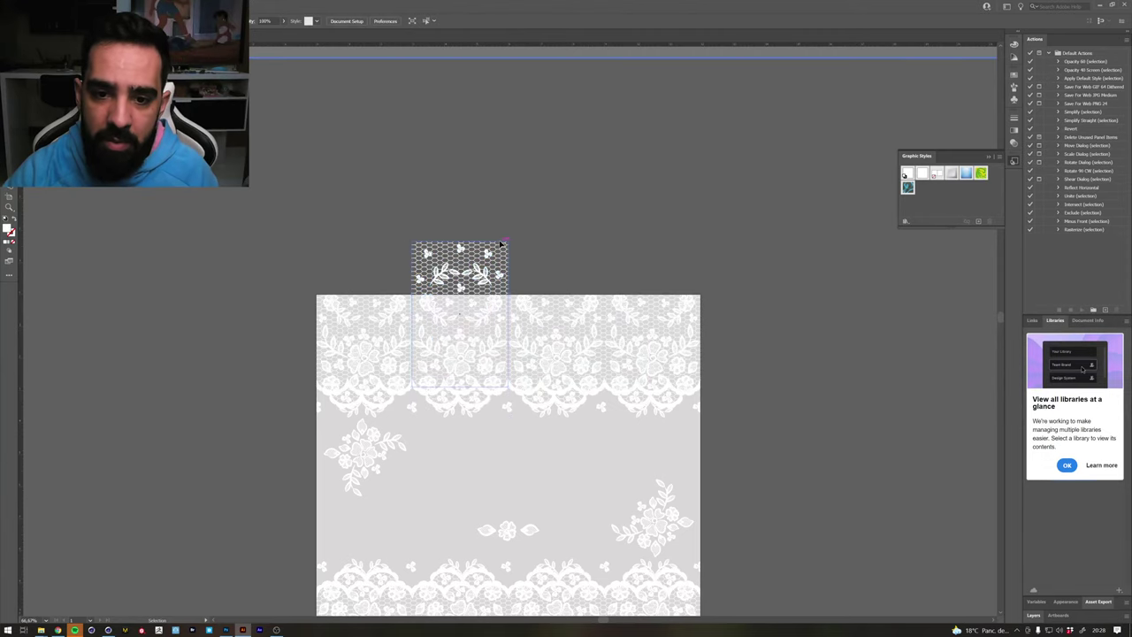
click(501, 244)
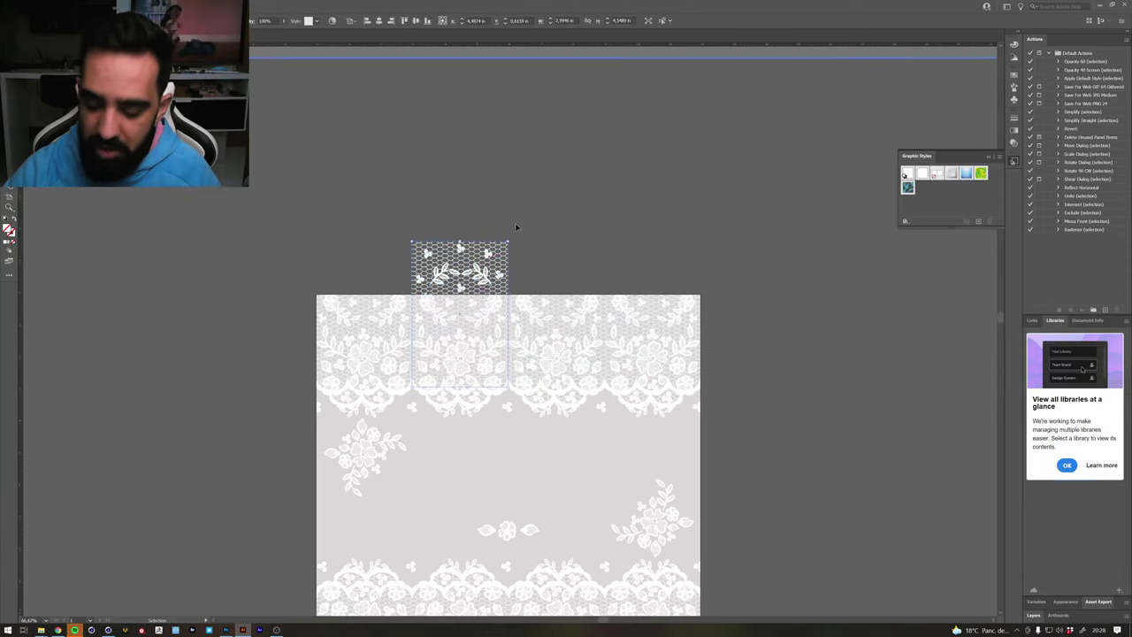
click(501, 249)
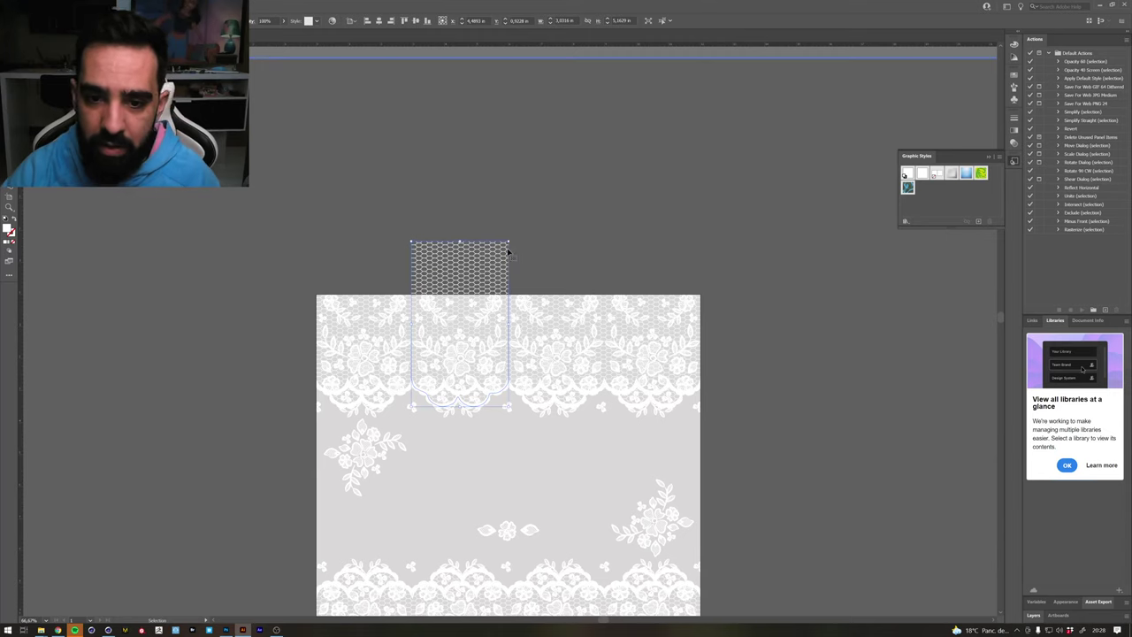
drag(506, 256, 539, 134)
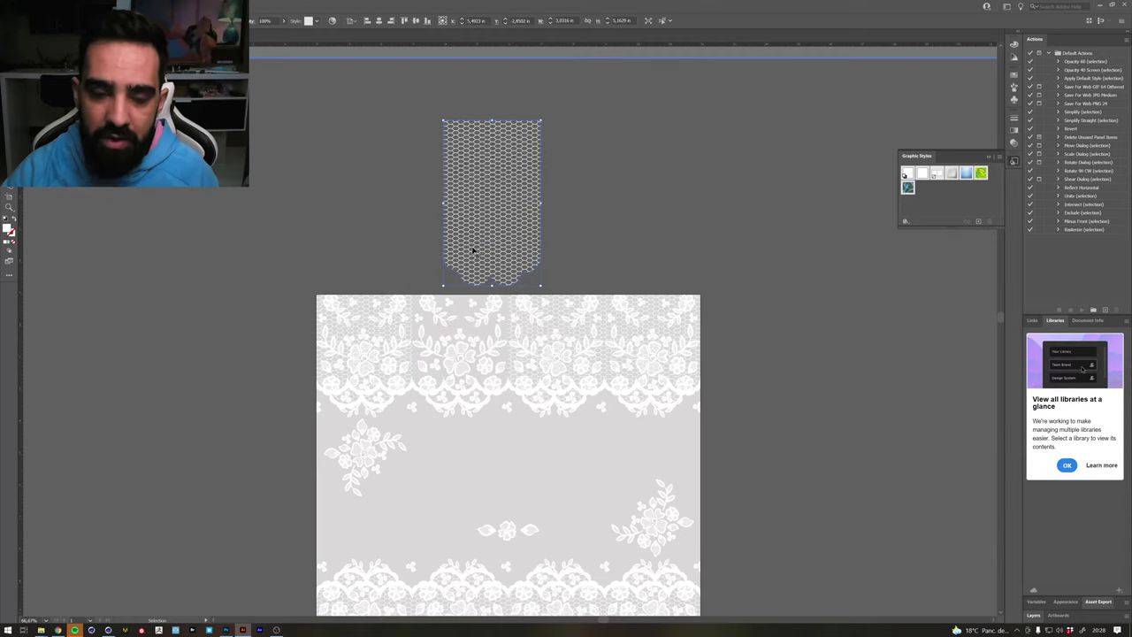
key(ctrl+z)
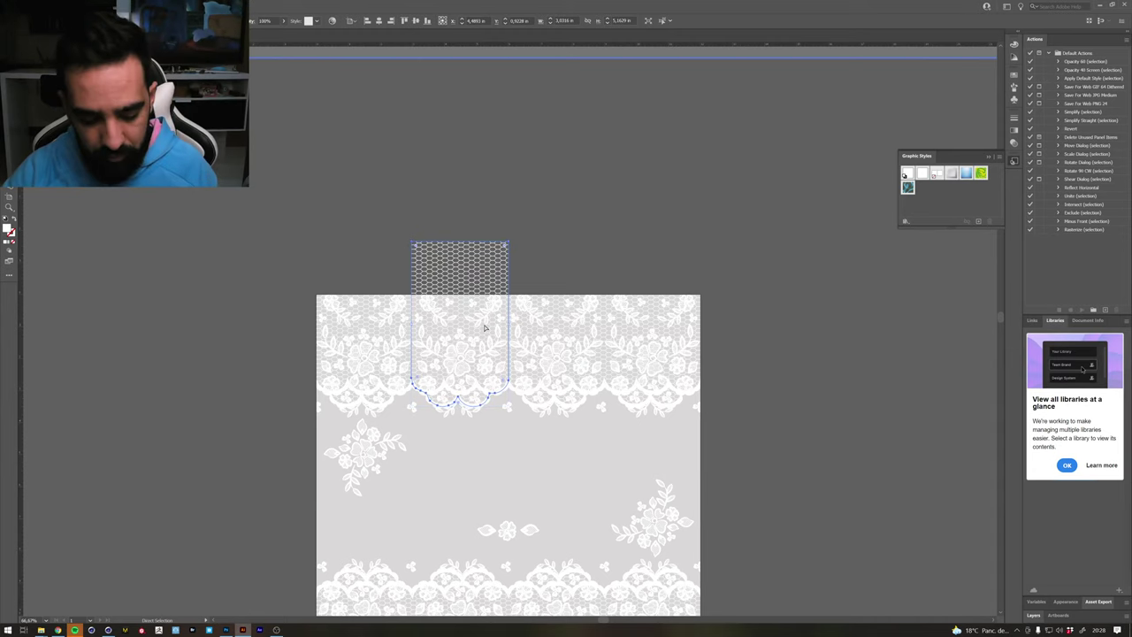
key(alt+Tab)
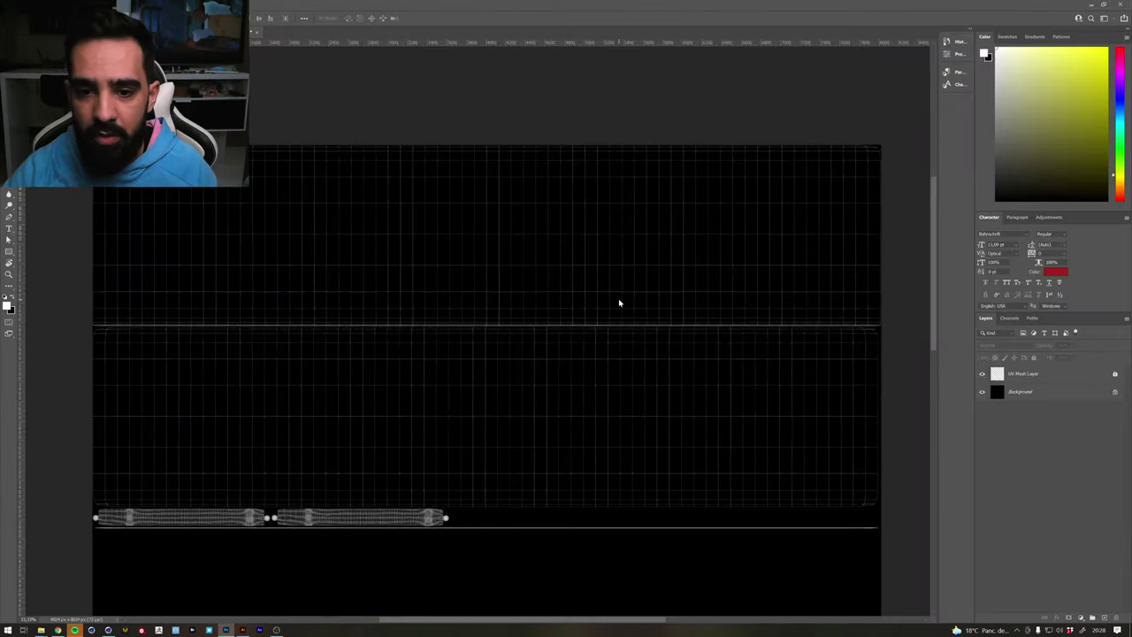
Paste the hexagon mesh as a Smart Object and add a horizontal guide
key(ctrl+v)
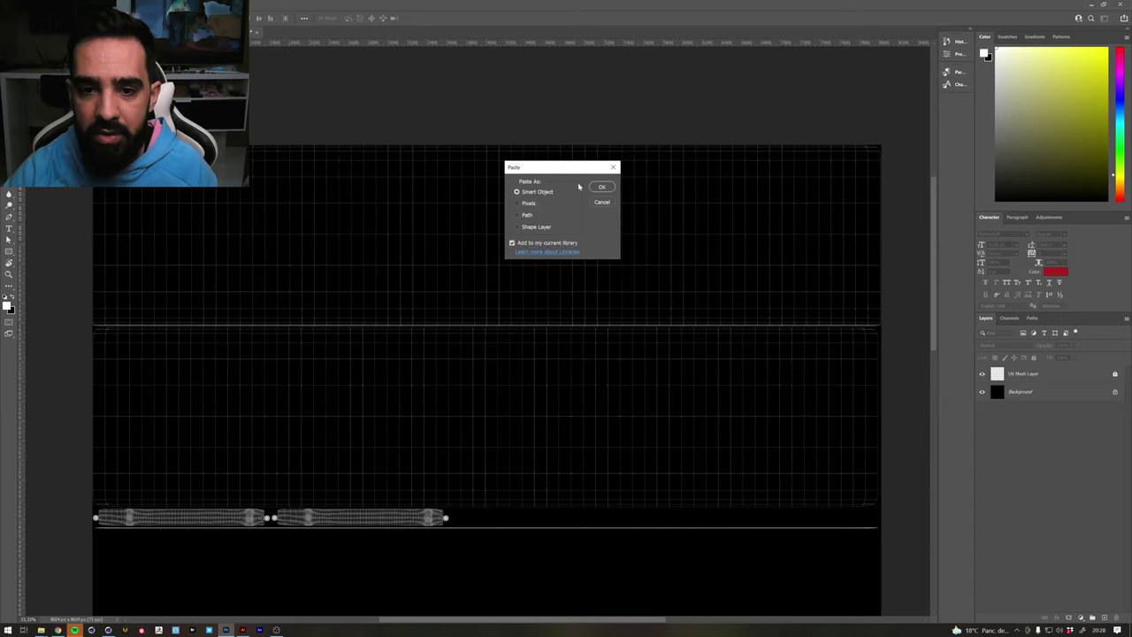
click(598, 187)
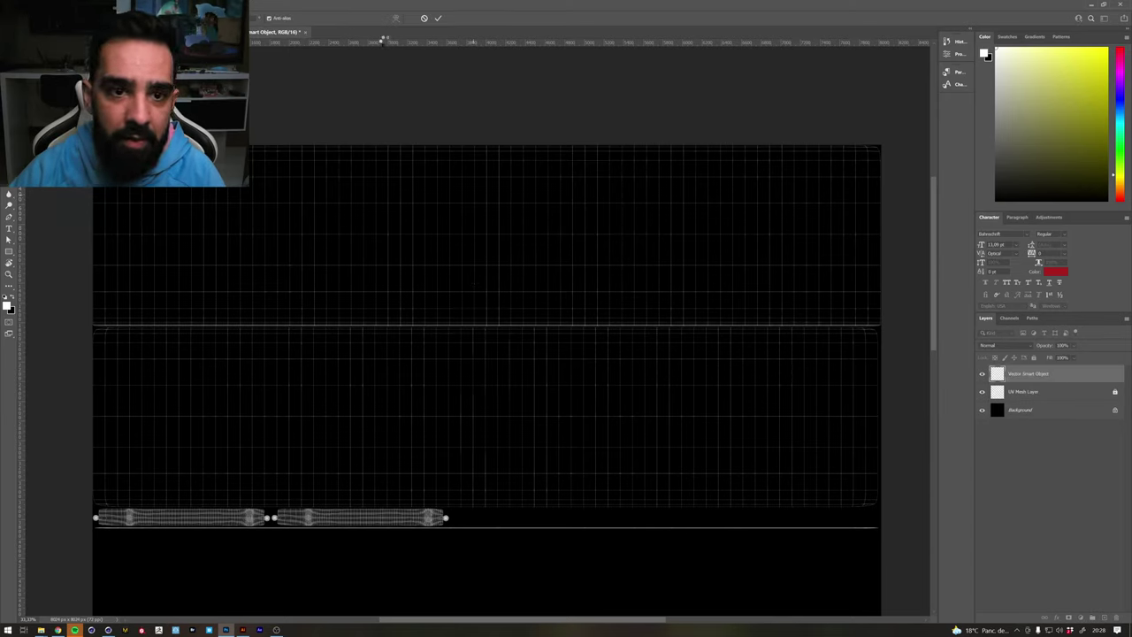
key(Escape)
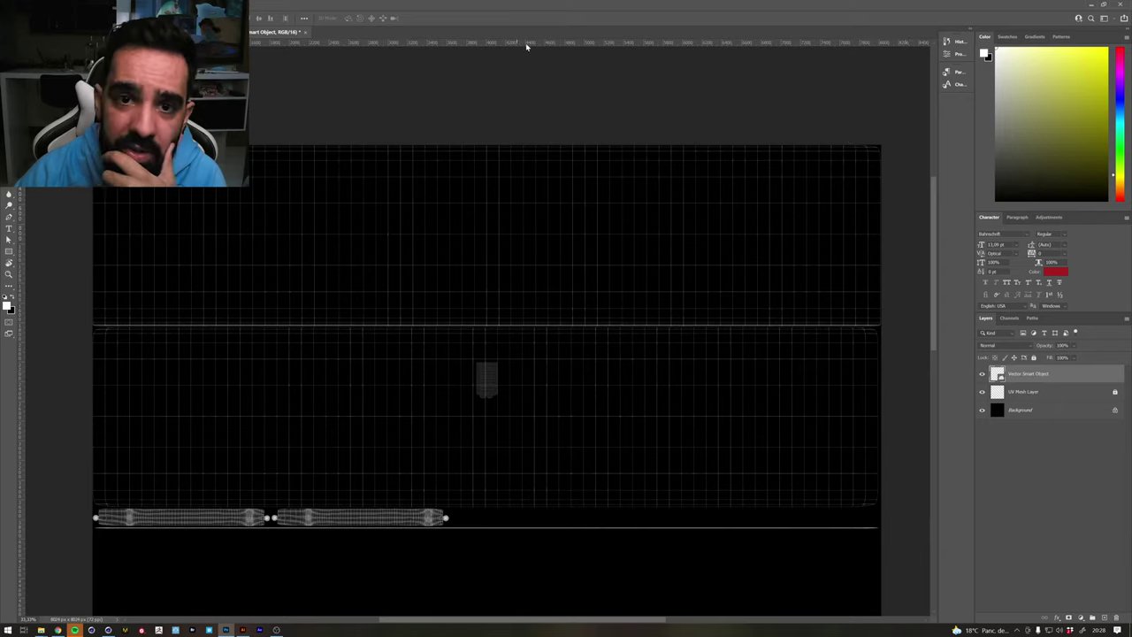
drag(526, 46, 460, 326)
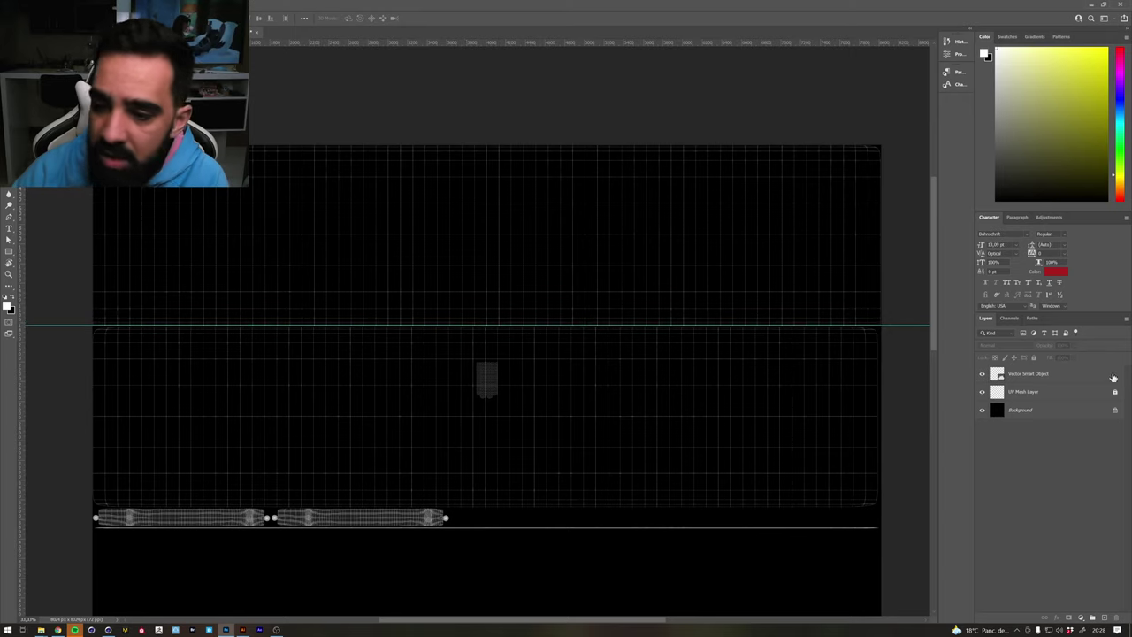
Hide the UV Mesh Layer and enlarge the pasted hexagon mesh panel
click(981, 391)
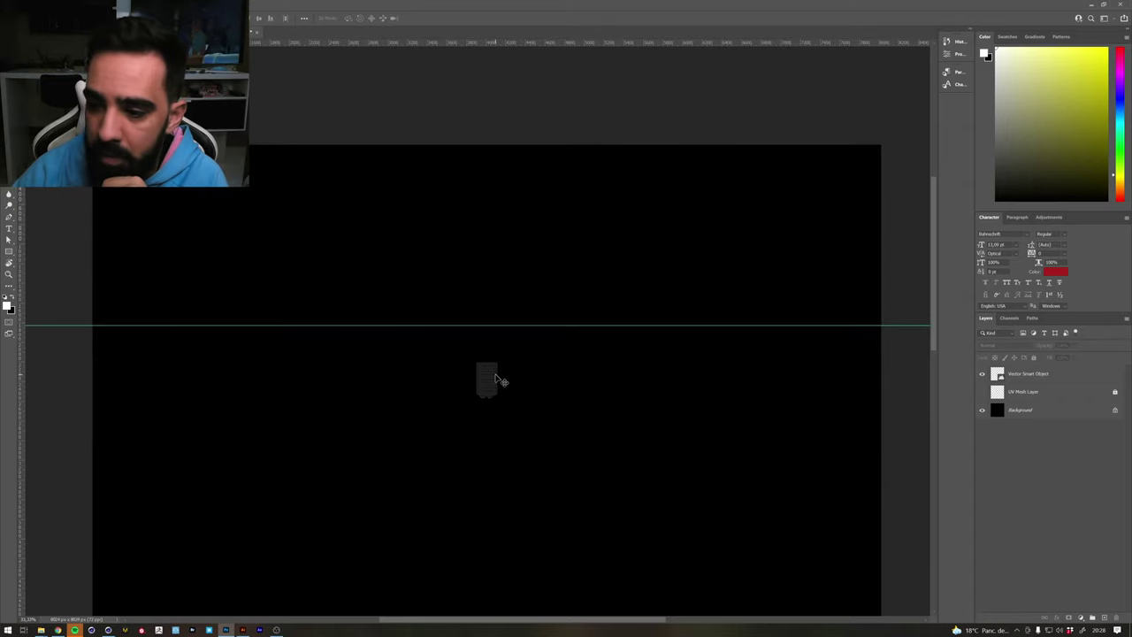
click(1046, 382)
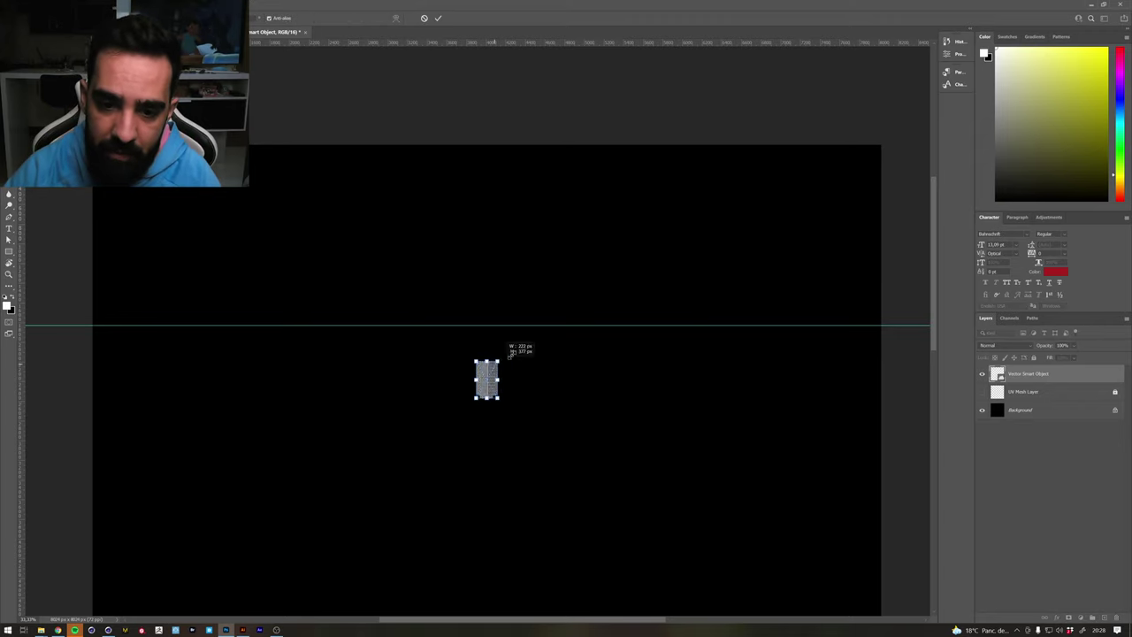
drag(510, 354, 635, 281)
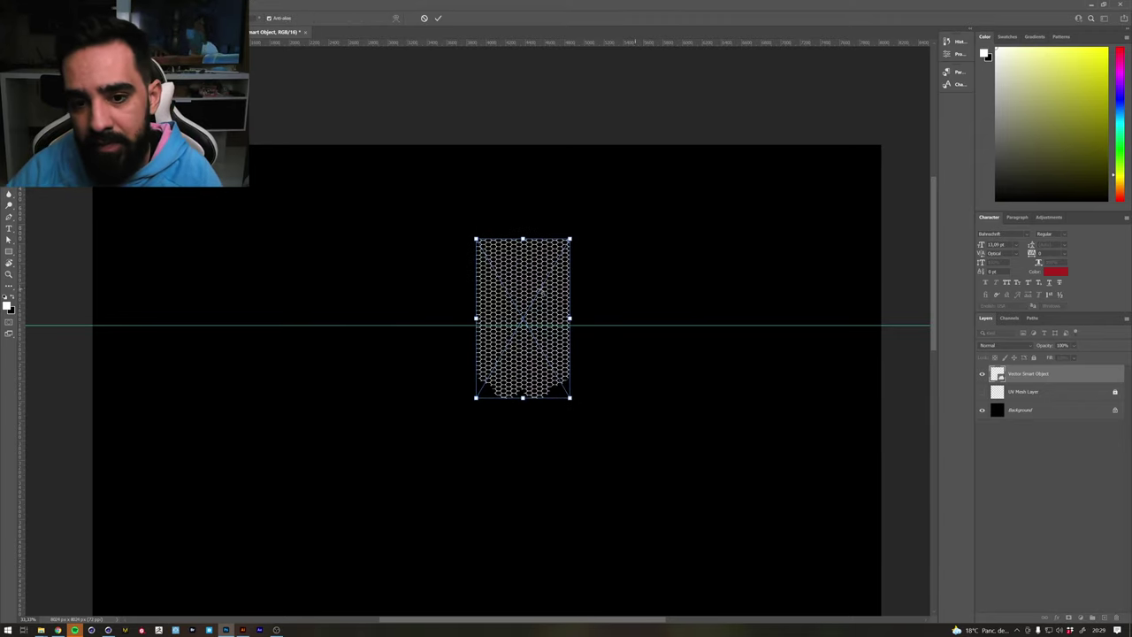
key(Return)
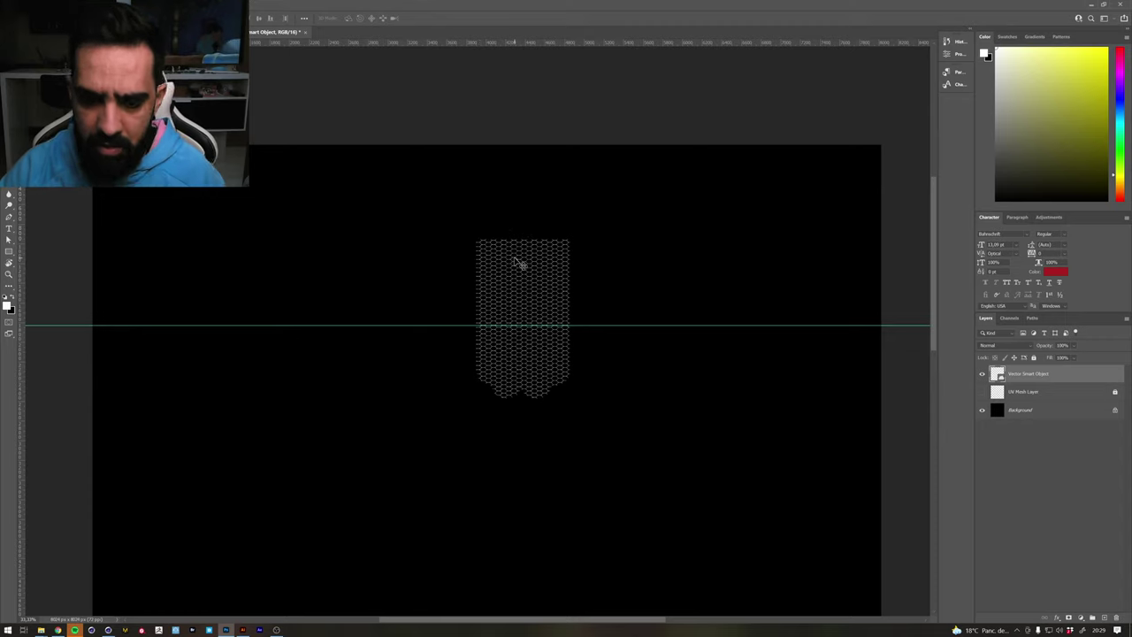
Move the mesh panel onto the guide and shrink it to fit
key(ctrl+t)
mouse_move(520, 264)
mouse_down()
mouse_move(367, 189)
mouse_move(115, 169)
mouse_move(148, 162)
mouse_move(148, 172)
mouse_move(268, 178)
mouse_up()
drag(381, 244, 523, 280)
alt+scroll(523, 279, up, 2)
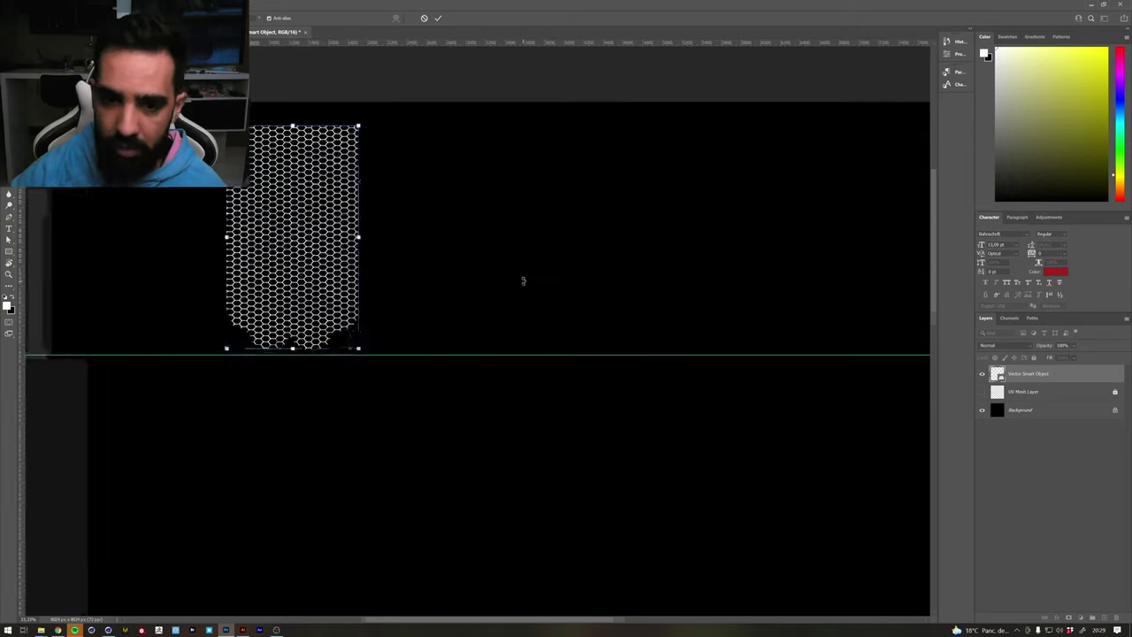
drag(331, 404, 629, 503)
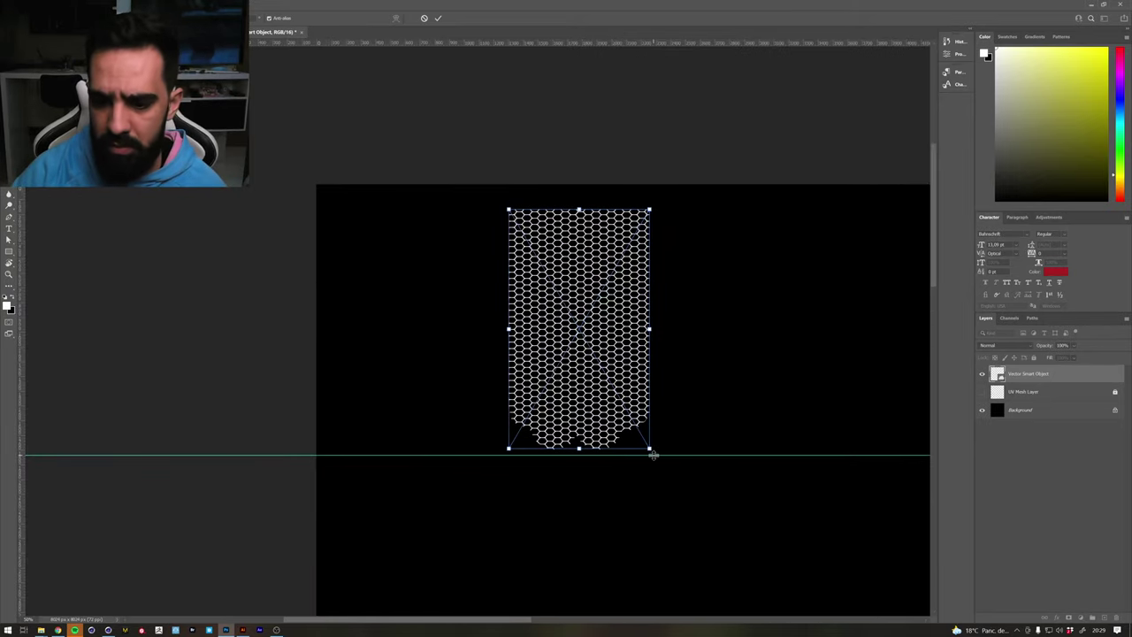
drag(649, 449, 574, 413)
key(Return)
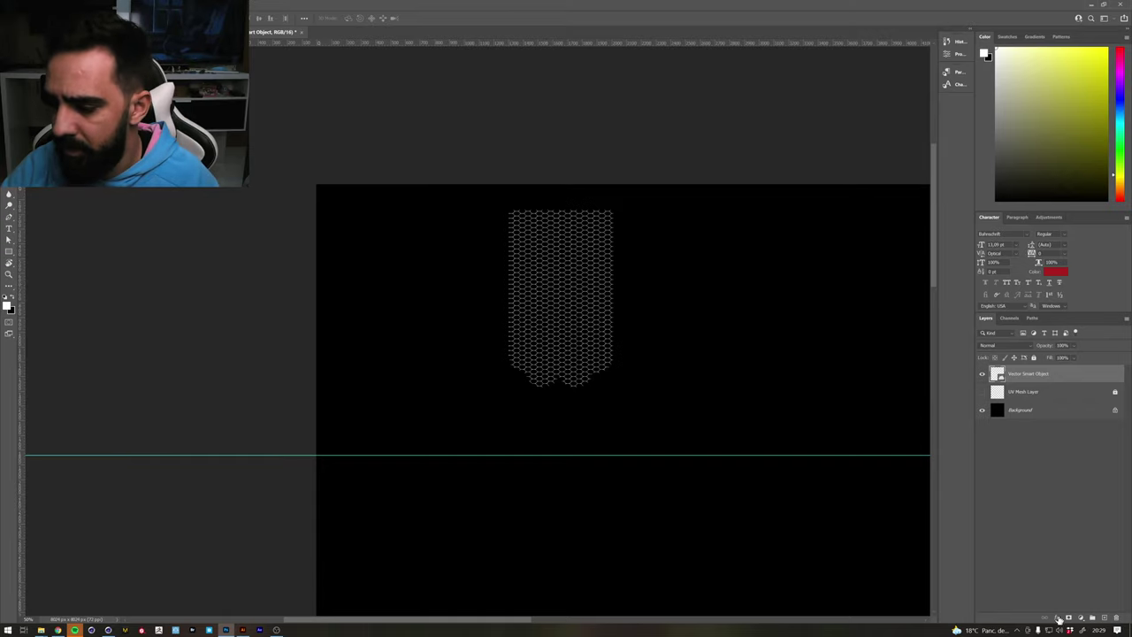
Add a layer mask and black out a rectangular selection over the mesh's scalloped bottom
click(1069, 618)
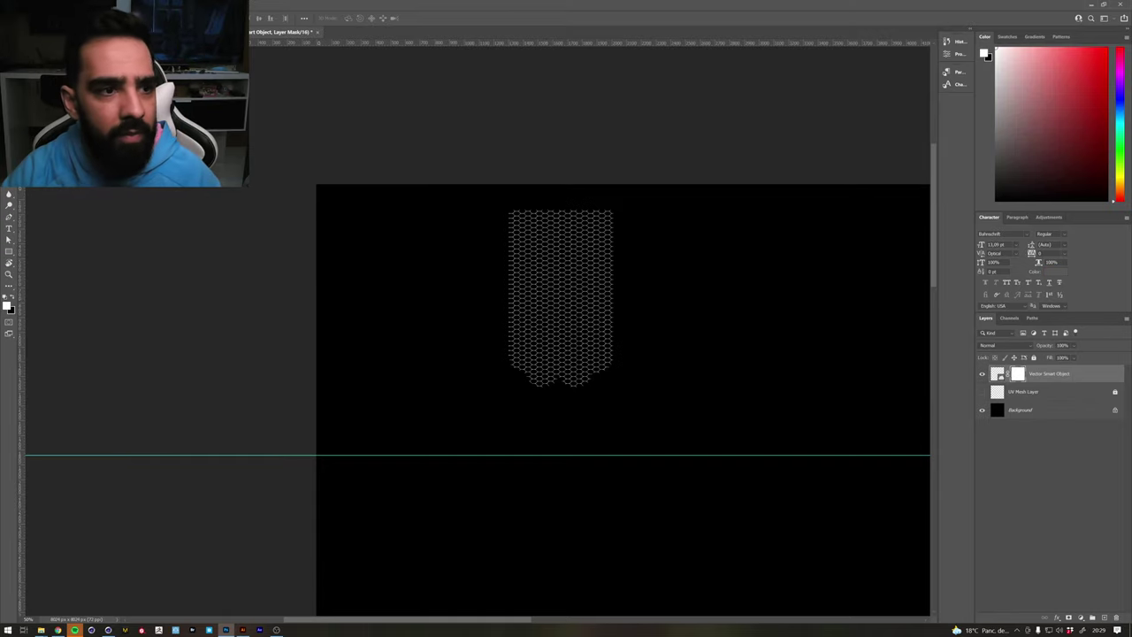
key(m)
drag(430, 397, 727, 364)
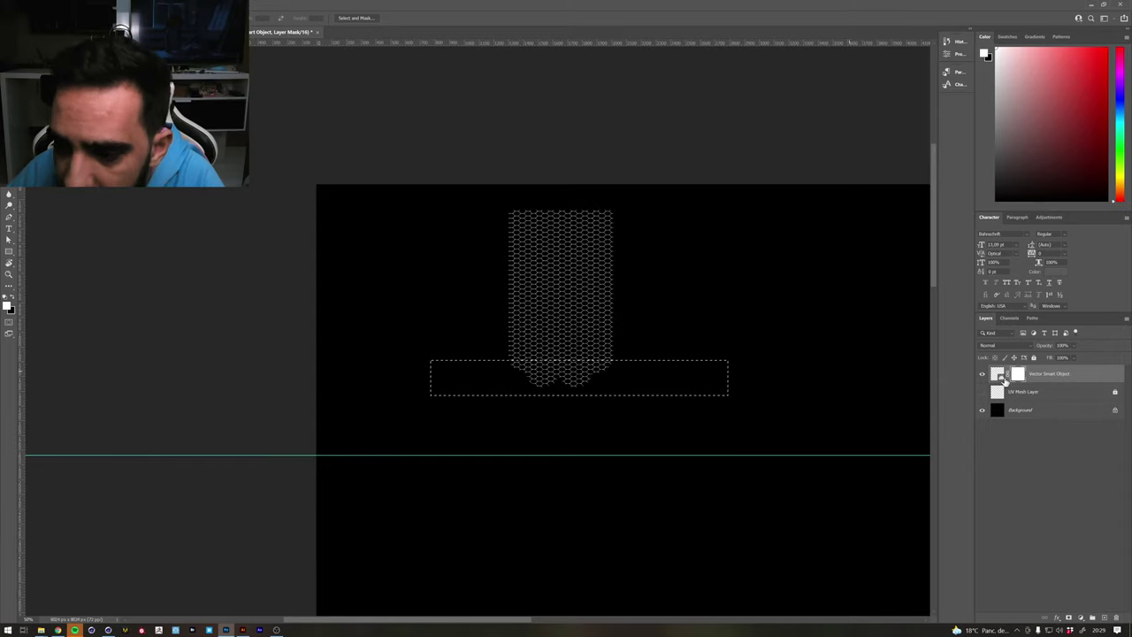
key(Delete)
key(ctrl+d)
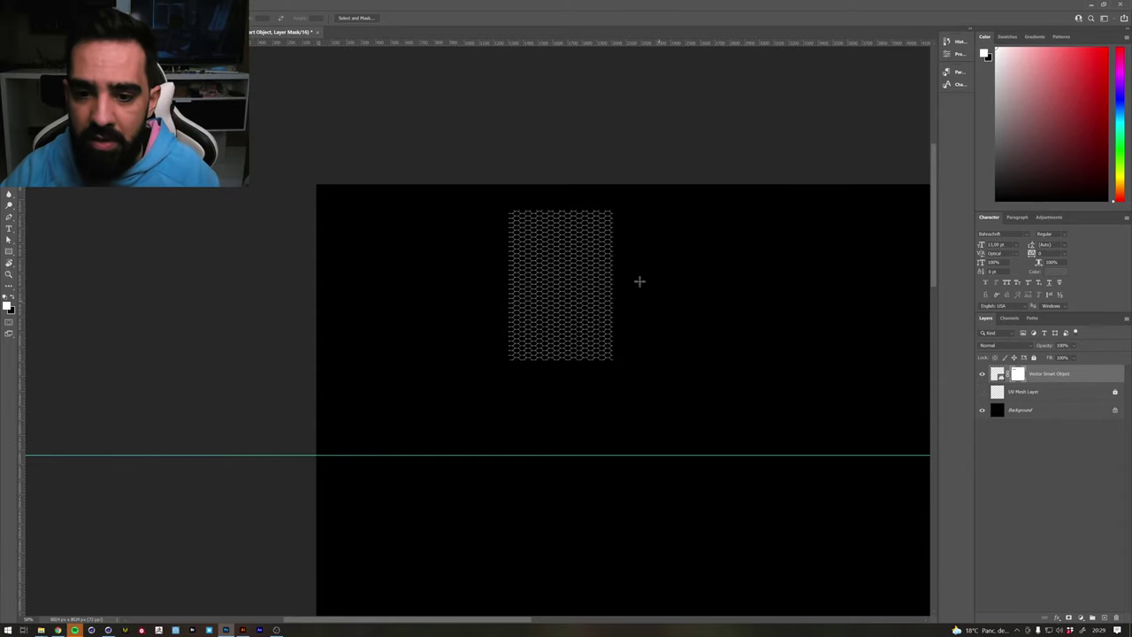
scroll(487, 291, right, 3)
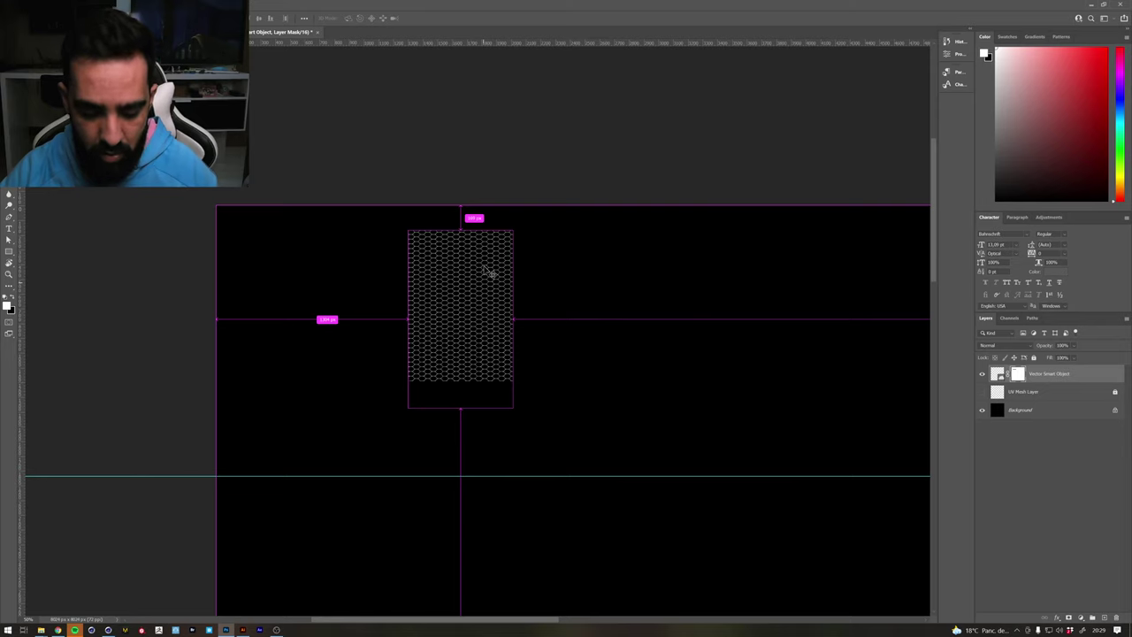
Duplicate the mesh panel and set the copy edge to edge beside the original
key(ctrl+j)
key(ctrl+t)
drag(495, 289, 599, 289)
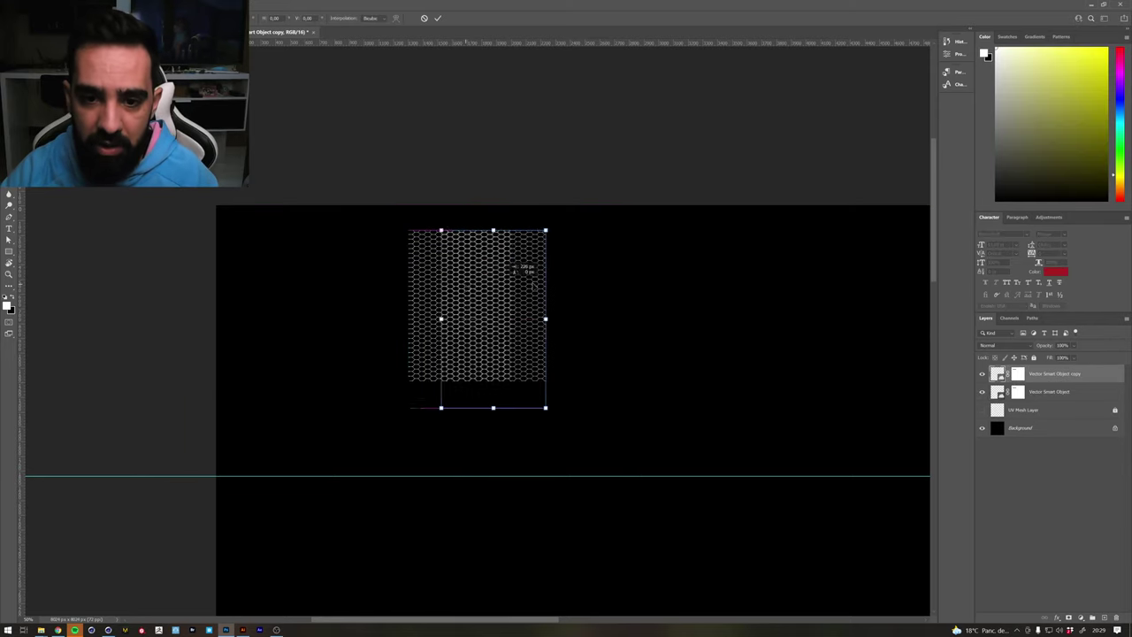
key(Return)
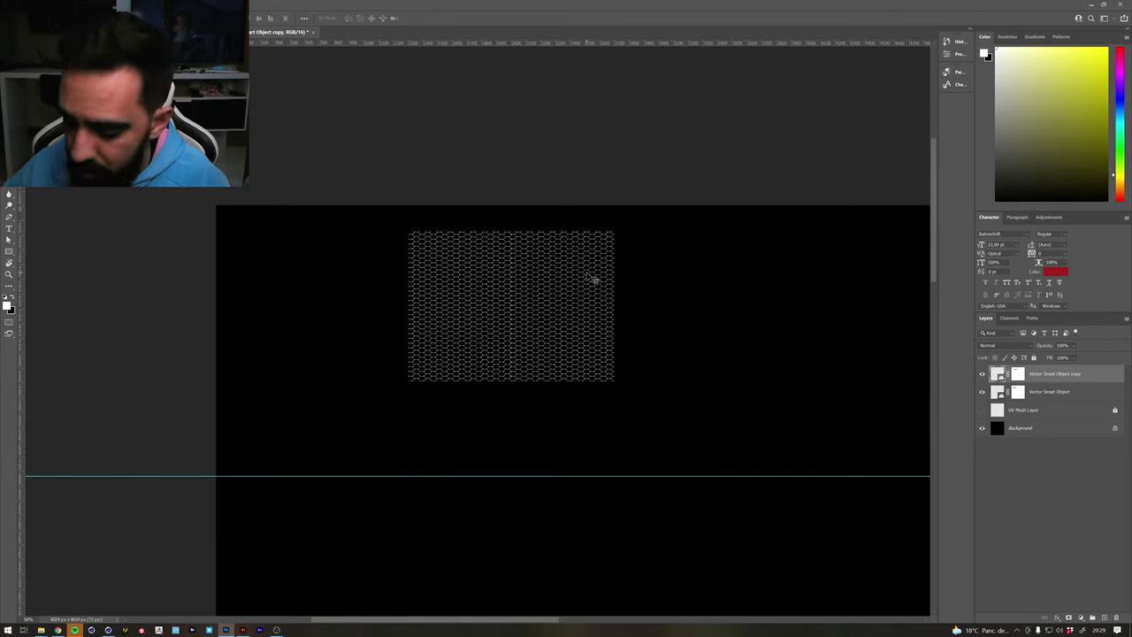
key(ctrl+plus)
key(ctrl+plus)
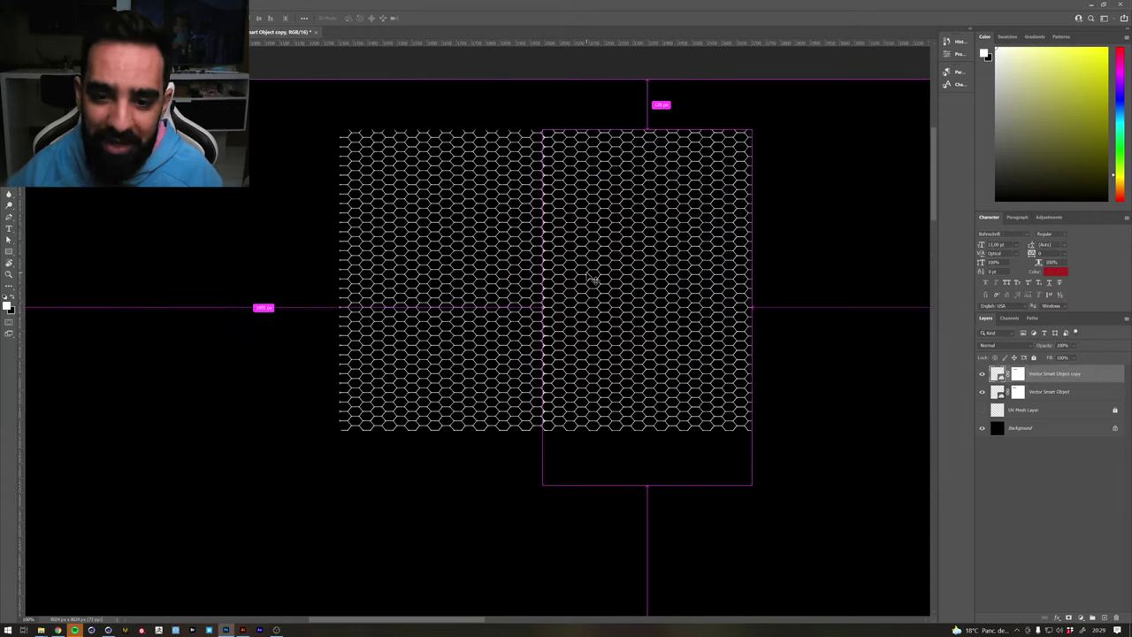
drag(592, 279, 594, 280)
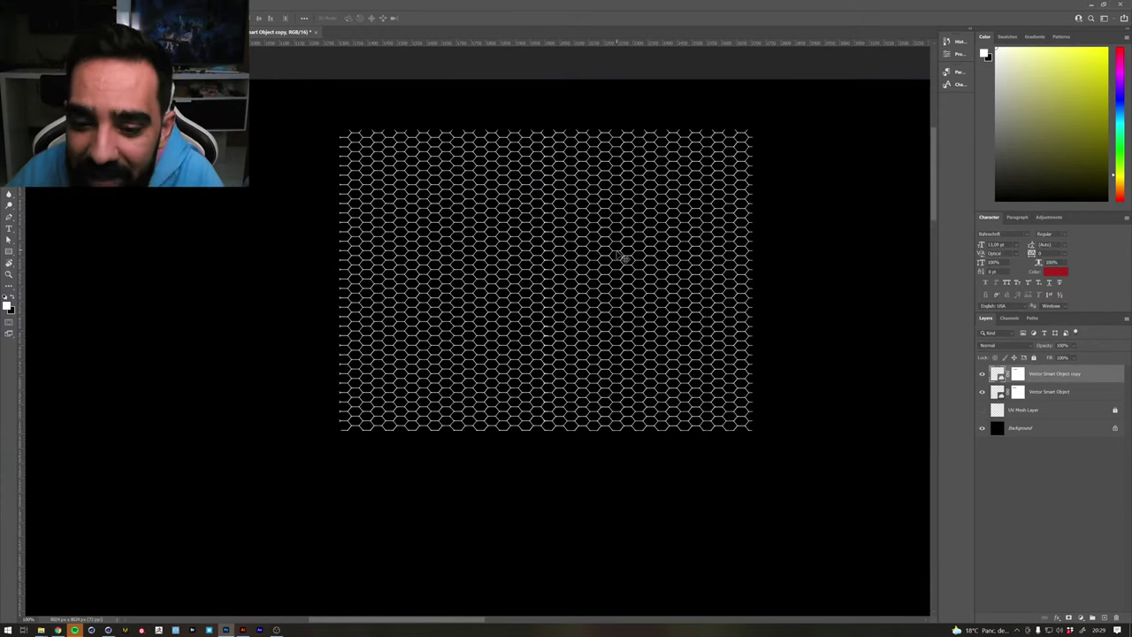
key(ctrl+minus)
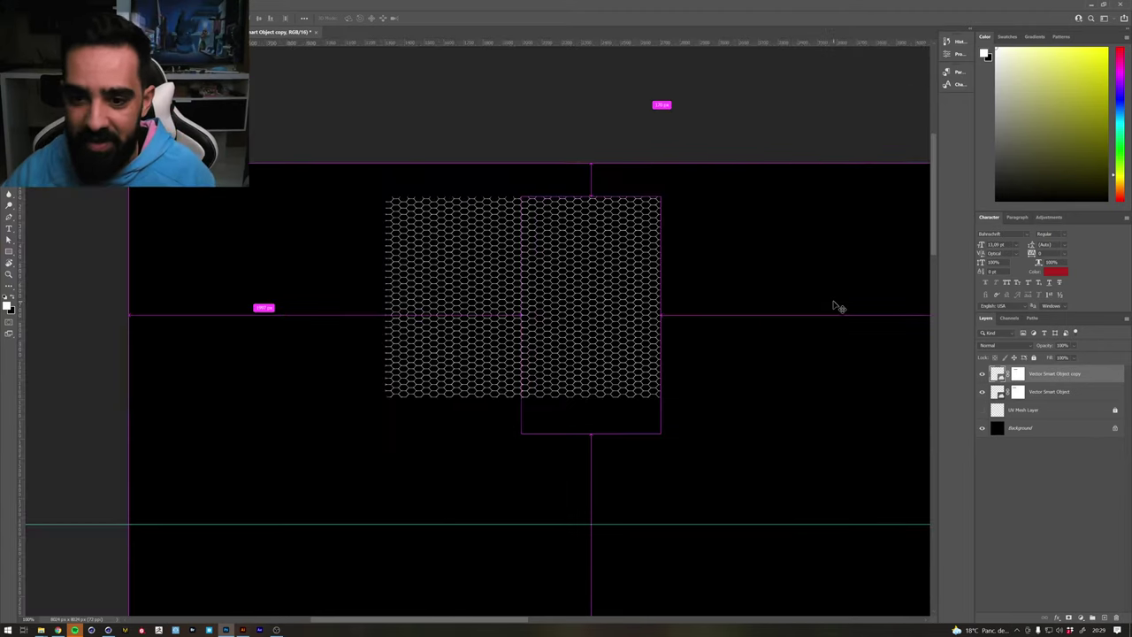
key(ctrl+minus)
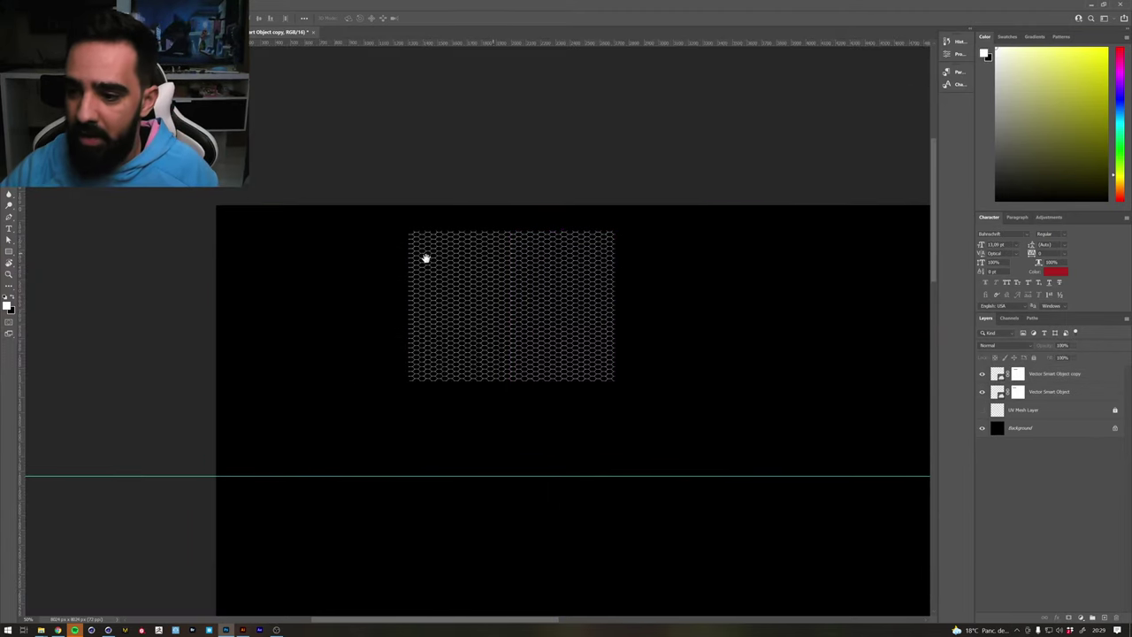
drag(496, 255, 240, 249)
Duplicate both mesh panels and place the new pair beside the existing strip
click(1058, 395)
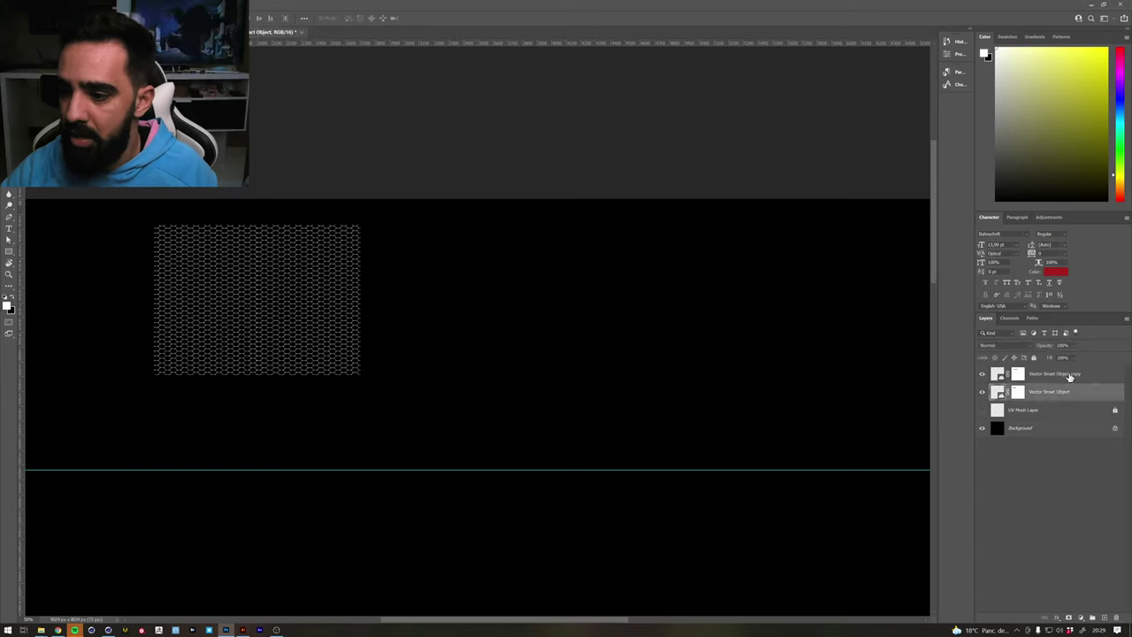
shift+click(1048, 380)
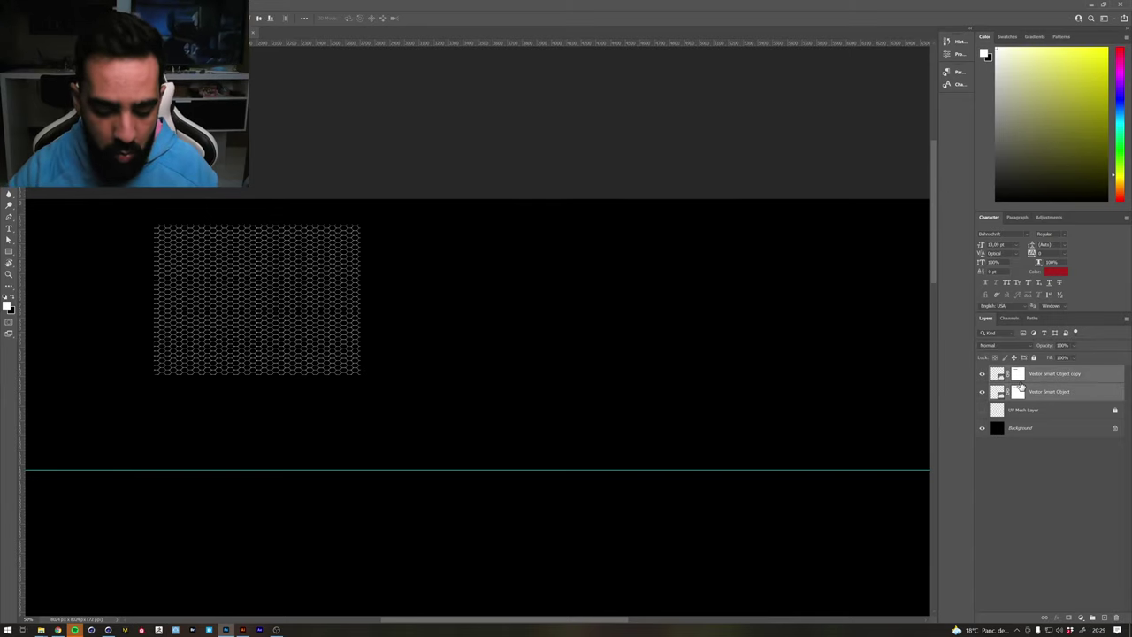
key(ctrl+j)
key(ctrl+t)
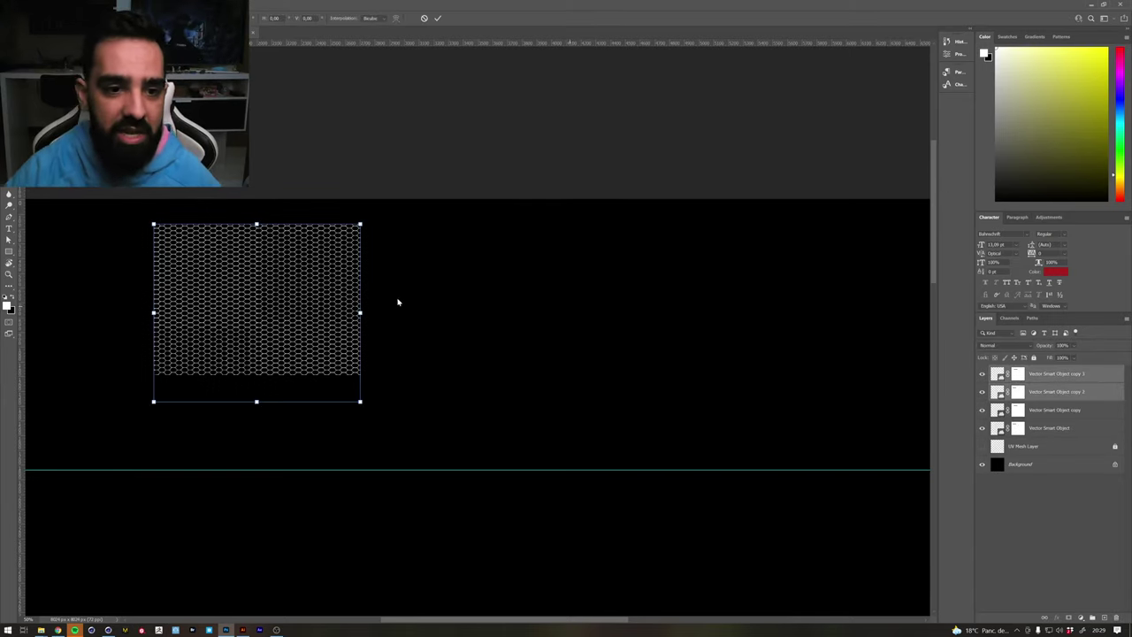
drag(326, 280, 531, 275)
key(Return)
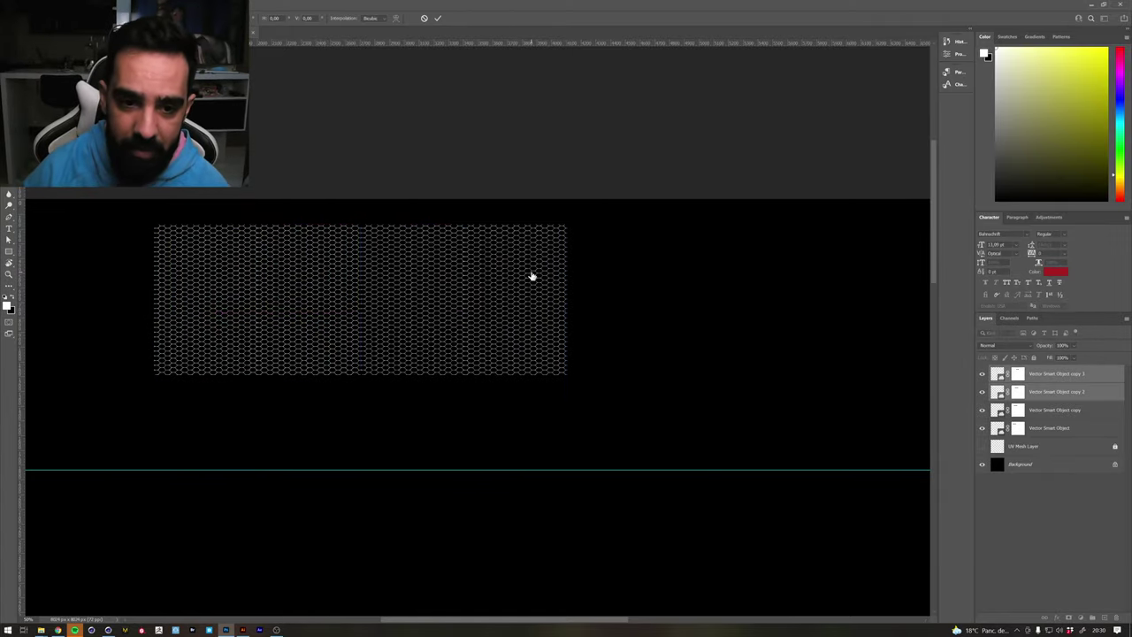
key(ctrl+plus)
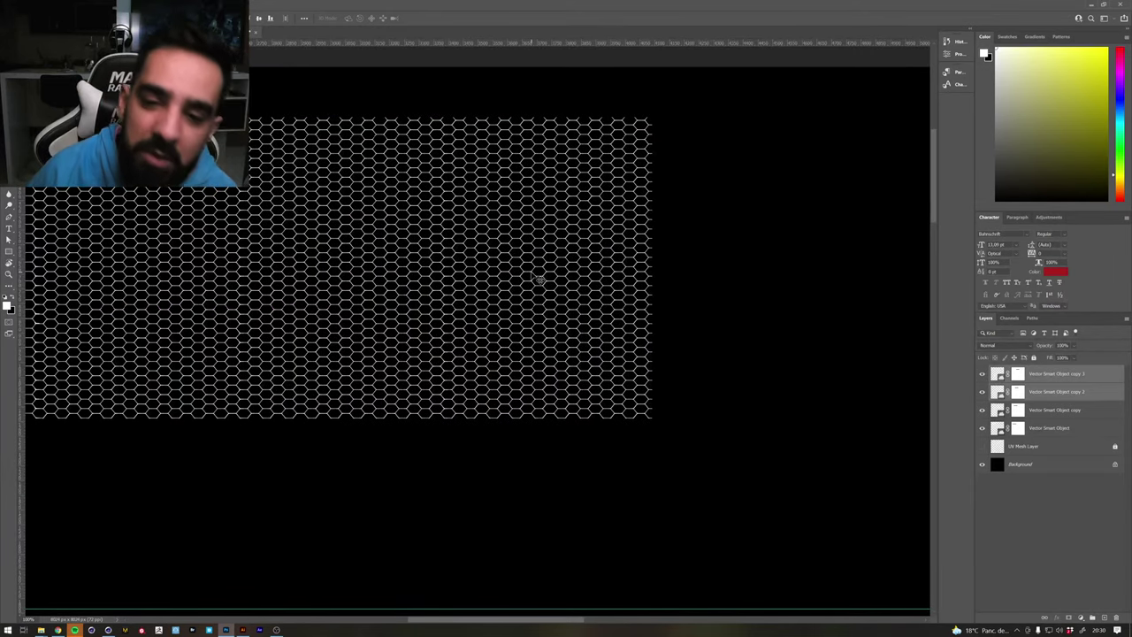
key(ctrl)
key(ctrl+minus)
key(ctrl+minus)
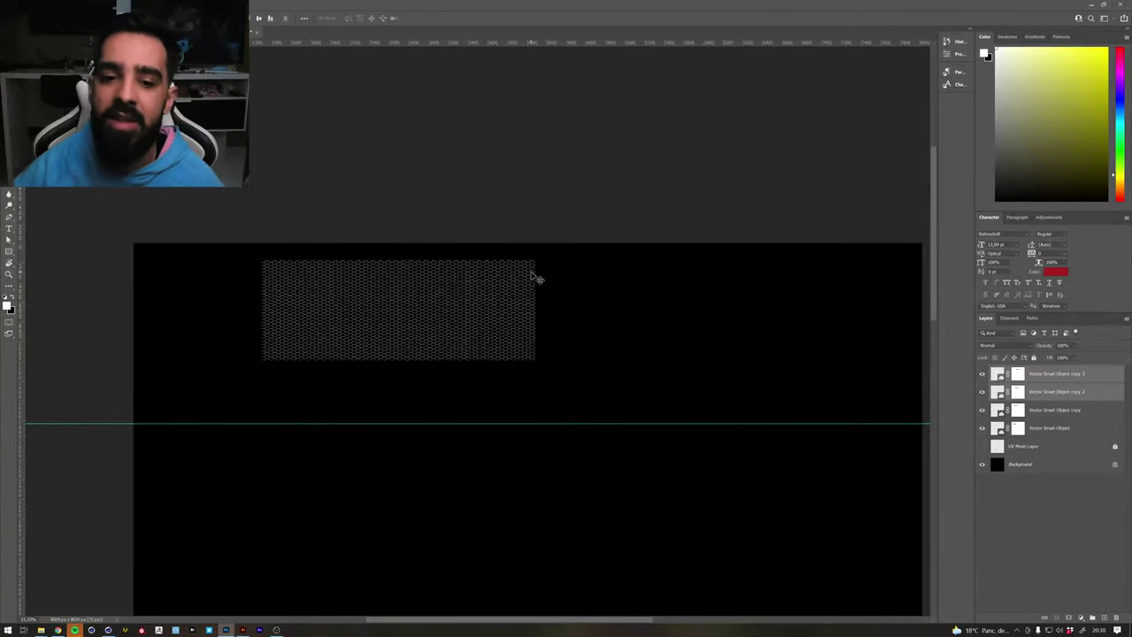
Duplicate all four mesh layers, slide them right, and nudge them left until the hexagons align
drag(641, 285, 300, 311)
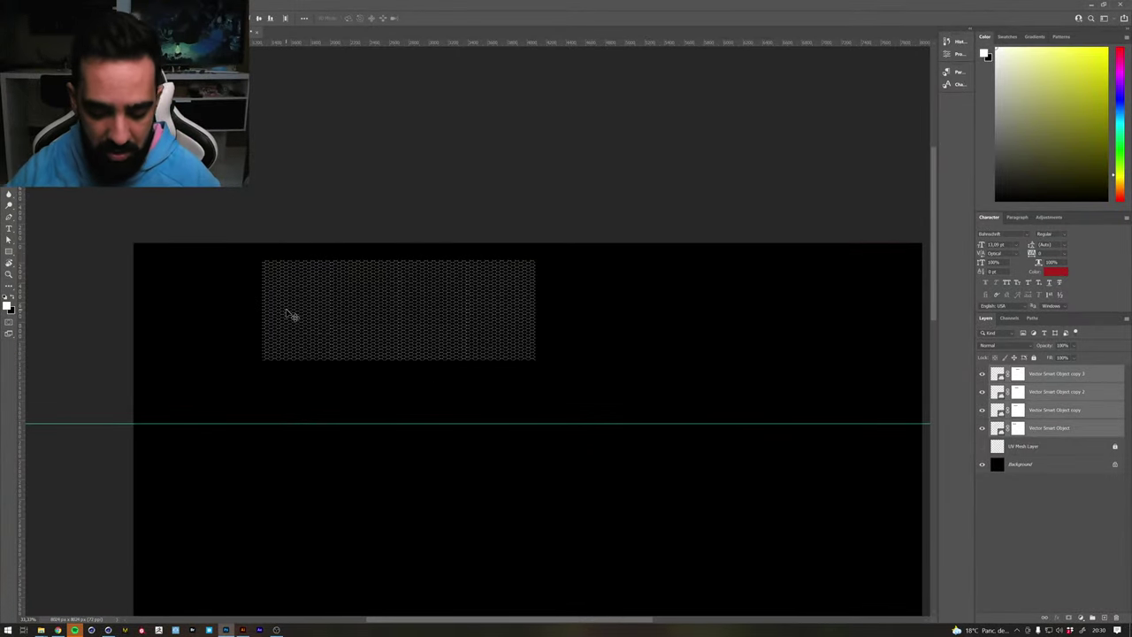
key(ctrl+j)
key(ctrl+t)
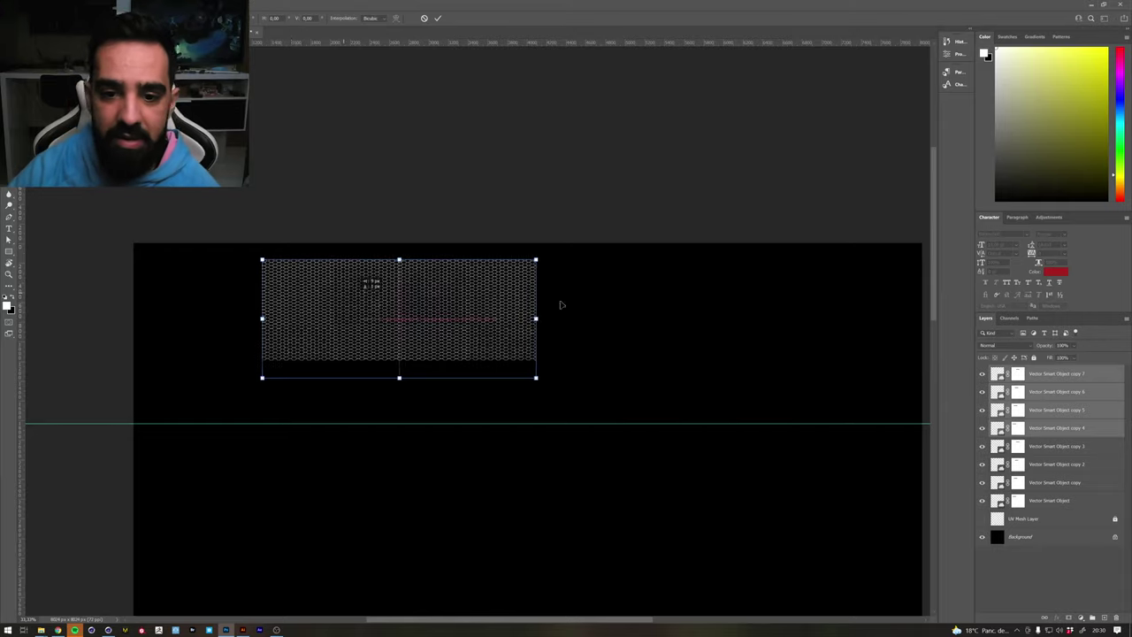
drag(363, 303, 622, 305)
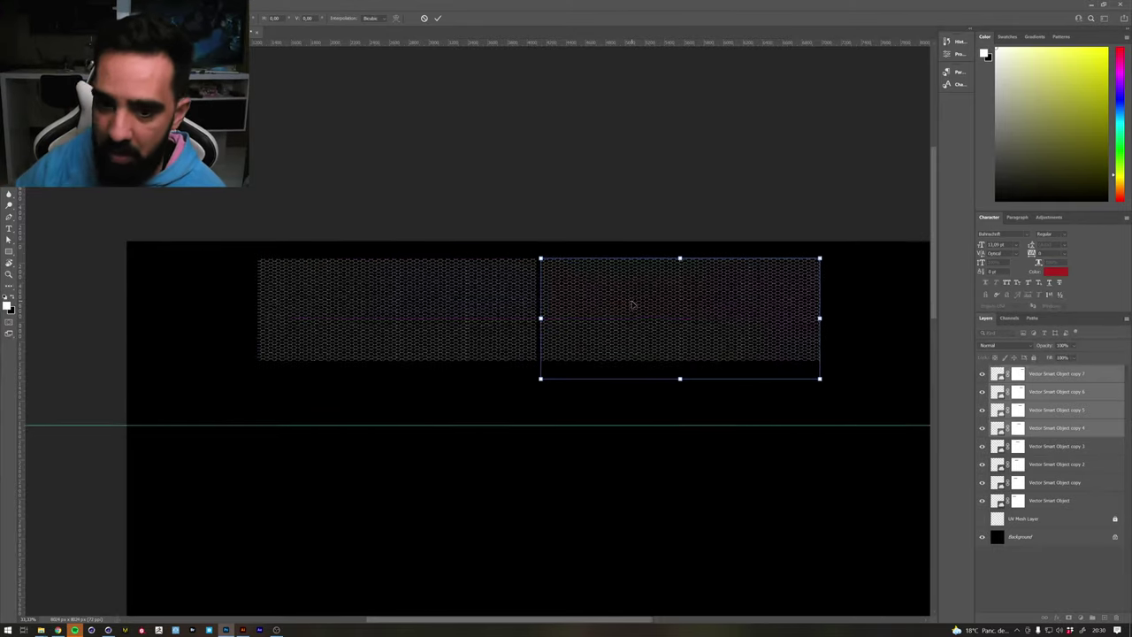
key(ctrl+plus)
key(ctrl+plus)
key(ctrl+plus)
key(ctrl+plus)
key(Left)
key(Left)
key(Left)
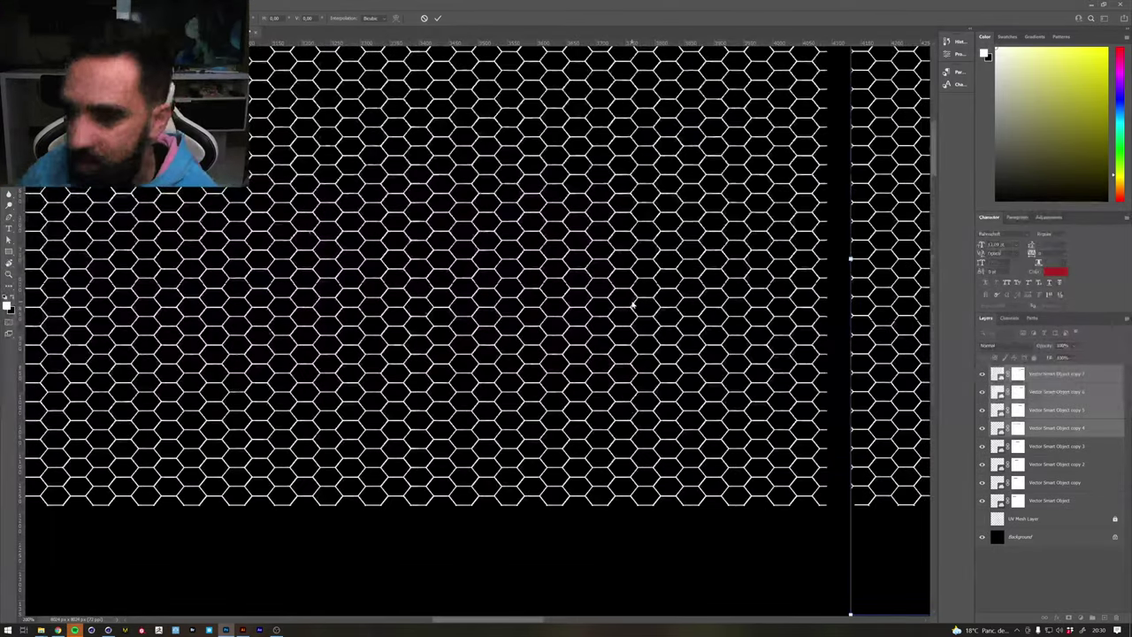
key(Left)
key(Left)
key(Left)
key(Left)
key(Left)
key(Left)
key(Left)
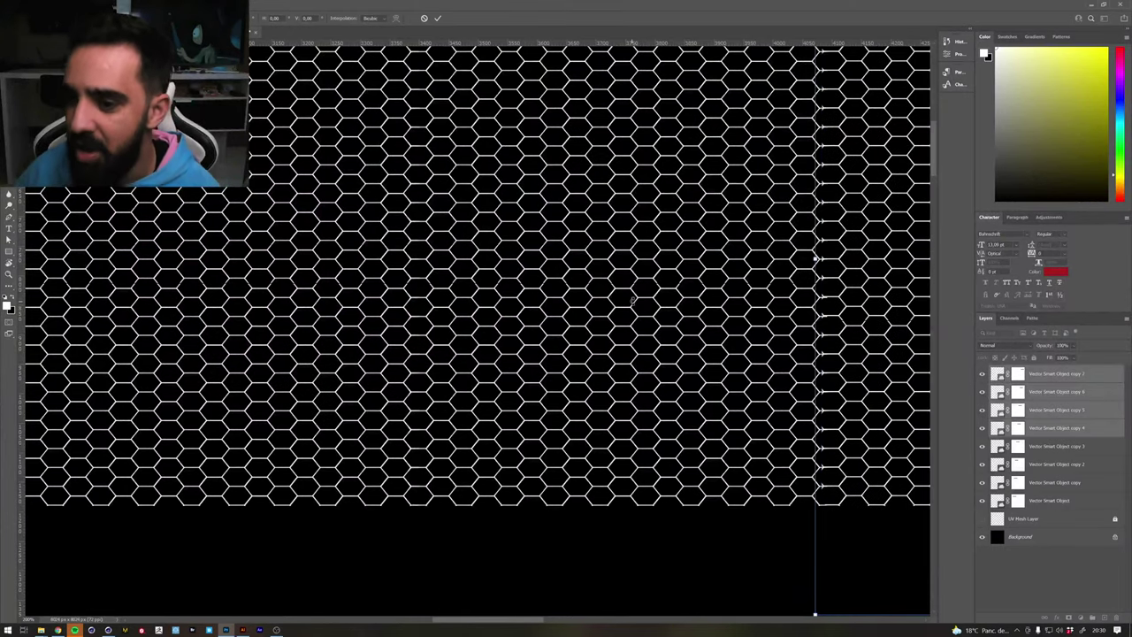
key(Left)
key(Left)
key(Left)
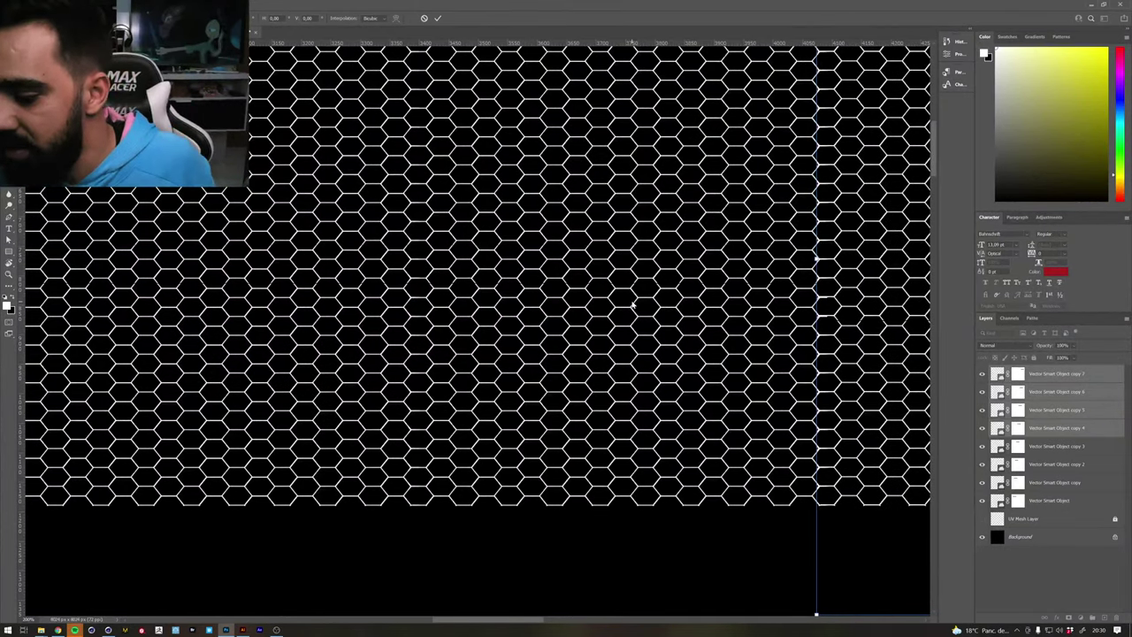
key(Left)
key(Return)
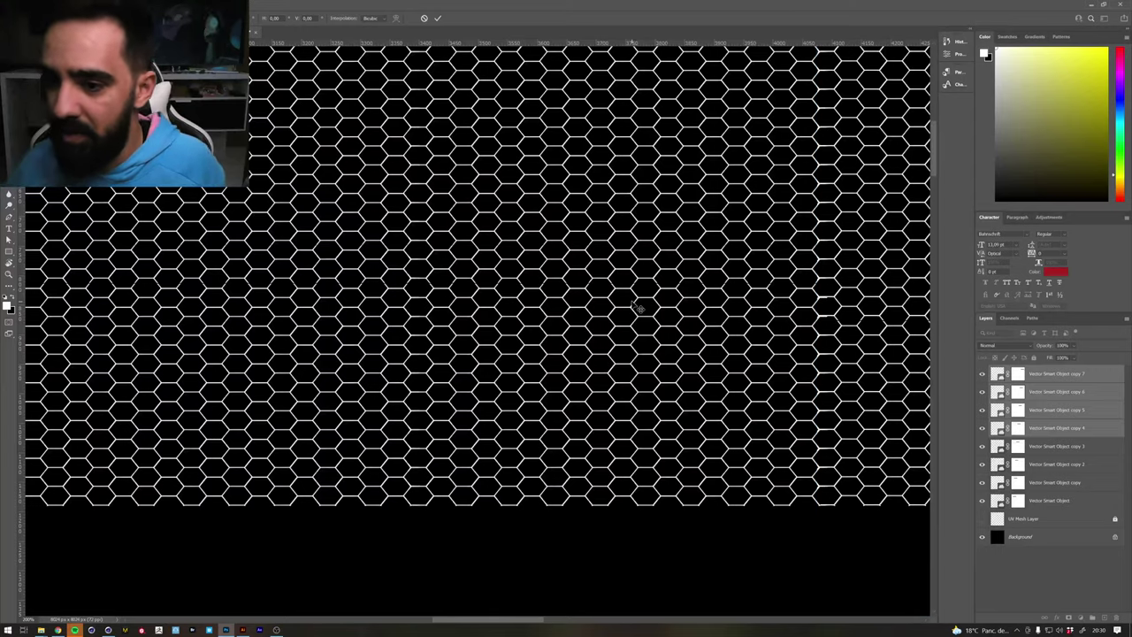
key(ctrl+minus)
key(ctrl+minus)
key(ctrl+minus)
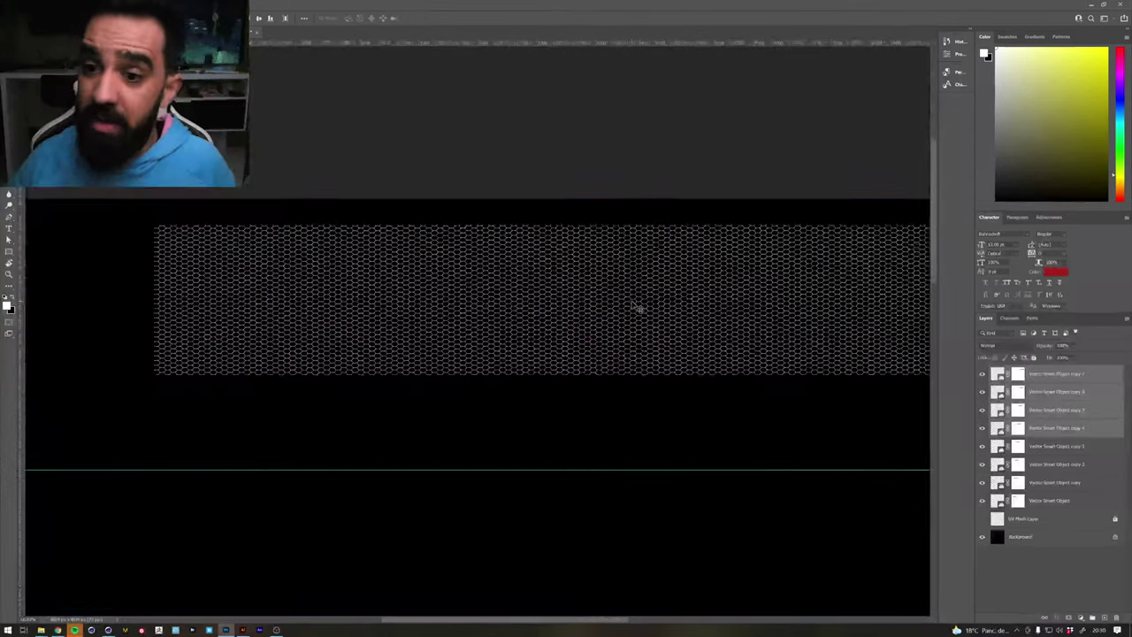
key(ctrl+minus)
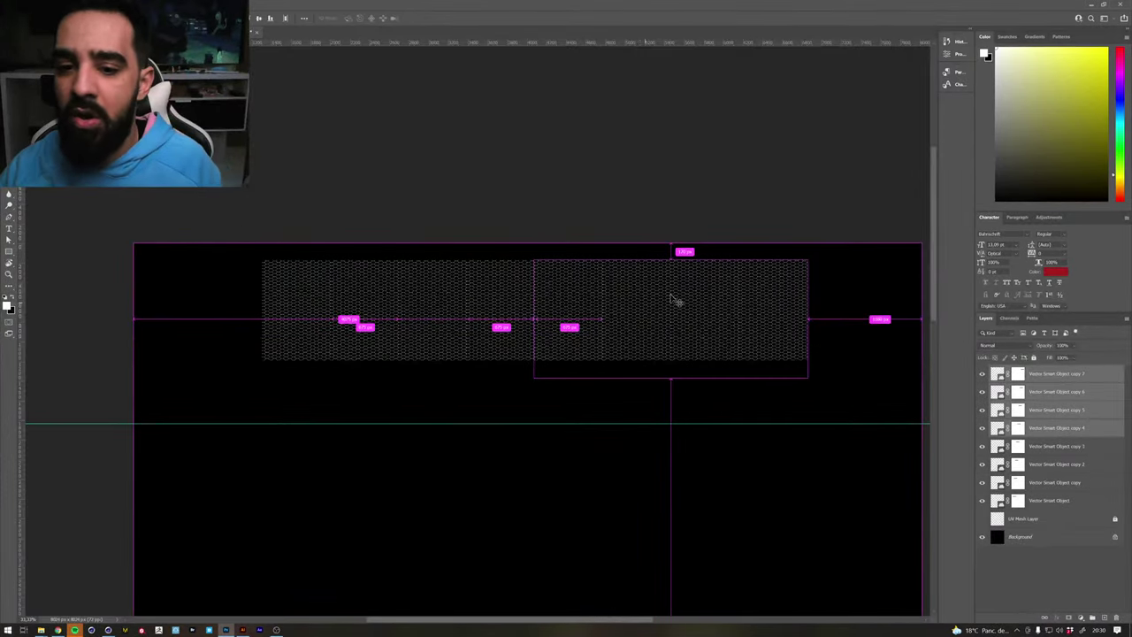
Select all the mesh pieces and shift the band about 140 px left
drag(836, 339, 835, 339)
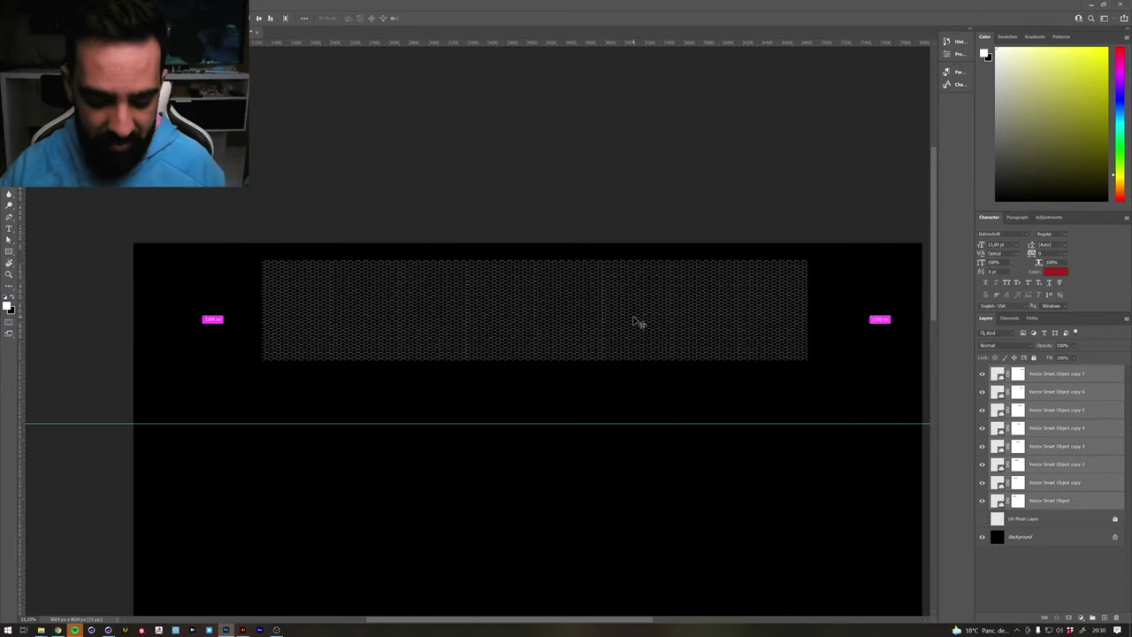
key(ctrl+t)
drag(699, 313, 573, 306)
key(Return)
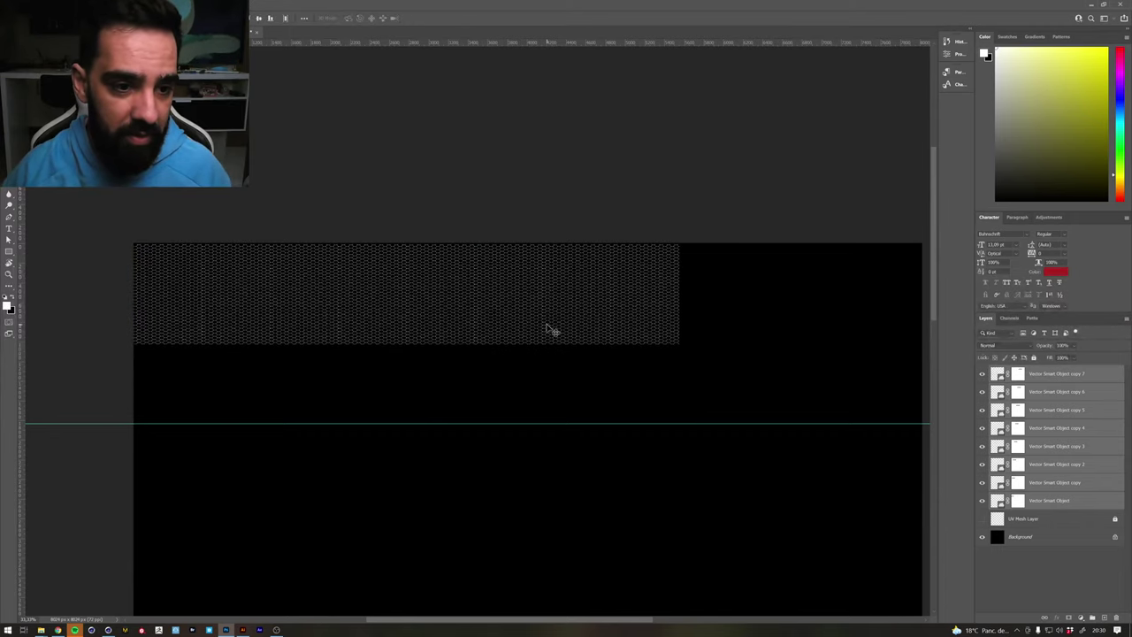
Duplicate the right-hand mesh pieces to the right so the band spans the canvas width
drag(547, 325, 408, 323)
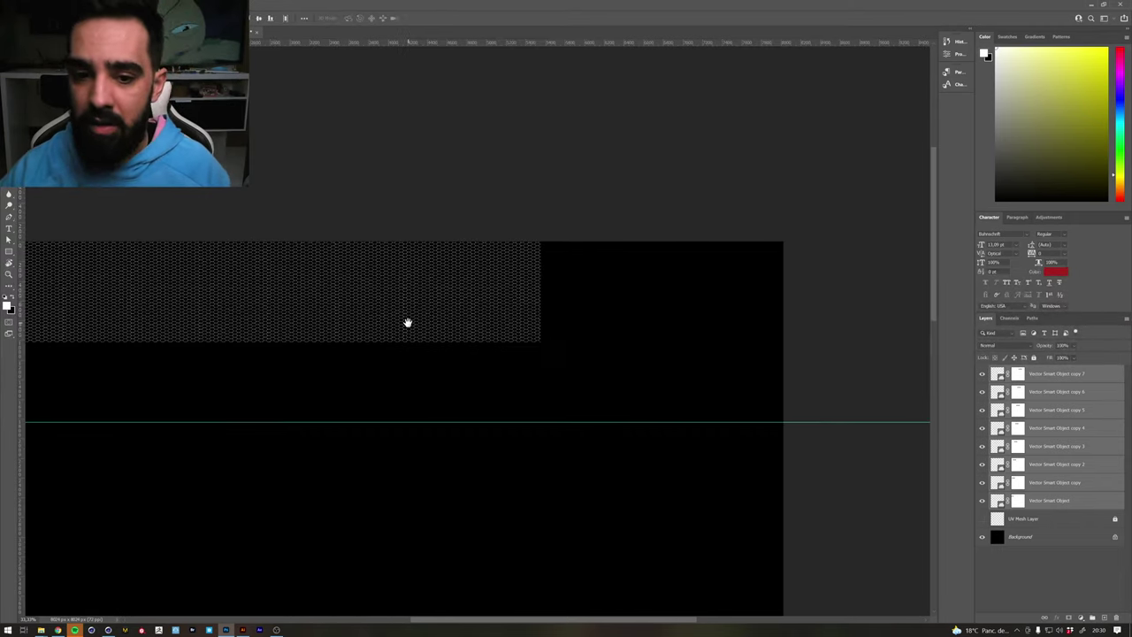
drag(648, 286, 301, 294)
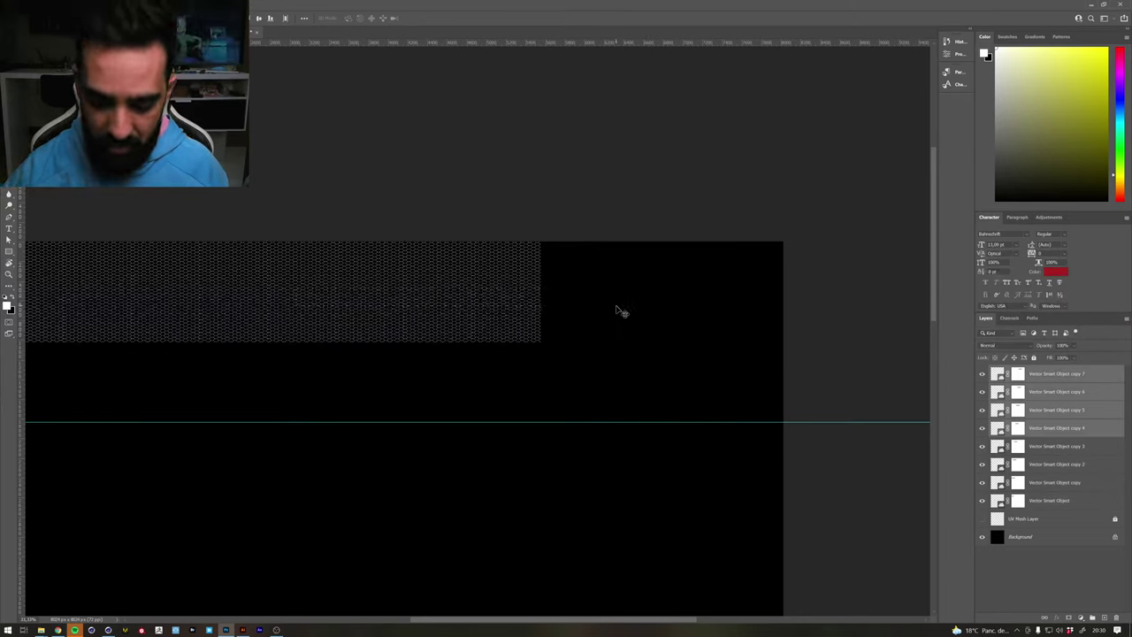
key(ctrl+alt+t)
drag(494, 282, 705, 287)
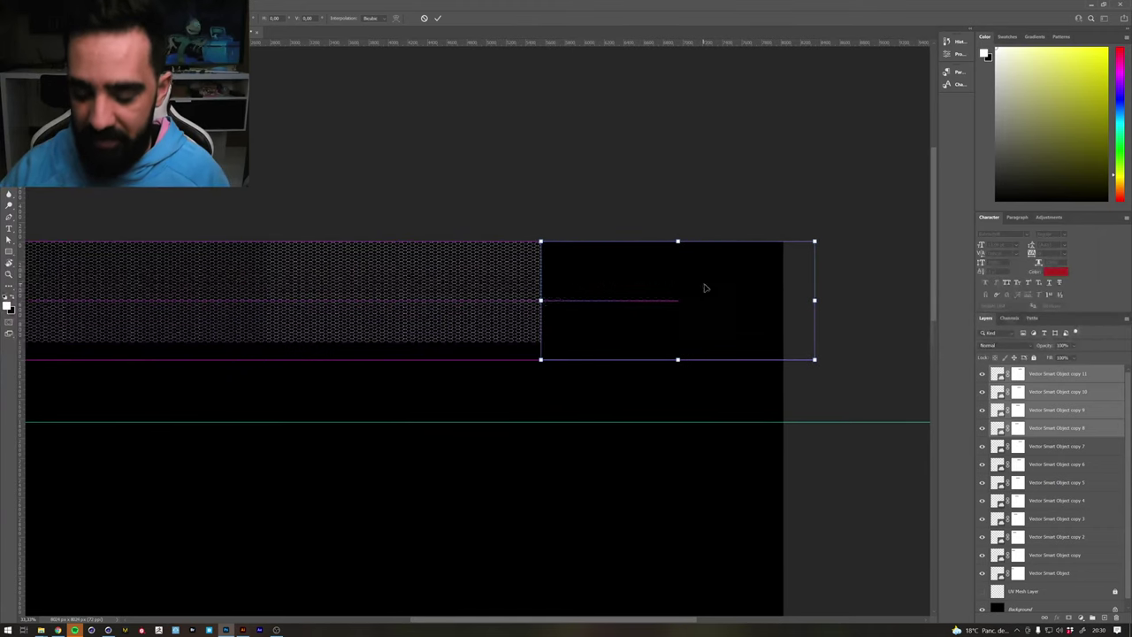
key(Return)
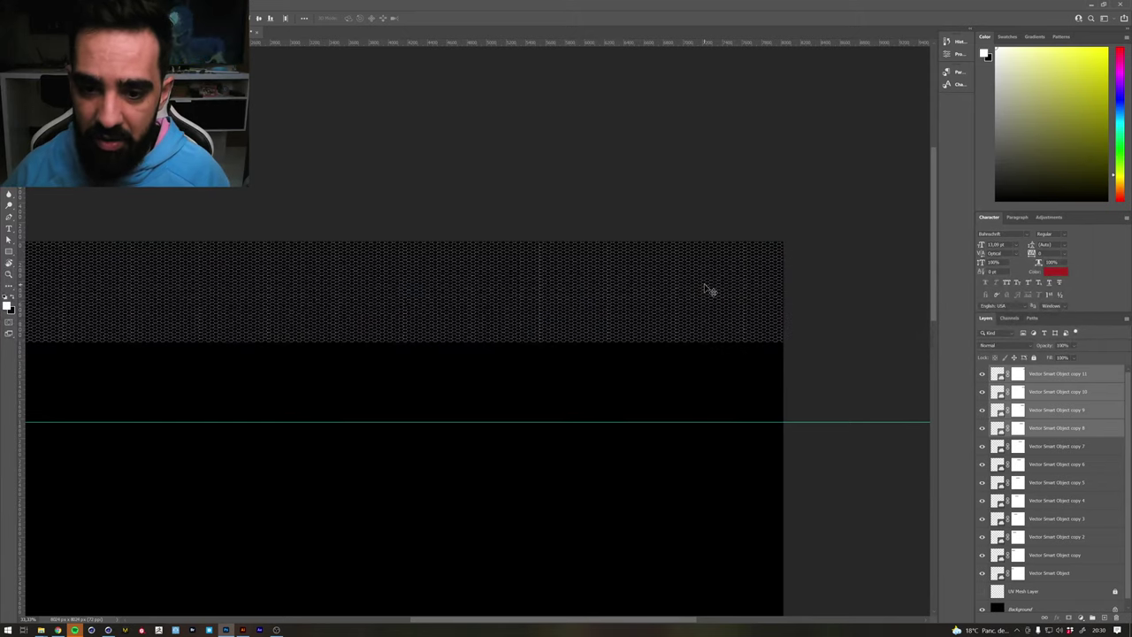
mouse_move(702, 283)
mouse_down()
mouse_move(836, 280)
mouse_move(678, 303)
mouse_move(684, 289)
mouse_up()
click(768, 319)
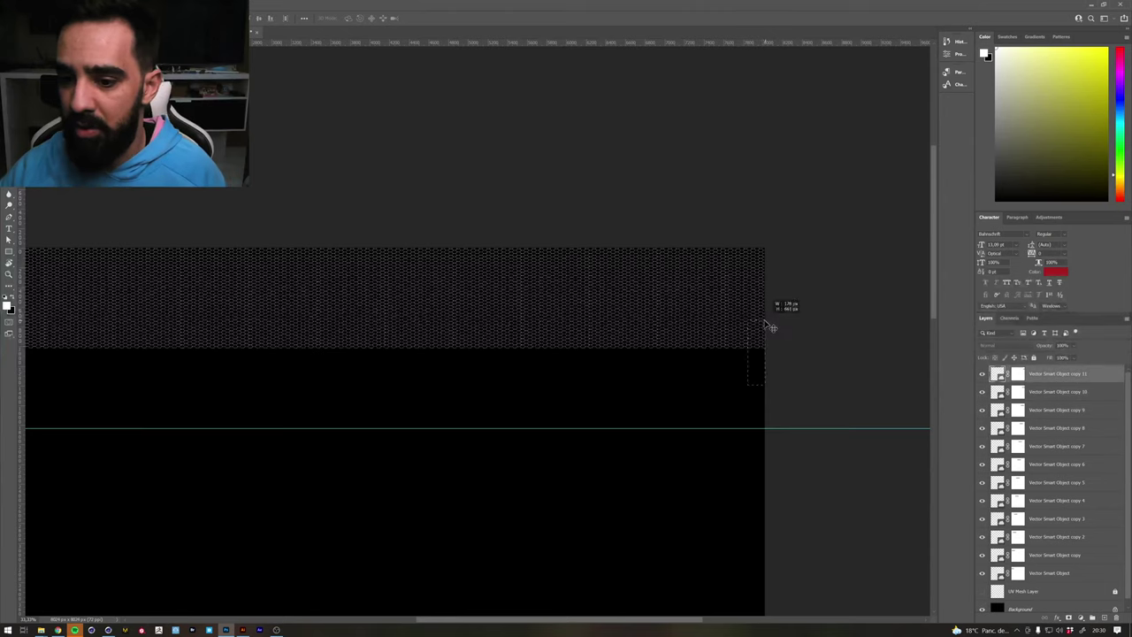
key(ctrl+t)
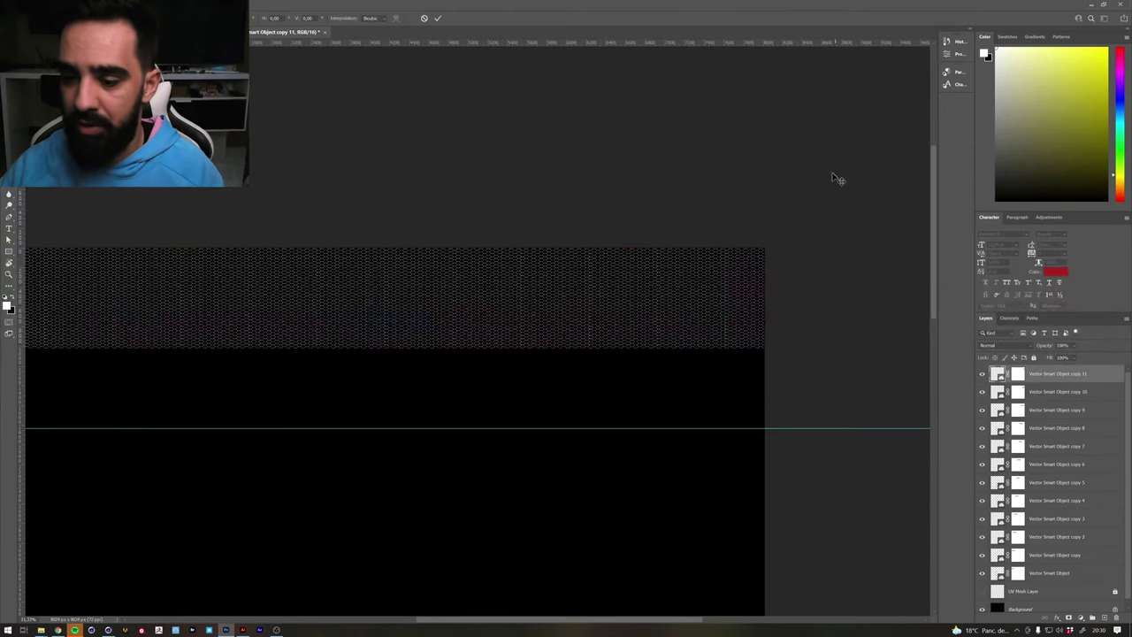
key(Return)
mouse_move(331, 300)
mouse_down()
mouse_move(399, 298)
mouse_move(313, 293)
mouse_up()
key(ctrl+minus)
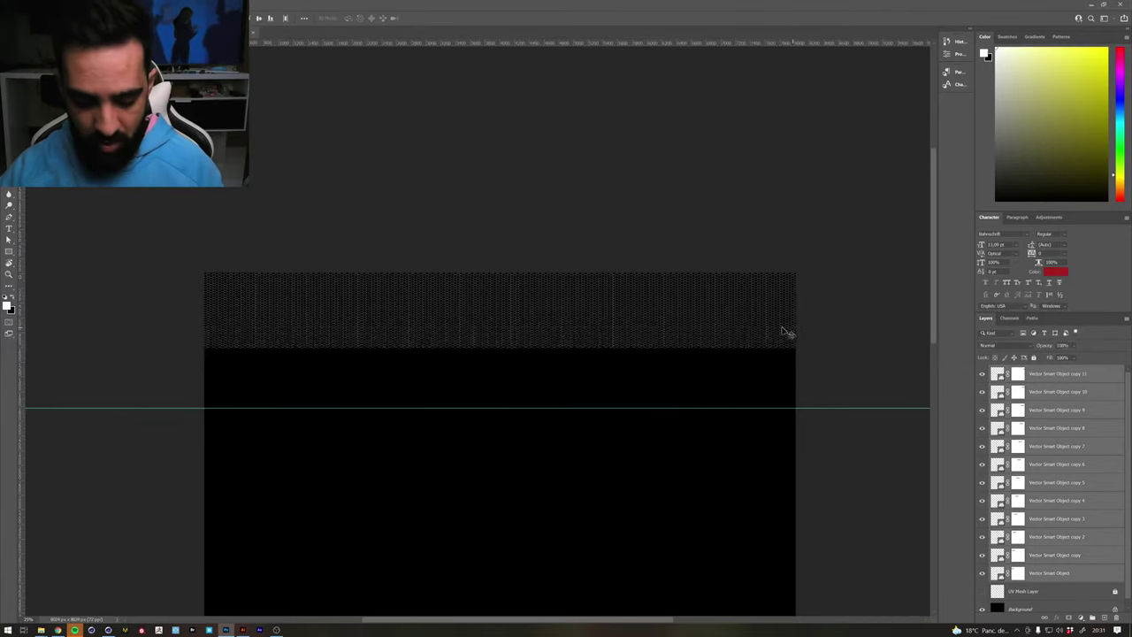
Duplicate the 12-piece mesh row as a second row directly below, then select every mesh piece
key(ctrl)
key(ctrl+alt+t)
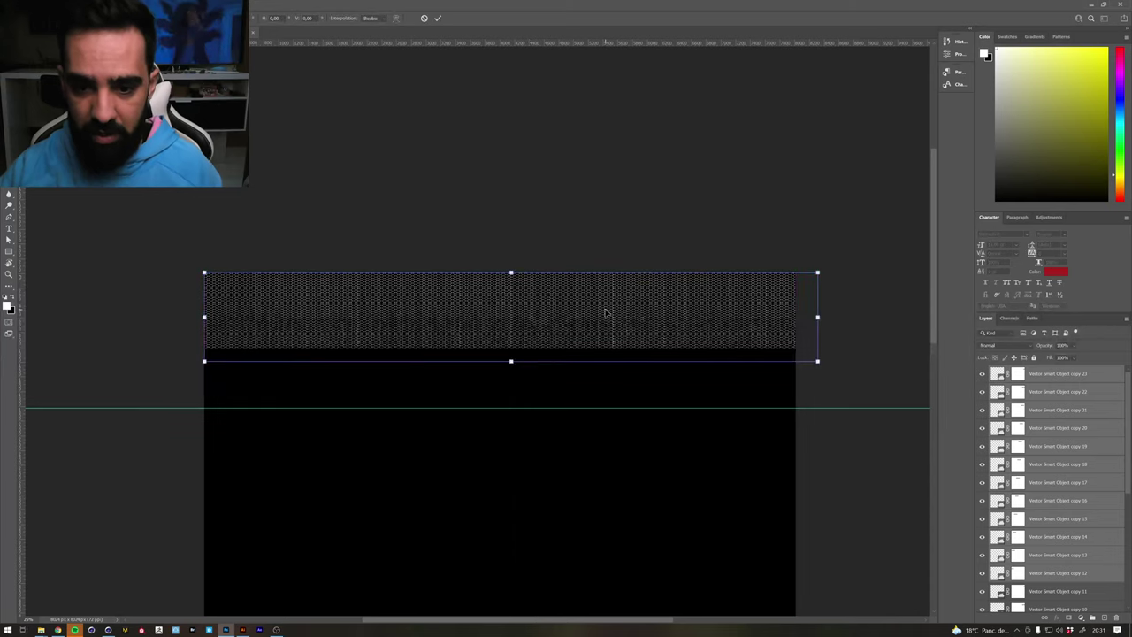
drag(591, 319, 591, 395)
key(Return)
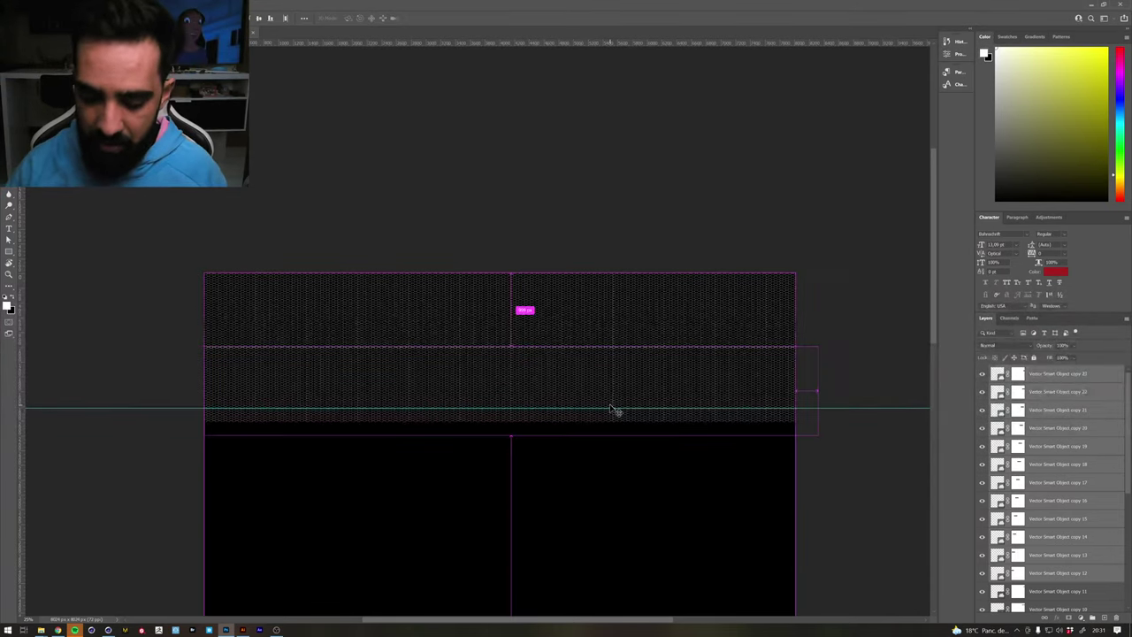
key(ctrl+plus)
key(ctrl+plus)
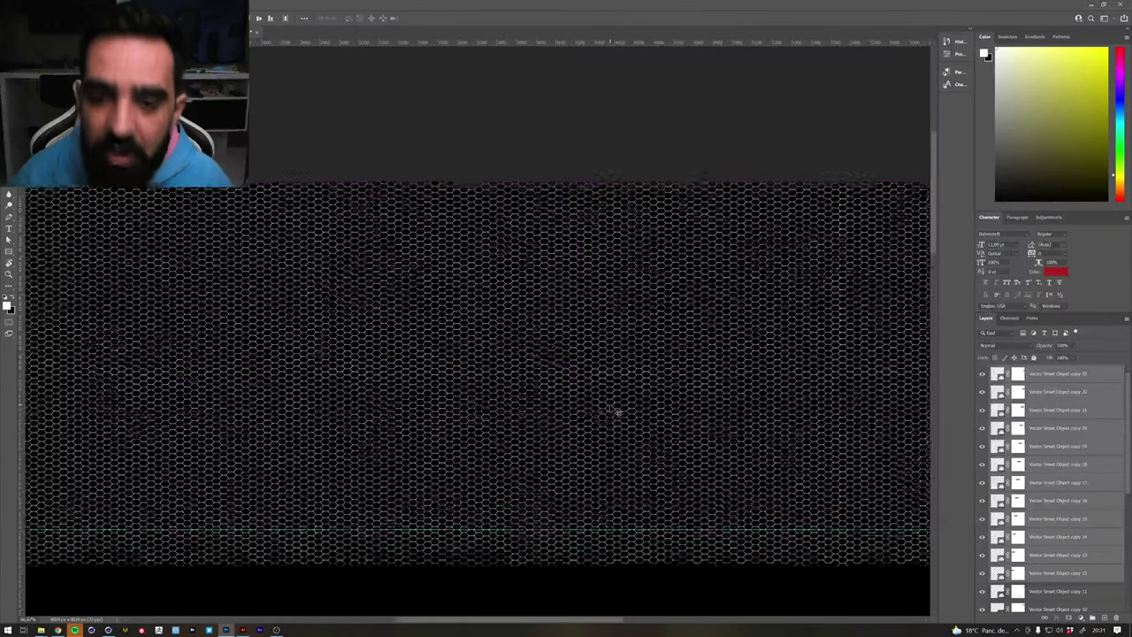
key(ctrl+minus)
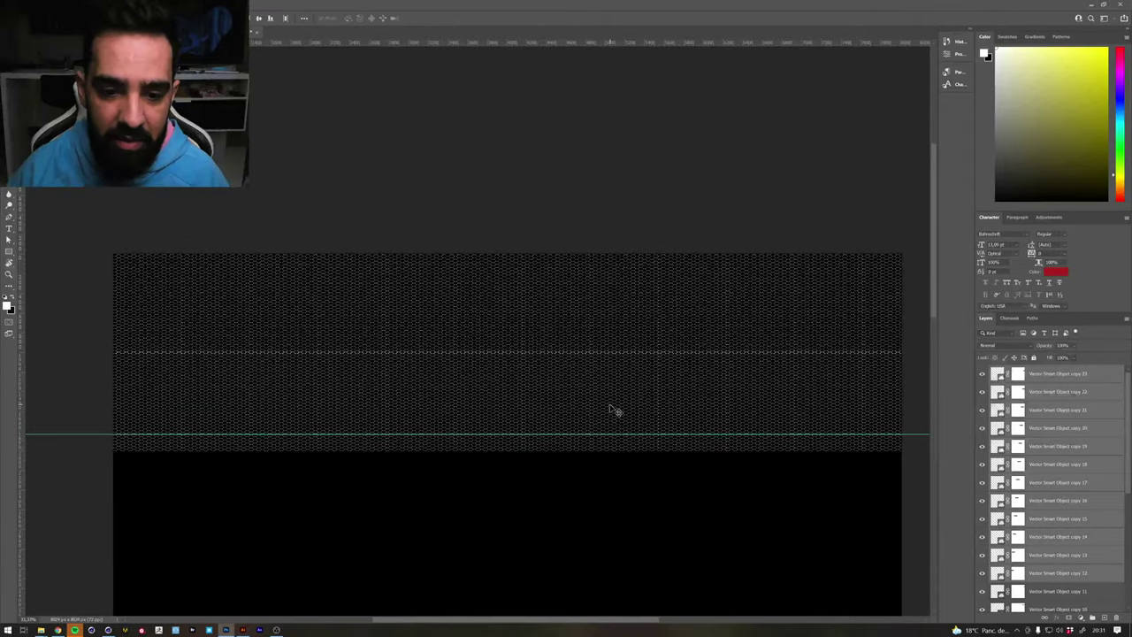
key(ctrl+plus)
key(ctrl+plus)
key(ctrl+plus)
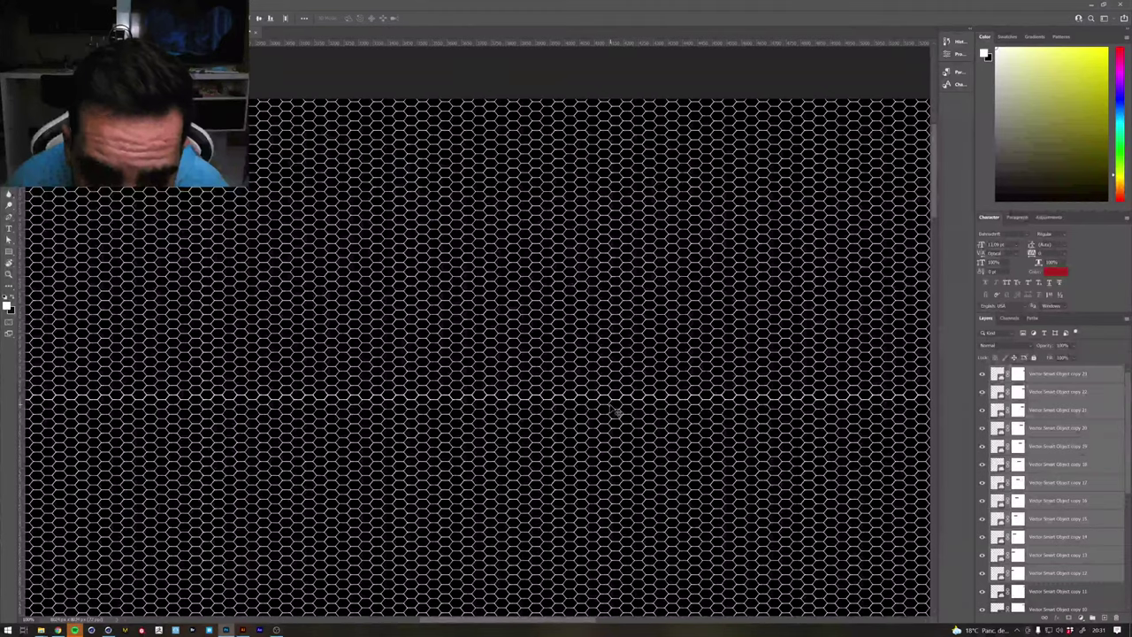
key(ctrl+minus)
key(ctrl+minus)
key(ctrl+minus)
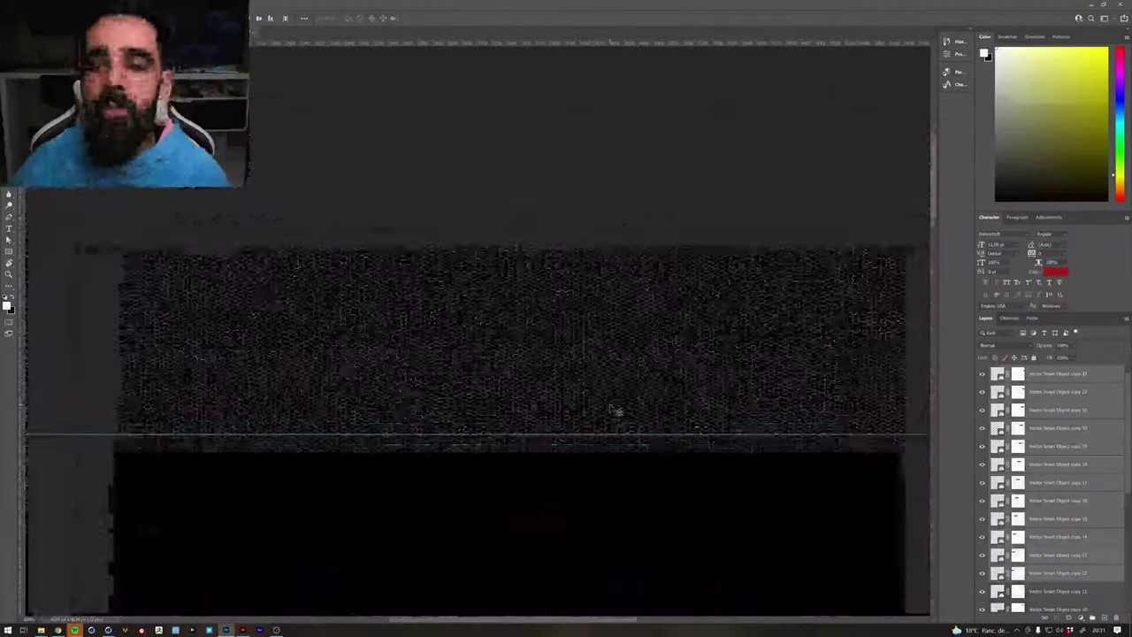
key(ctrl+minus)
click(461, 257)
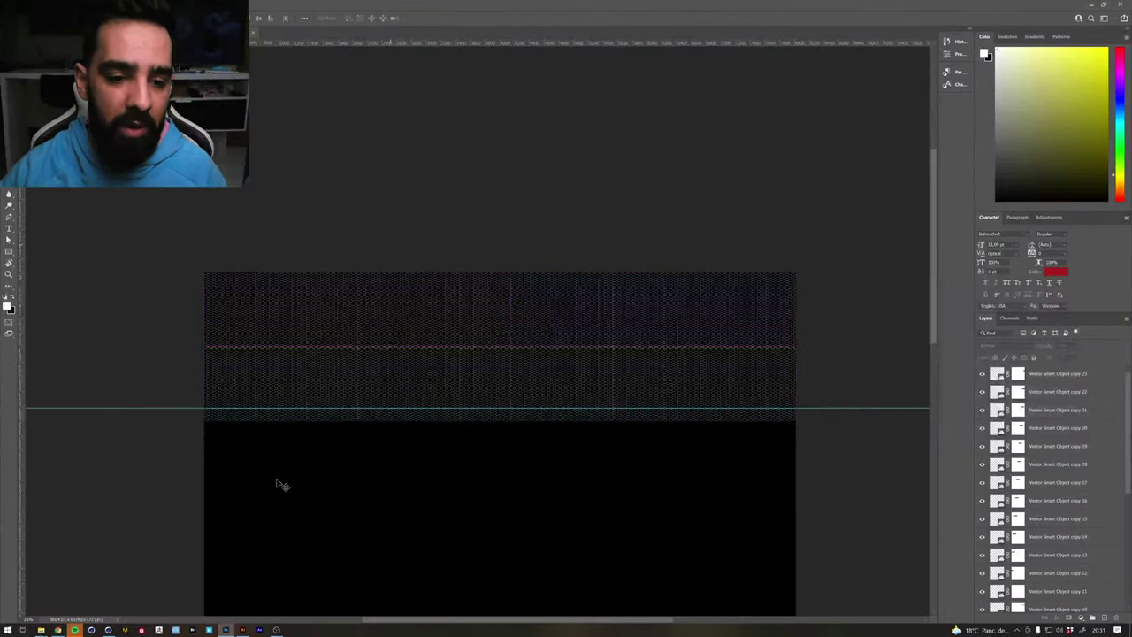
drag(784, 281, 789, 283)
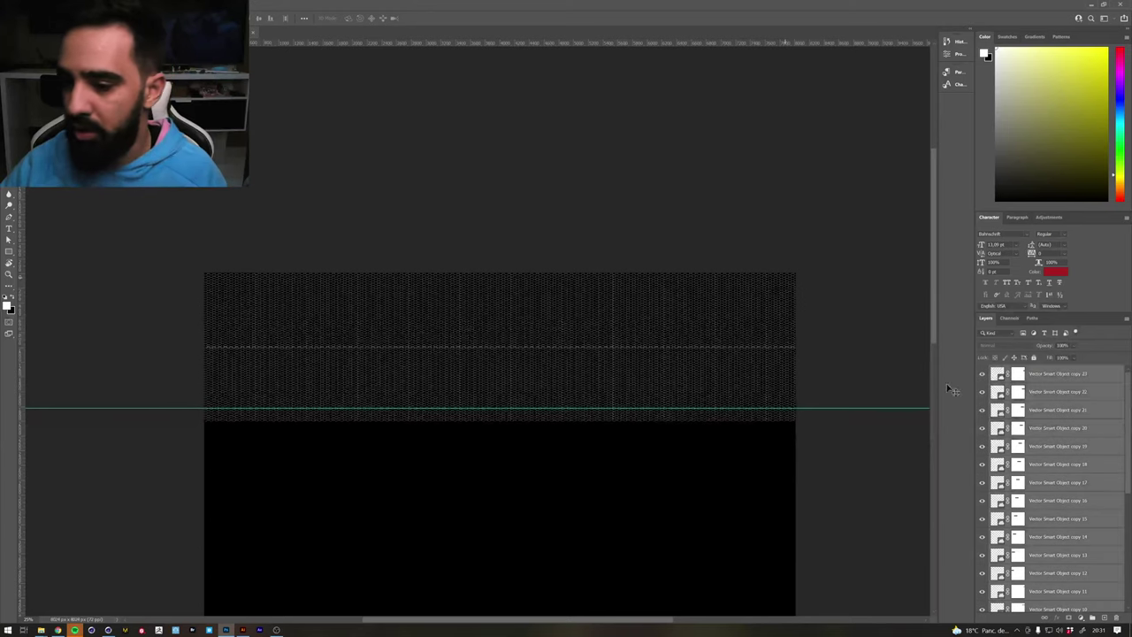
Convert the selected mesh layers into one smart object, then bring up the Illustrator lace artwork
right_click(1033, 436)
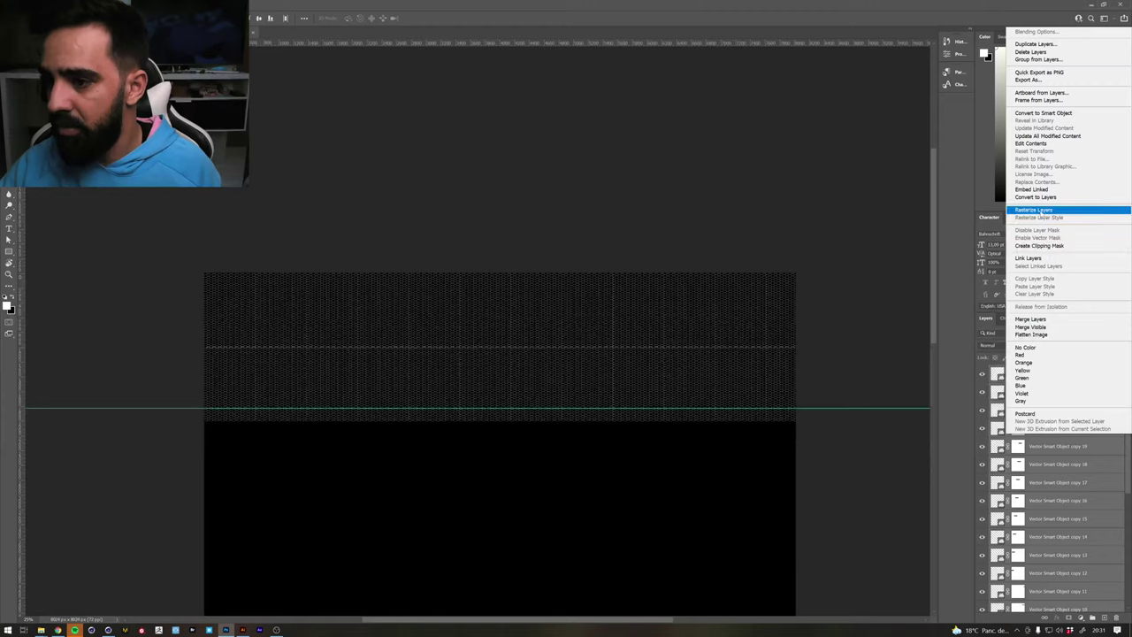
click(1057, 114)
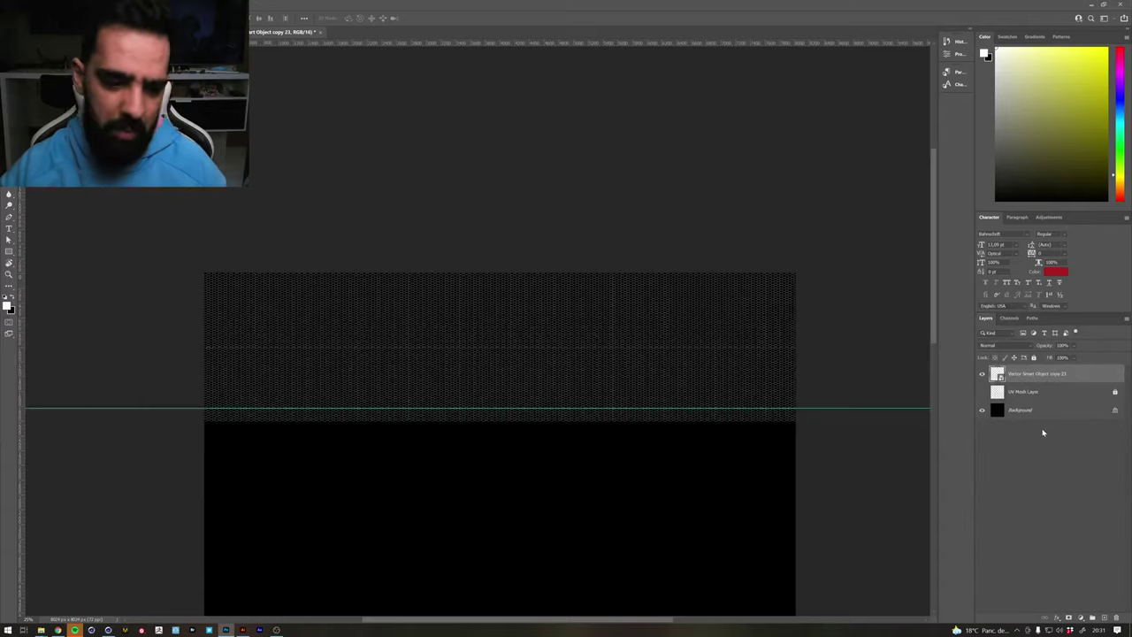
click(1042, 433)
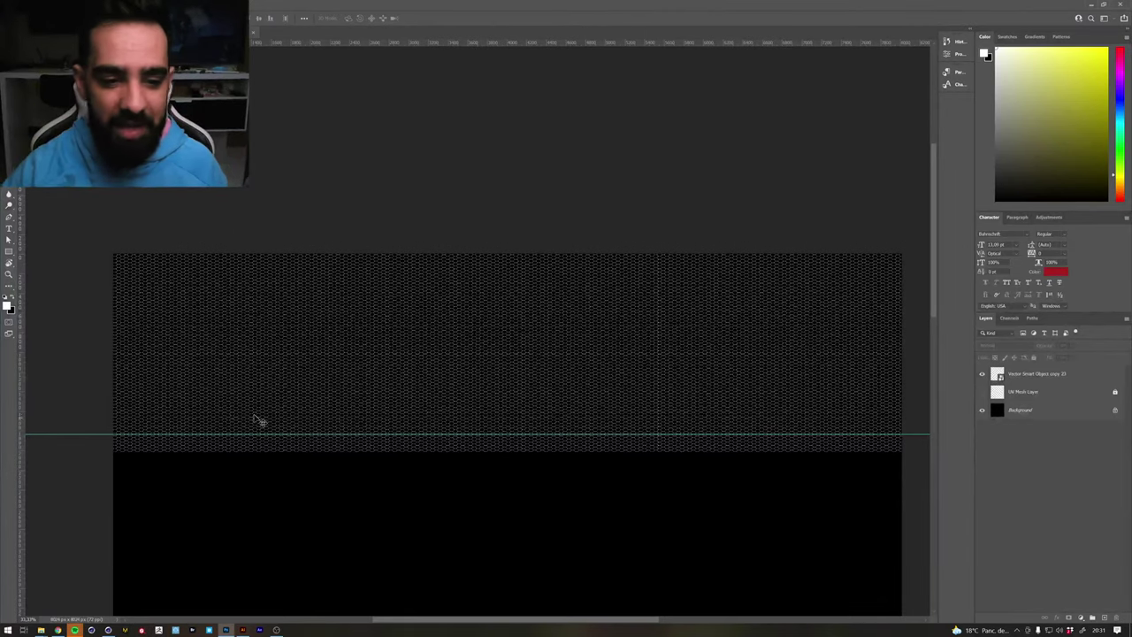
key(alt+Tab)
click(528, 301)
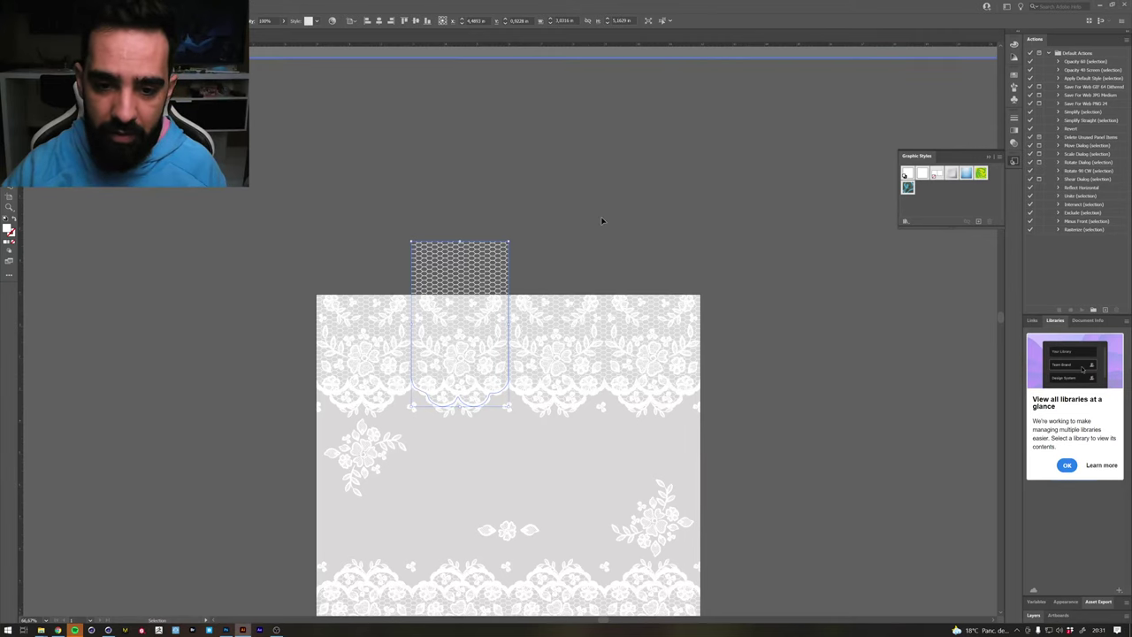
Lift the top floral lace border above the artboard and select the four-tile lace group
drag(486, 430, 487, 397)
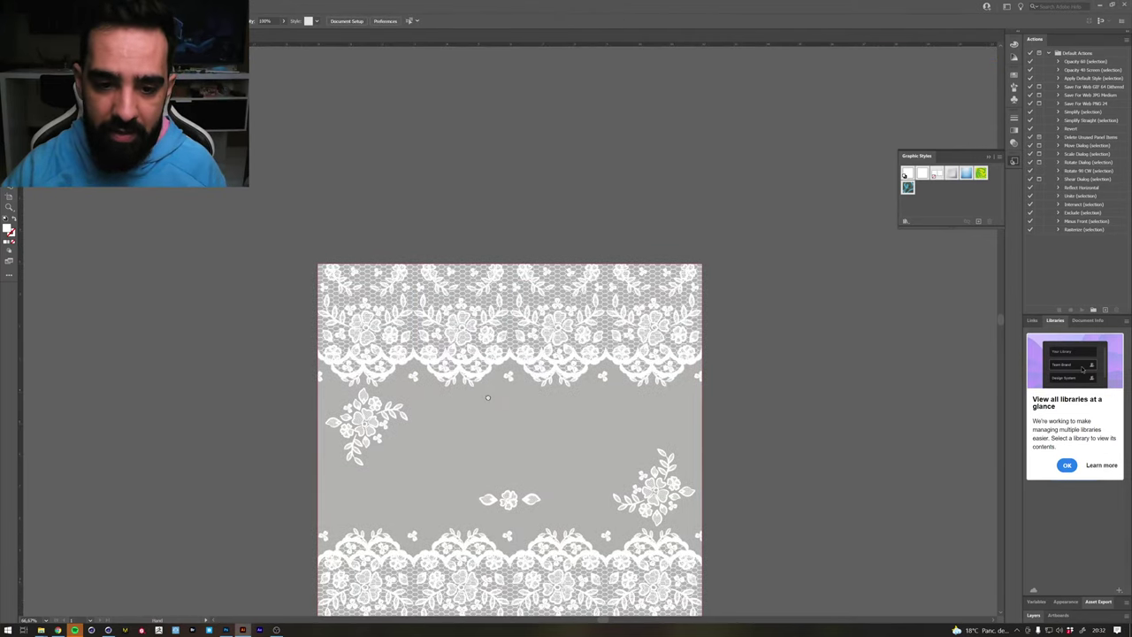
click(472, 350)
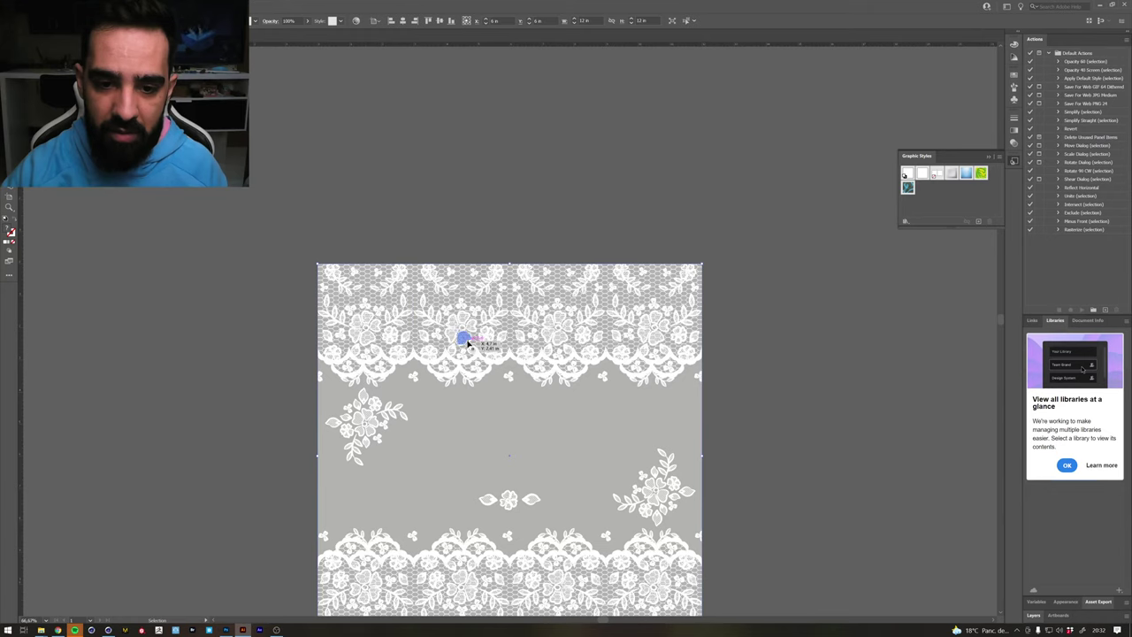
drag(468, 342, 474, 310)
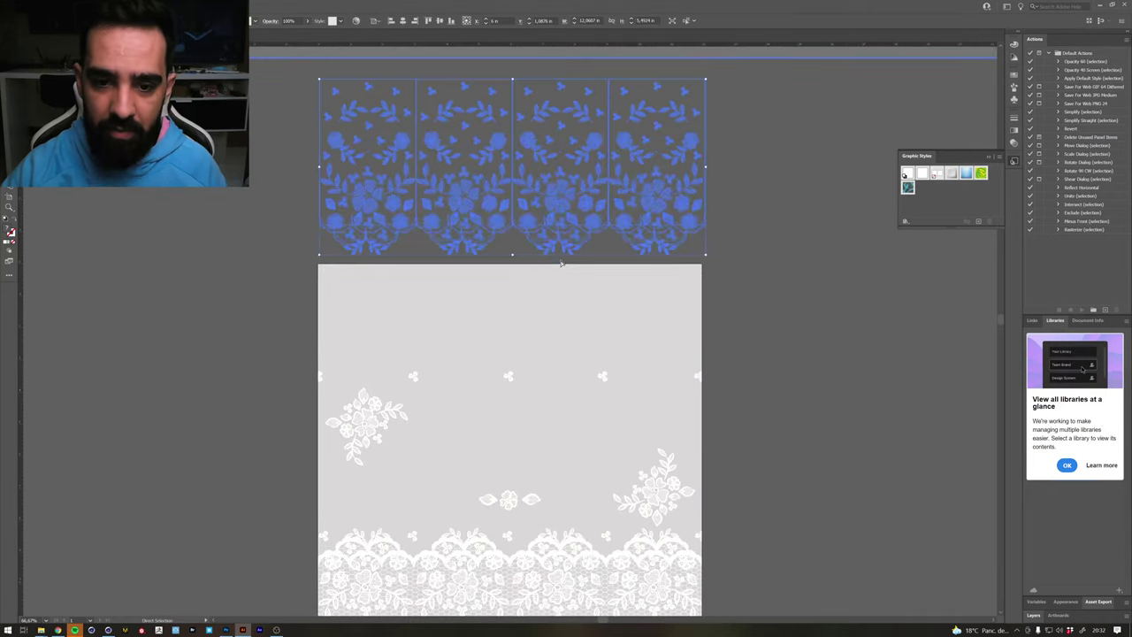
drag(478, 237, 561, 264)
key(alt+Tab)
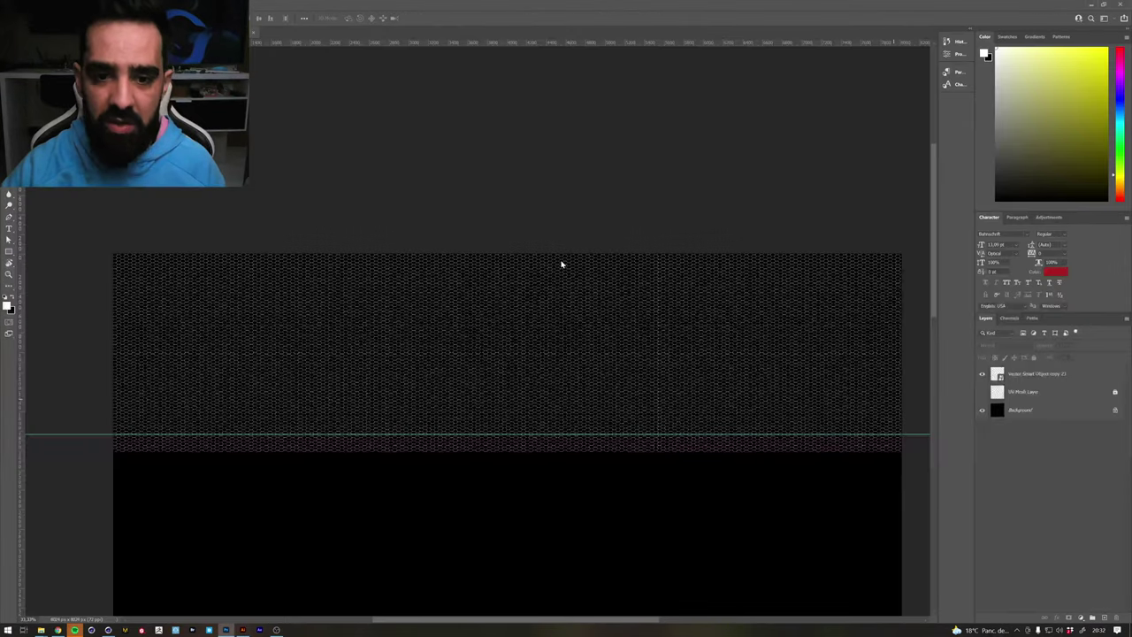
key(ctrl+v)
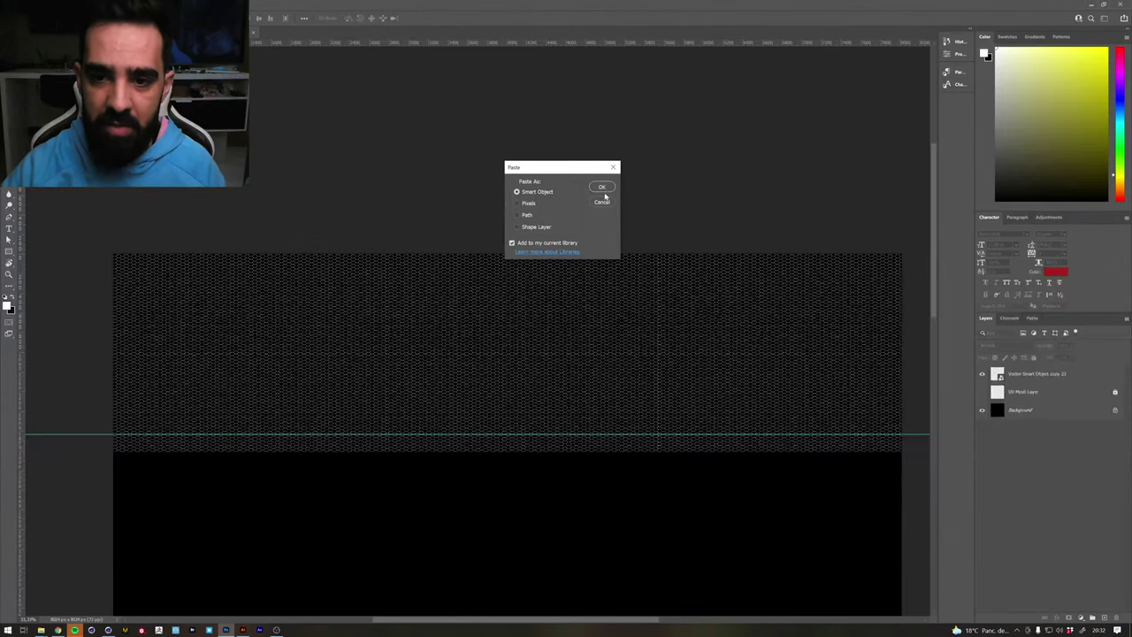
click(601, 188)
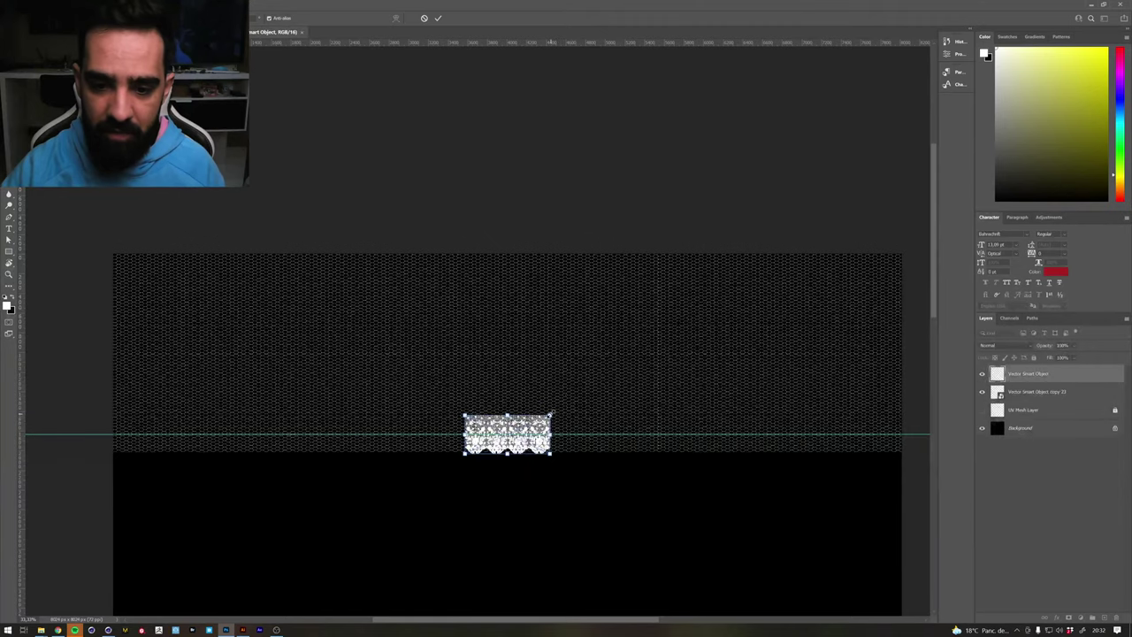
drag(550, 414, 688, 361)
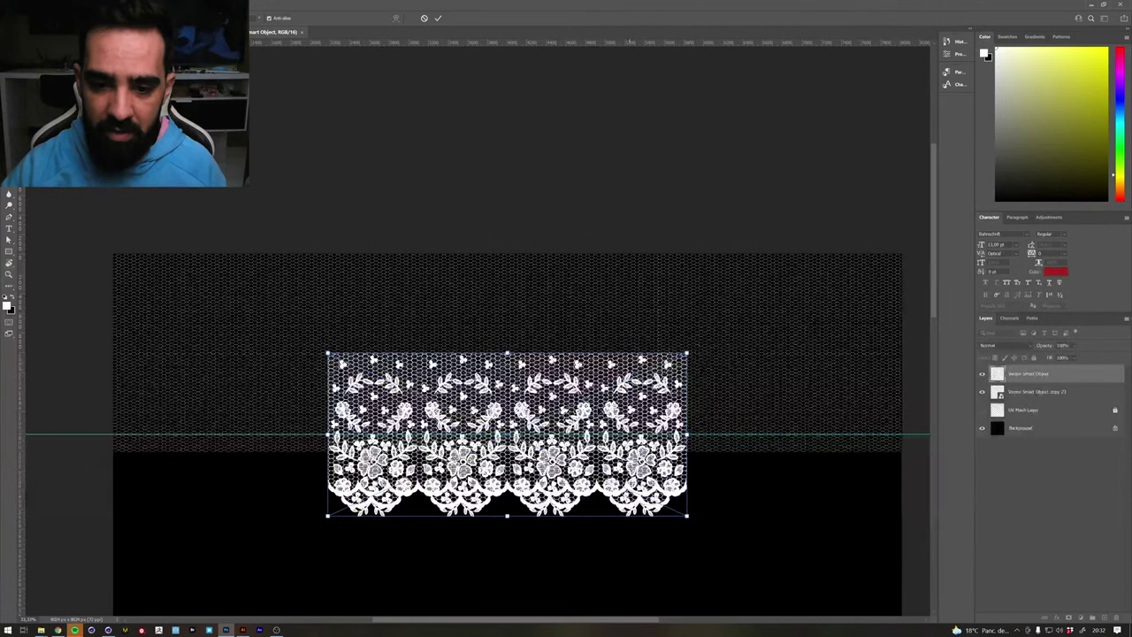
drag(611, 393, 615, 486)
key(Escape)
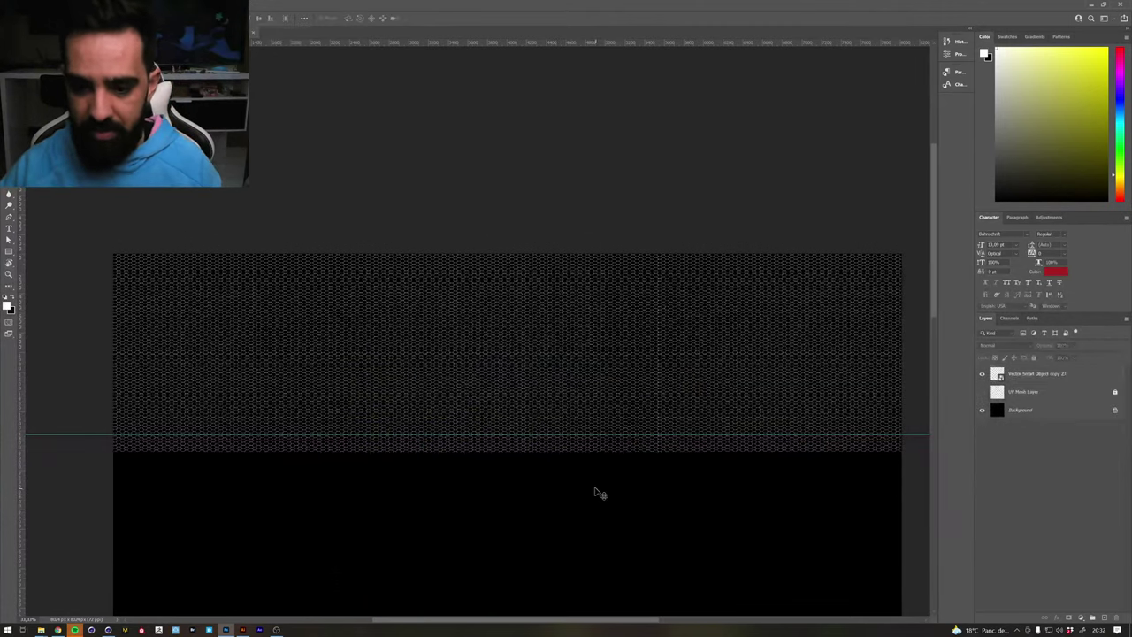
key(alt+Tab)
Copy a single lace column with its top sprig from Illustrator and paste it into Photoshop
click(476, 178)
click(462, 281)
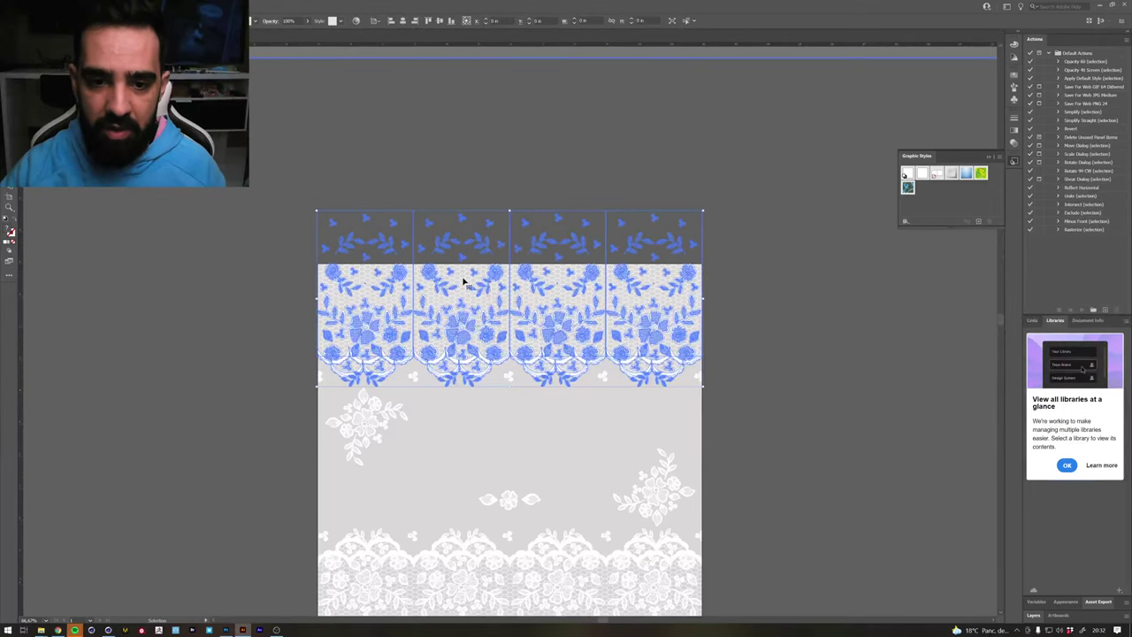
shift+click(463, 281)
click(462, 281)
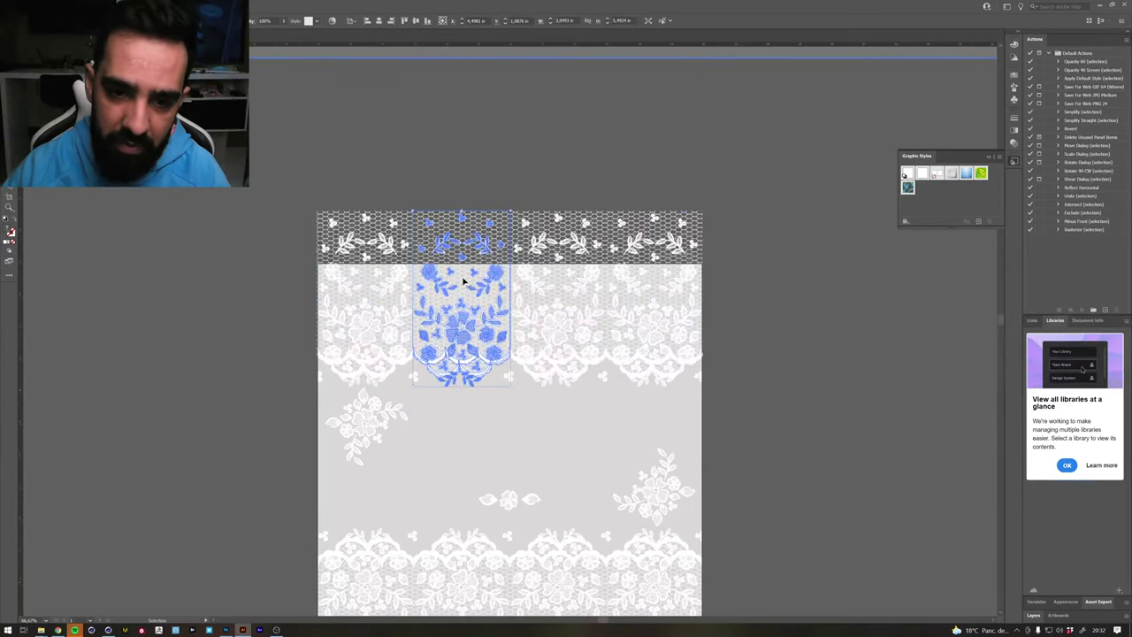
shift+click(462, 281)
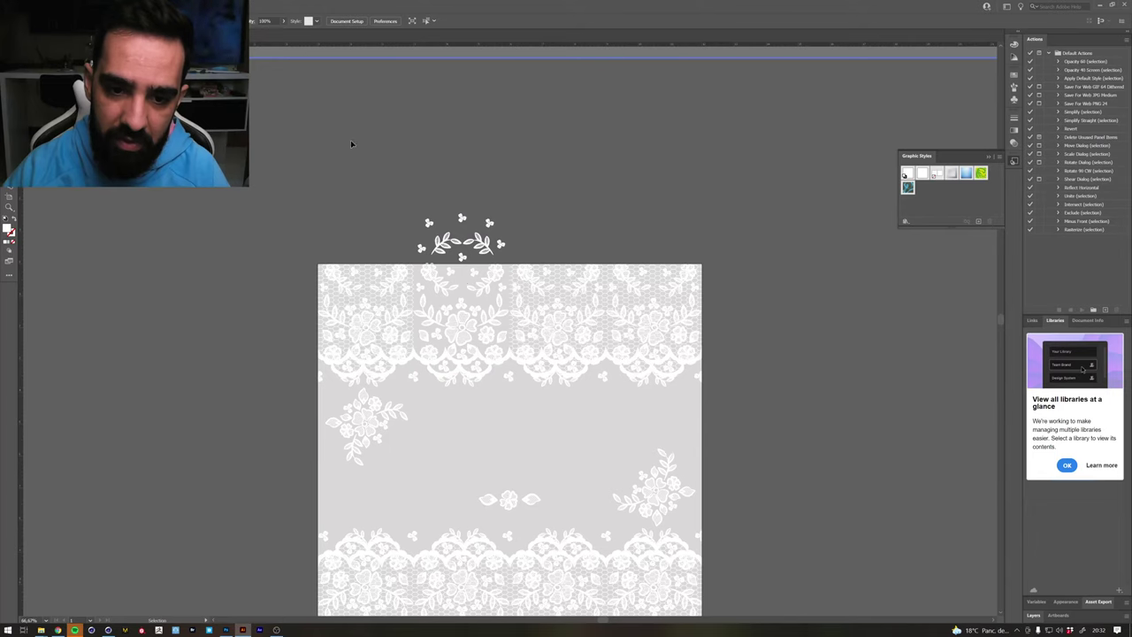
click(511, 377)
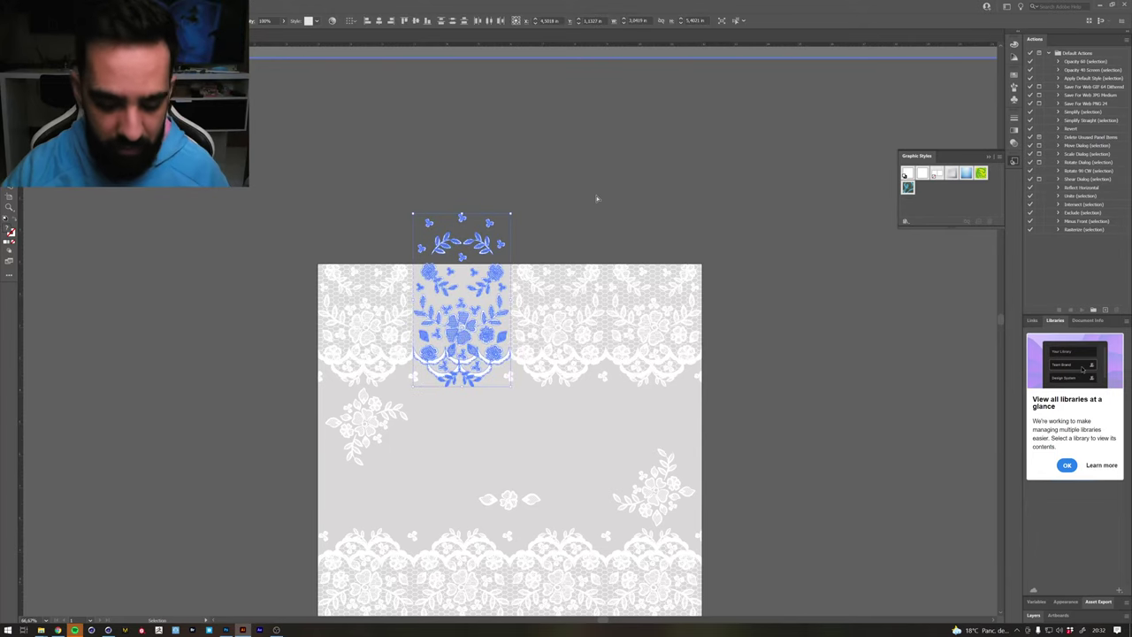
key(ctrl+c)
key(alt+Tab)
key(ctrl+v)
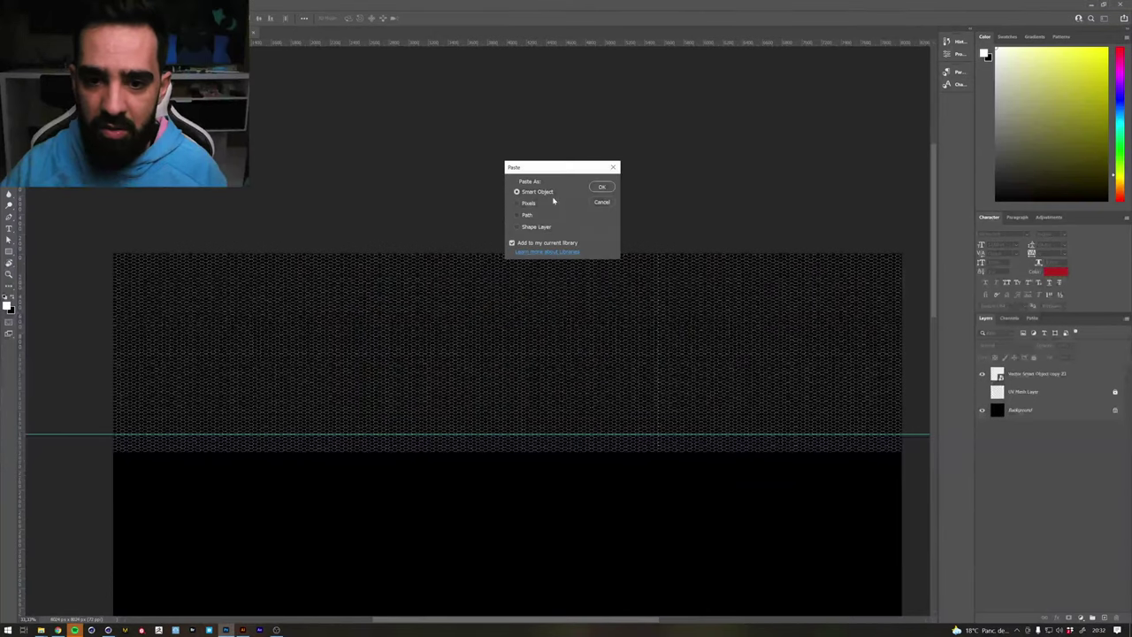
Paste the lace column as a smart object and enlarge it
click(601, 189)
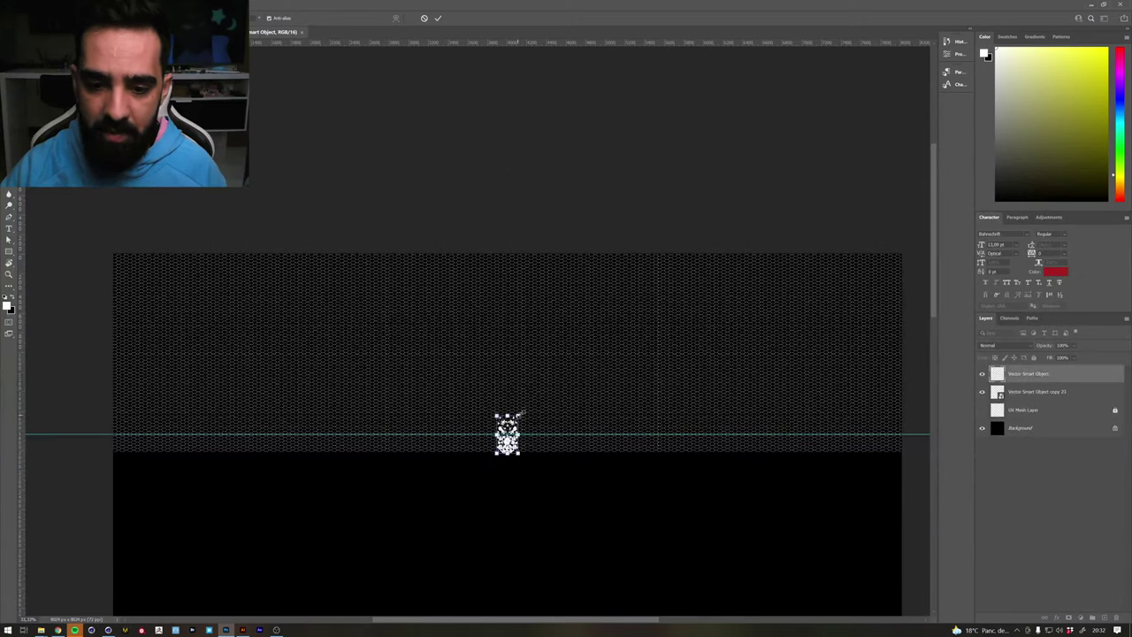
drag(518, 415, 621, 353)
key(Return)
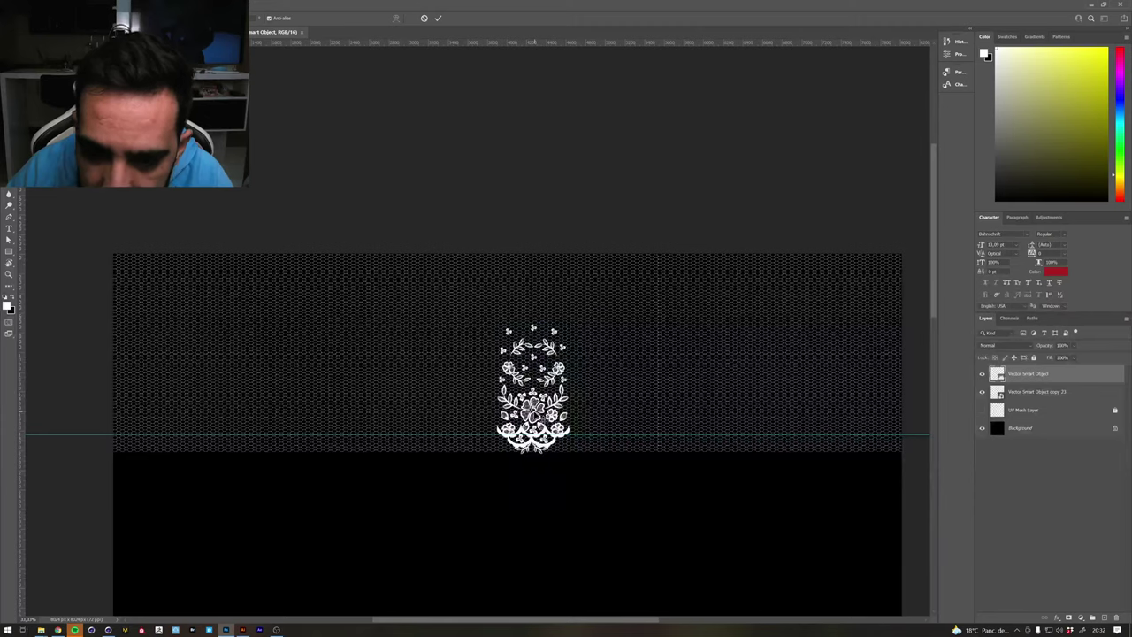
Move the lace motif to the mesh band's top-left corner and delete the extra lace copy
mouse_move(553, 433)
mouse_down()
mouse_move(143, 256)
mouse_move(216, 292)
mouse_move(184, 310)
mouse_move(181, 331)
mouse_move(179, 307)
mouse_up()
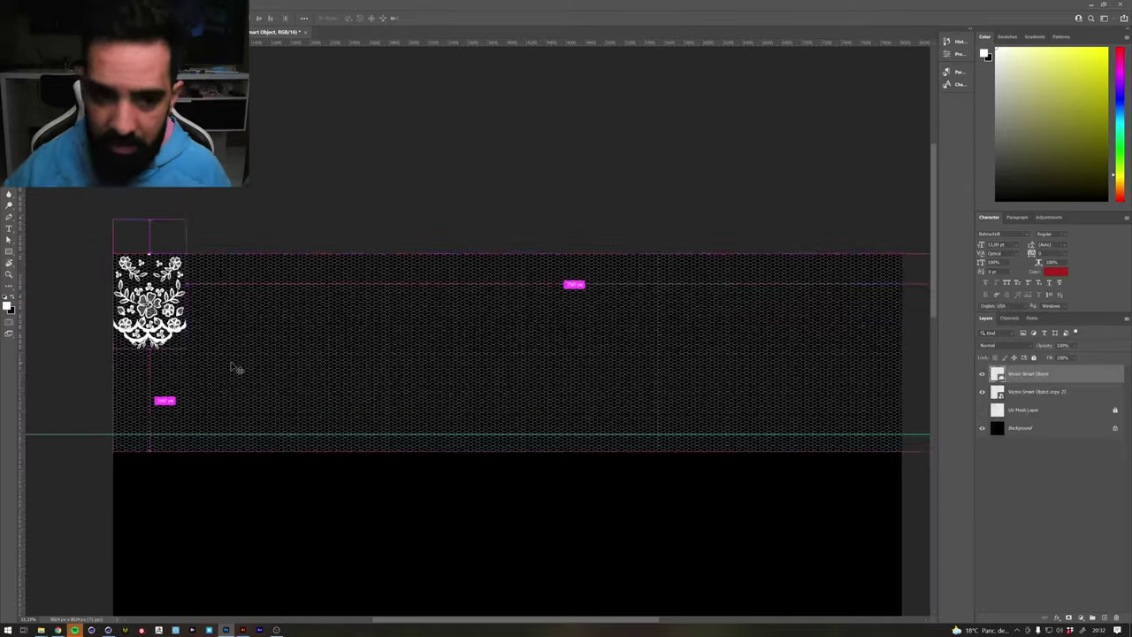
alt+scroll(232, 366, up, 3)
ctrl+scroll(716, 327, left, 4)
mouse_move(727, 331)
mouse_down()
mouse_move(655, 351)
mouse_move(498, 331)
mouse_up()
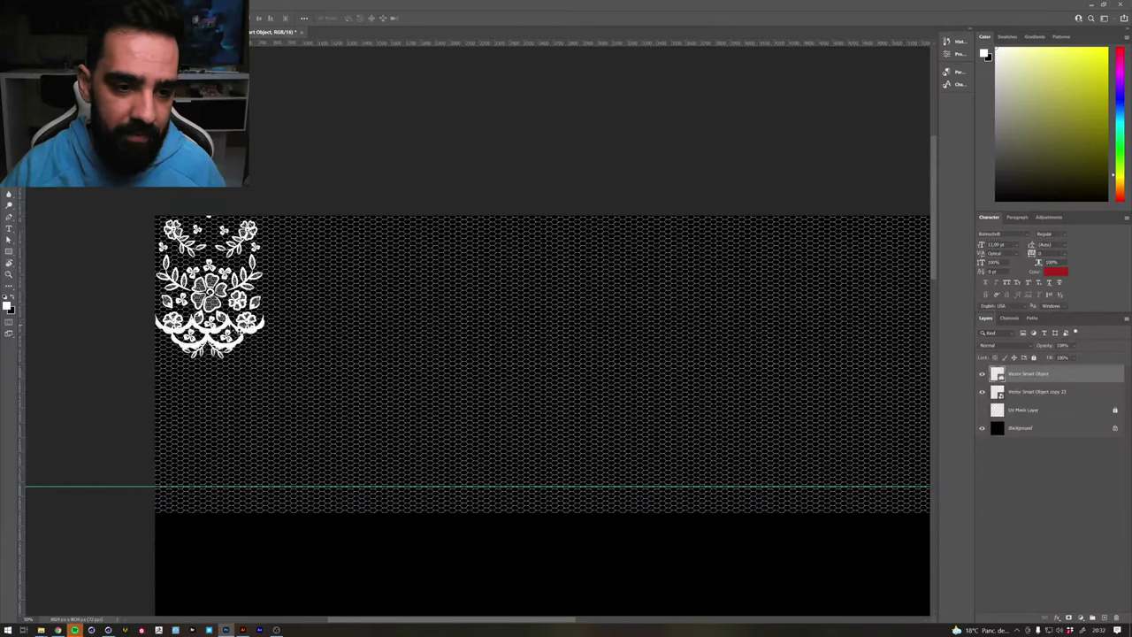
mouse_move(239, 326)
mouse_down()
mouse_move(317, 345)
mouse_move(423, 329)
mouse_up()
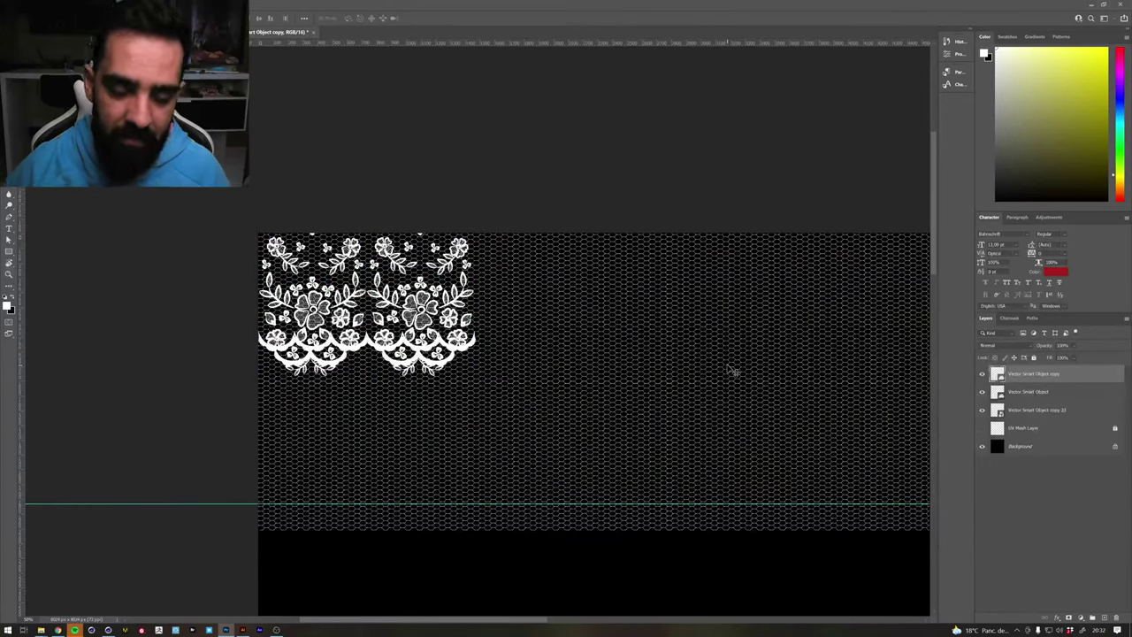
mouse_move(727, 366)
mouse_down()
mouse_move(492, 326)
mouse_move(640, 374)
mouse_up()
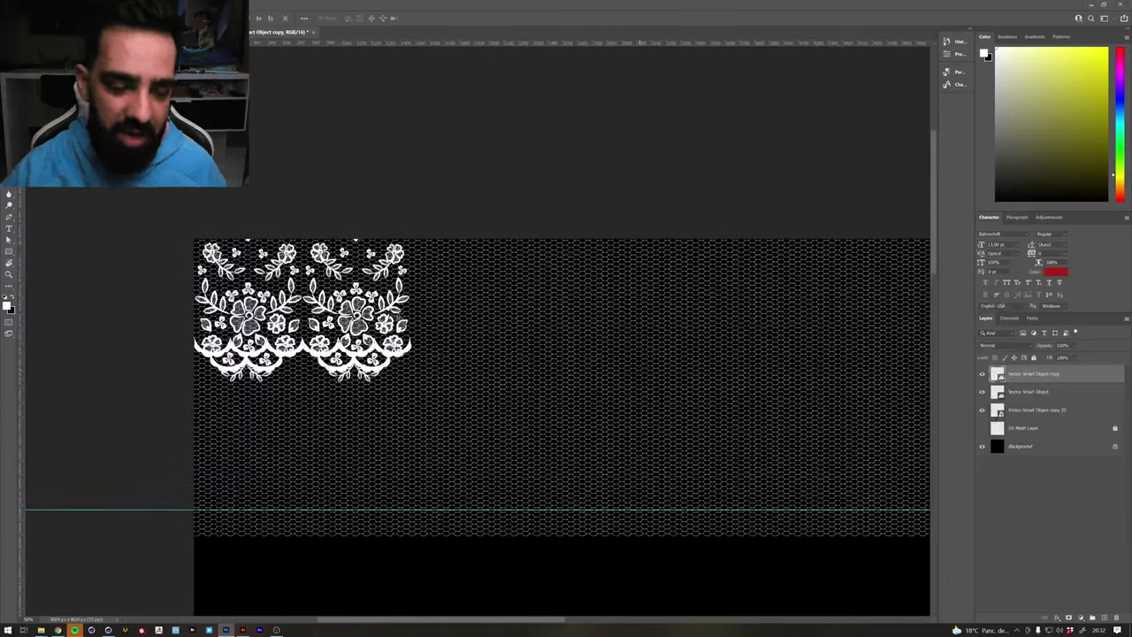
key(Delete)
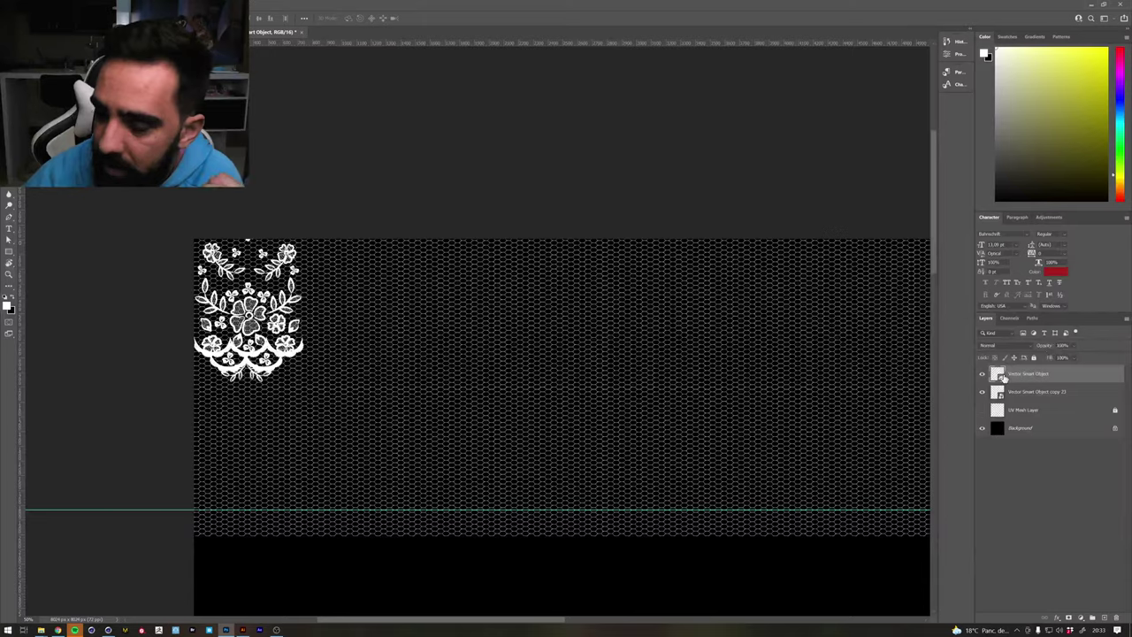
Open the lace smart object in Illustrator and move the motif above the artboard
double_click(1000, 375)
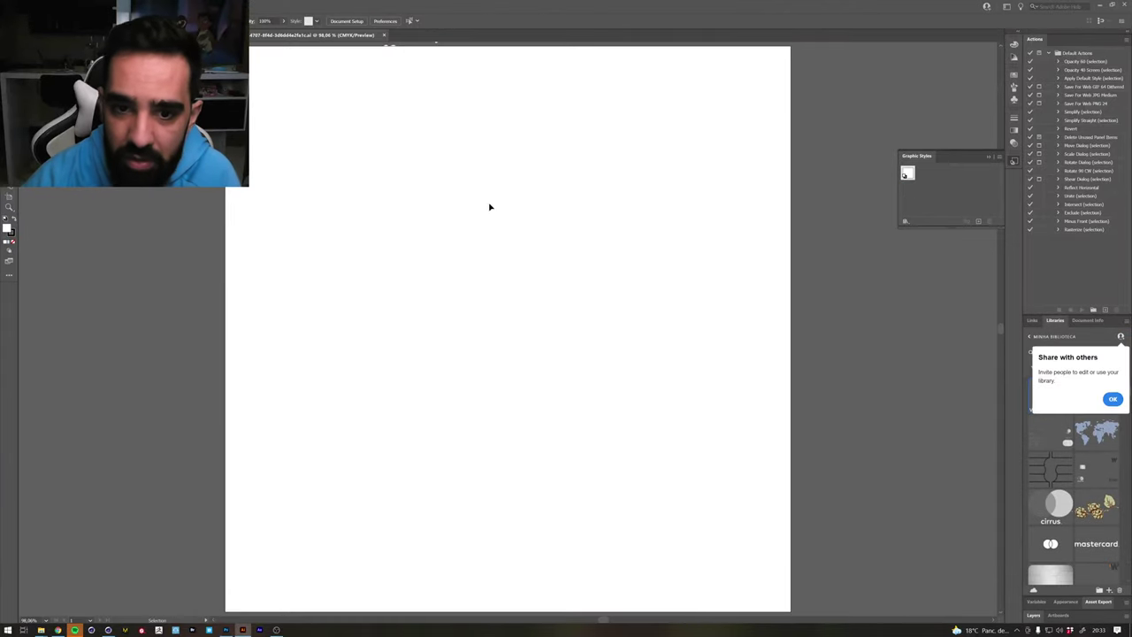
drag(489, 207, 500, 190)
key(ctrl+minus)
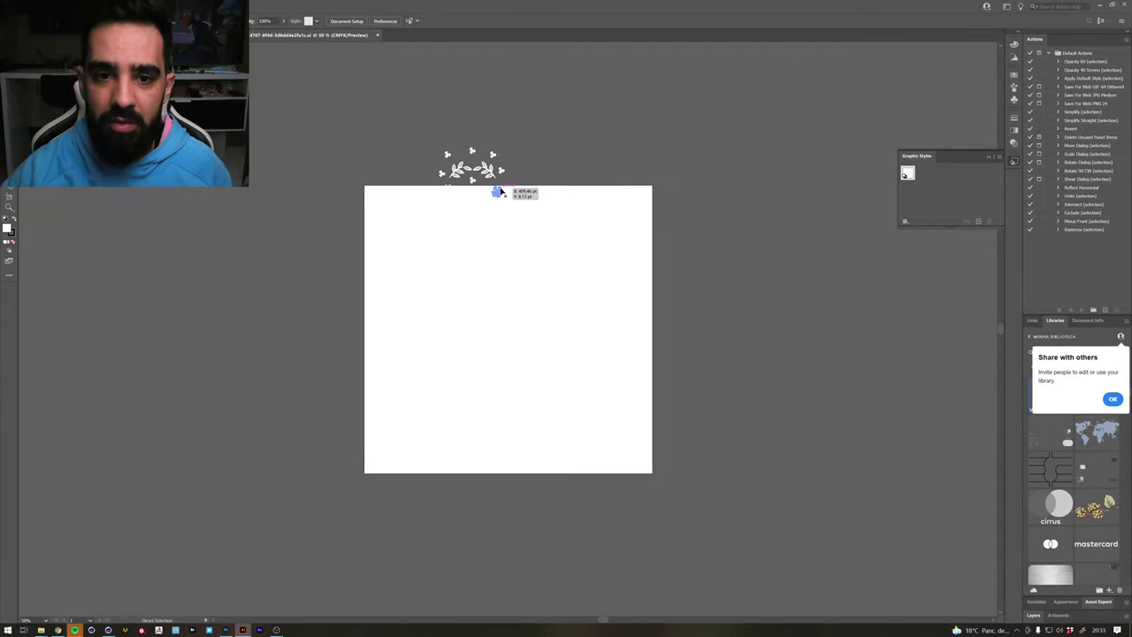
key(ctrl+a)
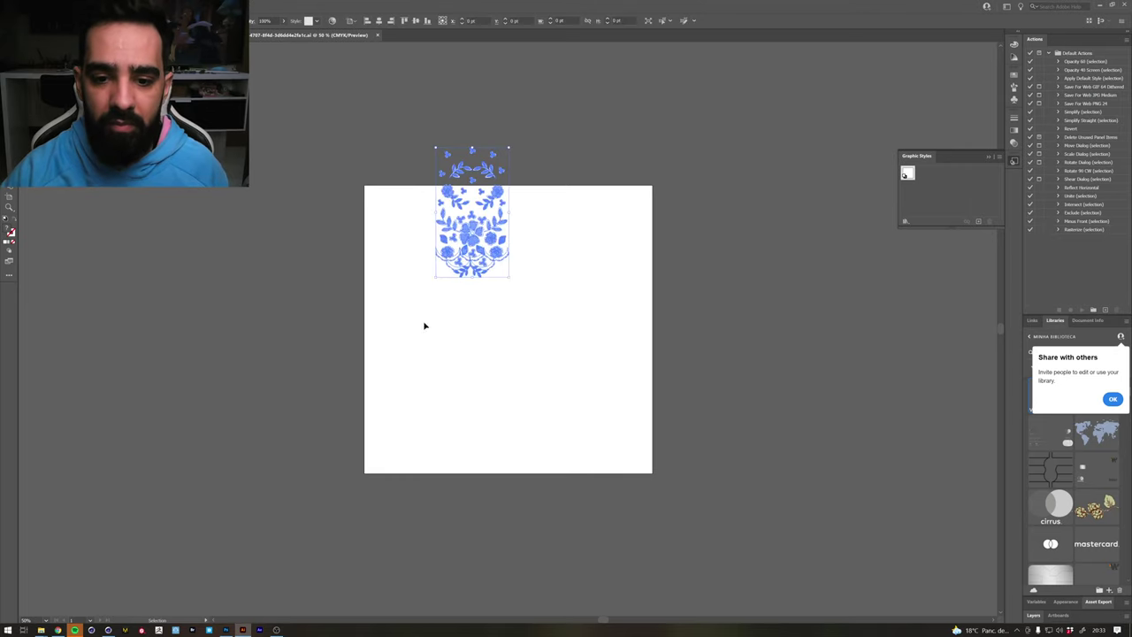
drag(460, 234, 447, 137)
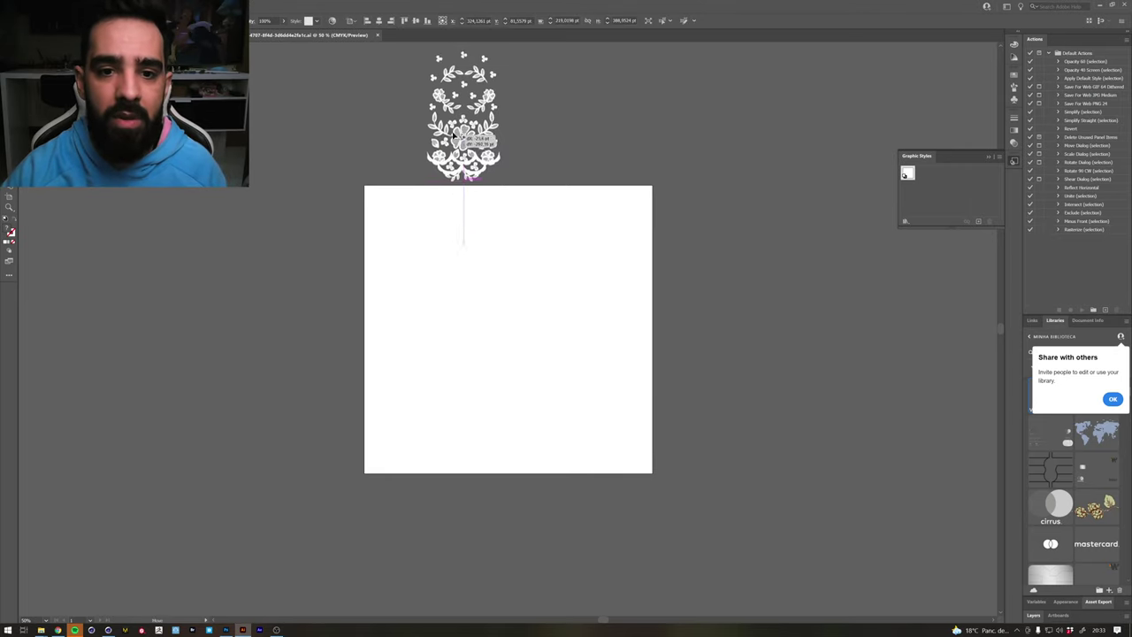
click(540, 115)
mouse_move(541, 116)
mouse_down()
mouse_move(550, 245)
mouse_move(714, 475)
mouse_move(578, 386)
mouse_move(619, 433)
mouse_up()
Enter the motif group and select the central flower's petals and the right leaf branch
key(ctrl+plus)
key(ctrl+plus)
key(ctrl+plus)
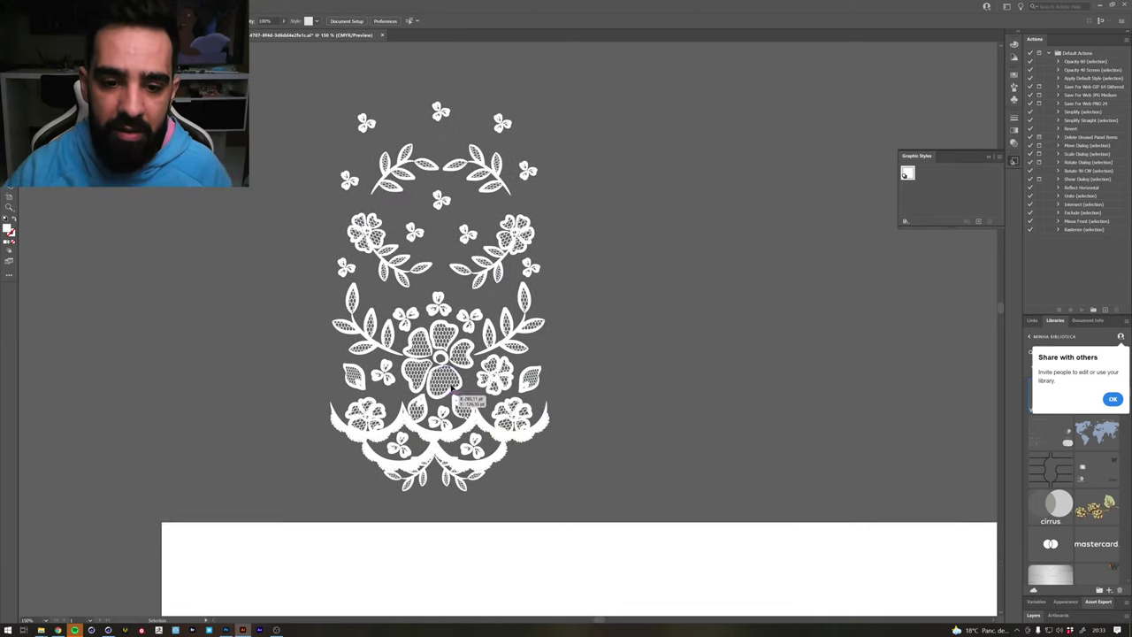
click(445, 340)
double_click(444, 341)
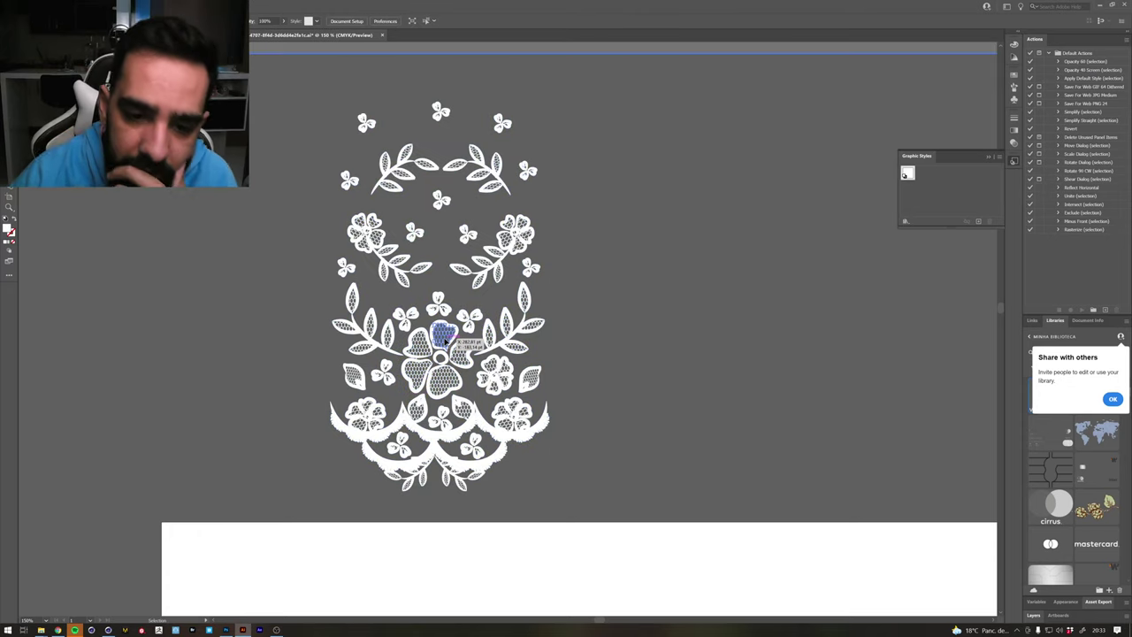
click(443, 338)
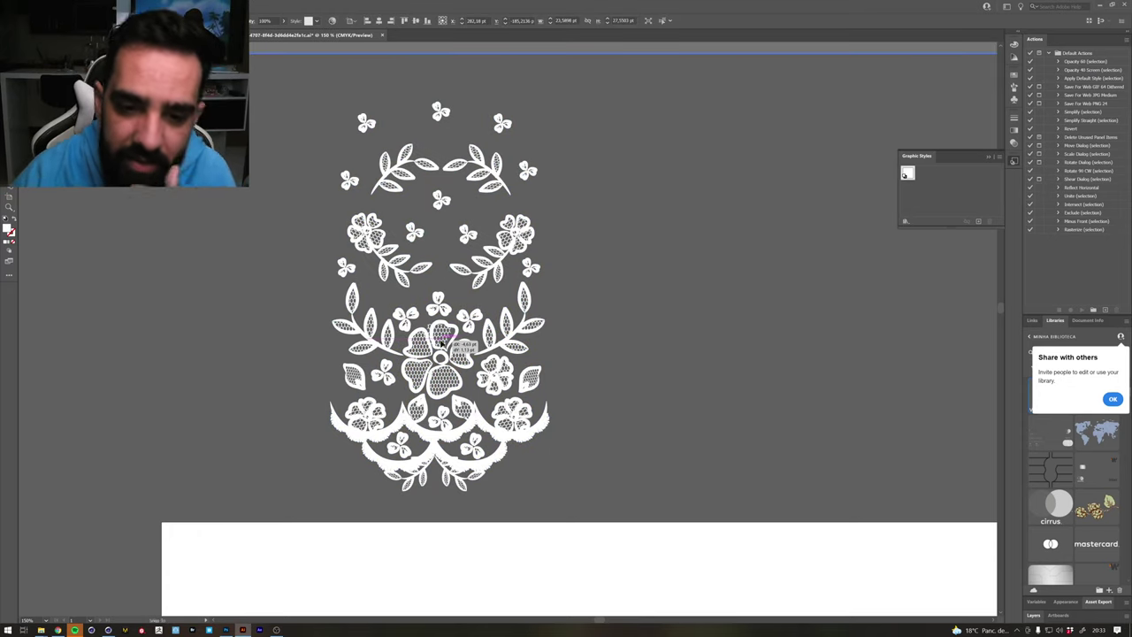
drag(424, 349, 428, 380)
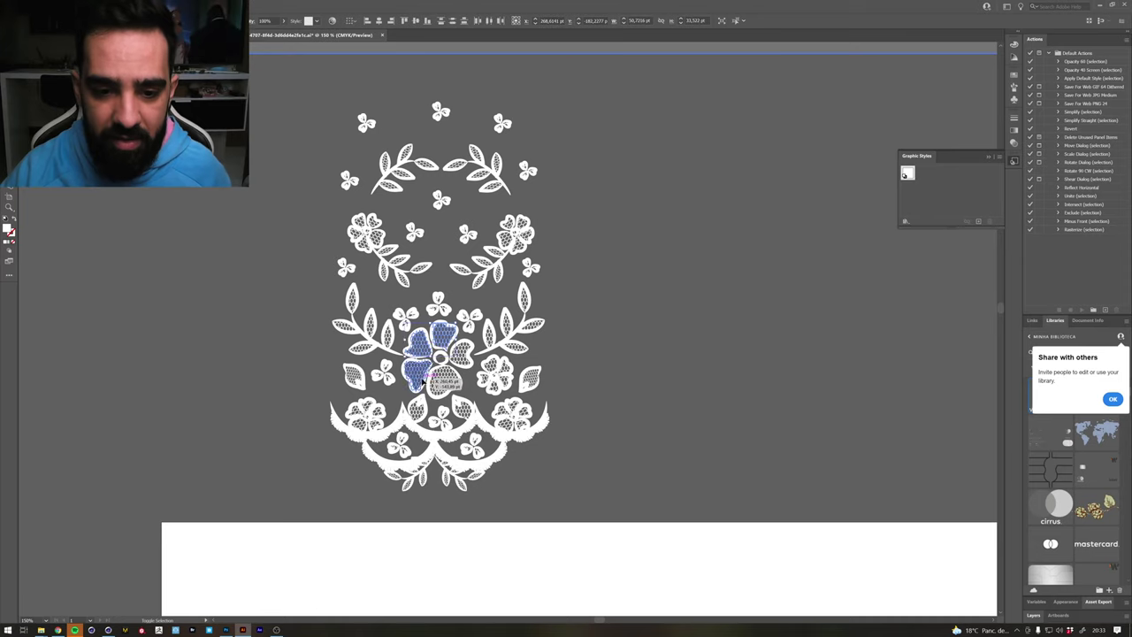
click(514, 339)
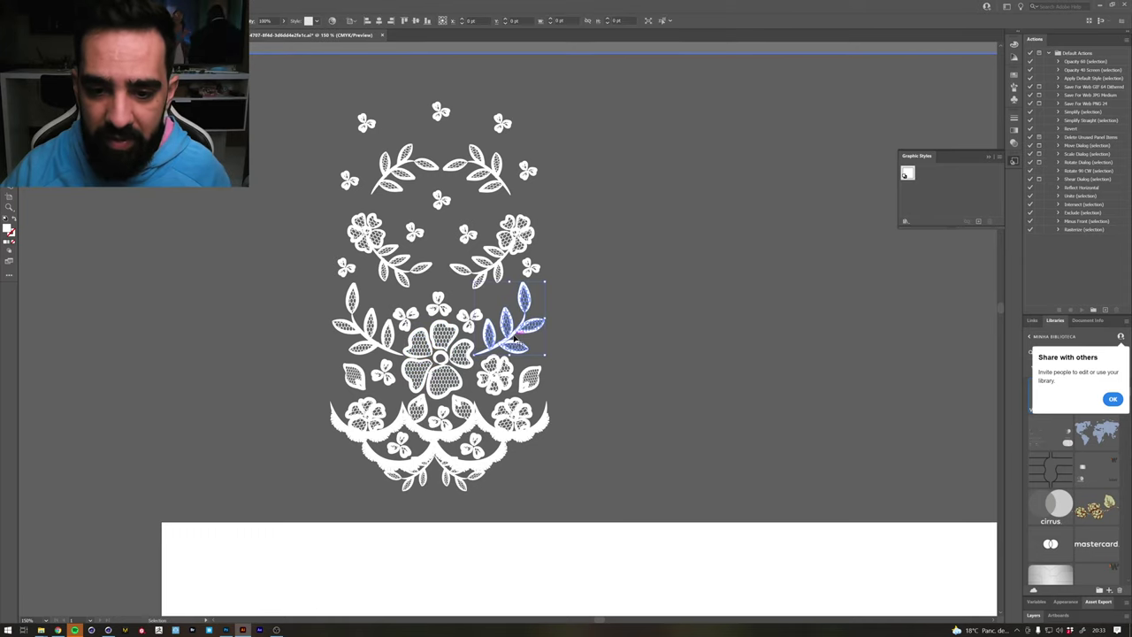
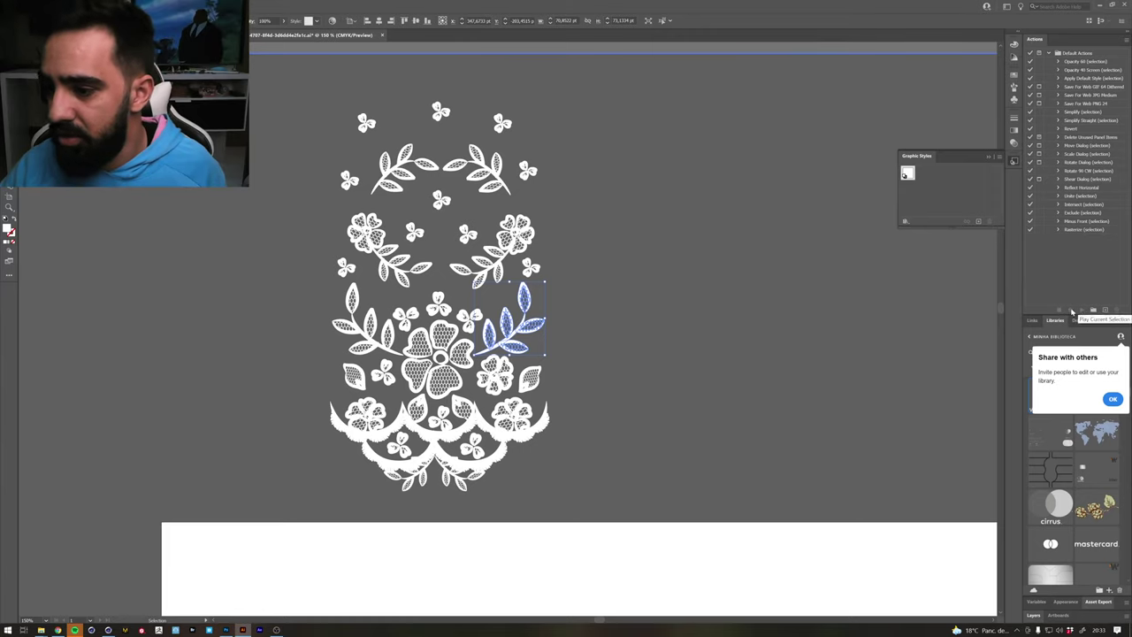
Switch the side panel to Links, then Layers, and enlarge the Layers list to show the lace's many items
click(962, 298)
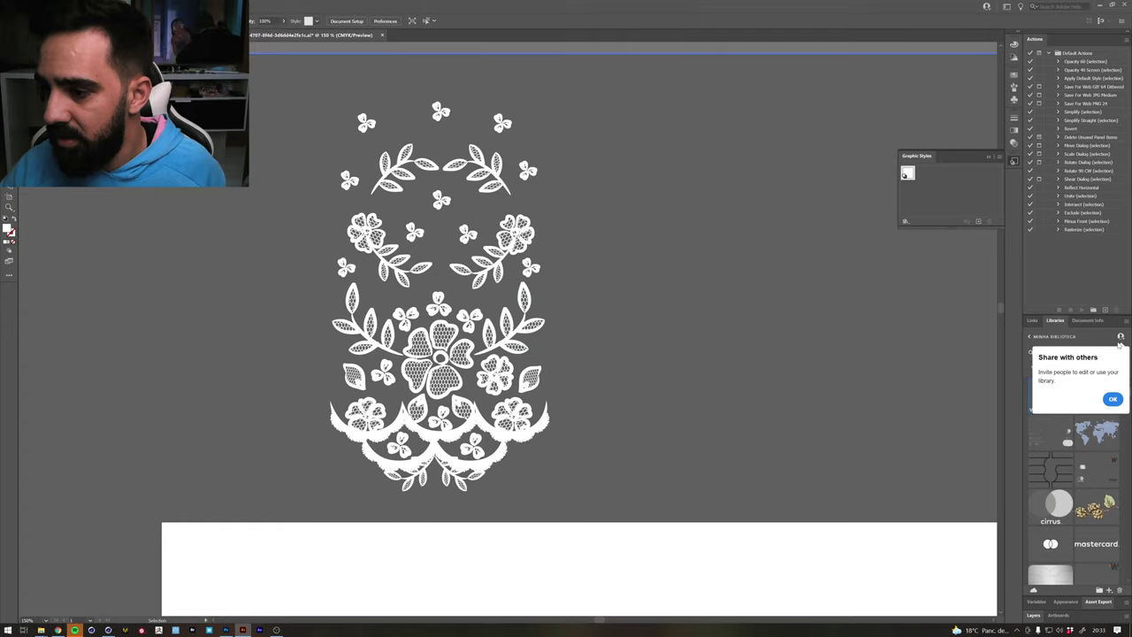
click(1035, 321)
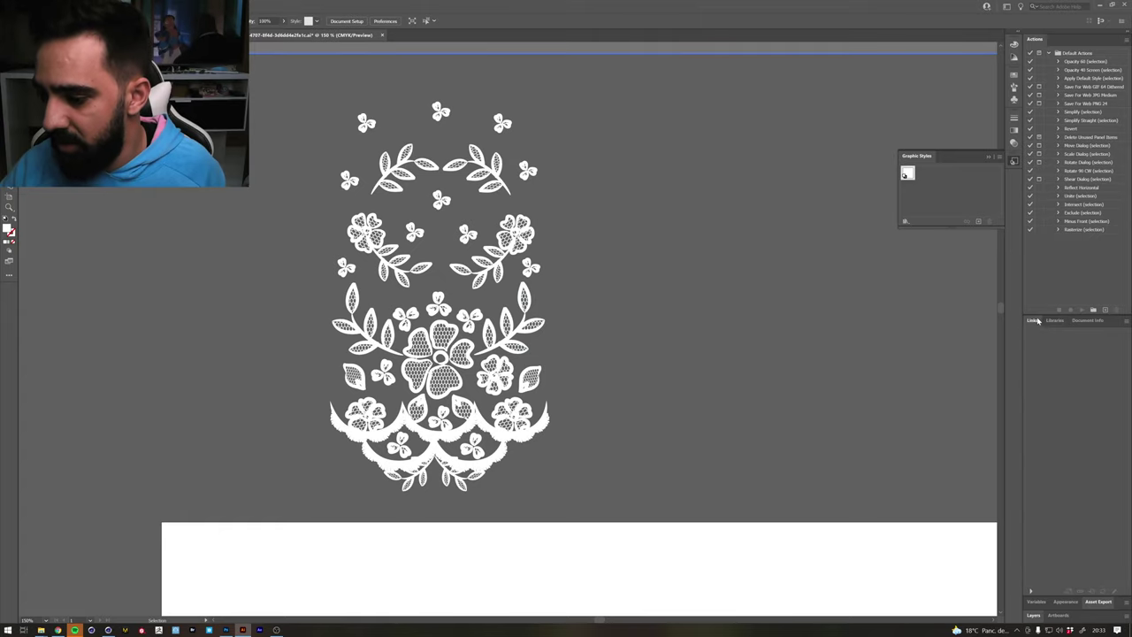
click(1034, 616)
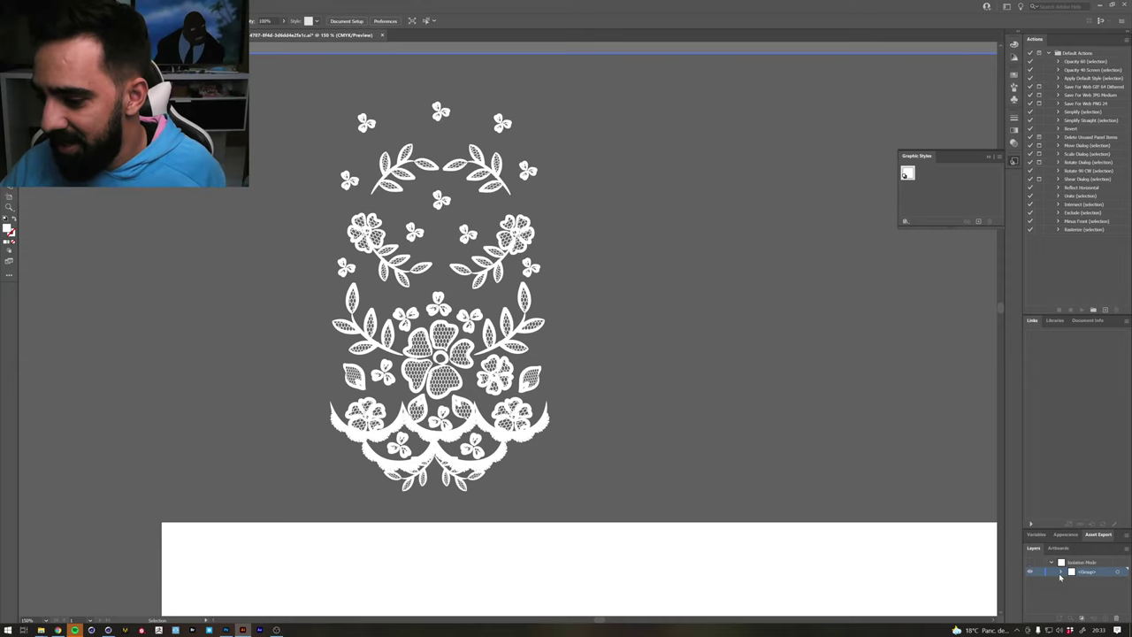
double_click(1033, 321)
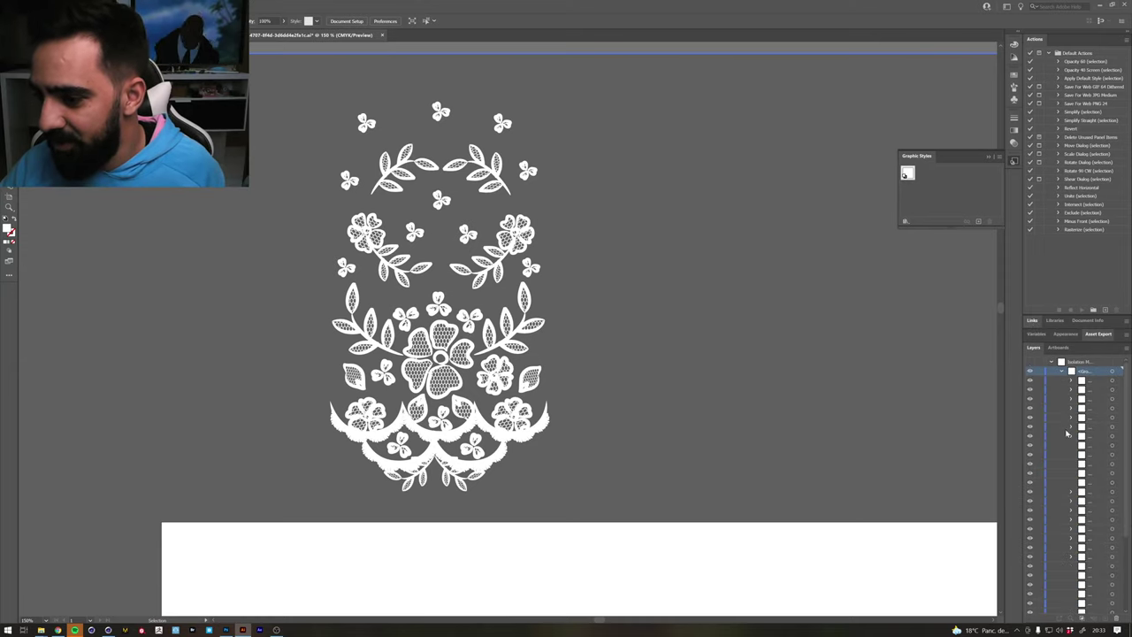
scroll(1067, 434, down, 2)
scroll(1054, 445, up, 2)
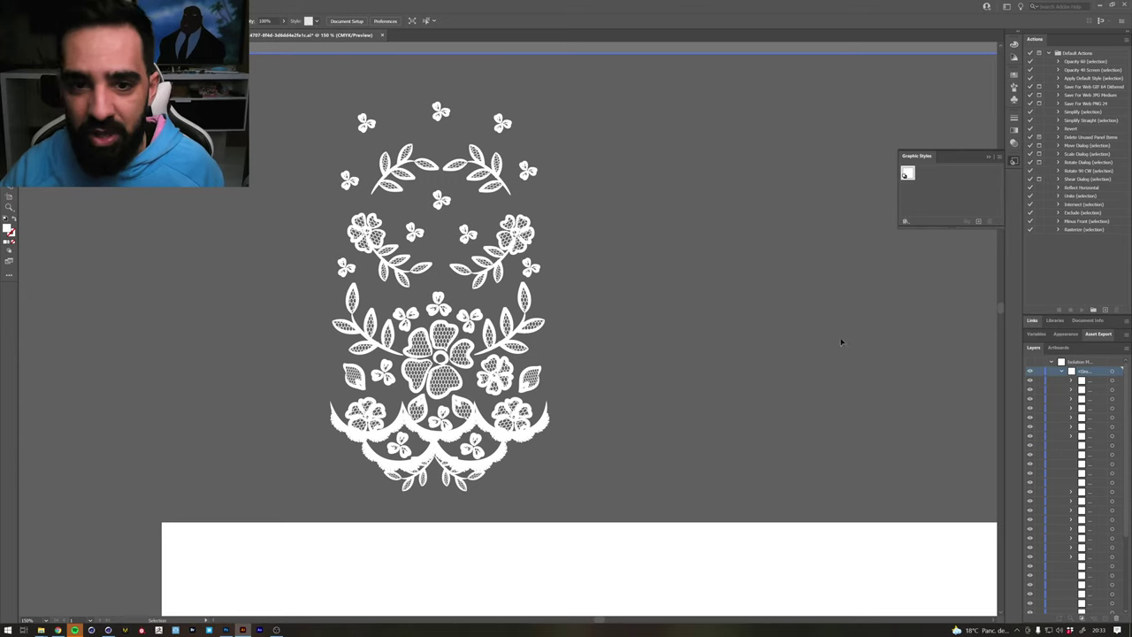
click(500, 257)
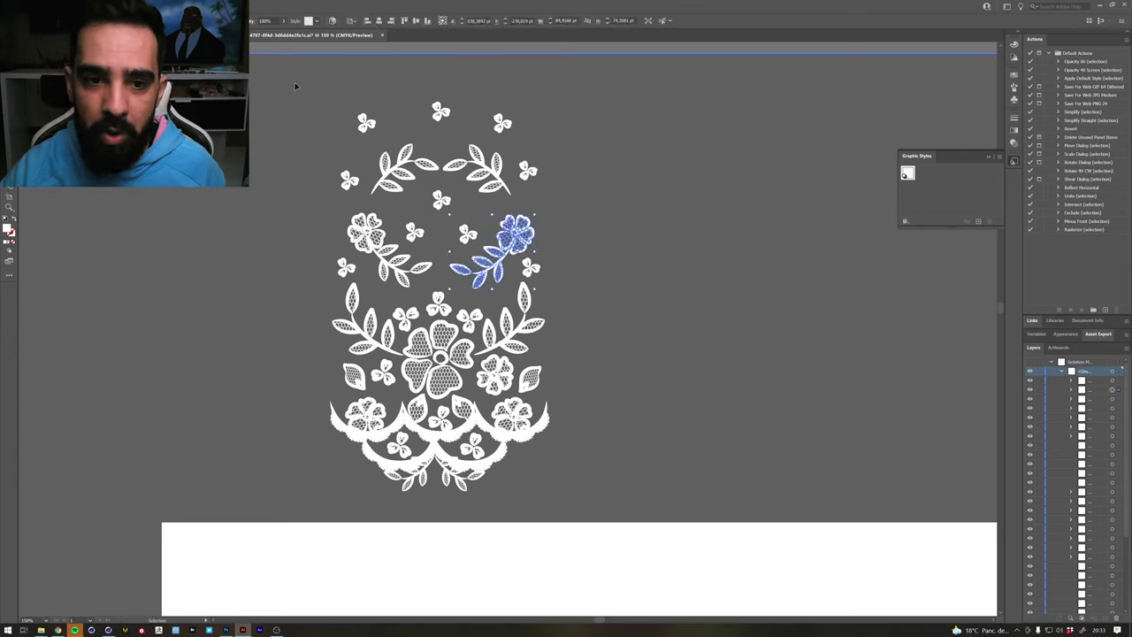
click(267, 99)
Select all the lace artwork and ungroup the whole design
key(ctrl+a)
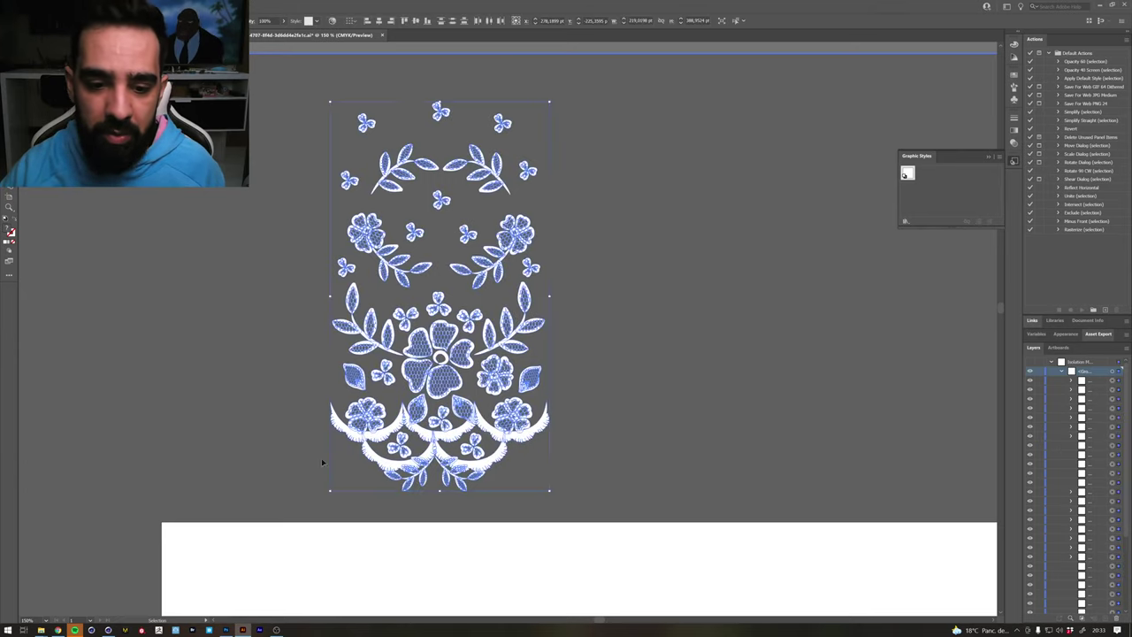
right_click(431, 433)
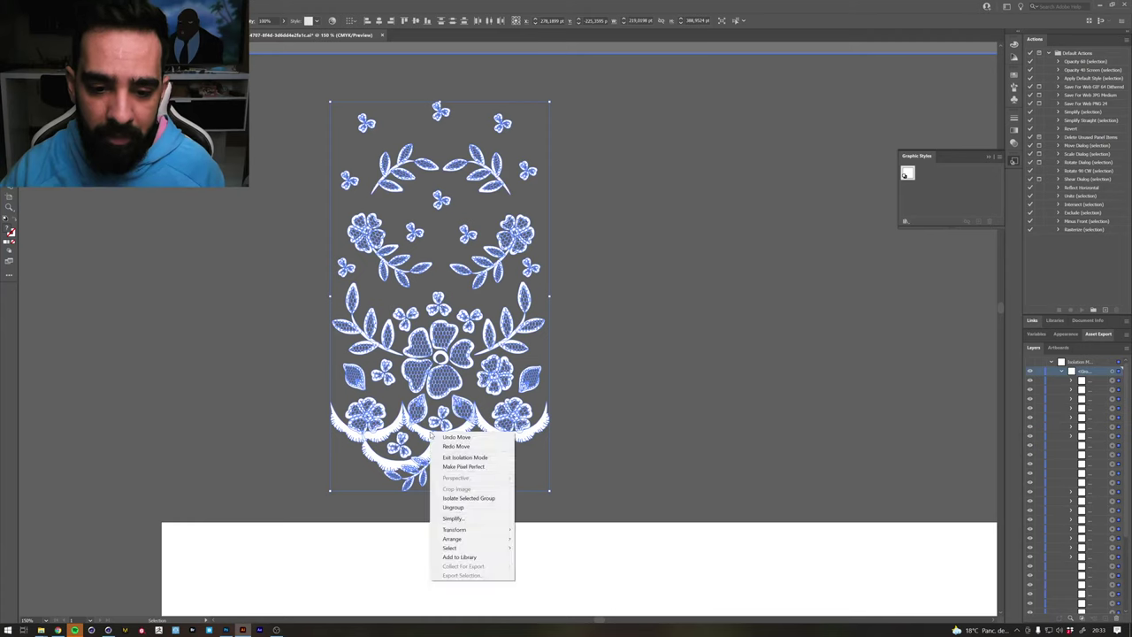
click(453, 508)
click(700, 275)
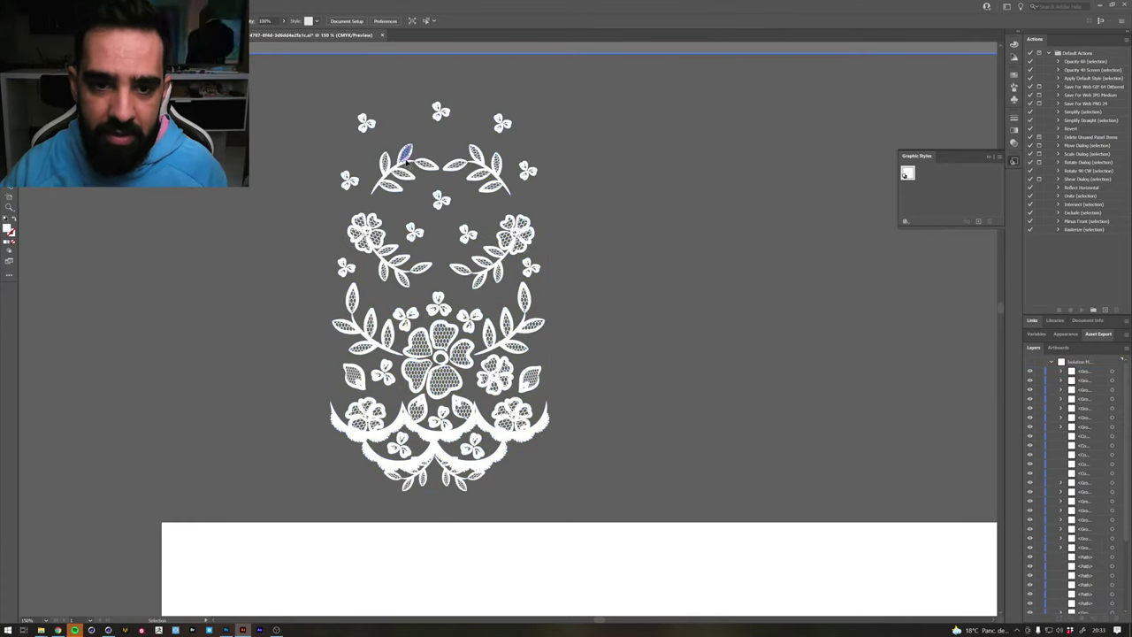
Ungroup the pair of leaf branches at the top, then the right leaf branch
click(390, 161)
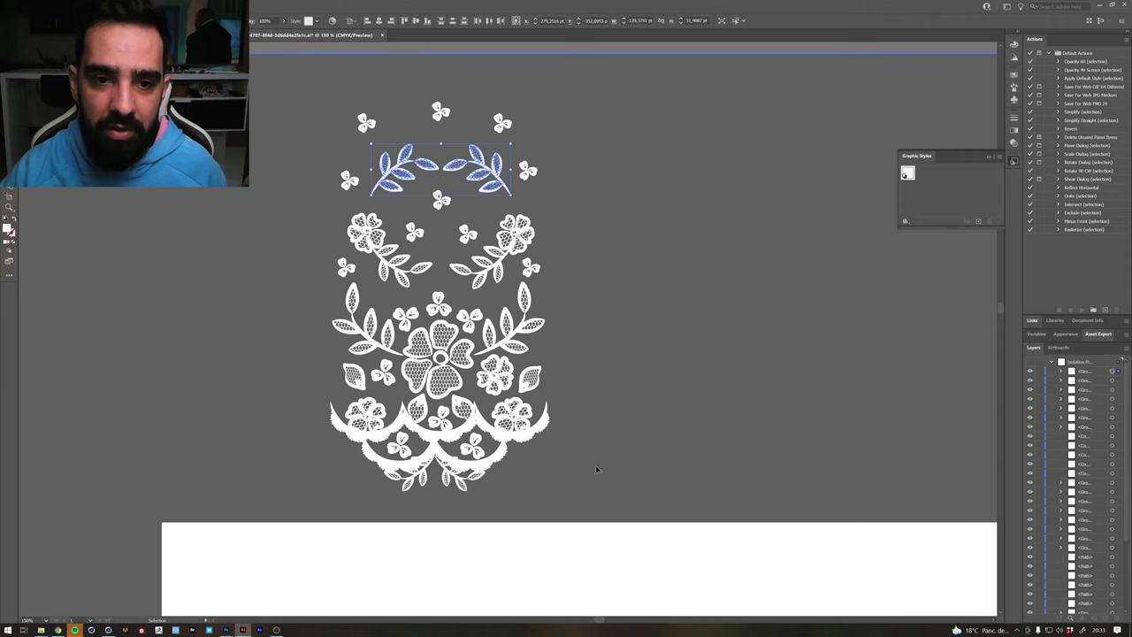
key(ctrl+a)
right_click(471, 327)
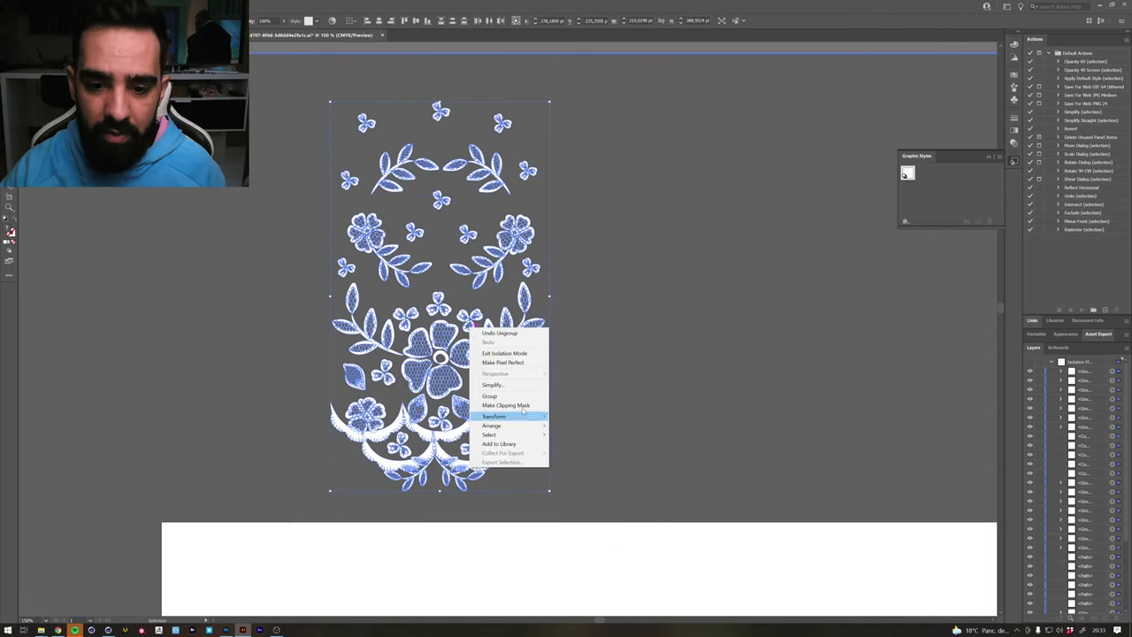
click(600, 382)
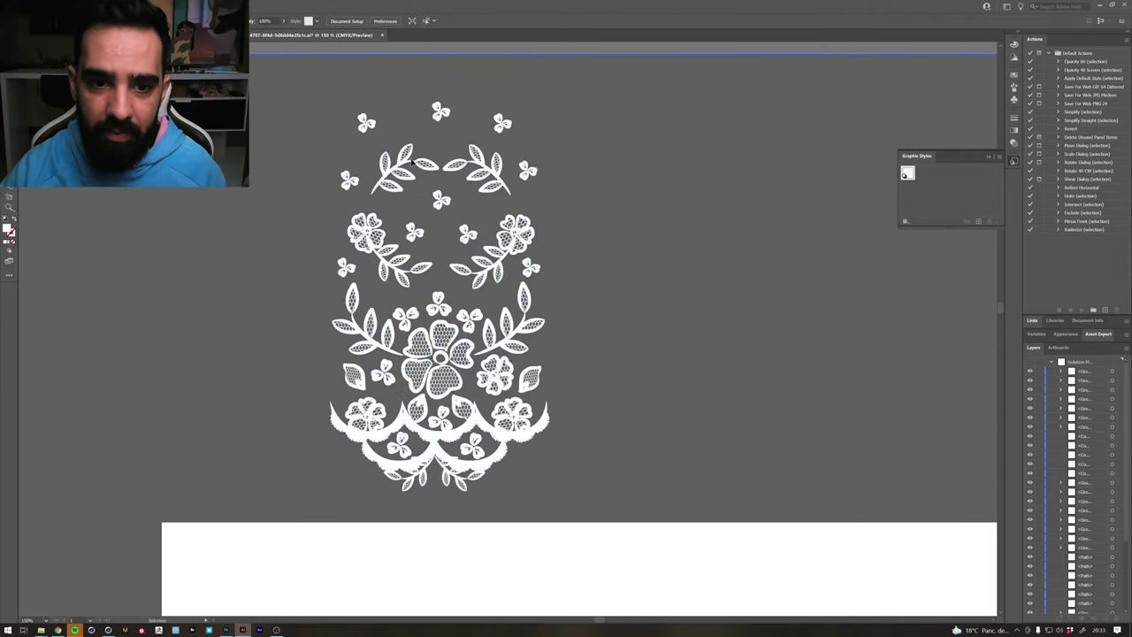
click(417, 168)
right_click(419, 166)
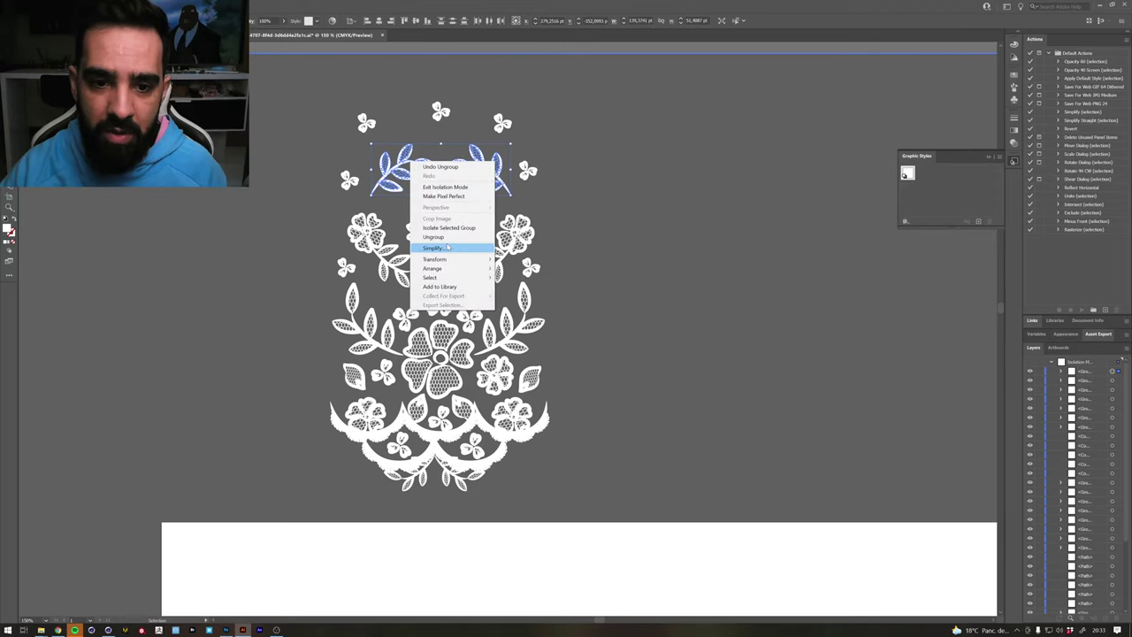
click(449, 237)
click(644, 184)
click(475, 170)
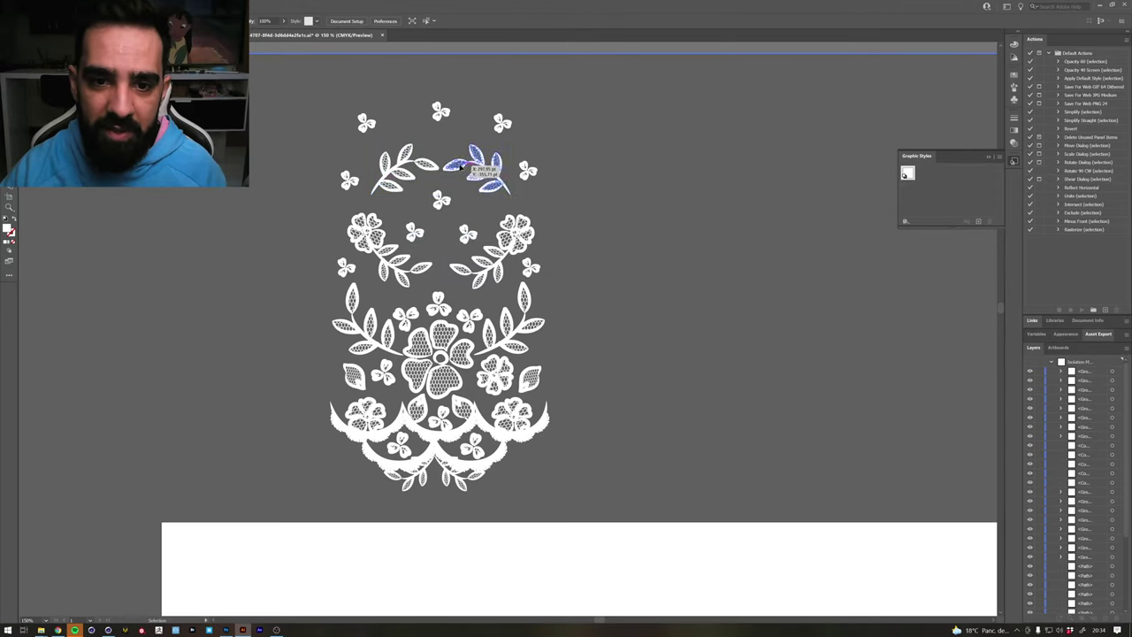
right_click(460, 164)
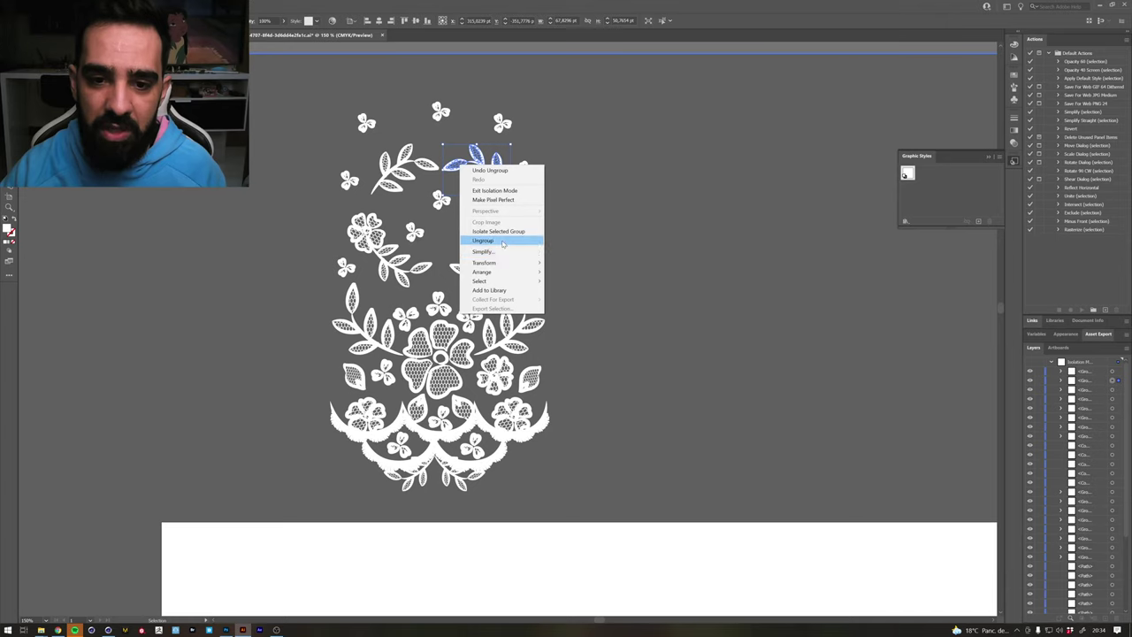
click(483, 240)
click(619, 185)
Ungroup the lower scallop row
key(ctrl+a)
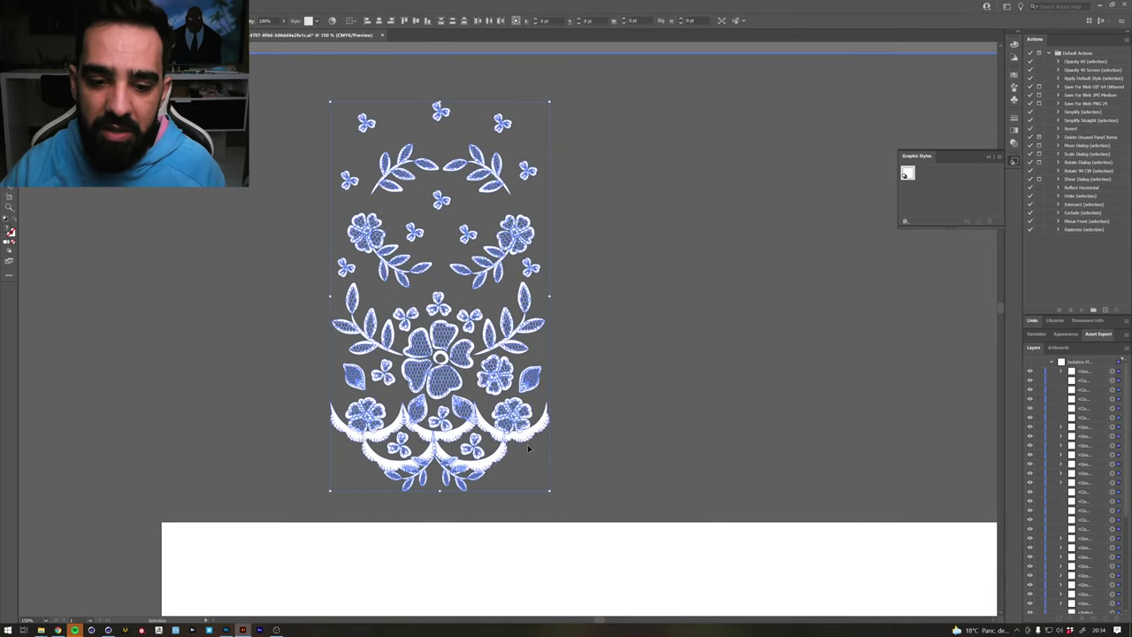
click(513, 415)
click(514, 405)
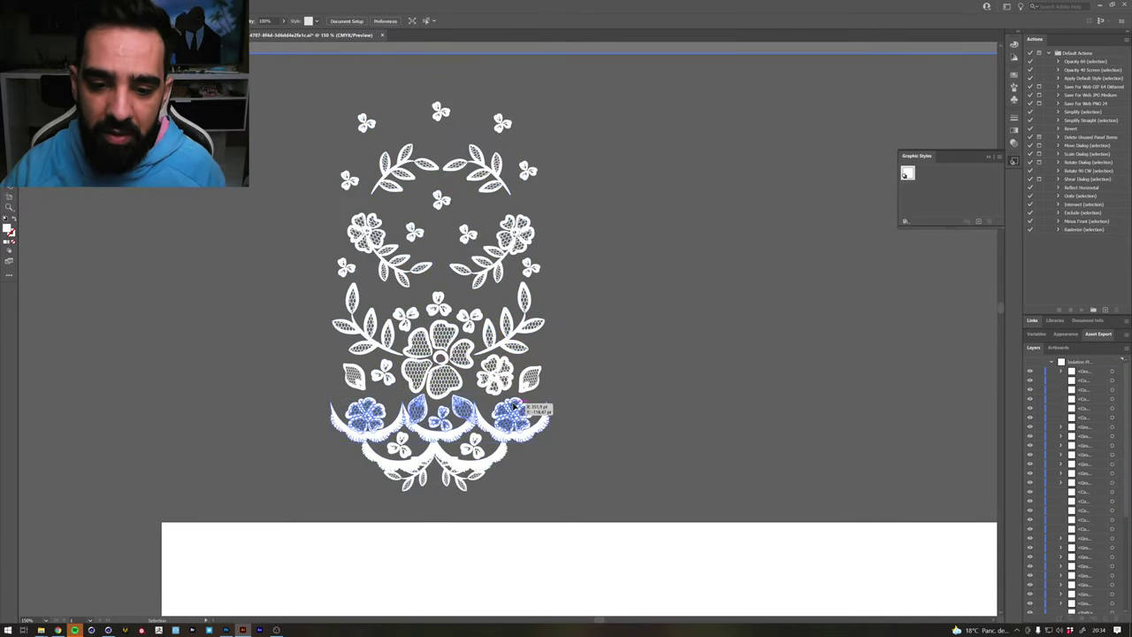
click(600, 266)
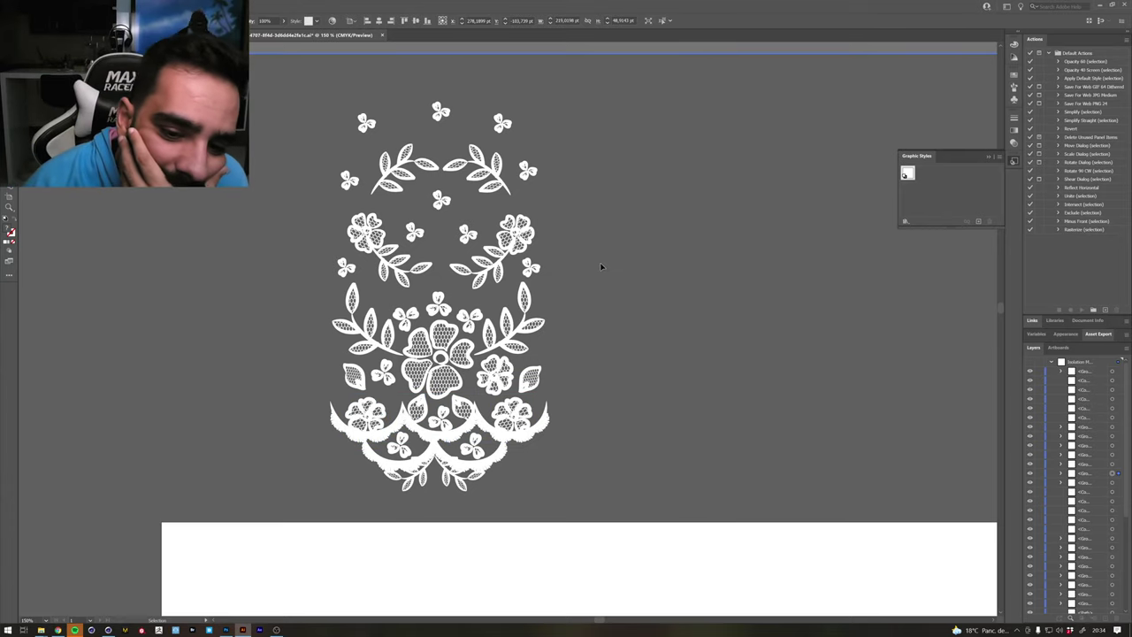
click(357, 436)
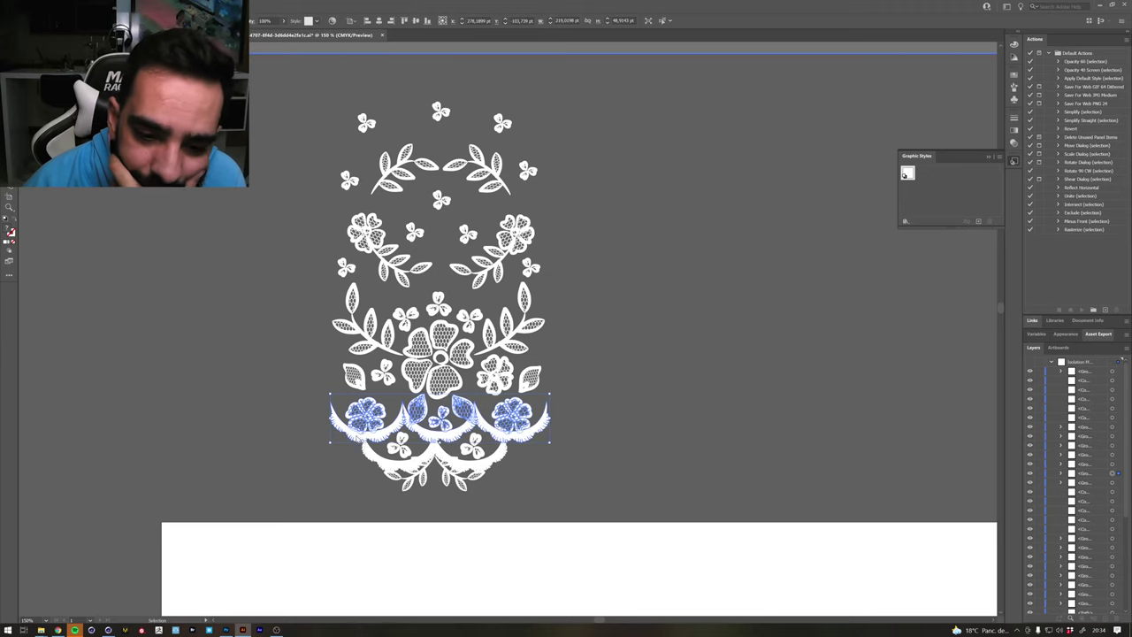
right_click(357, 435)
click(393, 521)
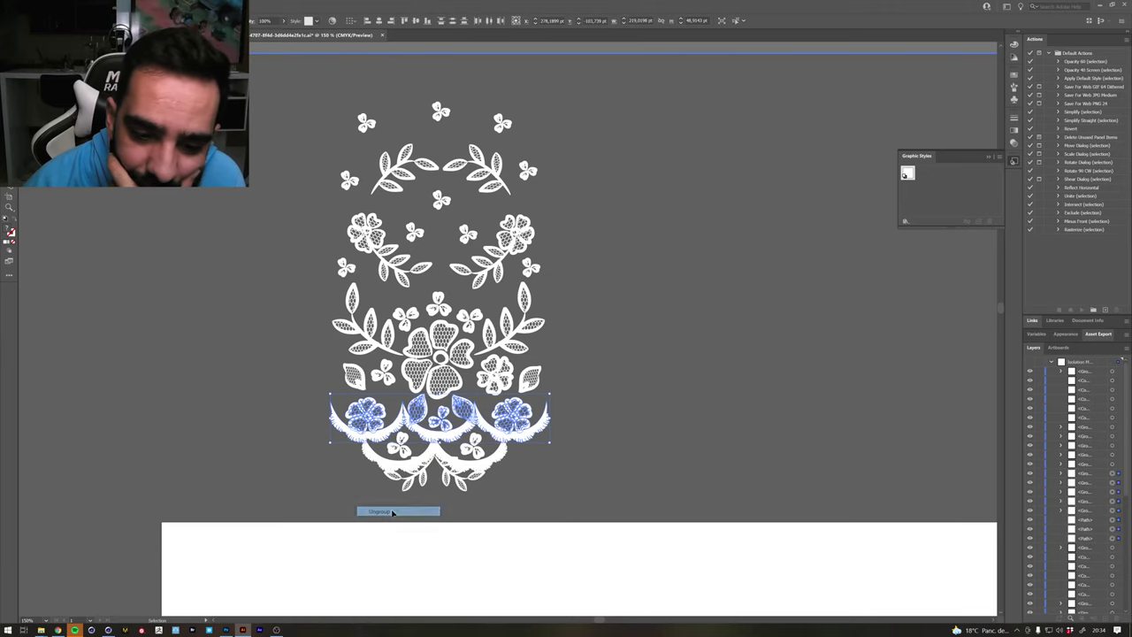
Ungroup the bottom lace element and the scallop piece with small flowers
click(478, 479)
right_click(423, 474)
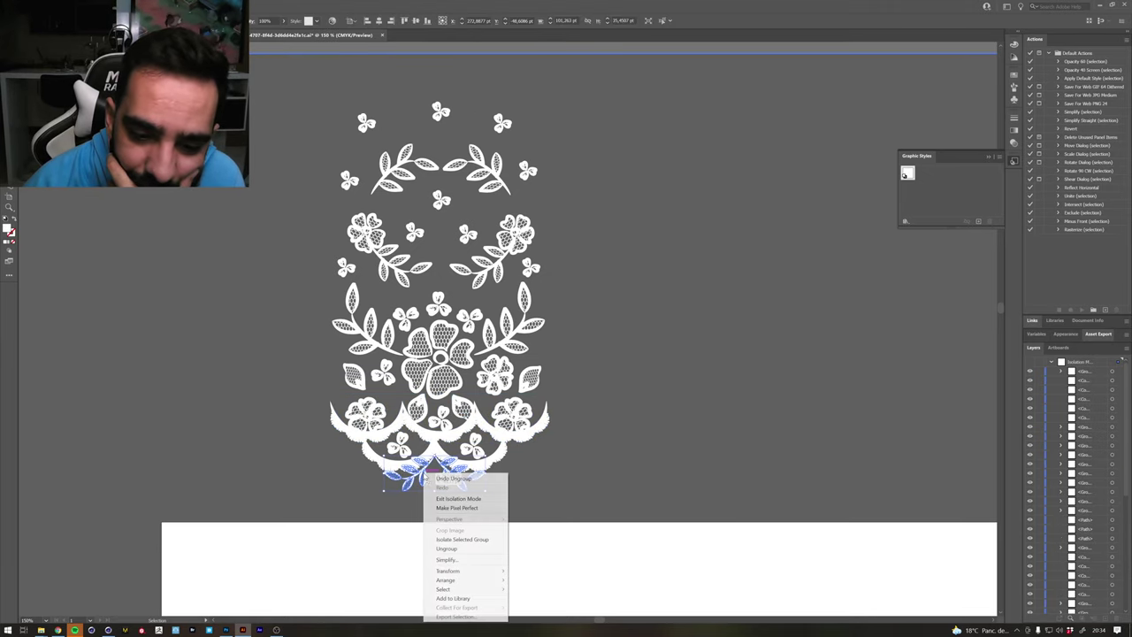
click(447, 549)
click(473, 442)
right_click(479, 440)
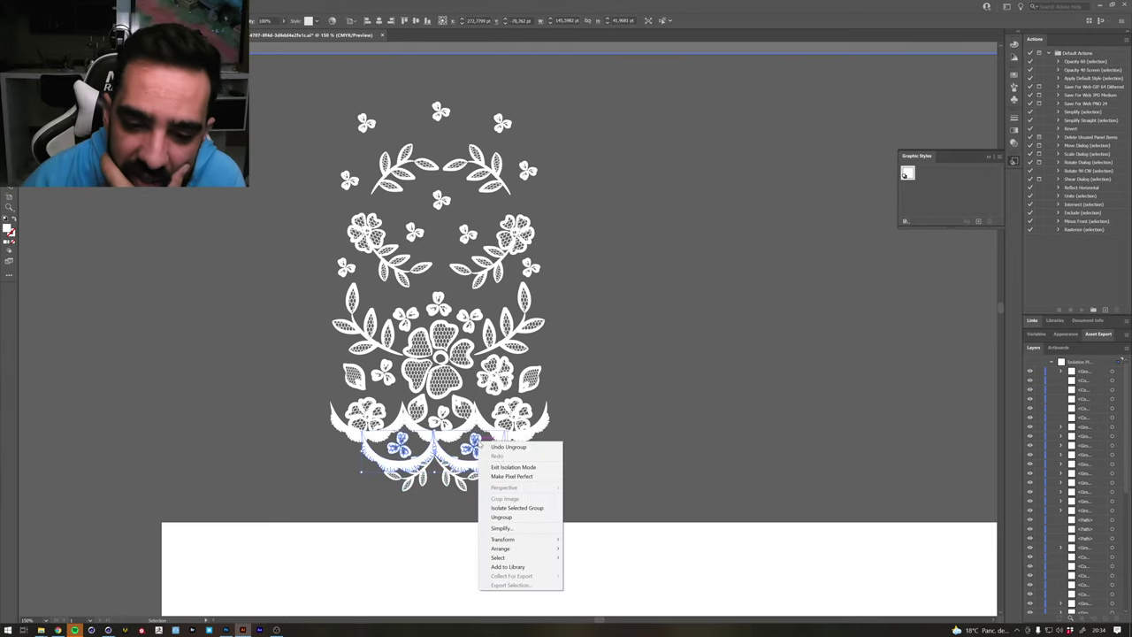
click(502, 517)
click(584, 417)
click(519, 412)
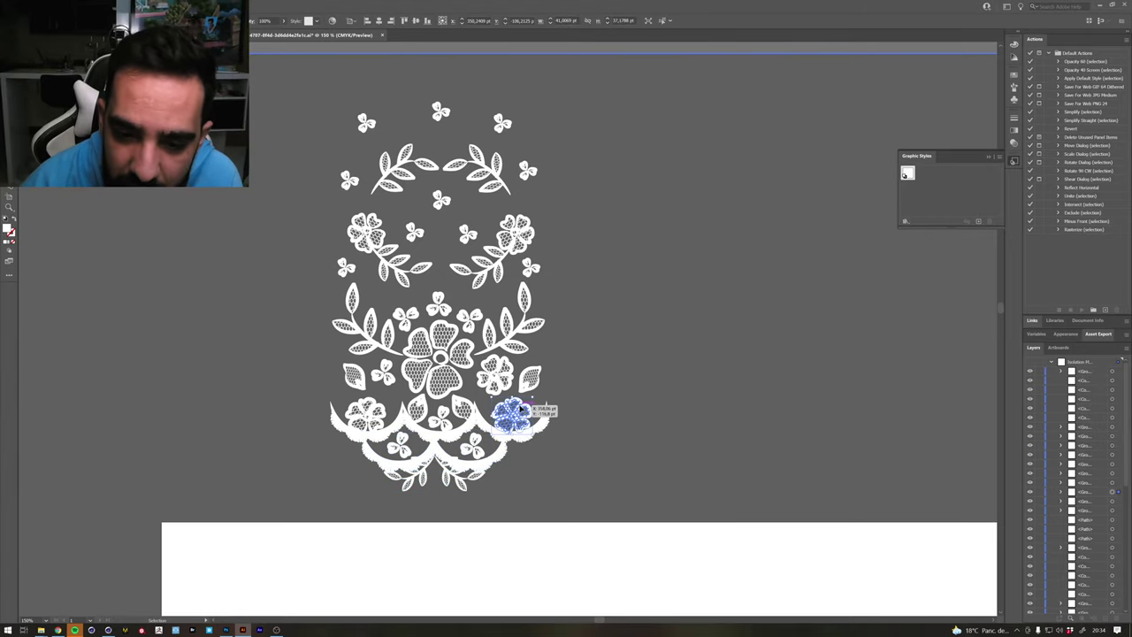
click(620, 381)
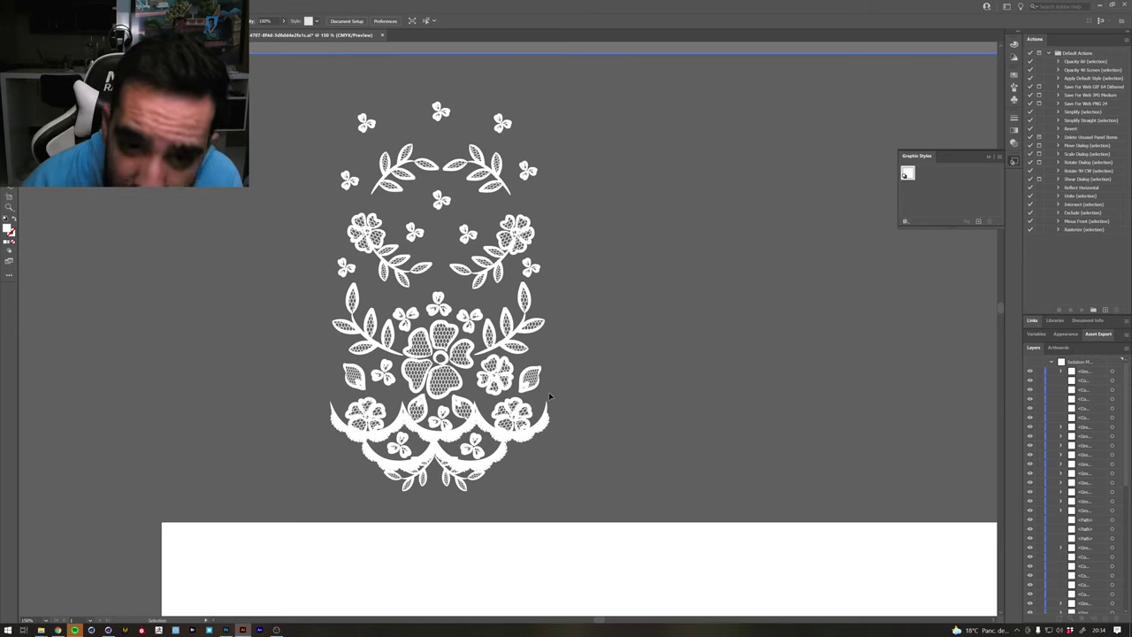
Inspect the small flower and leaves by the scallop row in isolation mode
click(519, 409)
double_click(518, 409)
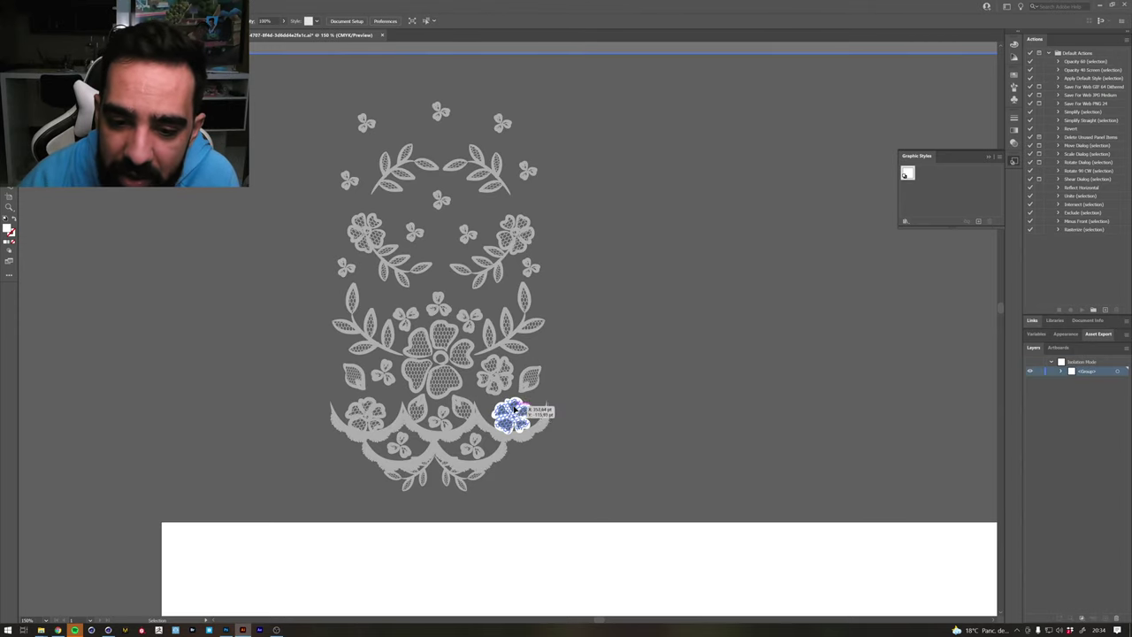
key(Escape)
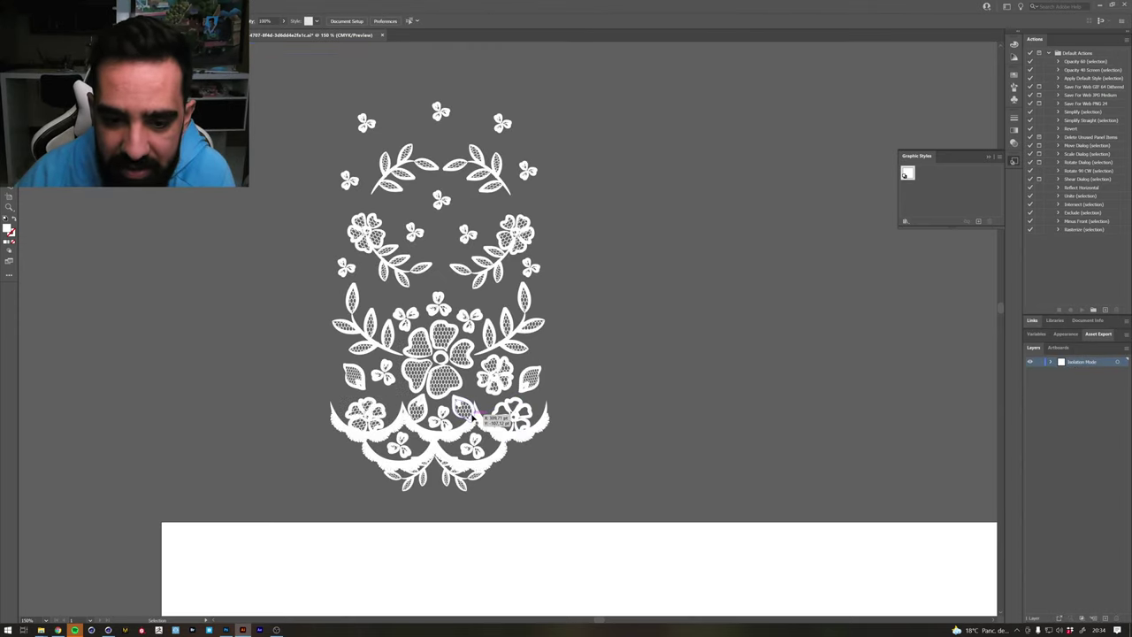
click(462, 406)
double_click(462, 408)
click(435, 414)
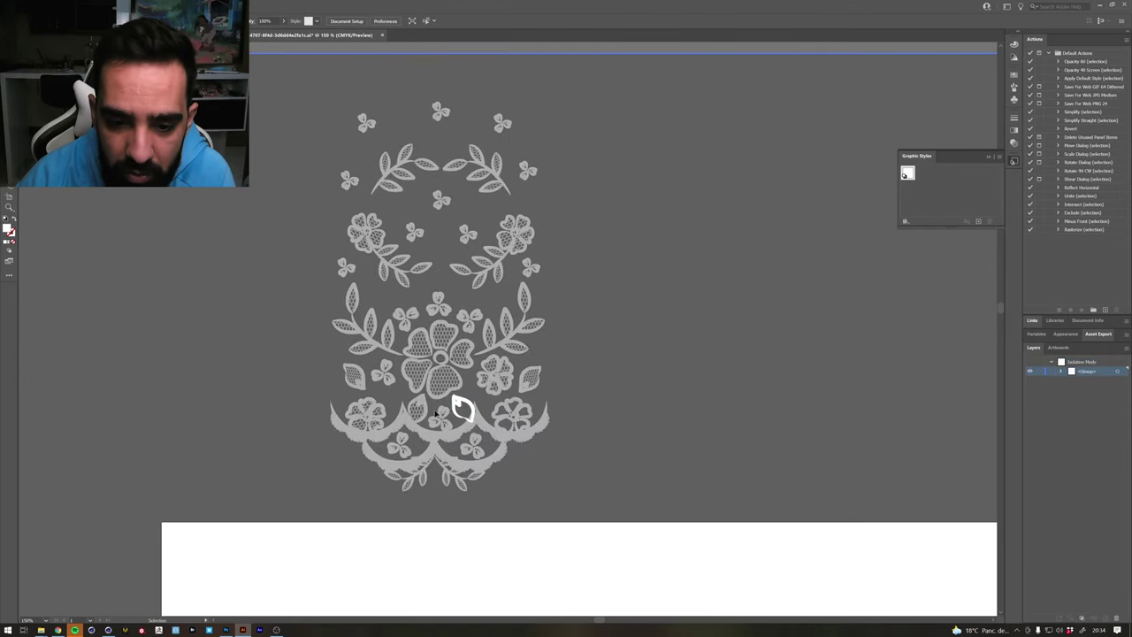
key(Escape)
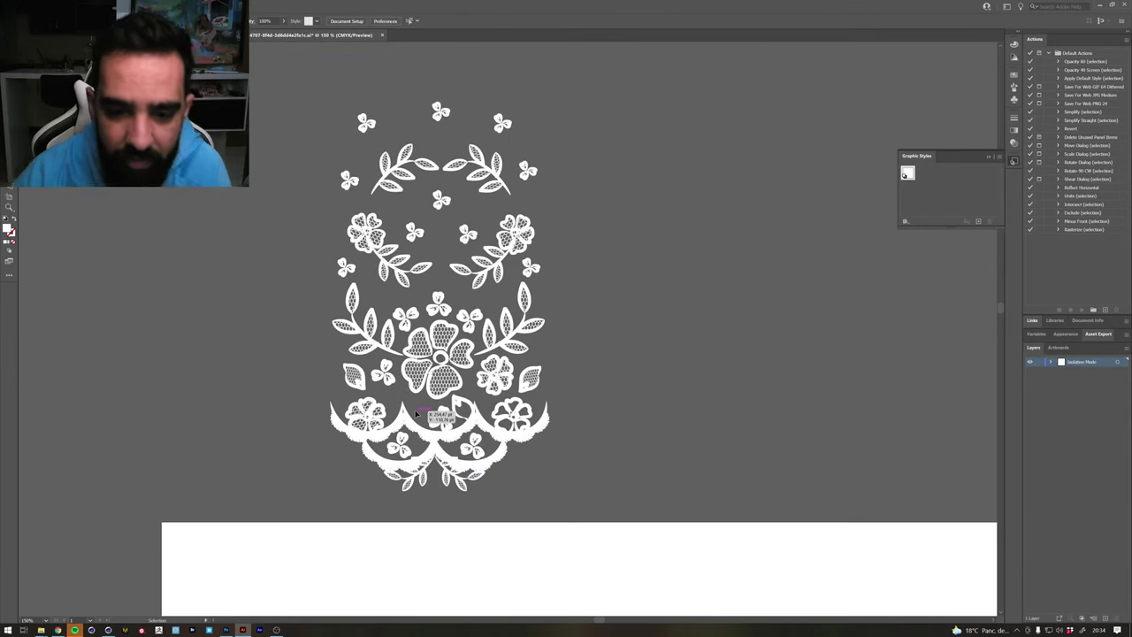
click(416, 409)
double_click(416, 408)
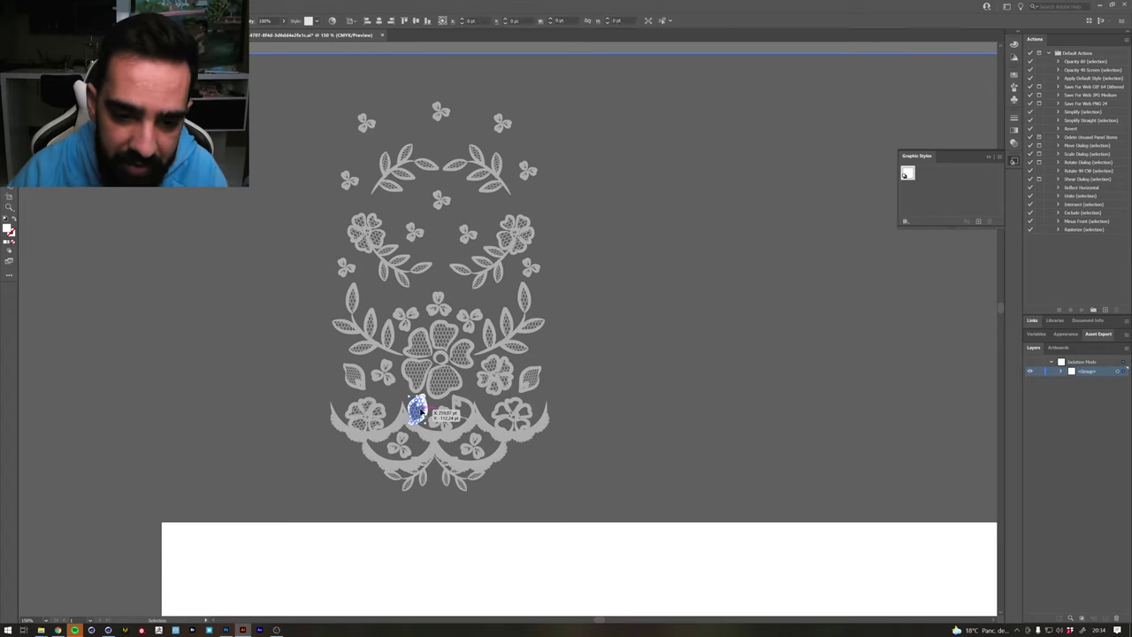
double_click(606, 398)
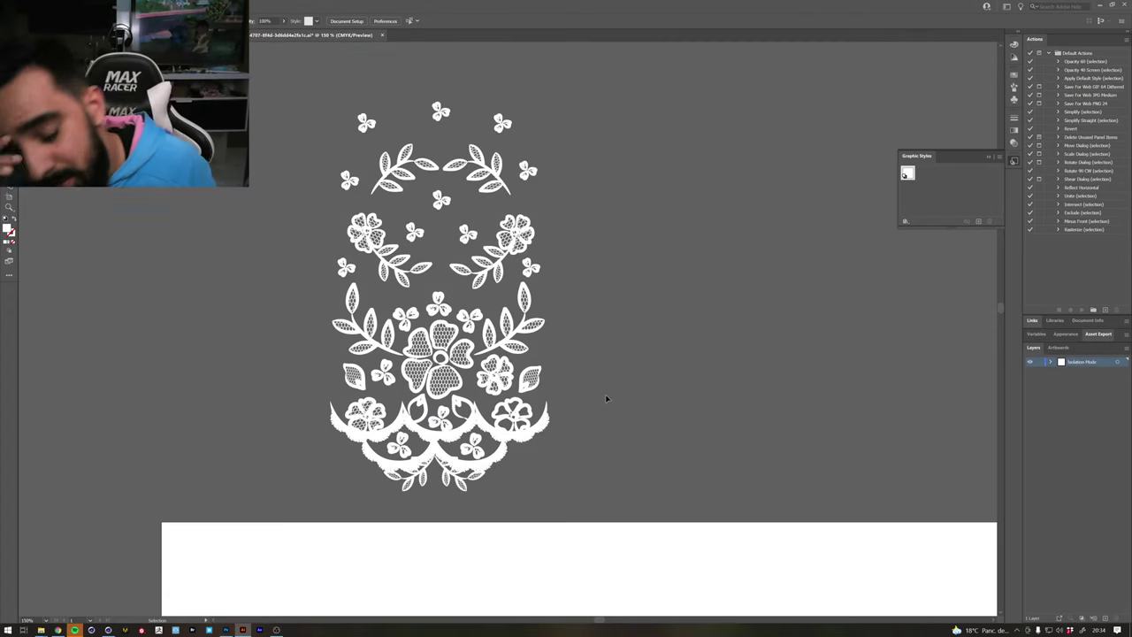
key(ctrl+z)
key(ctrl+z)
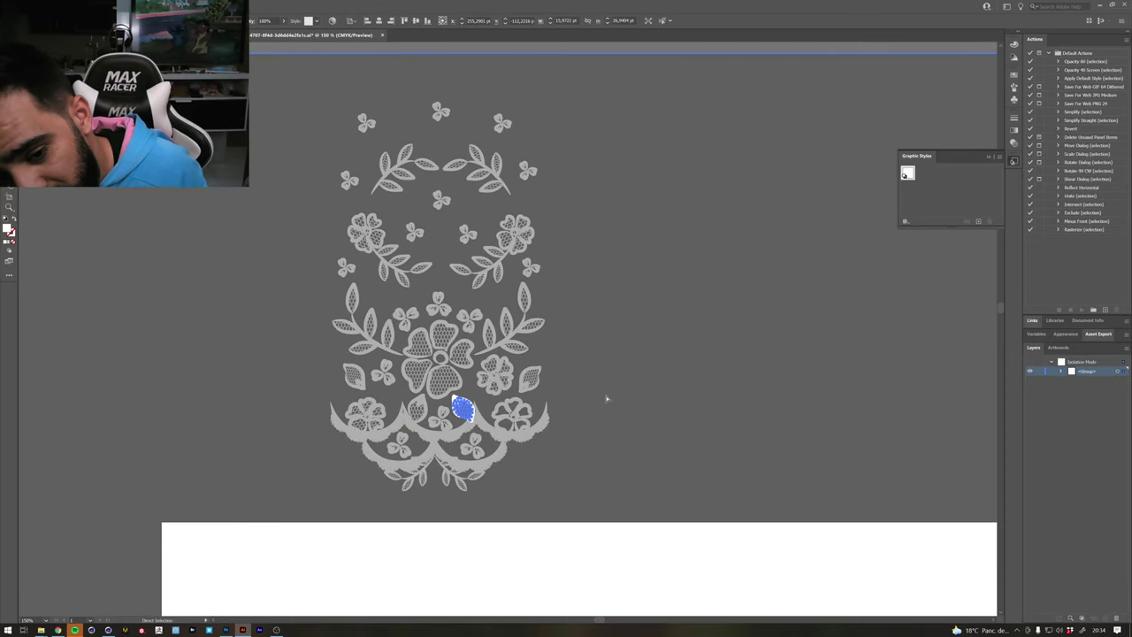
double_click(611, 297)
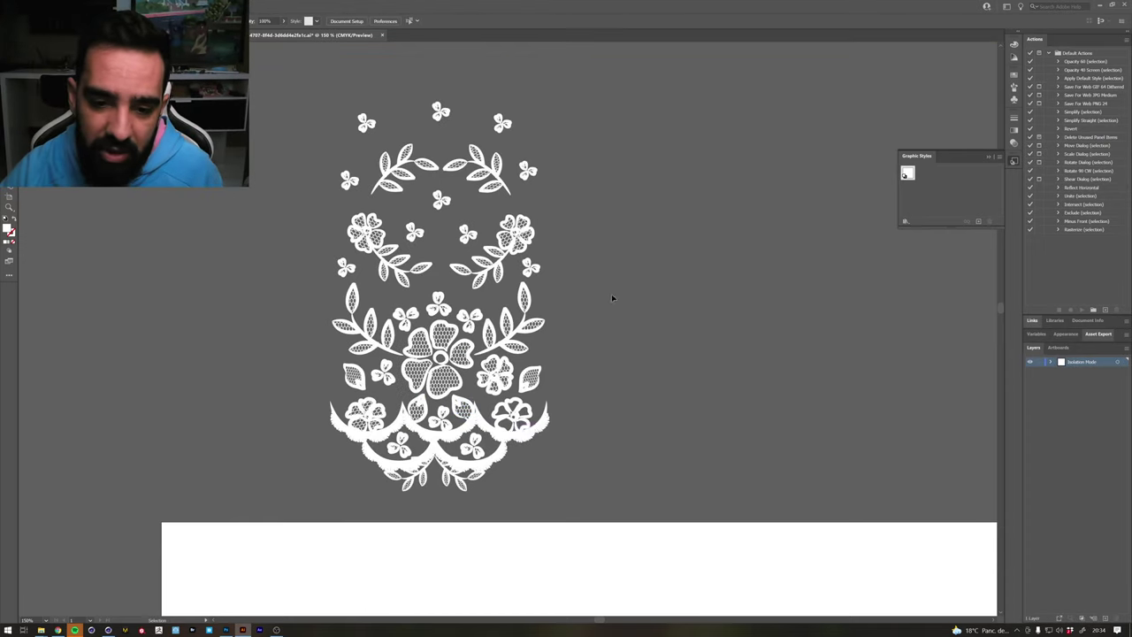
Ungroup the top-left clover and the top-centre clover
click(372, 128)
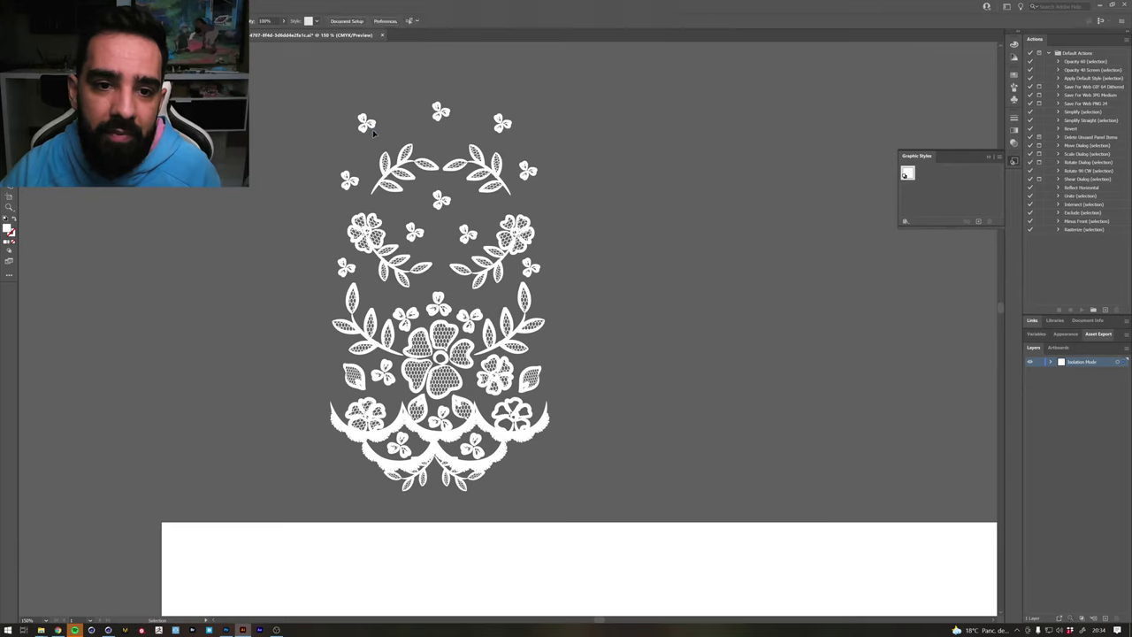
right_click(369, 128)
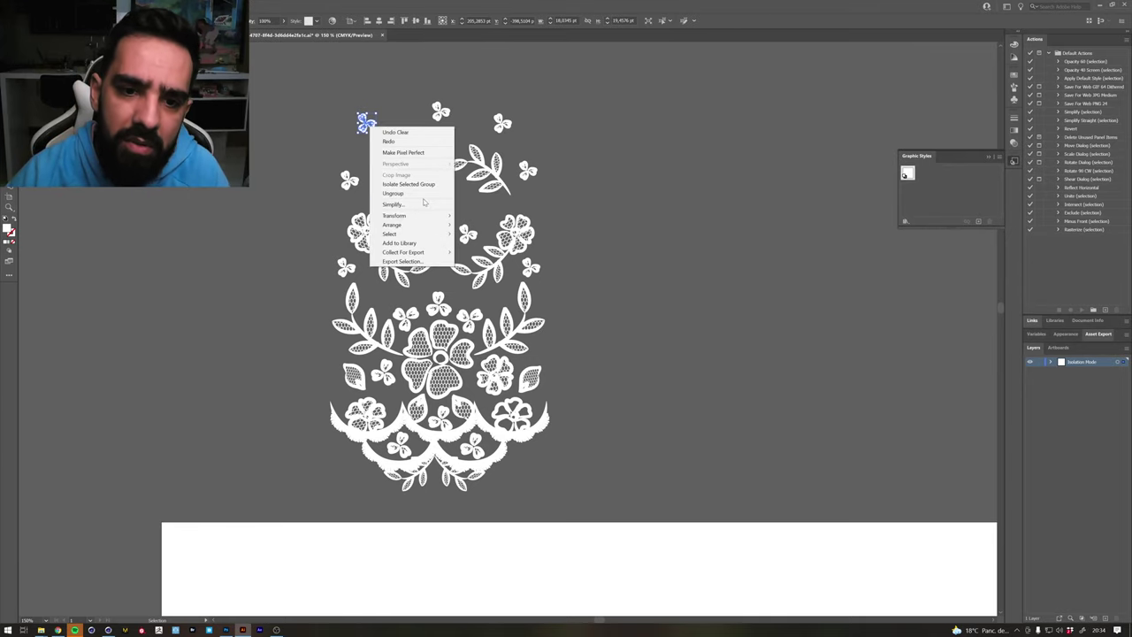
click(428, 196)
click(440, 111)
right_click(437, 113)
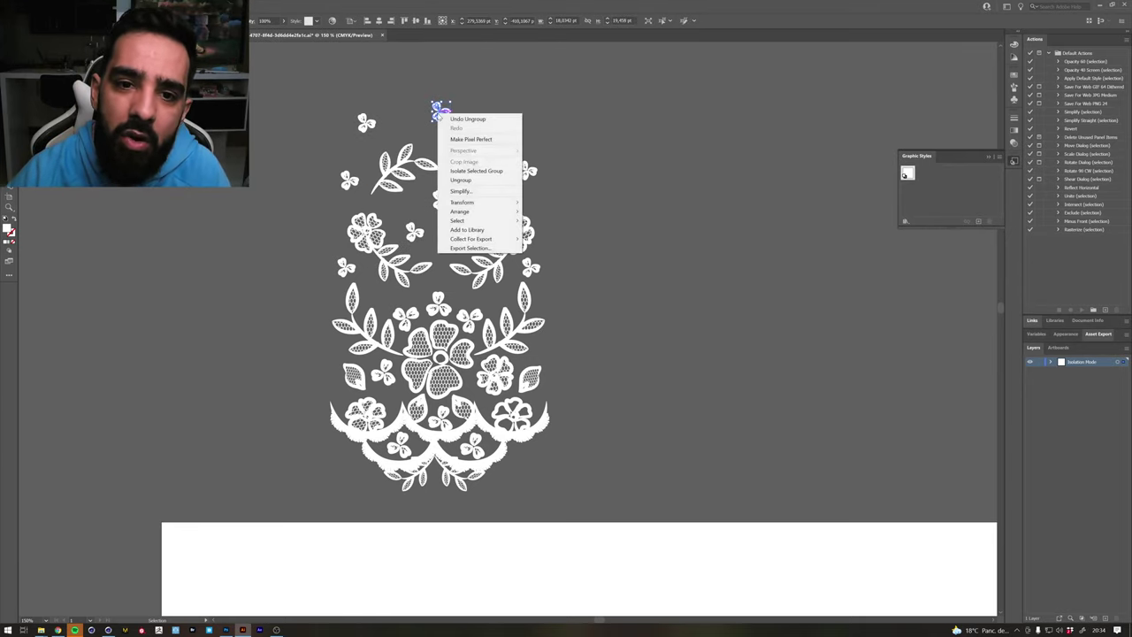
click(462, 181)
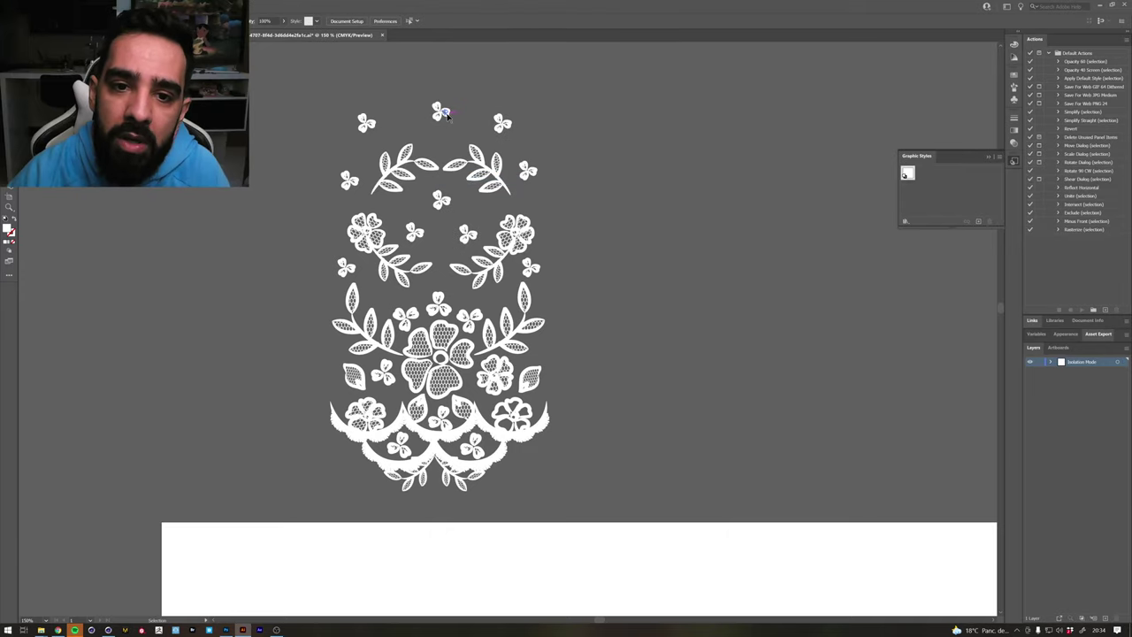
click(468, 104)
Try moving the left leaf branch and top clovers, undoing the branch move
click(441, 110)
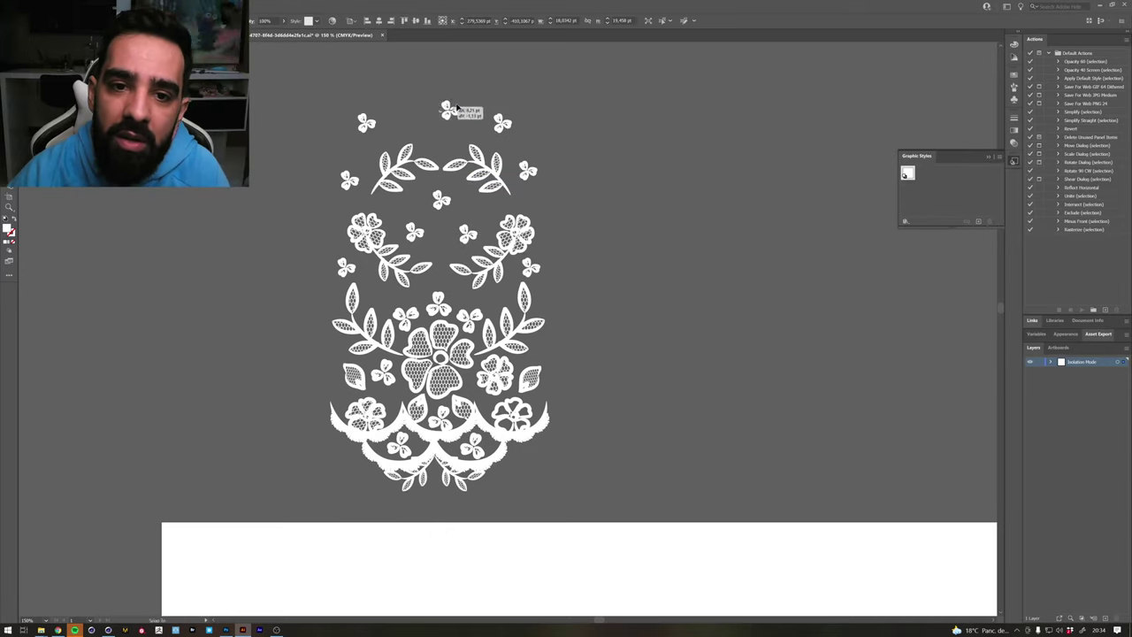
click(536, 66)
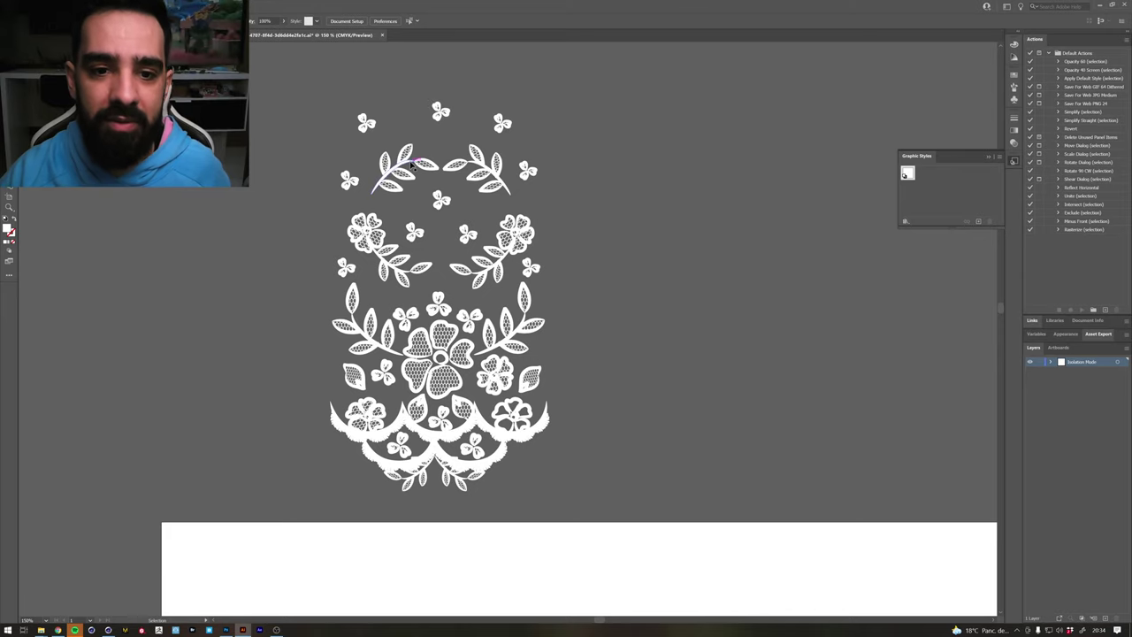
drag(411, 161, 436, 134)
key(ctrl+z)
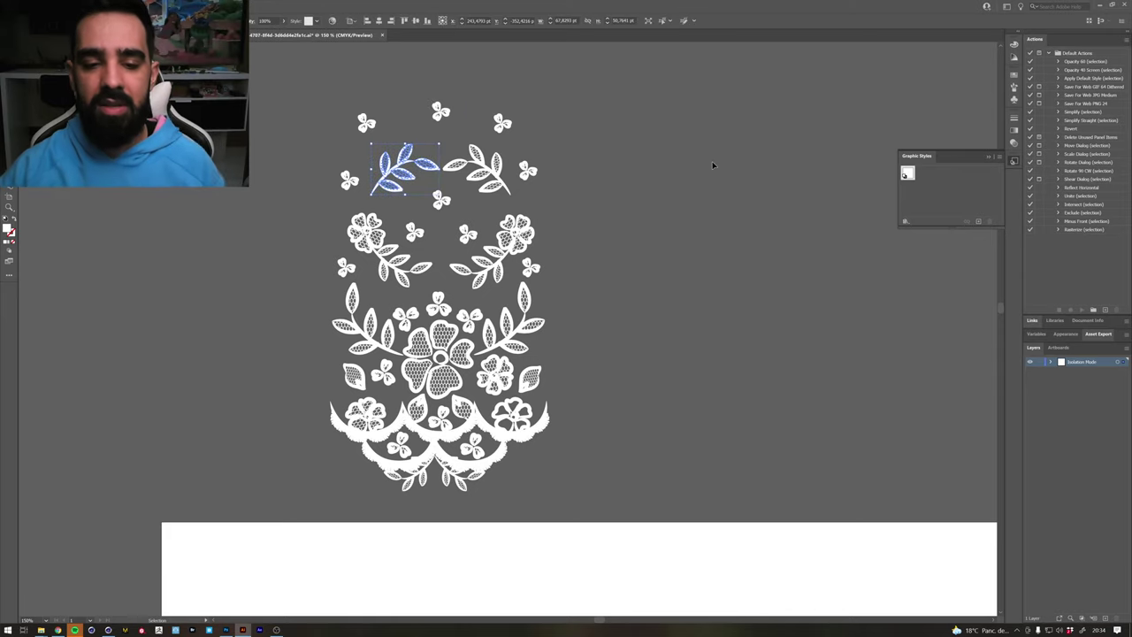
click(712, 161)
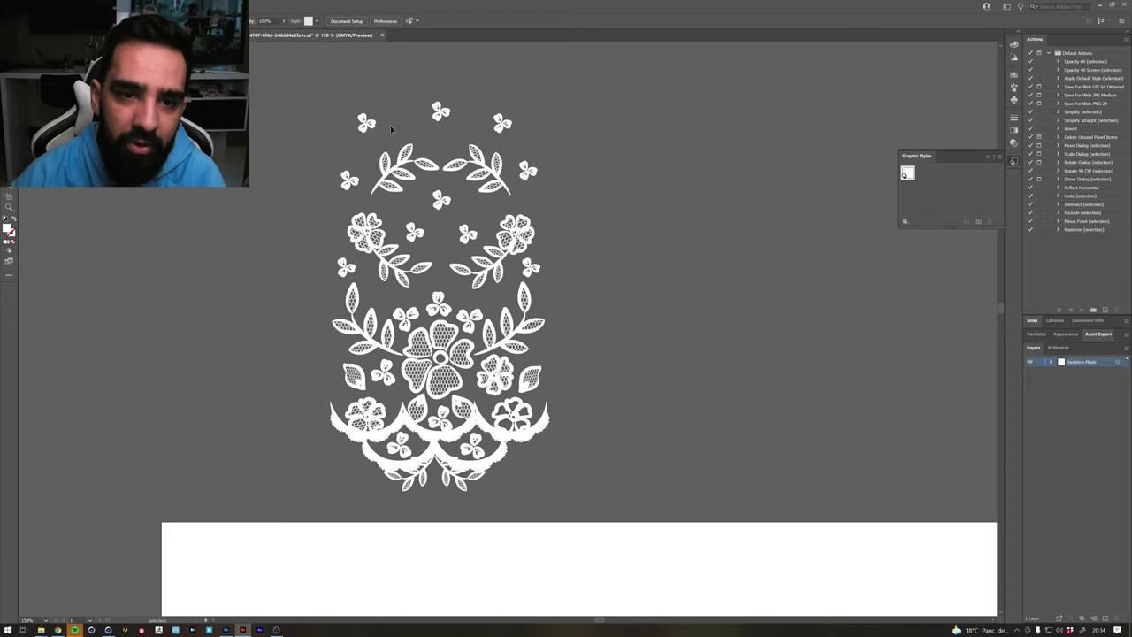
drag(363, 120, 372, 123)
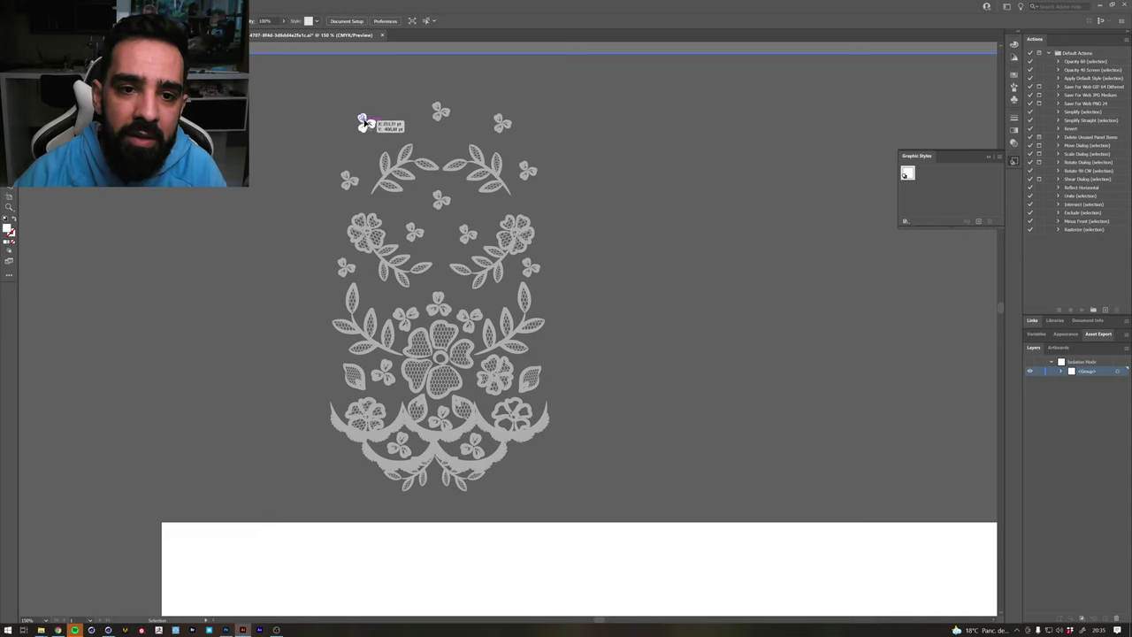
click(441, 111)
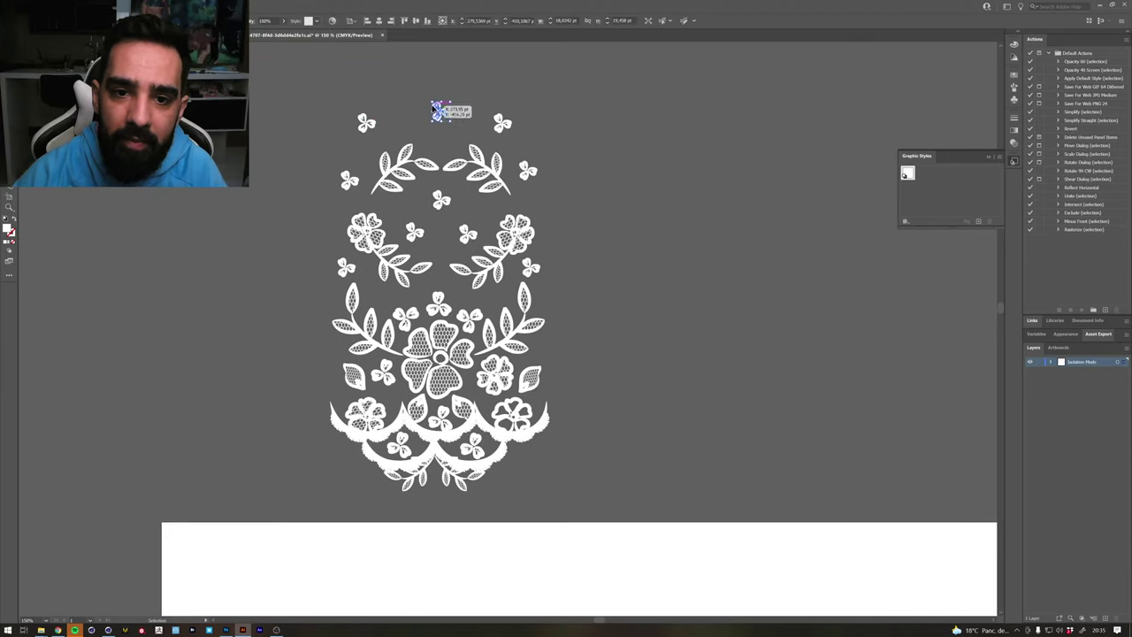
drag(440, 111, 501, 124)
Inspect the top-centre clover, right clover and right leaf branch in isolation mode
double_click(439, 110)
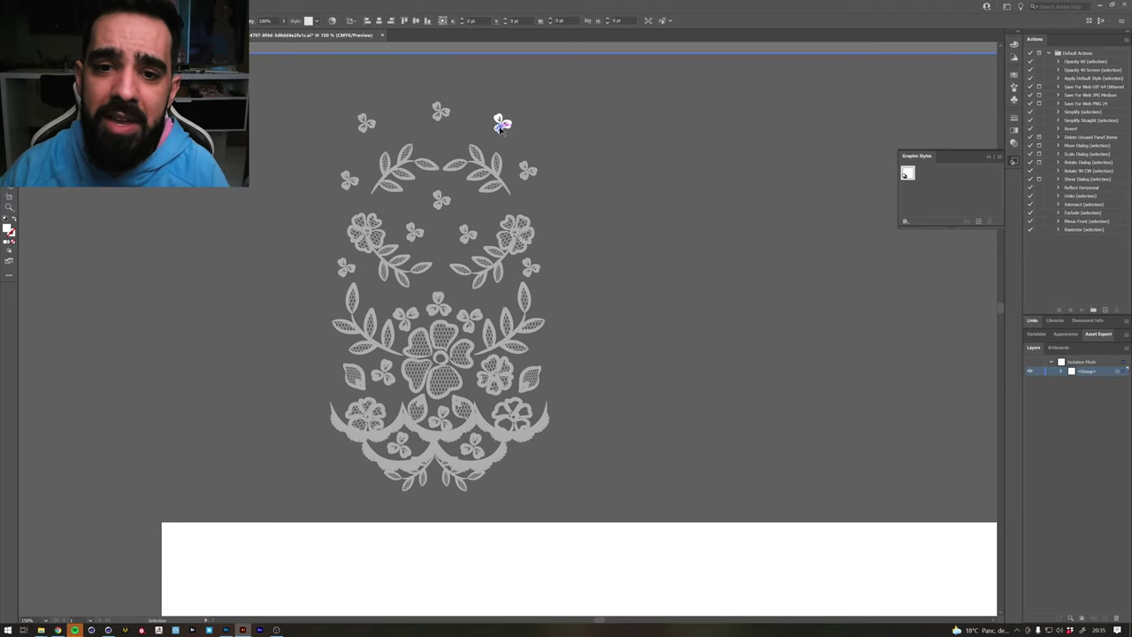
double_click(534, 155)
double_click(527, 170)
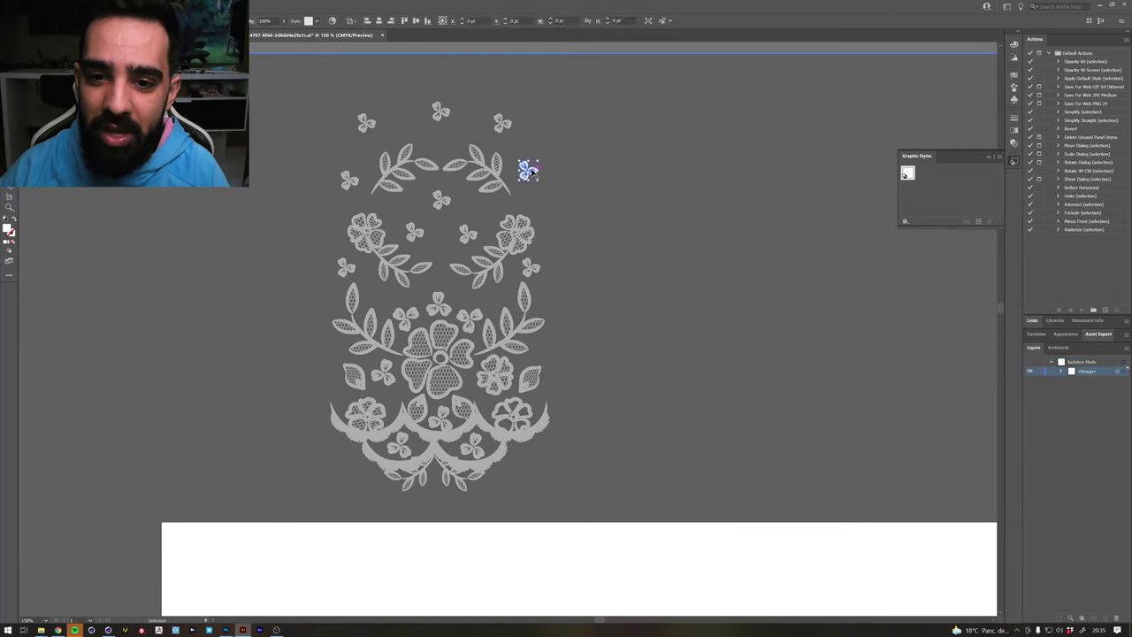
click(529, 172)
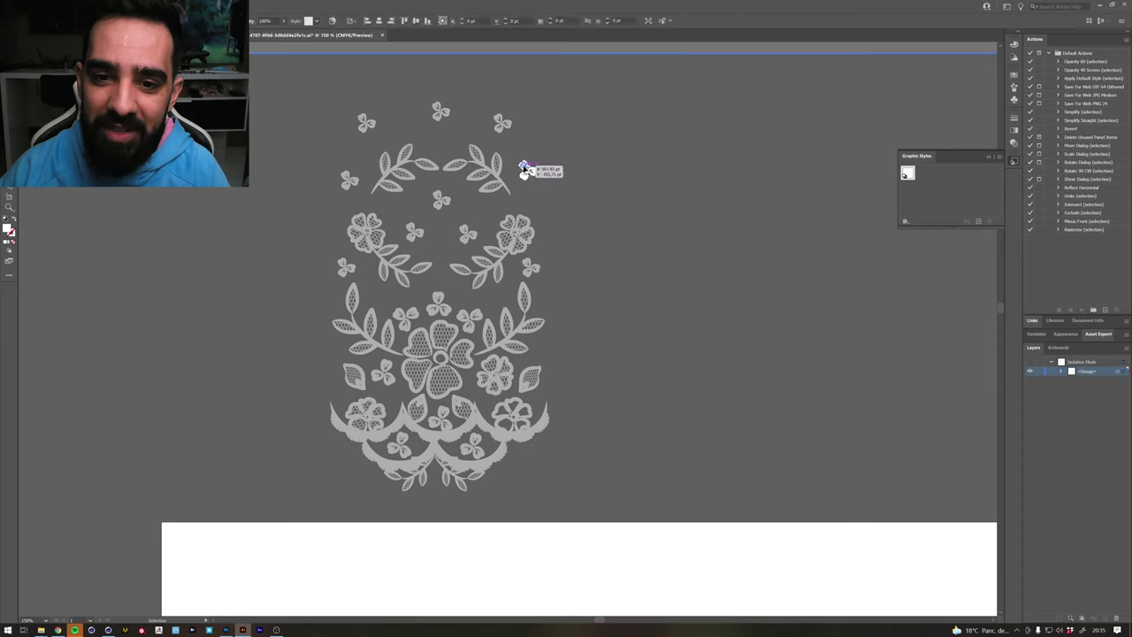
double_click(555, 136)
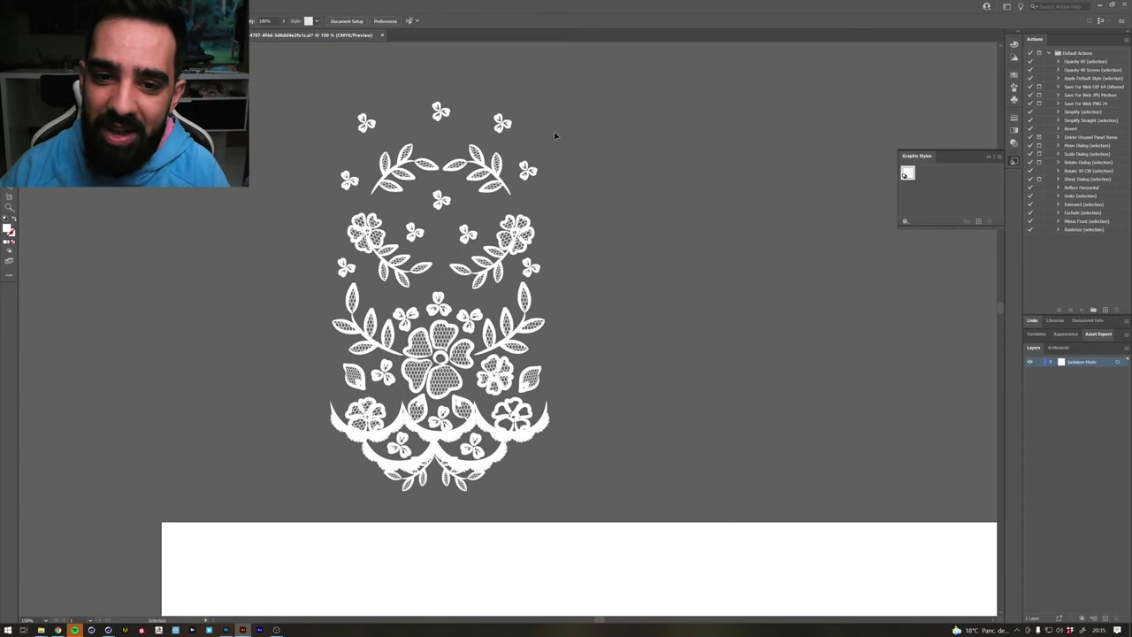
double_click(480, 156)
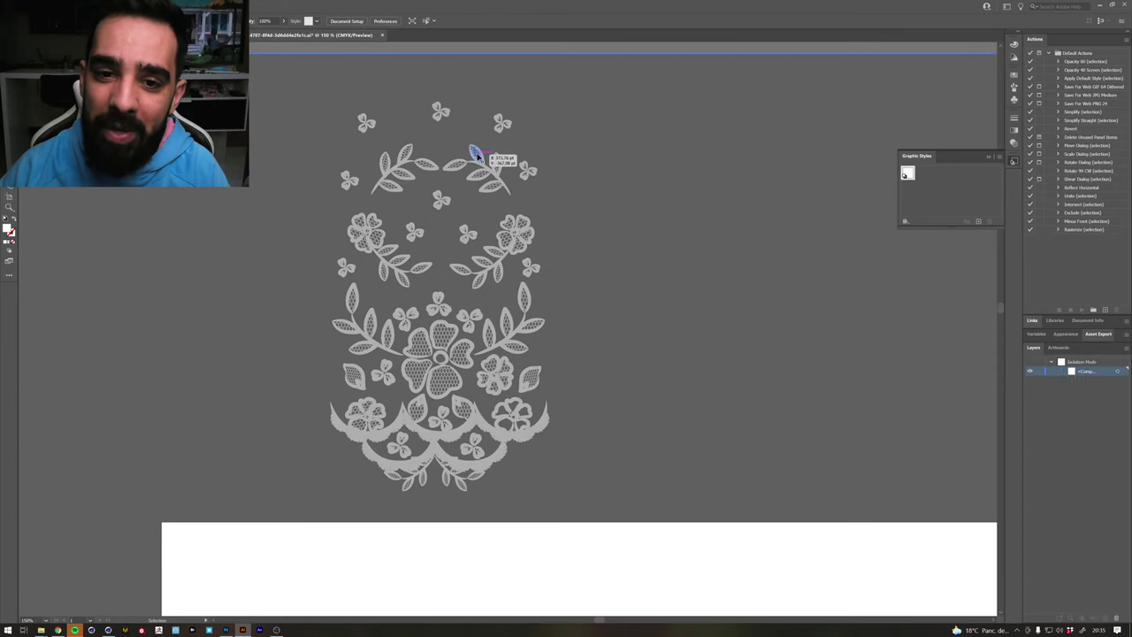
double_click(530, 142)
click(474, 152)
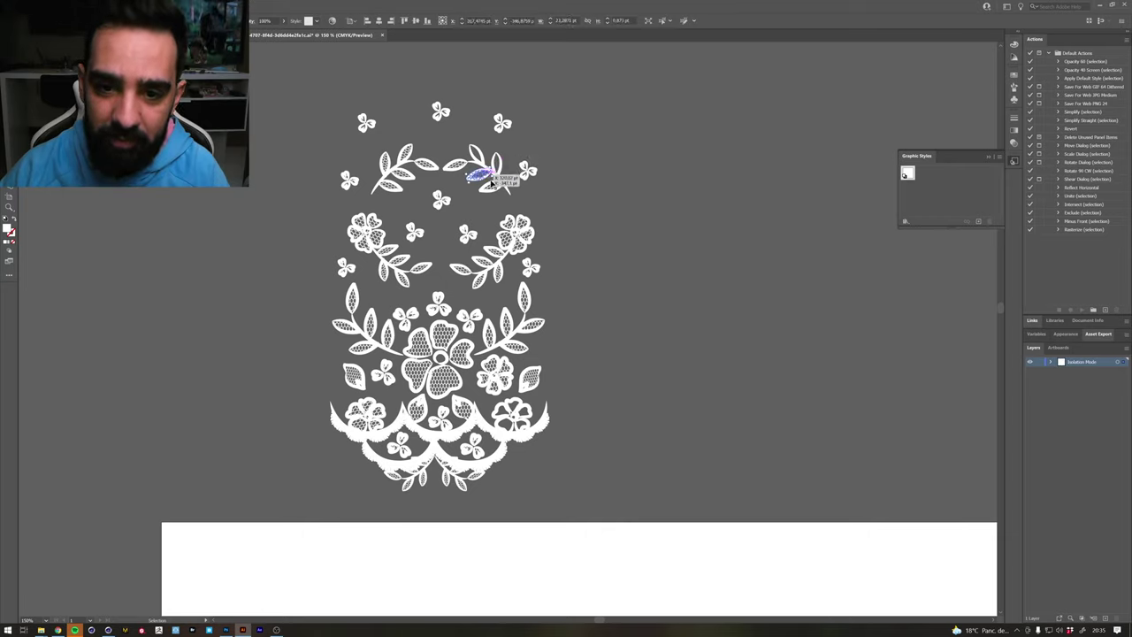
click(492, 184)
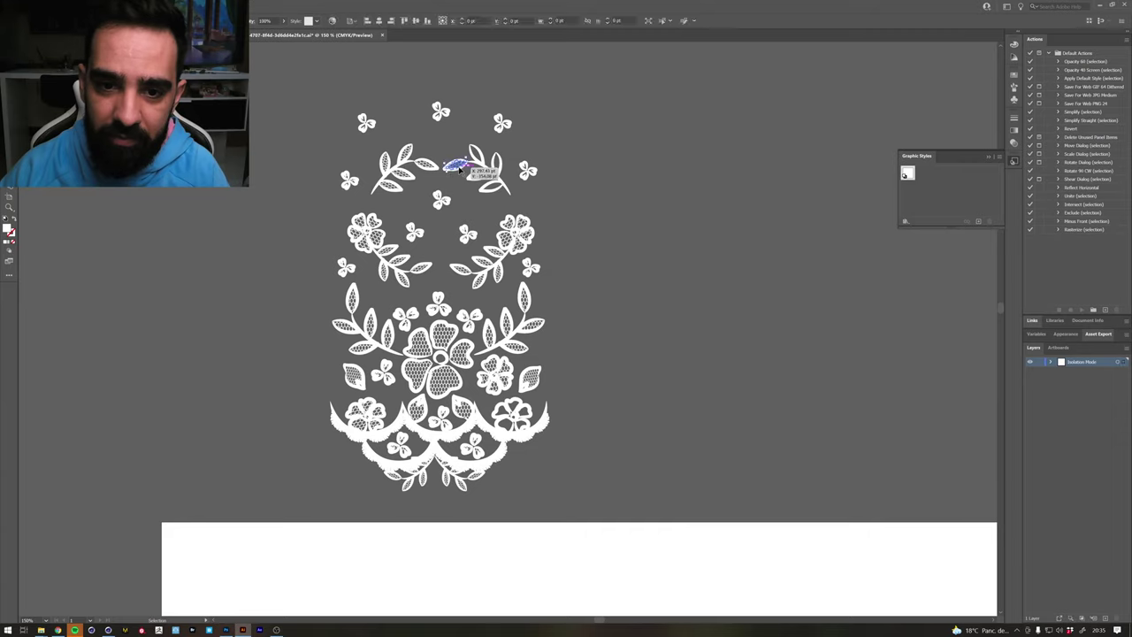
Delete and restore the left leaf branch, inspect the left clover, then show Outline view
click(409, 164)
key(Delete)
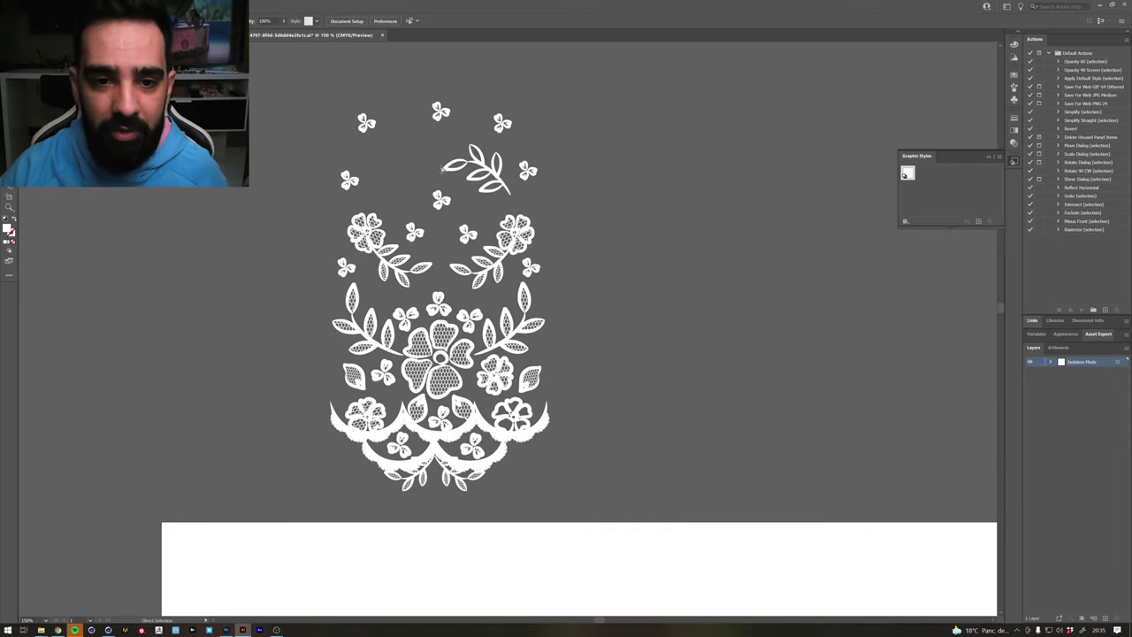
key(ctrl+z)
double_click(409, 157)
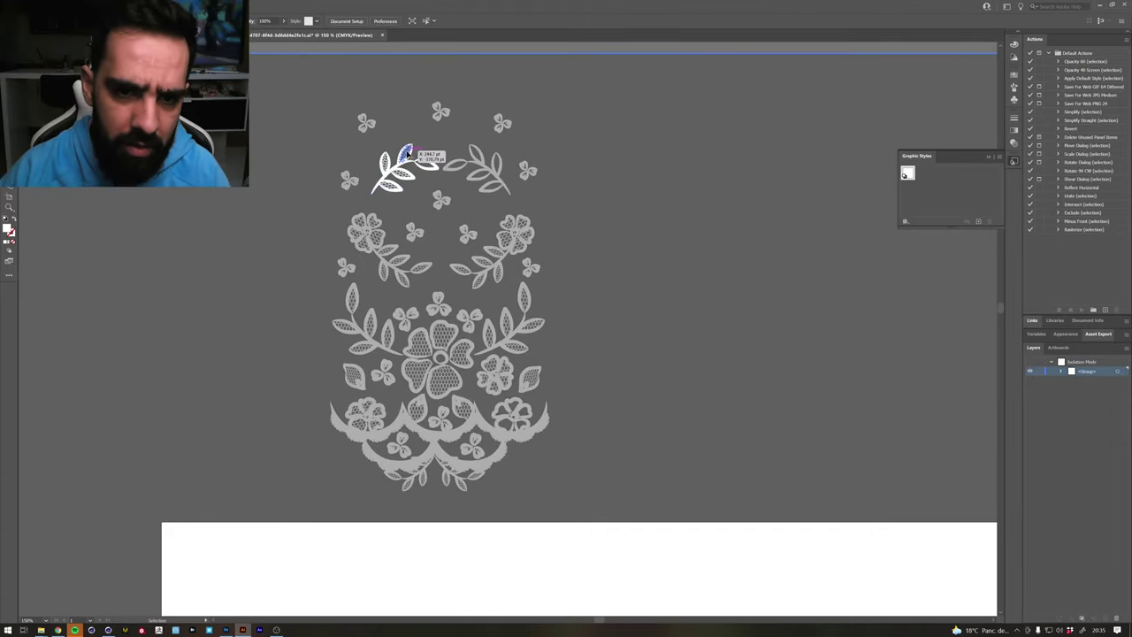
click(430, 157)
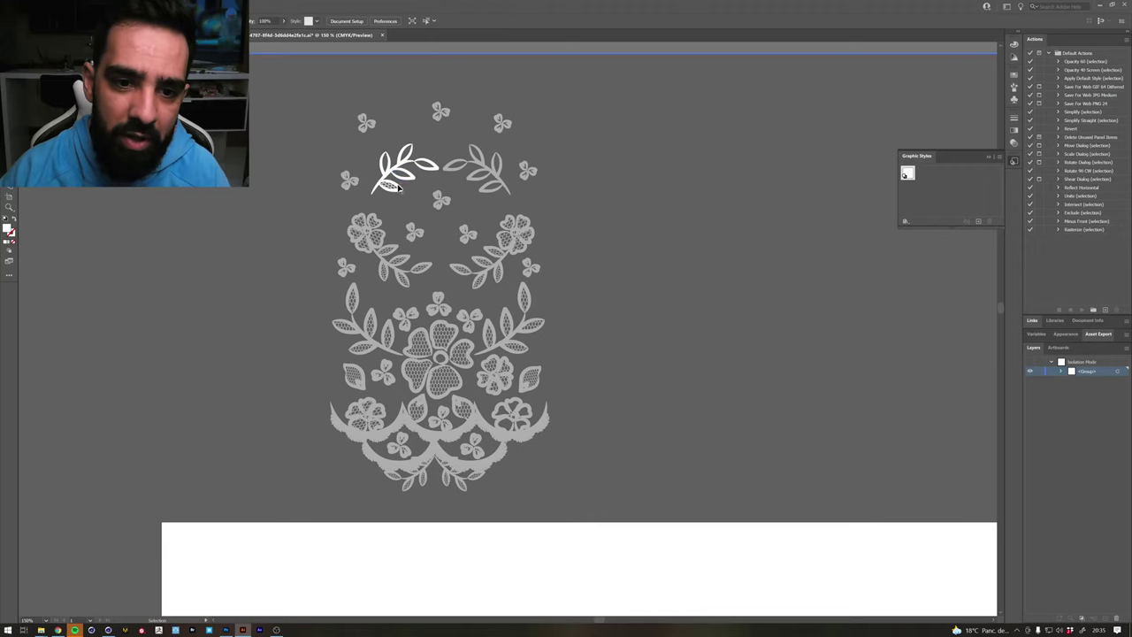
double_click(350, 179)
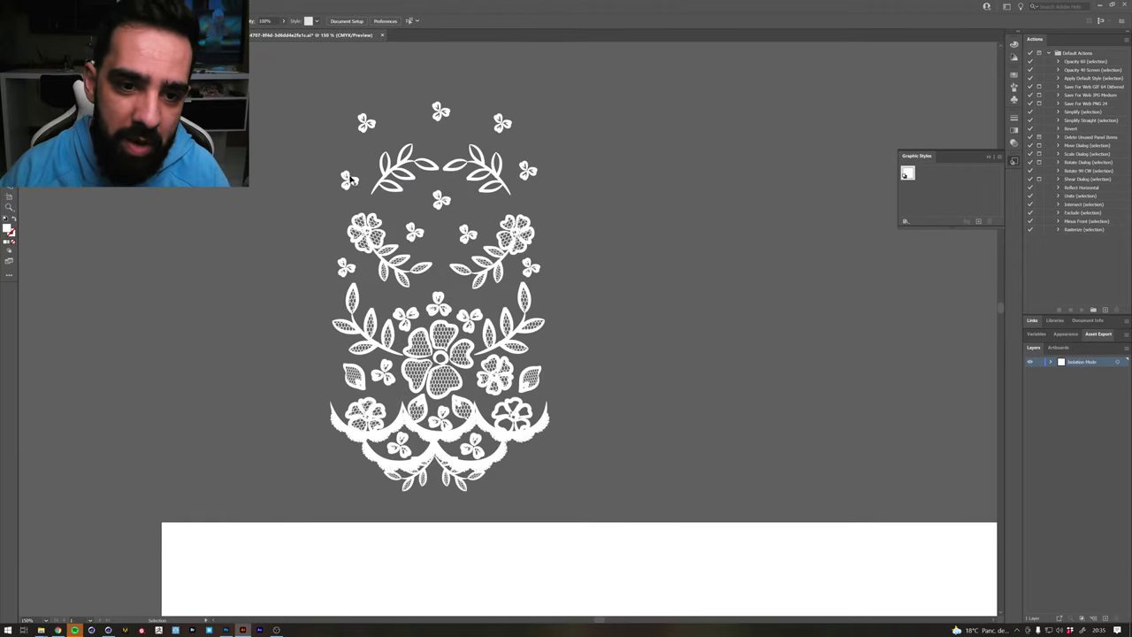
double_click(350, 179)
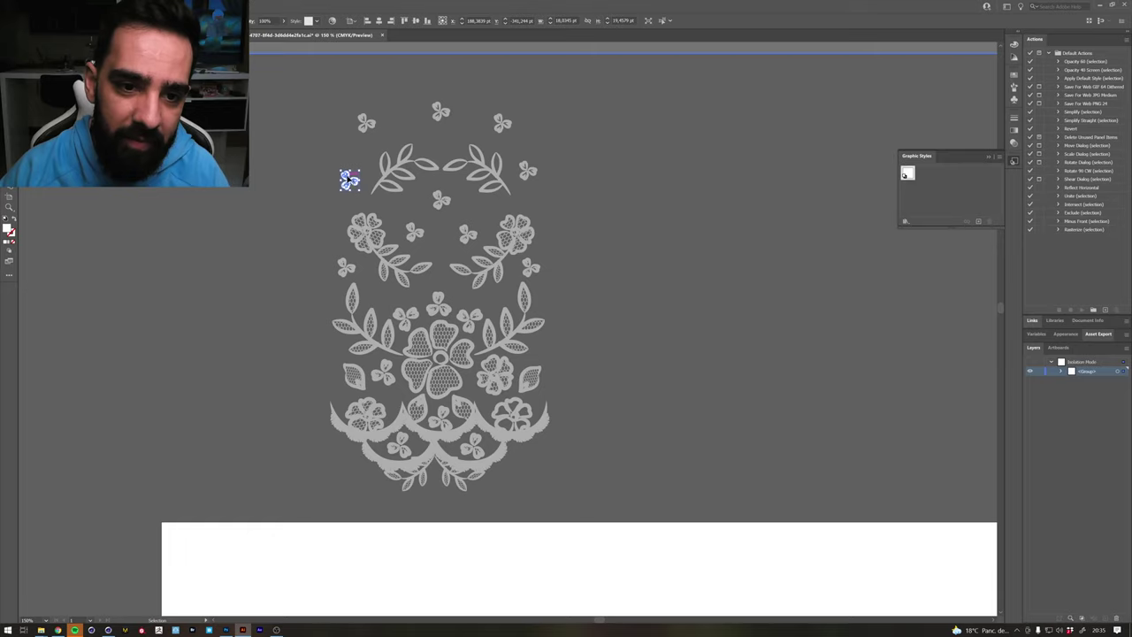
click(350, 181)
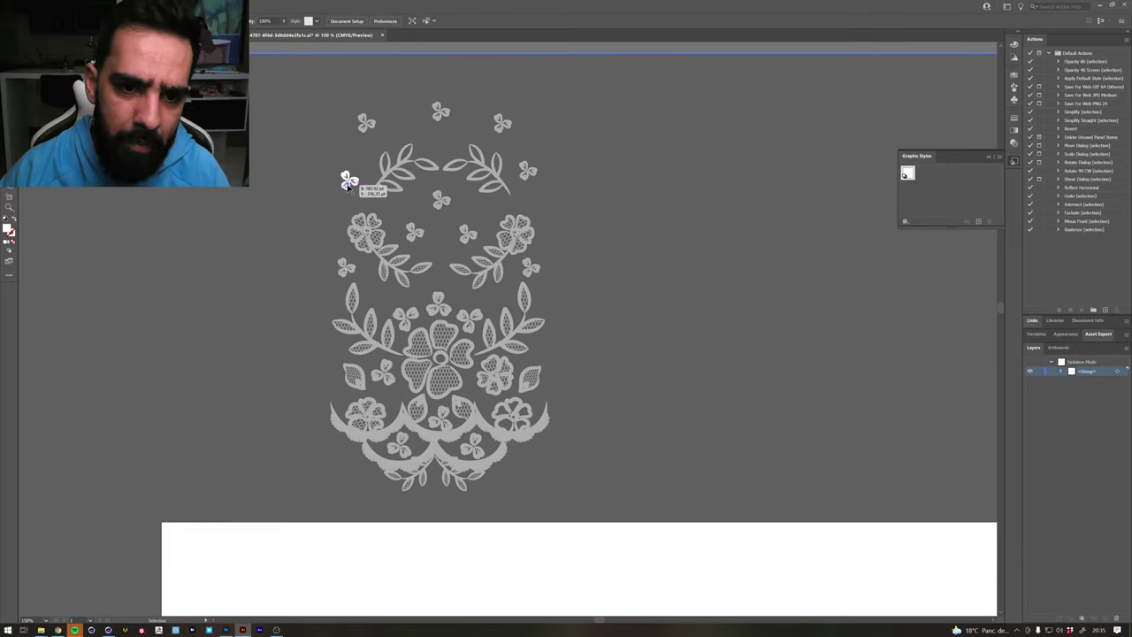
double_click(664, 194)
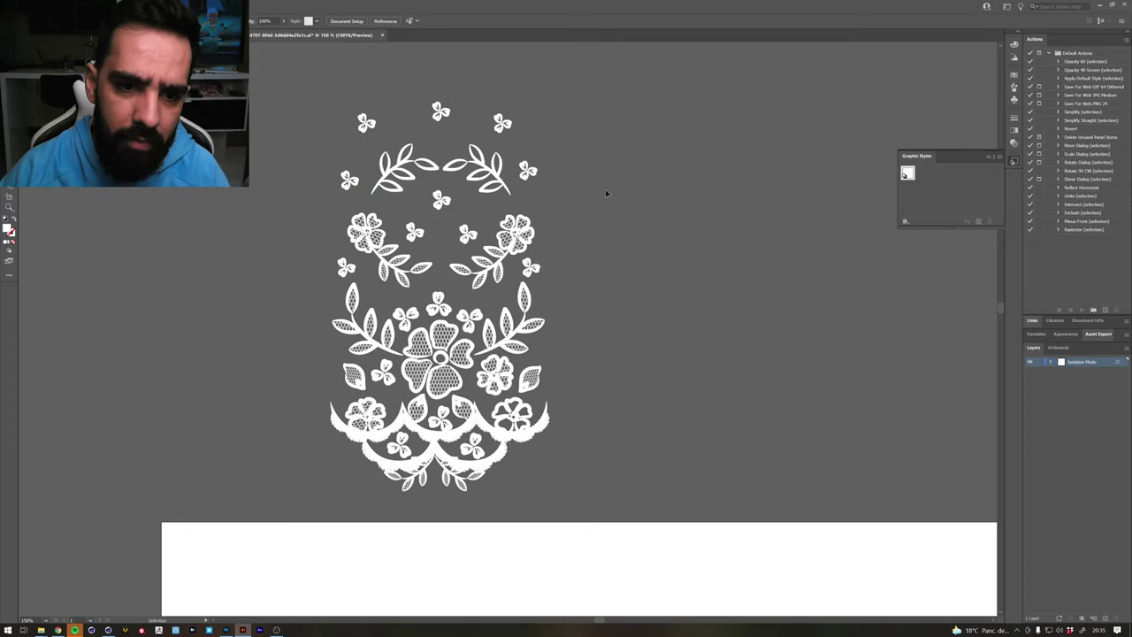
key(a)
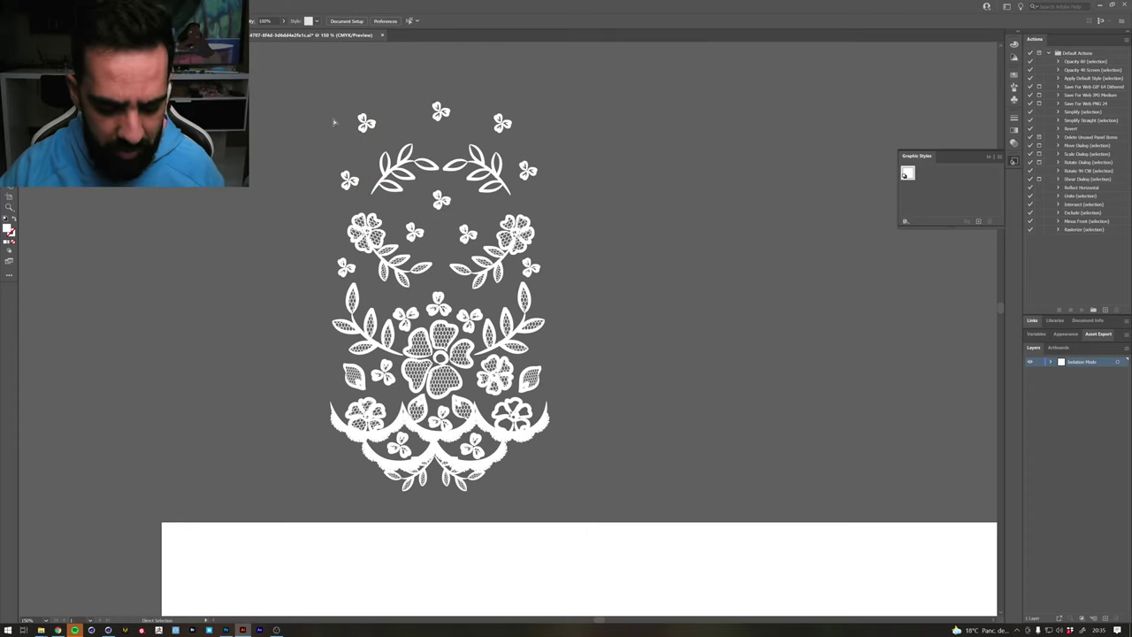
key(ctrl+y)
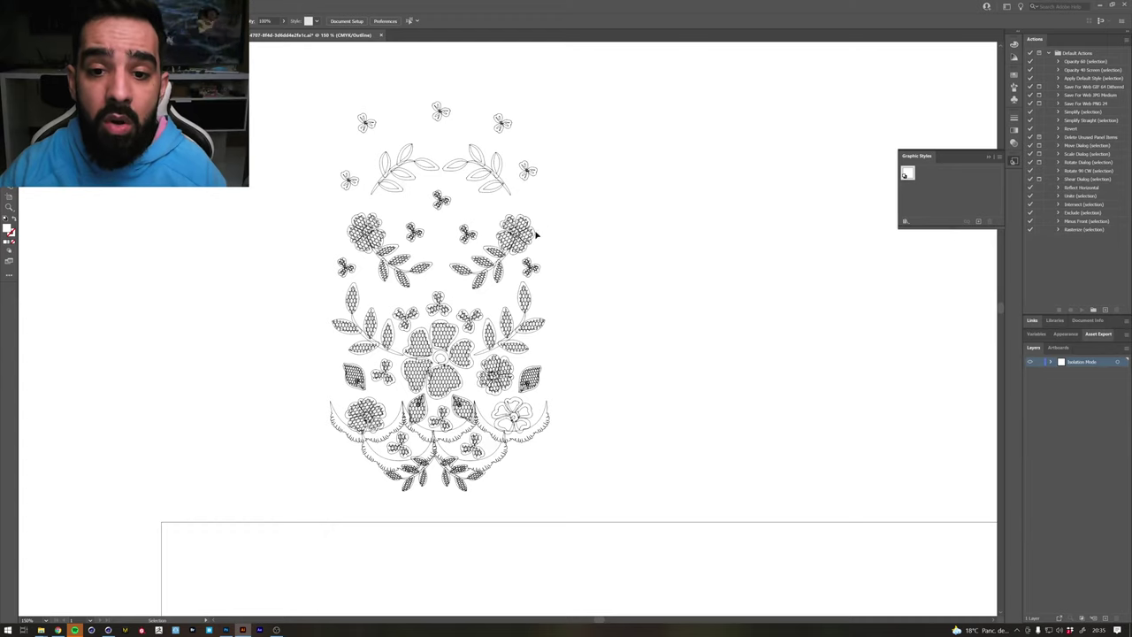
Inspect the right rose in isolation, then delete the left rose
double_click(526, 232)
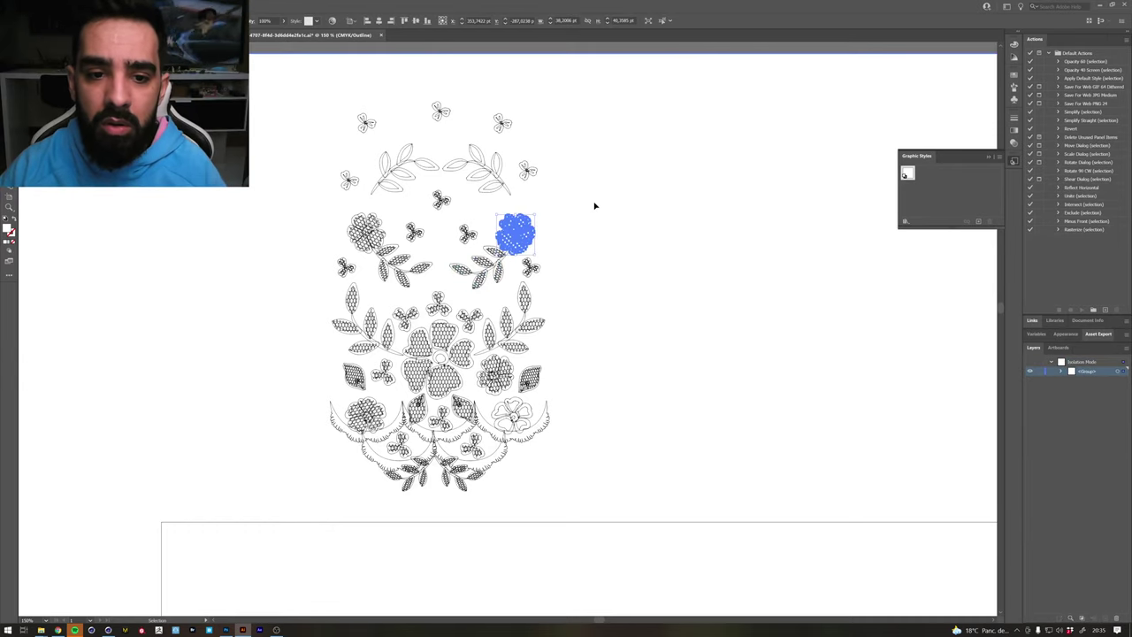
click(524, 226)
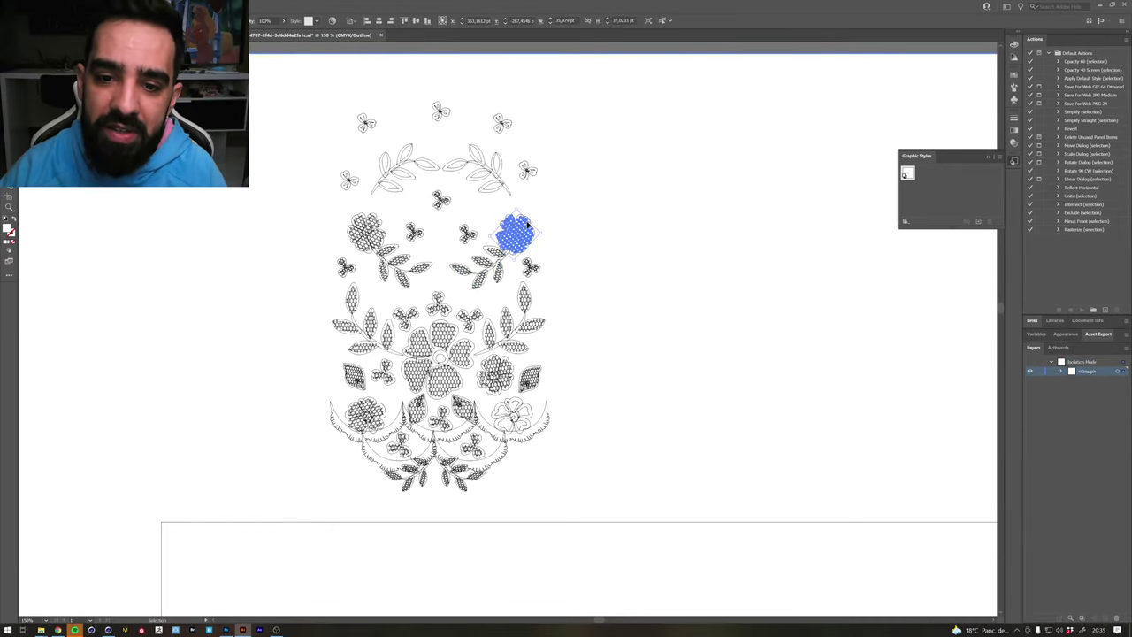
click(545, 228)
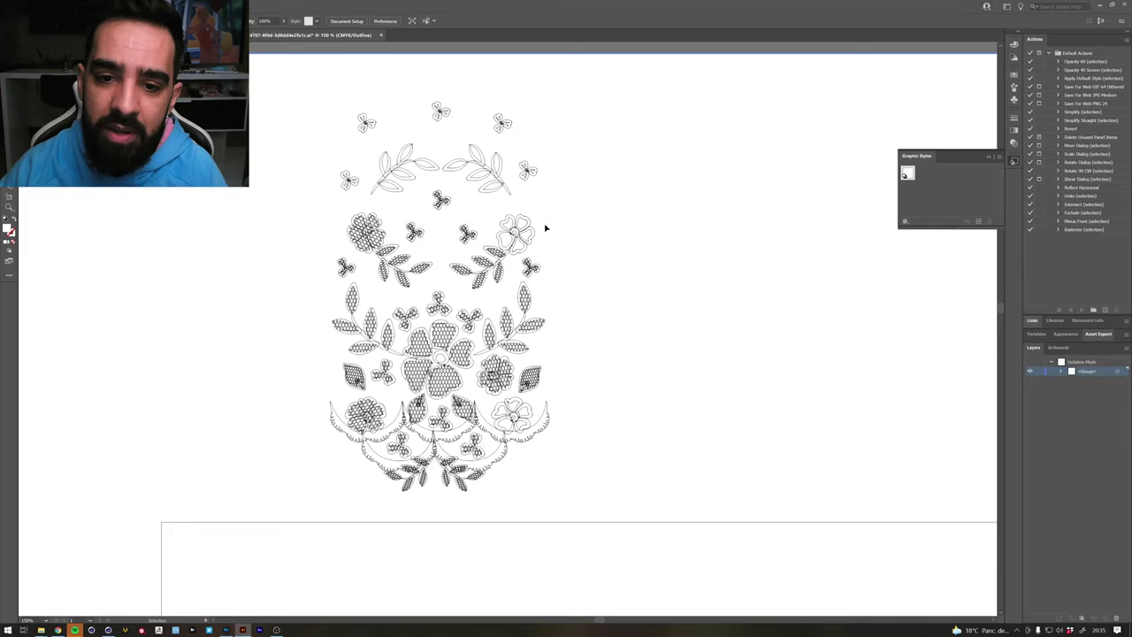
key(Escape)
click(375, 223)
double_click(375, 223)
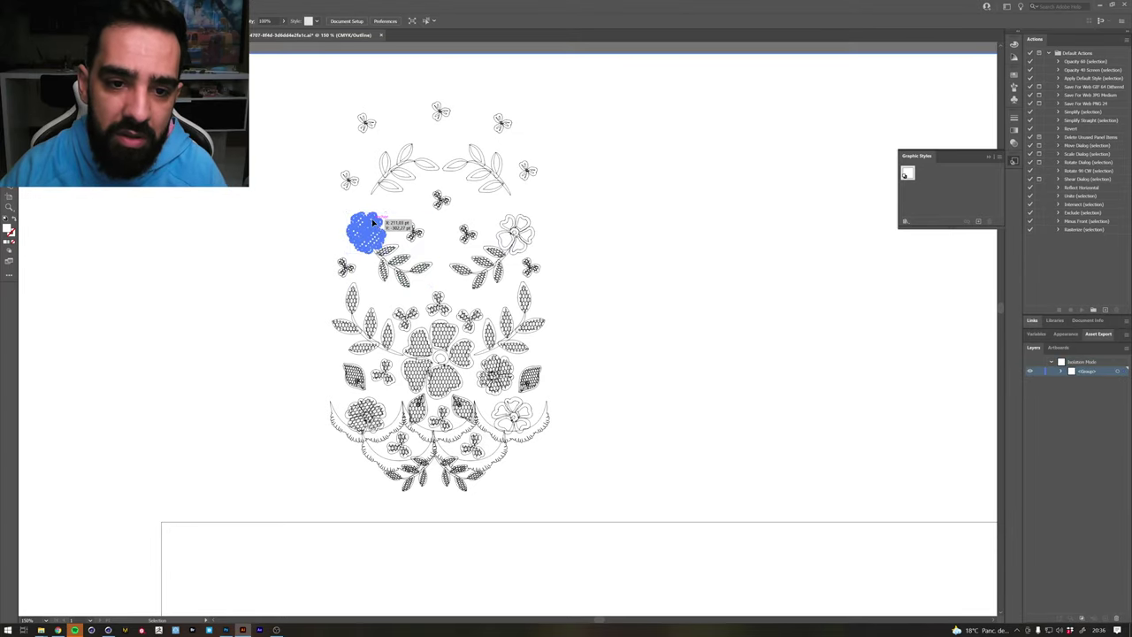
key(Delete)
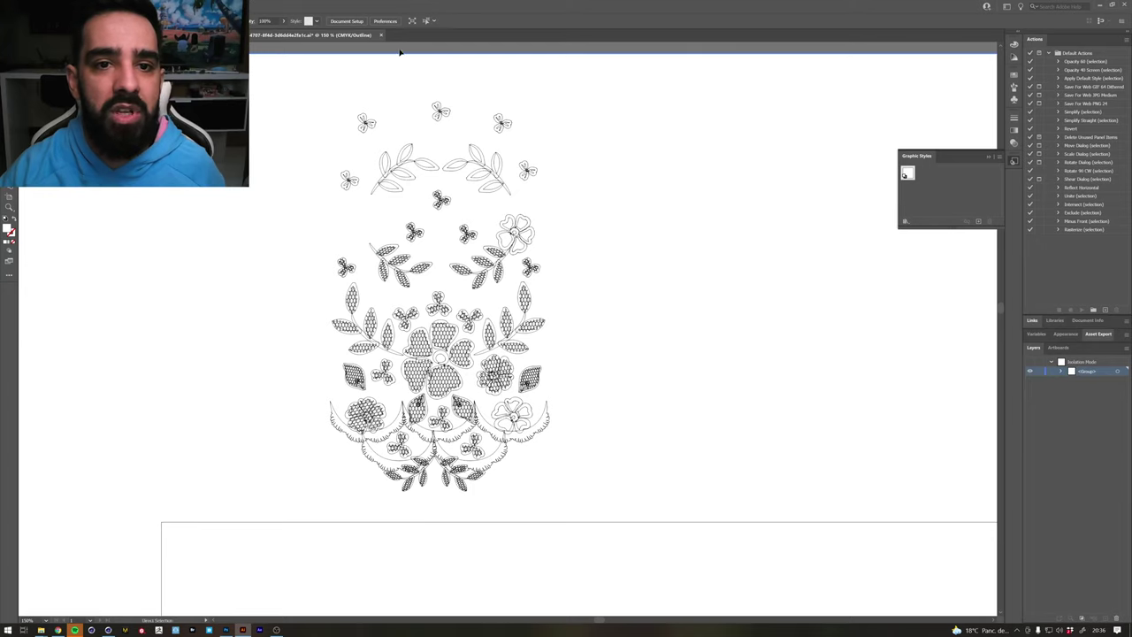
Close the lace vector document without saving and switch to Photoshop
click(382, 35)
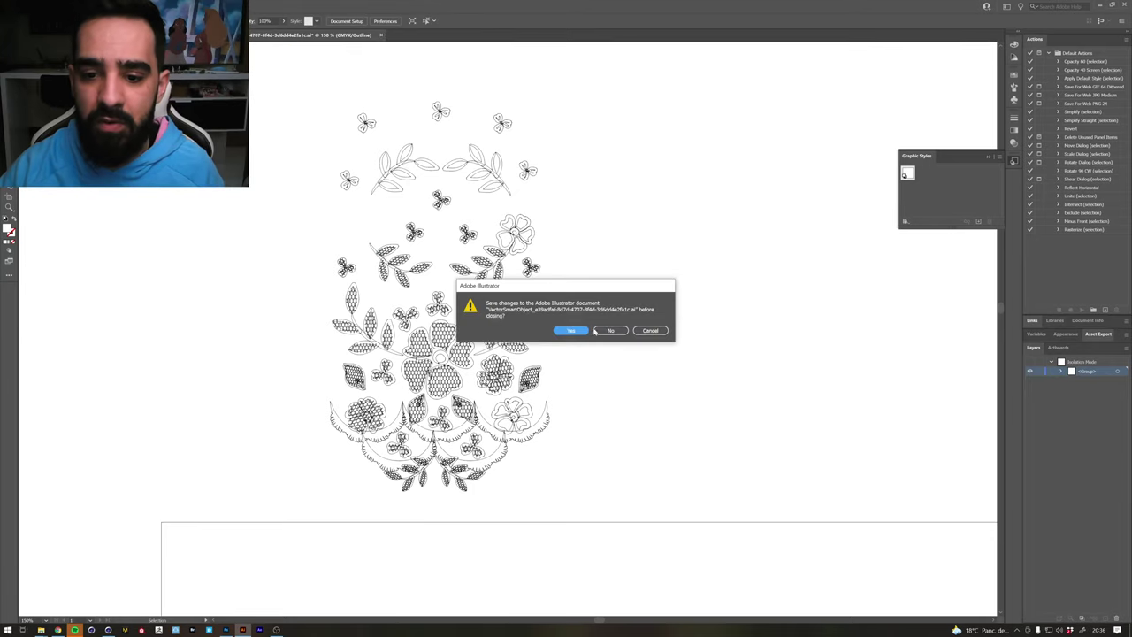
click(610, 333)
key(alt+Tab)
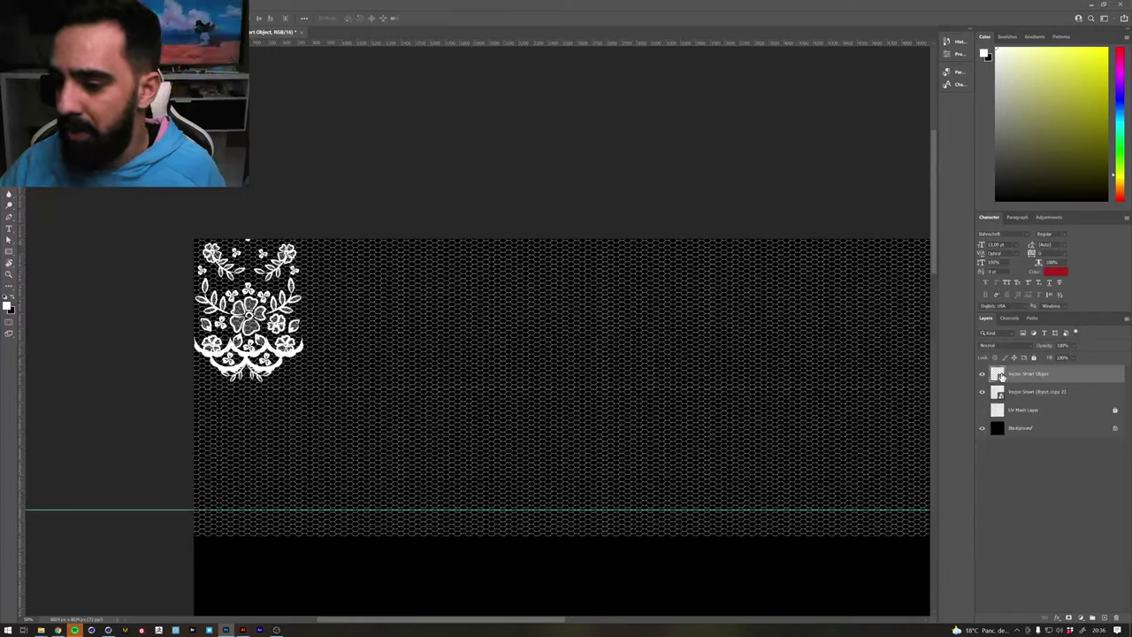
Open the vector smart object's contents in Illustrator and view the floral artwork zoomed in Outline mode
double_click(1000, 376)
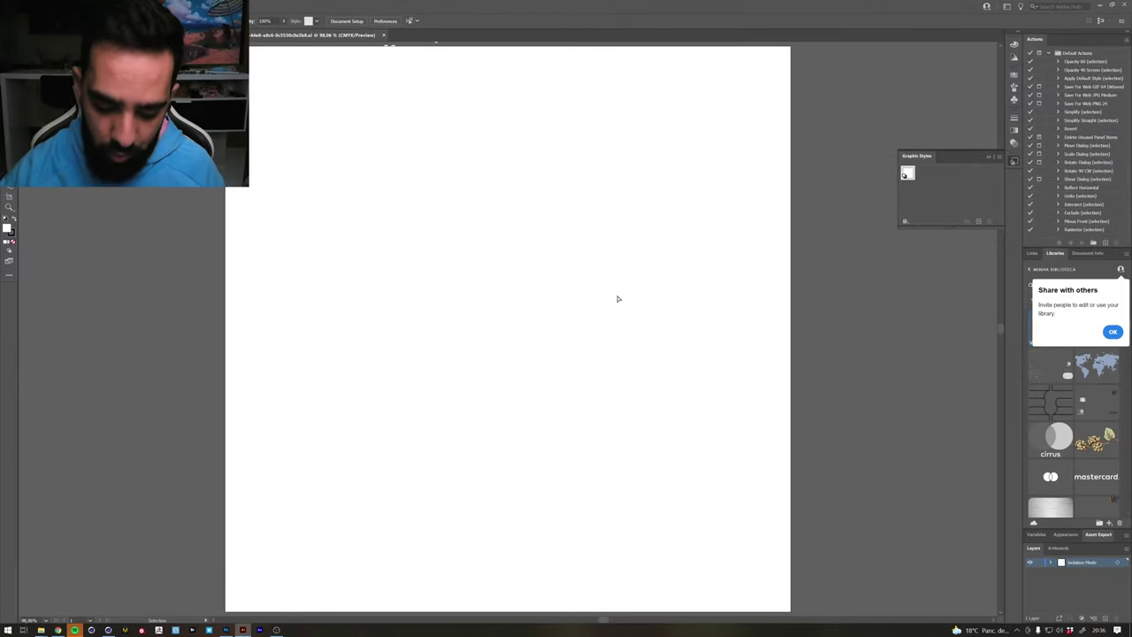
key(ctrl+i)
key(Escape)
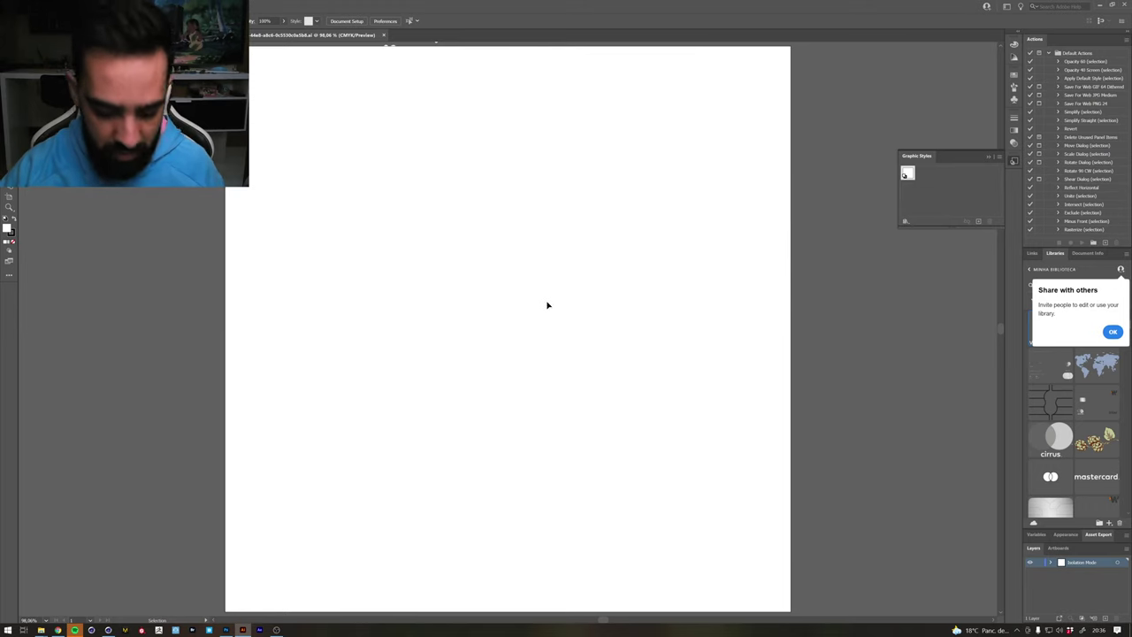
key(ctrl+y)
drag(489, 315, 519, 389)
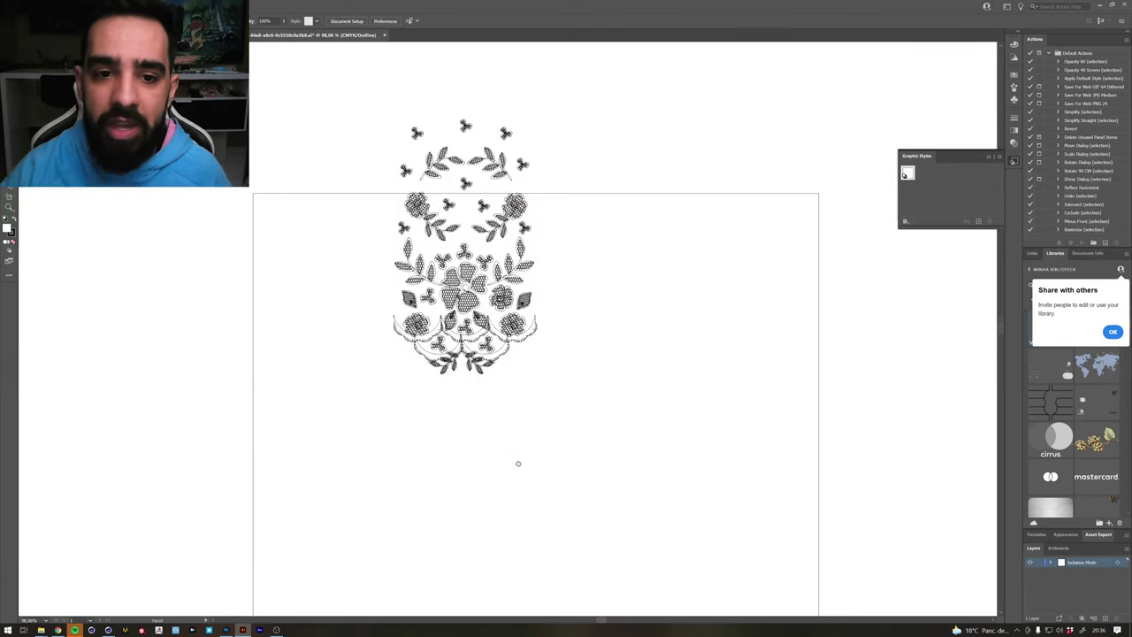
alt+scroll(522, 461, up, 3)
Test selecting the whole floral artwork with the Selection tool (V)
key(v)
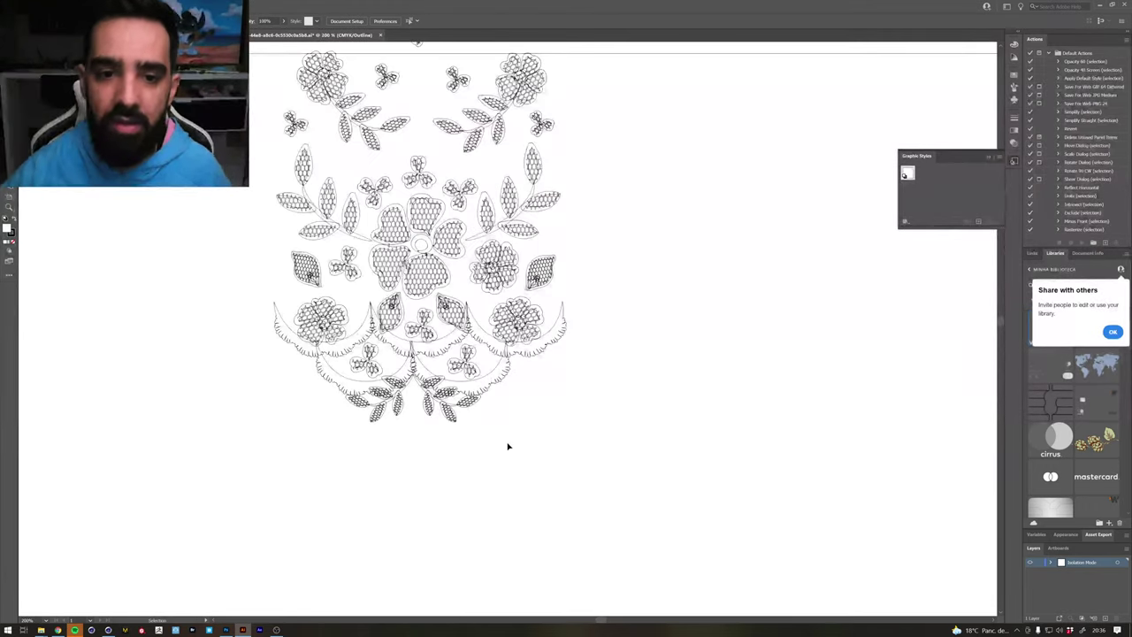
drag(340, 100, 395, 295)
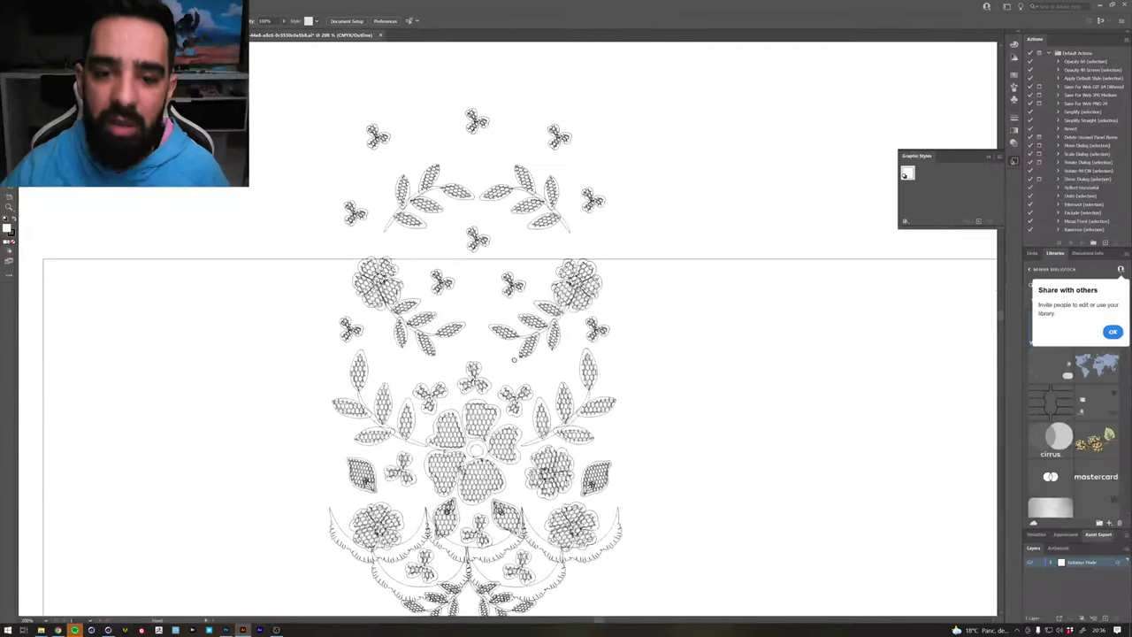
click(395, 295)
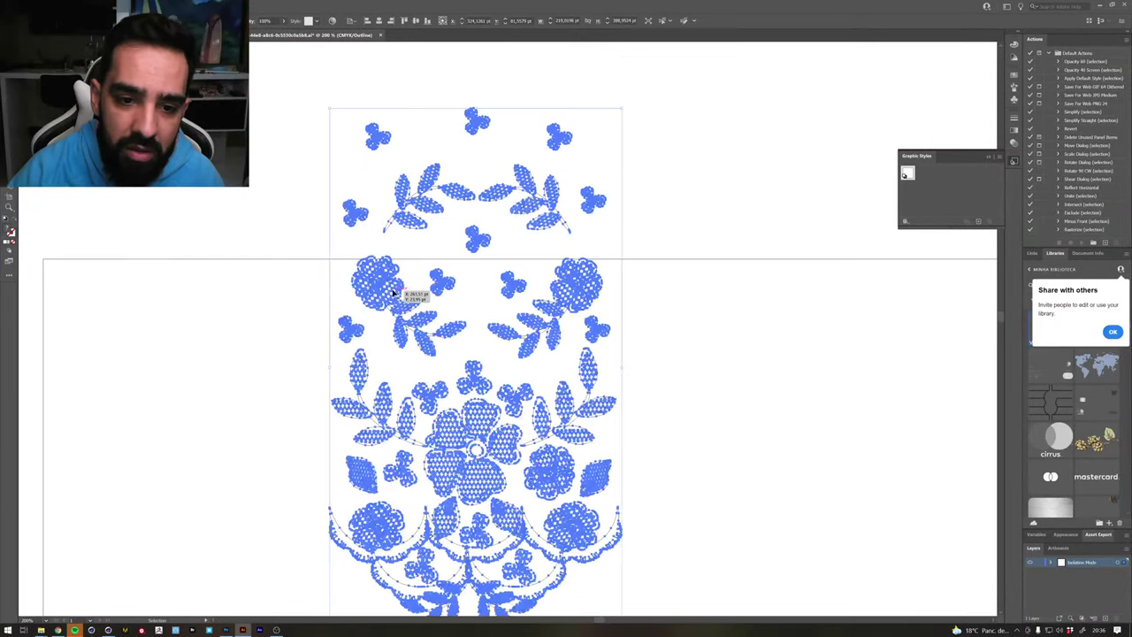
click(410, 255)
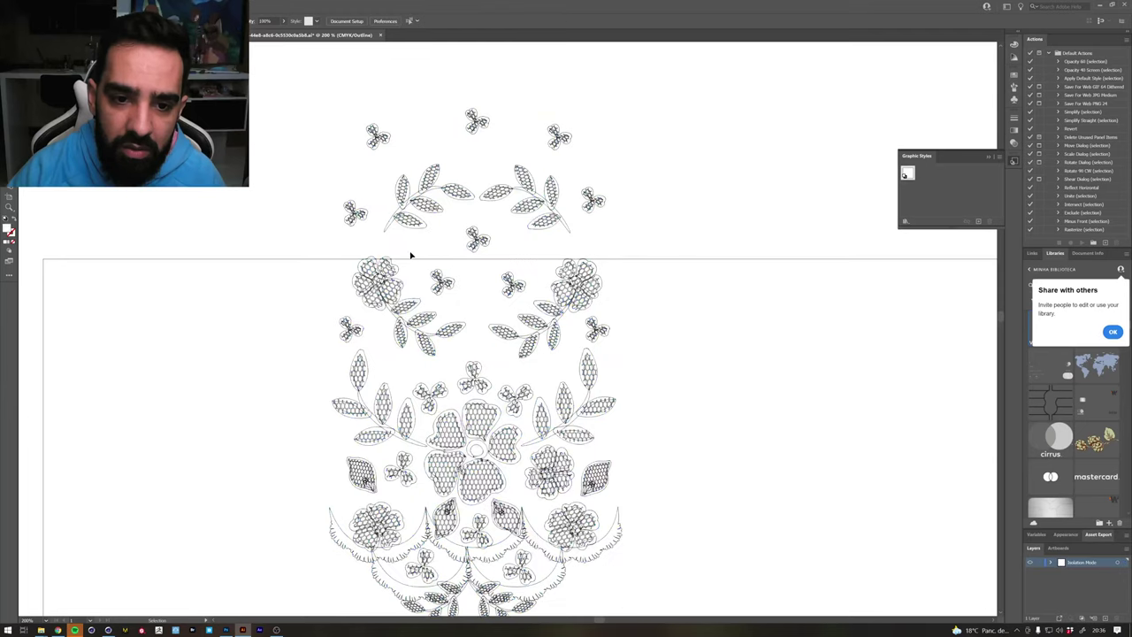
click(396, 299)
key(a)
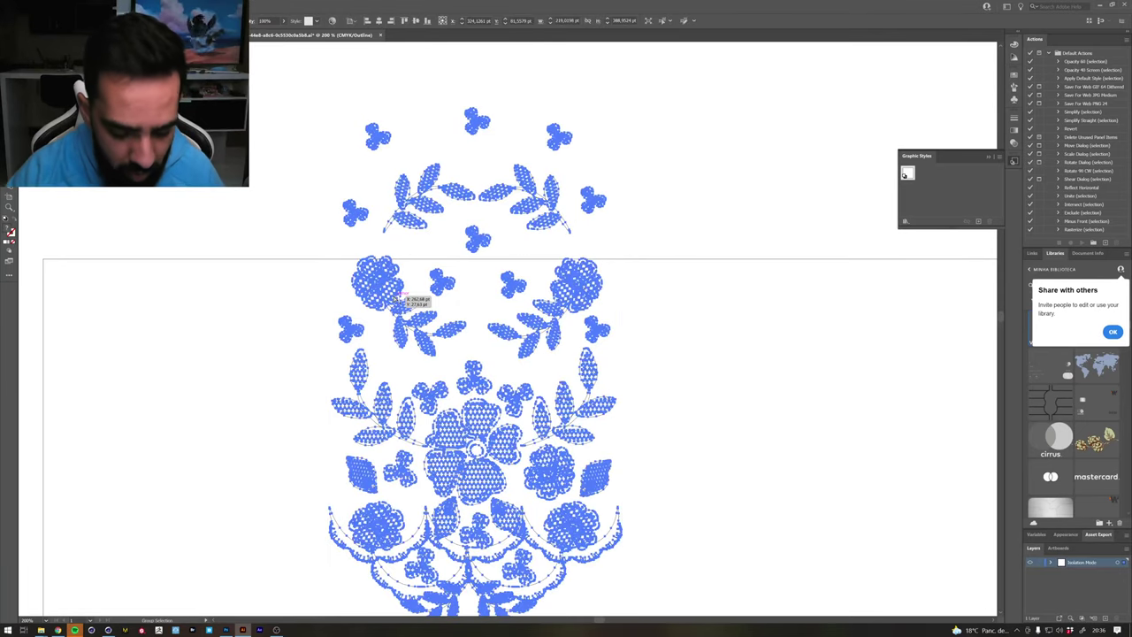
key(v)
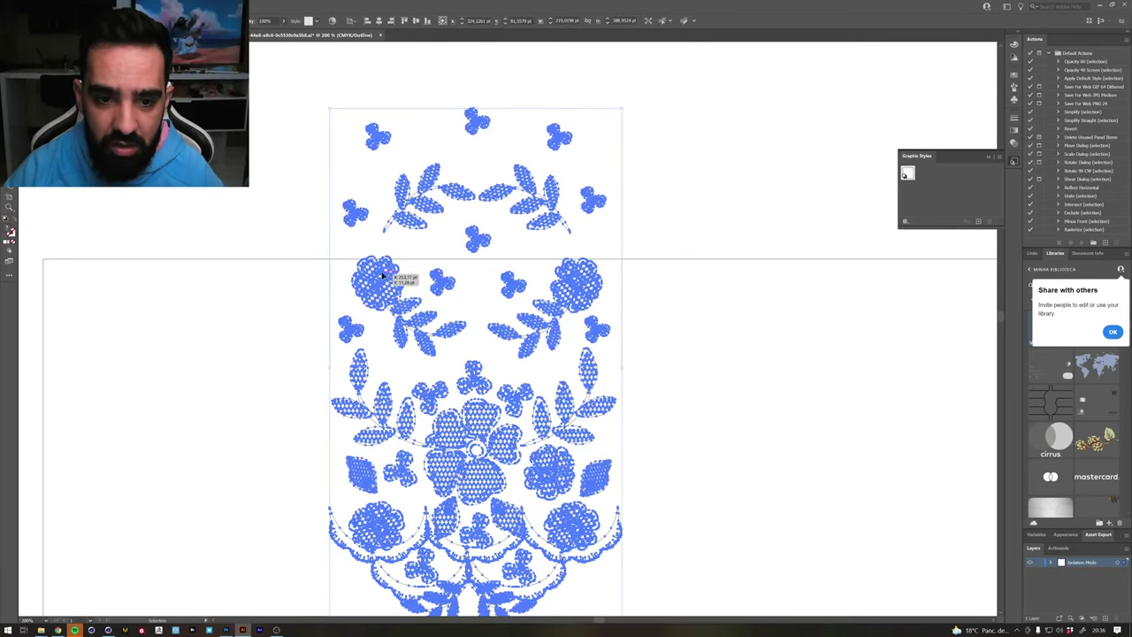
shift+click(385, 274)
click(389, 272)
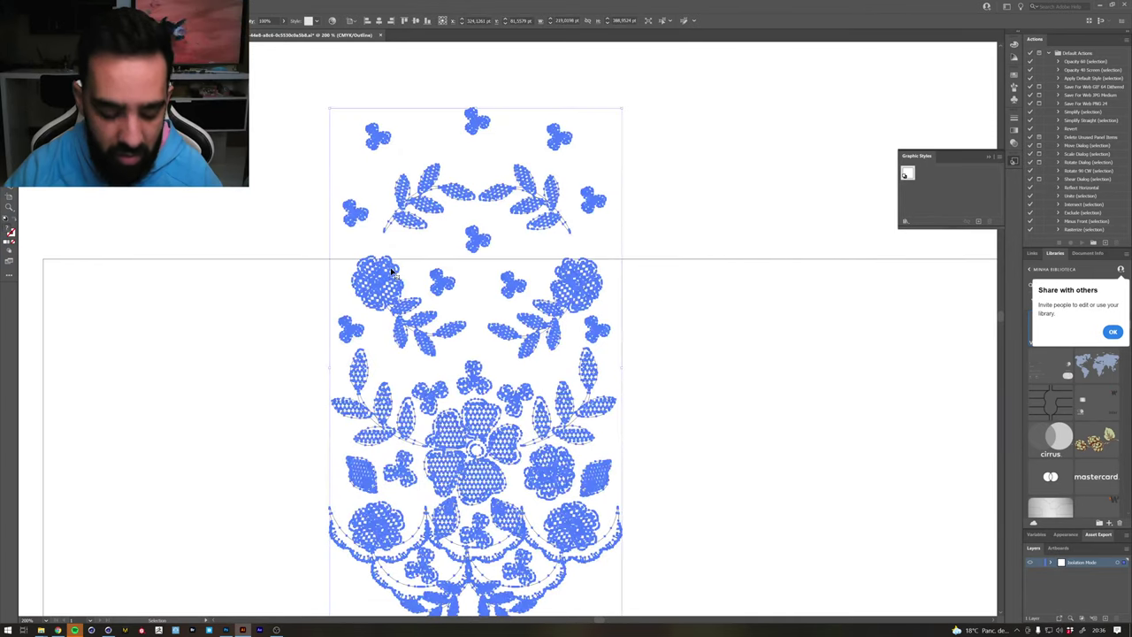
With Direct Selection (A), trial-move the top-left flower group, undo it, then select the top-right group
key(a)
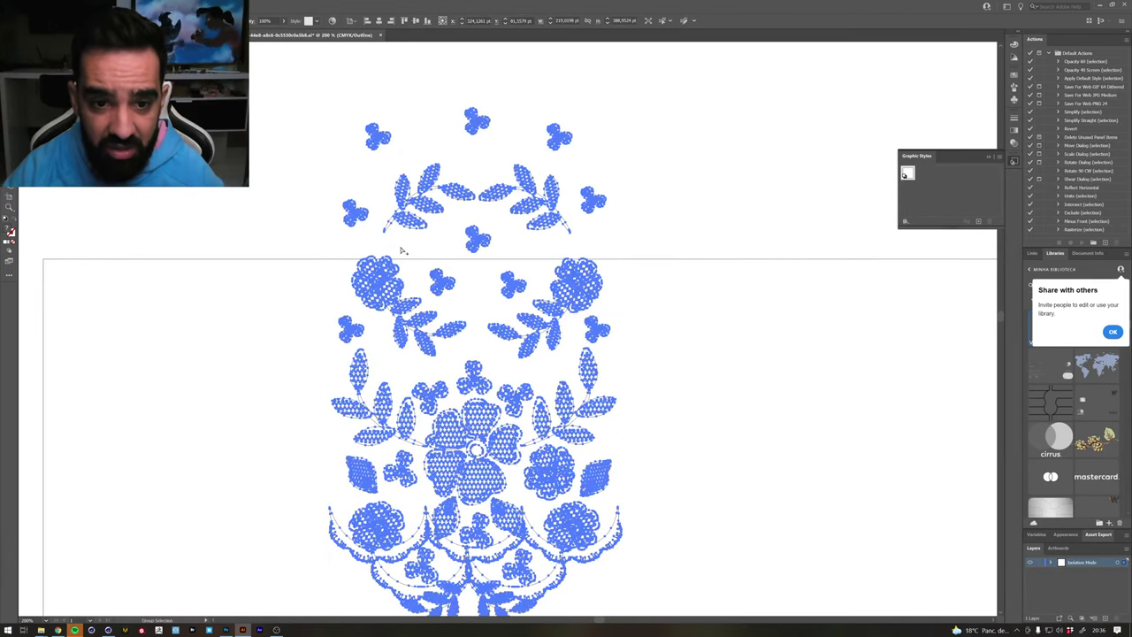
click(389, 273)
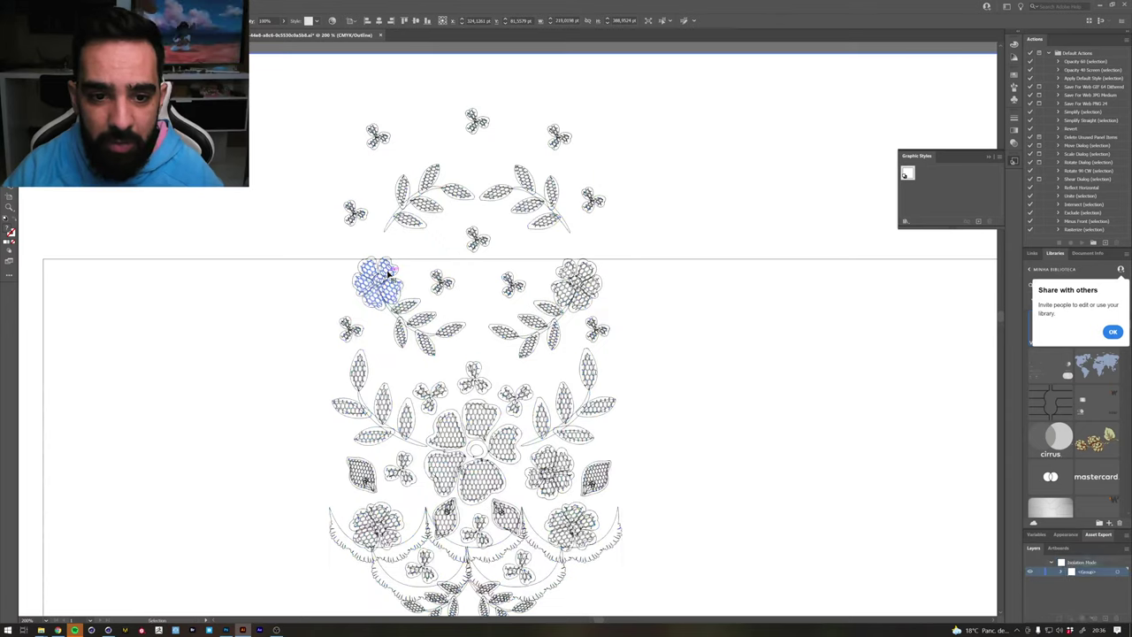
mouse_move(389, 273)
mouse_down()
mouse_move(427, 242)
mouse_move(472, 233)
mouse_up()
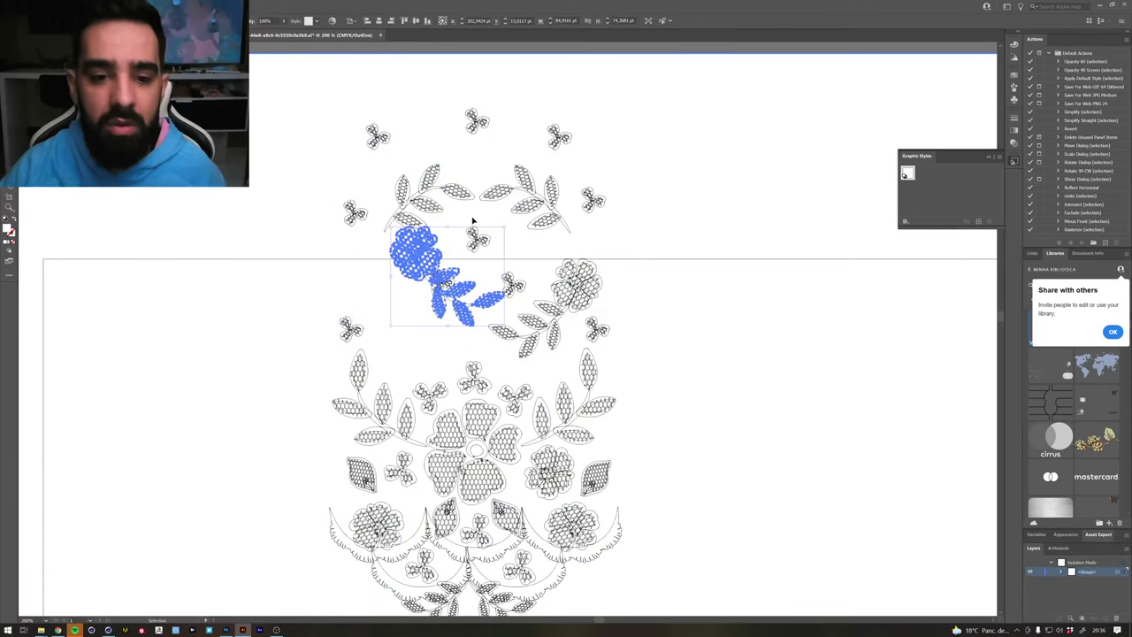
key(ctrl+z)
click(660, 257)
scroll(684, 312, down, 1)
scroll(681, 303, down, 1)
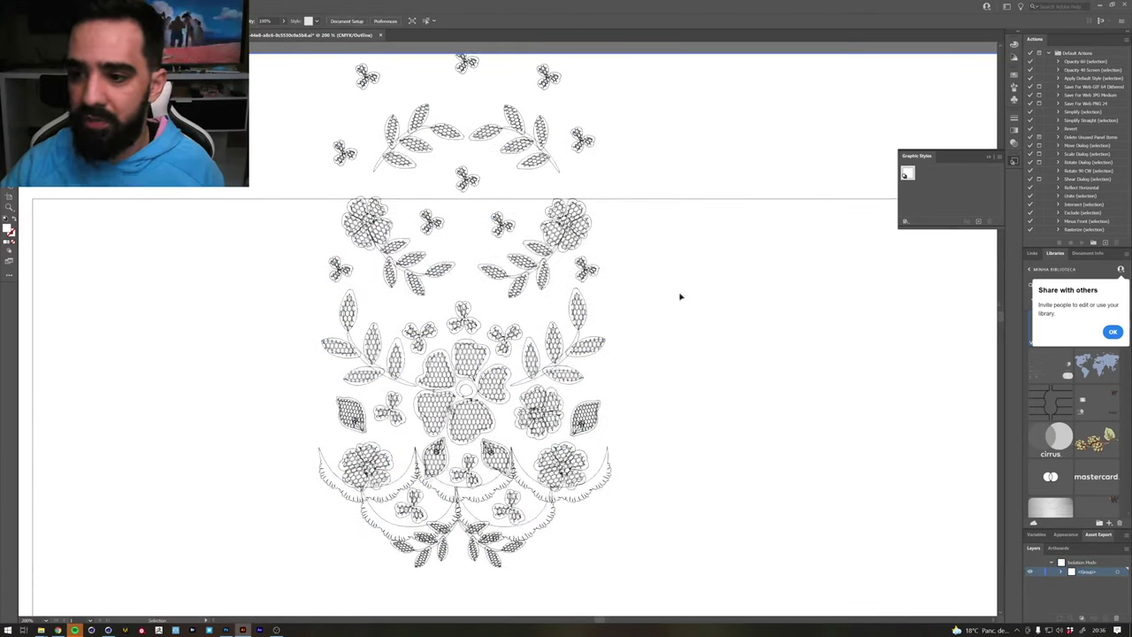
click(550, 193)
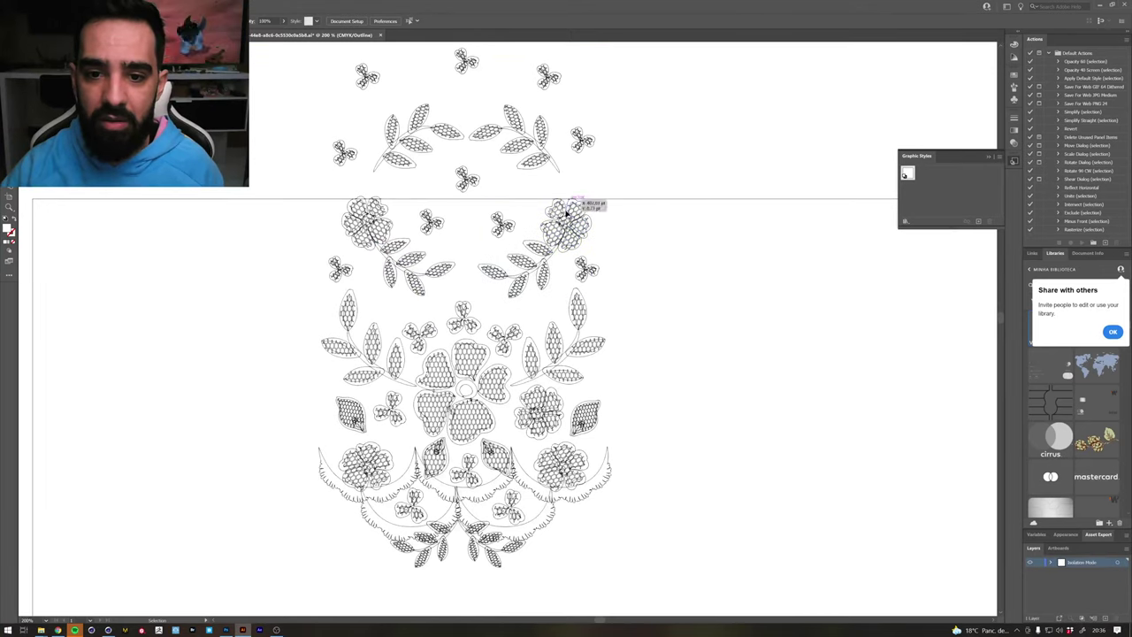
click(570, 218)
Ungroup the whole floral lace artwork after briefly isolating it
right_click(565, 221)
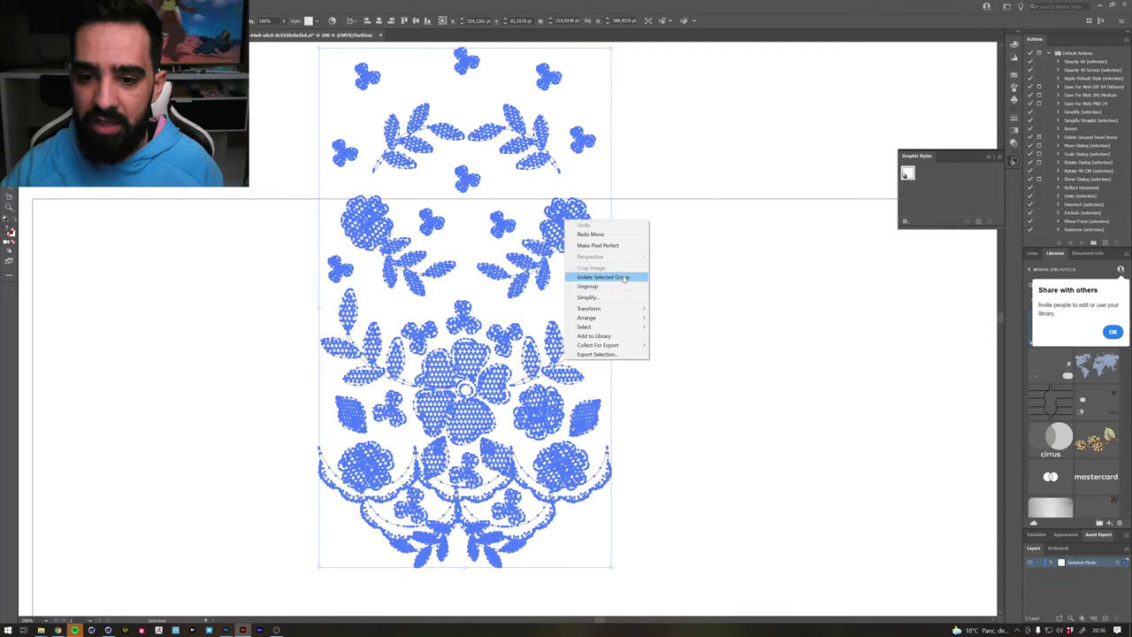
click(616, 279)
click(584, 214)
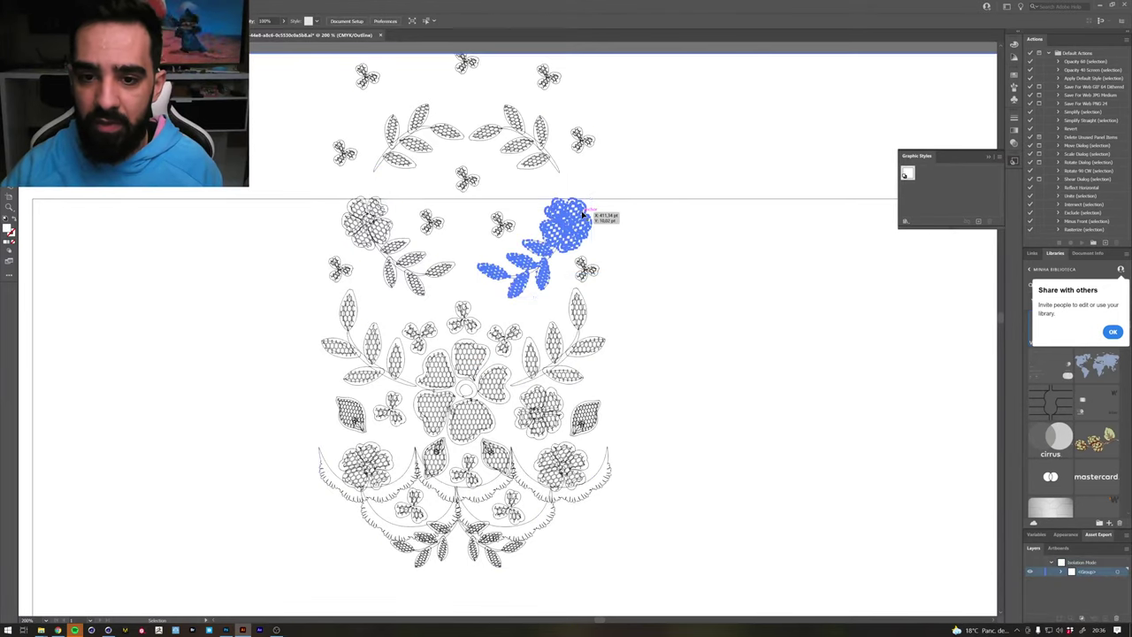
key(Escape)
click(572, 213)
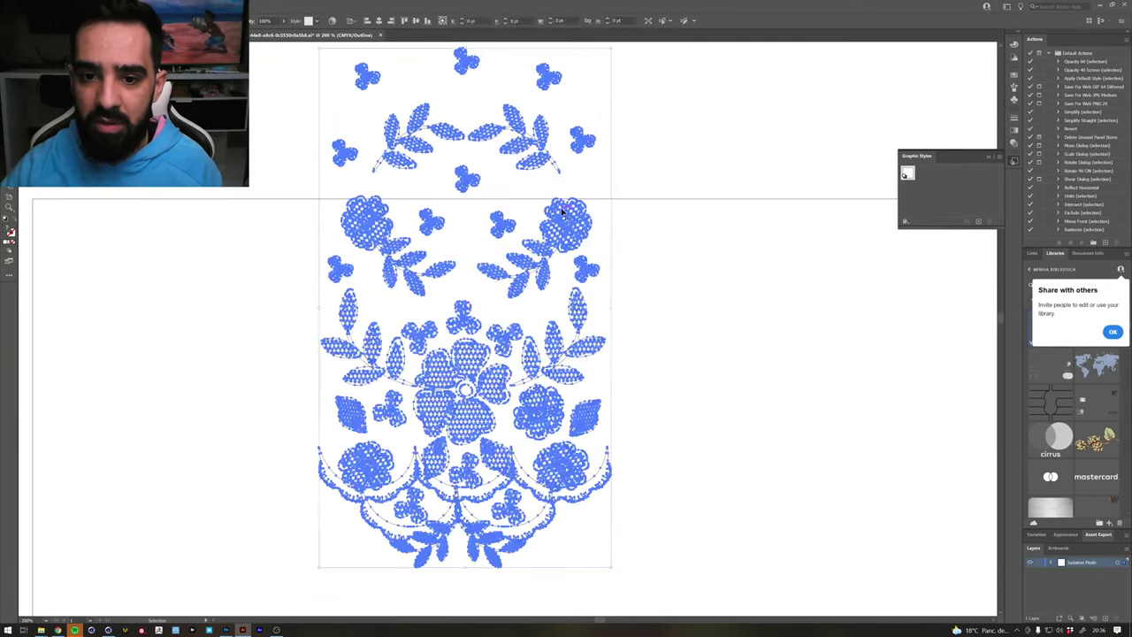
right_click(571, 210)
click(620, 277)
click(665, 149)
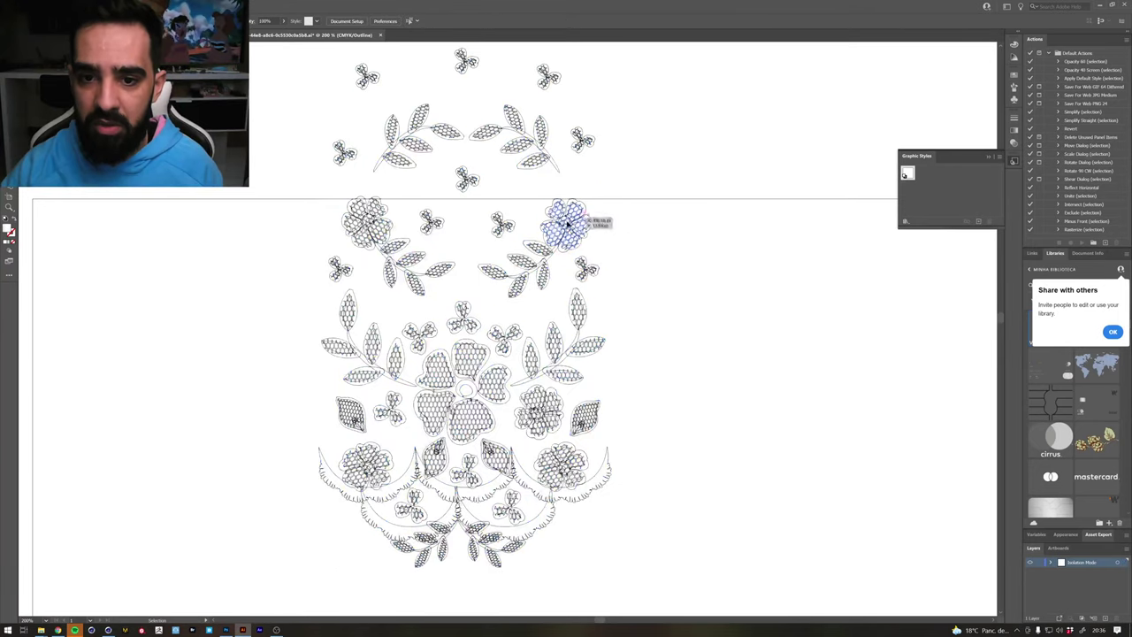
click(566, 226)
click(703, 227)
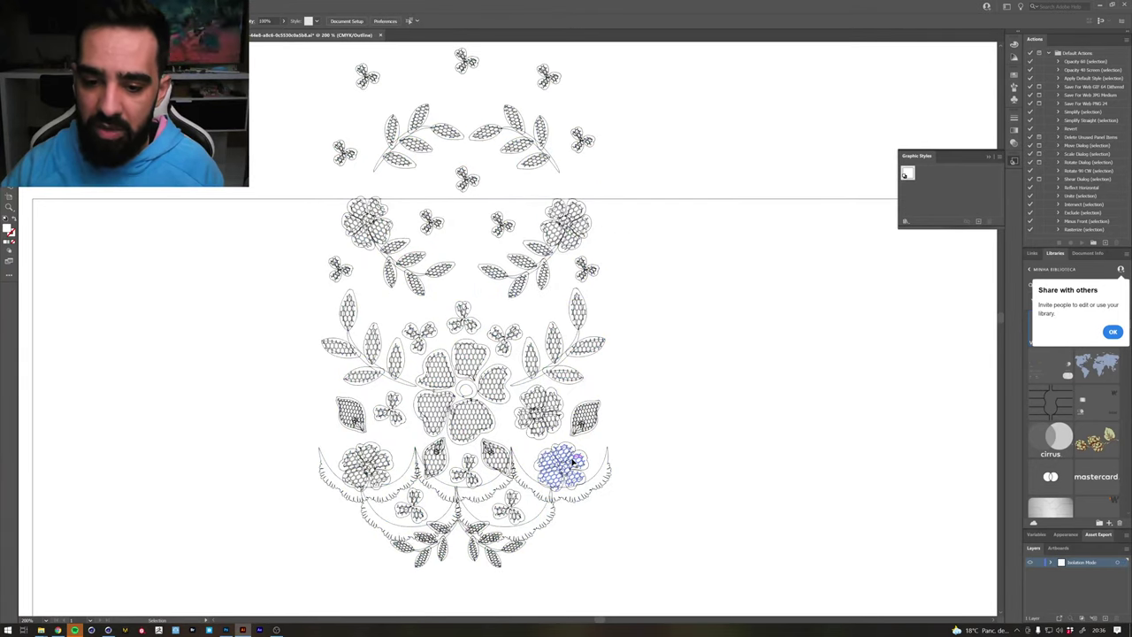
Enter the lower flower row's group to inspect its right rose, then step back out
double_click(574, 460)
click(573, 461)
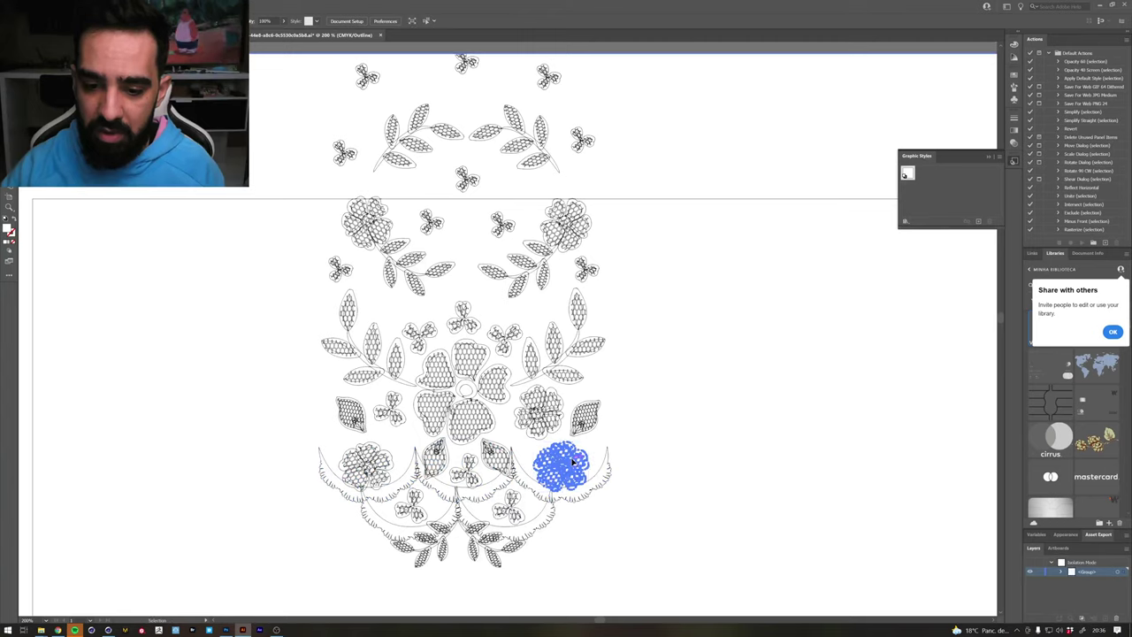
click(686, 391)
double_click(686, 391)
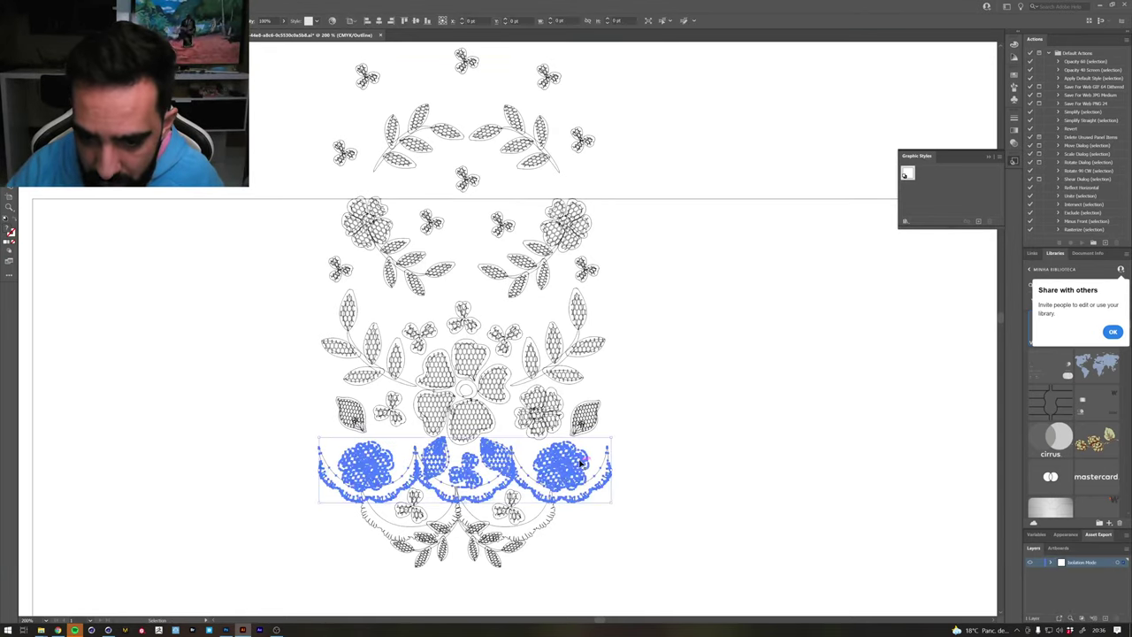
double_click(580, 463)
click(579, 462)
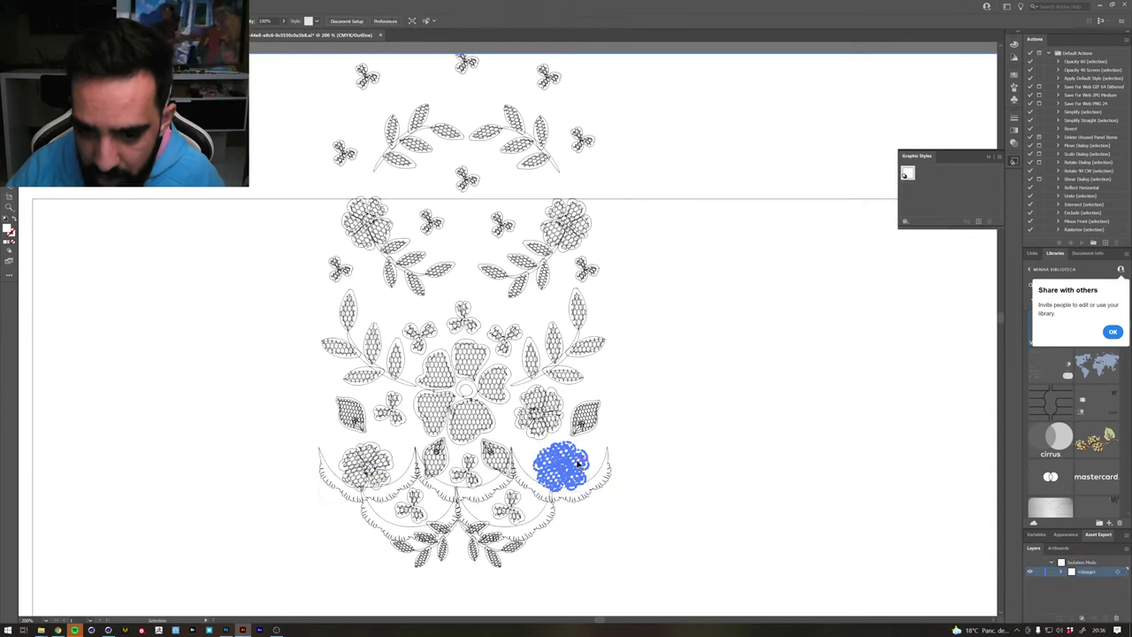
click(679, 421)
double_click(679, 419)
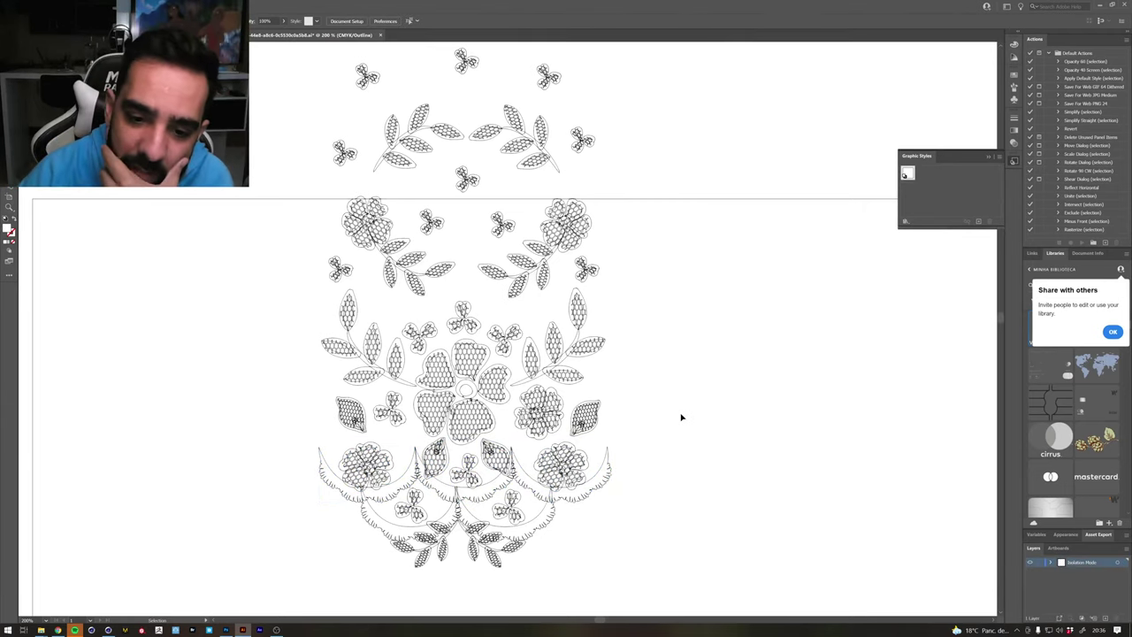
Ungroup the bottom flower row and the bottom garland, then nudge a central petal
right_click(511, 453)
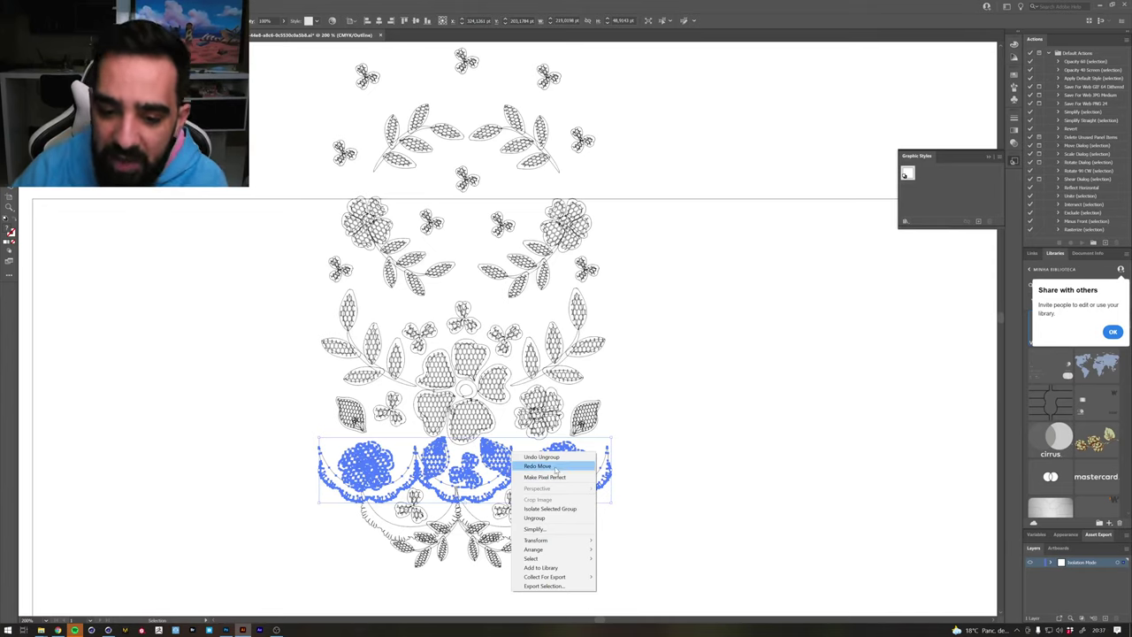
click(530, 519)
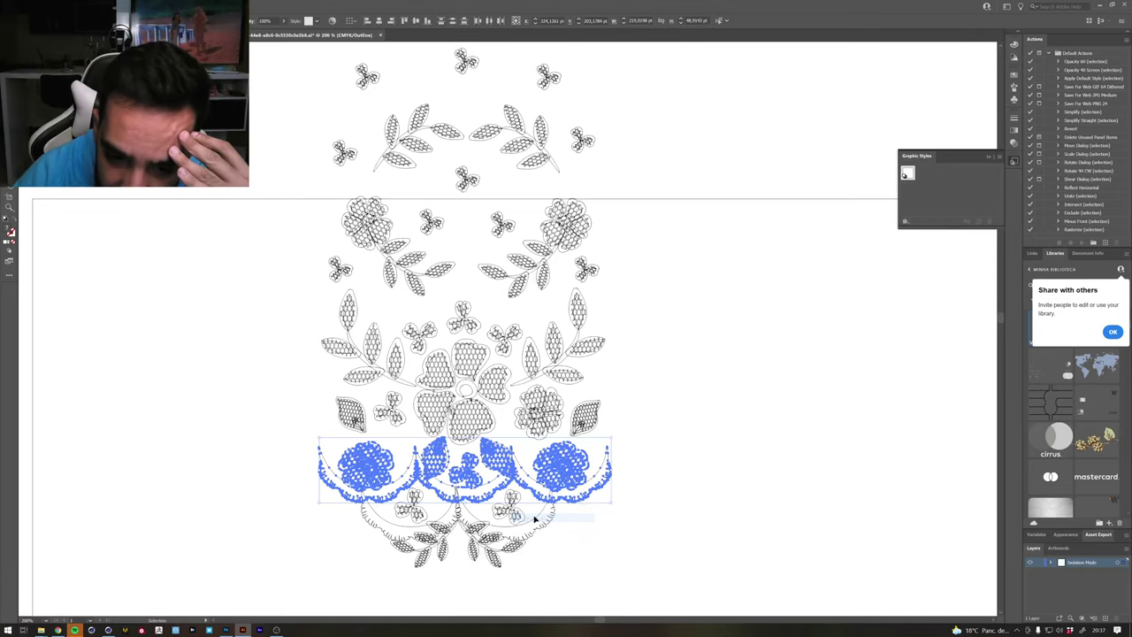
click(522, 493)
click(513, 515)
right_click(515, 513)
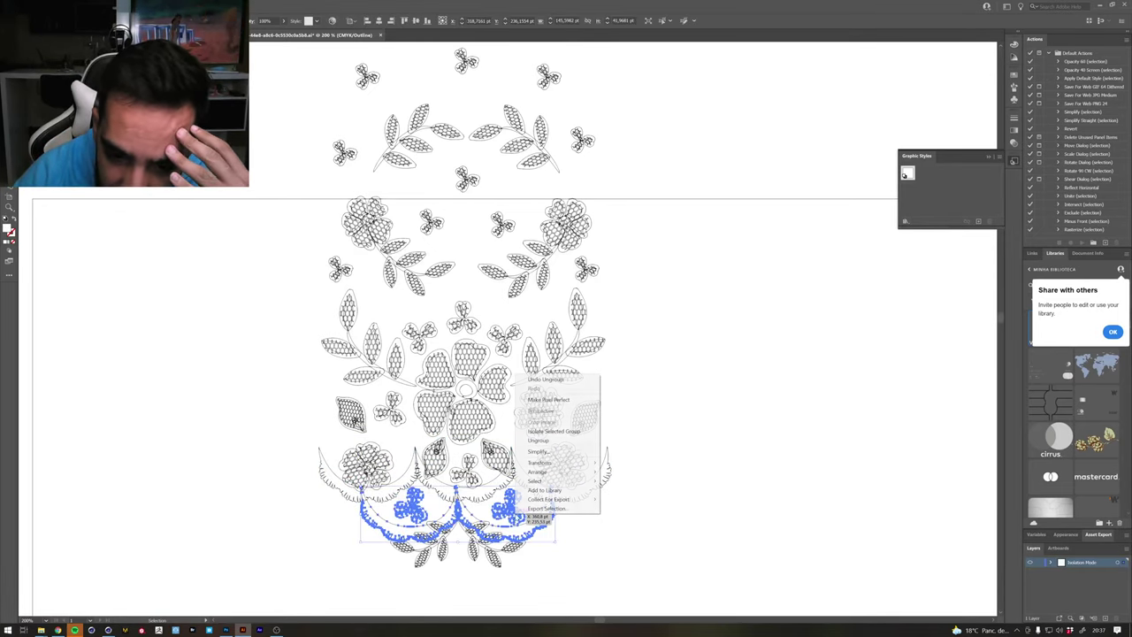
click(558, 442)
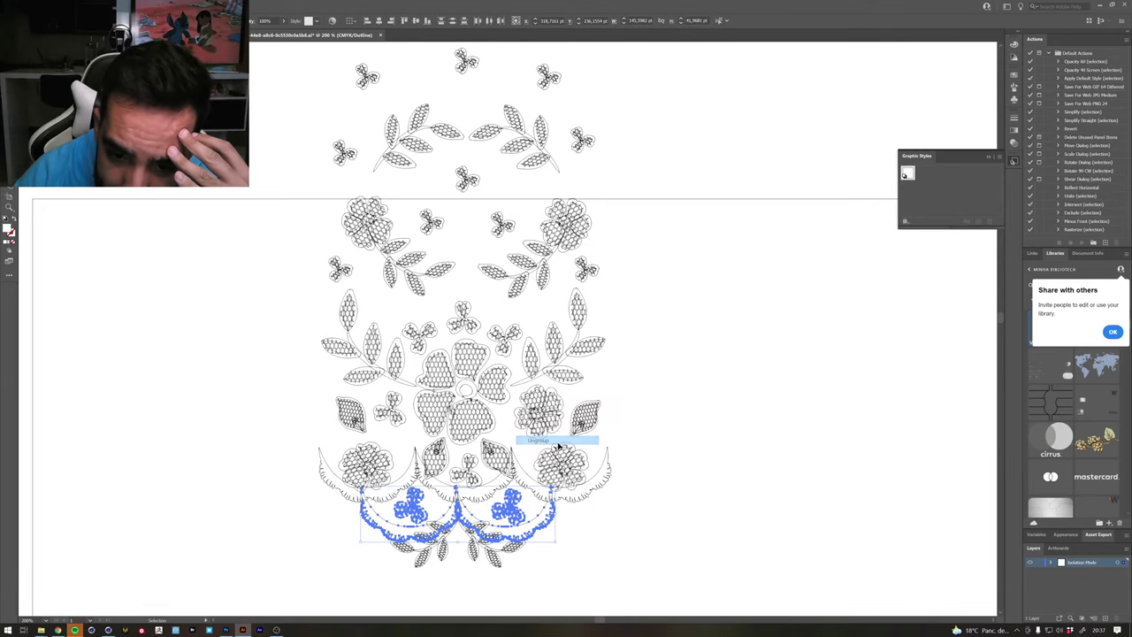
click(513, 498)
click(484, 539)
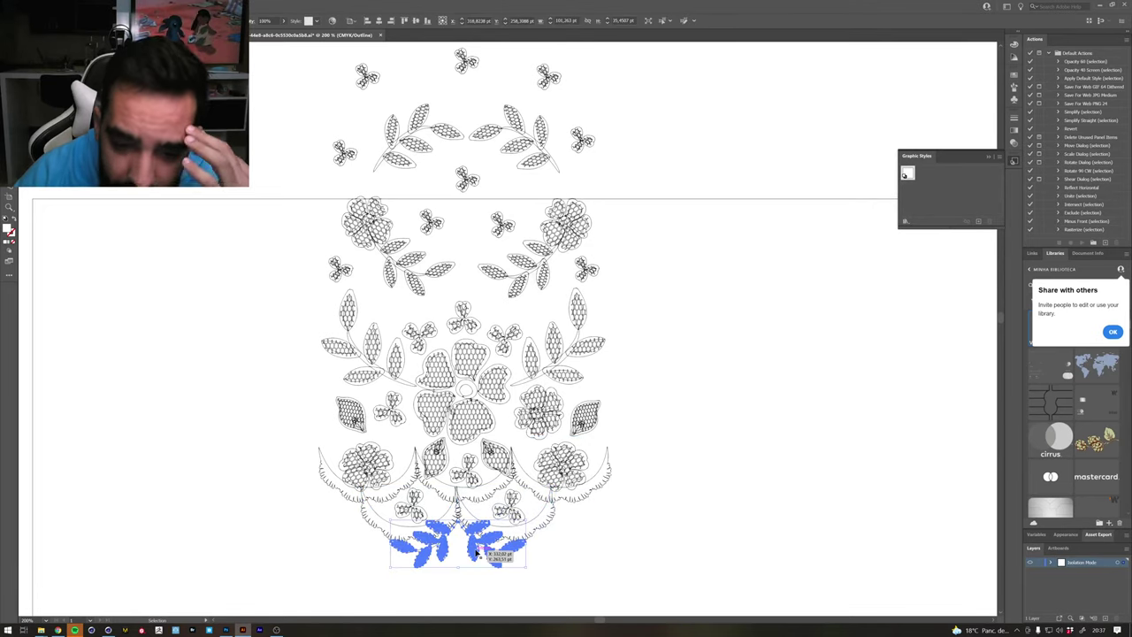
click(466, 361)
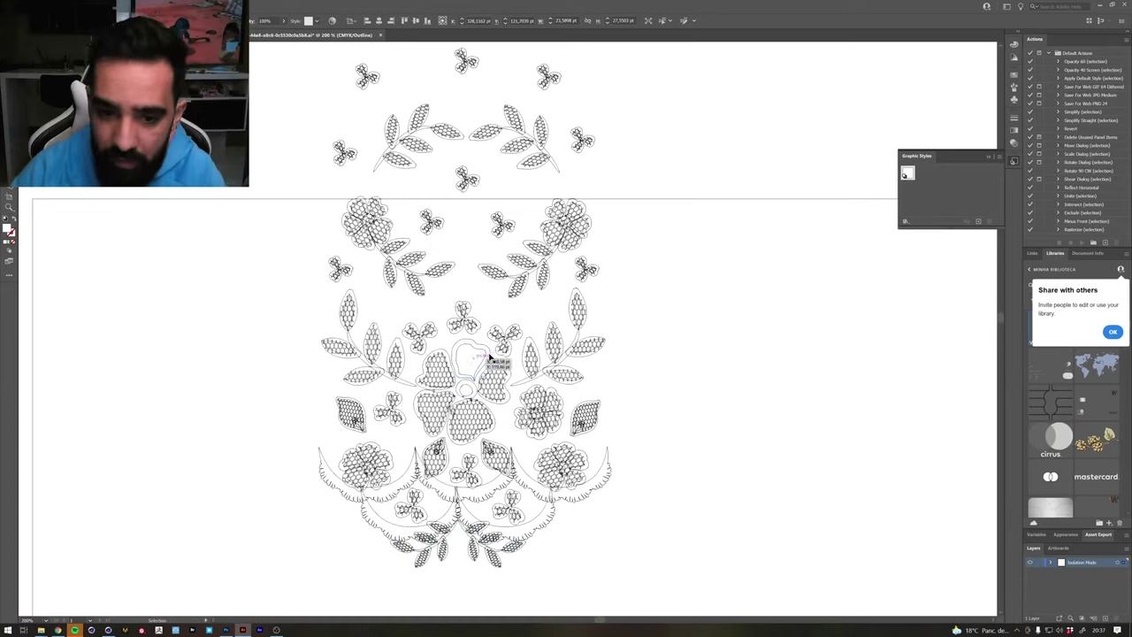
mouse_move(466, 361)
mouse_down()
mouse_move(467, 429)
mouse_move(435, 366)
mouse_up()
Ungroup the bottom-left lace flower and enter the small leaf's group beside it
click(365, 456)
right_click(365, 455)
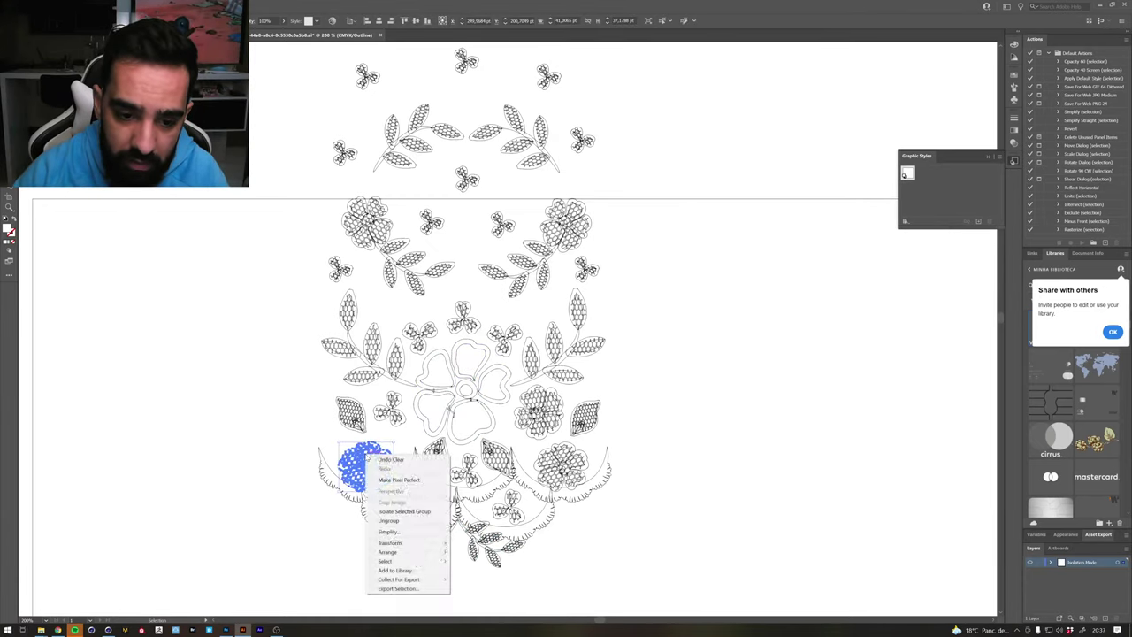
click(403, 523)
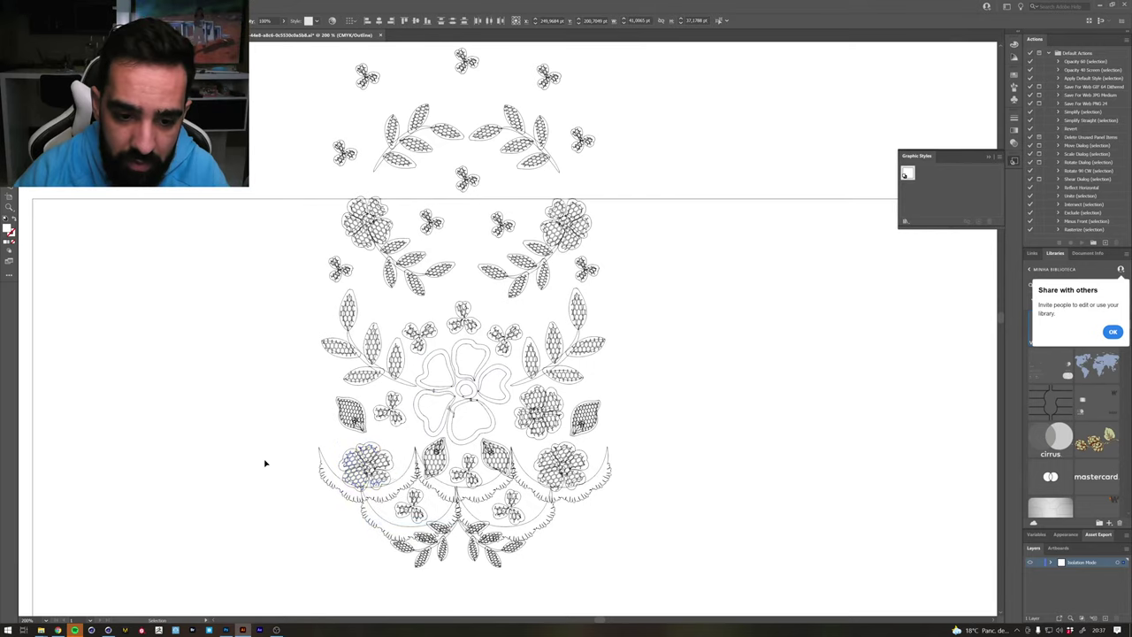
click(429, 464)
click(431, 463)
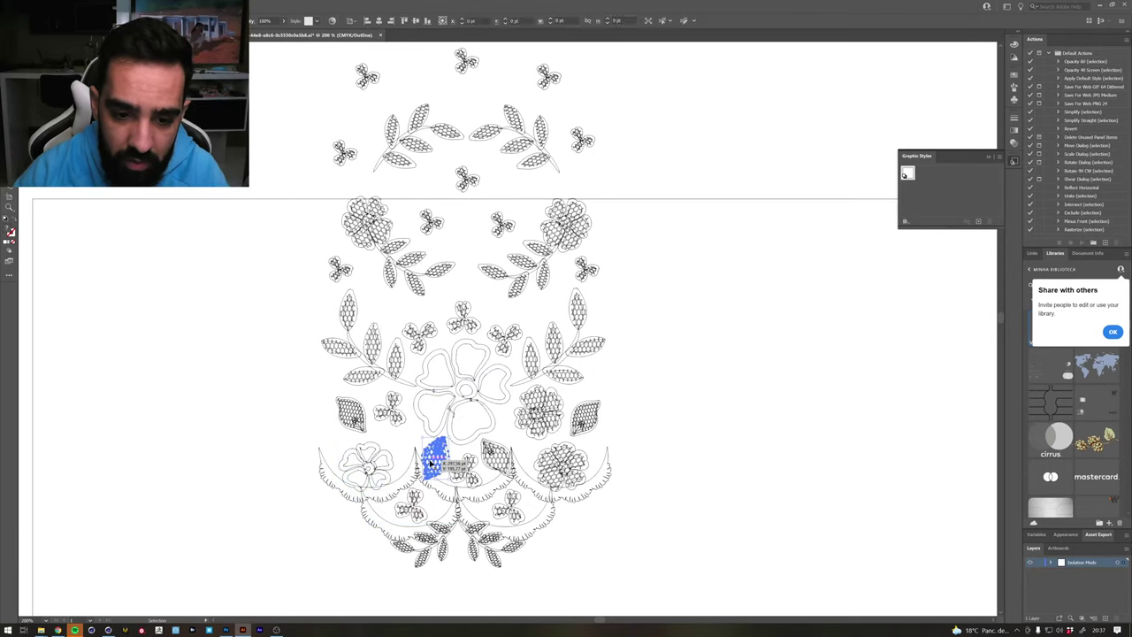
click(396, 432)
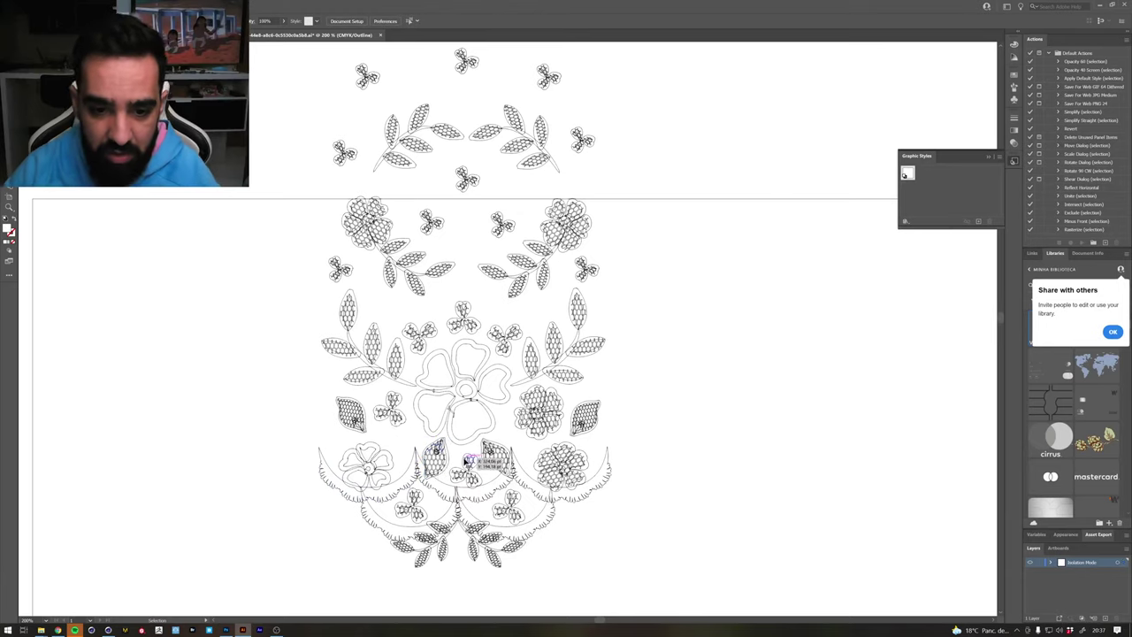
click(433, 461)
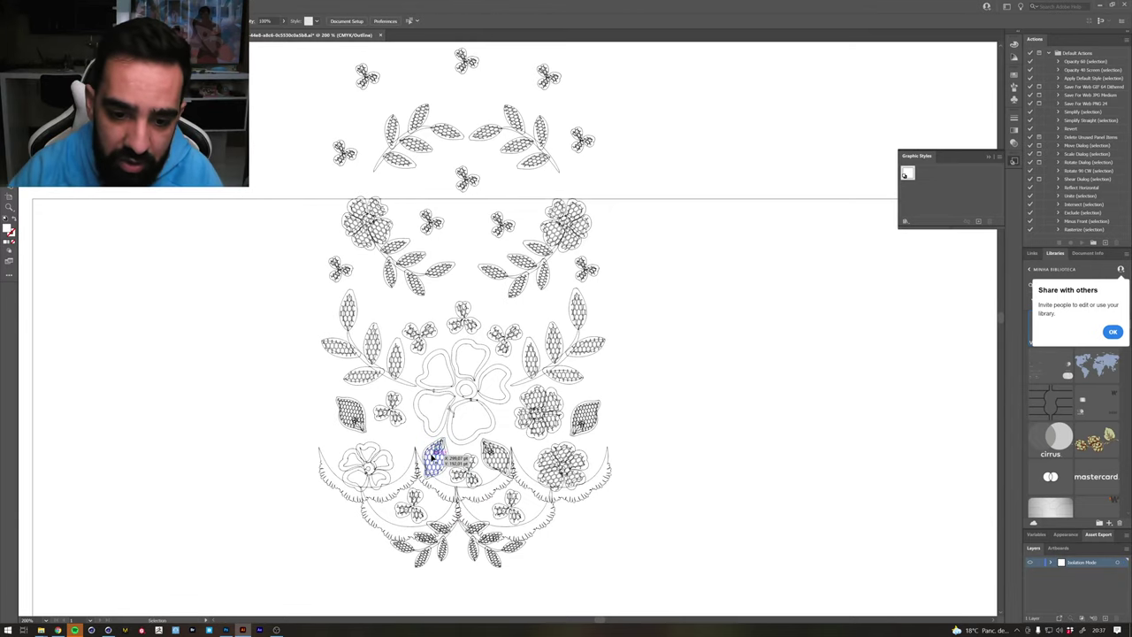
click(435, 457)
click(434, 458)
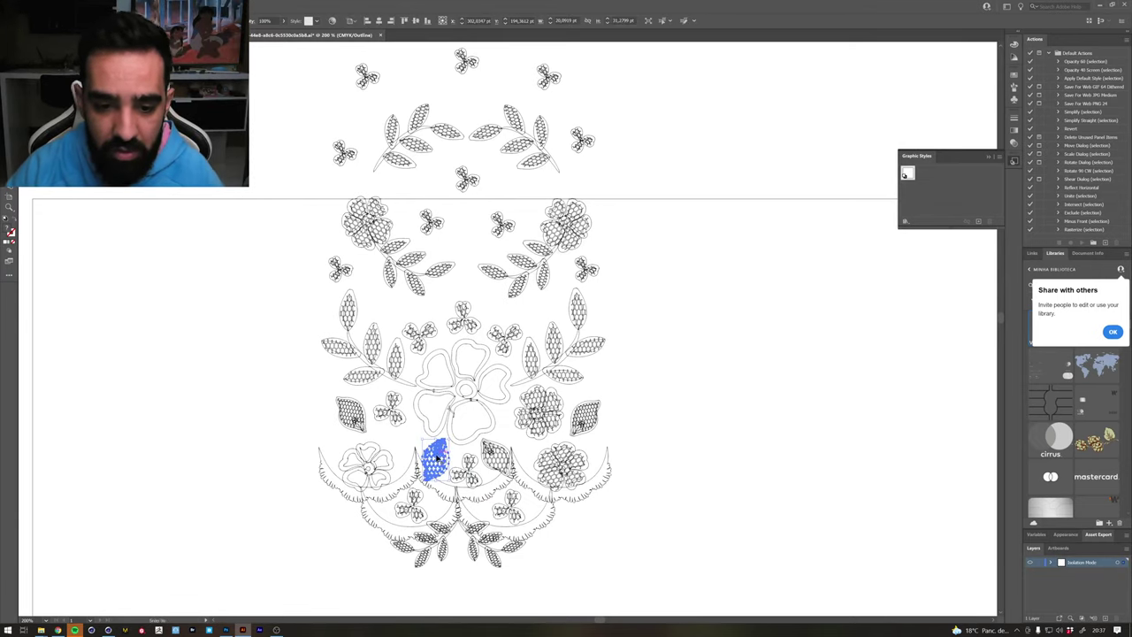
double_click(436, 458)
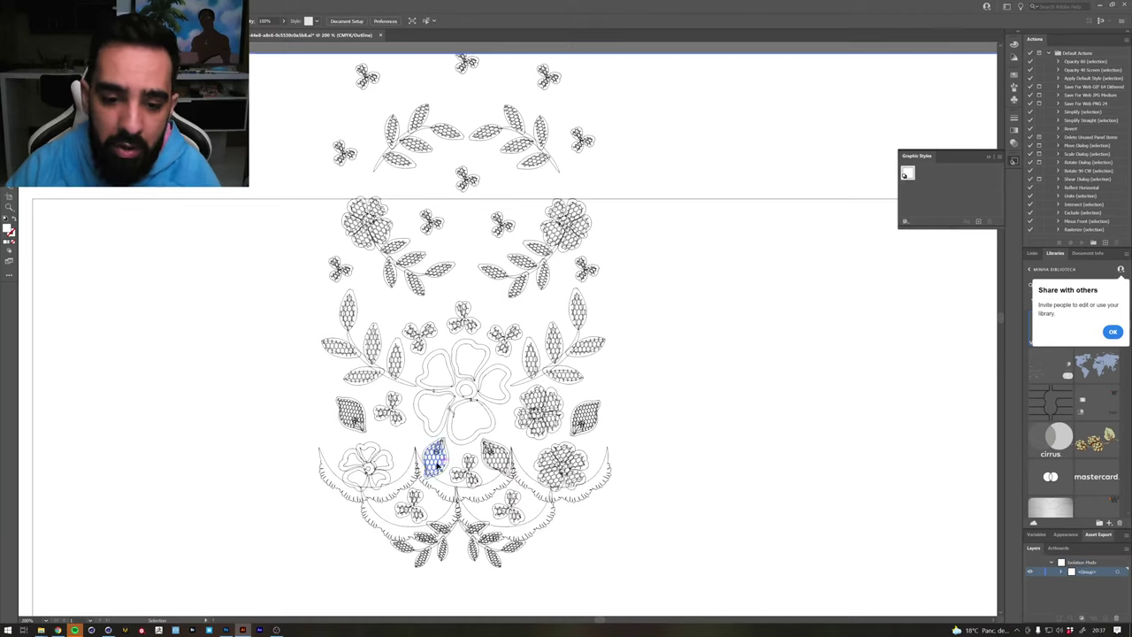
Delete the lace fill inside the leaf to the right of the right-side flower
click(496, 457)
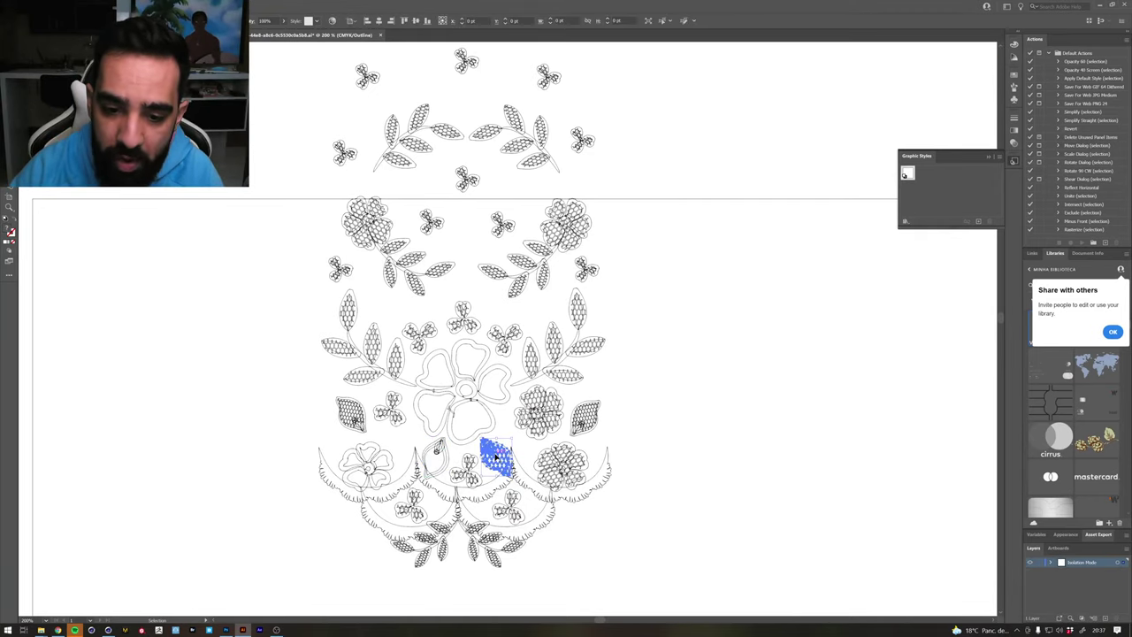
click(555, 414)
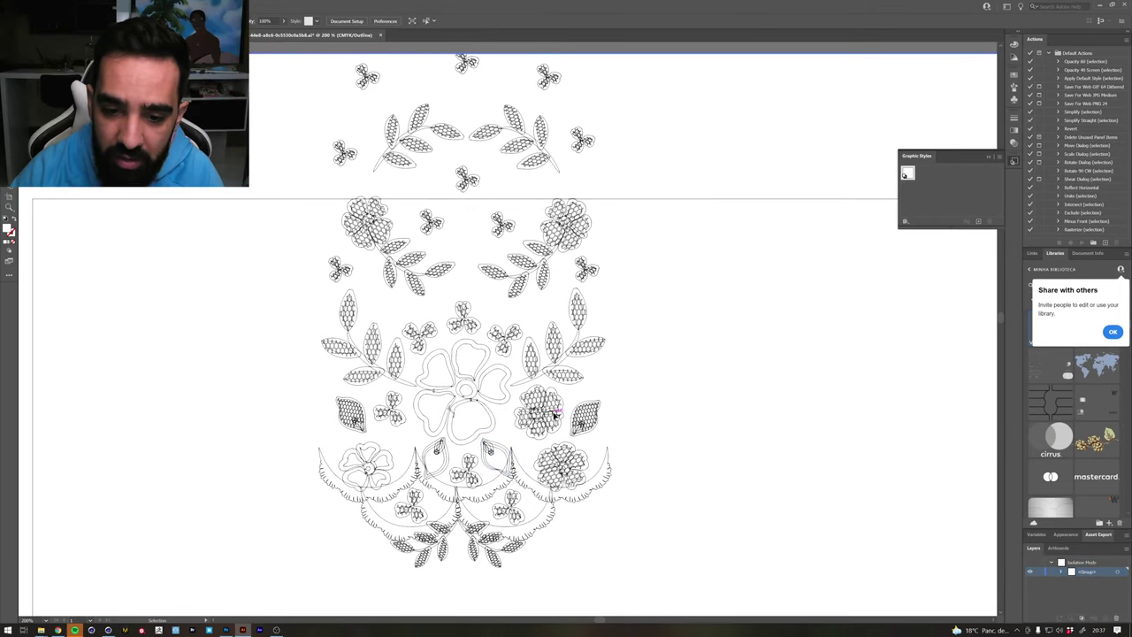
click(556, 414)
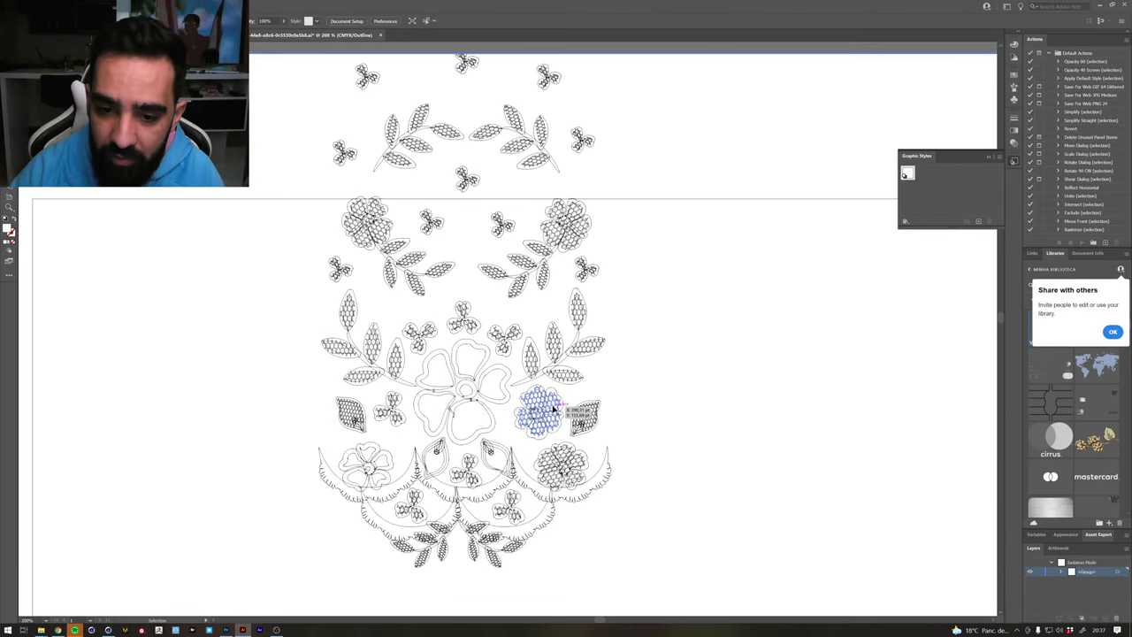
click(585, 415)
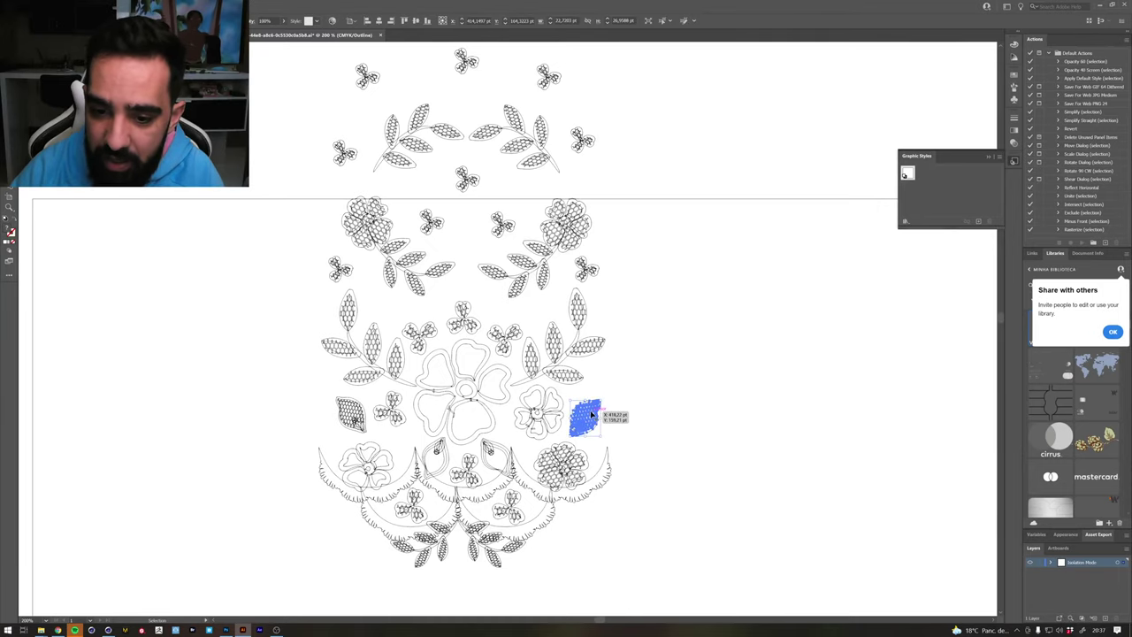
double_click(588, 415)
key(Delete)
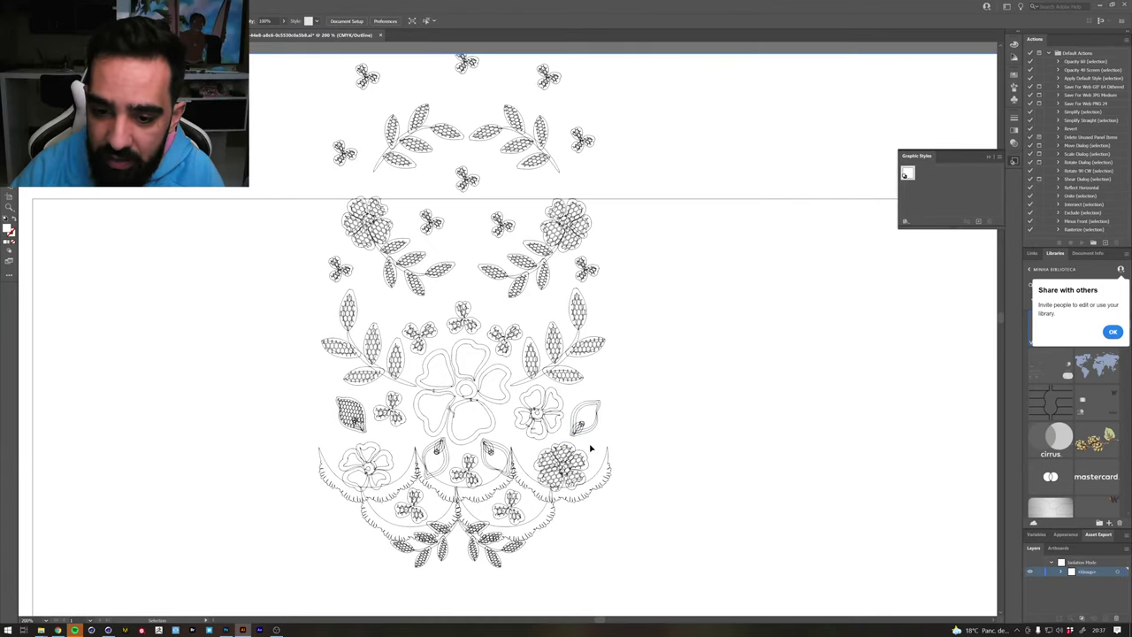
double_click(591, 449)
Remove the lace fill from the bottom-right flower
click(563, 464)
double_click(564, 453)
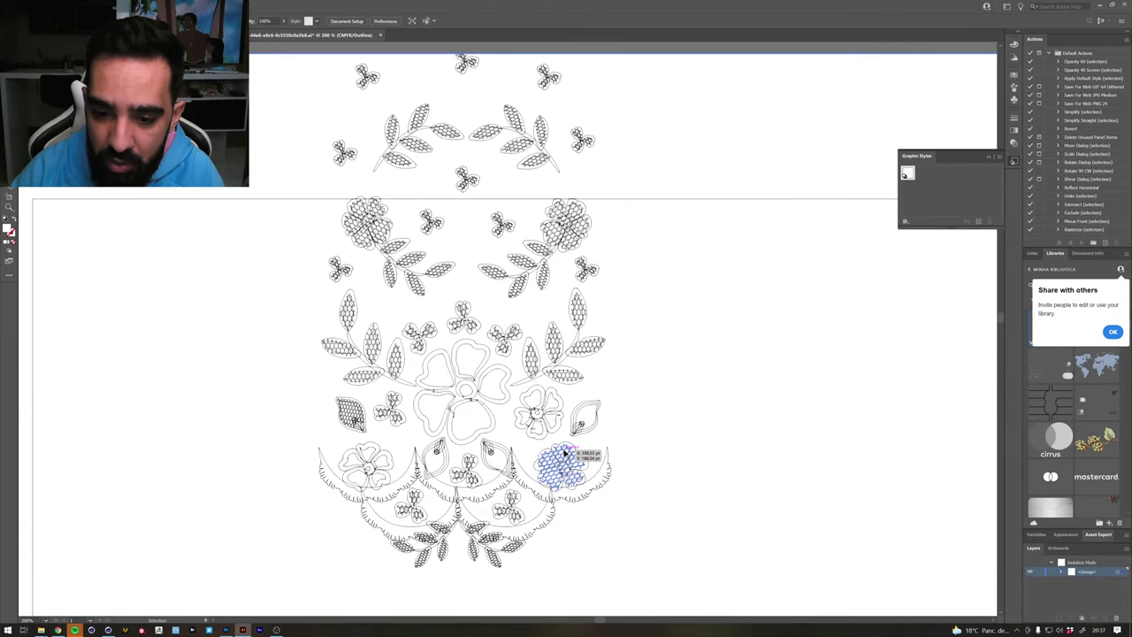
click(566, 456)
key(Delete)
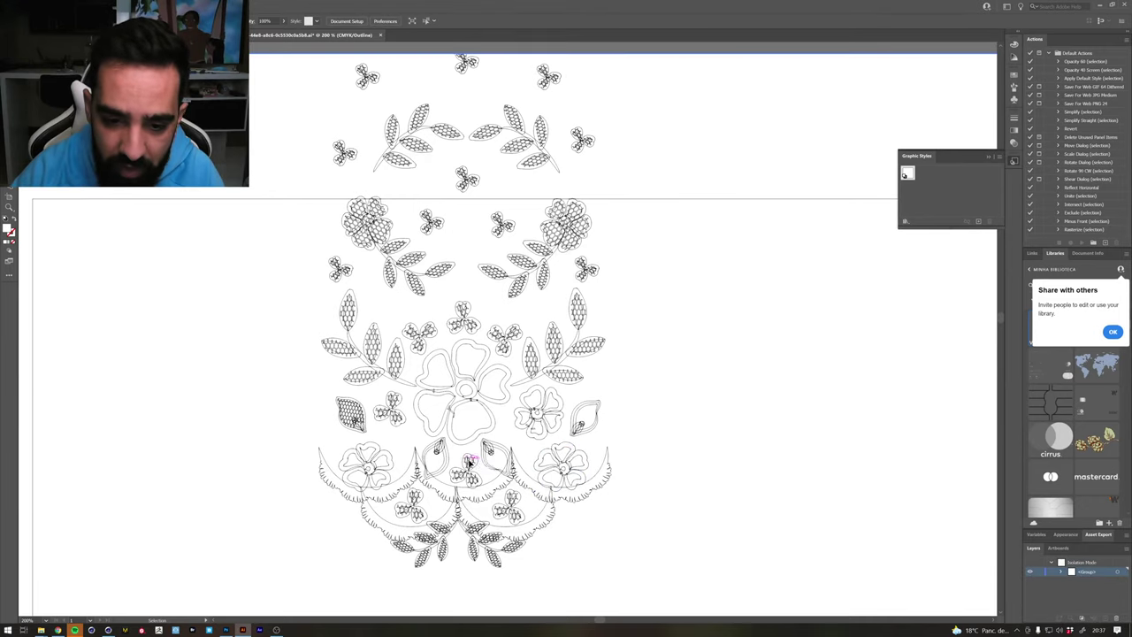
double_click(470, 460)
Delete both lace pieces from the small bottom-centre flower
click(466, 462)
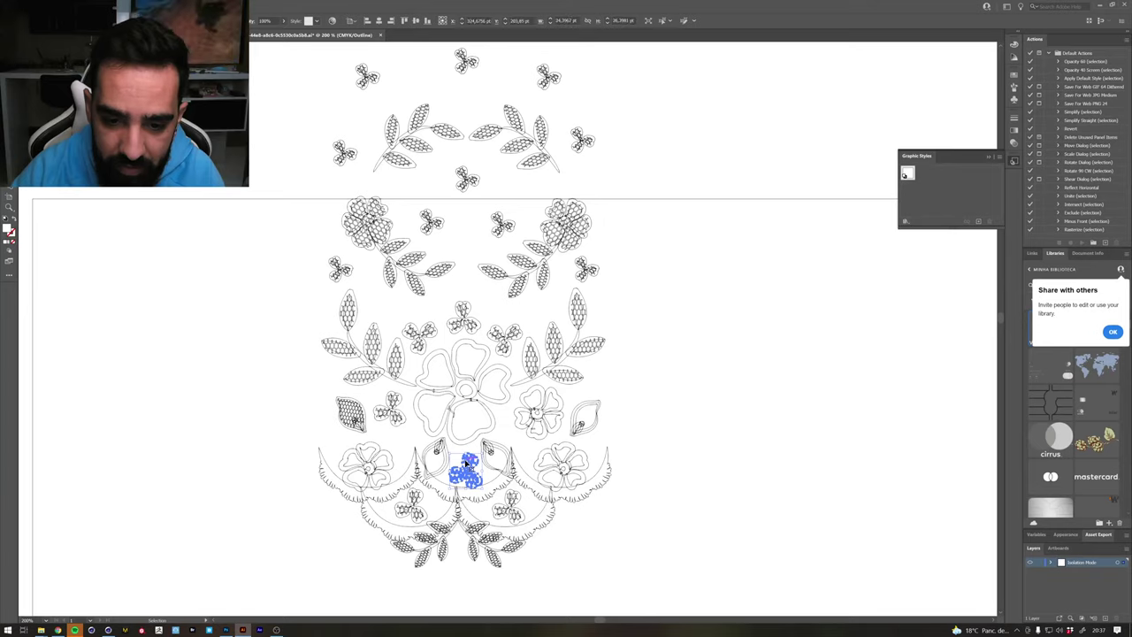
double_click(469, 462)
click(468, 463)
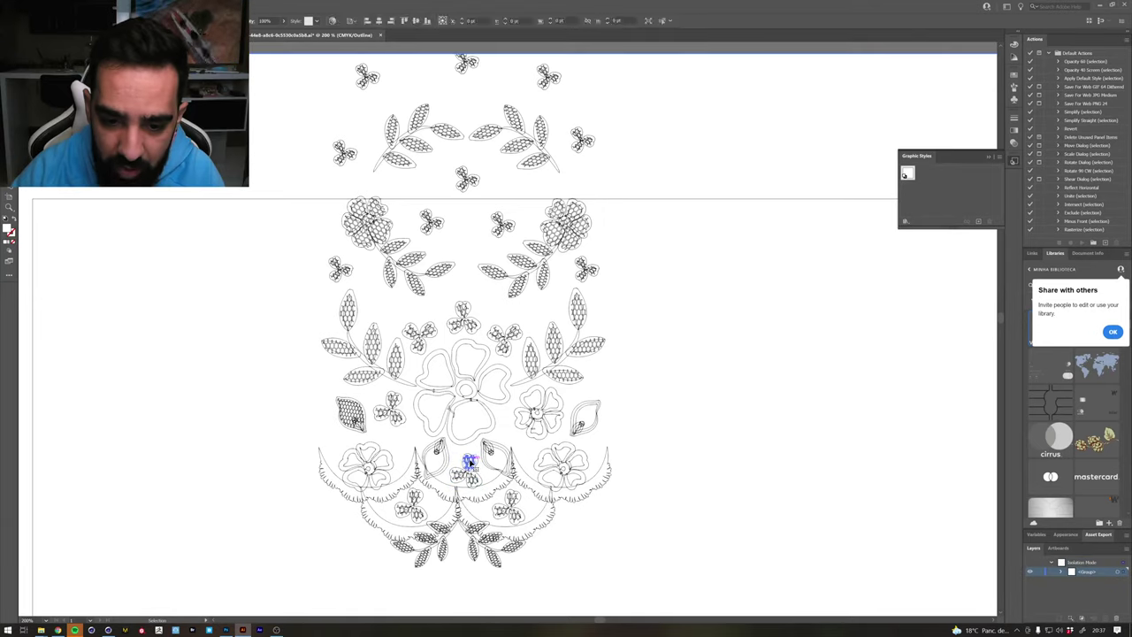
key(Delete)
click(464, 475)
key(Delete)
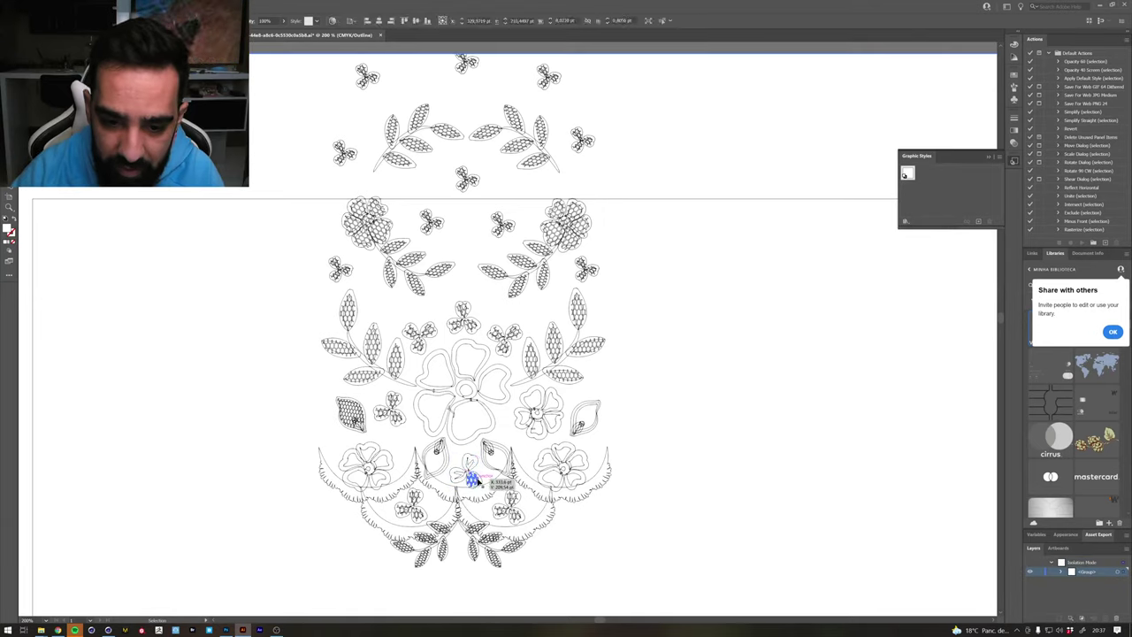
double_click(420, 498)
Remove the lace piece from the small lower-left flower
click(417, 499)
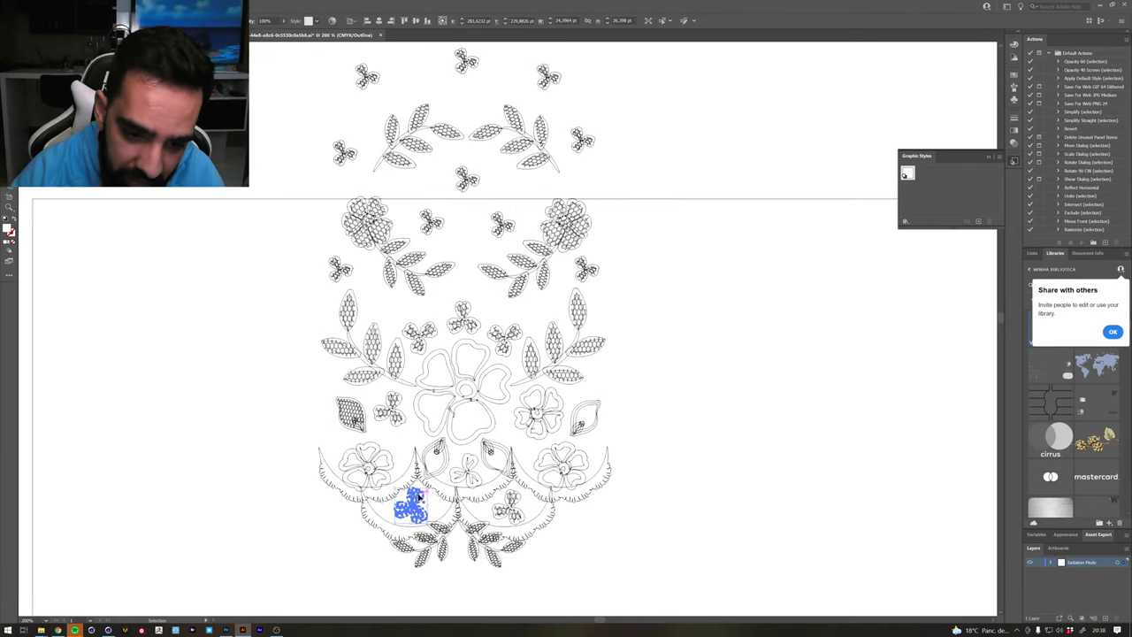
double_click(417, 500)
click(413, 498)
click(406, 510)
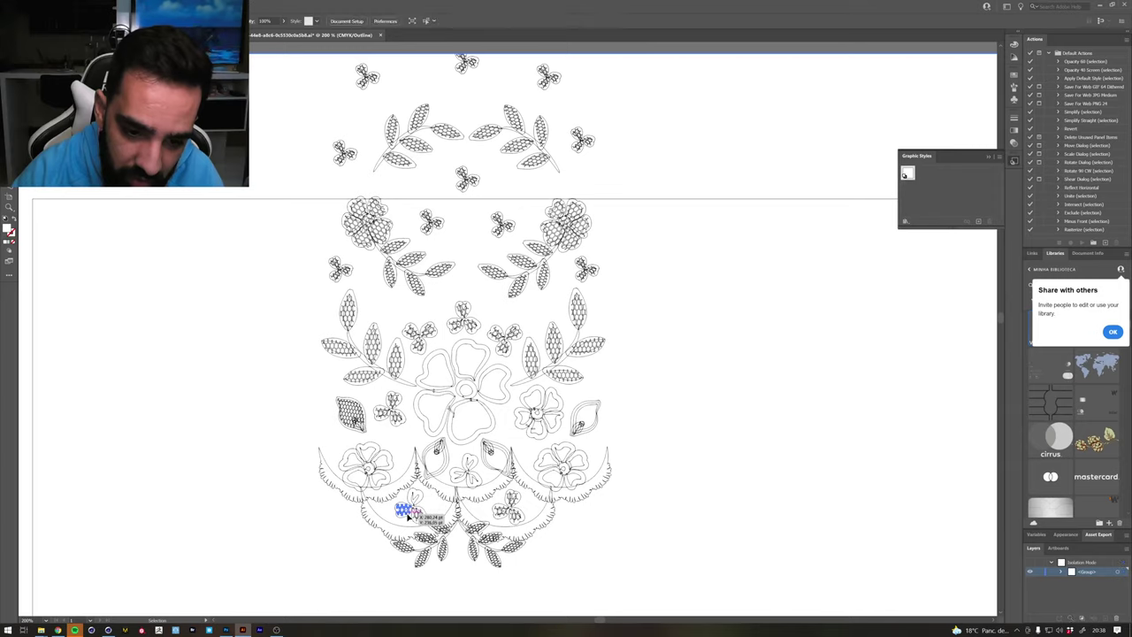
key(Delete)
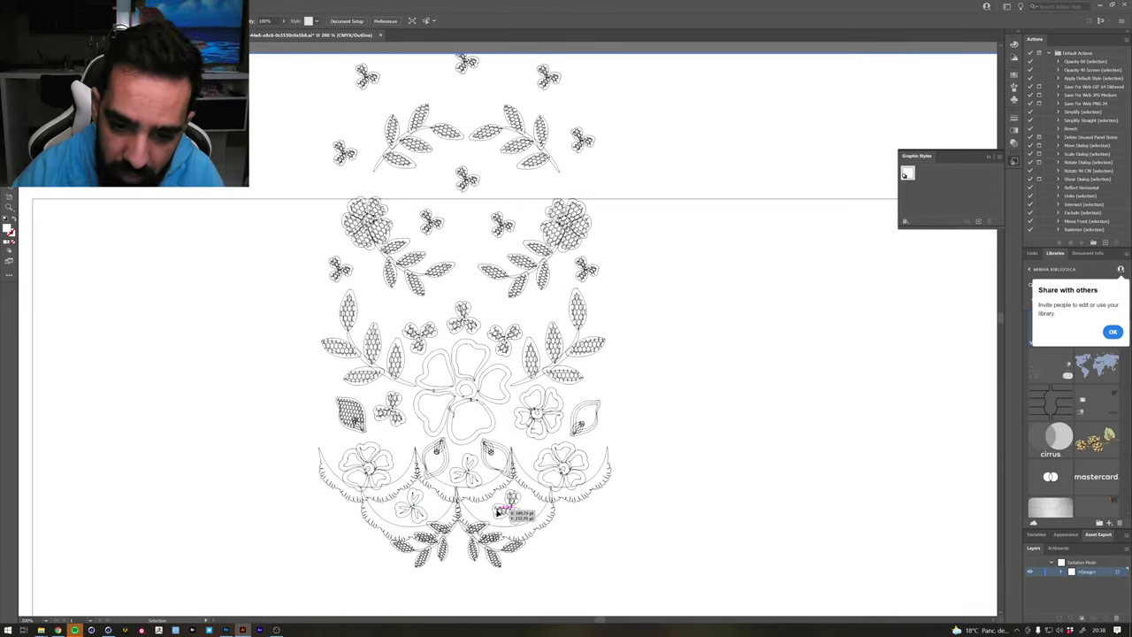
double_click(499, 511)
Select the lace fill inside the small lower-right flower's group, then clear the selection
click(500, 511)
double_click(500, 512)
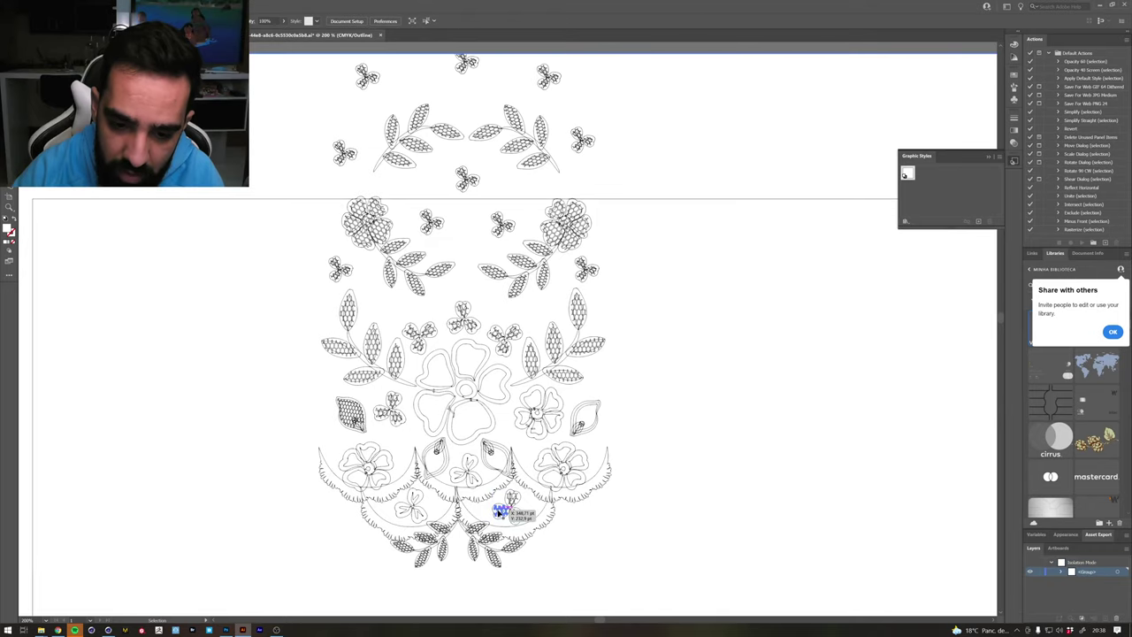
click(514, 514)
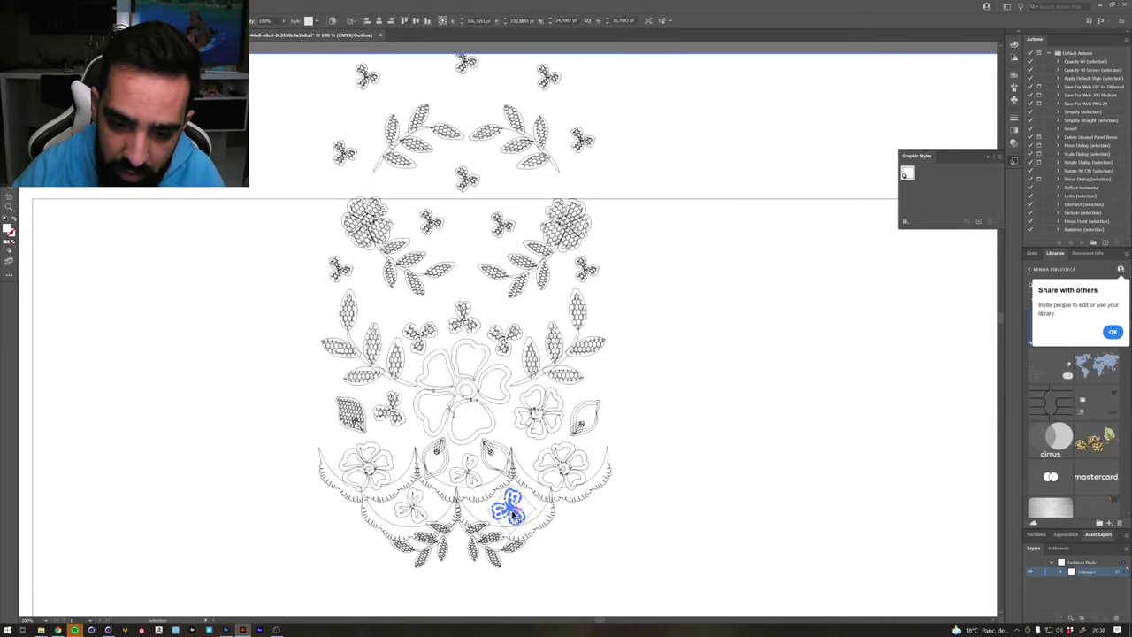
click(515, 517)
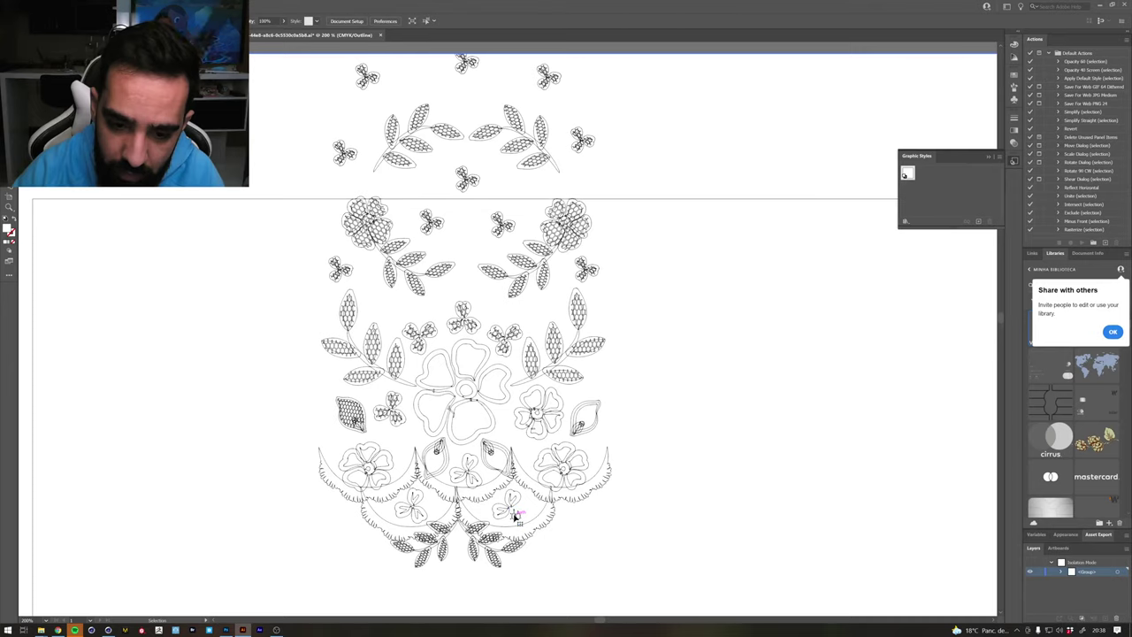
click(515, 518)
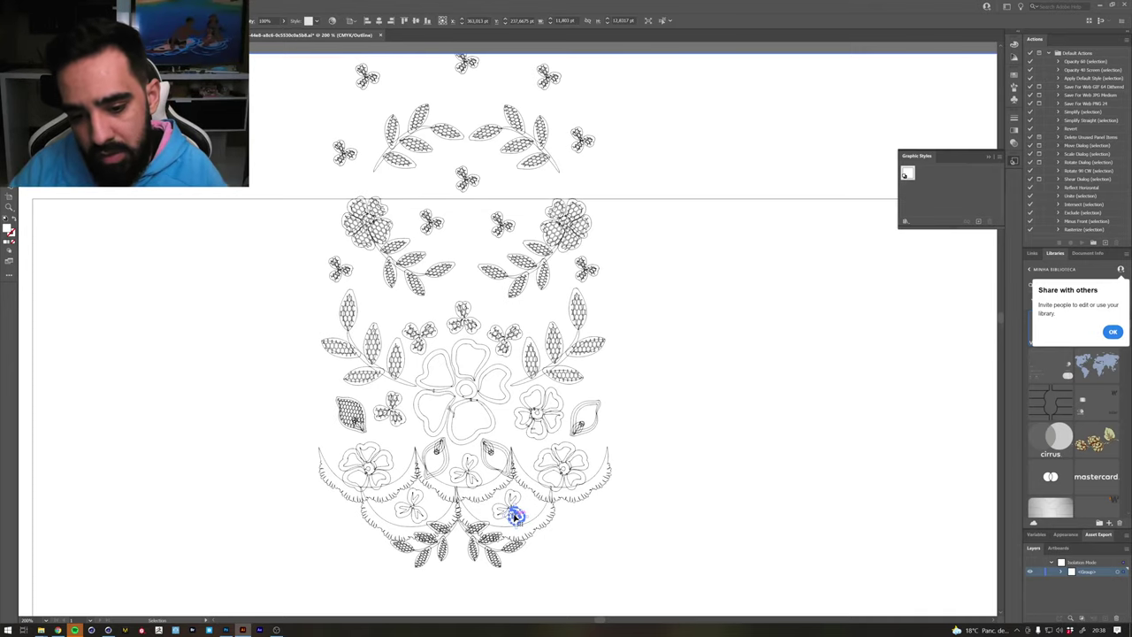
click(771, 467)
Switch to Chrome and search 'or un all' in a new tab
key(alt+Tab)
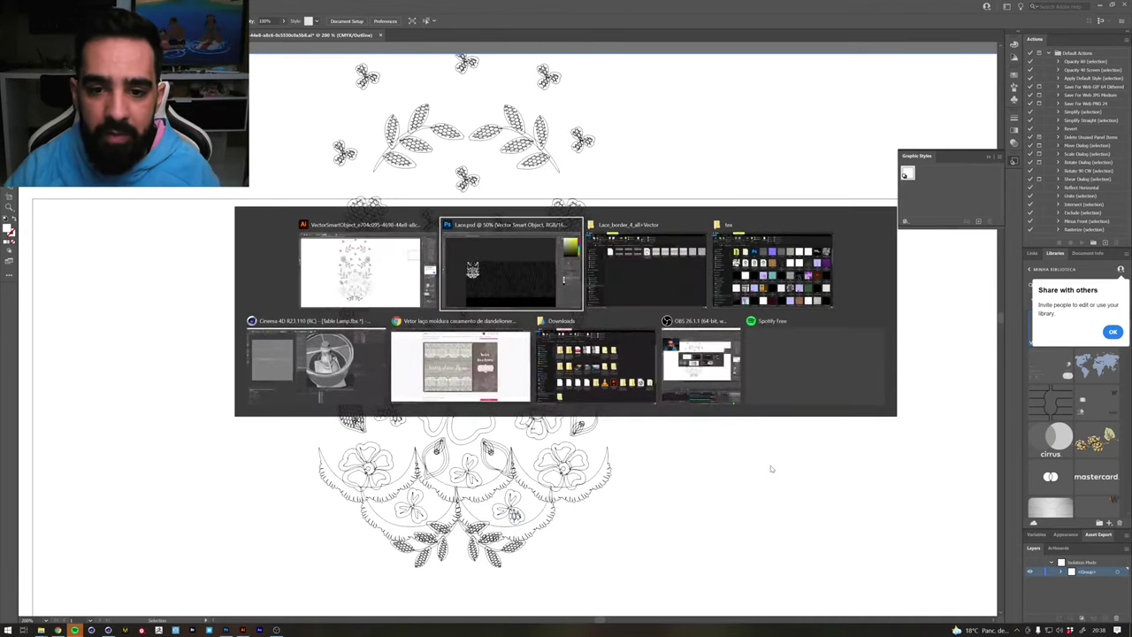
key(alt+Tab)
click(471, 391)
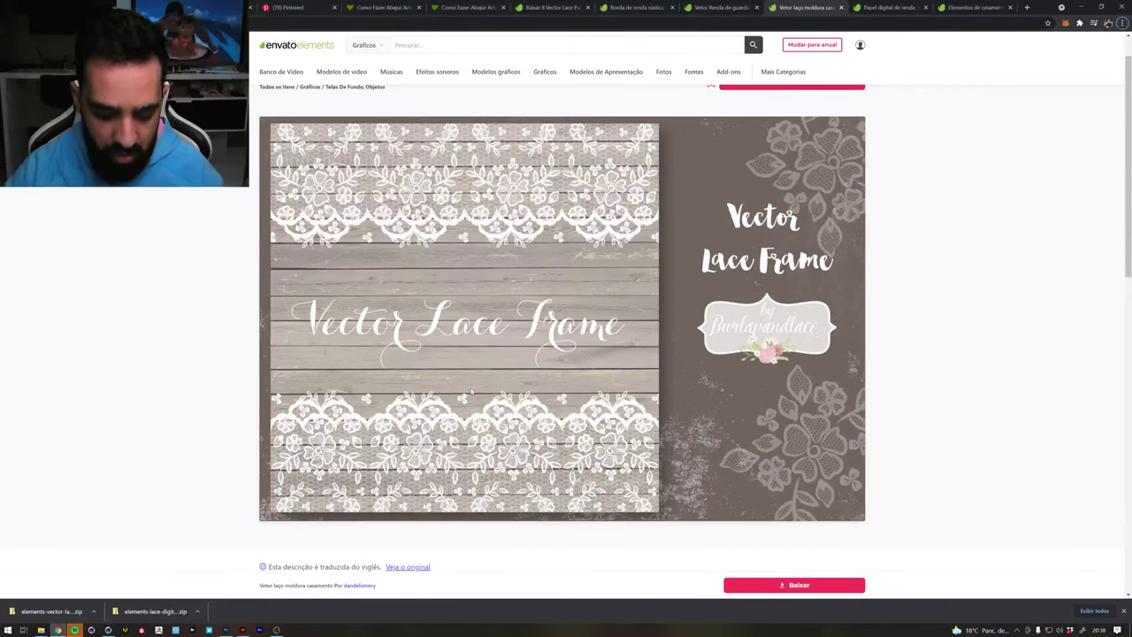
key(ctrl+t)
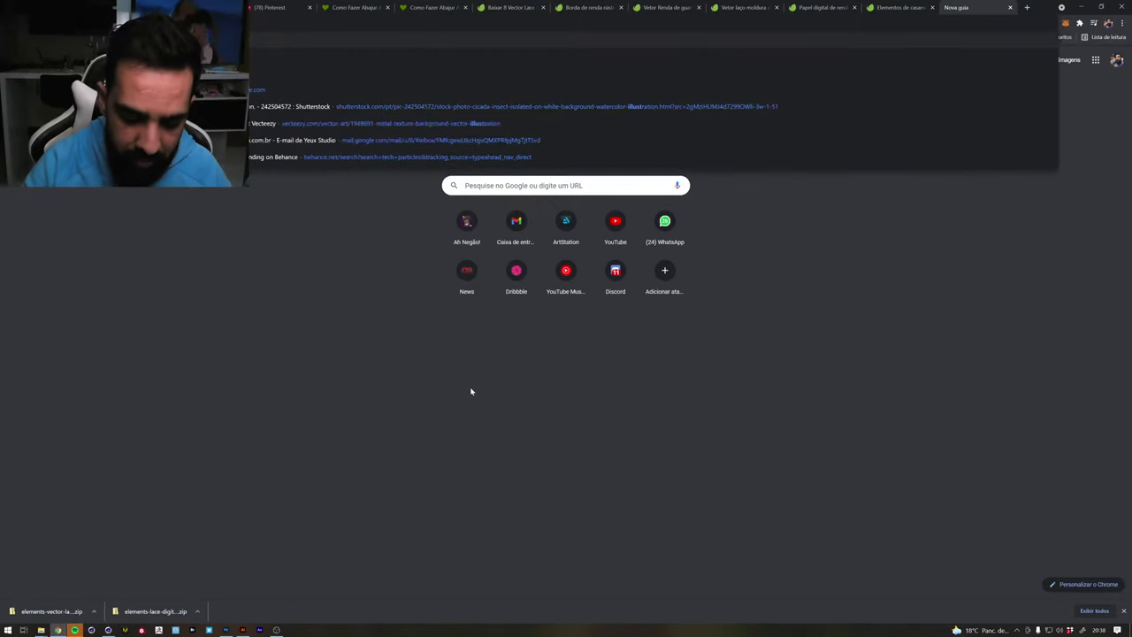
text(or ungr)
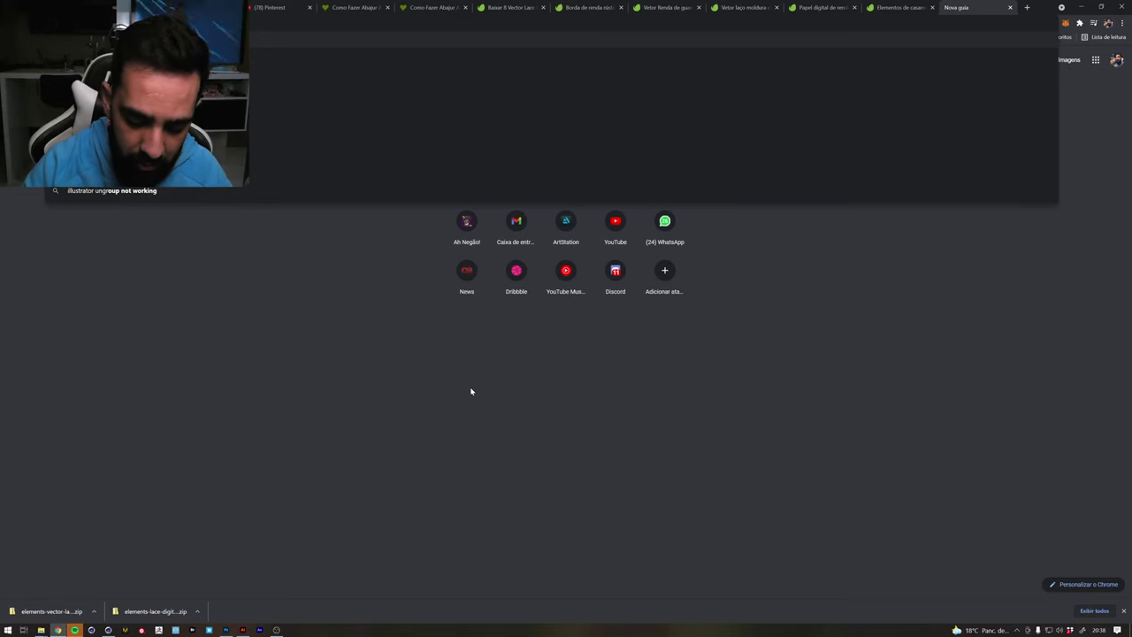
text( all)
key(Return)
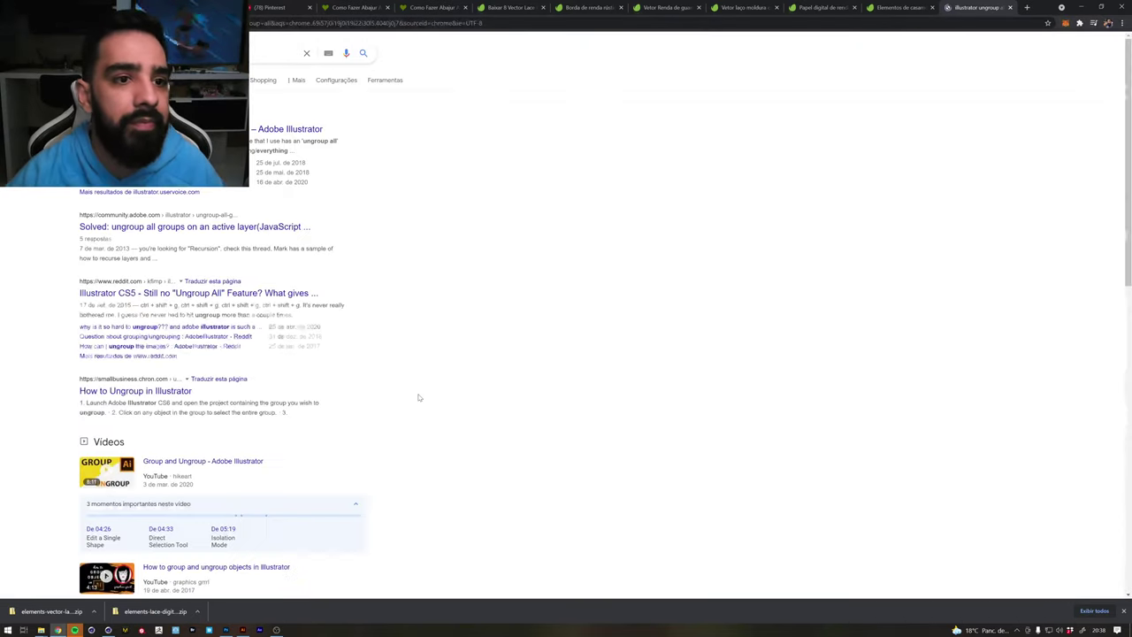
Open the Ungroup All feature request, scroll through its comments, and return to Illustrator
click(266, 129)
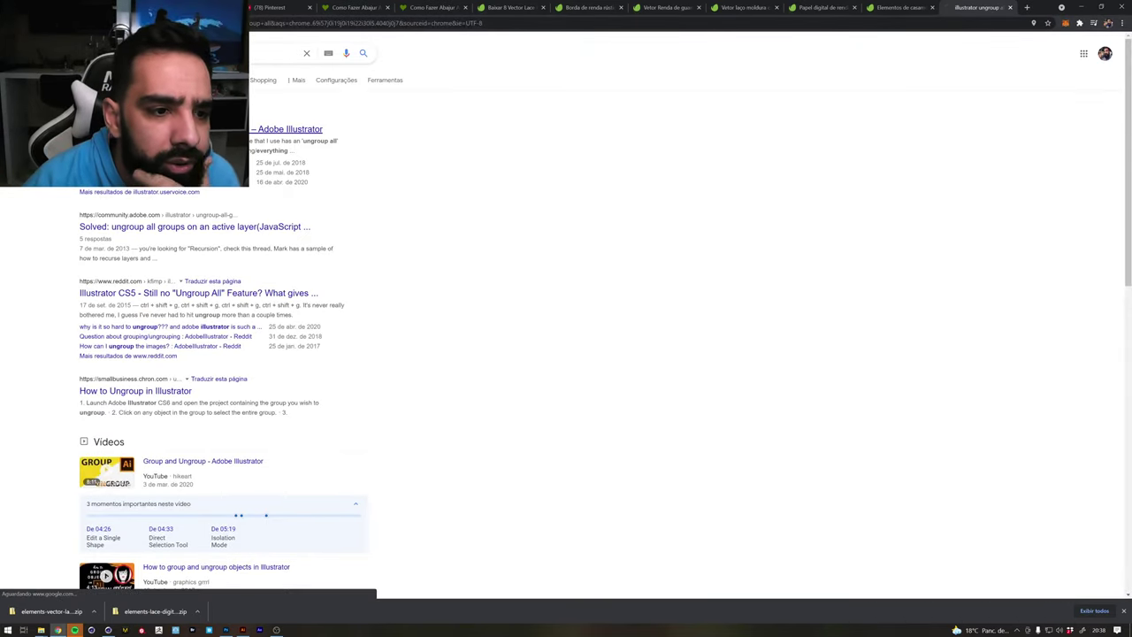
key(alt+Left)
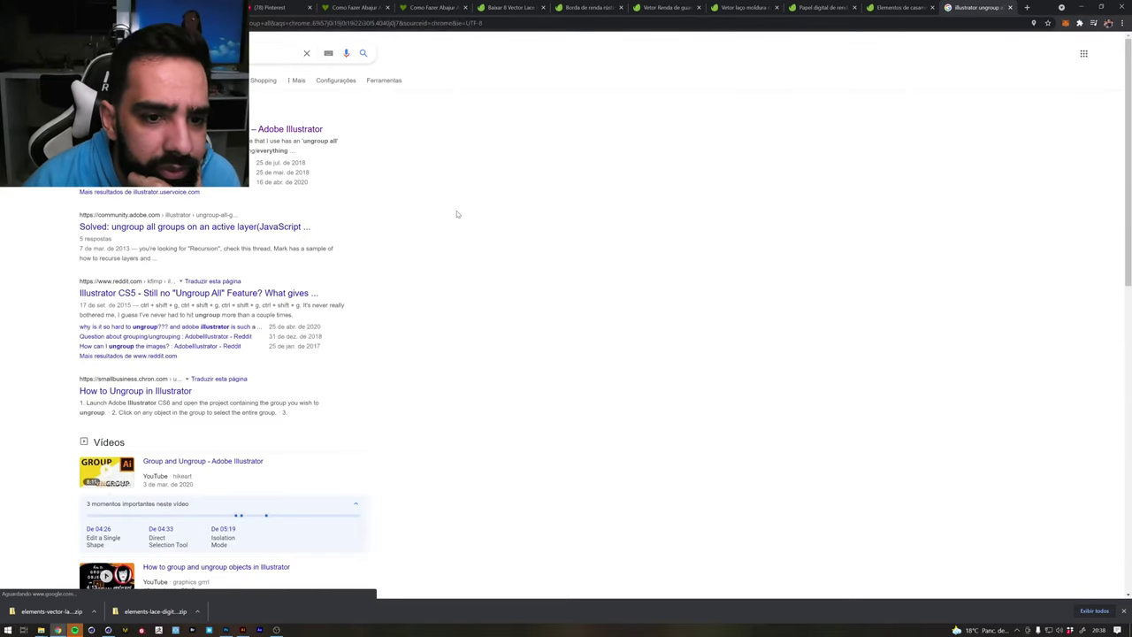
click(204, 129)
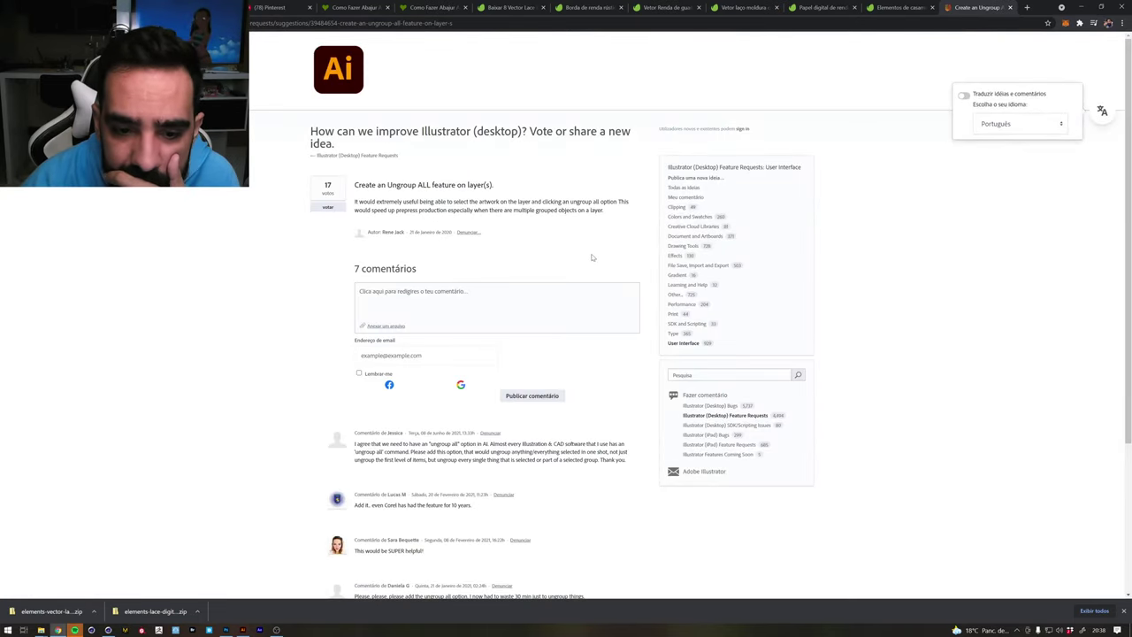
scroll(591, 258, down, 1)
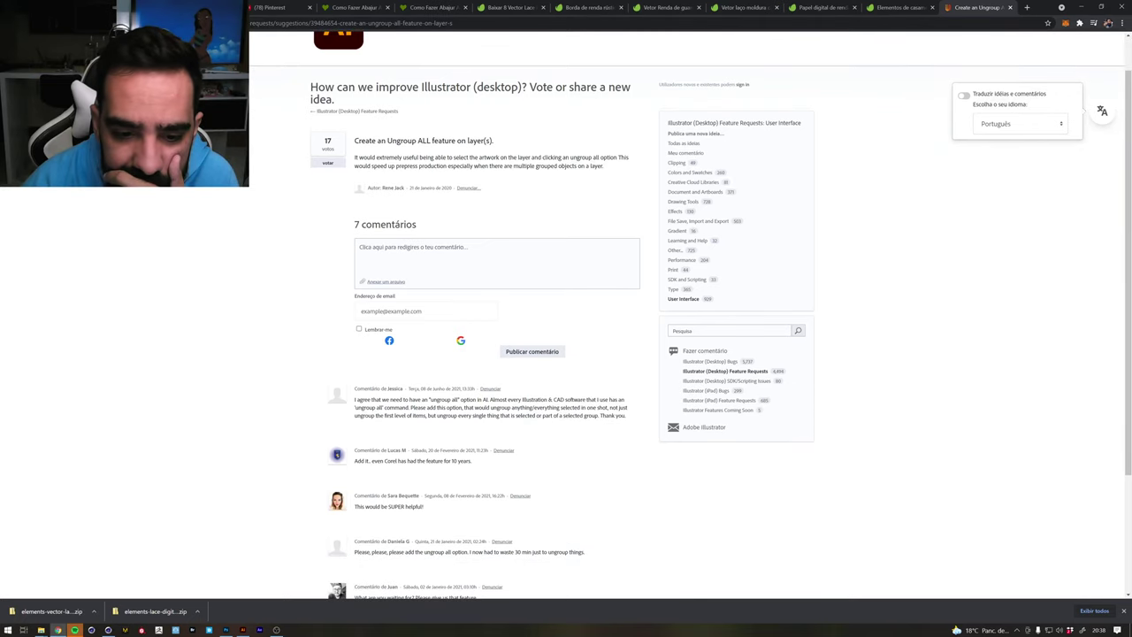
scroll(588, 265, down, 1)
scroll(601, 371, down, 2)
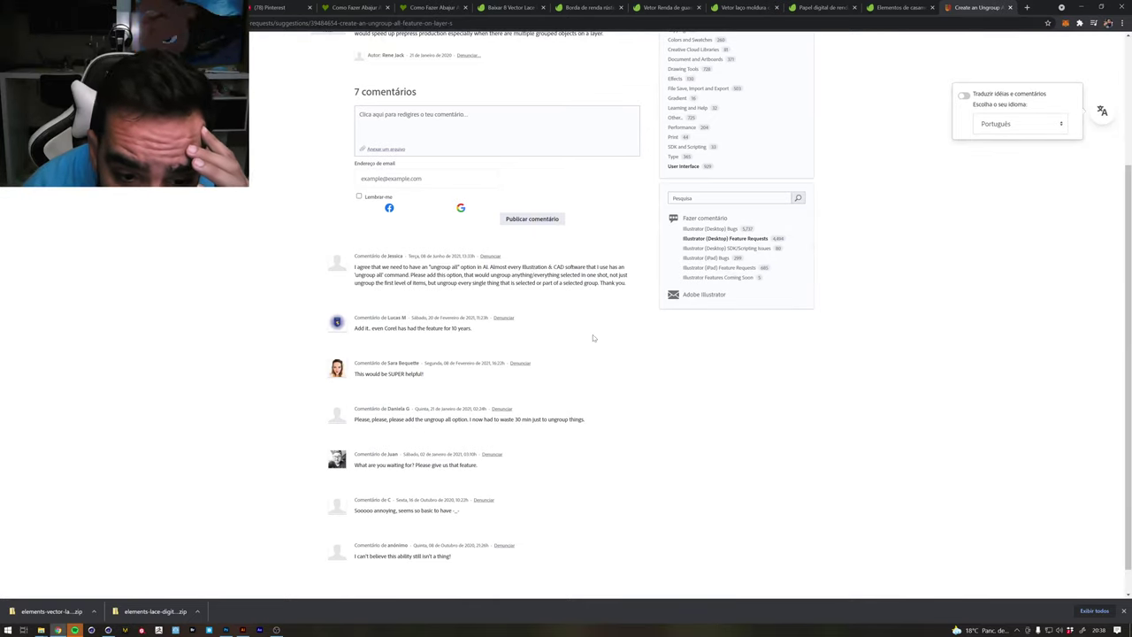
scroll(602, 336, down, 1)
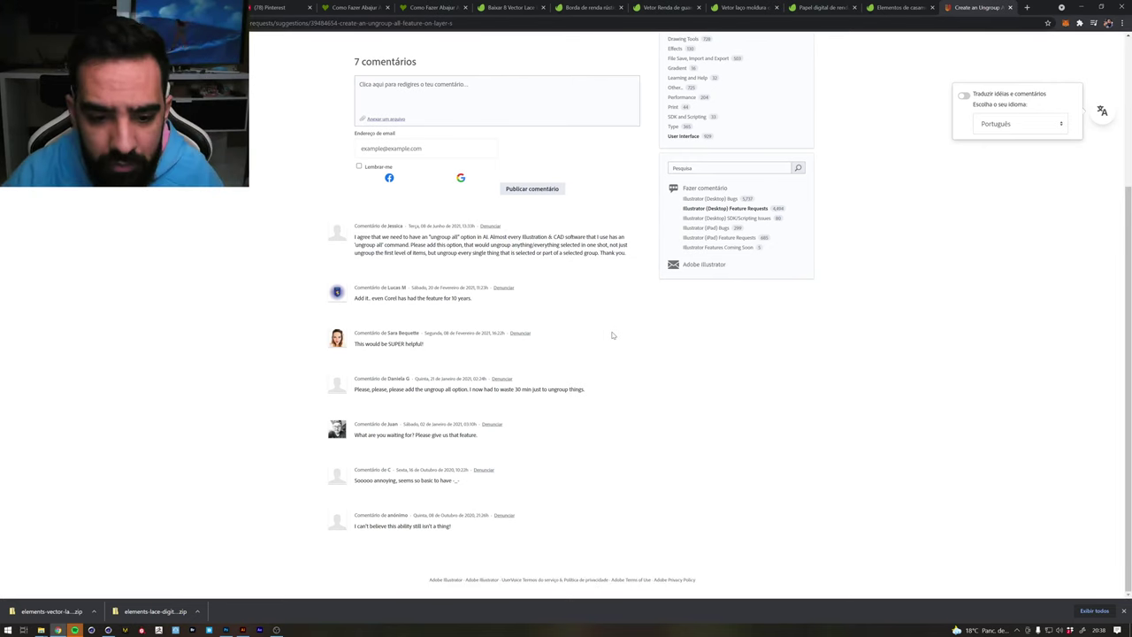
key(alt+Tab)
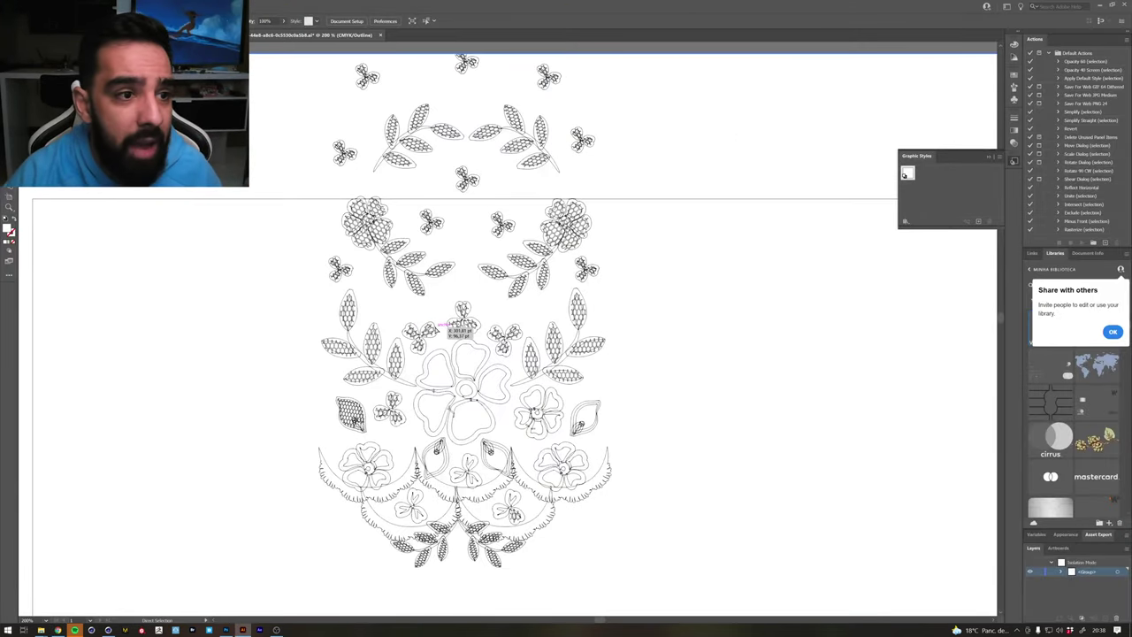
key(a)
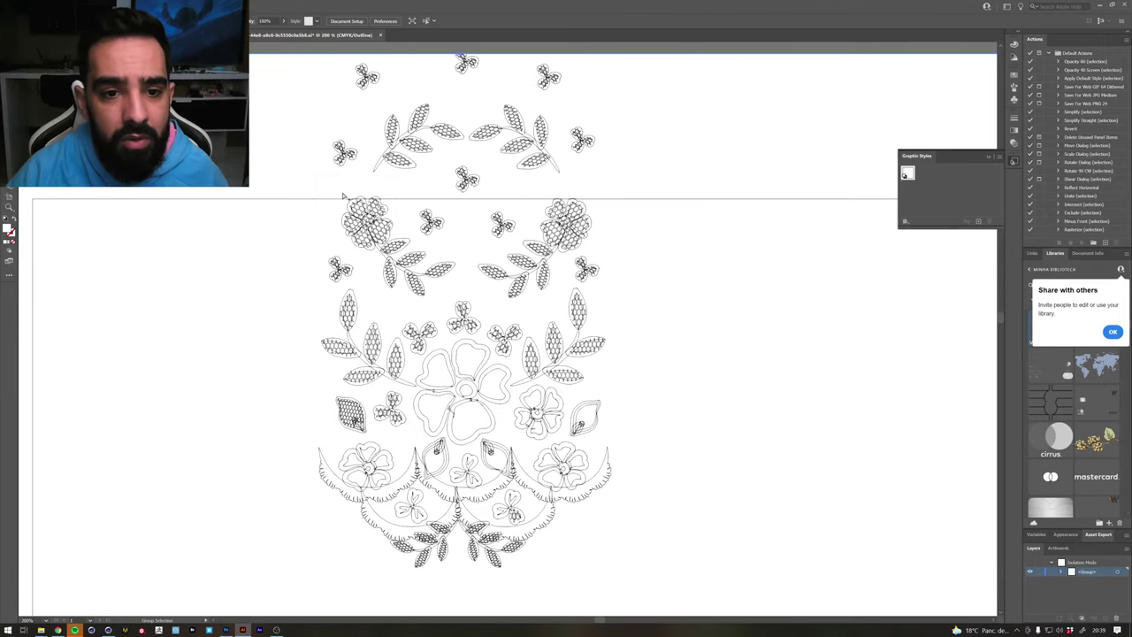
key(ctrl+z)
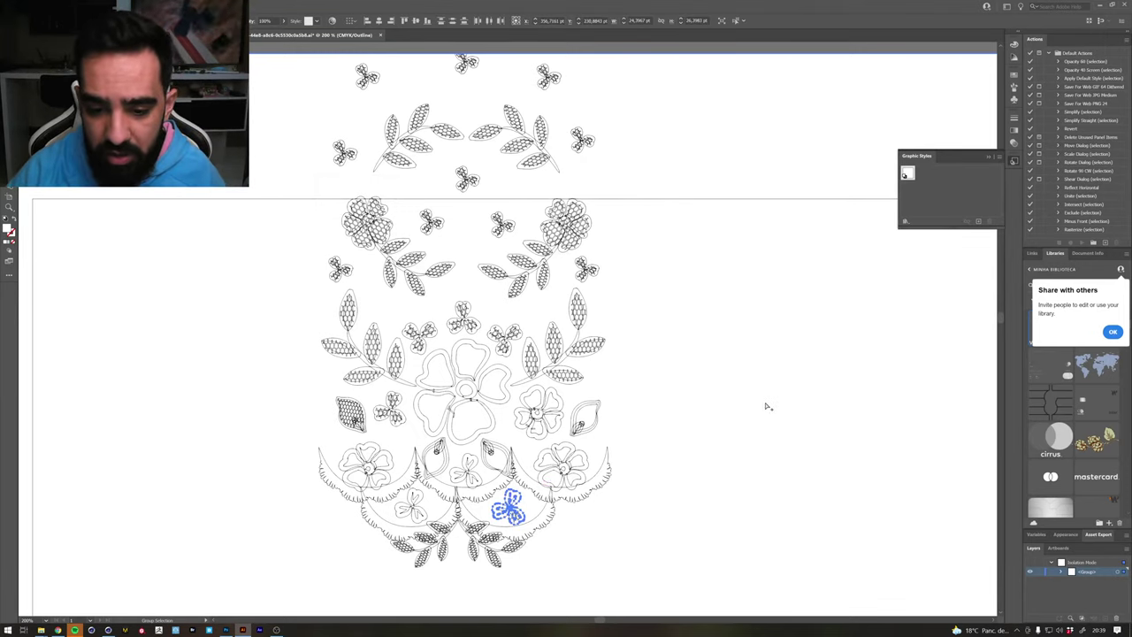
click(762, 406)
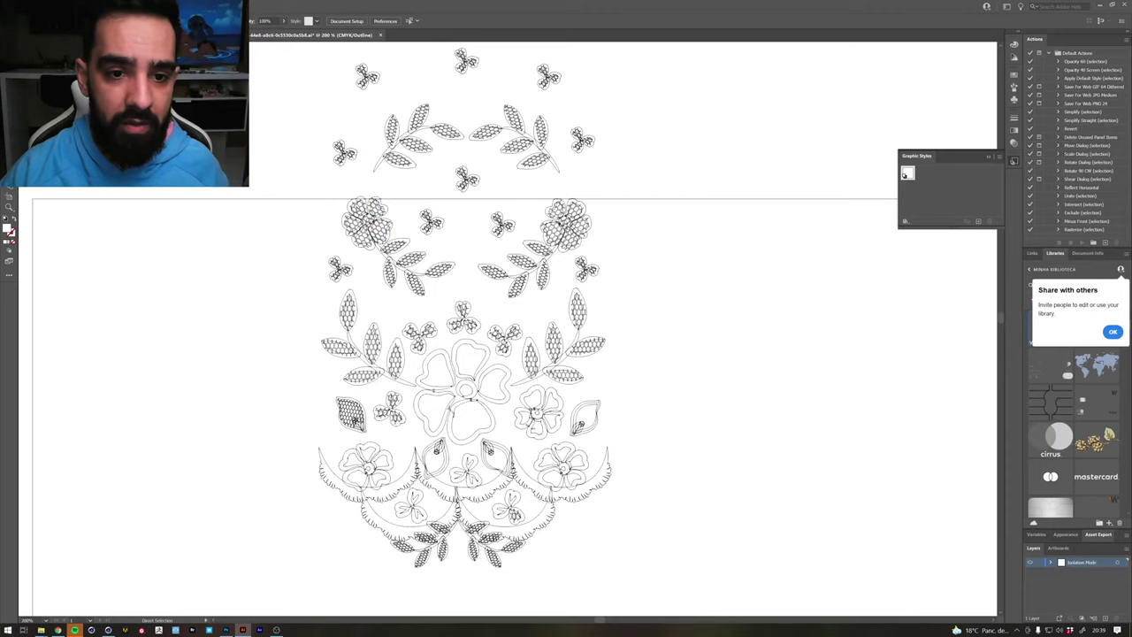
click(369, 207)
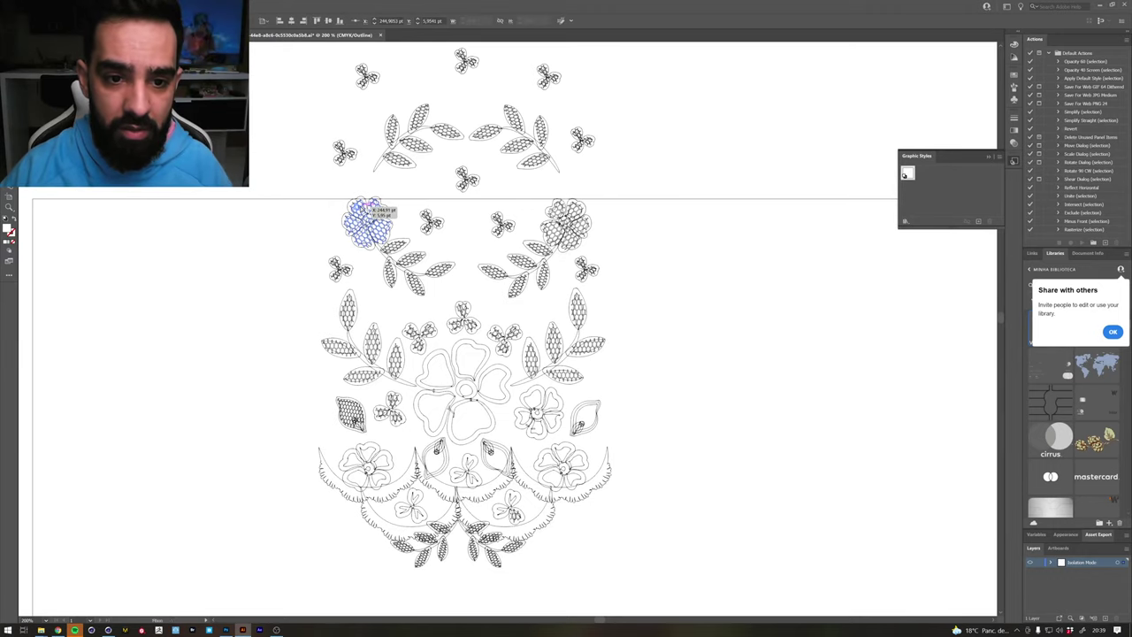
double_click(357, 207)
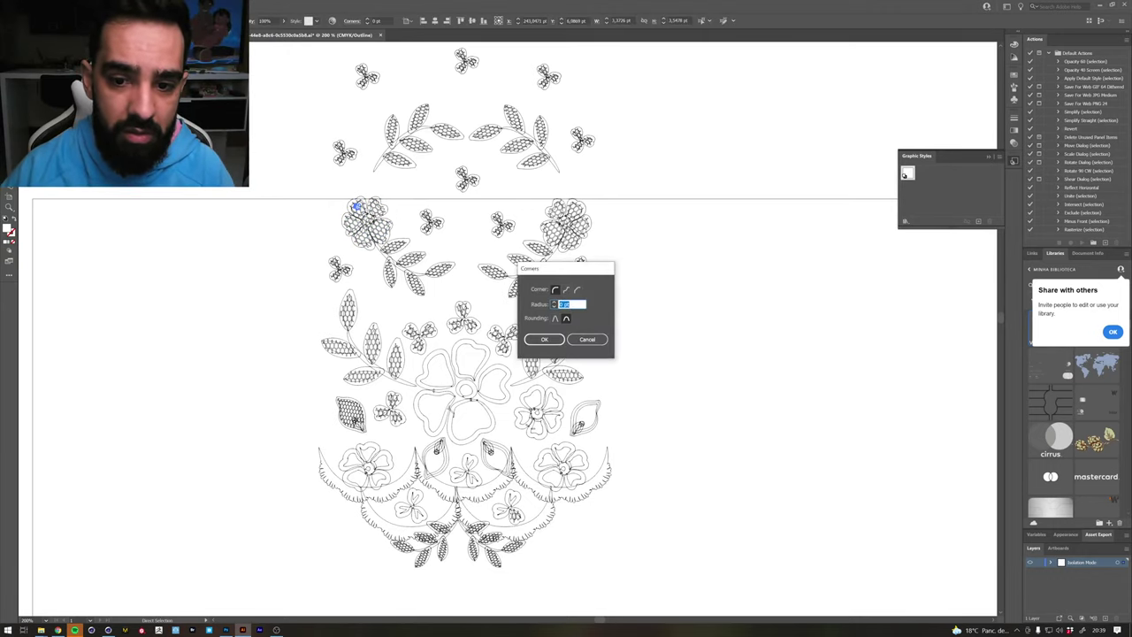
key(Escape)
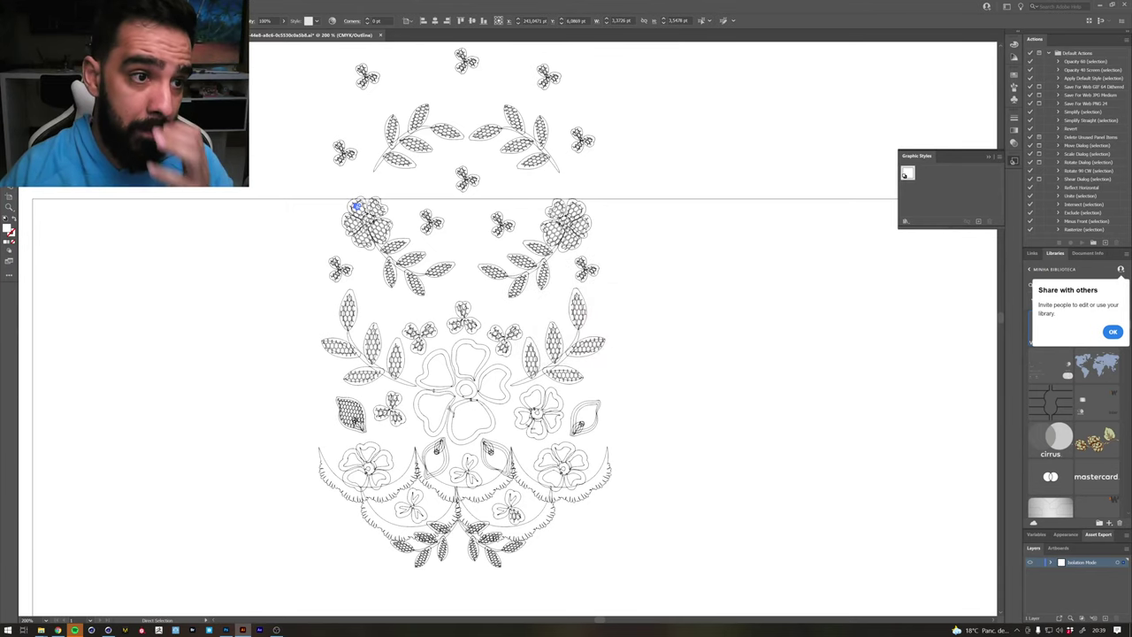
alt+click(389, 225)
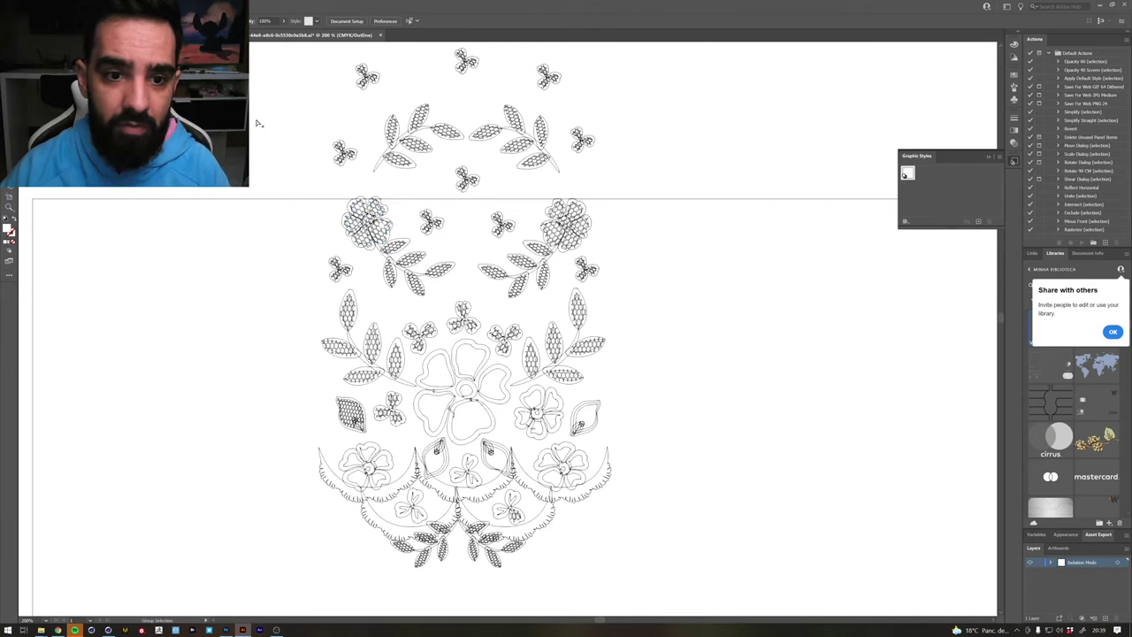
key(ctrl+a)
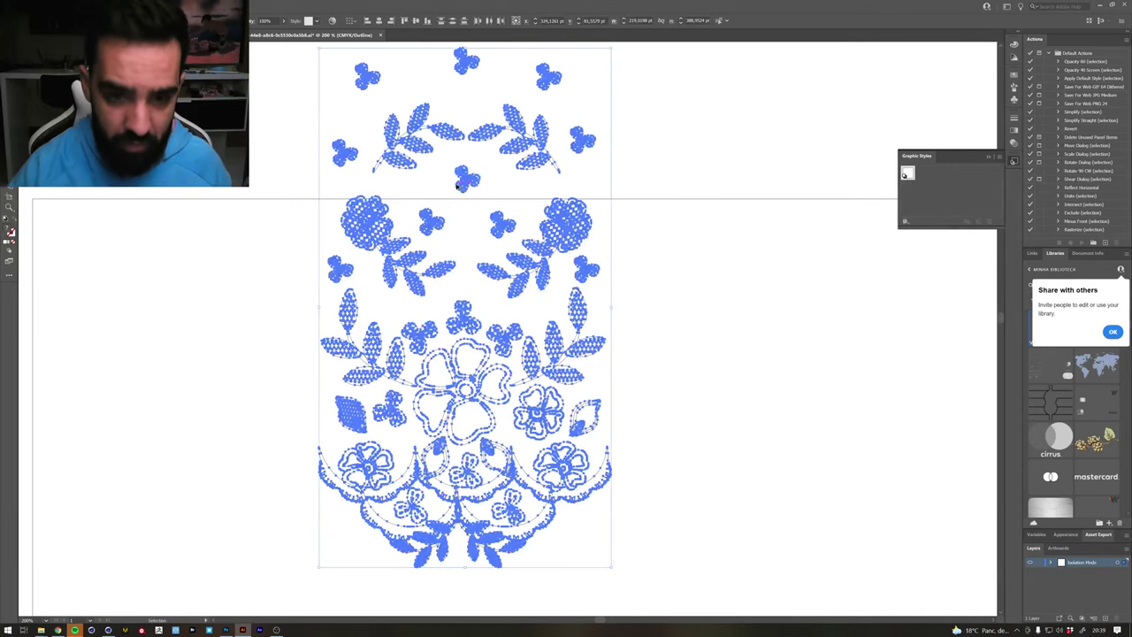
key(ctrl+shift+a)
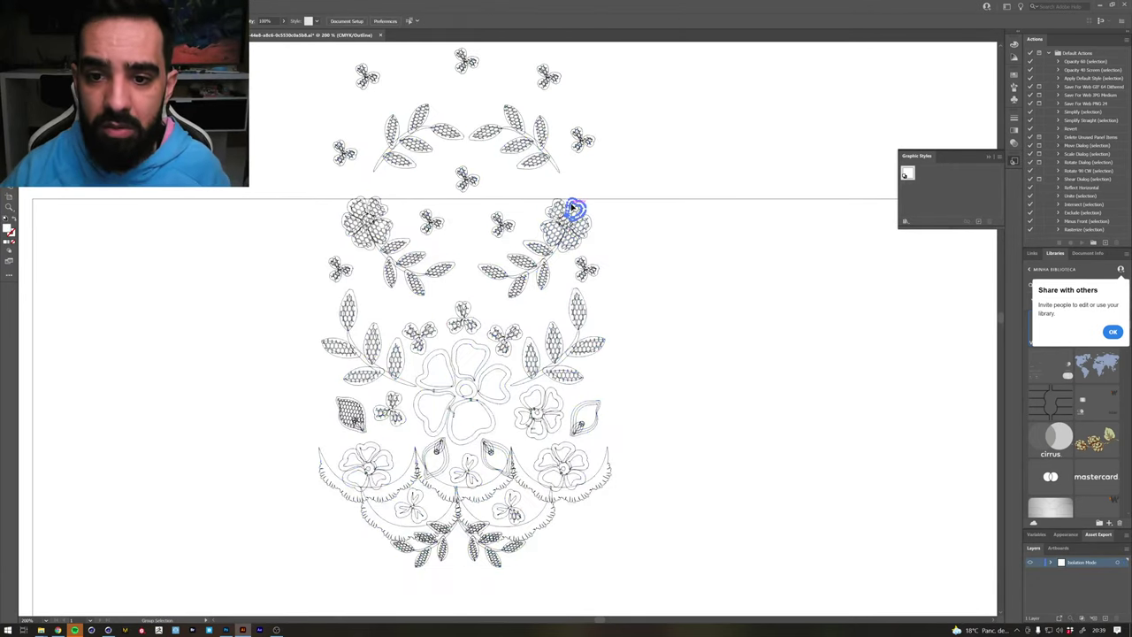
click(574, 209)
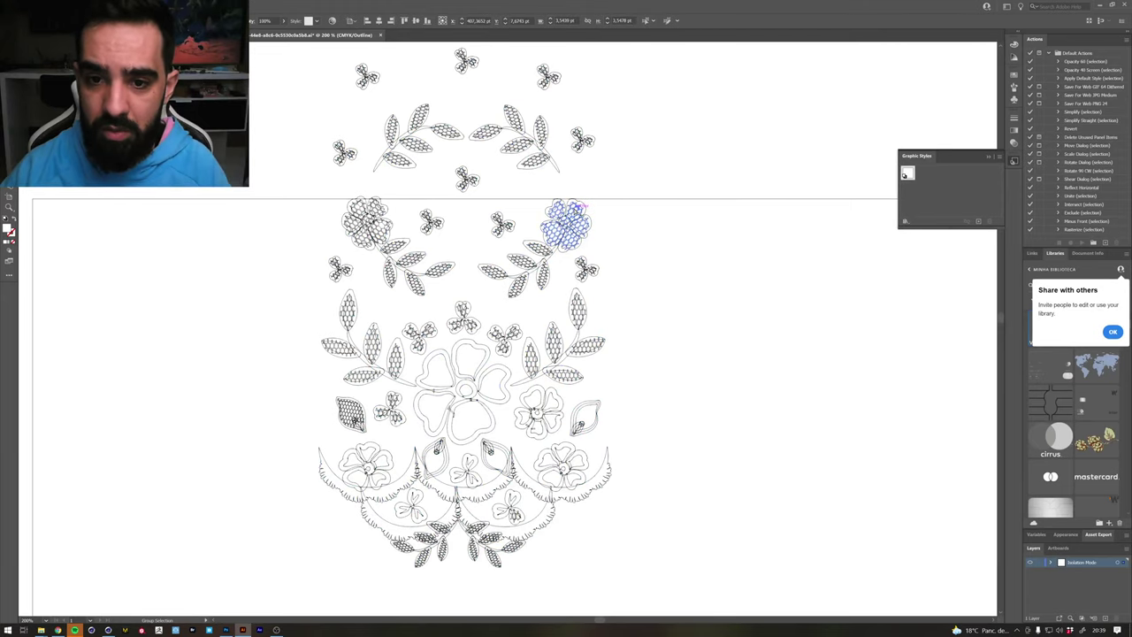
Delete the hex-mesh fills of the top-right and top-left roses
key(Delete)
key(ctrl+z)
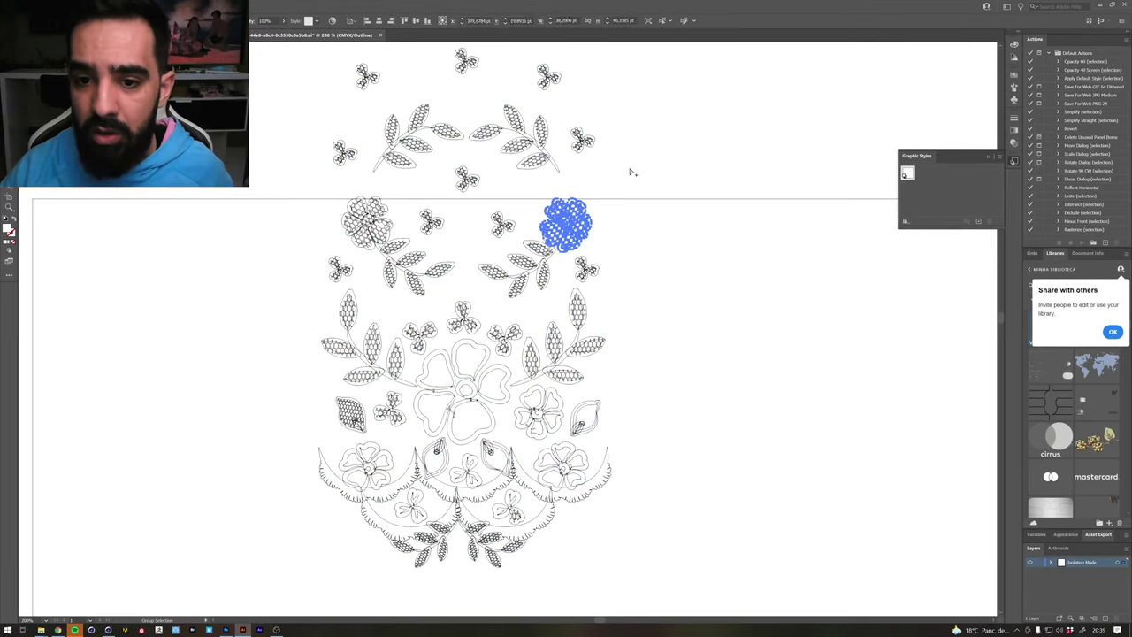
key(ctrl+shift+a)
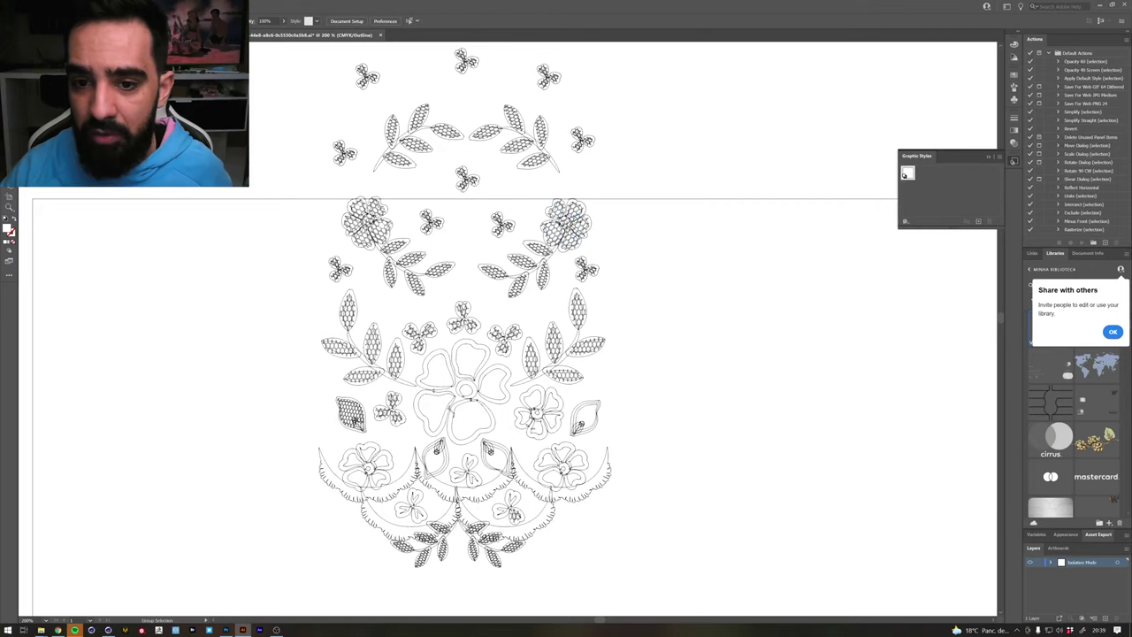
click(576, 220)
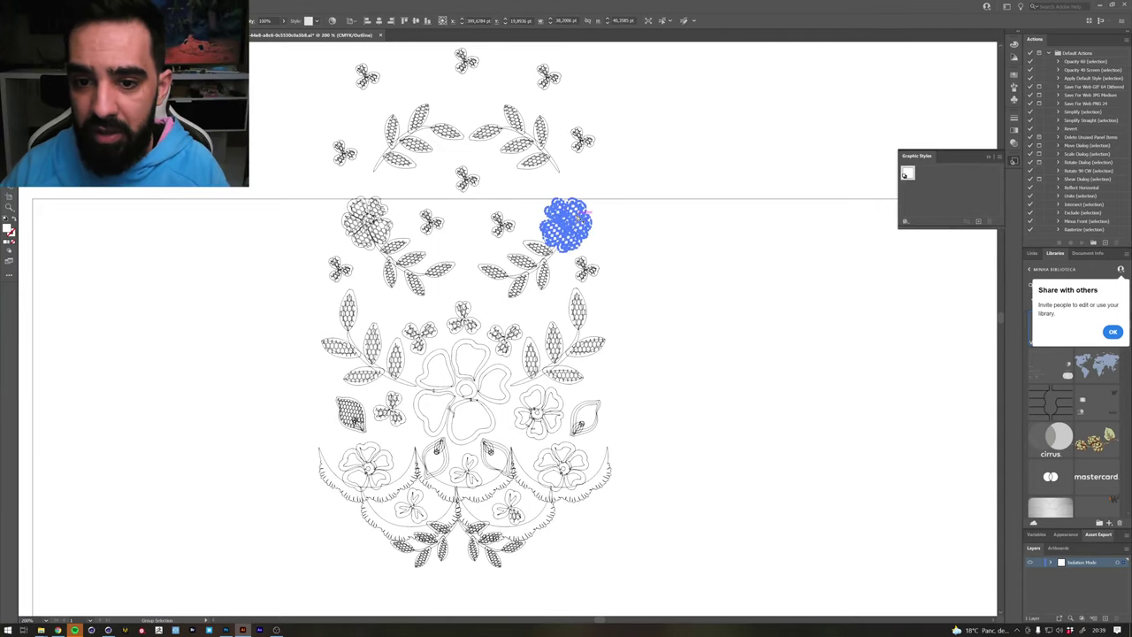
click(573, 216)
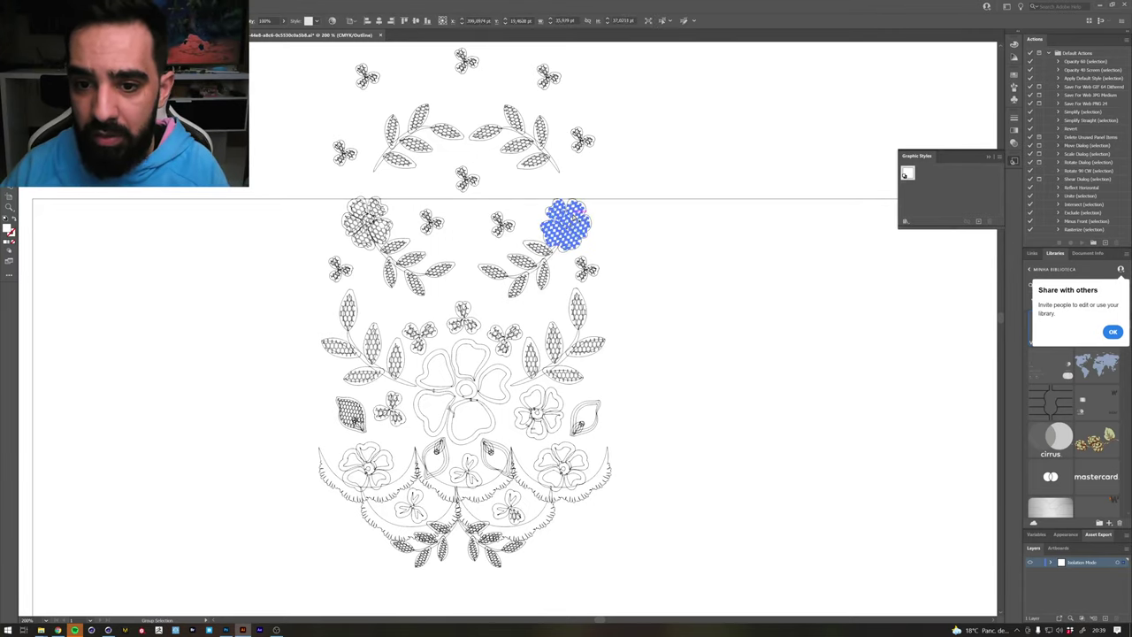
key(Delete)
click(359, 216)
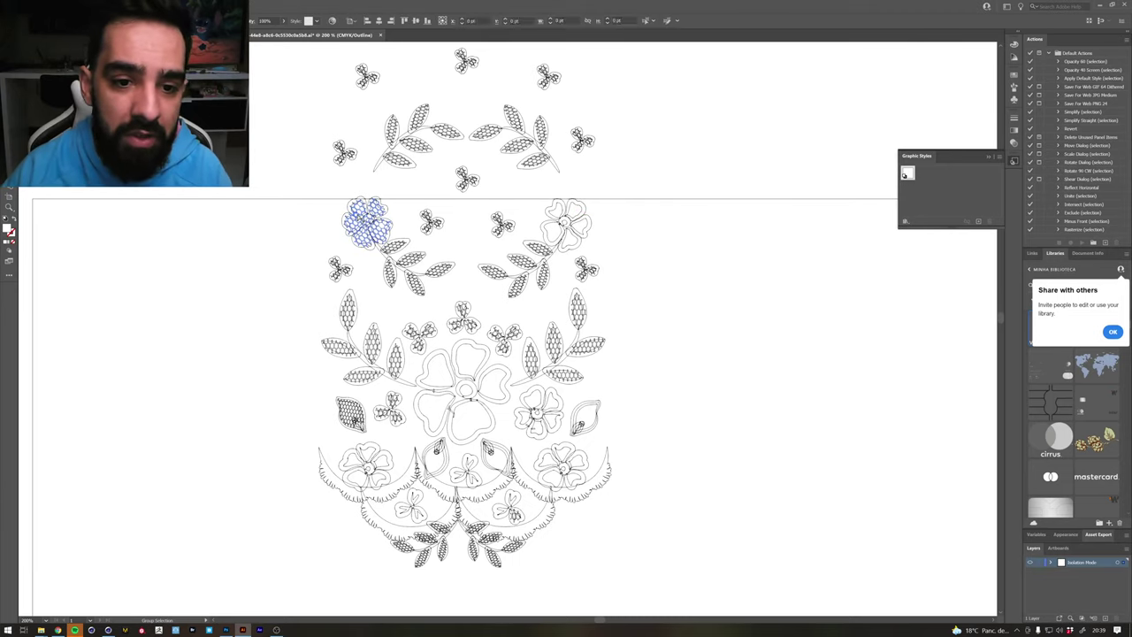
key(Delete)
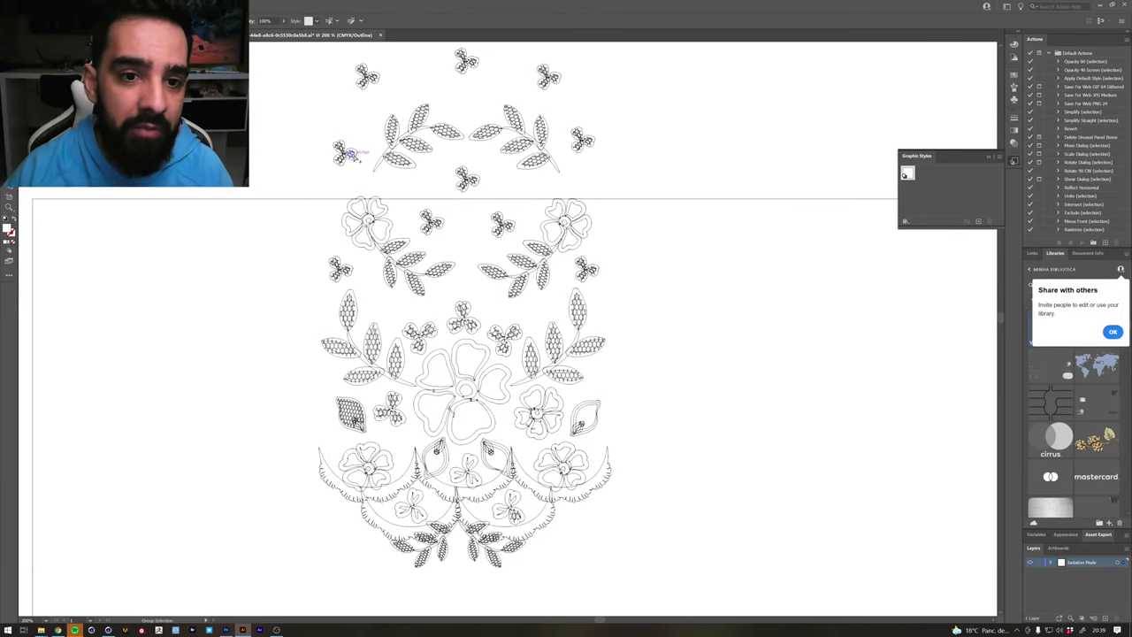
Delete the mesh fills from the five left sprig leaves and the small left trefoil
click(396, 160)
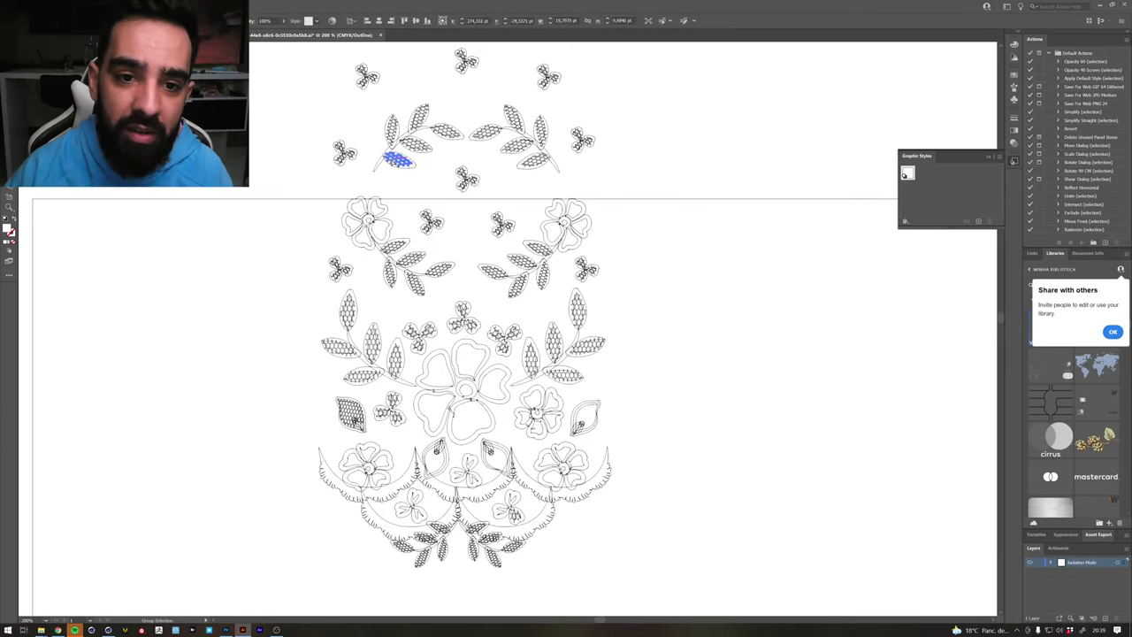
key(Delete)
click(418, 147)
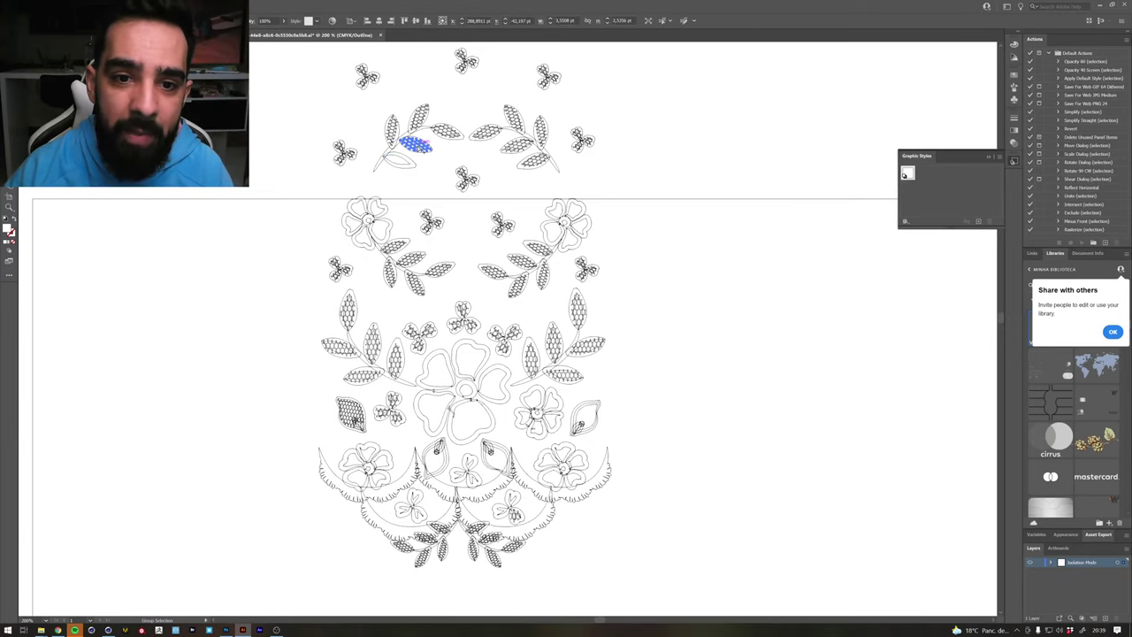
key(Delete)
click(447, 134)
key(Delete)
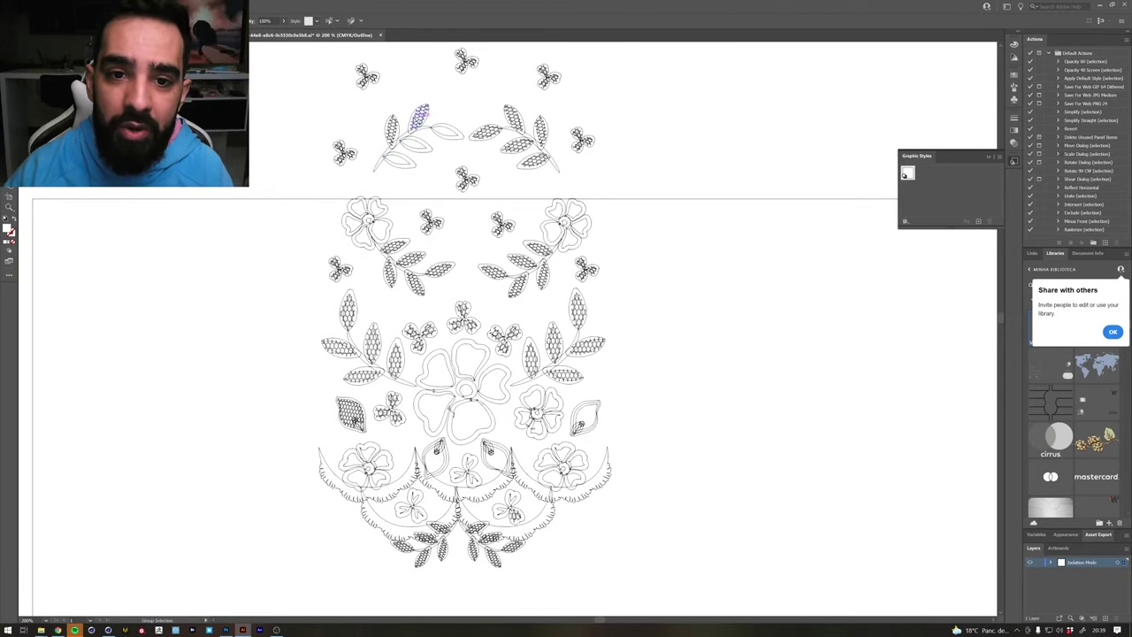
click(423, 114)
key(Delete)
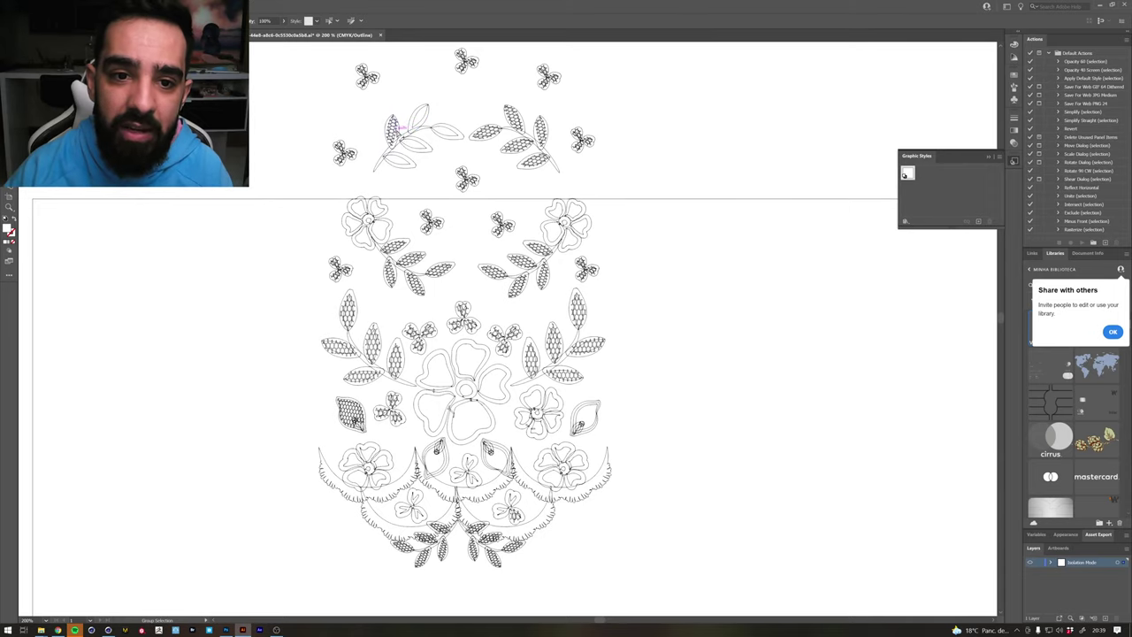
click(394, 131)
key(Delete)
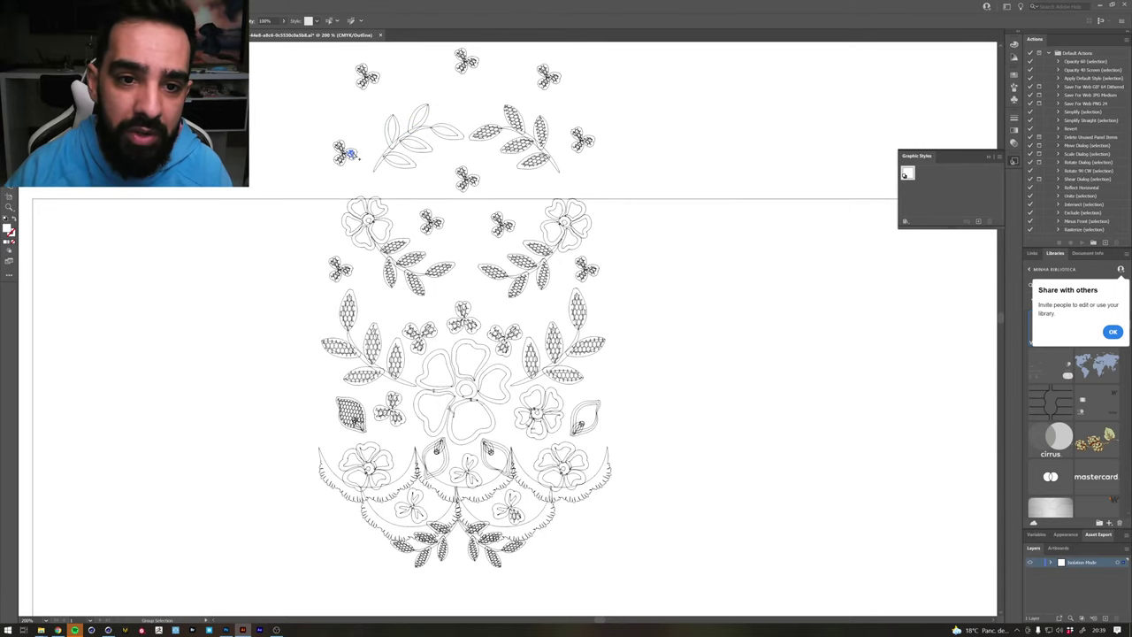
click(347, 152)
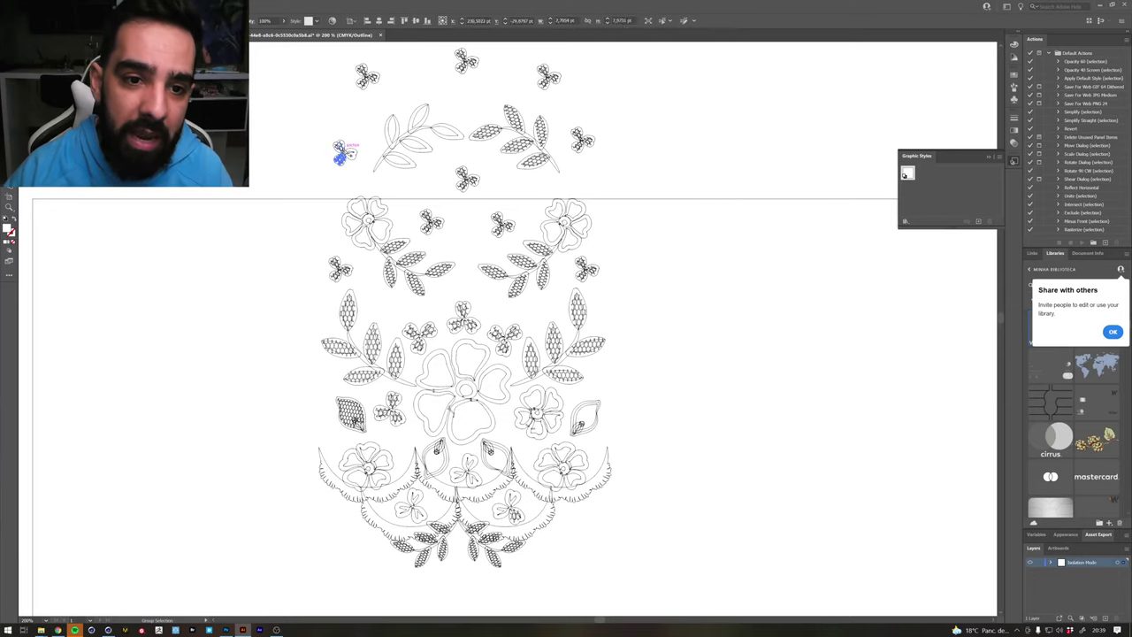
key(Delete)
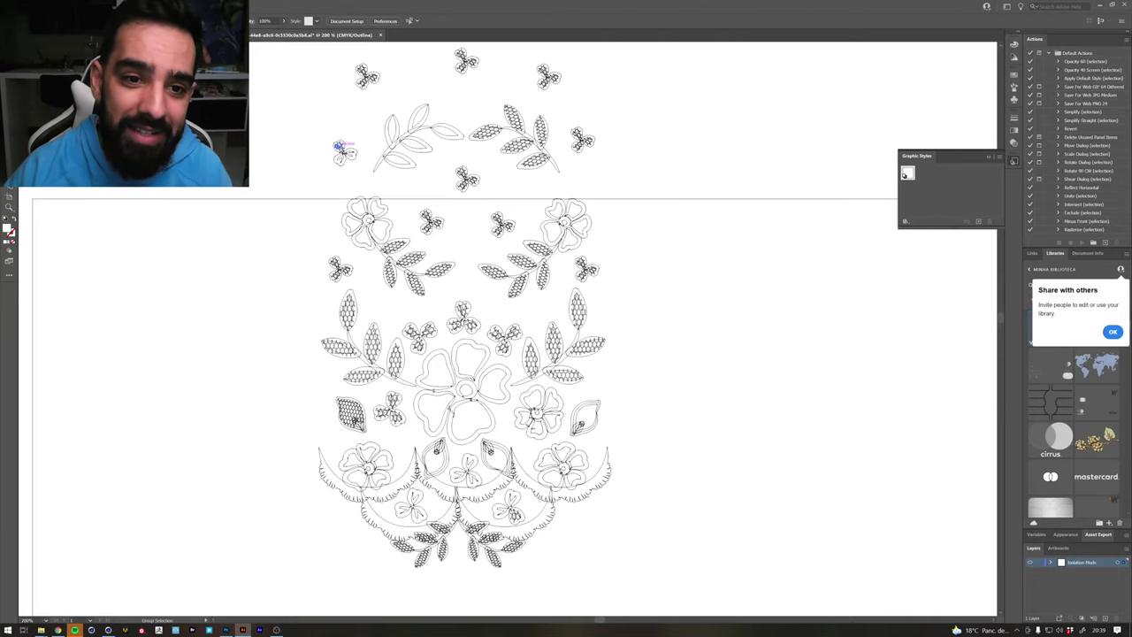
Try selecting the mesh fills of the top-left, top-centre and top-right trefoils
click(371, 78)
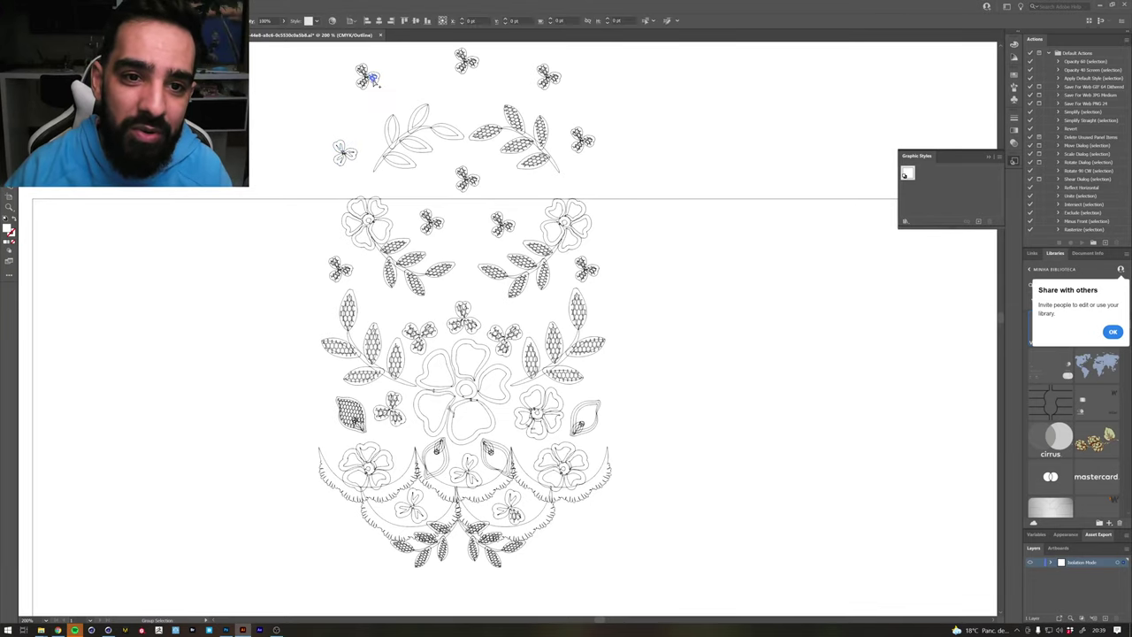
click(368, 78)
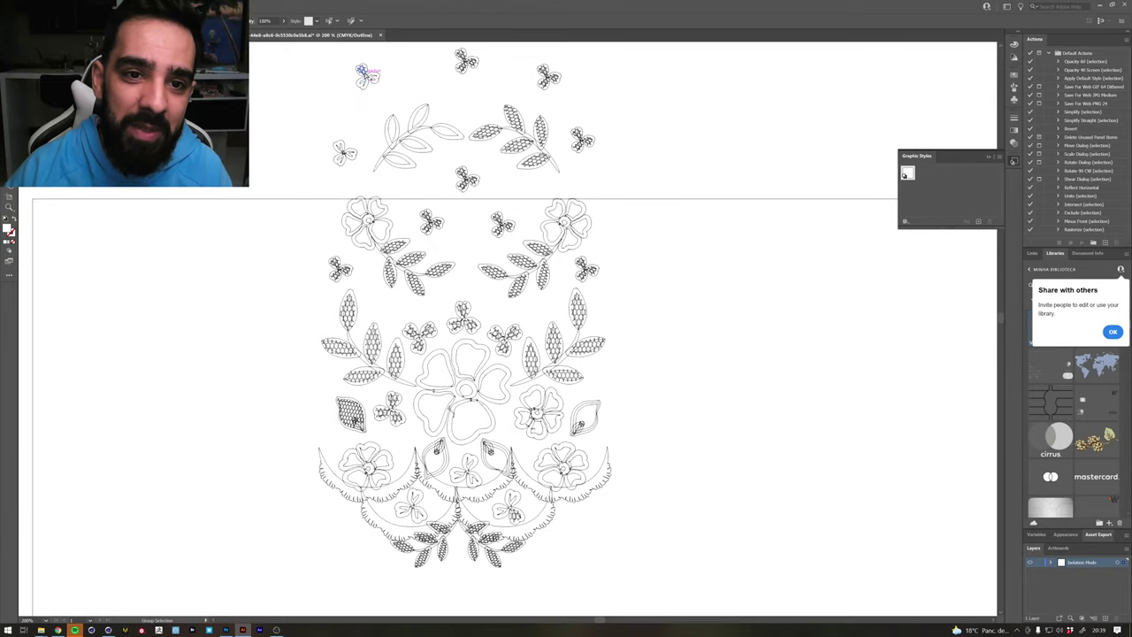
click(472, 62)
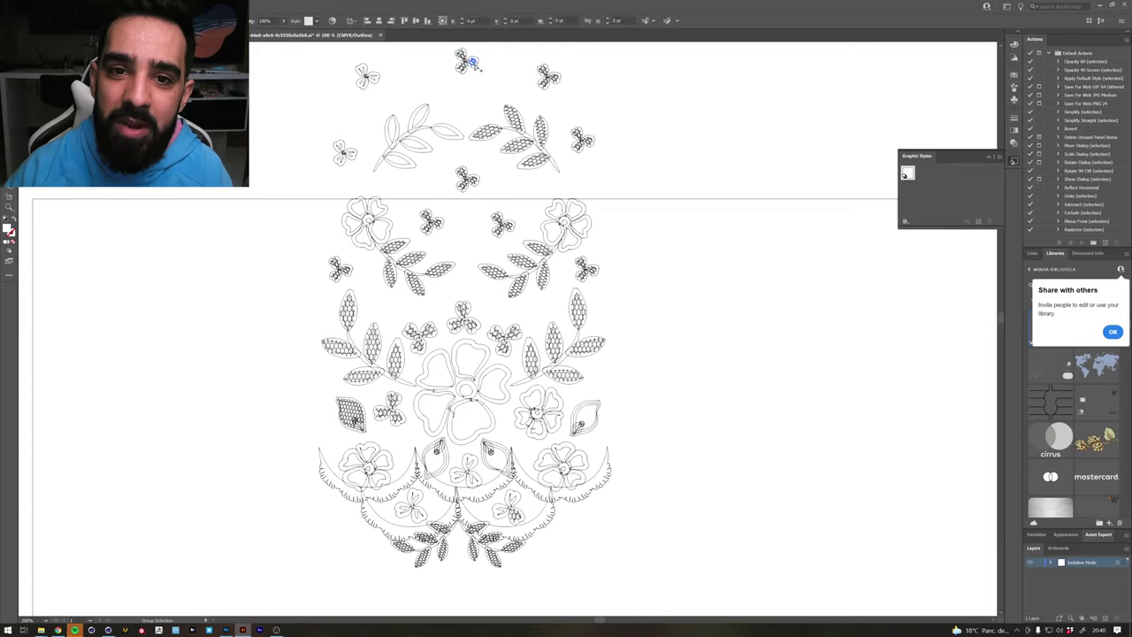
click(459, 71)
click(460, 71)
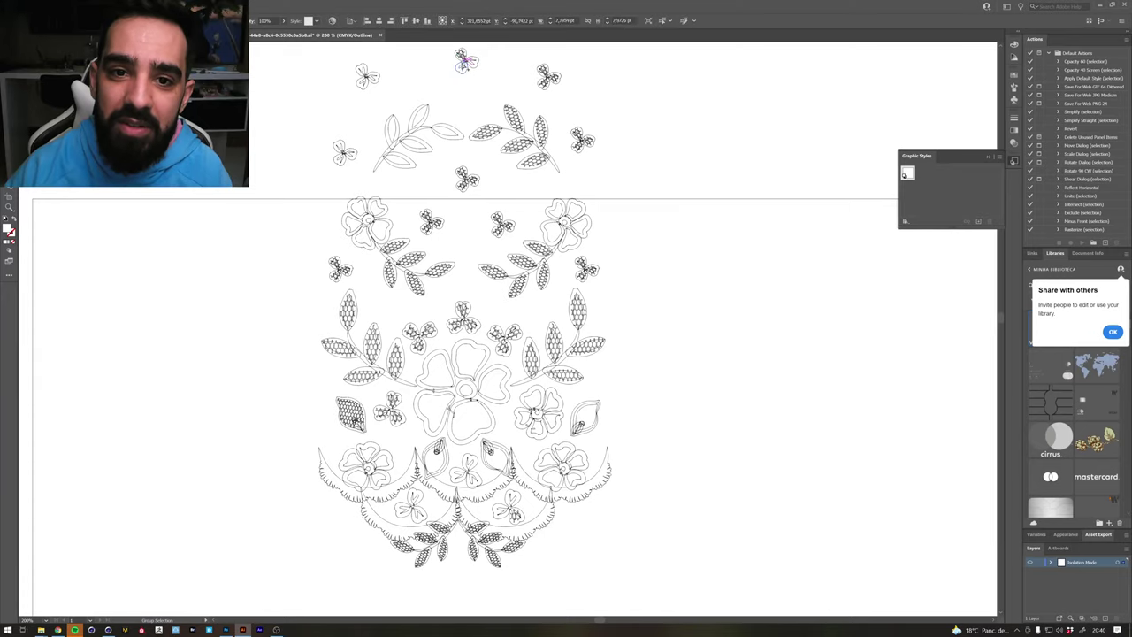
click(460, 69)
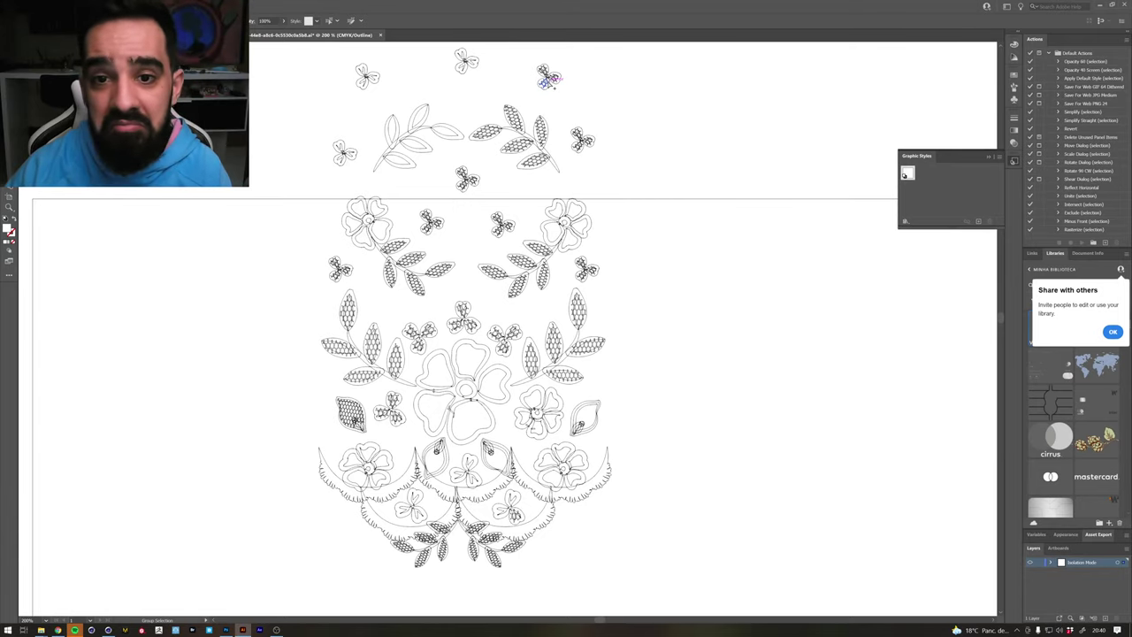
click(549, 78)
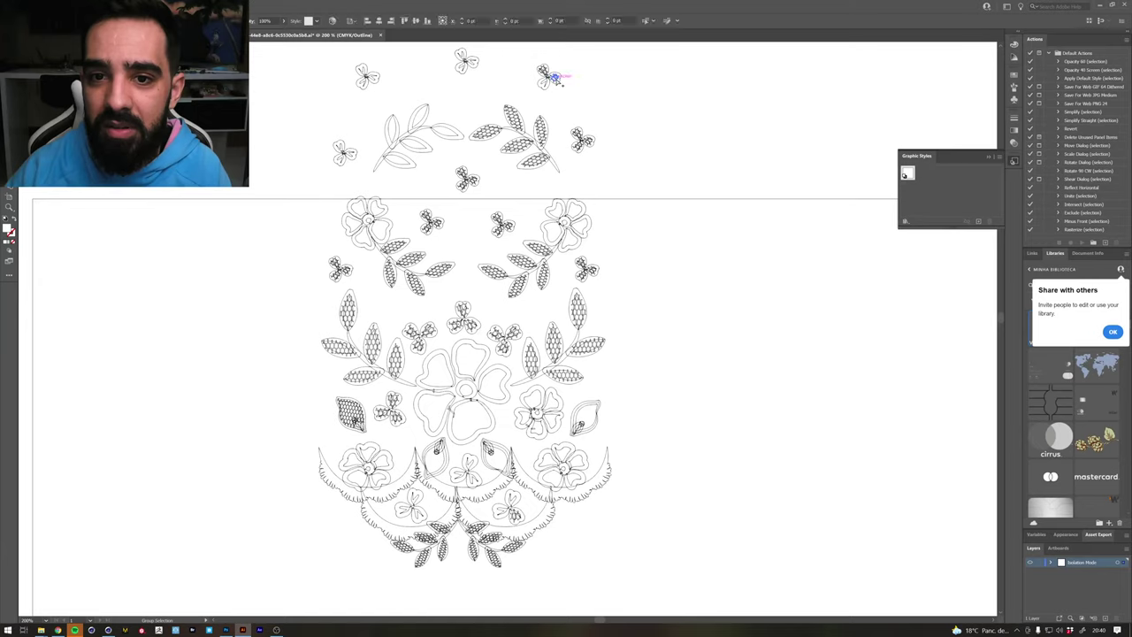
click(566, 89)
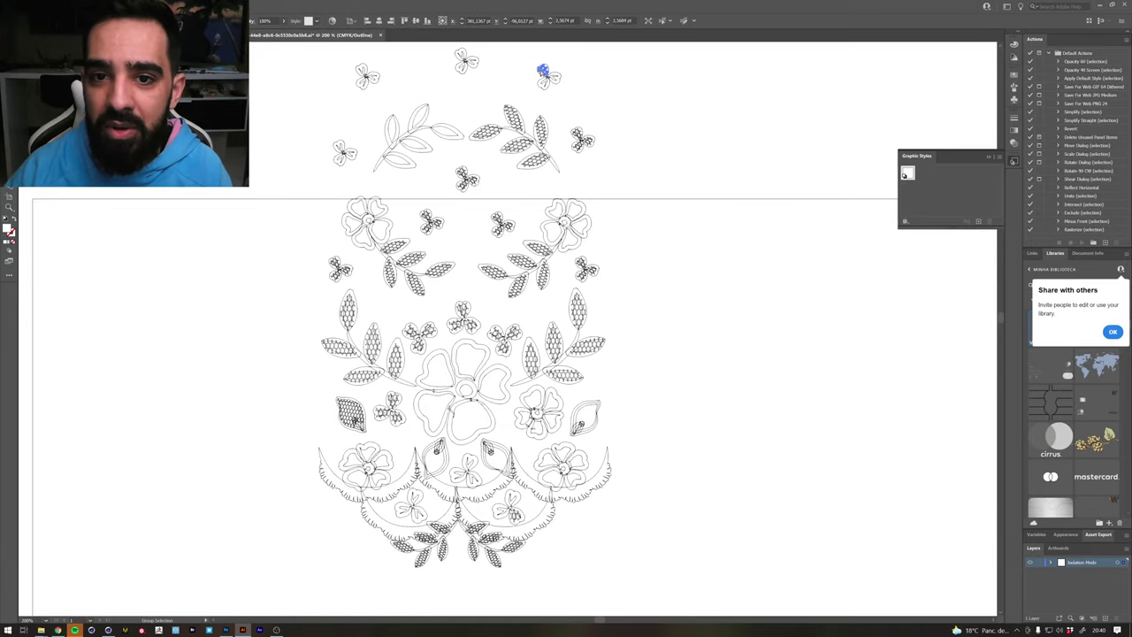
Check the top-right butterfly's parts, then delete the hexagon fills from the upper-right sprig's leaves
click(580, 134)
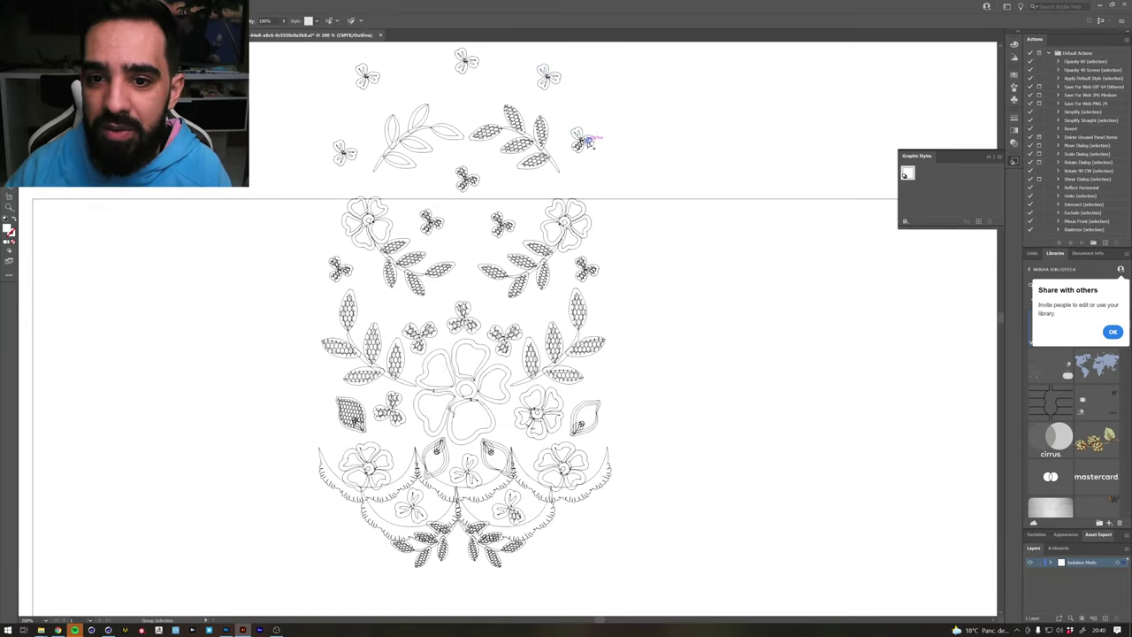
click(589, 144)
click(579, 146)
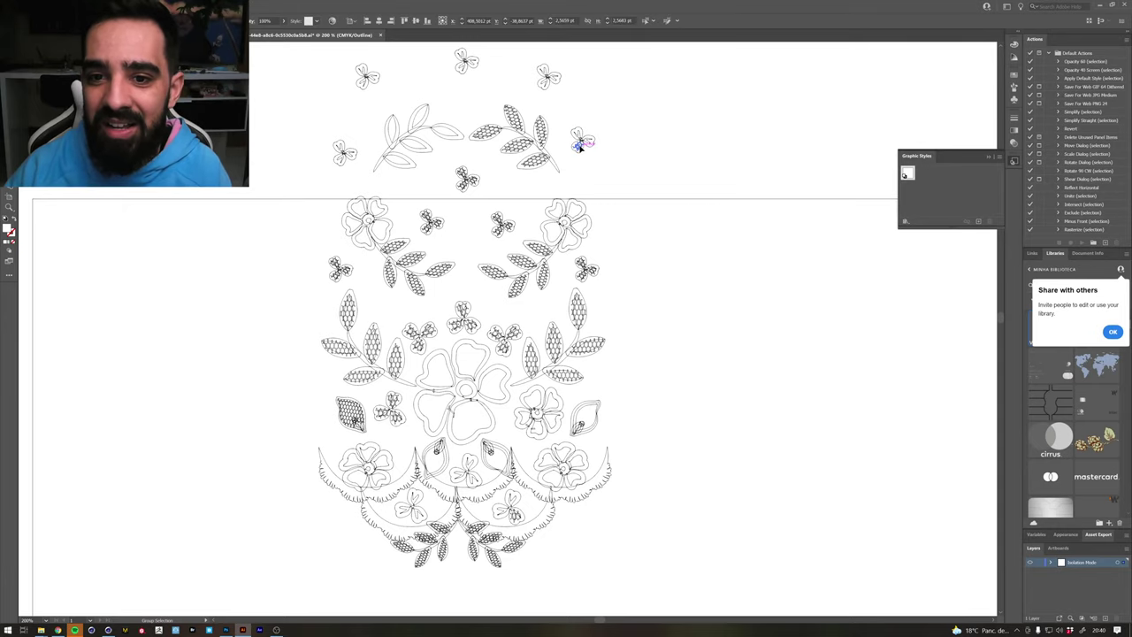
click(547, 161)
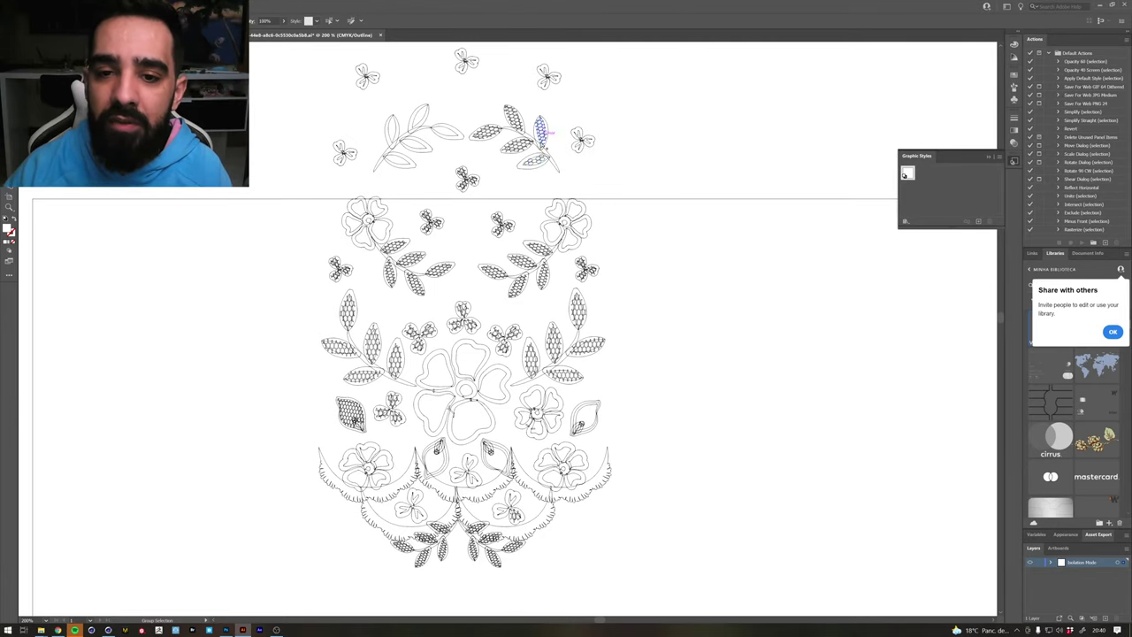
click(543, 165)
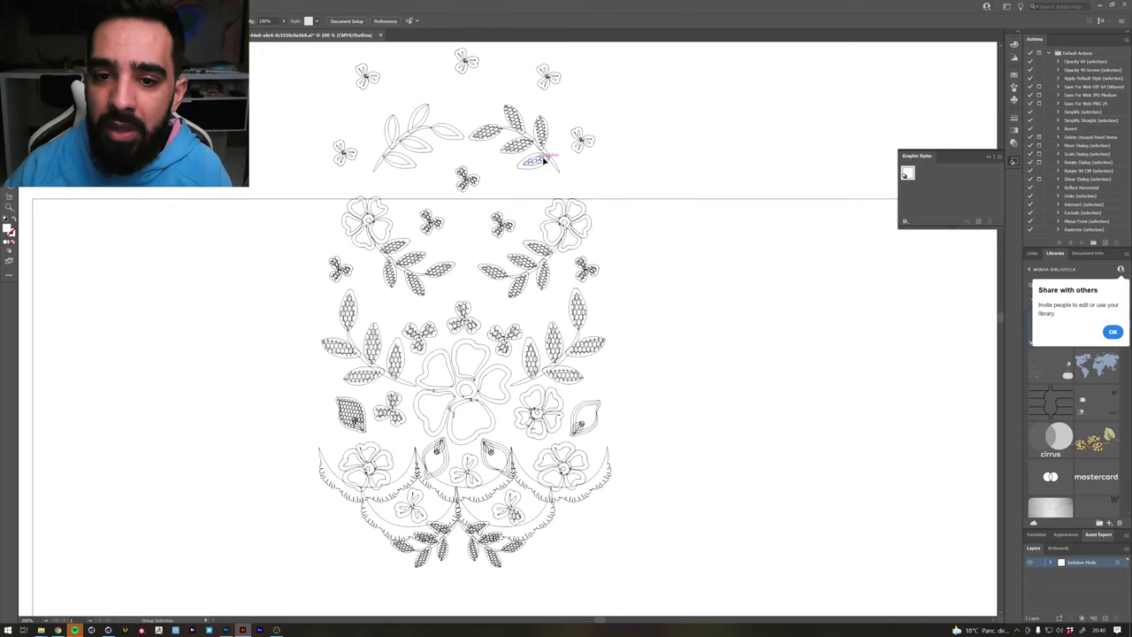
click(544, 160)
click(546, 159)
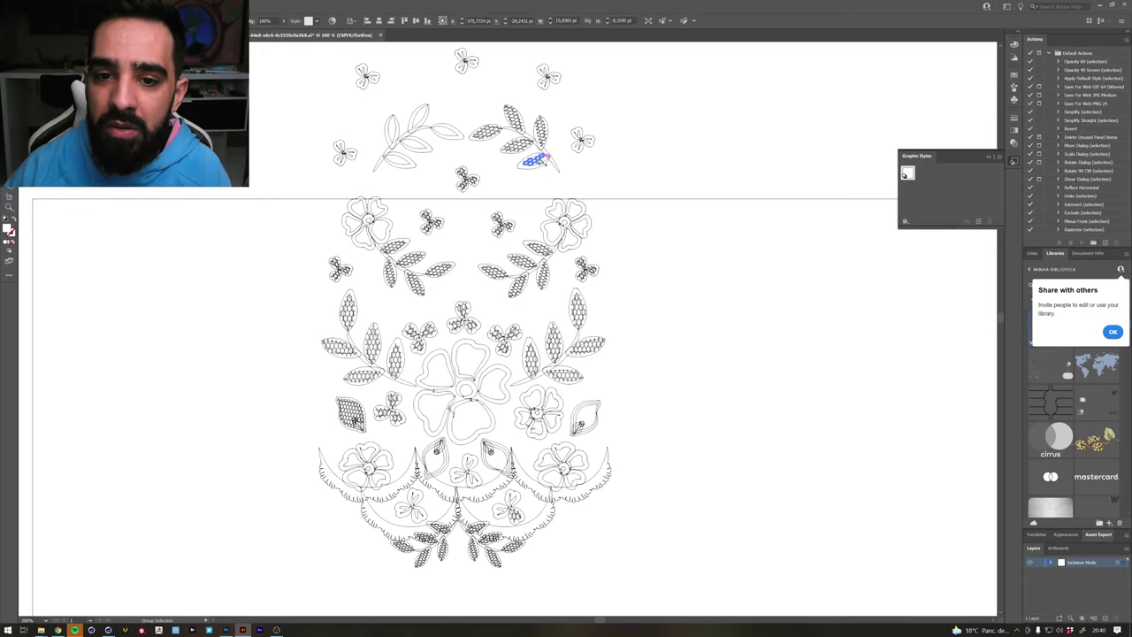
click(543, 134)
key(Delete)
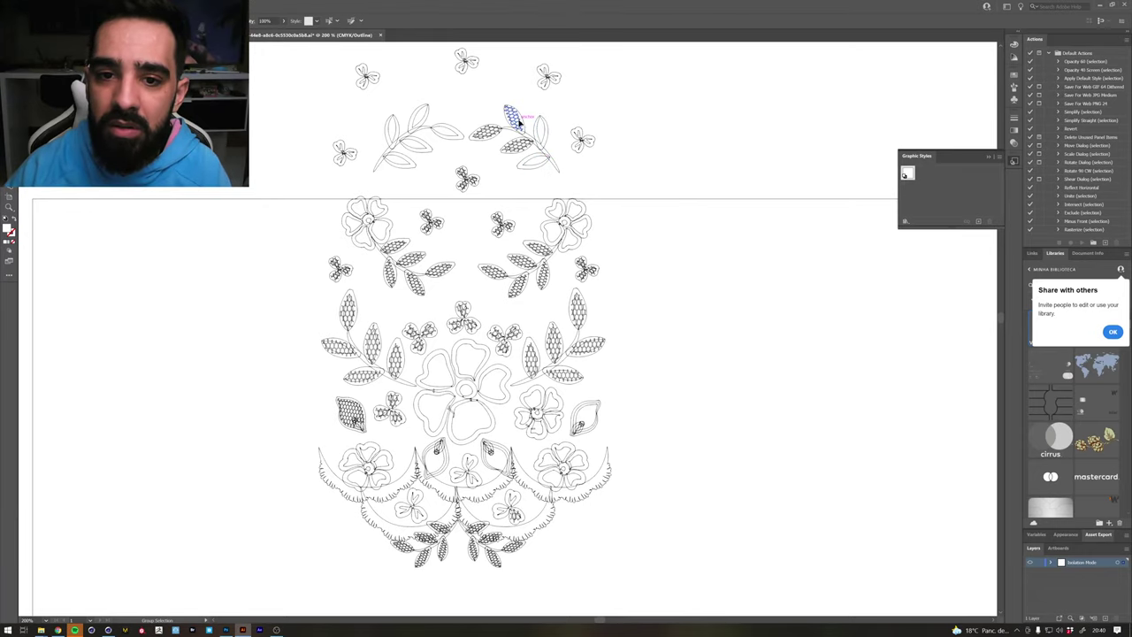
key(Delete)
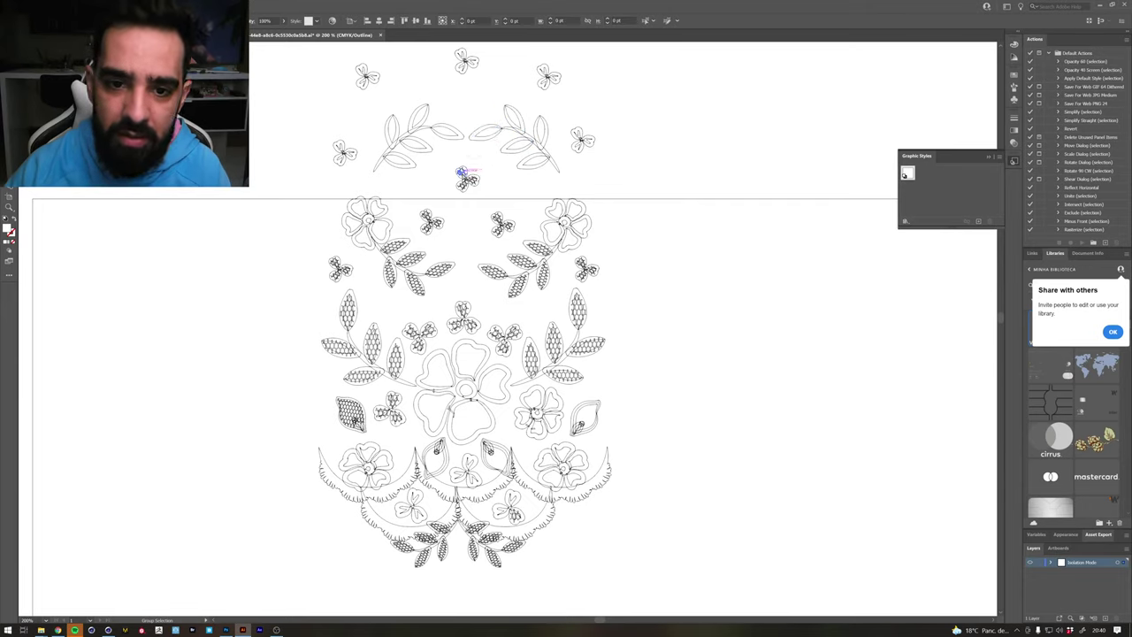
Try selecting and shifting the small flower and a leaf, then return them to their original spots
click(469, 175)
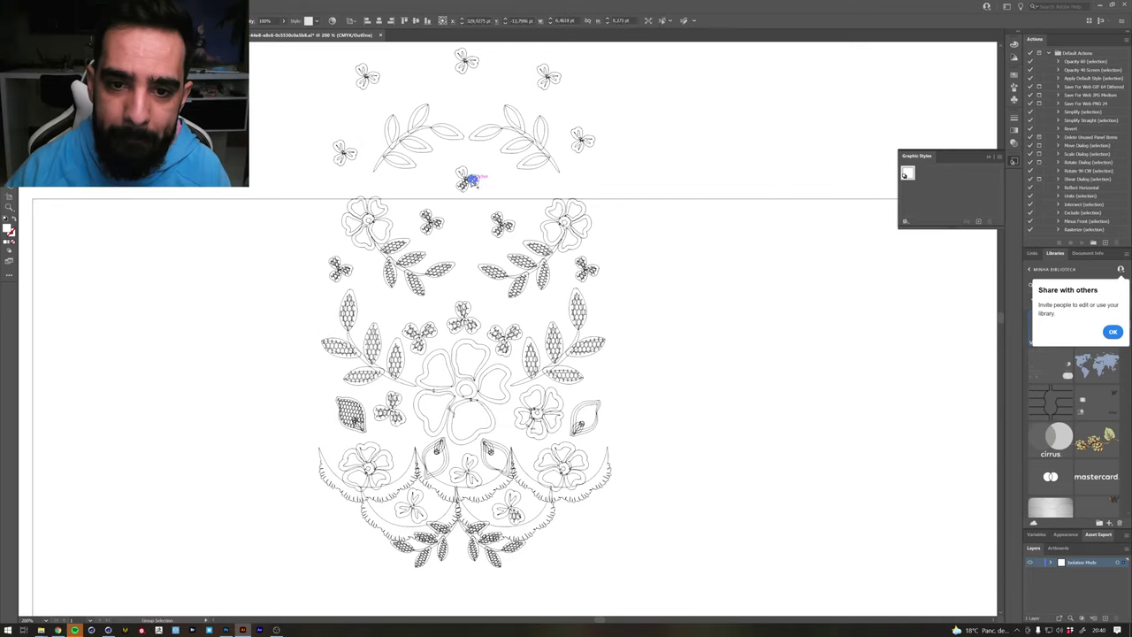
click(478, 190)
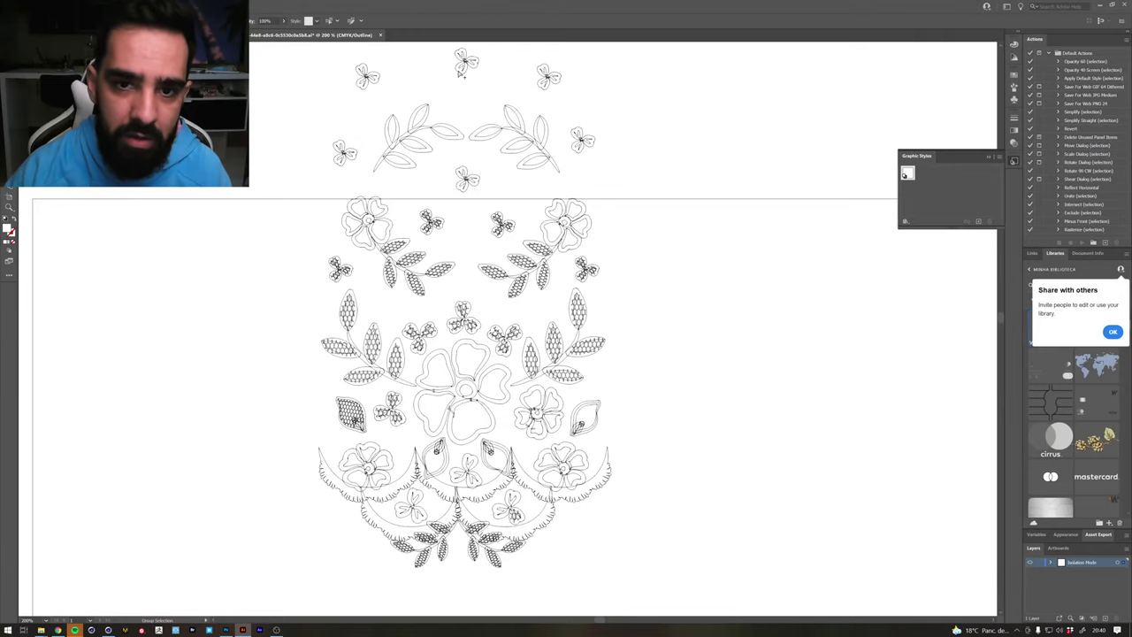
click(432, 223)
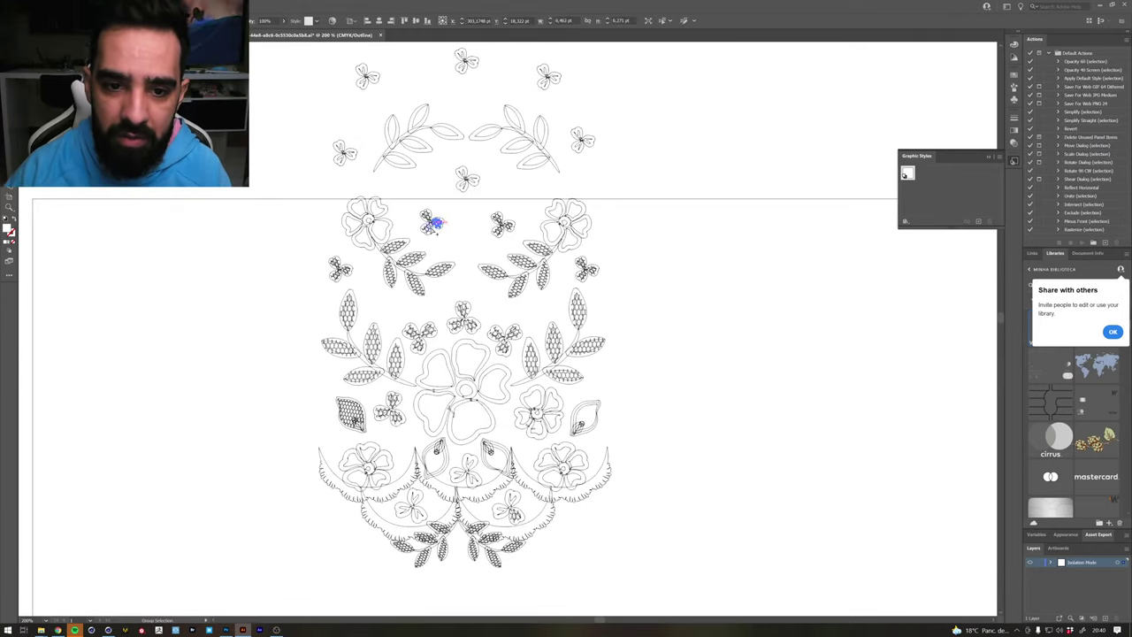
click(442, 214)
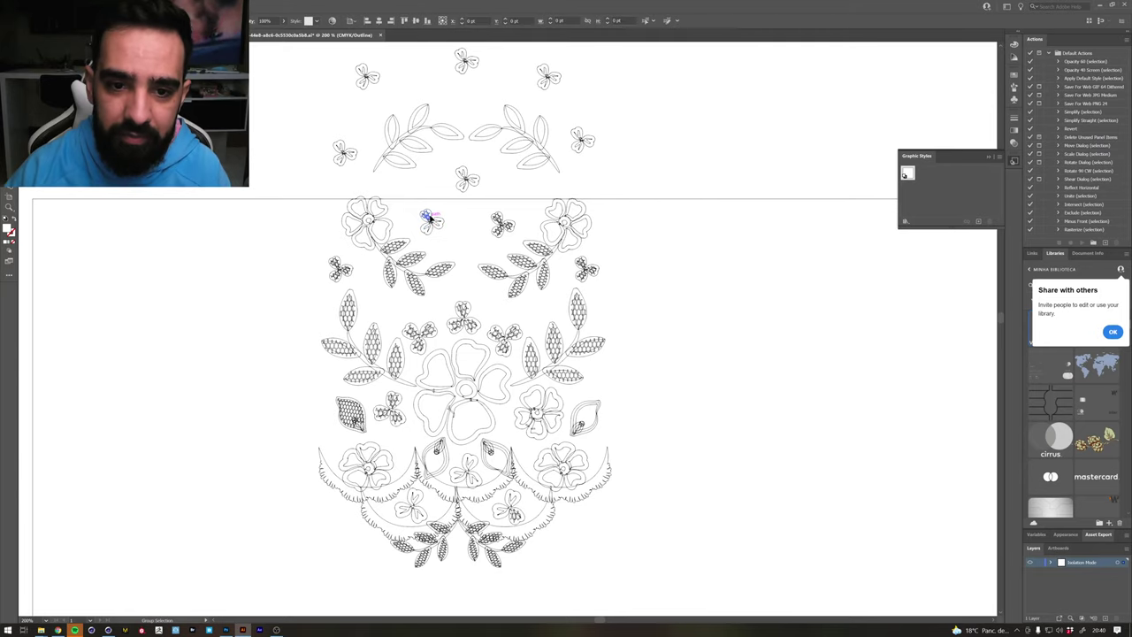
click(497, 217)
drag(502, 224, 504, 226)
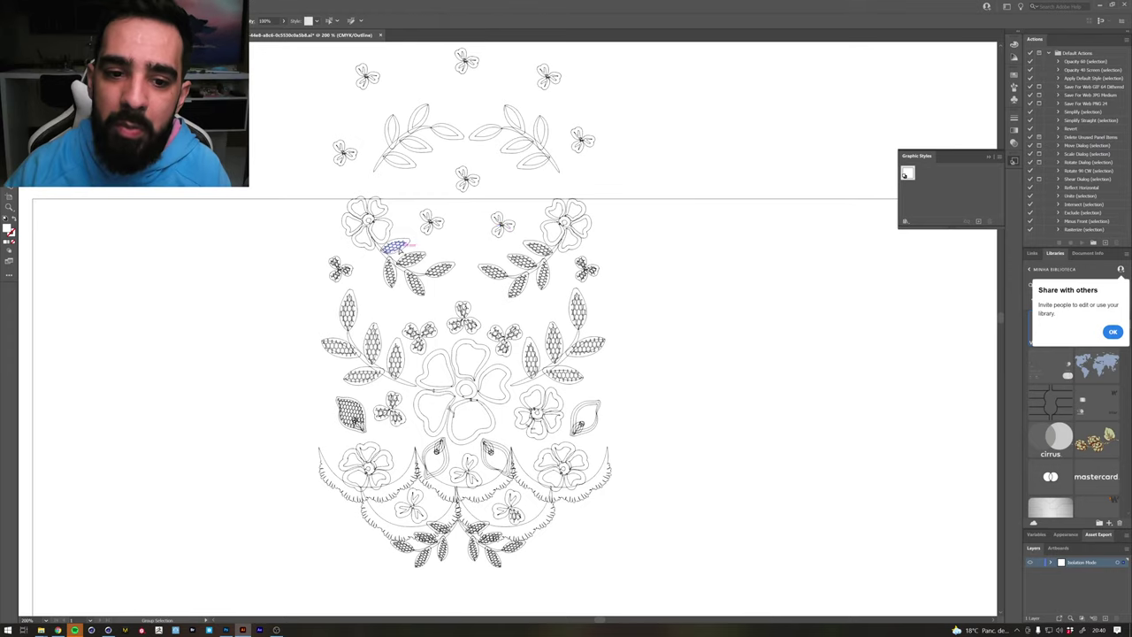
click(389, 270)
drag(395, 267, 451, 271)
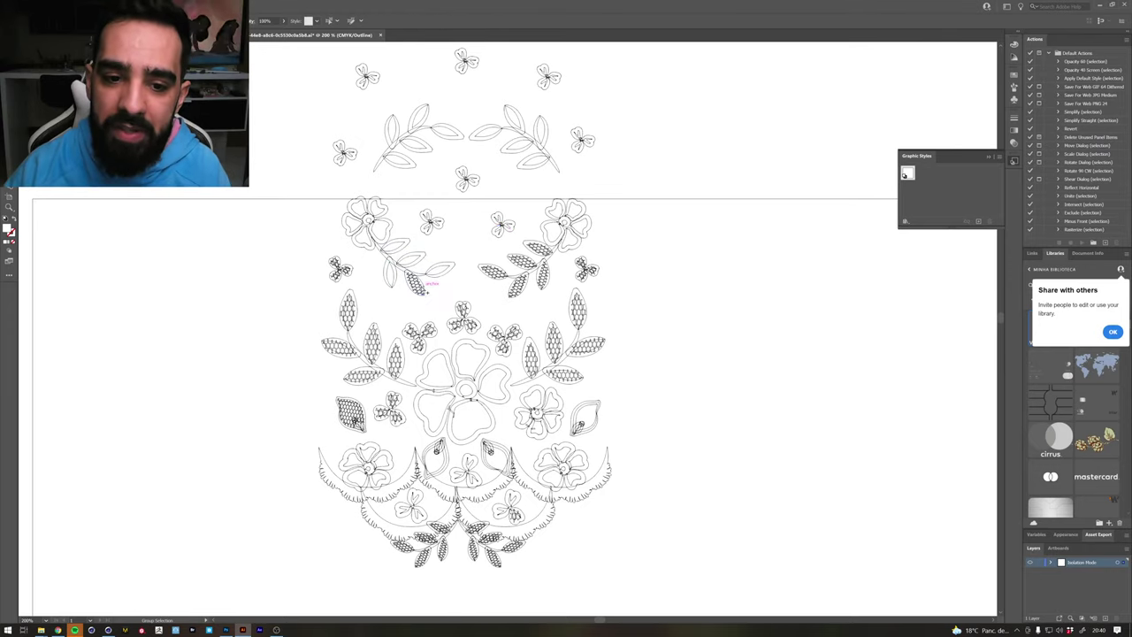
drag(451, 270, 398, 268)
click(358, 283)
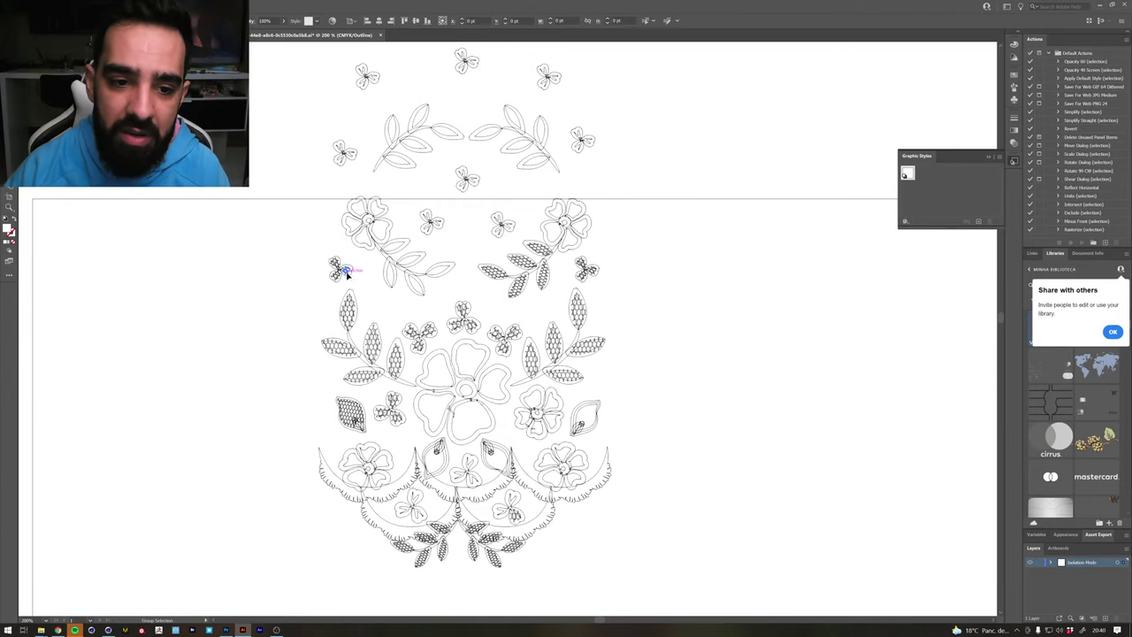
click(346, 275)
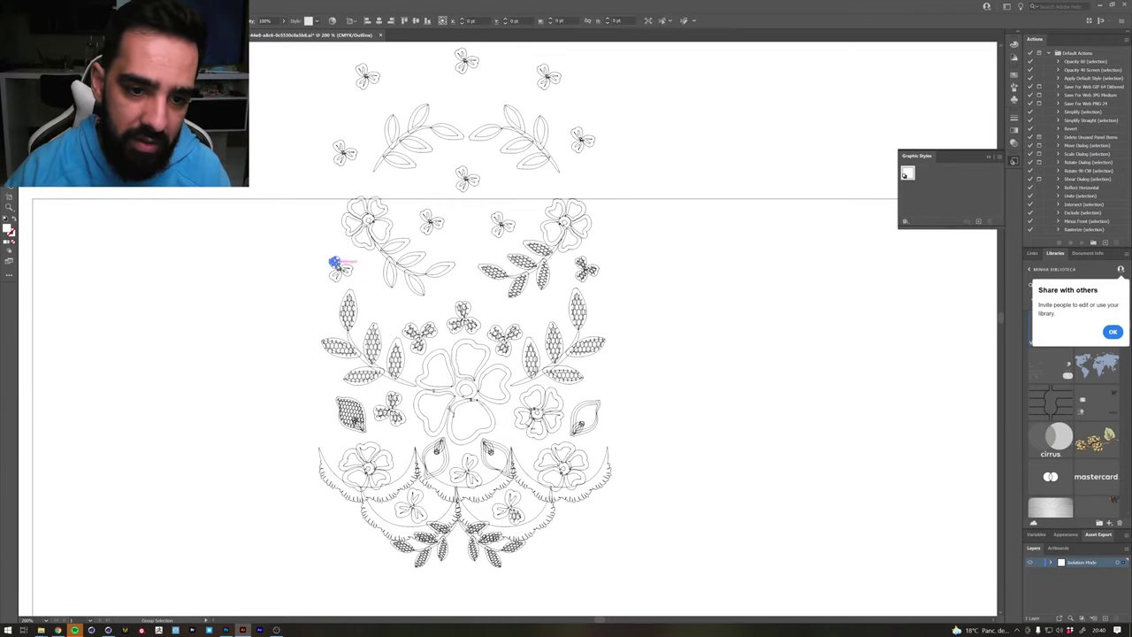
Select individual leaves of the right leaf sprig with Group Selection, then deselect
click(494, 271)
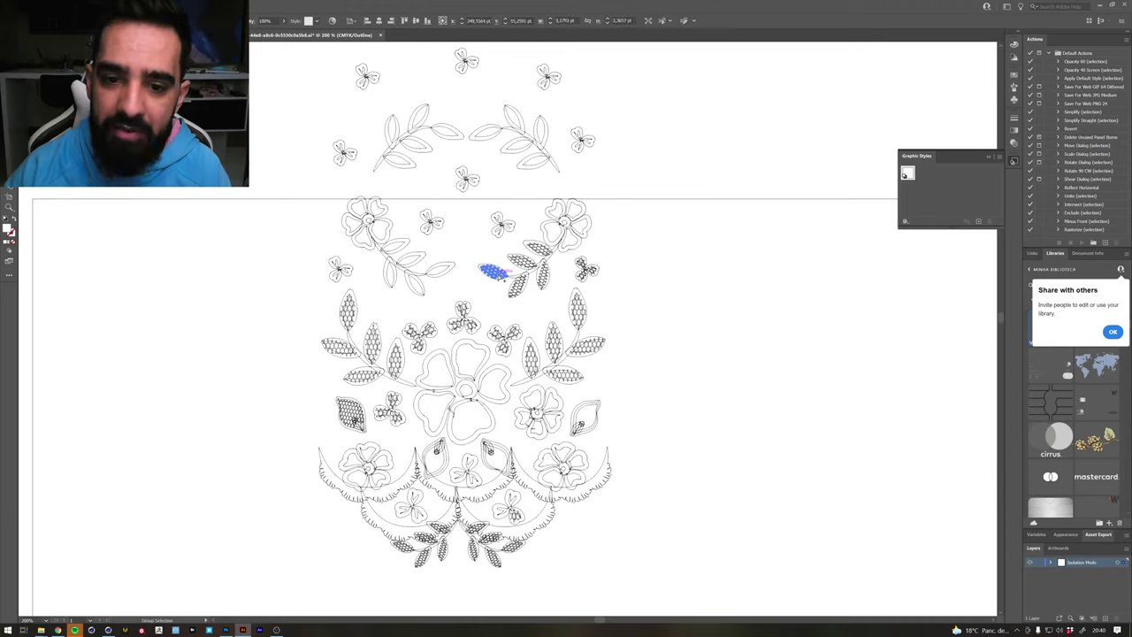
click(531, 262)
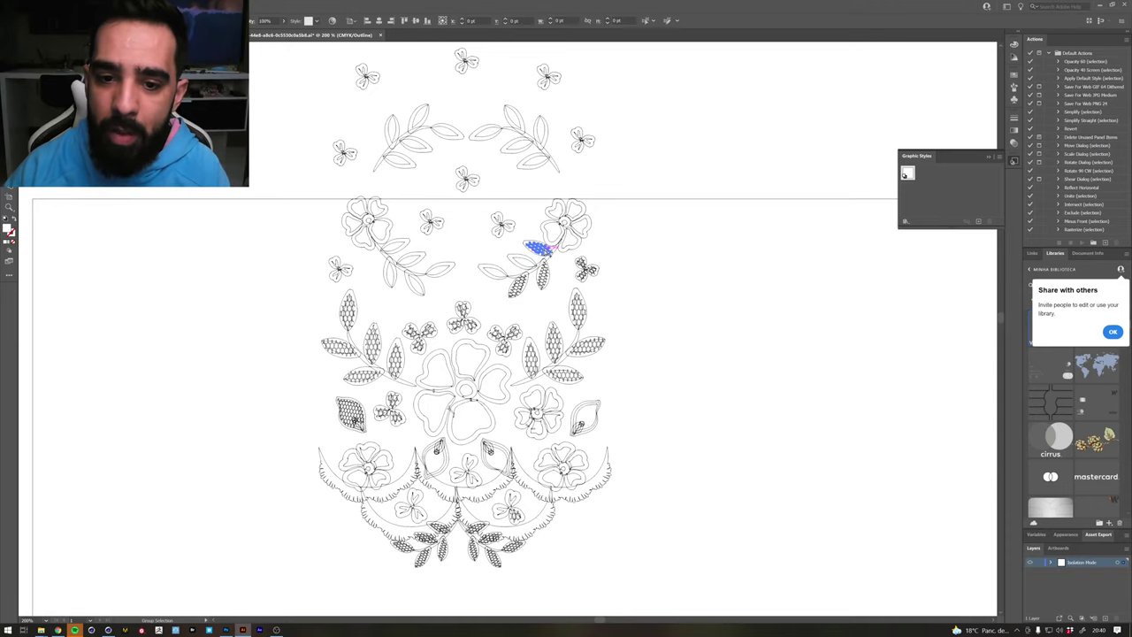
click(538, 270)
click(542, 274)
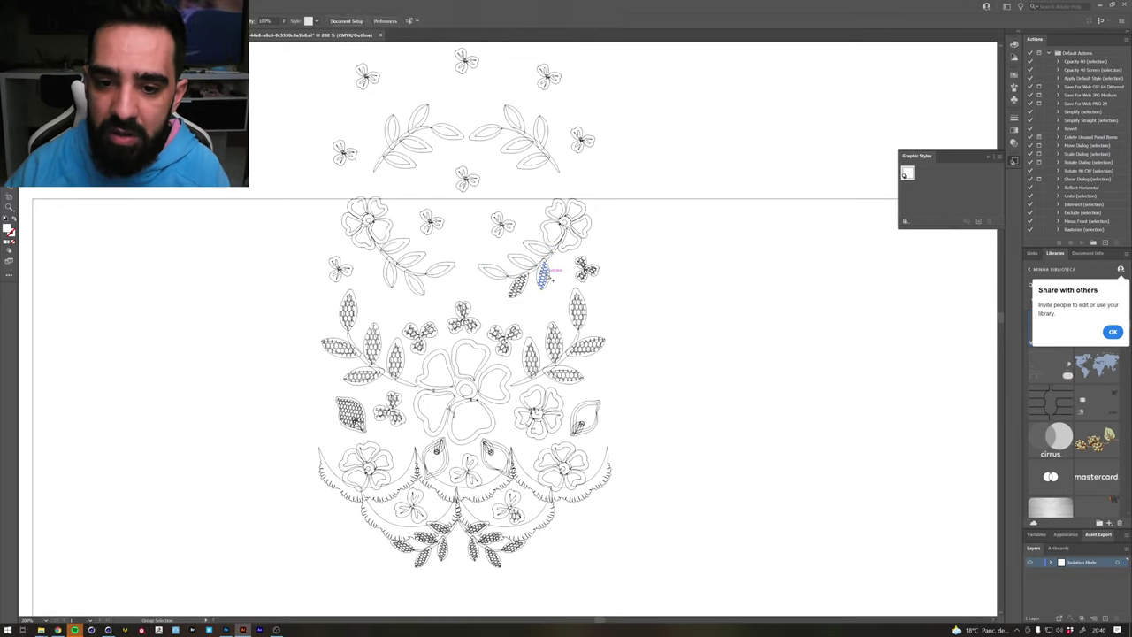
click(544, 277)
click(543, 276)
click(550, 281)
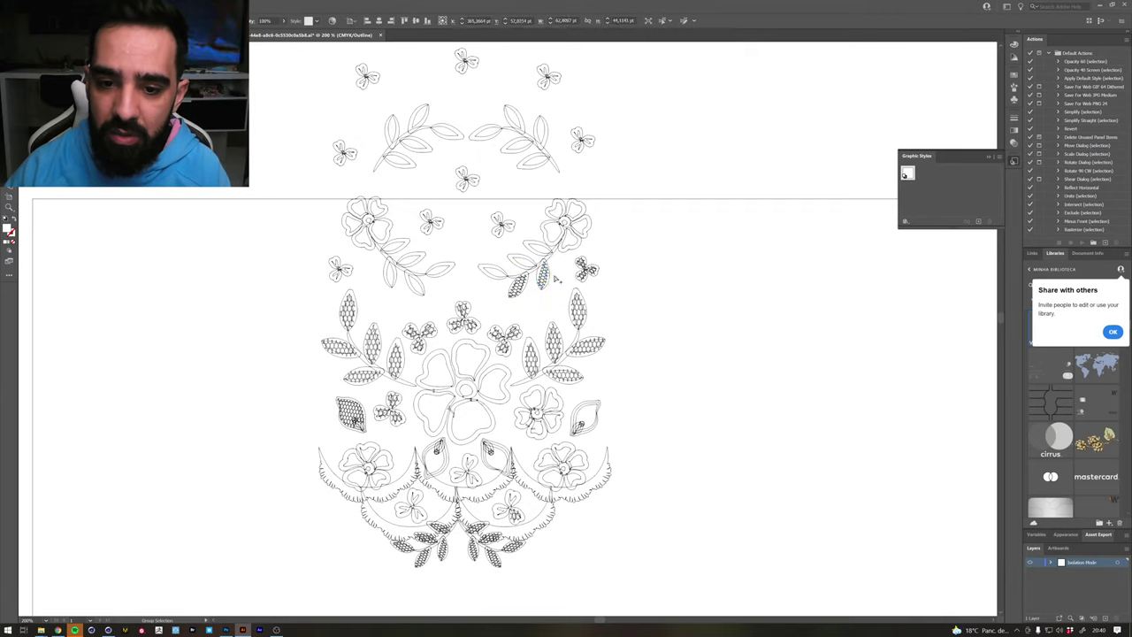
click(543, 275)
click(519, 284)
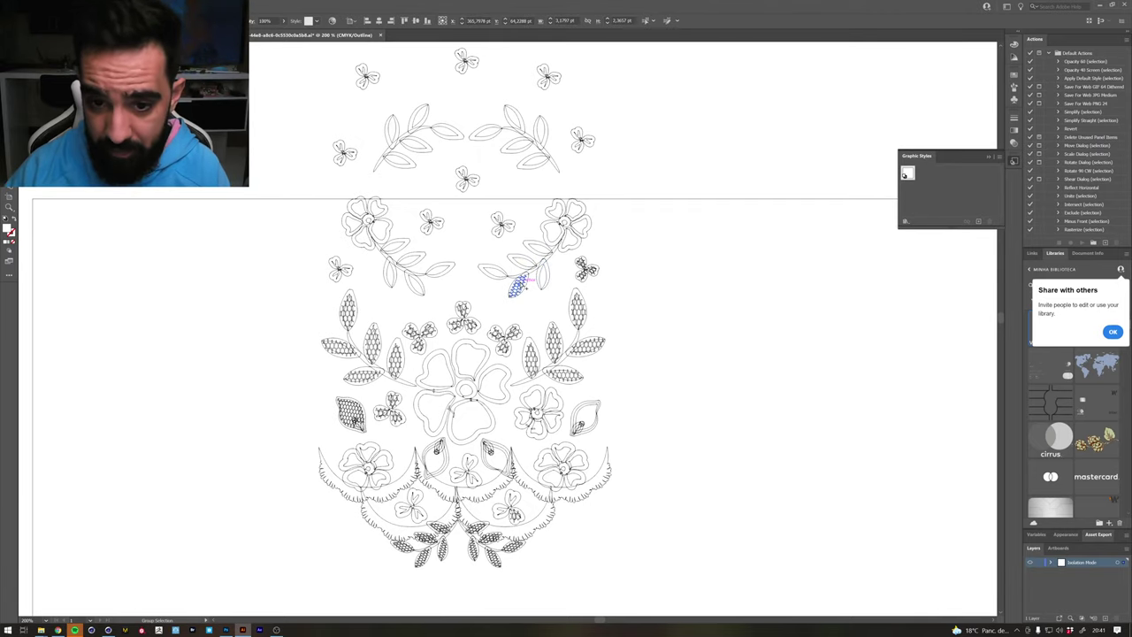
click(584, 273)
click(587, 276)
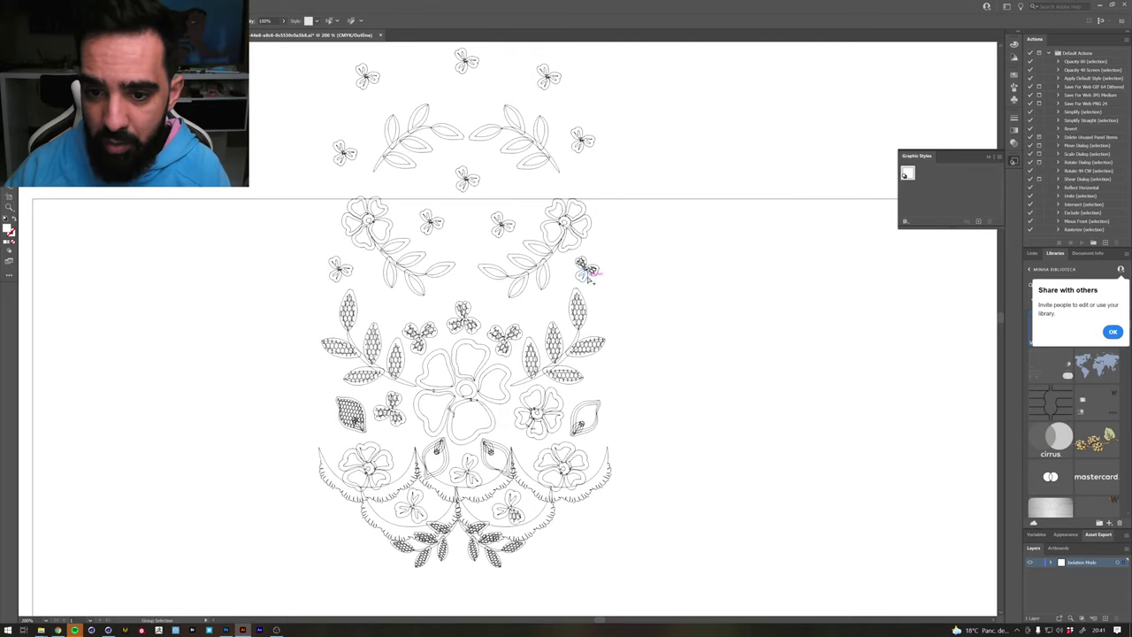
click(588, 268)
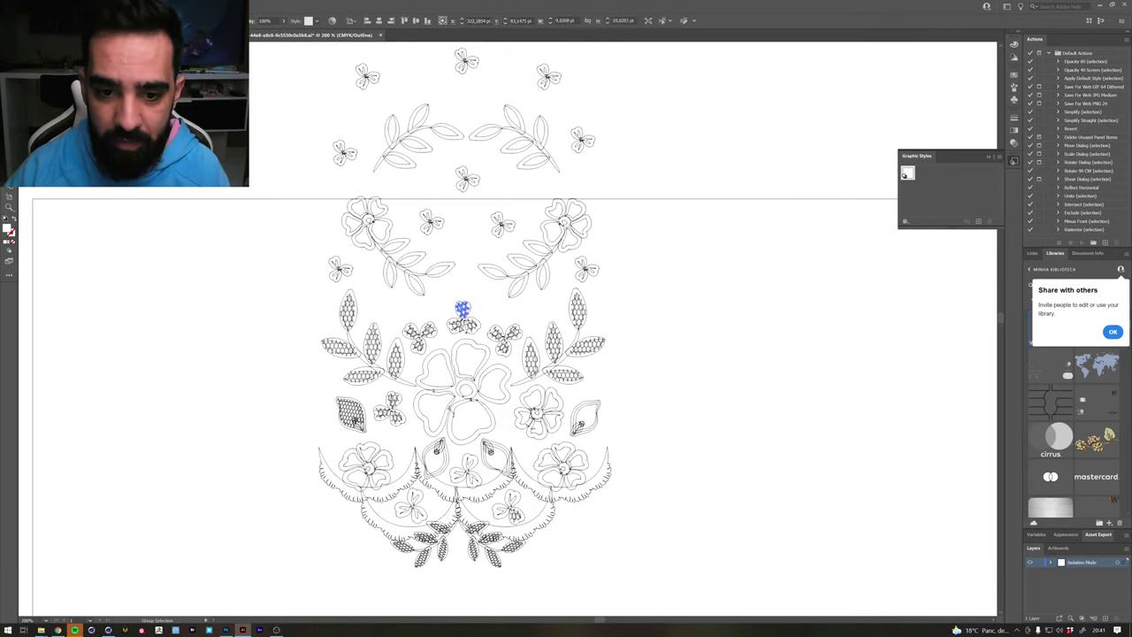
Cancel a trial move of the small flower, then select the right leaf cluster, flower pieces and upper-left leaf
mouse_move(462, 311)
mouse_down()
mouse_move(456, 327)
mouse_move(463, 311)
mouse_up()
click(508, 336)
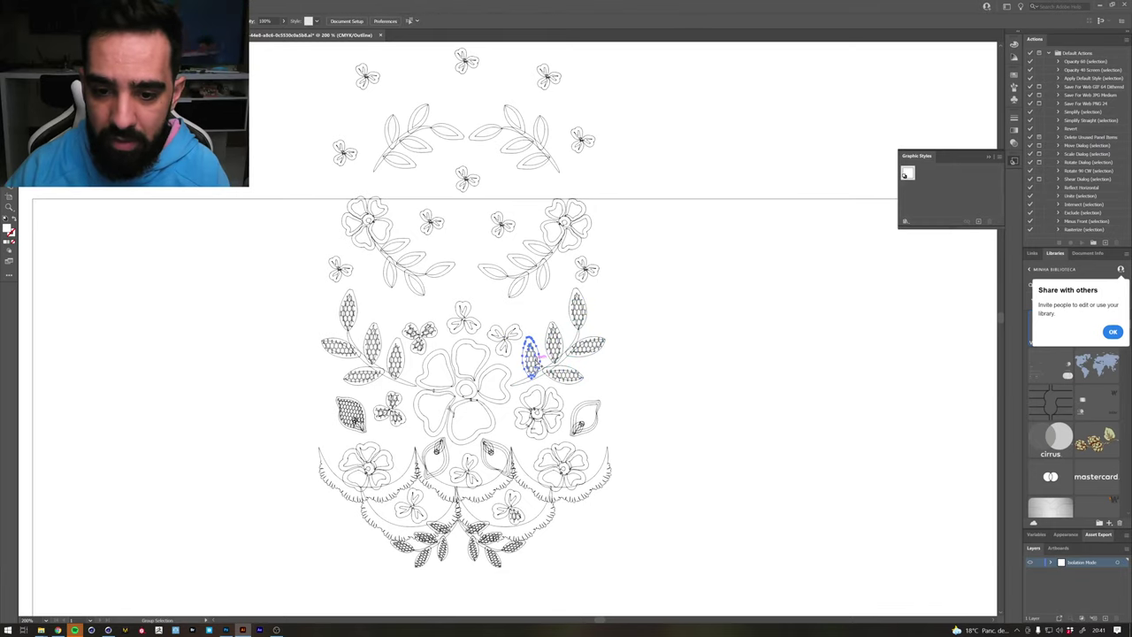
click(531, 358)
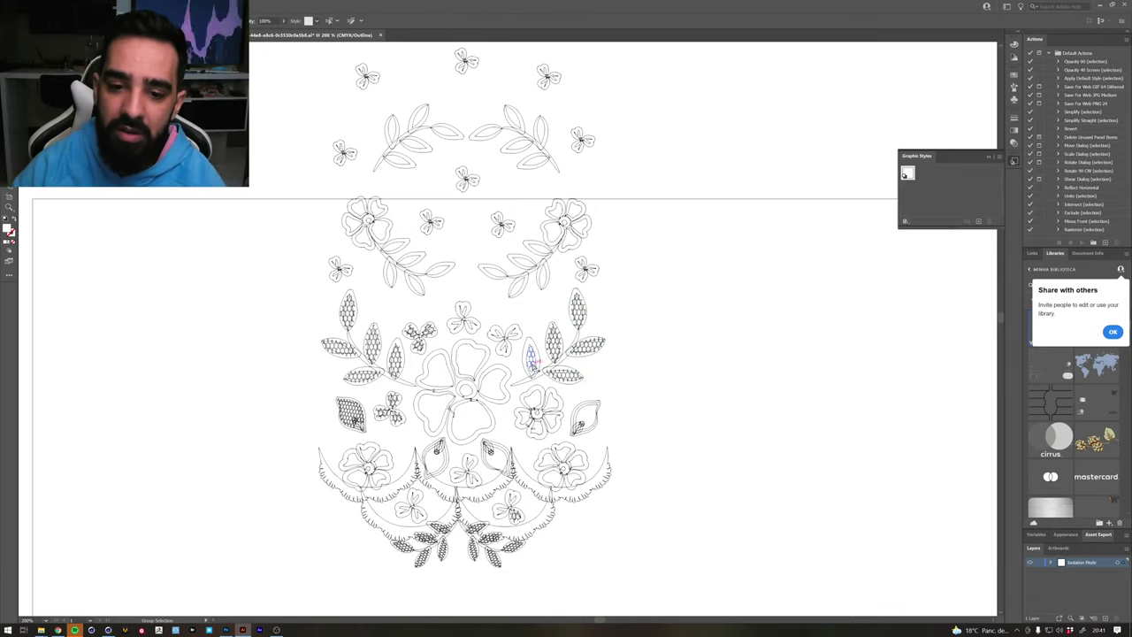
click(558, 342)
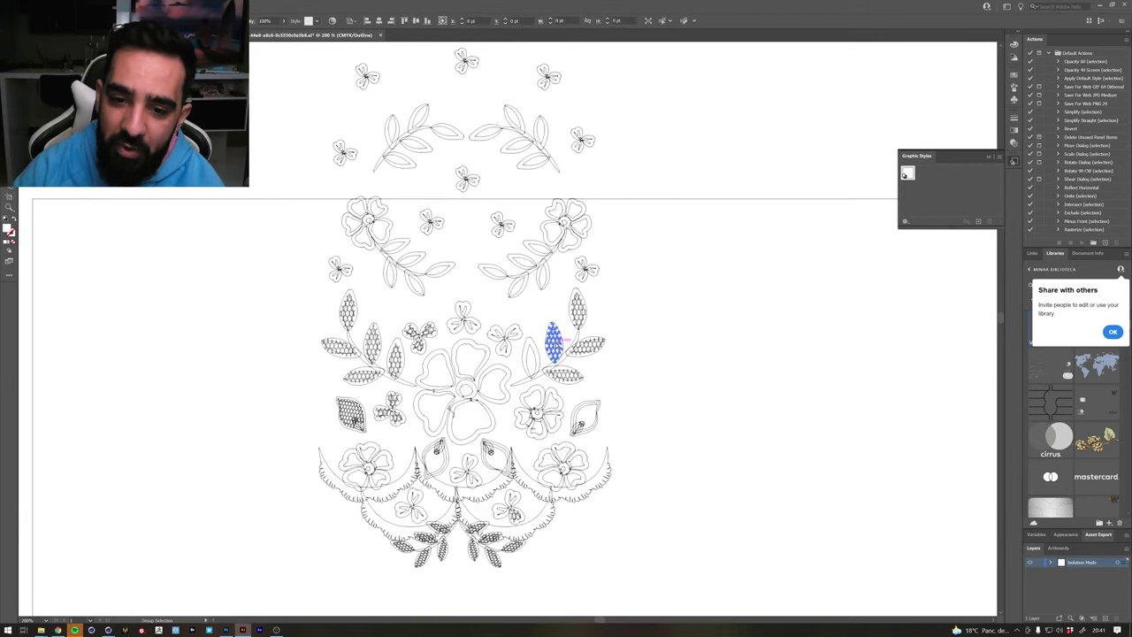
click(579, 325)
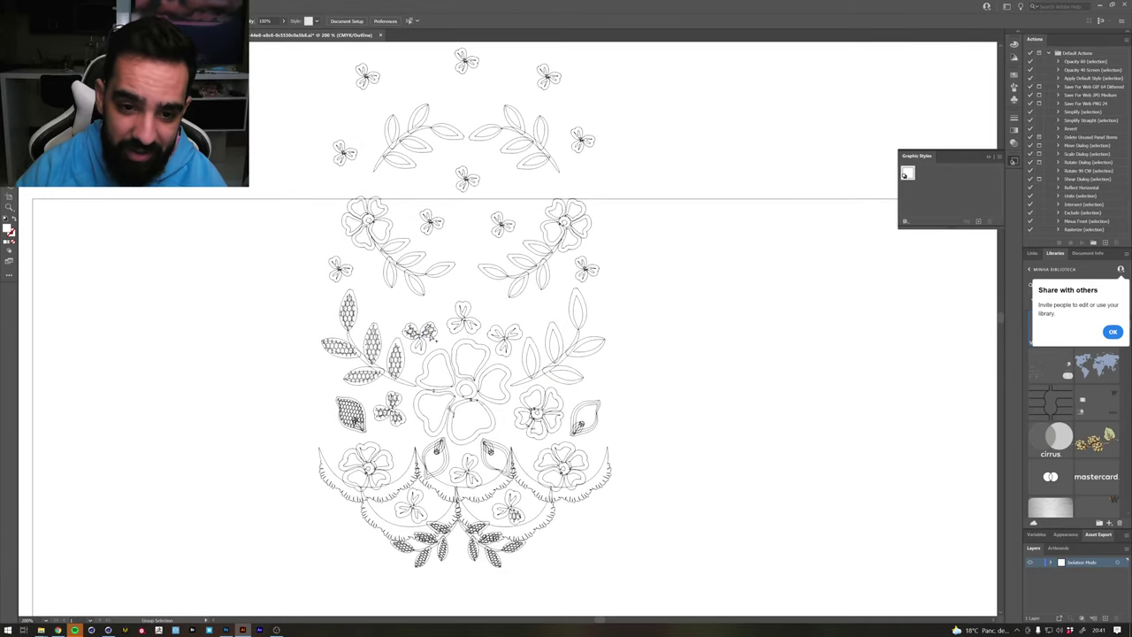
click(428, 335)
click(410, 332)
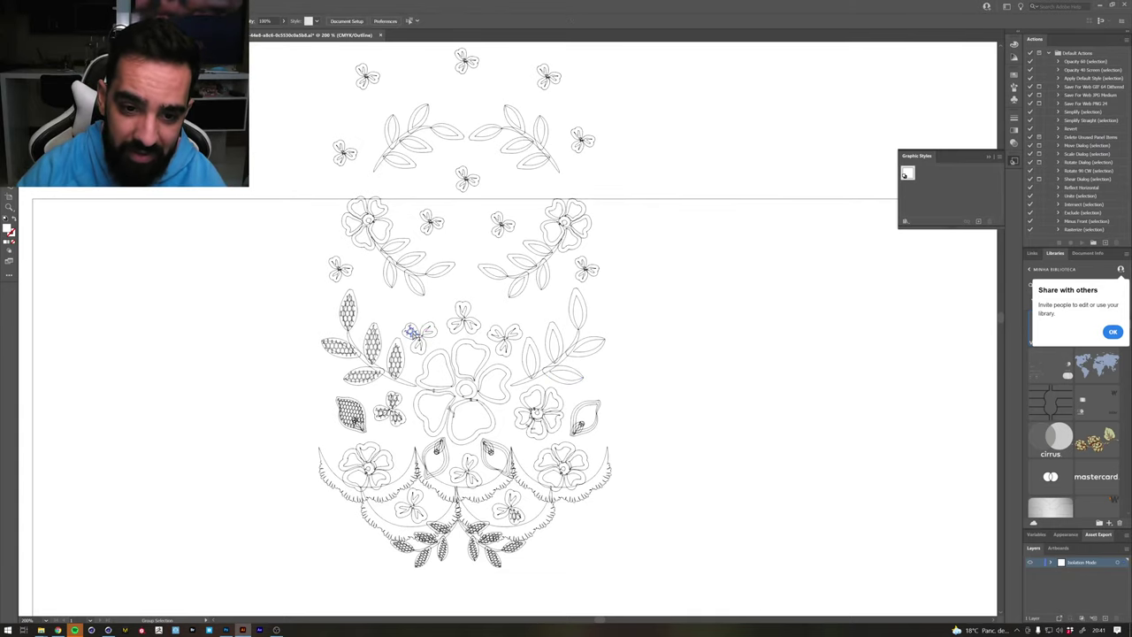
click(403, 360)
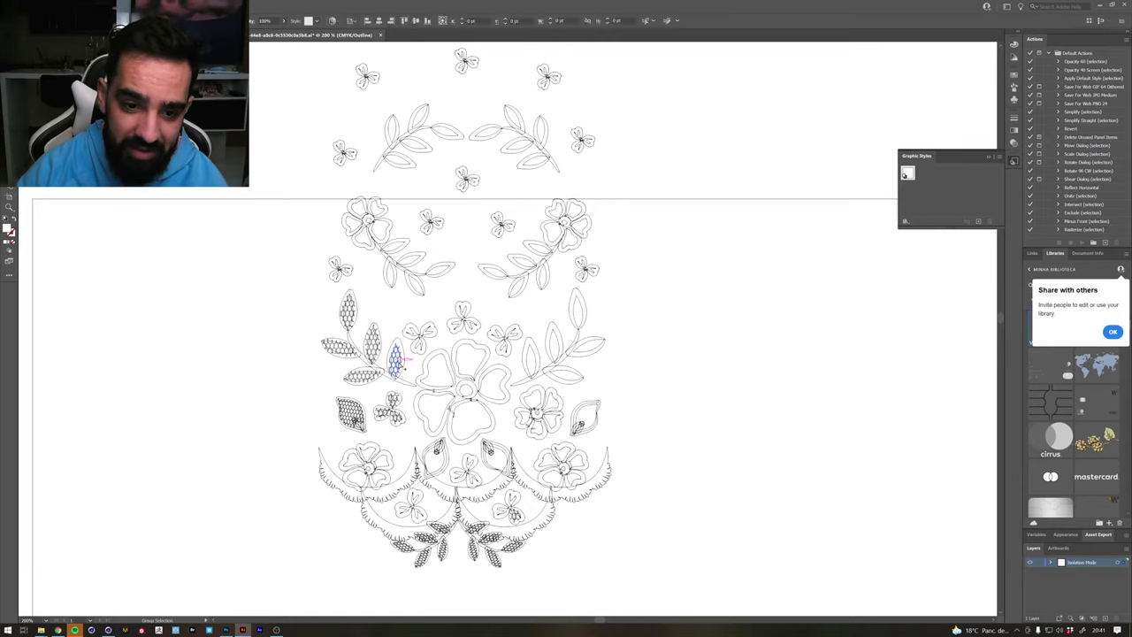
click(375, 341)
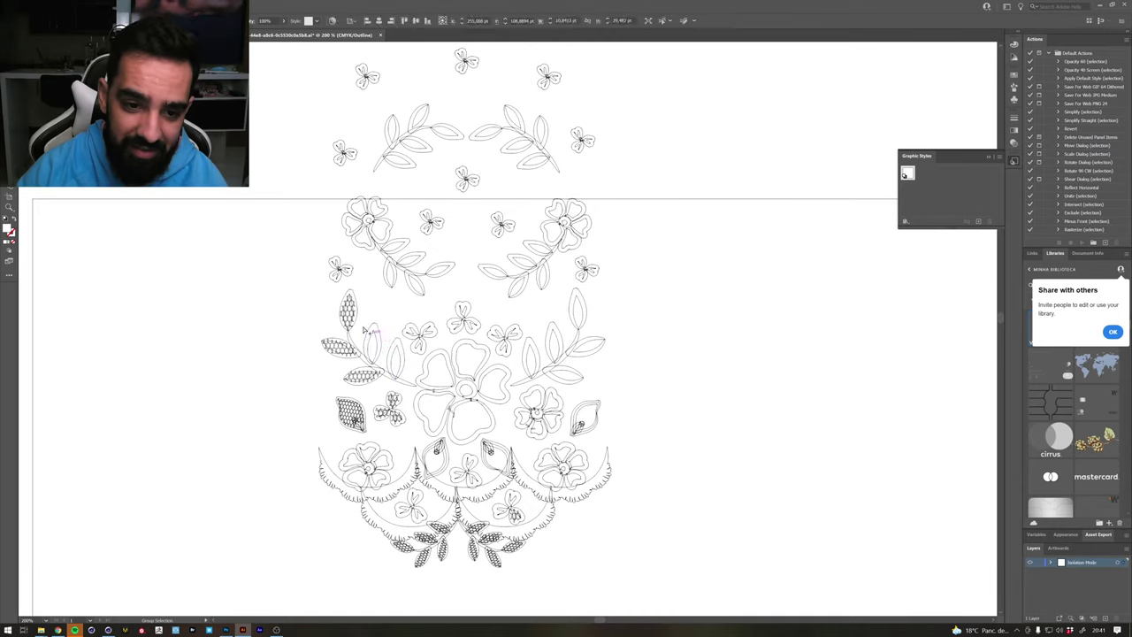
click(350, 311)
click(346, 334)
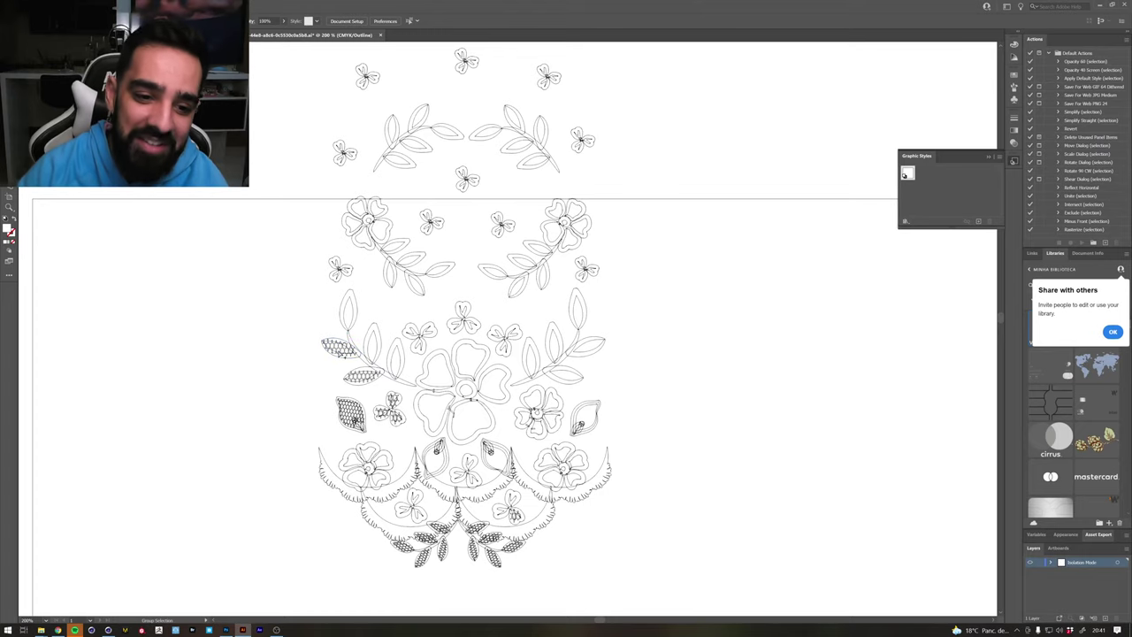
Delete the hatch fills inside two left leaves and the small flower cluster
click(341, 348)
key(Delete)
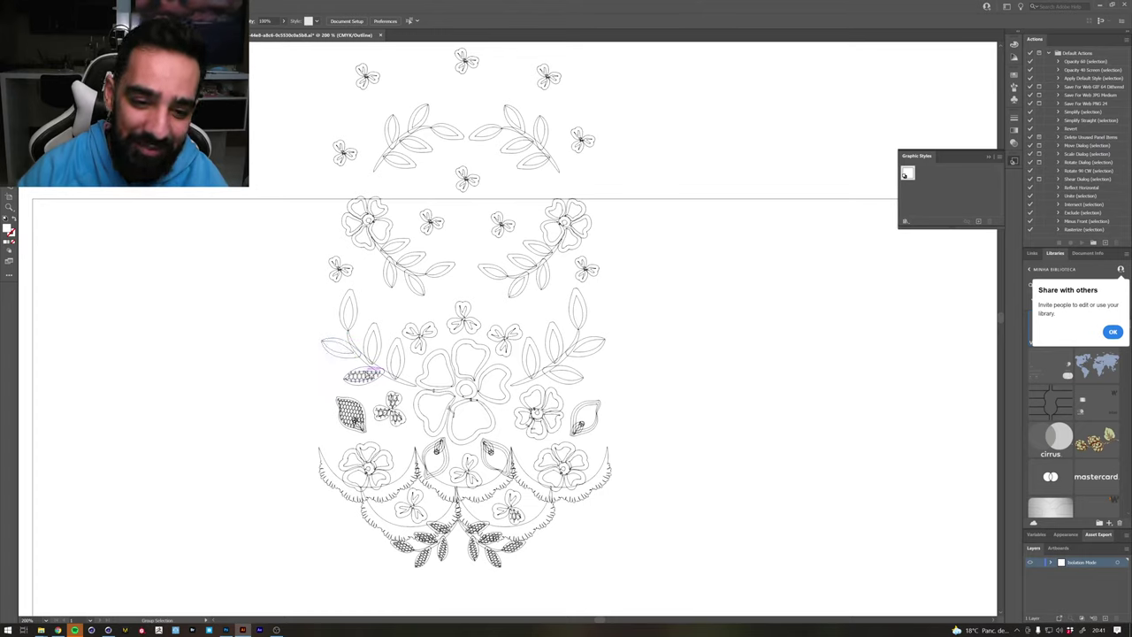
click(362, 376)
key(Delete)
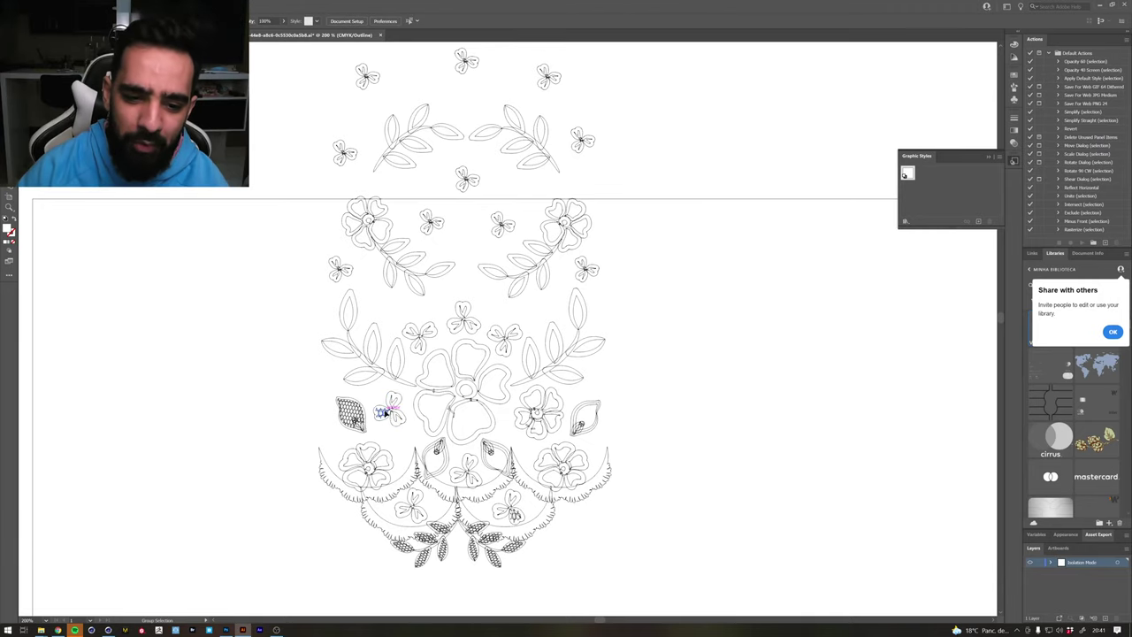
click(390, 410)
key(Delete)
Remove the lower-left leaf's hatch fill, undoing once and deleting it again
click(353, 412)
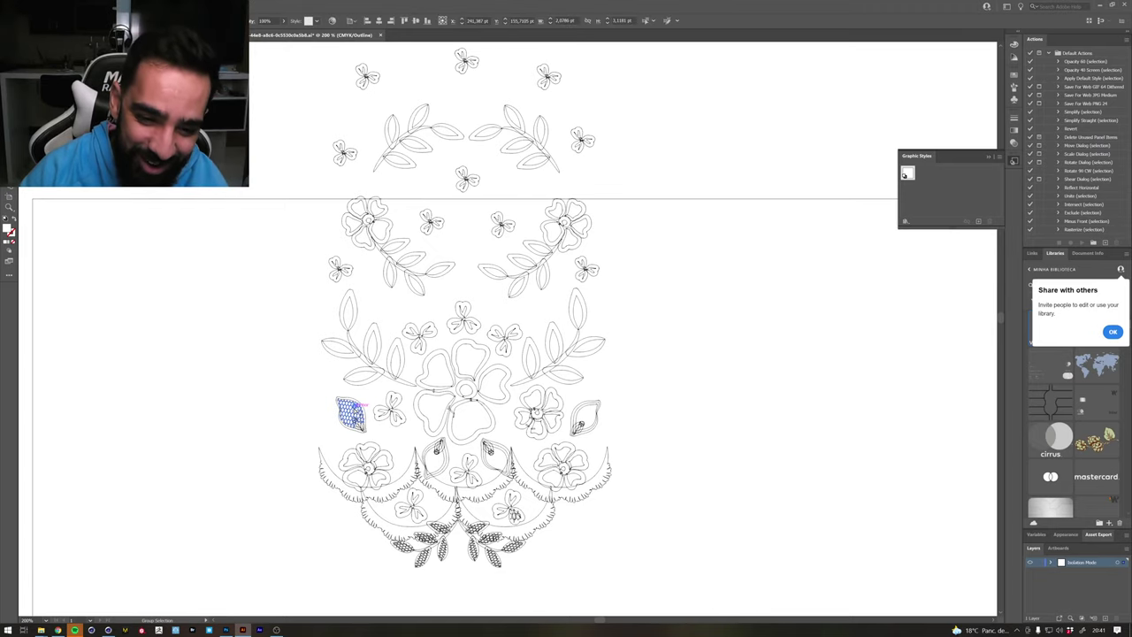
key(Delete)
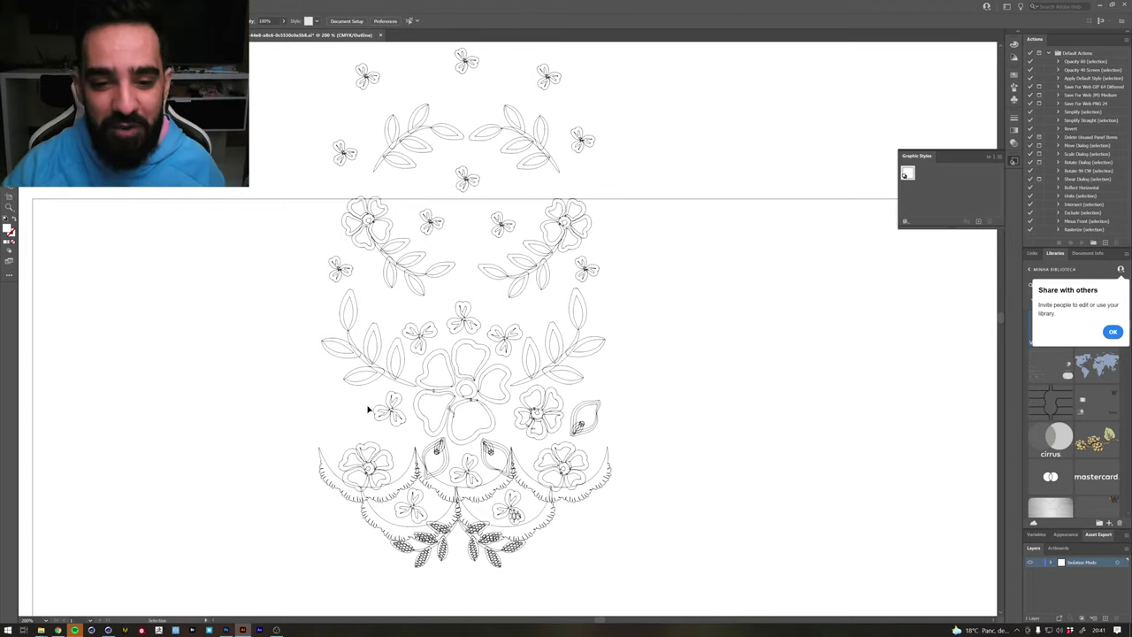
key(ctrl+z)
click(285, 392)
click(352, 412)
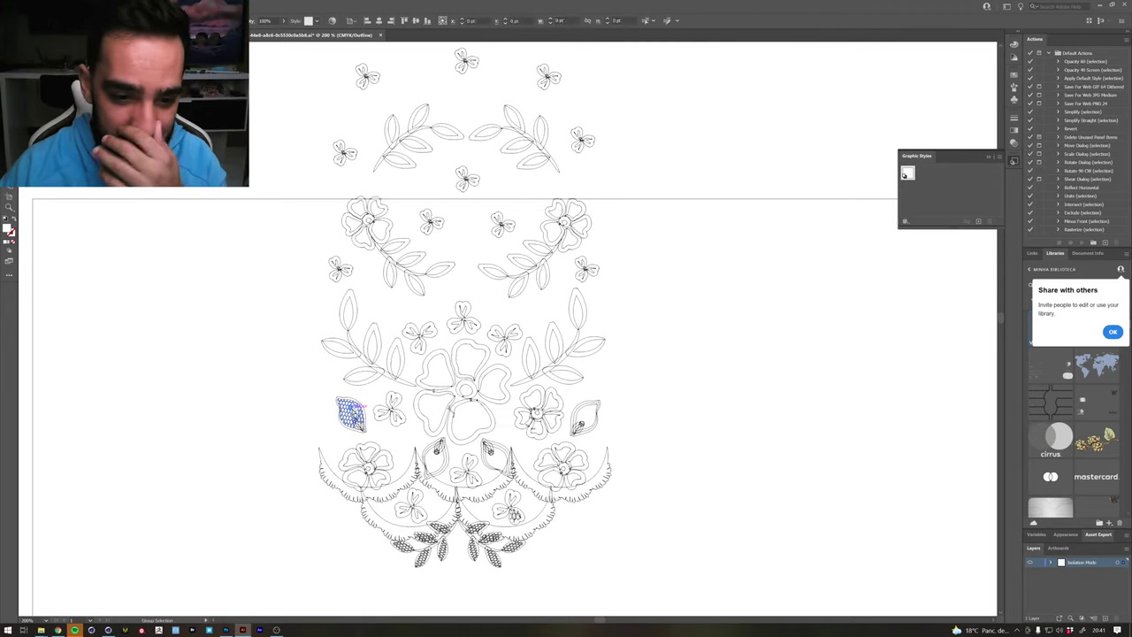
key(Delete)
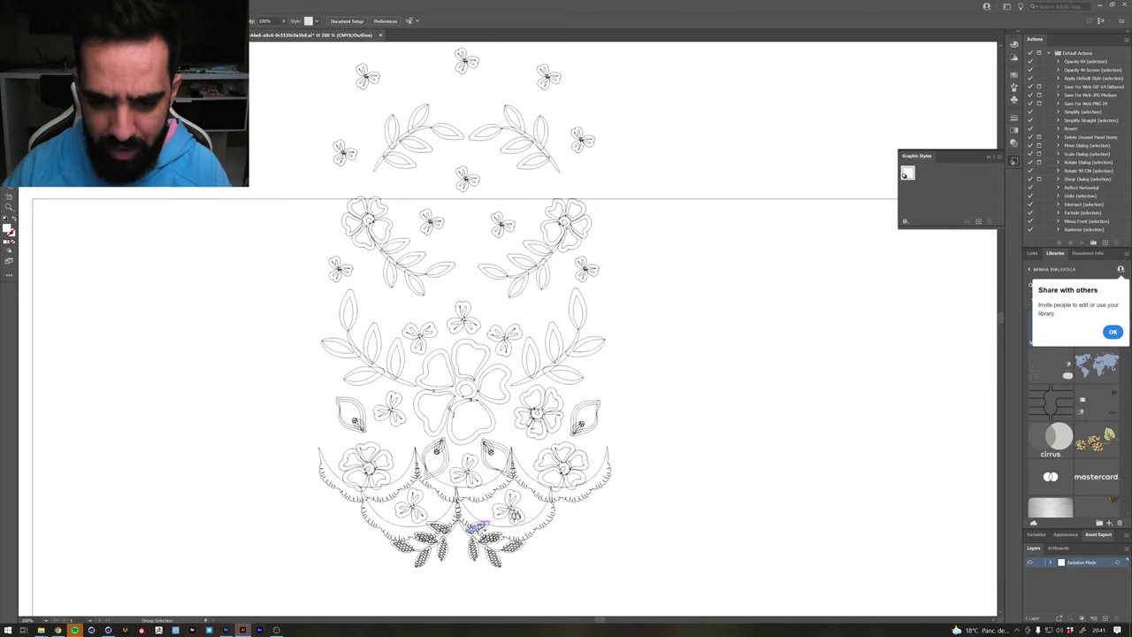
Remove the hatch fill from each grain ear in the bottom sprigs, one after another
key(ctrl+z)
key(ctrl+z)
key(ctrl+z)
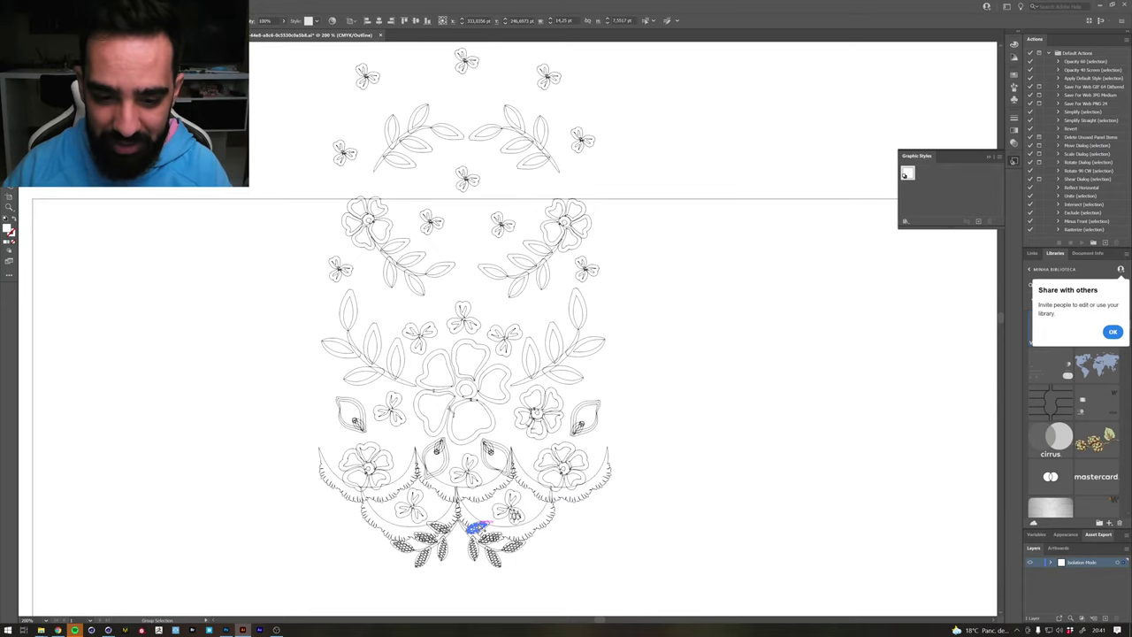
key(ctrl+z)
key(ctrl+z)
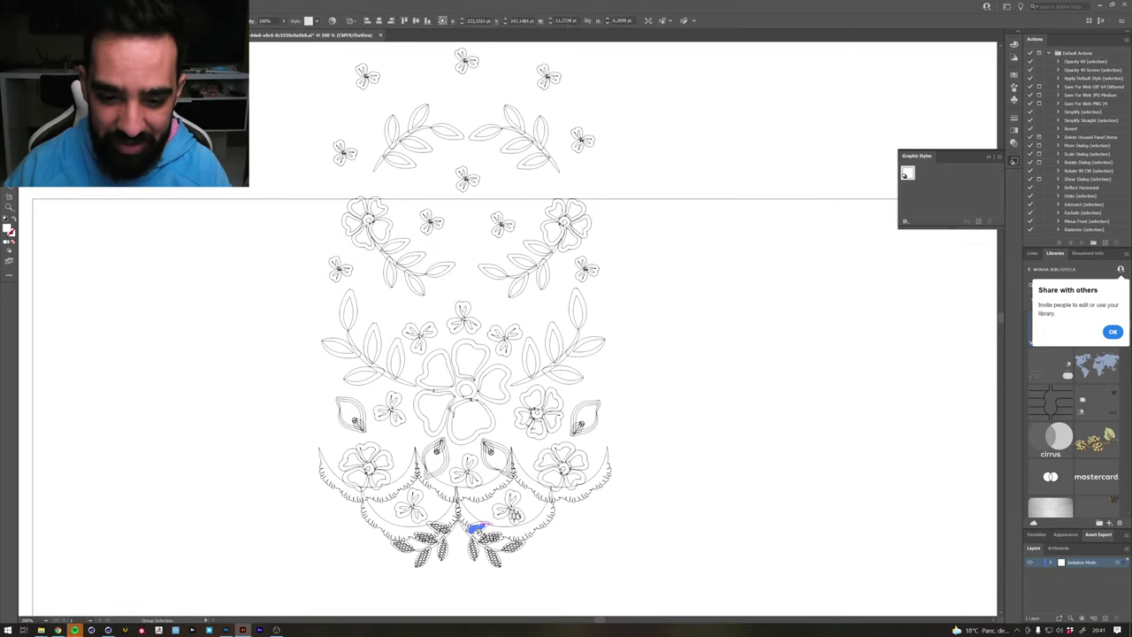
key(ctrl+z)
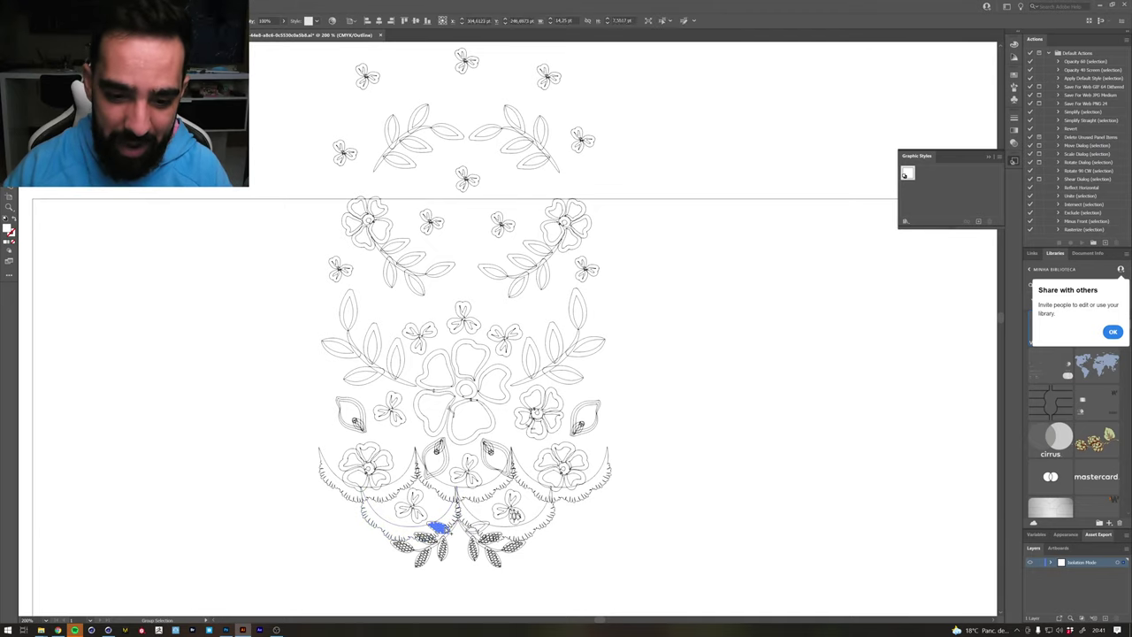
key(ctrl+z)
key(ctrl+z)
key(ctrl+z)
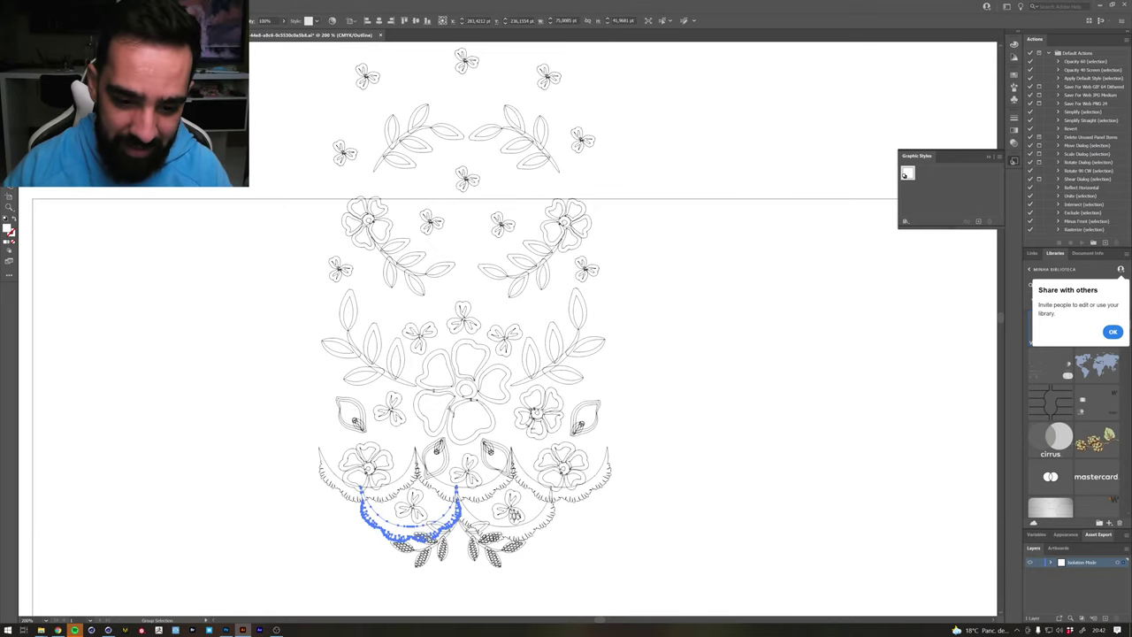
key(ctrl+z)
key(ctrl+z)
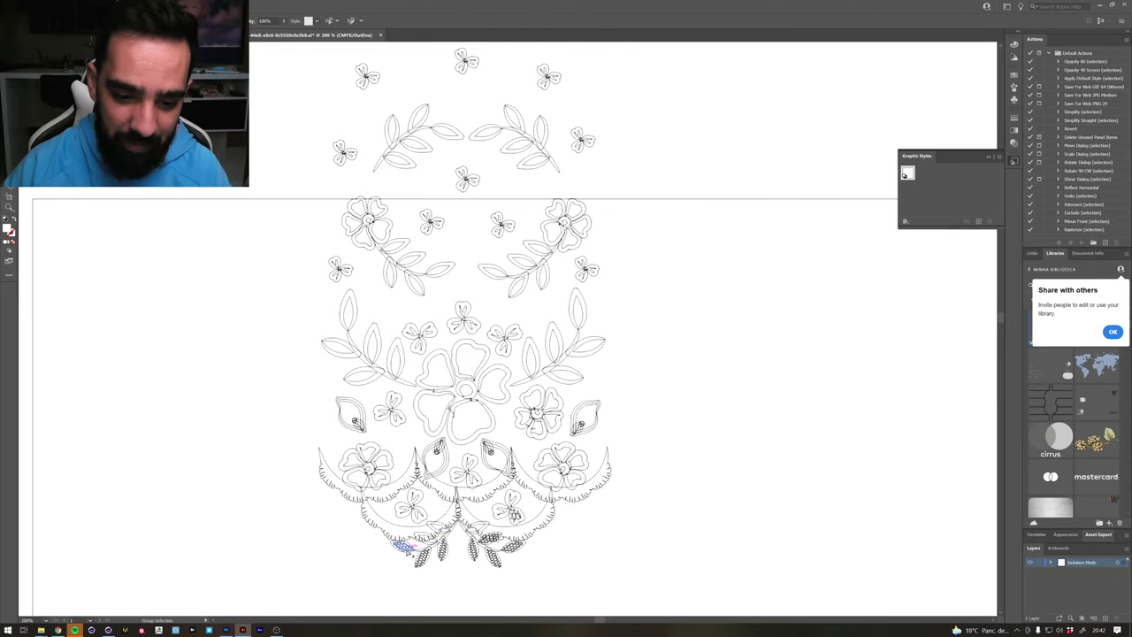
key(ctrl+z)
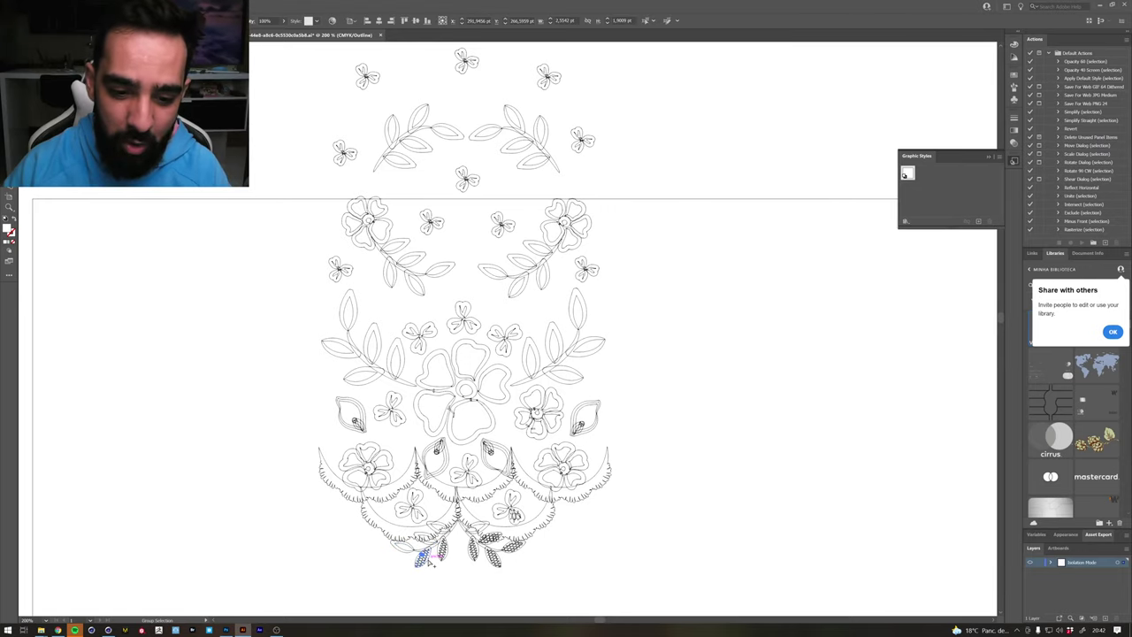
key(ctrl+z)
key(ctrl+z)
key(ctrl+z)
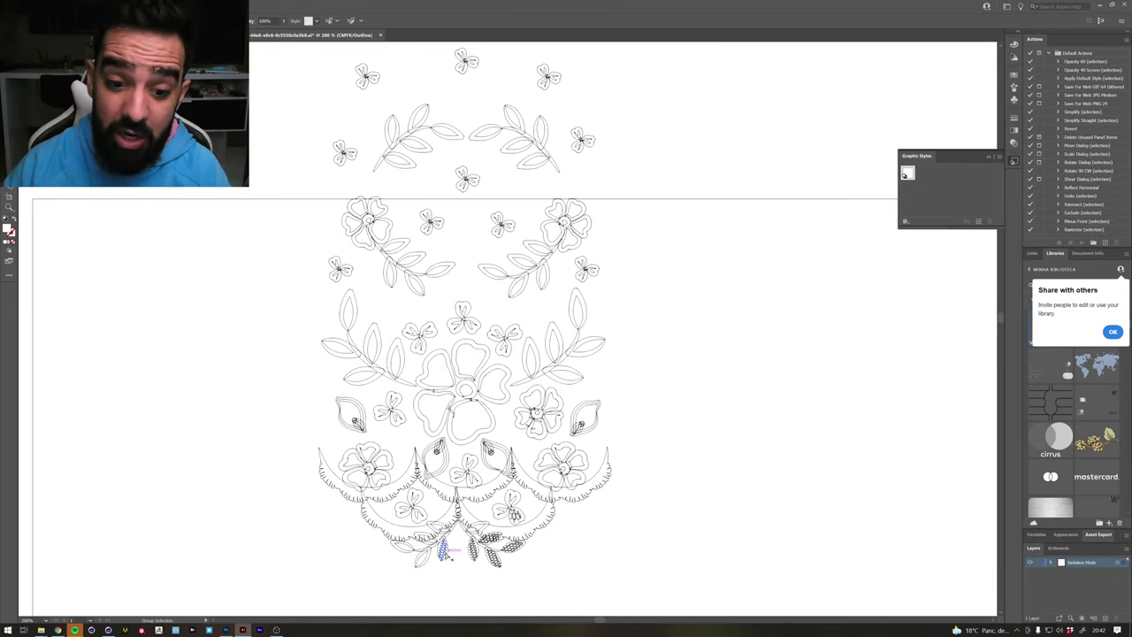
key(ctrl+z)
key(ctrl+z)
key(ctrl+z)
key(ctrl+z)
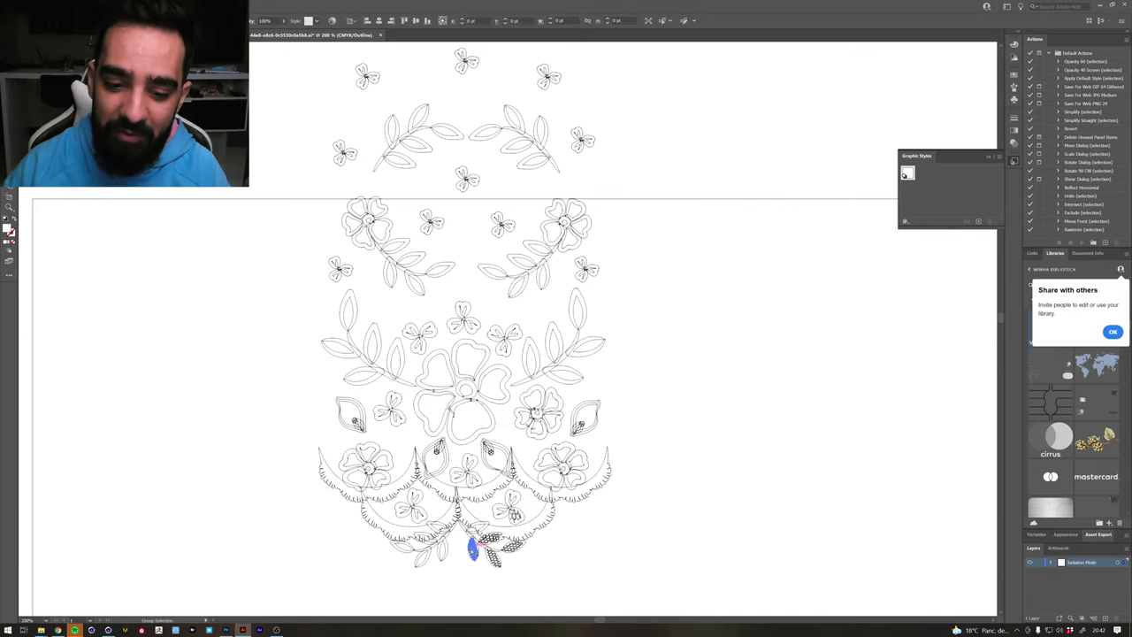
key(ctrl+z)
key(ctrl+z)
key(ctrl+z)
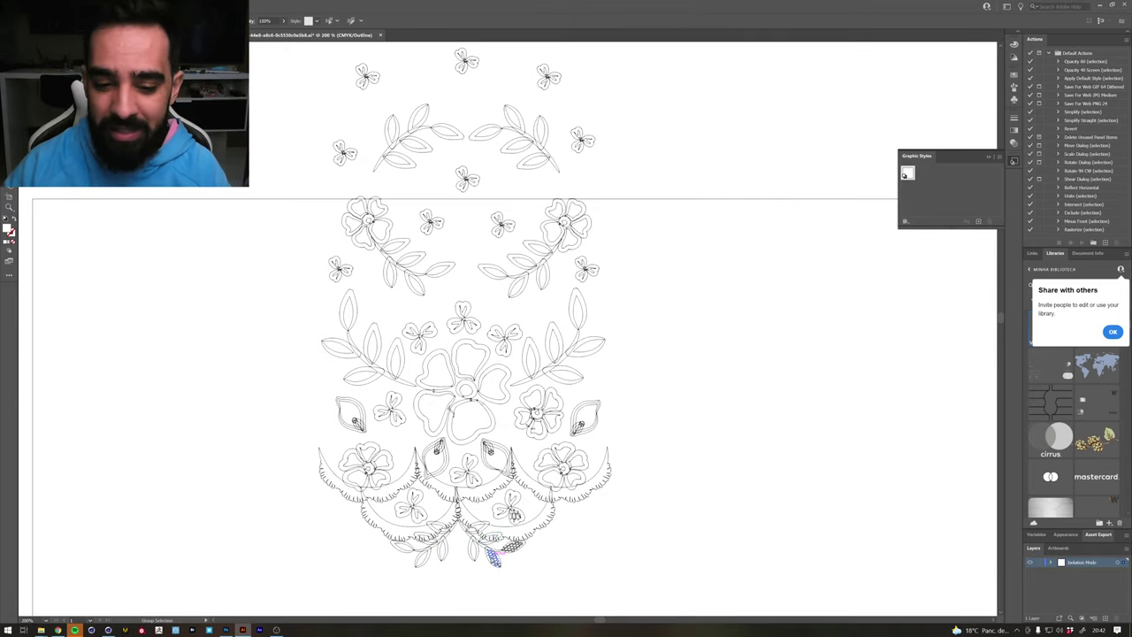
key(ctrl+z)
key(ctrl+z)
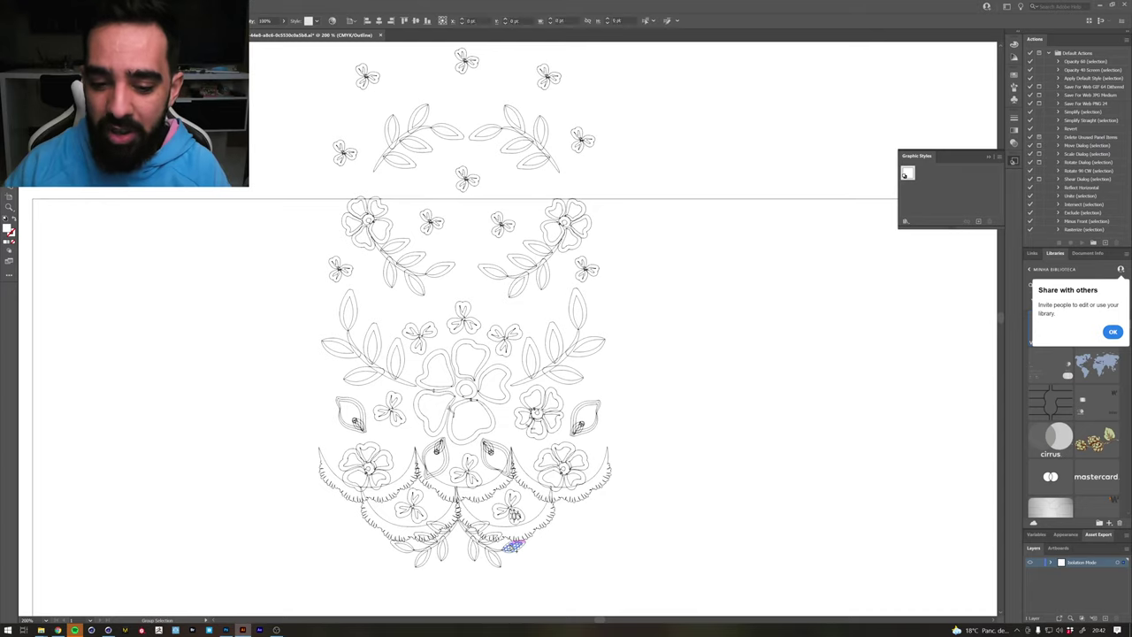
Deselect everything, scroll to review the outlined lace, then switch to Photoshop
click(670, 466)
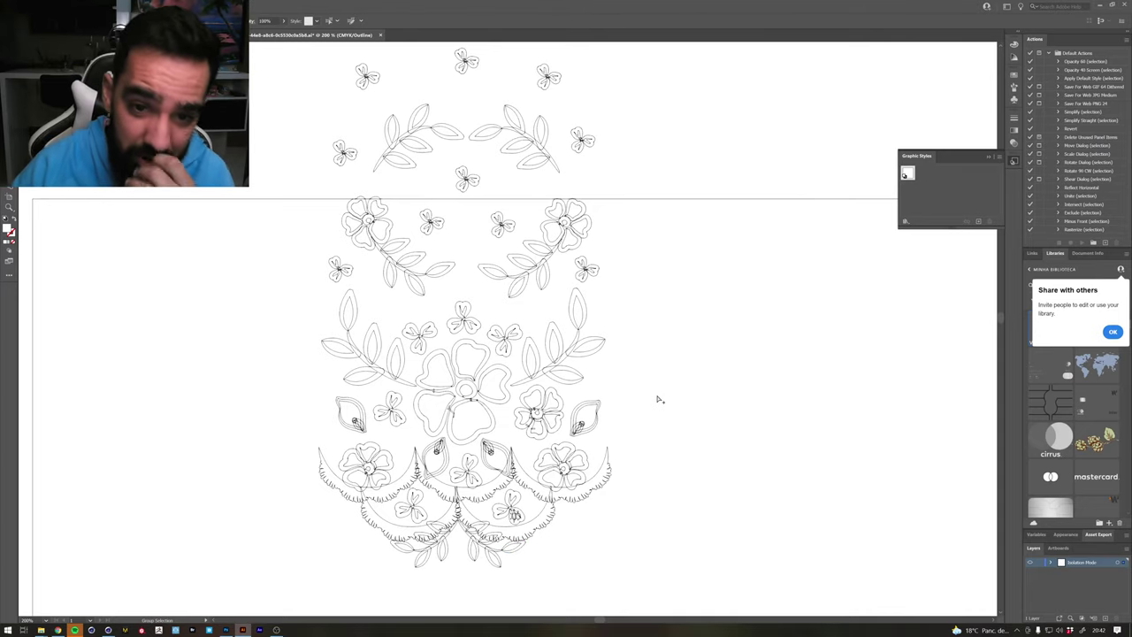
scroll(658, 400, up, 2)
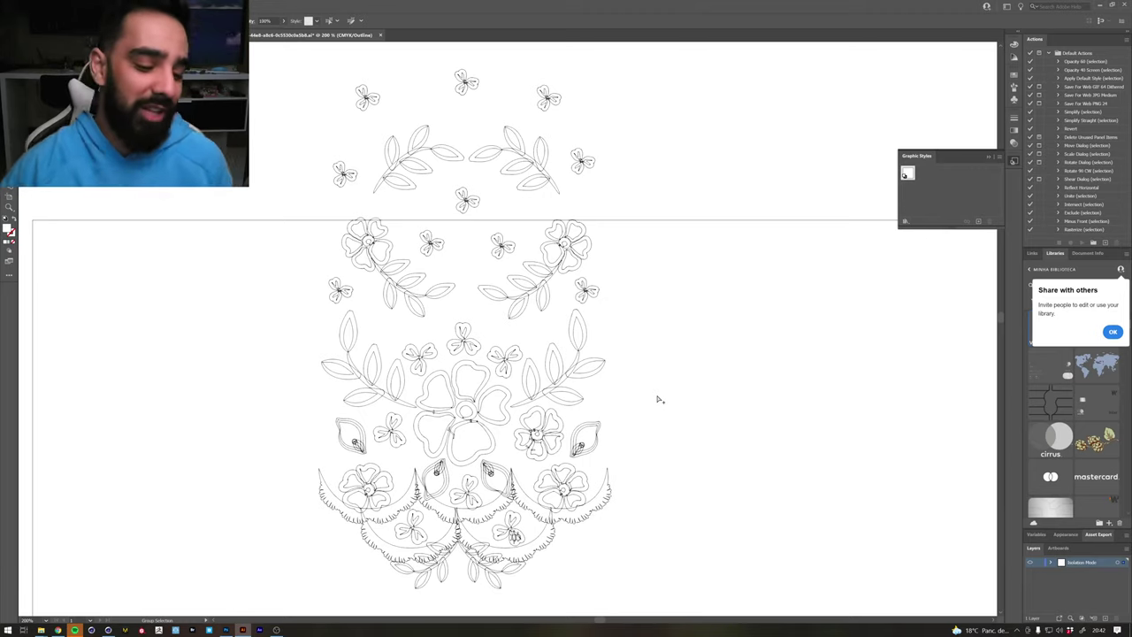
scroll(753, 424, down, 1)
scroll(698, 480, up, 1)
scroll(697, 480, down, 1)
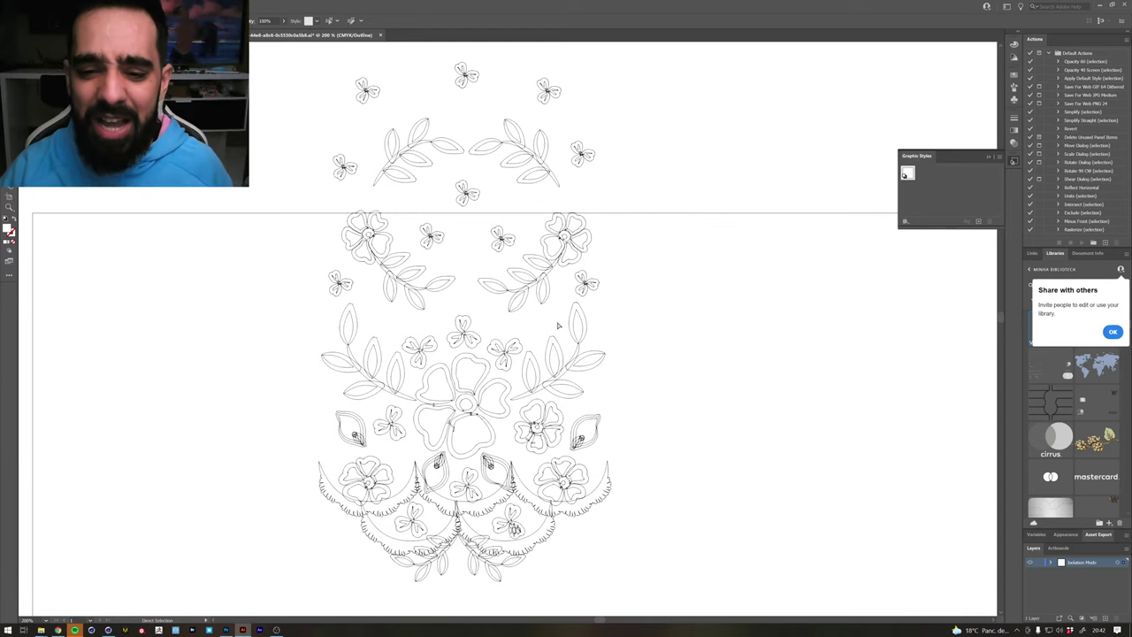
key(alt+Tab)
key(alt+Tab)
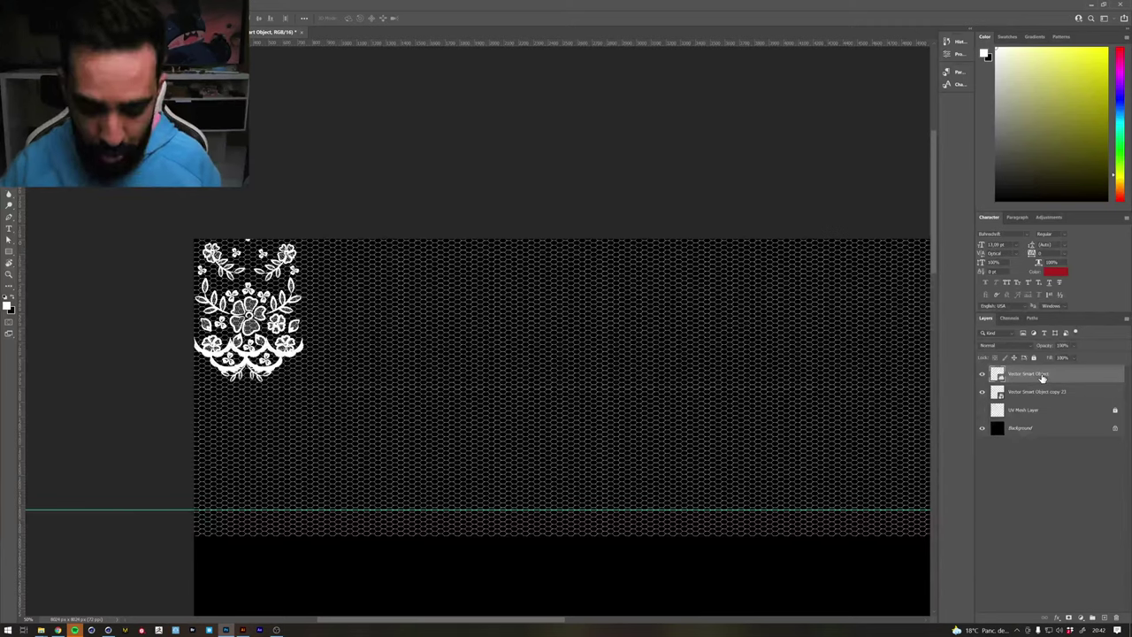
Duplicate the Vector Smart Object lace layer with Ctrl+J and rasterize the new copy
key(ctrl+j)
right_click(1042, 378)
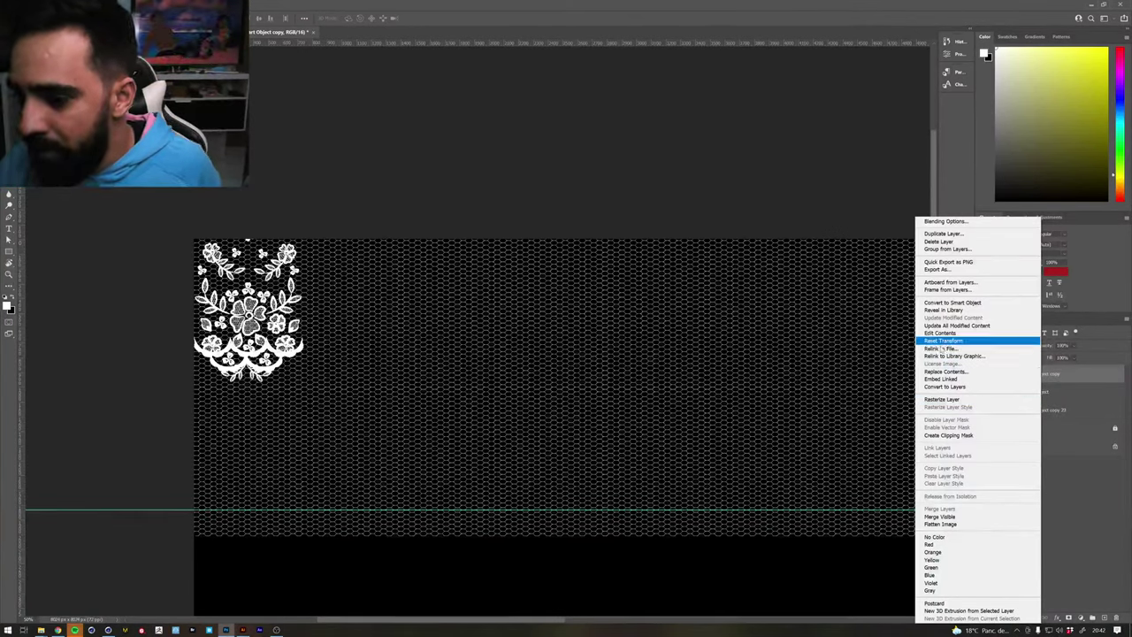
click(941, 399)
key(alt+Tab)
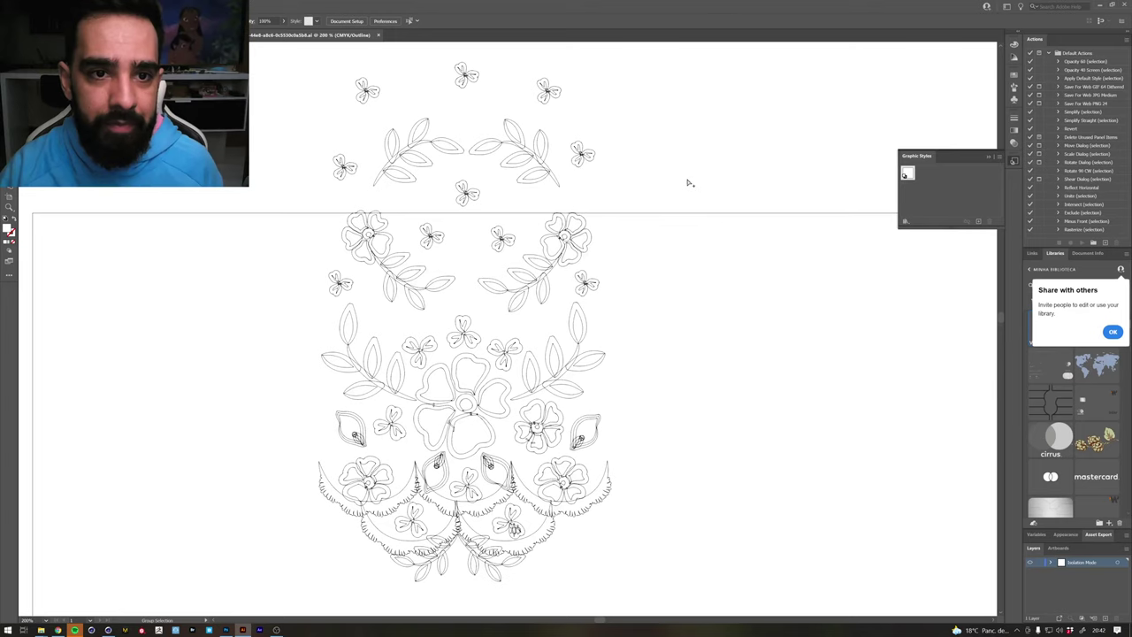
key(alt+Tab)
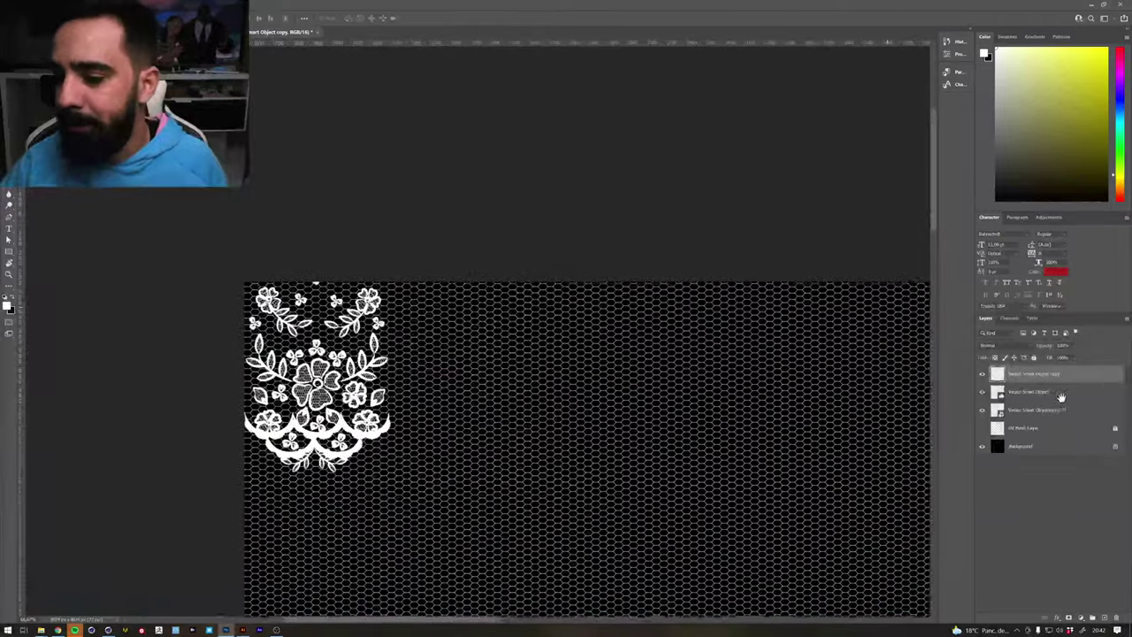
Rename the lace layers Lace 01 and Lace 01 Bg, moving the backing copy below Lace 01
shift+click(1061, 397)
drag(459, 399, 352, 370)
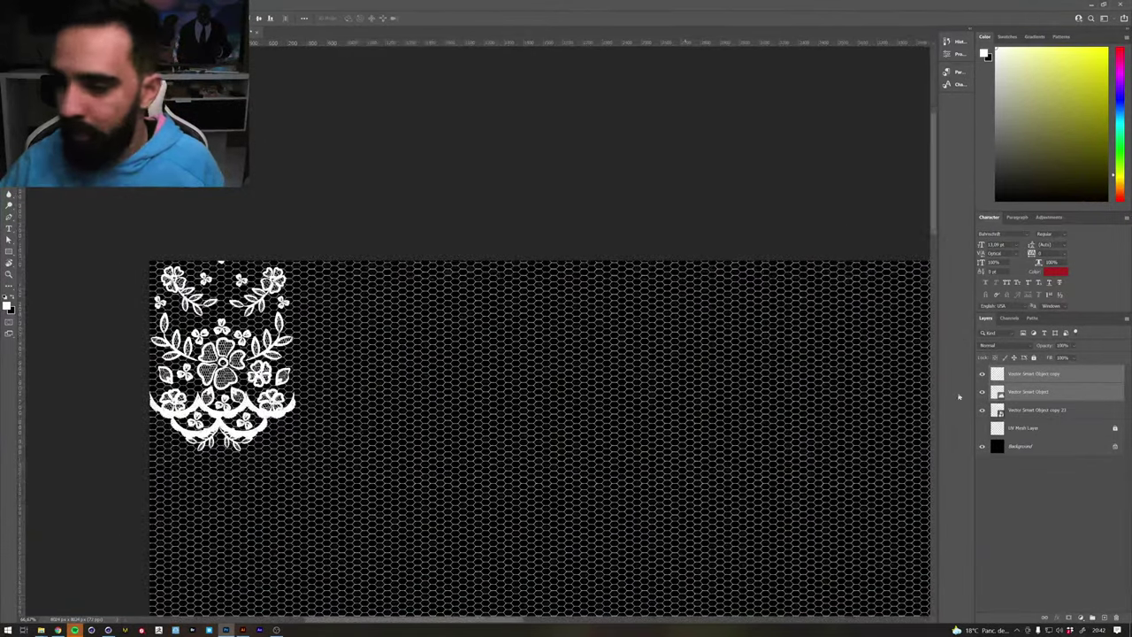
click(1057, 393)
click(981, 375)
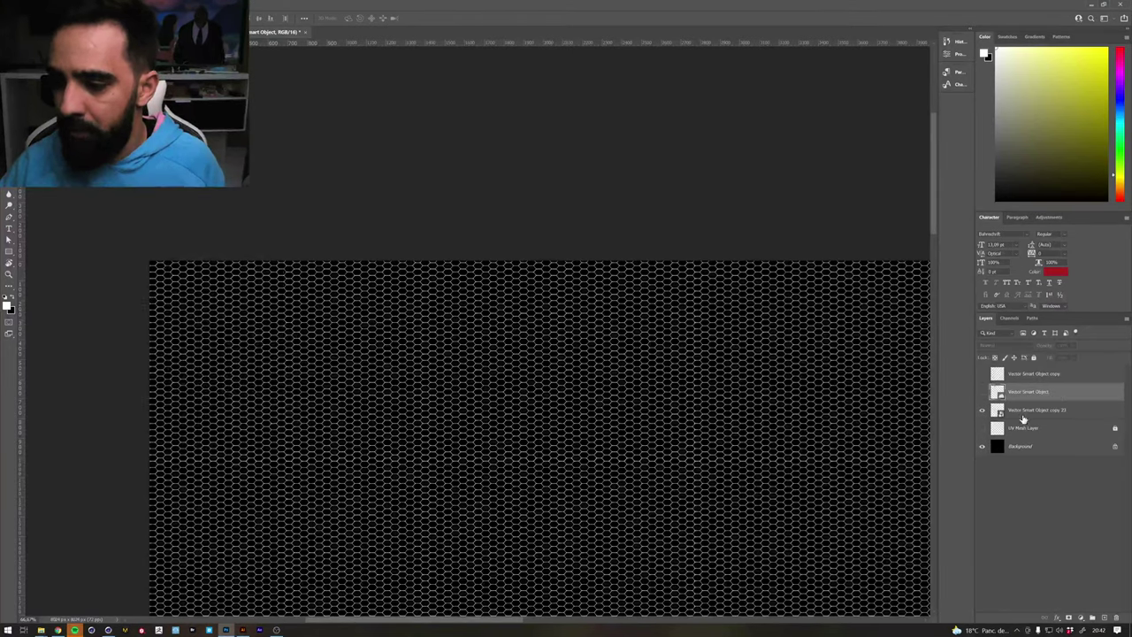
double_click(1025, 412)
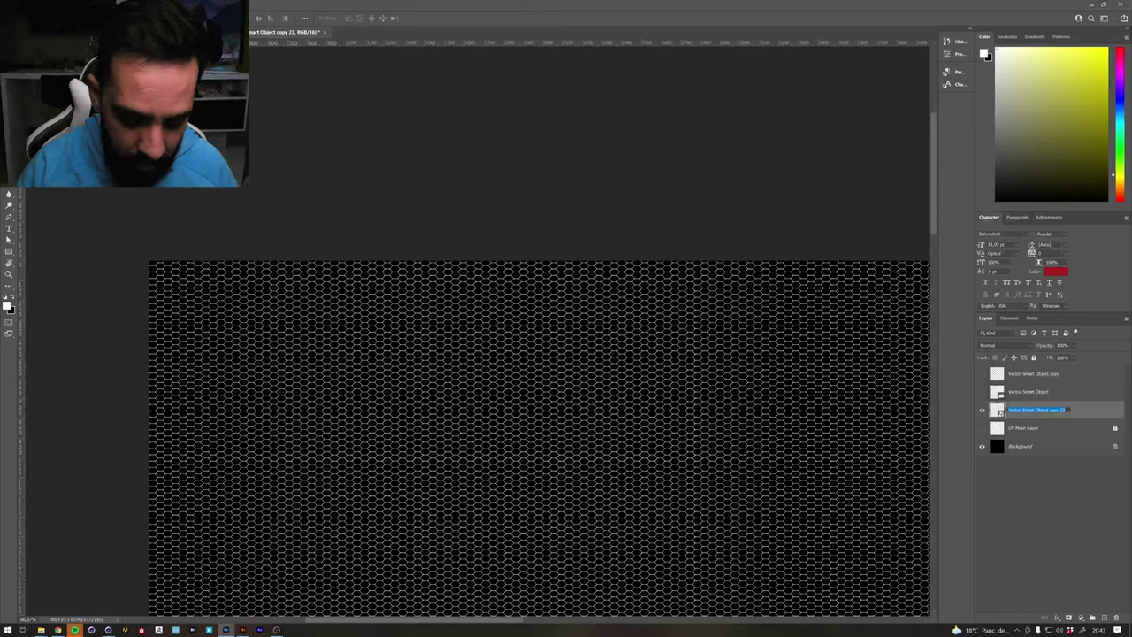
text(Background)
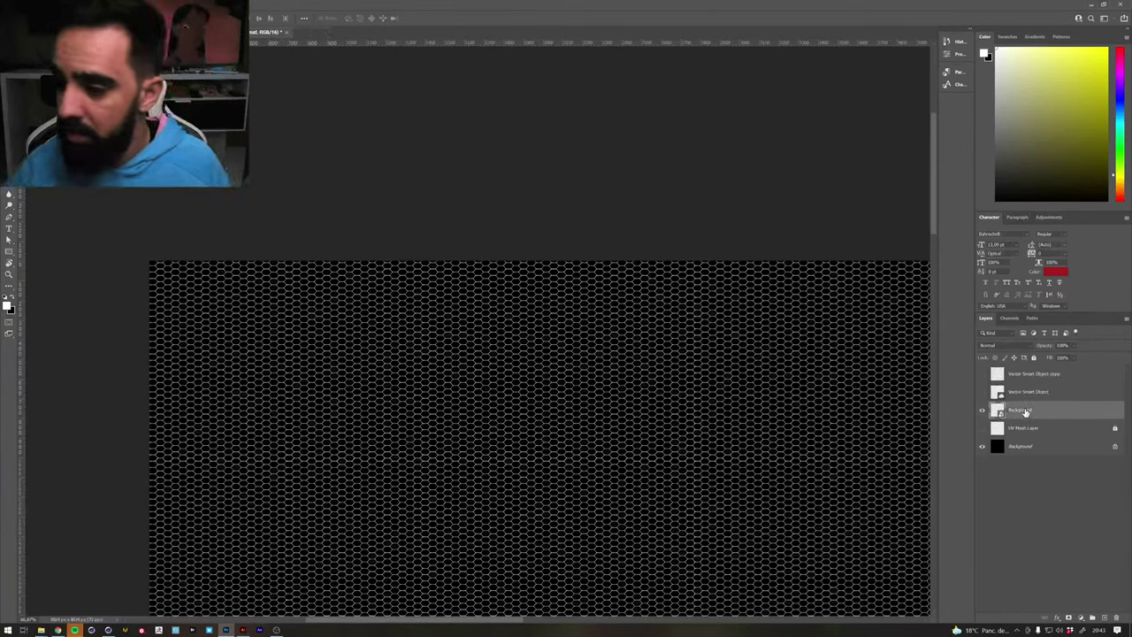
click(982, 391)
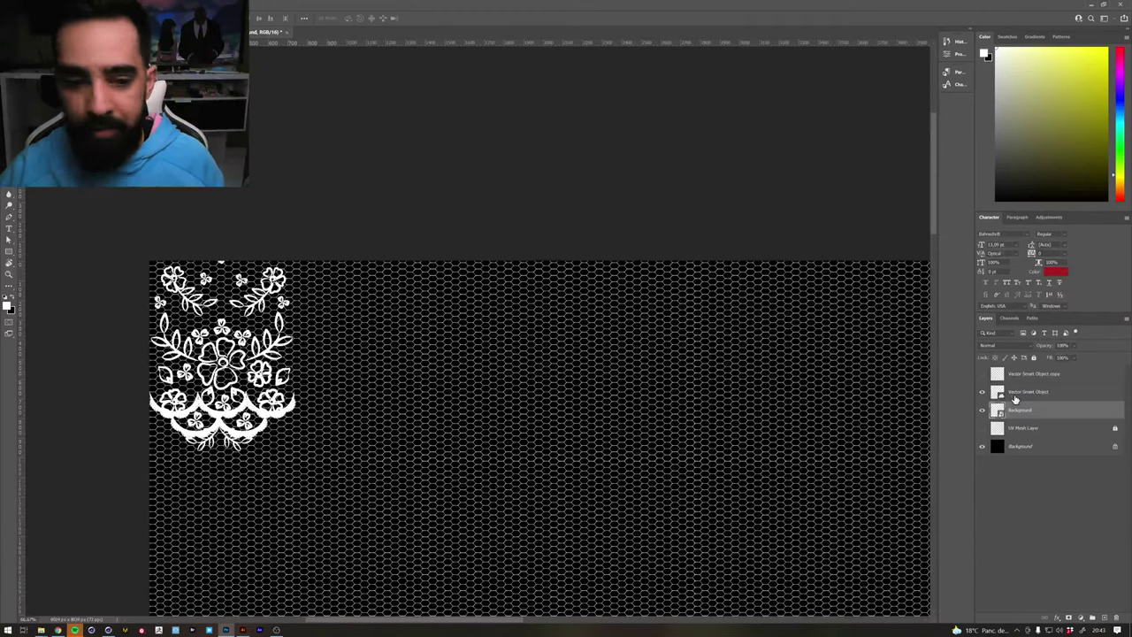
double_click(1015, 396)
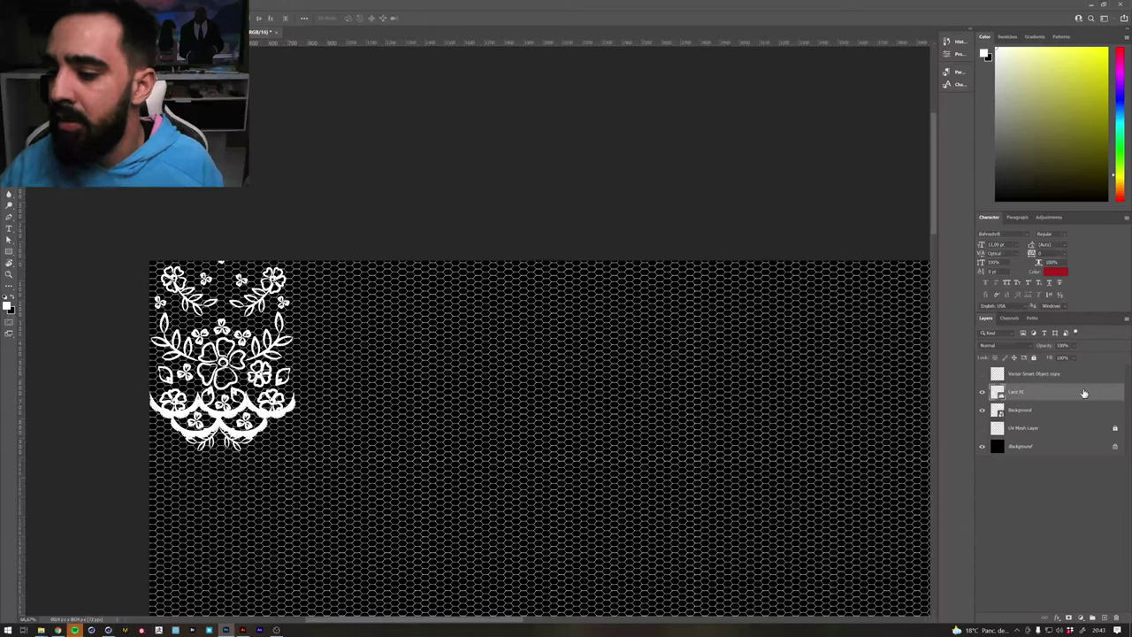
click(1041, 381)
drag(1047, 386, 997, 410)
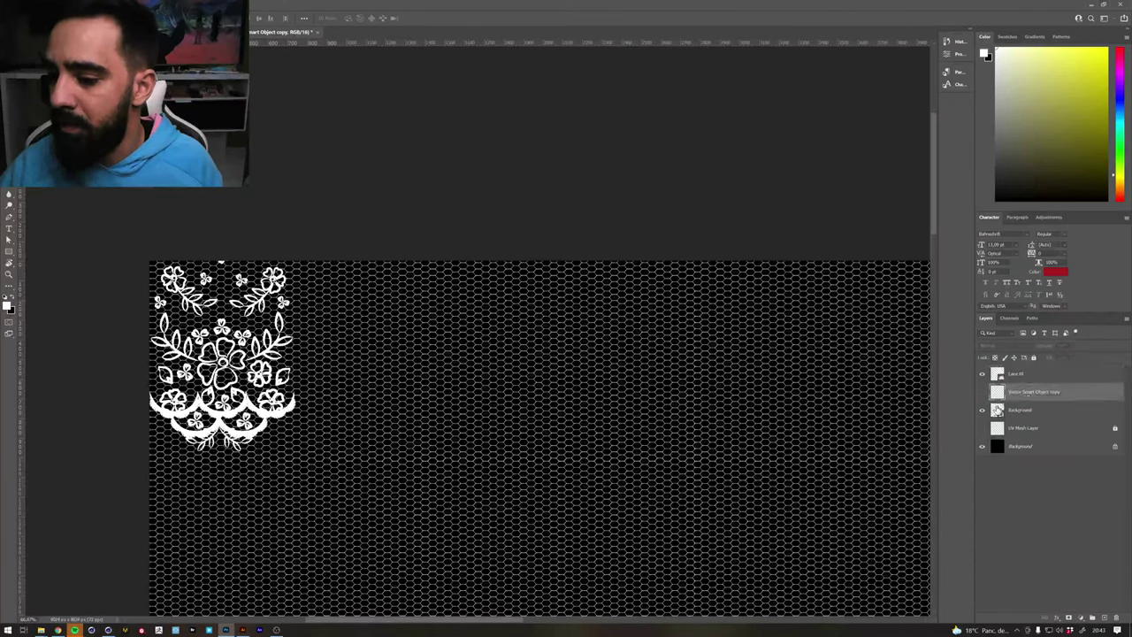
click(983, 395)
double_click(1029, 392)
text(Lace 01 Bg)
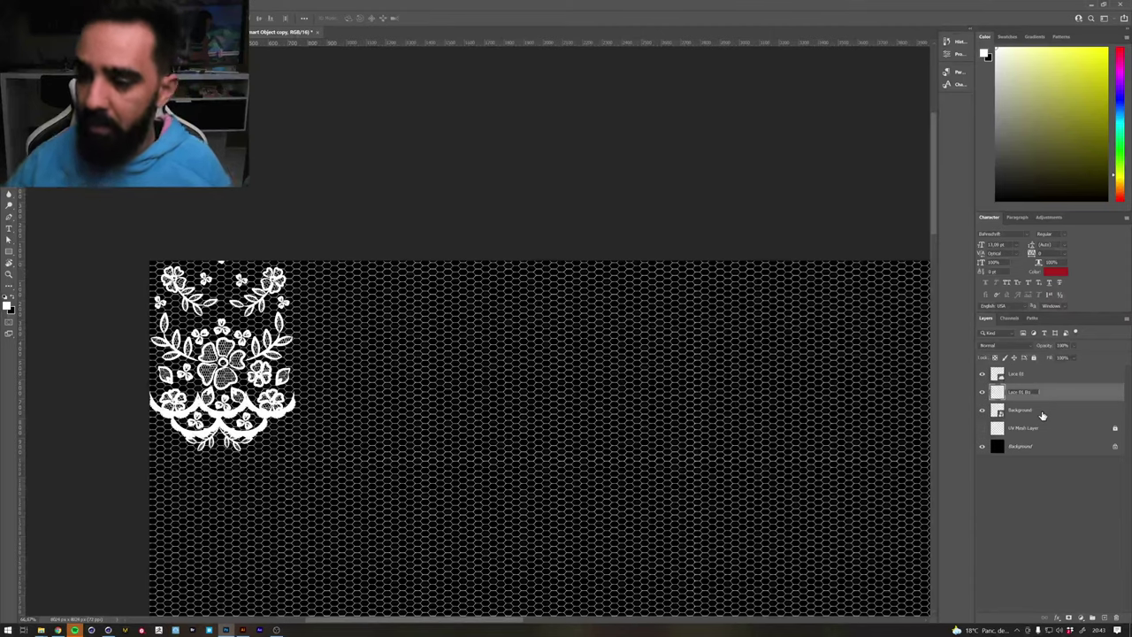
Nudge Lace 01 and Lace 01 Bg up twice to the mesh's top edge, then deselect
key(ctrl+minus)
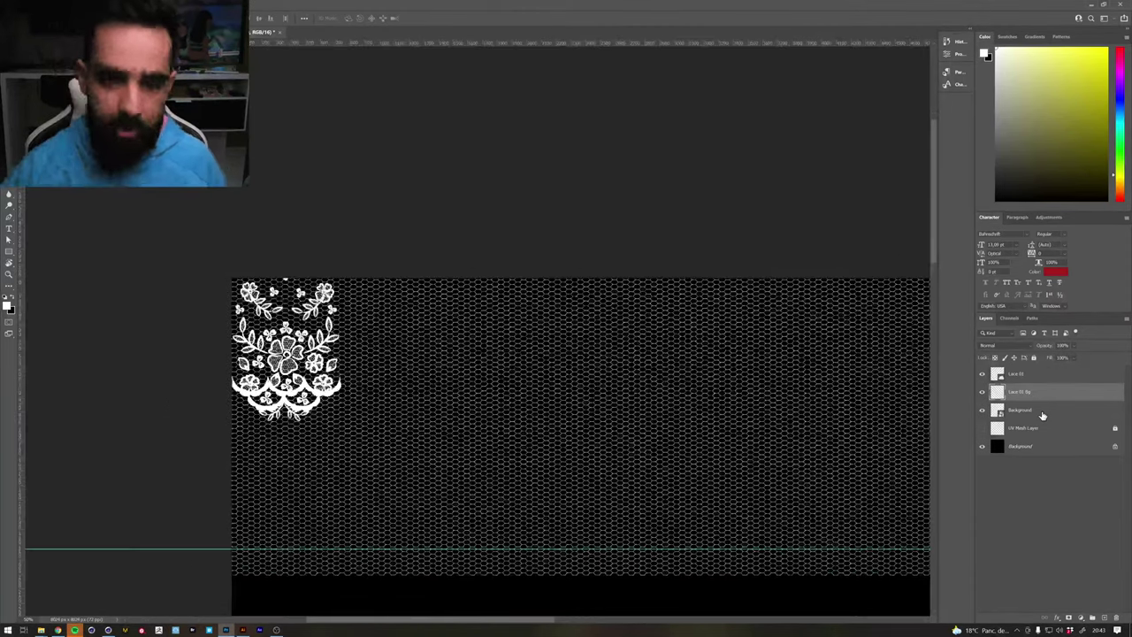
shift+click(1040, 379)
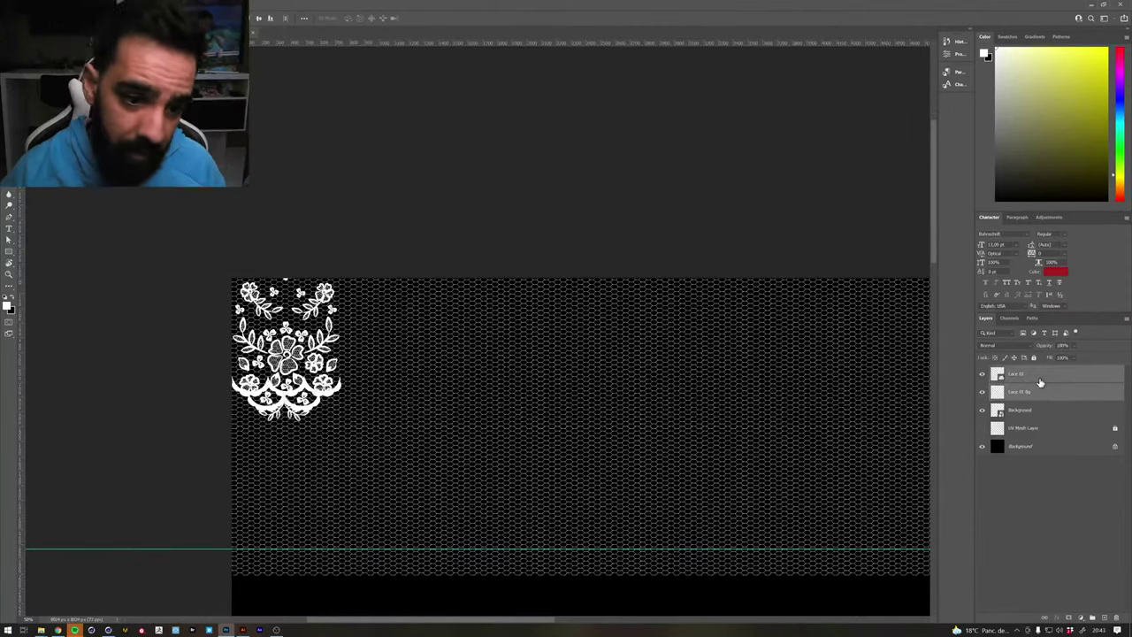
key(Up)
key(Up)
key(Up)
key(Up)
key(Up)
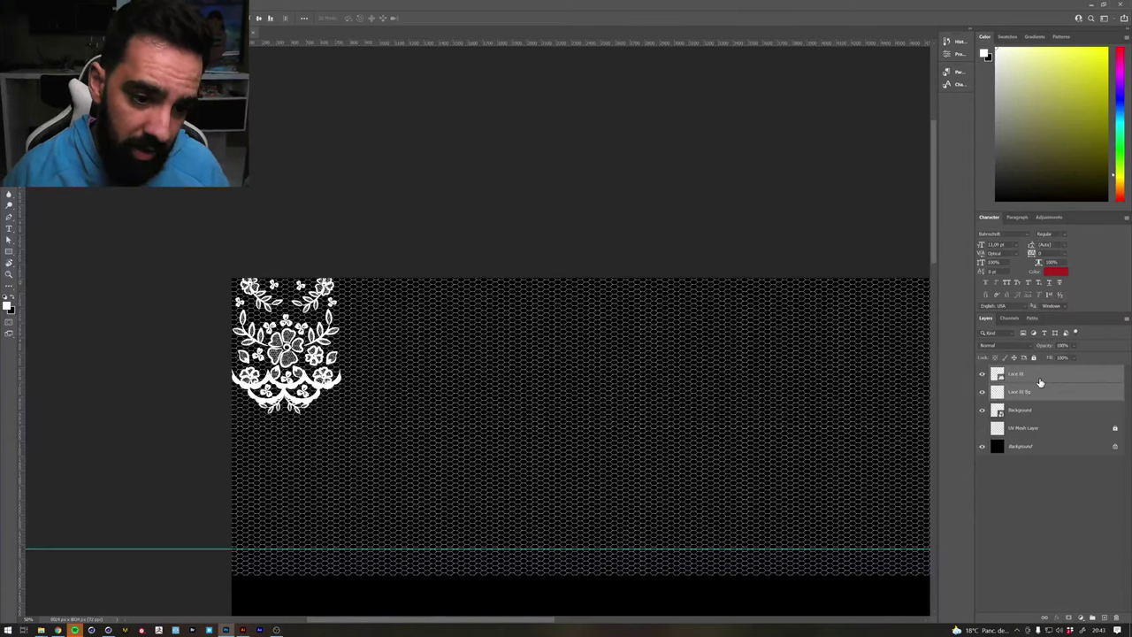
key(Up)
key(Up)
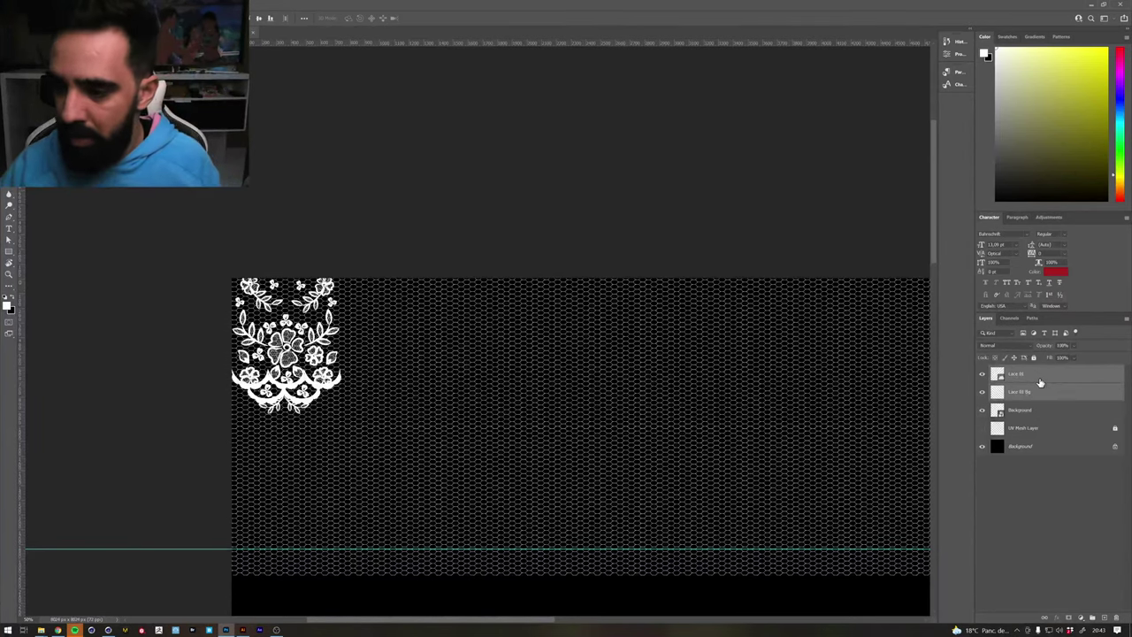
click(403, 201)
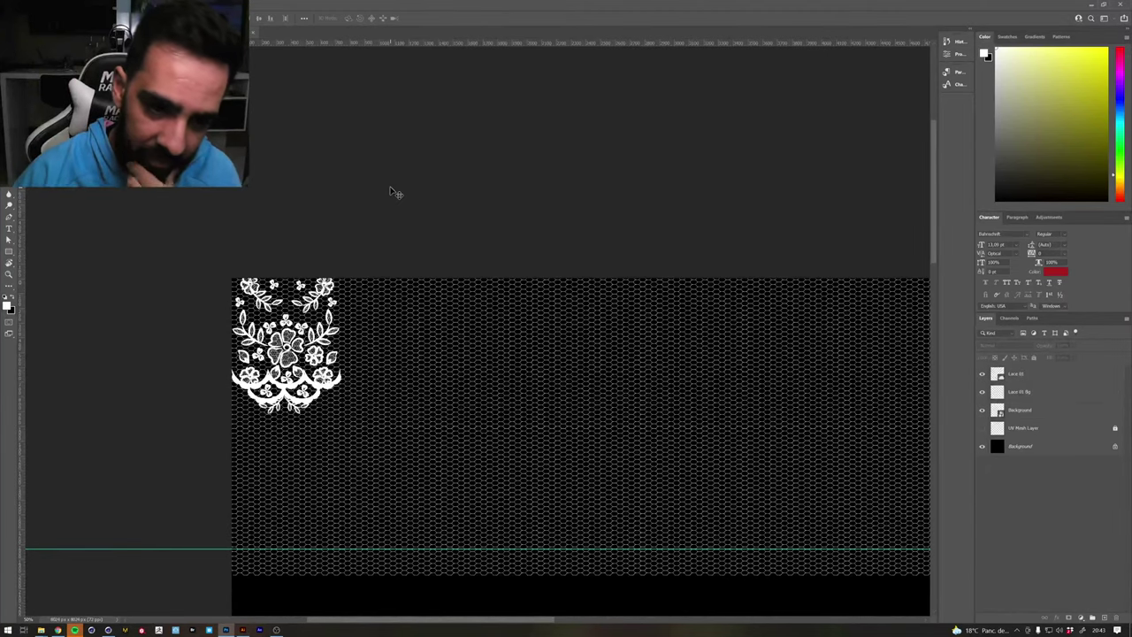
Convert Lace 01 and Lace 01 Bg into a single smart object
click(1027, 392)
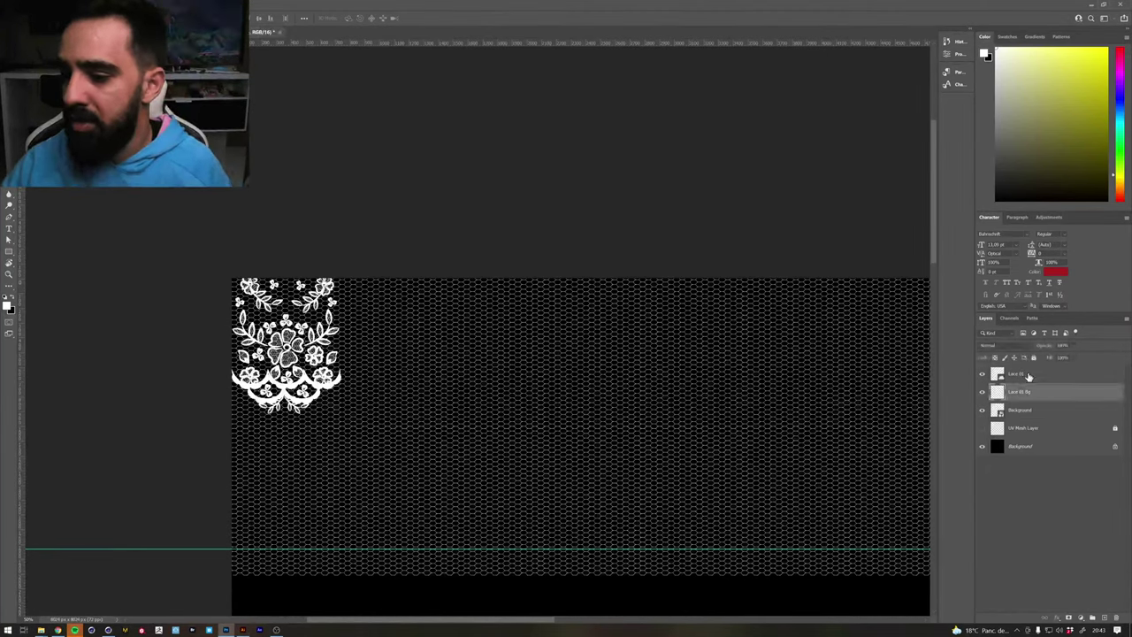
shift+click(1027, 374)
right_click(1028, 376)
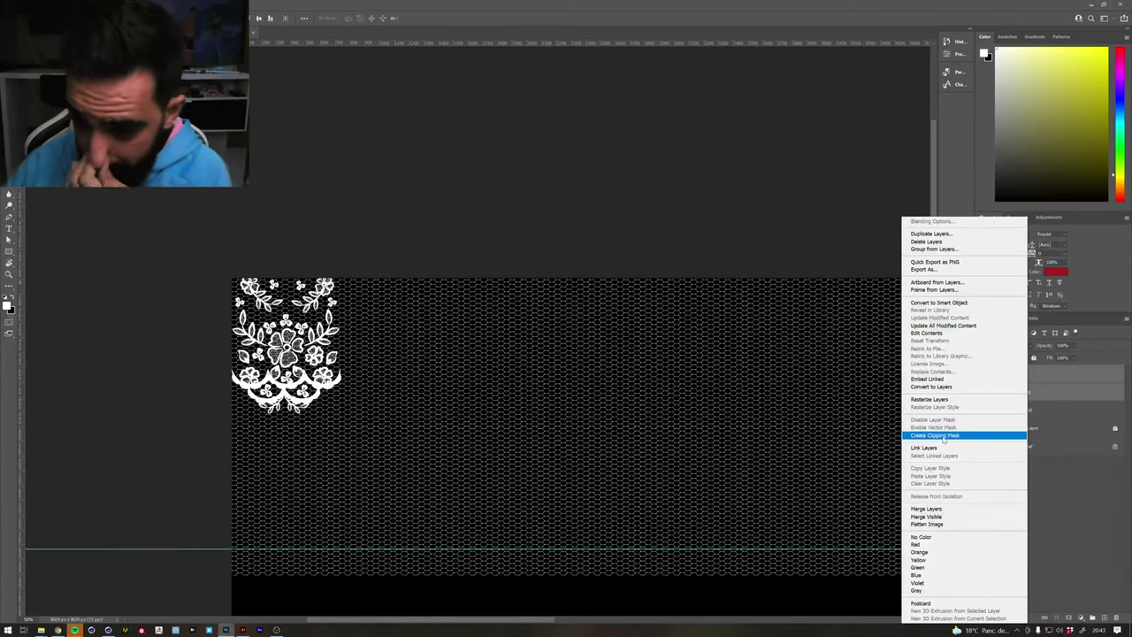
click(946, 303)
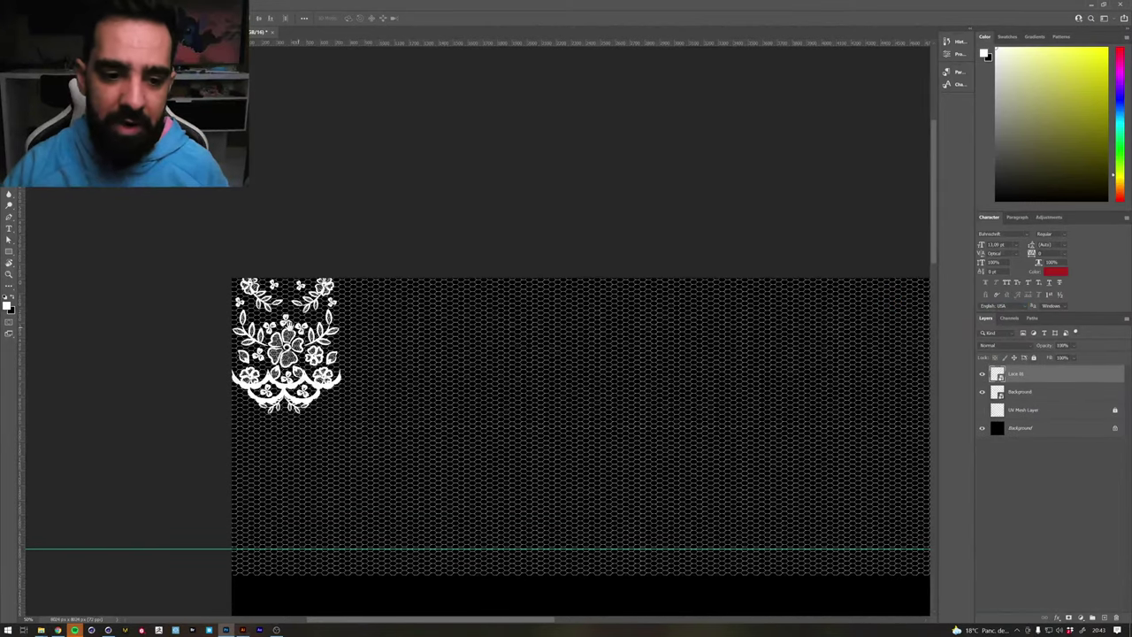
scroll(336, 354, right, 2)
Duplicate the lace and place copies edge to edge to the right, closing the seam
key(ctrl+j)
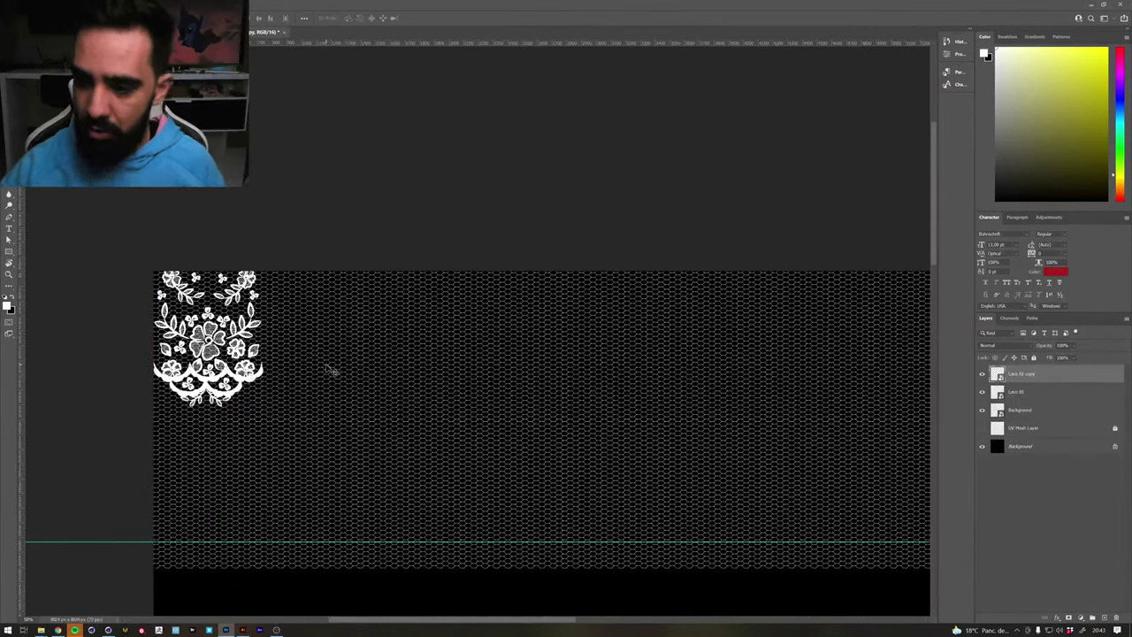
key(ctrl+t)
drag(223, 313, 332, 313)
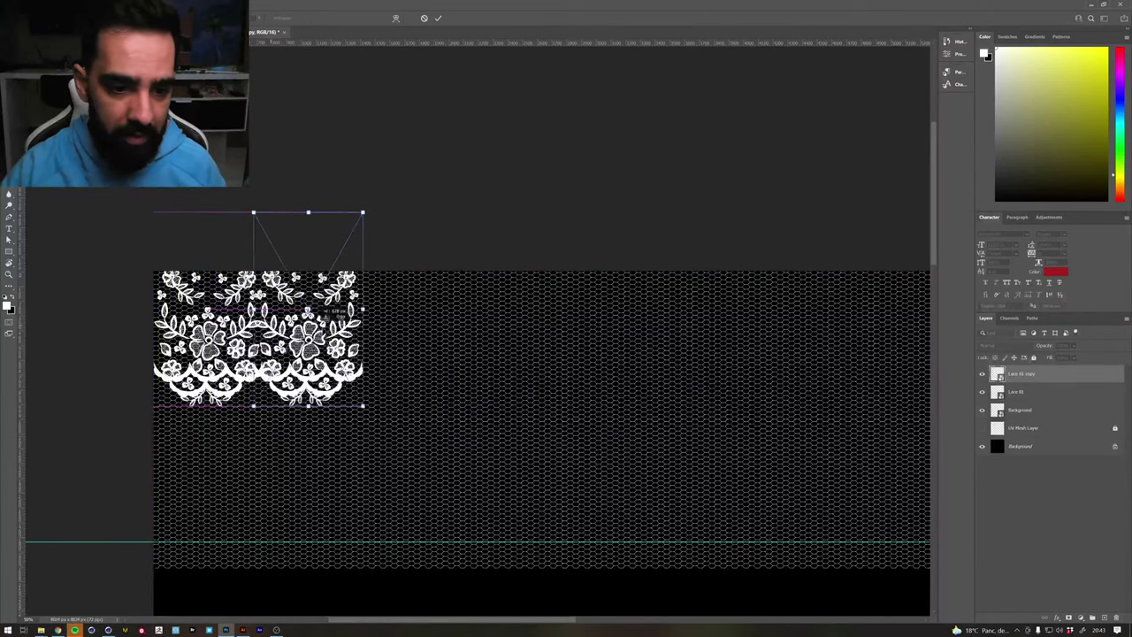
key(Return)
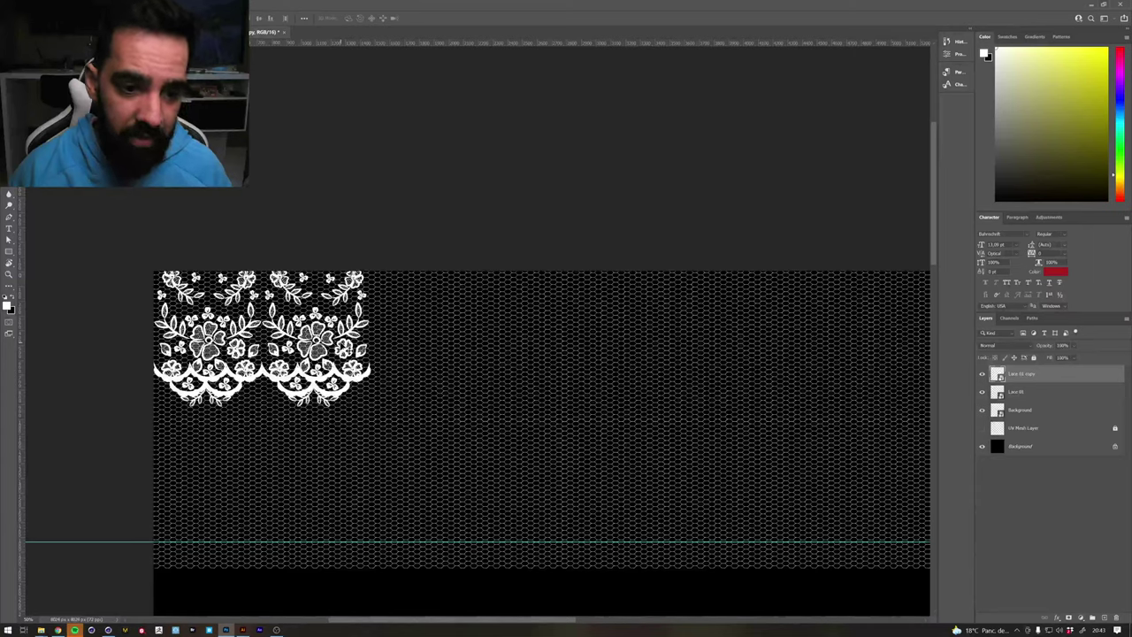
shift+click(1059, 398)
key(ctrl+j)
key(ctrl+t)
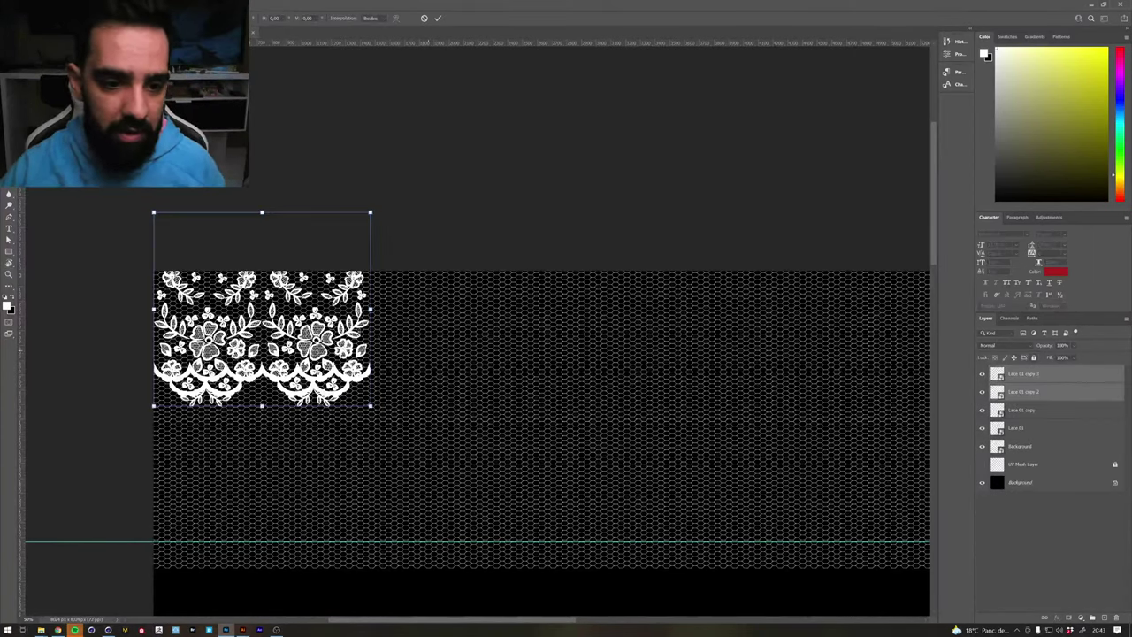
drag(287, 333, 509, 309)
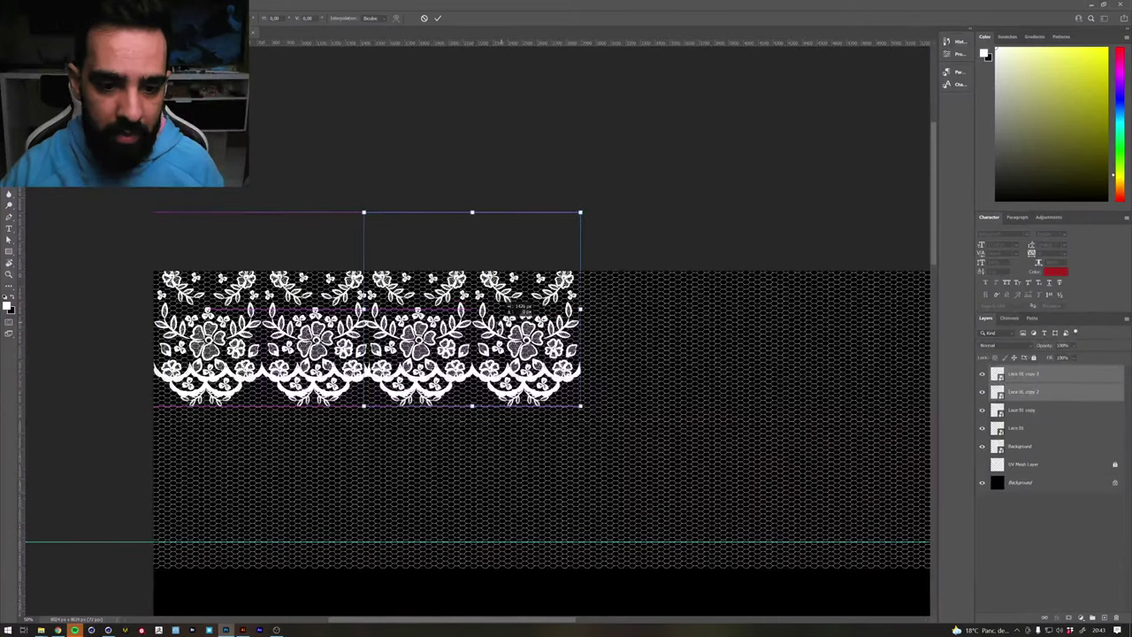
key(Return)
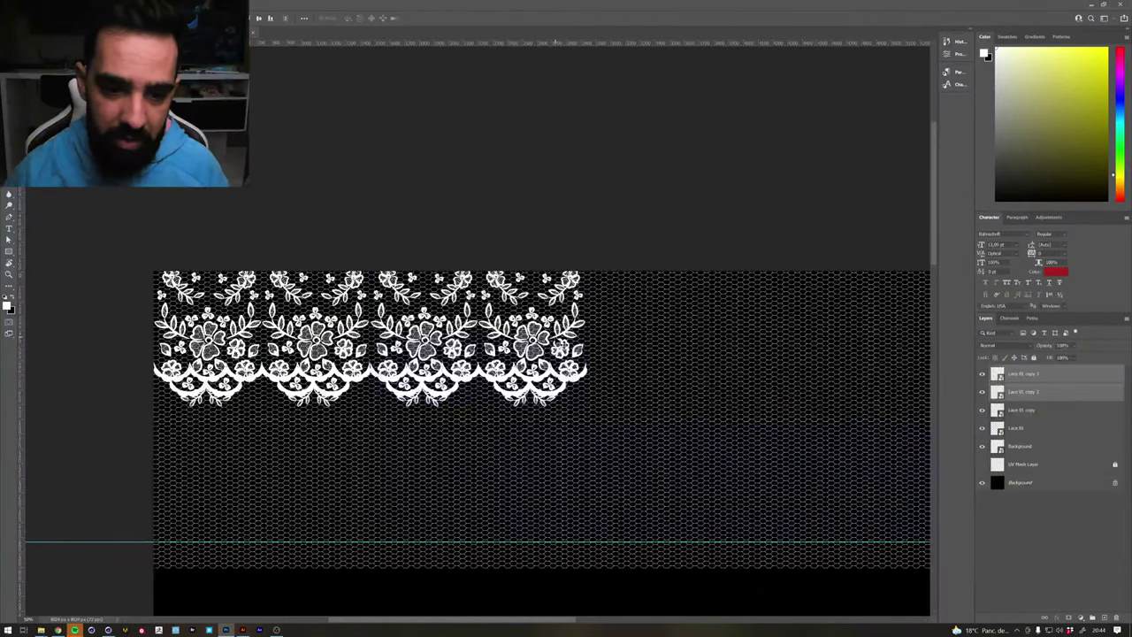
key(Left)
key(Left)
key(Left)
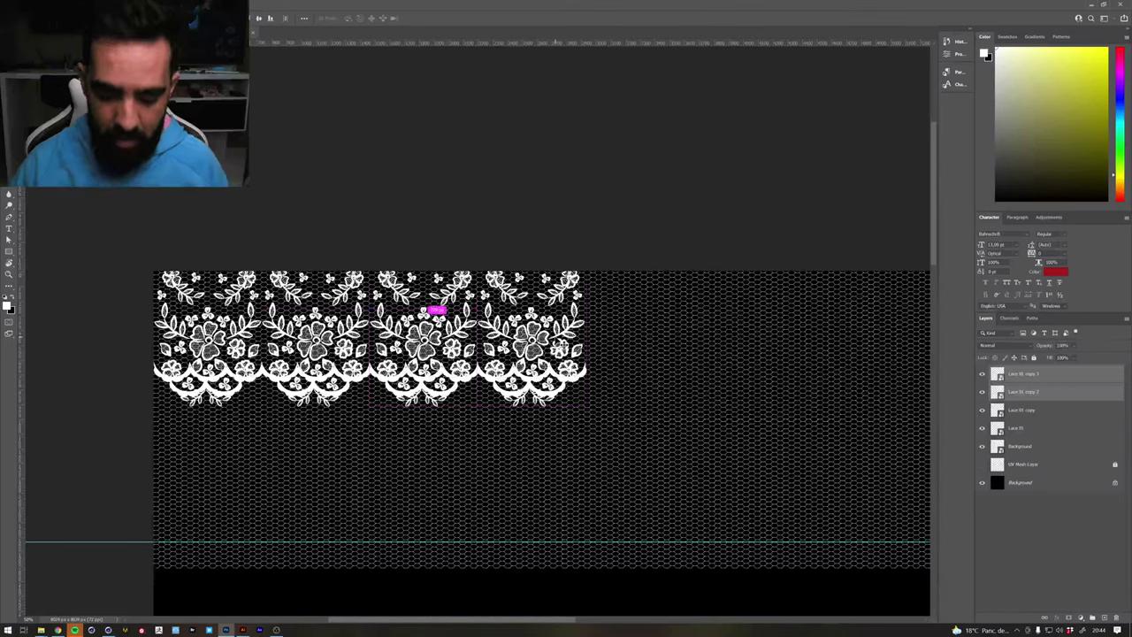
Duplicate the two newest lace copies and move them right to extend the row
key(ctrl+alt+t)
key(Return)
key(ctrl+alt+t)
drag(557, 292, 772, 288)
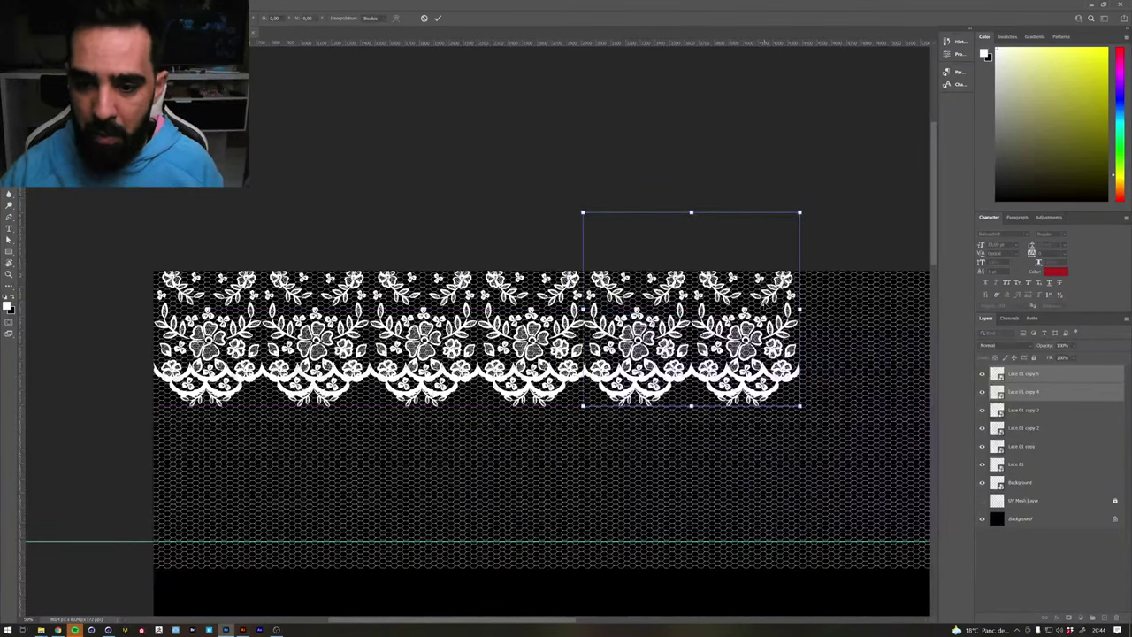
key(Return)
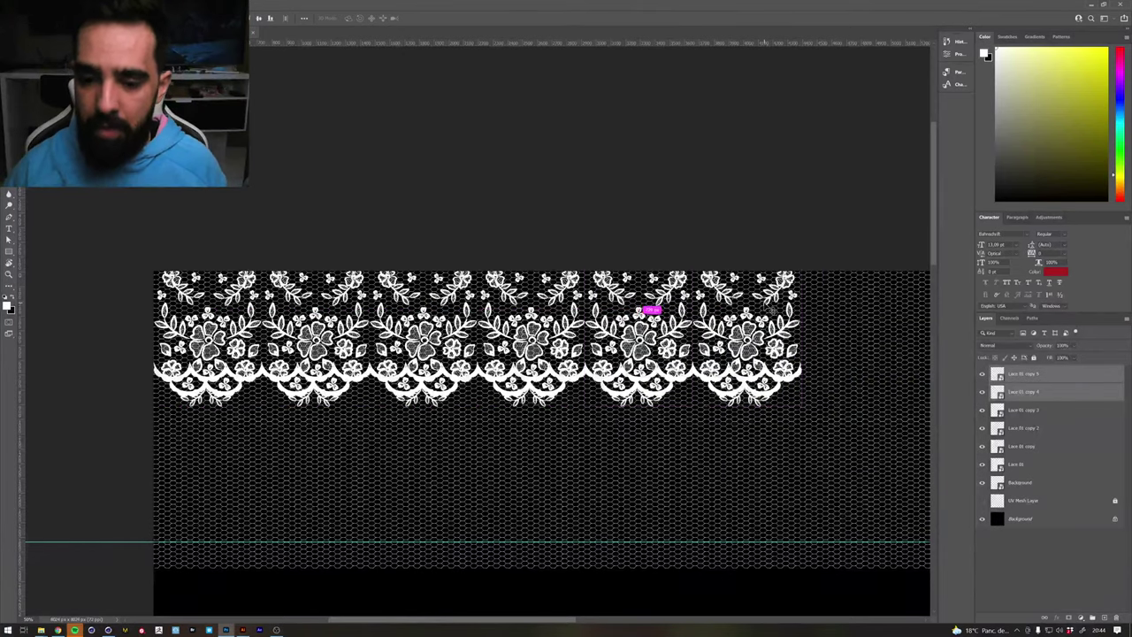
key(ctrl+minus)
mouse_move(746, 301)
mouse_down()
mouse_move(510, 308)
mouse_move(543, 303)
mouse_up()
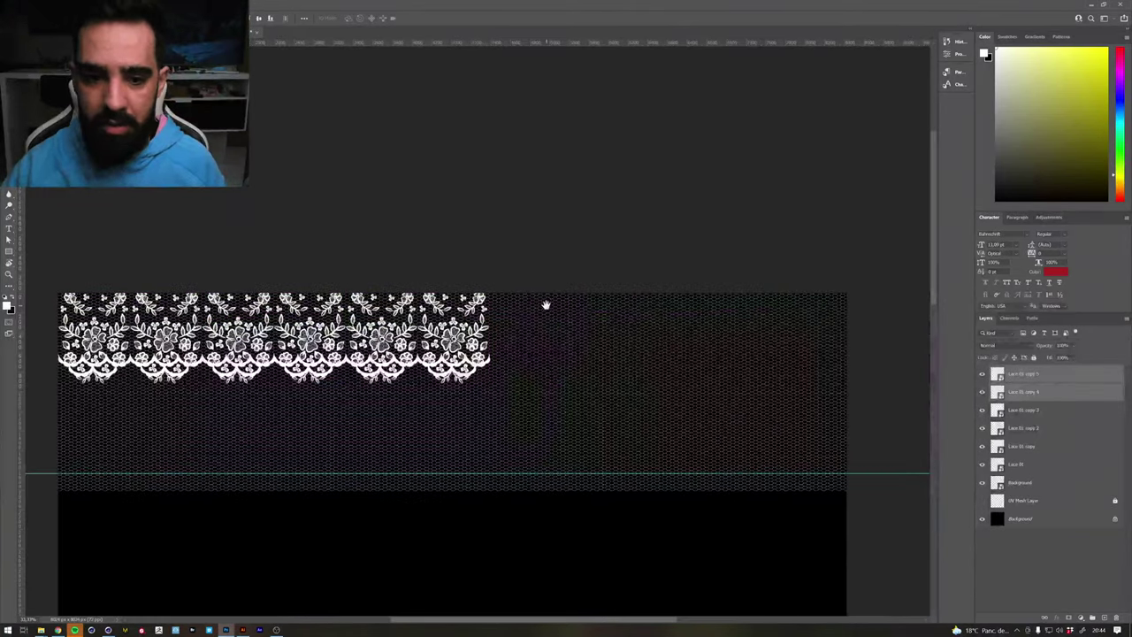
Duplicate four lace copies and butt them against the row's right end
click(1017, 428)
shift+click(1023, 378)
key(ctrl+j)
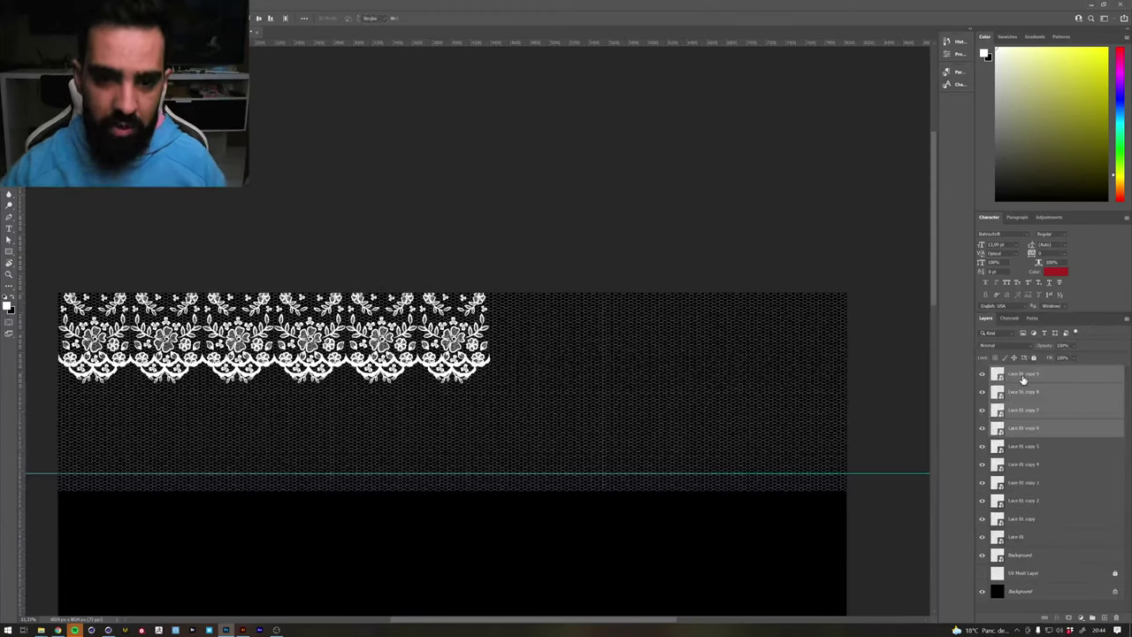
key(ctrl+t)
mouse_move(296, 309)
mouse_down()
mouse_move(747, 309)
mouse_move(725, 305)
mouse_up()
key(Return)
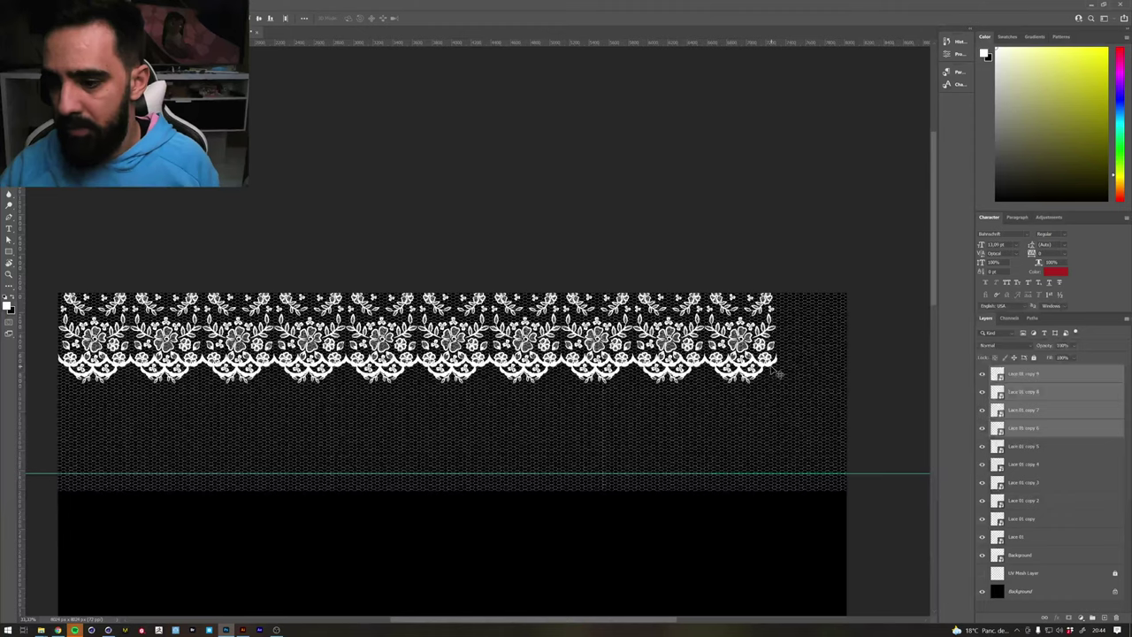
Add one final lace copy pushed to the canvas's right edge
key(ctrl+j)
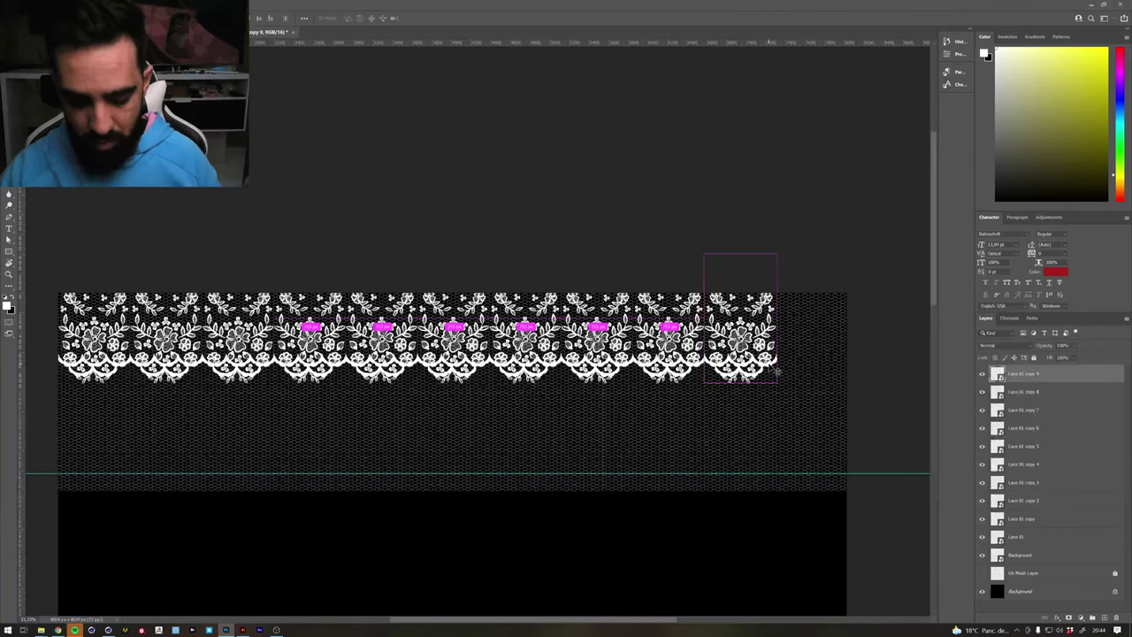
key(ctrl+t)
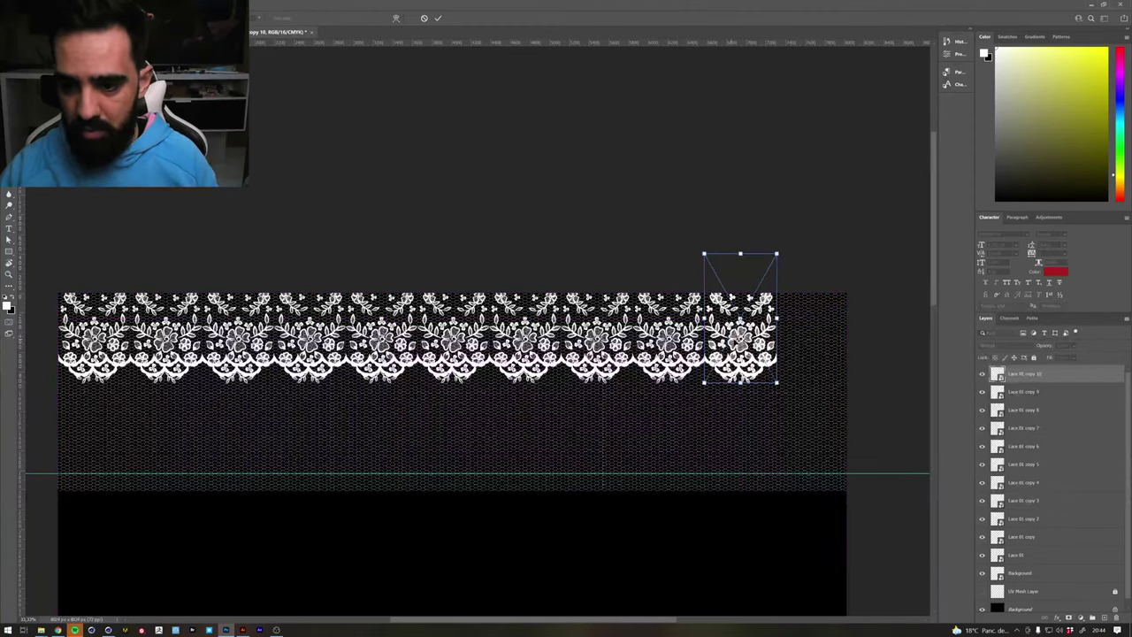
drag(763, 323, 835, 323)
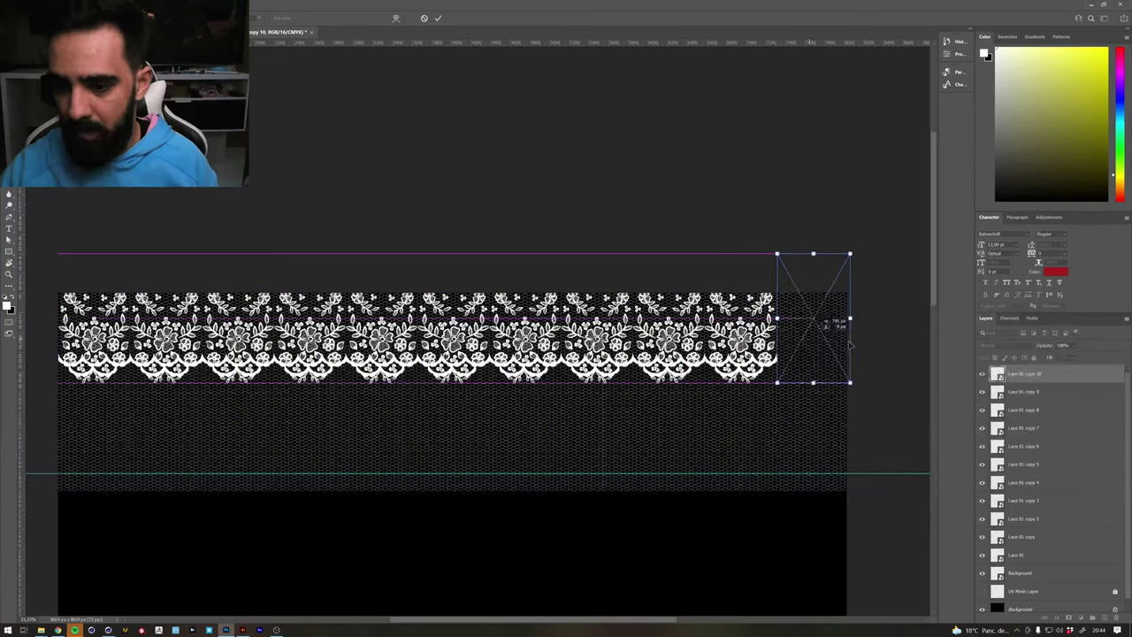
key(Return)
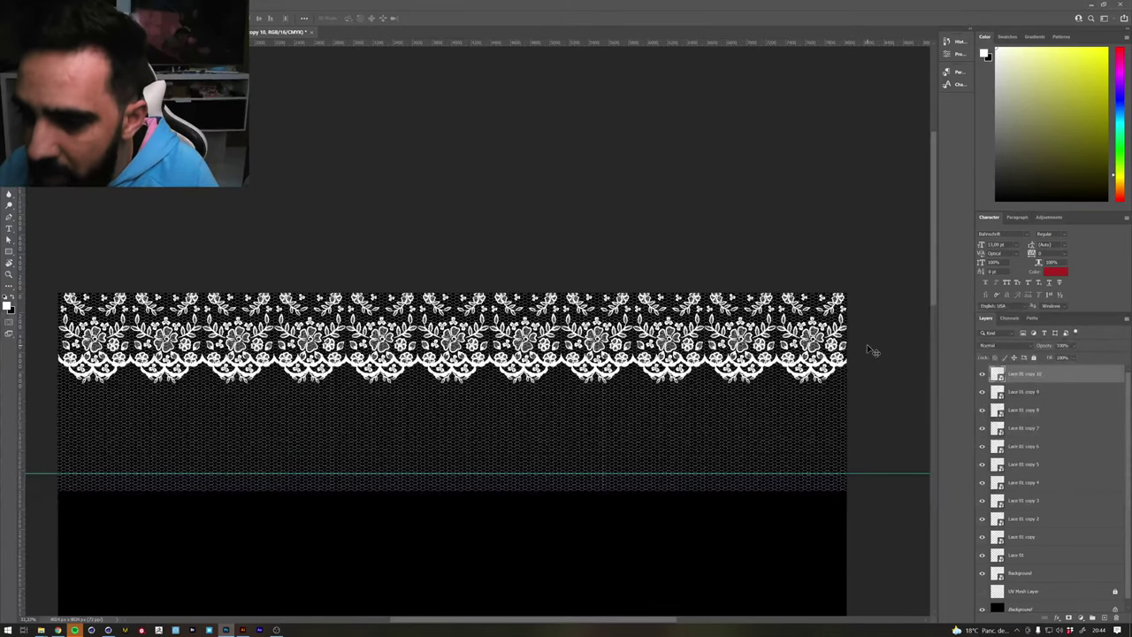
Deselect the lace layers and save Lace.psd
click(871, 350)
scroll(531, 354, down, 1)
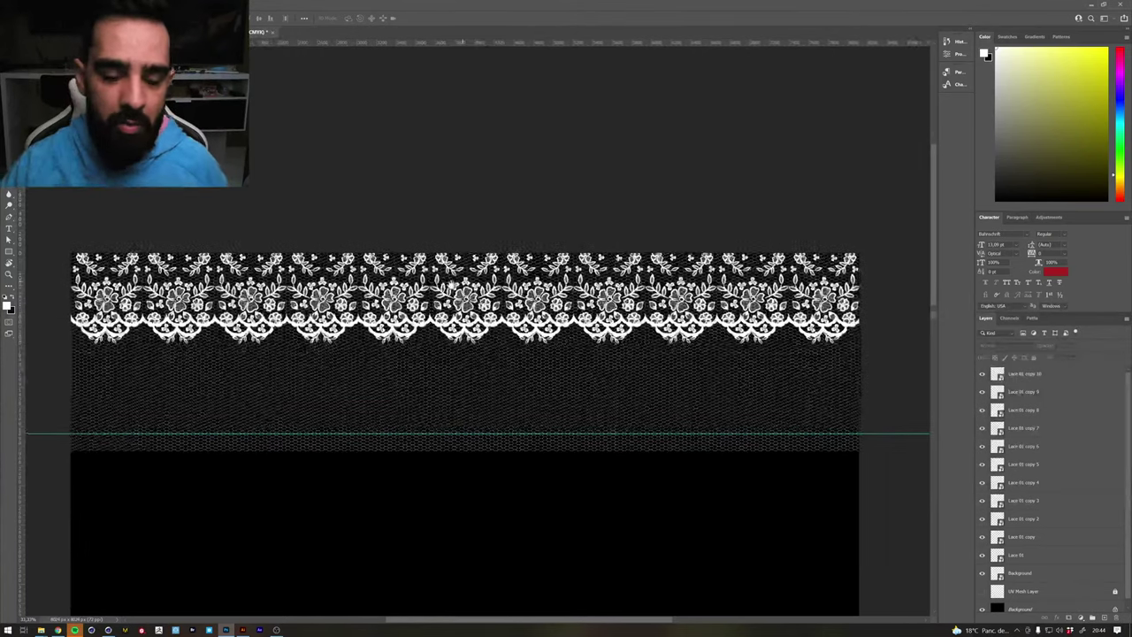
key(ctrl+s)
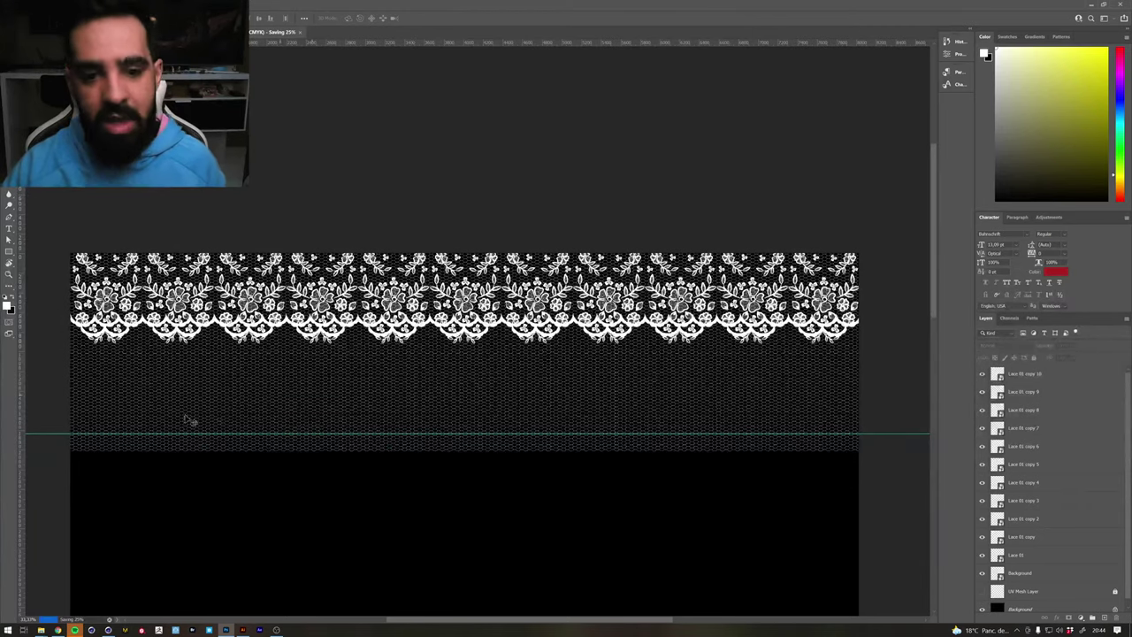
key(alt+Tab)
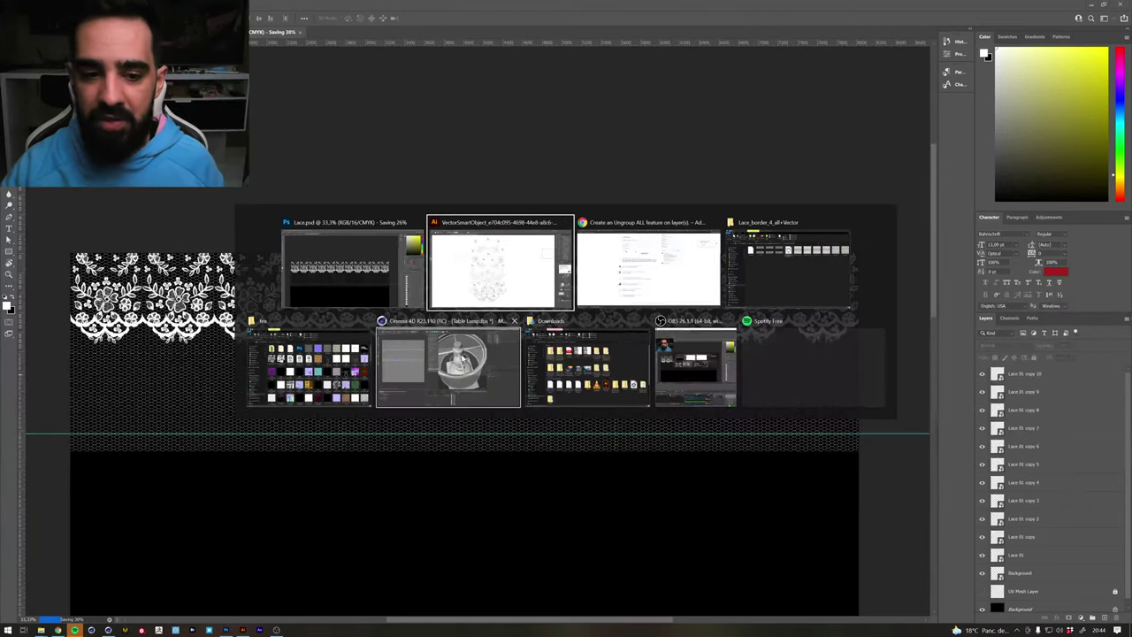
Switch Illustrator to Preview with Ctrl+Y, exit isolation mode, then return to Lace.psd
click(527, 275)
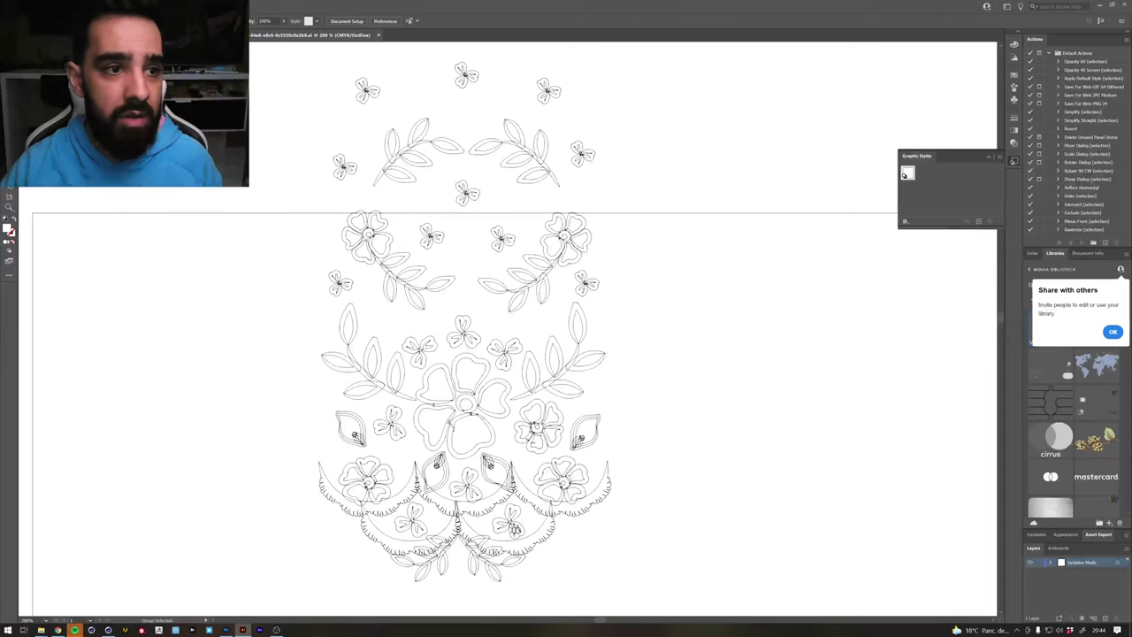
key(ctrl+y)
drag(479, 376, 459, 203)
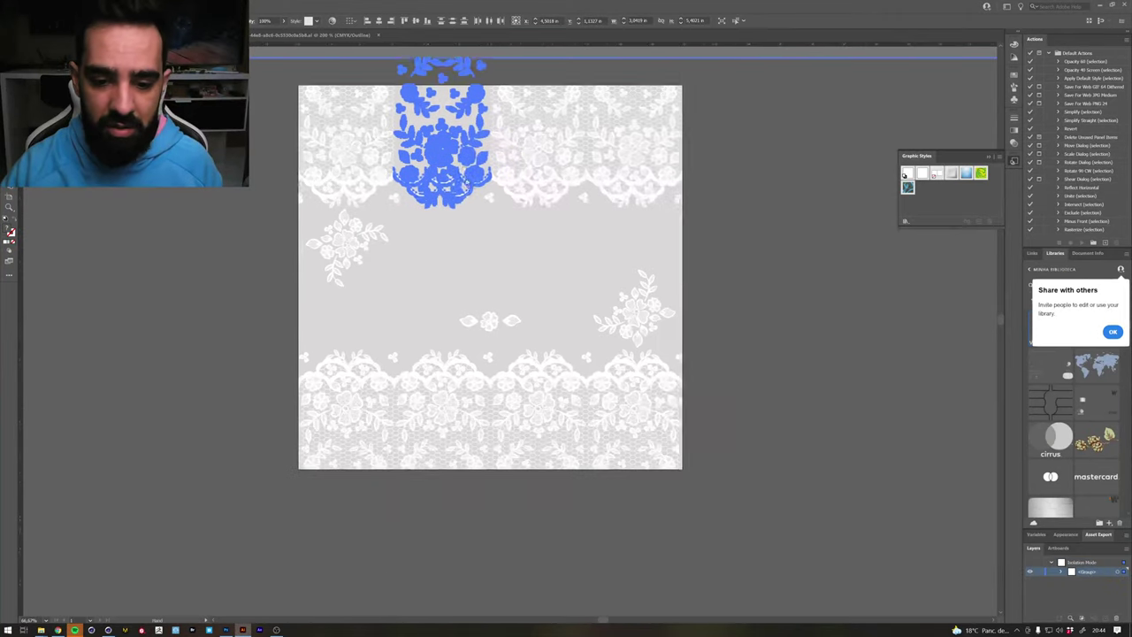
click(362, 240)
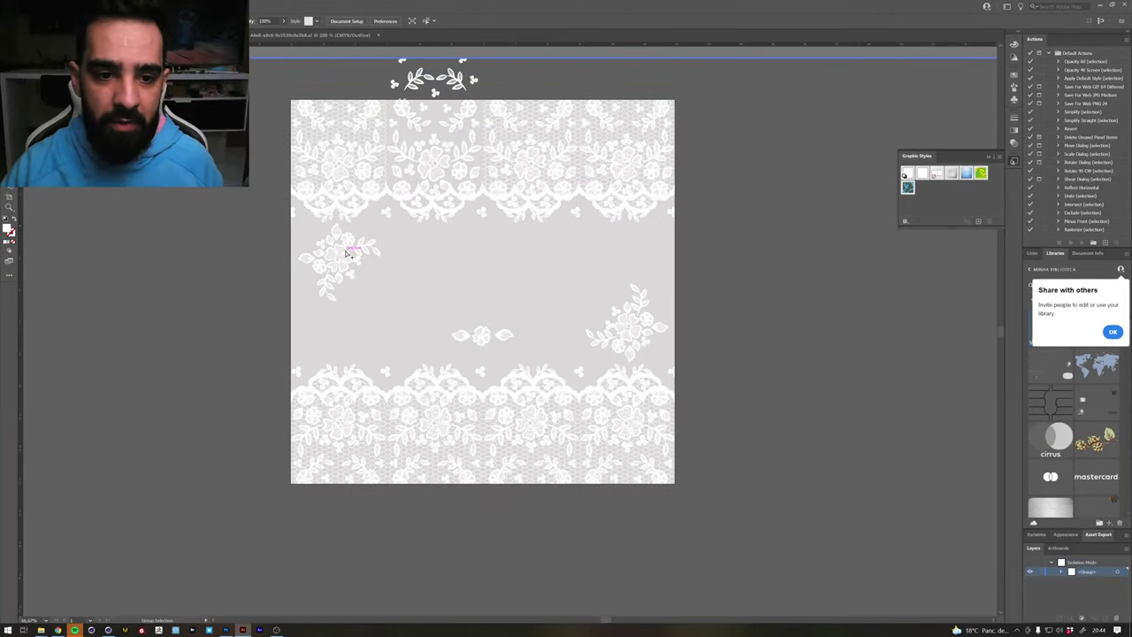
key(Escape)
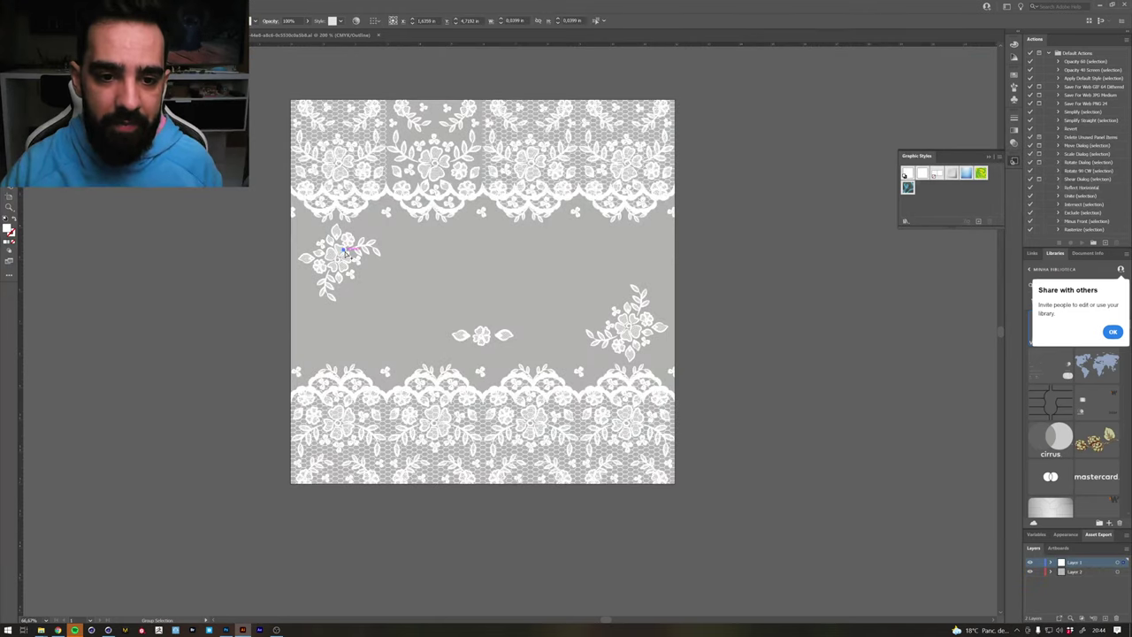
drag(345, 252, 393, 276)
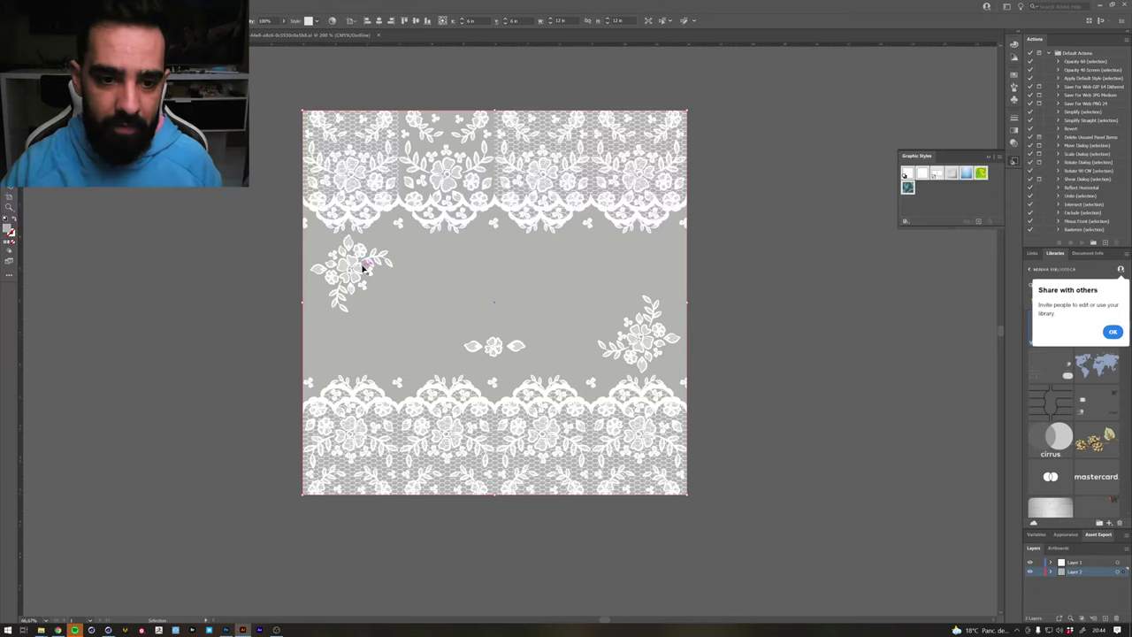
click(363, 266)
key(alt+Tab)
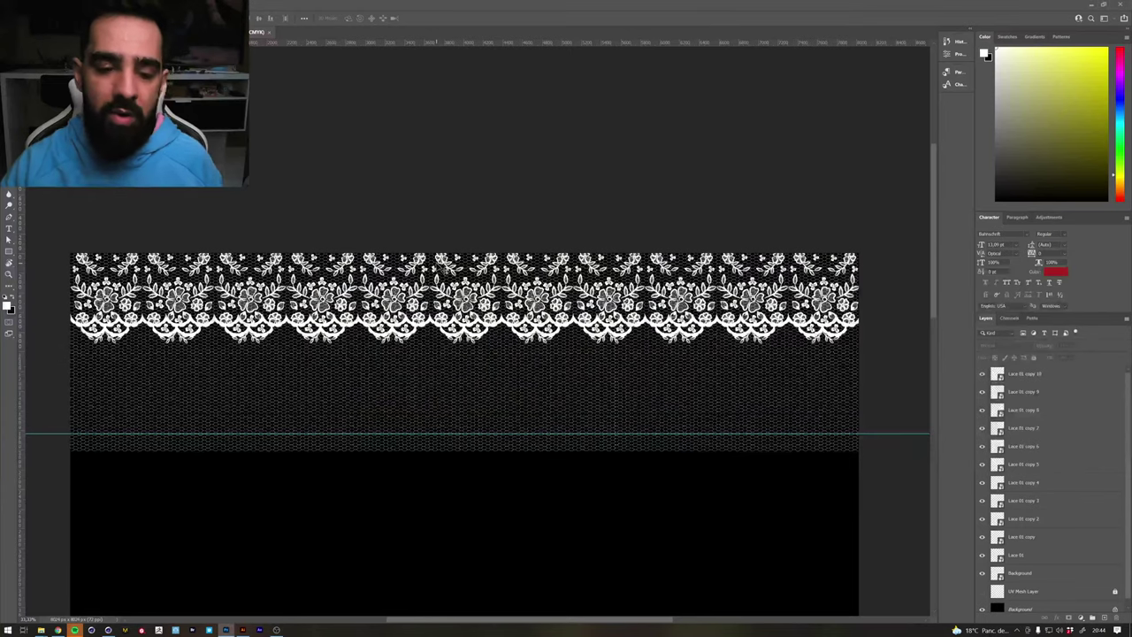
Duplicate the lace layers down to Lace 01, rotate the copy 180° and place it below the first row
click(1064, 380)
scroll(1053, 478, down, 1)
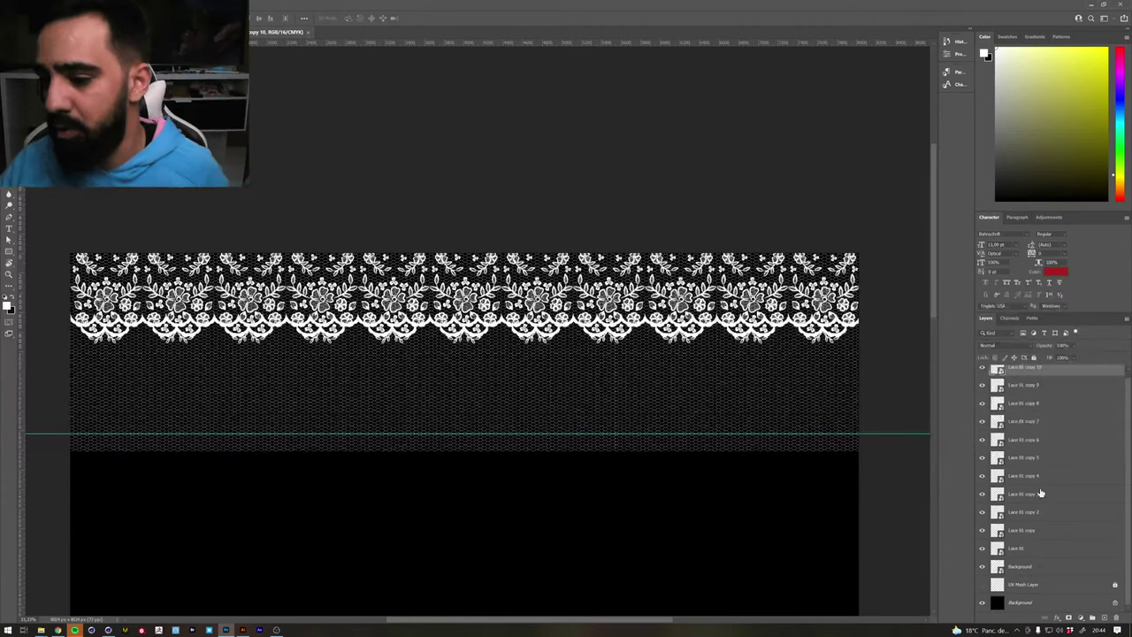
shift+click(1035, 550)
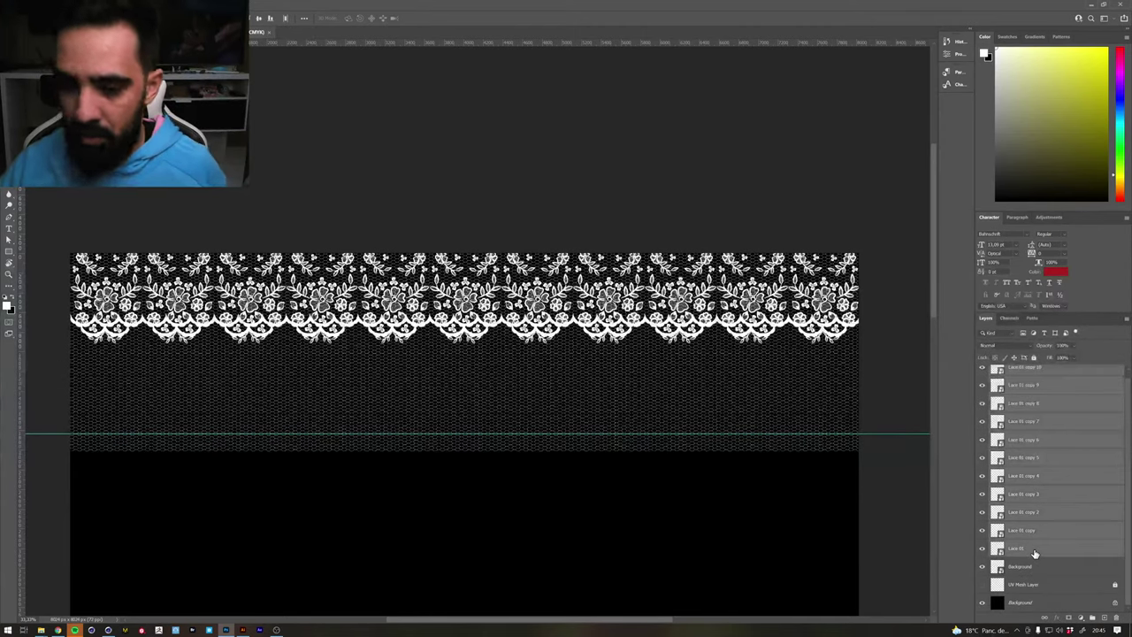
key(ctrl+j)
key(ctrl+t)
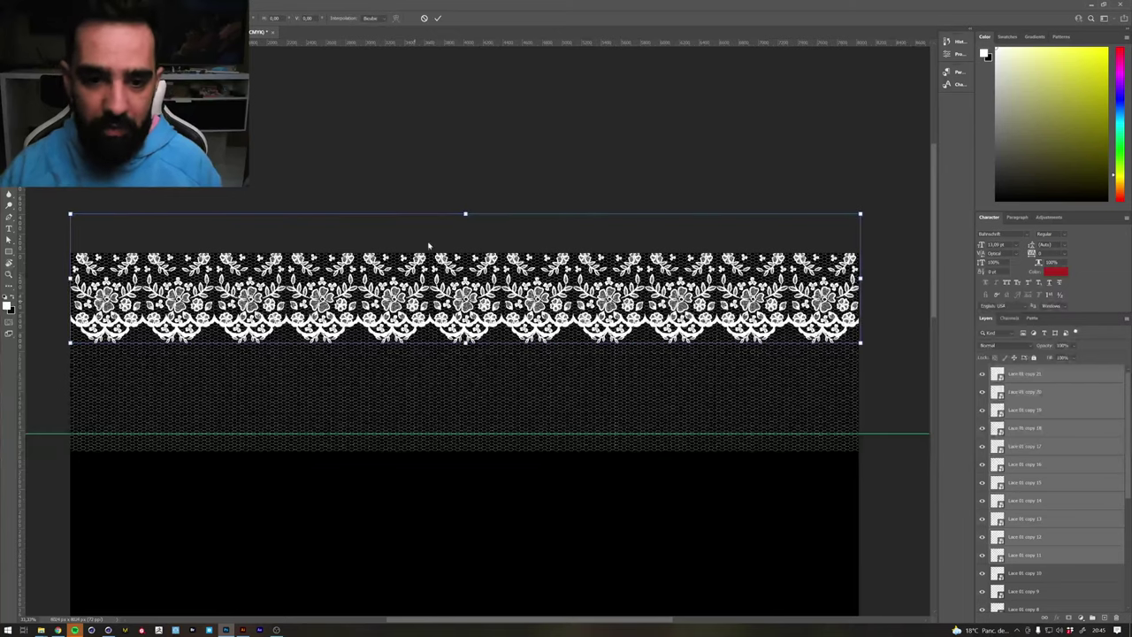
mouse_move(457, 181)
mouse_down()
mouse_move(431, 489)
mouse_move(473, 486)
mouse_up()
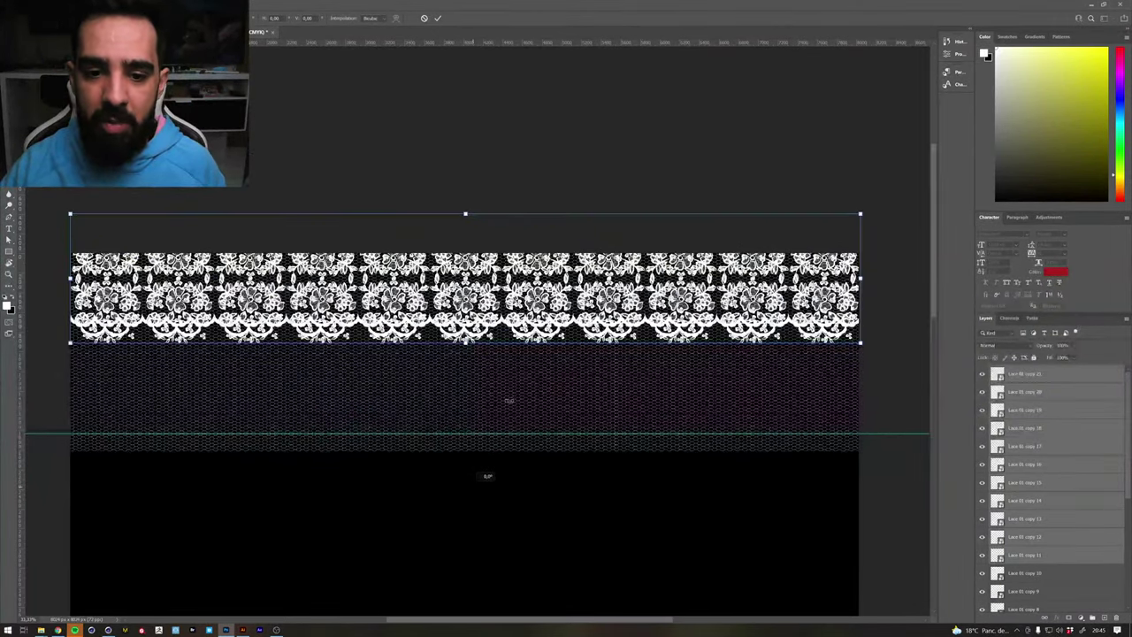
mouse_move(508, 401)
mouse_down()
mouse_move(537, 382)
mouse_move(527, 381)
mouse_move(549, 384)
mouse_up()
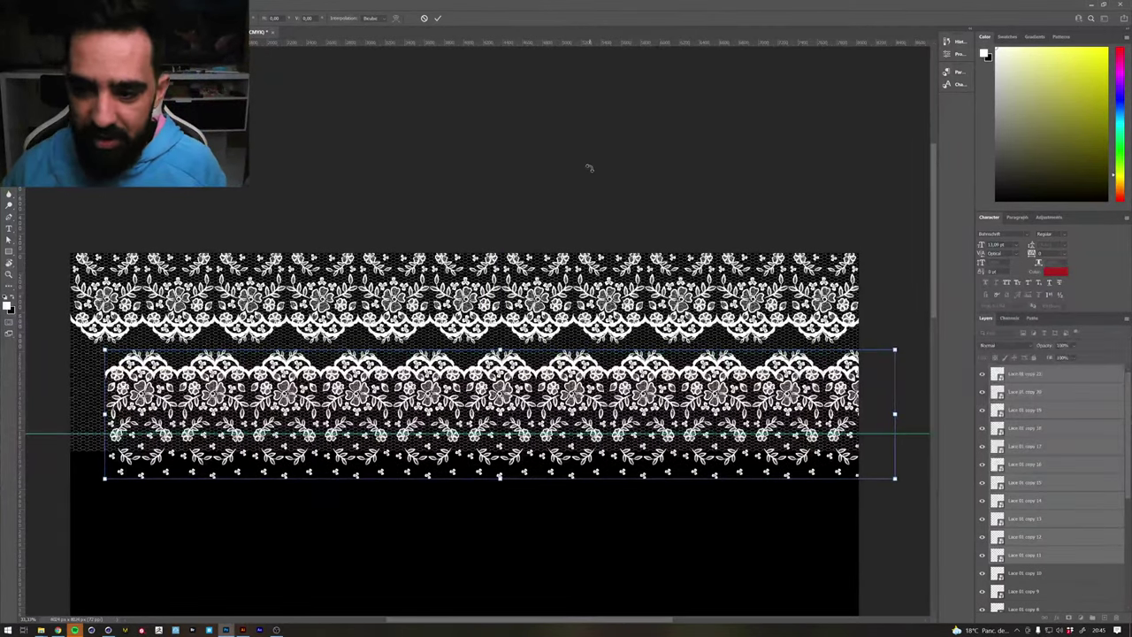
key(Return)
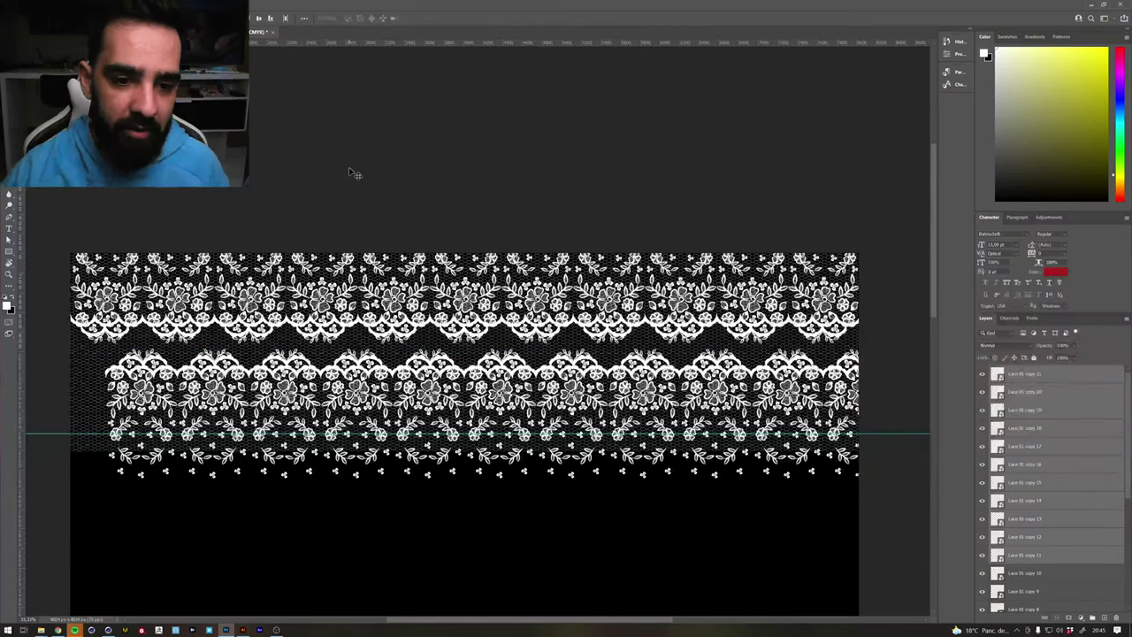
Shift the second lace band left to the canvas edge, duplicate that layer, and save
click(352, 174)
click(1043, 373)
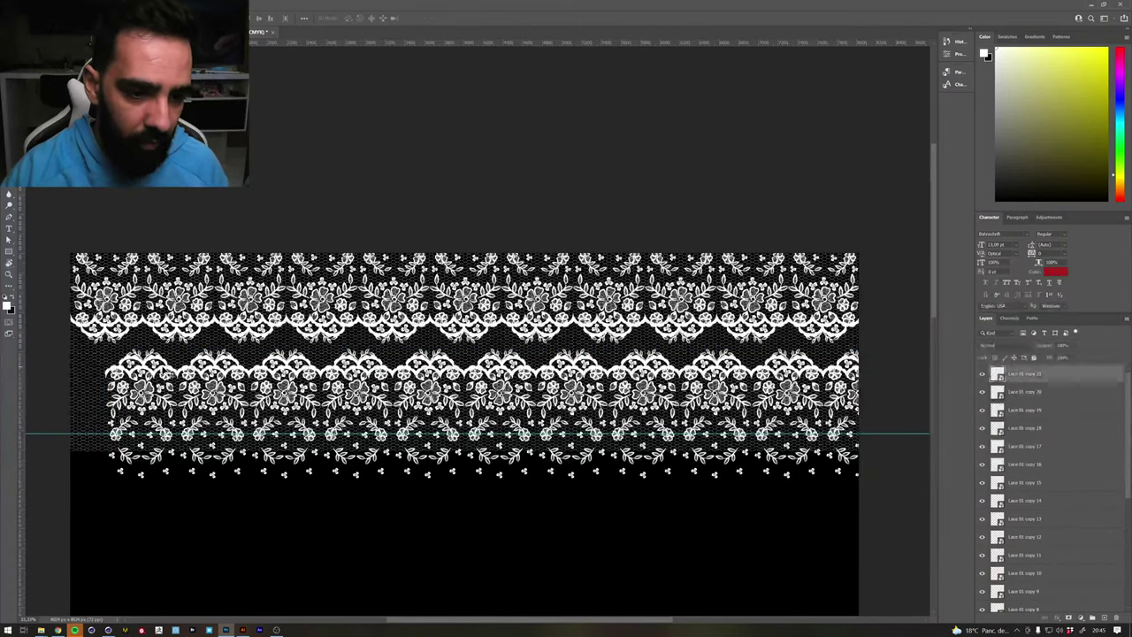
drag(142, 415, 108, 416)
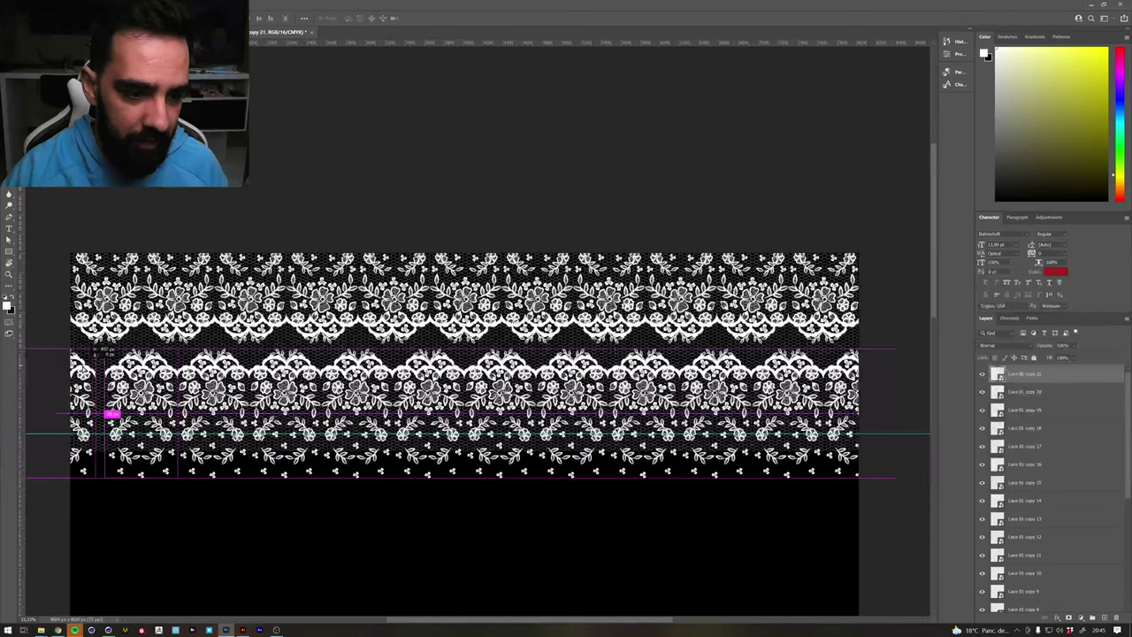
key(ctrl+j)
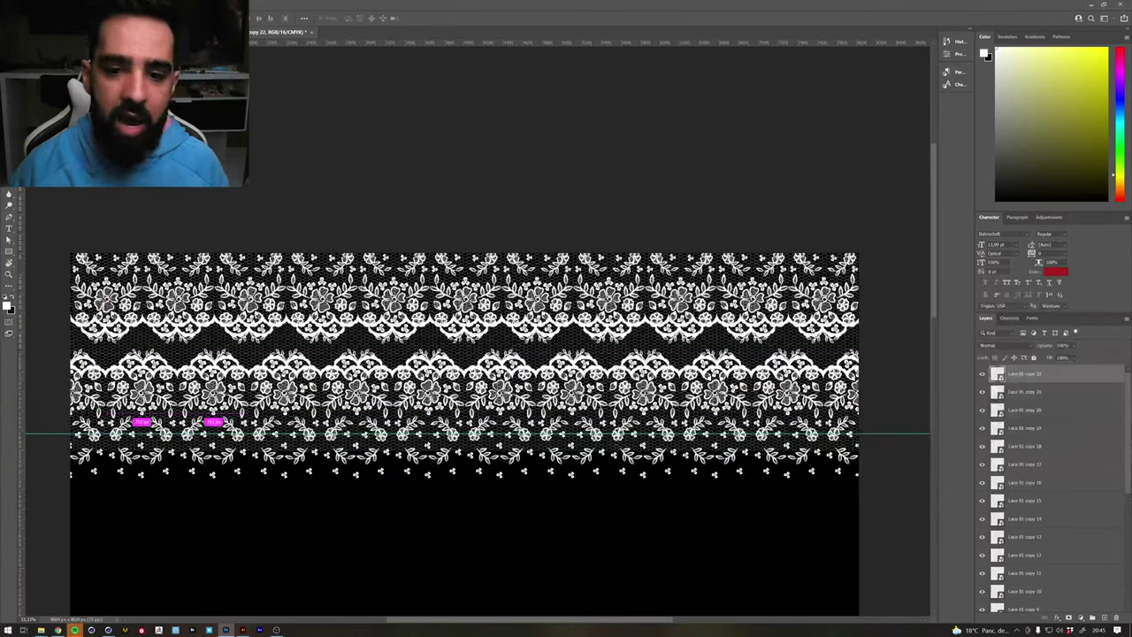
key(ctrl+s)
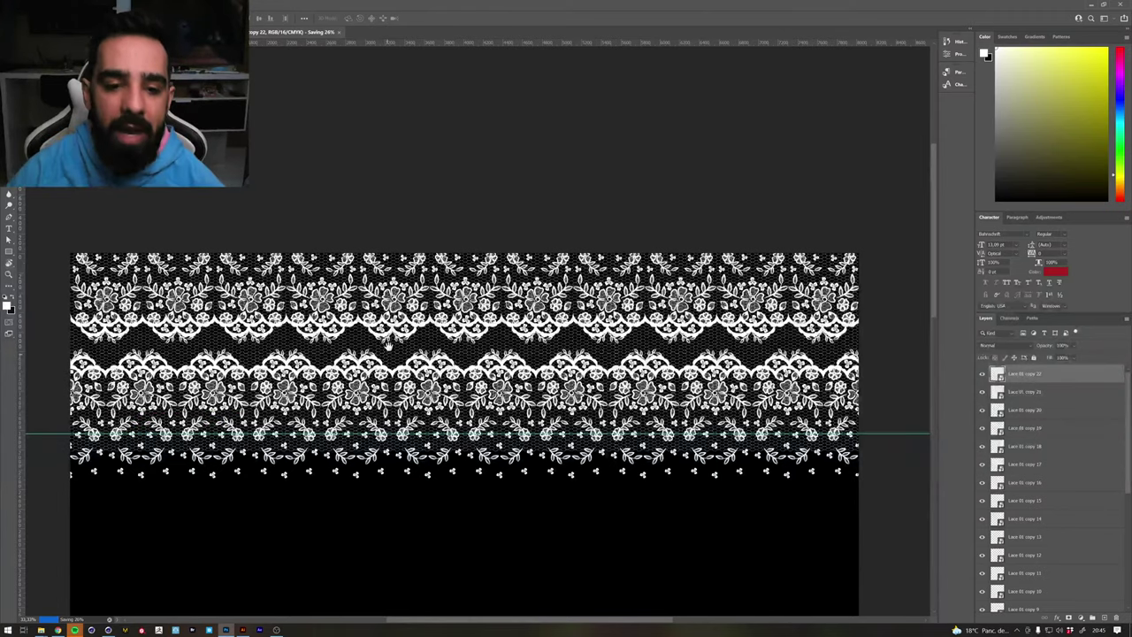
Show the UV Mesh Layer briefly over the canvas, then hide it again
mouse_move(389, 342)
mouse_down()
mouse_move(430, 193)
mouse_move(421, 195)
mouse_up()
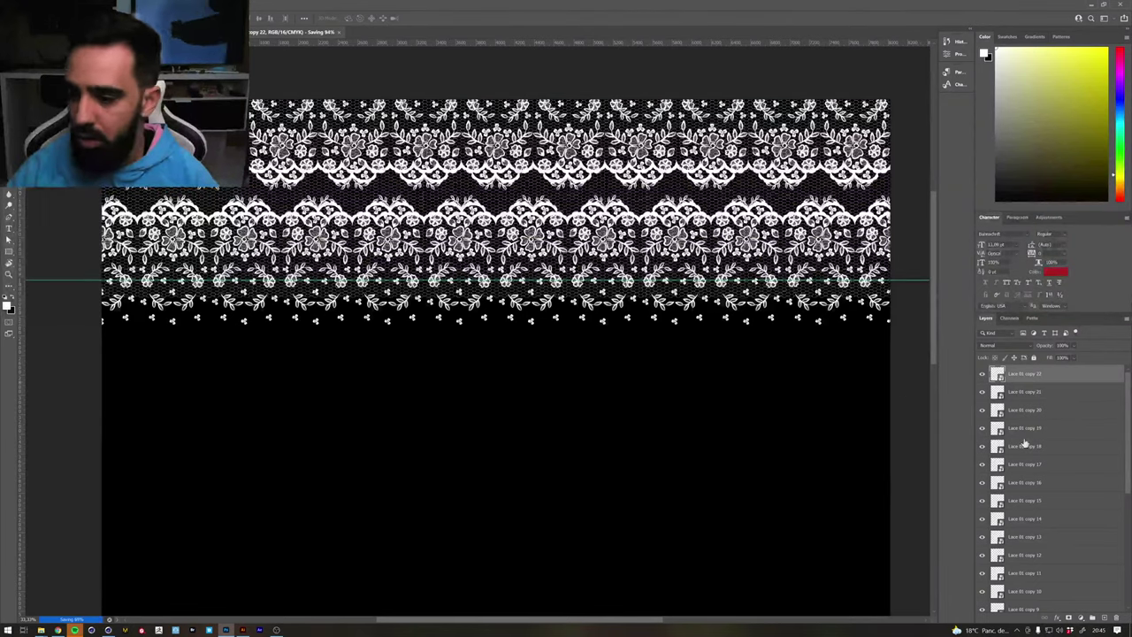
scroll(1034, 469, down, 3)
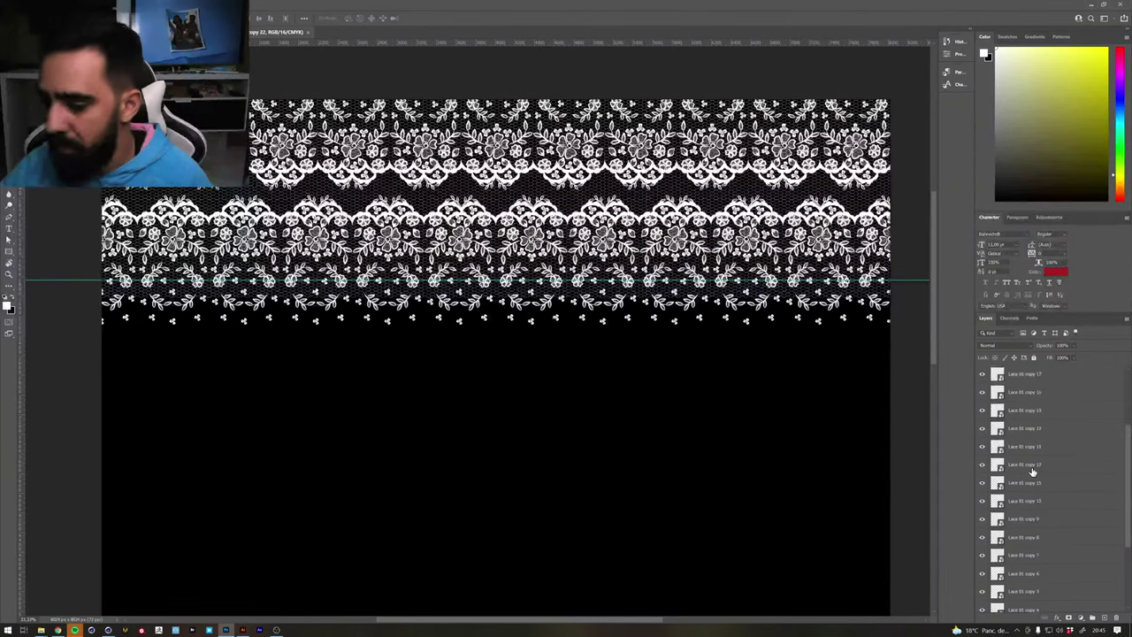
scroll(1042, 451, down, 3)
click(982, 585)
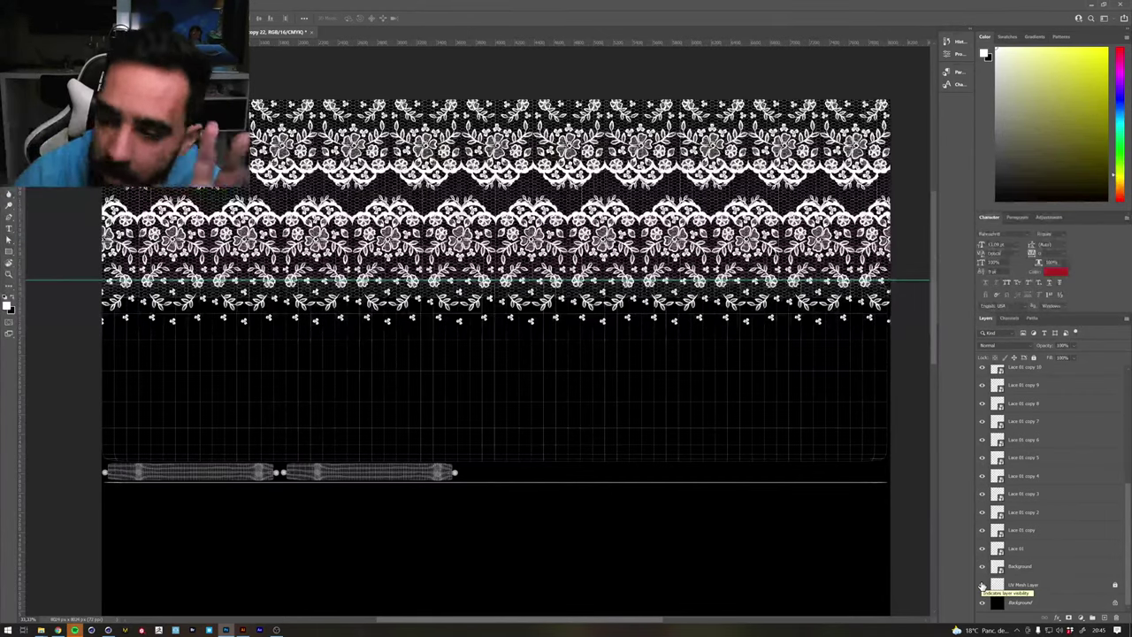
click(982, 585)
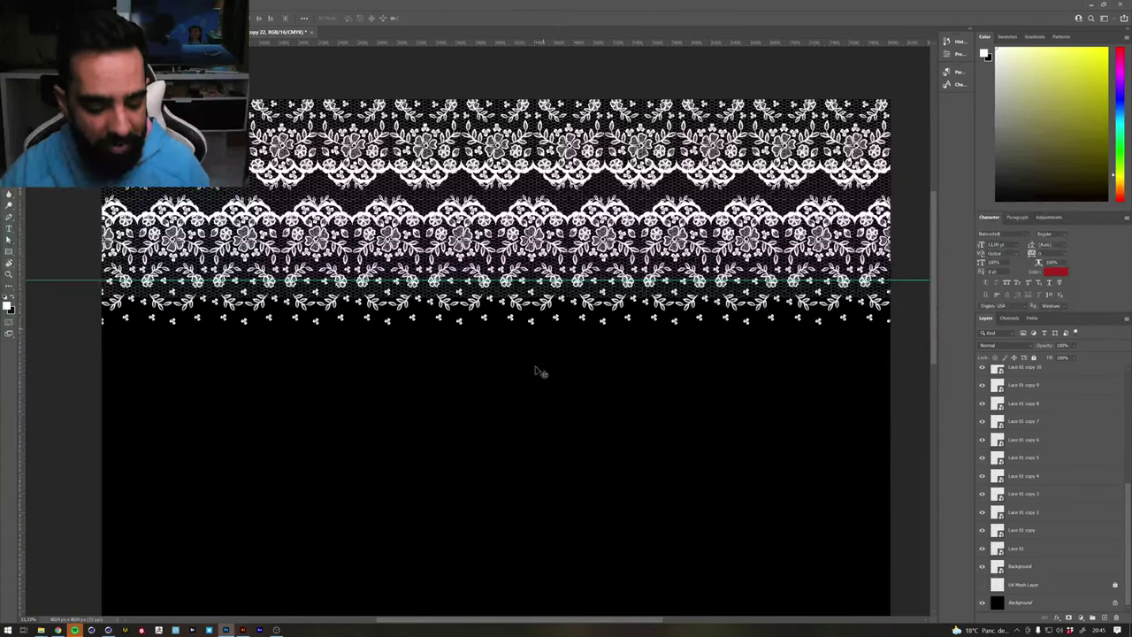
Check the image size, save a PNG copy named 'Lace_alpha', then select the Background layer
key(ctrl+alt+i)
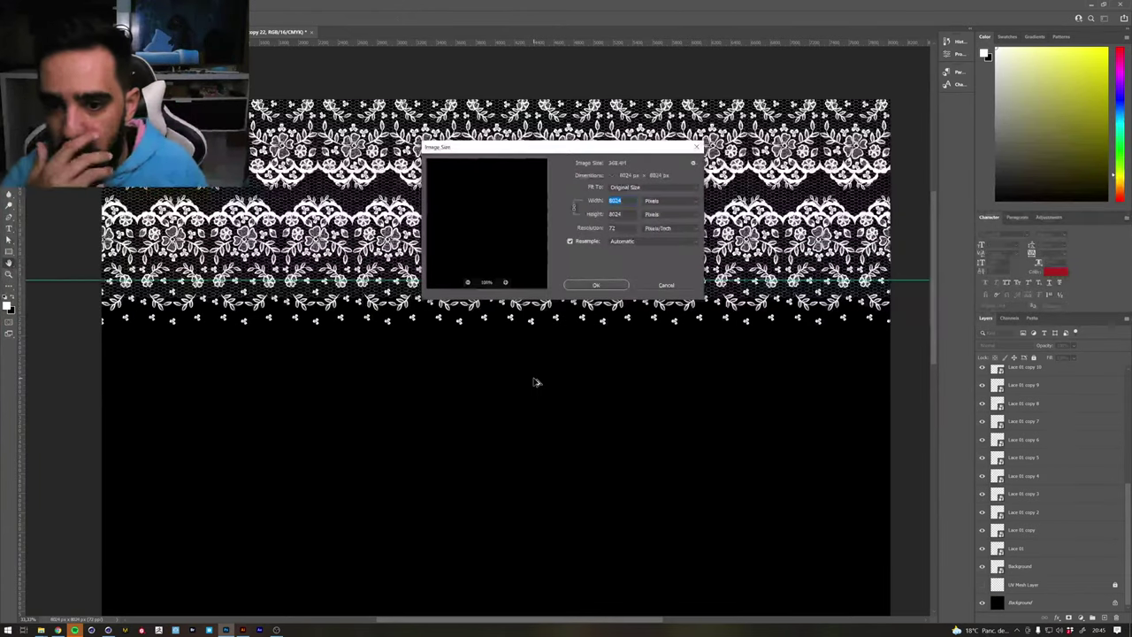
key(Escape)
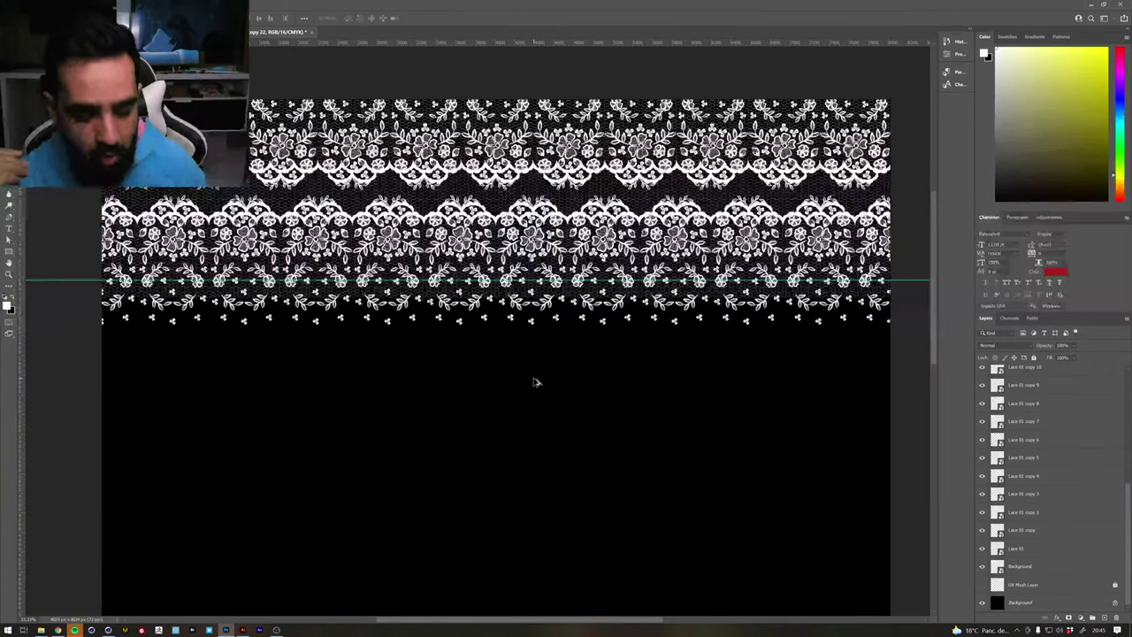
key(ctrl+shift+s)
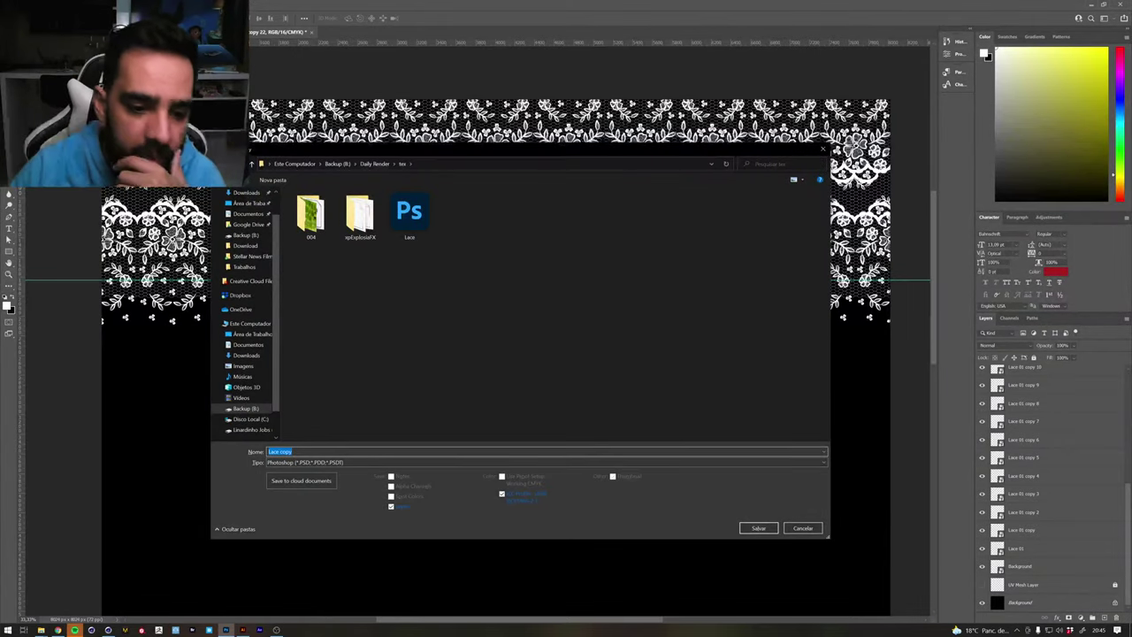
click(301, 462)
click(290, 499)
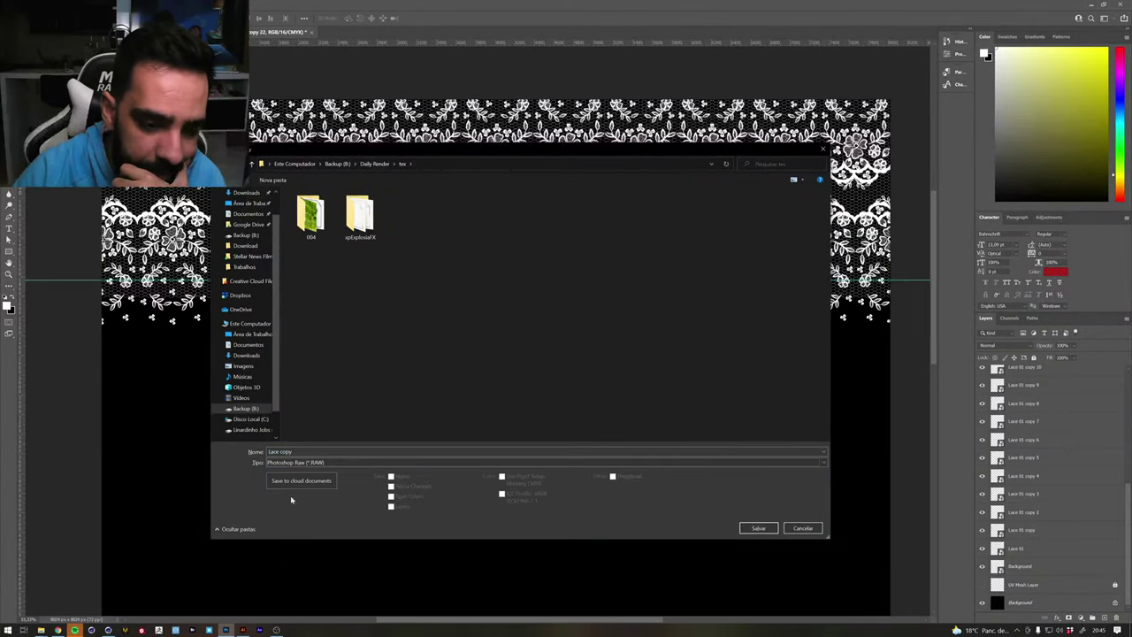
click(296, 463)
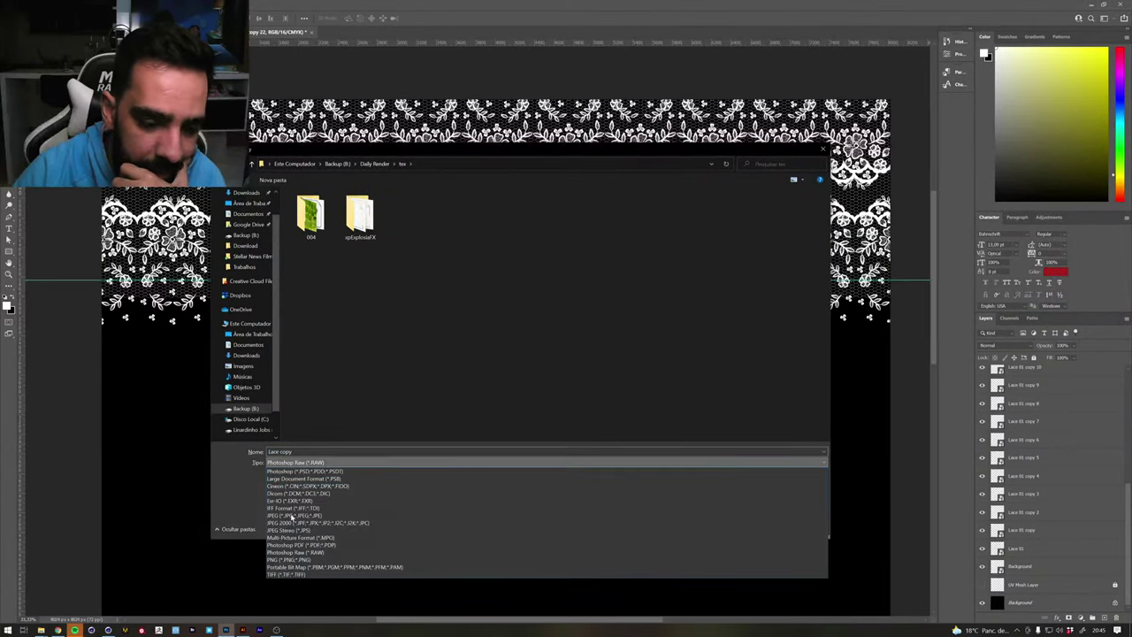
click(290, 557)
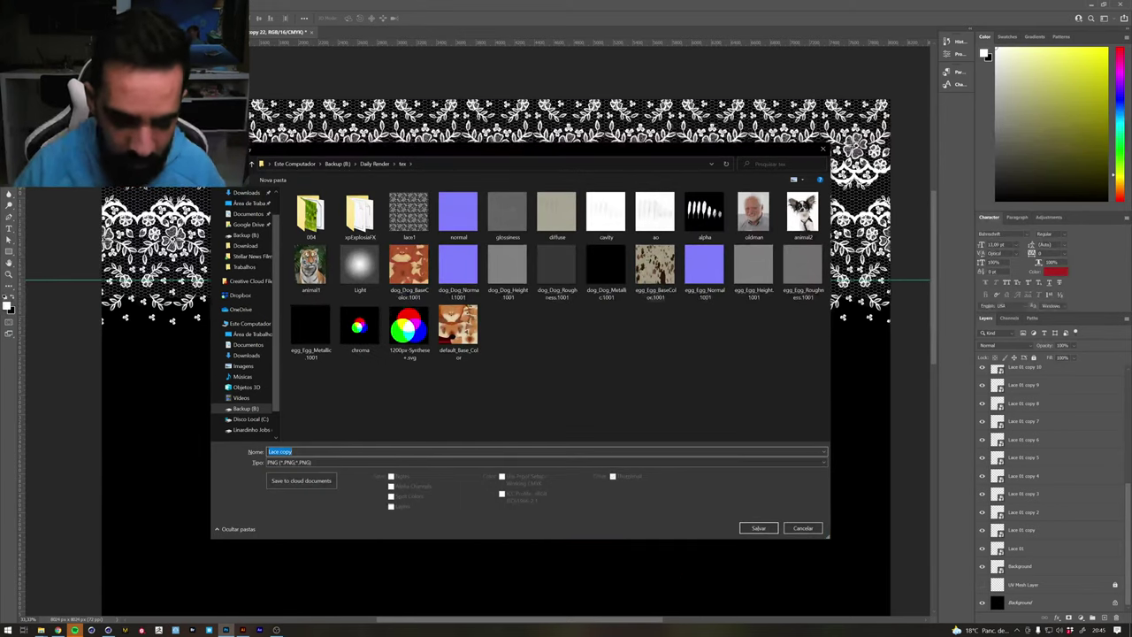
text(Lace)
key(Escape)
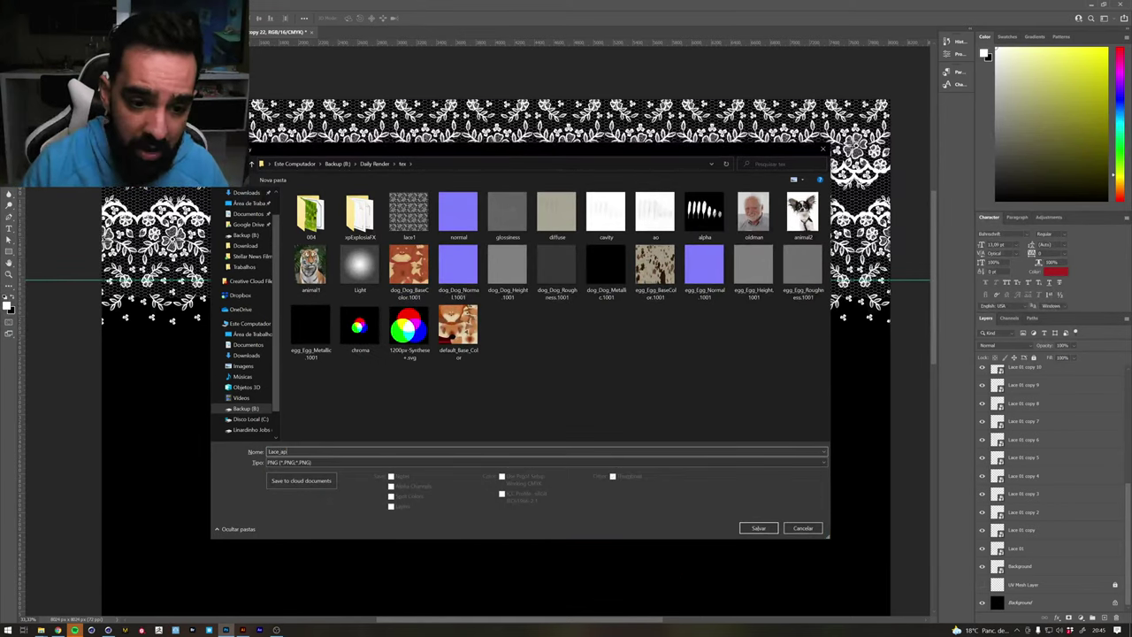
text(ha)
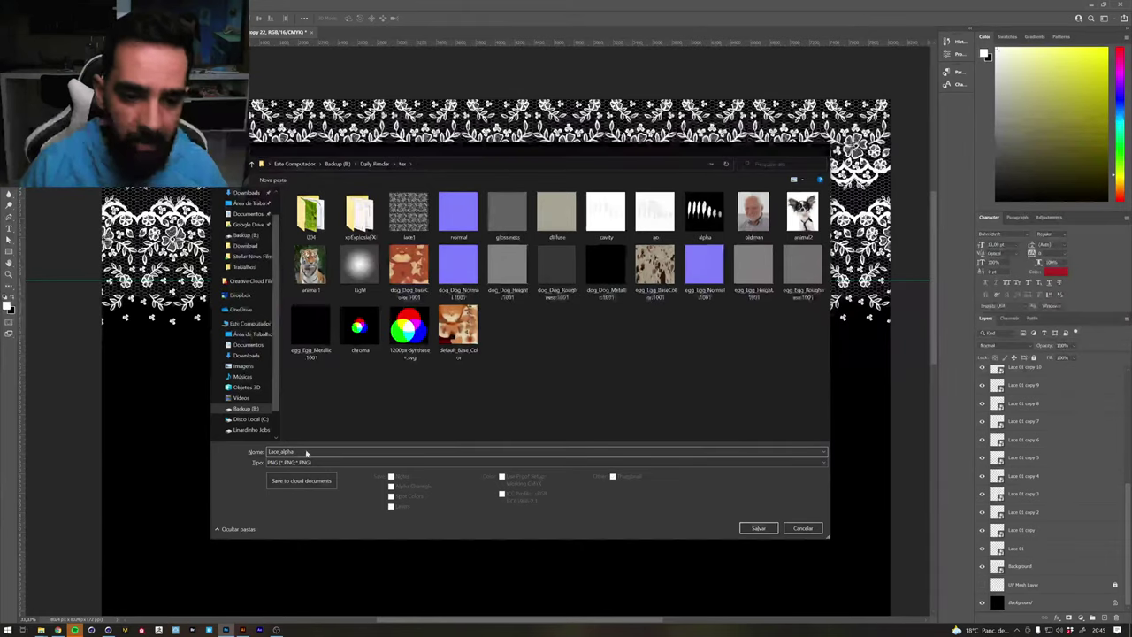
key(Return)
key(Return)
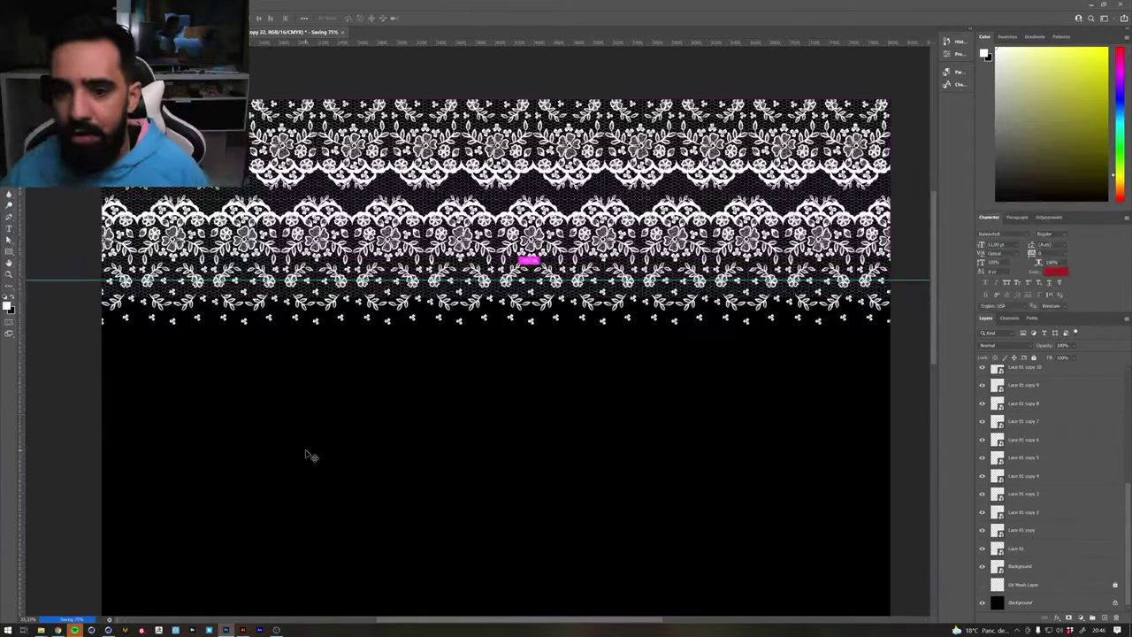
key(ctrl+plus)
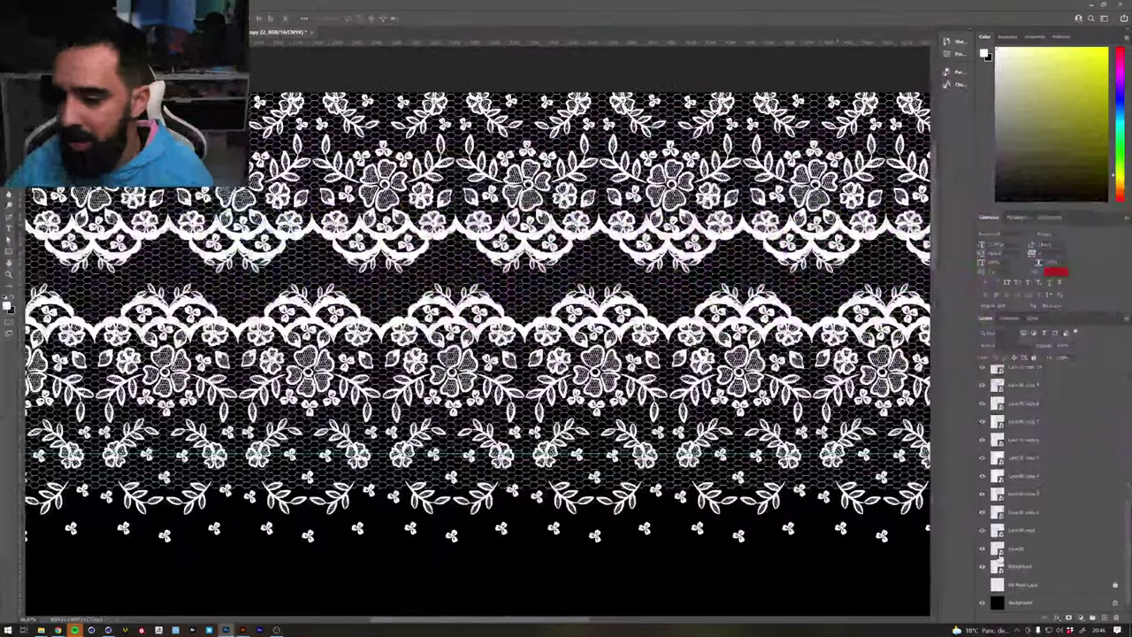
click(1030, 570)
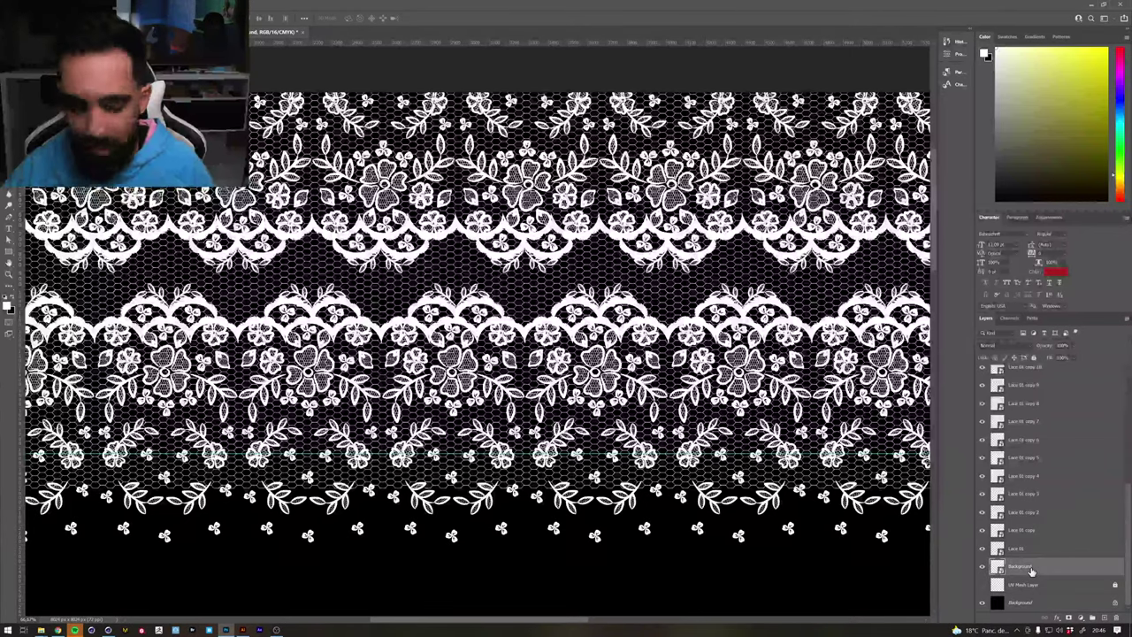
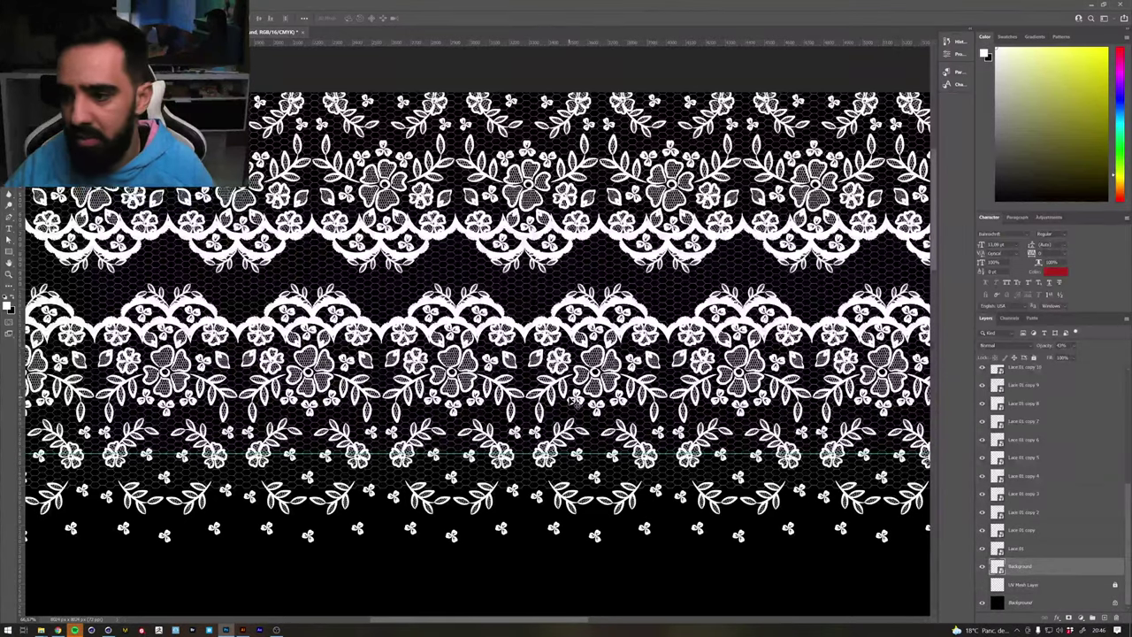
Open the Lace 01 smart object as its own document and save it
click(999, 549)
double_click(999, 549)
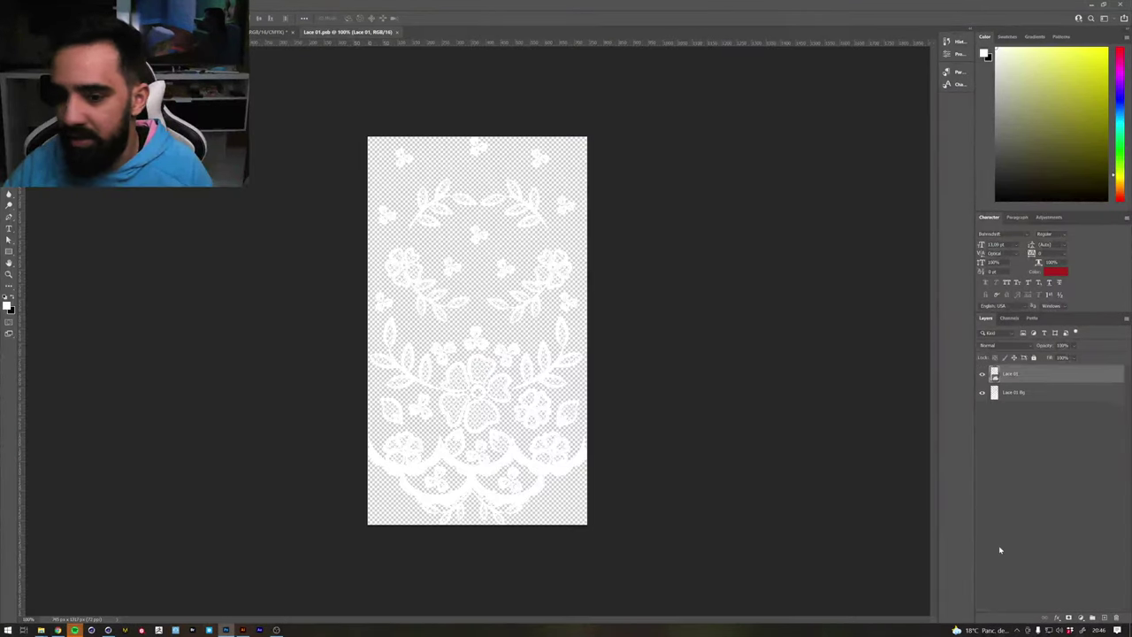
click(1019, 398)
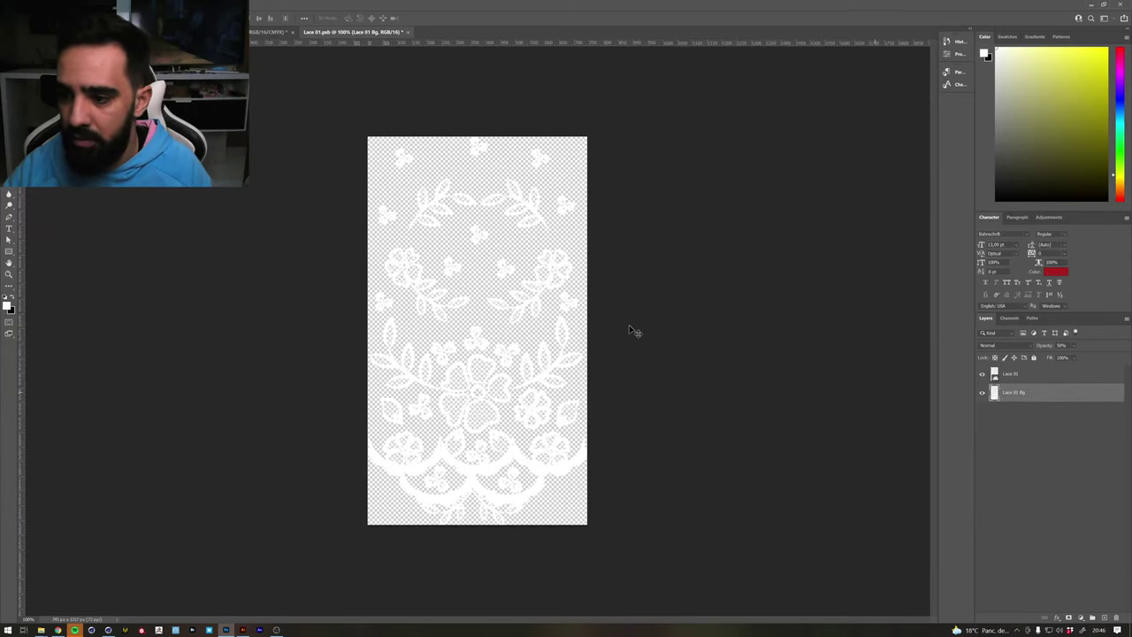
key(ctrl+s)
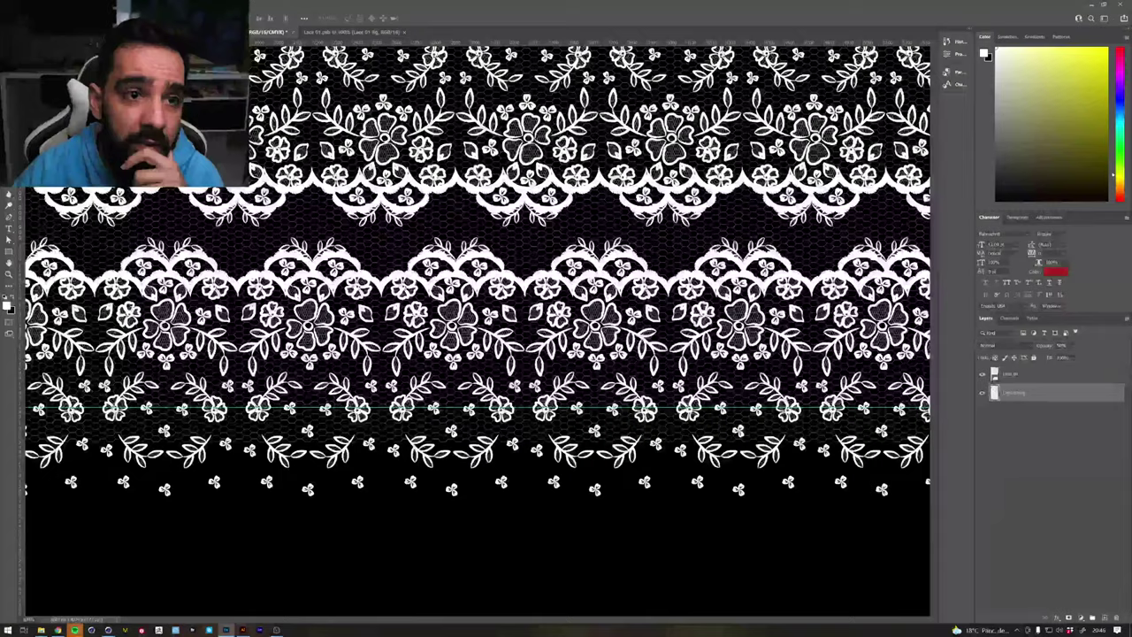
Look over the tiled parent pattern, then return to Lace 01.psb zoomed in on the lace layer
click(270, 32)
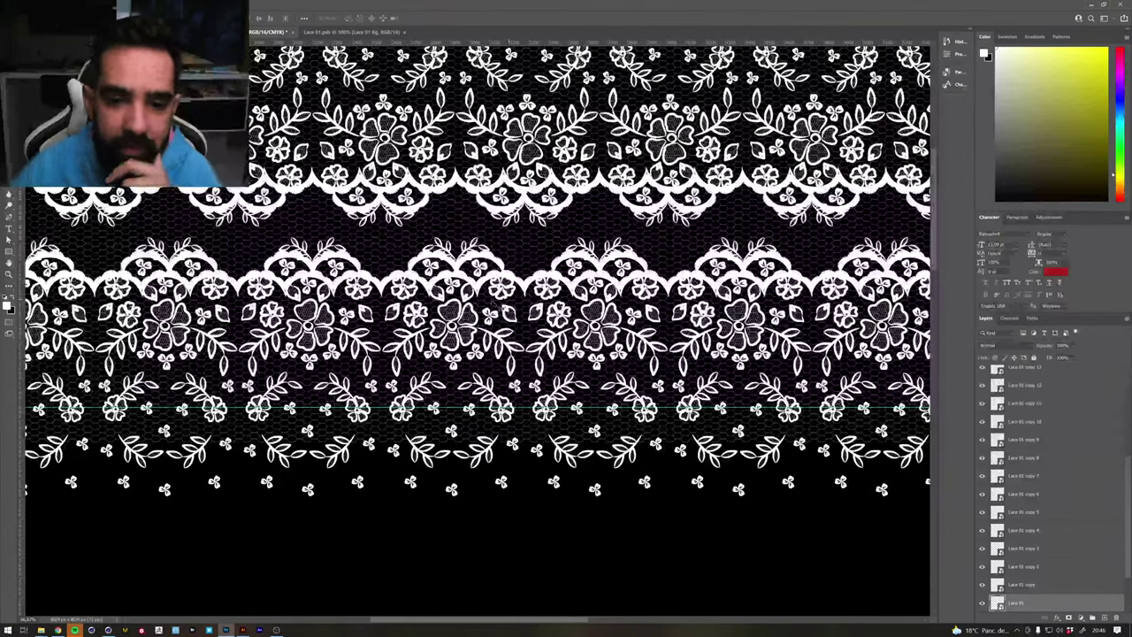
alt+scroll(474, 305, up, 2)
alt+scroll(474, 305, up, 2)
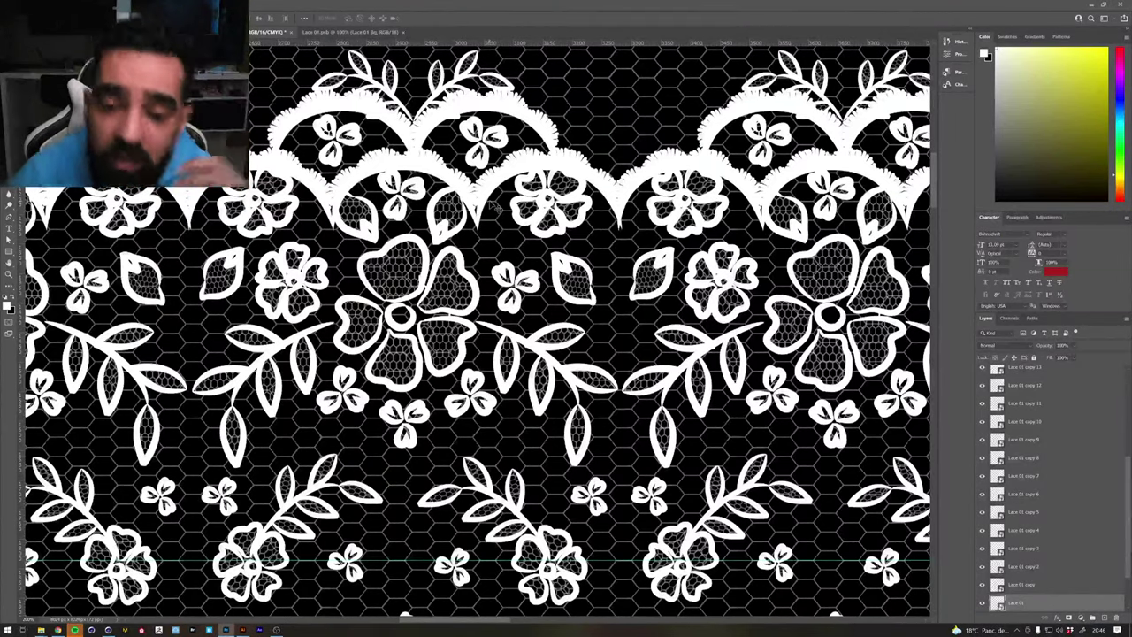
drag(490, 206, 586, 243)
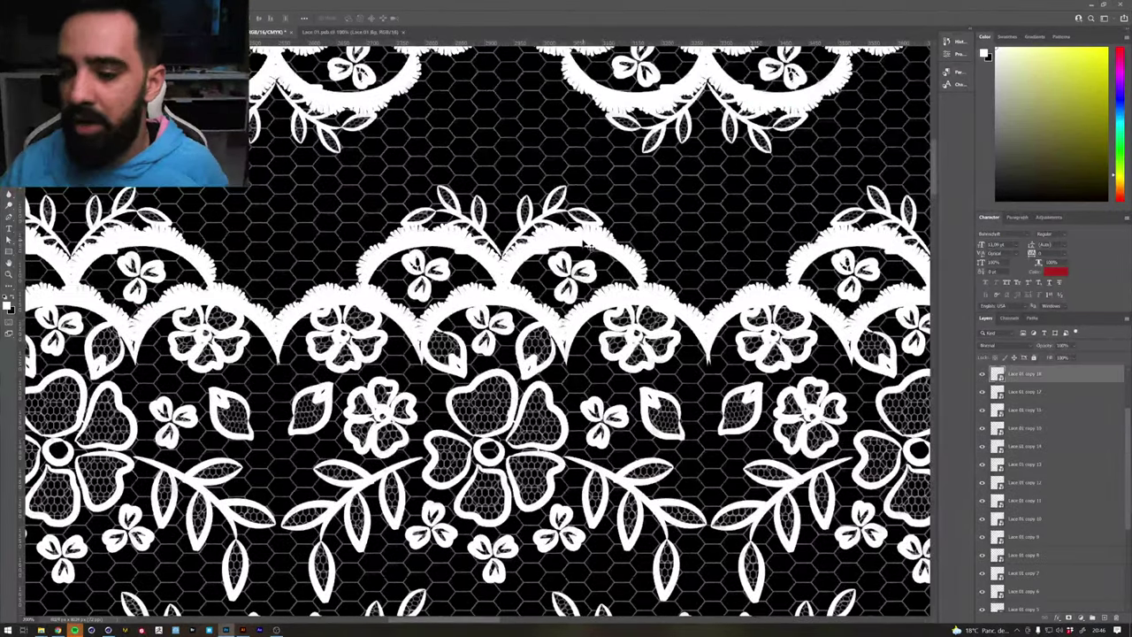
key(ctrl+Tab)
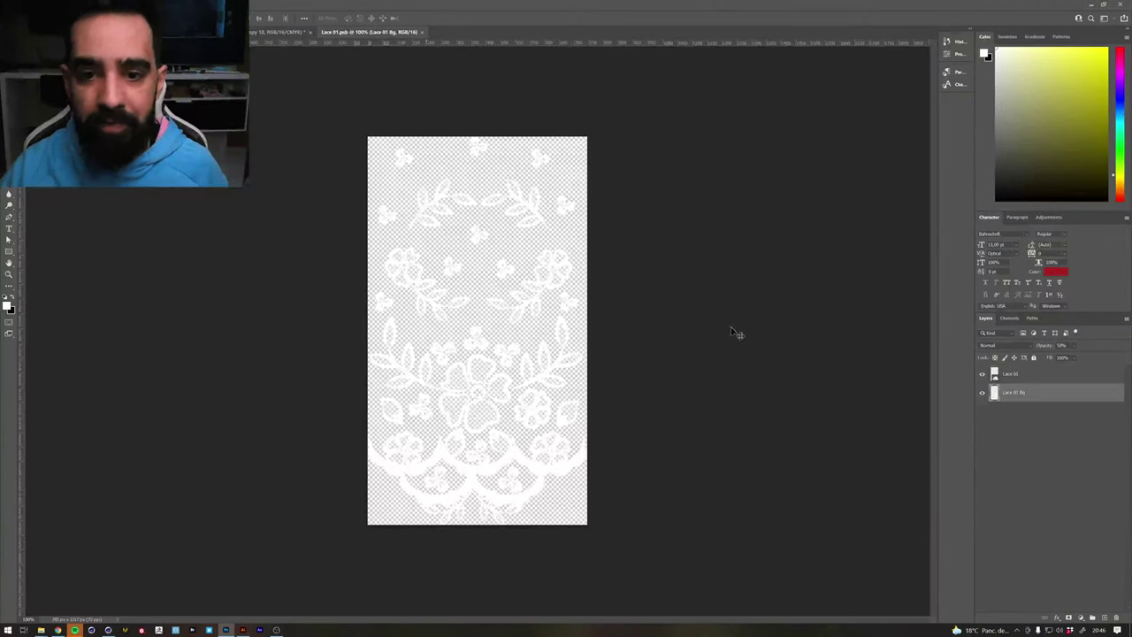
key(ctrl+plus)
key(ctrl+plus)
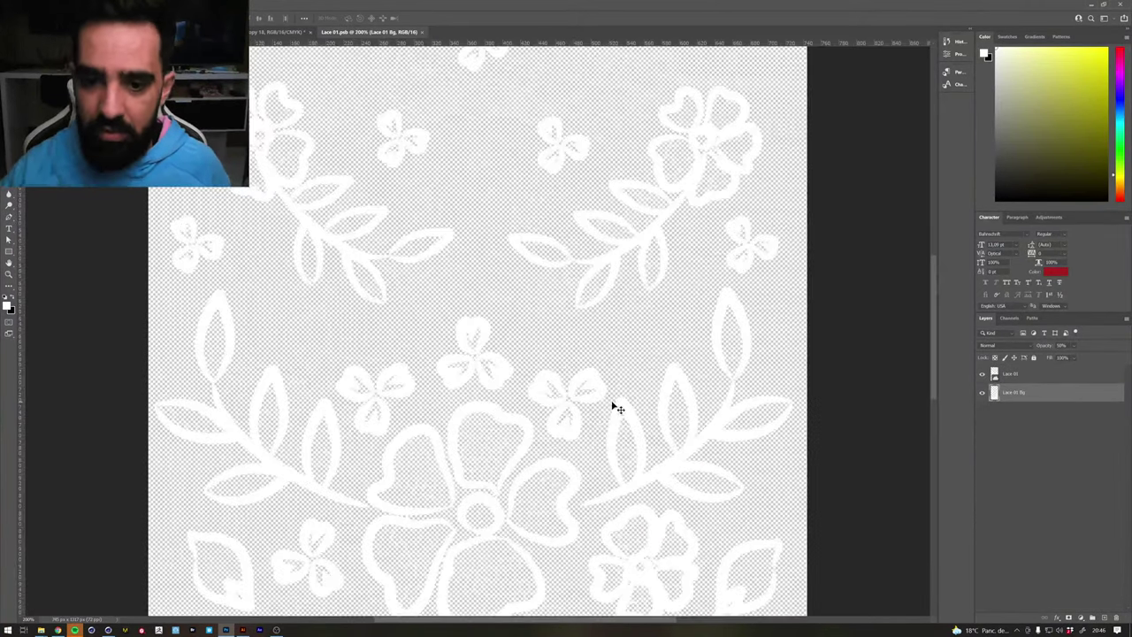
click(683, 192)
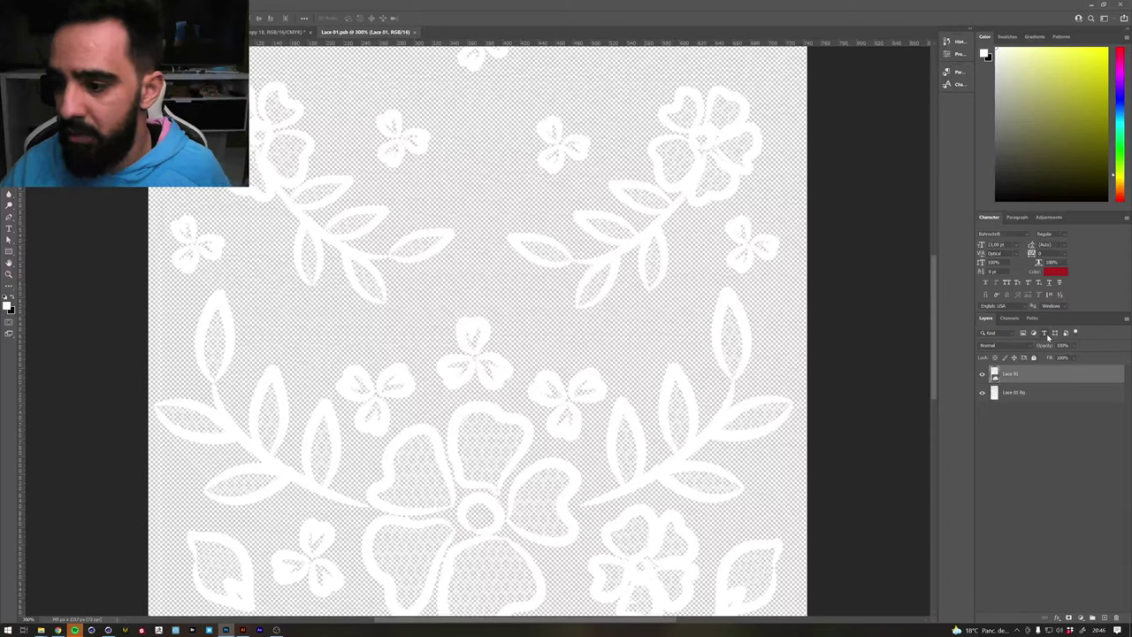
Try Stroke and Bevel & Emboss effects on the Lace 01 layer, then turn Bevel & Emboss off
double_click(1069, 384)
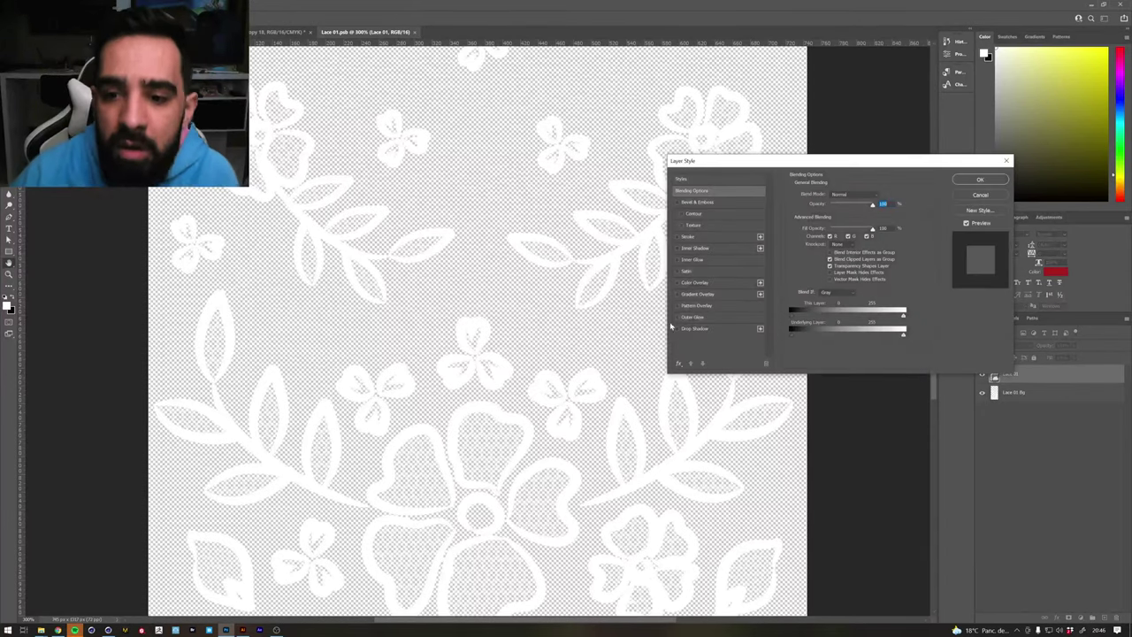
click(696, 237)
click(698, 204)
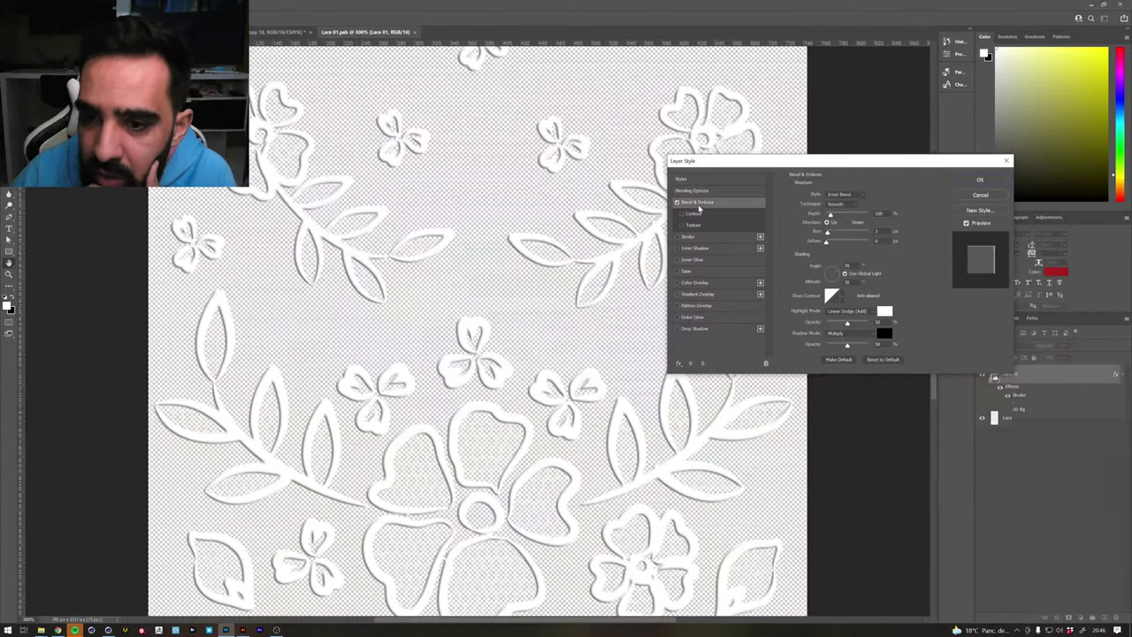
drag(735, 161, 693, 162)
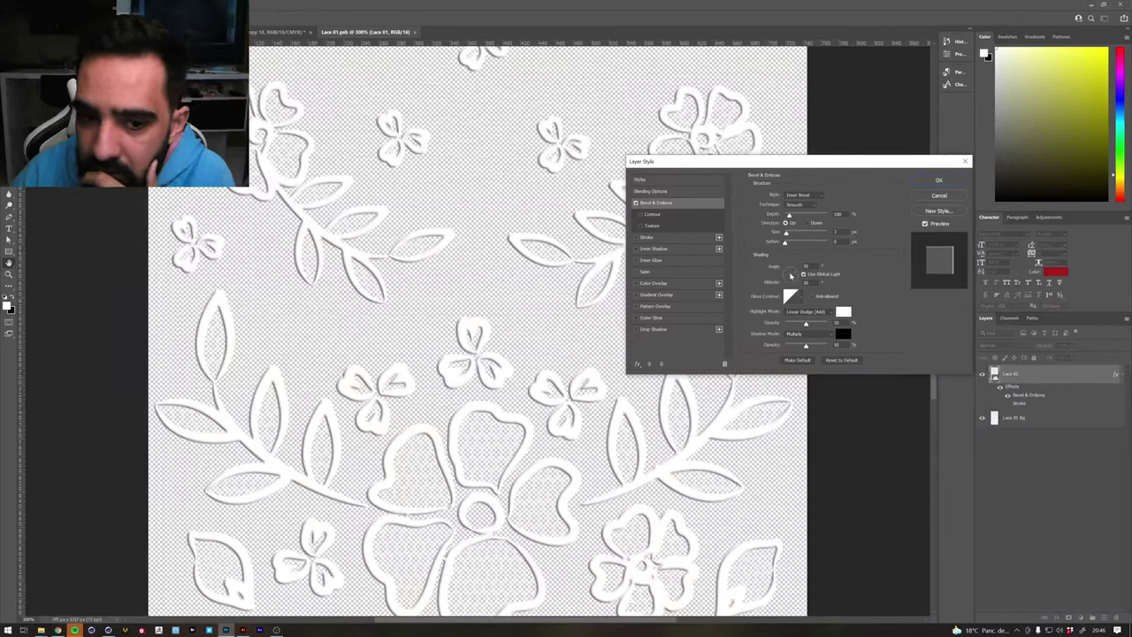
click(636, 202)
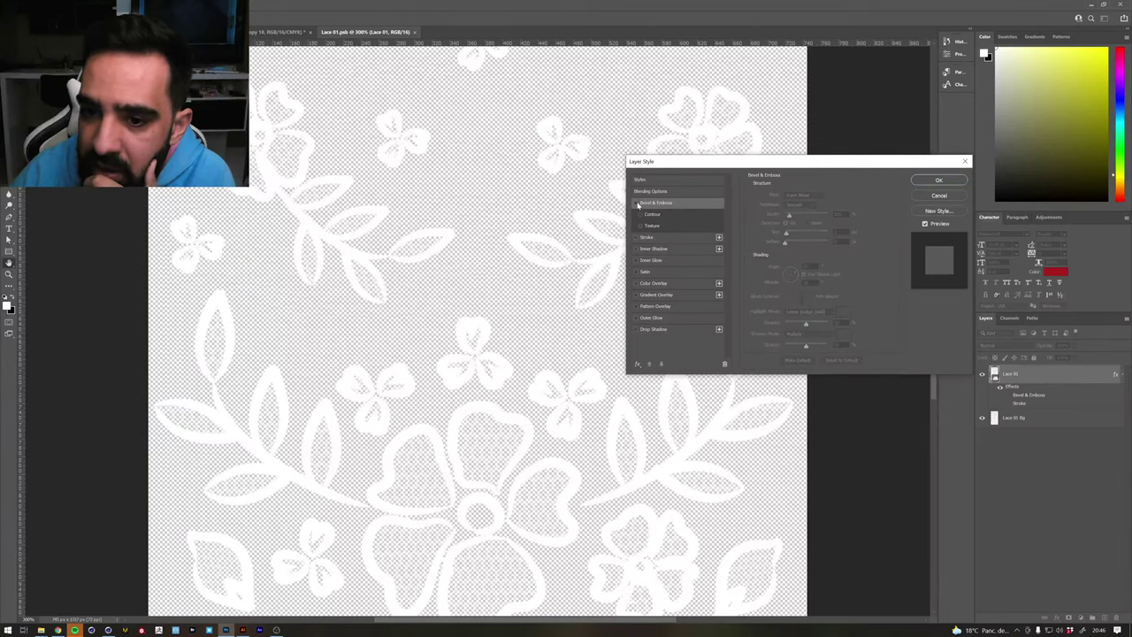
Apply an Inner Shadow with Distance 0, Choke about 11 and higher opacity
click(637, 250)
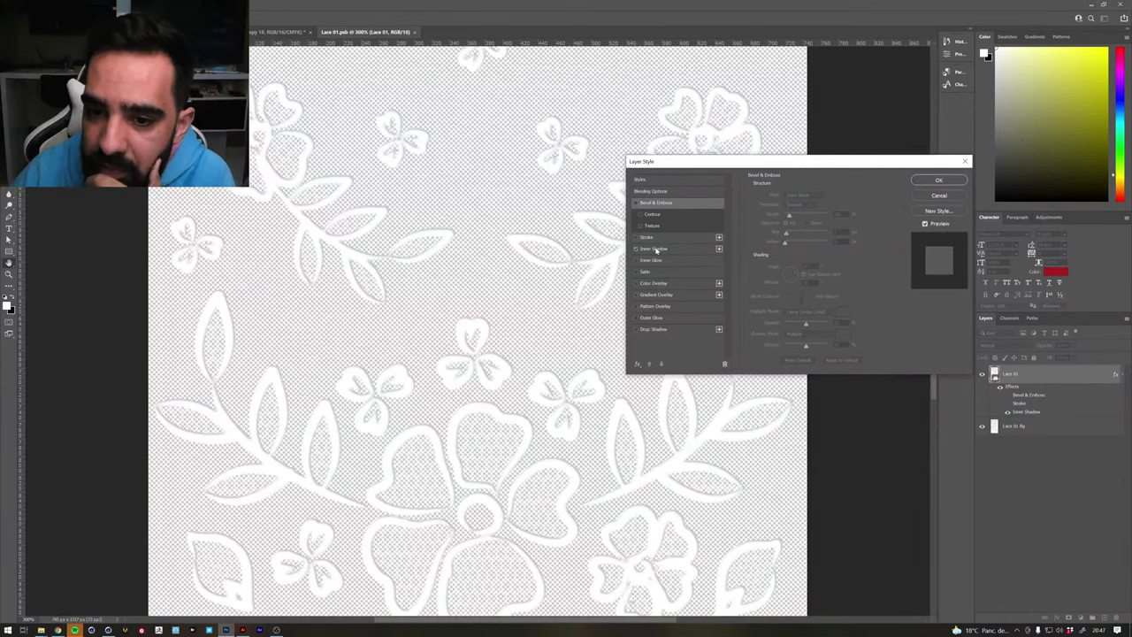
click(655, 250)
click(777, 237)
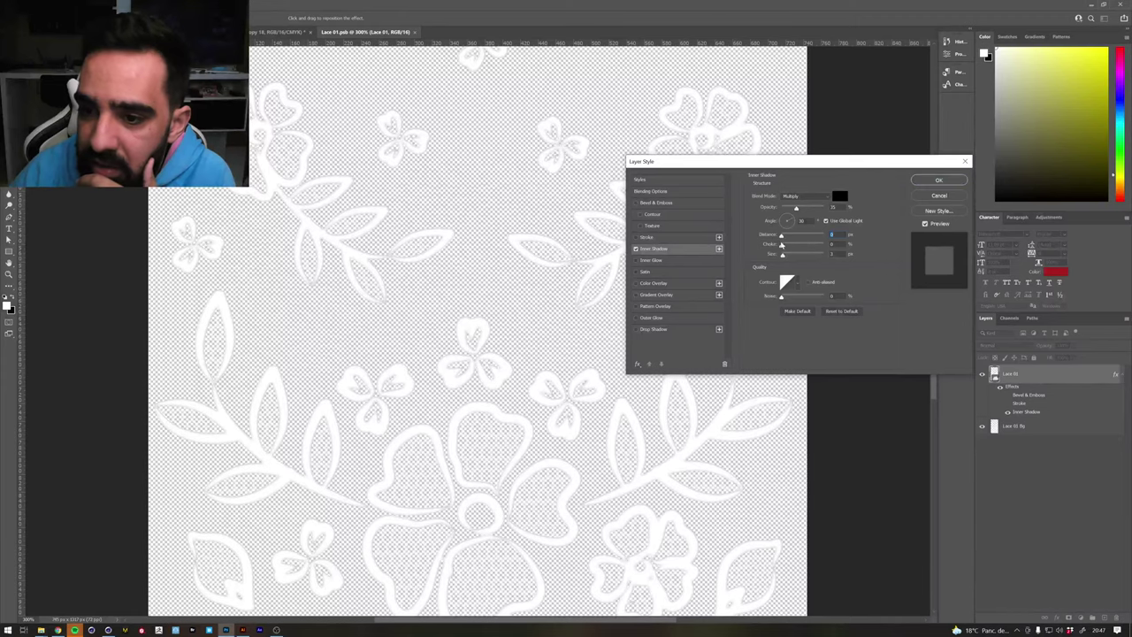
drag(782, 256, 784, 256)
click(784, 255)
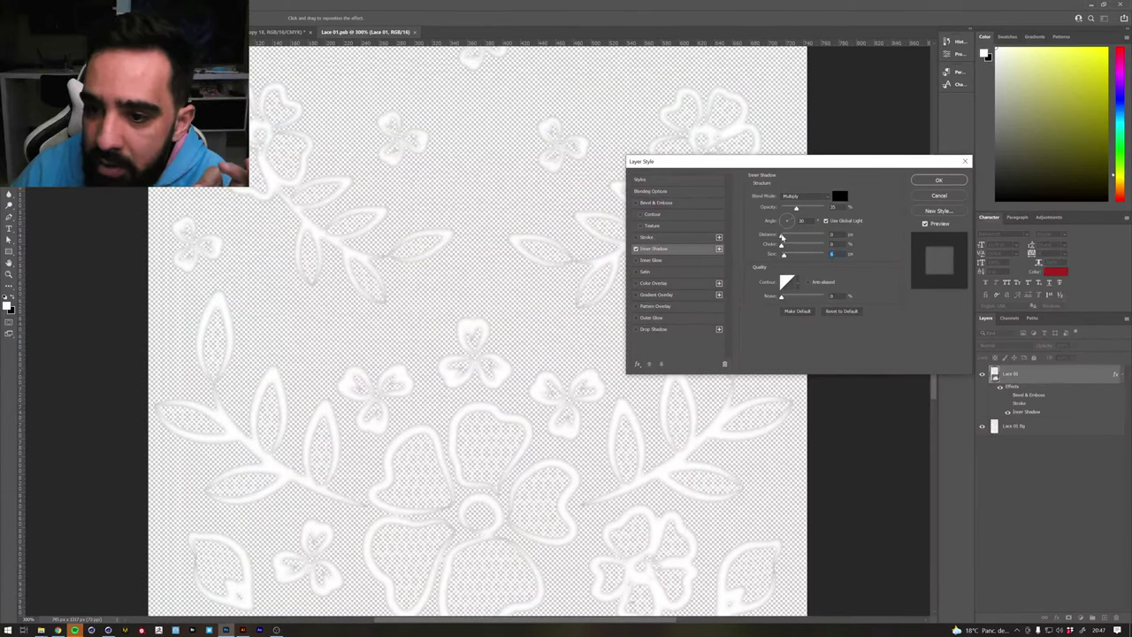
mouse_move(782, 245)
mouse_down()
mouse_move(803, 245)
mouse_move(783, 257)
mouse_up()
drag(802, 210, 783, 254)
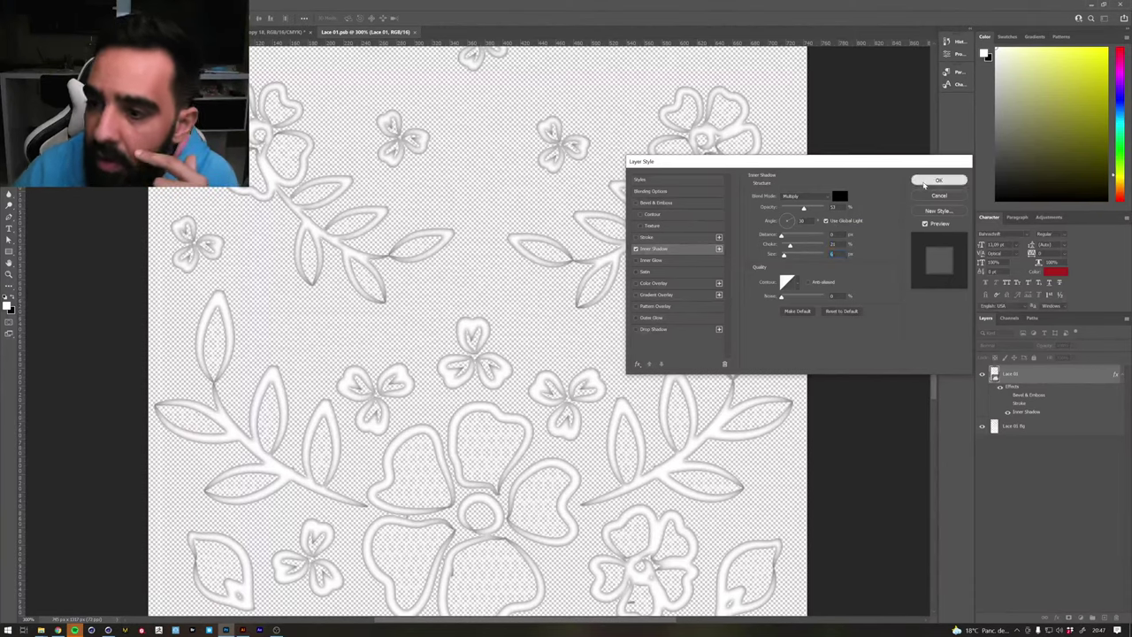
click(927, 183)
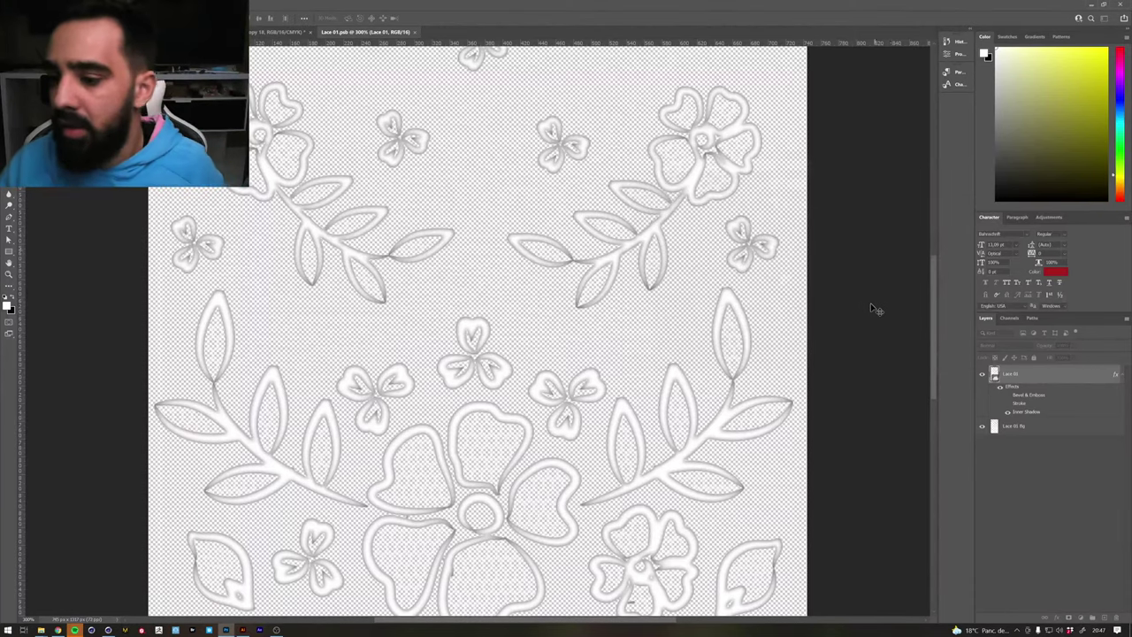
Check the shaded lace in the tiled document, then go back to the Lace 01 smart object
click(270, 31)
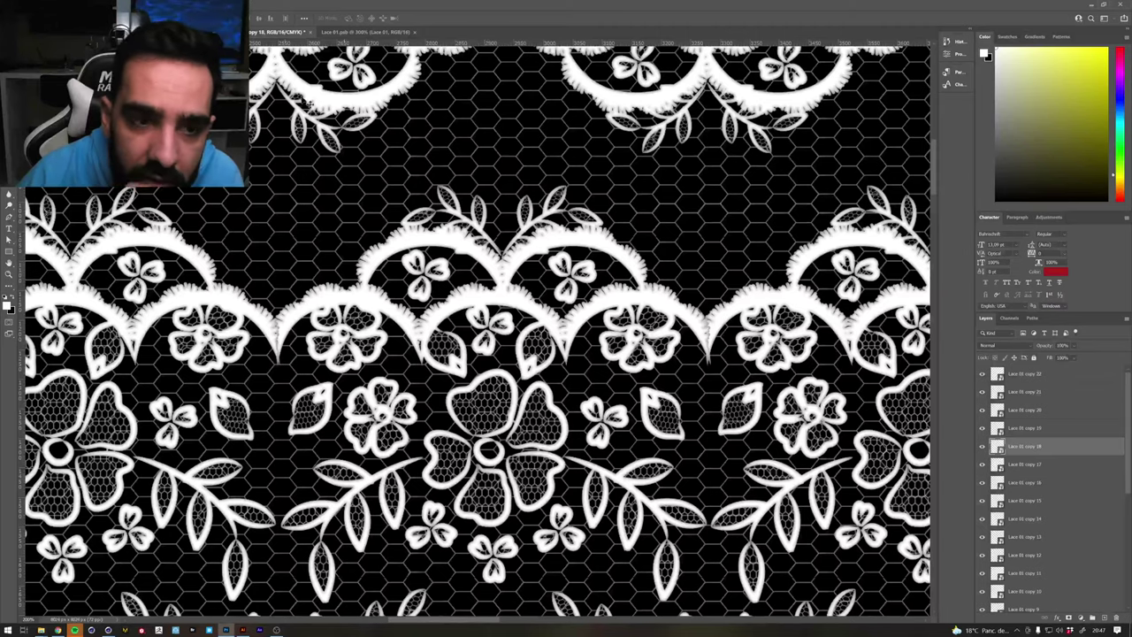
click(362, 33)
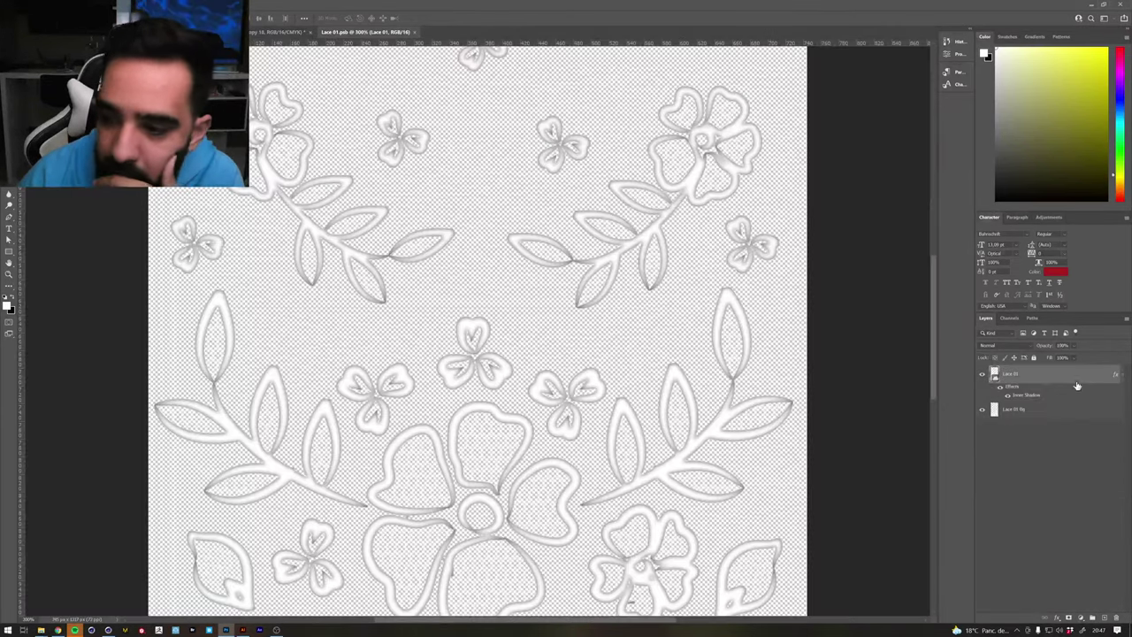
double_click(1069, 376)
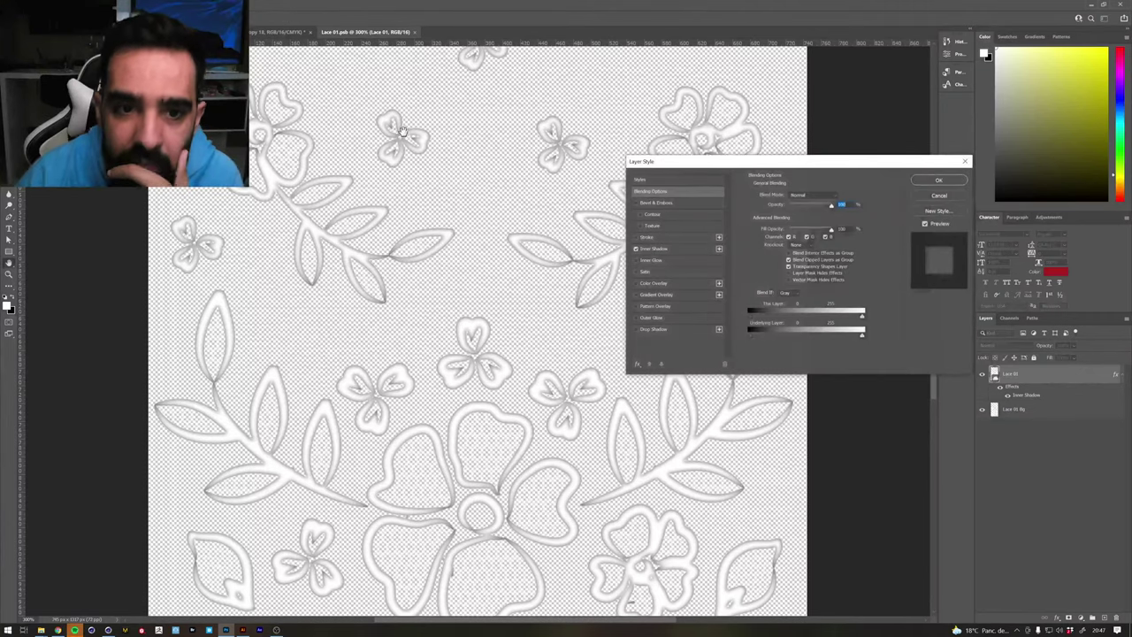
key(Escape)
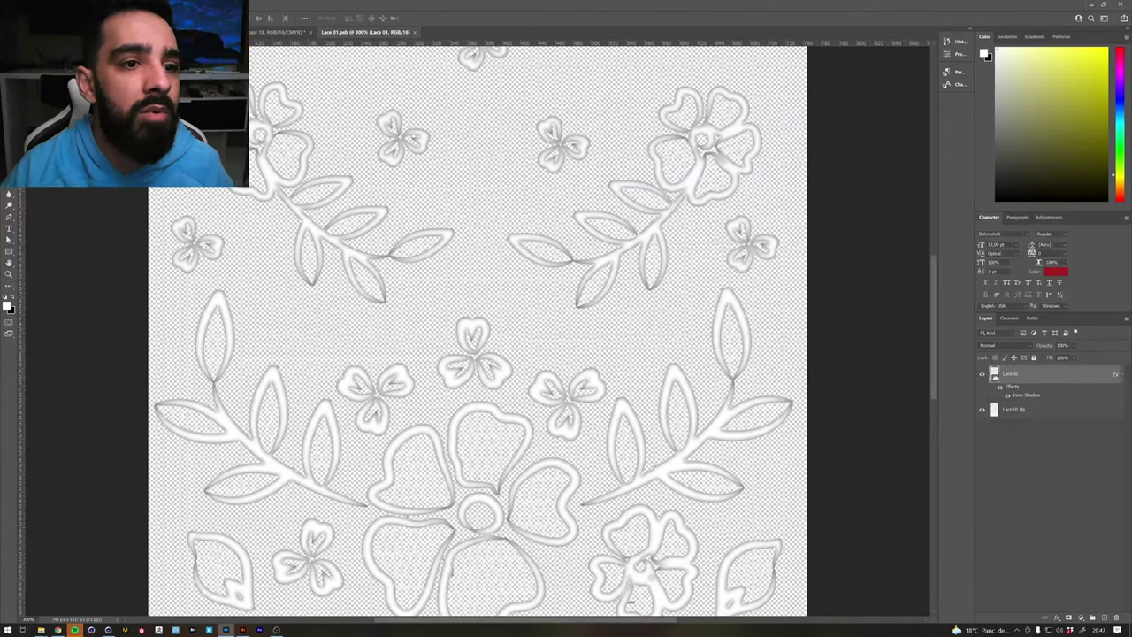
Set the Inner Shadow choke to 0, apply it, and return to the tiled lace document
double_click(1050, 374)
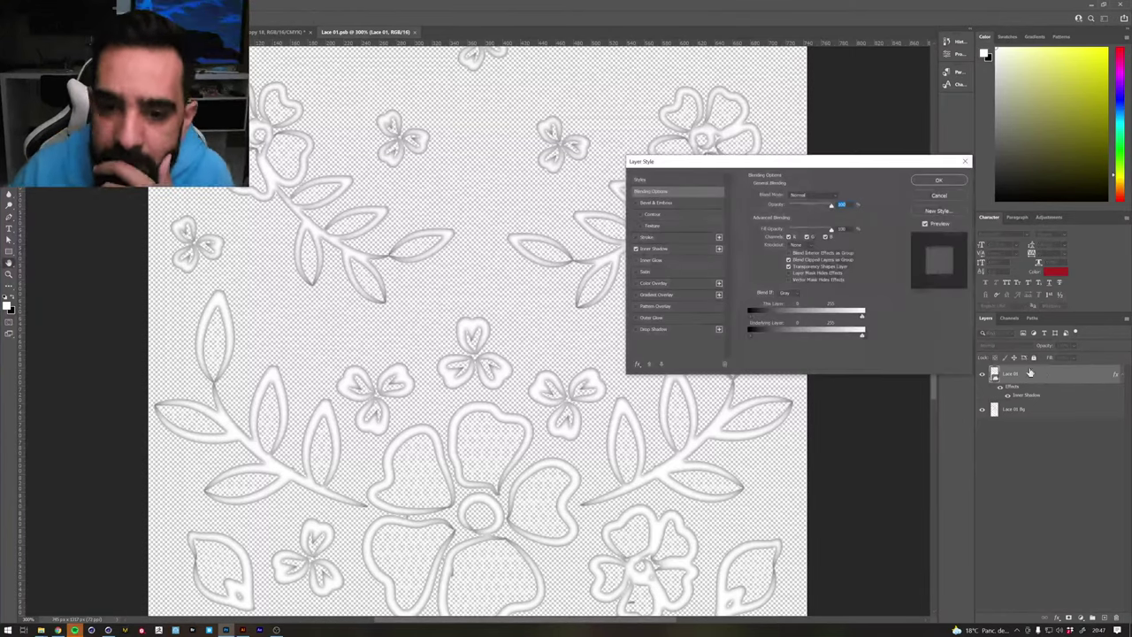
click(677, 252)
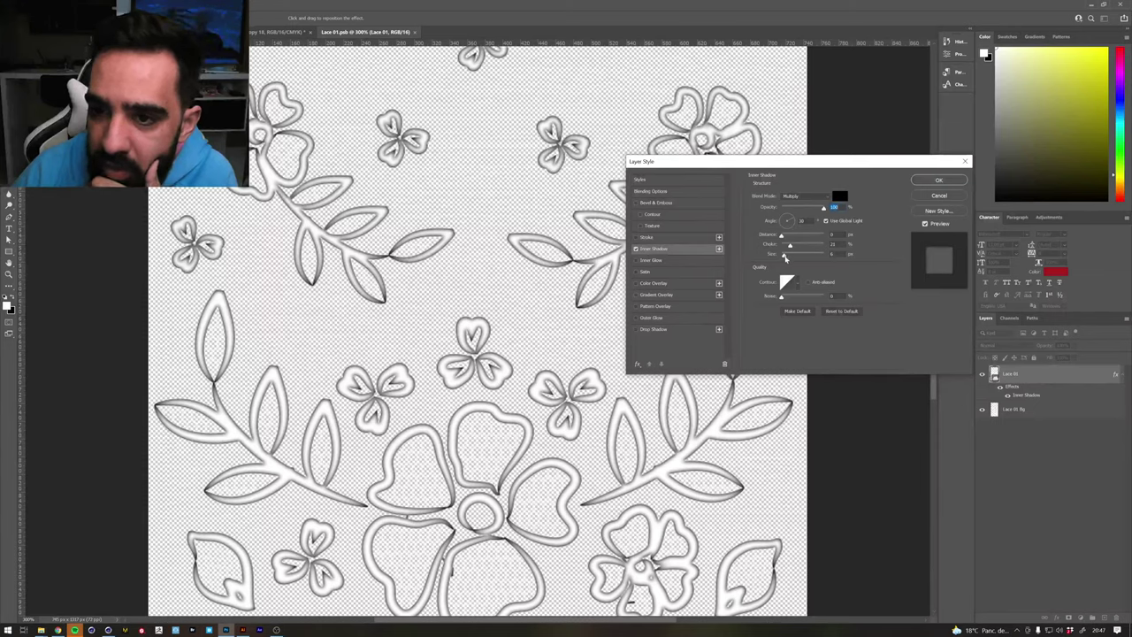
mouse_move(790, 249)
mouse_down()
mouse_move(752, 248)
mouse_move(785, 261)
mouse_up()
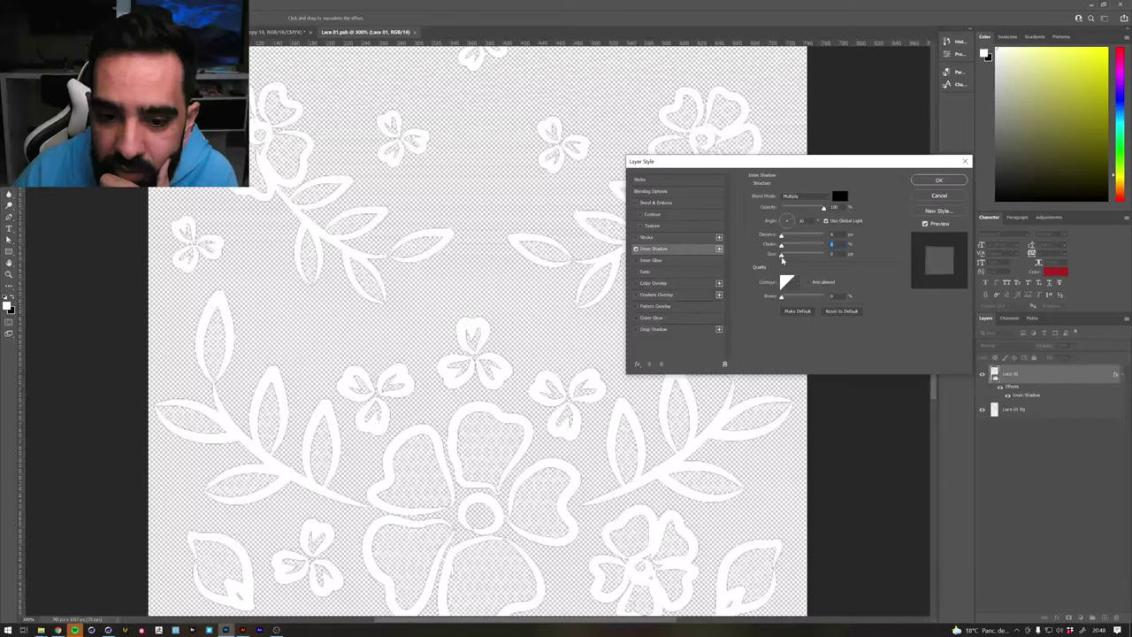
click(939, 179)
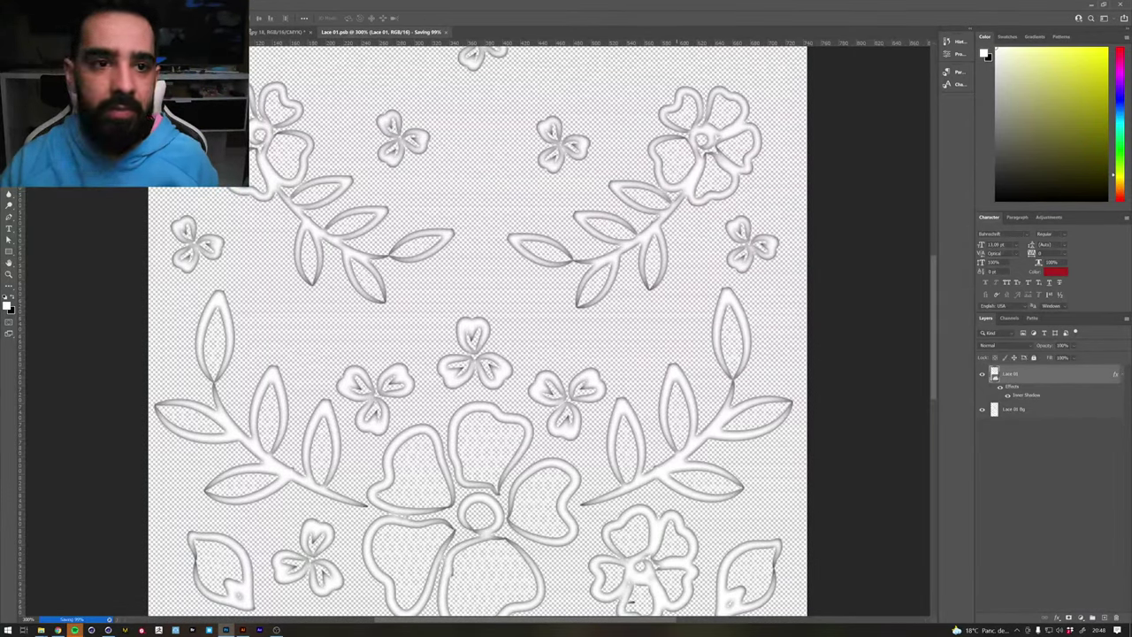
click(279, 32)
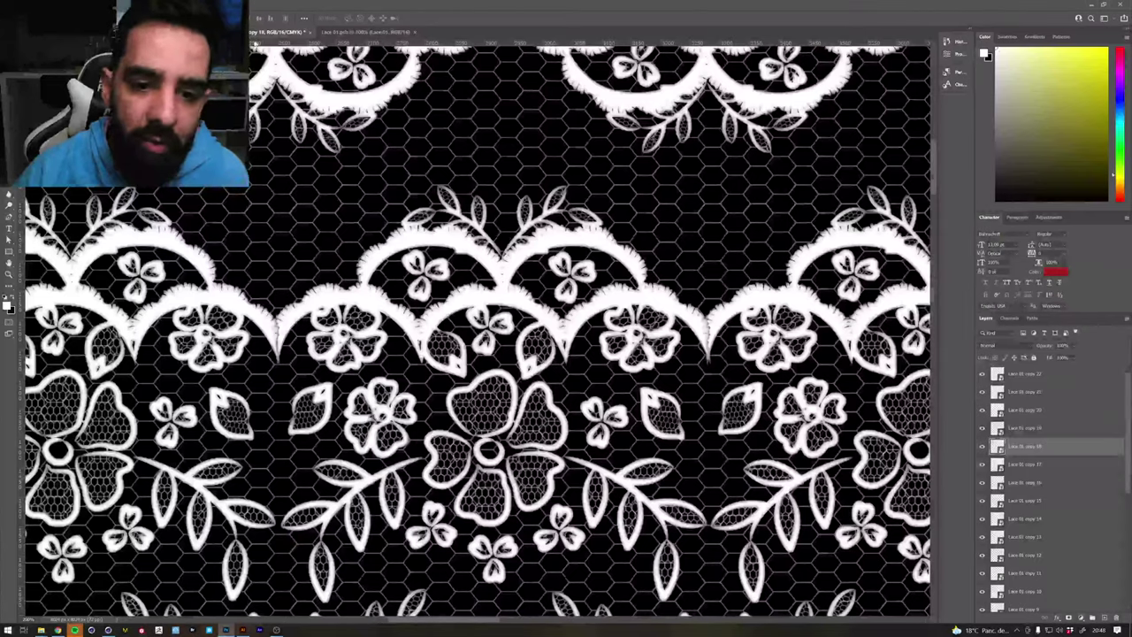
Select all the Lace 01 copy layers and group them into Group 1
drag(800, 305, 724, 483)
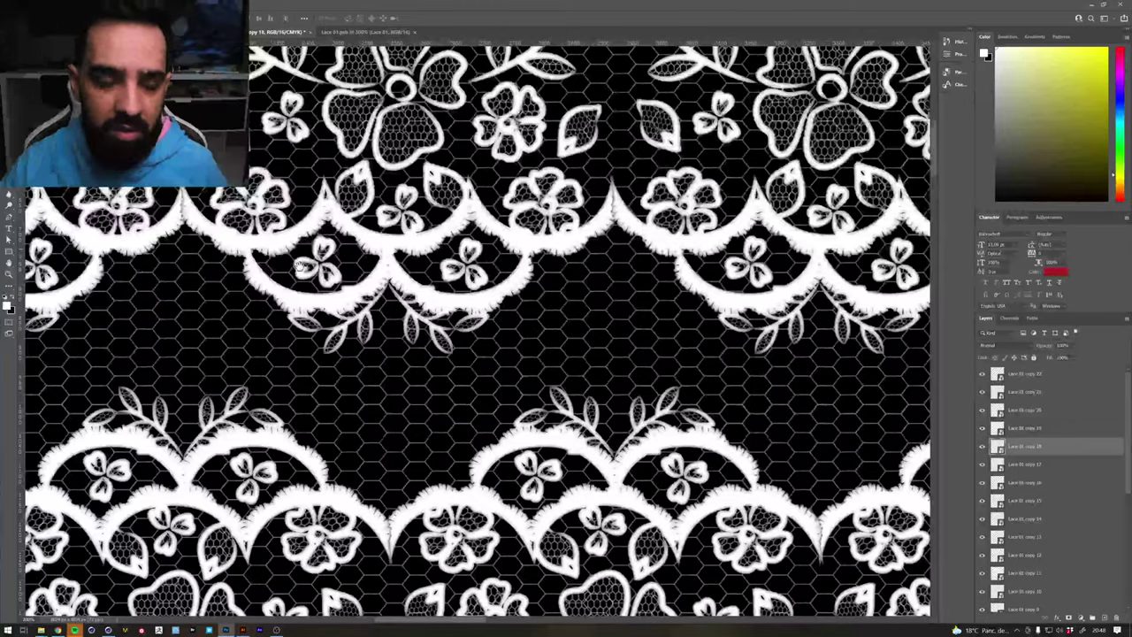
mouse_move(647, 249)
mouse_down()
mouse_move(426, 293)
mouse_move(499, 276)
mouse_move(524, 289)
mouse_move(524, 347)
mouse_up()
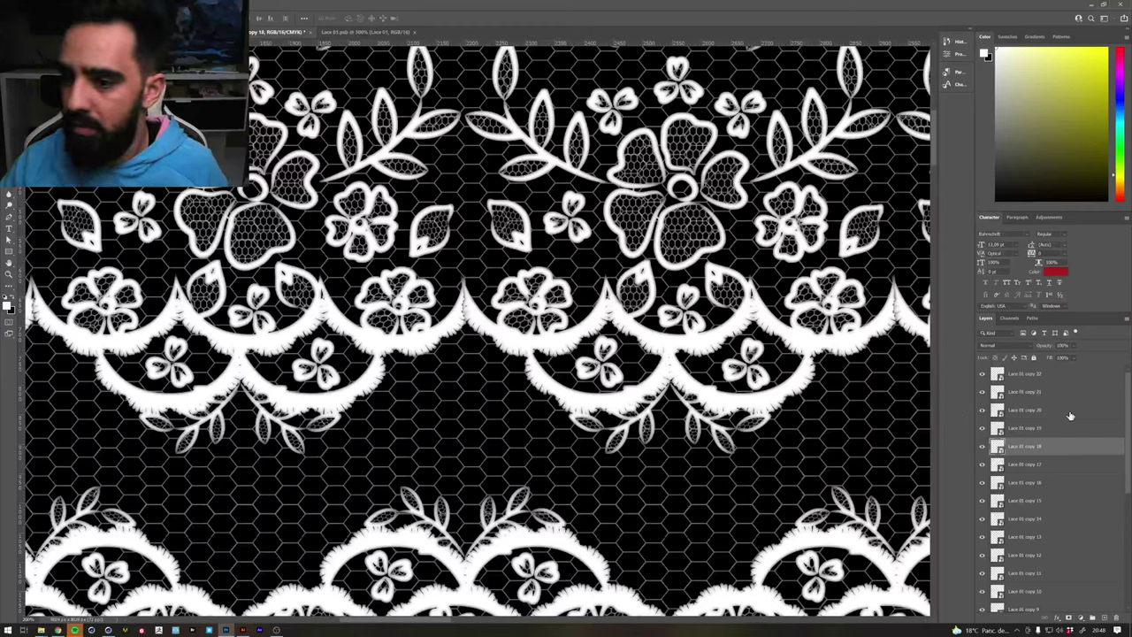
click(1094, 375)
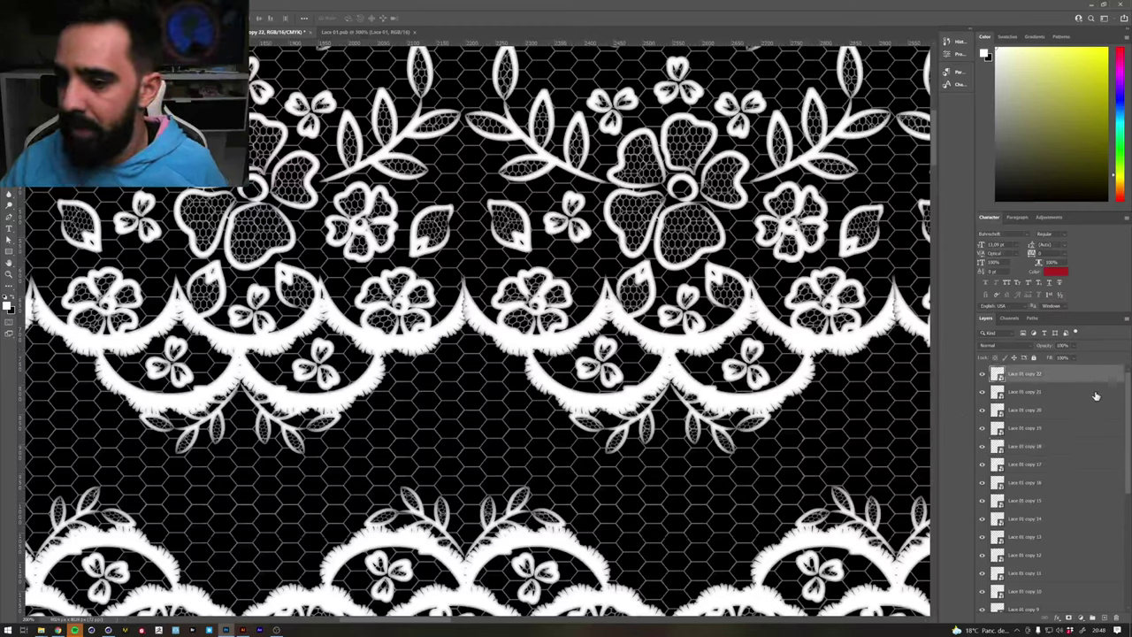
scroll(1088, 478, down, 5)
shift+click(1080, 570)
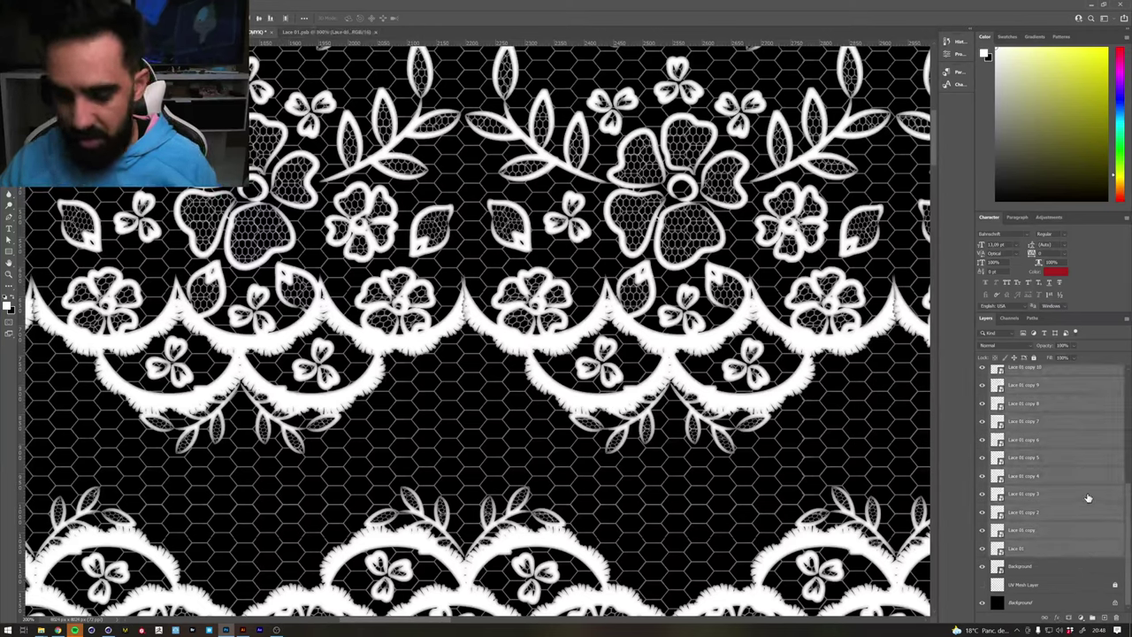
key(ctrl+g)
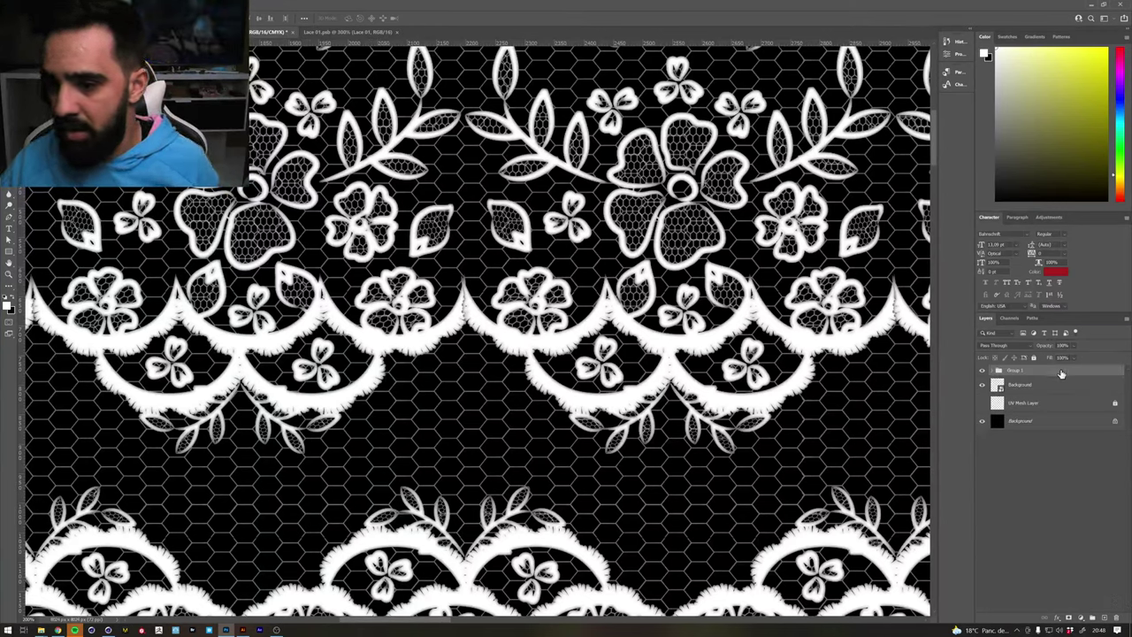
Try an outside, black, 1 px Stroke on Group 1, then cancel it
double_click(1061, 373)
drag(650, 162, 712, 166)
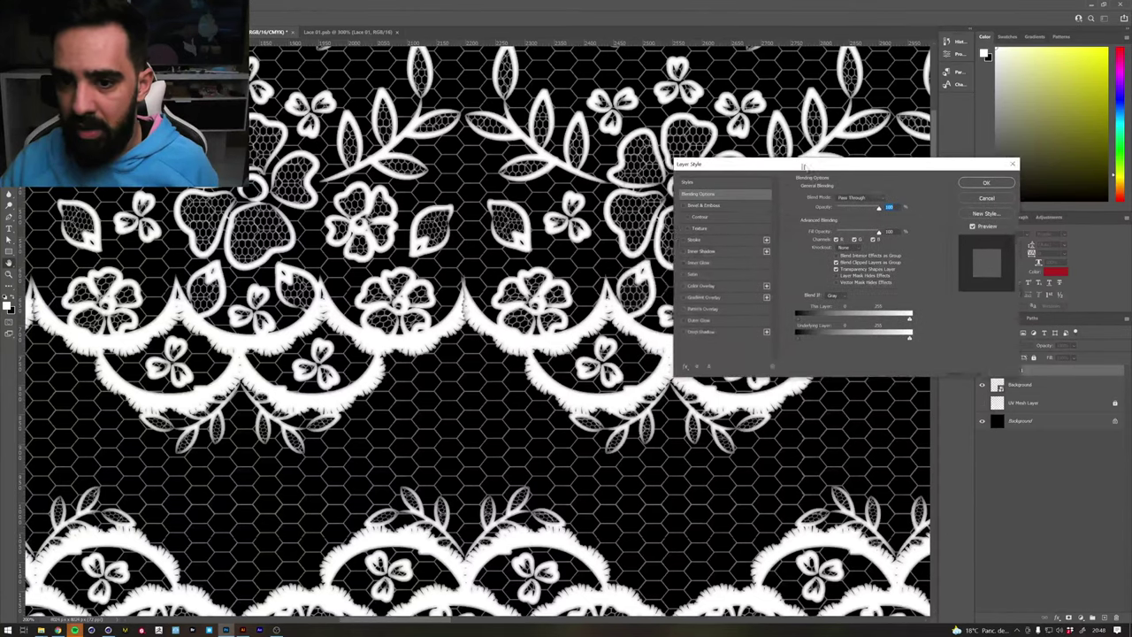
click(701, 242)
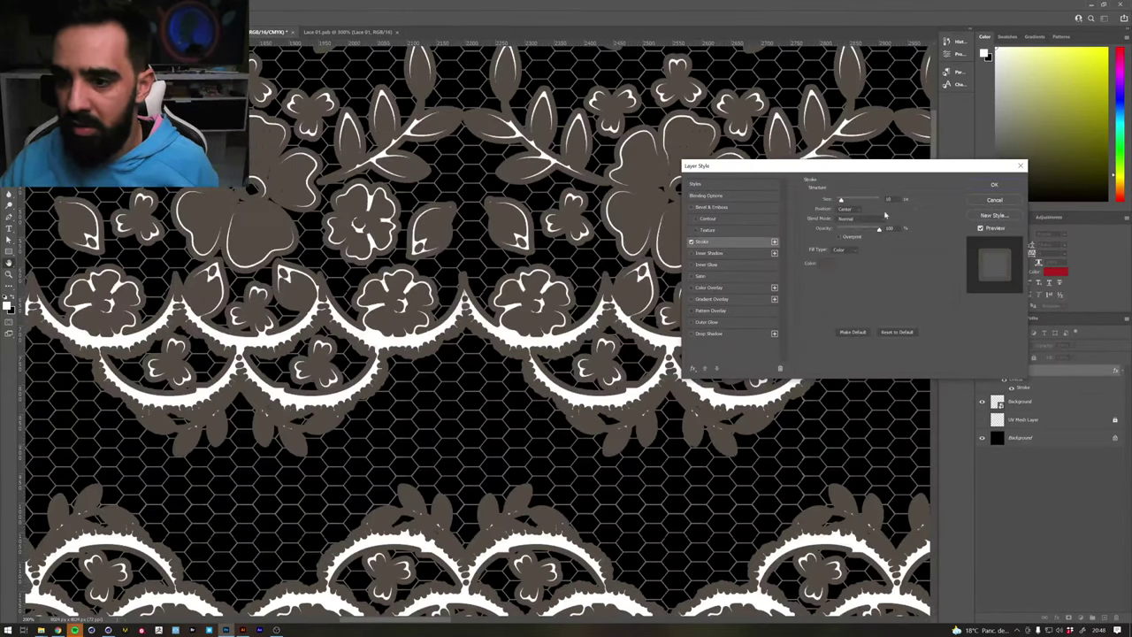
click(848, 210)
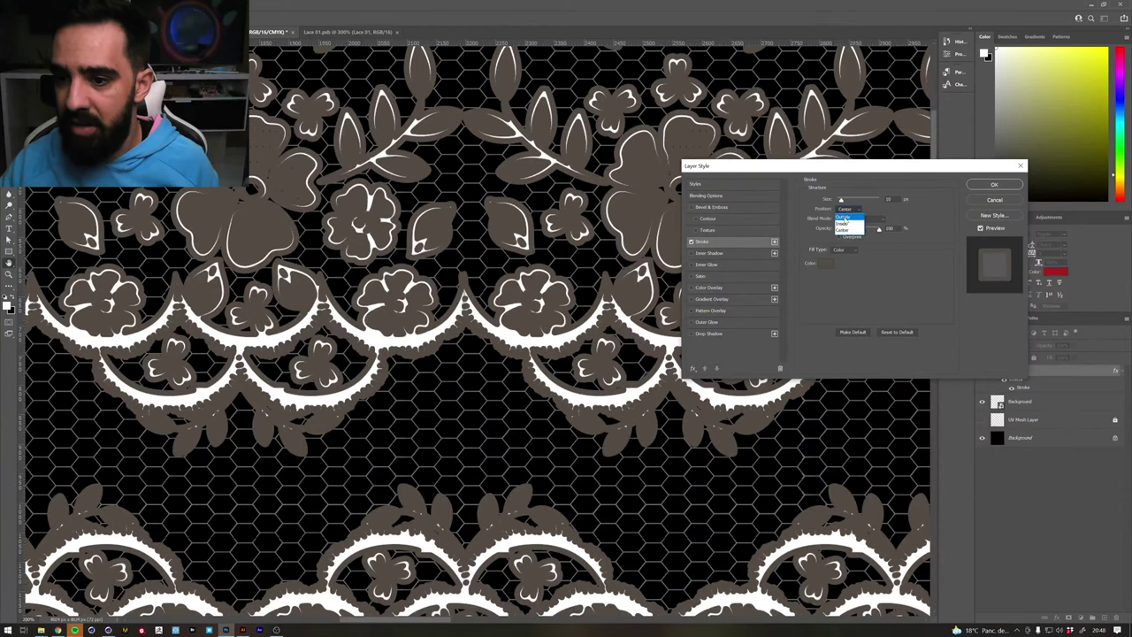
click(842, 220)
click(823, 263)
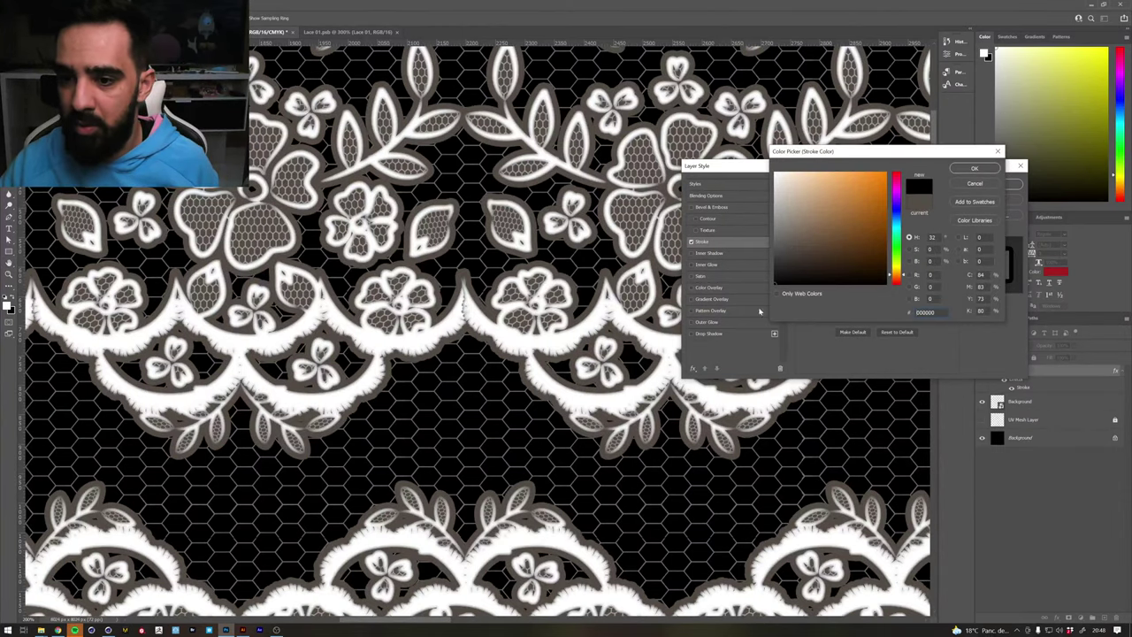
click(974, 167)
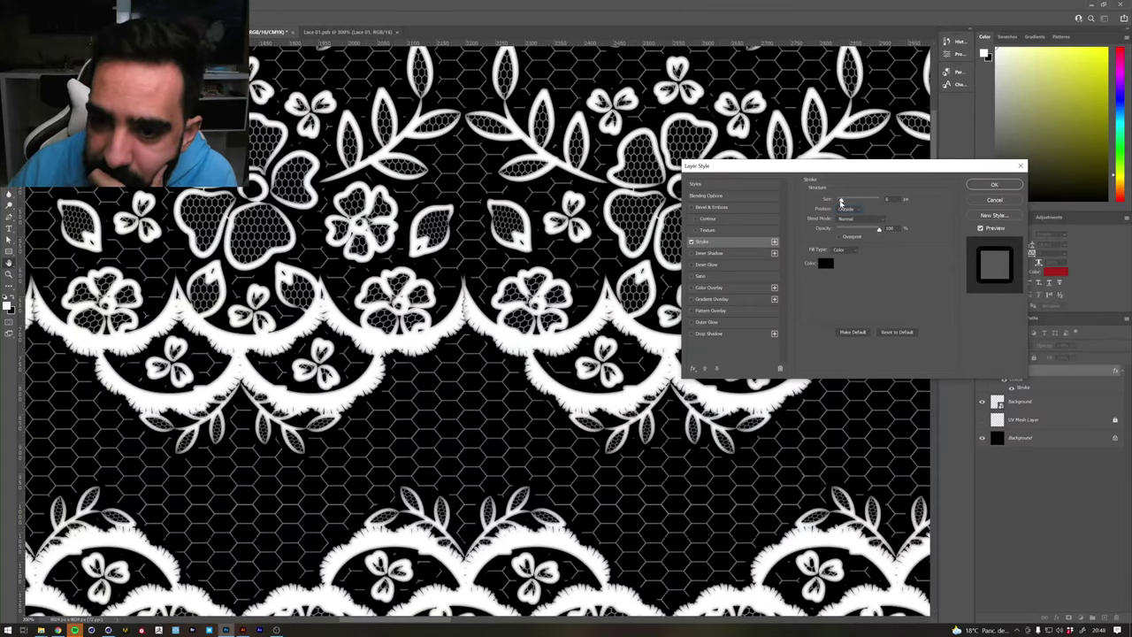
drag(841, 201, 837, 202)
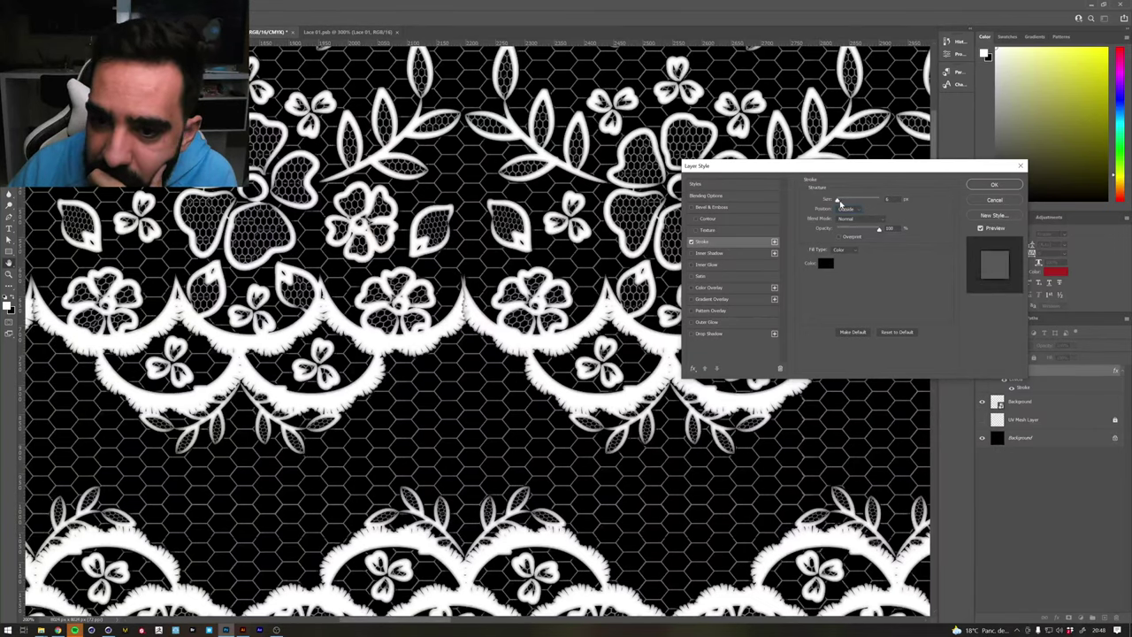
click(994, 199)
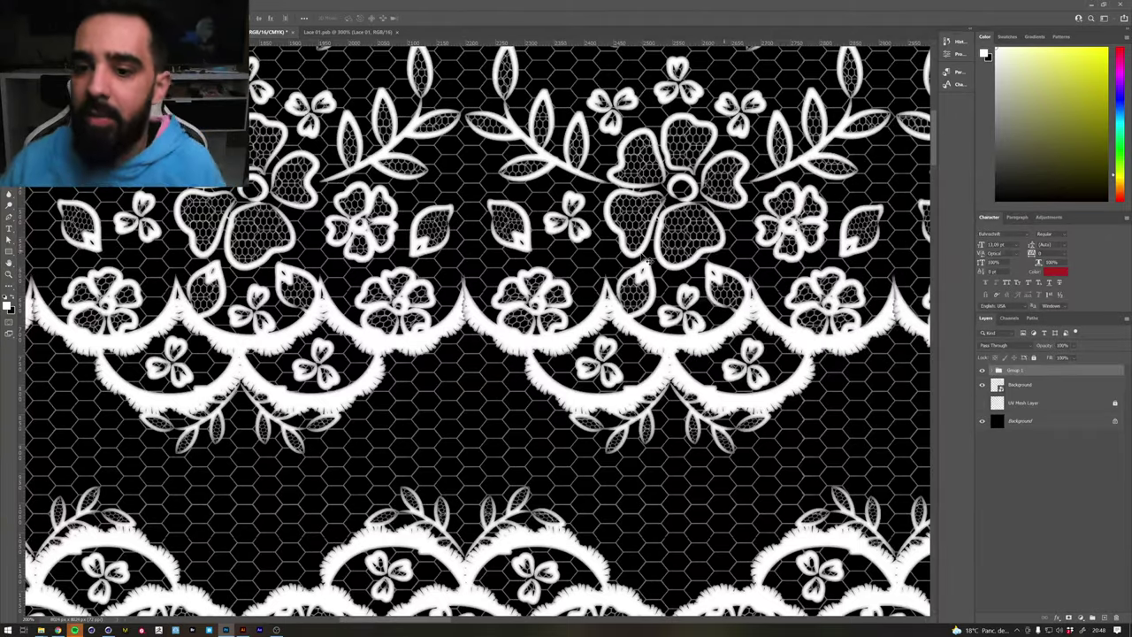
Save the tiled lace as Lace_height.png in the tex folder, accepting the PNG options
alt+scroll(477, 332, down, 2)
alt+scroll(478, 332, down, 2)
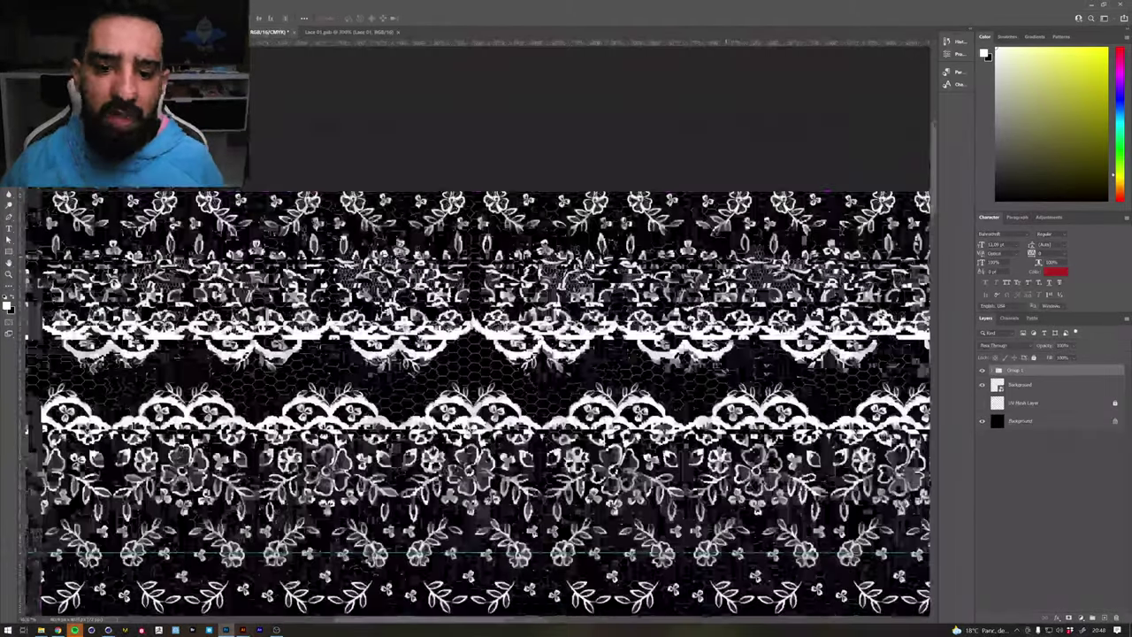
alt+scroll(477, 332, down, 1)
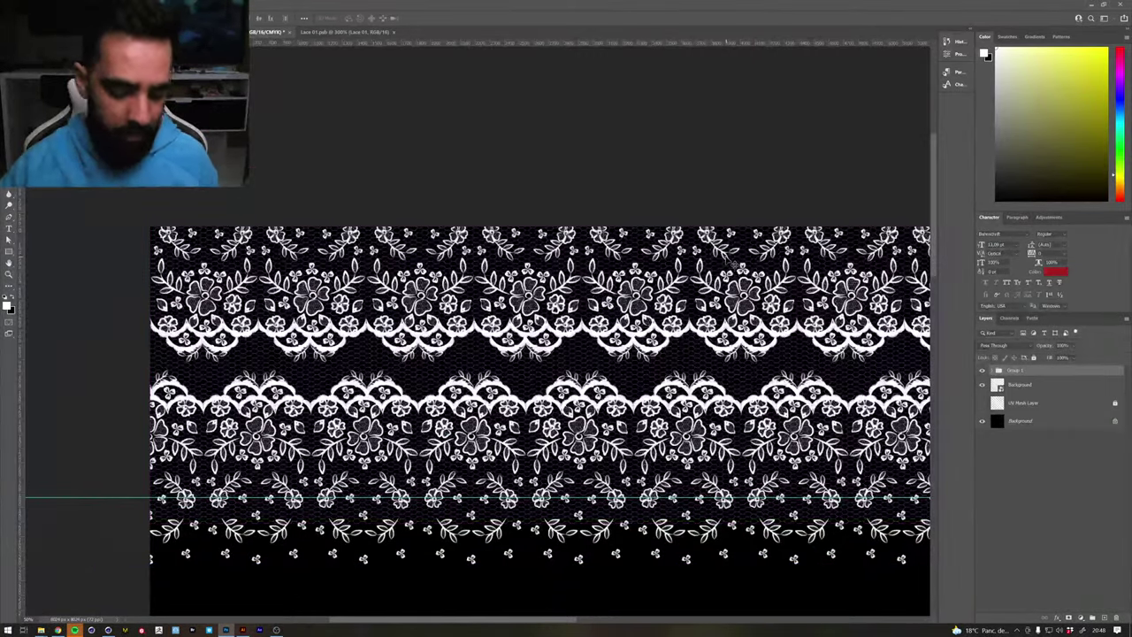
key(ctrl+shift+s)
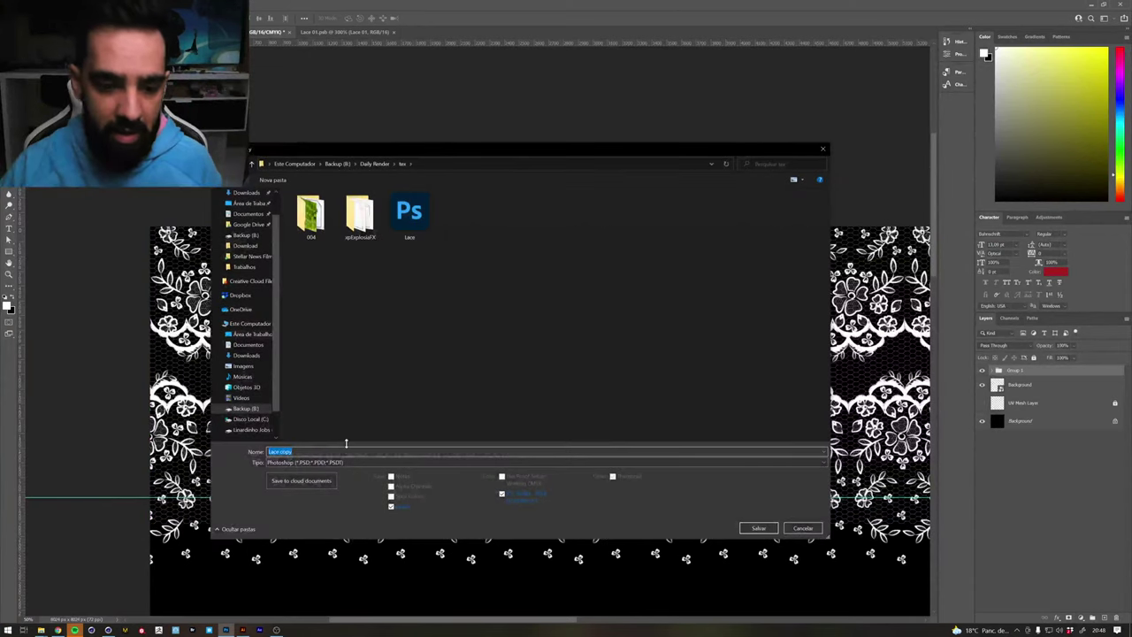
text(Lace)
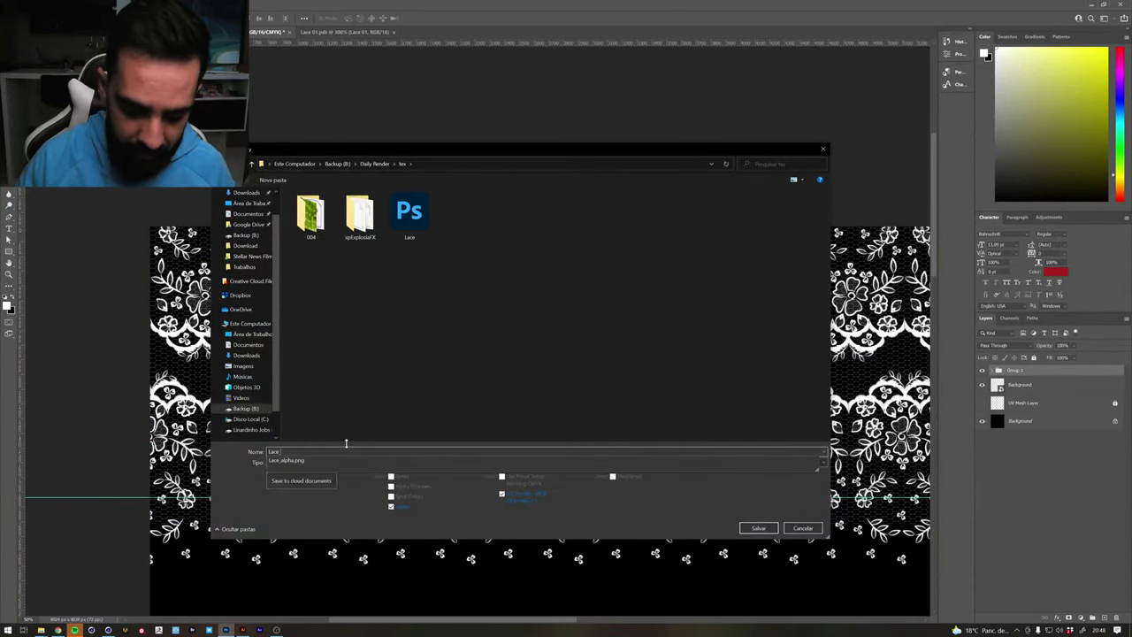
text(_dis)
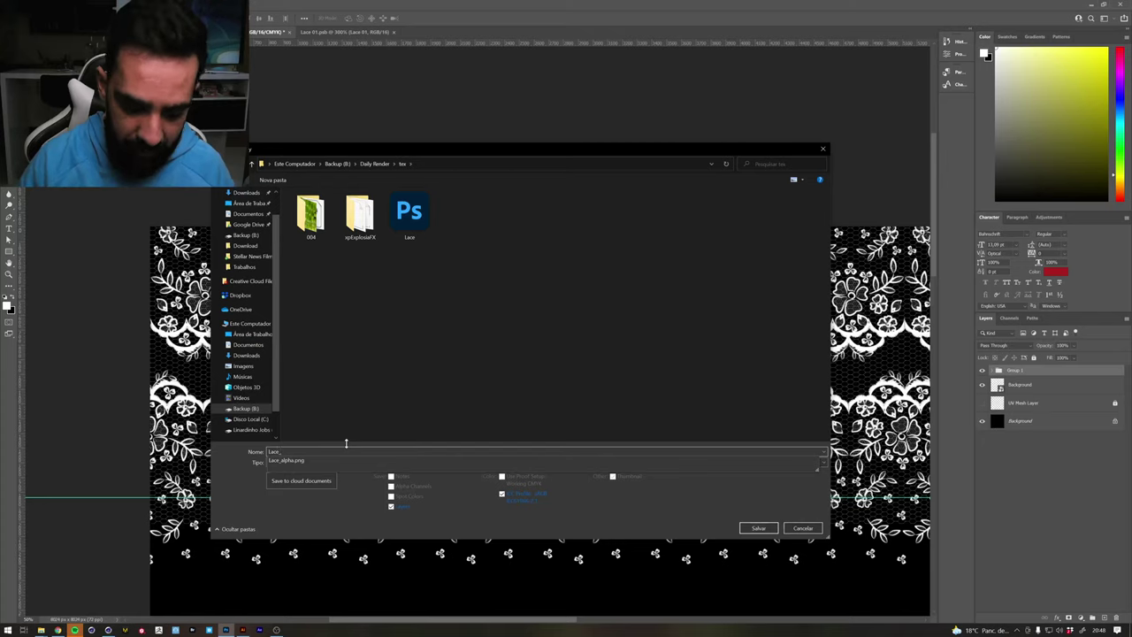
text(height)
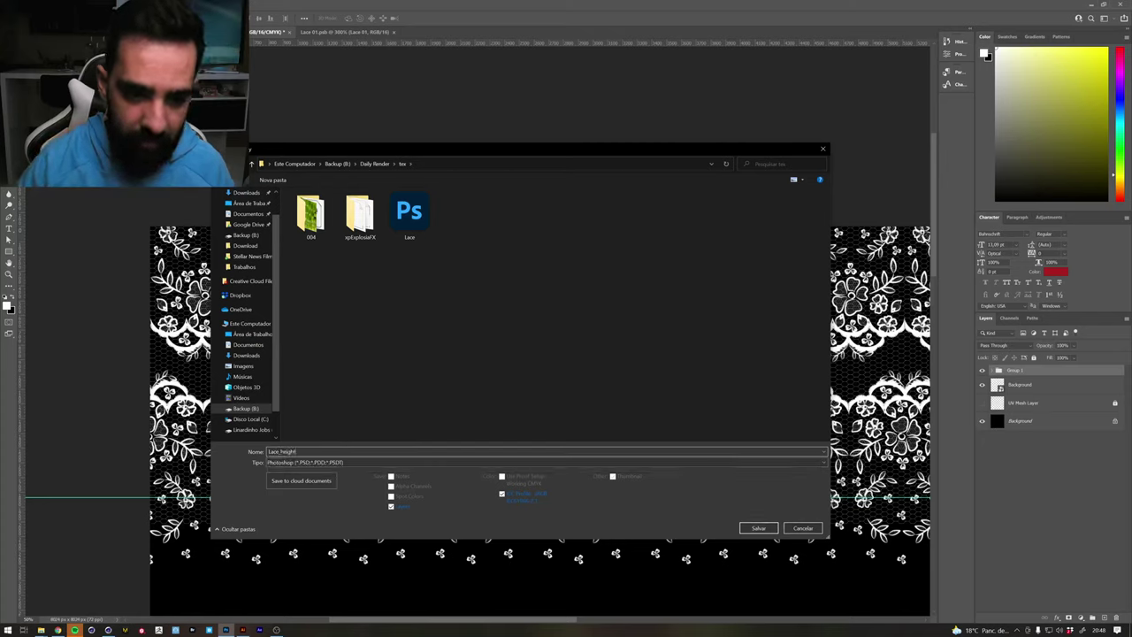
click(285, 462)
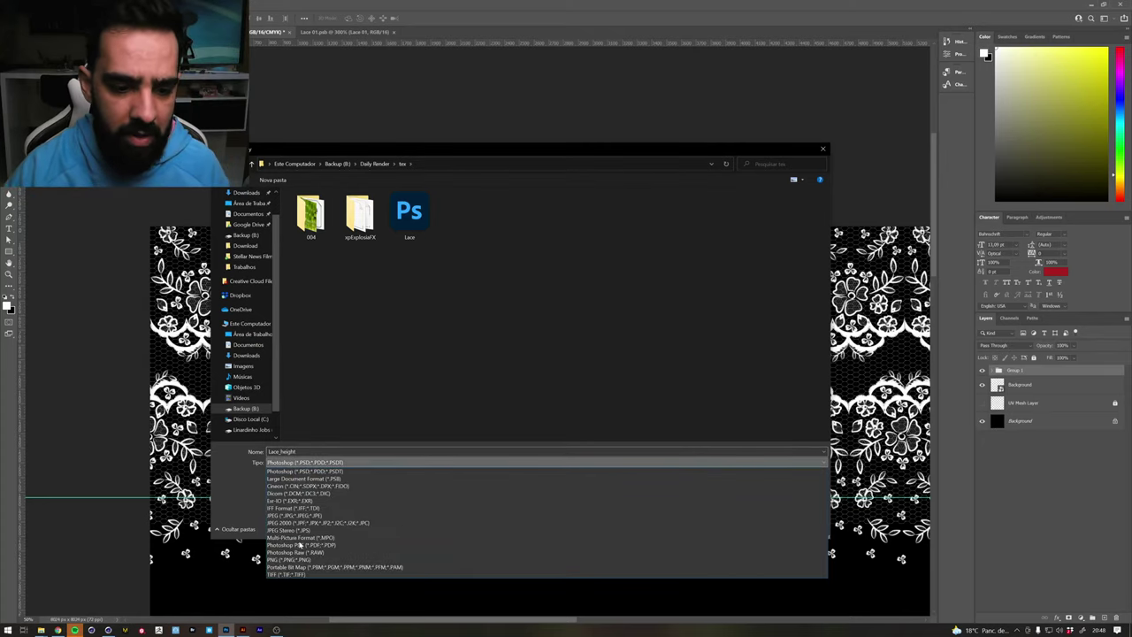
click(277, 560)
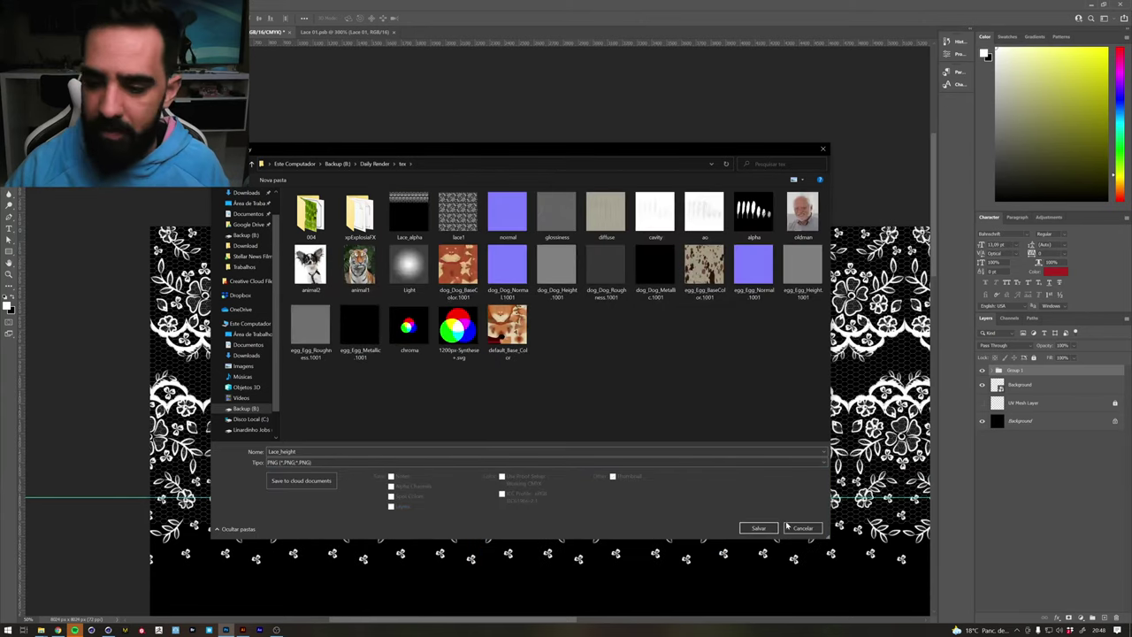
click(758, 528)
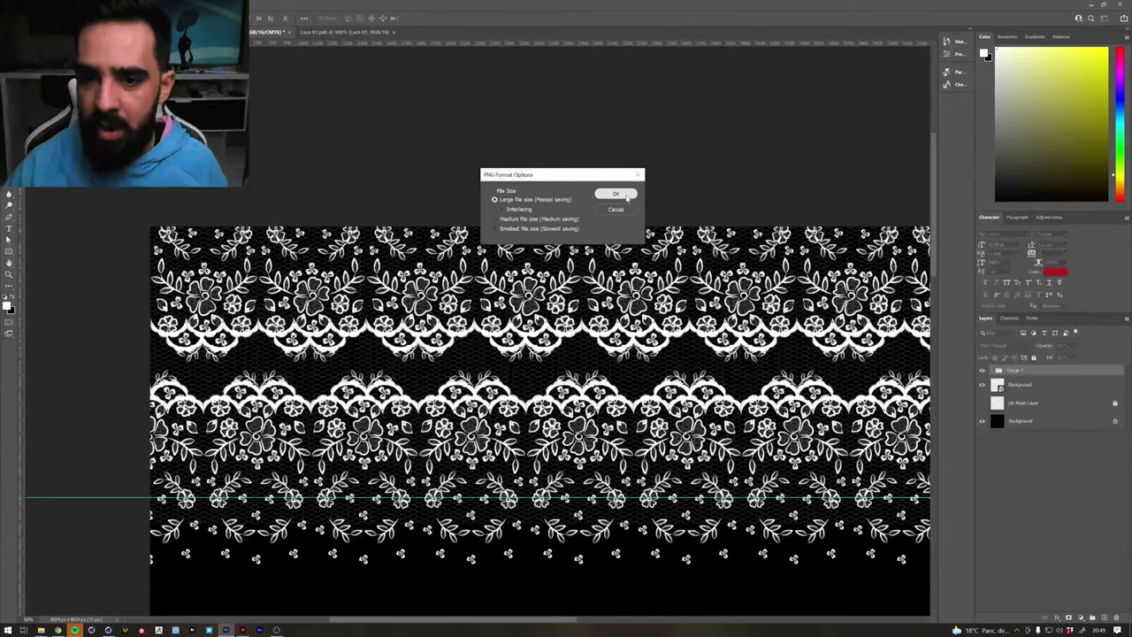
click(619, 195)
key(alt+Tab)
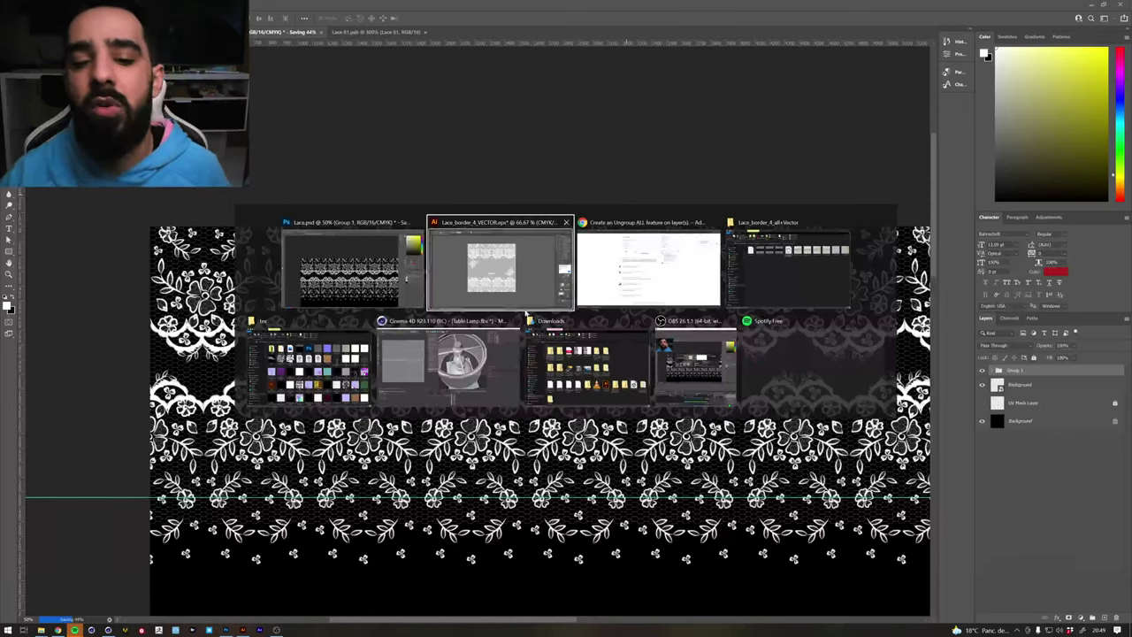
Close the Cinema 4D window and confirm the exit
click(460, 336)
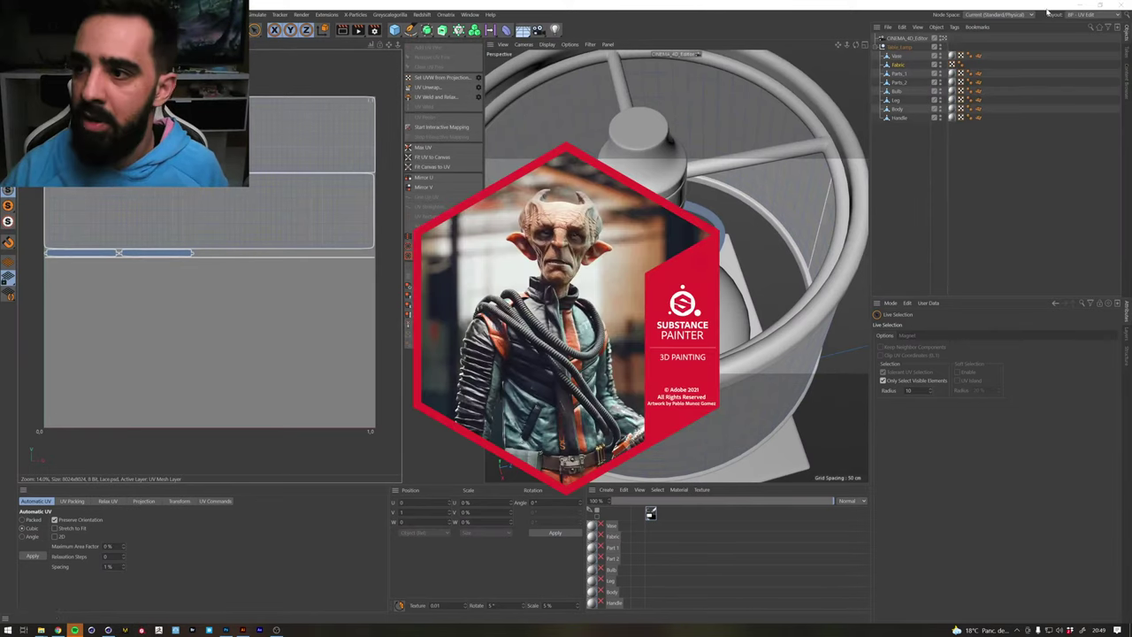
click(1119, 7)
click(573, 351)
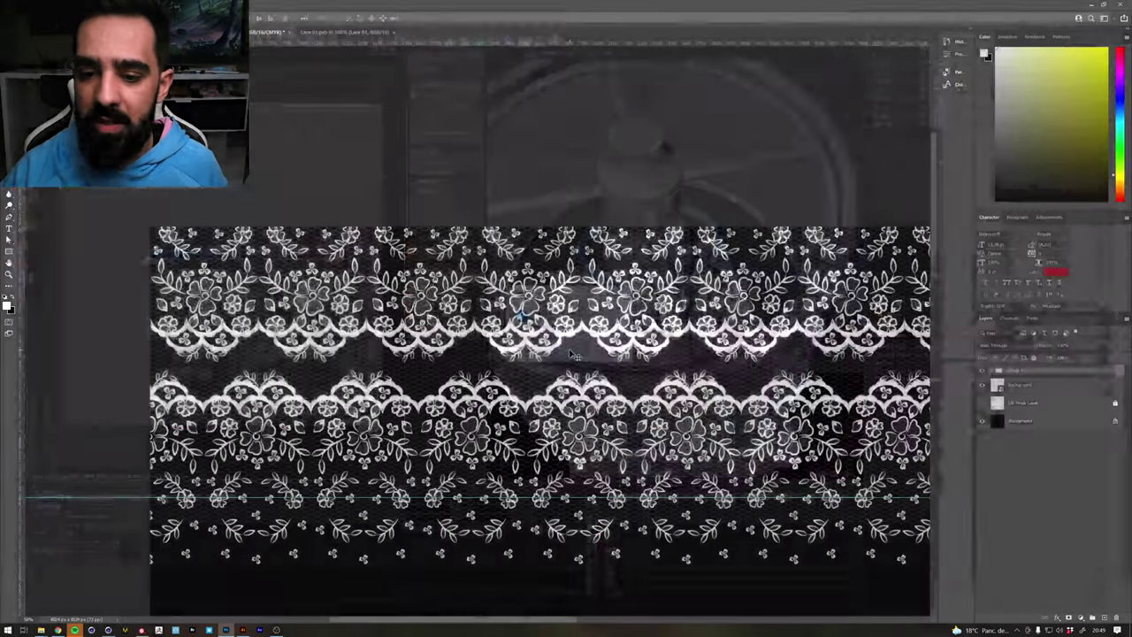
Pan and zoom over the saved lace texture, then switch to Substance Painter
drag(573, 353, 406, 207)
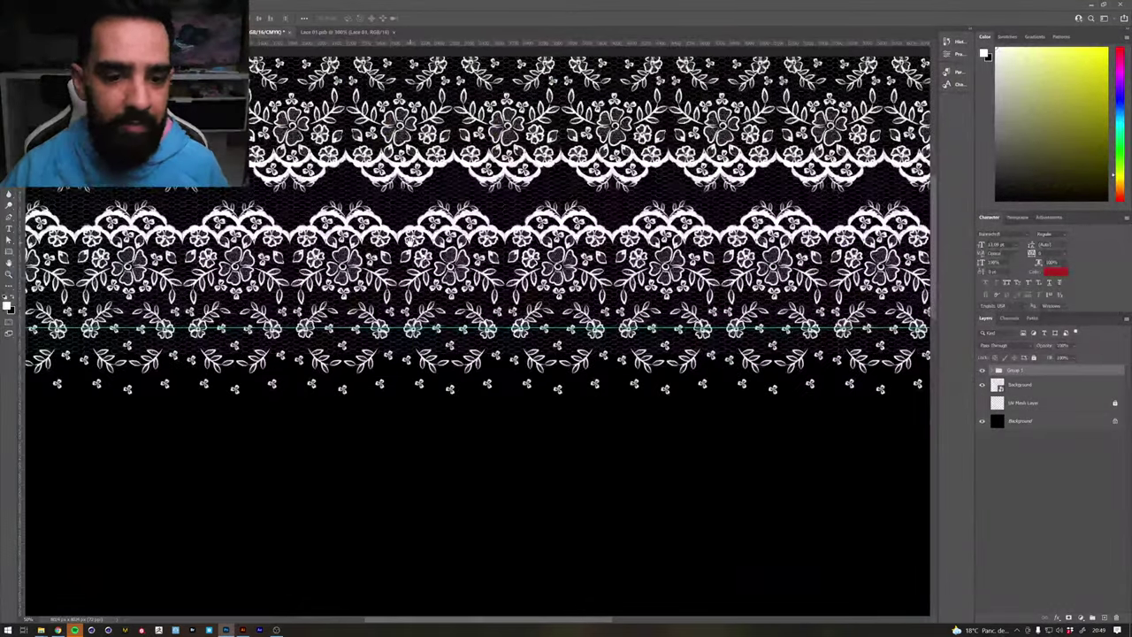
alt+scroll(403, 207, down, 3)
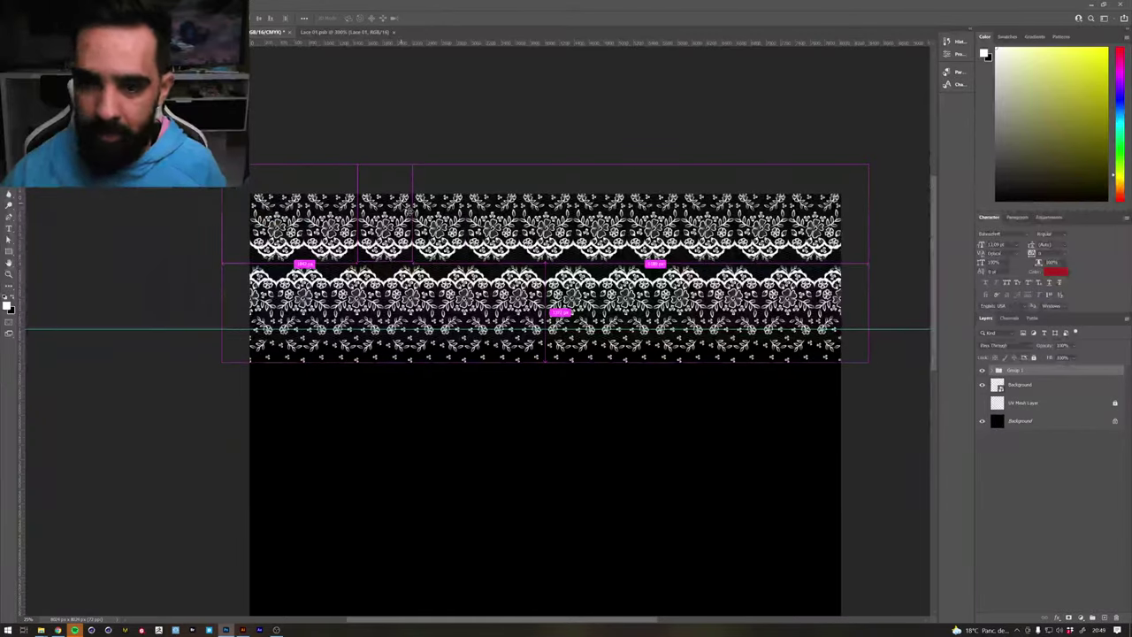
alt+scroll(402, 207, up, 2)
alt+scroll(404, 207, up, 2)
alt+scroll(405, 208, up, 2)
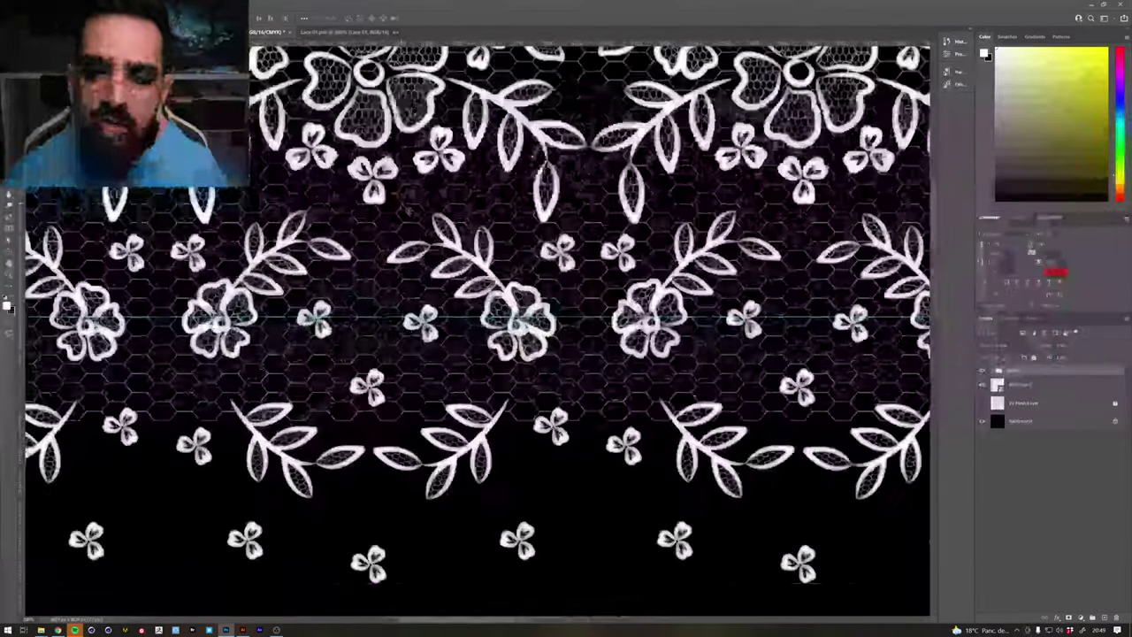
alt+scroll(407, 209, up, 1)
alt+scroll(405, 207, down, 2)
alt+scroll(406, 208, down, 2)
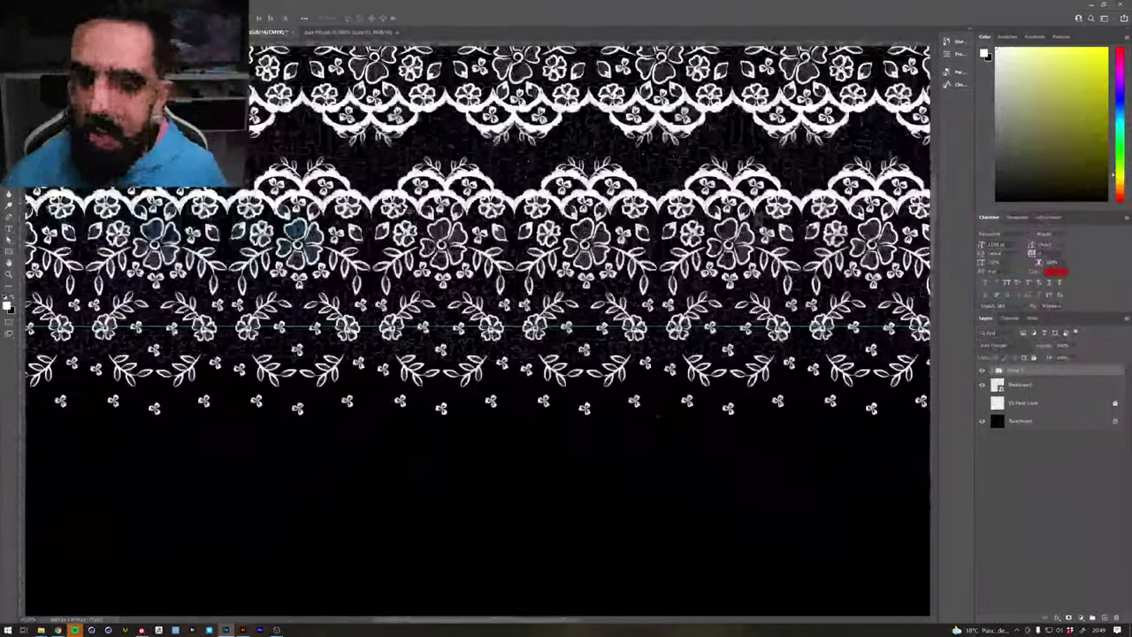
alt+scroll(406, 208, down, 1)
alt+scroll(406, 208, up, 1)
key(alt+Tab)
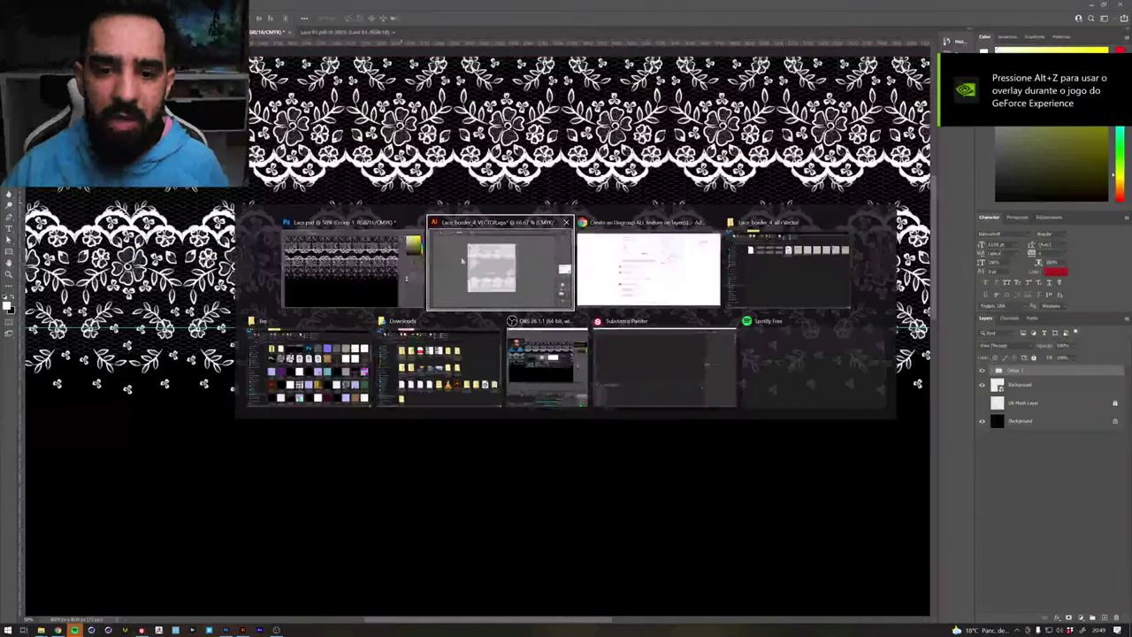
click(612, 362)
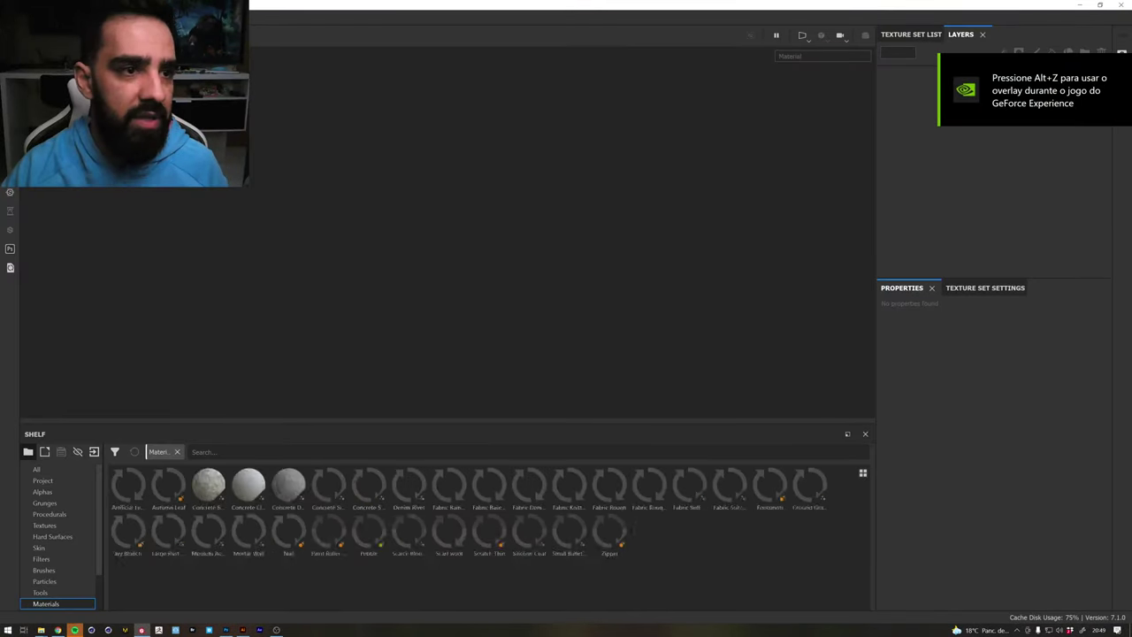
Dismiss the recent projects list, frame the lampshade, and select the Fabric texture set
click(12, 18)
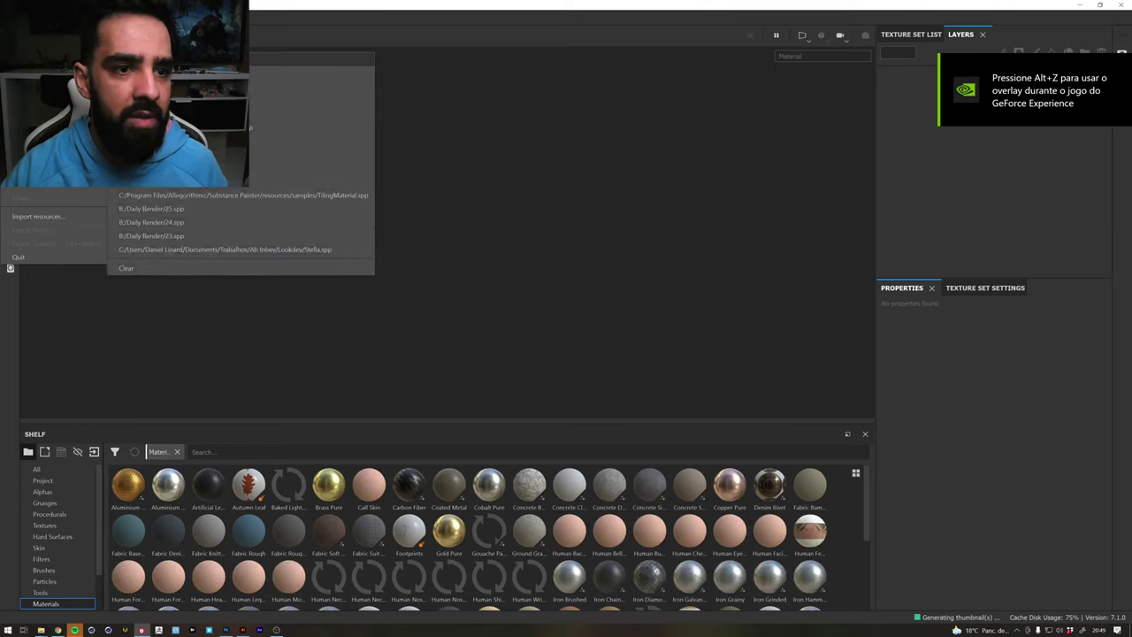
key(Escape)
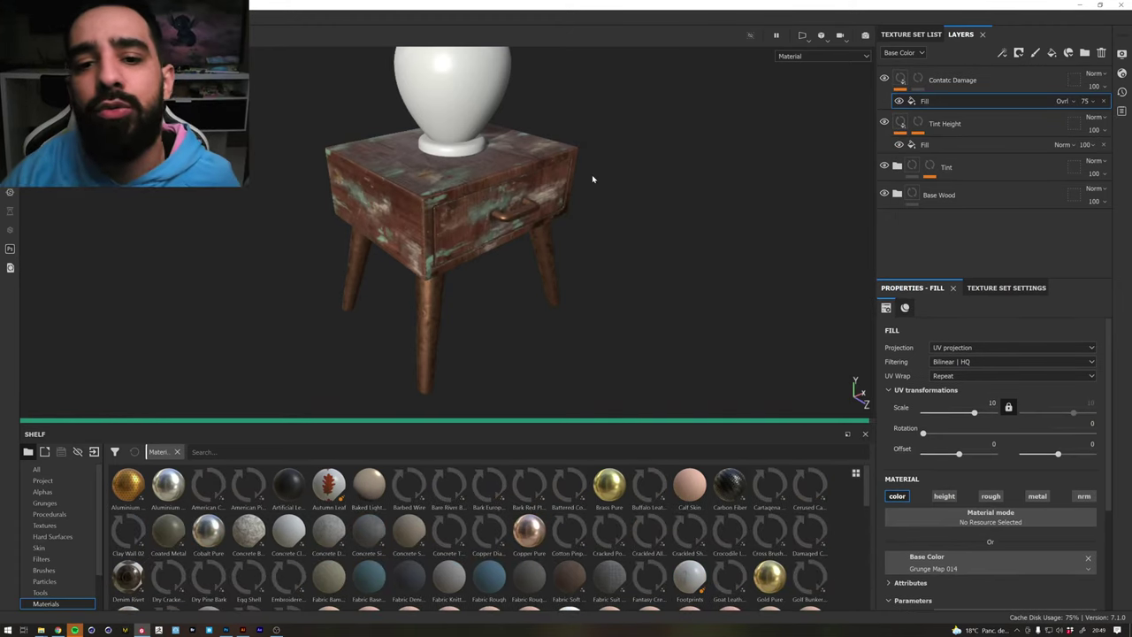
alt+middle_drag(591, 177, 605, 246)
alt+drag(477, 151, 471, 145)
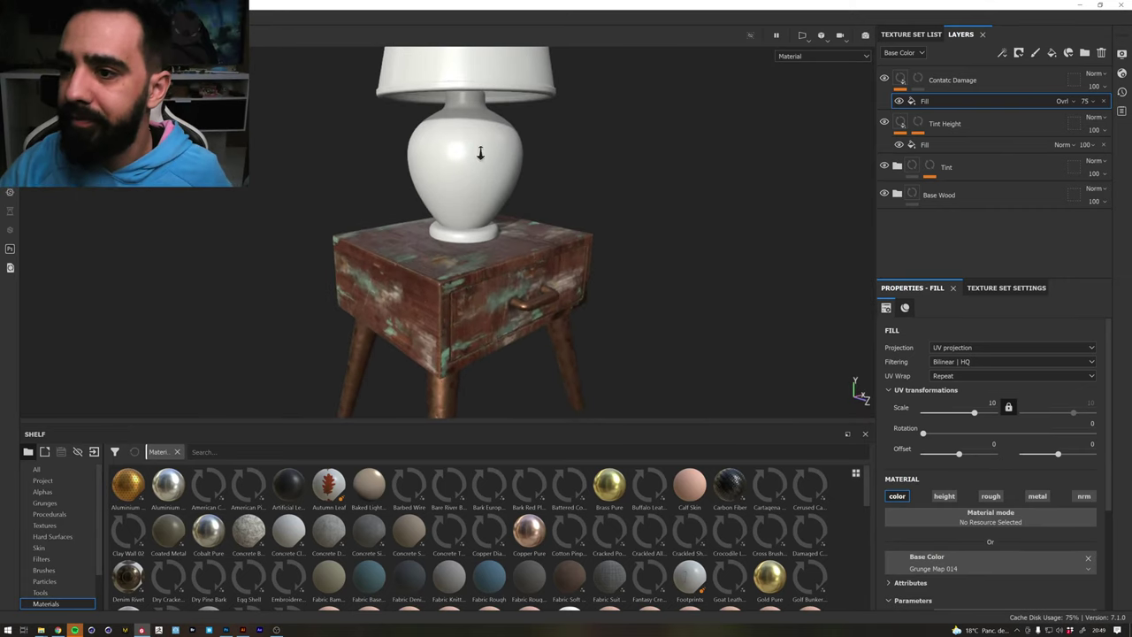
click(898, 39)
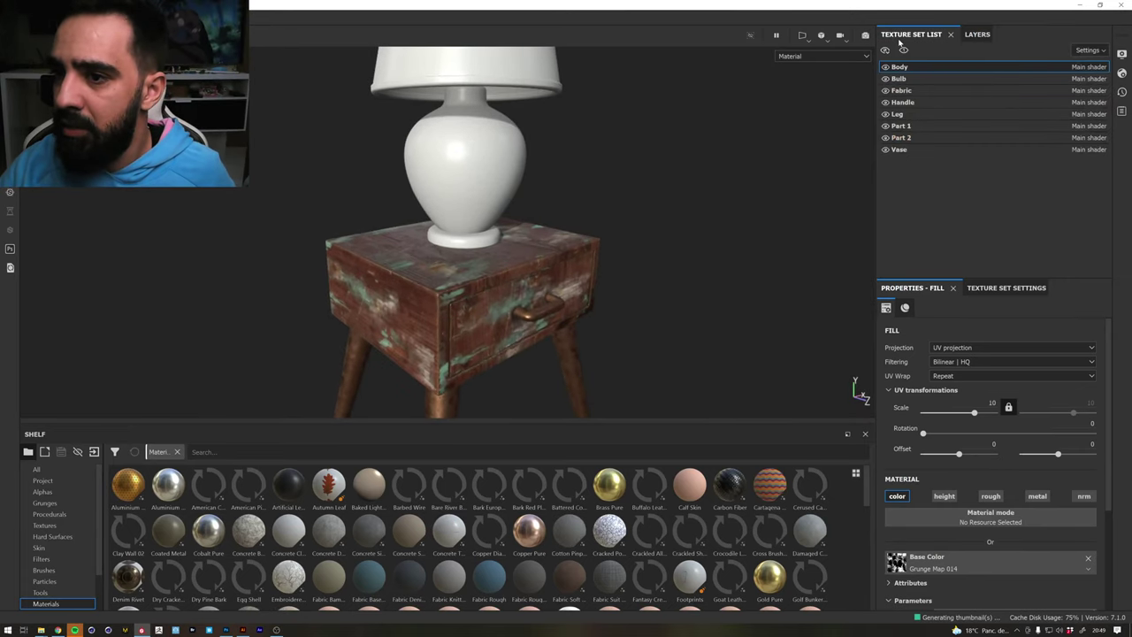
click(912, 92)
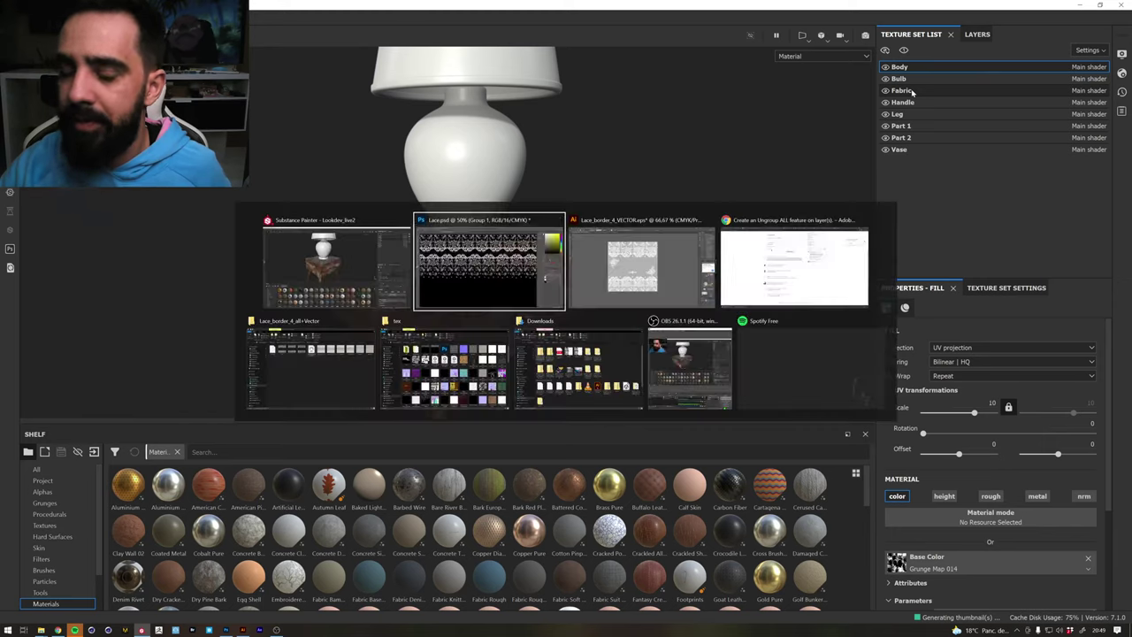
key(alt+Tab)
Drag Lace_alpha and Lace_height in and import them as textures into the Lookdev_live2 project
click(283, 359)
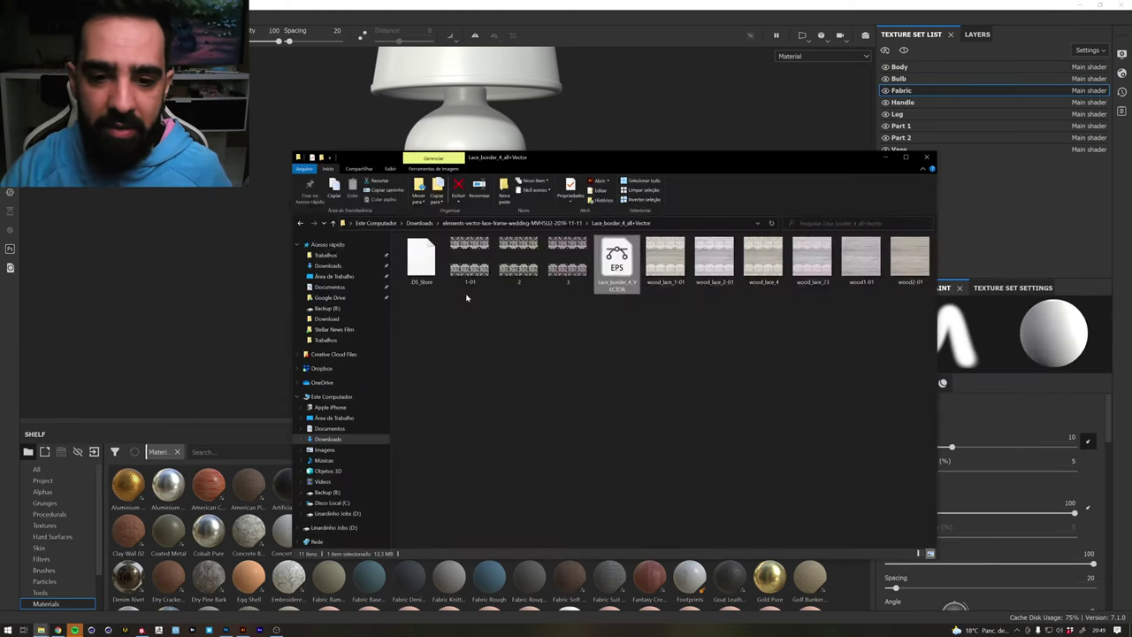
key(alt+Tab)
click(492, 368)
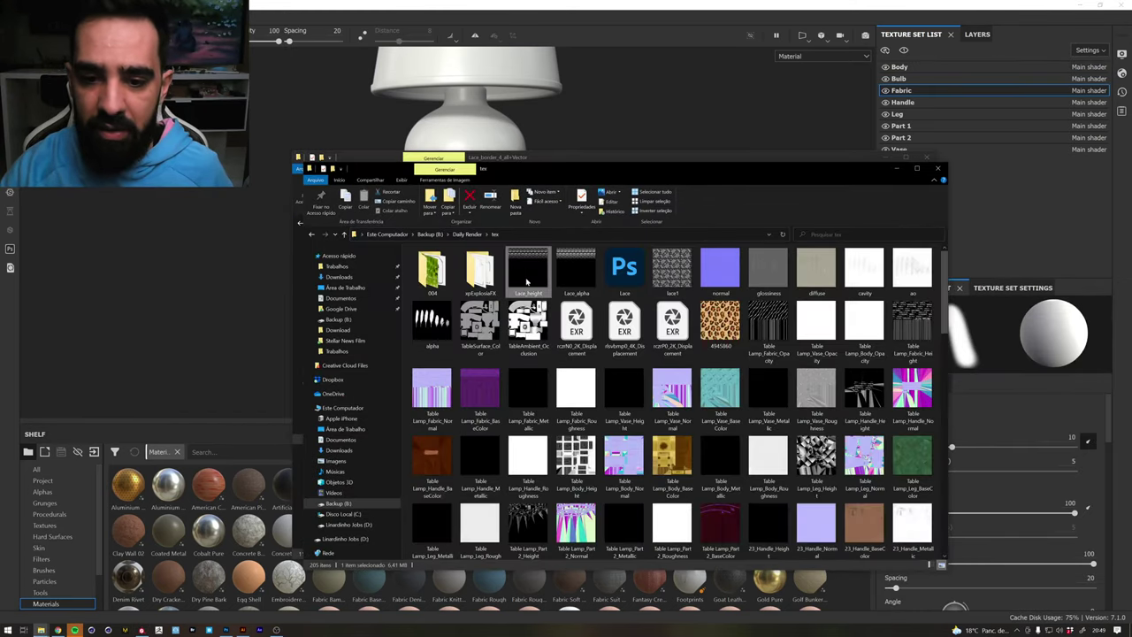
drag(549, 279, 264, 514)
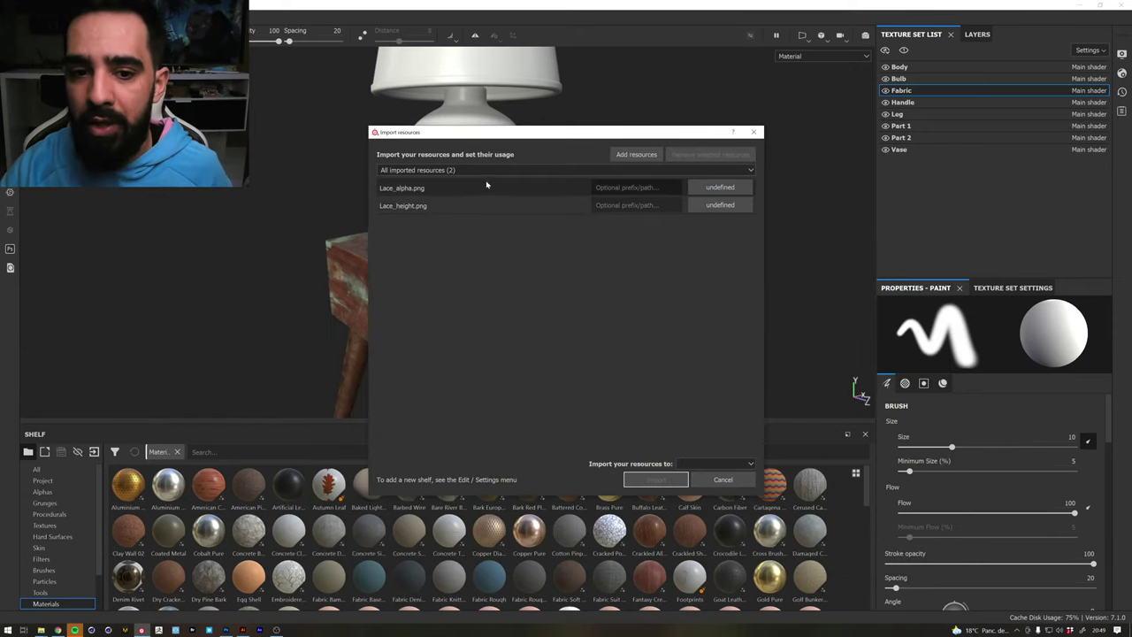
click(478, 208)
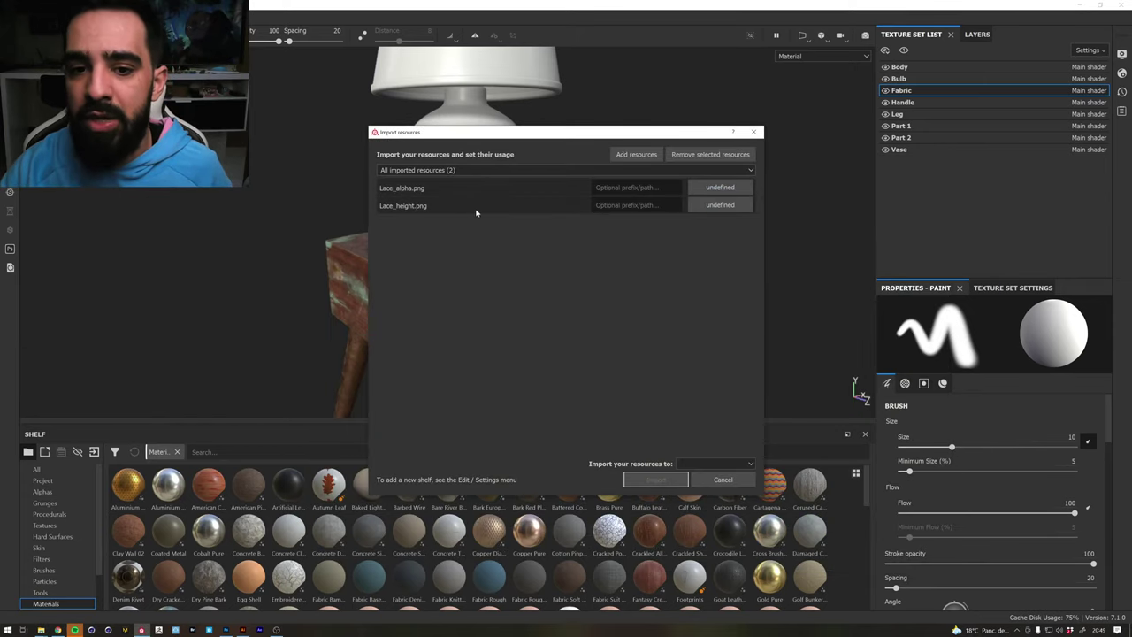
click(718, 187)
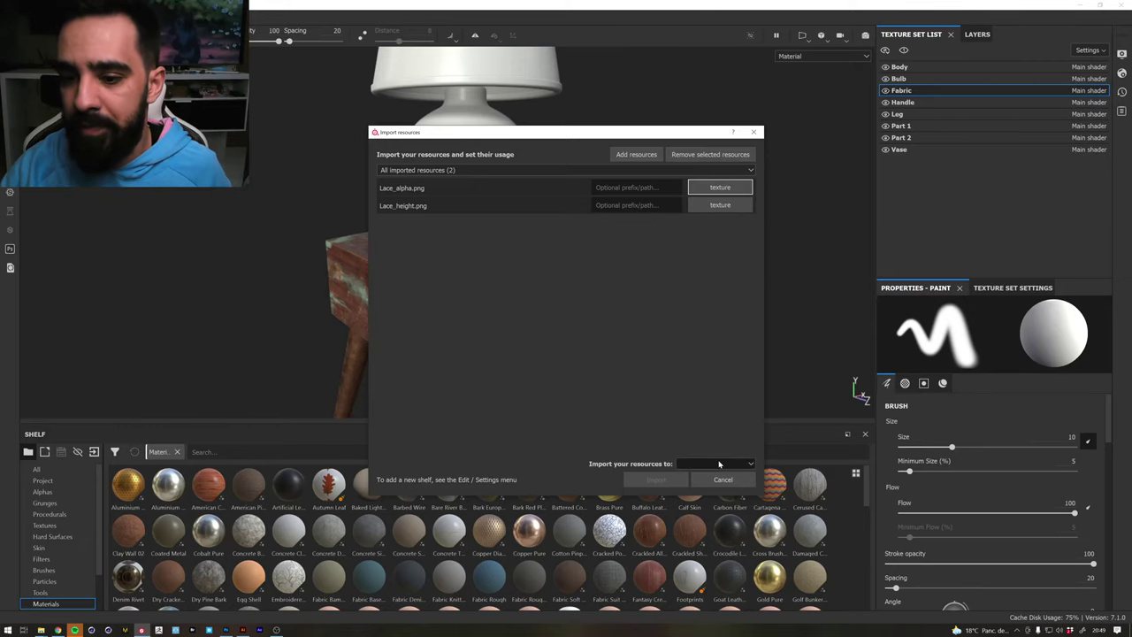
click(719, 464)
click(705, 485)
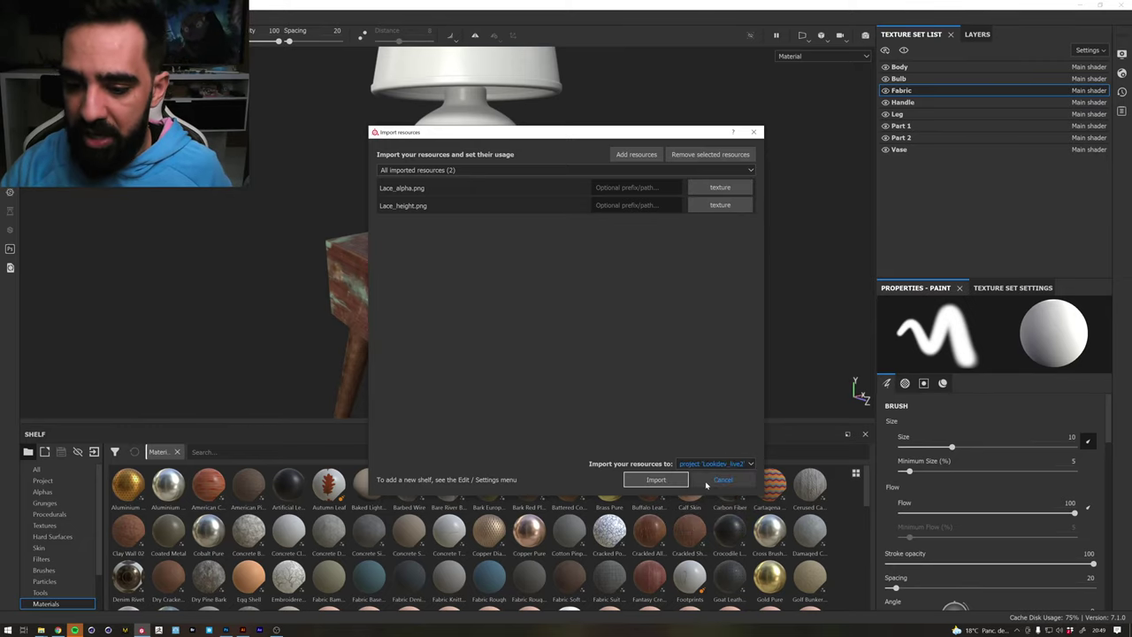
click(639, 483)
click(964, 33)
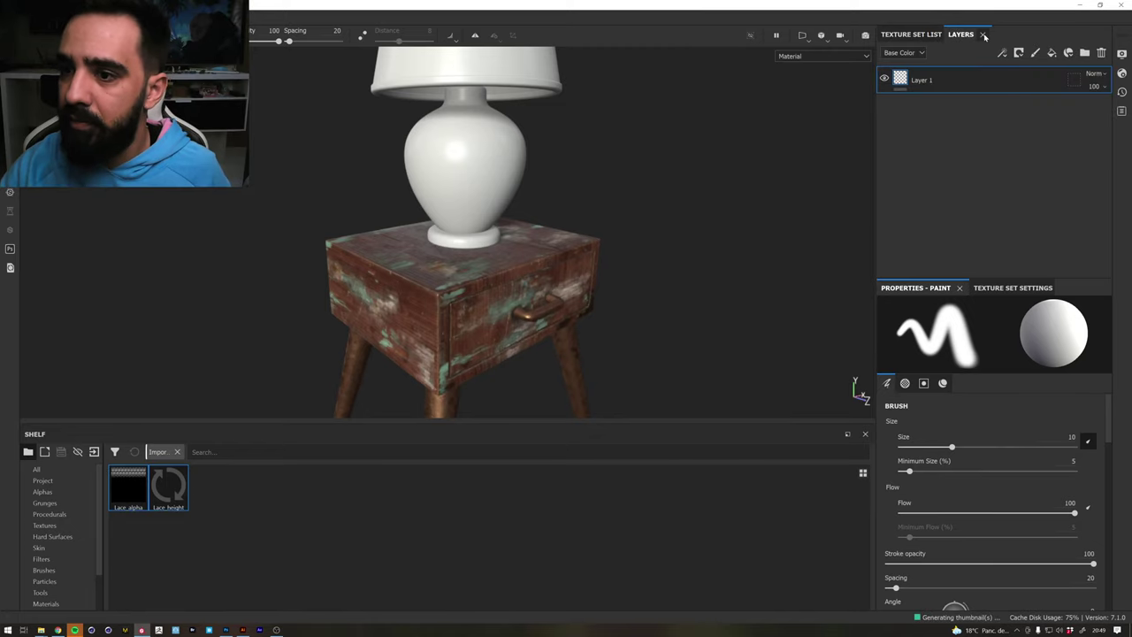
Apply a shader preset from the Display and Shader Settings
click(1121, 53)
click(1120, 74)
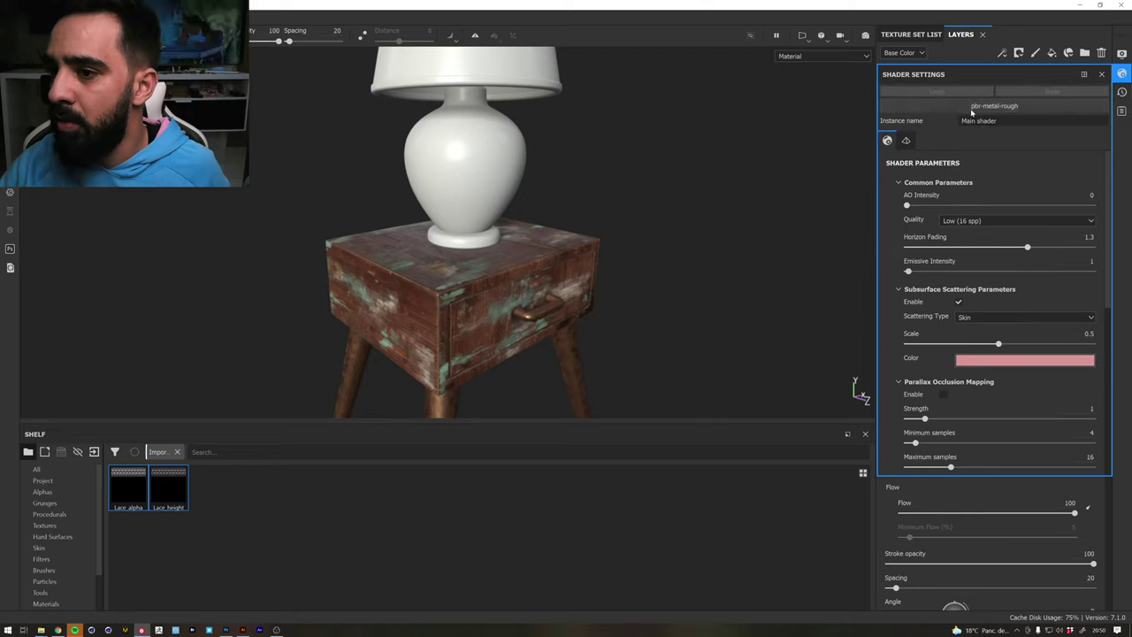
click(977, 106)
click(1011, 221)
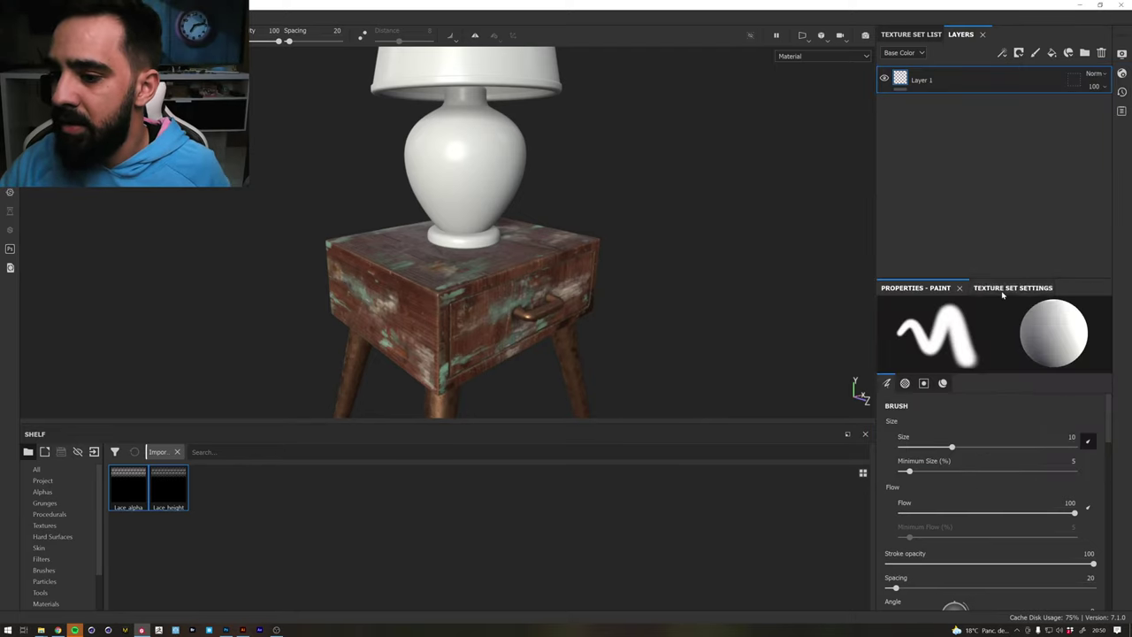
Add an Opacity channel to the Fabric texture set, then zoom and orbit onto the lamp
click(1008, 288)
click(1089, 466)
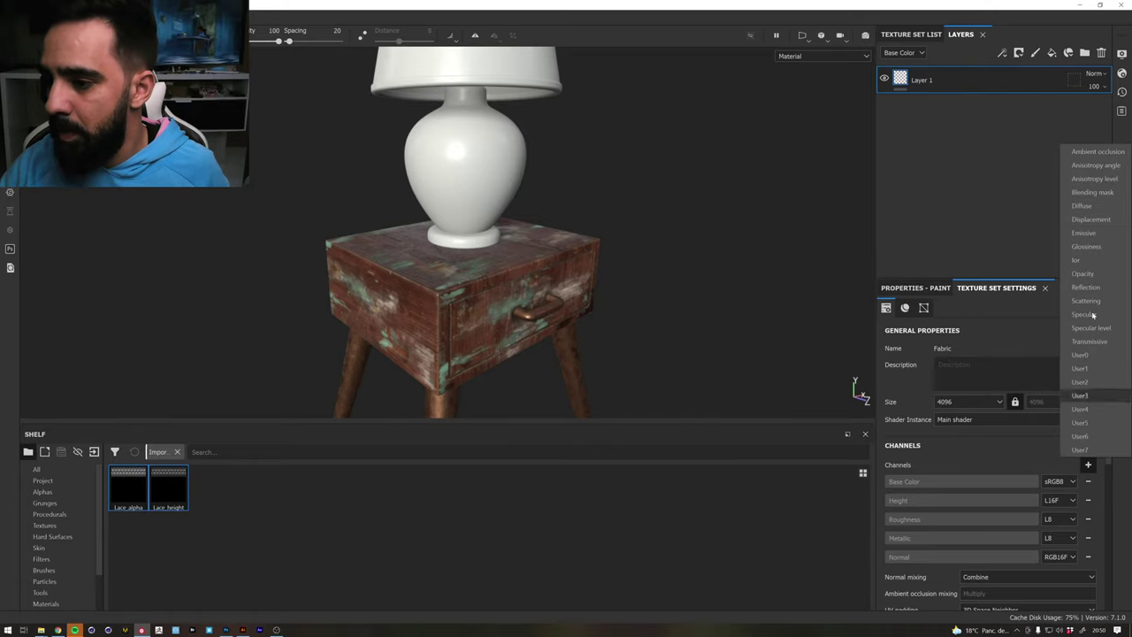
click(1082, 274)
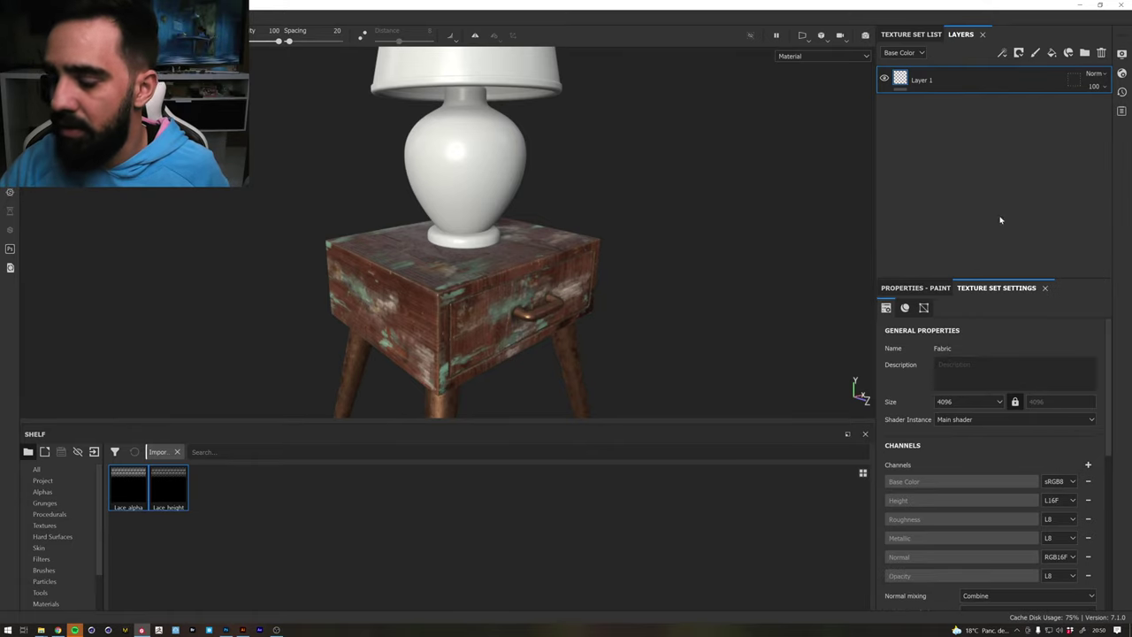
click(928, 288)
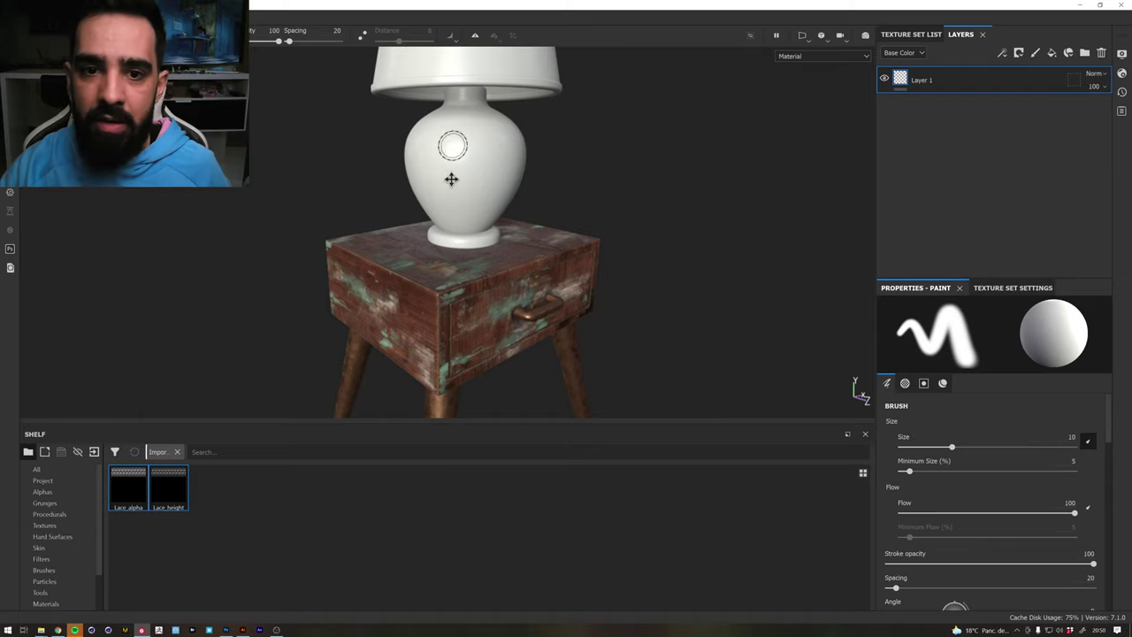
alt+right_drag(448, 182, 448, 242)
mouse_move(447, 243)
alt+mouse_down()
mouse_move(502, 114)
mouse_move(467, 121)
alt+mouse_up()
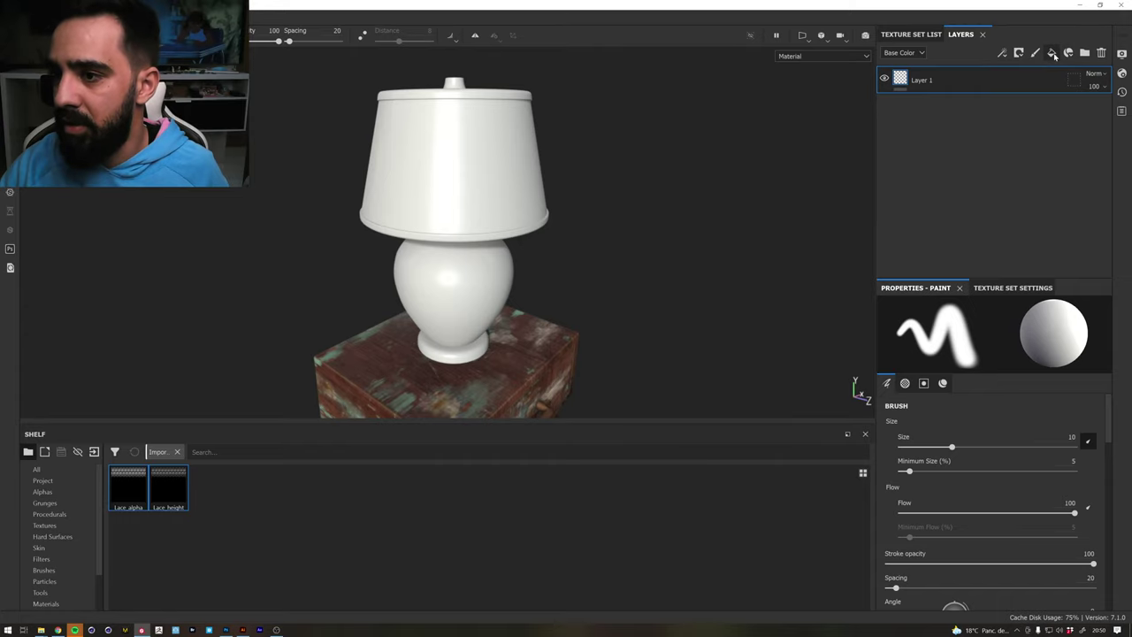
Replace Layer 1 with Fill layer 1 inside a new Folder 1 carrying a black mask
click(973, 107)
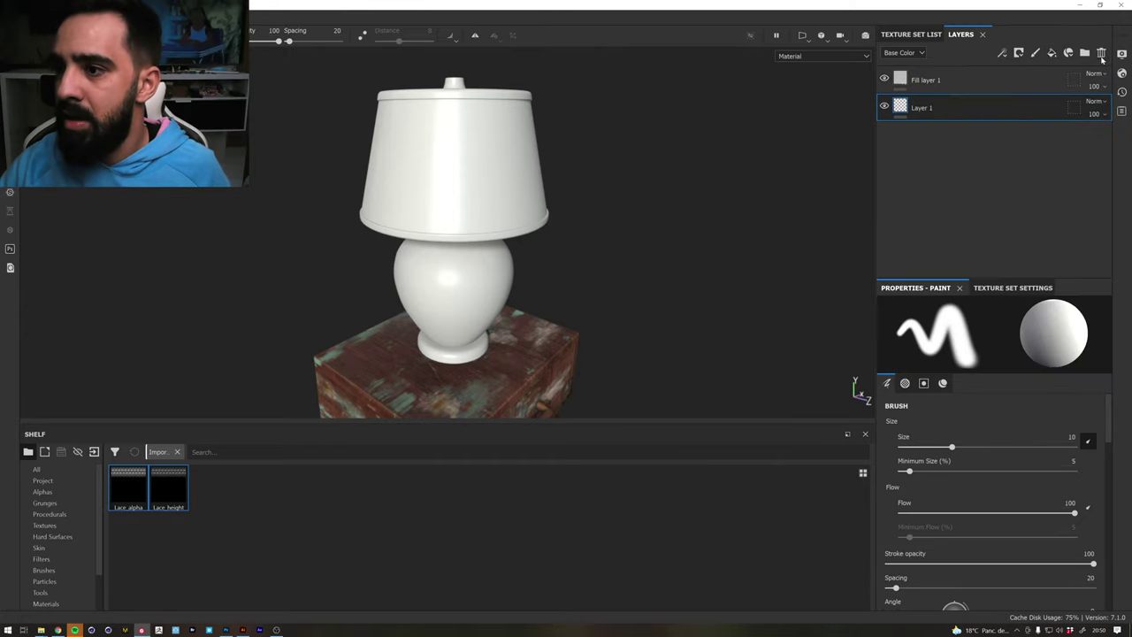
click(1102, 52)
click(1084, 53)
drag(957, 107, 967, 81)
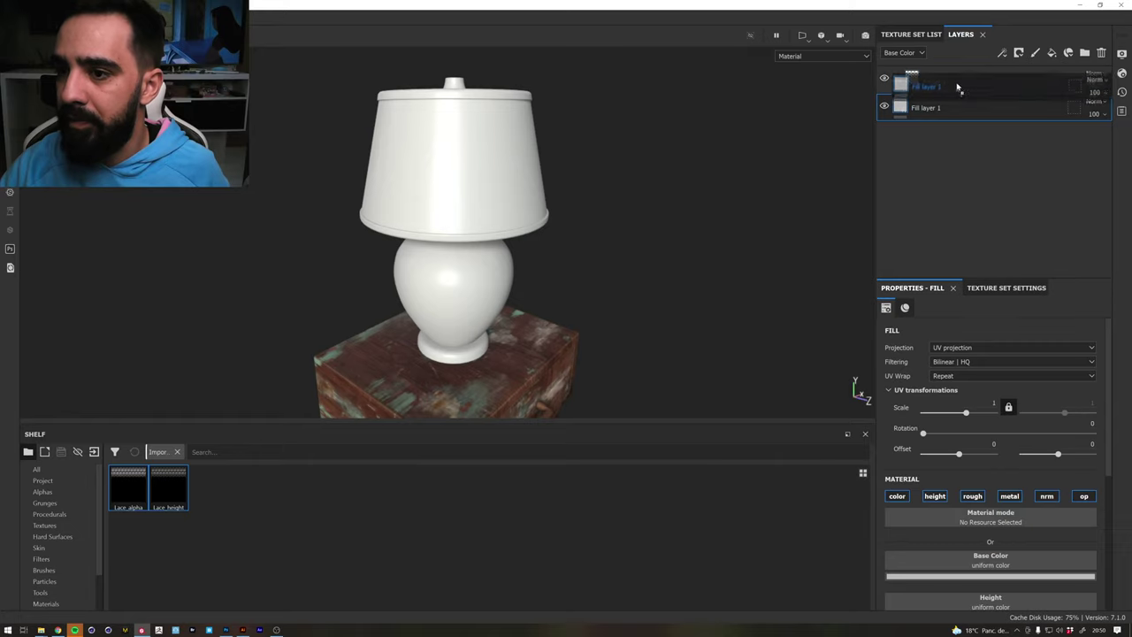
click(966, 80)
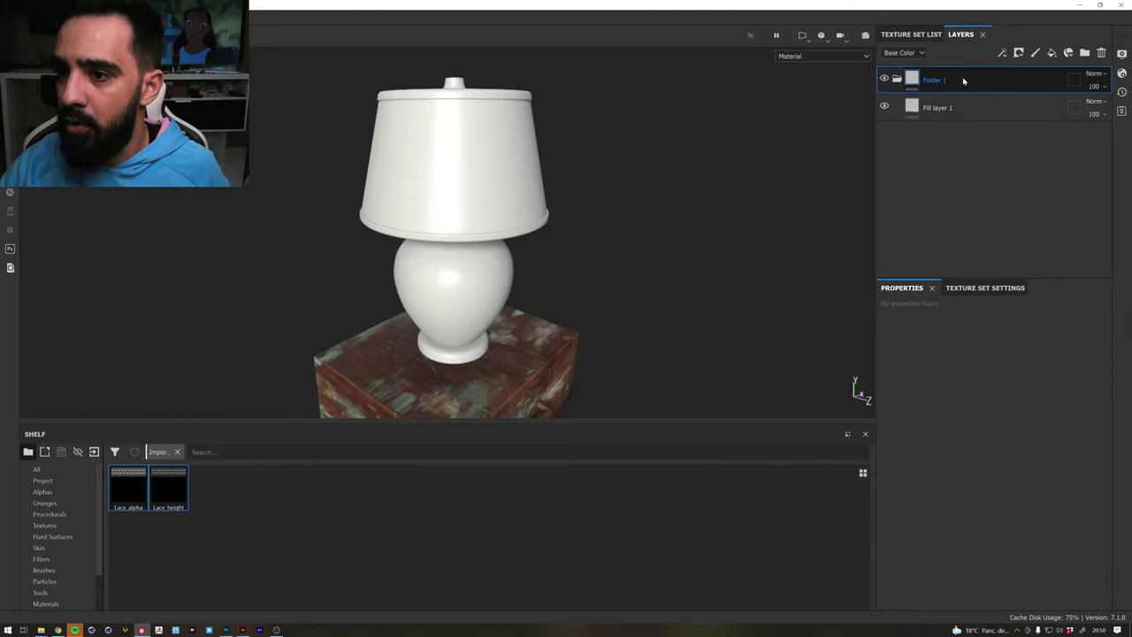
right_click(962, 81)
click(955, 98)
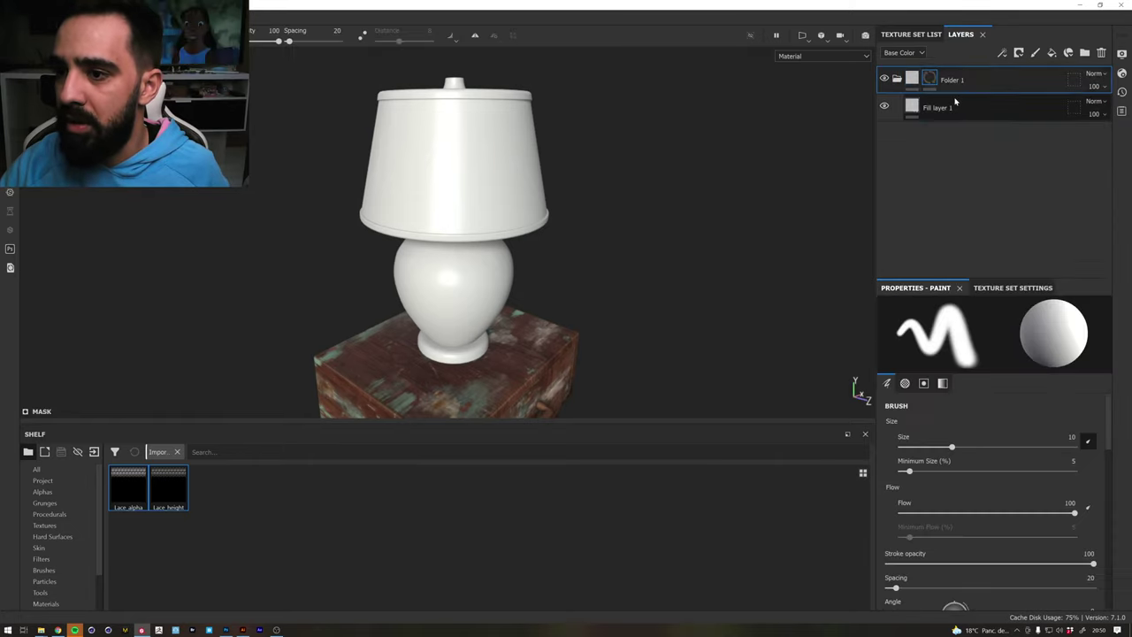
Add a fill effect to Folder 1's mask using Lace_alpha as its grayscale source
right_click(929, 80)
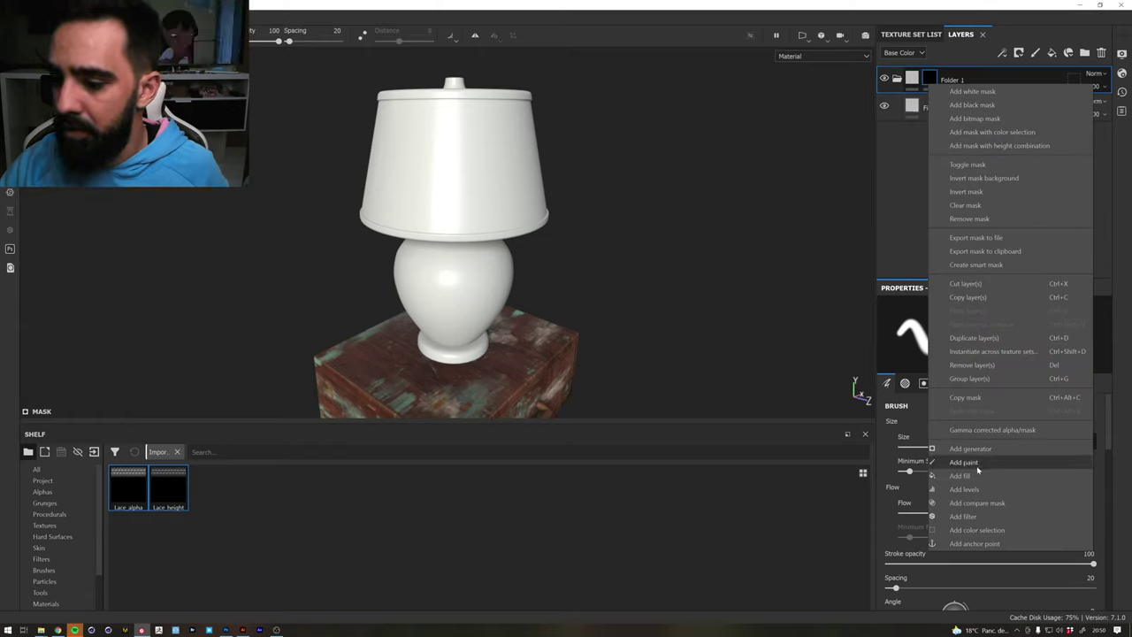
click(961, 475)
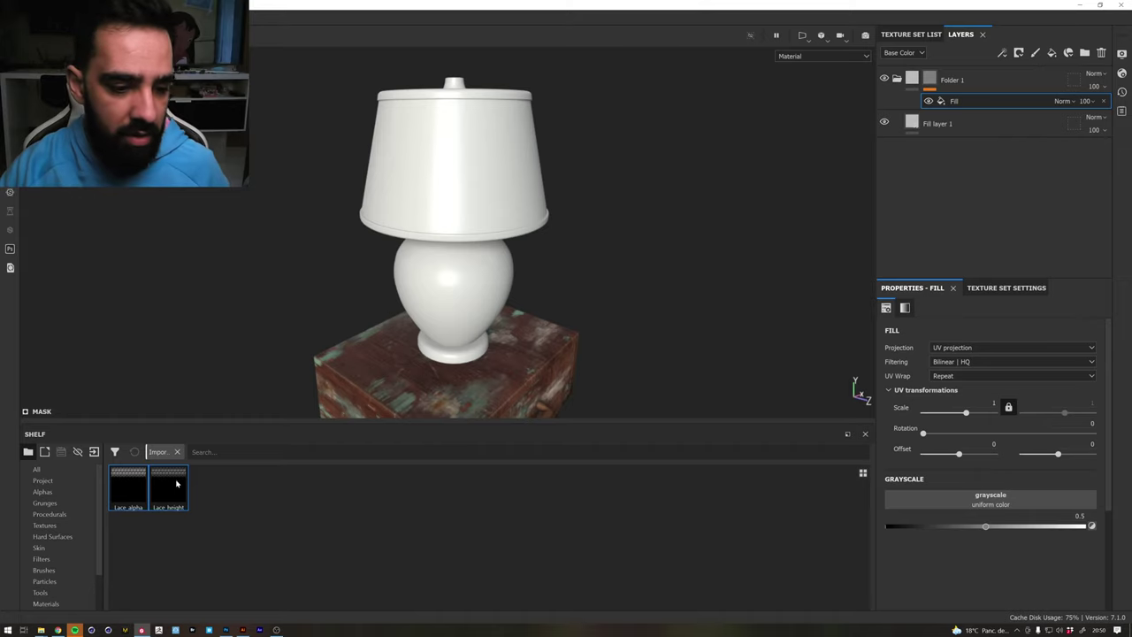
drag(123, 487, 979, 508)
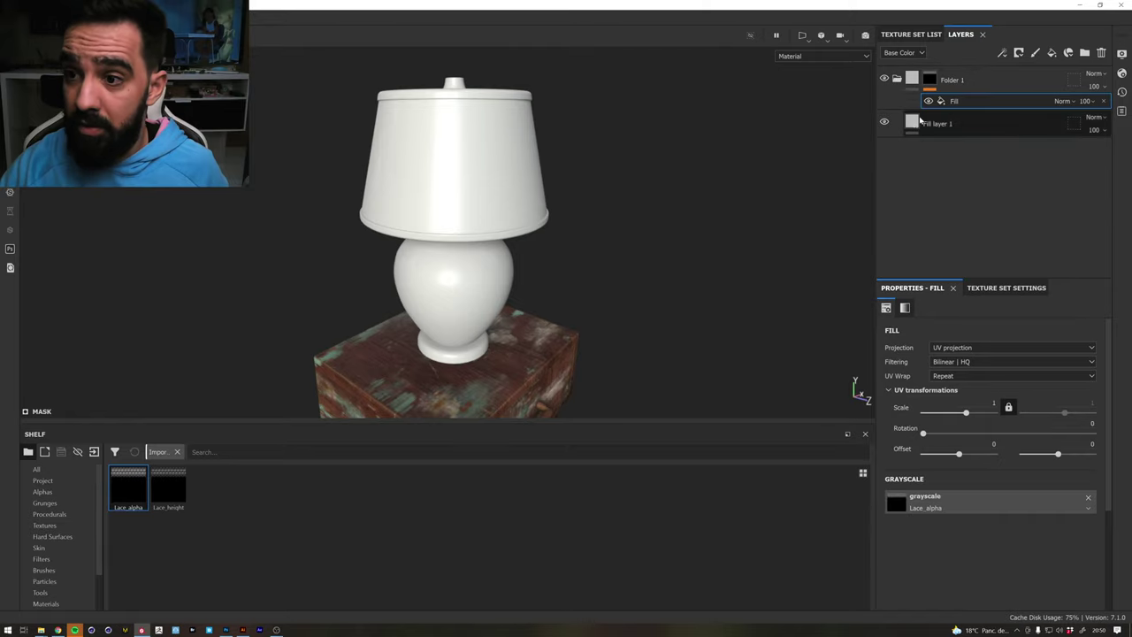
double_click(954, 101)
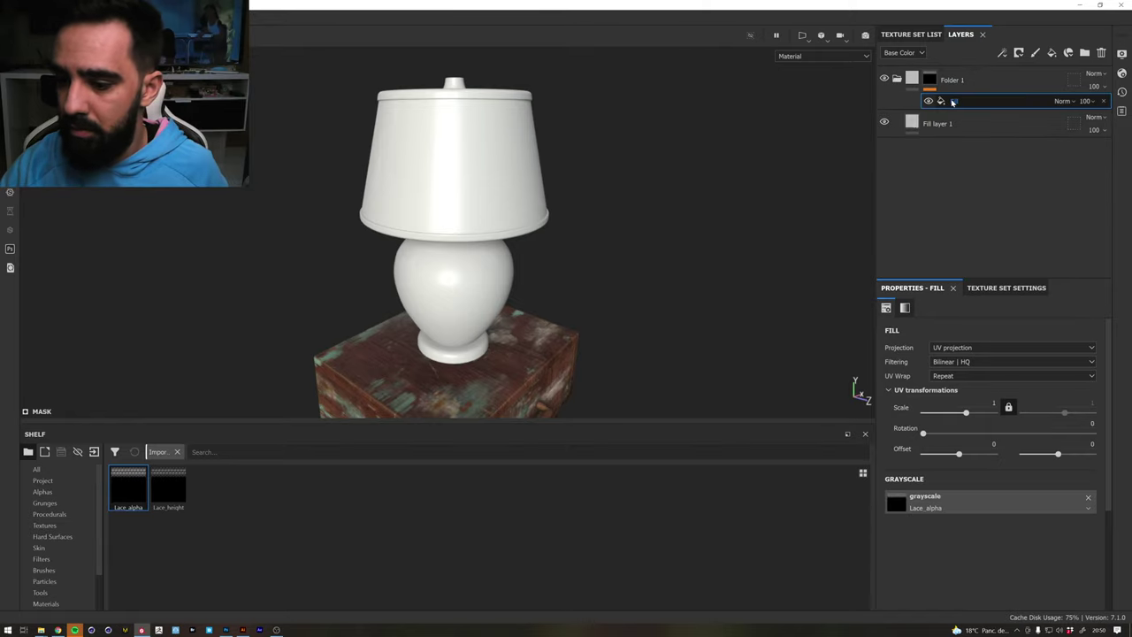
click(929, 81)
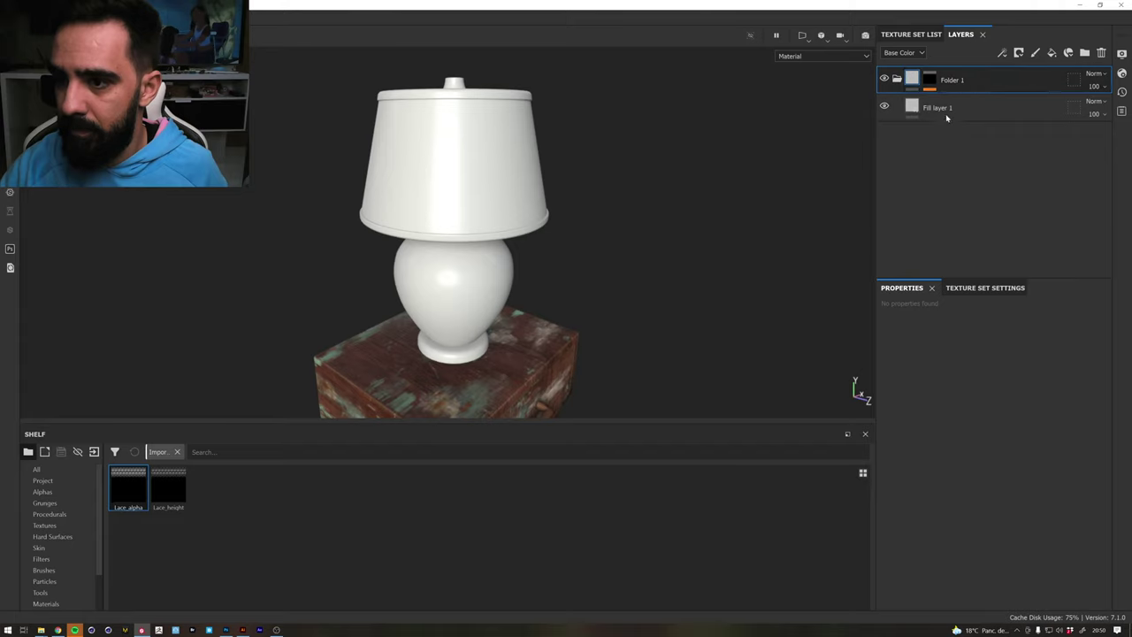
click(930, 79)
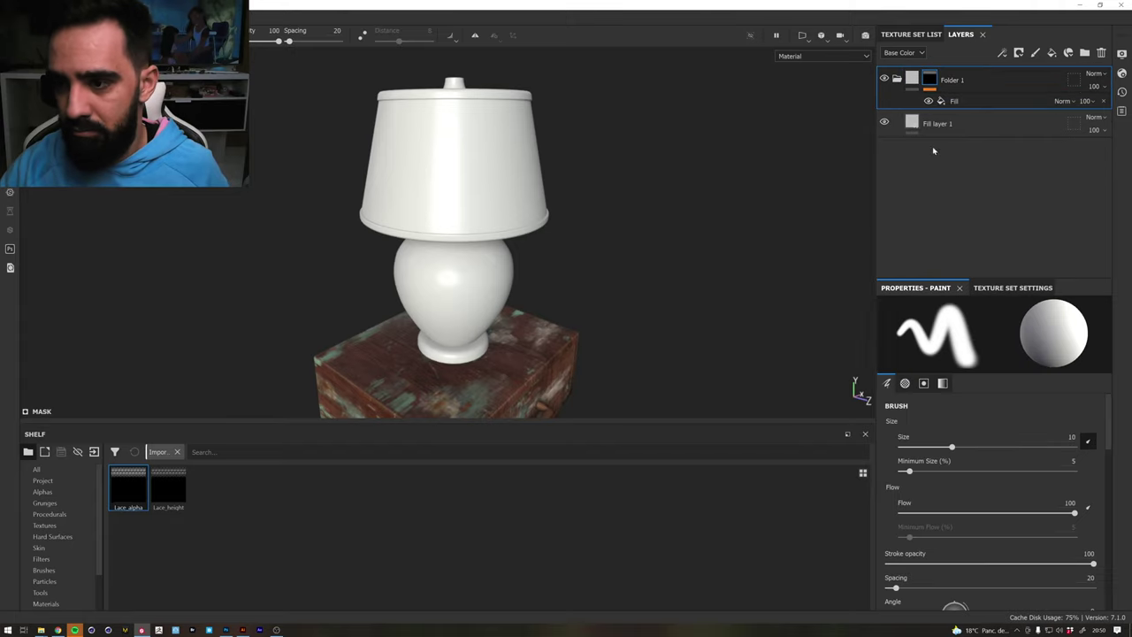
click(964, 101)
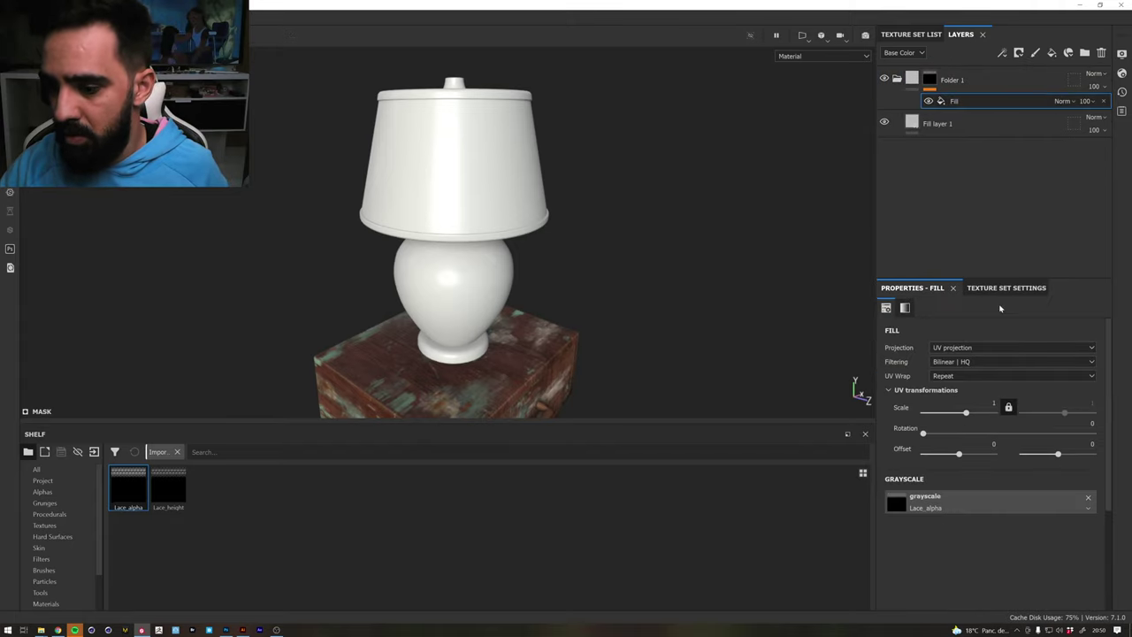
click(998, 83)
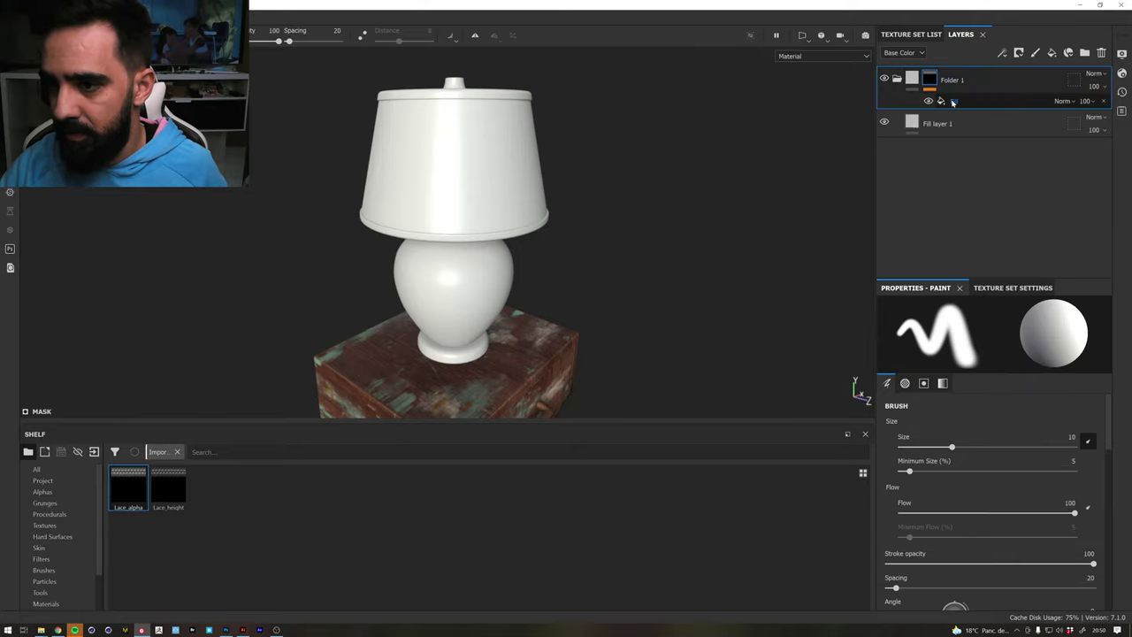
click(940, 124)
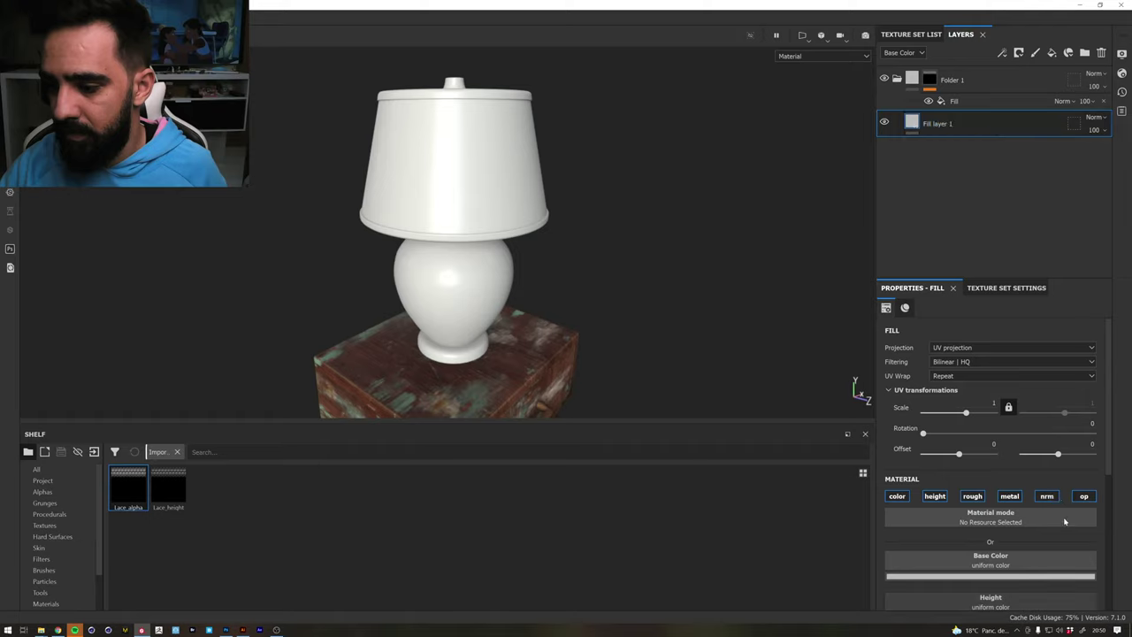
Orbit around the shade to inspect the lace marks, reselecting the mask's lace fill
scroll(995, 530, down, 4)
scroll(989, 560, down, 1)
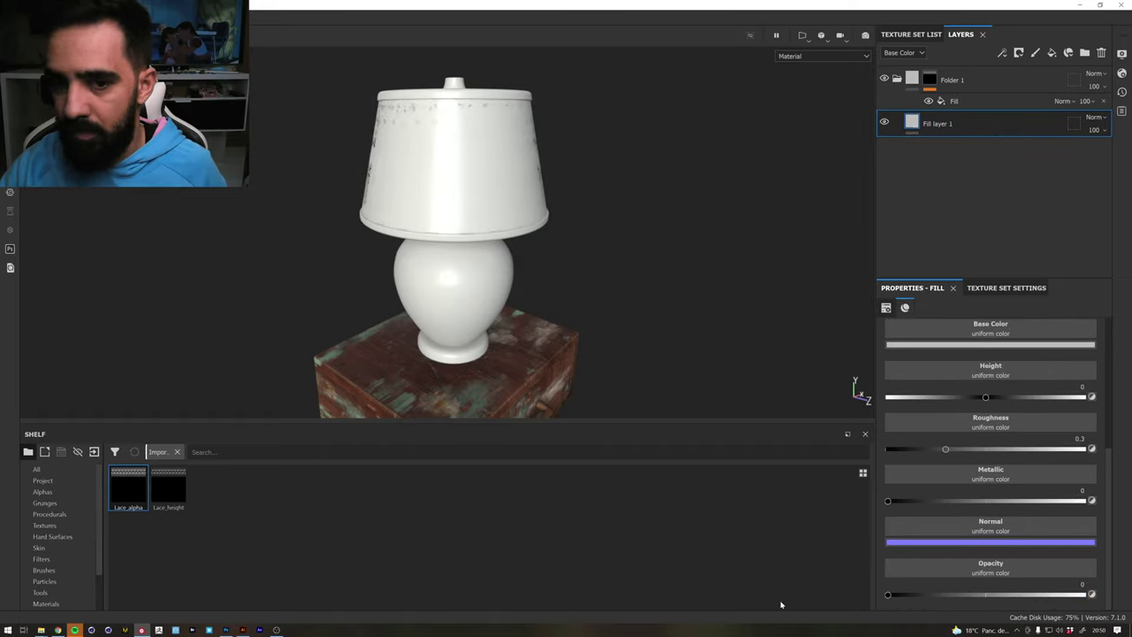
mouse_move(619, 155)
alt+mouse_down()
mouse_move(582, 210)
mouse_move(434, 164)
alt+mouse_up()
scroll(497, 146, up, 3)
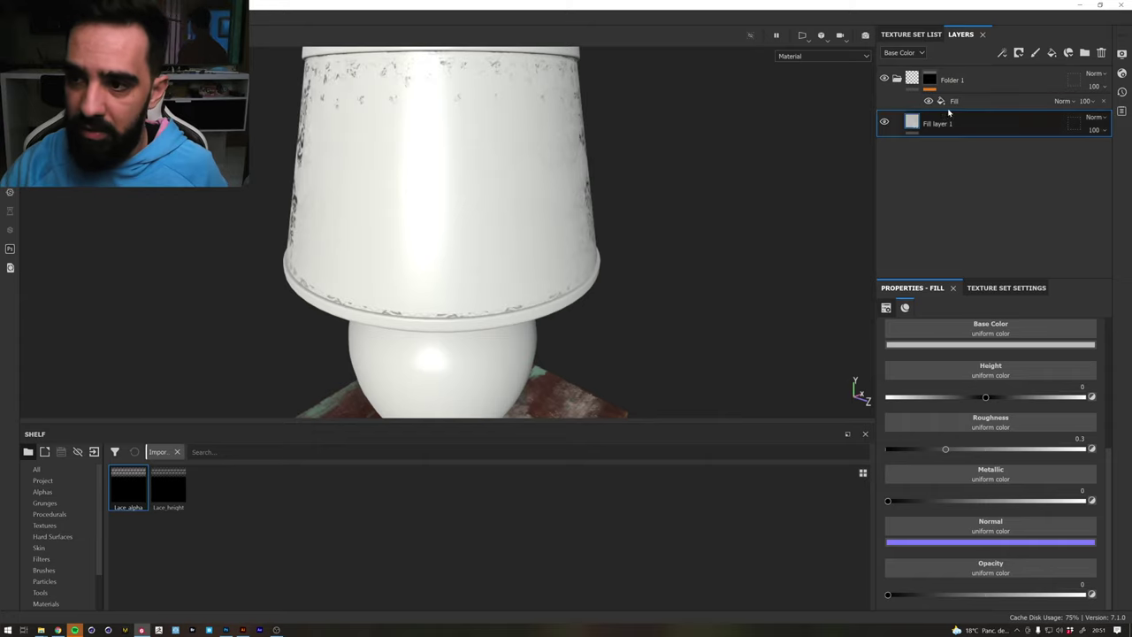
drag(951, 105, 954, 104)
click(953, 104)
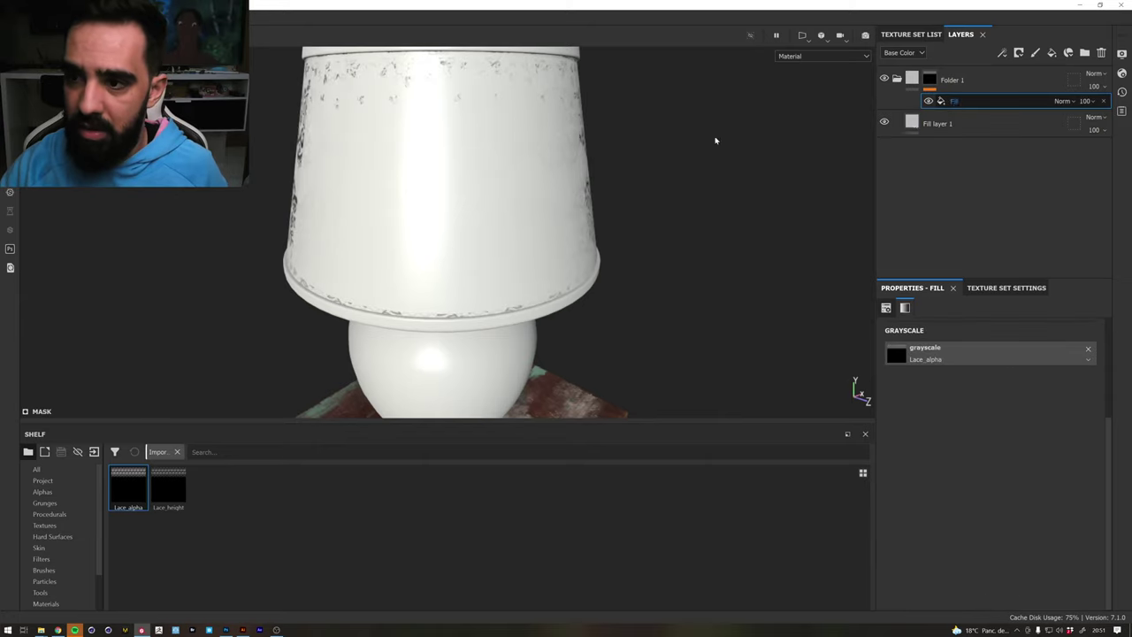
mouse_move(716, 139)
alt+mouse_down()
mouse_move(447, 114)
mouse_move(481, 84)
mouse_move(490, 161)
alt+mouse_up()
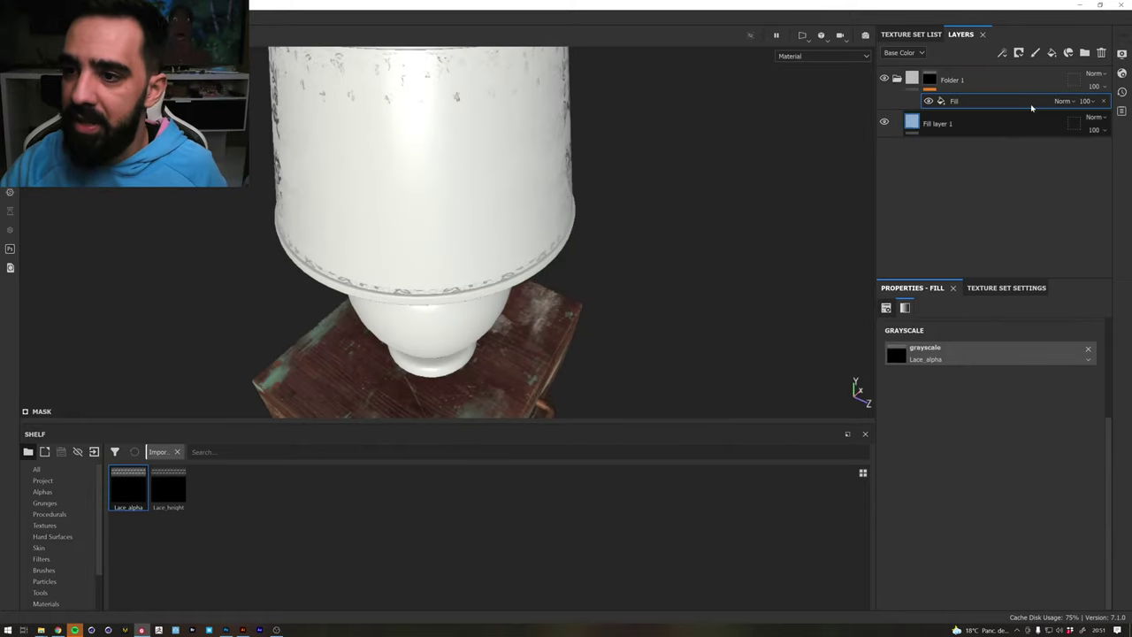
Delete Fill layer 1 and Folder 1 along with its lace fill
drag(1019, 124, 1093, 81)
key(Delete)
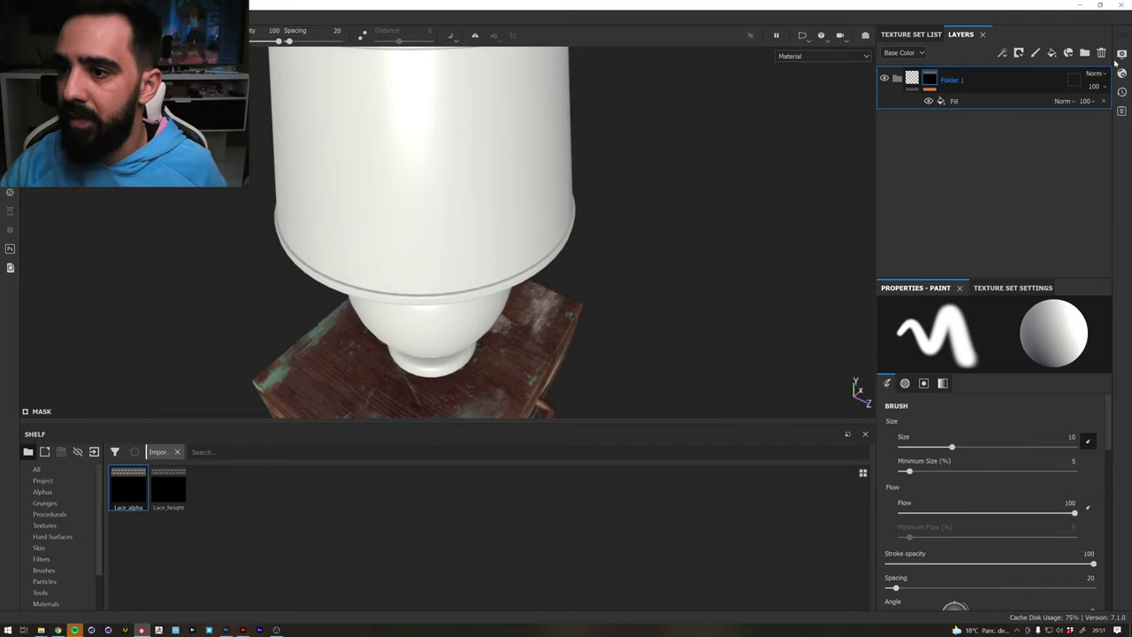
click(1101, 52)
Add a new fill layer and drive its opacity with the Lace_alpha texture
click(1052, 53)
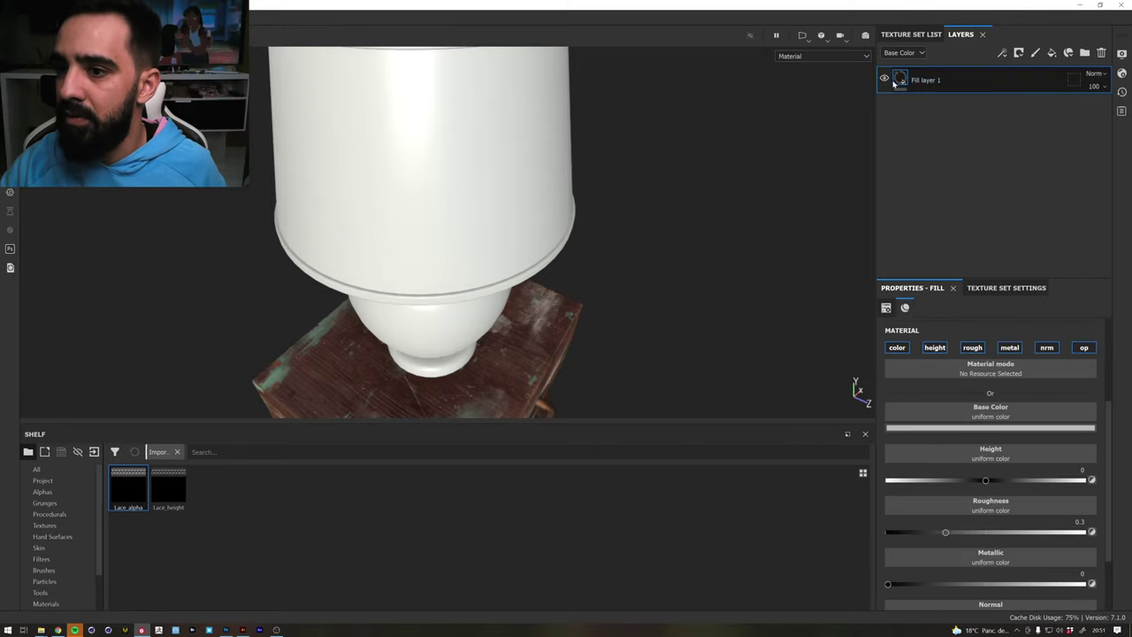
right_click(903, 80)
click(890, 159)
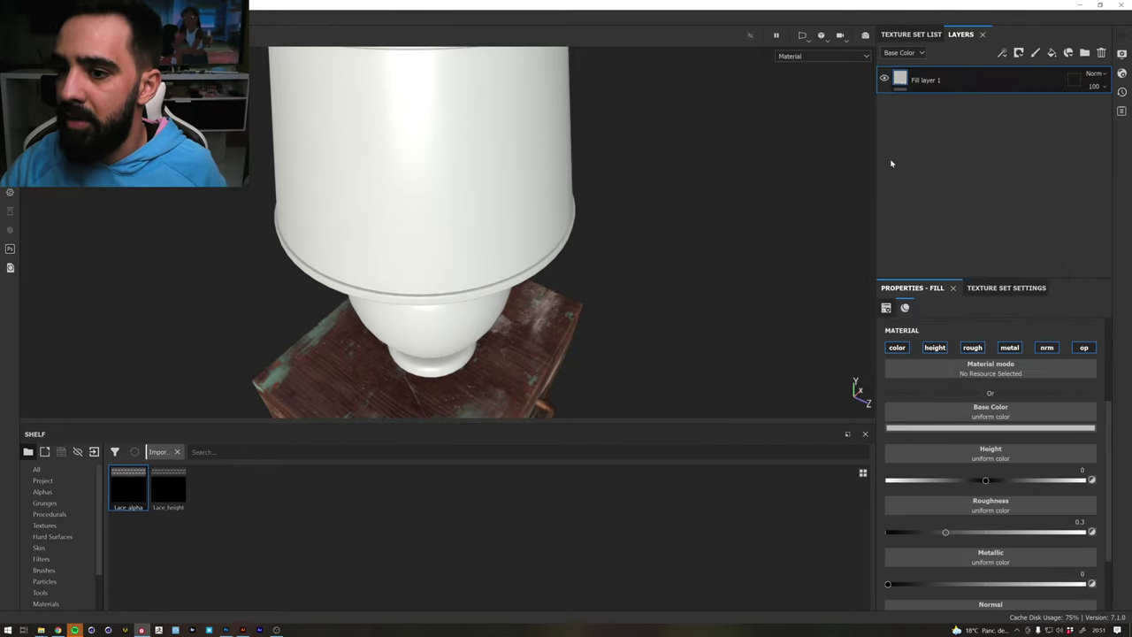
scroll(885, 482, down, 2)
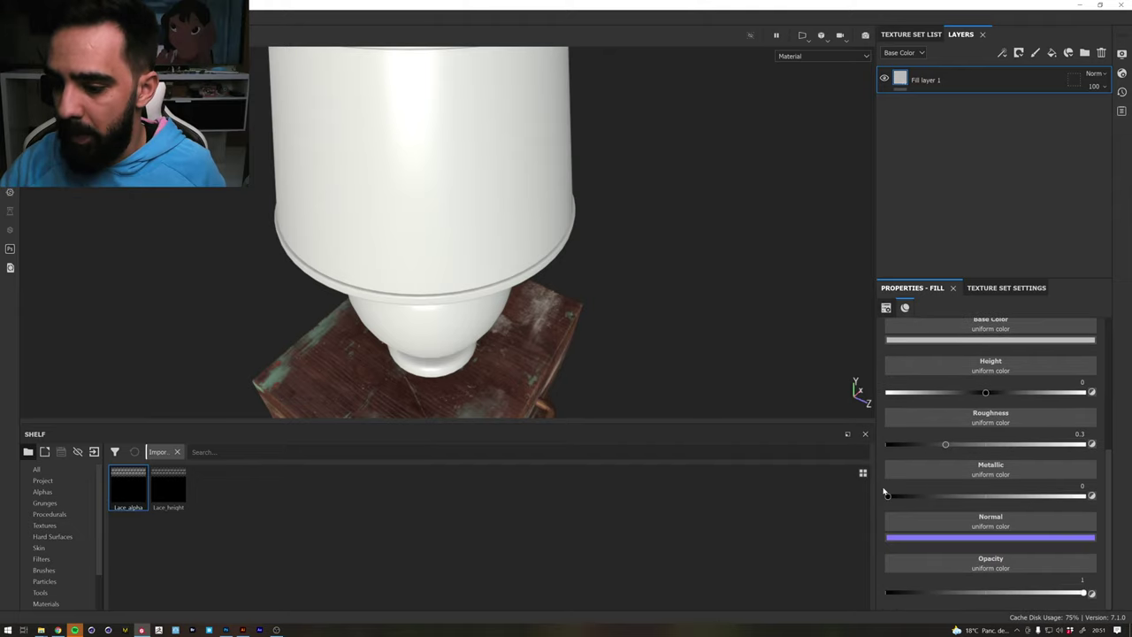
drag(137, 480, 984, 576)
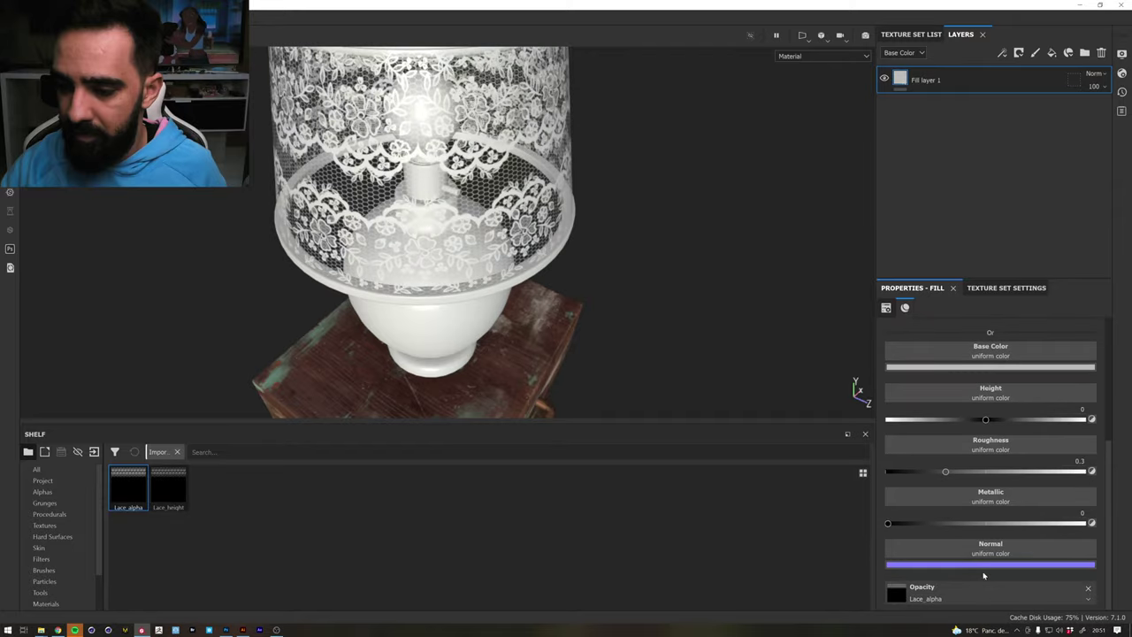
mouse_move(491, 237)
alt+mouse_down()
mouse_move(292, 210)
mouse_move(457, 261)
mouse_move(753, 143)
alt+mouse_up()
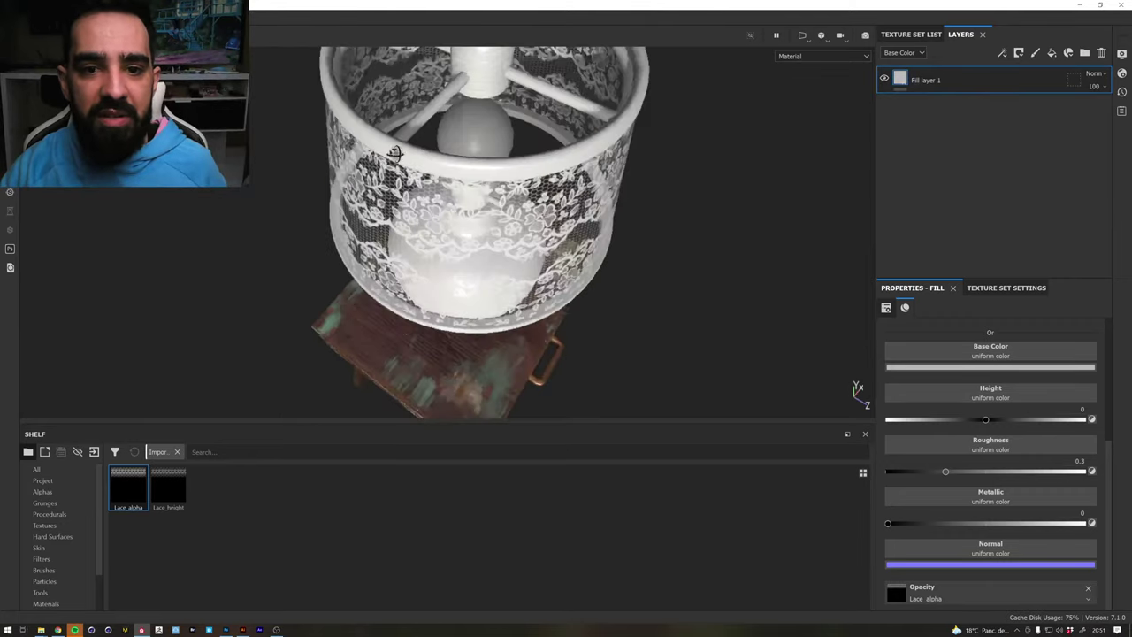
Add a black mask to Fill layer 1 and fill it over the shade's UV island
right_click(899, 80)
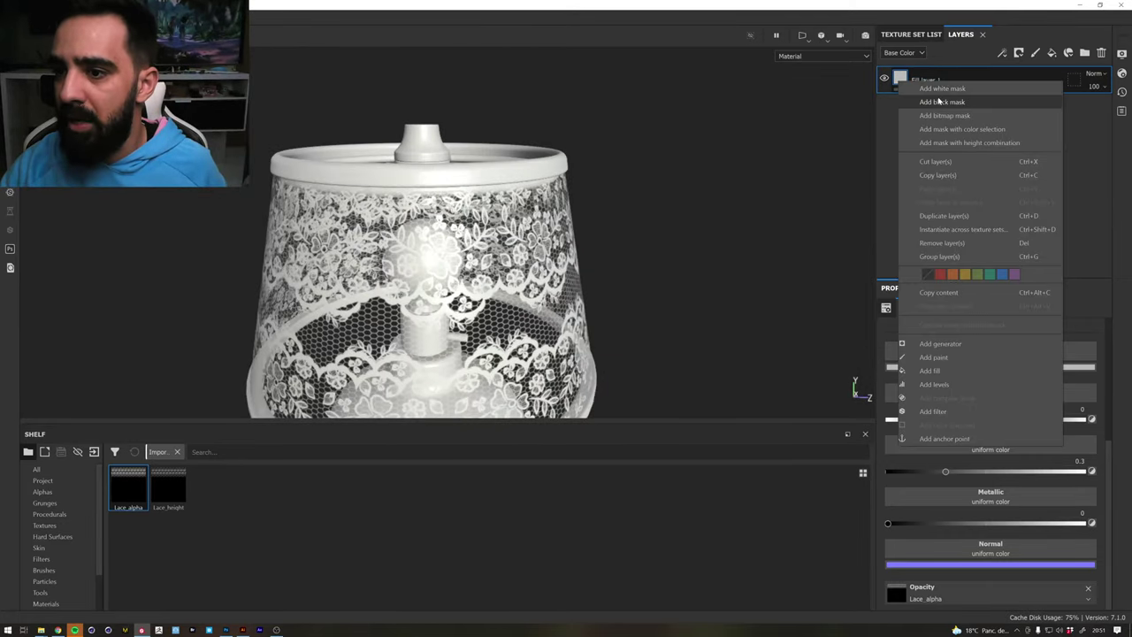
key(Escape)
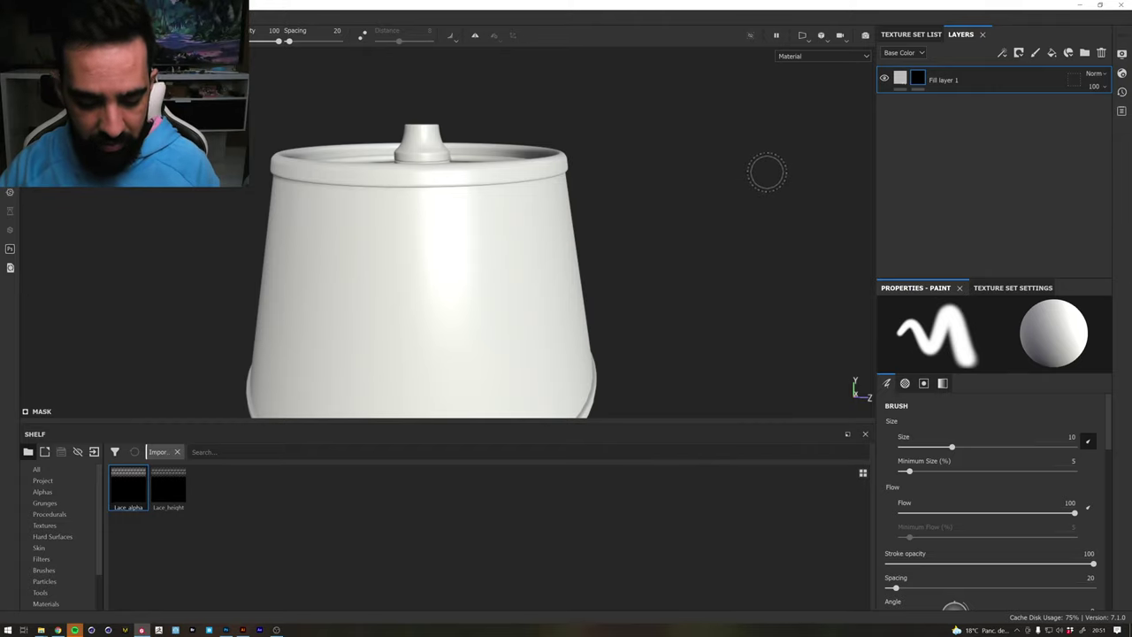
key(F1)
key(F2)
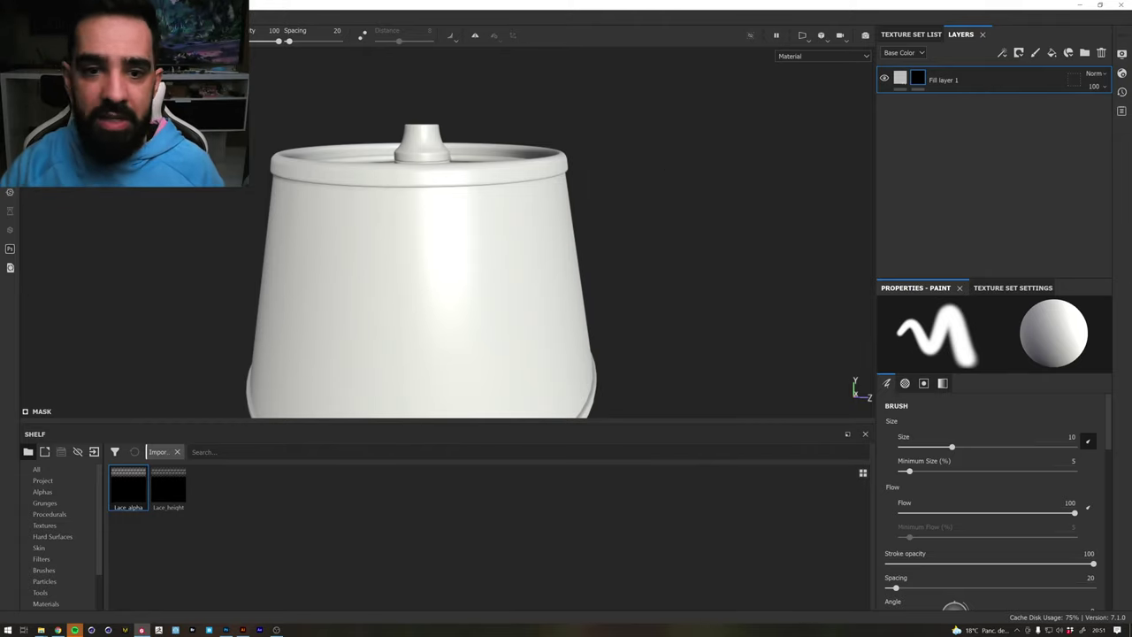
key(F1)
key(4)
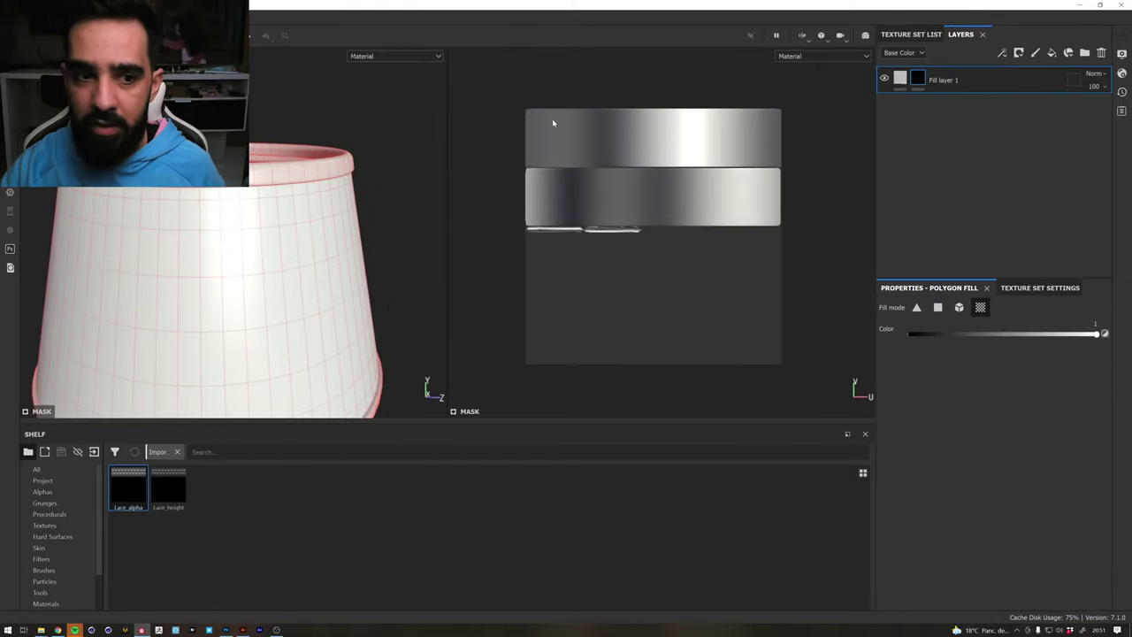
drag(536, 104, 605, 138)
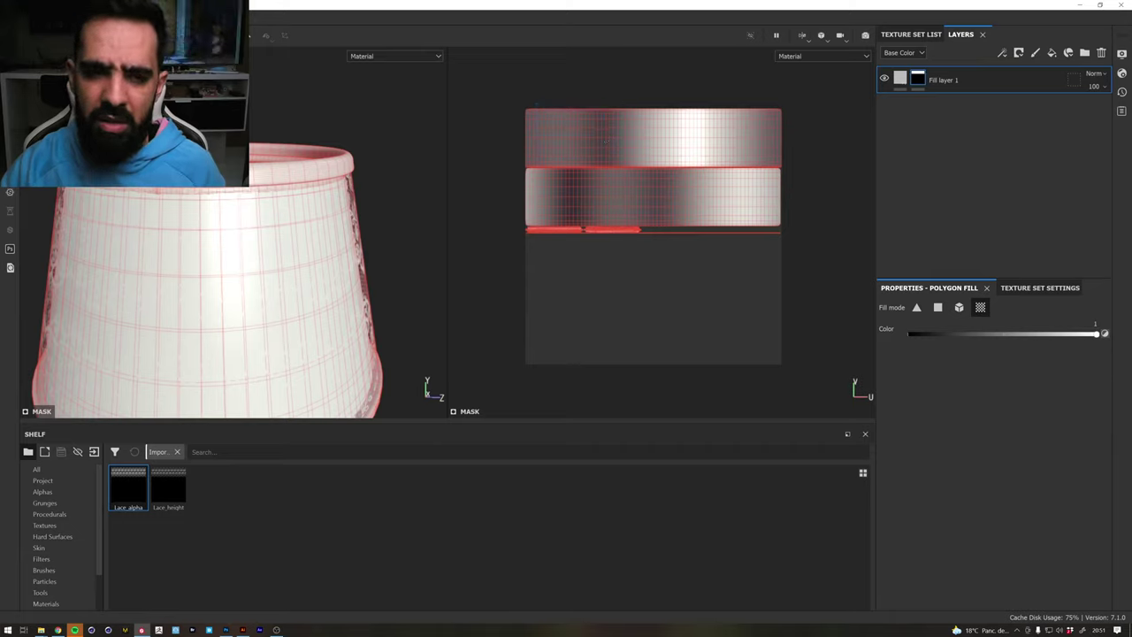
Add Fill layer 2 and move it below Fill layer 1
key(1)
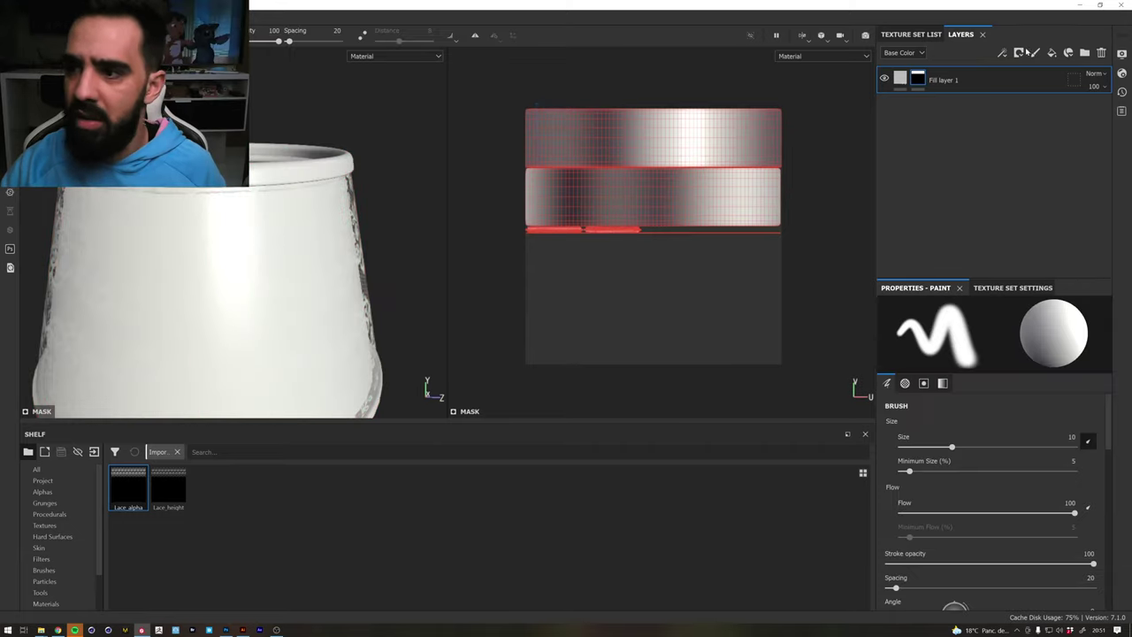
click(1051, 53)
drag(953, 80, 958, 145)
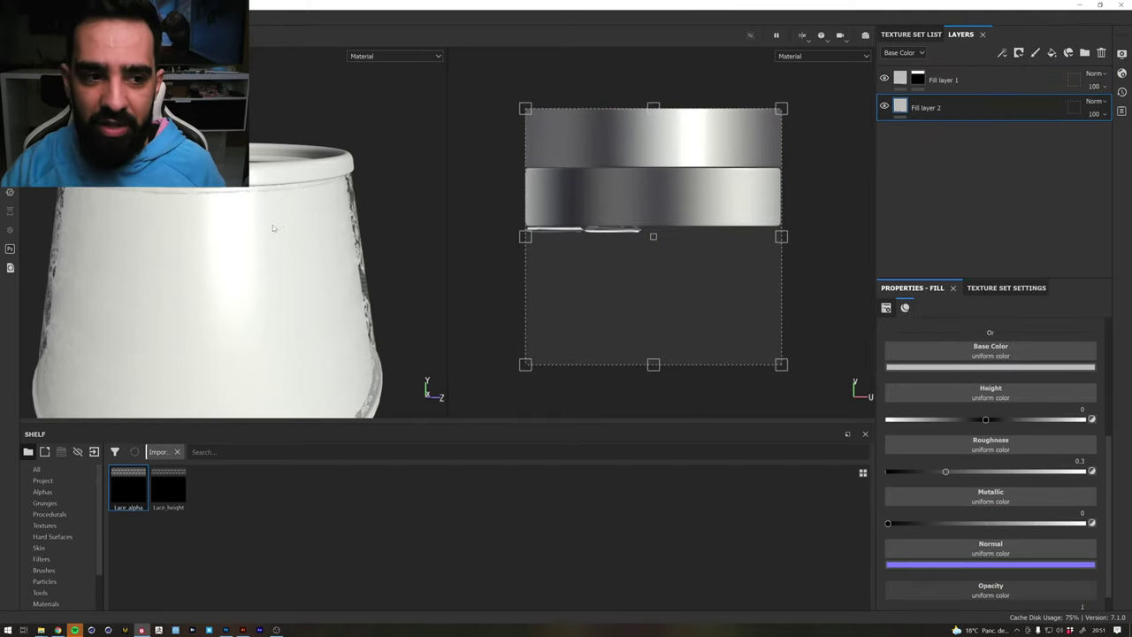
Turn off Fill layer 2's color, height, roughness, metallic and normal channels
scroll(304, 171, down, 2)
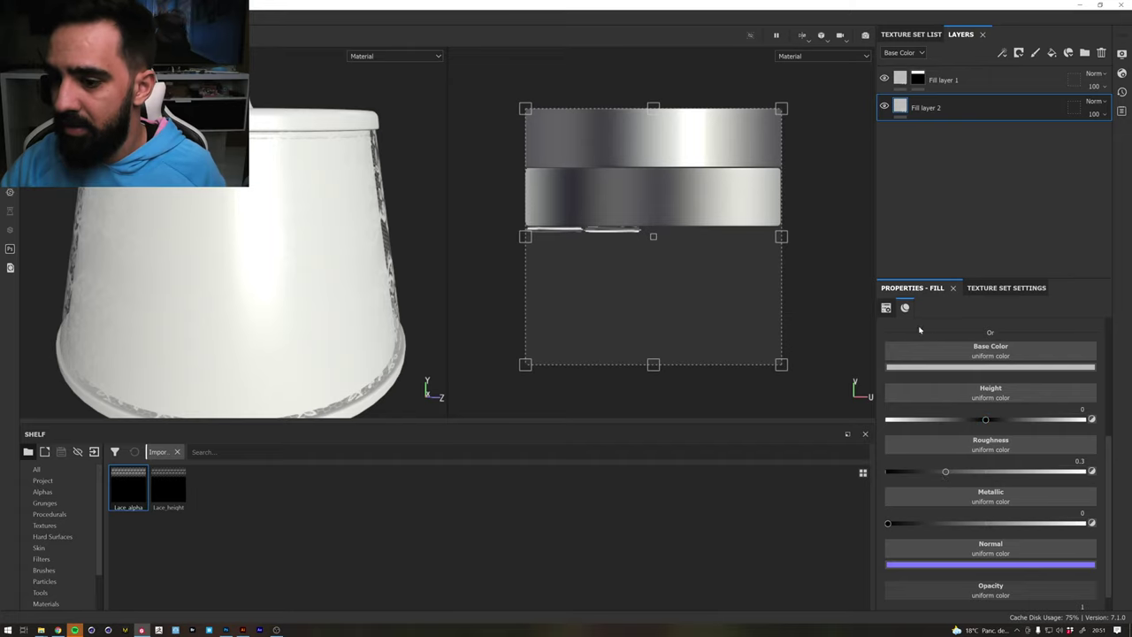
scroll(907, 337, up, 3)
scroll(972, 354, up, 2)
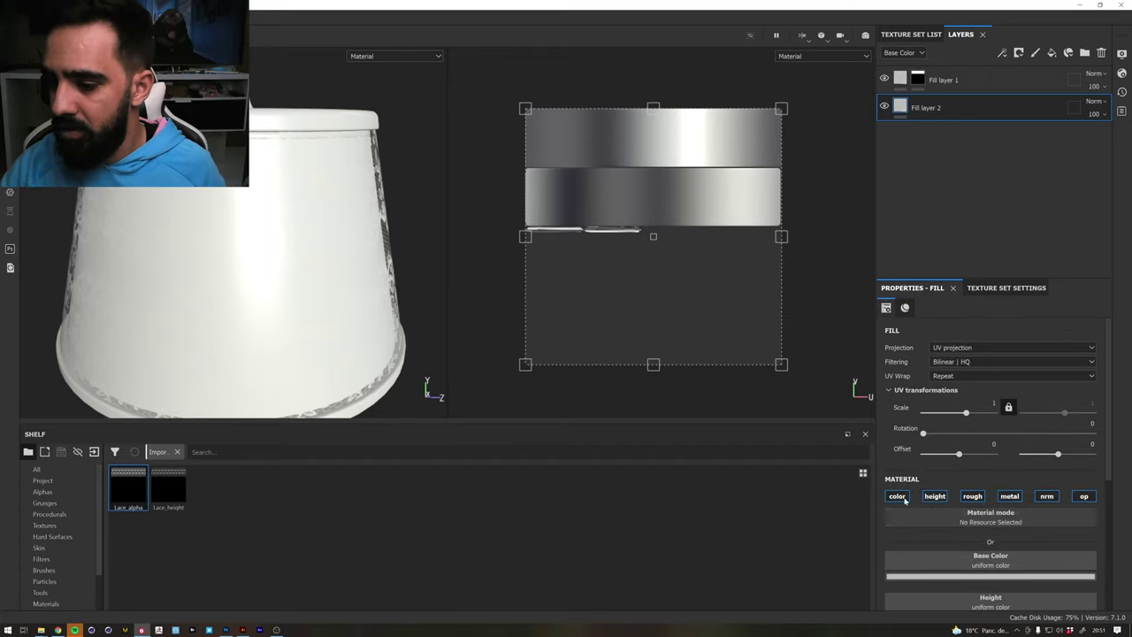
click(897, 496)
click(933, 496)
click(972, 496)
click(1009, 497)
click(1046, 496)
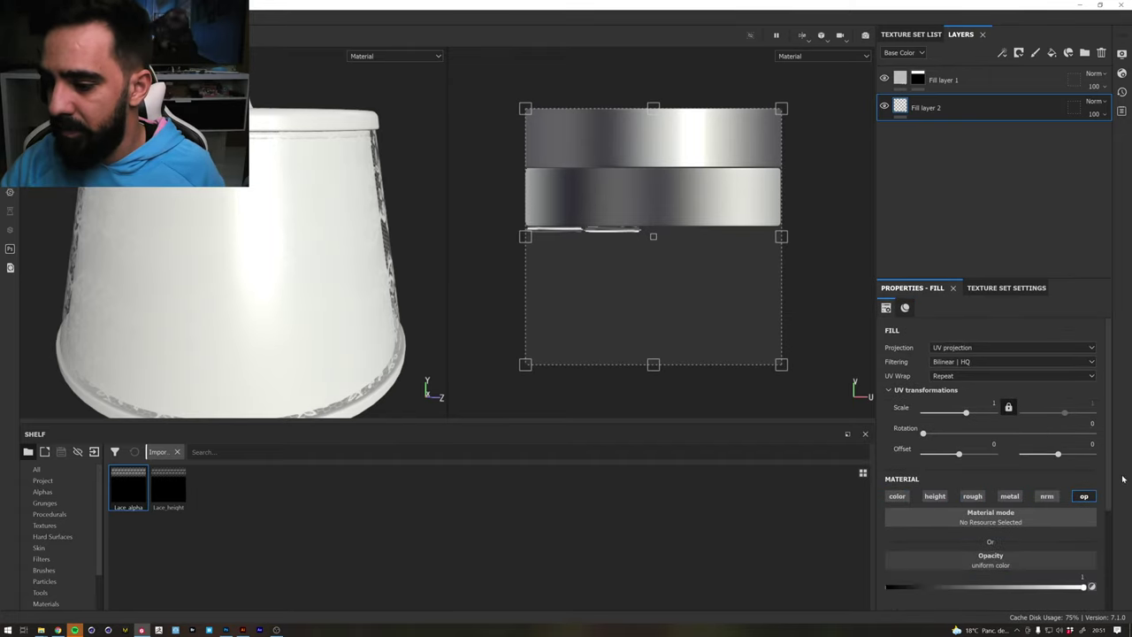
Set Fill layer 2's opacity to 0 and return to the single 3D view
drag(1108, 482, 1110, 591)
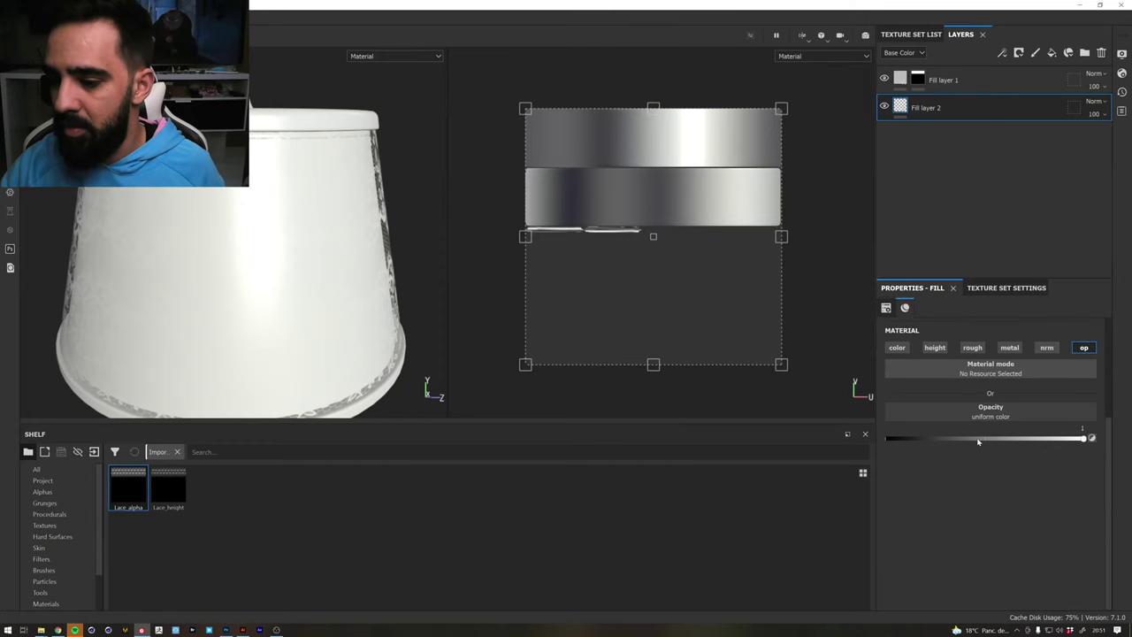
drag(888, 442, 877, 444)
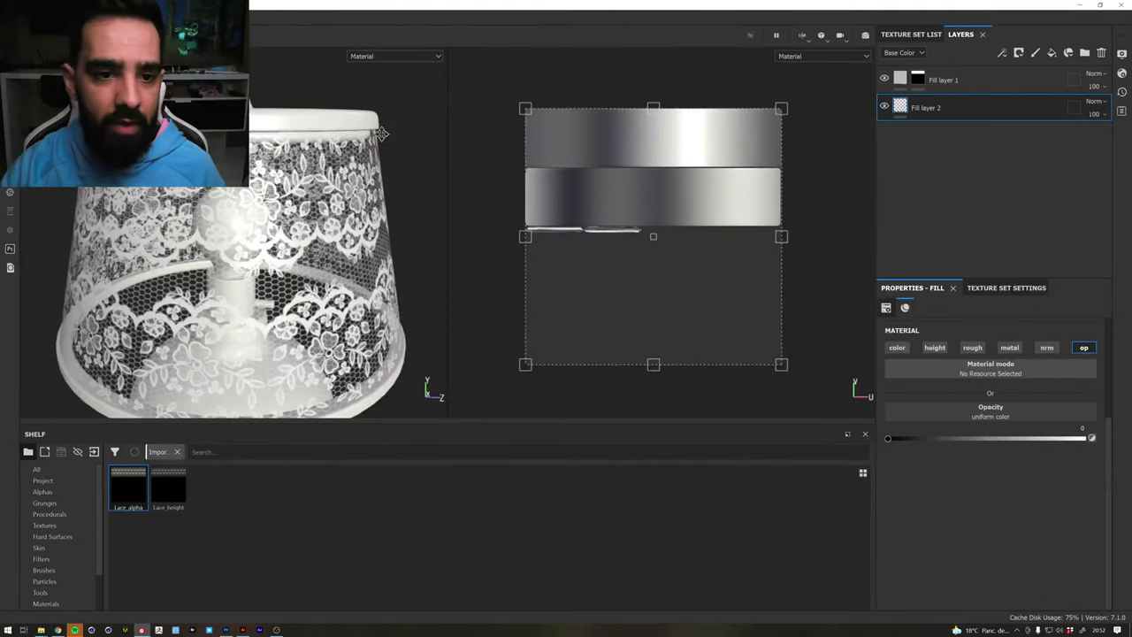
key(F2)
mouse_move(610, 204)
alt+mouse_down()
mouse_move(637, 185)
mouse_move(628, 168)
mouse_move(619, 190)
alt+mouse_up()
mouse_move(493, 241)
alt+mouse_down()
mouse_move(407, 237)
mouse_move(584, 218)
mouse_move(482, 230)
mouse_move(609, 233)
mouse_move(474, 242)
alt+mouse_up()
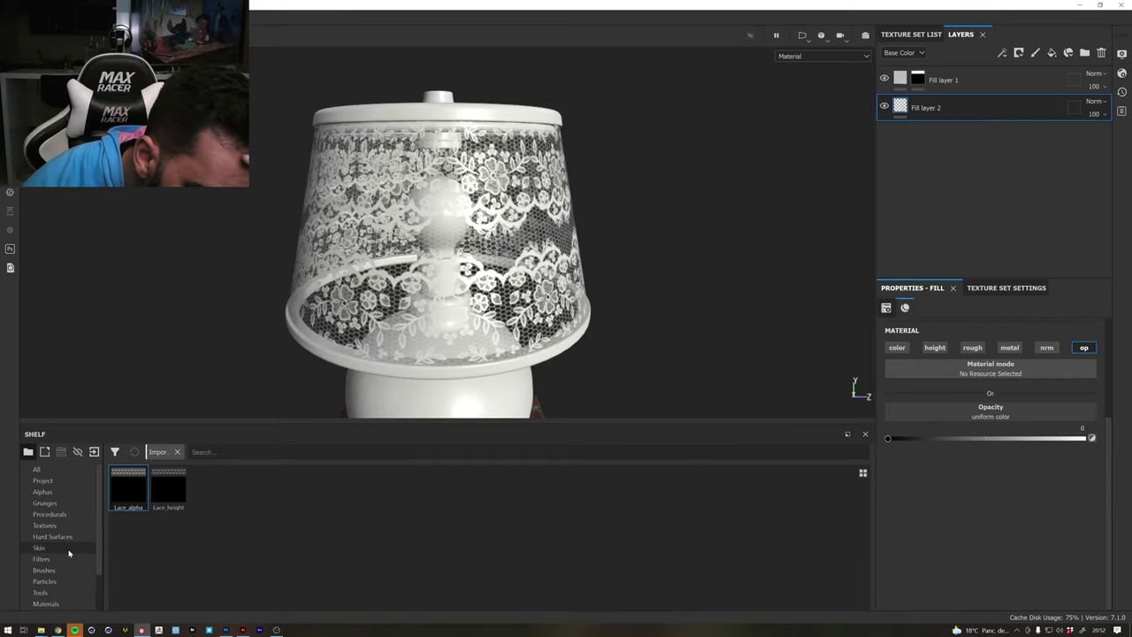
Browse the shelf's Materials, searching for 'fabric'
scroll(71, 547, down, 2)
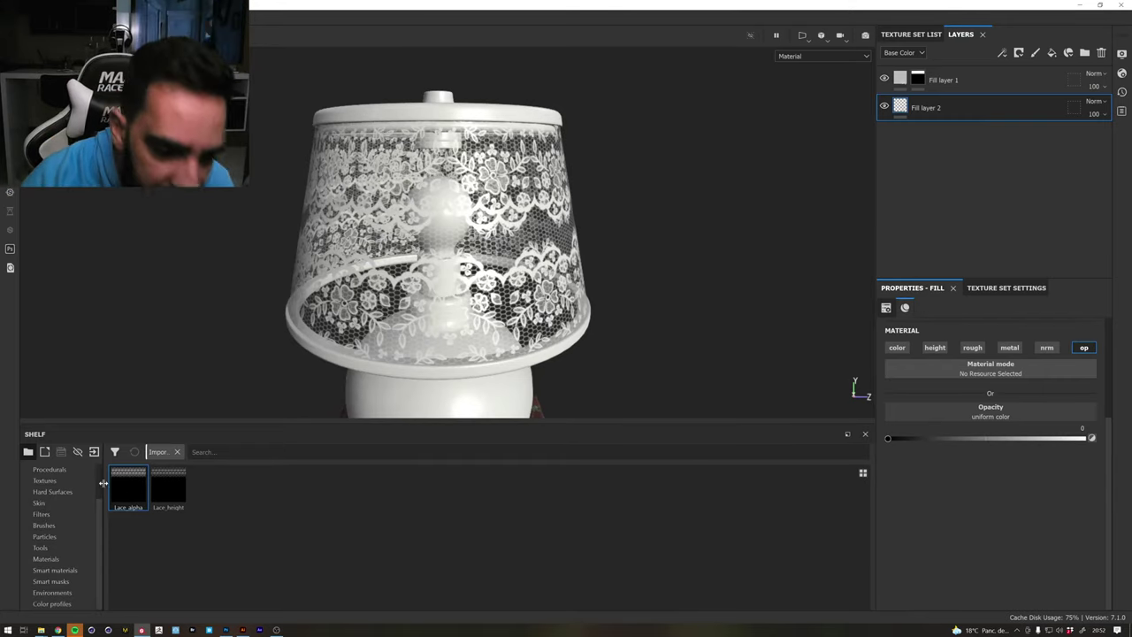
click(48, 559)
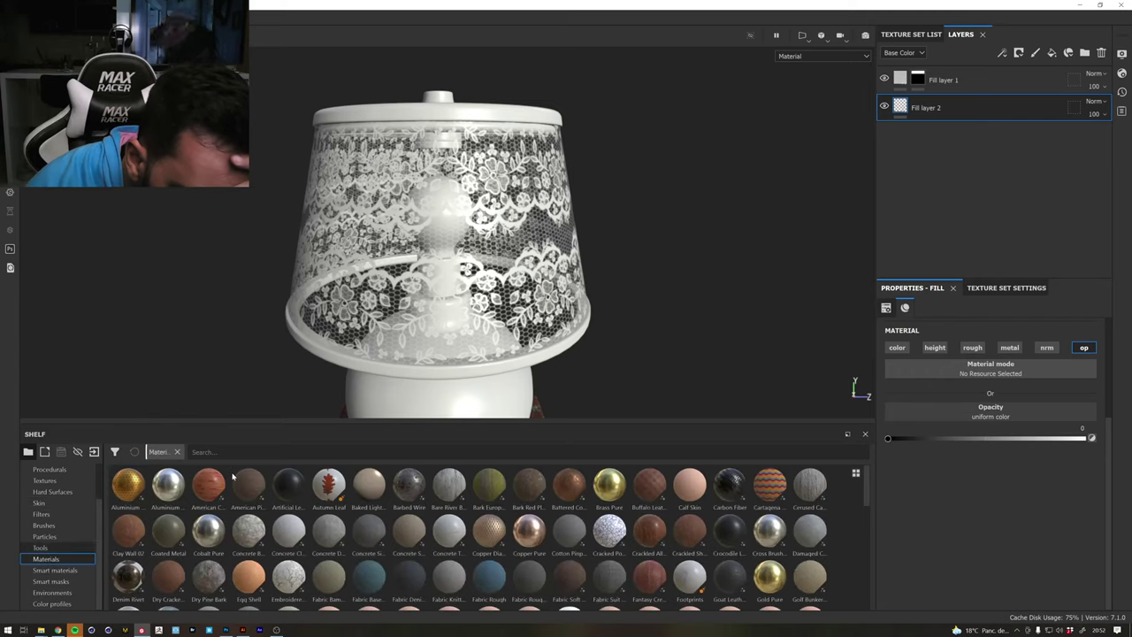
text(fabric)
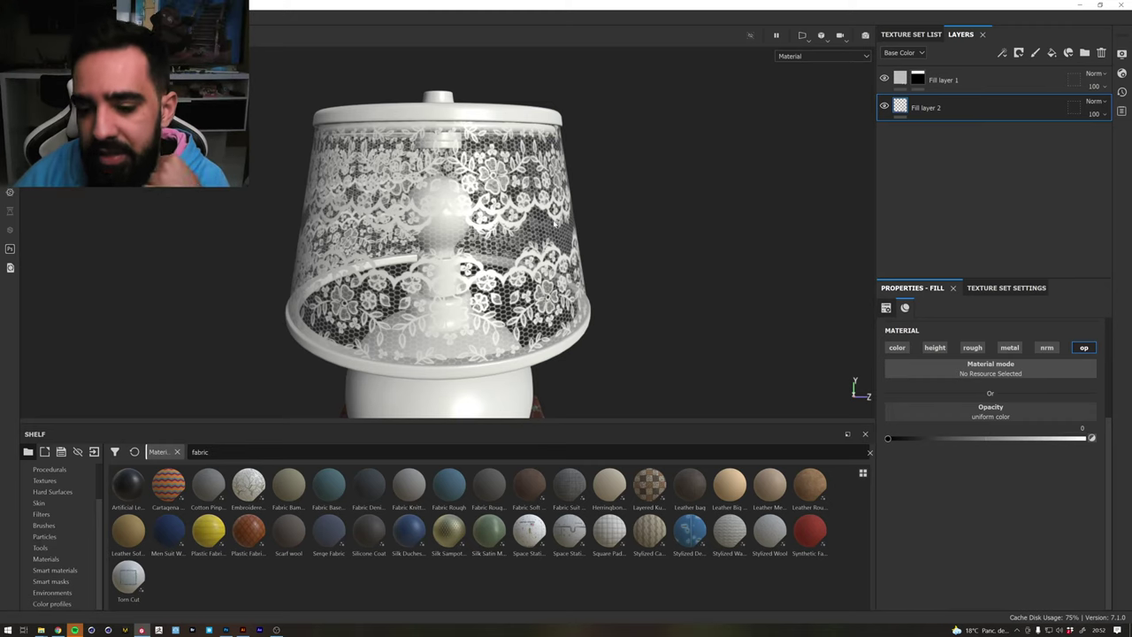
scroll(437, 248, down, 3)
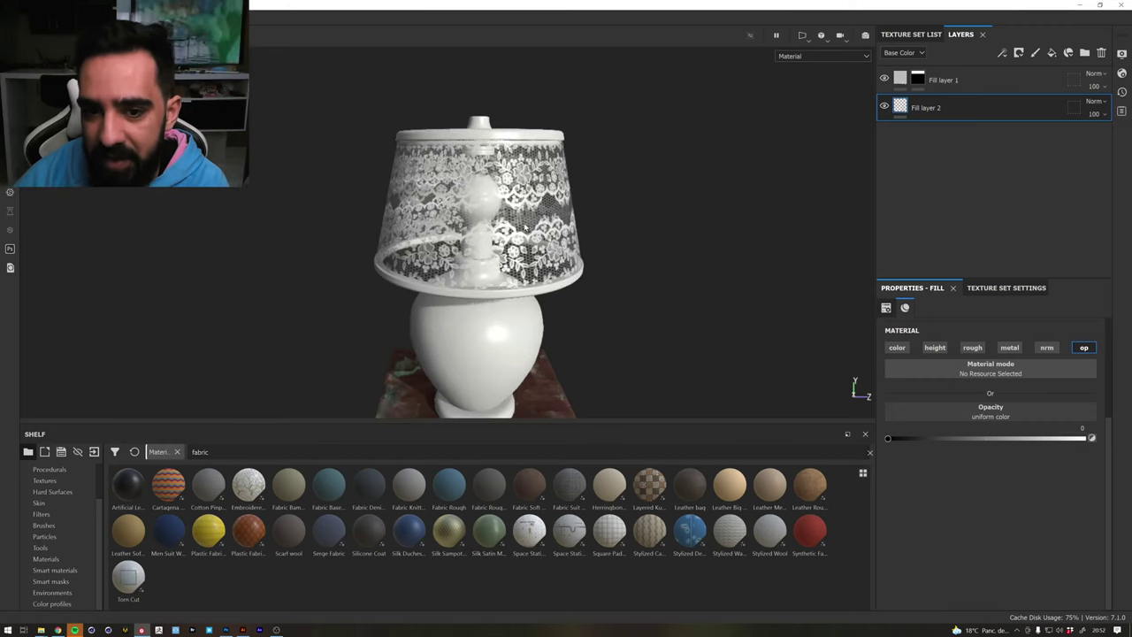
scroll(437, 247, up, 8)
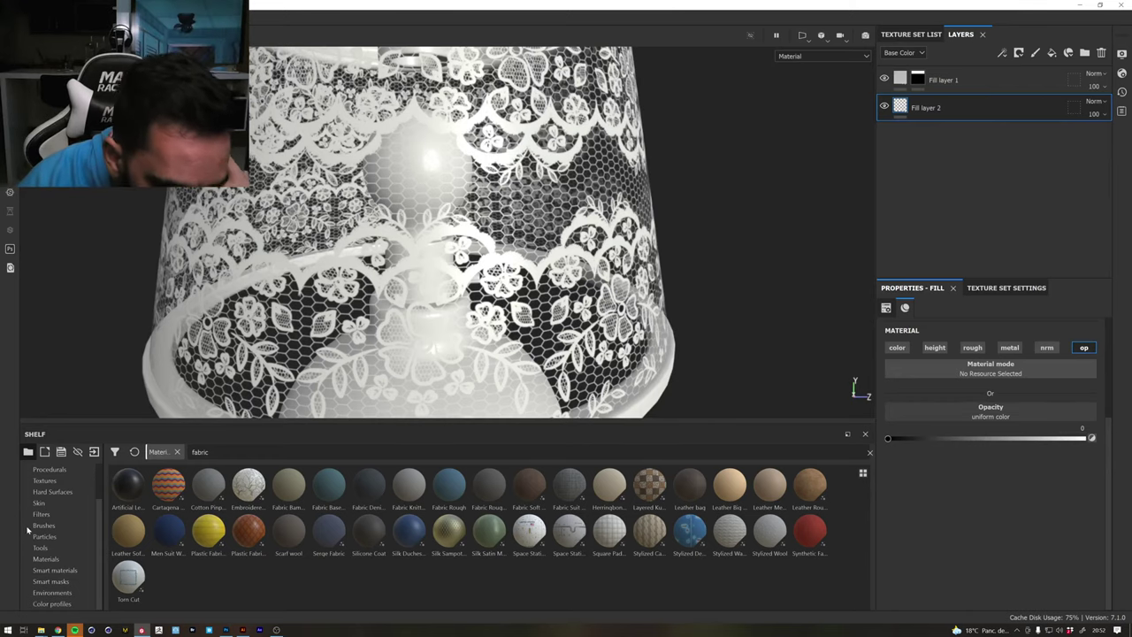
scroll(58, 527, up, 2)
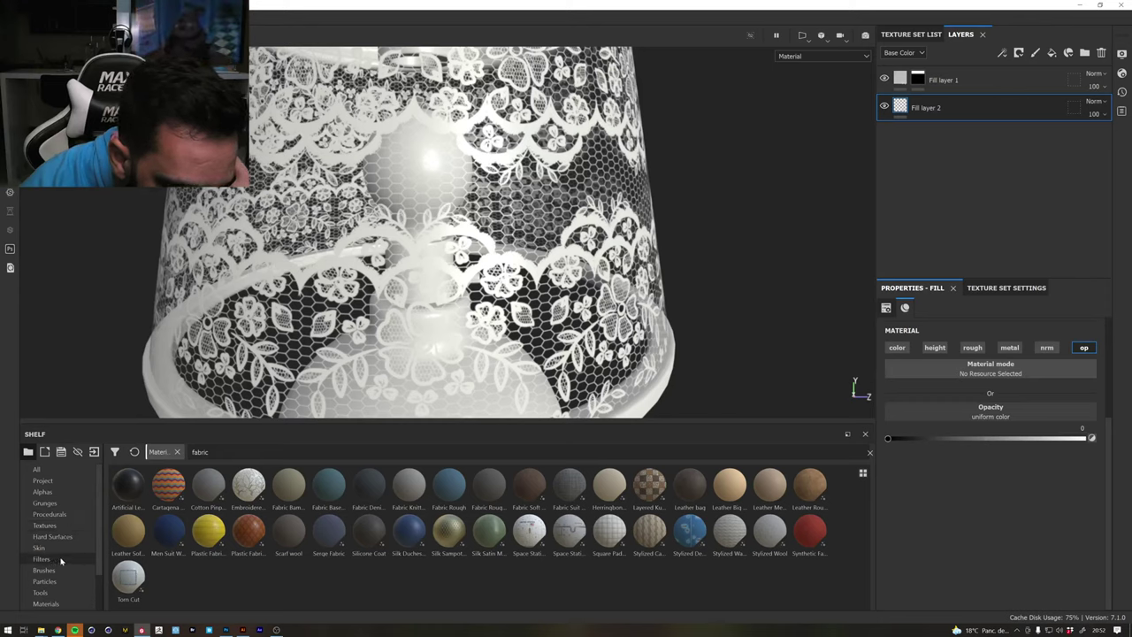
Look through the shelf's Filters, Brushes, Textures and Tools, then switch to the web browser
click(64, 559)
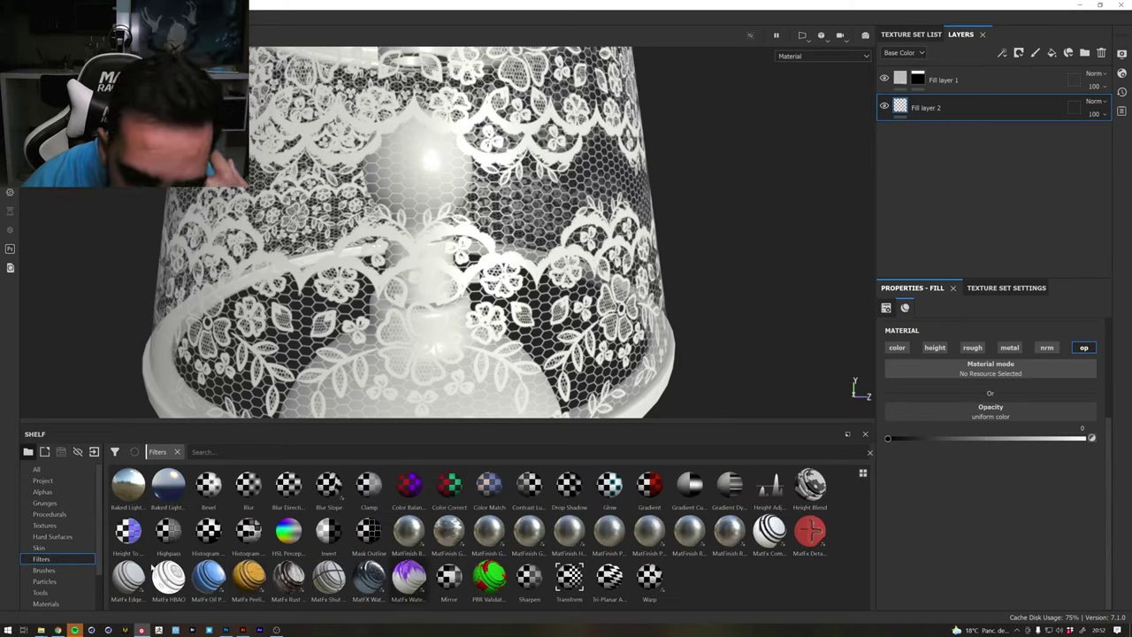
click(44, 570)
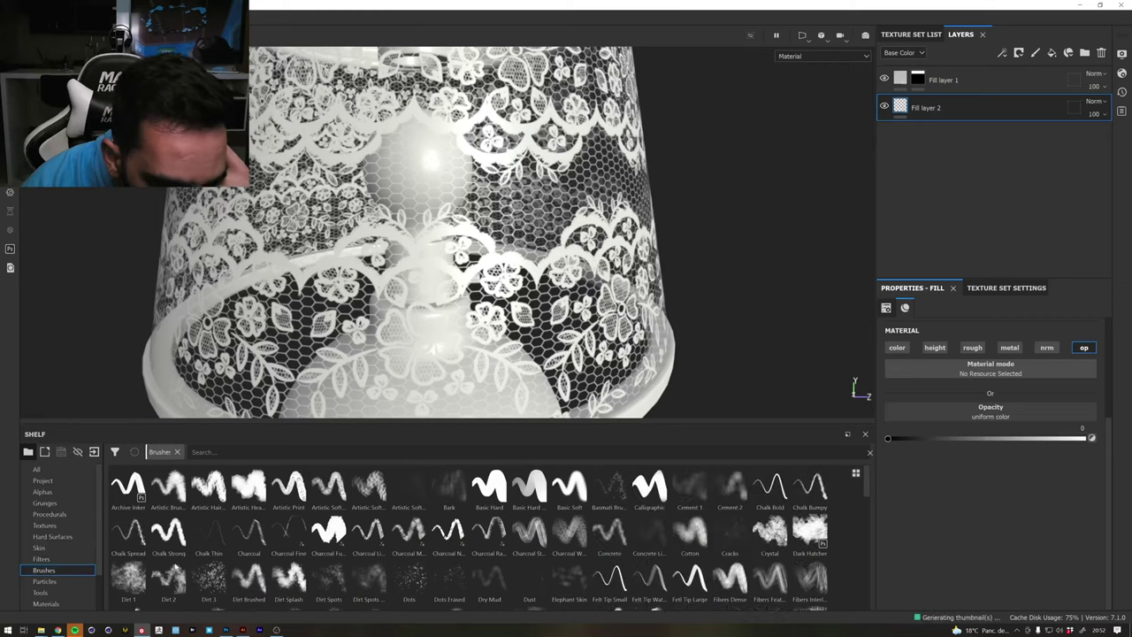
scroll(436, 558, down, 5)
scroll(436, 557, up, 2)
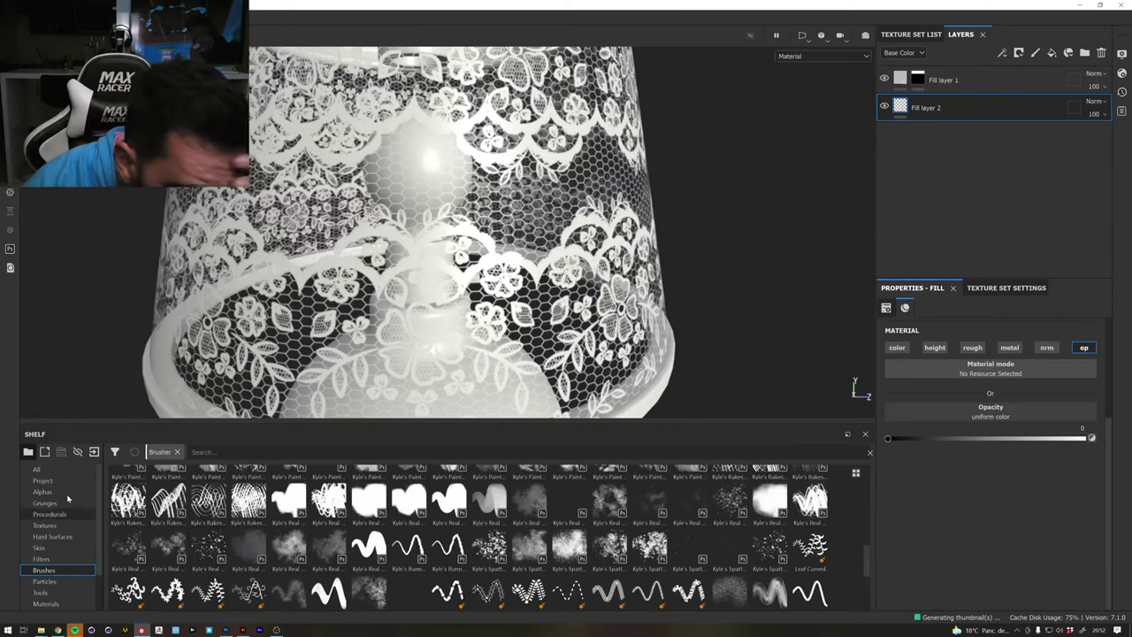
click(49, 526)
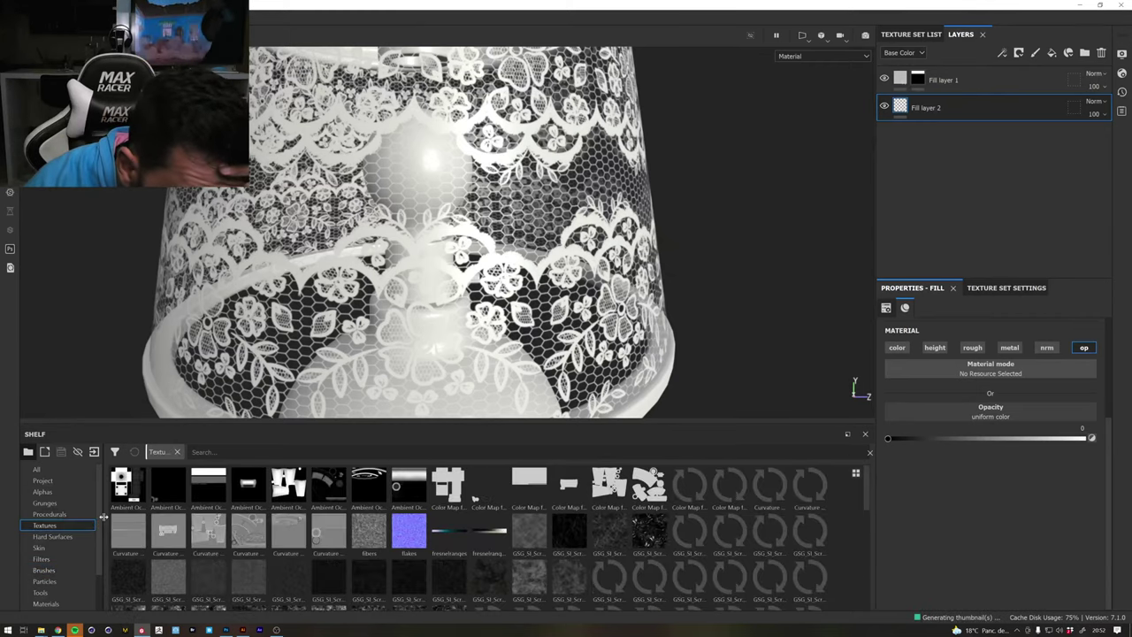
scroll(98, 535, down, 2)
scroll(99, 566, down, 2)
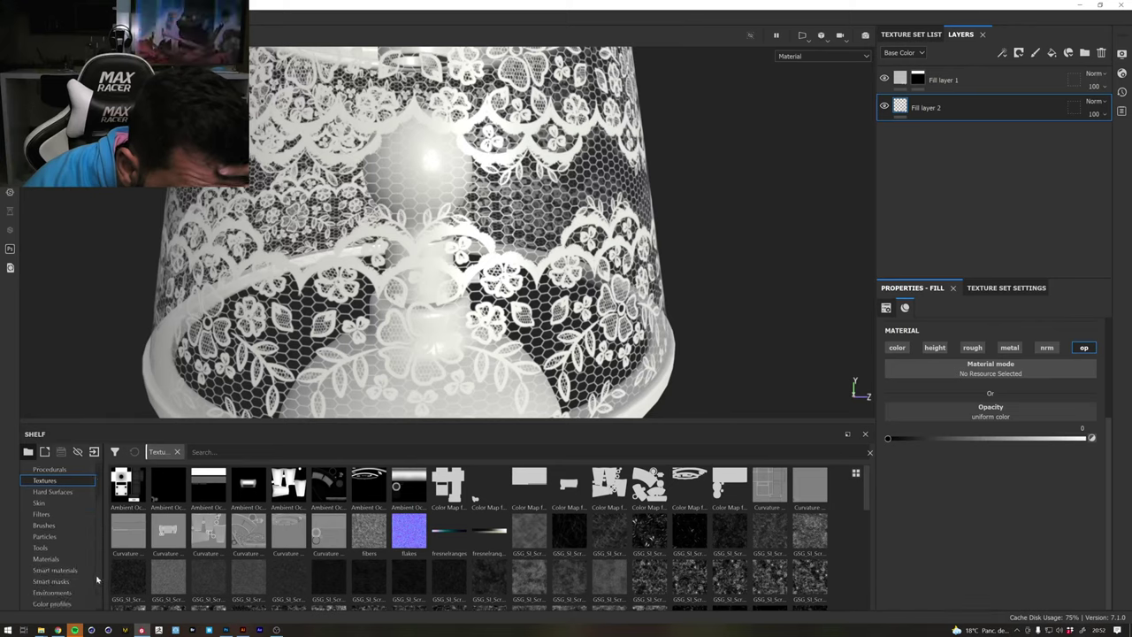
click(68, 549)
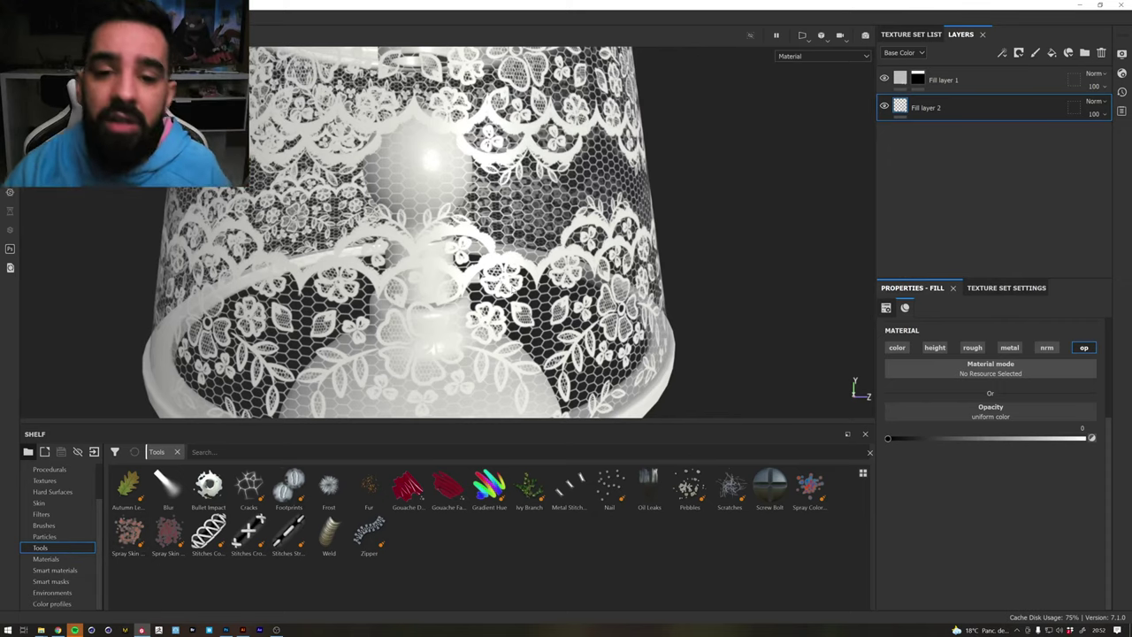
key(alt+Tab)
key(alt+Tab)
key(alt+Tab)
key(alt+Tab)
key(alt+Tab)
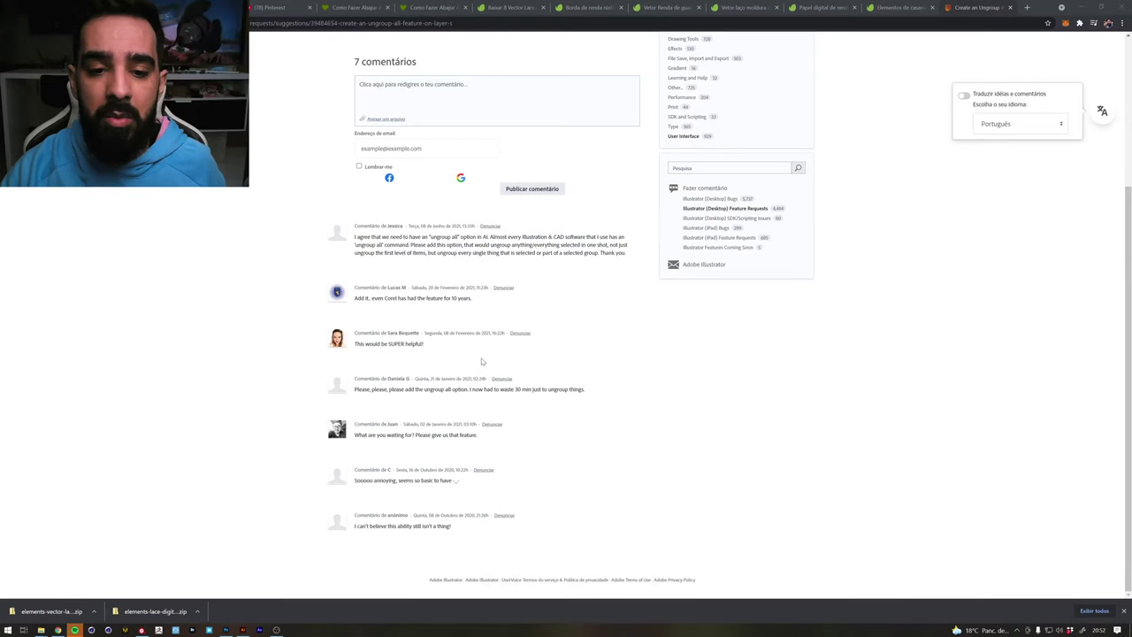
Back in Envato Elements, search for 'stamp' and limit the category to Add-ons
click(500, 6)
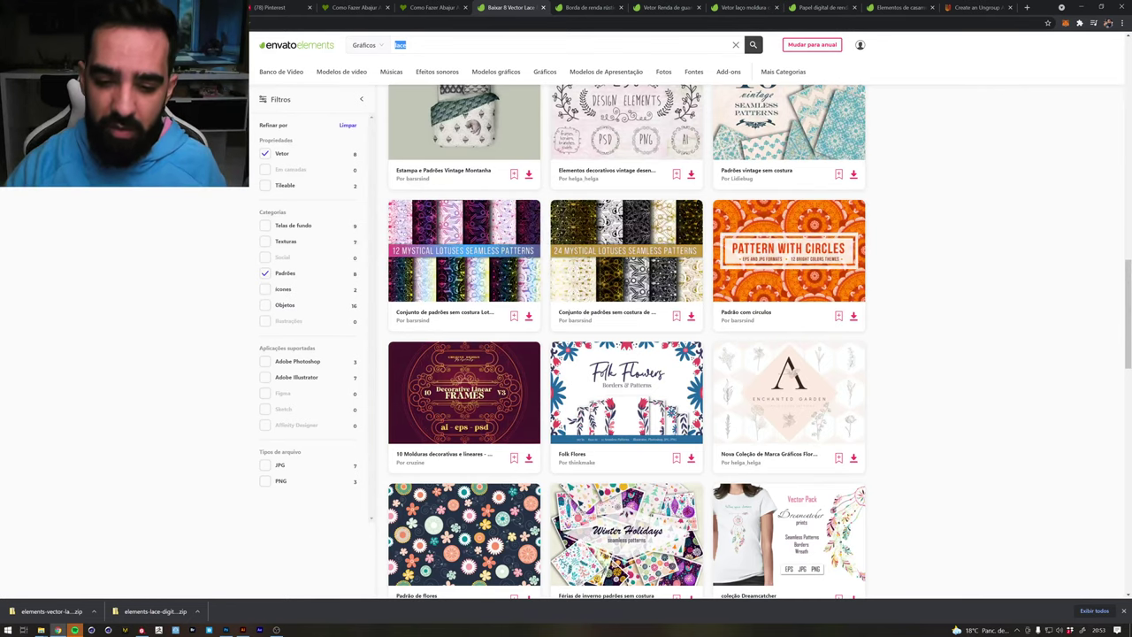
text(stam)
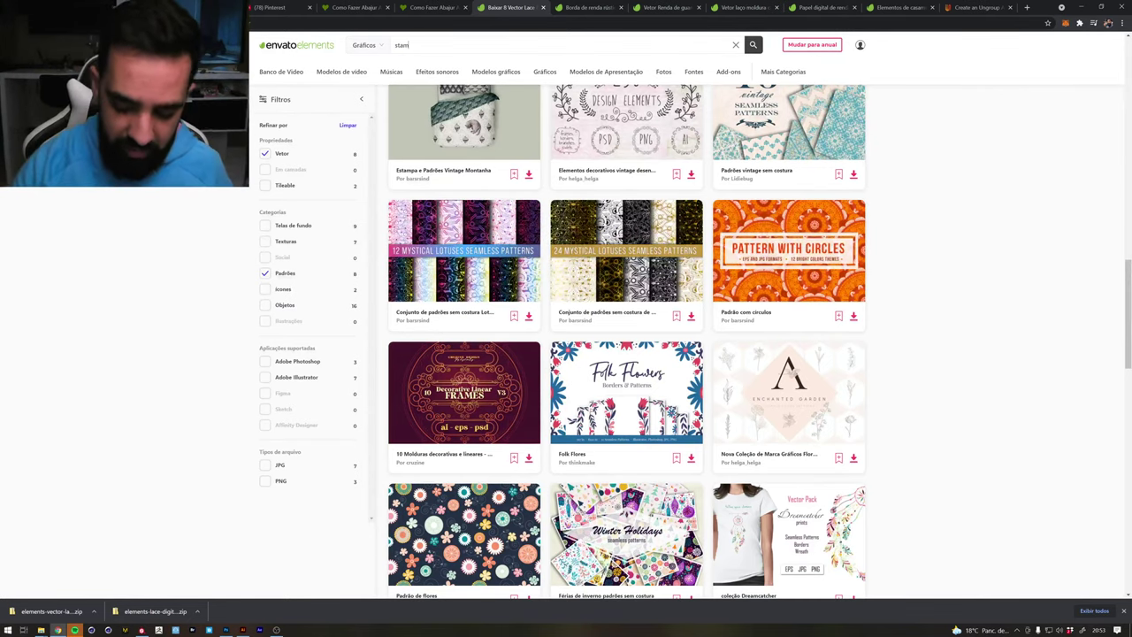
text(p)
key(Return)
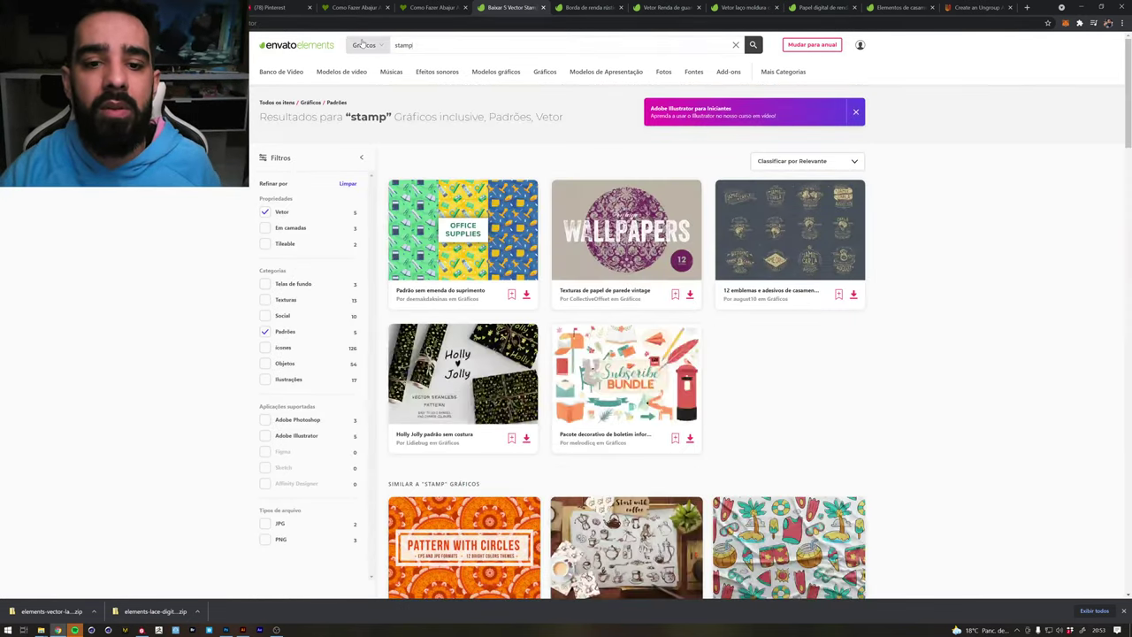
click(366, 45)
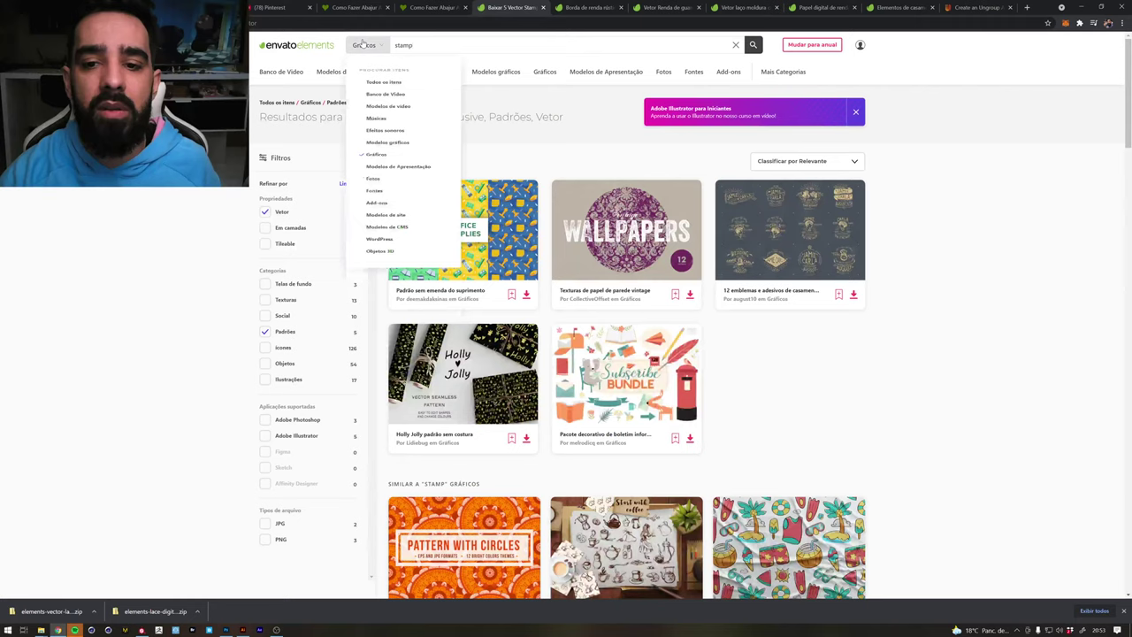
click(377, 239)
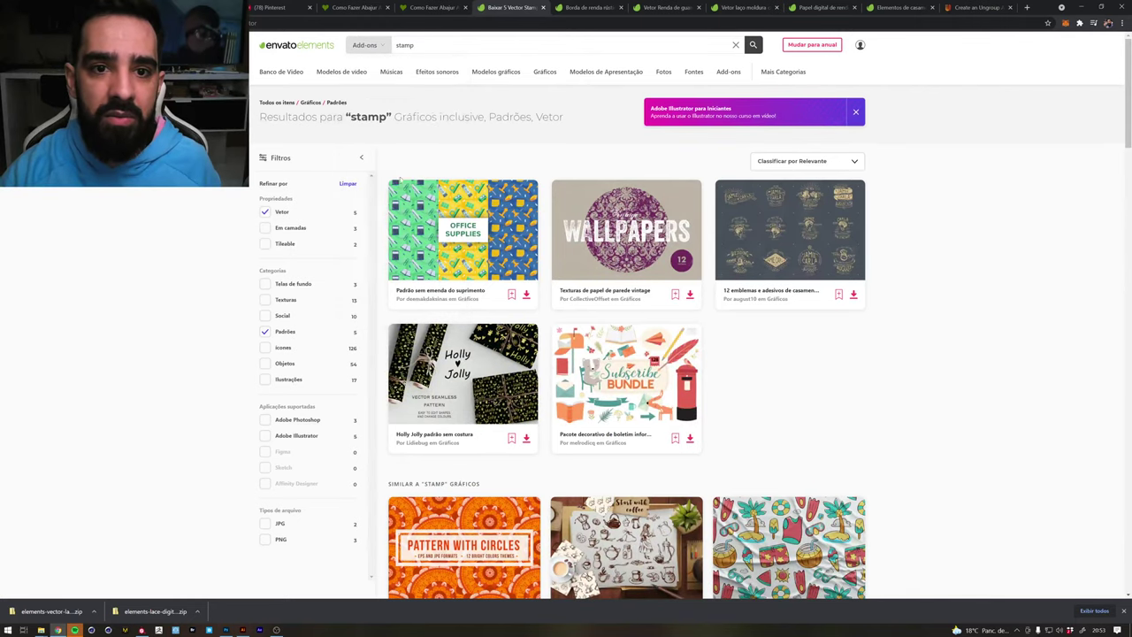
Search the Add-ons for 'stamp' and scroll through the results
click(736, 45)
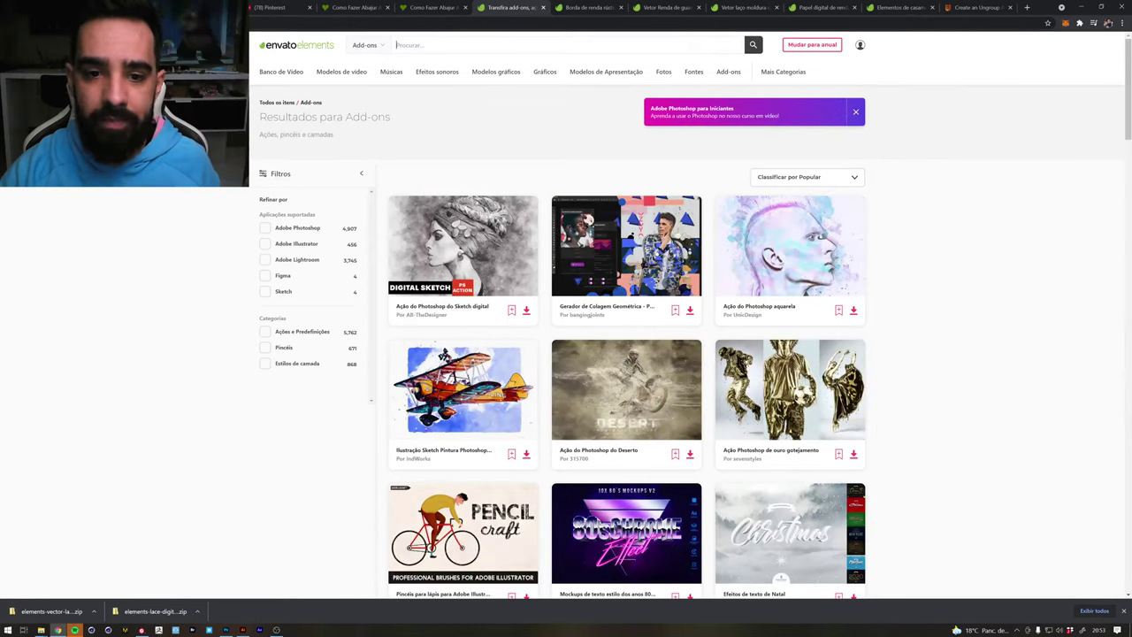
text(stamp)
key(Return)
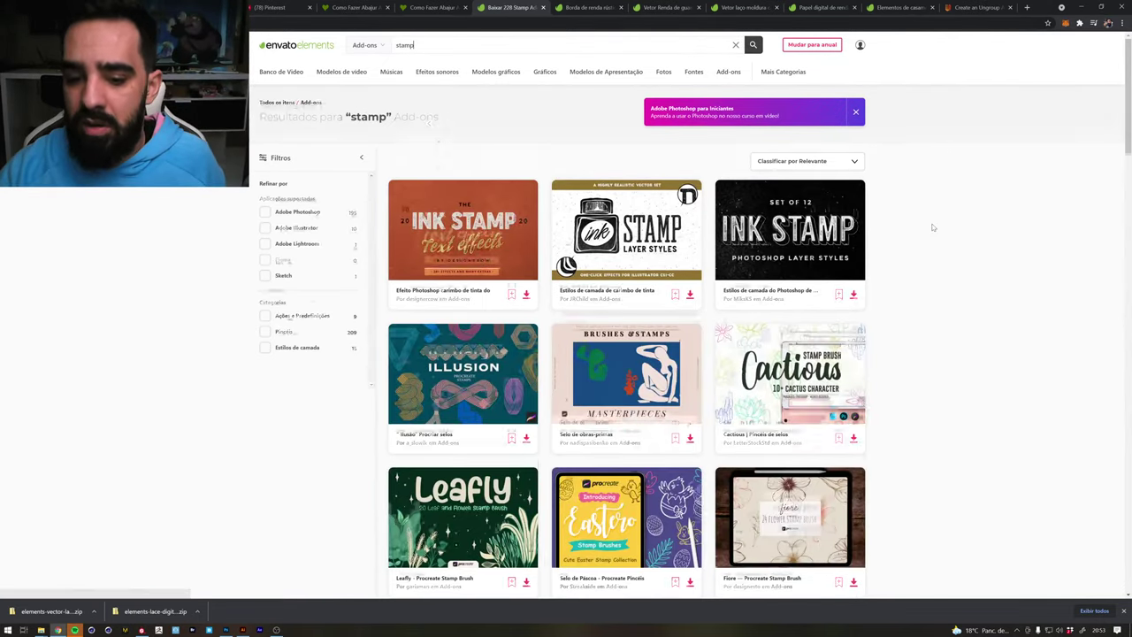
scroll(923, 227, down, 3)
scroll(923, 227, down, 3)
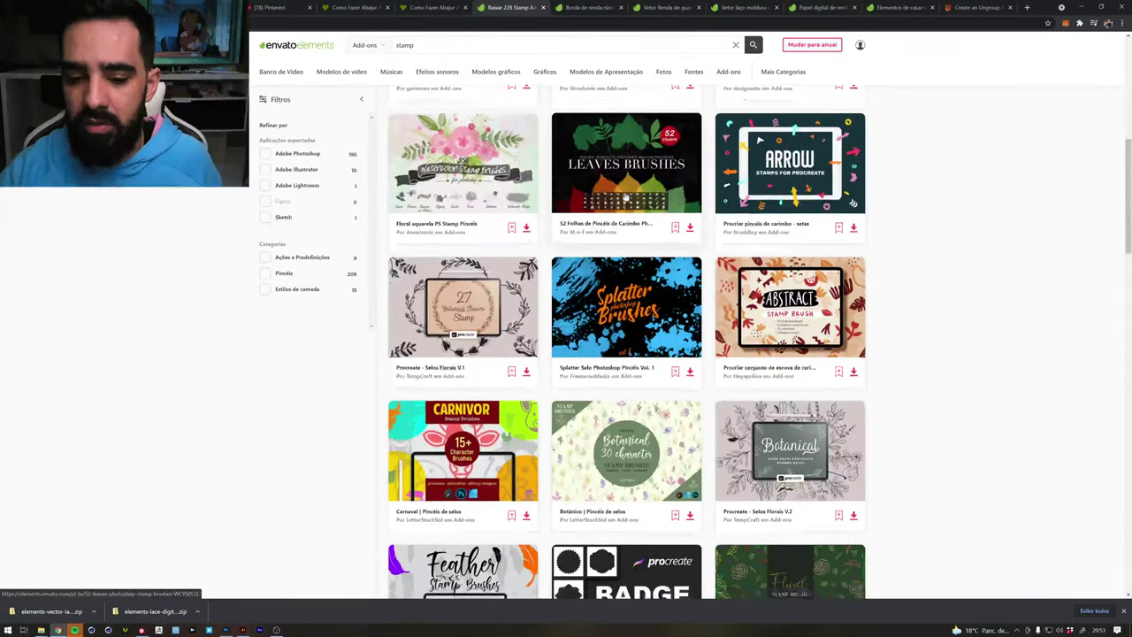
scroll(620, 195, down, 3)
scroll(620, 194, down, 3)
scroll(412, 68, up, 3)
scroll(412, 68, up, 1)
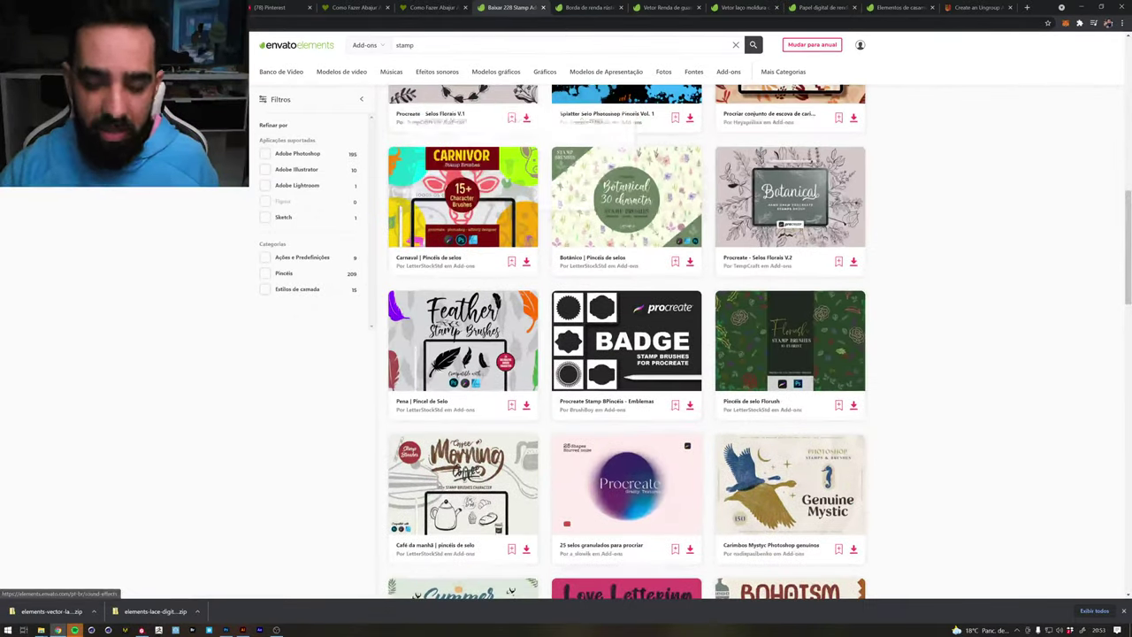
text(lace)
Search the Add-ons for 'lace' and scroll the results
key(Return)
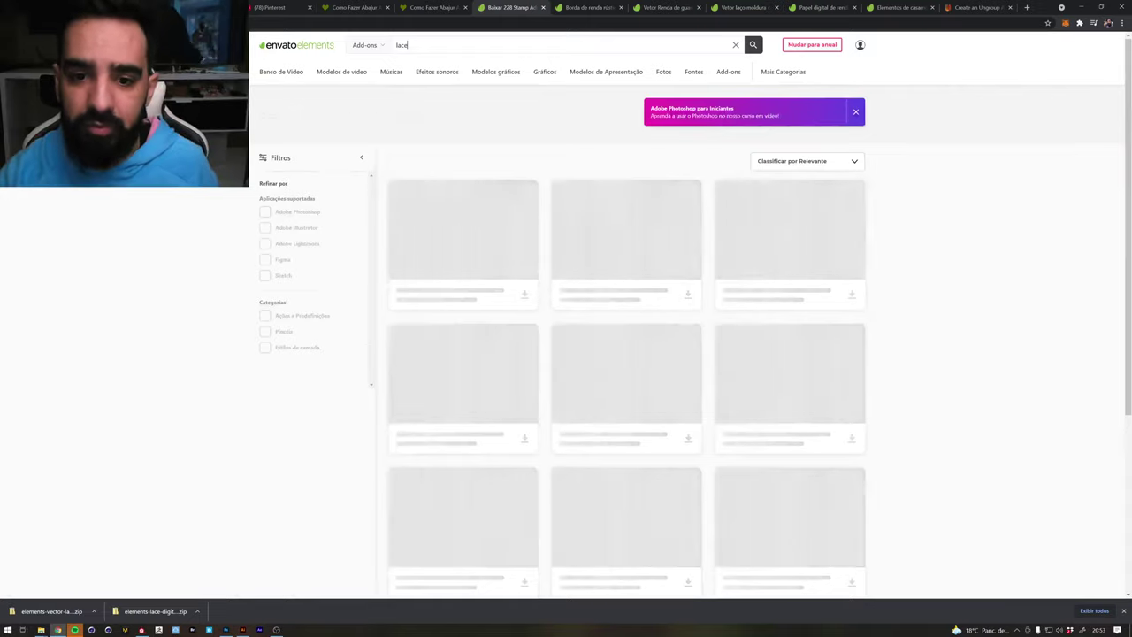
scroll(663, 189, down, 5)
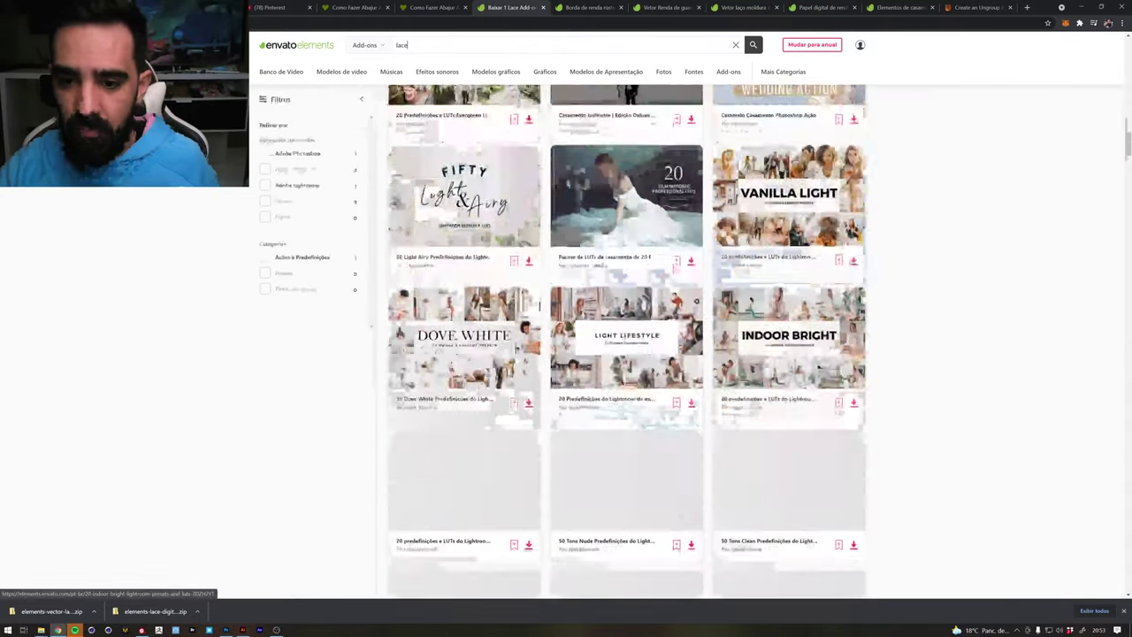
scroll(662, 189, down, 1)
scroll(663, 189, up, 3)
scroll(662, 189, up, 4)
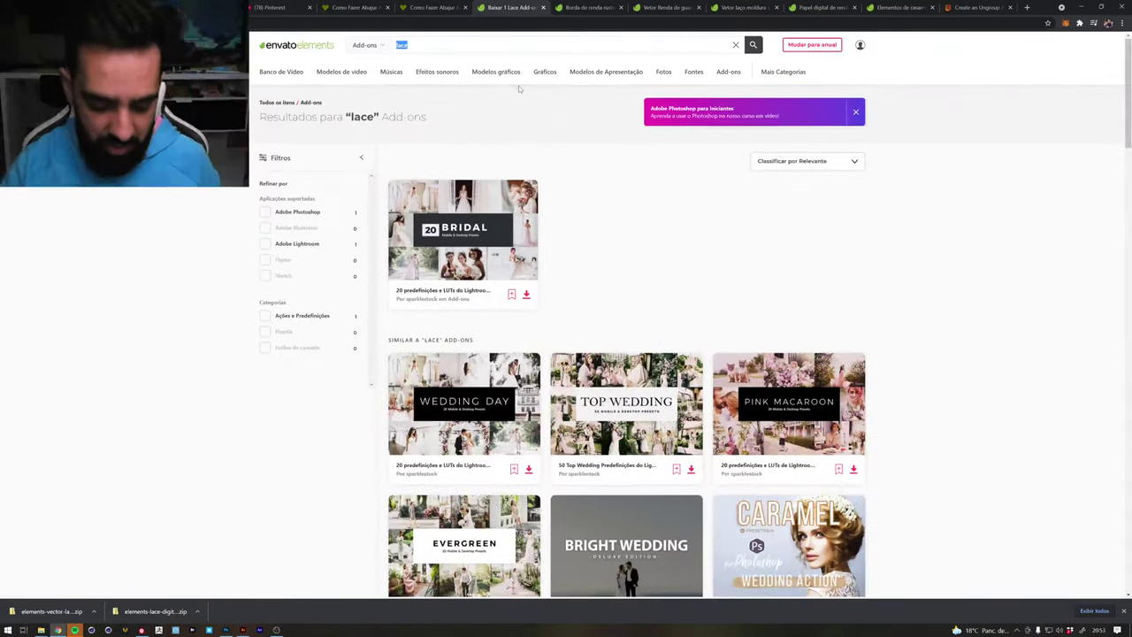
Search the Add-ons for 'crochet' and browse through the results
text(croche)
key(Return)
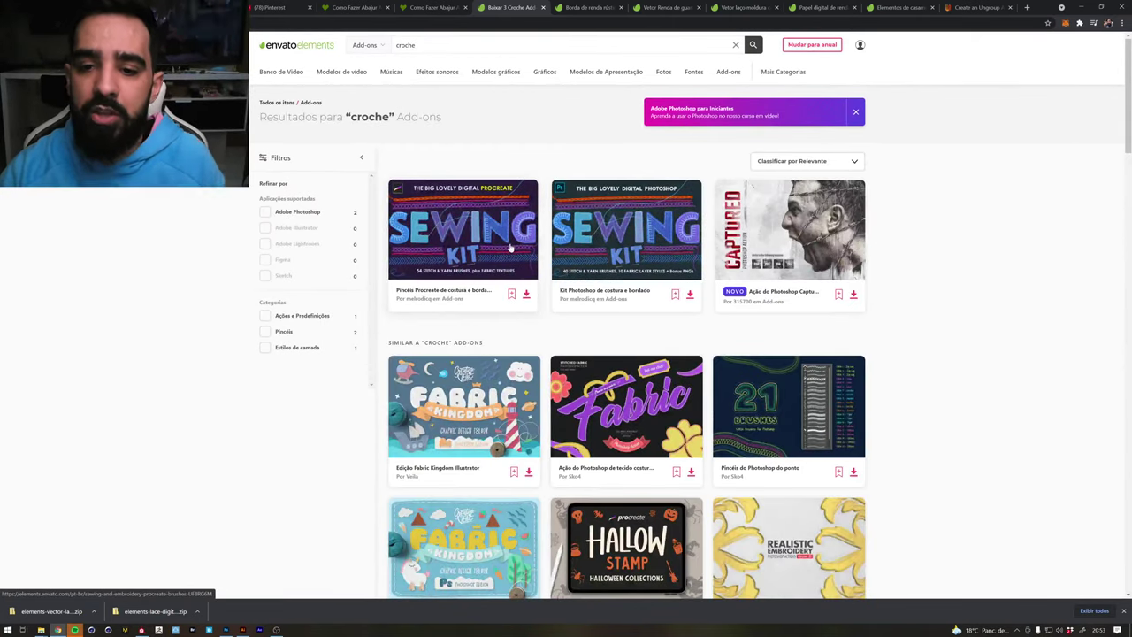
scroll(510, 249, down, 3)
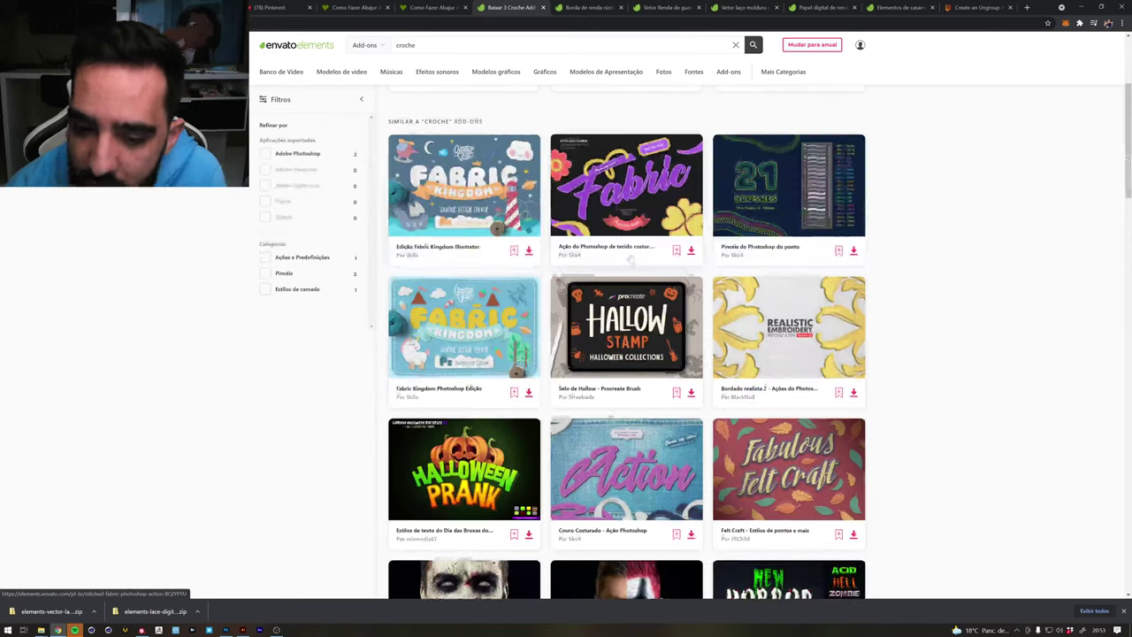
scroll(689, 257, down, 2)
scroll(800, 267, down, 3)
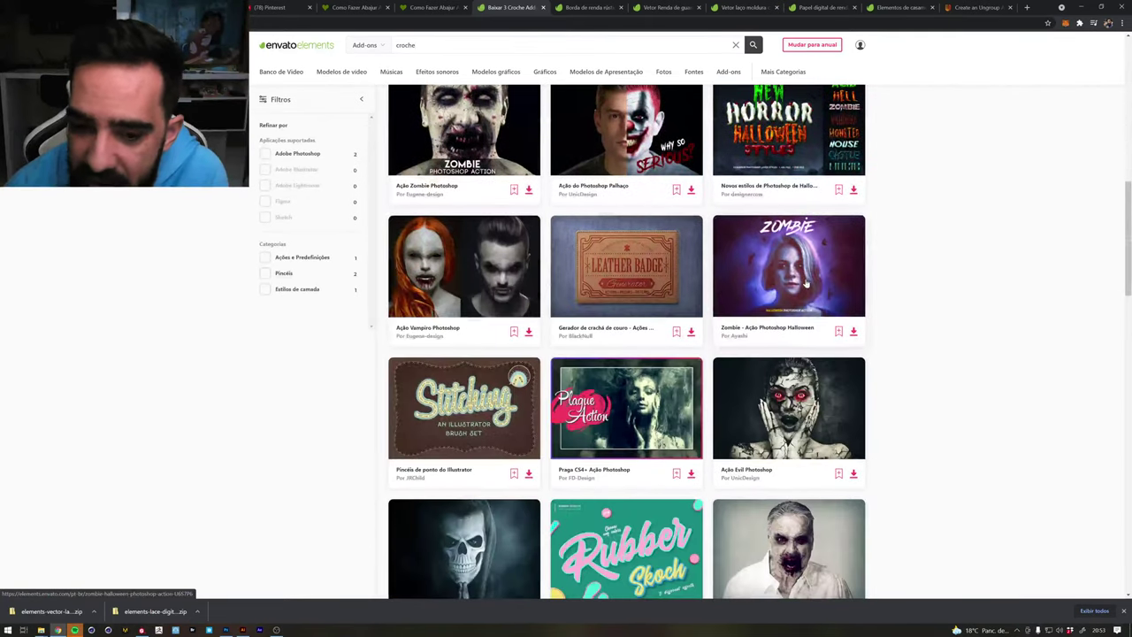
scroll(778, 273, down, 3)
scroll(730, 281, down, 3)
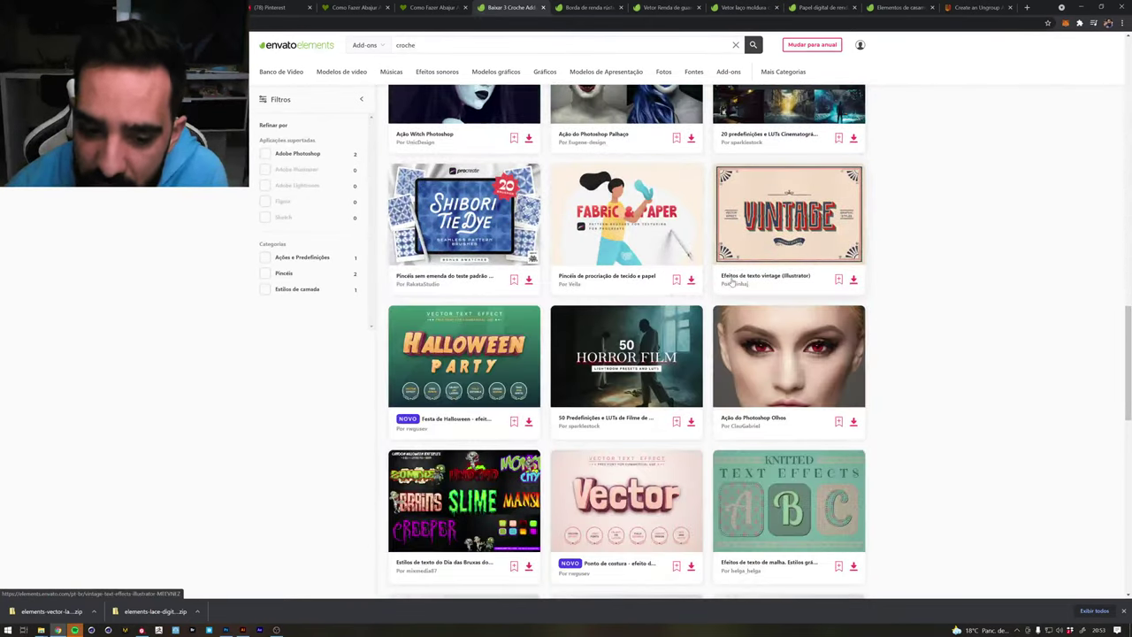
scroll(733, 283, up, 5)
scroll(743, 256, up, 5)
scroll(757, 215, up, 5)
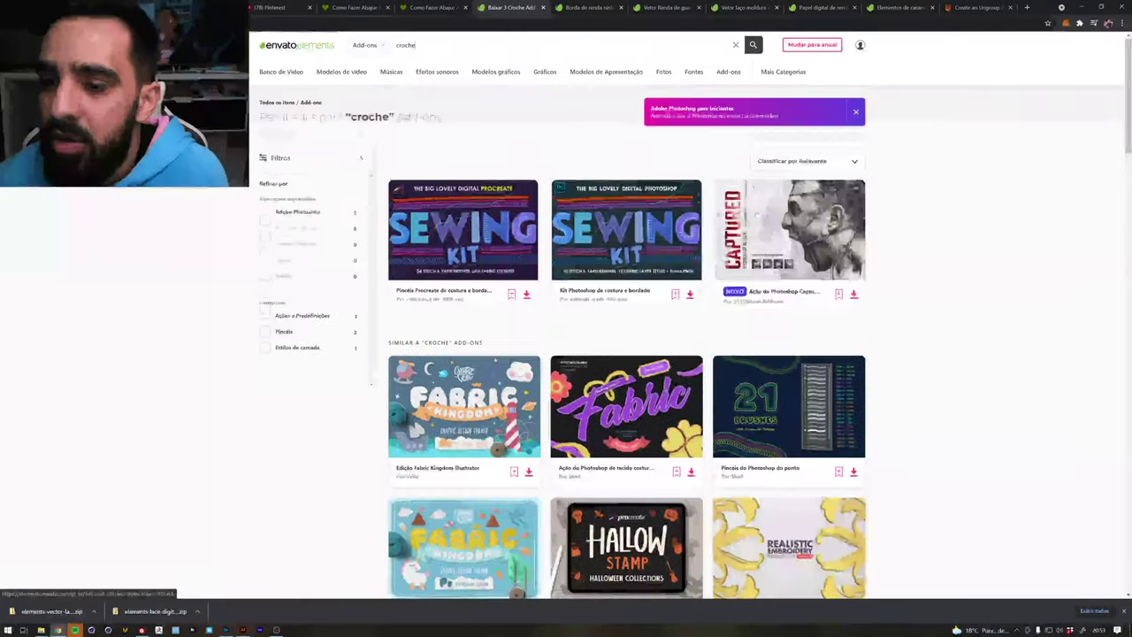
scroll(757, 215, down, 3)
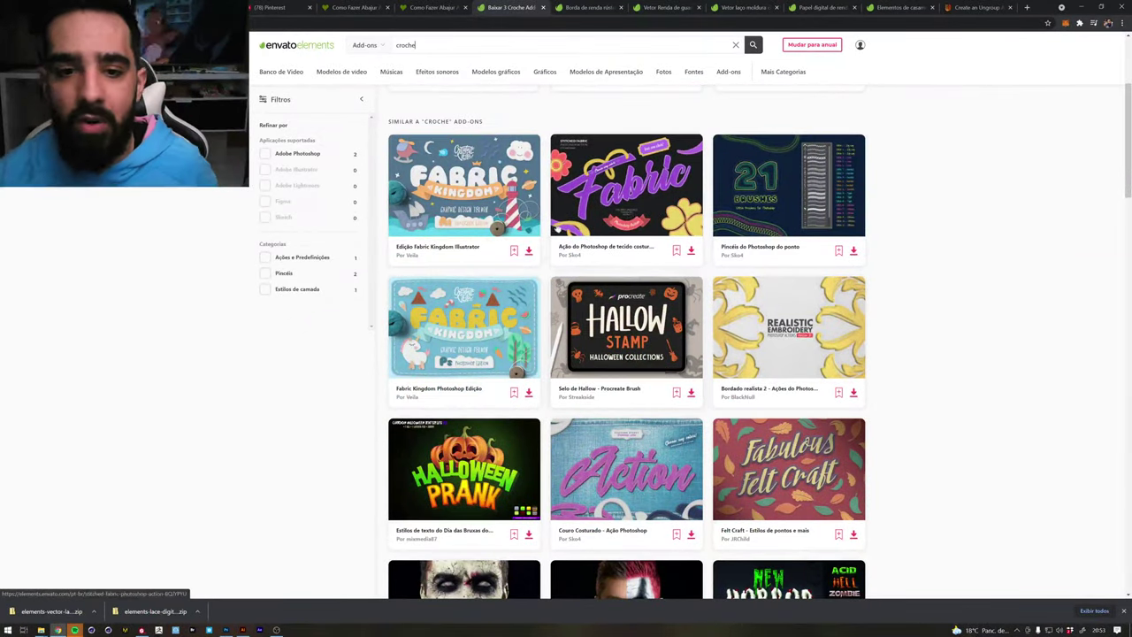
scroll(624, 275, down, 5)
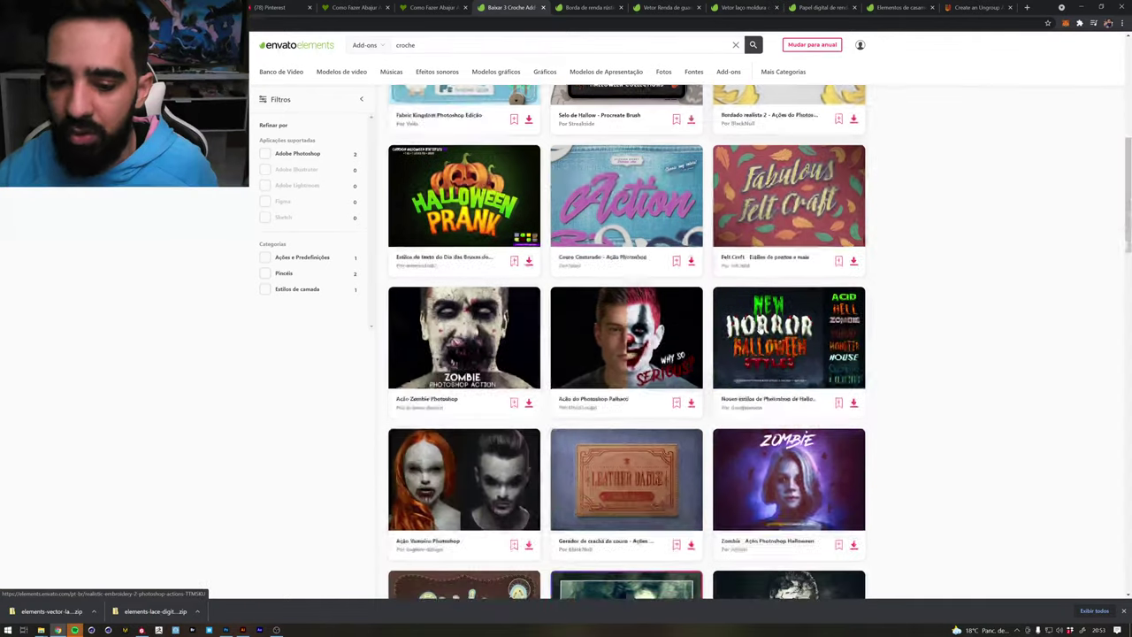
Replace the term with 'fabric' and scroll down through the Add-ons results
key(ctrl+a)
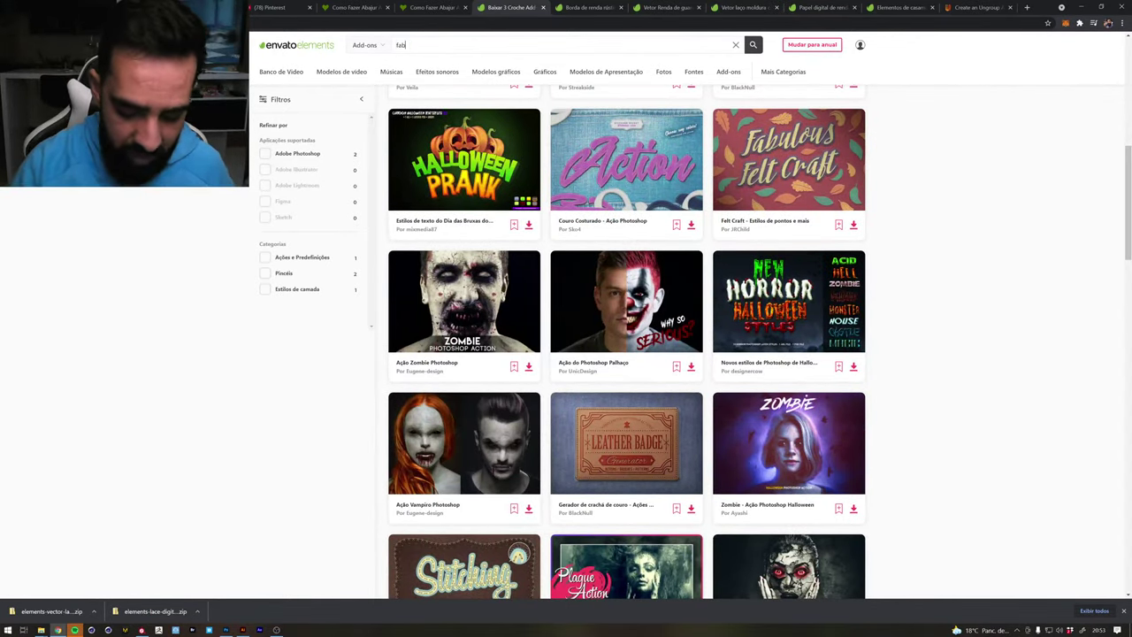
key(Return)
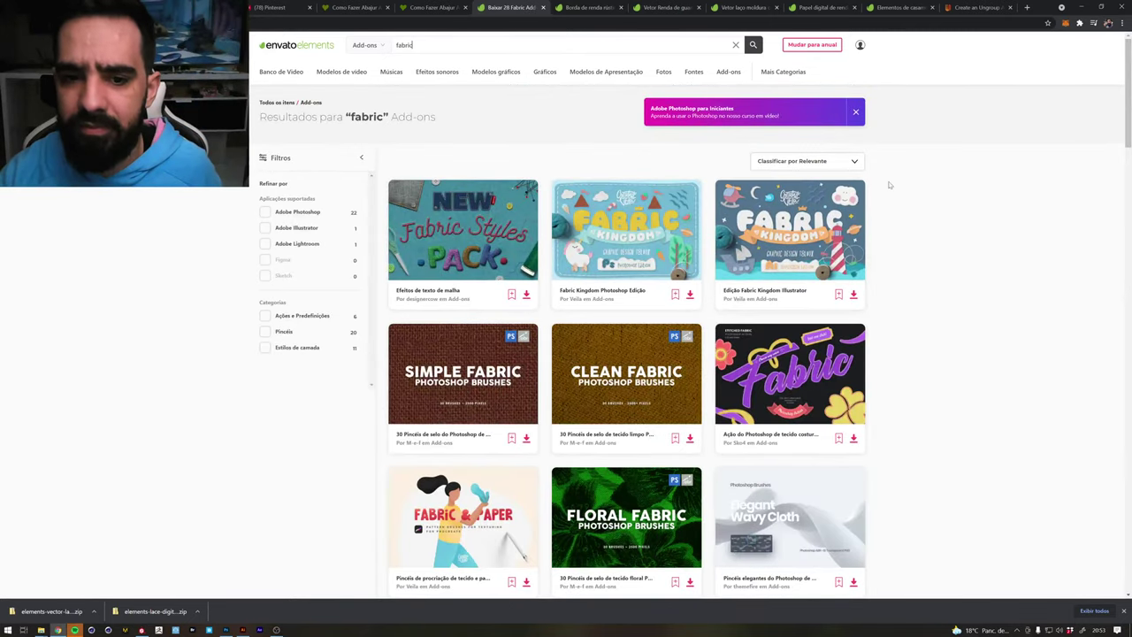
scroll(890, 185, down, 3)
scroll(890, 184, down, 2)
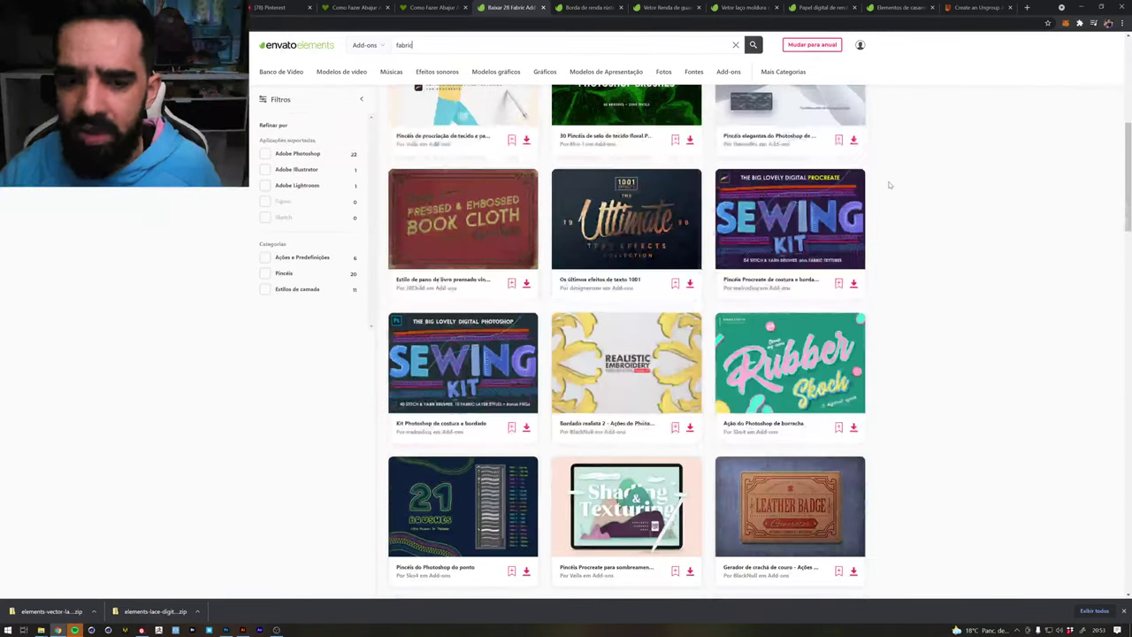
scroll(890, 184, down, 1)
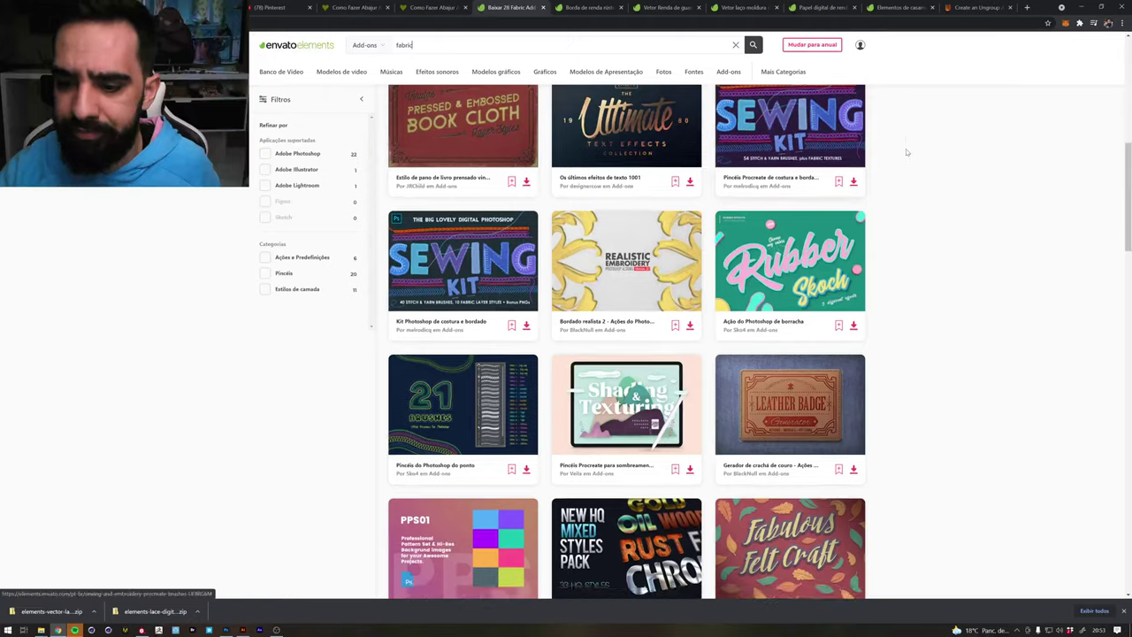
scroll(906, 148, down, 3)
scroll(906, 149, down, 2)
scroll(905, 152, down, 2)
scroll(905, 152, down, 2)
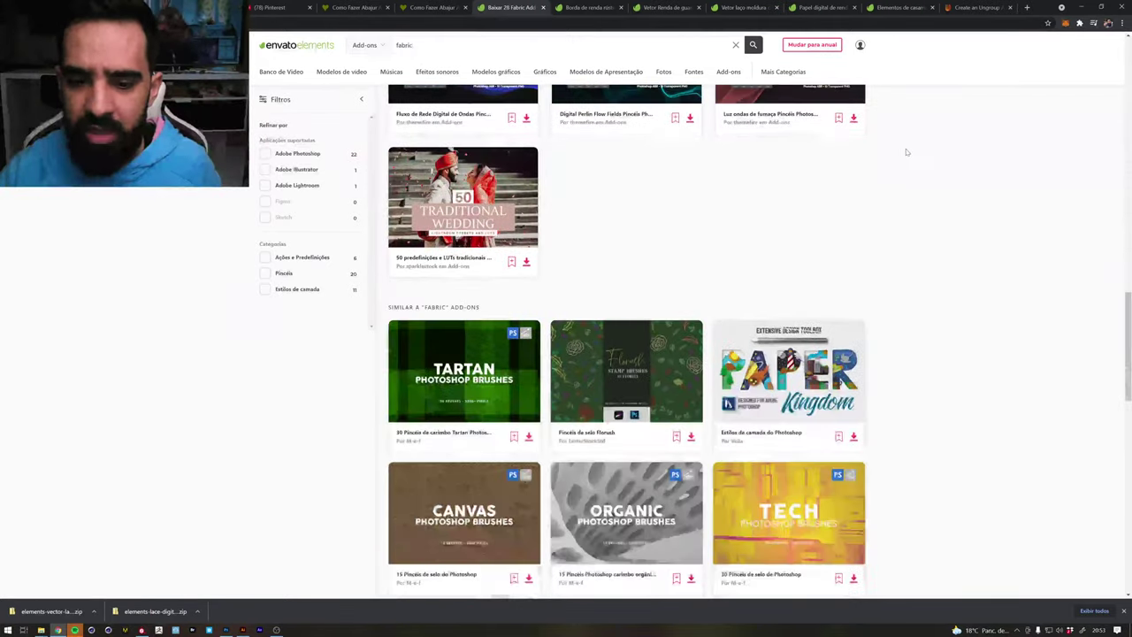
scroll(906, 153, down, 3)
scroll(906, 152, down, 3)
scroll(906, 152, down, 3)
In Substance Painter, search materials for 'fabric' and add Stylized Wool as a fill layer
key(alt+Tab)
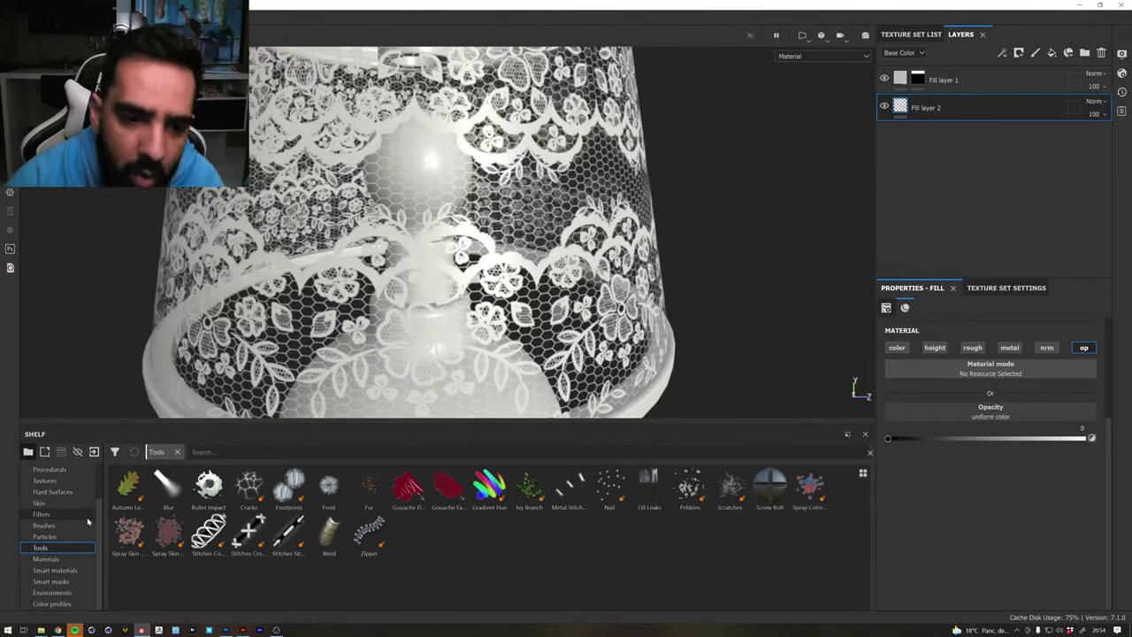
click(46, 558)
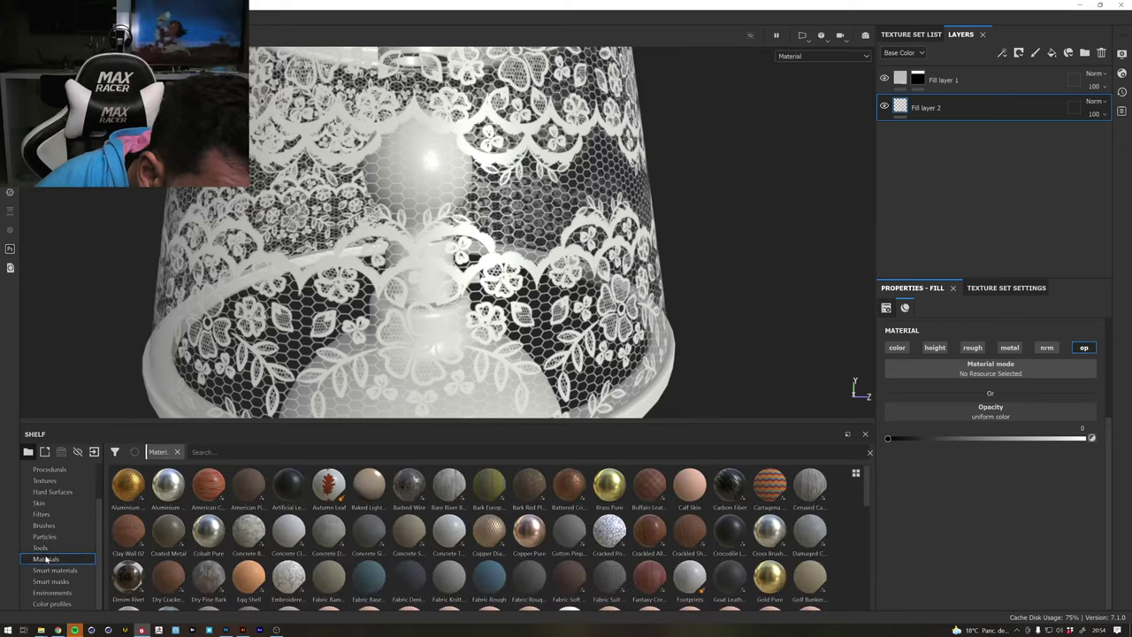
click(350, 447)
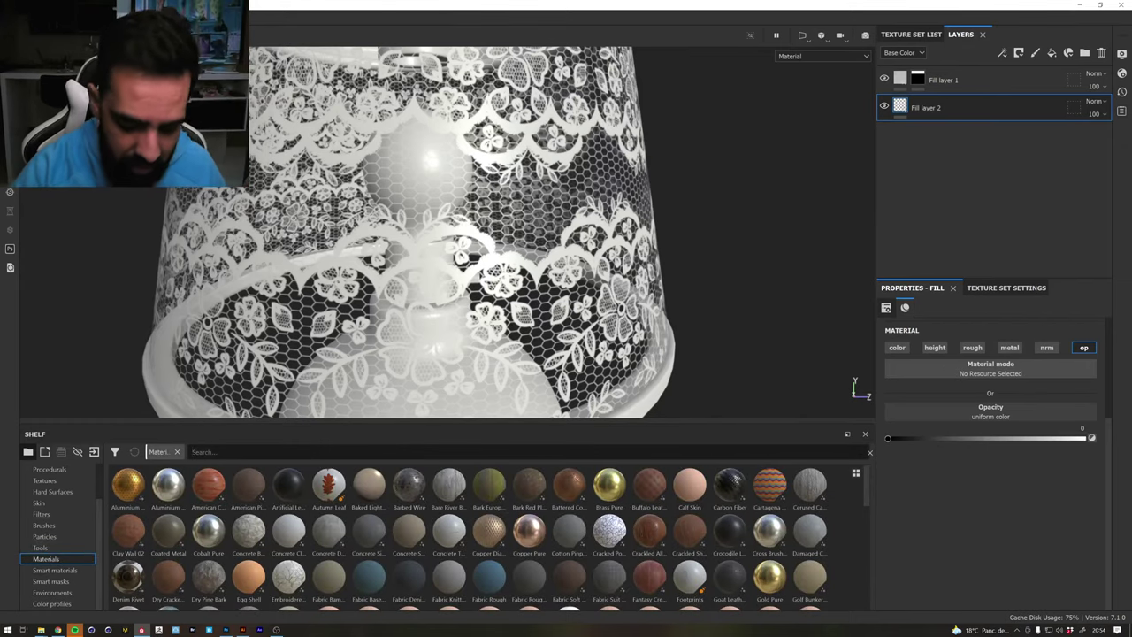
text(fabric)
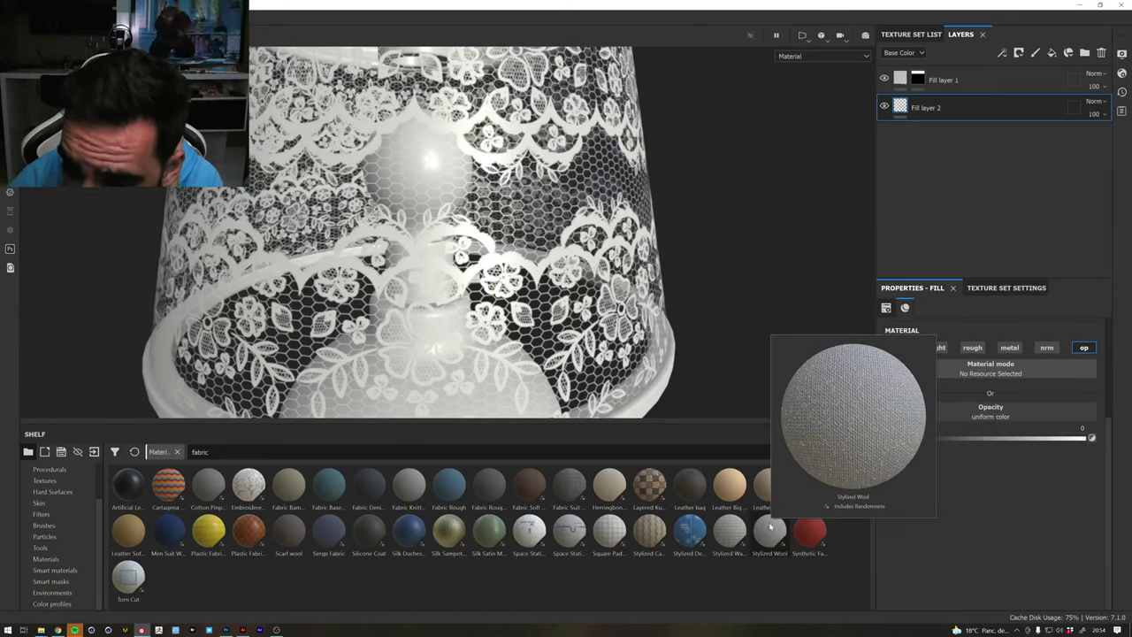
drag(766, 527, 977, 189)
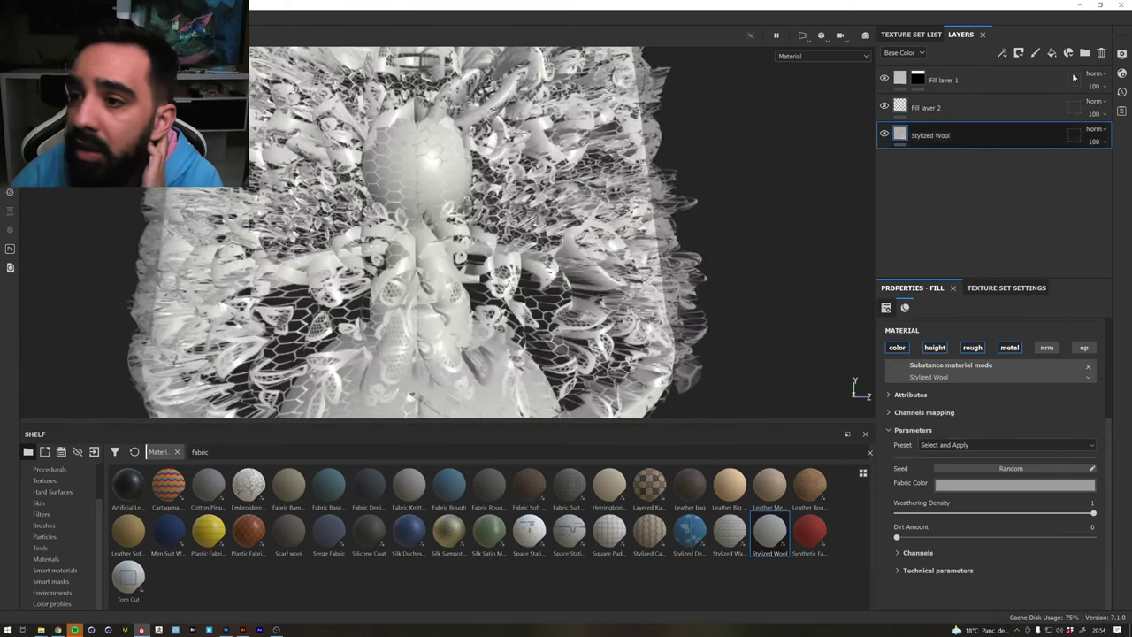
Delete Fill layer 2 and hide Fill layer 1 to see the wool alone
click(1028, 107)
click(1102, 54)
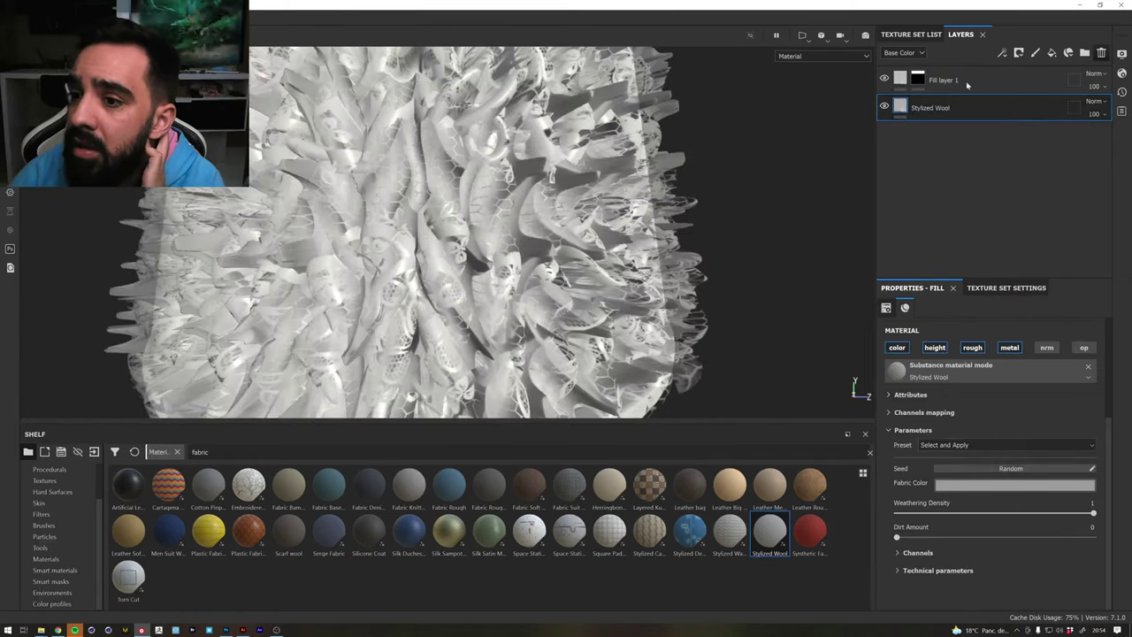
click(884, 78)
scroll(527, 222, up, 3)
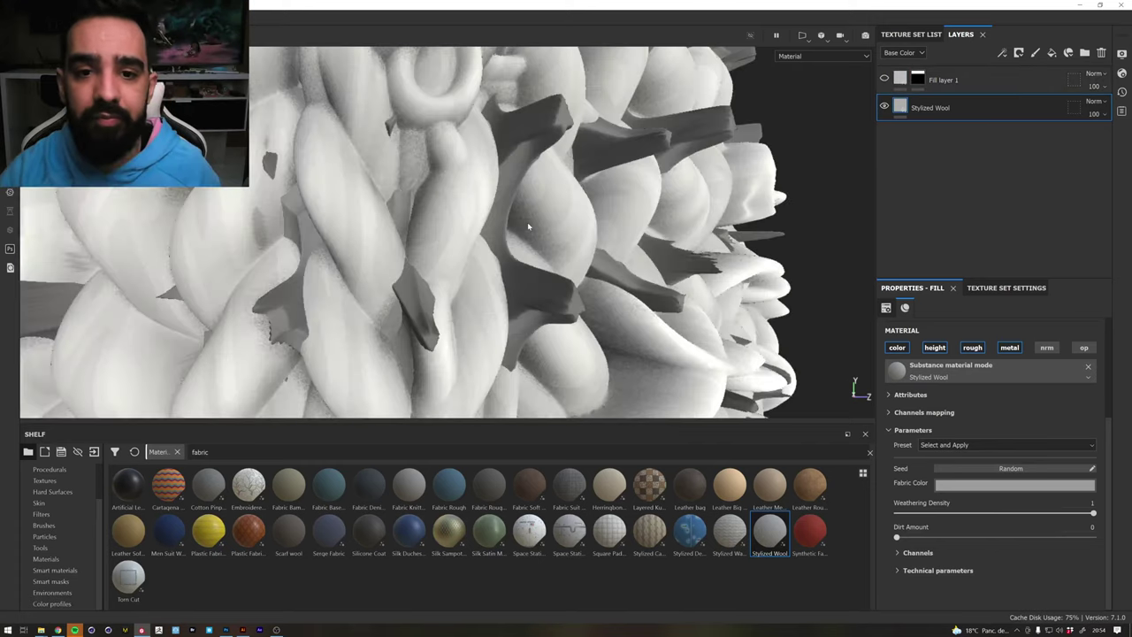
scroll(446, 210, up, 2)
scroll(144, 245, down, 3)
scroll(331, 215, down, 3)
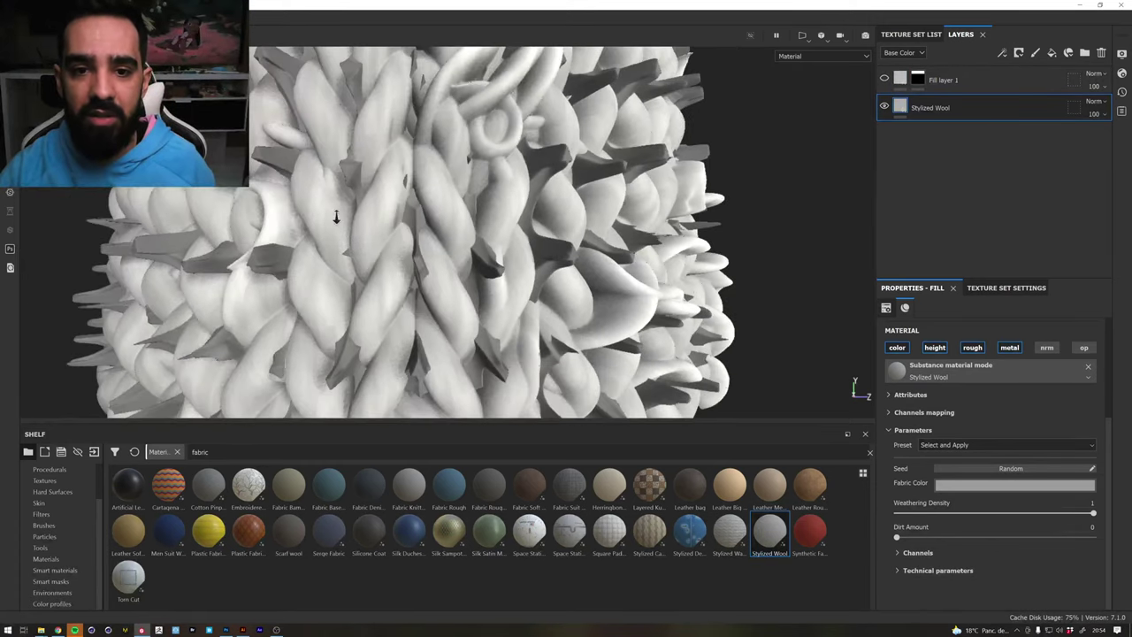
scroll(331, 215, down, 3)
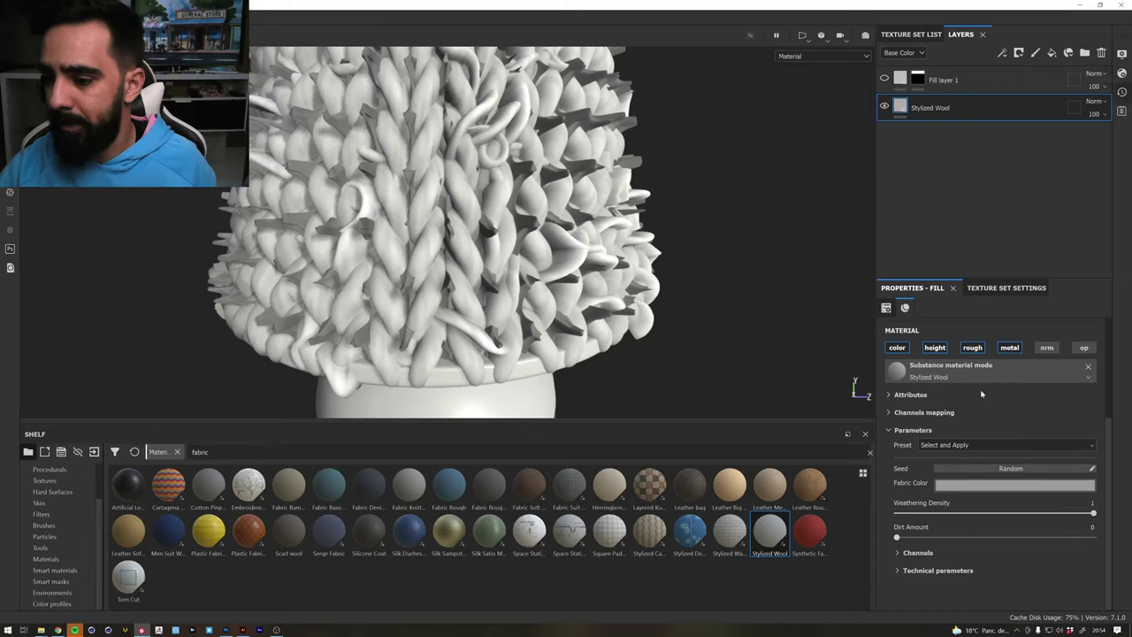
click(886, 308)
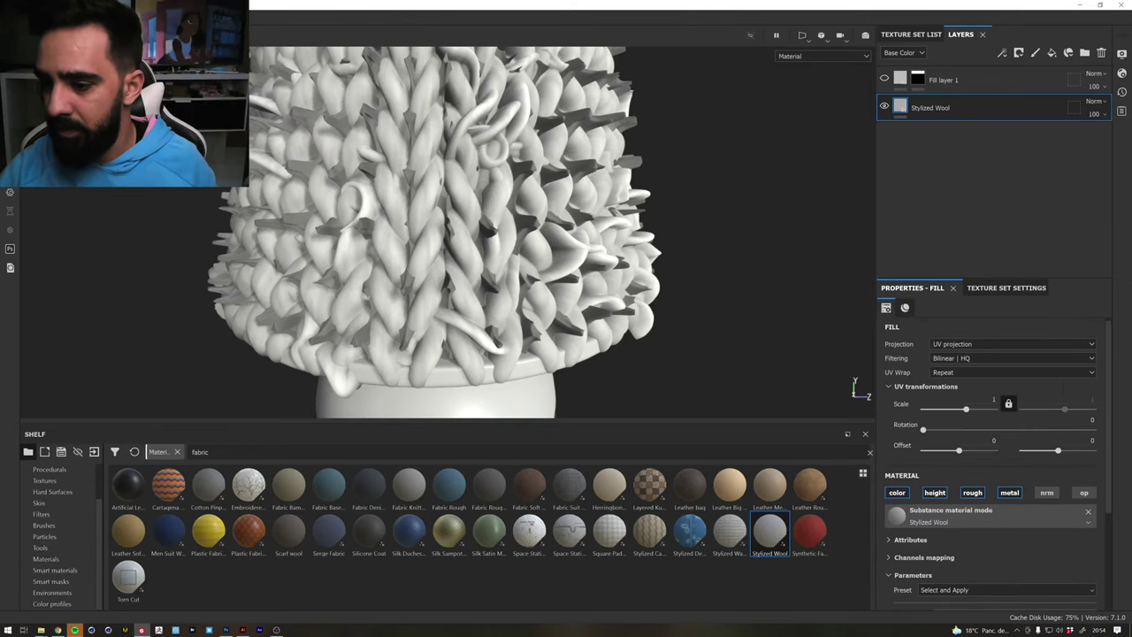
Set the Stylized Wool fill's UV scale to 5
text(5)
key(Return)
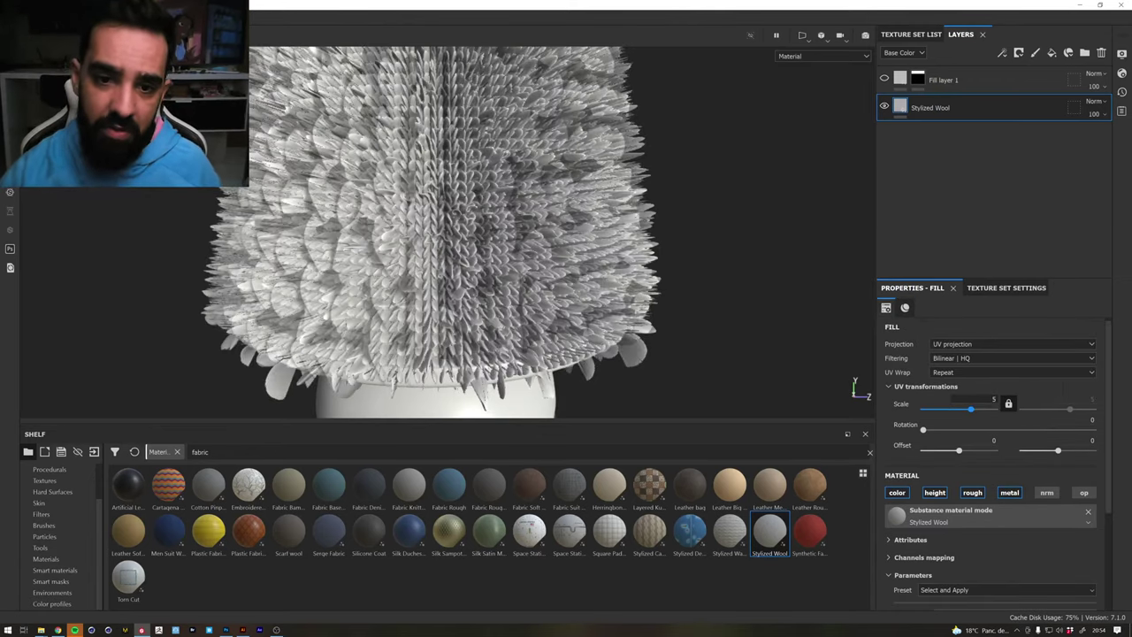
alt+drag(586, 181, 746, 130)
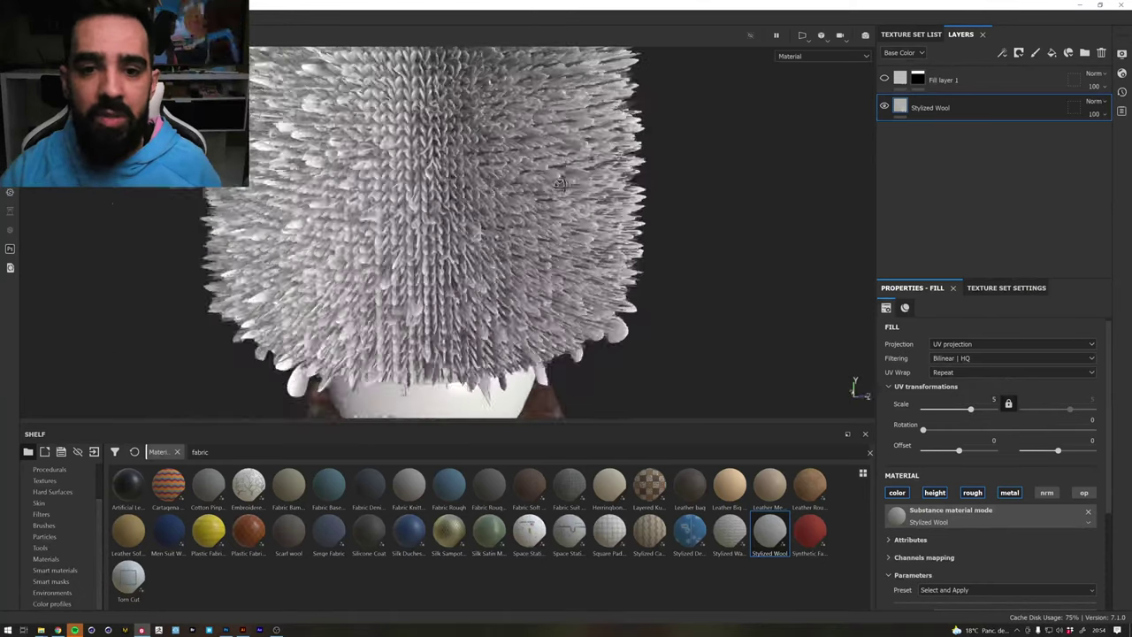
View the Height channel and set the wool layer's height strength to 8
click(917, 53)
click(894, 72)
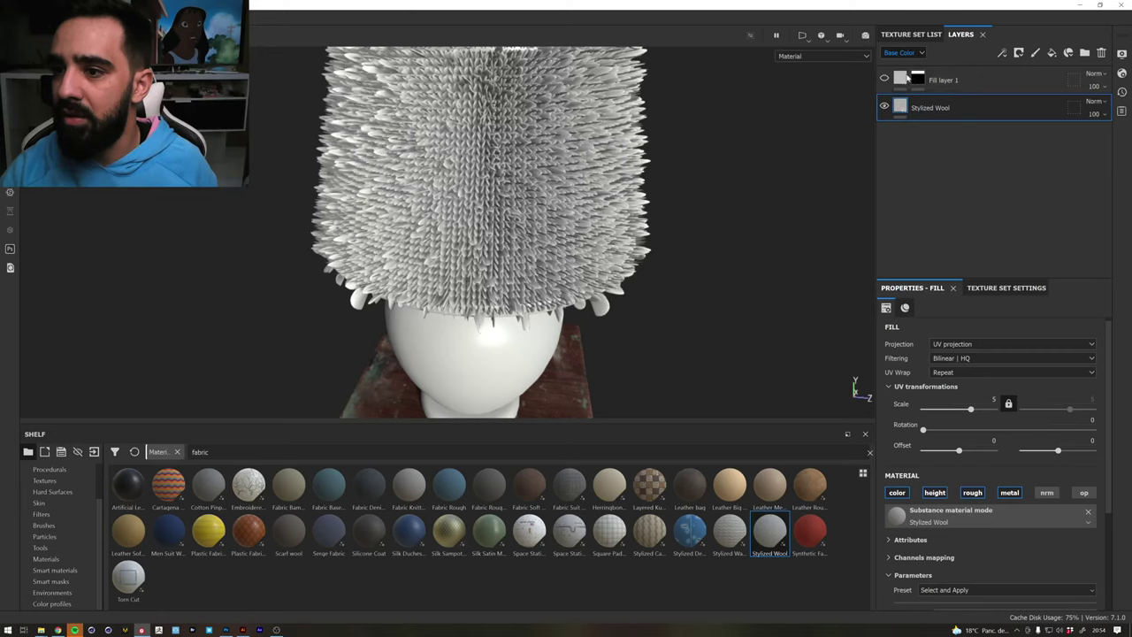
drag(1120, 135, 1077, 135)
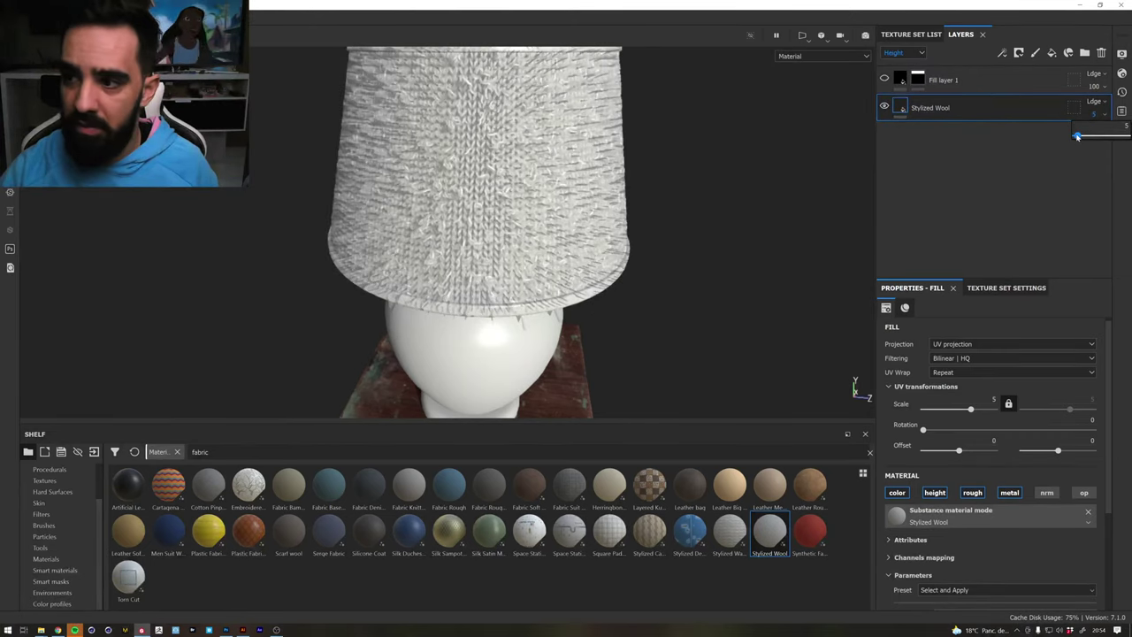
drag(1078, 135, 1079, 135)
mouse_move(562, 166)
alt+mouse_down()
mouse_move(652, 118)
mouse_move(586, 169)
mouse_move(328, 189)
alt+mouse_up()
scroll(499, 243, up, 3)
scroll(606, 182, down, 3)
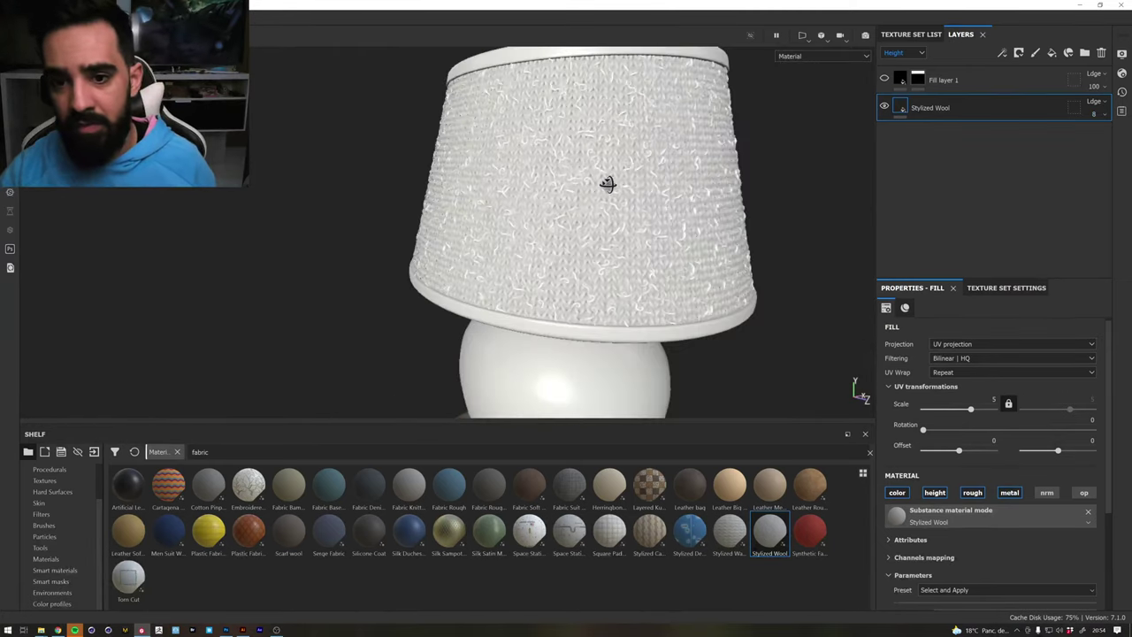
mouse_move(607, 182)
alt+mouse_down()
mouse_move(636, 185)
mouse_move(620, 186)
alt+mouse_up()
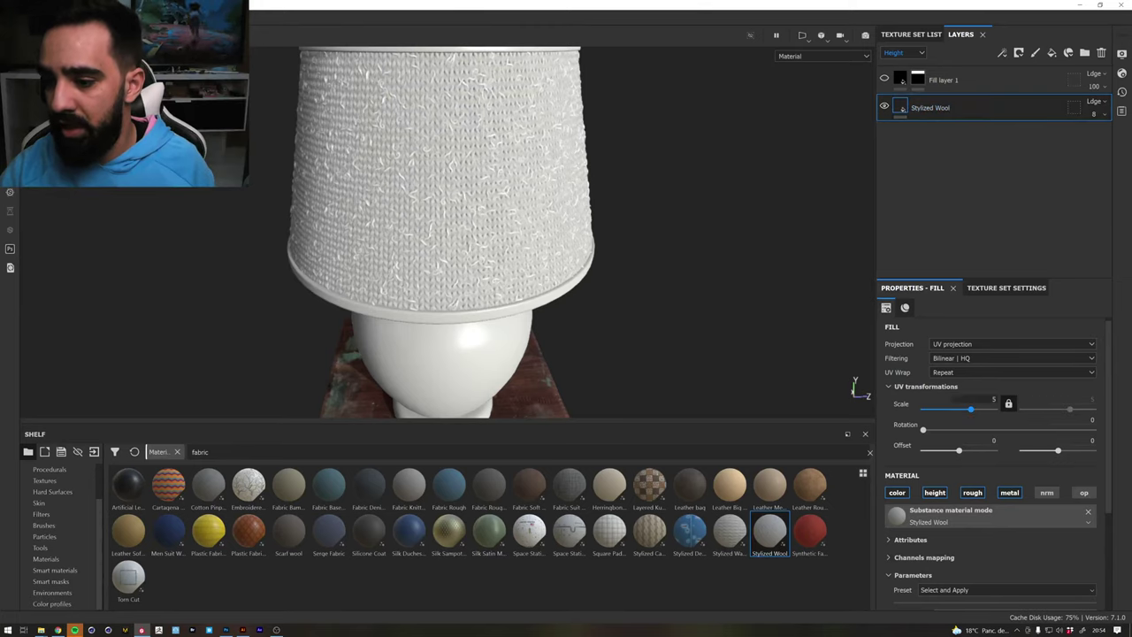
Make the wool tiling finer with a UV scale of 10
drag(970, 409, 974, 409)
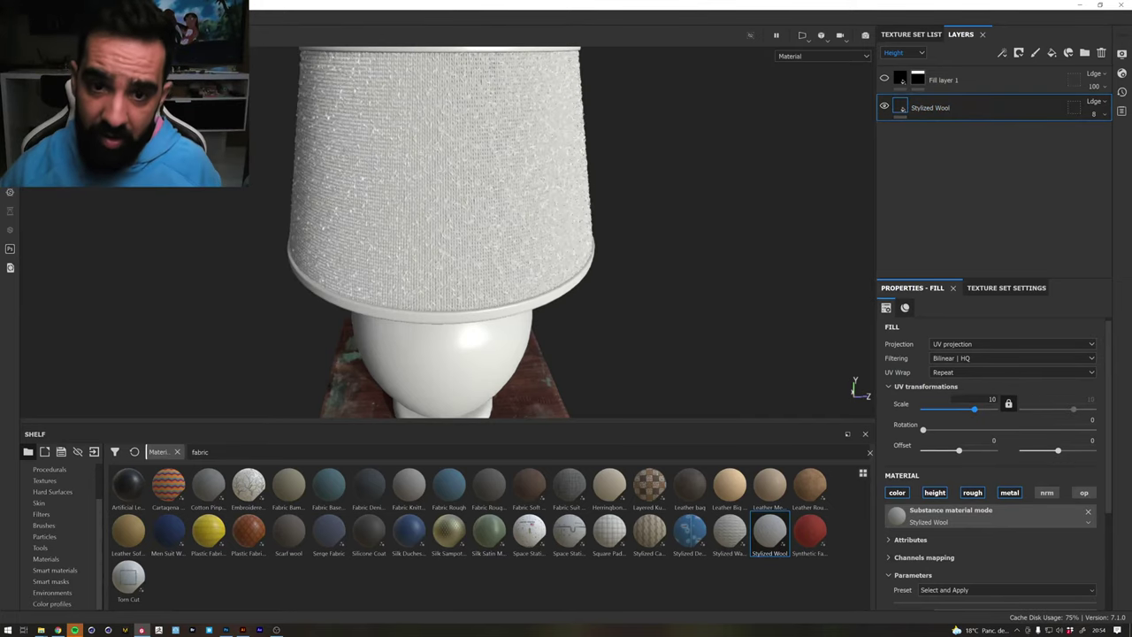
mouse_move(420, 171)
alt+mouse_down()
mouse_move(336, 151)
mouse_move(541, 154)
mouse_move(524, 196)
mouse_move(501, 185)
mouse_move(516, 177)
mouse_move(507, 187)
alt+mouse_up()
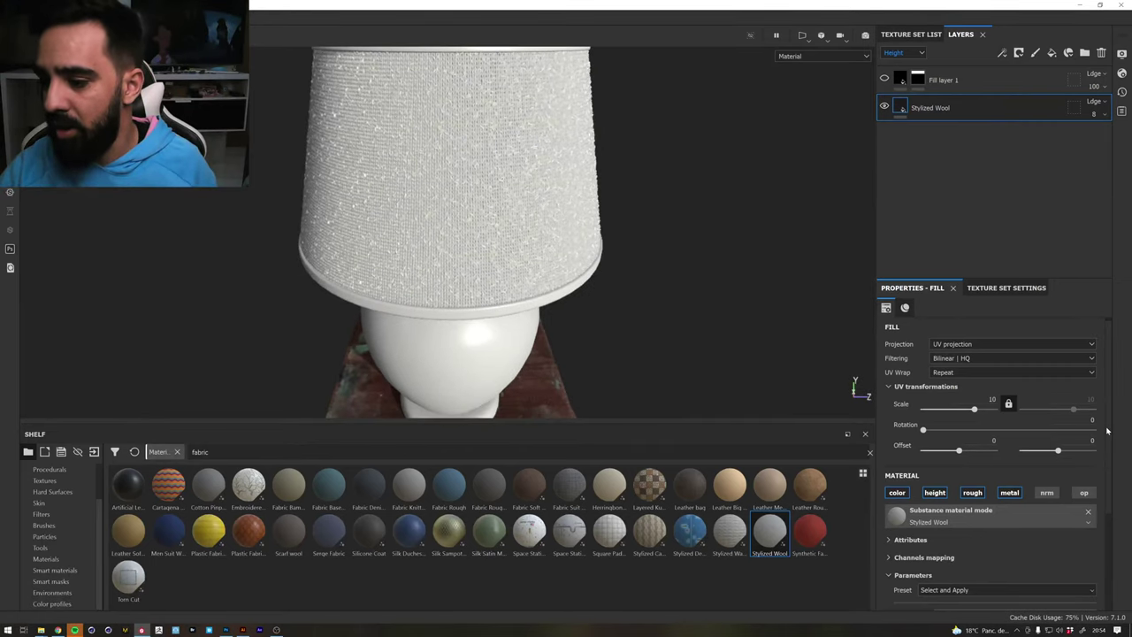
scroll(1107, 431, down, 3)
scroll(1108, 407, up, 3)
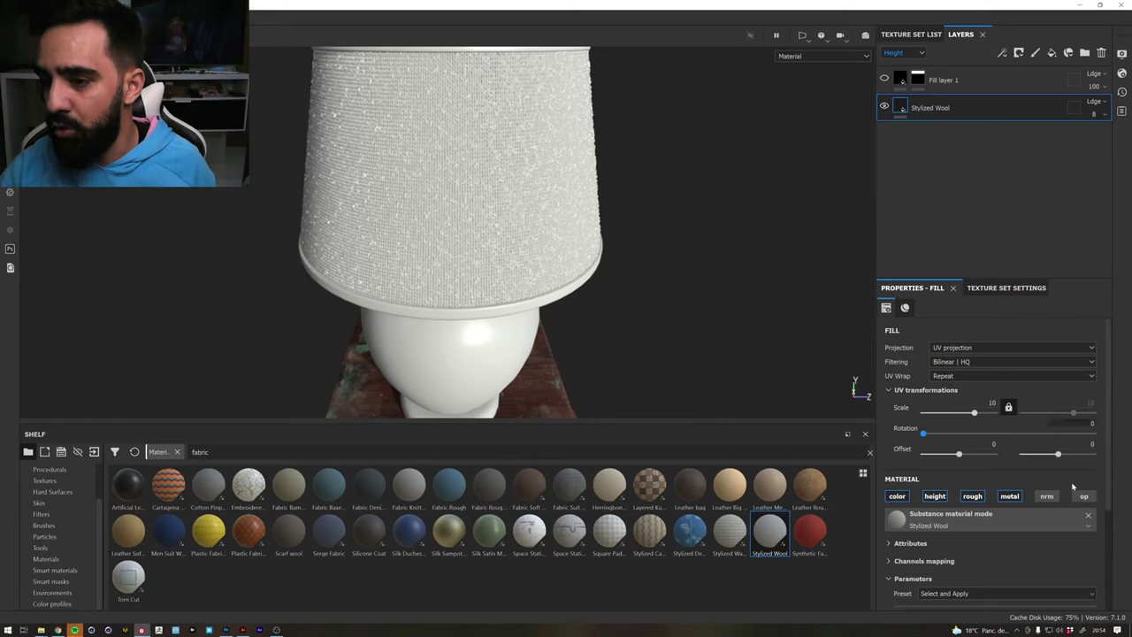
Show Fill layer 1 again and disable all its channels except opacity
click(885, 78)
click(900, 80)
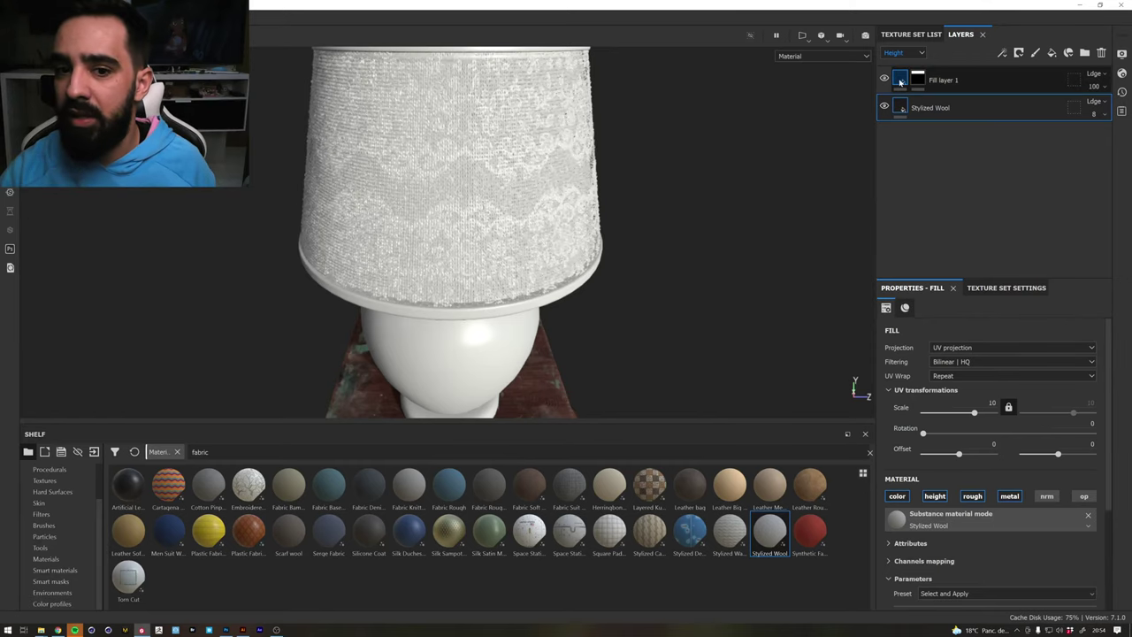
click(897, 497)
click(899, 497)
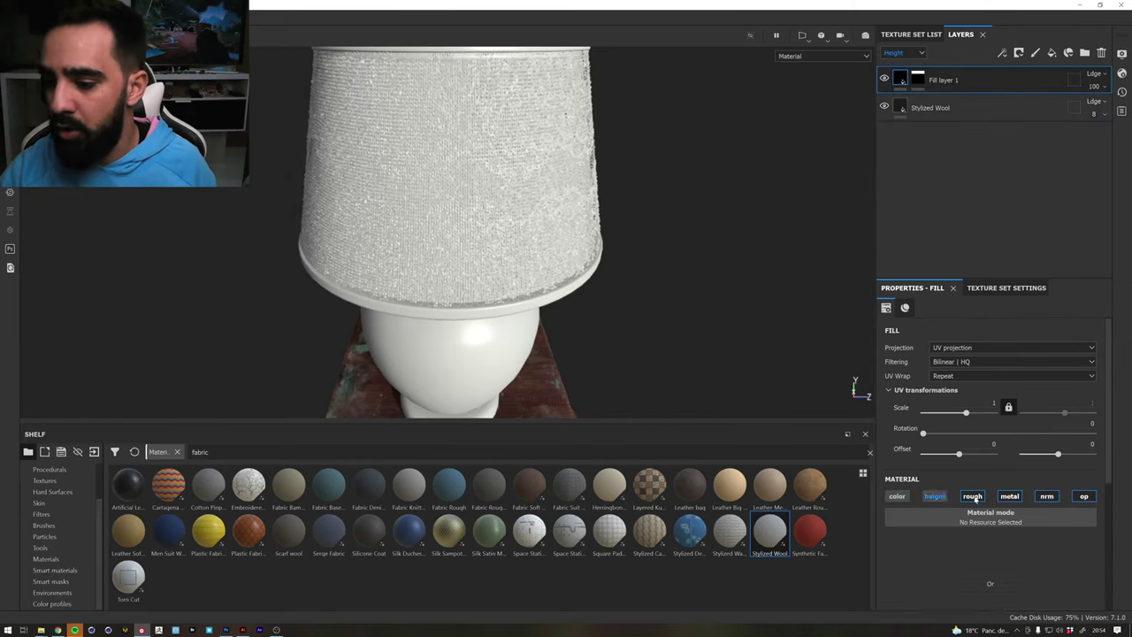
click(935, 496)
click(972, 496)
click(1009, 496)
click(1045, 496)
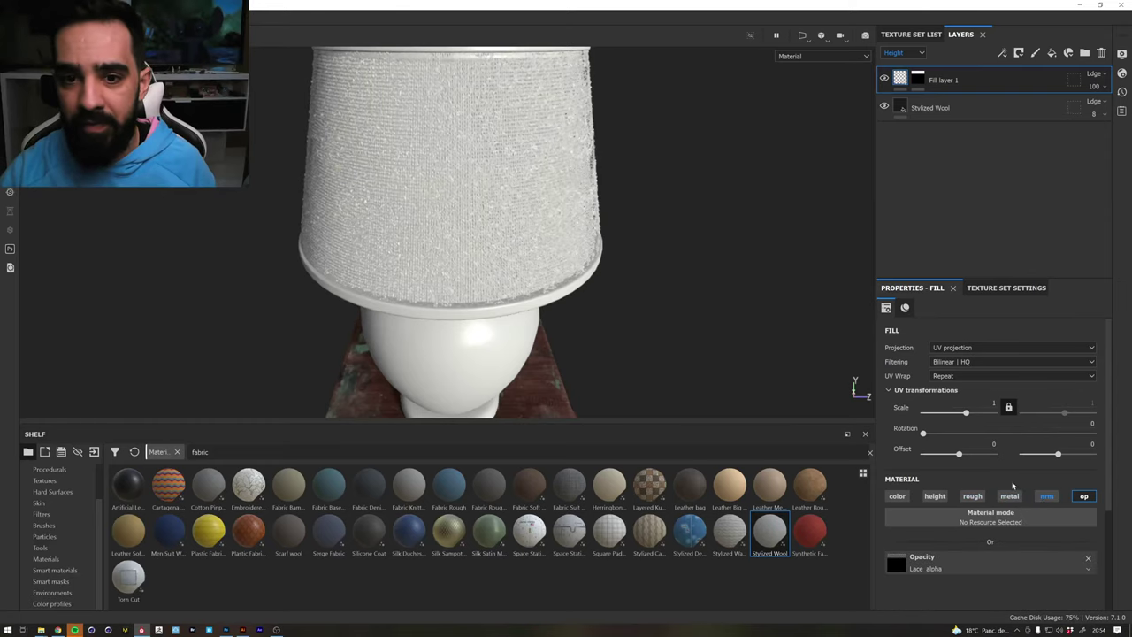
mouse_move(496, 160)
alt+mouse_down()
mouse_move(495, 136)
mouse_move(528, 134)
alt+mouse_up()
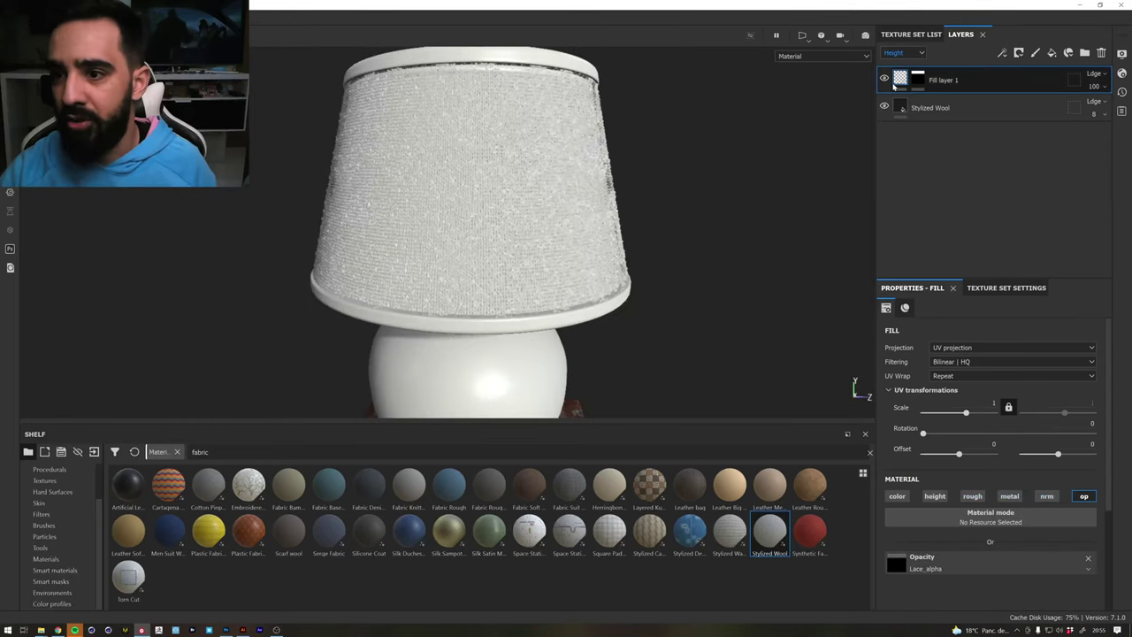
Hide the Stylized Wool layer, then add and delete an extra fill layer
click(883, 106)
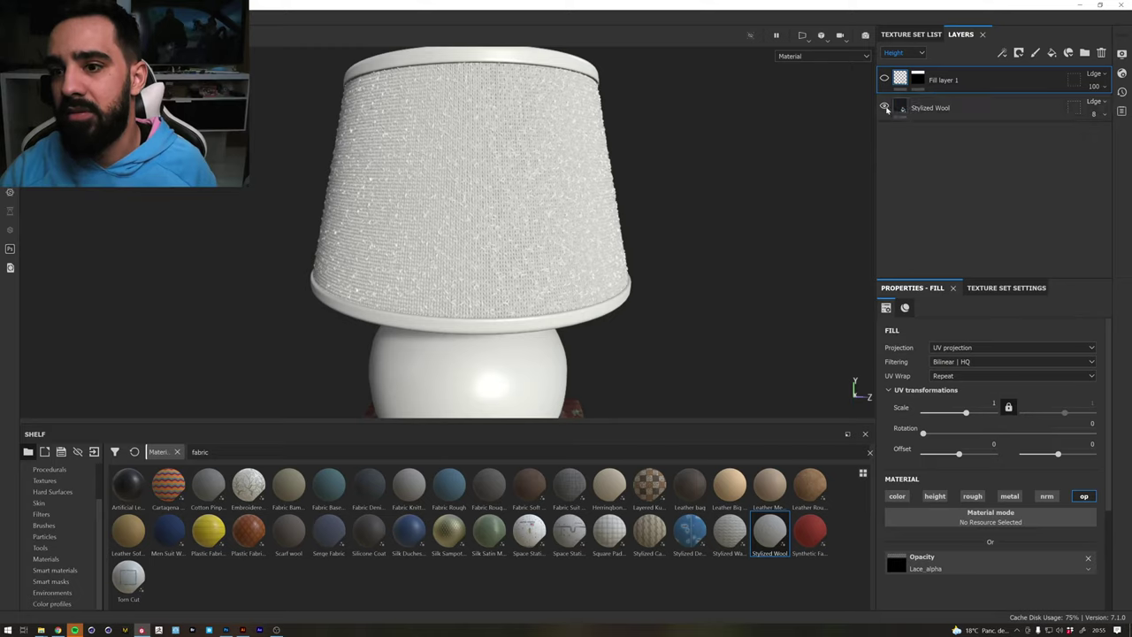
click(1054, 56)
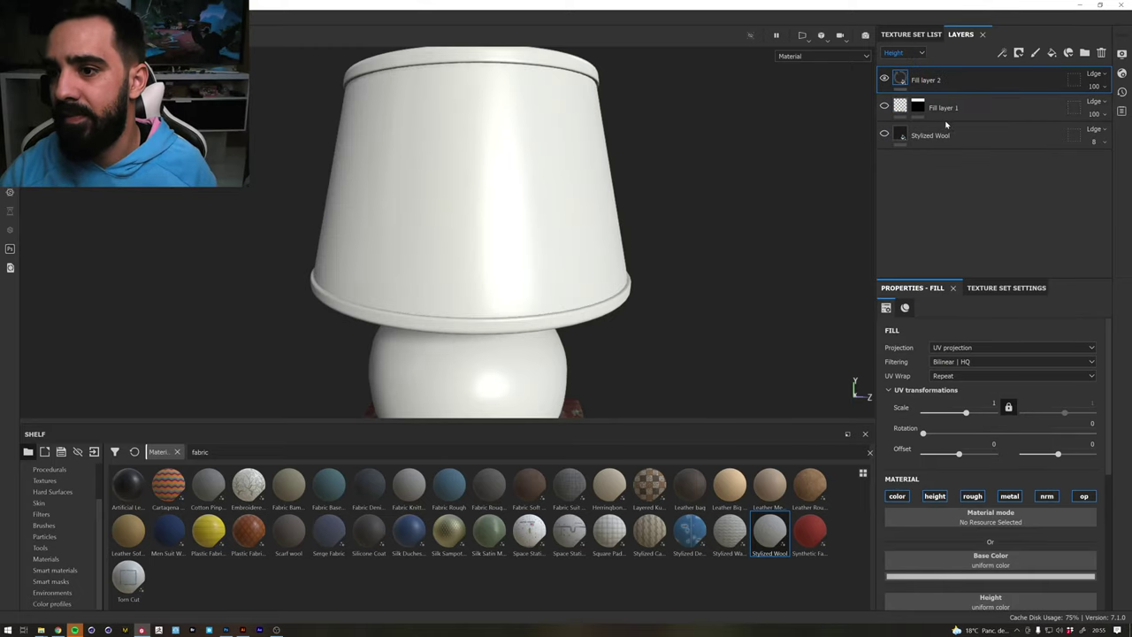
click(1102, 53)
scroll(543, 198, up, 3)
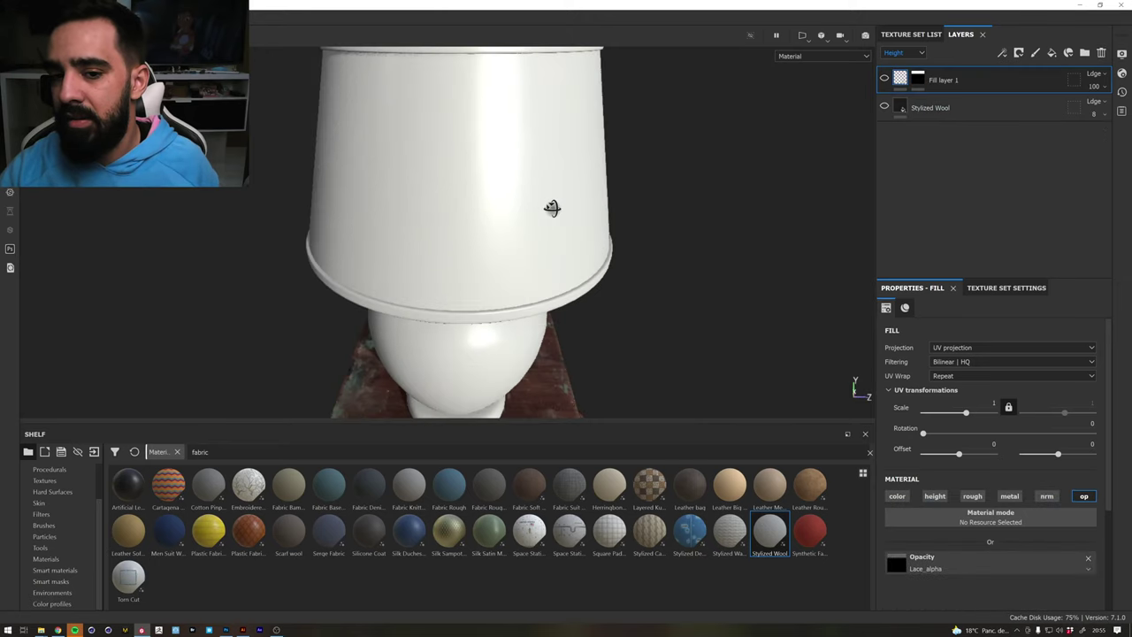
Return to the Substance Painter project and bring up the File menu
key(alt+Tab)
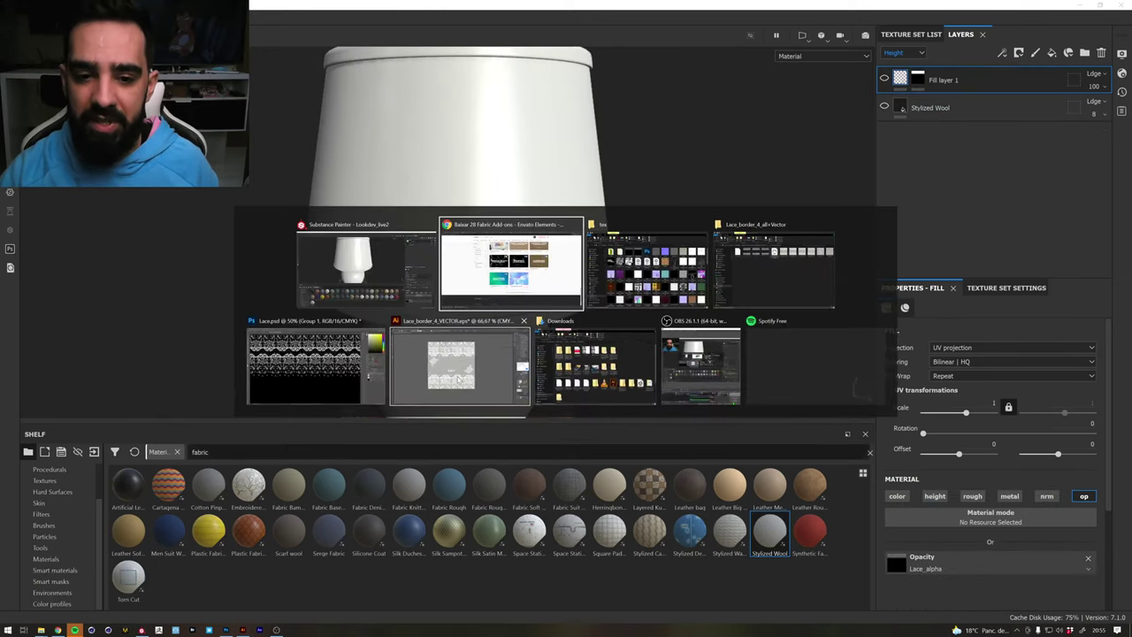
click(363, 266)
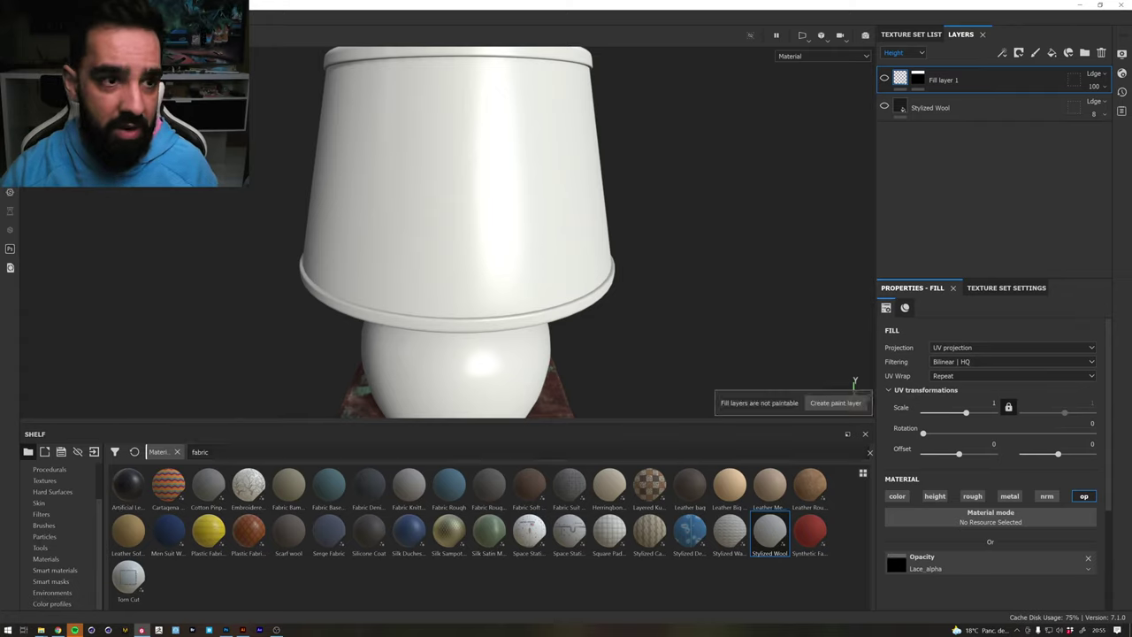
key(alt+f)
key(Escape)
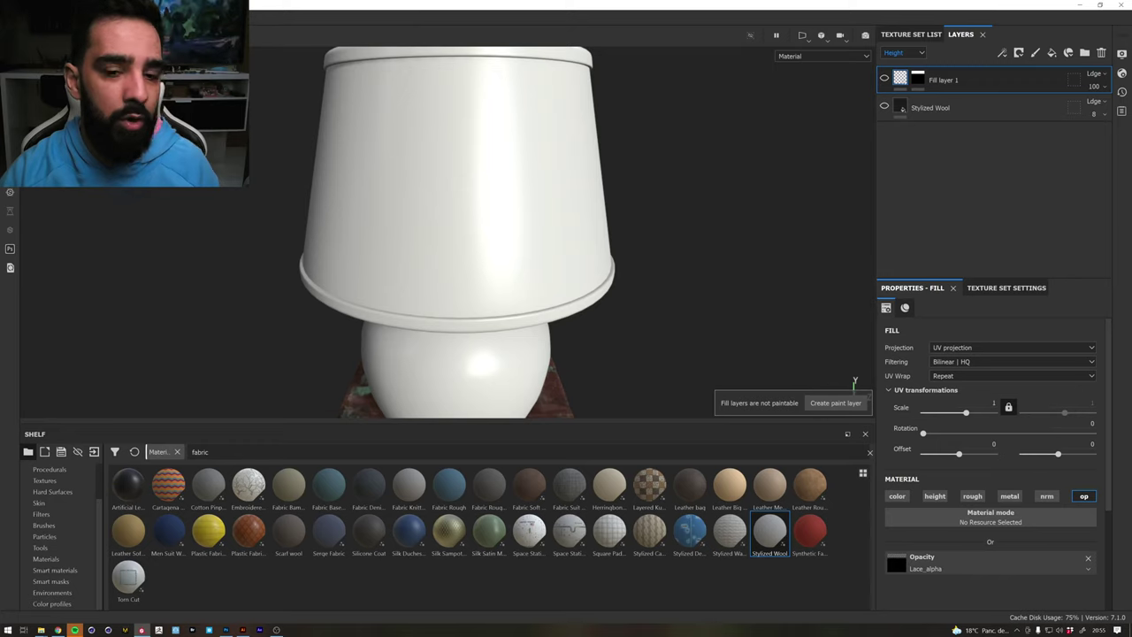
key(alt+f)
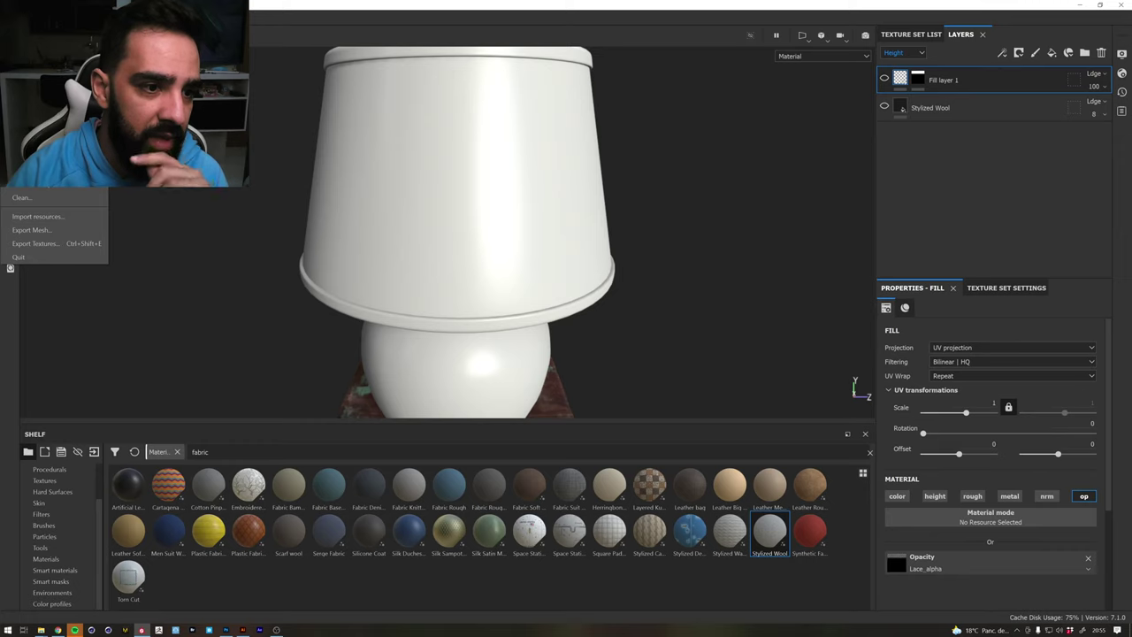
Bring up the Save As dialog for the lamp texturing project
click(31, 229)
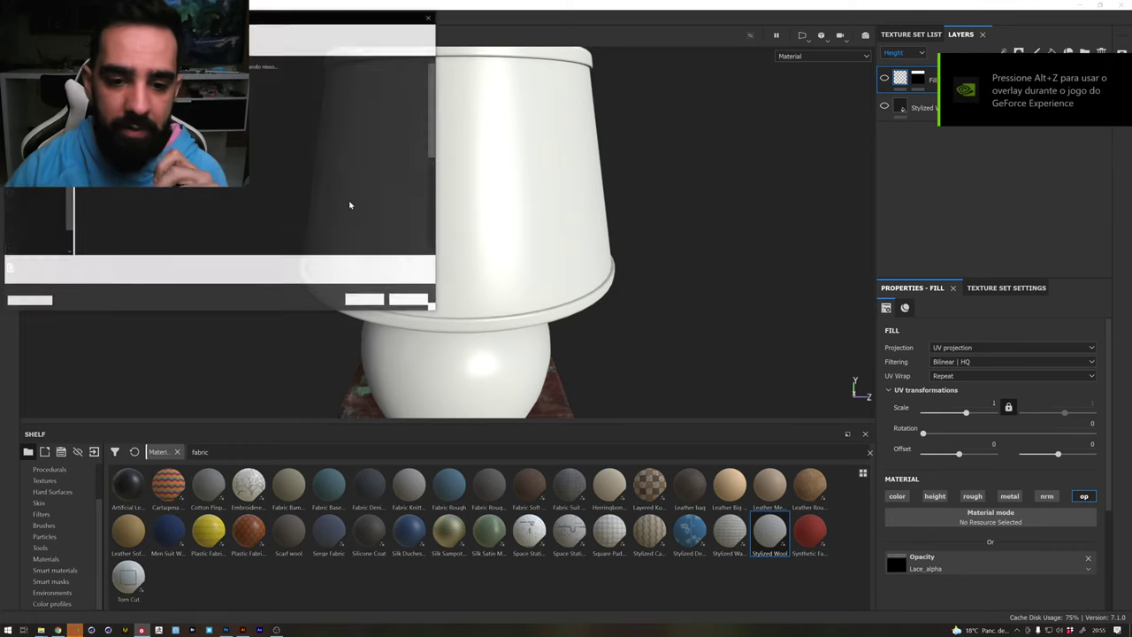
key(Escape)
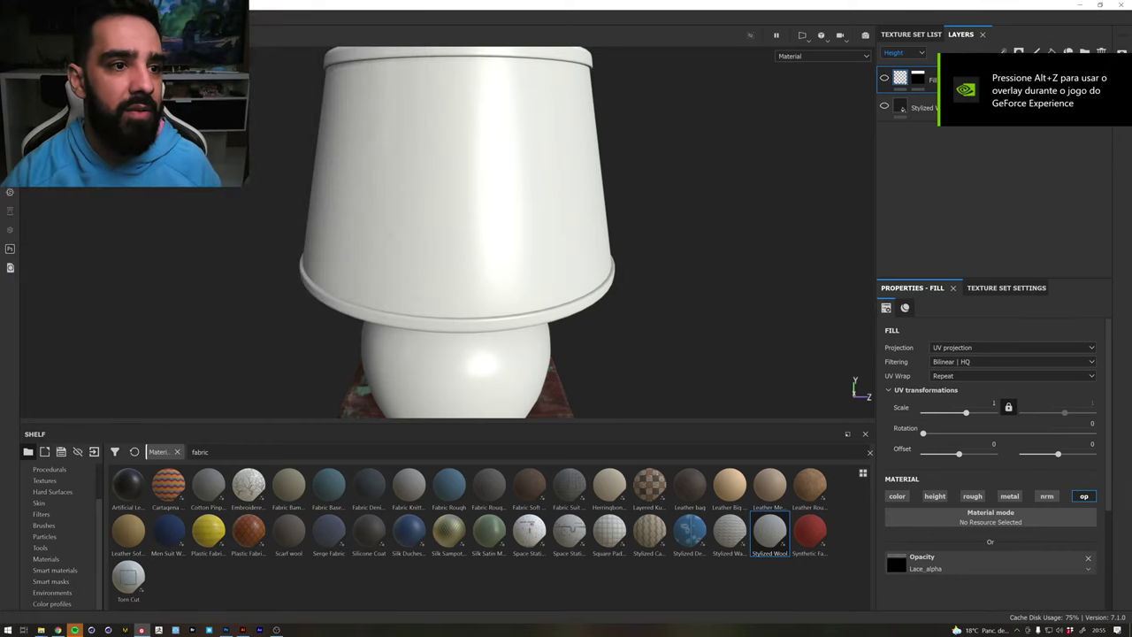
key(alt+f)
key(ctrl+s)
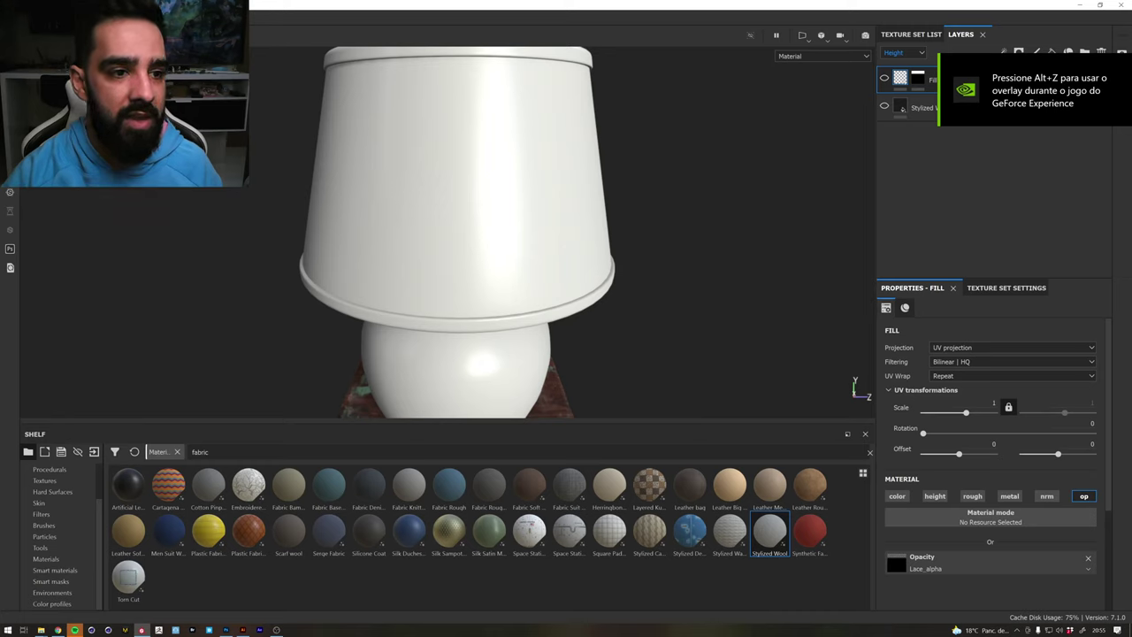
text(Lo)
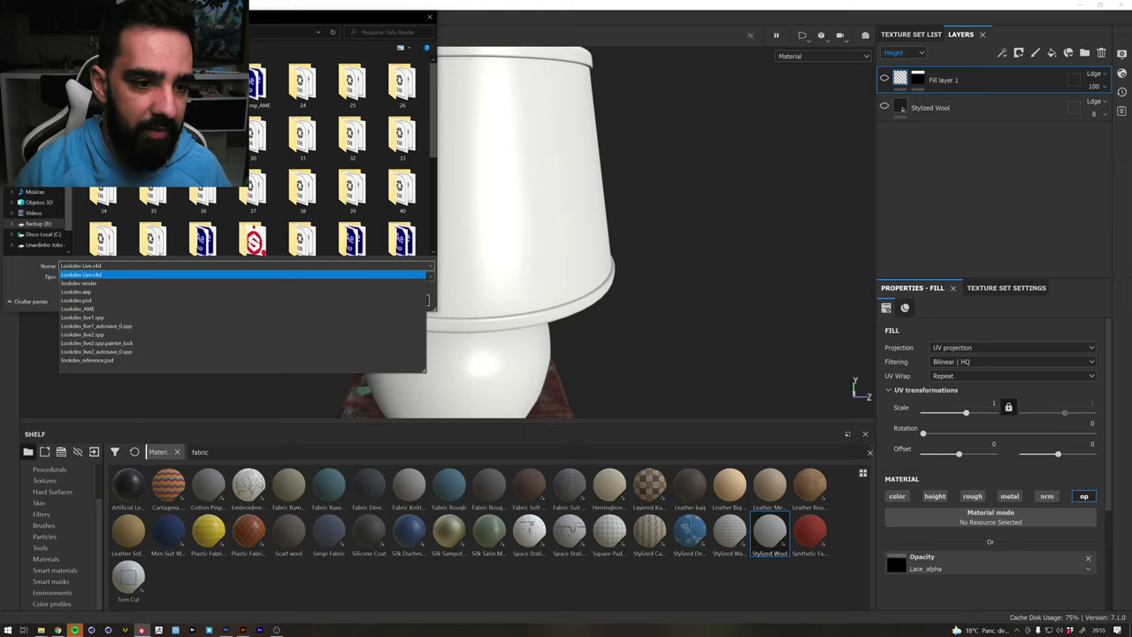
key(BackSpace)
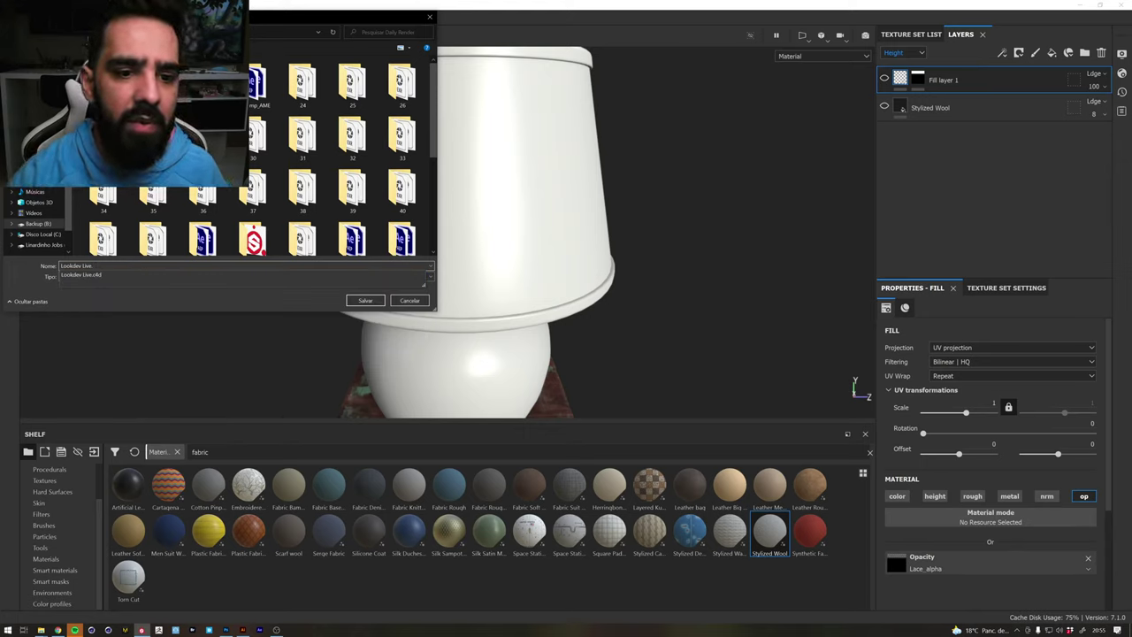
Save the project as Lookdev_live, trimmed from the existing Lookdev_live1 name
scroll(288, 126, down, 5)
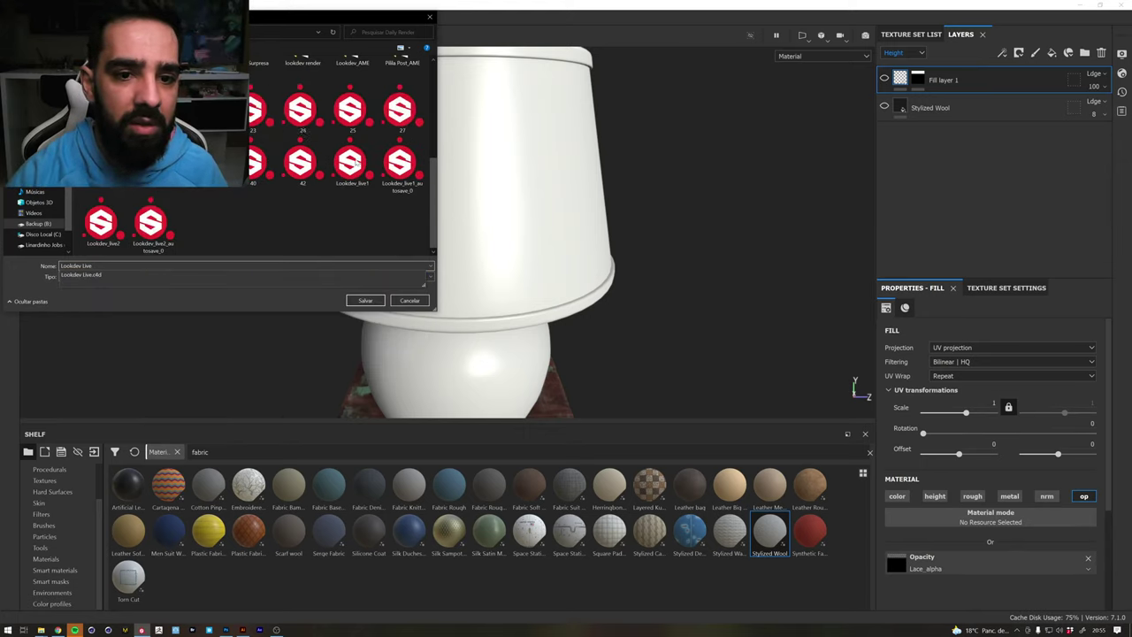
click(350, 162)
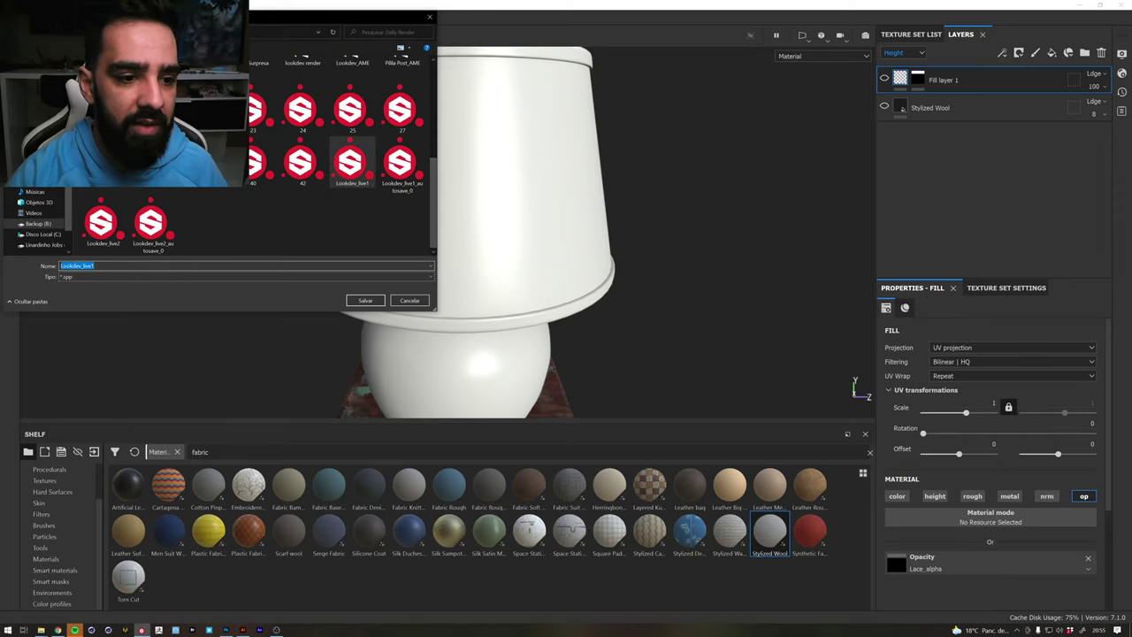
key(End)
key(BackSpace)
key(Return)
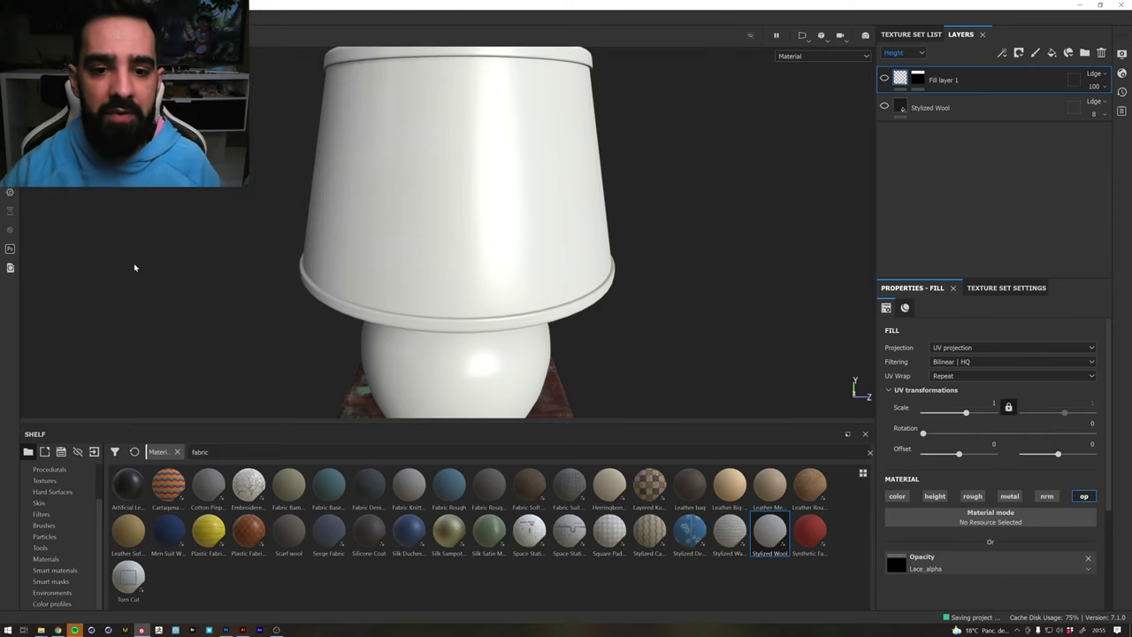
key(alt+Tab)
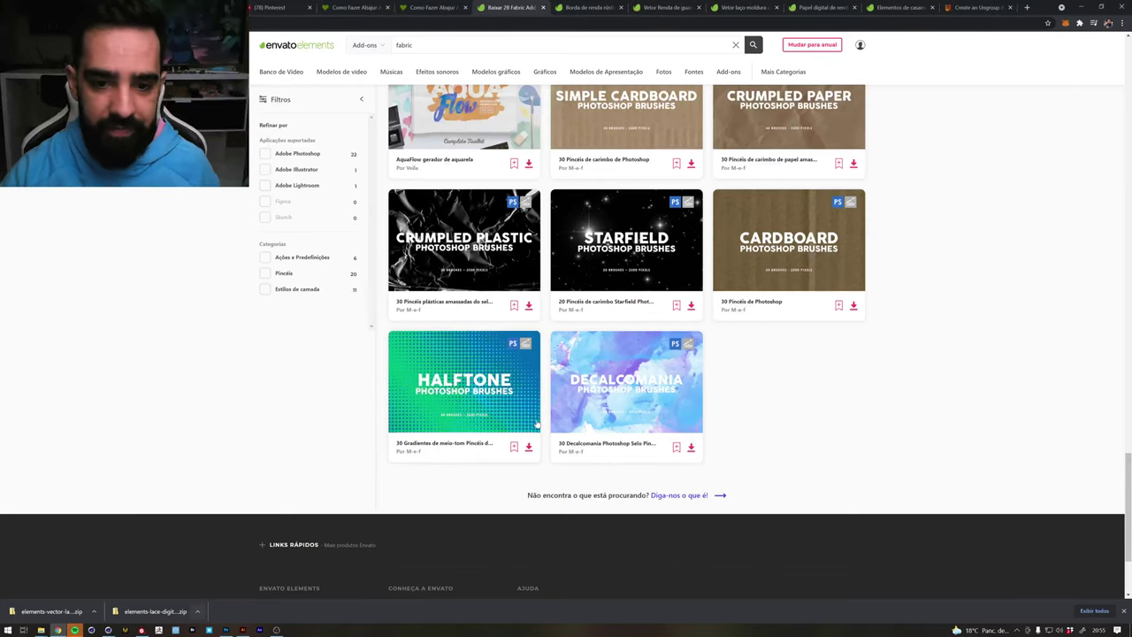
key(alt+Tab)
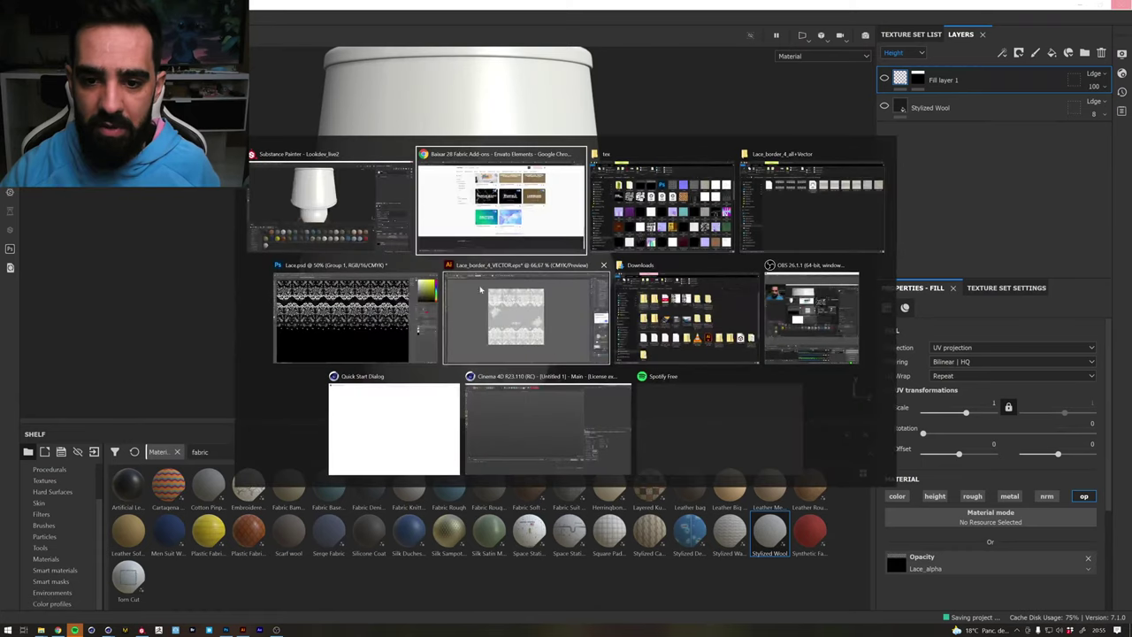
Switch to Cinema 4D and load the recent Table Lamp scene
click(548, 425)
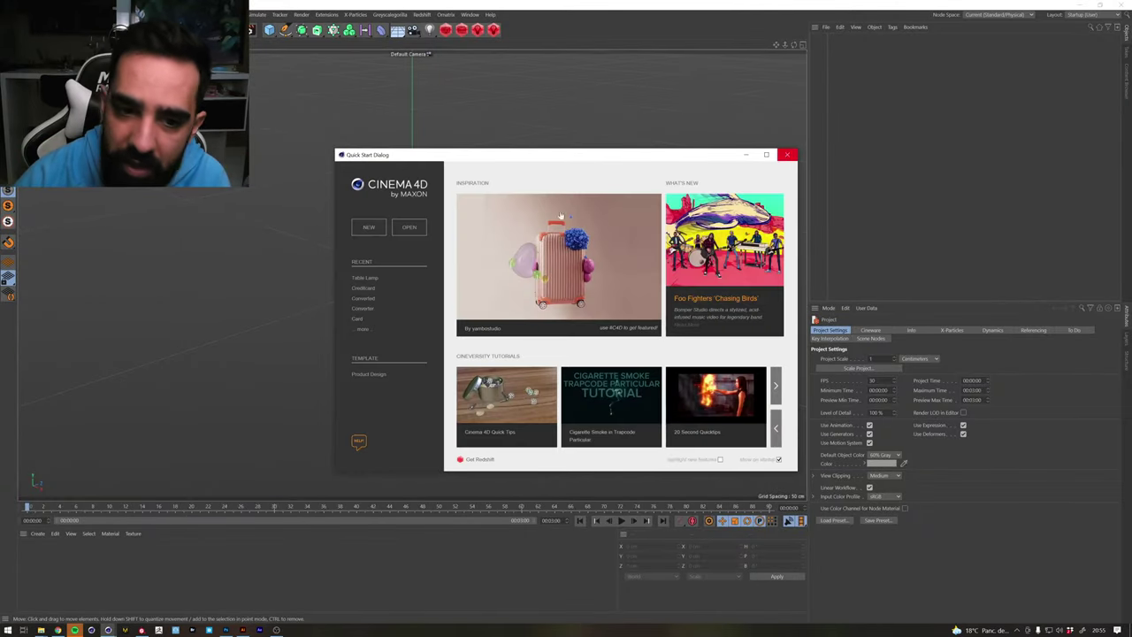
click(365, 278)
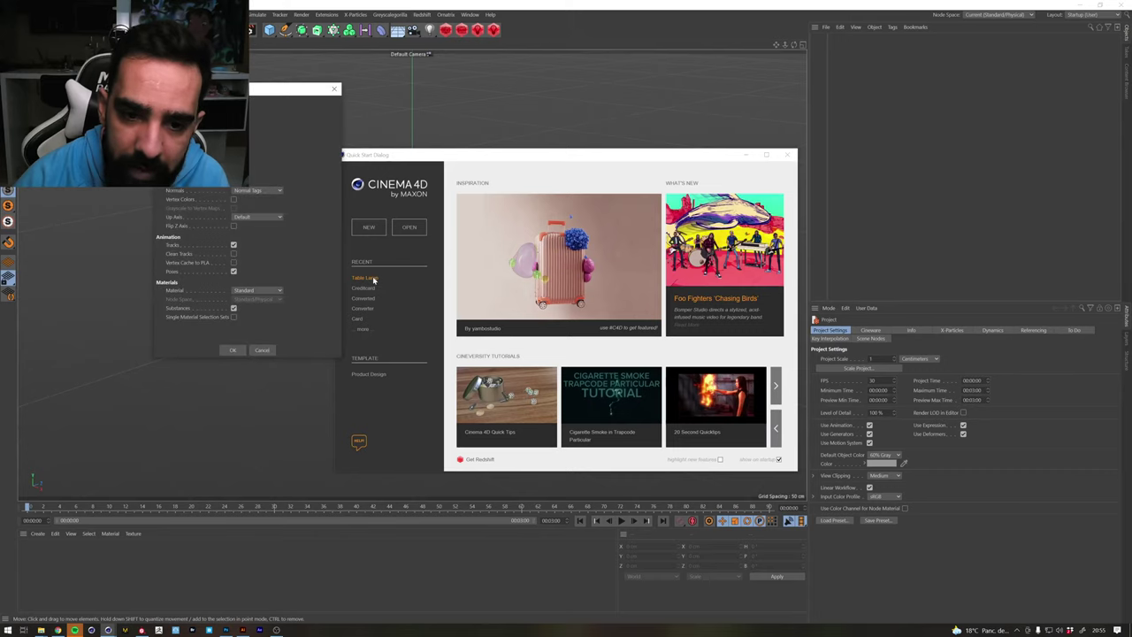
click(234, 350)
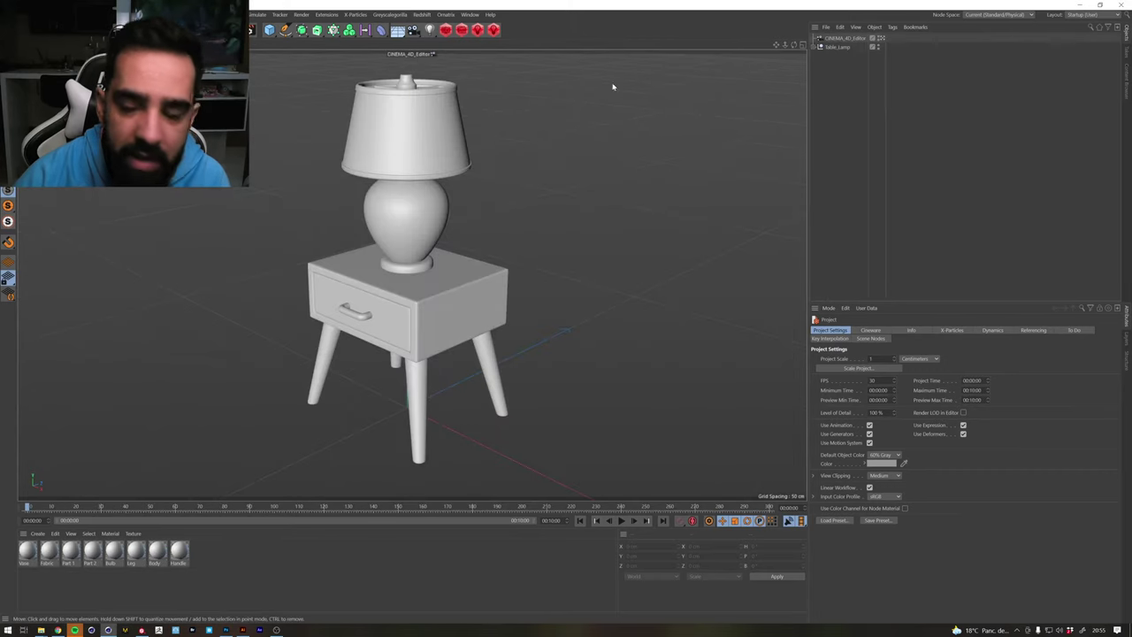
Expand Table_Lamp, select the Fabric lampshade and look down into it
click(819, 46)
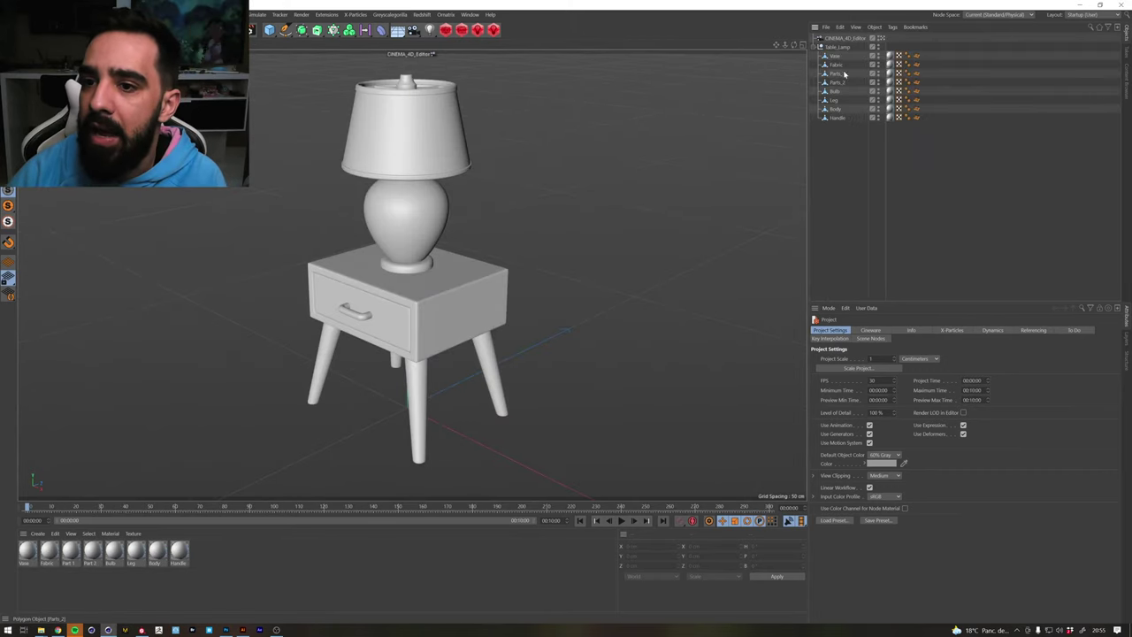
click(835, 64)
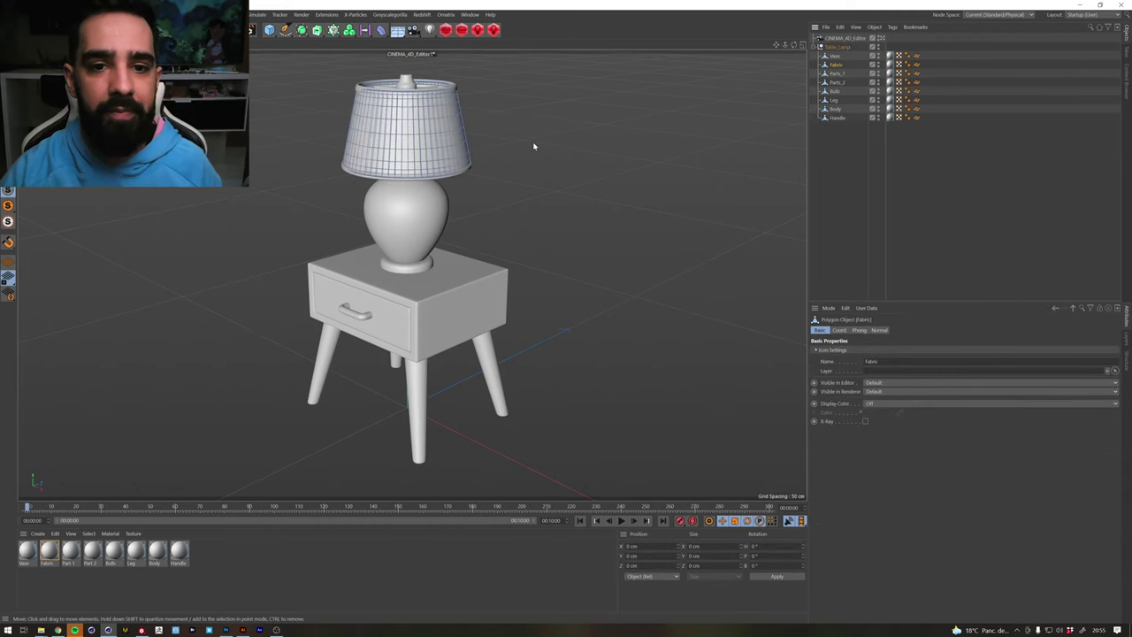
scroll(465, 113, up, 2)
scroll(464, 114, up, 3)
alt+drag(465, 124, 466, 252)
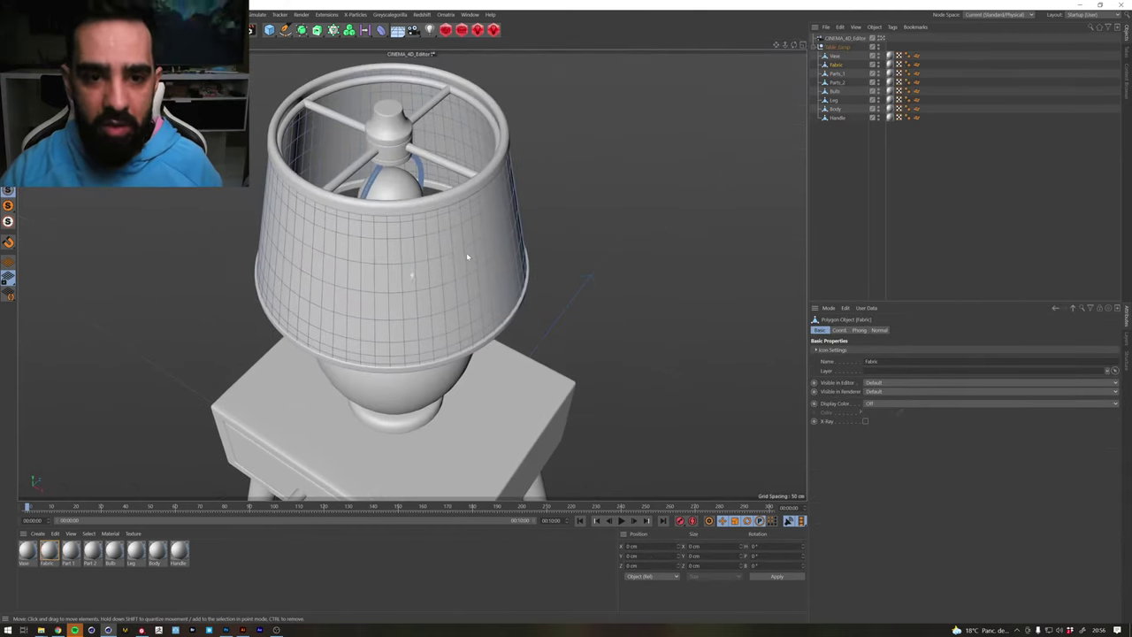
key(u)
key(f)
click(791, 174)
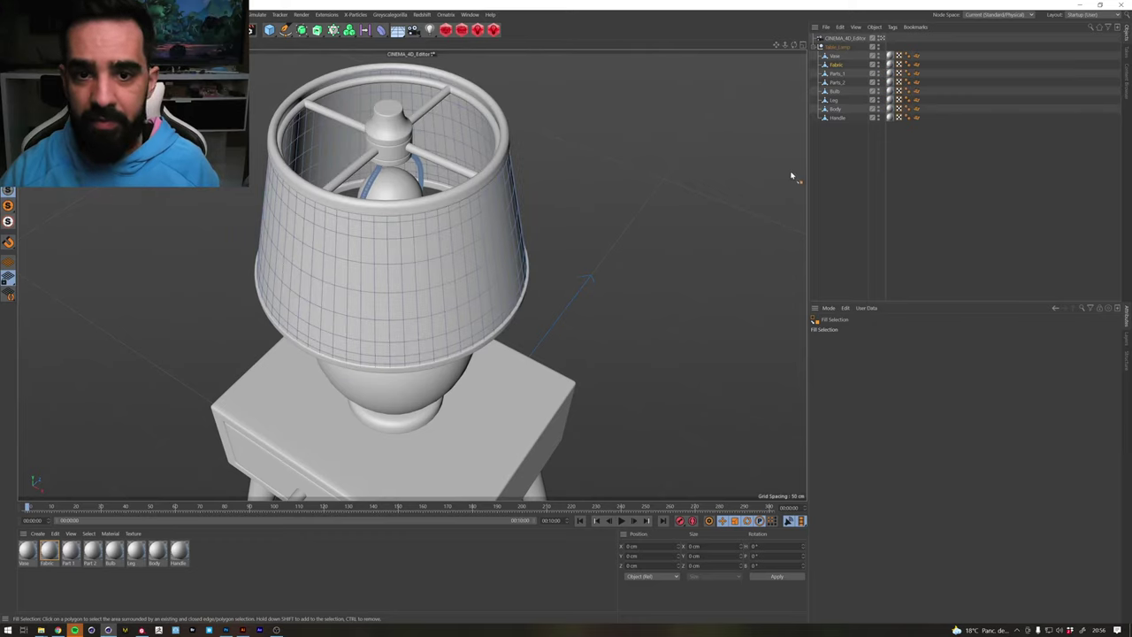
Hide the table lamp except the Fabric lampshade, select it and view inside
click(878, 47)
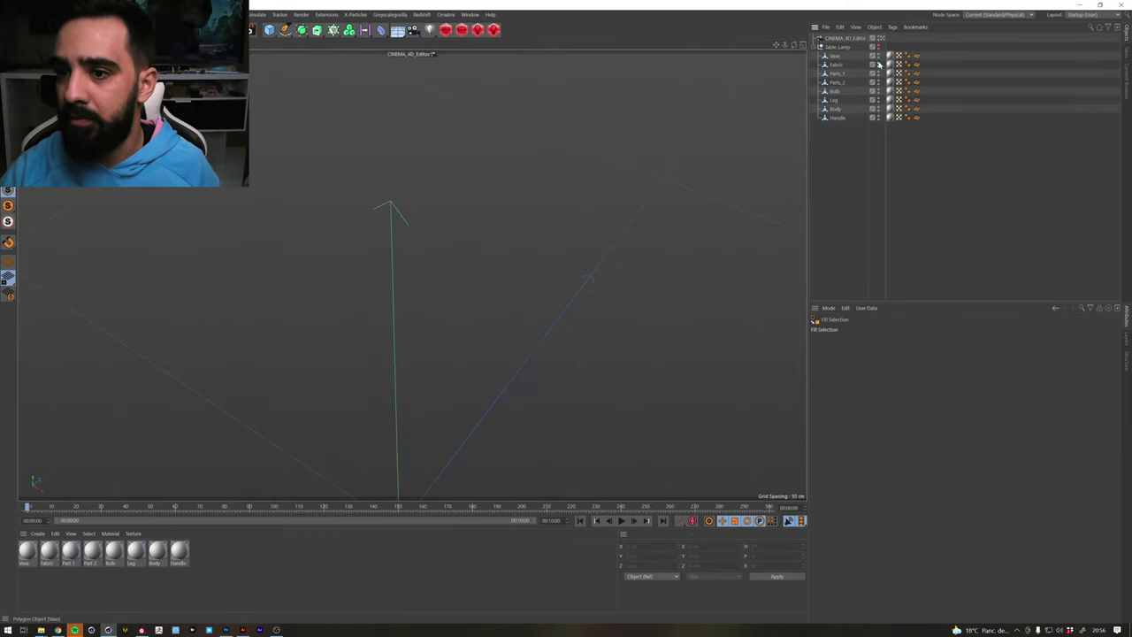
click(878, 64)
click(833, 66)
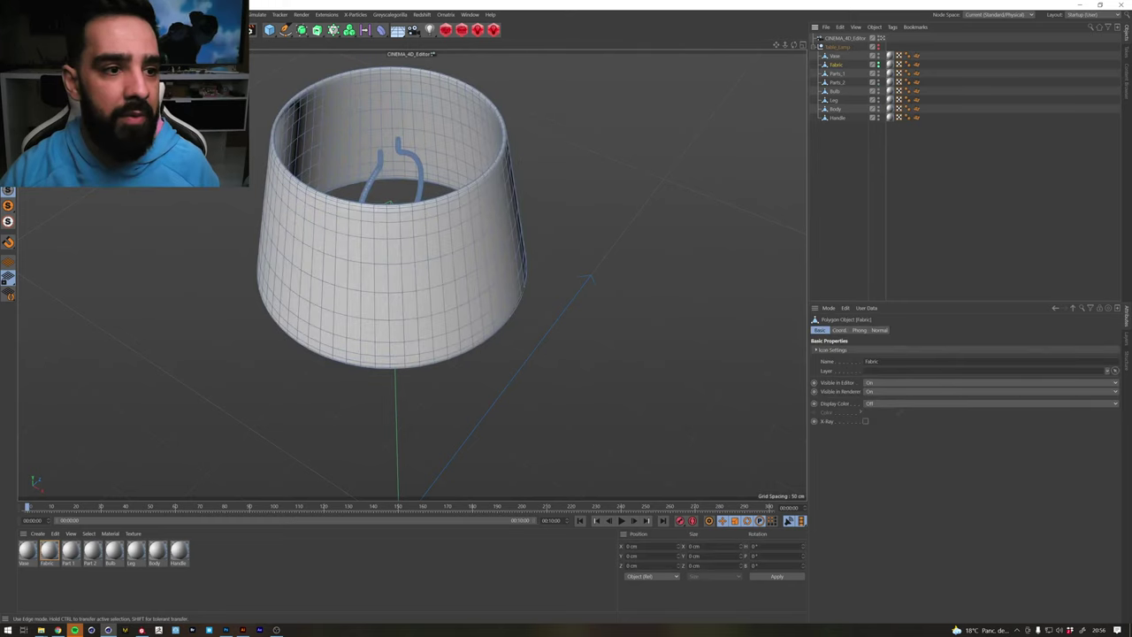
key(u)
key(l)
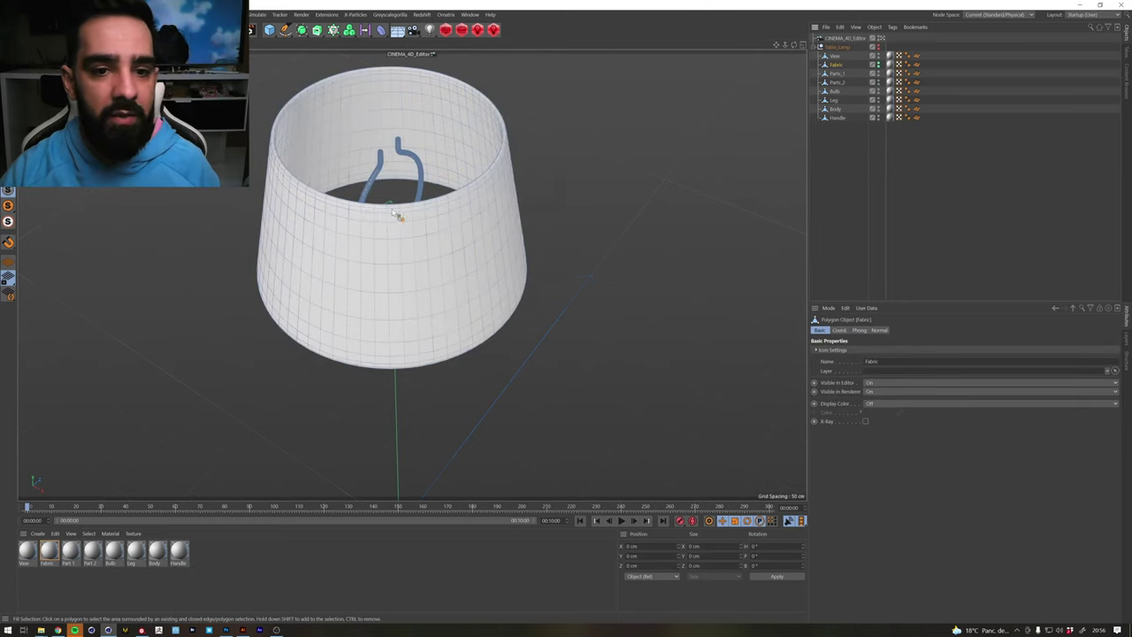
scroll(397, 214, up, 3)
scroll(472, 220, up, 3)
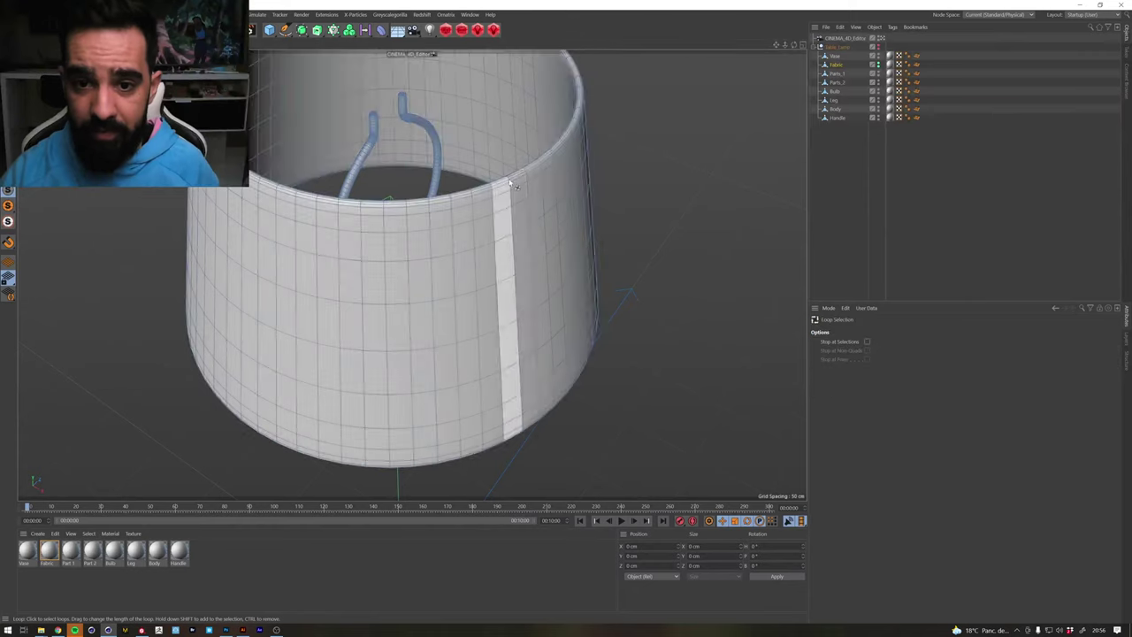
alt+drag(553, 183, 496, 251)
scroll(522, 208, up, 2)
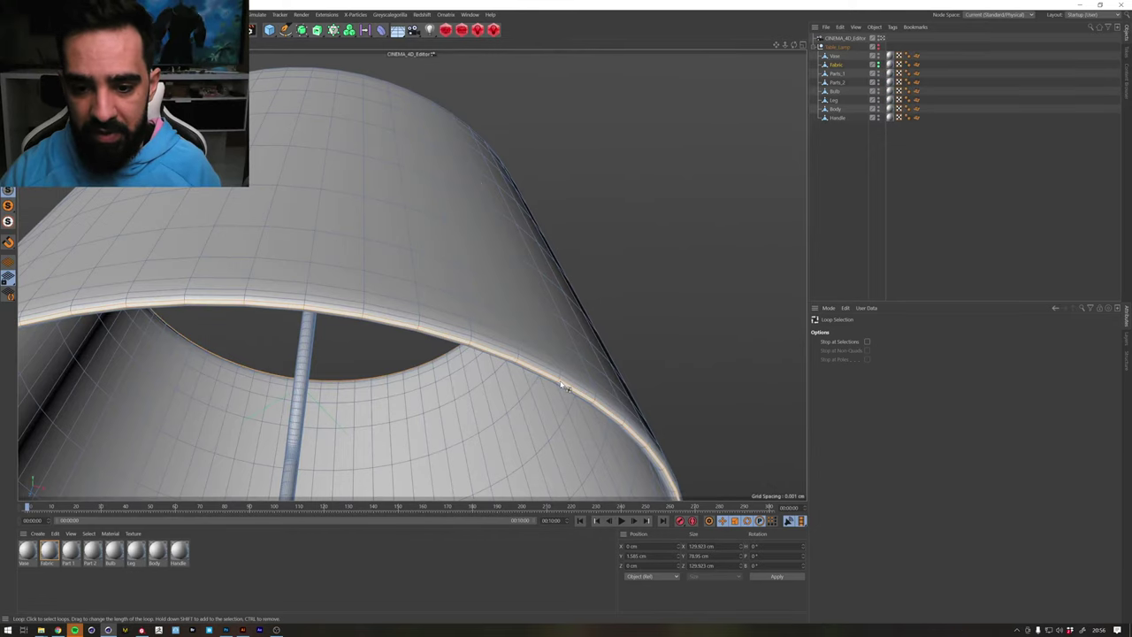
Fill-select the lampshade's inner polygons, undo it, and return to model mode framed on the shade
key(u)
key(f)
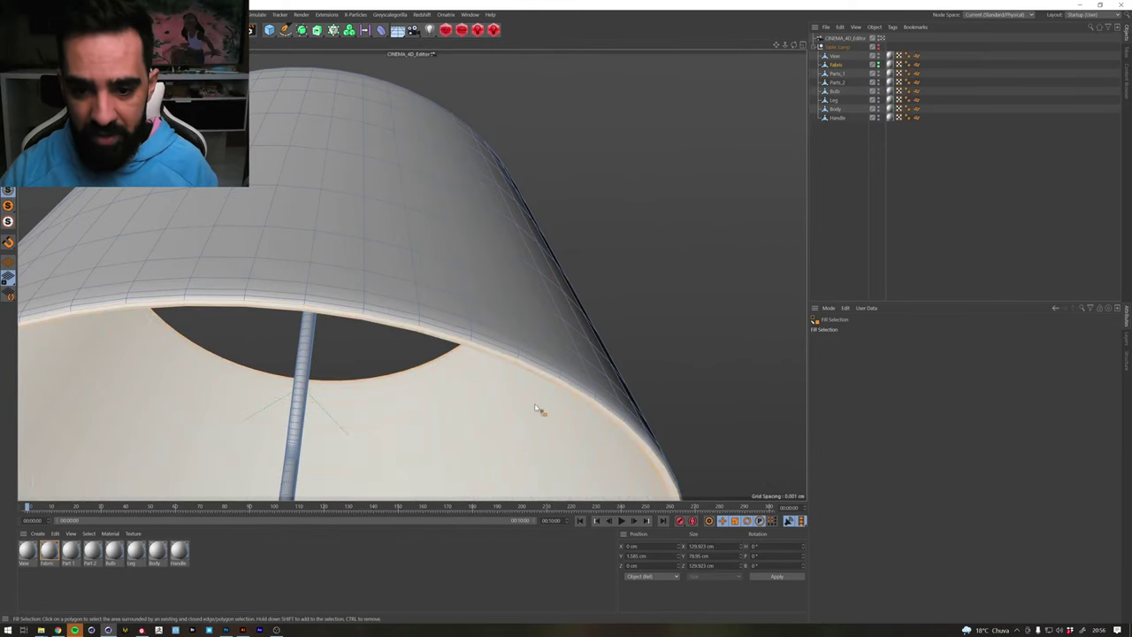
click(537, 410)
key(ctrl+z)
alt+drag(387, 256, 387, 348)
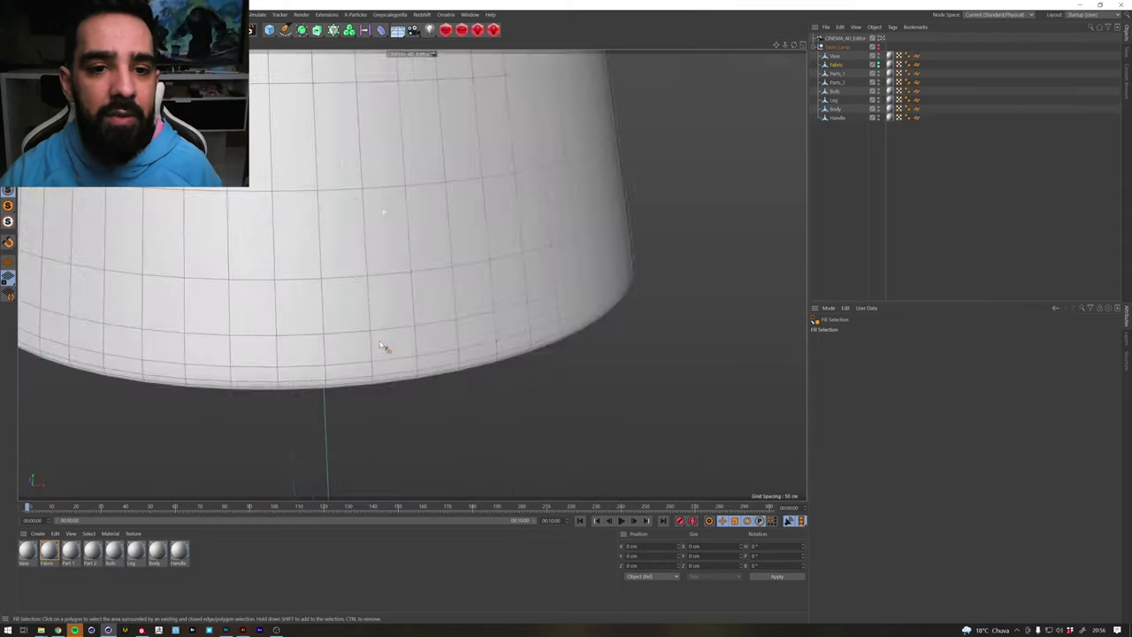
key(h)
key(Return)
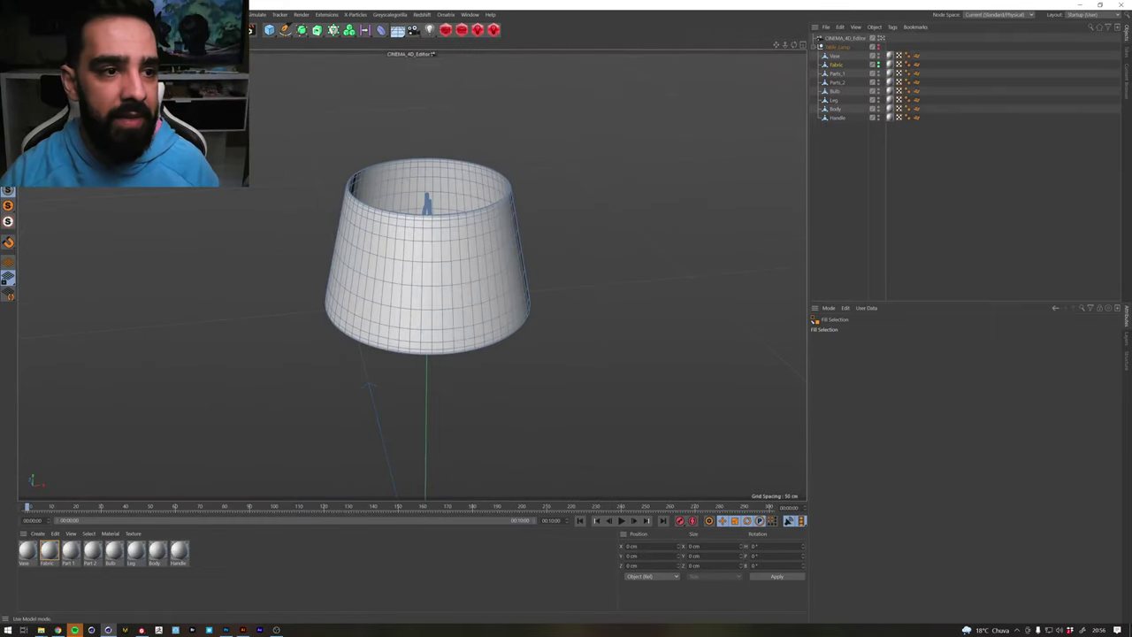
Deselect the lampshade, unhide the whole table lamp and delete the extra editor camera
click(8, 276)
click(899, 51)
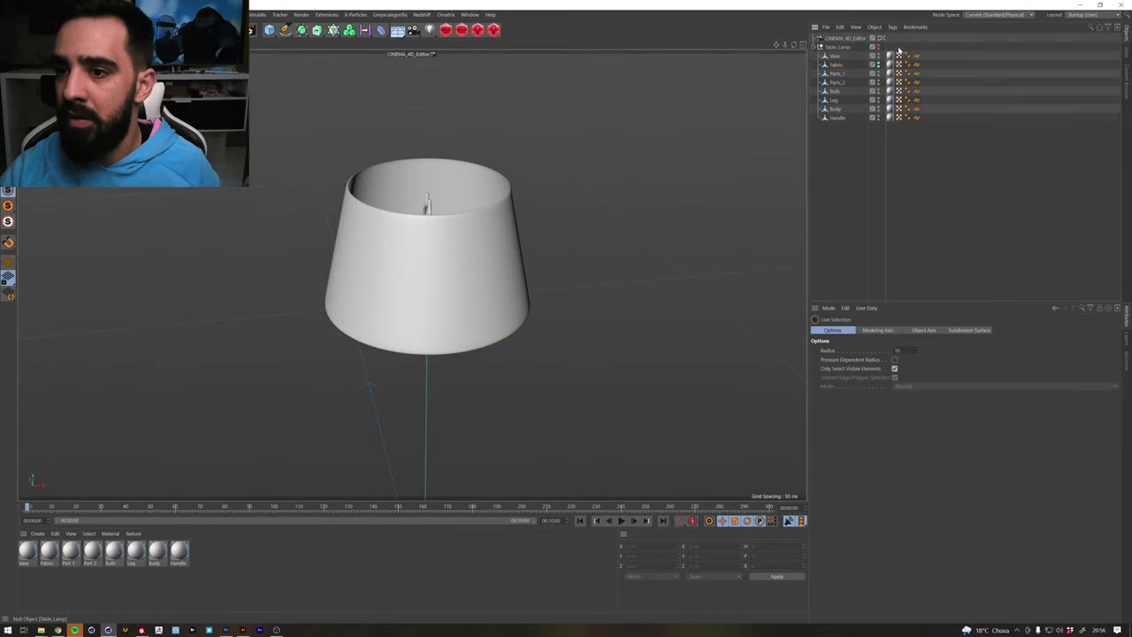
click(879, 48)
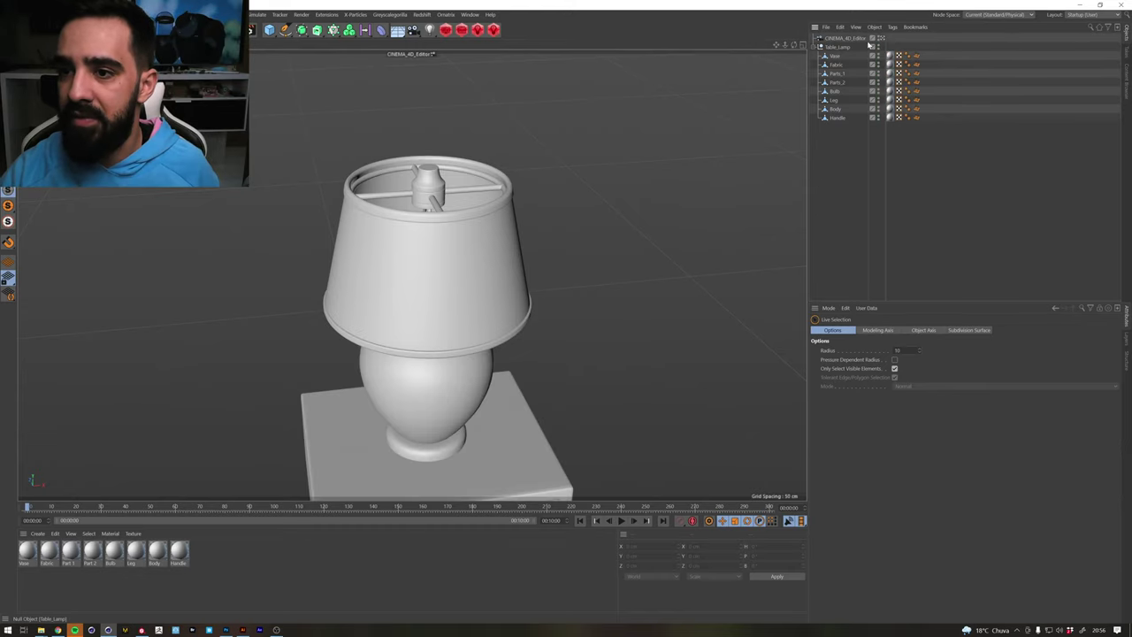
click(856, 39)
key(Delete)
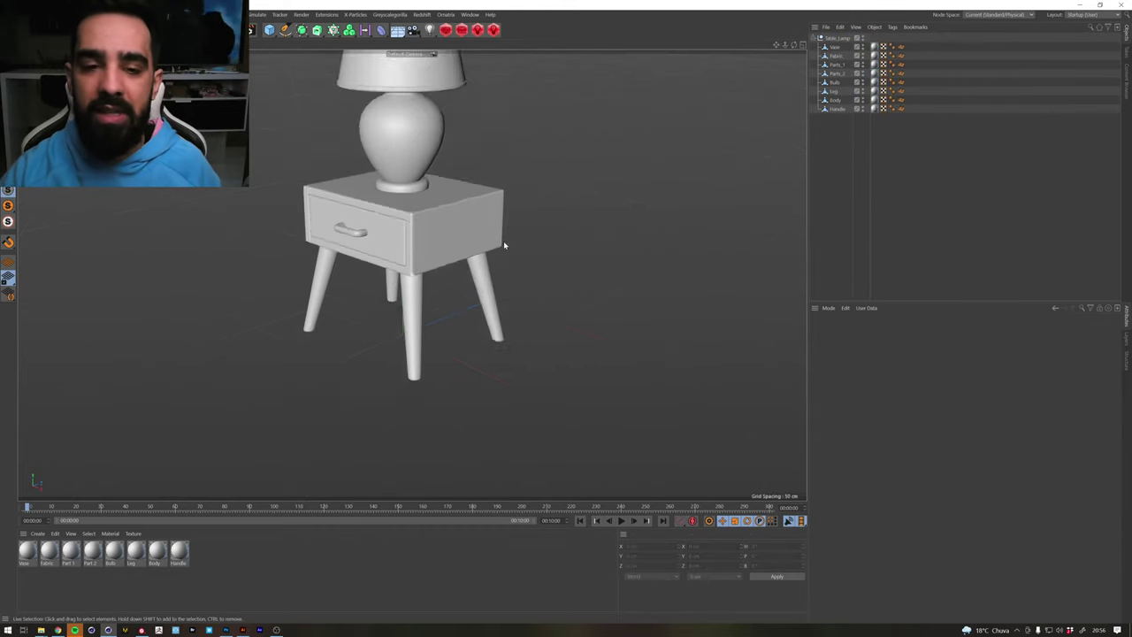
Export the lamp scene to FBX with default settings as Table Lamp_5, then return to Substance Painter
alt+middle_drag(503, 241, 386, 262)
alt+drag(386, 262, 393, 268)
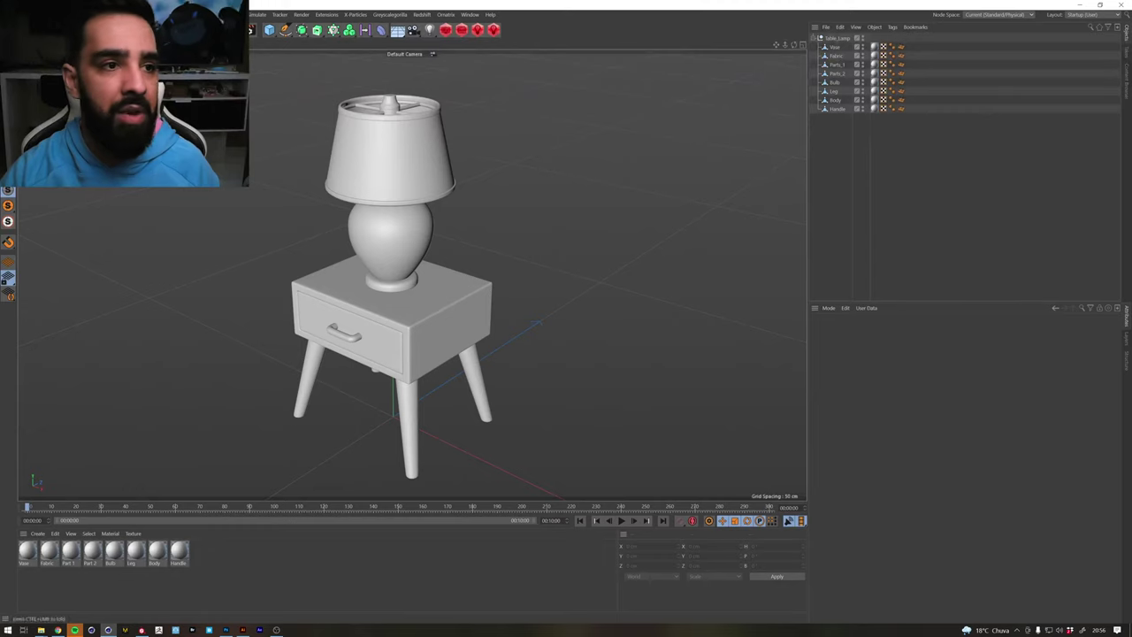
click(11, 14)
mouse_move(21, 190)
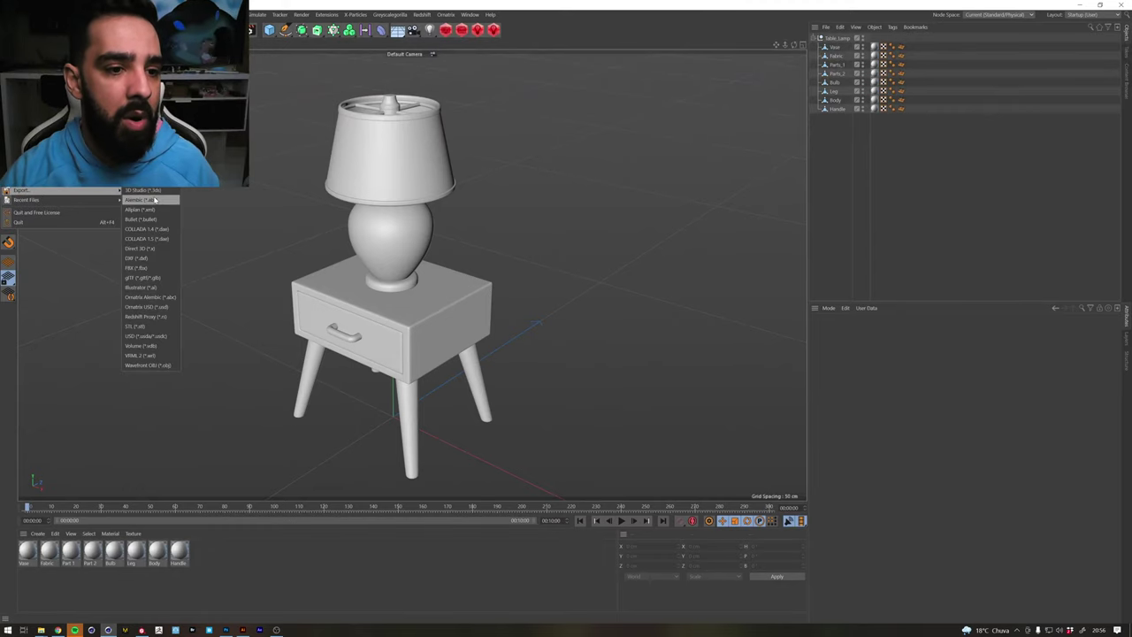
click(142, 267)
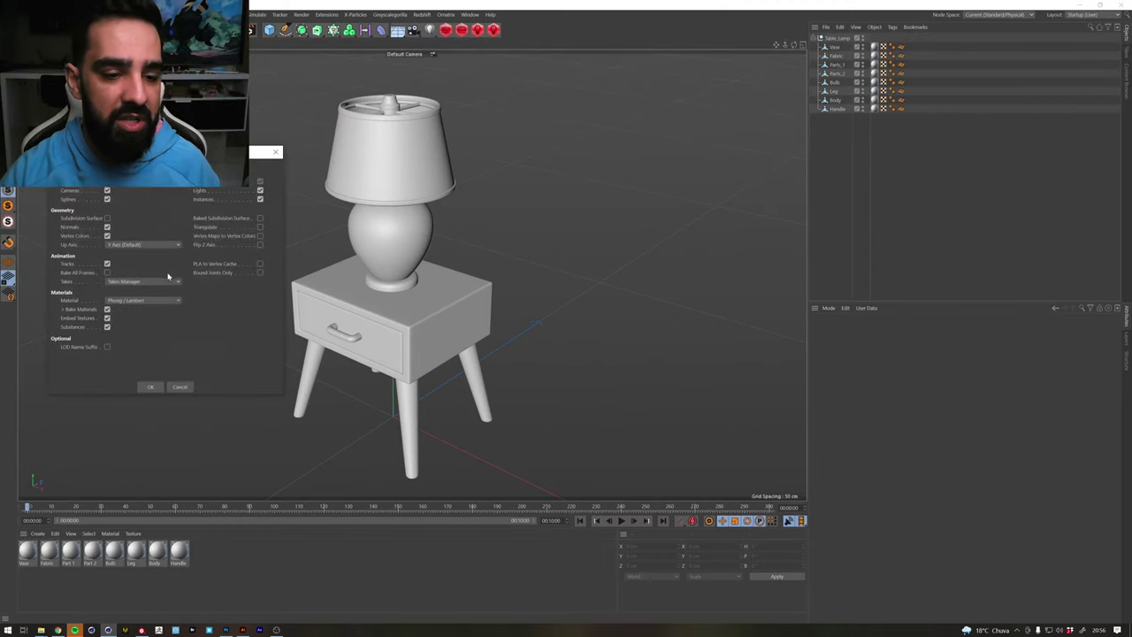
click(152, 386)
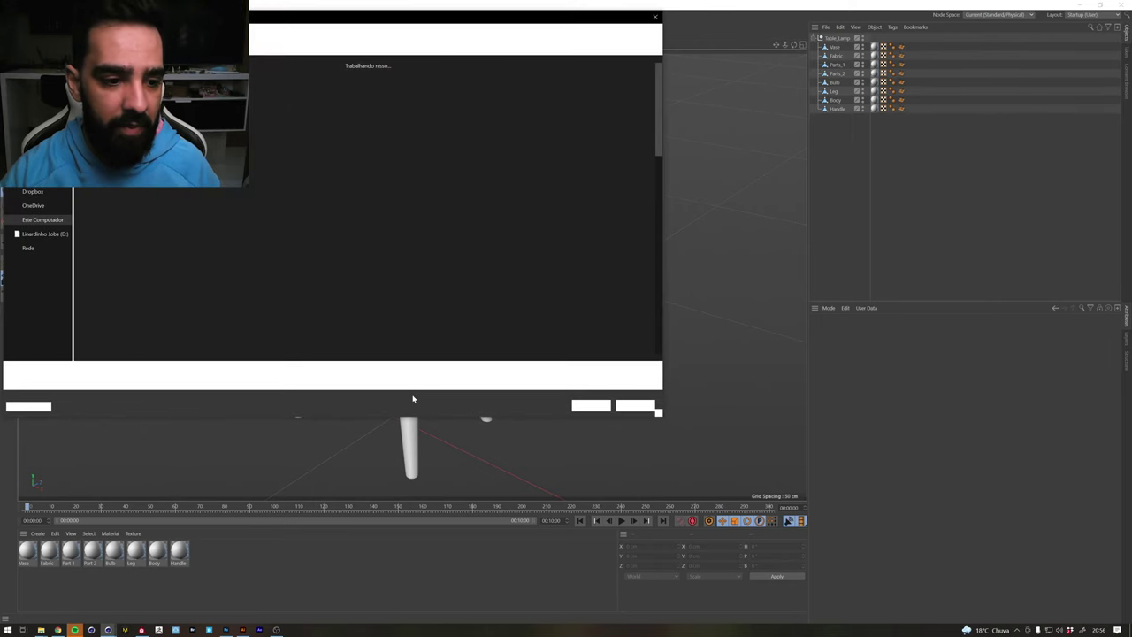
key(End)
text(_)
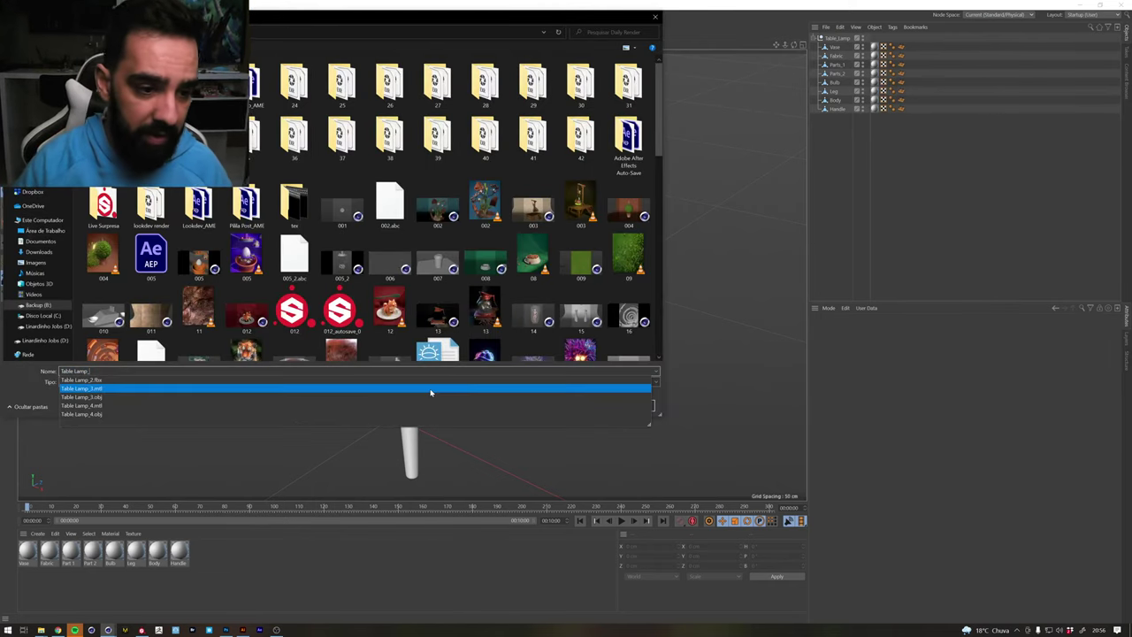
click(430, 392)
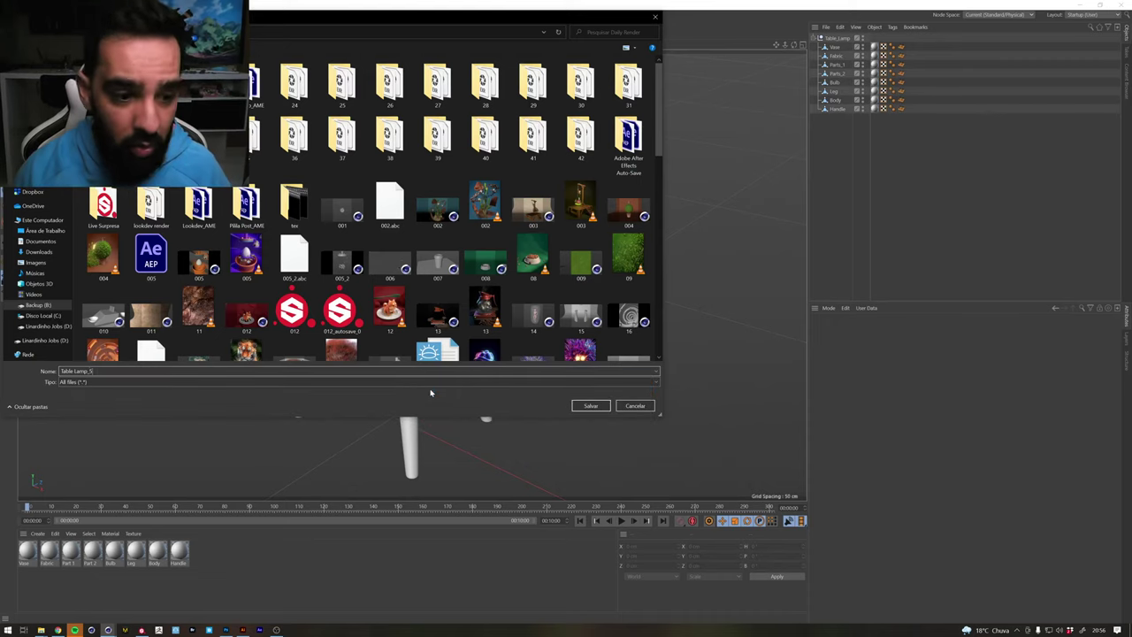
key(Return)
key(alt+Tab)
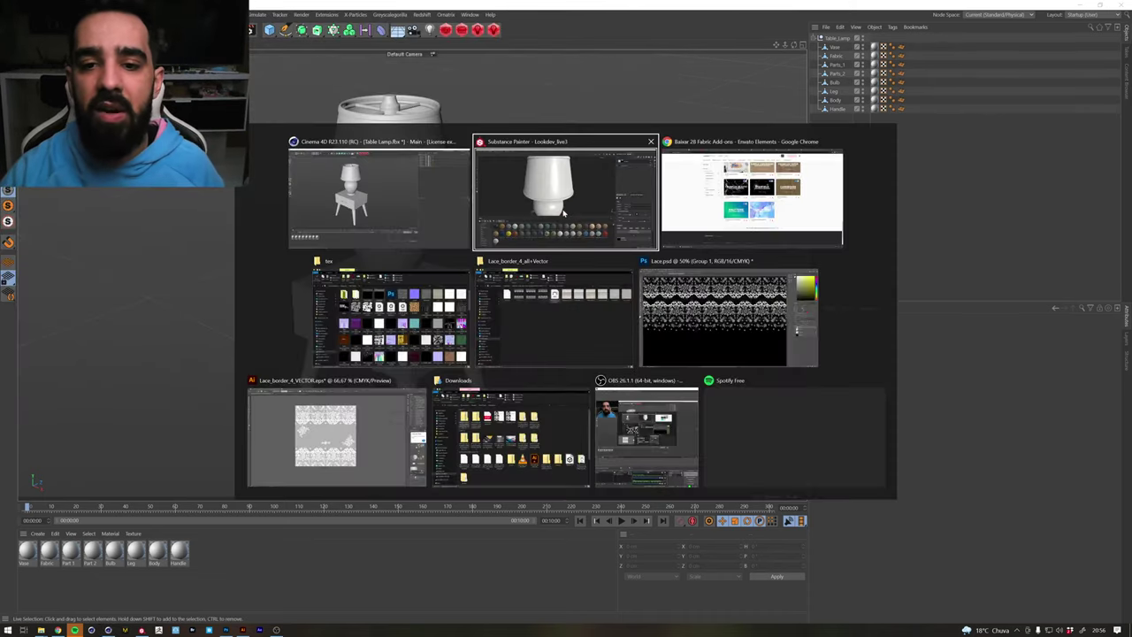
In Project Configuration, swap the mesh for Table Lamp_5.fbx and apply it
scroll(546, 260, down, 3)
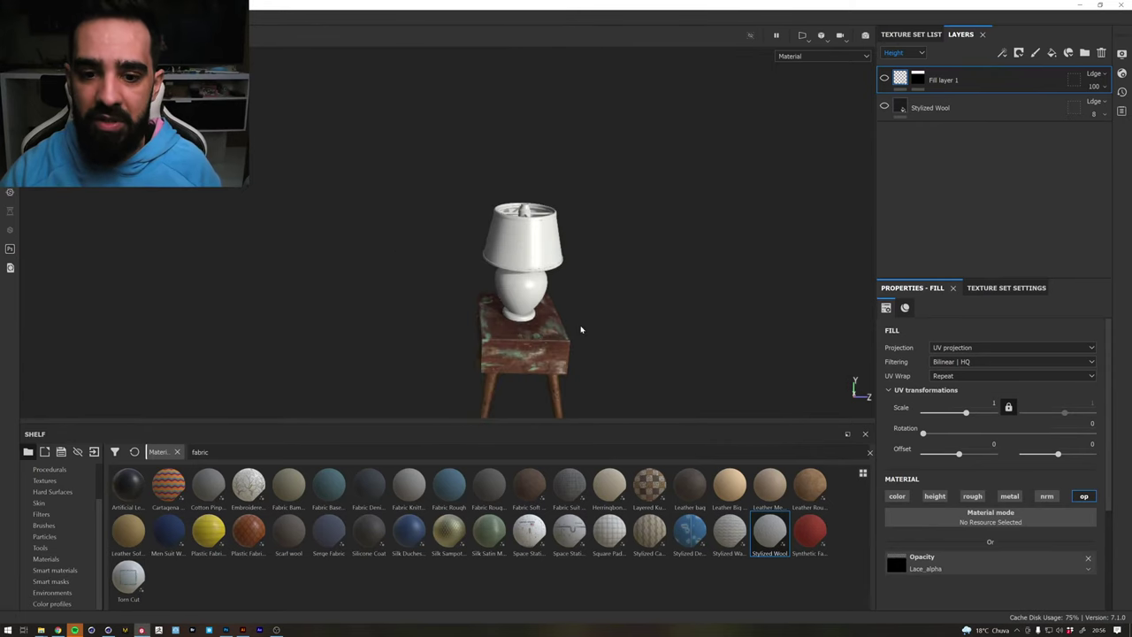
mouse_move(581, 328)
alt+mouse_down()
mouse_move(399, 283)
mouse_move(435, 271)
mouse_move(390, 269)
alt+mouse_up()
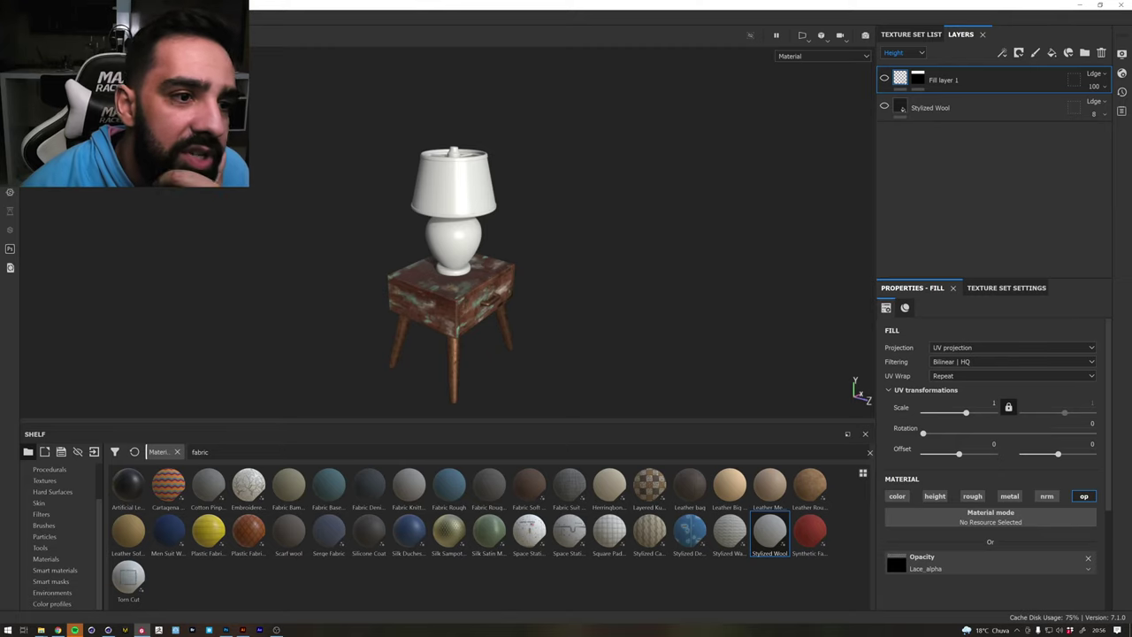
key(ctrl+shift+p)
key(Escape)
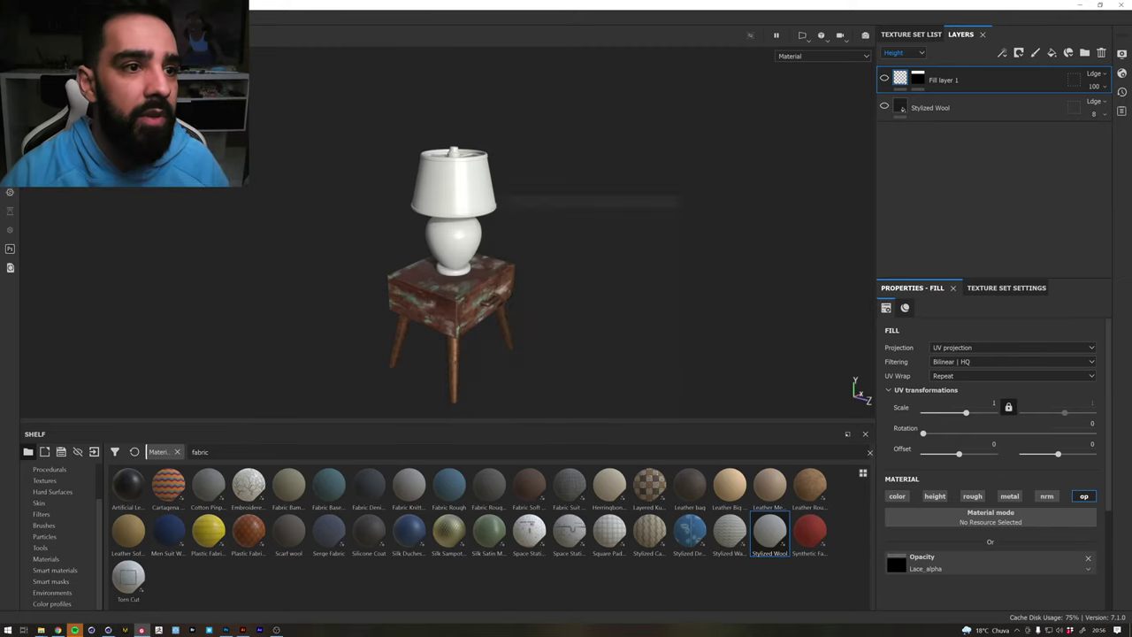
key(ctrl+shift+p)
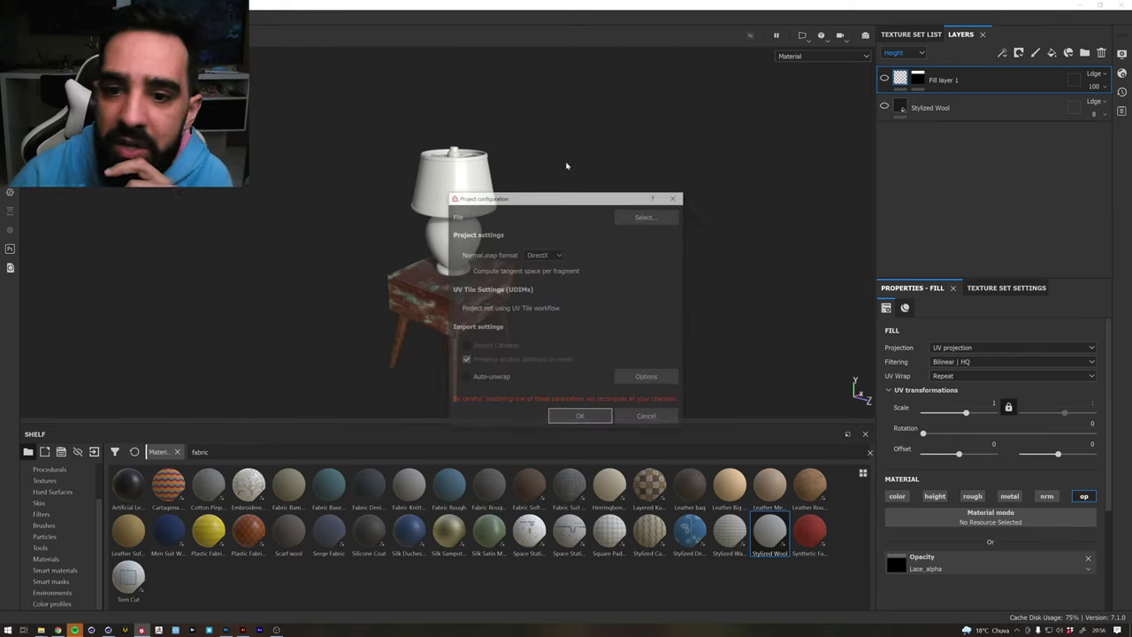
click(647, 218)
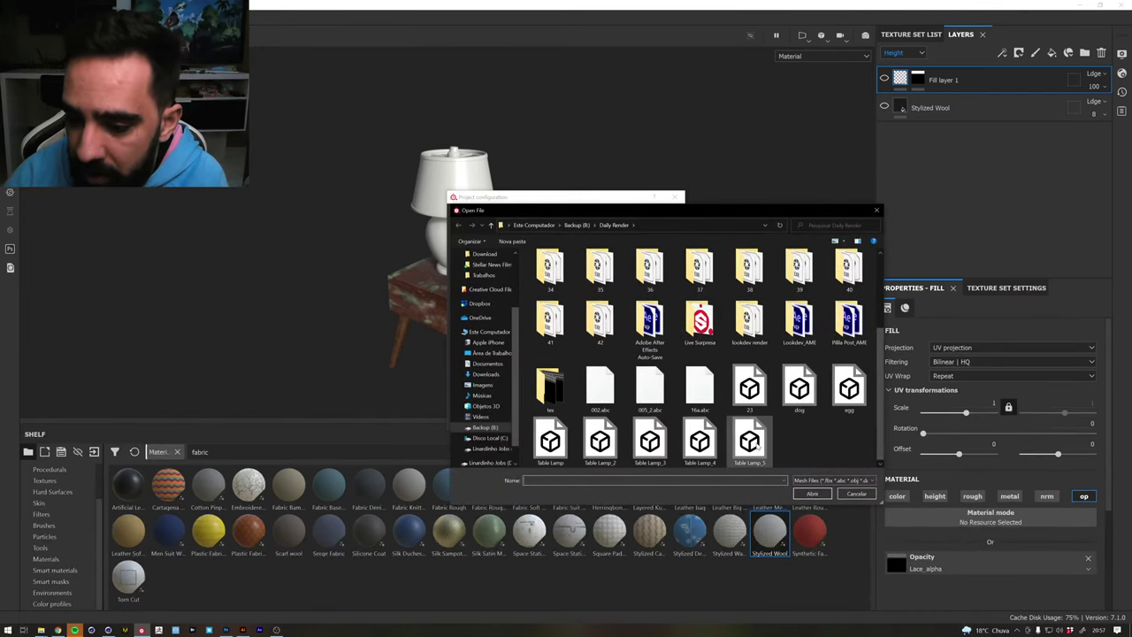
click(749, 442)
click(813, 494)
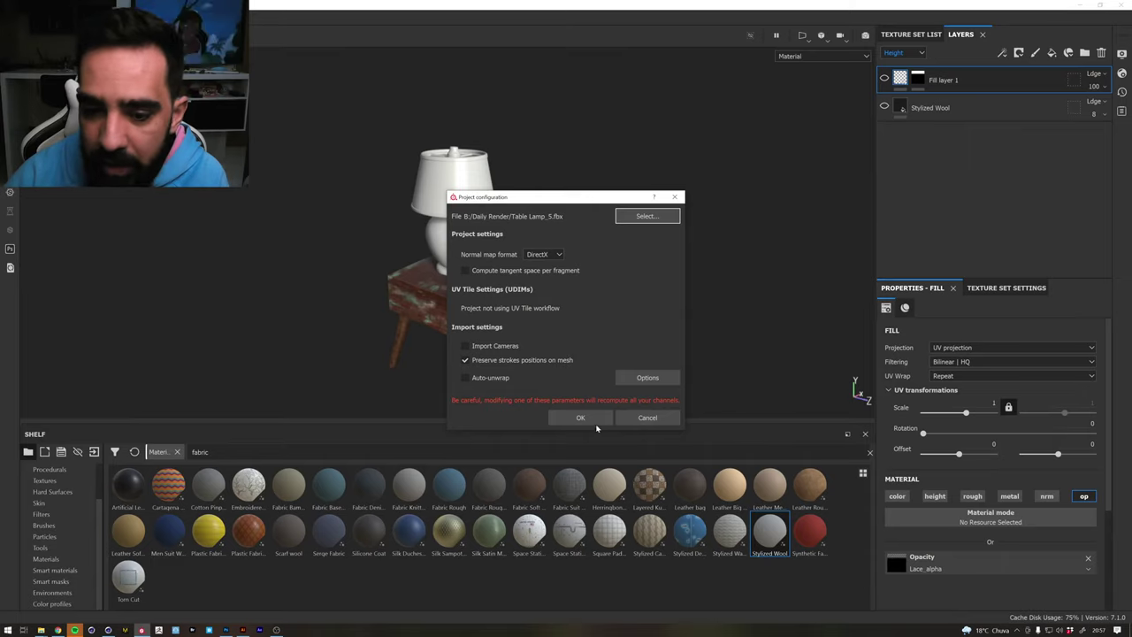
click(590, 420)
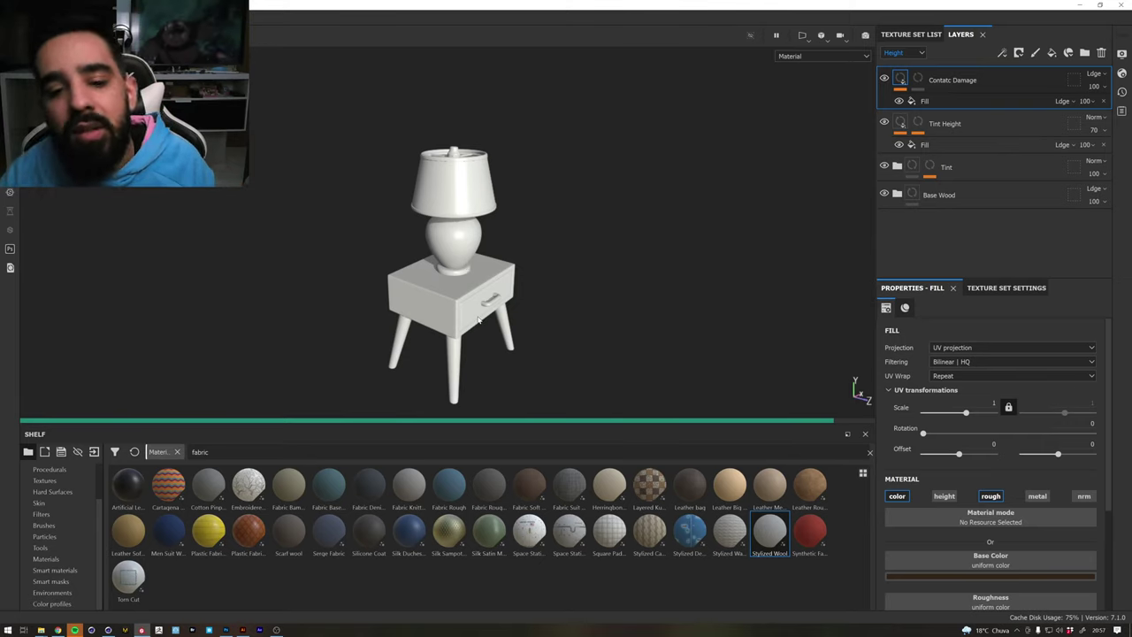
Select the Fabric texture set and show its layer stack
click(918, 35)
click(970, 38)
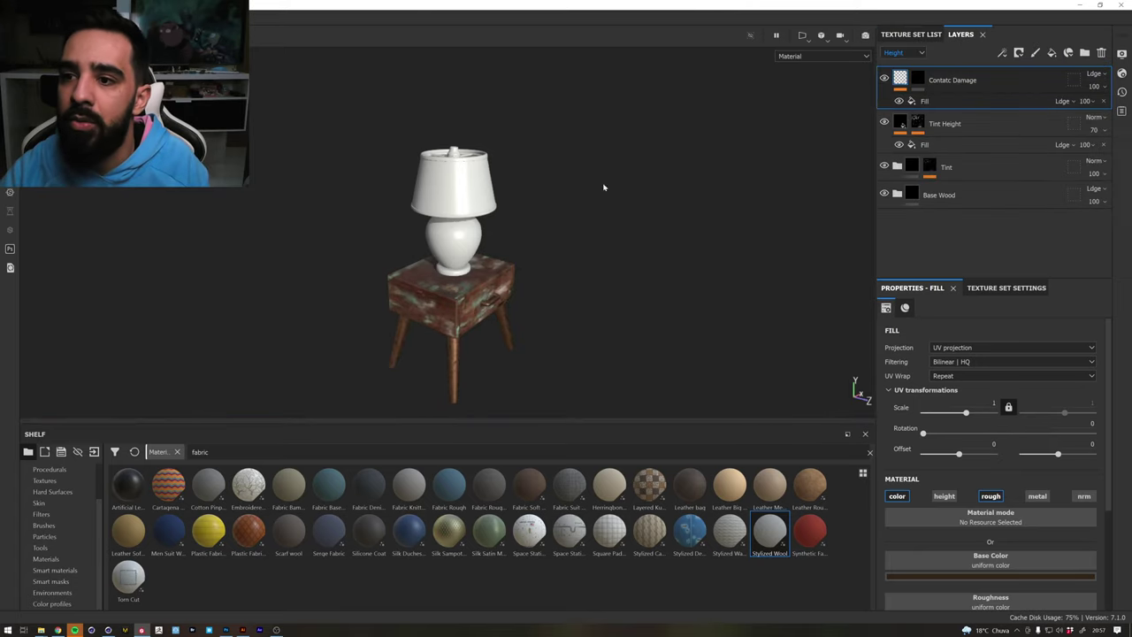
click(911, 35)
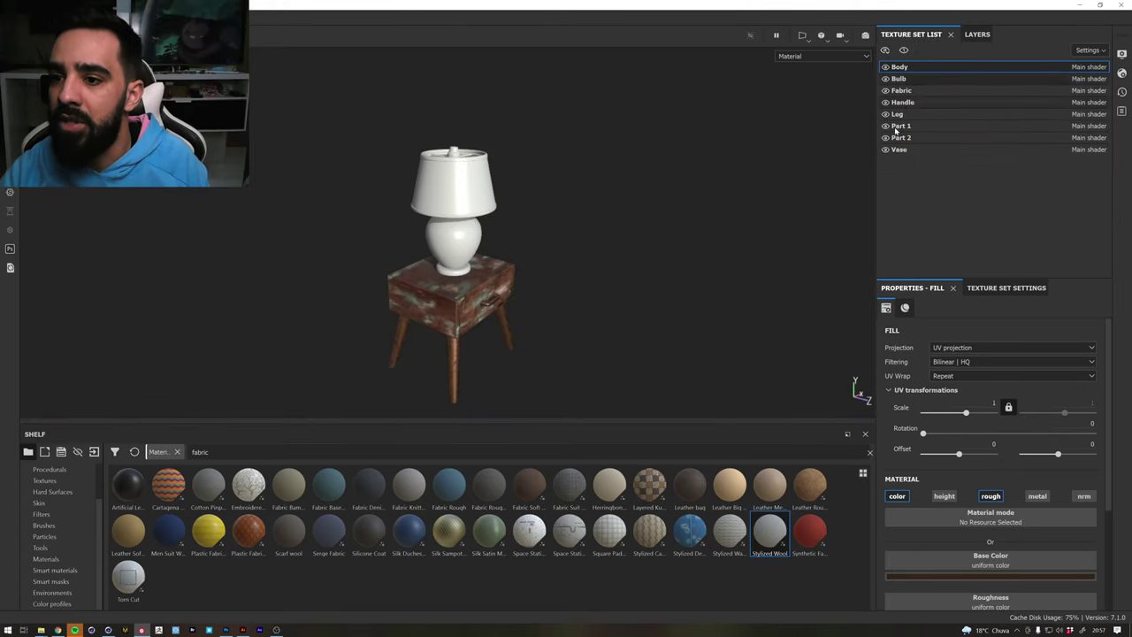
click(904, 91)
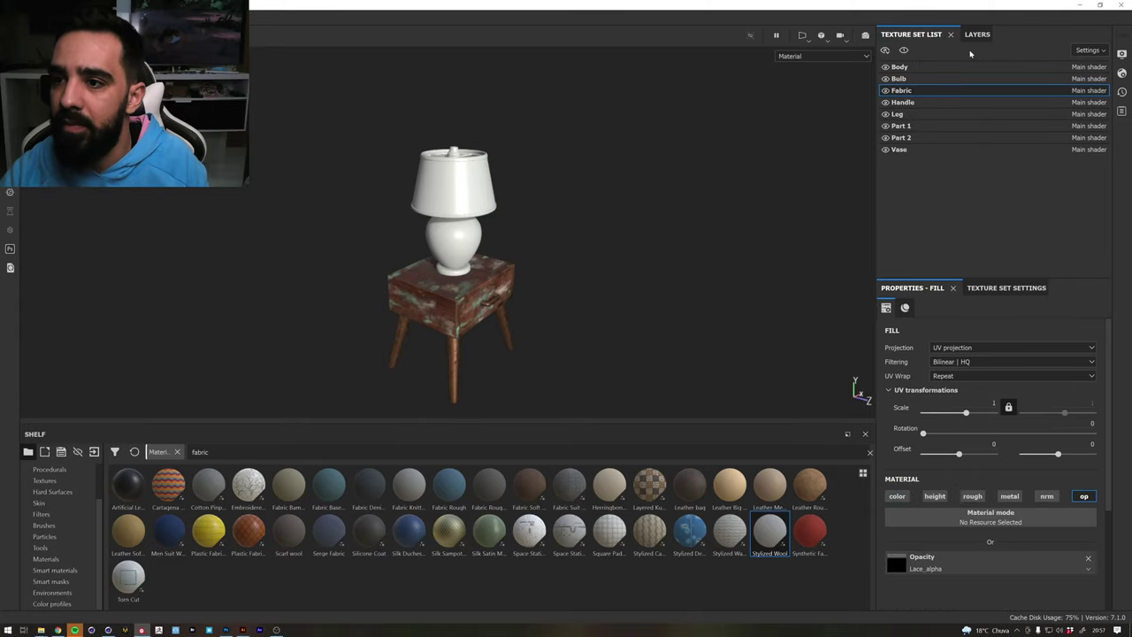
click(975, 37)
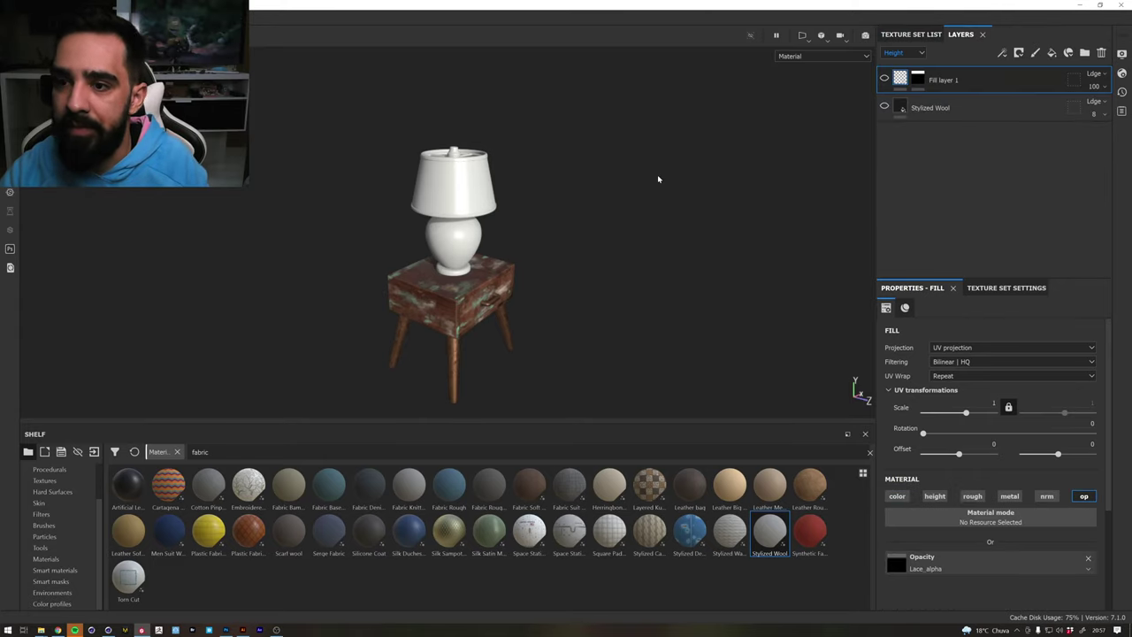
Toggle between the 3D/UV split and 3D-only views, then zoom into the lampshade
key(F1)
key(F2)
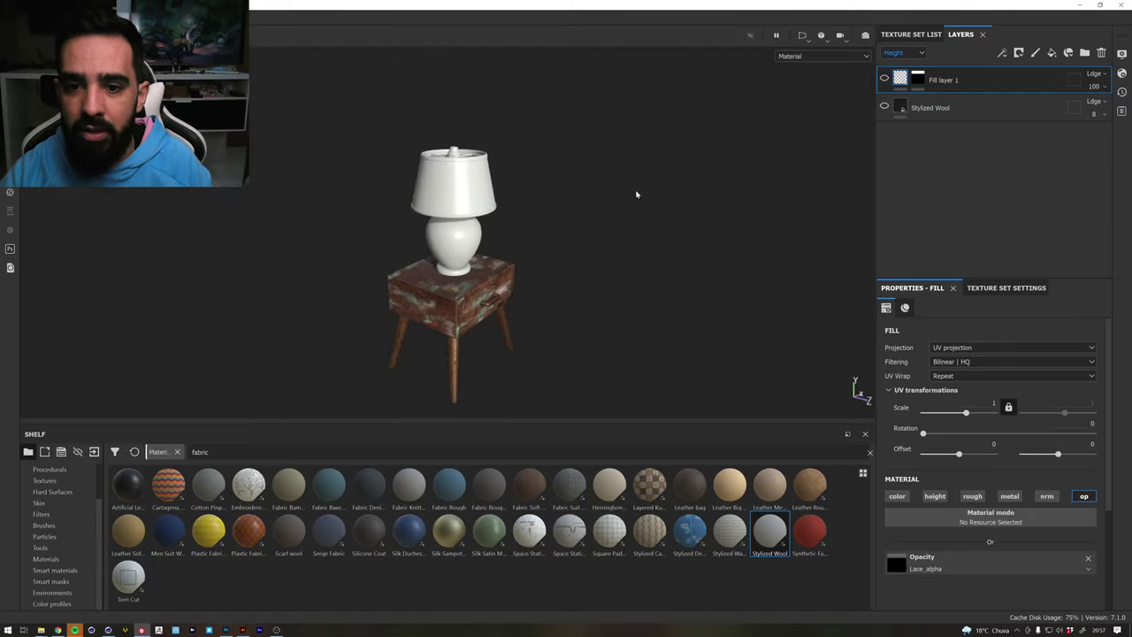
key(F1)
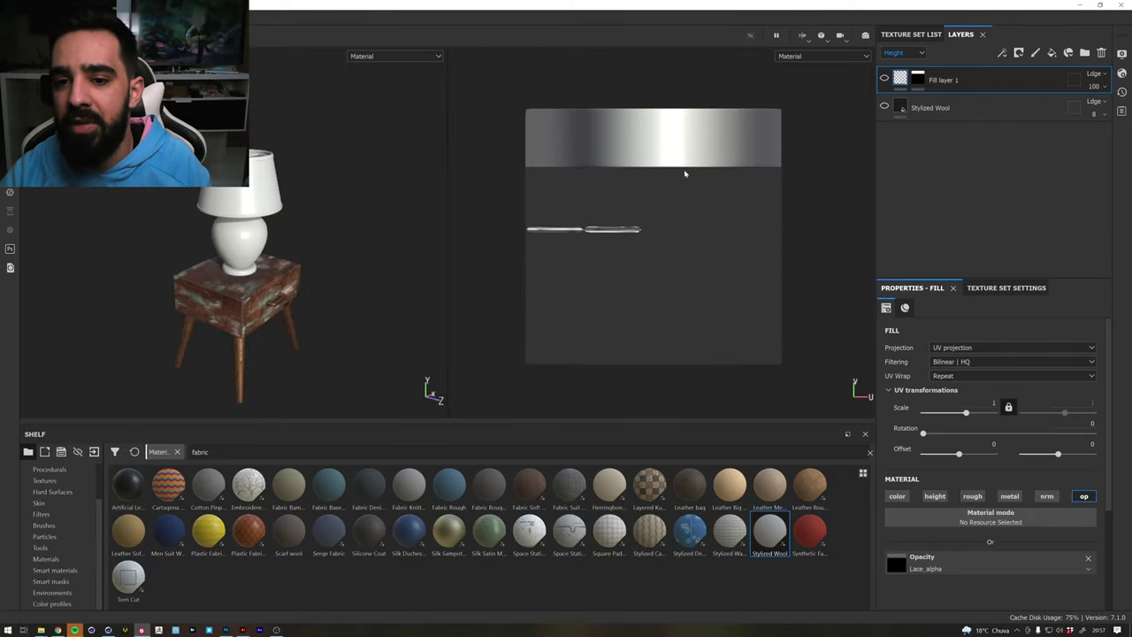
key(F2)
key(F1)
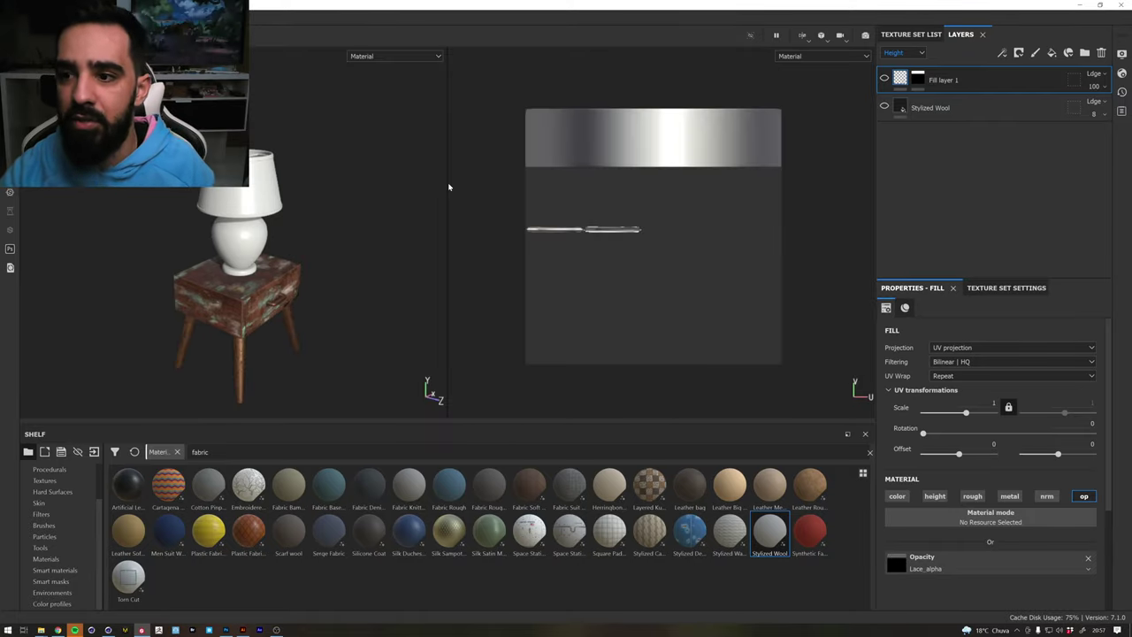
scroll(450, 186, down, 2)
key(F2)
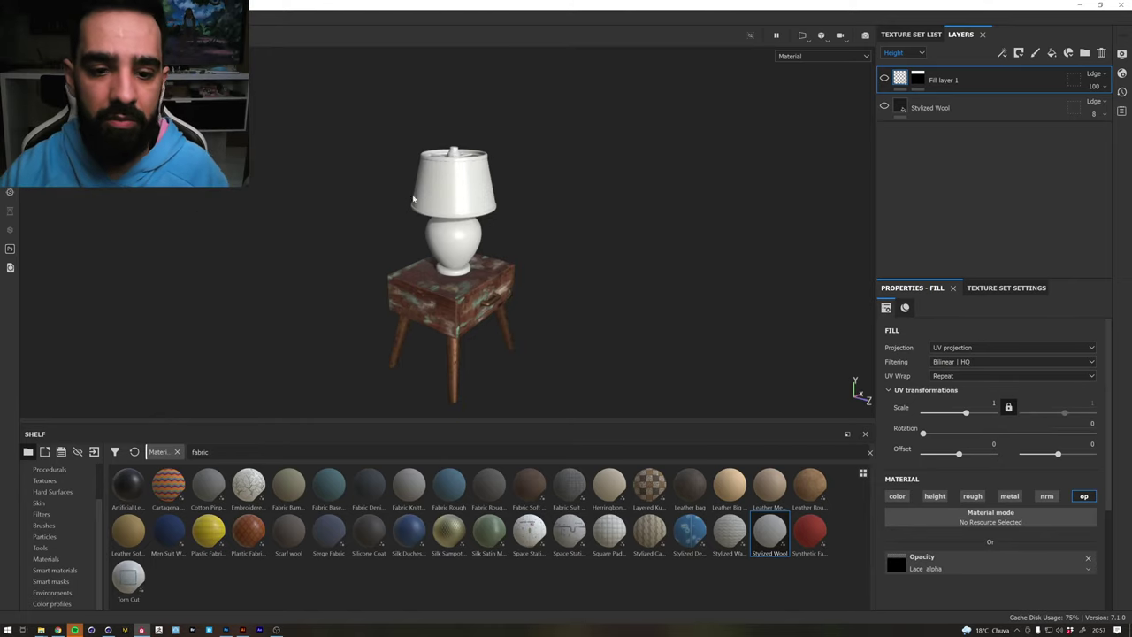
scroll(776, 176, up, 3)
scroll(852, 89, up, 3)
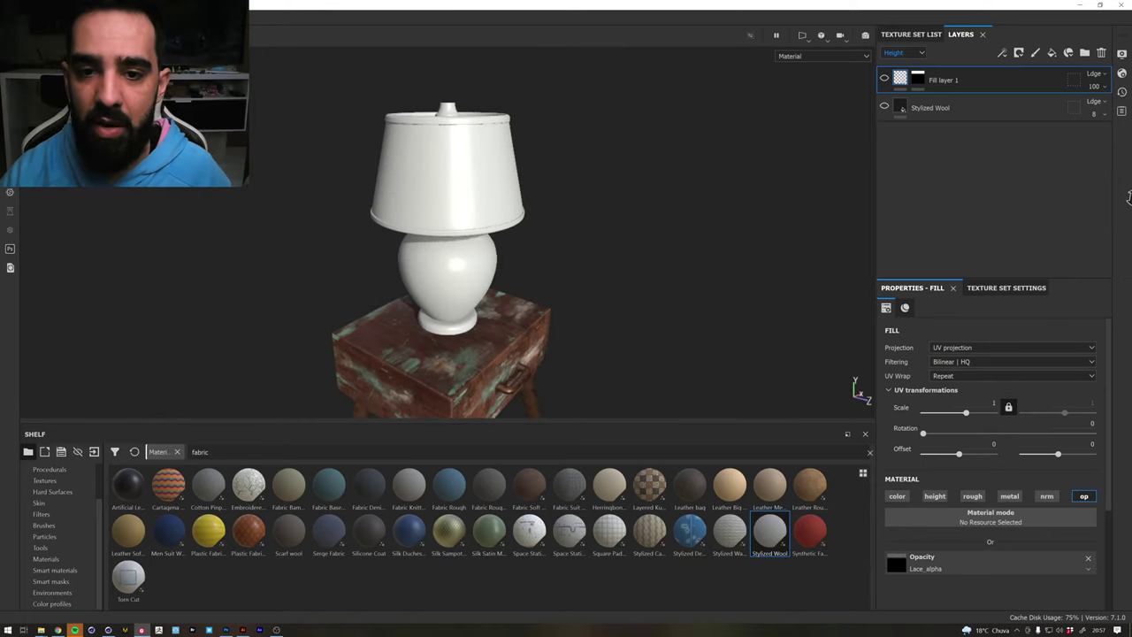
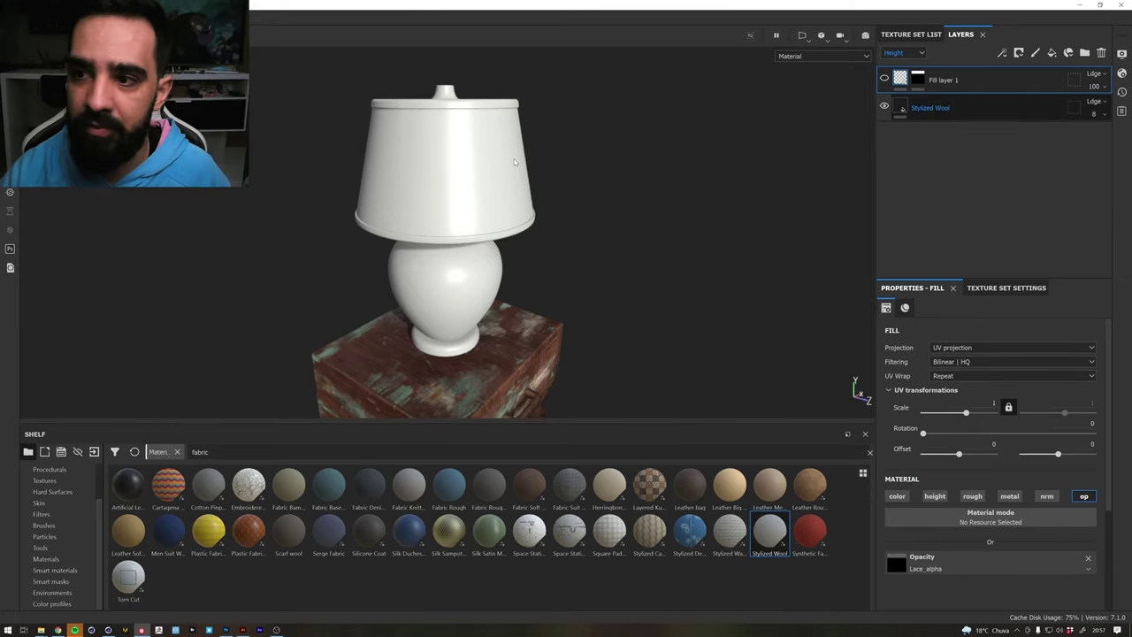
Hide all texture sets except Fabric, then go back to the layer stack
click(916, 35)
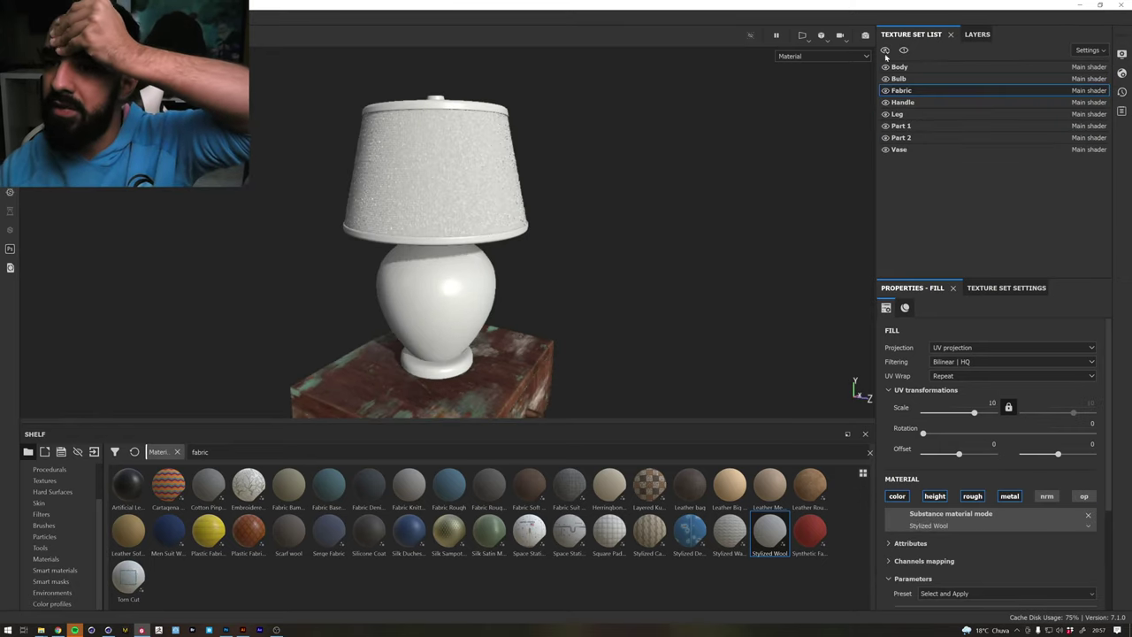
click(886, 50)
click(885, 51)
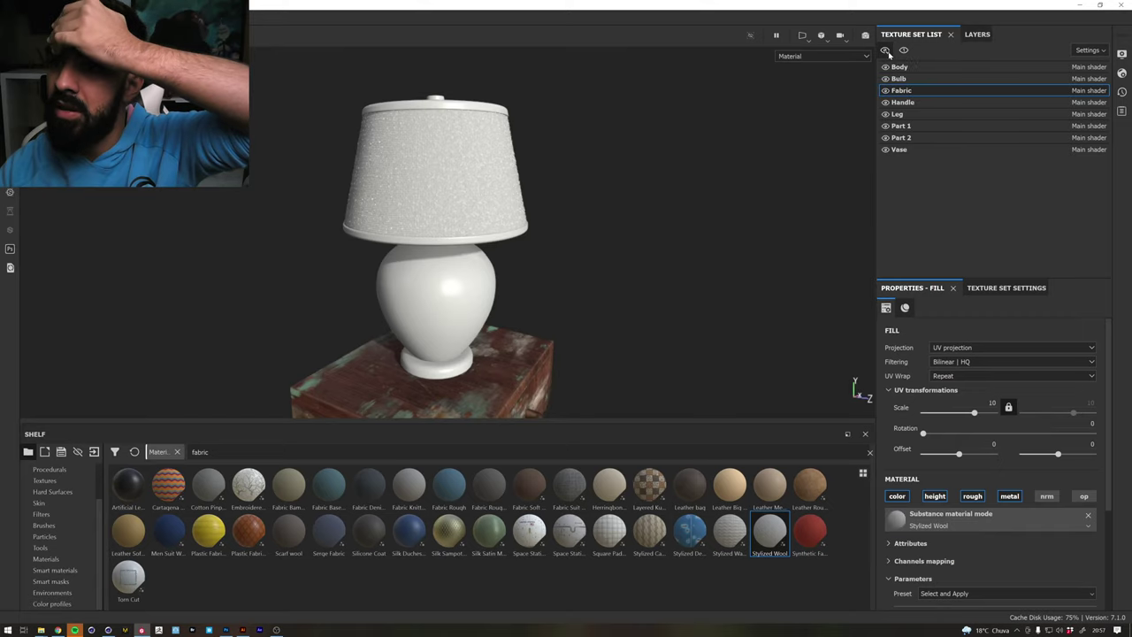
click(885, 50)
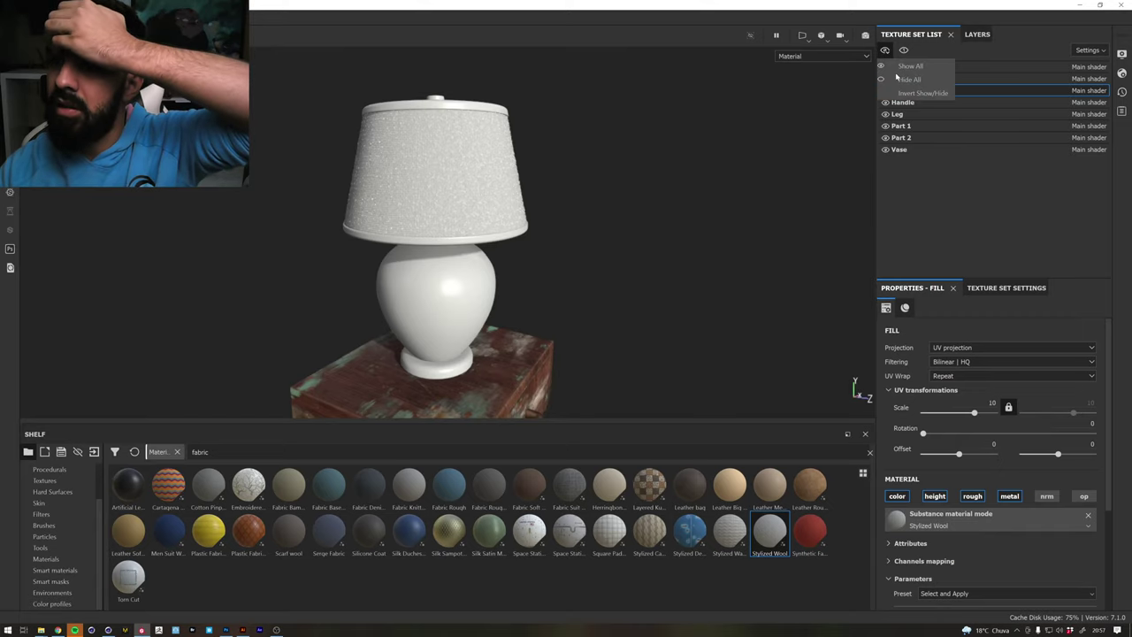
click(903, 79)
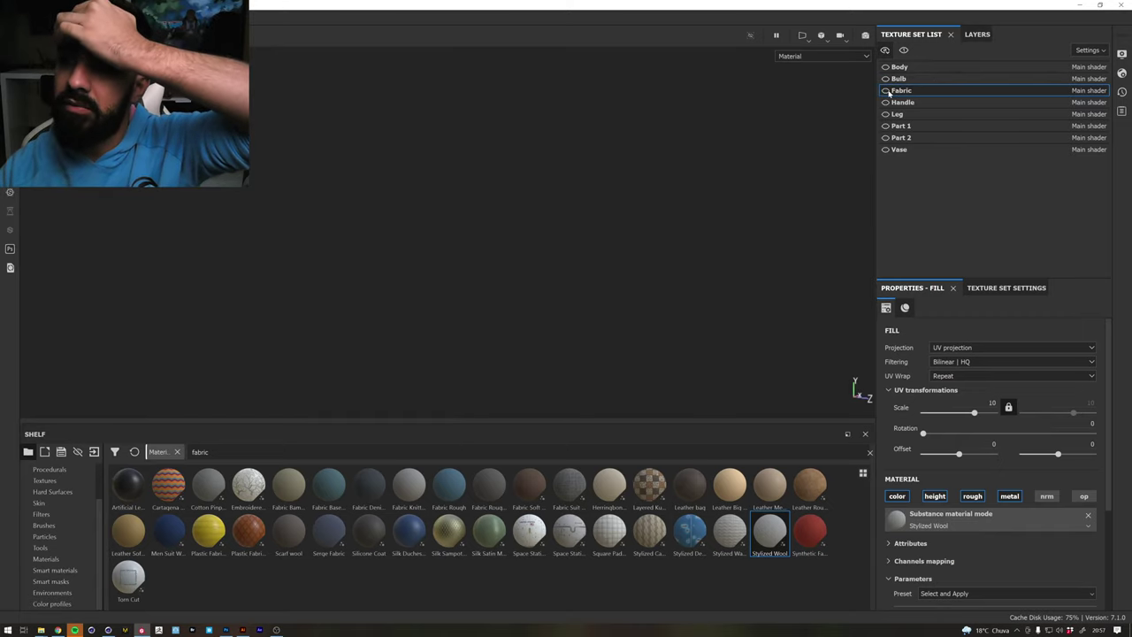
click(886, 90)
click(978, 35)
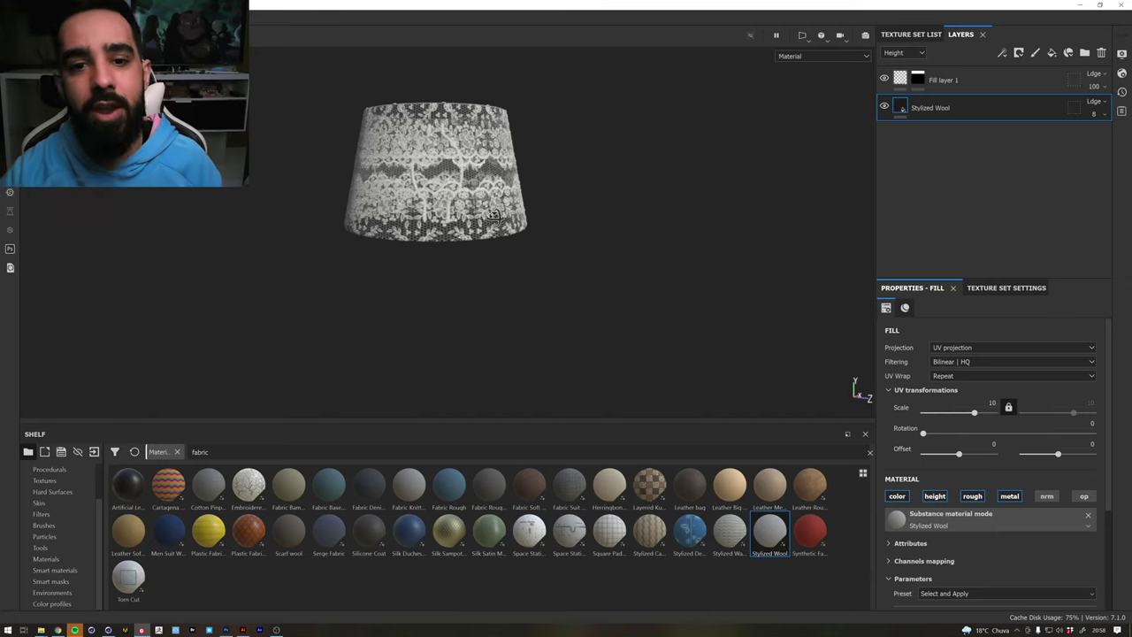
Orbit and zoom the viewport in close on the lace lampshade
alt+drag(467, 190, 675, 137)
mouse_move(676, 137)
alt+right_down()
mouse_move(726, 137)
mouse_move(471, 256)
alt+right_up()
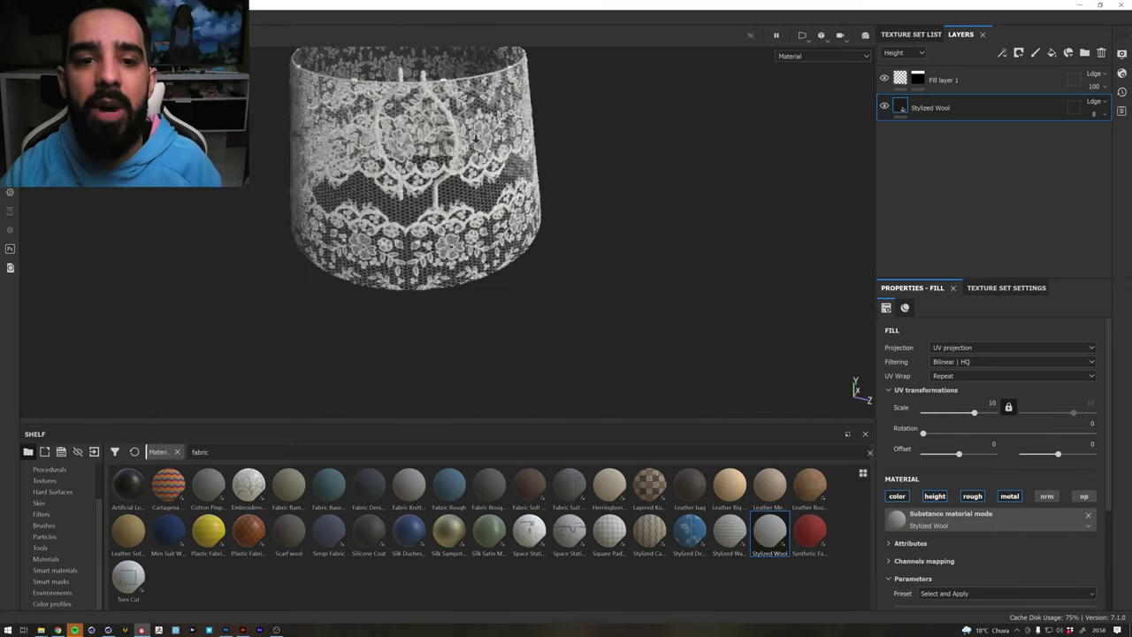
mouse_move(471, 257)
alt+mouse_down()
mouse_move(484, 265)
mouse_move(487, 309)
mouse_move(518, 156)
alt+mouse_up()
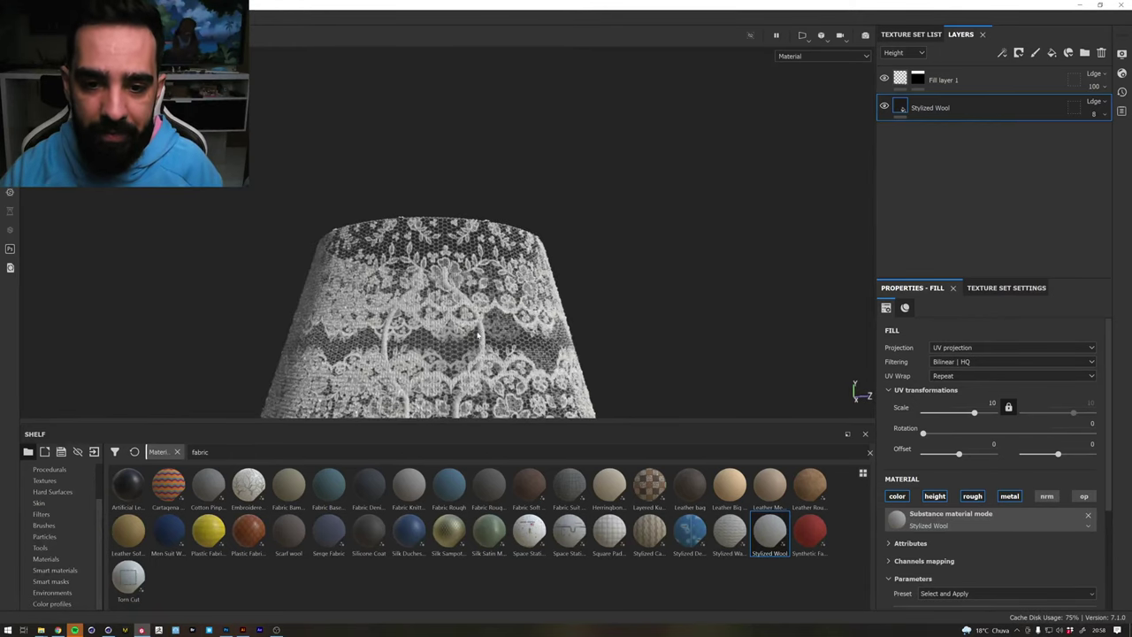
mouse_move(519, 157)
alt+middle_down()
mouse_move(487, 172)
mouse_move(489, 44)
alt+middle_up()
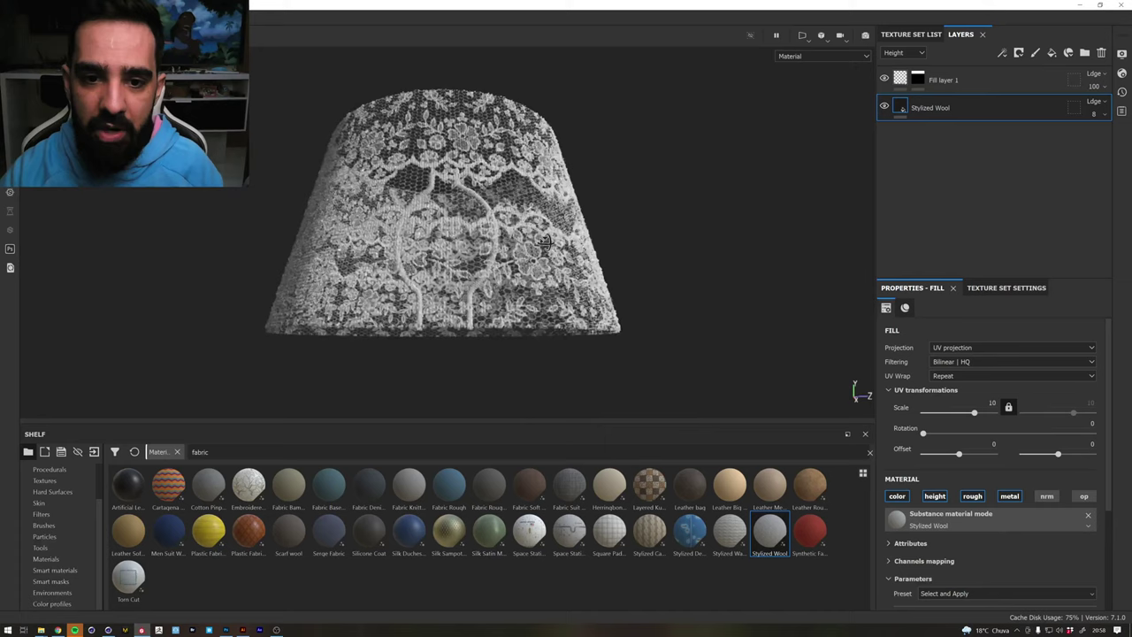
mouse_move(545, 241)
alt+right_down()
mouse_move(621, 258)
mouse_move(530, 157)
mouse_move(734, 161)
alt+right_up()
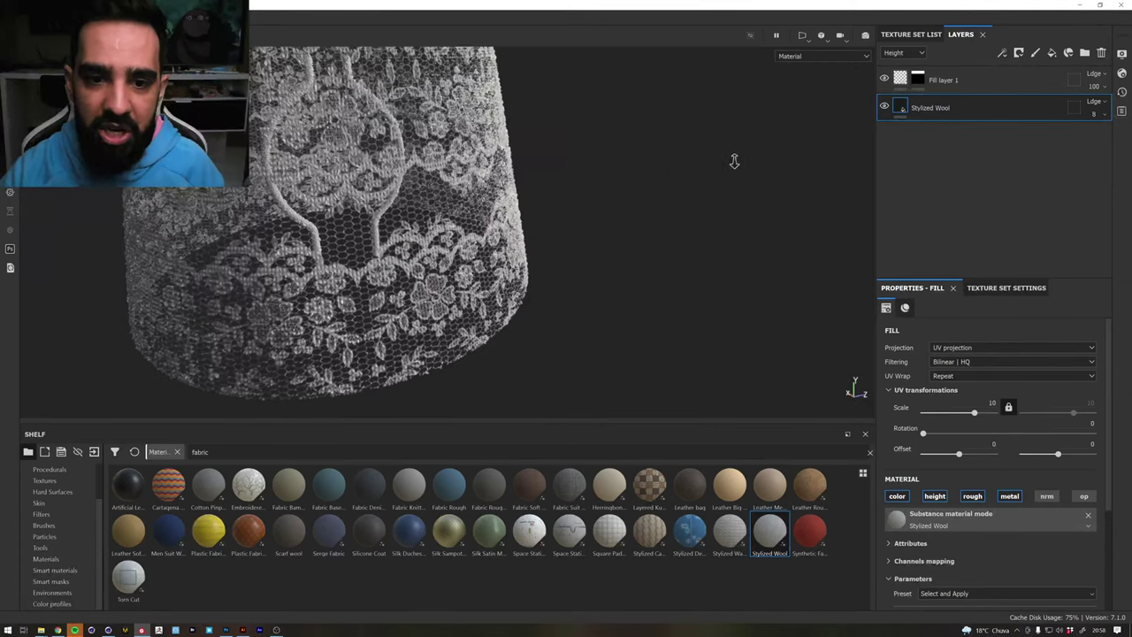
Set the Stylized Wool fill's UV scale to 20 after trying 128, then inspect the lace
scroll(796, 163, up, 2)
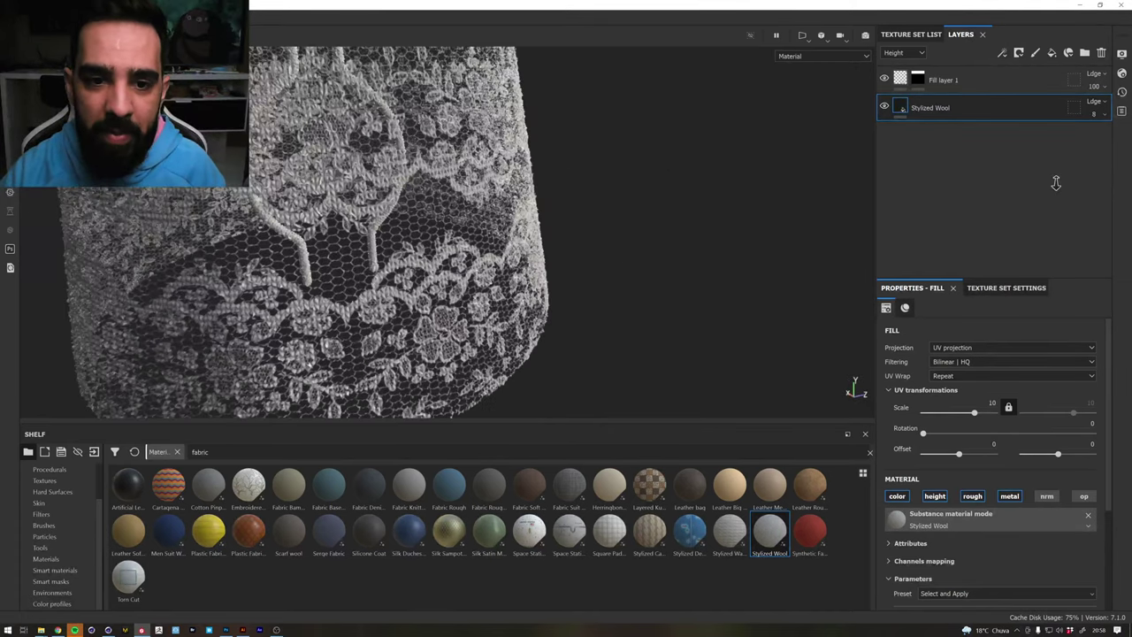
scroll(589, 192, up, 2)
scroll(589, 192, up, 2)
scroll(460, 173, up, 2)
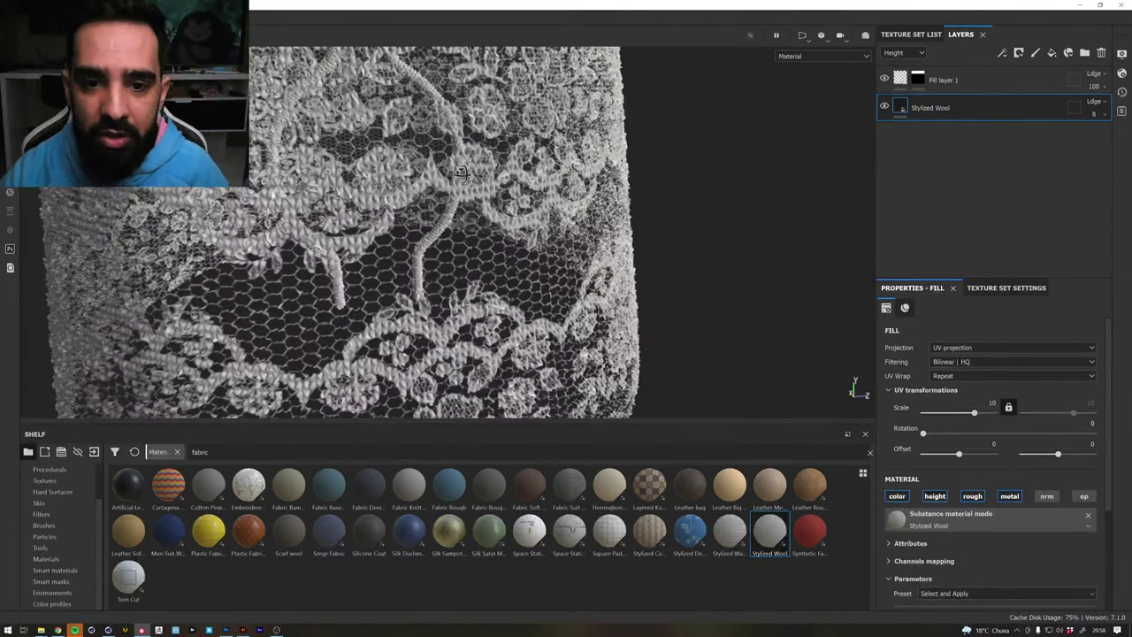
scroll(461, 172, down, 2)
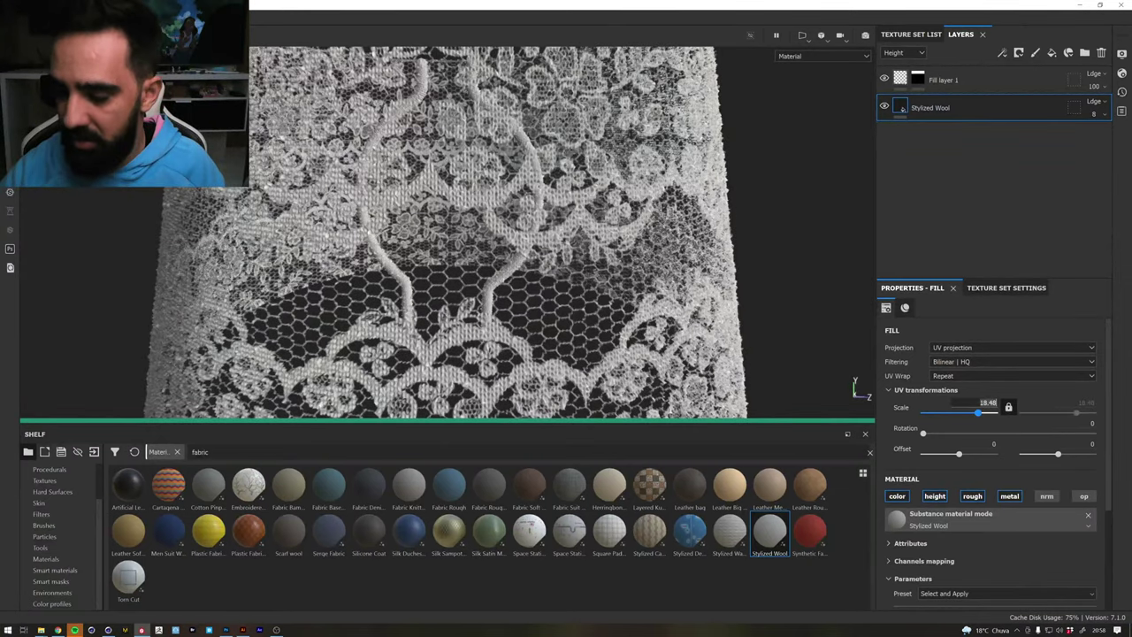
text(128)
key(Return)
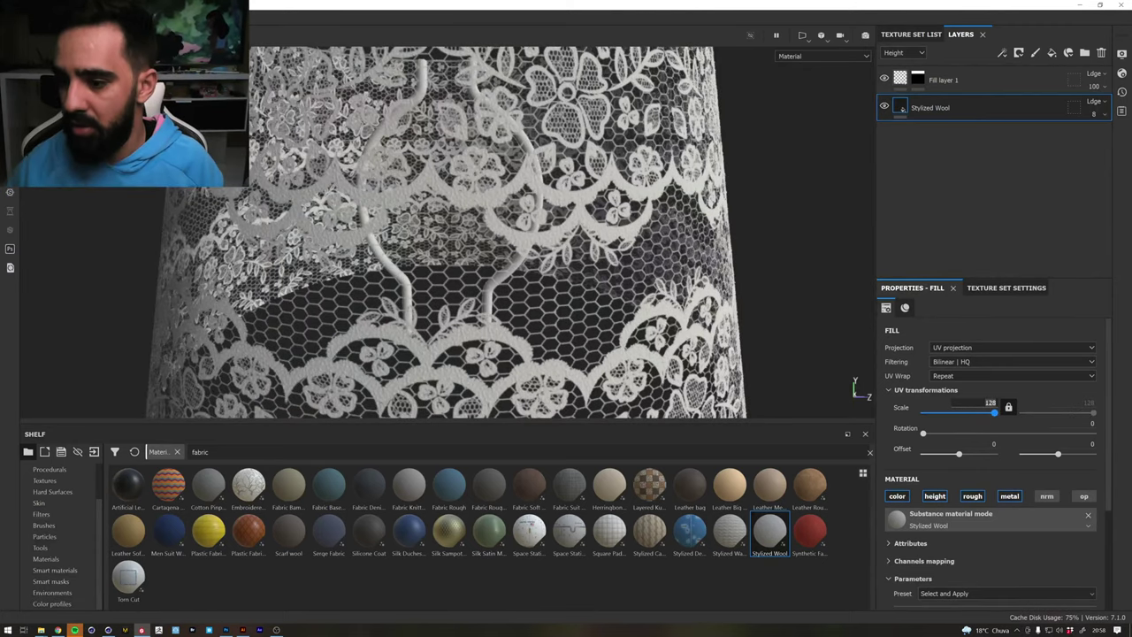
text(20)
key(Return)
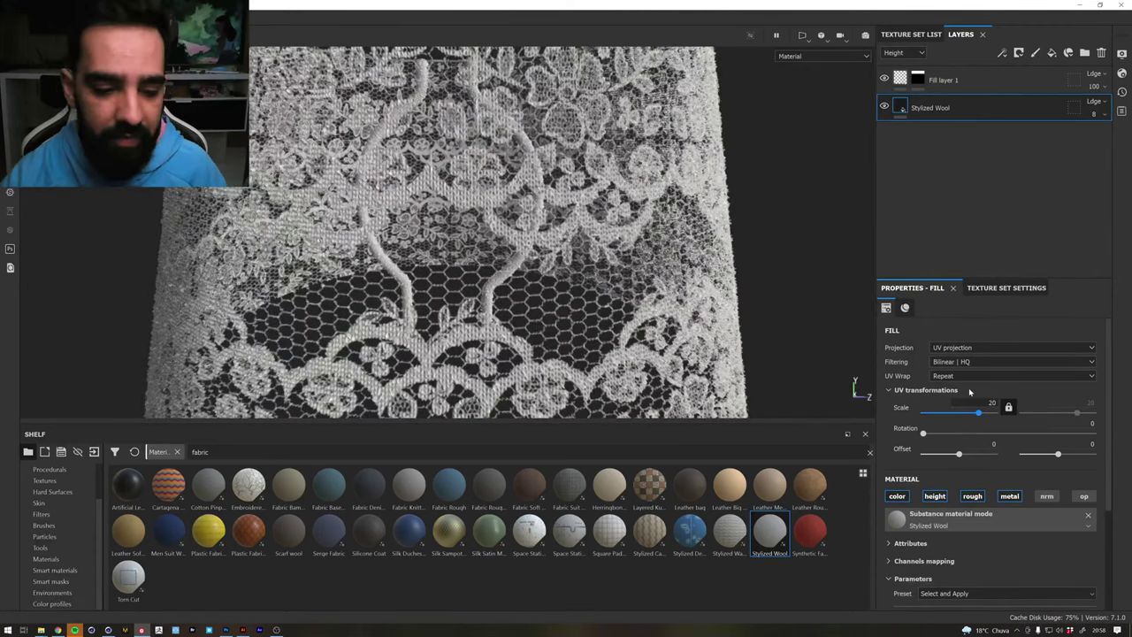
mouse_move(456, 158)
alt+mouse_down()
mouse_move(451, 202)
mouse_move(146, 176)
alt+mouse_up()
mouse_move(475, 235)
alt+mouse_down()
mouse_move(509, 220)
mouse_move(196, 379)
mouse_move(550, 216)
mouse_move(427, 255)
alt+mouse_up()
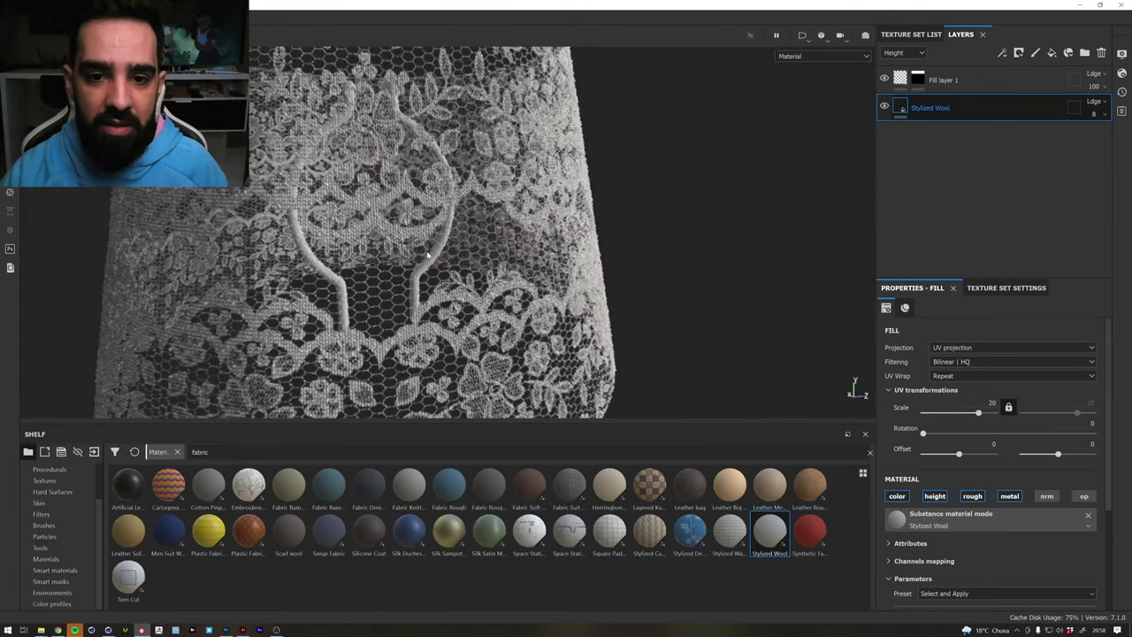
Quit Photoshop without saving the Lace document
key(alt+Tab)
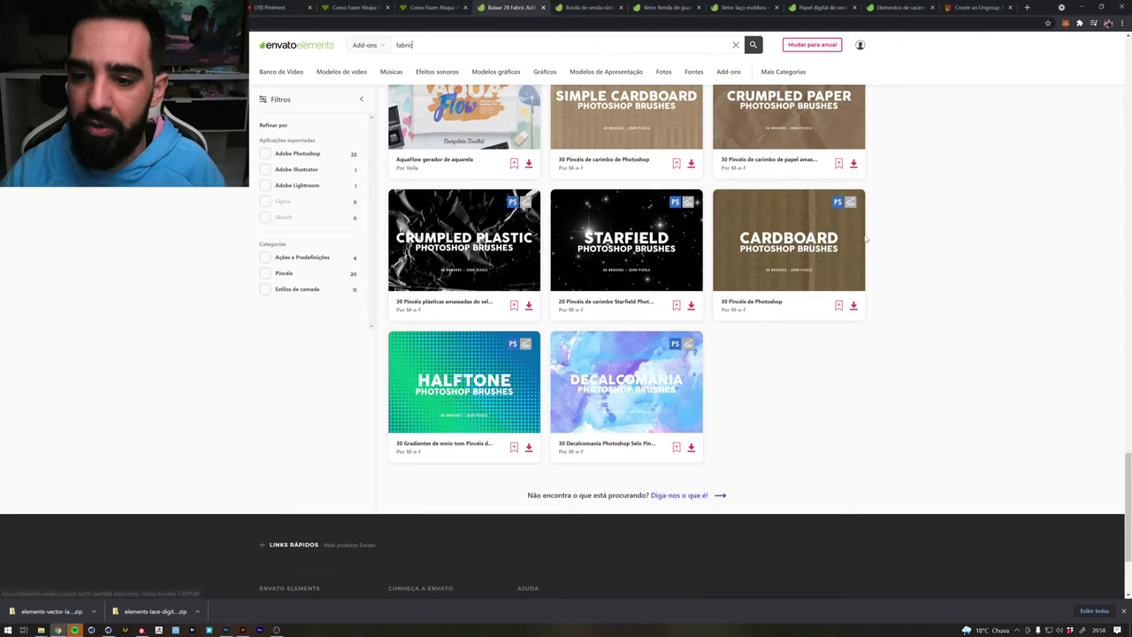
key(alt+Tab)
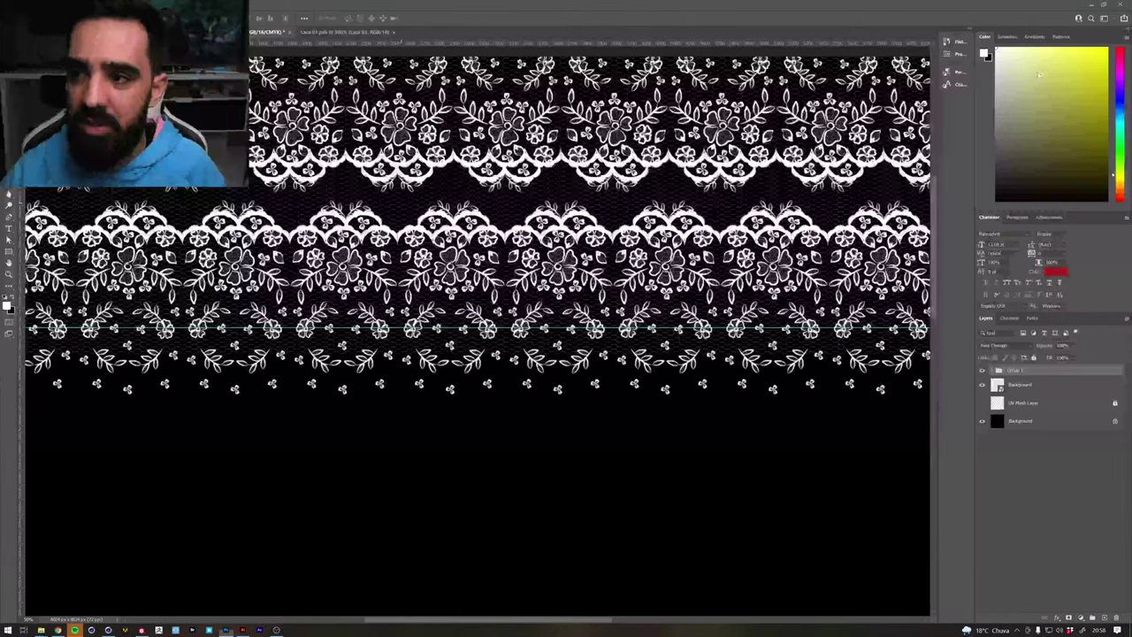
click(1125, 5)
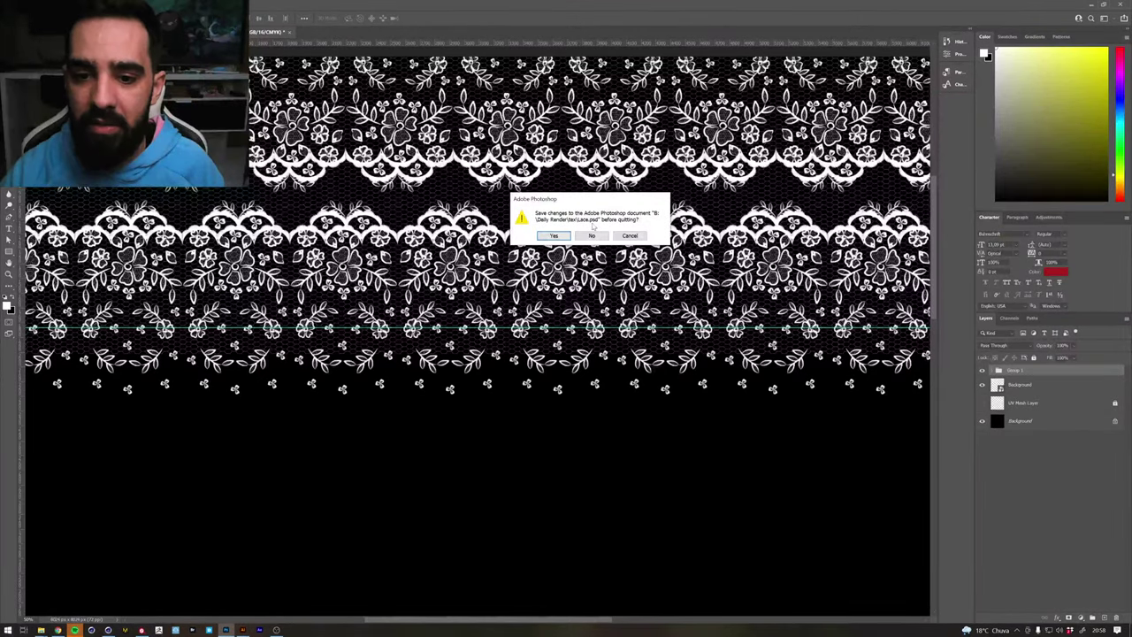
click(590, 236)
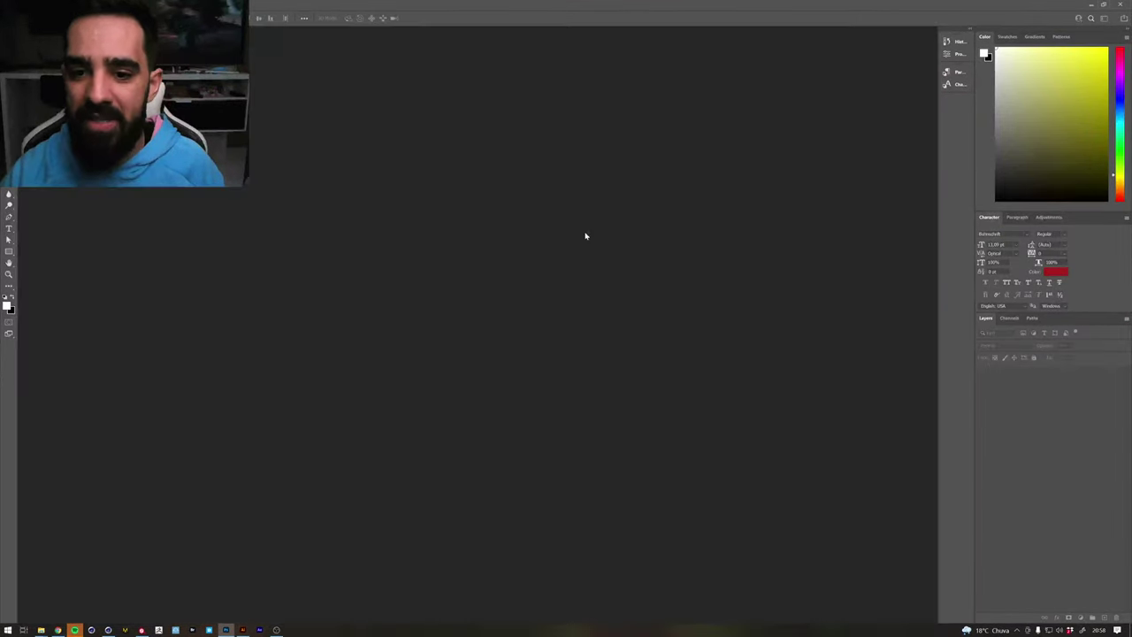
Quit Cinema 4D without saving the table lamp scene
key(alt+Tab)
click(637, 266)
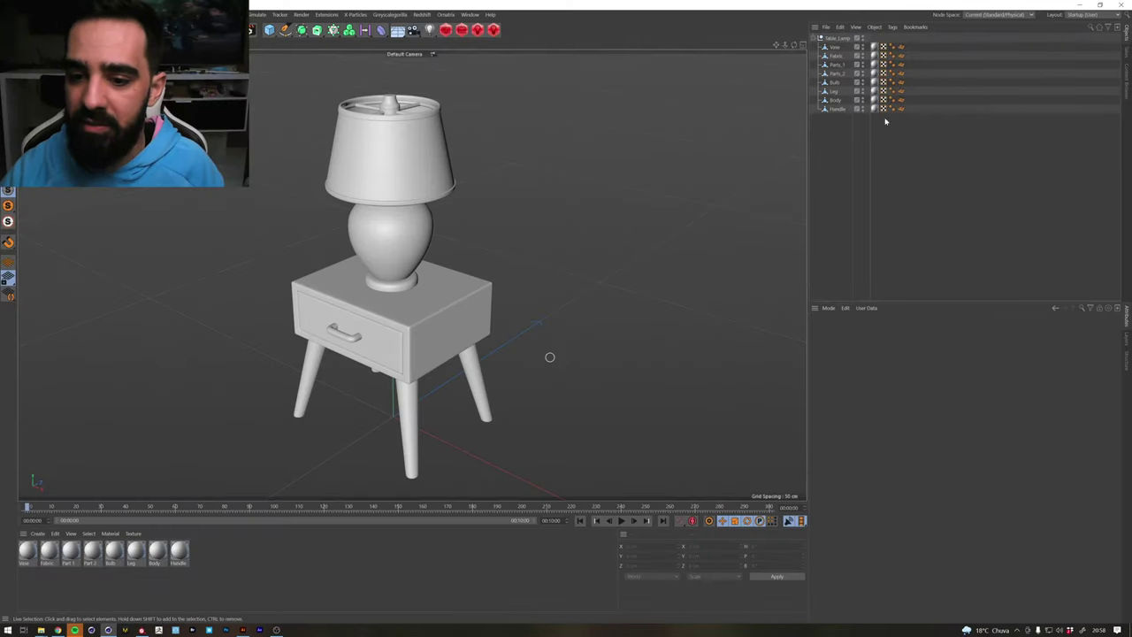
key(alt+F4)
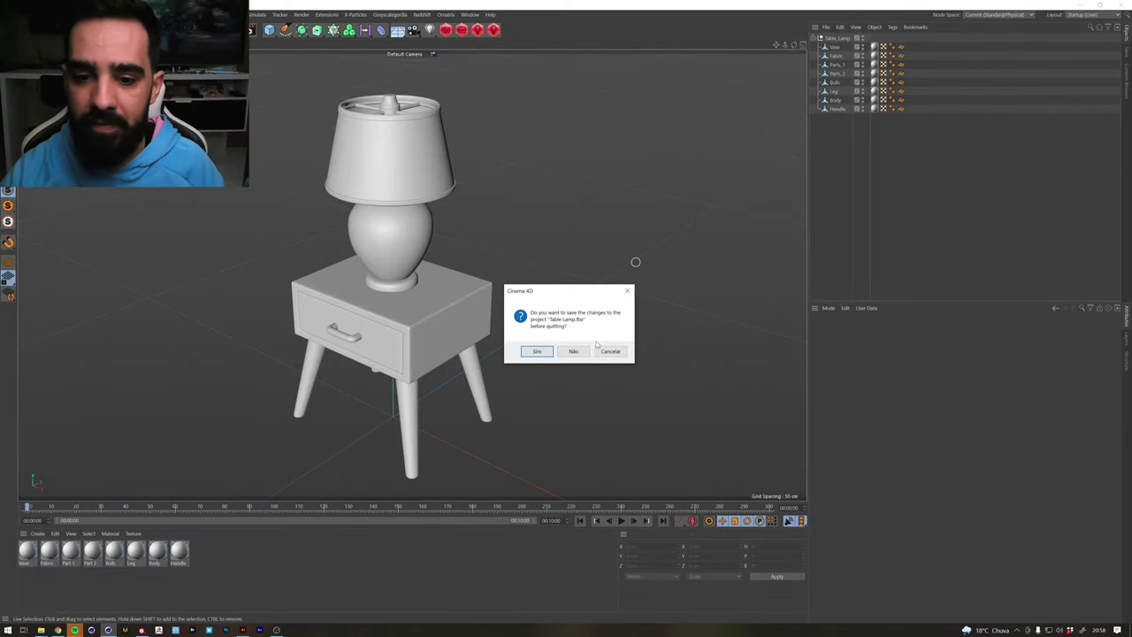
click(575, 351)
Back in Painter, rename Fill layer 1 to 'Opacity'
click(557, 251)
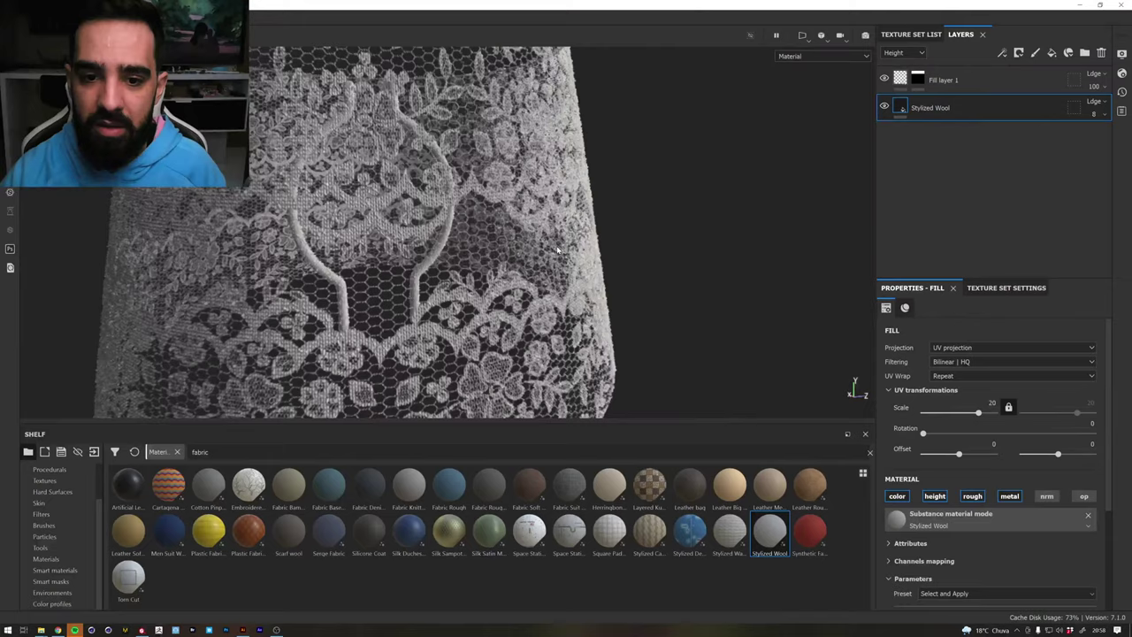
alt+drag(517, 230, 482, 231)
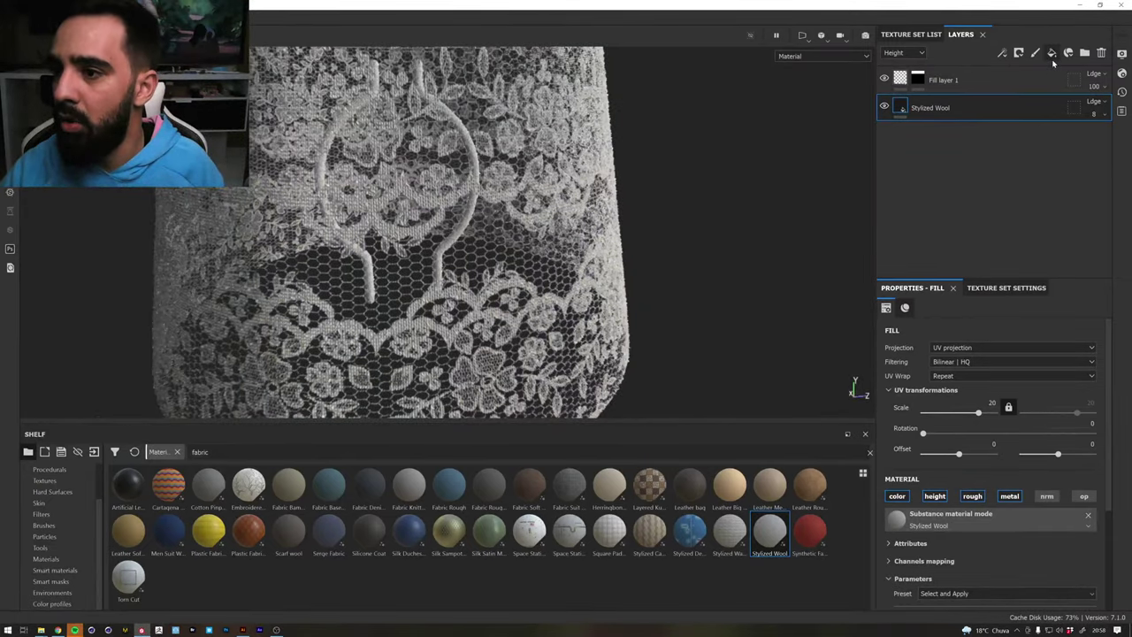
double_click(939, 81)
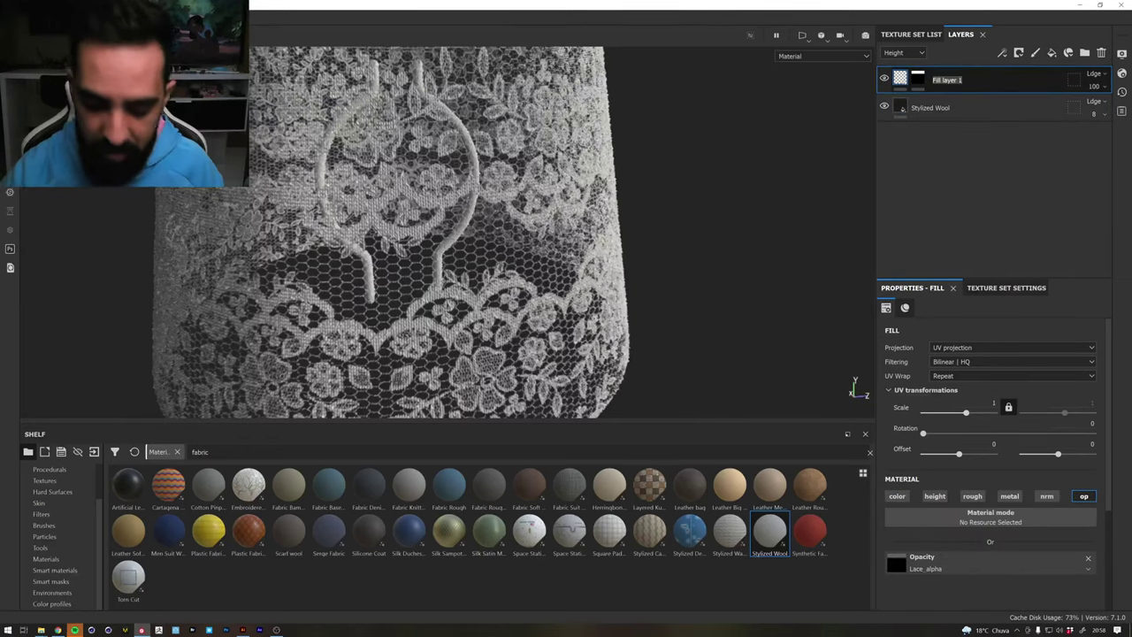
text(Opacity)
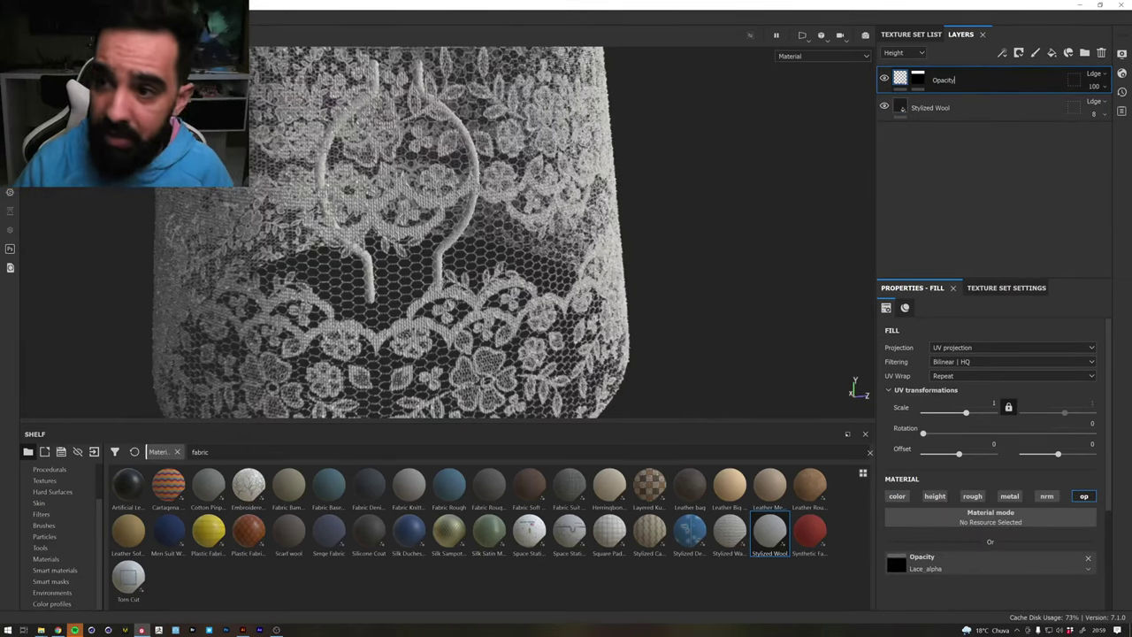
key(Return)
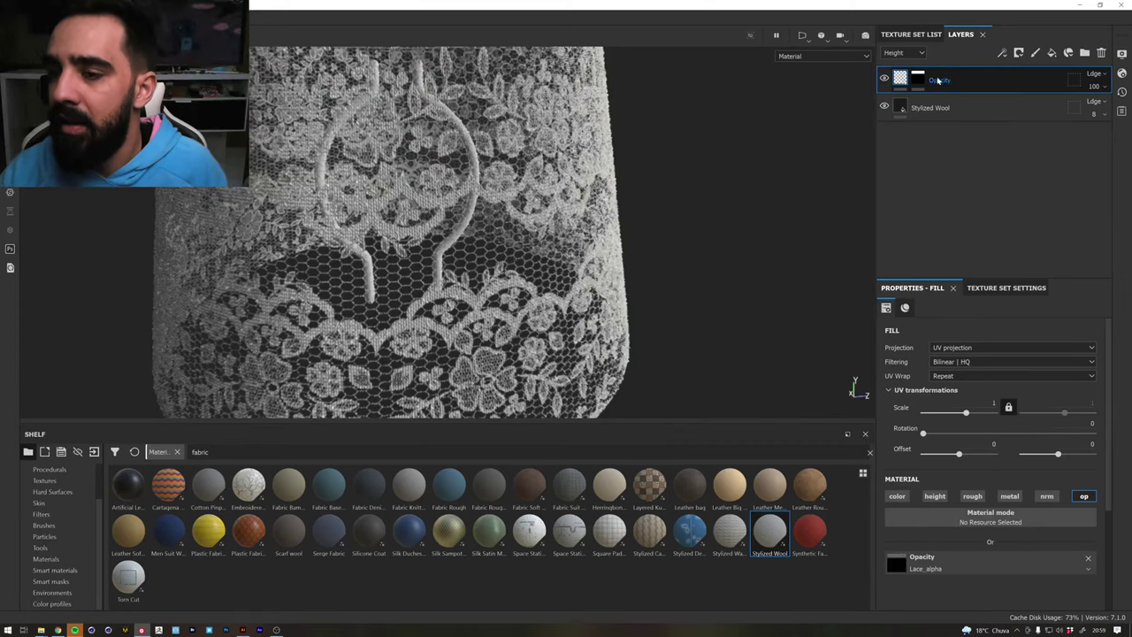
Add a fill layer named Height with colour, roughness, metallic, normal and opacity channels disabled
click(1051, 53)
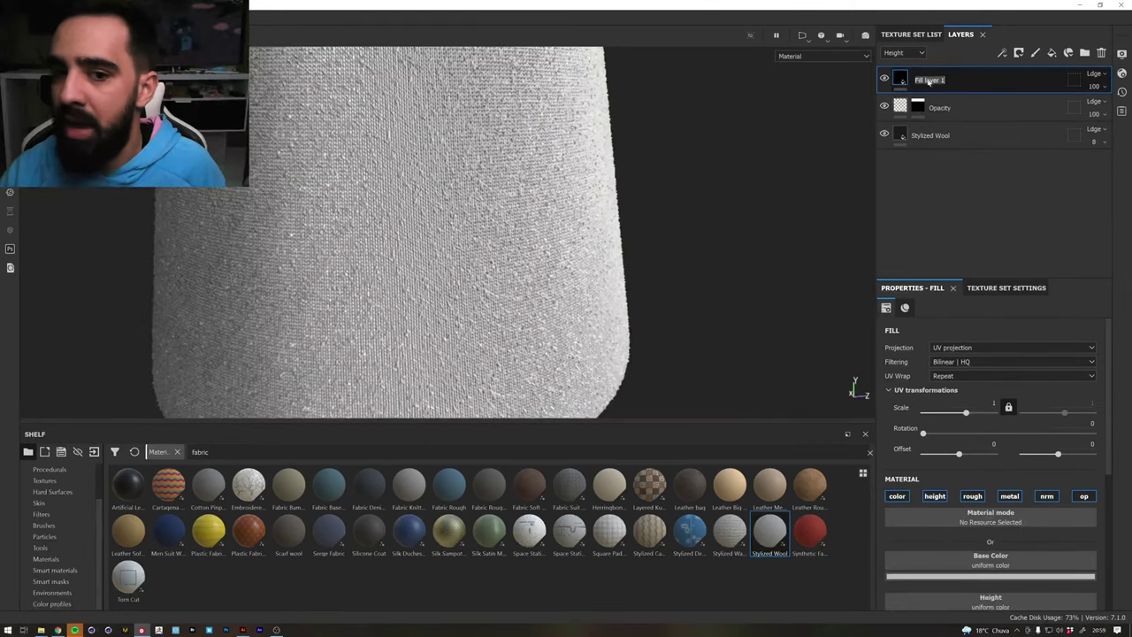
text(Height)
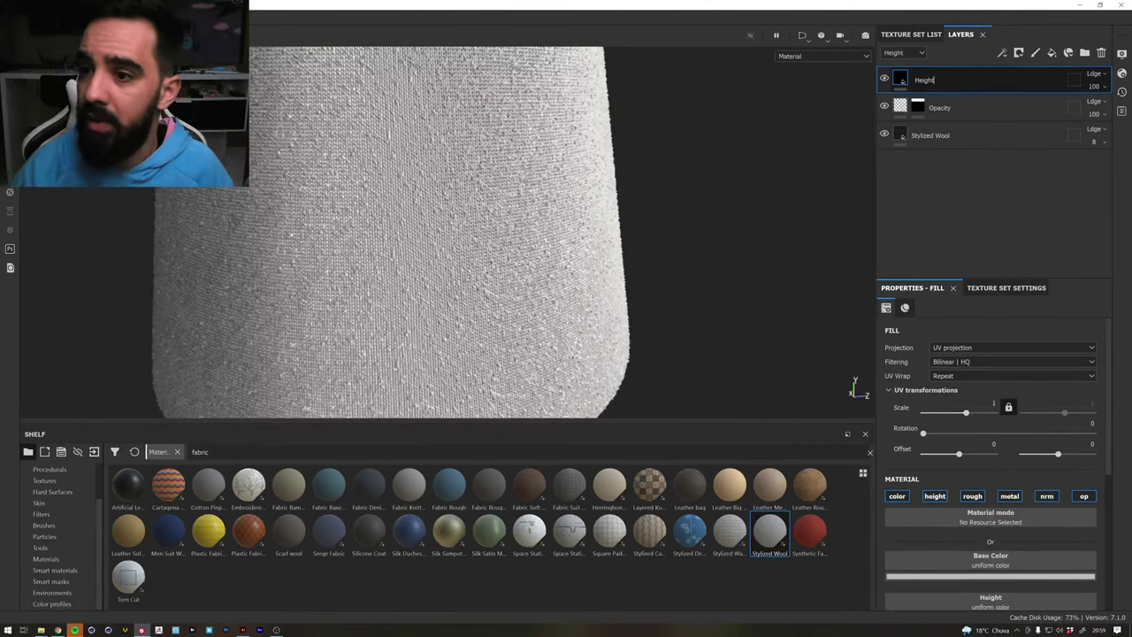
key(Return)
click(896, 496)
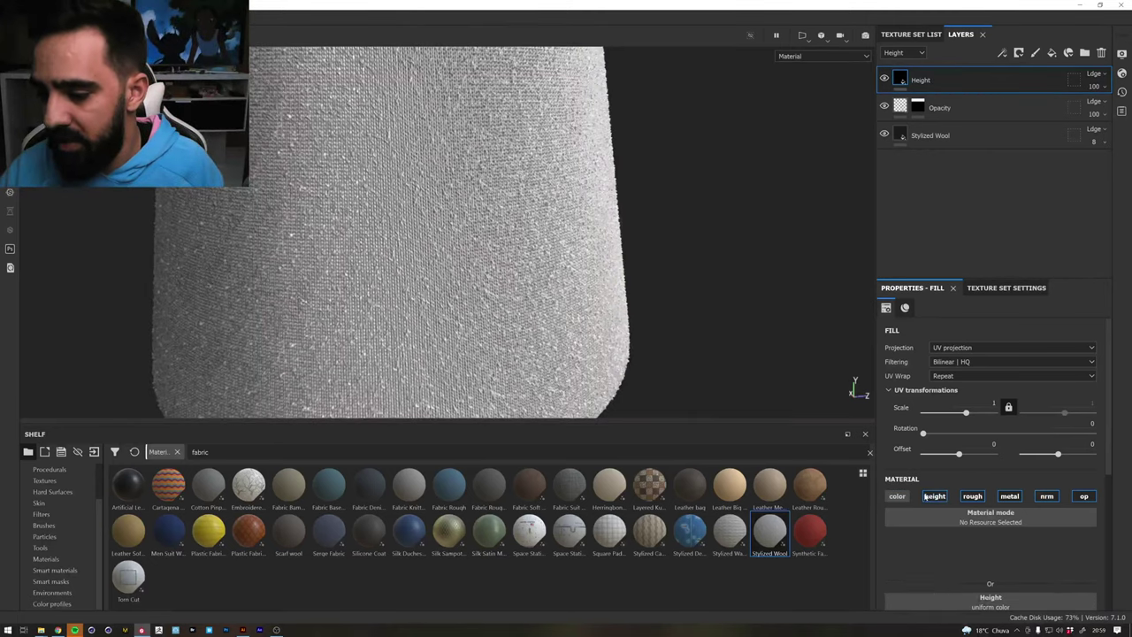
click(972, 496)
click(1010, 496)
click(1047, 496)
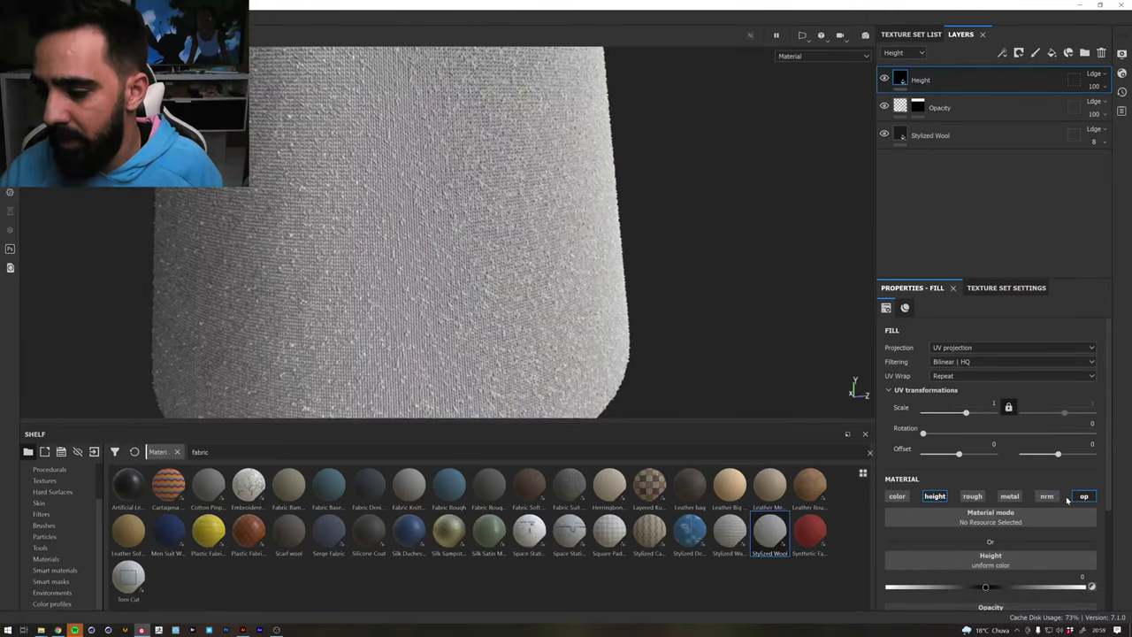
click(1071, 498)
Search resources for 'height' and assign Lace_height to the height input
click(977, 558)
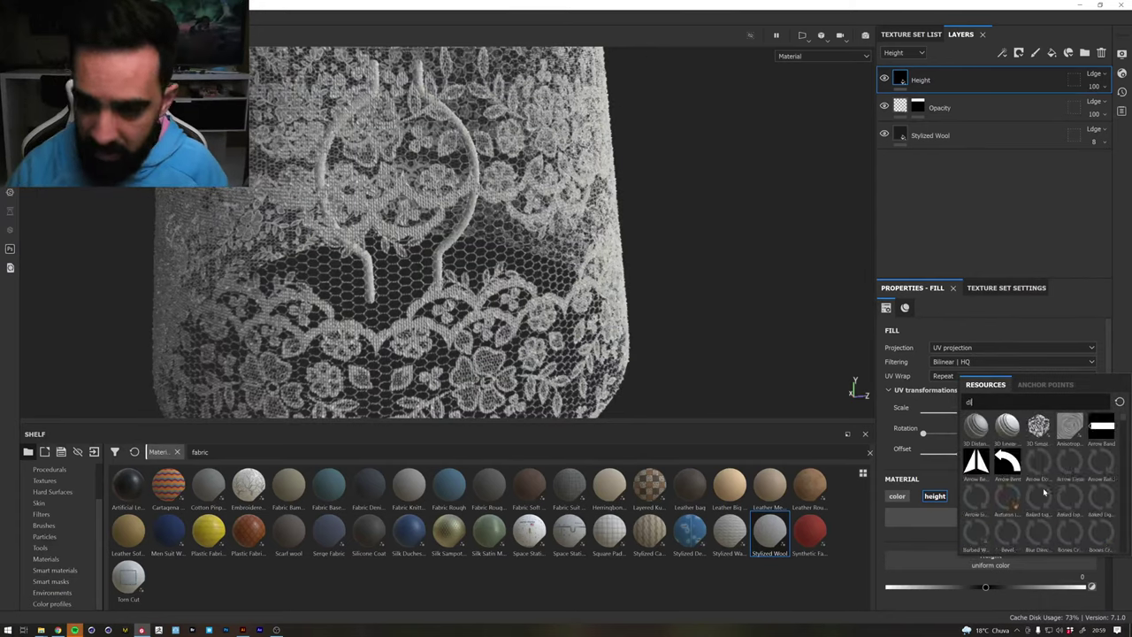
text(displ)
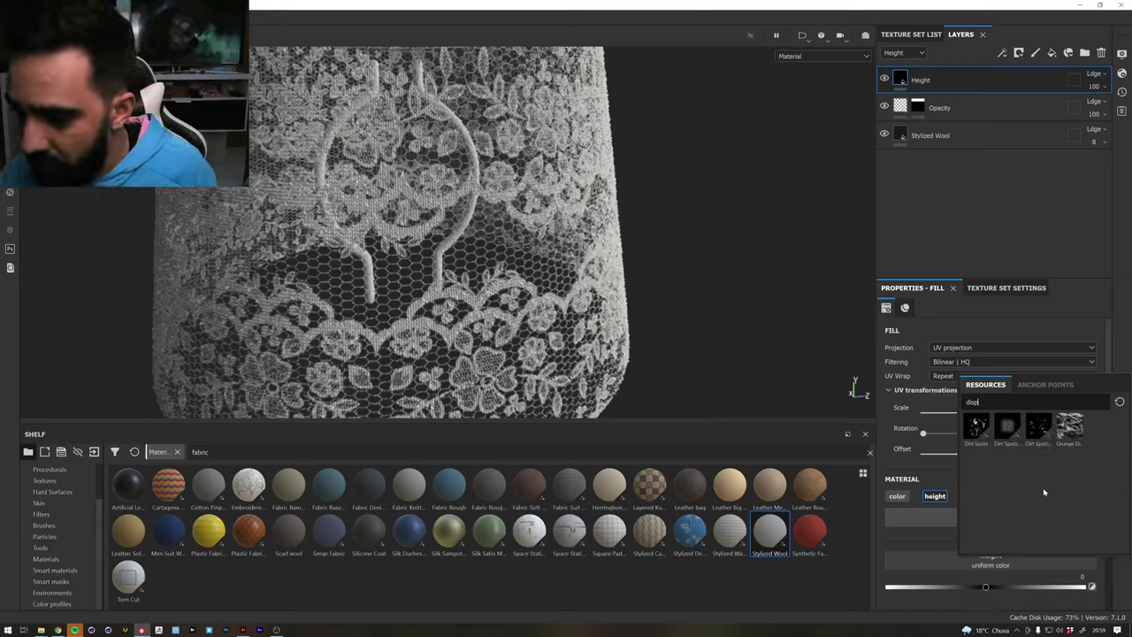
key(BackSpace)
key(BackSpace)
key(BackSpace)
text(hei)
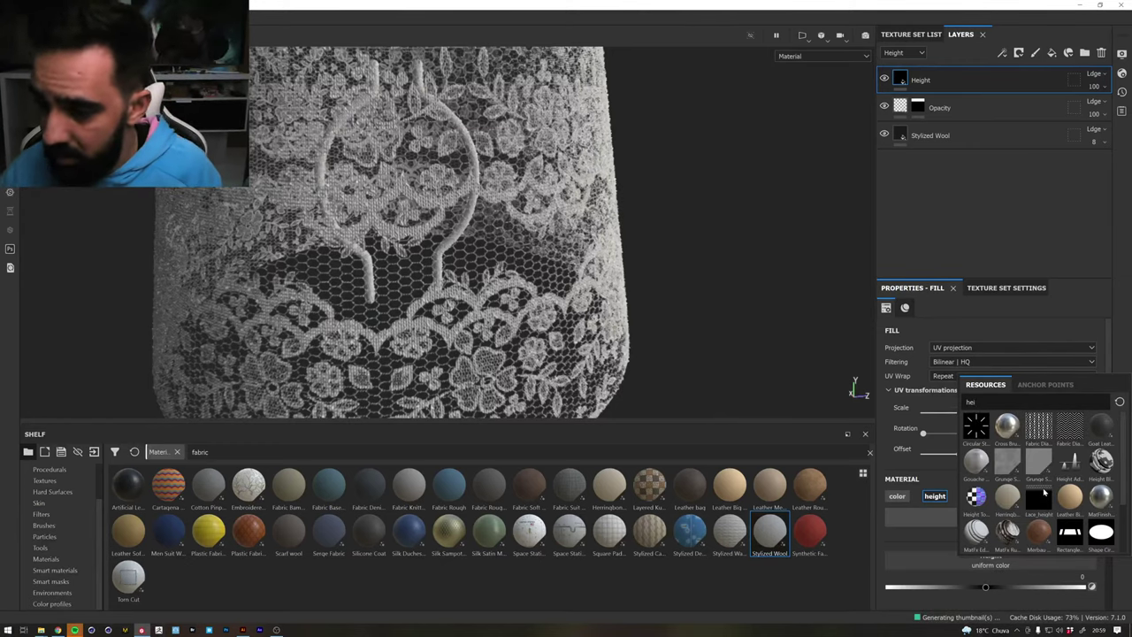
text(g)
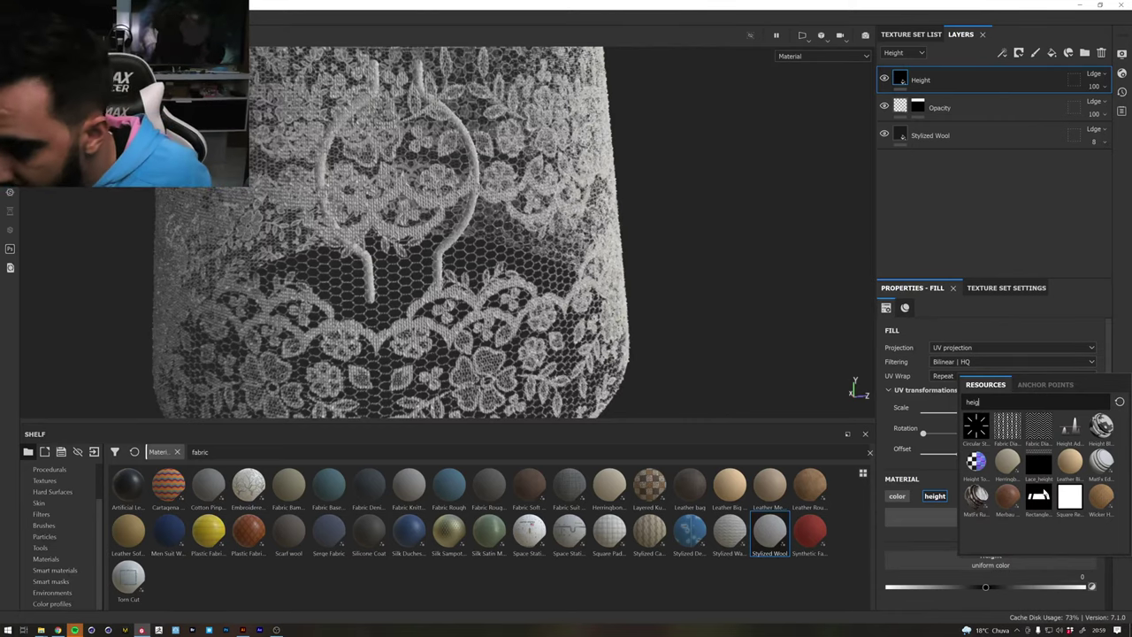
click(1035, 466)
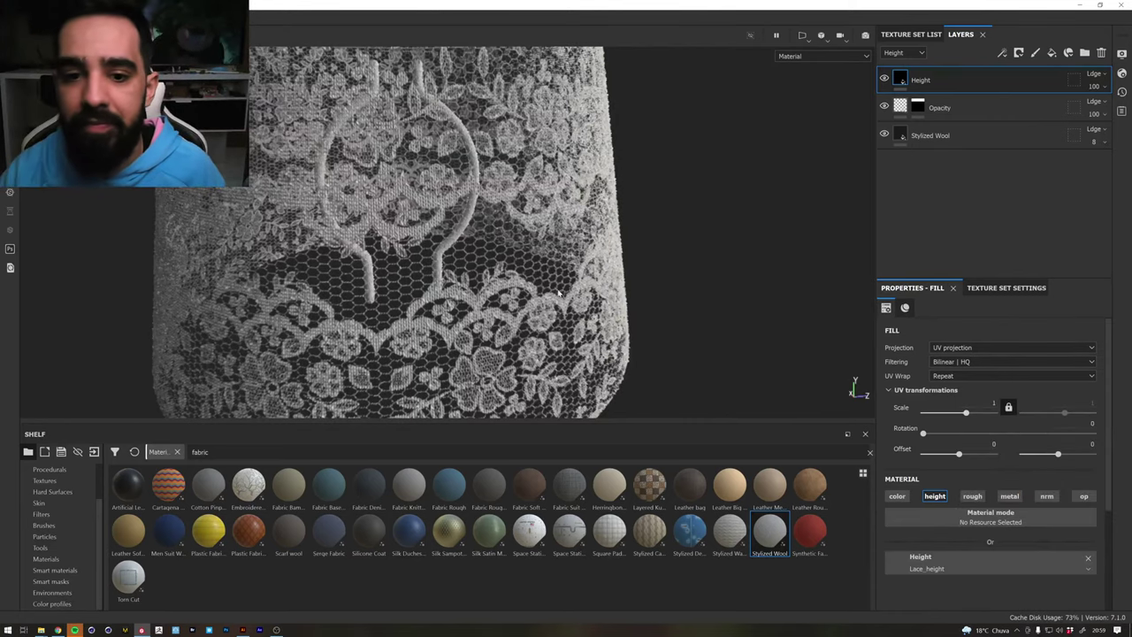
Try the Height layer opacity at 0 and about 60, settling on 5
mouse_move(406, 254)
alt+mouse_down()
mouse_move(588, 236)
mouse_move(230, 235)
mouse_move(462, 239)
mouse_move(436, 247)
mouse_move(662, 210)
alt+mouse_up()
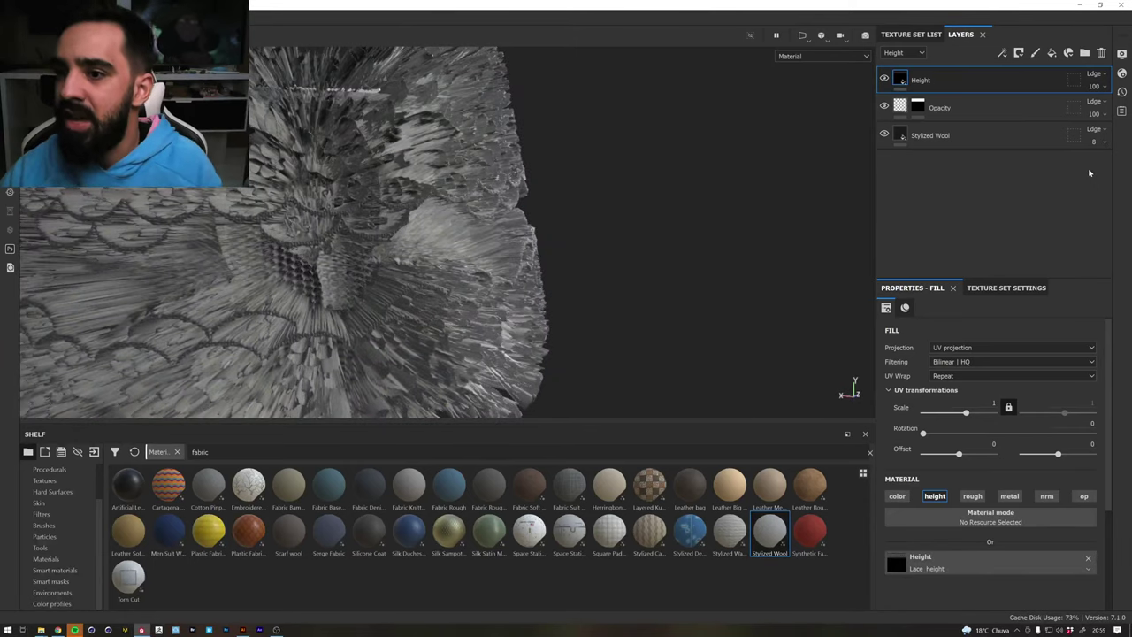
click(1097, 87)
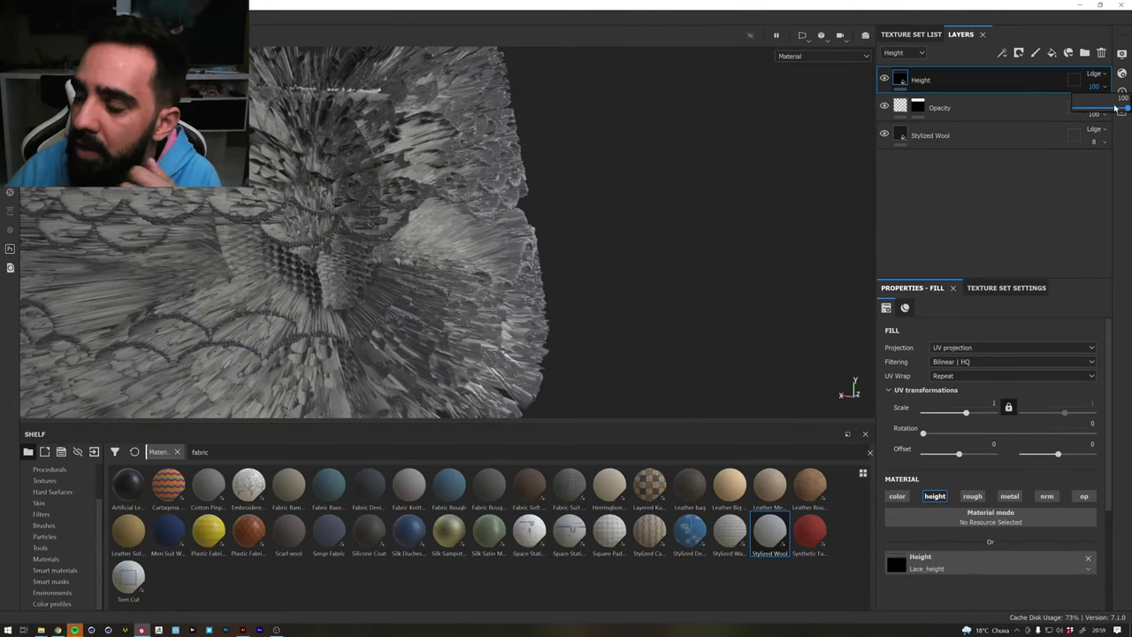
mouse_move(1116, 107)
mouse_down()
mouse_move(1068, 116)
mouse_move(1083, 115)
mouse_up()
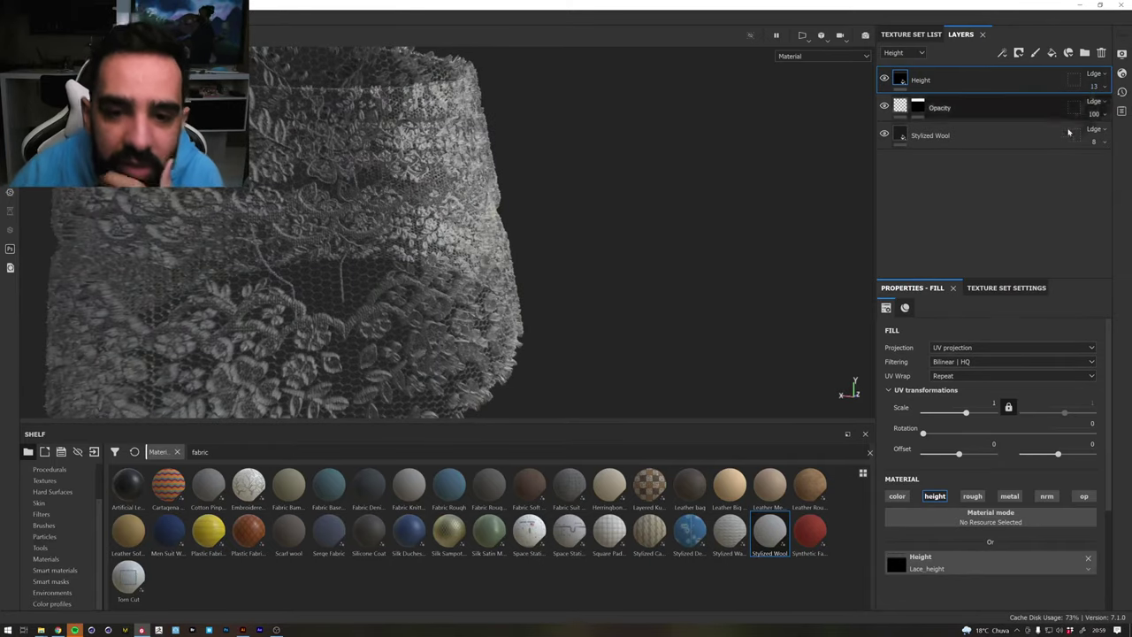
mouse_move(656, 212)
alt+mouse_down()
mouse_move(425, 205)
mouse_move(460, 265)
alt+mouse_up()
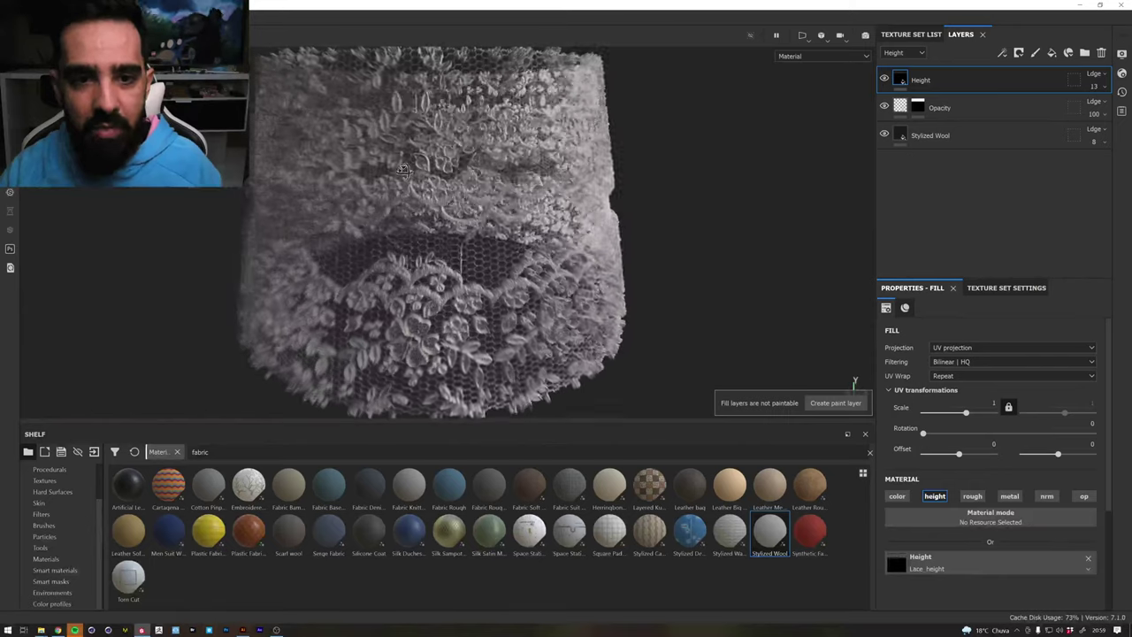
click(1093, 107)
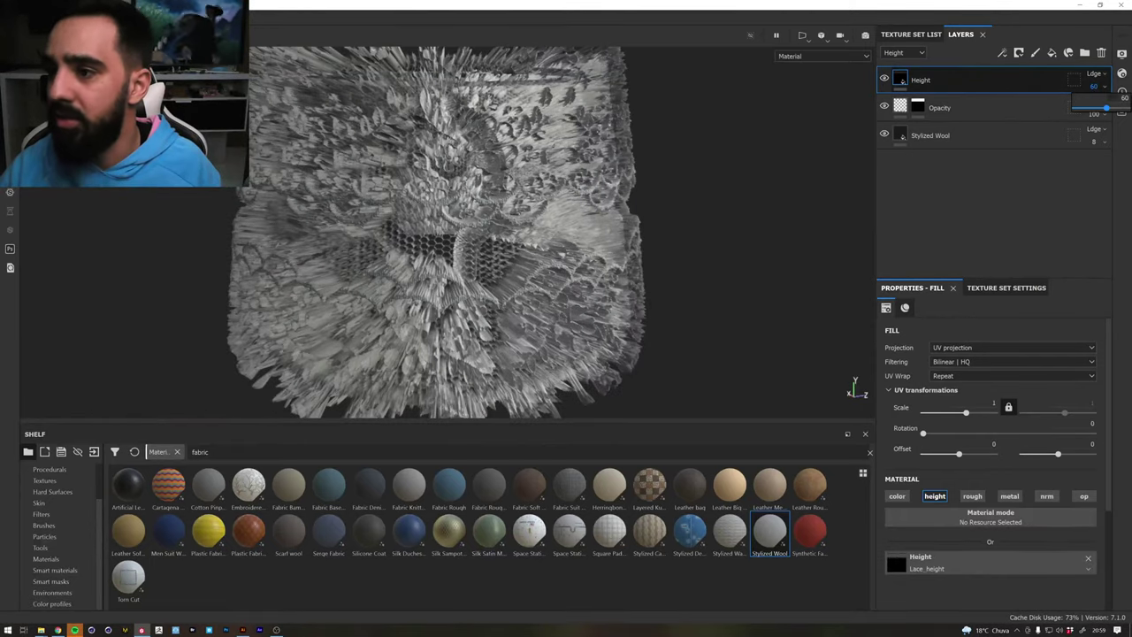
drag(1106, 107, 1077, 108)
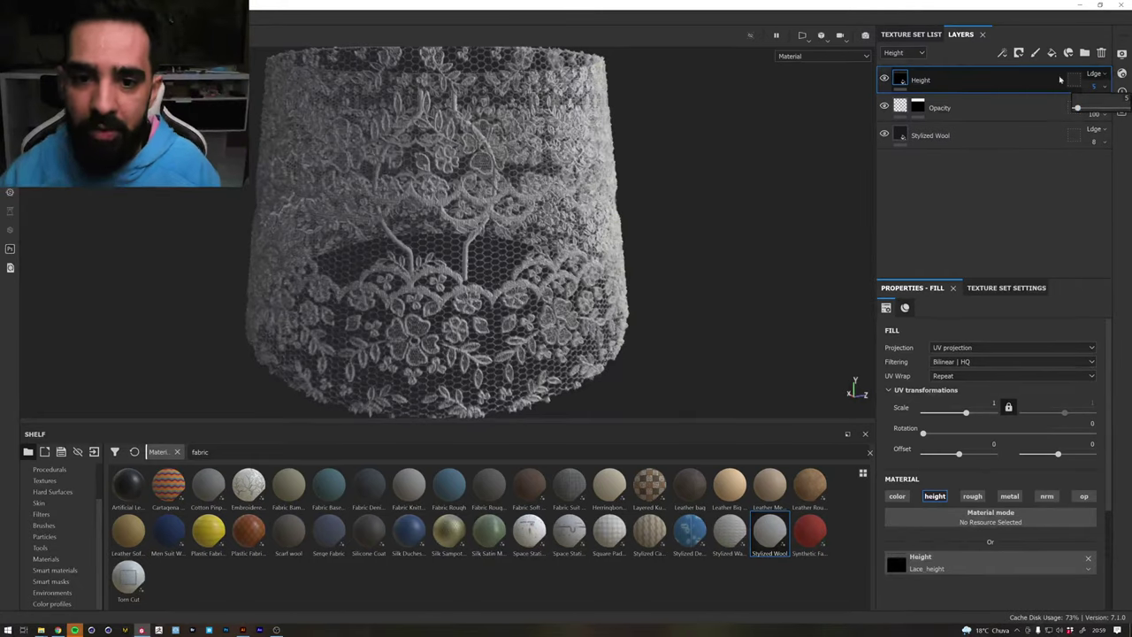
Zoom and orbit around the lace band to inspect the softened relief
scroll(584, 230, up, 3)
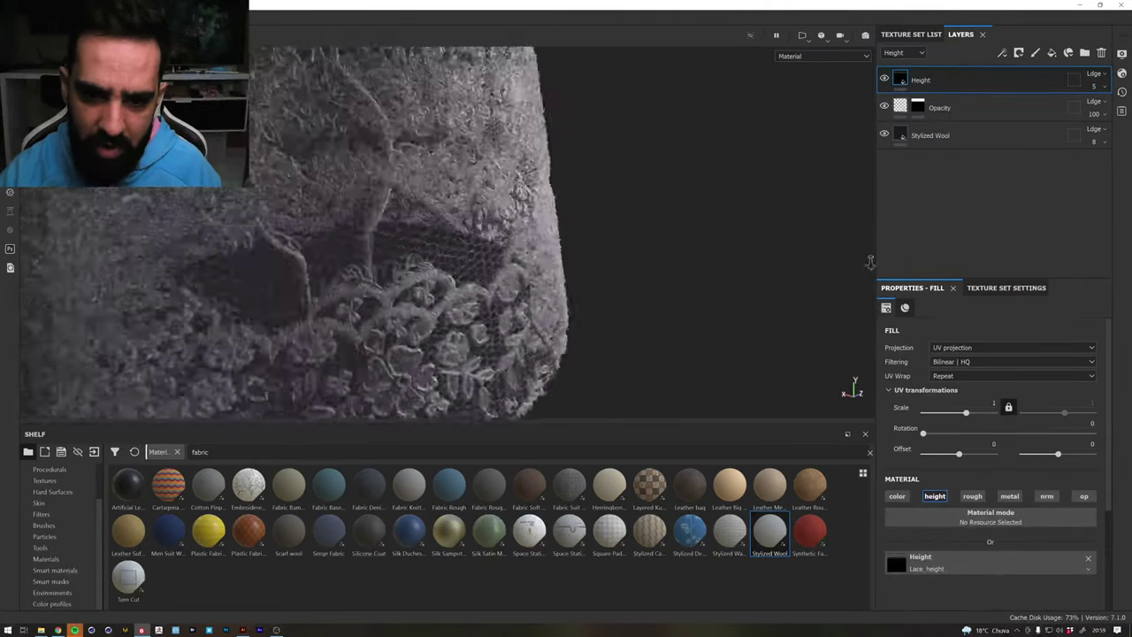
scroll(567, 260, up, 3)
mouse_move(567, 260)
alt+mouse_down()
mouse_move(616, 245)
mouse_move(593, 248)
alt+mouse_up()
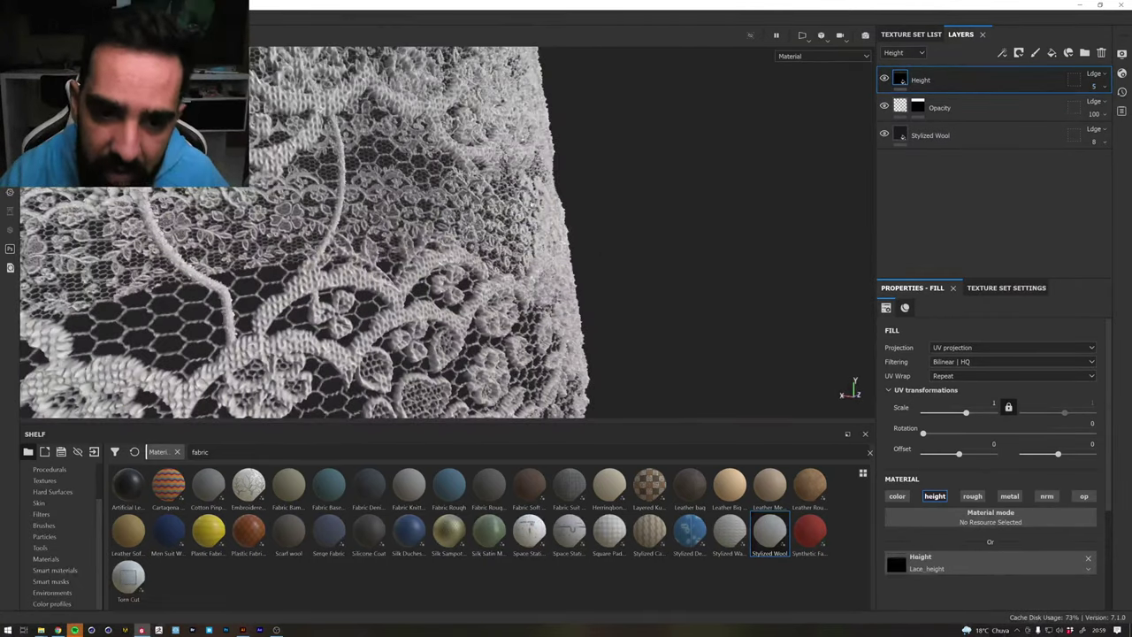
scroll(261, 208, down, 3)
mouse_move(262, 209)
alt+mouse_down()
mouse_move(11, 202)
mouse_move(32, 191)
mouse_move(495, 212)
alt+mouse_up()
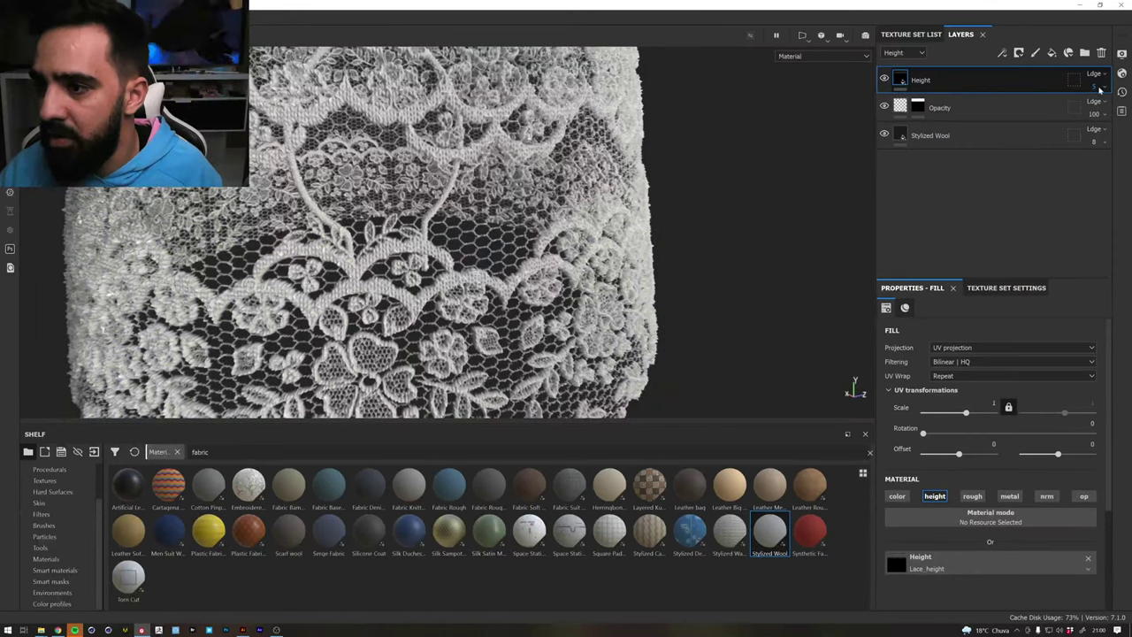
scroll(422, 221, down, 2)
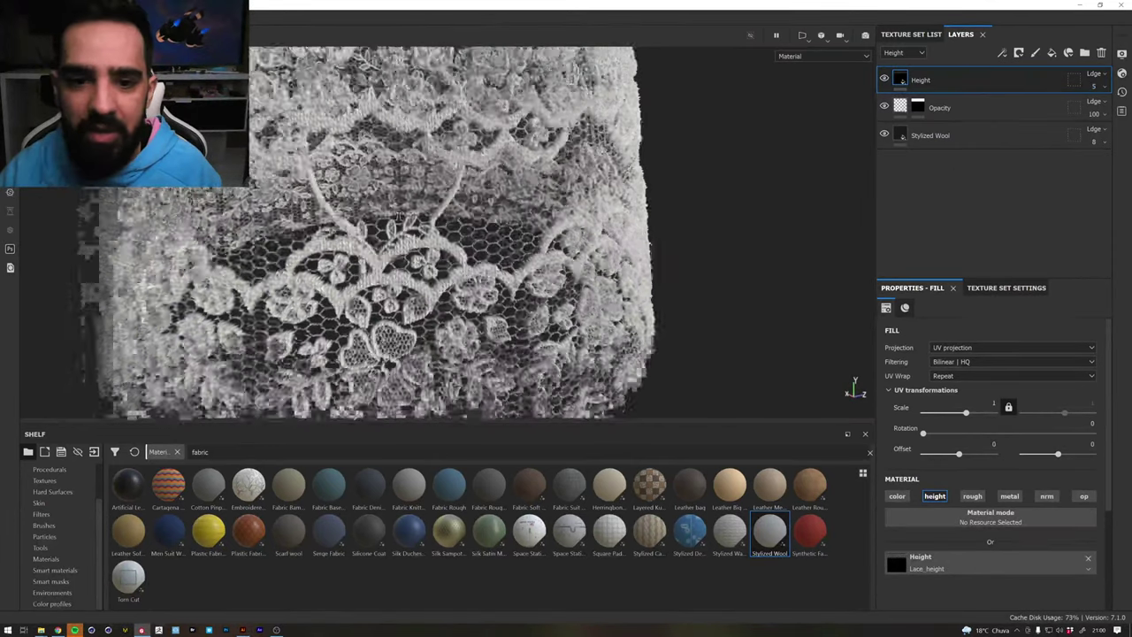
scroll(422, 221, down, 3)
scroll(422, 221, down, 2)
scroll(422, 221, down, 1)
mouse_move(422, 221)
alt+mouse_down()
mouse_move(464, 233)
mouse_move(530, 212)
alt+mouse_up()
Frame the lampshade and switch the viewport to show only Base Color
mouse_move(530, 213)
alt+right_down()
mouse_move(823, 195)
mouse_move(548, 213)
alt+right_up()
alt+drag(548, 212, 531, 220)
alt+right_drag(531, 219, 512, 227)
key(f)
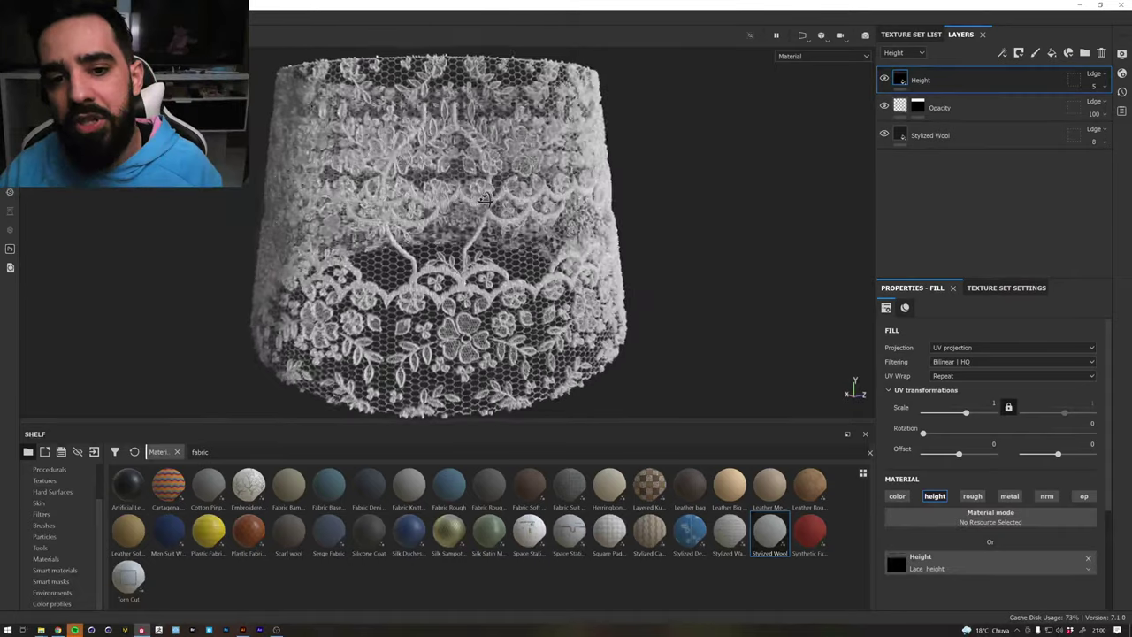
click(799, 59)
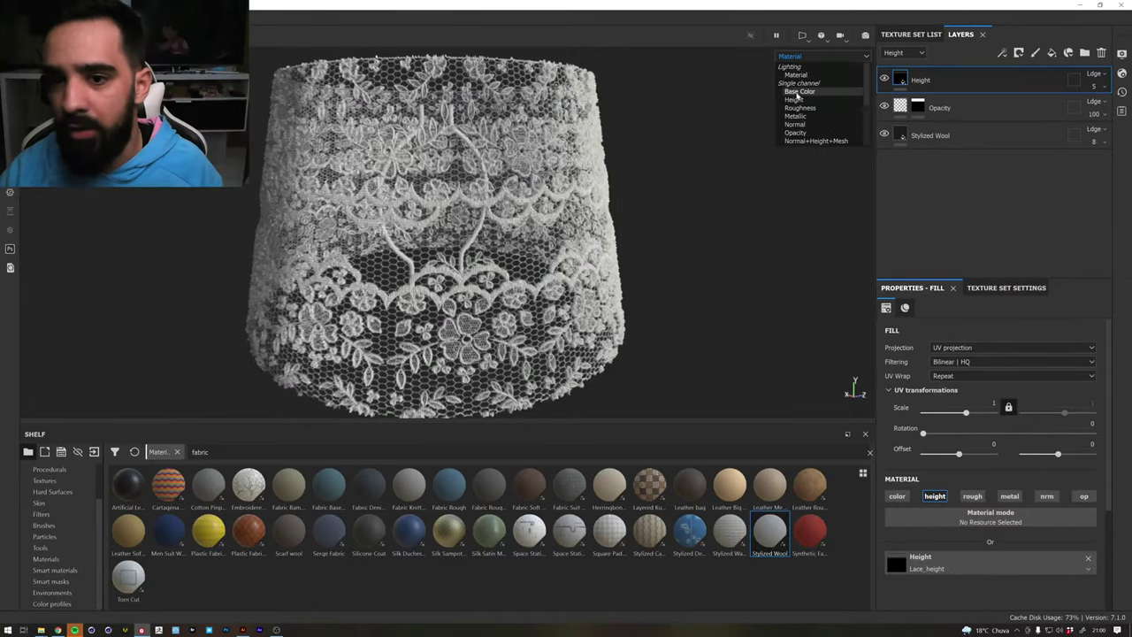
click(798, 91)
mouse_move(445, 176)
alt+right_down()
mouse_move(426, 221)
mouse_move(335, 226)
alt+right_up()
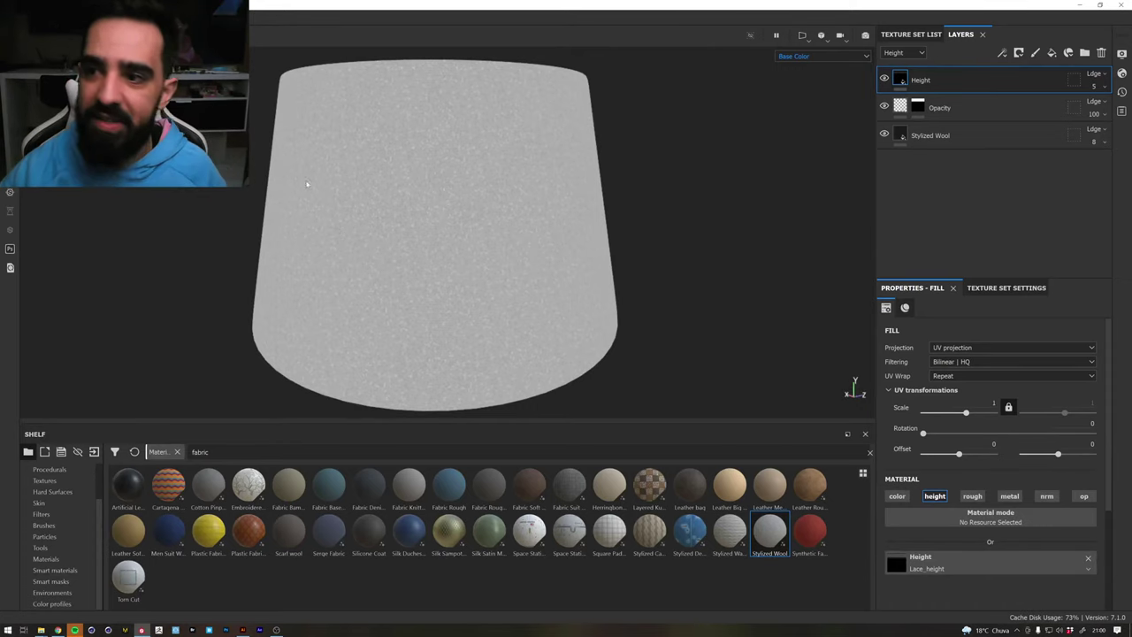
Add a fill layer named Dirt on top and give it a black mask
click(1051, 54)
text(Dirt)
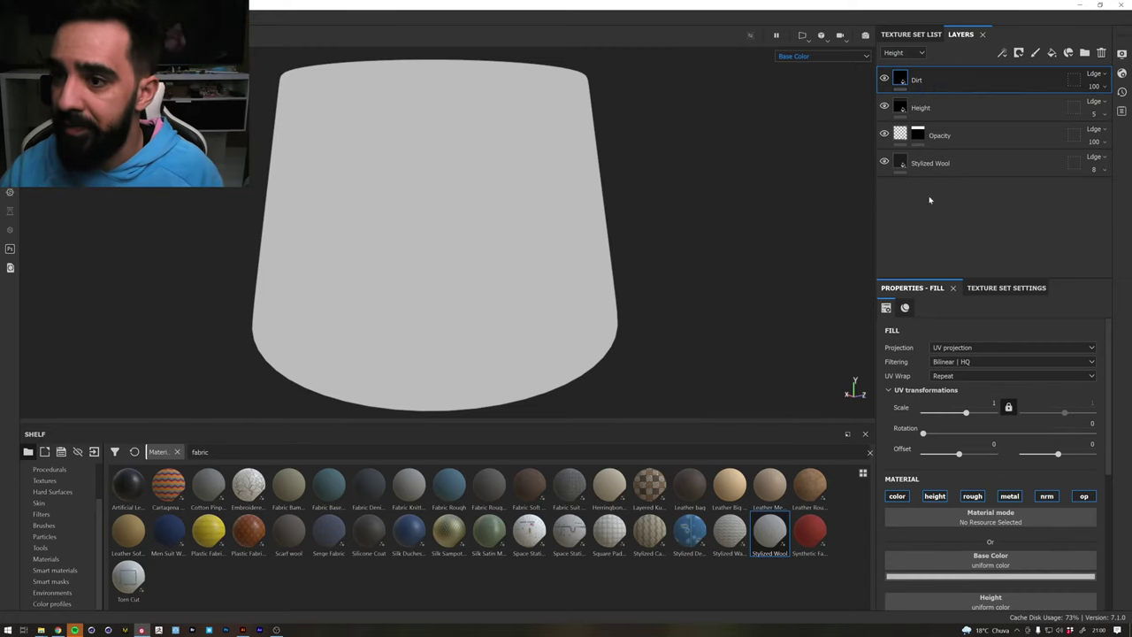
right_click(898, 82)
click(927, 102)
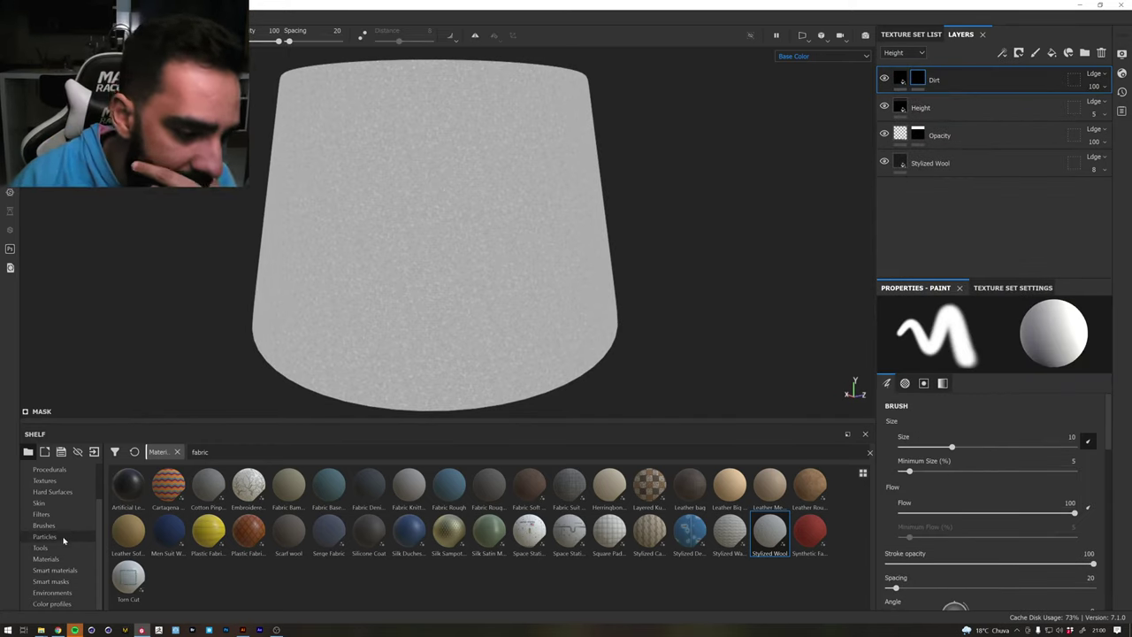
Fill the Dirt mask with Grunge Map 004 at scale 2, adjusting its balance
right_click(916, 80)
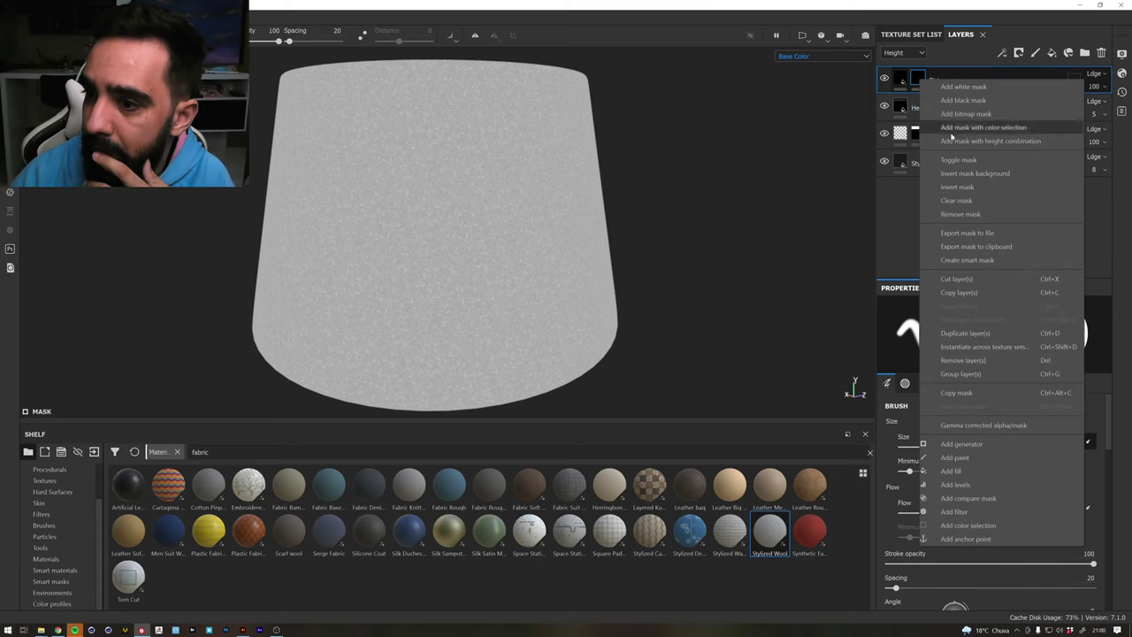
click(983, 471)
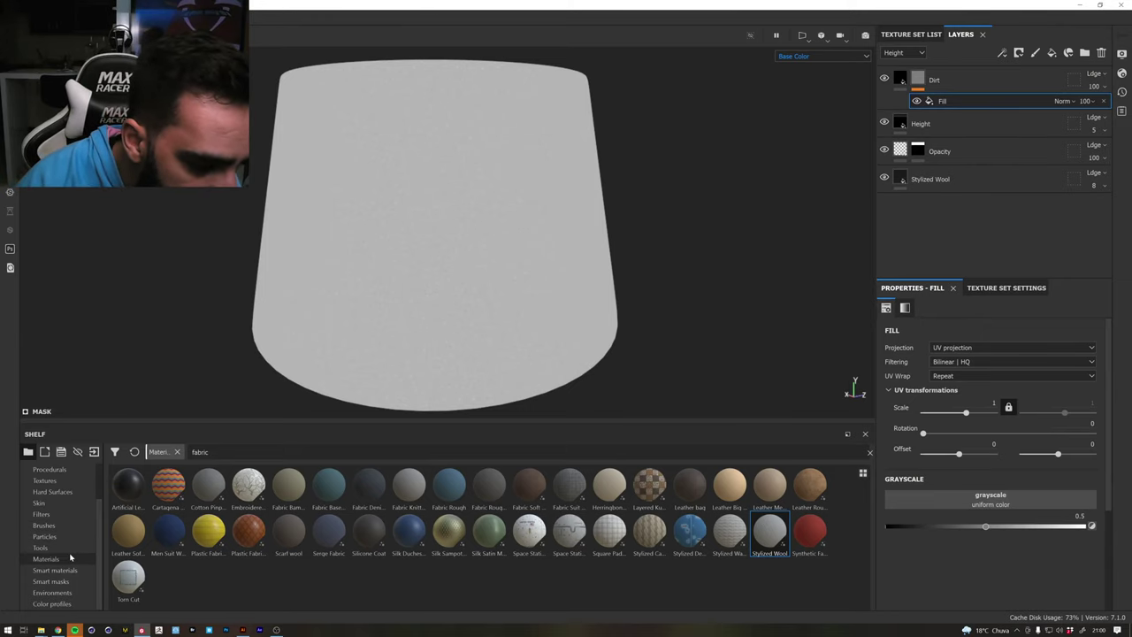
click(67, 504)
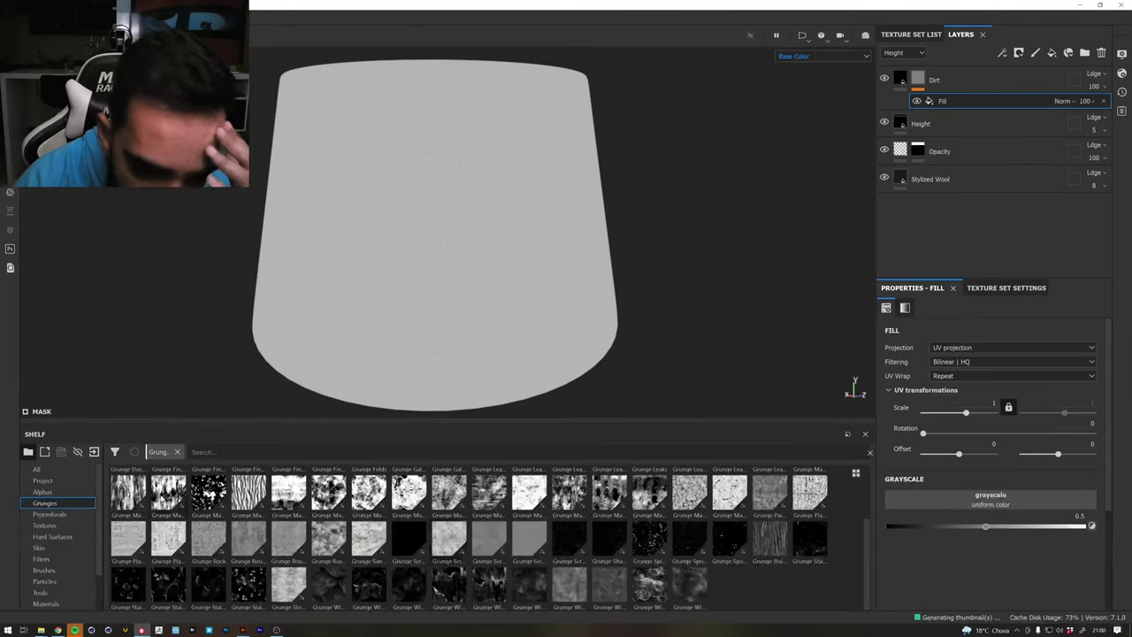
drag(208, 493, 1026, 500)
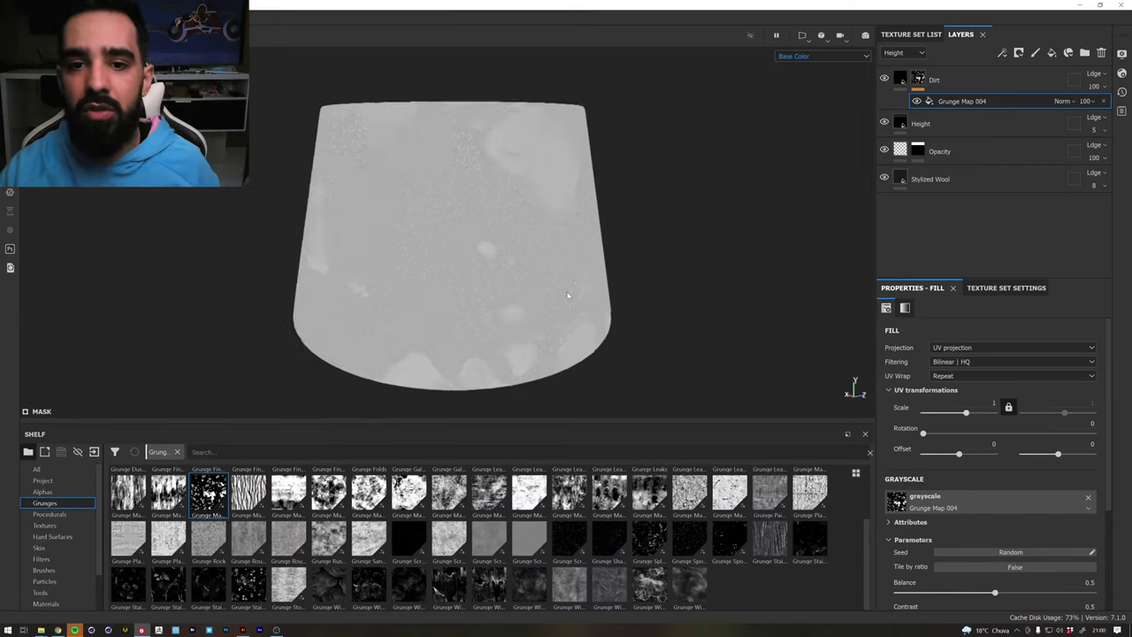
scroll(920, 547, down, 2)
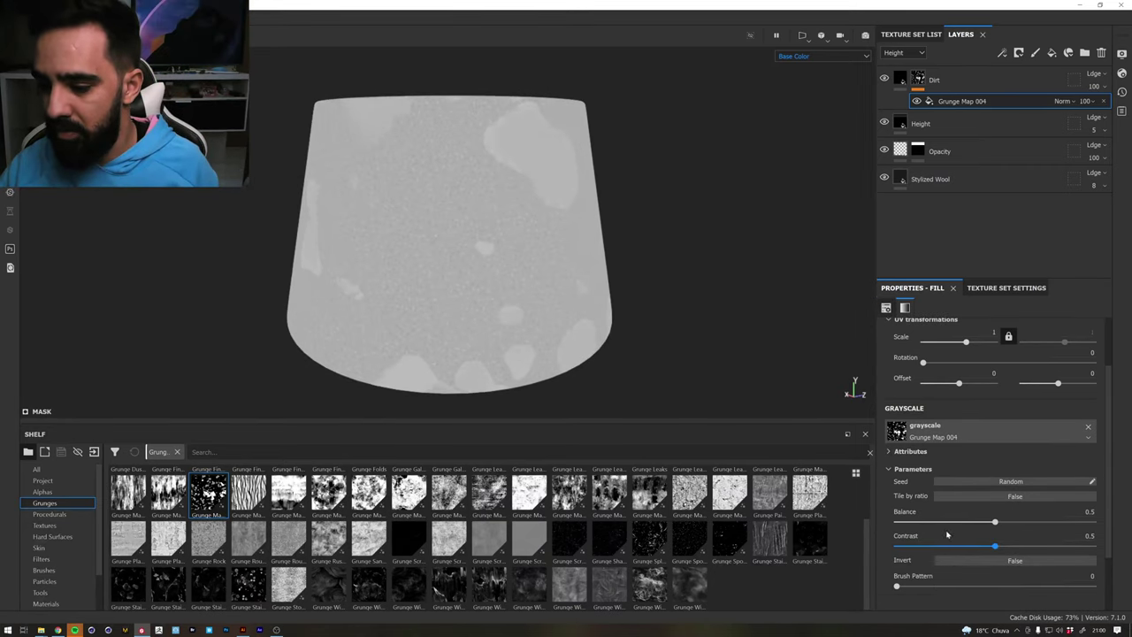
drag(993, 526, 936, 521)
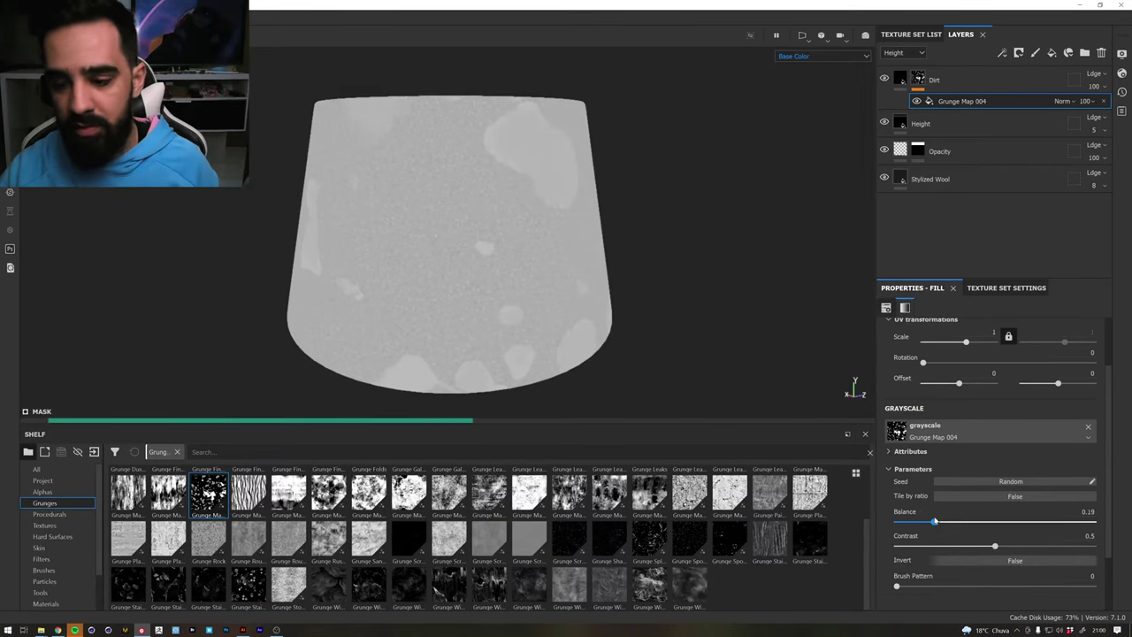
drag(1007, 522, 1002, 521)
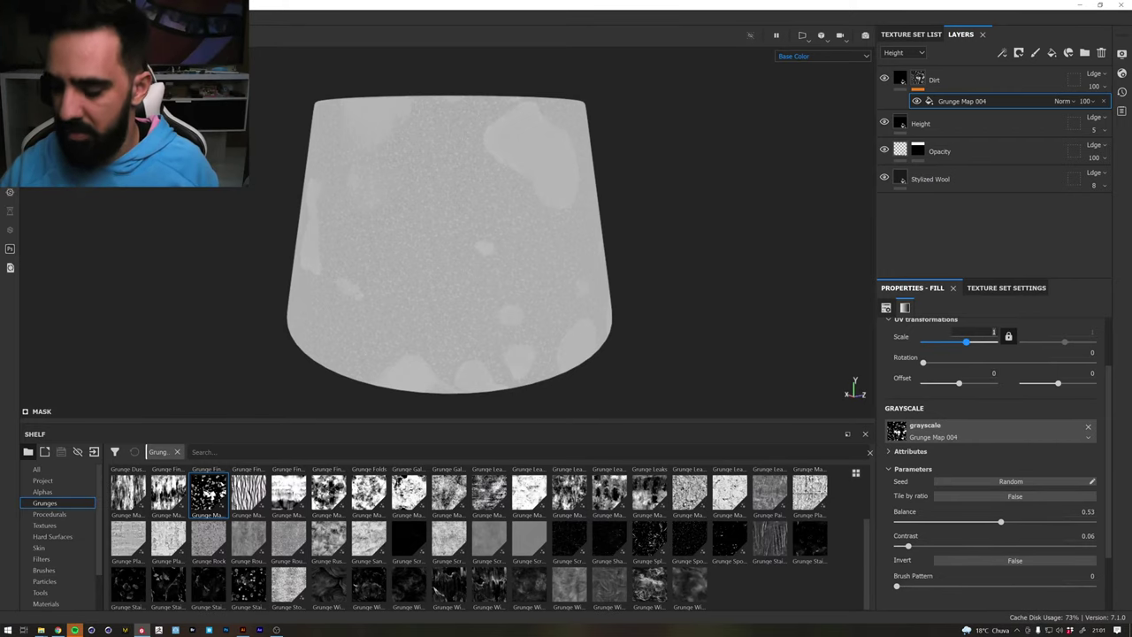
drag(966, 341, 969, 341)
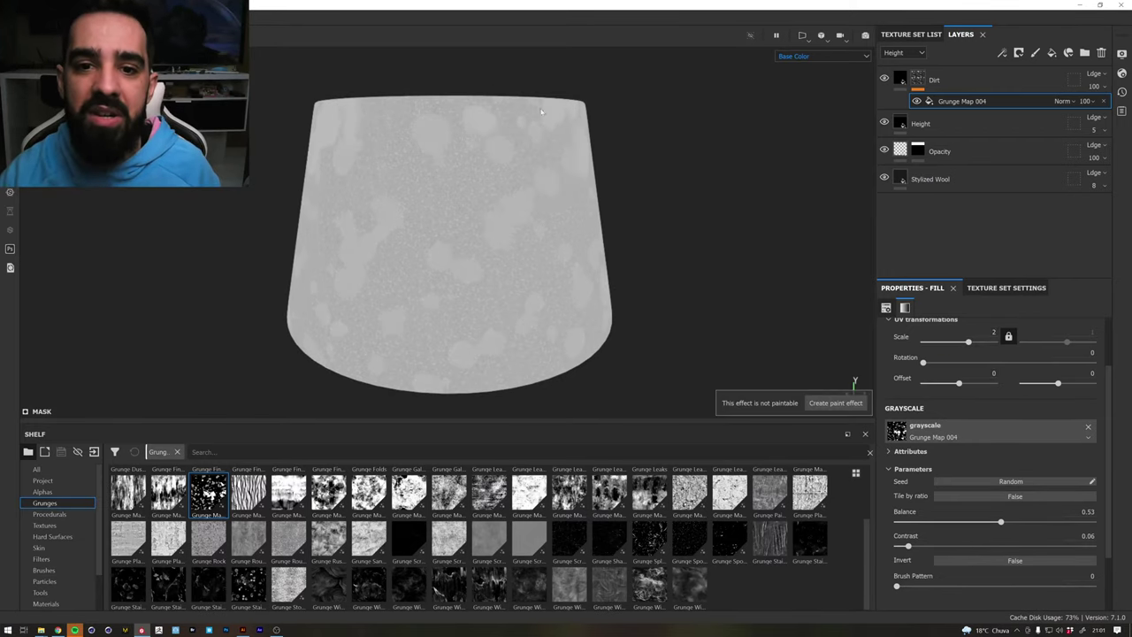
alt+drag(539, 140, 468, 147)
Add a Blur filter to the Dirt mask
right_click(921, 85)
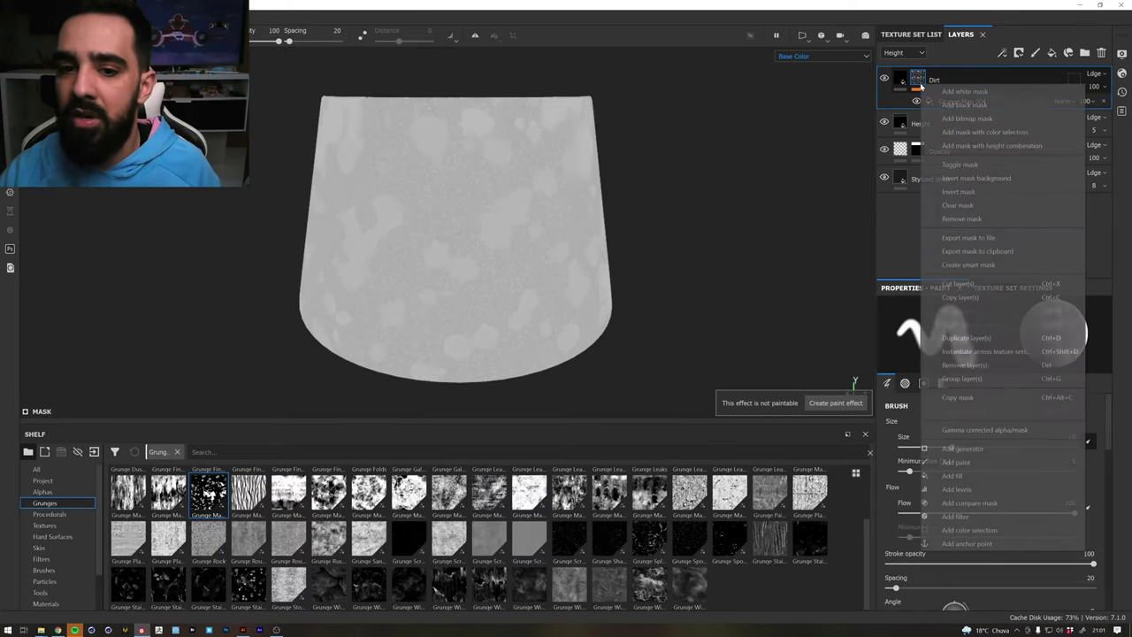
click(955, 515)
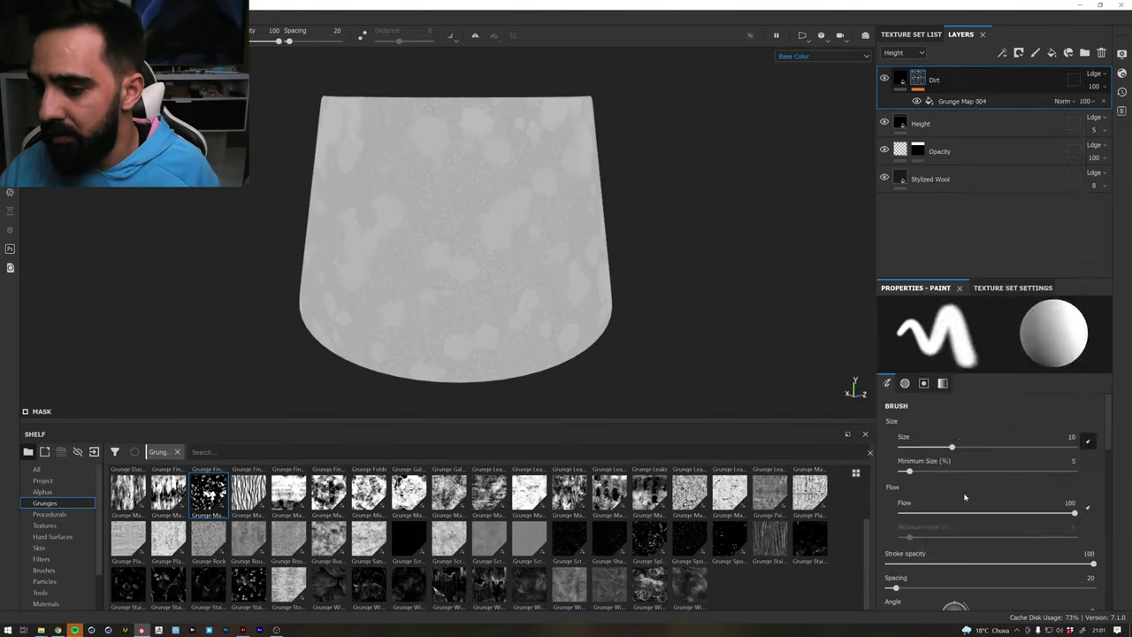
click(1044, 325)
click(1071, 369)
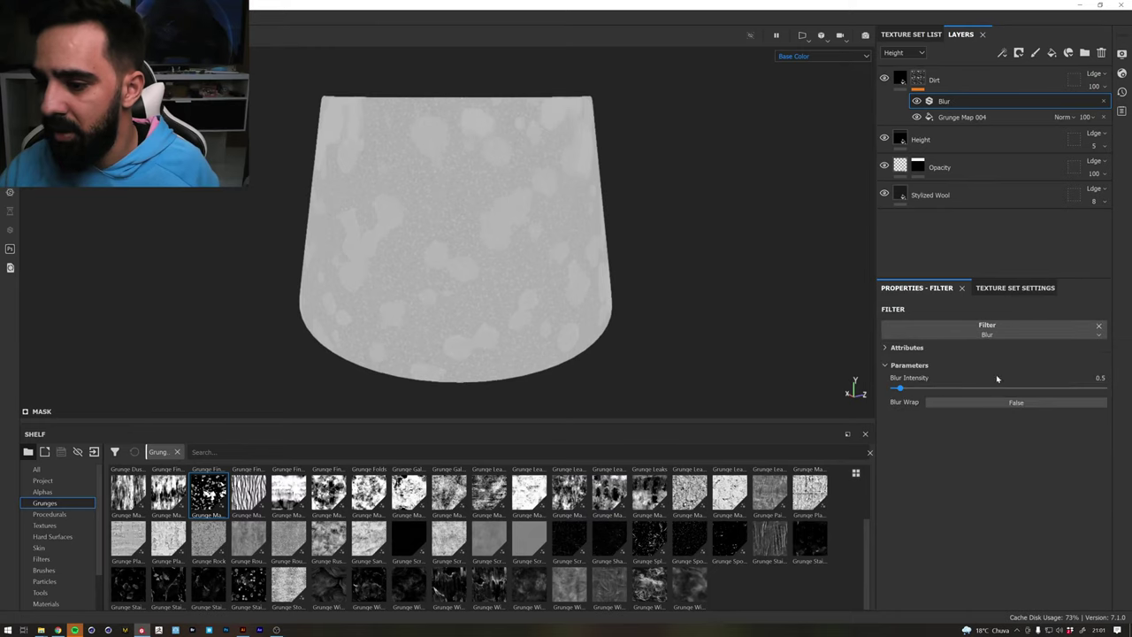
Set Blur intensity to 0.76 and lower Grunge Map 004 balance to 0.3
click(900, 79)
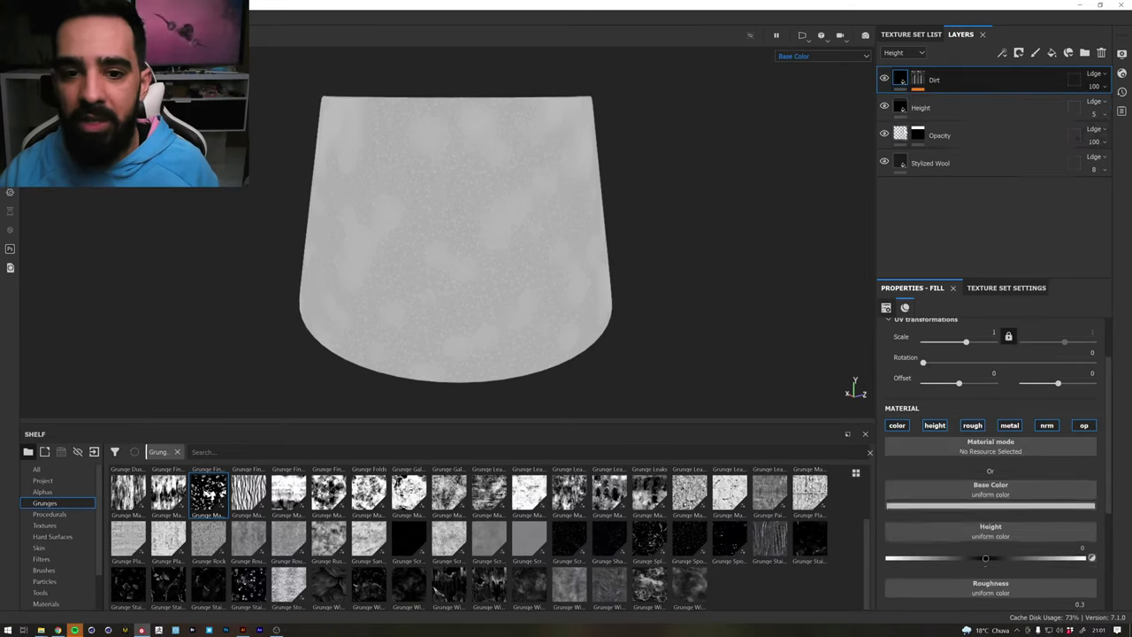
click(990, 505)
click(1006, 387)
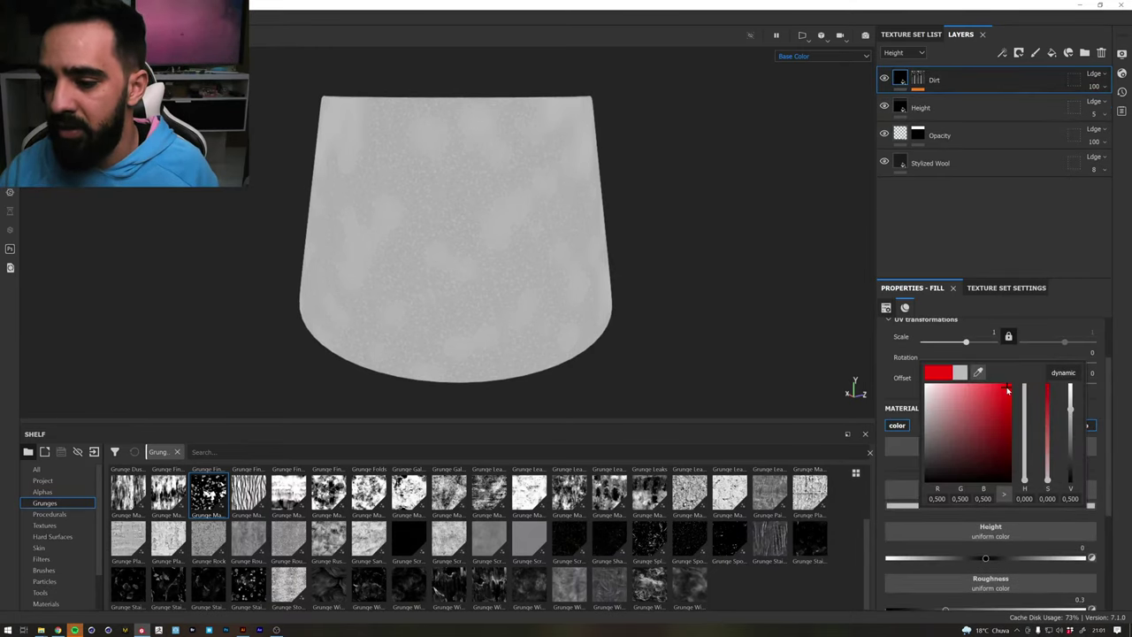
click(918, 80)
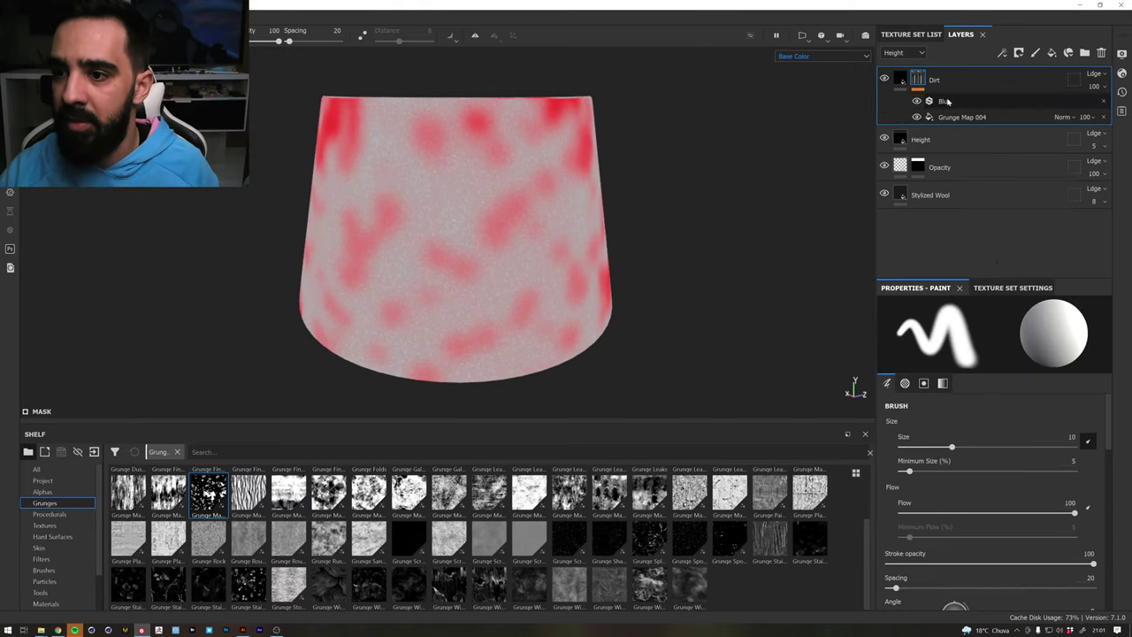
click(944, 101)
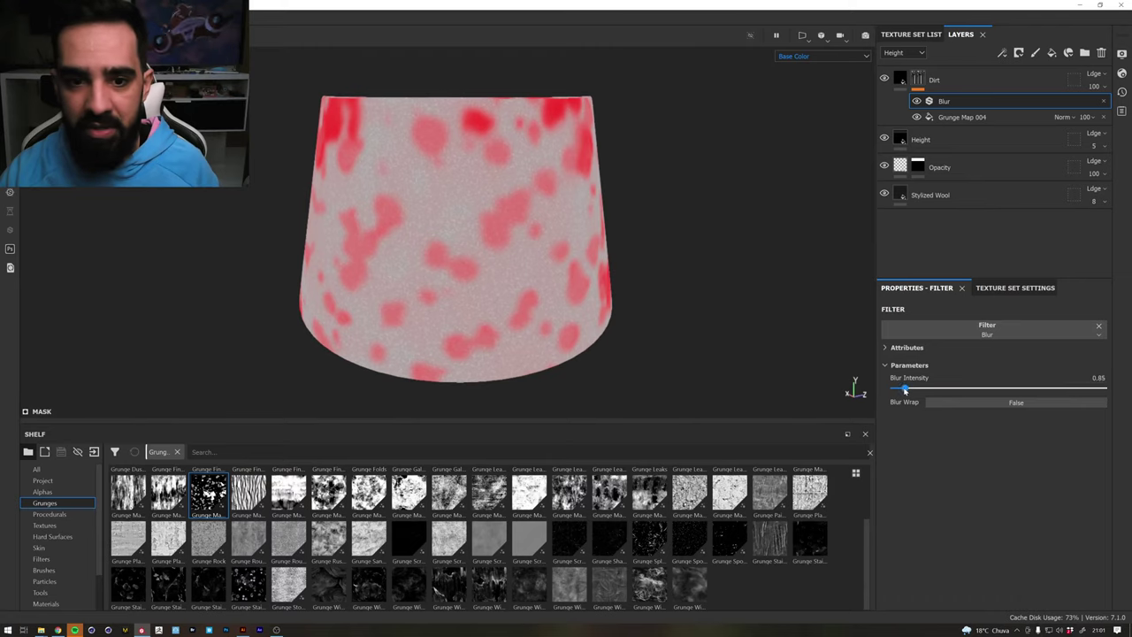
click(959, 117)
click(972, 521)
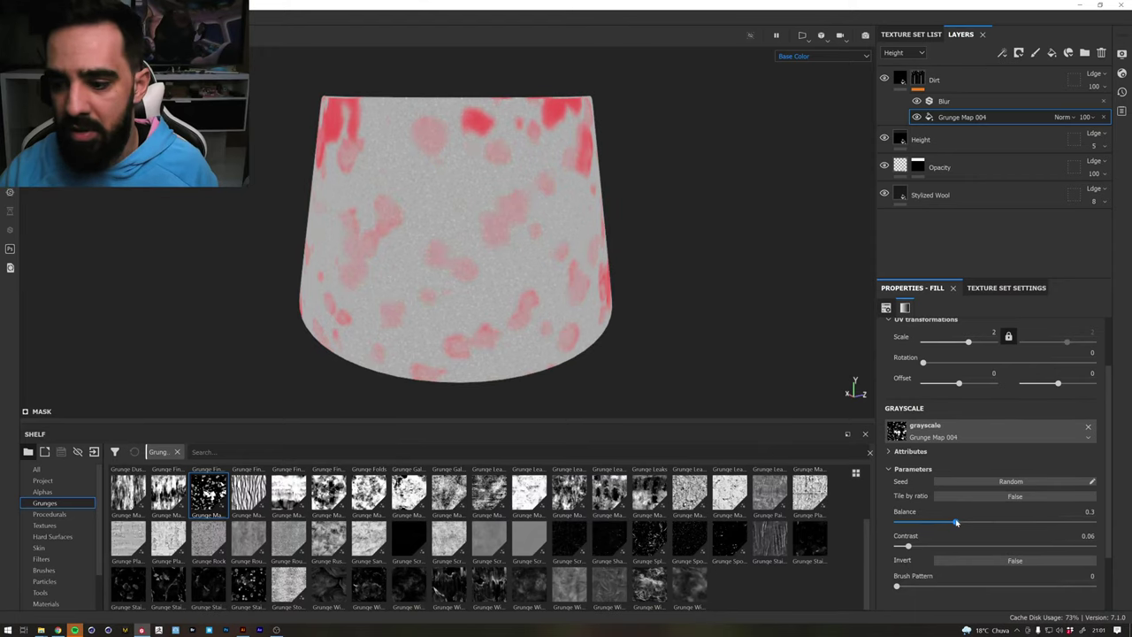
Colour the Dirt fill brown (about 0.264, 0.129, 0.011)
click(920, 79)
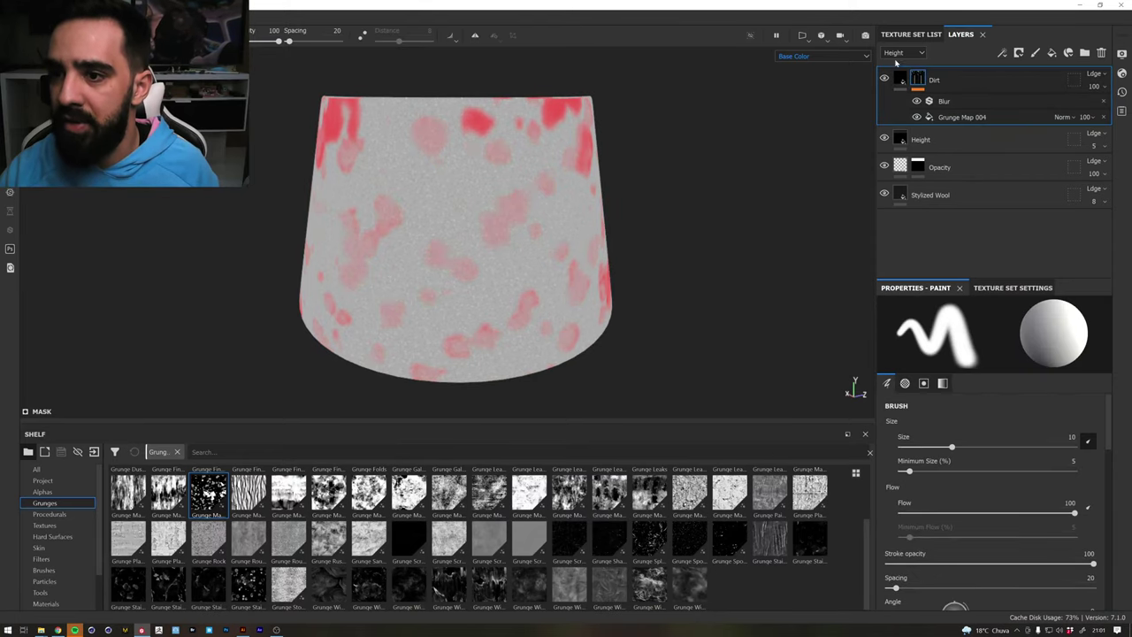
click(902, 53)
click(900, 64)
click(900, 78)
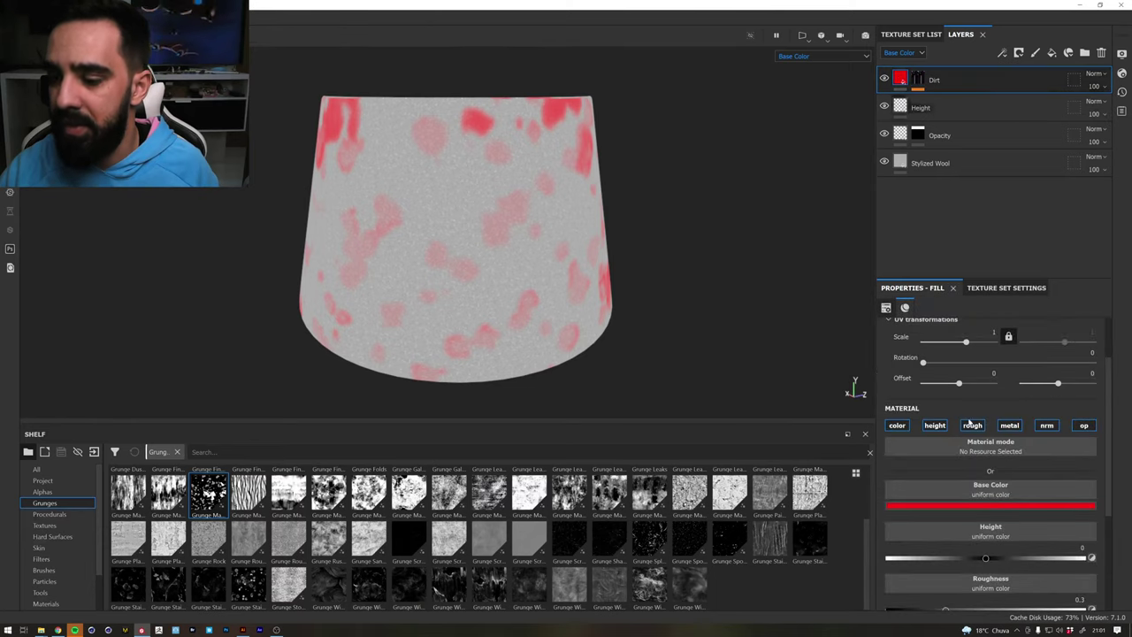
click(971, 506)
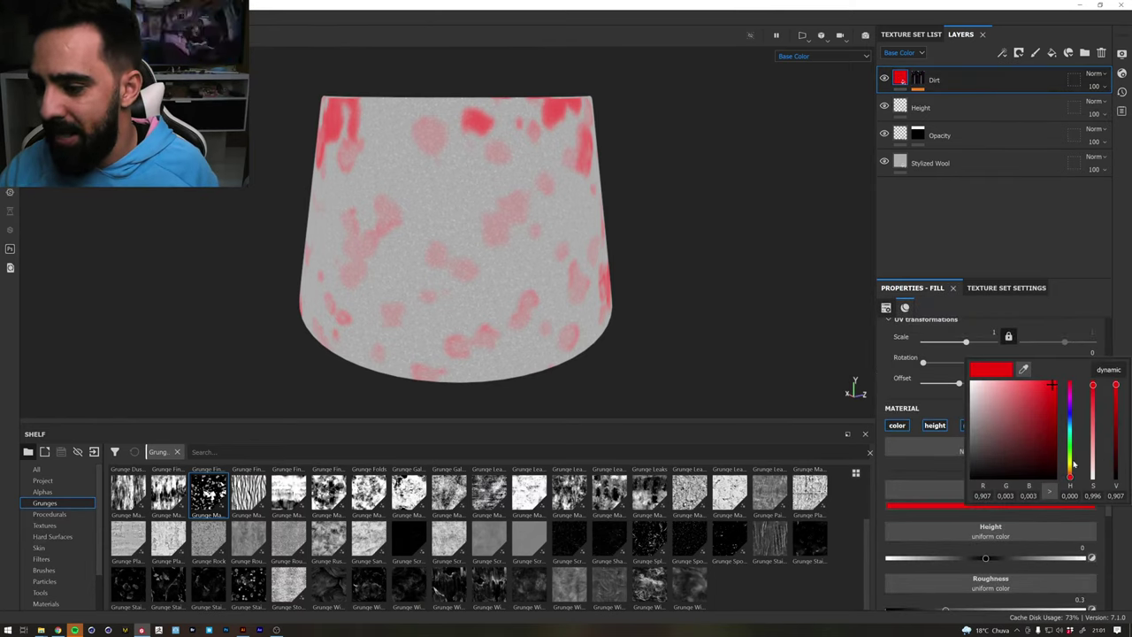
click(1071, 470)
drag(1056, 439, 1037, 426)
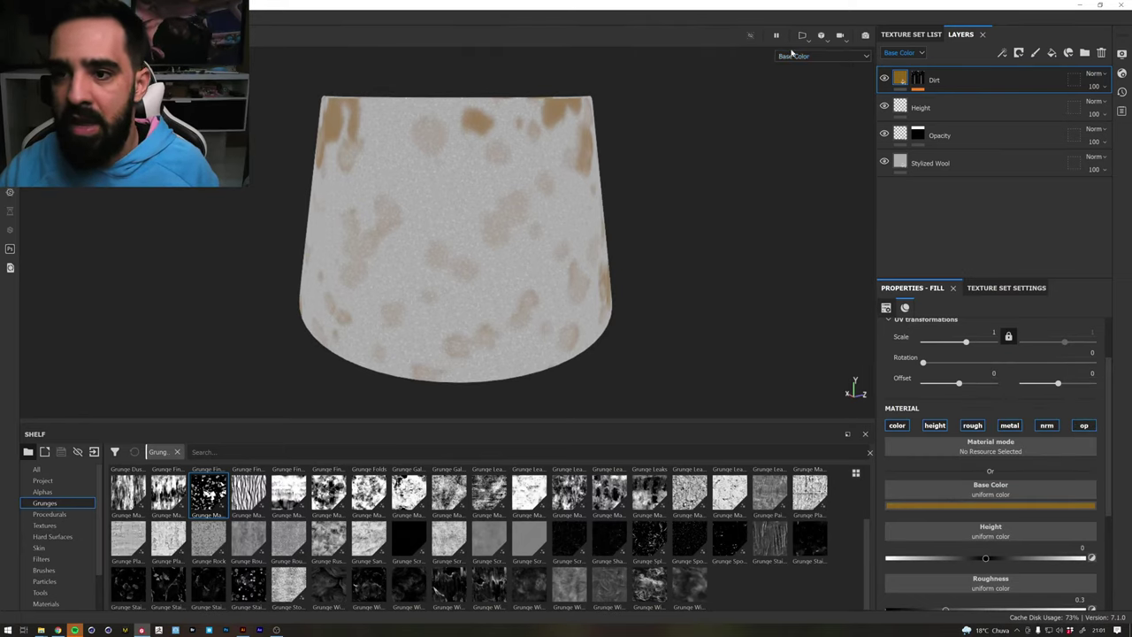
click(1094, 74)
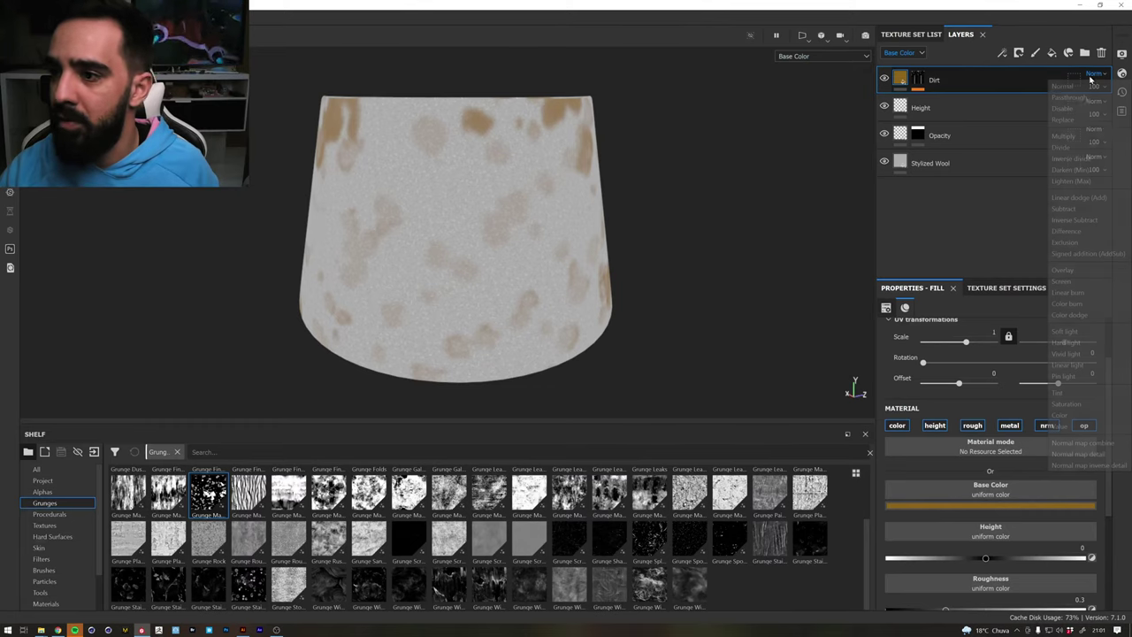
Set the Dirt layer to Overlay and preview it on the roughness channel
click(1061, 270)
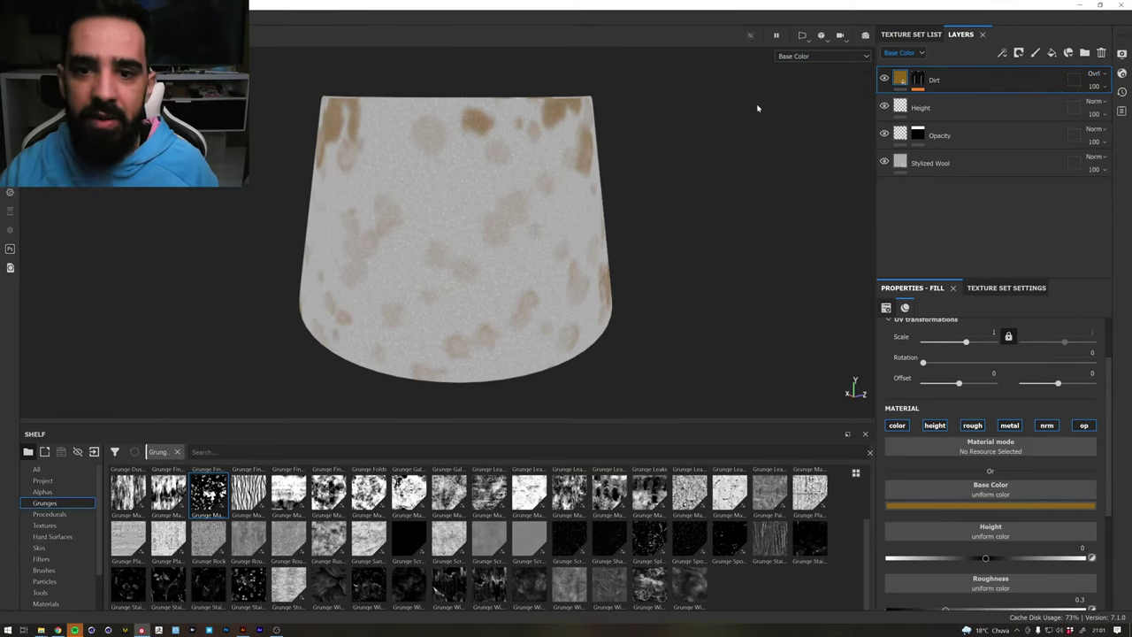
click(828, 57)
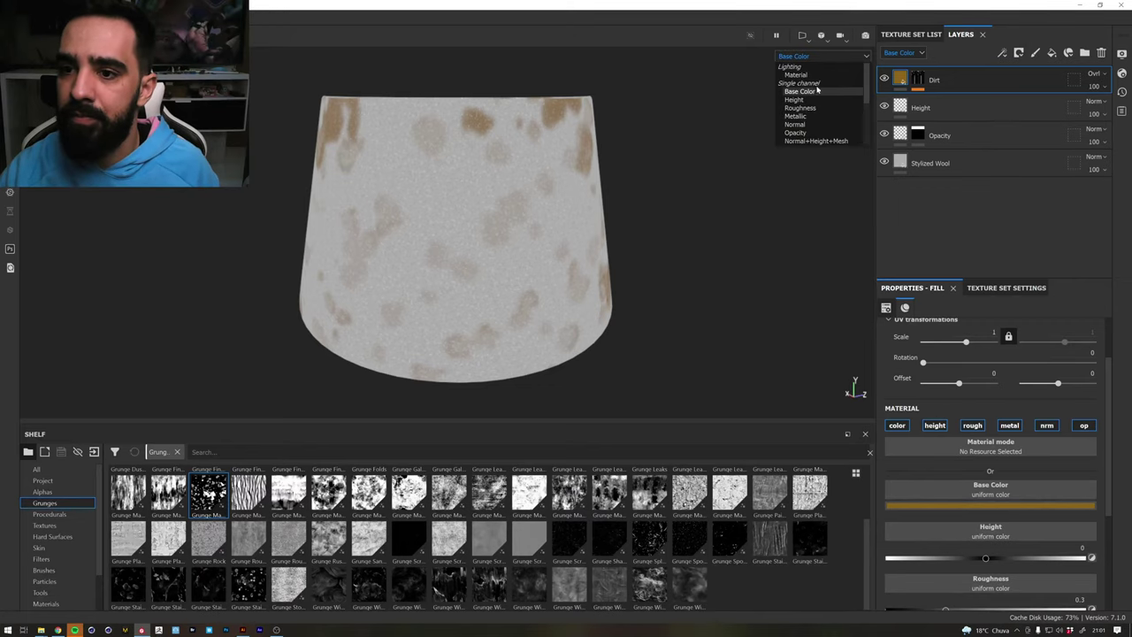
click(800, 108)
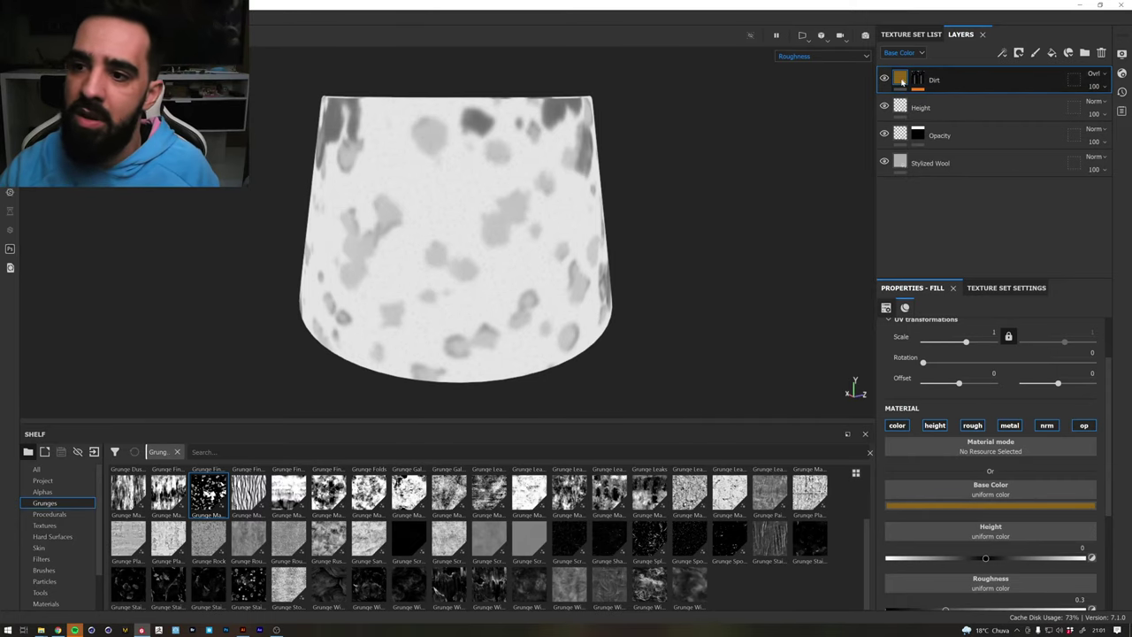
mouse_move(725, 169)
middle_down()
mouse_move(628, 168)
mouse_move(478, 195)
middle_up()
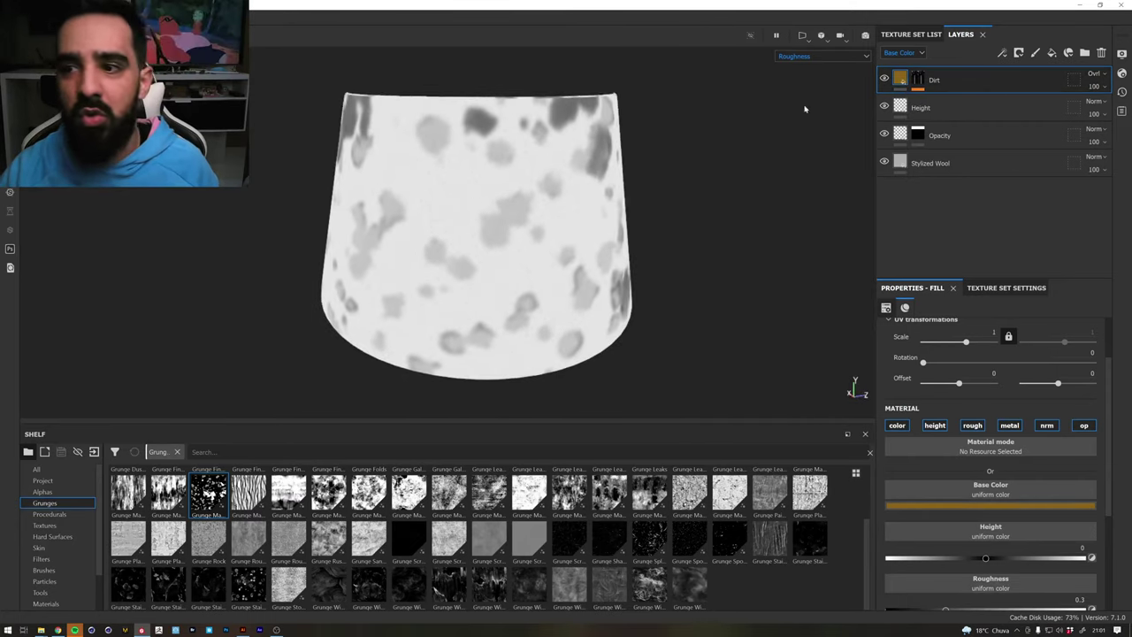
alt+right_drag(806, 109, 333, 180)
alt+drag(334, 179, 586, 171)
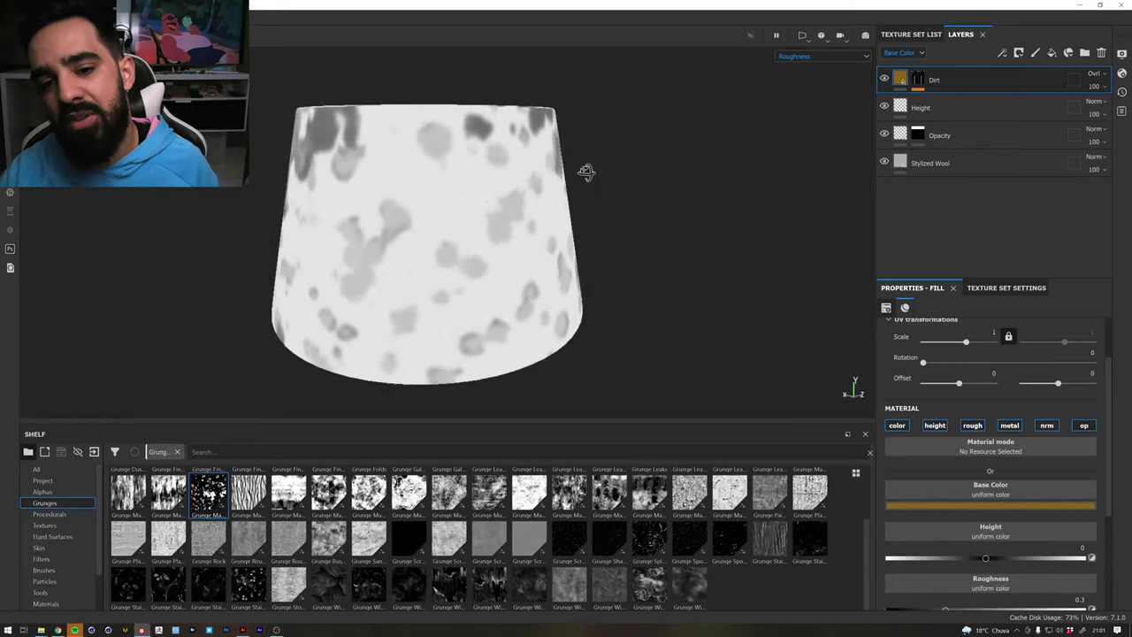
click(826, 58)
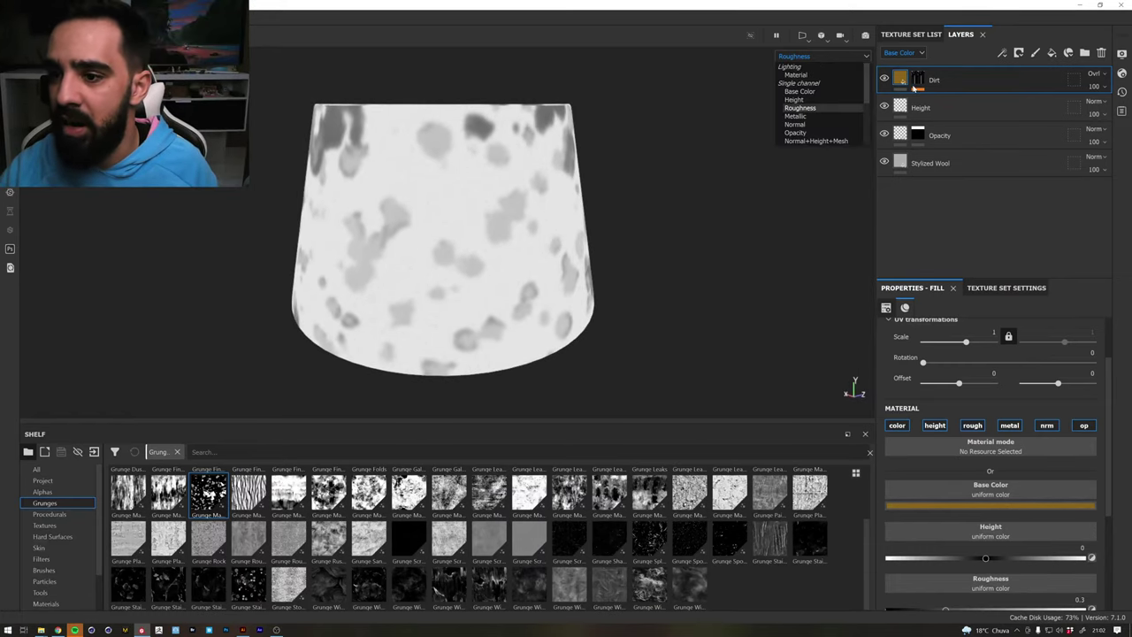
click(914, 86)
Disable the Dirt layer's metallic, normal and opacity channels, keeping colour and roughness
click(973, 425)
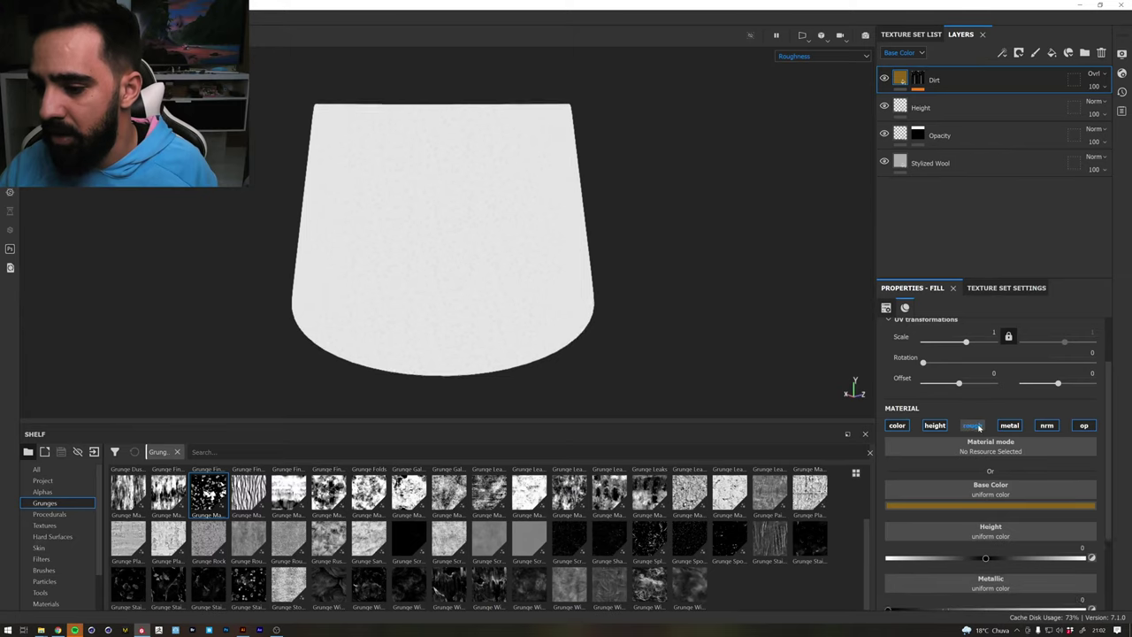
click(973, 427)
click(1046, 425)
click(1084, 425)
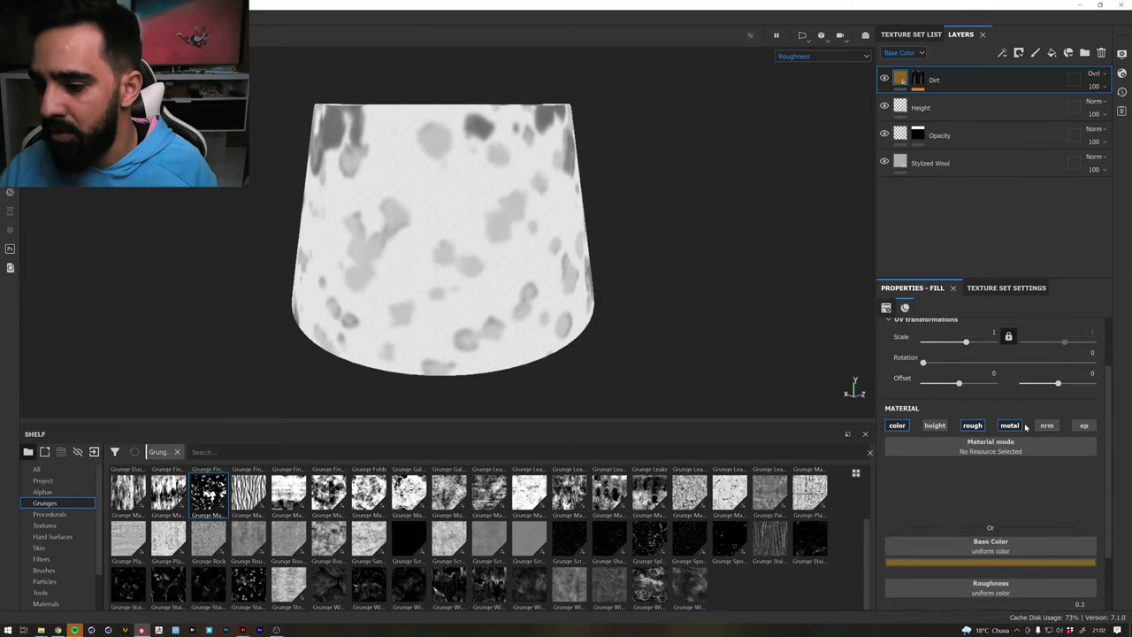
click(1009, 426)
click(800, 59)
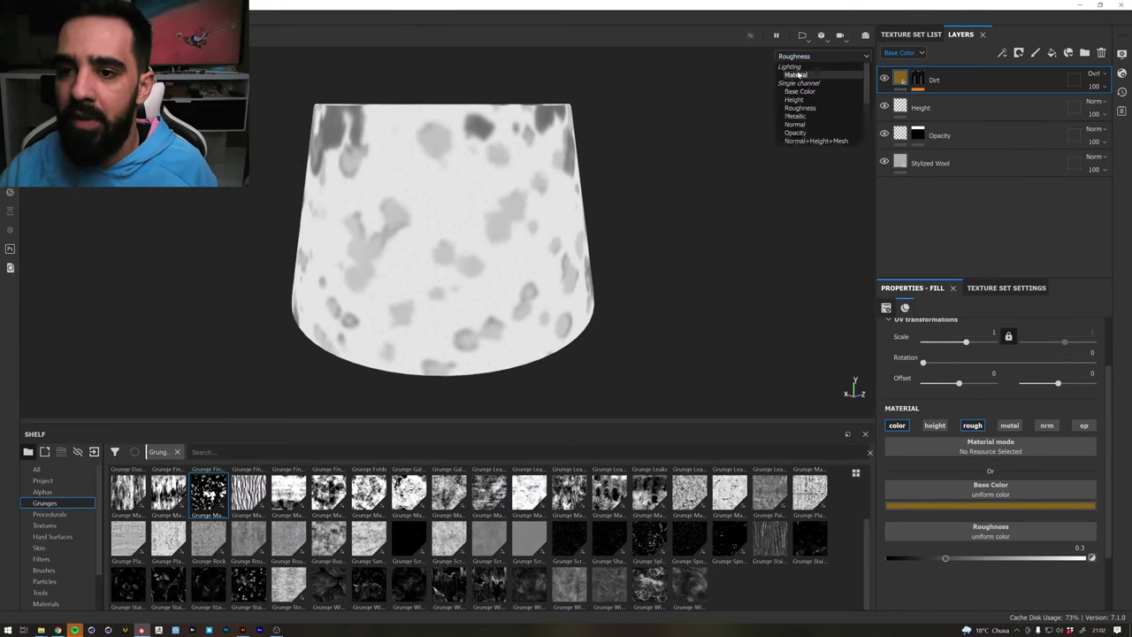
click(796, 78)
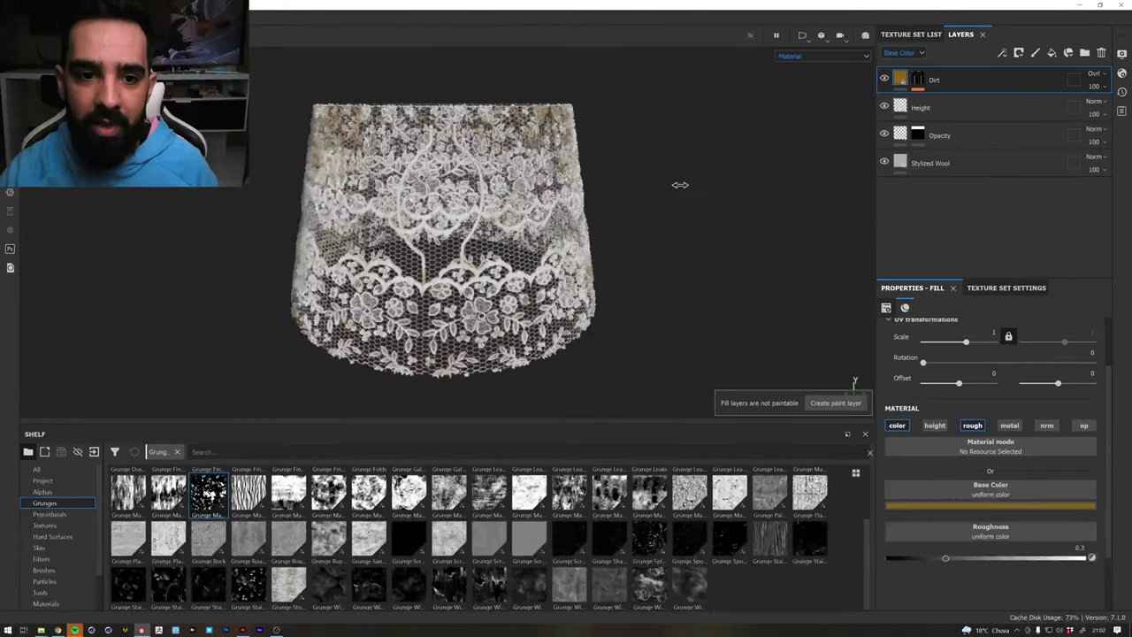
Lower the Dirt layer opacity to 45 while viewing base colour
mouse_move(670, 189)
alt+mouse_down()
mouse_move(397, 172)
mouse_move(456, 179)
mouse_move(453, 189)
alt+mouse_up()
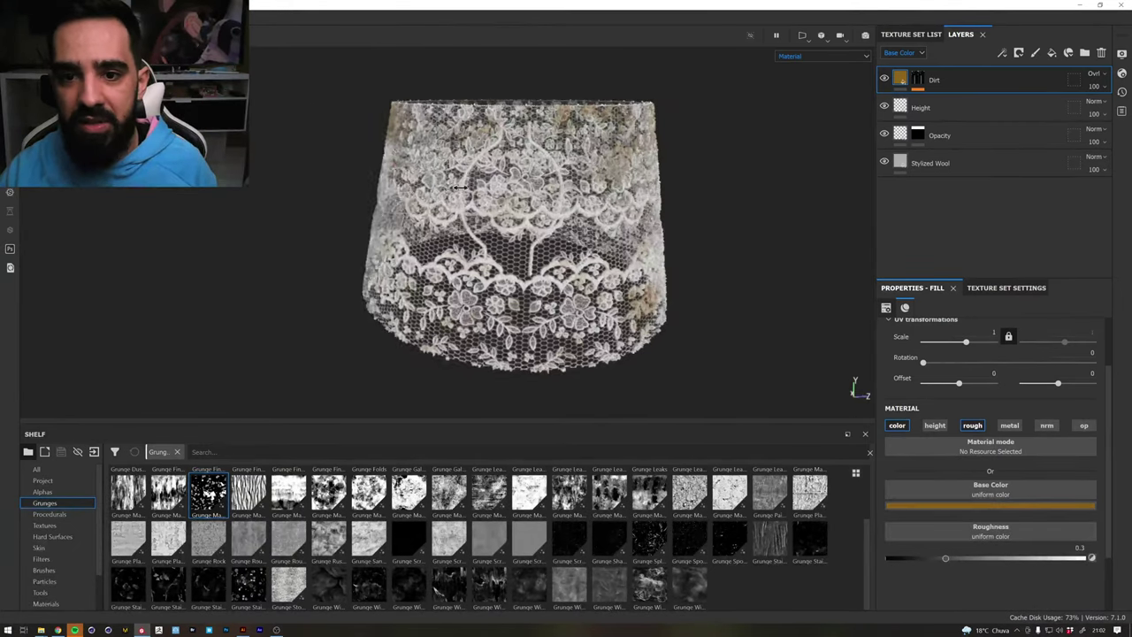
click(818, 58)
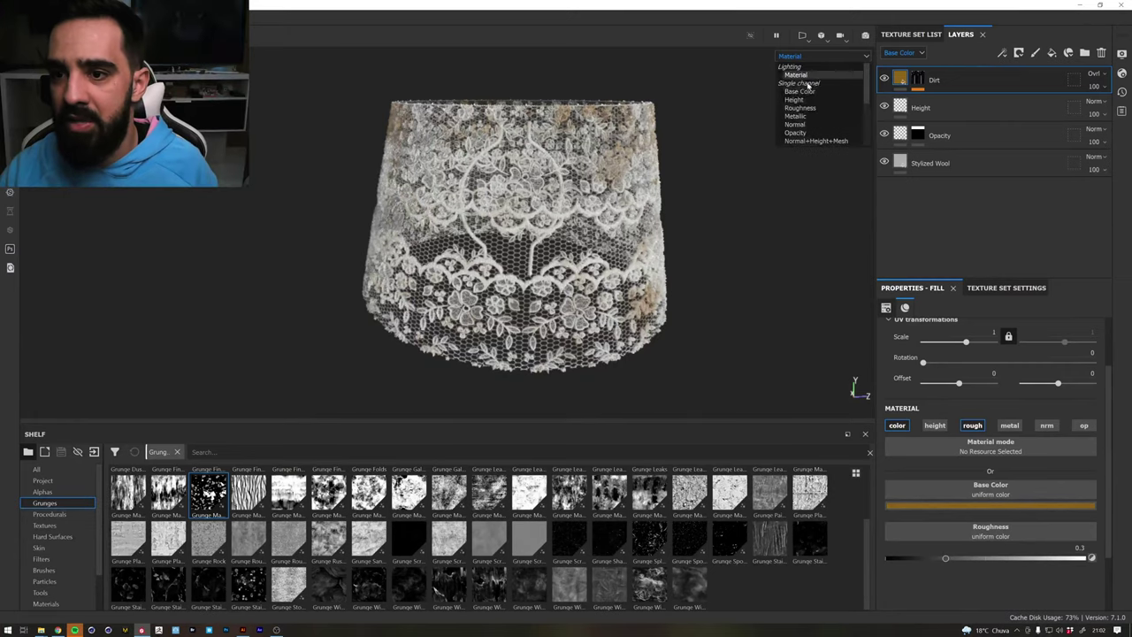
click(800, 92)
mouse_move(702, 151)
alt+mouse_down()
mouse_move(575, 172)
mouse_move(613, 184)
mouse_move(485, 200)
alt+mouse_up()
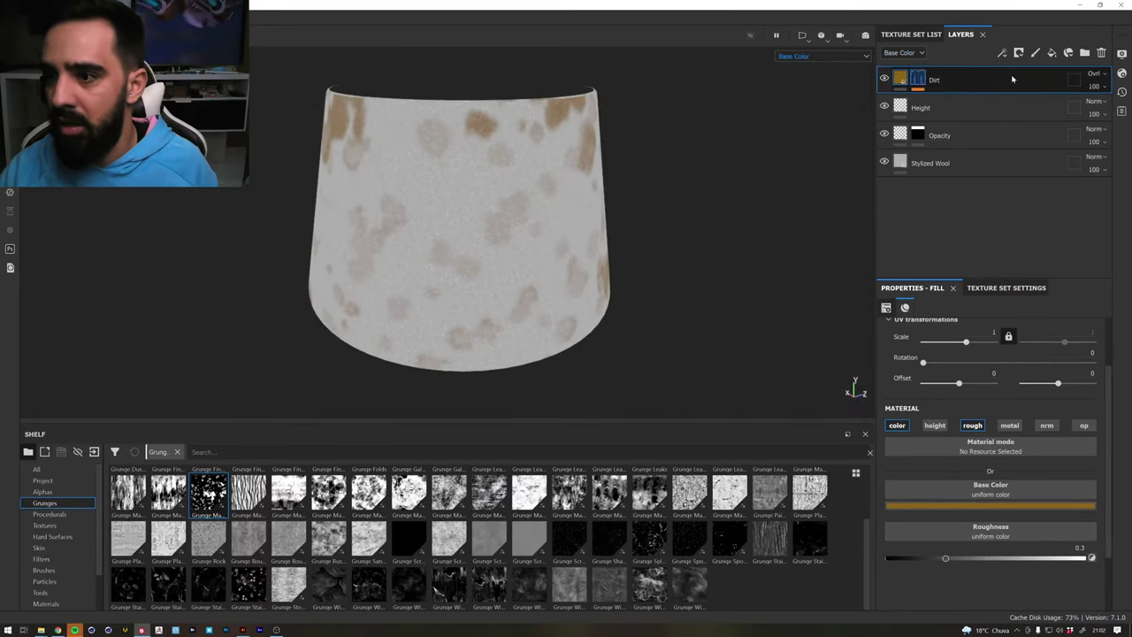
click(1102, 89)
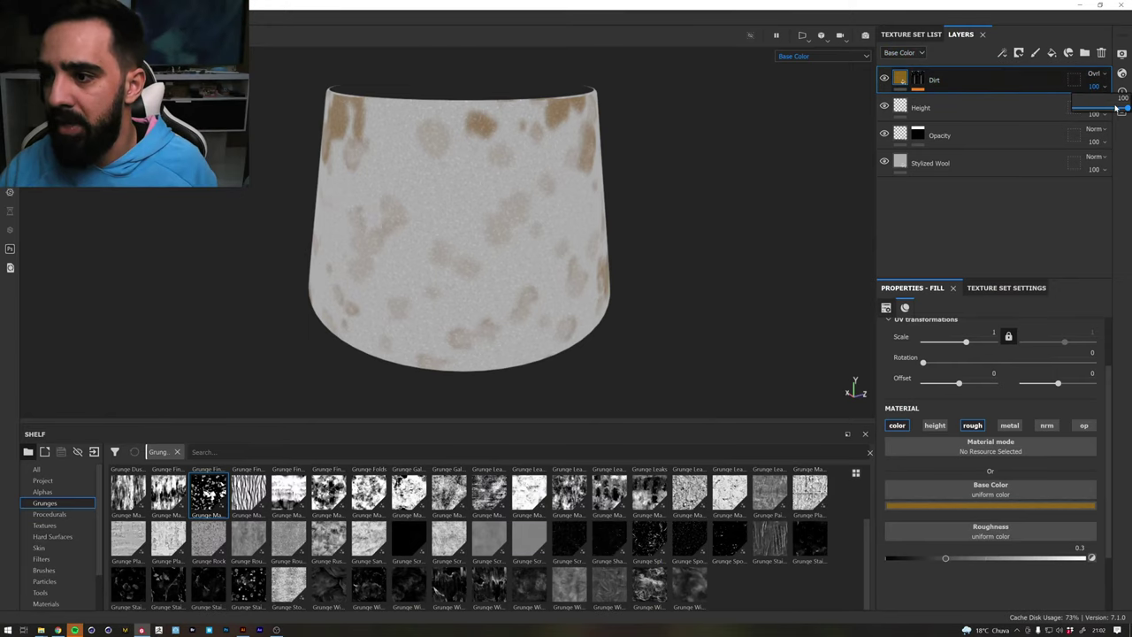
drag(1116, 107, 1095, 108)
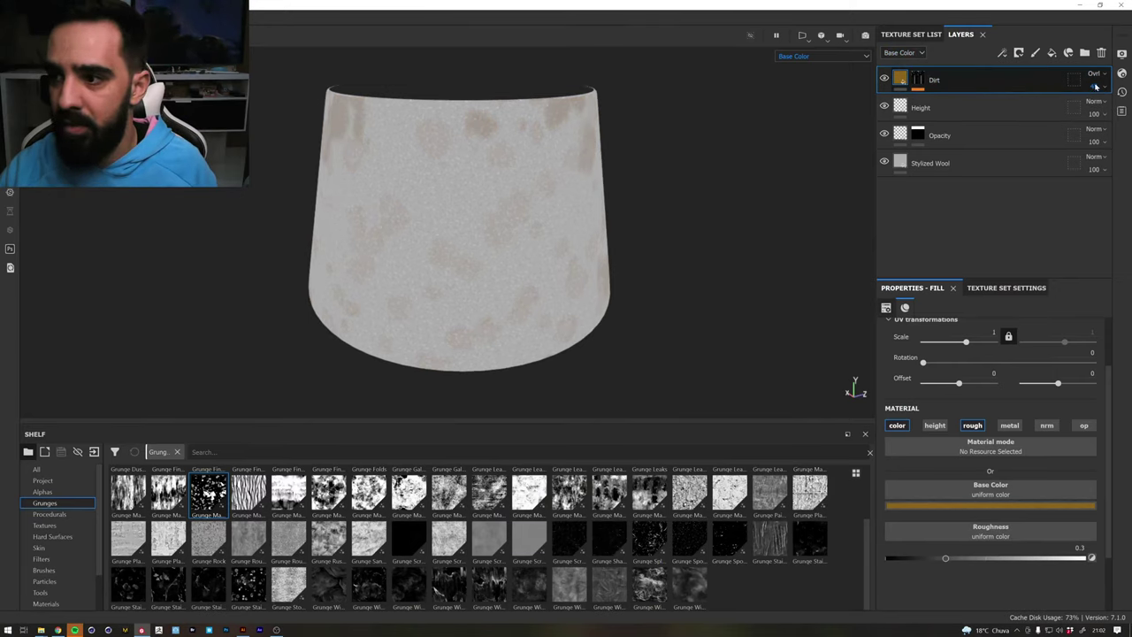
Duplicate the Dirt layer and randomize the copy's Grunge Map 004 seed
key(ctrl+d)
click(918, 81)
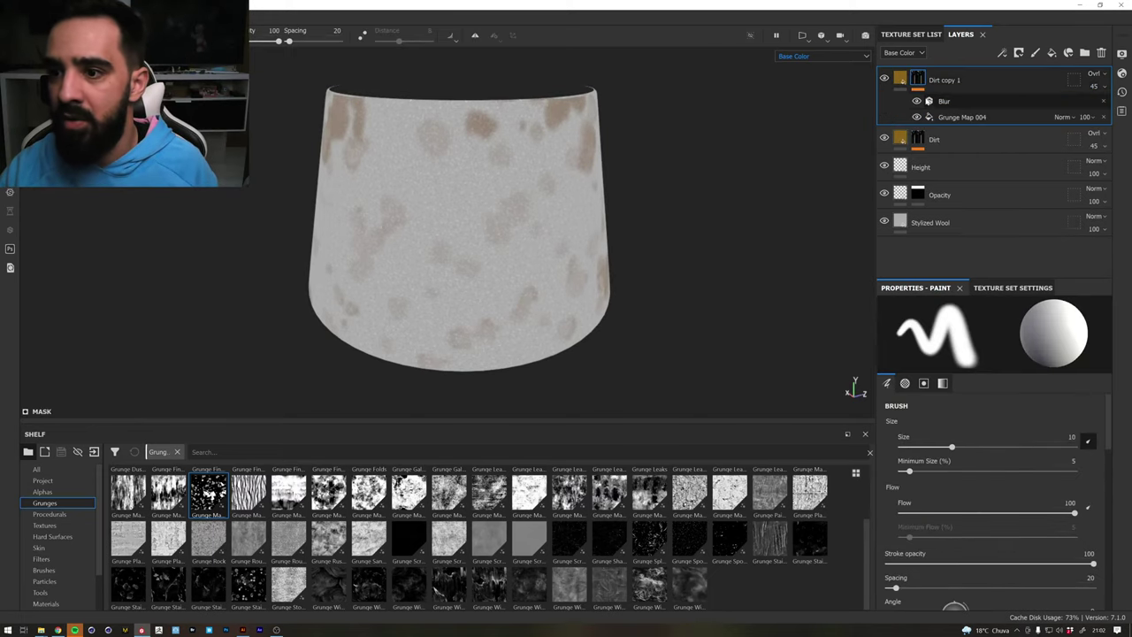
click(962, 117)
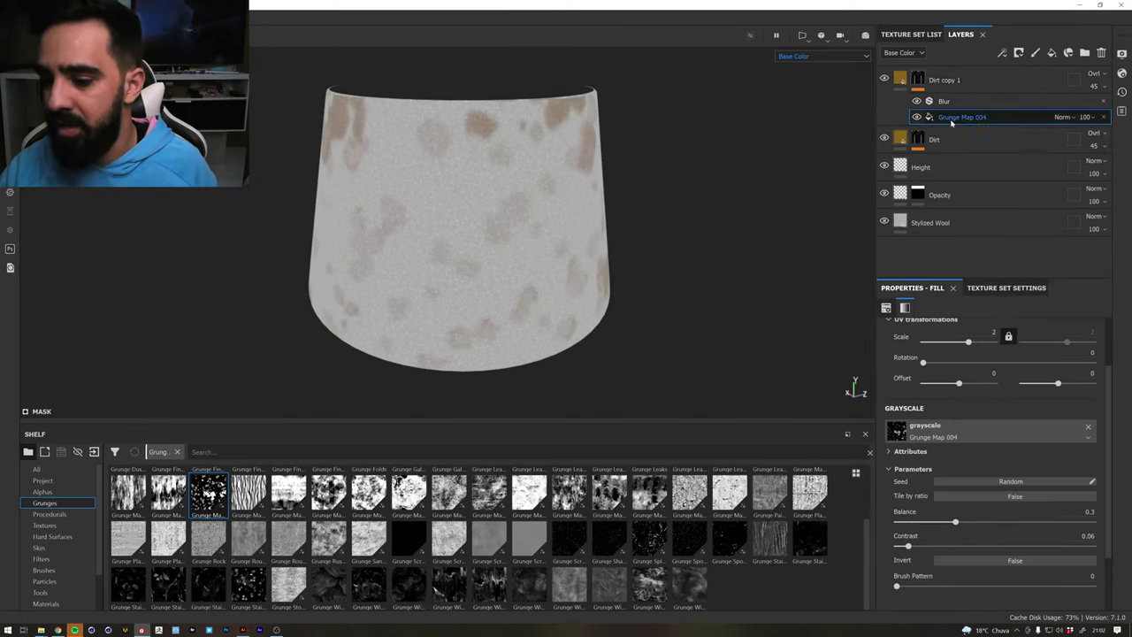
click(986, 482)
click(984, 482)
Reseed Dirt copy 1's grunge spots and try a yellow base colour tint
click(984, 482)
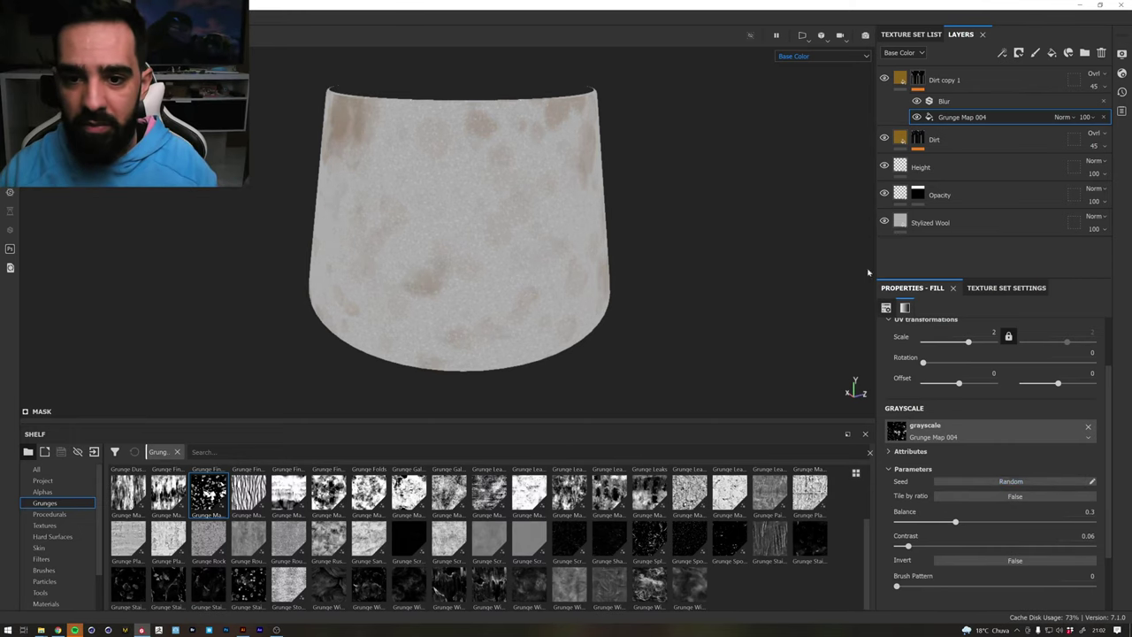
click(896, 80)
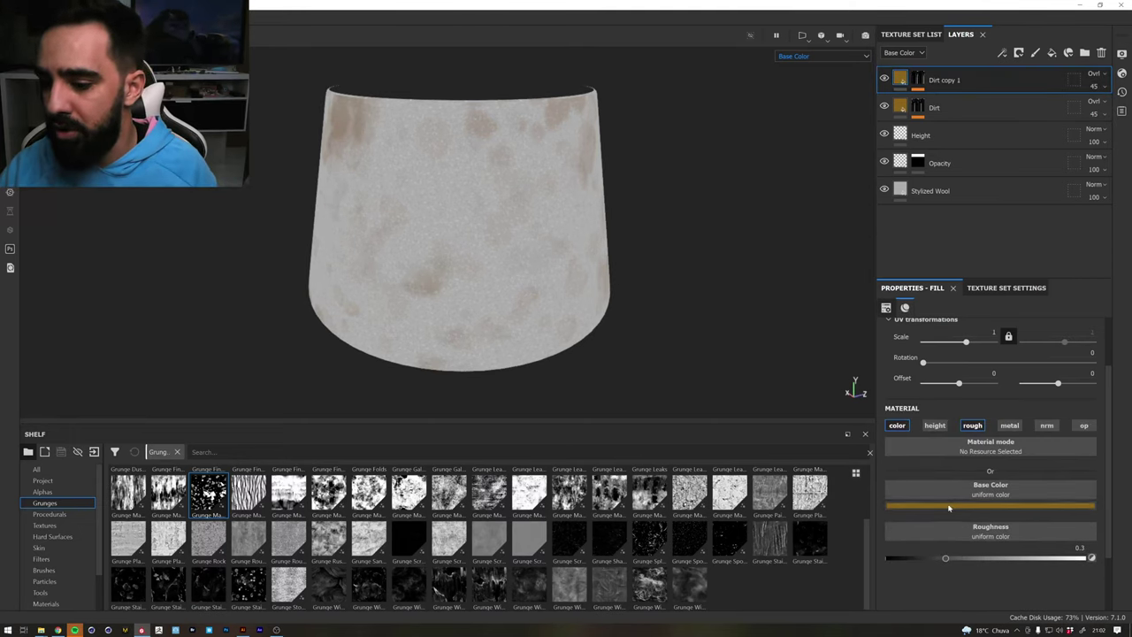
click(949, 506)
drag(1054, 474, 1054, 467)
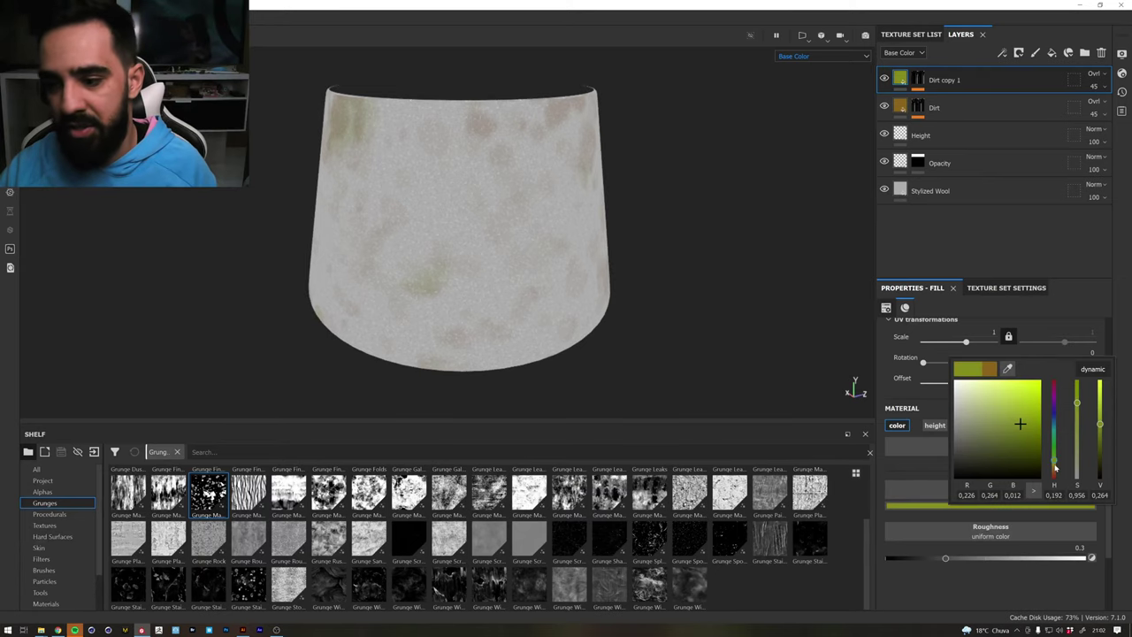
drag(1054, 466, 1054, 468)
Drop Dirt copy 1 to 30 opacity with a blue tint, then duplicate Dirt as Dirt copy 2
click(1094, 87)
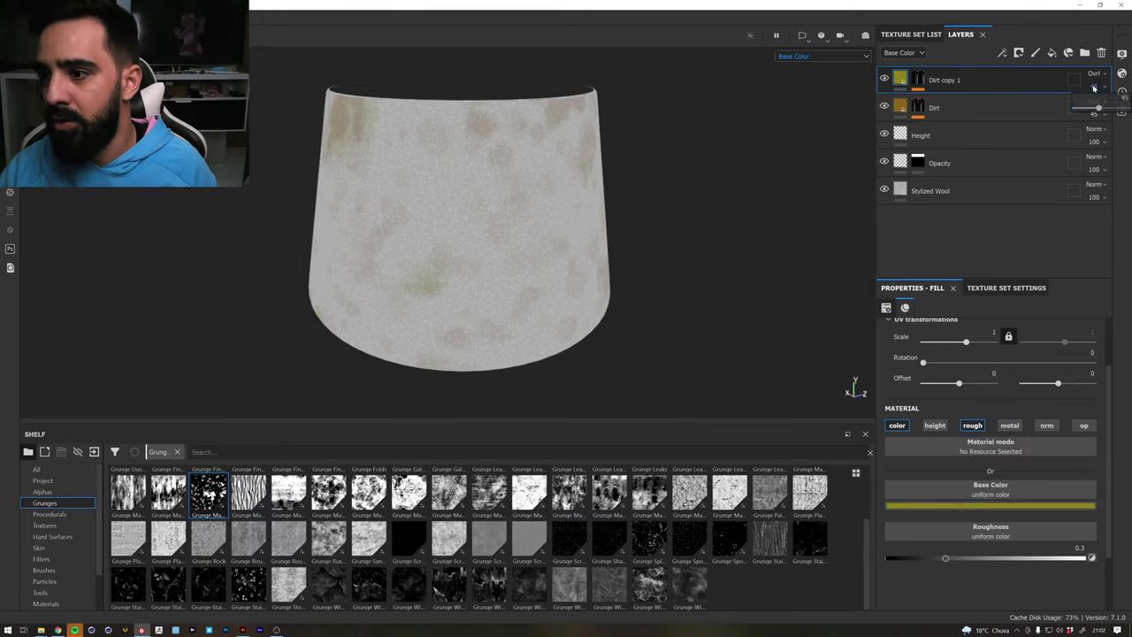
drag(1098, 107, 1089, 107)
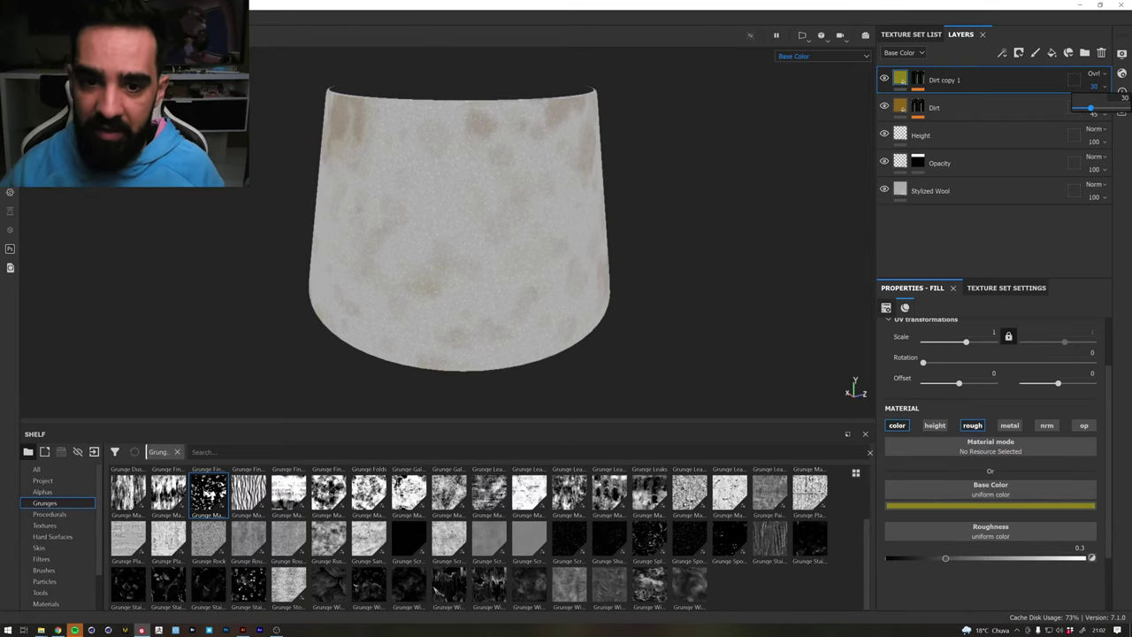
click(895, 85)
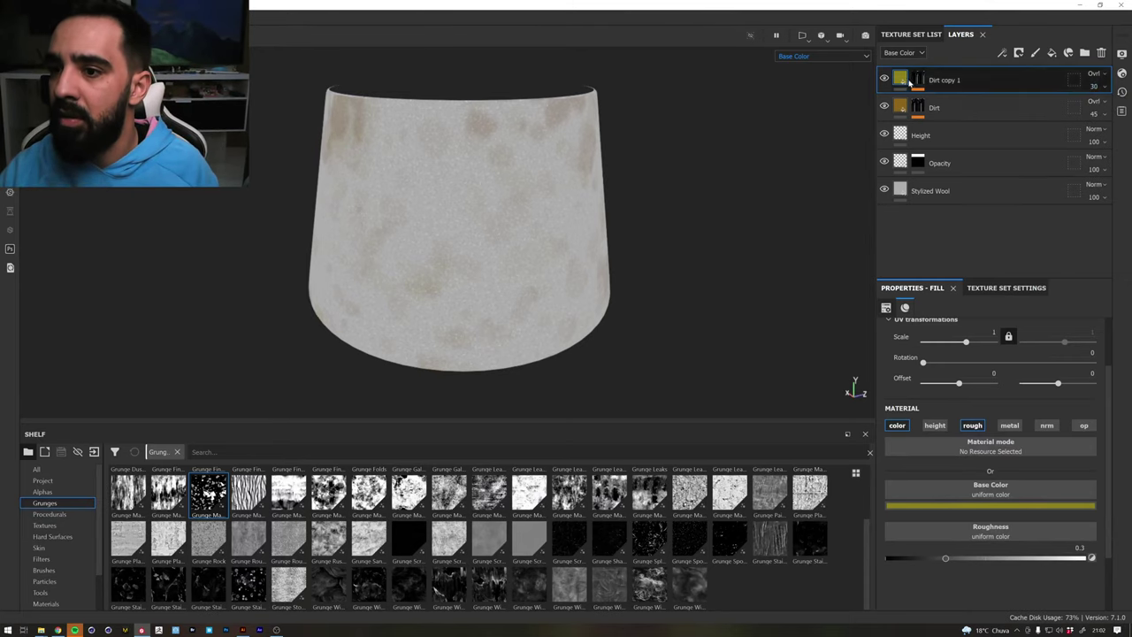
click(987, 510)
drag(1070, 468, 1071, 427)
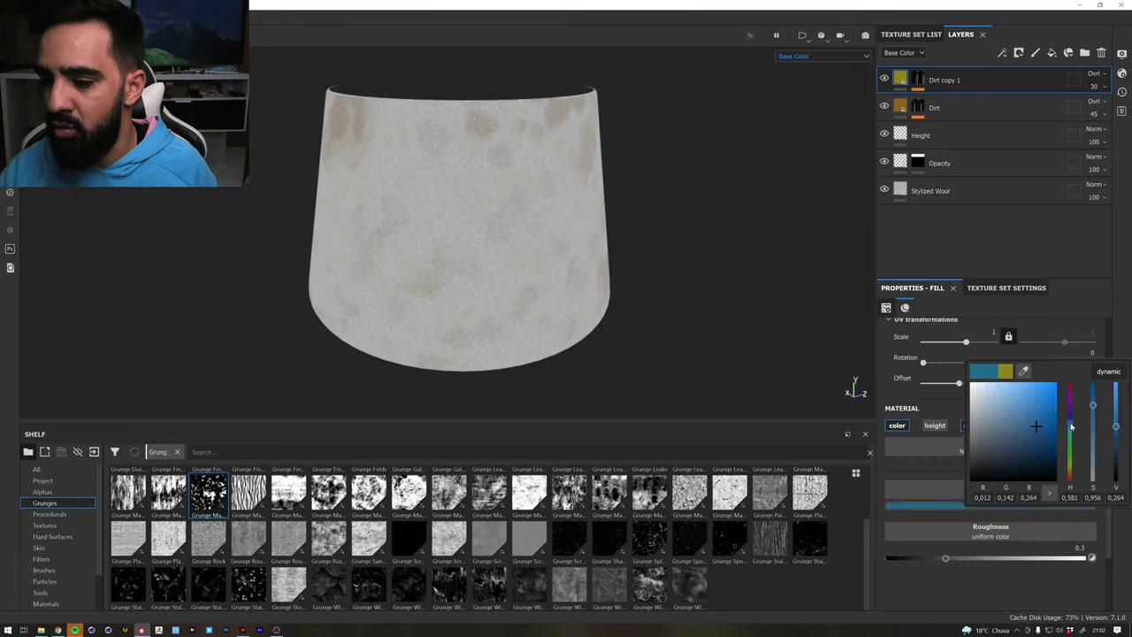
click(1019, 247)
drag(901, 82, 905, 107)
key(ctrl+d)
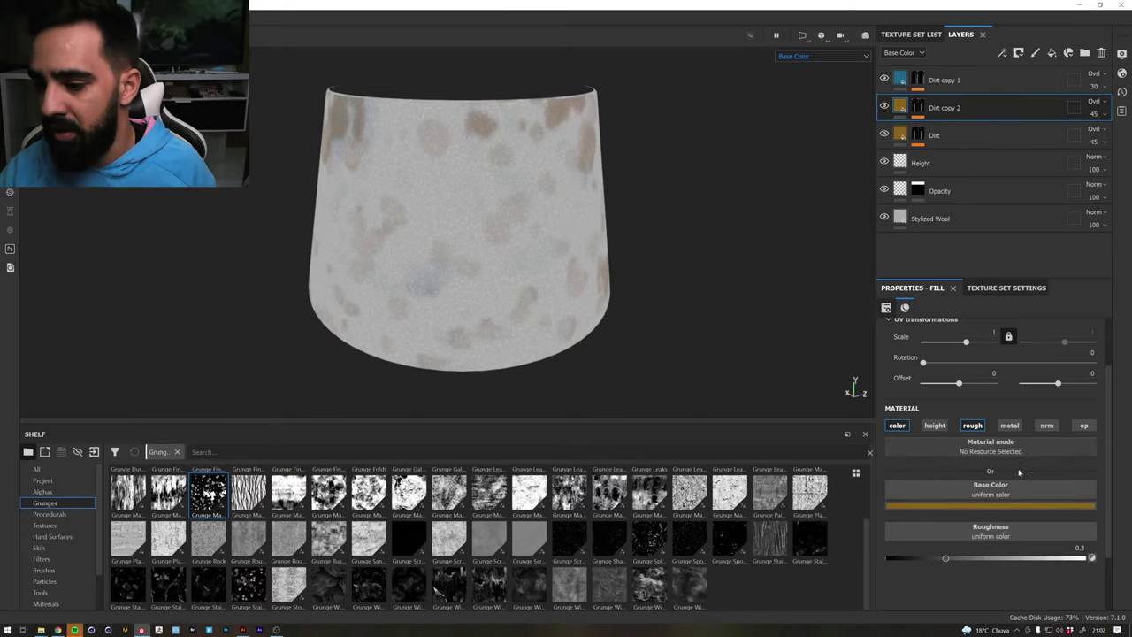
Reseed Dirt copy 2's Grunge Map 004 mask, lower Balance to 0.19 and raise UV Scale to 4
click(917, 107)
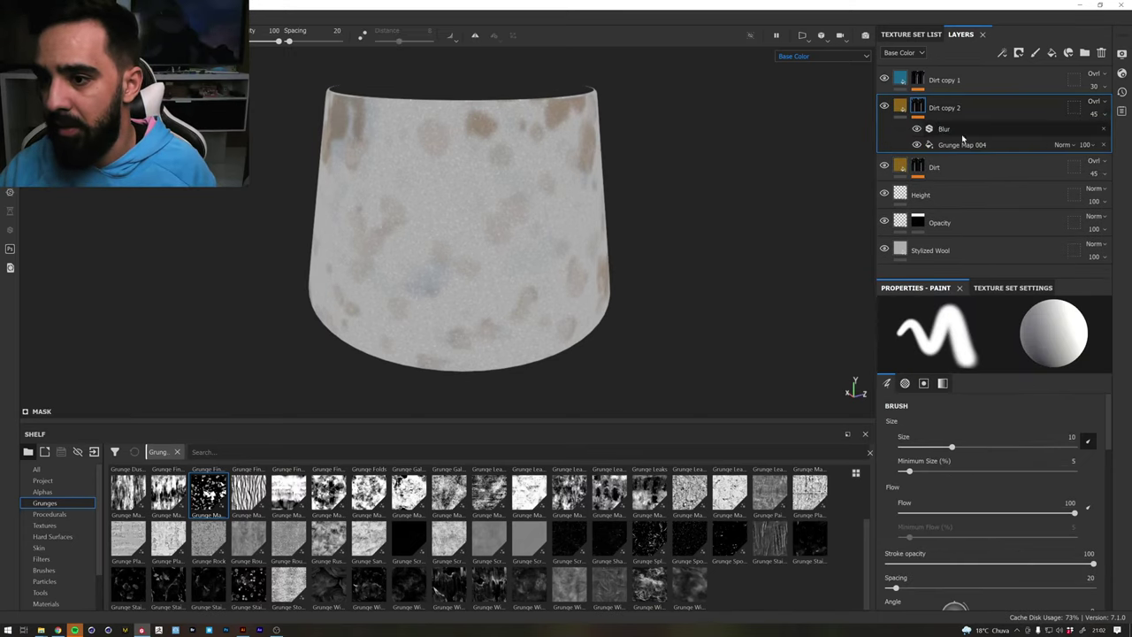
click(962, 143)
click(1016, 481)
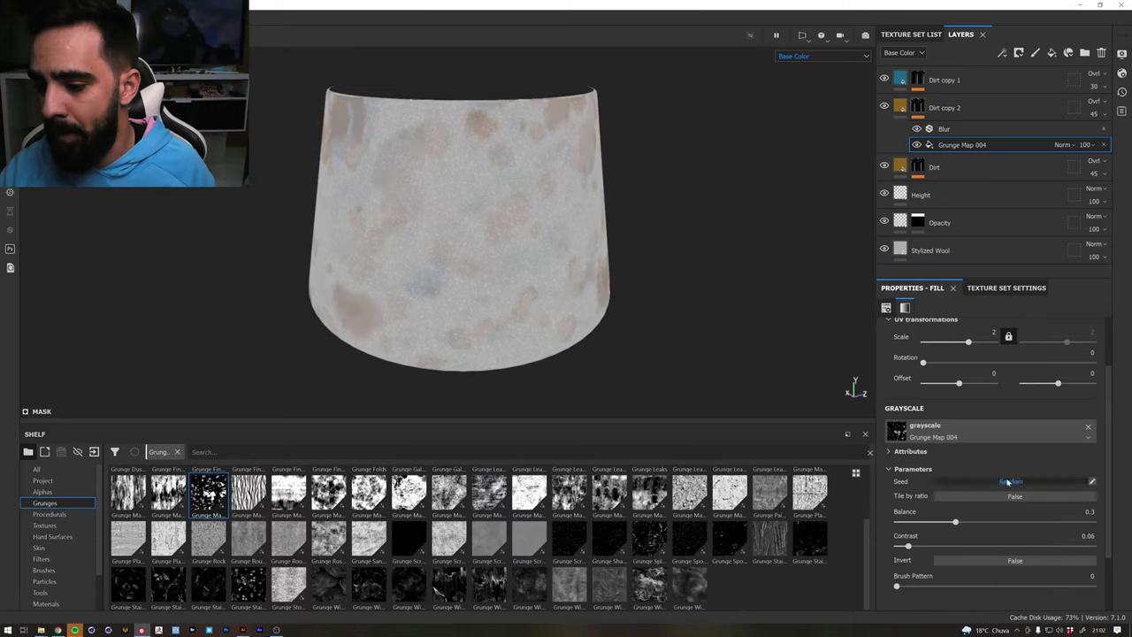
drag(955, 522, 919, 524)
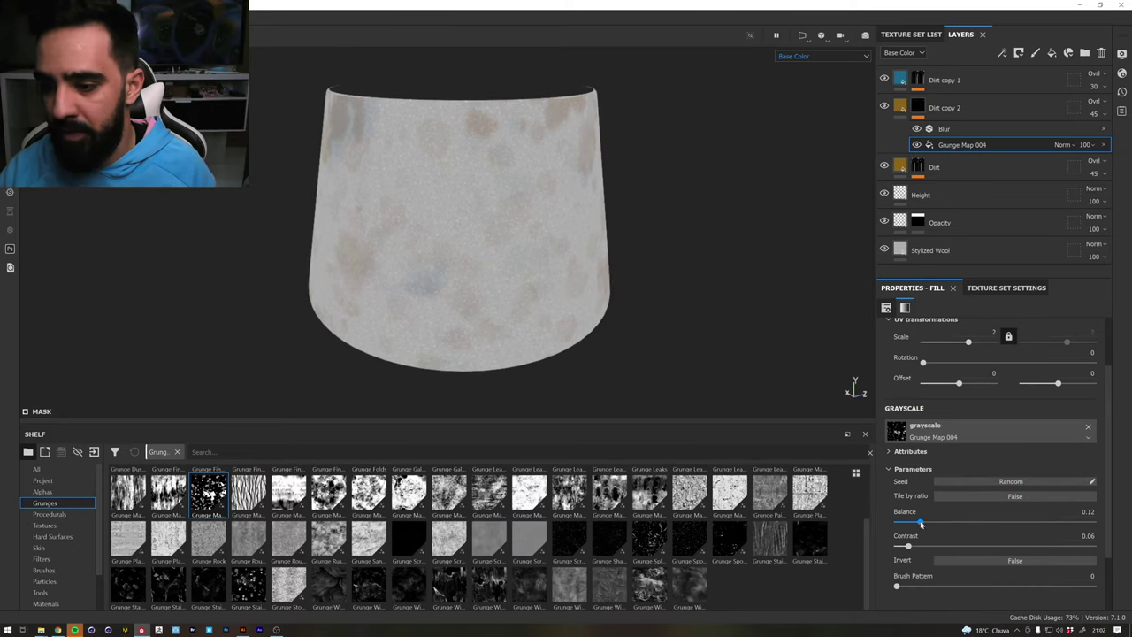
drag(969, 341, 971, 342)
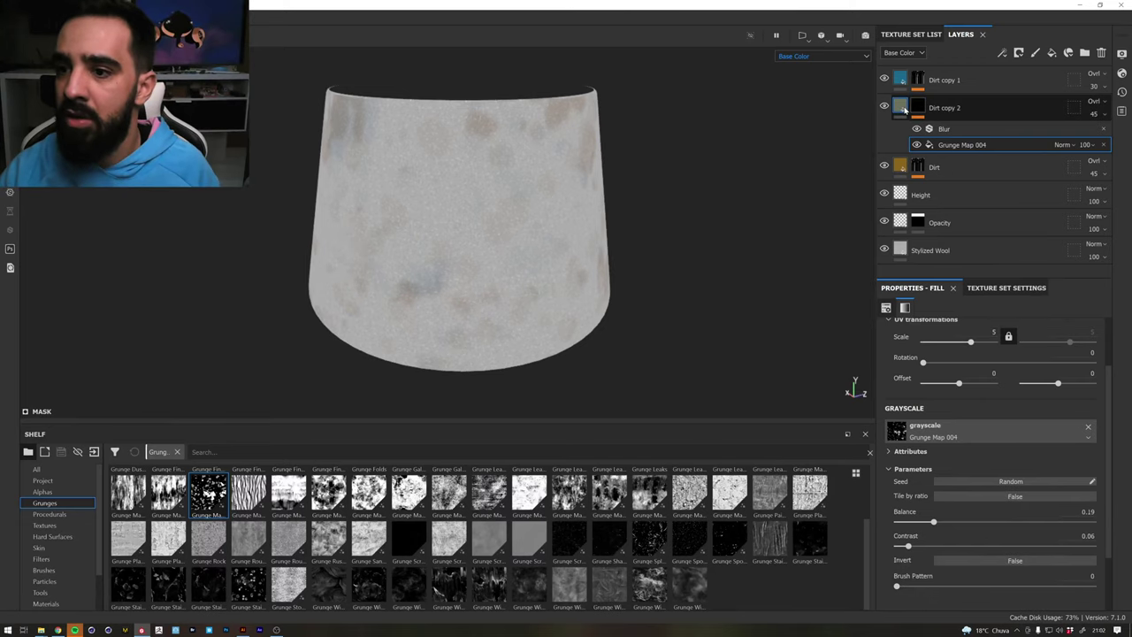
Change Dirt copy 2's base colour from orange to red and inspect the stains on the shade
click(973, 107)
click(945, 506)
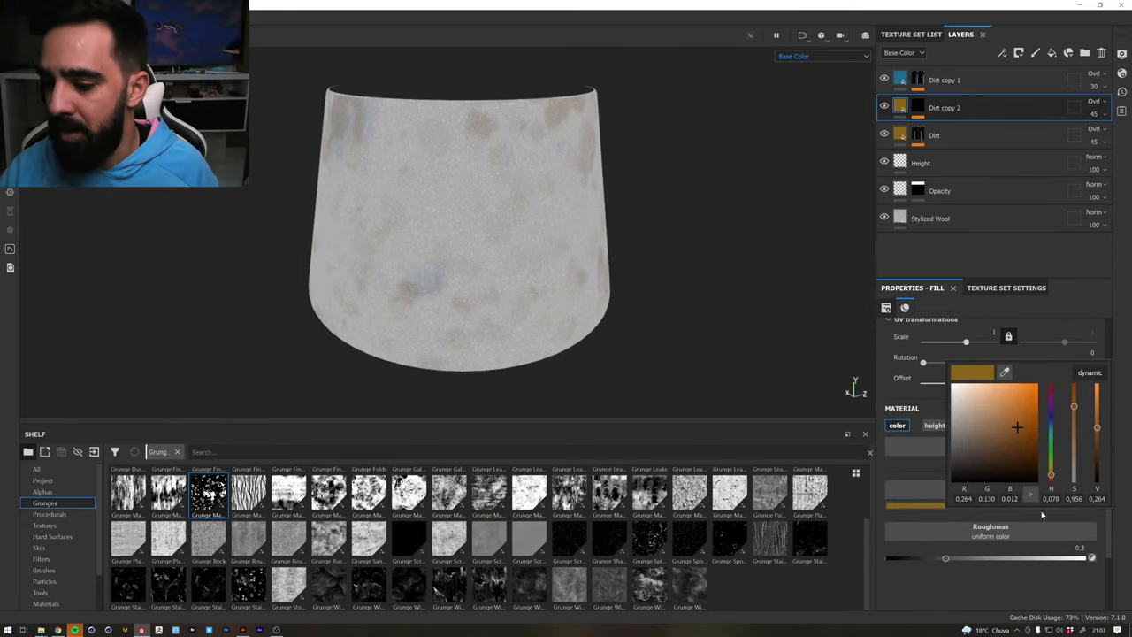
drag(1050, 482, 1051, 485)
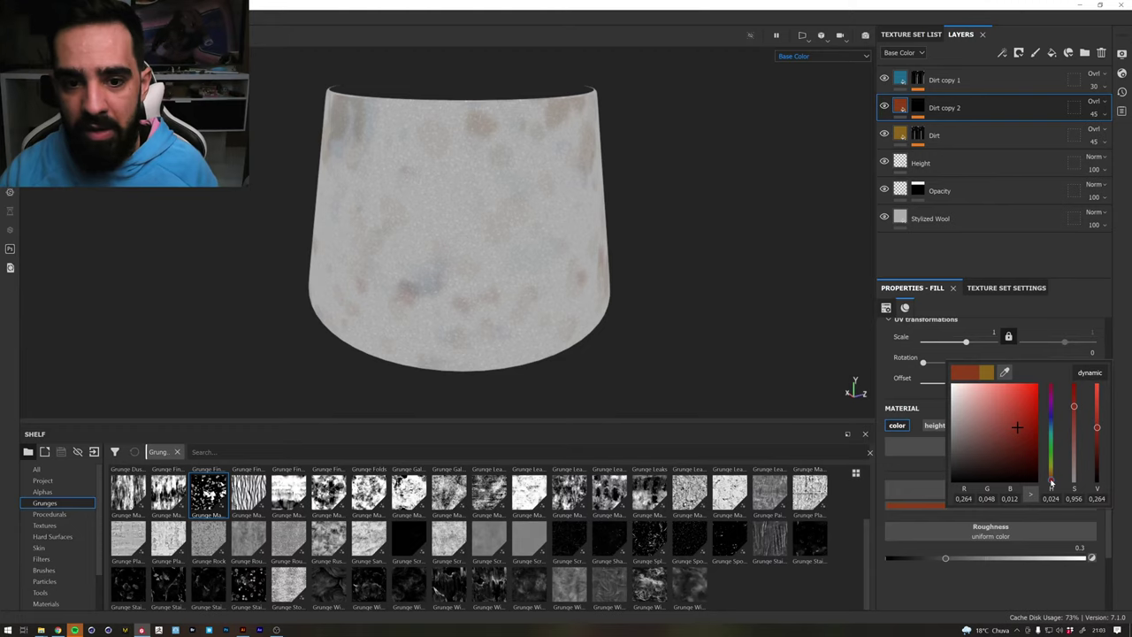
mouse_move(610, 227)
alt+right_down()
mouse_move(778, 215)
mouse_move(554, 186)
mouse_move(460, 190)
alt+right_up()
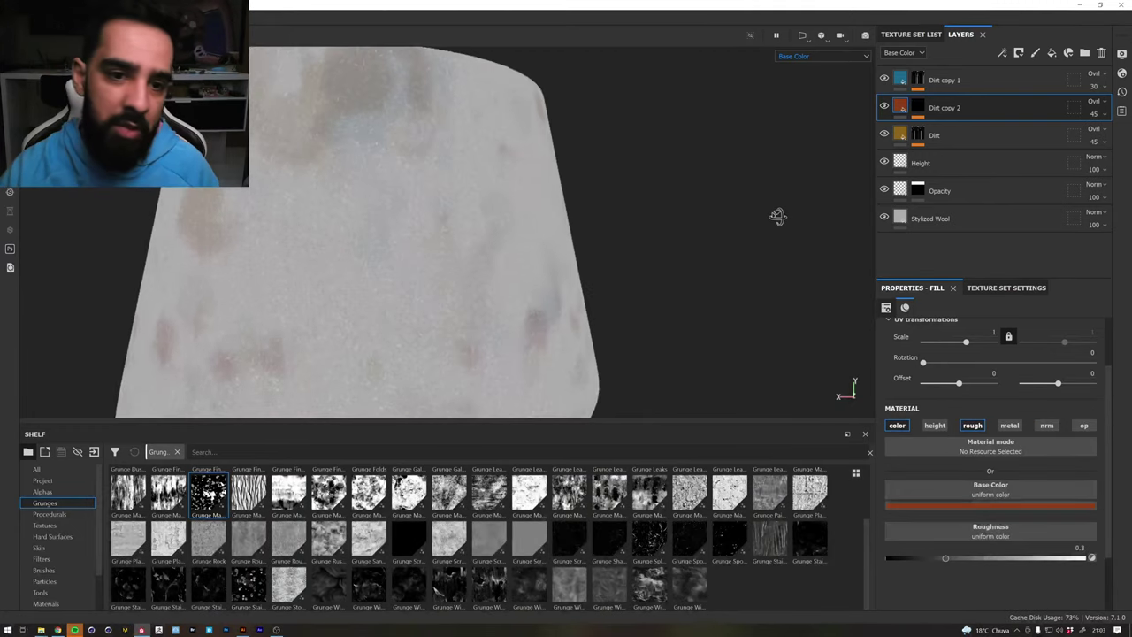
alt+drag(460, 190, 482, 208)
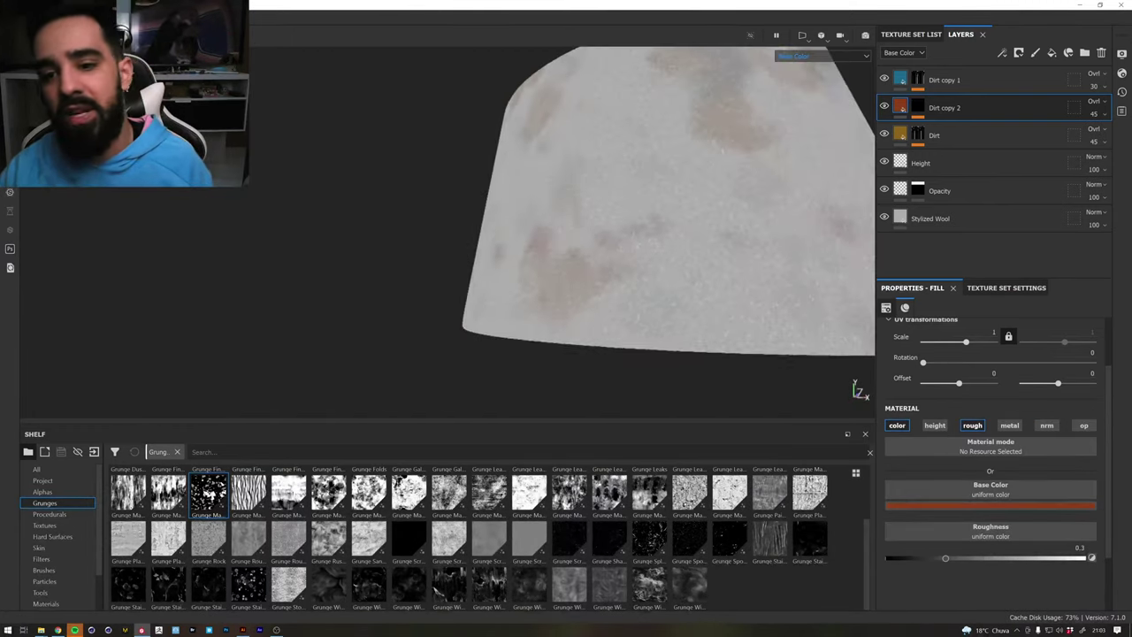
alt+right_drag(482, 208, 416, 198)
alt+drag(416, 198, 497, 169)
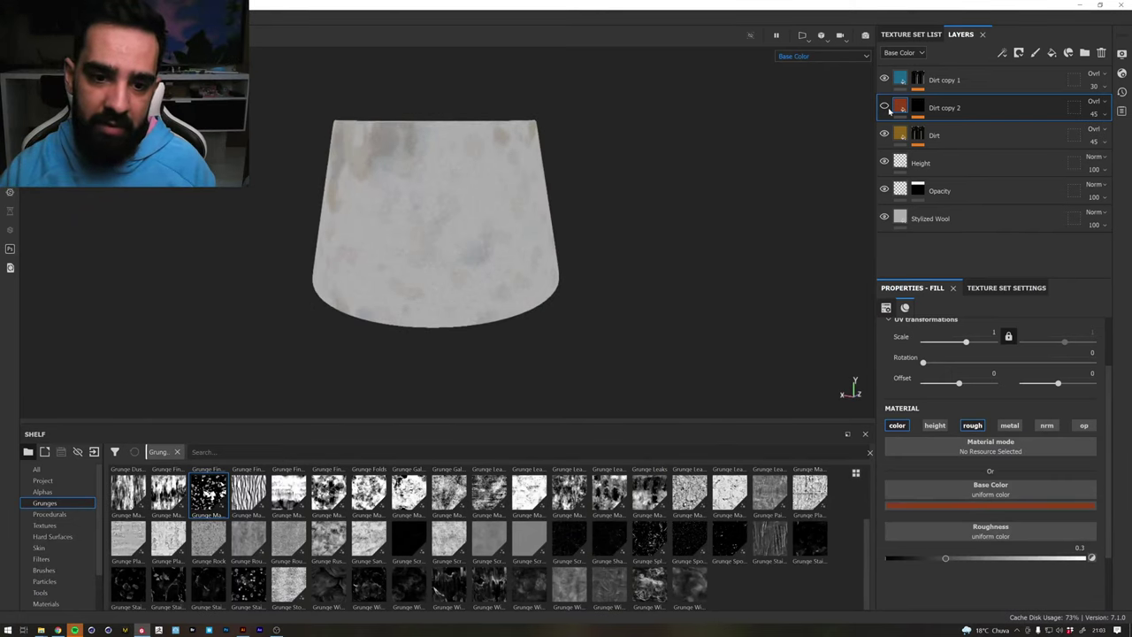
Raise the mask's Brush Pattern to 0.41 and reseed until a new random spot pattern is chosen
click(918, 107)
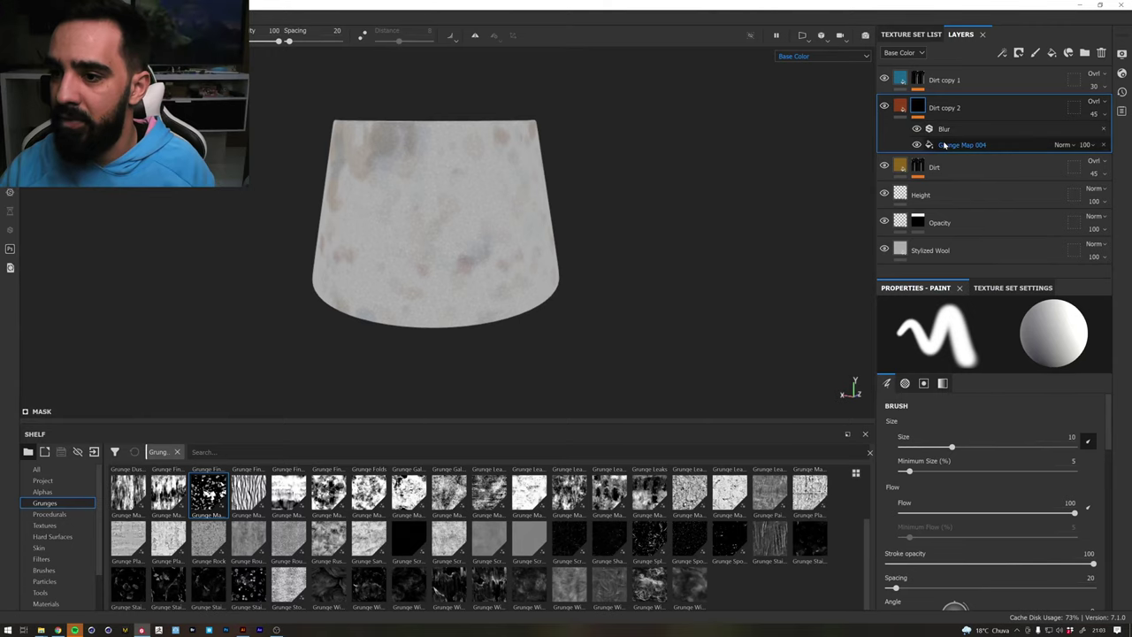
click(943, 144)
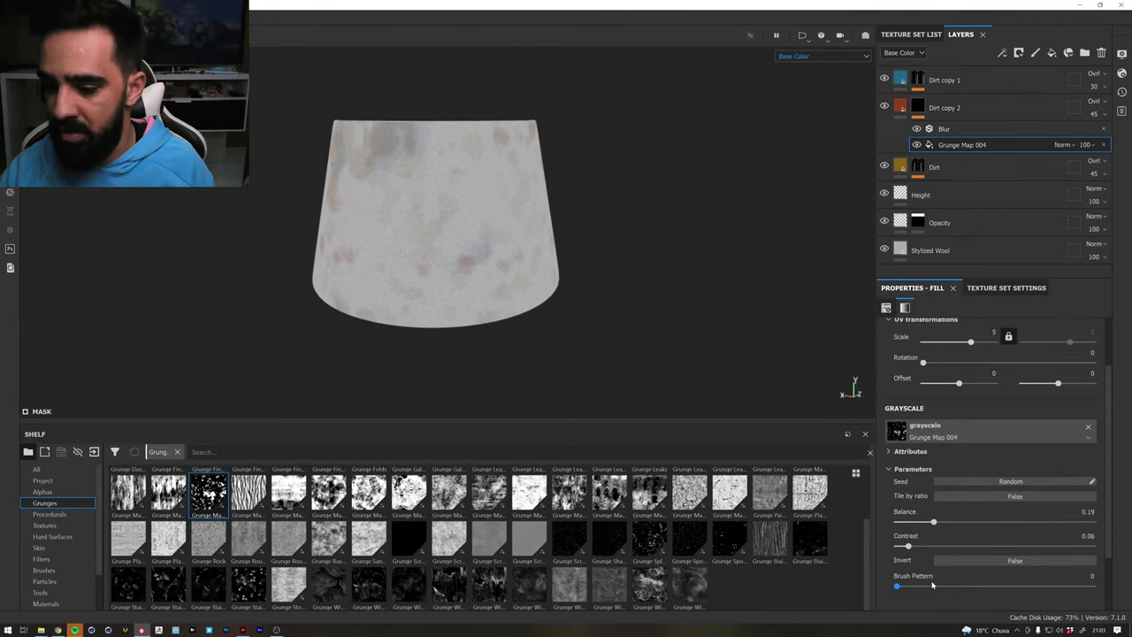
drag(931, 585, 1016, 584)
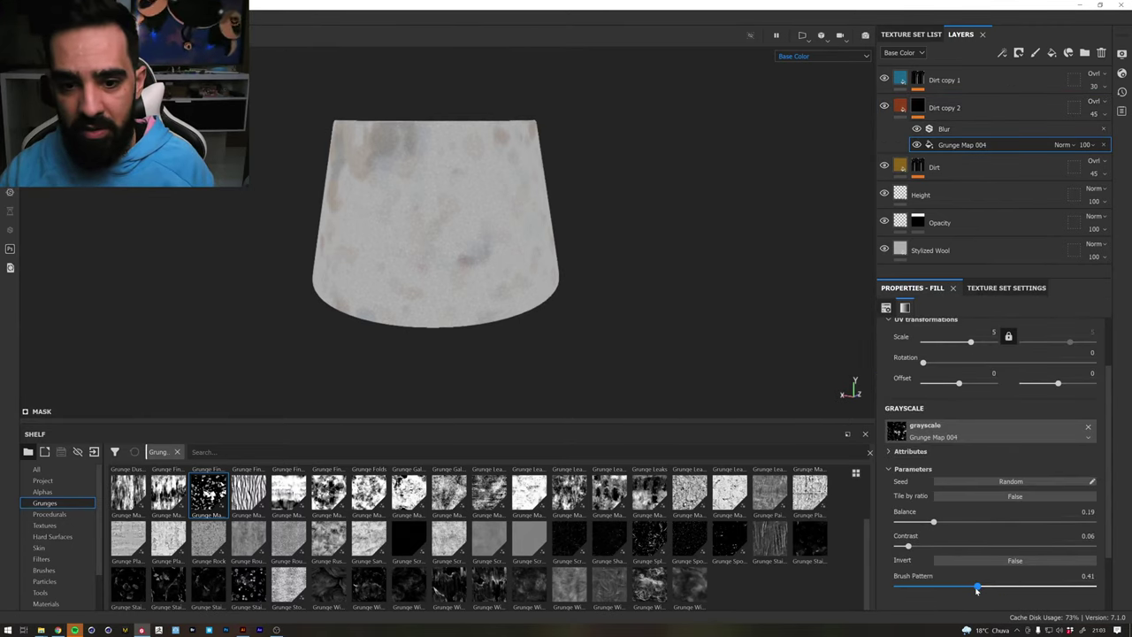
click(1016, 482)
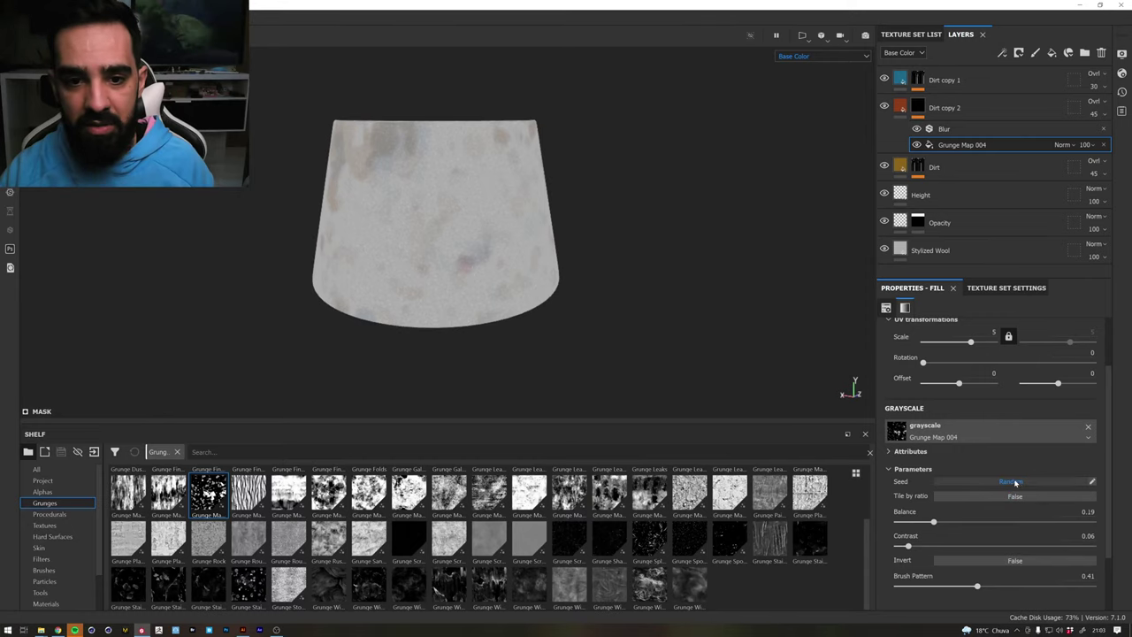
click(1015, 482)
click(1016, 482)
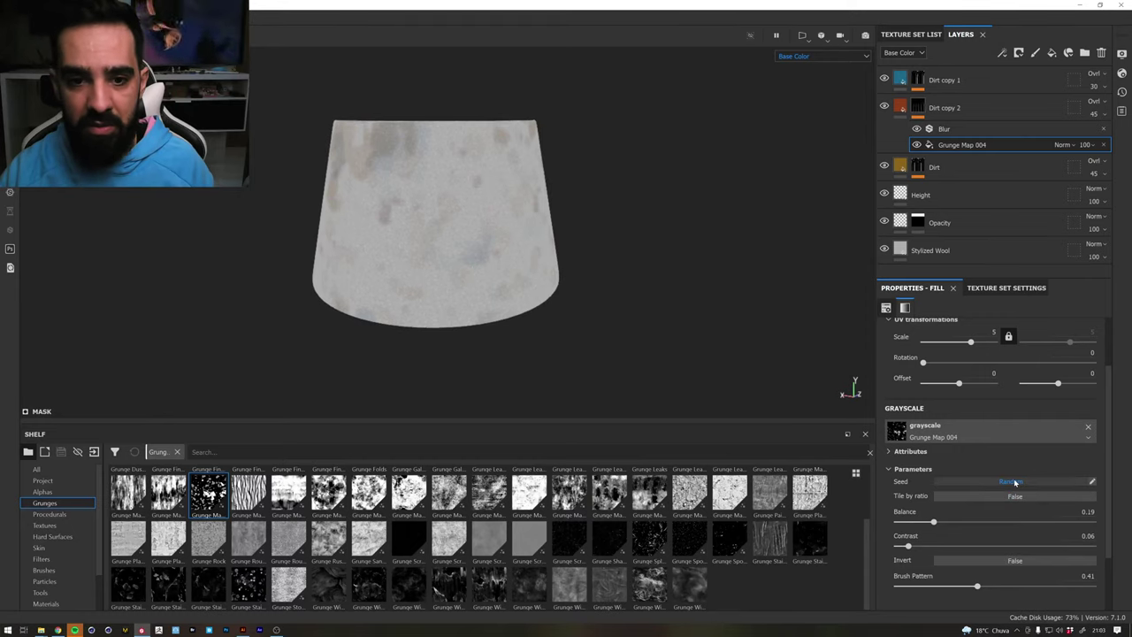
click(1016, 482)
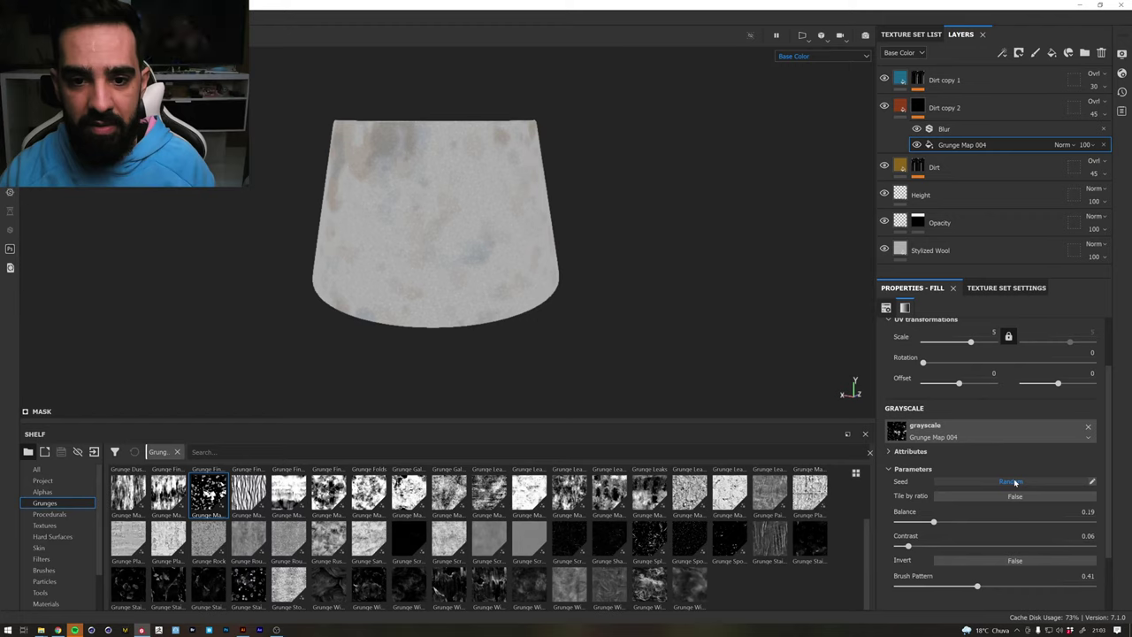
mouse_move(425, 263)
alt+mouse_down()
mouse_move(390, 268)
mouse_move(642, 286)
alt+mouse_up()
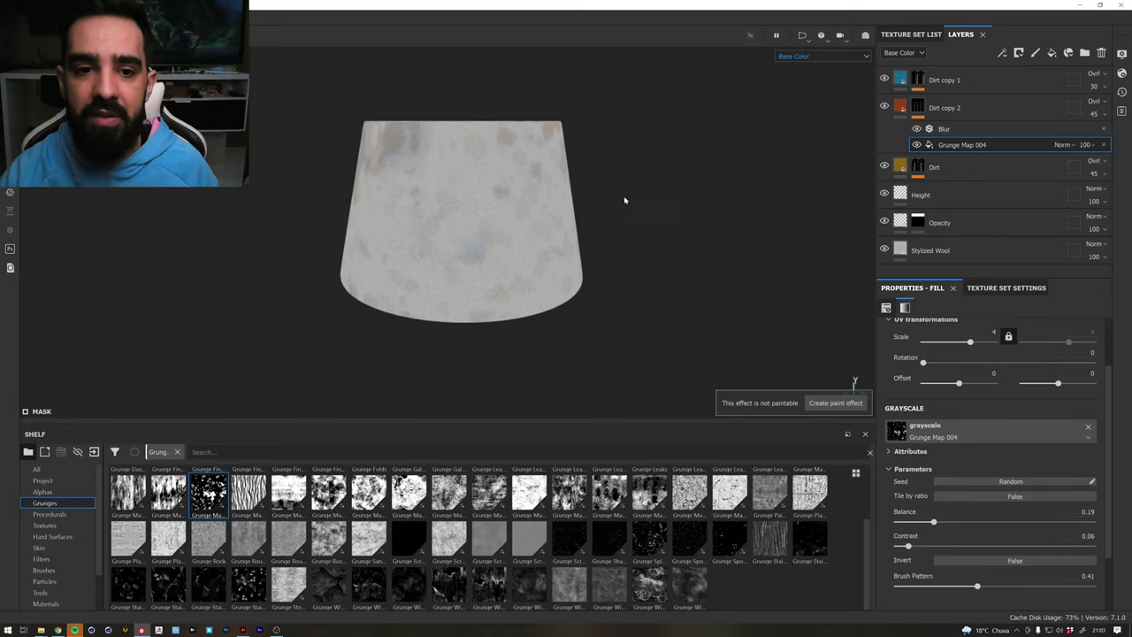
mouse_move(624, 197)
alt+mouse_down()
mouse_move(374, 189)
mouse_move(619, 194)
alt+mouse_up()
Switch the viewport to full Material shading and orbit to view the lace shade
click(840, 55)
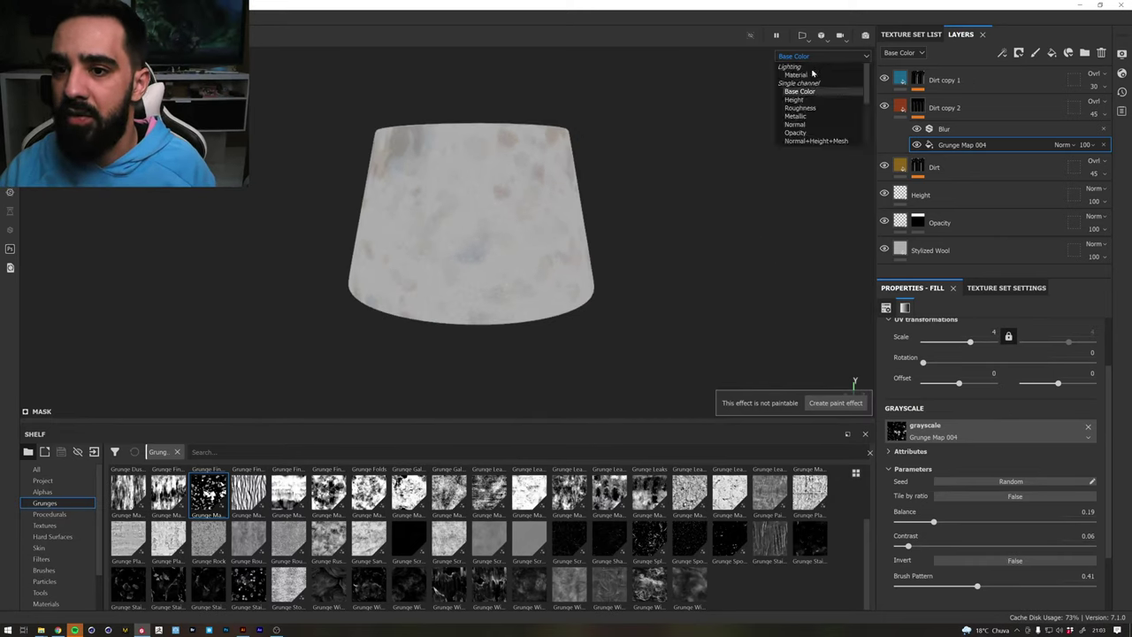
click(806, 77)
mouse_move(499, 187)
alt+mouse_down()
mouse_move(619, 217)
mouse_move(450, 206)
mouse_move(456, 197)
alt+mouse_up()
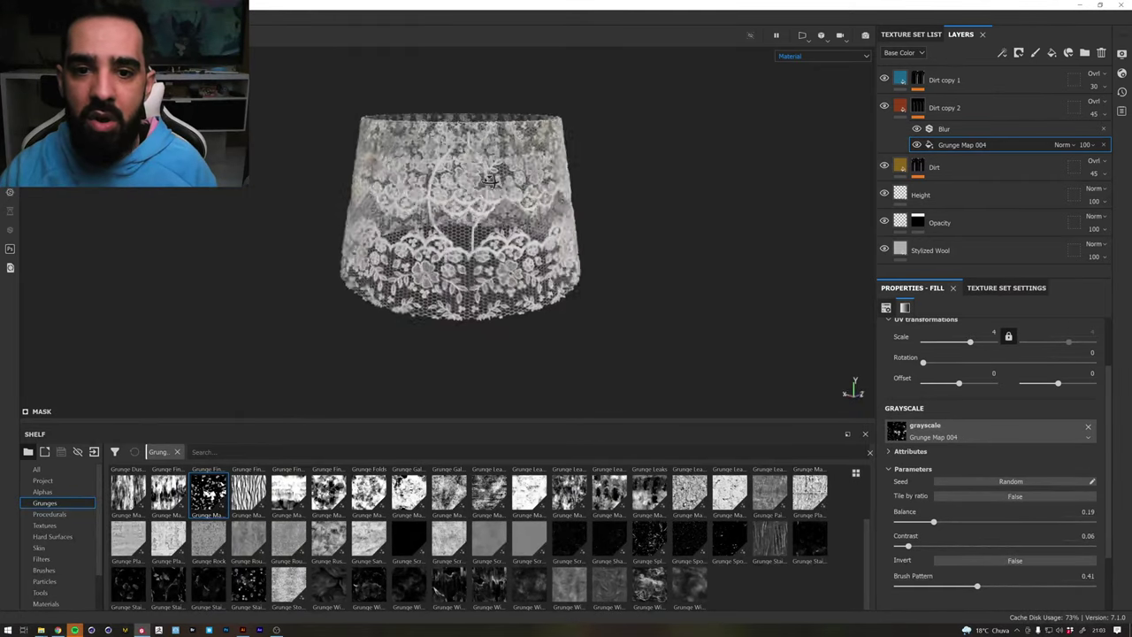
shift+right_drag(456, 198, 445, 201)
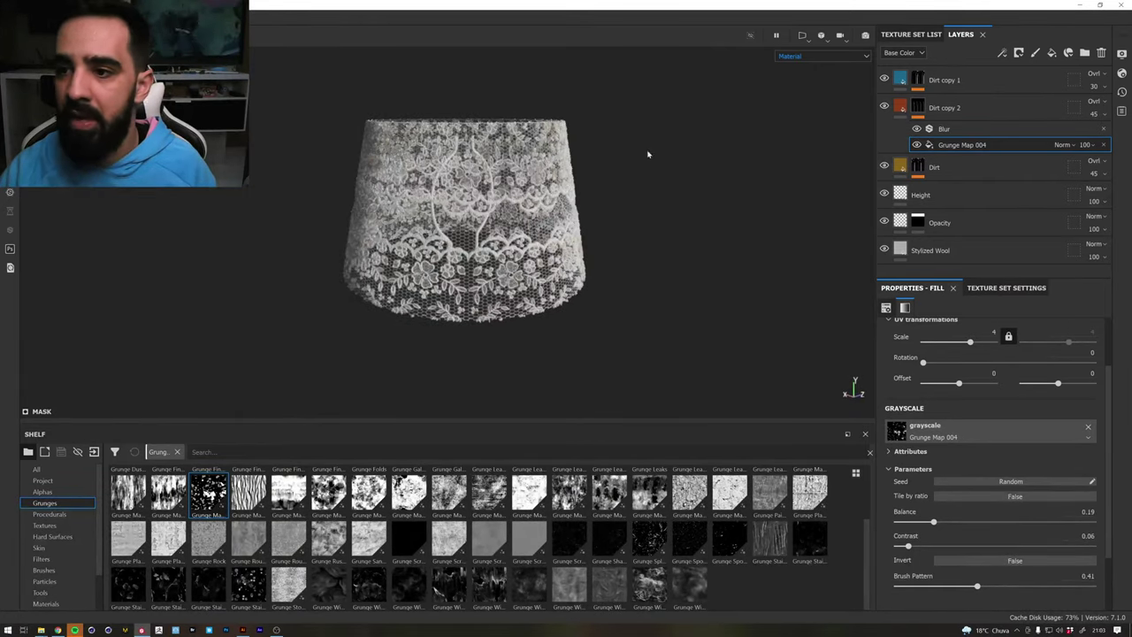
Select all the fabric's layers for copying and switch to the Part 2 texture set
click(900, 111)
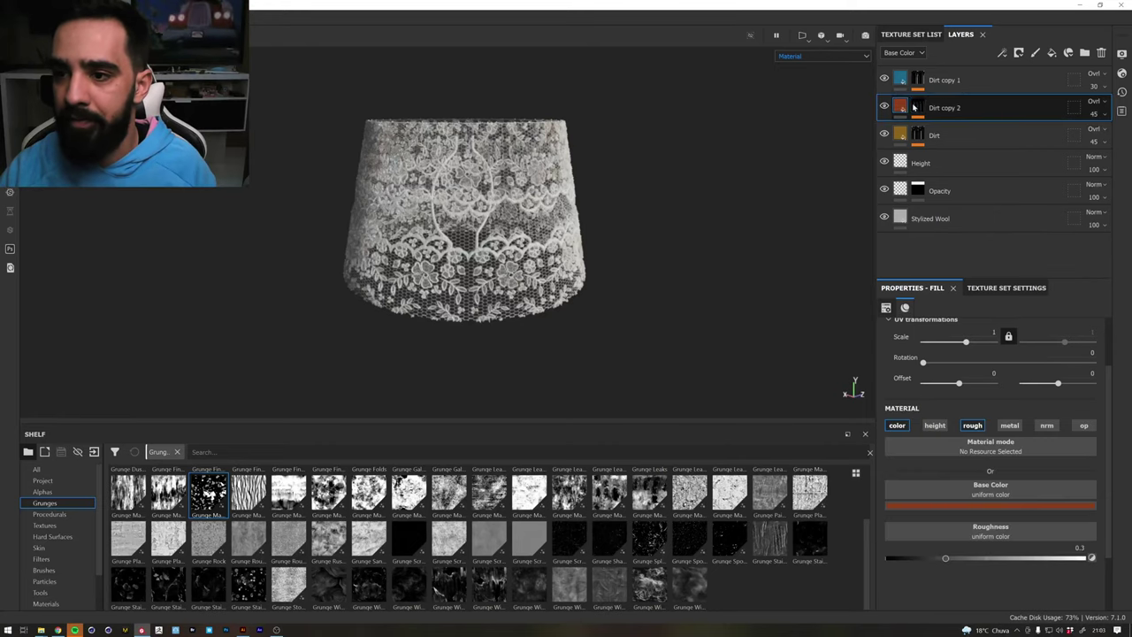
click(963, 79)
shift+click(967, 225)
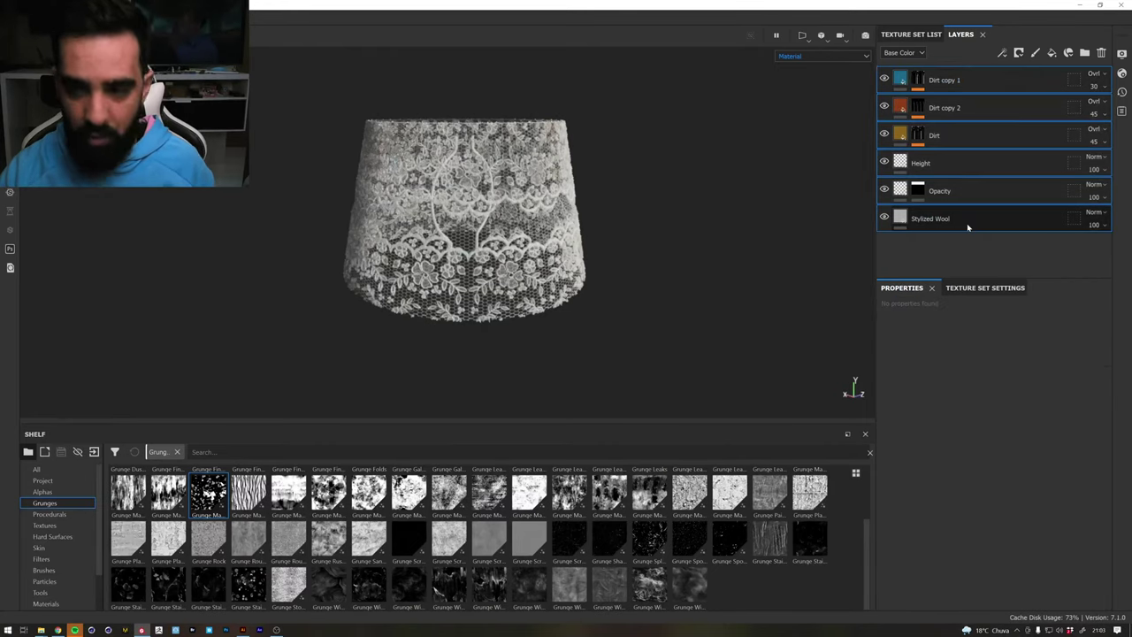
click(911, 34)
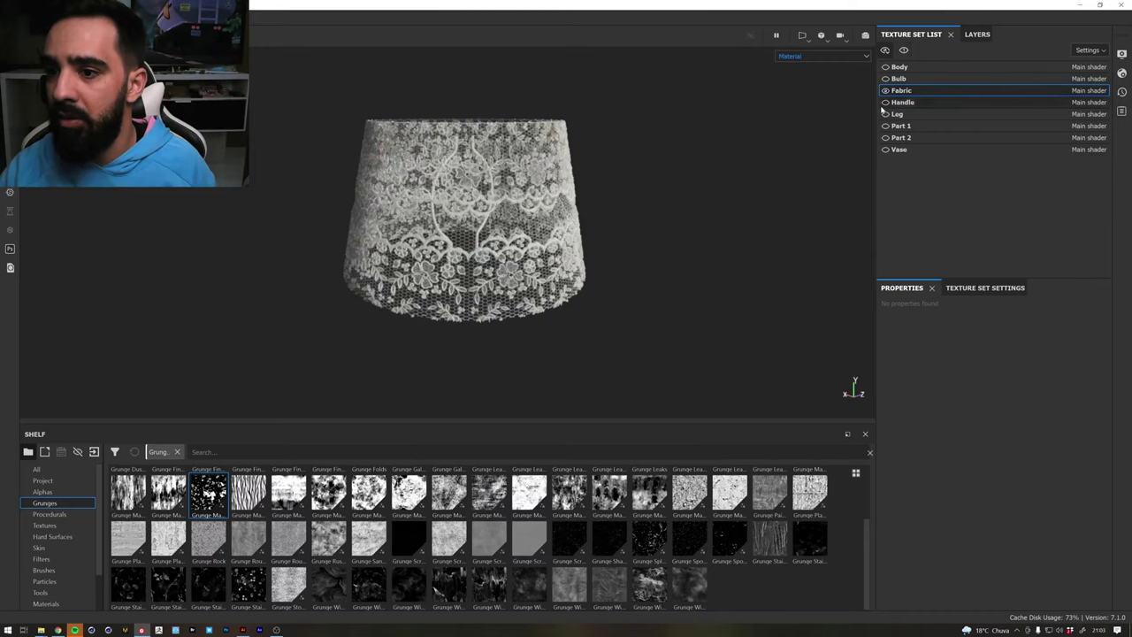
click(885, 138)
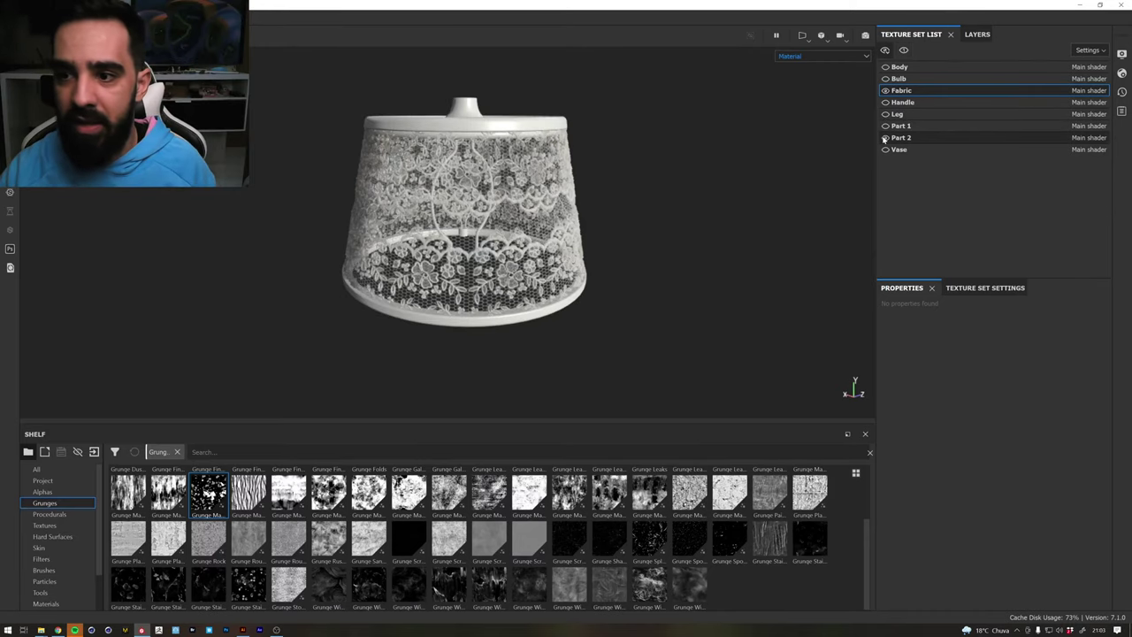
click(900, 139)
mouse_move(436, 120)
alt+mouse_down()
mouse_move(504, 114)
mouse_move(627, 132)
mouse_move(511, 139)
mouse_move(517, 203)
mouse_move(530, 141)
alt+mouse_up()
Remove the empty Layer 1 and the Opacity layer from the lampshade stack, then rotate the lighting
click(971, 35)
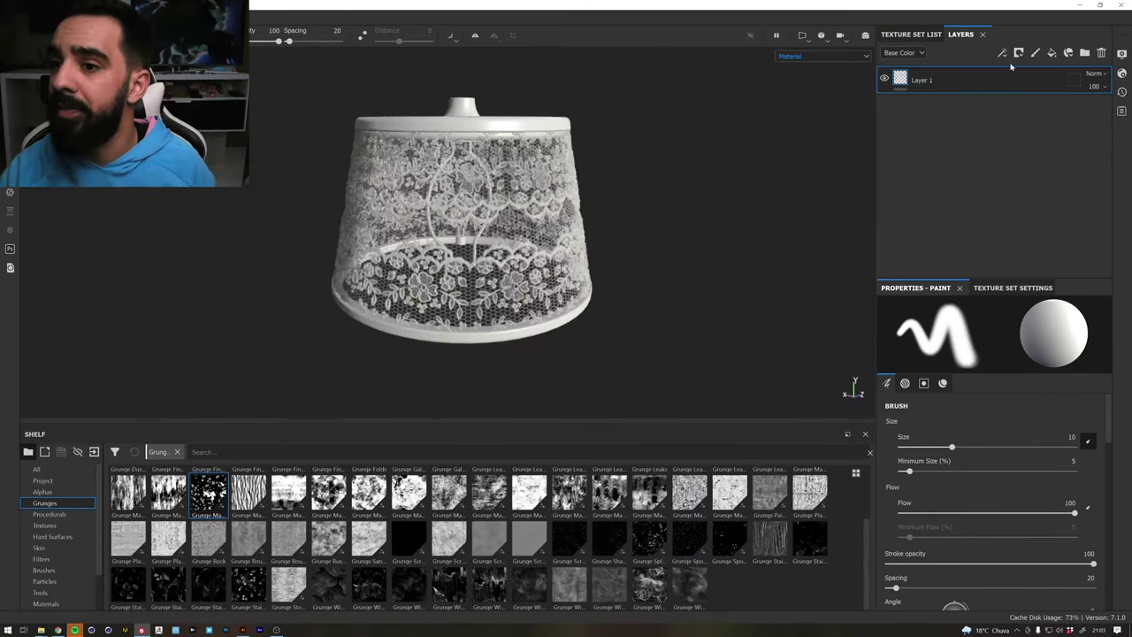
click(1101, 53)
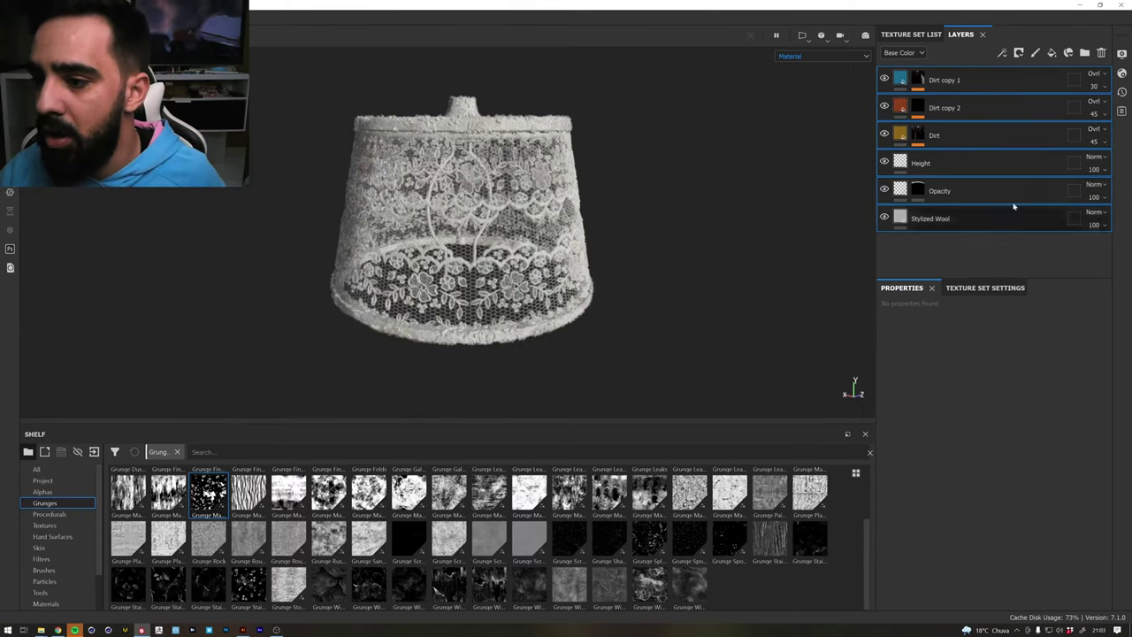
key(Delete)
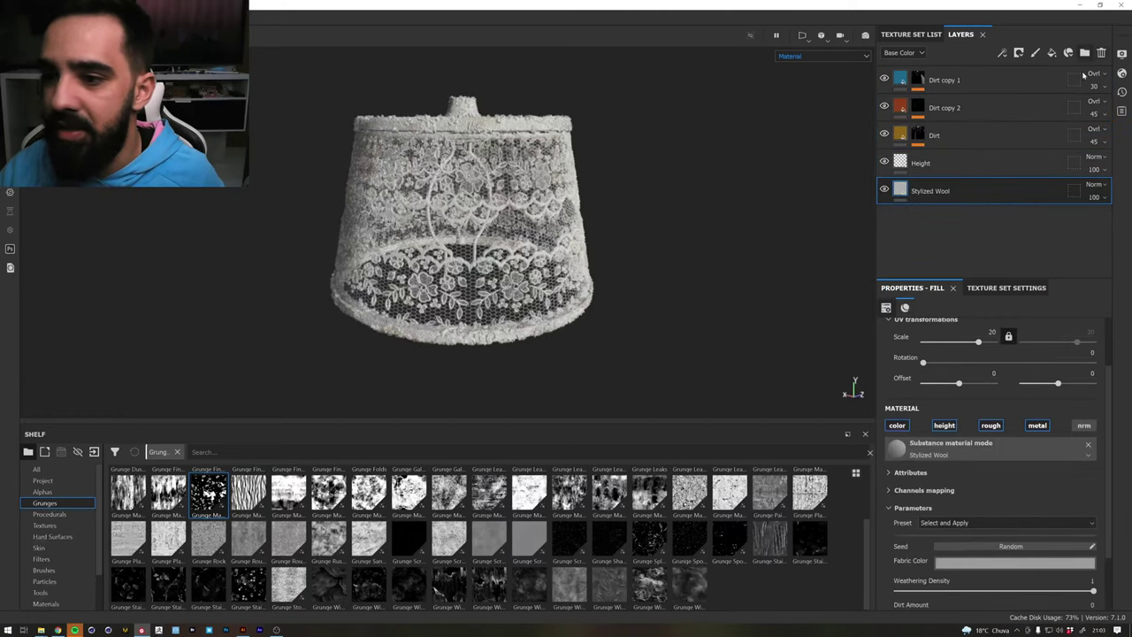
mouse_move(484, 201)
alt+mouse_down()
mouse_move(652, 182)
mouse_move(495, 133)
alt+mouse_up()
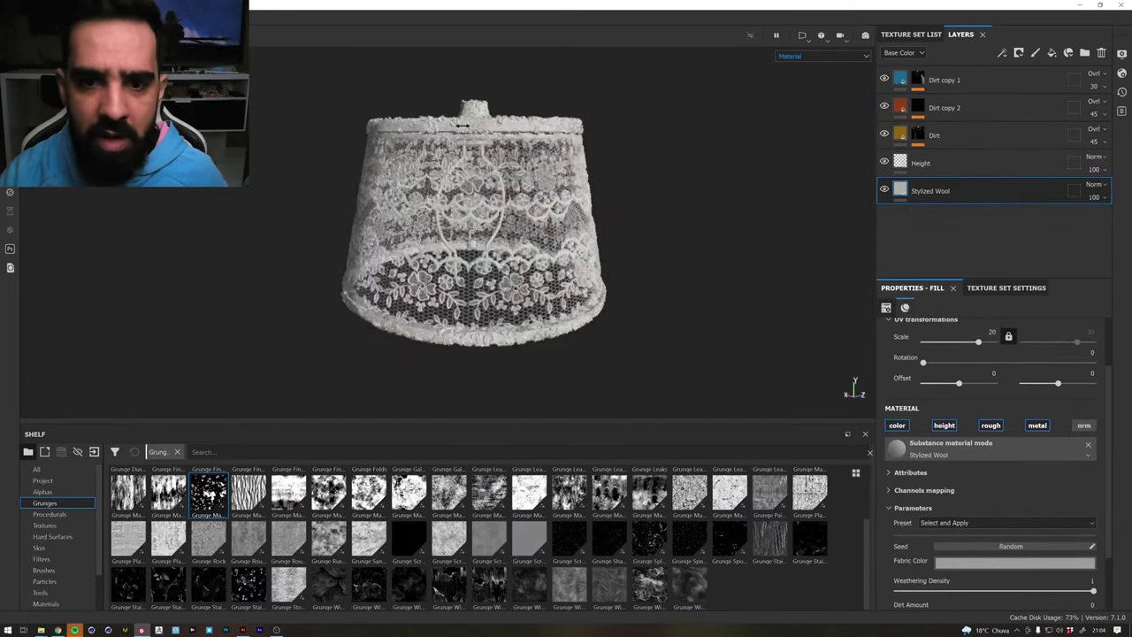
shift+right_drag(496, 132, 389, 131)
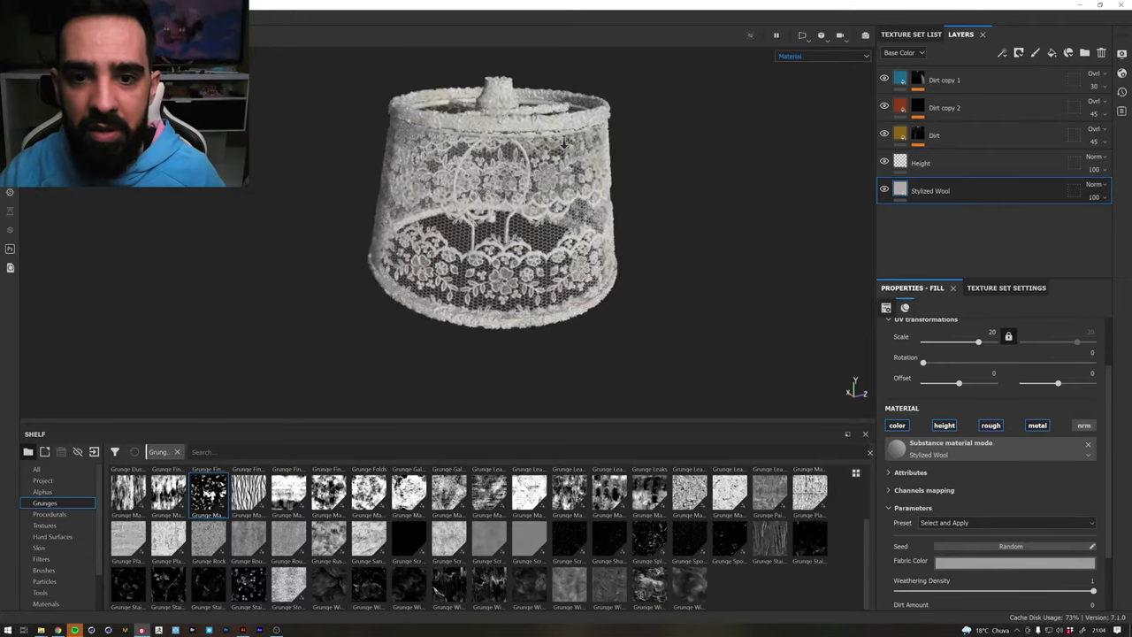
scroll(495, 230, up, 3)
mouse_move(566, 265)
alt+mouse_down()
mouse_move(534, 132)
mouse_move(557, 118)
mouse_move(566, 154)
alt+mouse_up()
Show the Height channel, then set Stylized Wool's height opacity to 5 and the Height layer's to 3
click(920, 163)
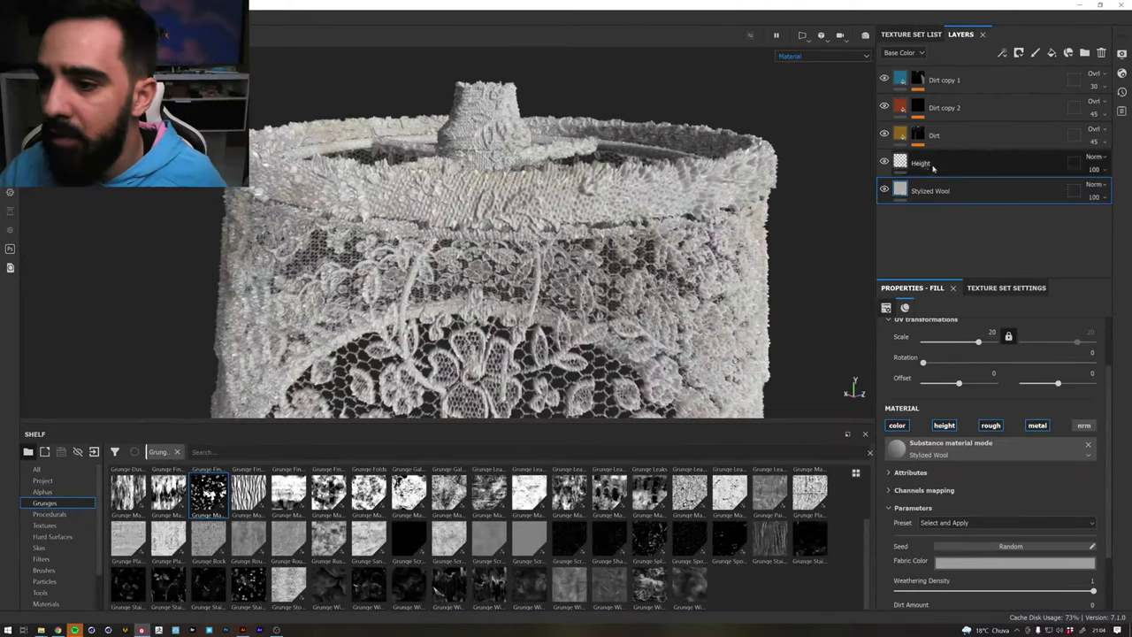
click(906, 54)
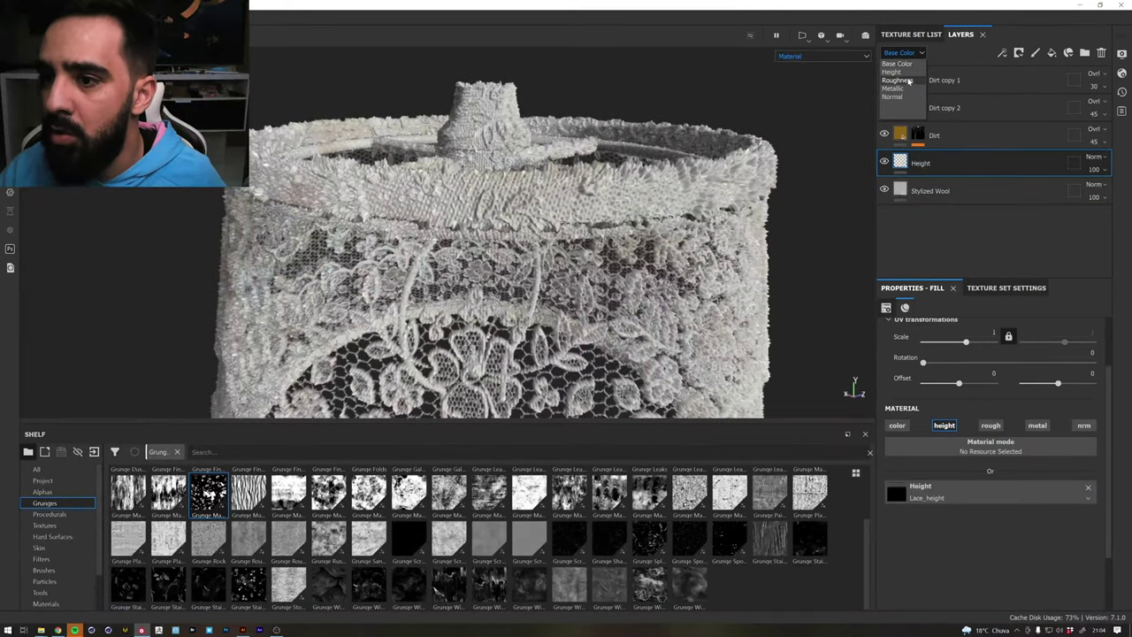
click(907, 72)
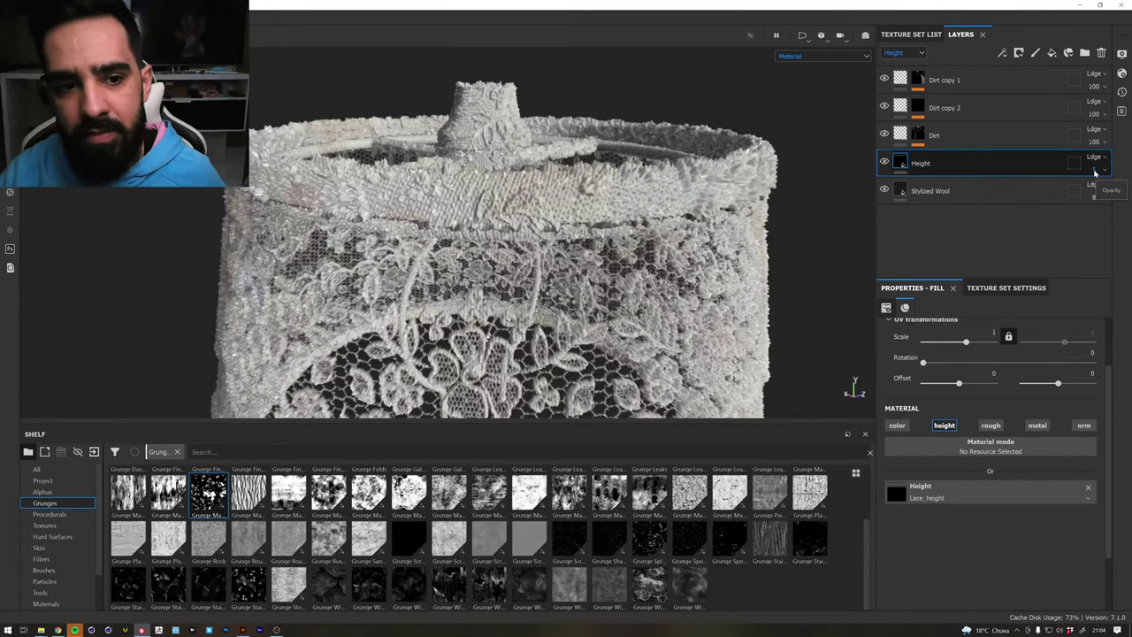
click(1061, 191)
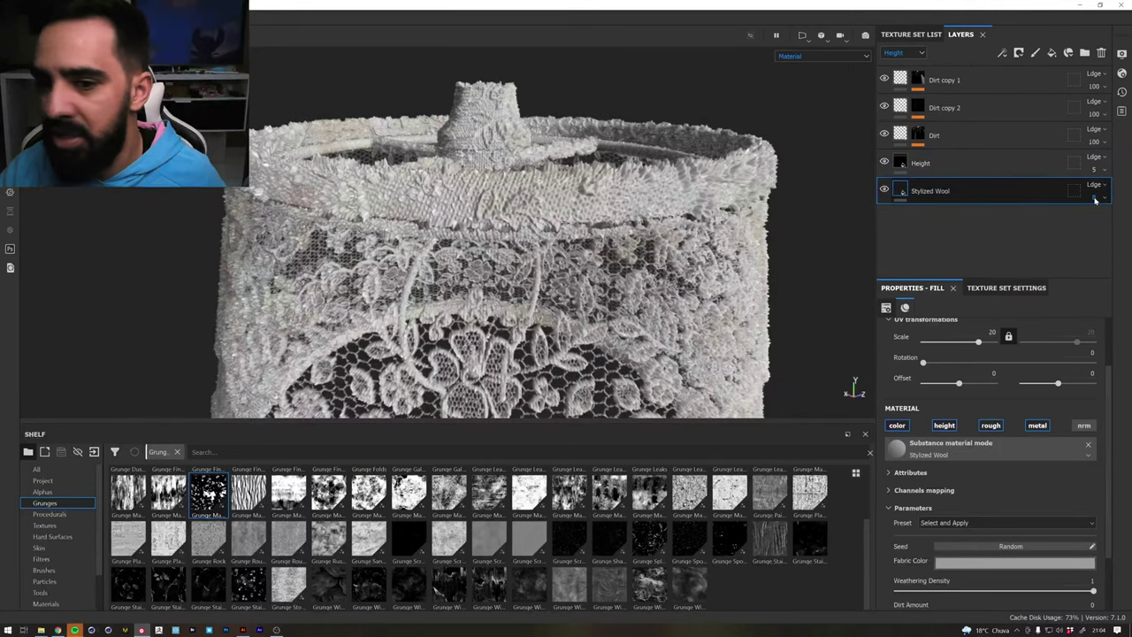
click(1126, 209)
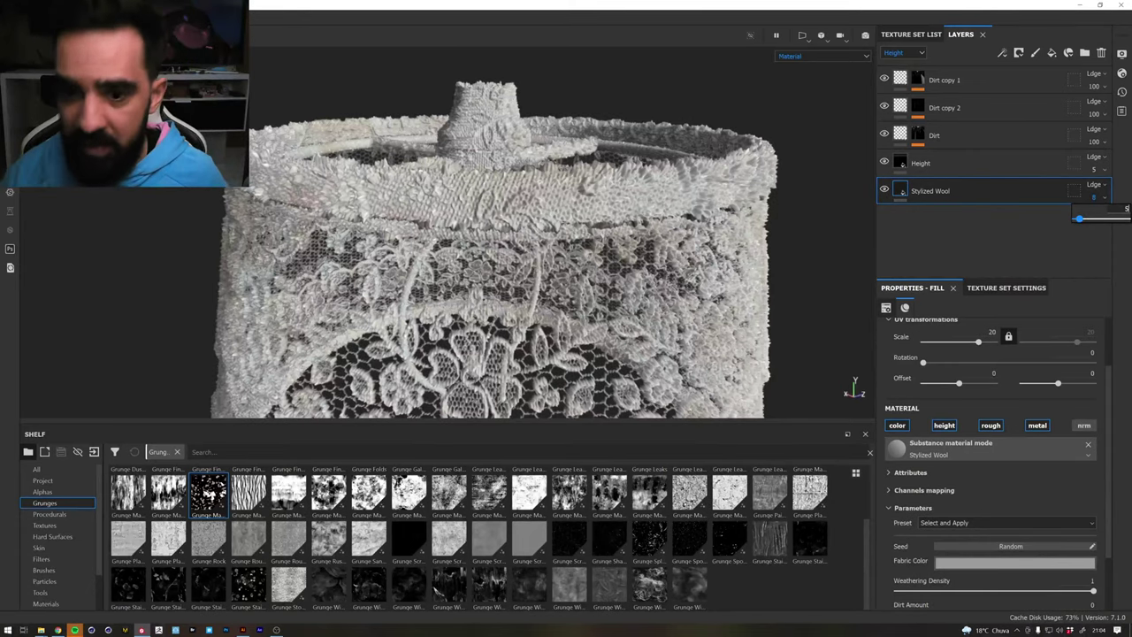
drag(1078, 218, 1076, 218)
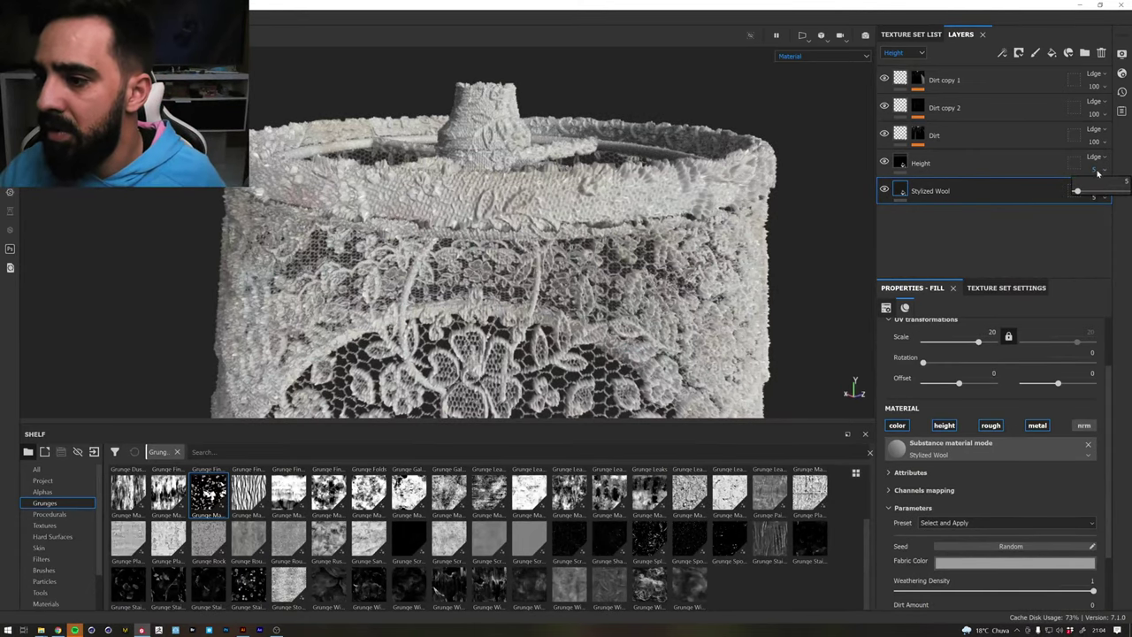
drag(1077, 191, 1076, 190)
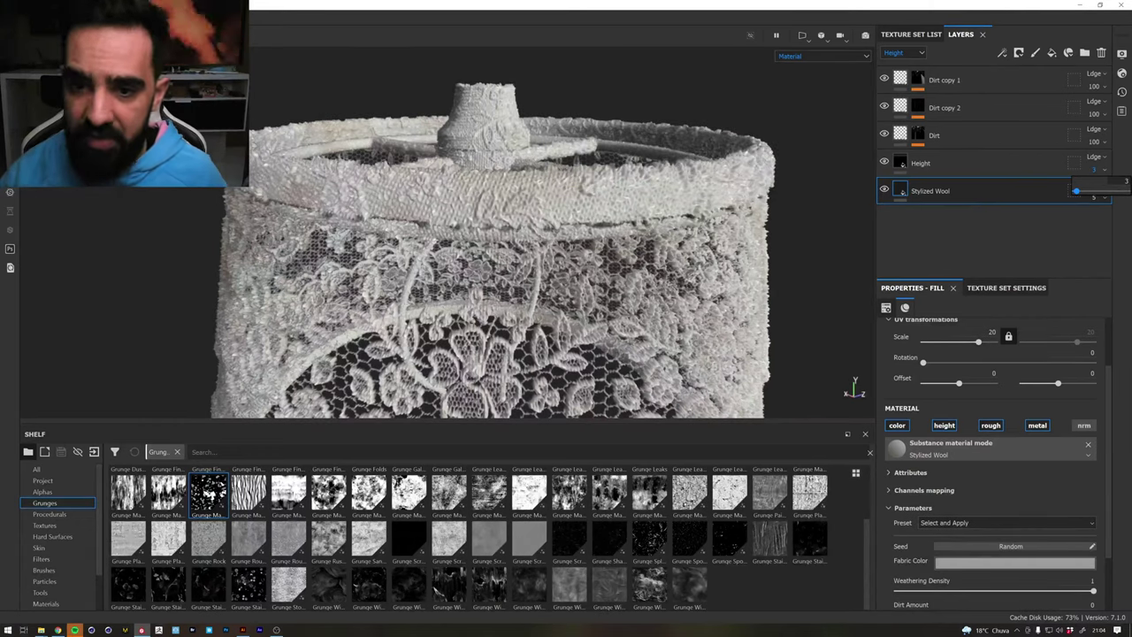
scroll(627, 174, down, 5)
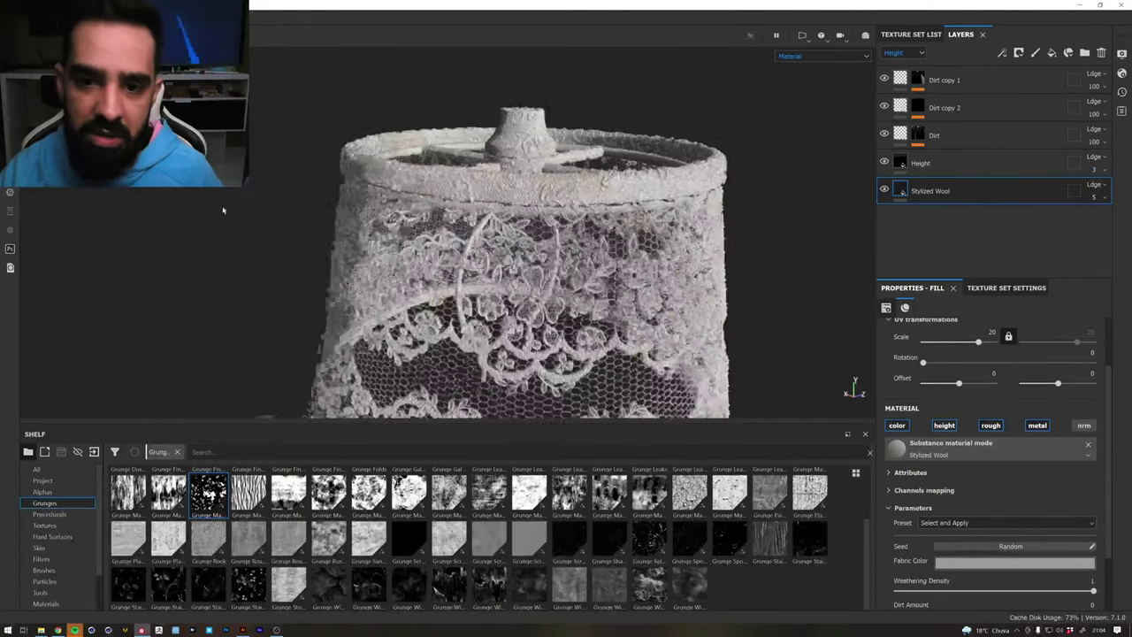
alt+drag(627, 175, 501, 205)
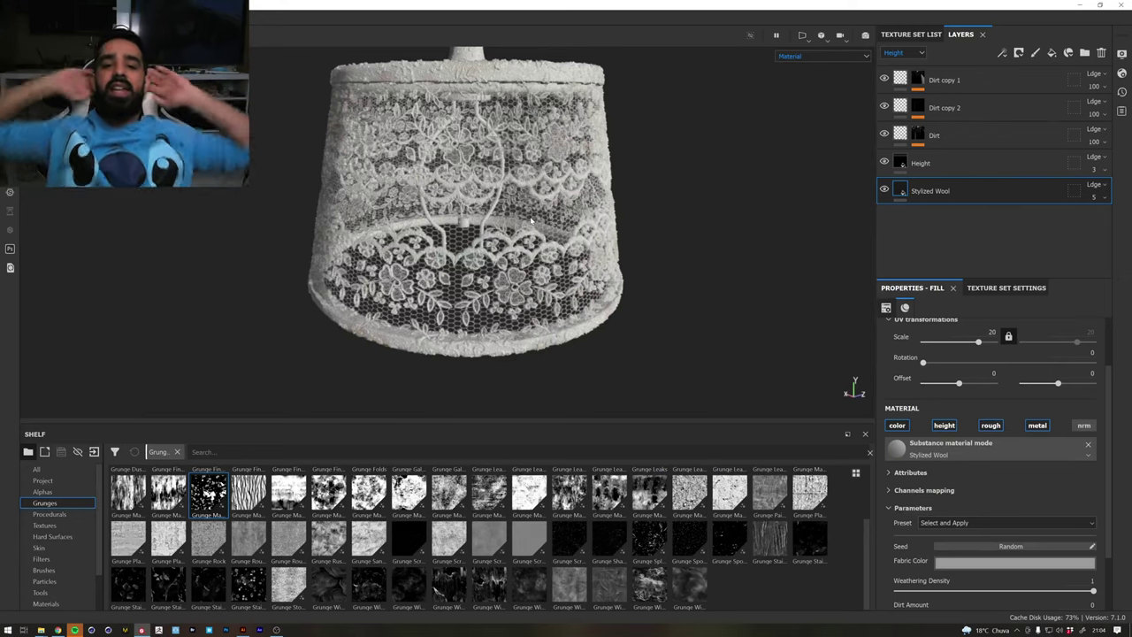
alt+drag(445, 164, 562, 163)
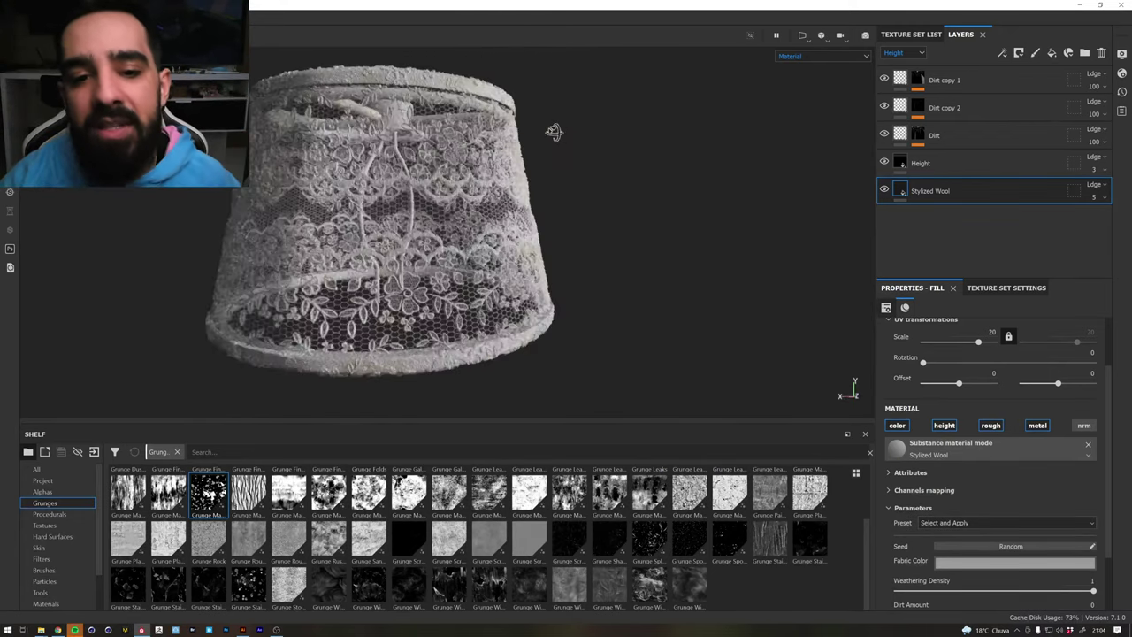
Make all texture sets visible with Show All in the Texture Set List
click(899, 32)
click(886, 51)
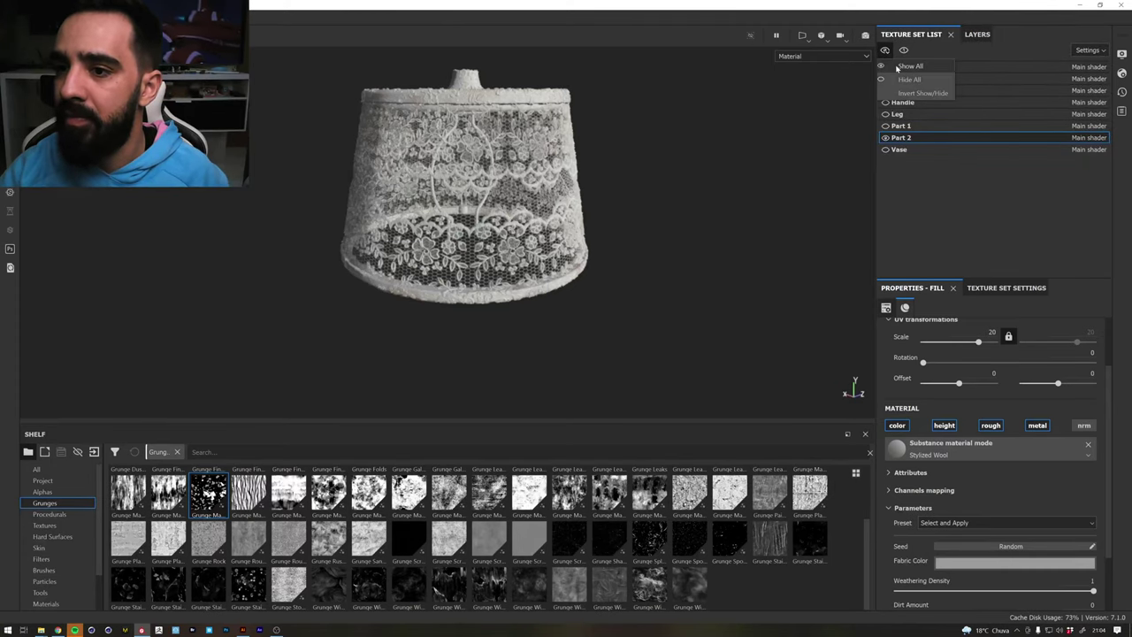
click(909, 67)
mouse_move(607, 185)
alt+mouse_down()
mouse_move(146, 207)
mouse_move(406, 256)
mouse_move(318, 221)
mouse_move(592, 257)
mouse_move(519, 301)
mouse_move(834, 260)
mouse_move(624, 290)
mouse_move(639, 286)
mouse_move(614, 212)
mouse_move(567, 273)
mouse_move(566, 142)
alt+mouse_up()
View the lamp and nightstand full-screen, zooming in on the lamp, then restore the panels
key(Tab)
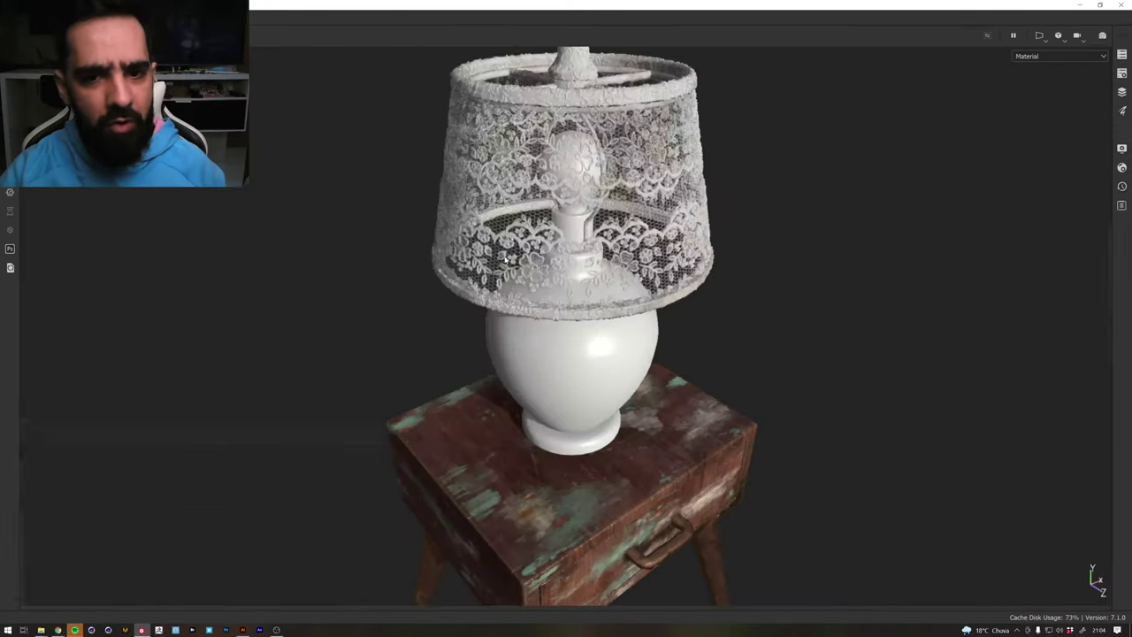
scroll(489, 279, down, 3)
mouse_move(489, 279)
alt+mouse_down()
mouse_move(250, 336)
mouse_move(564, 329)
mouse_move(430, 285)
mouse_move(475, 247)
mouse_move(791, 222)
mouse_move(461, 260)
mouse_move(464, 336)
mouse_move(478, 340)
mouse_move(469, 265)
alt+mouse_up()
alt+right_drag(713, 227, 1017, 252)
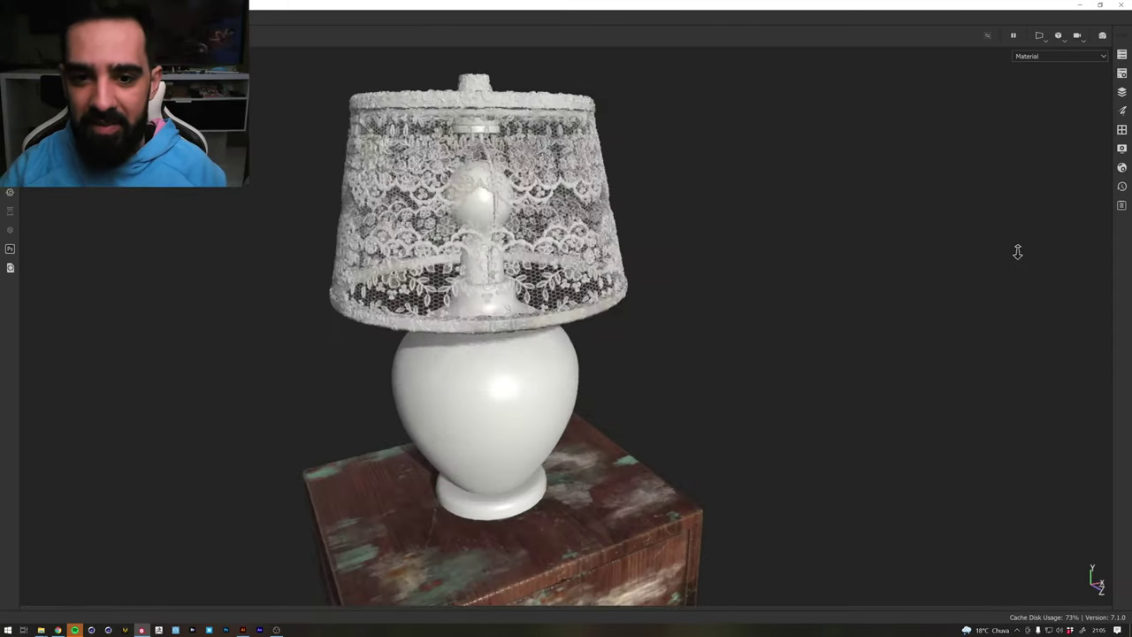
mouse_move(579, 215)
alt+right_down()
mouse_move(799, 240)
mouse_move(726, 240)
alt+right_up()
key(Tab)
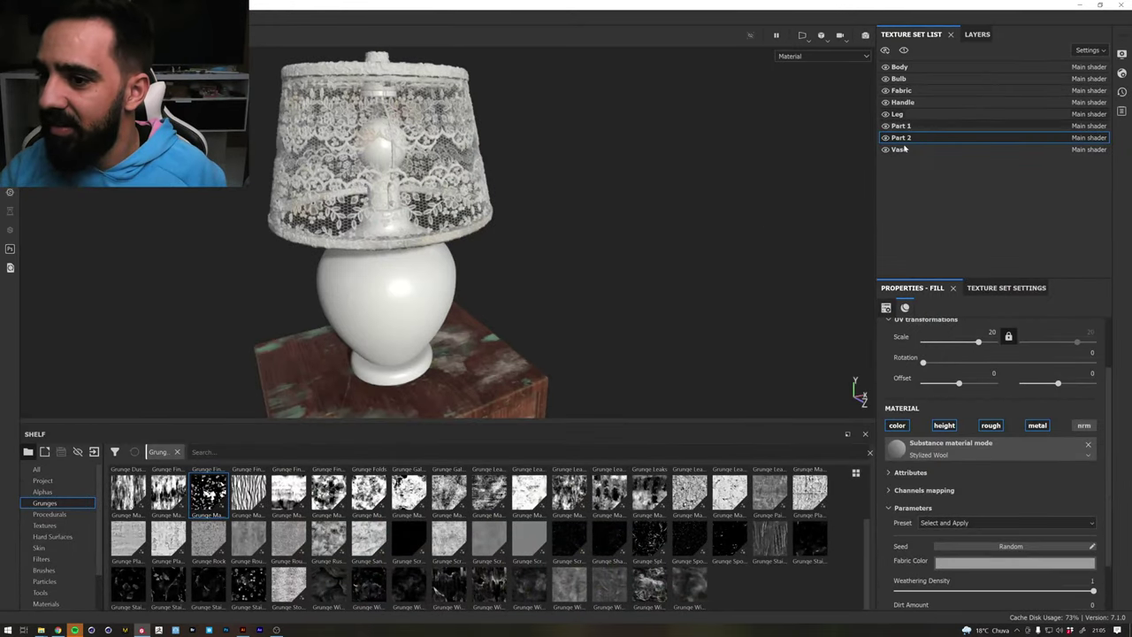
Select the Fabric texture set, show its layer stack and zoom in on the lampshade
click(901, 149)
click(909, 101)
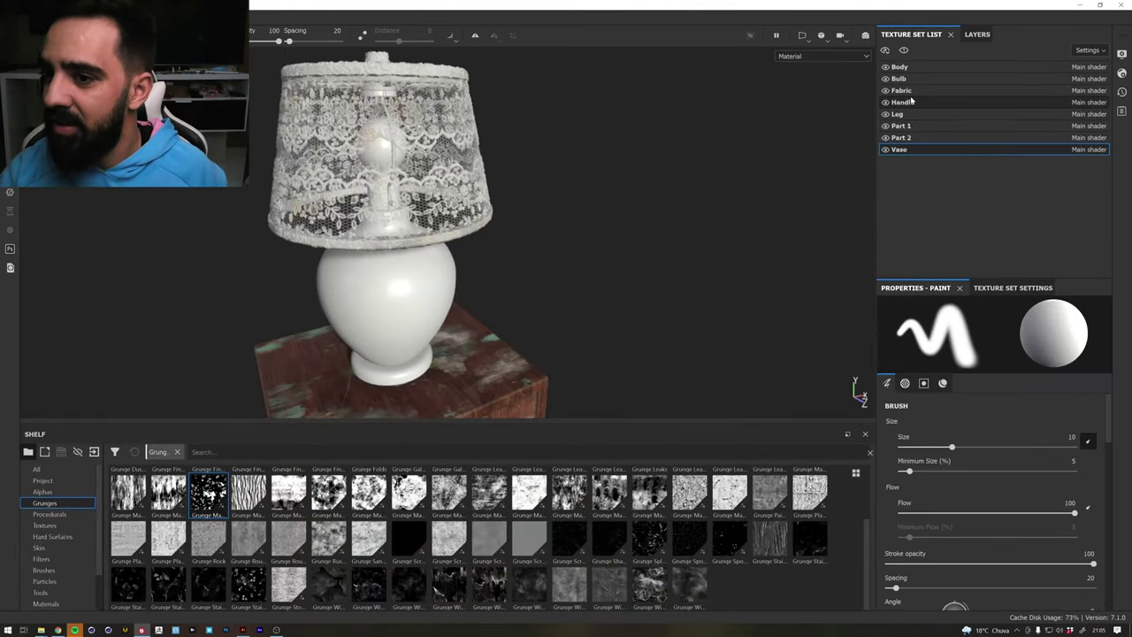
click(922, 91)
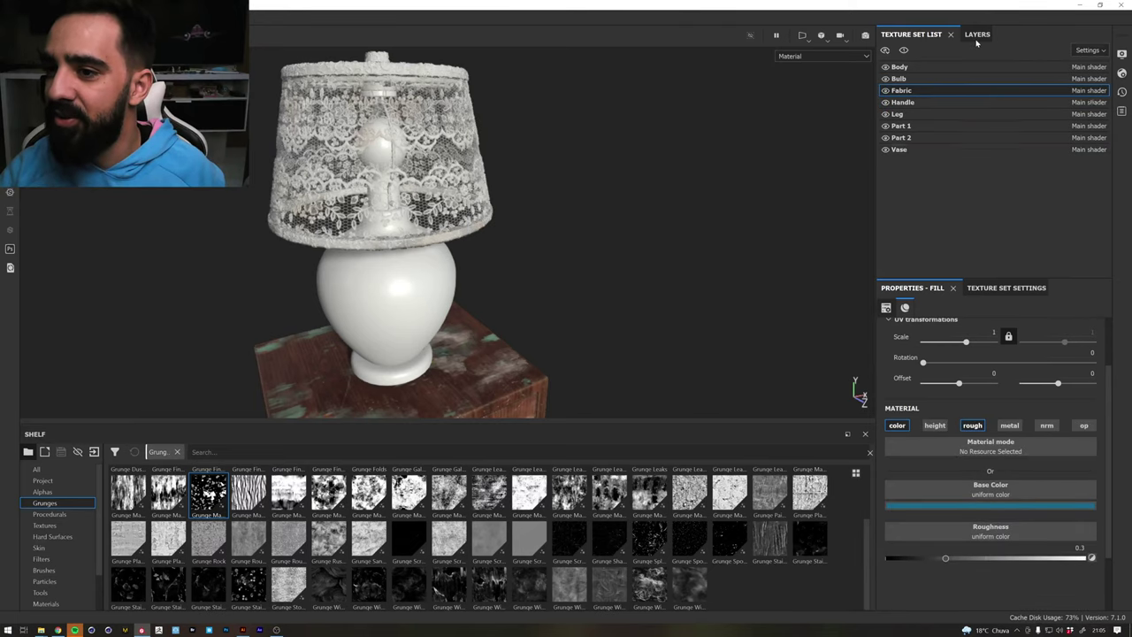
click(976, 35)
alt+middle_drag(674, 256, 685, 269)
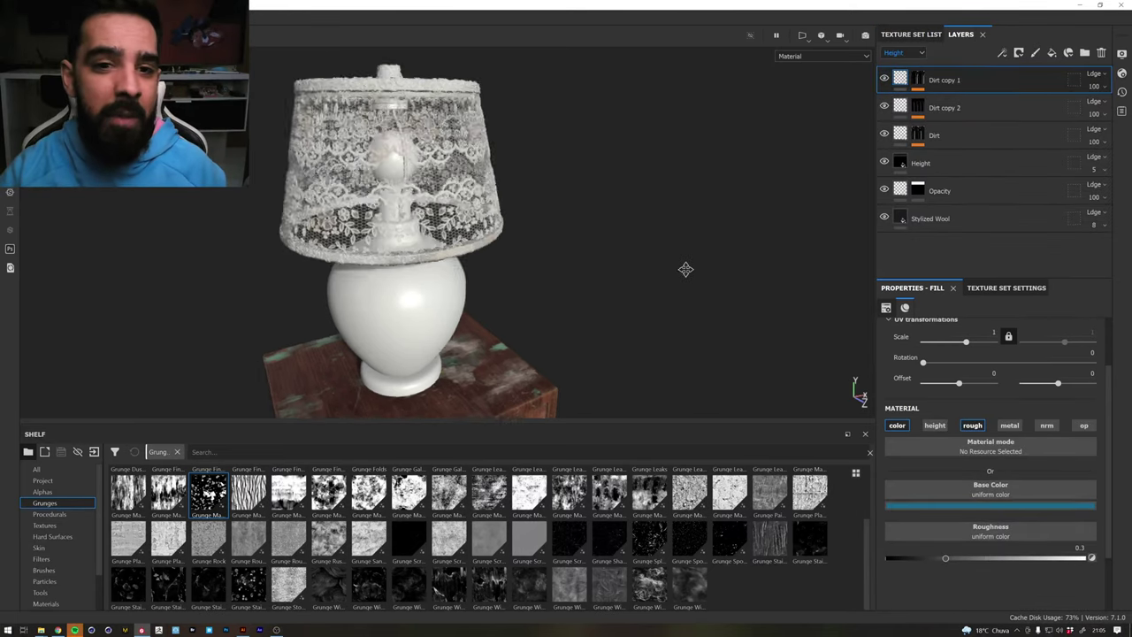
scroll(686, 269, up, 3)
mouse_move(698, 242)
alt+mouse_down()
mouse_move(681, 221)
mouse_move(677, 265)
alt+mouse_up()
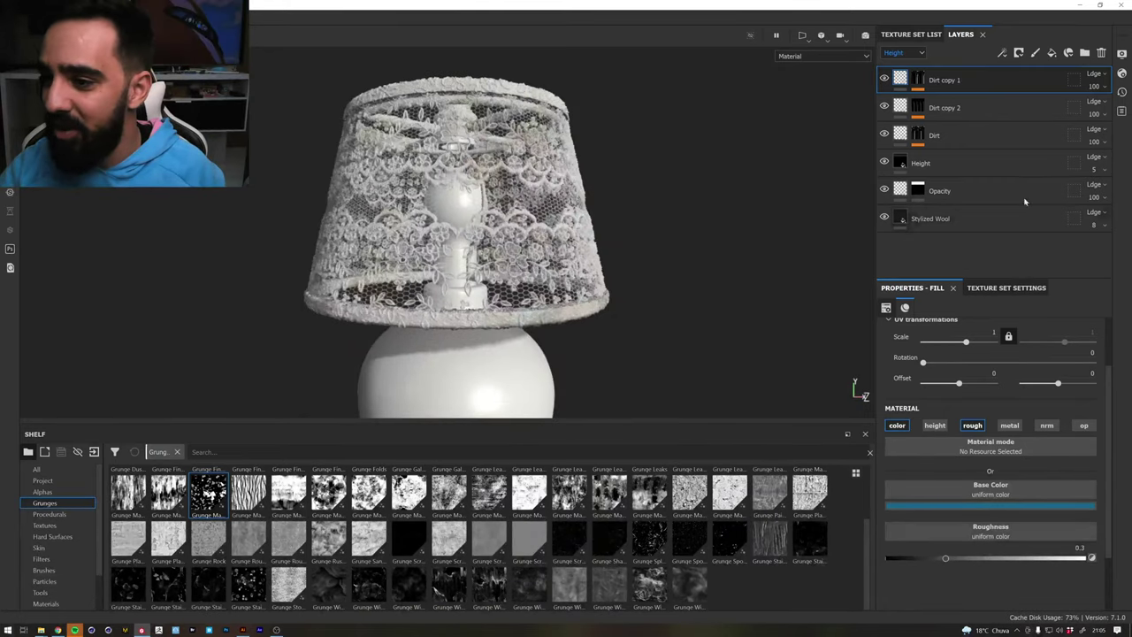
Add a Levels effect to the Opacity layer and open its Affected channel list
click(904, 190)
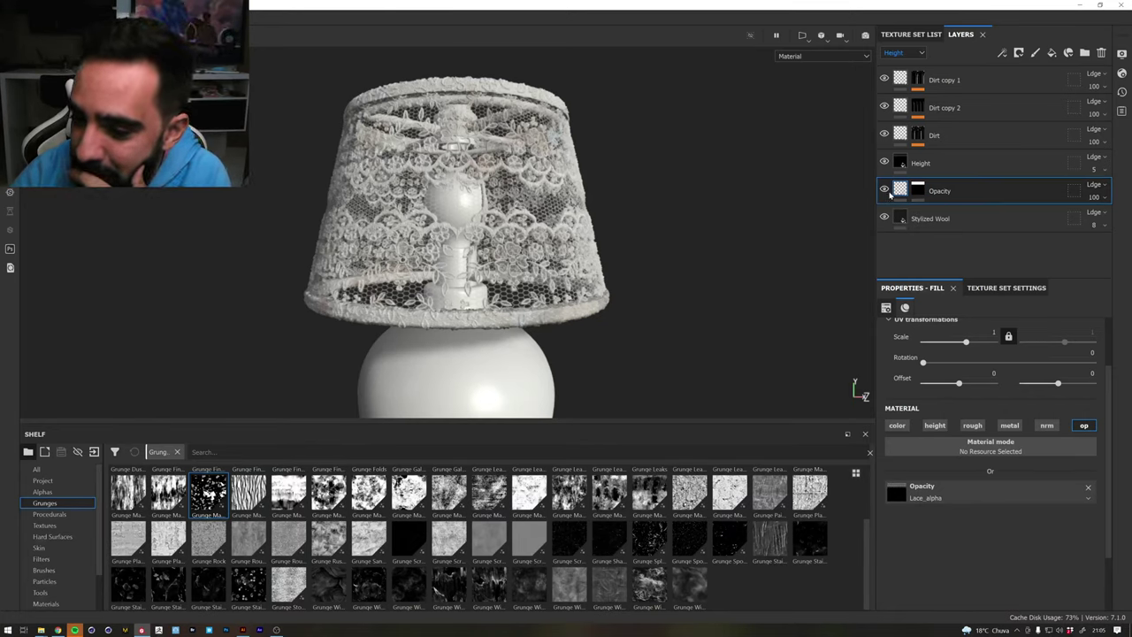
right_click(898, 192)
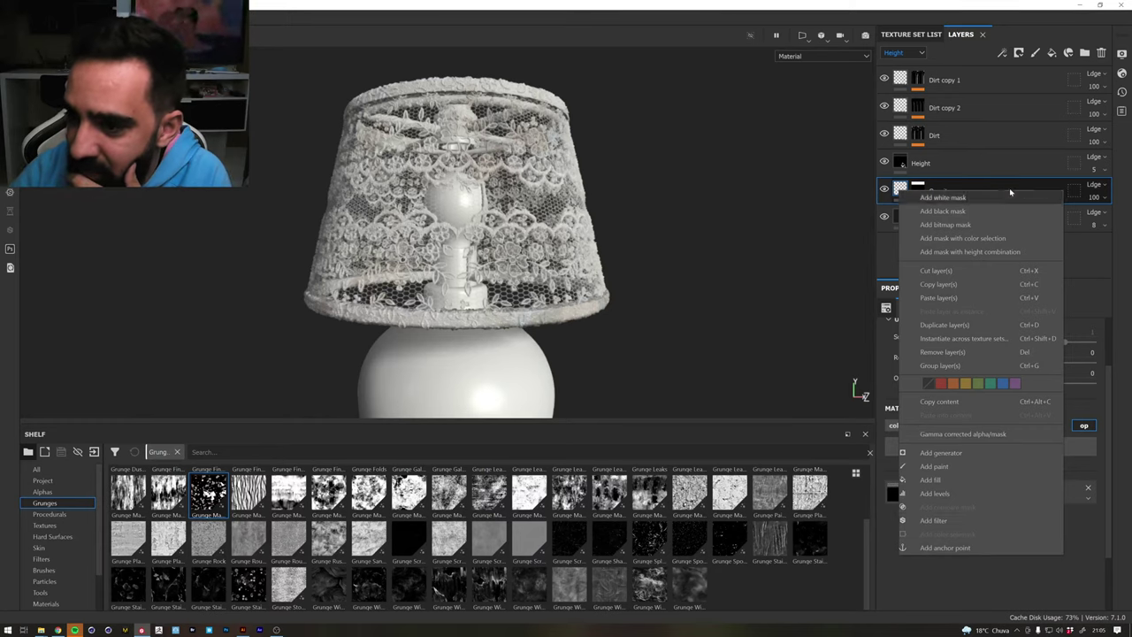
click(926, 191)
click(915, 190)
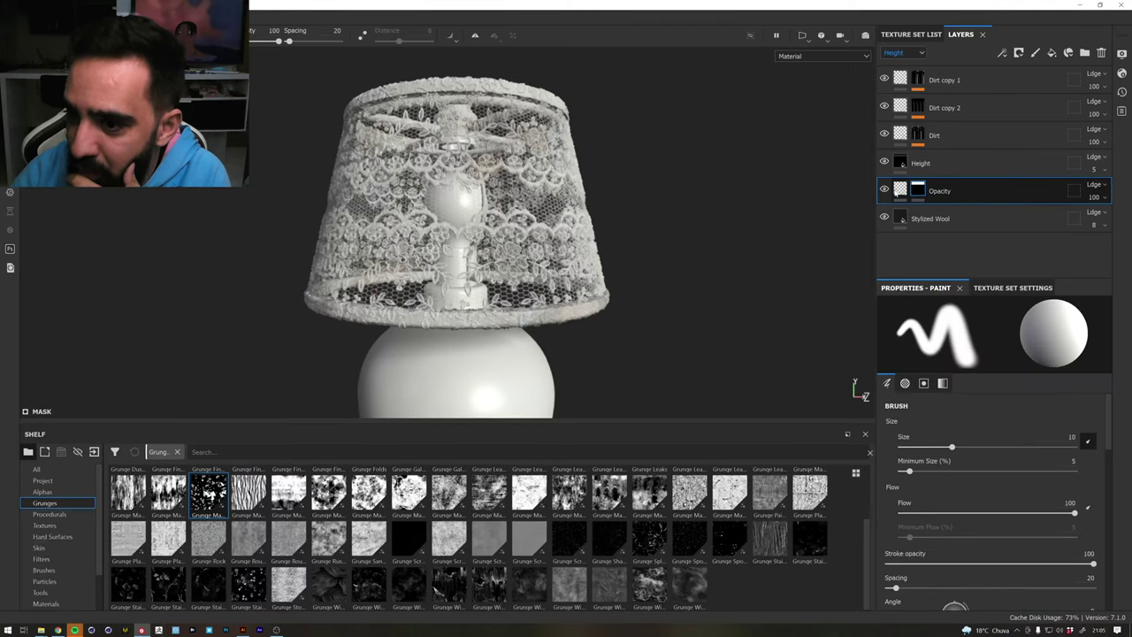
click(900, 190)
right_click(898, 190)
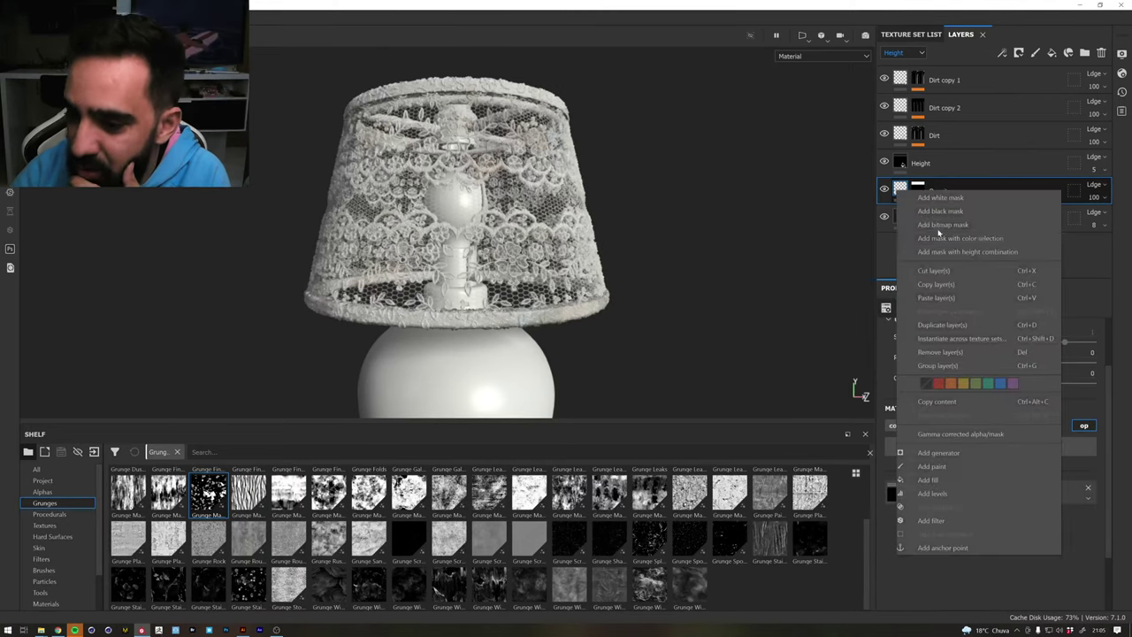
click(963, 493)
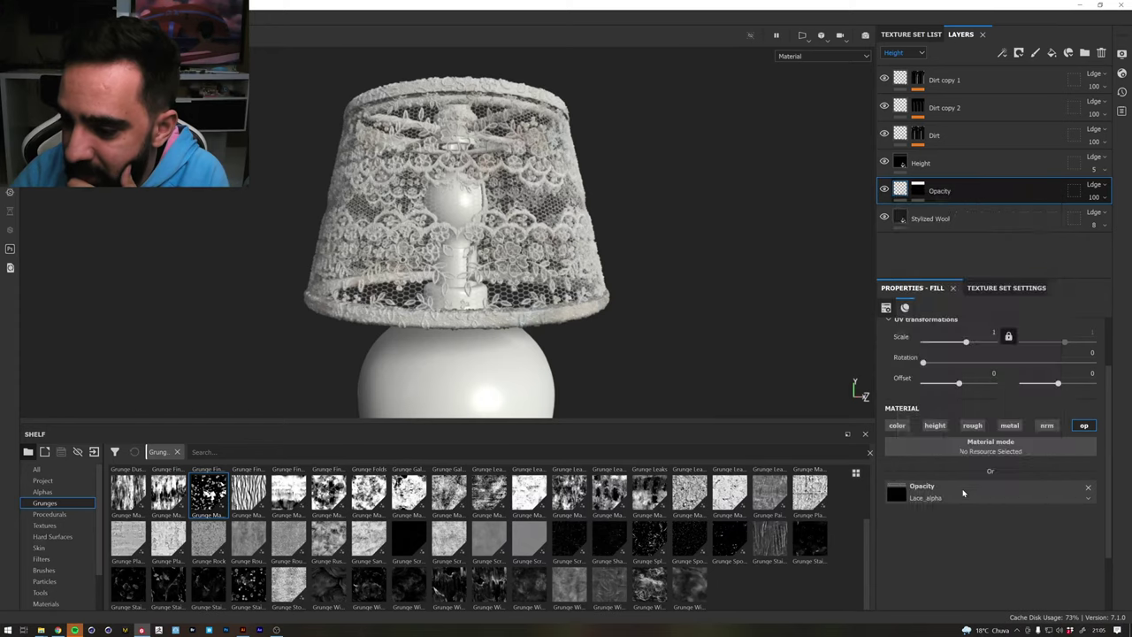
click(990, 326)
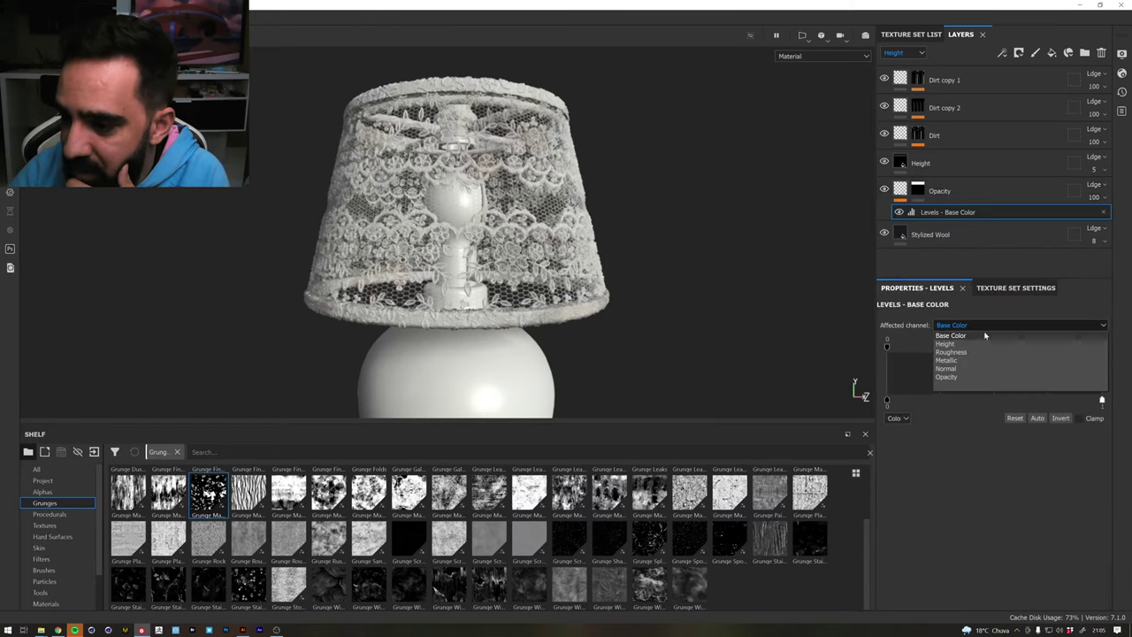
Set the Levels effect to affect Opacity and raise its black point to about 0.30
click(958, 376)
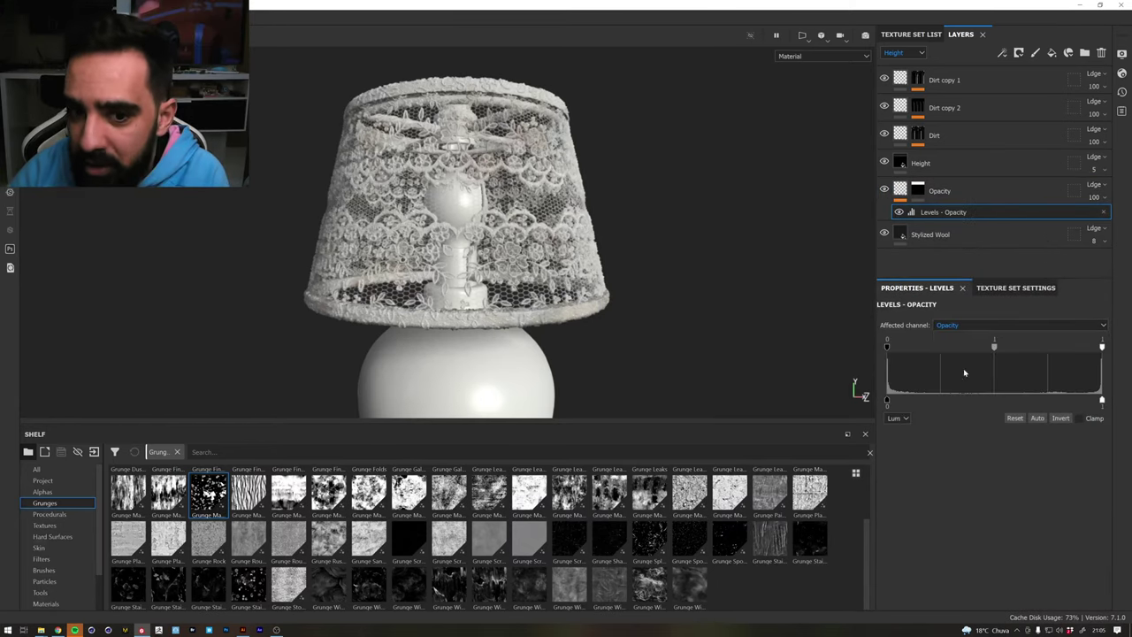
scroll(516, 244, up, 5)
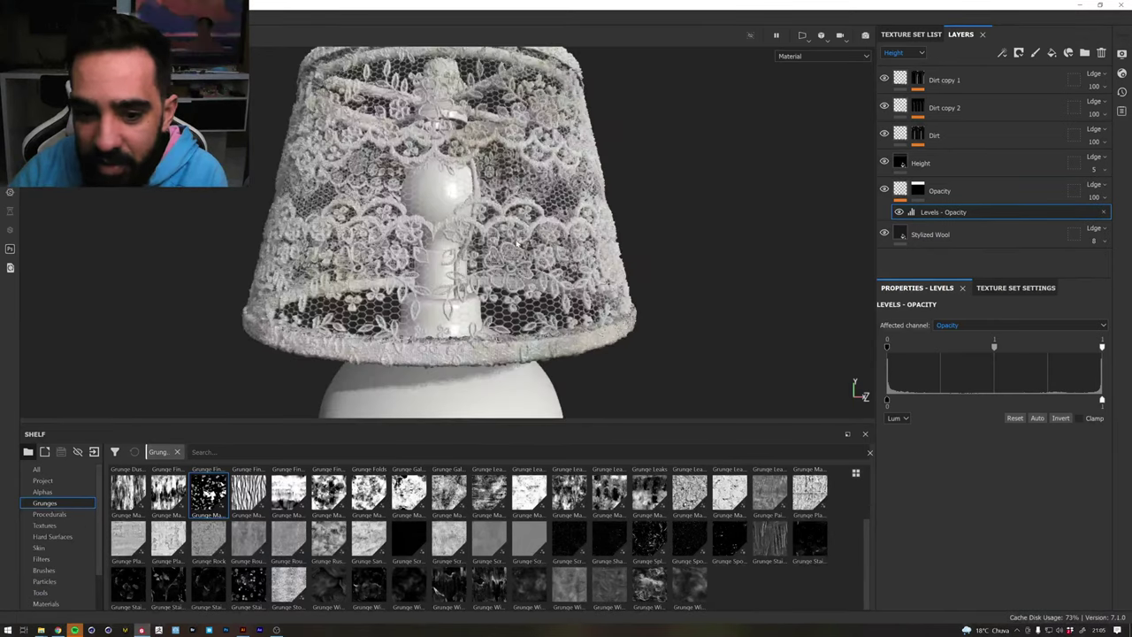
scroll(545, 355, down, 5)
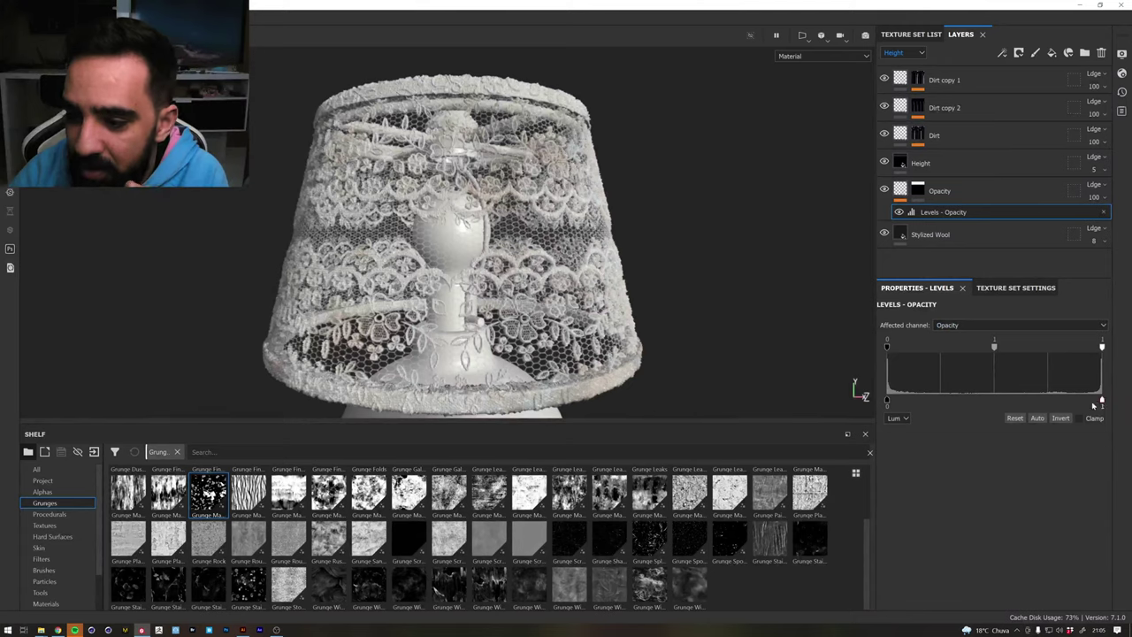
drag(1101, 403, 977, 405)
click(1015, 417)
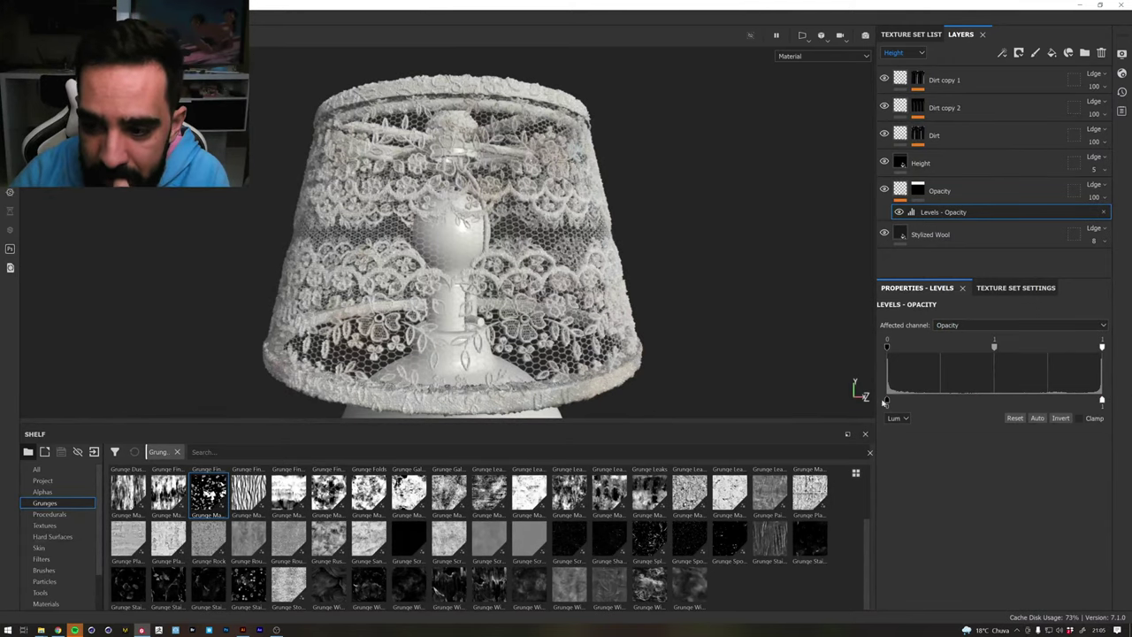
mouse_move(915, 403)
mouse_down()
mouse_move(1097, 404)
mouse_move(911, 404)
mouse_up()
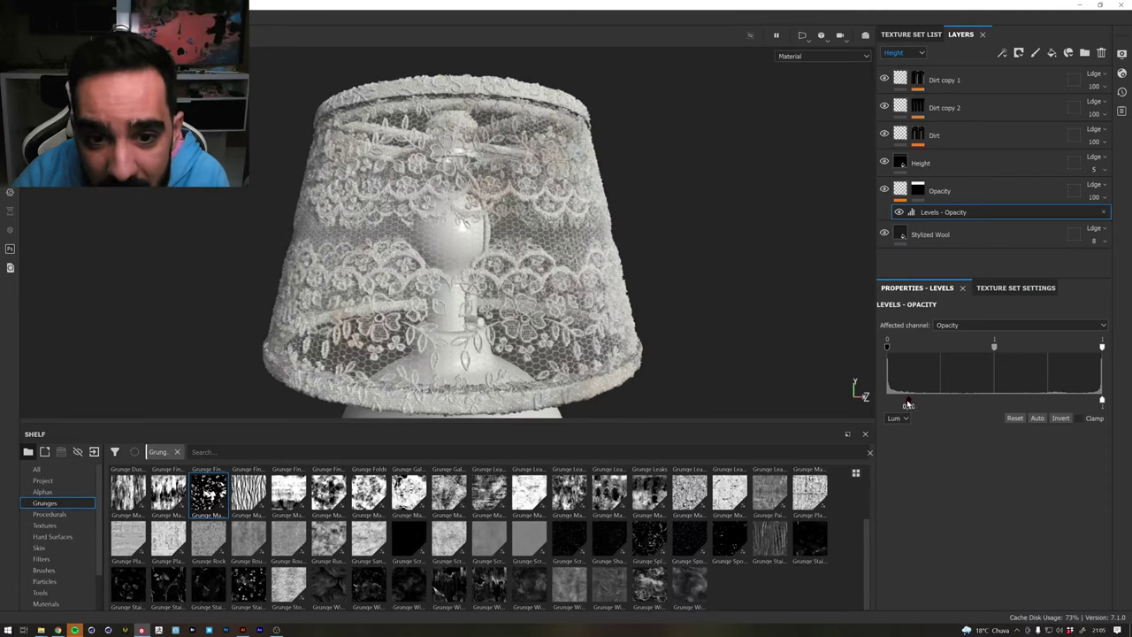
drag(916, 404, 971, 404)
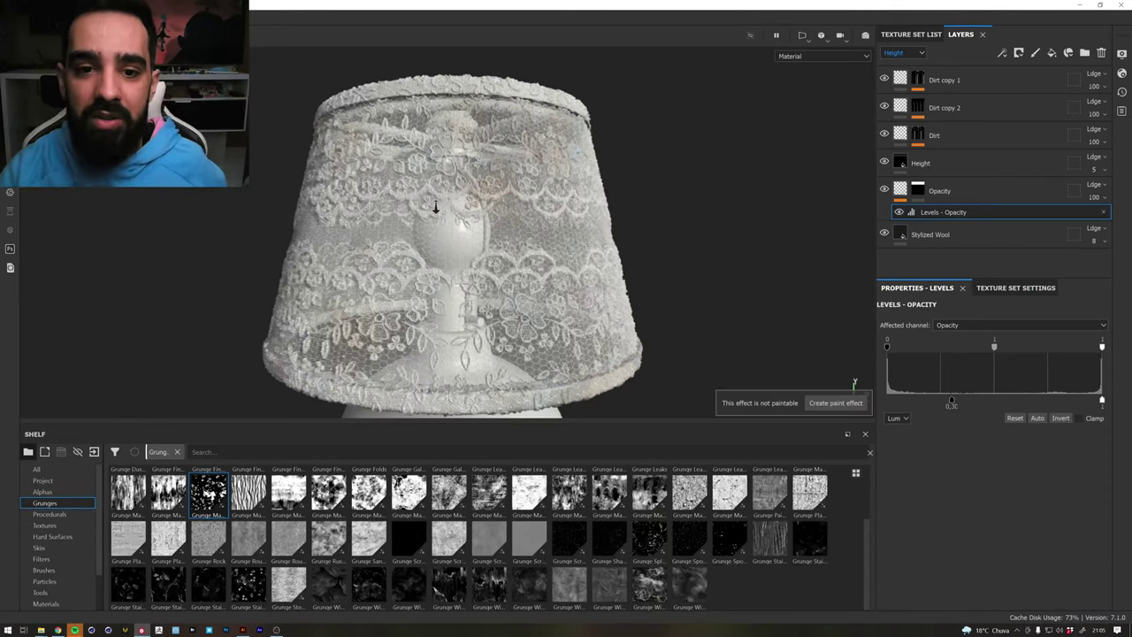
scroll(434, 203, down, 3)
mouse_move(434, 203)
alt+mouse_down()
mouse_move(538, 194)
mouse_move(450, 191)
alt+mouse_up()
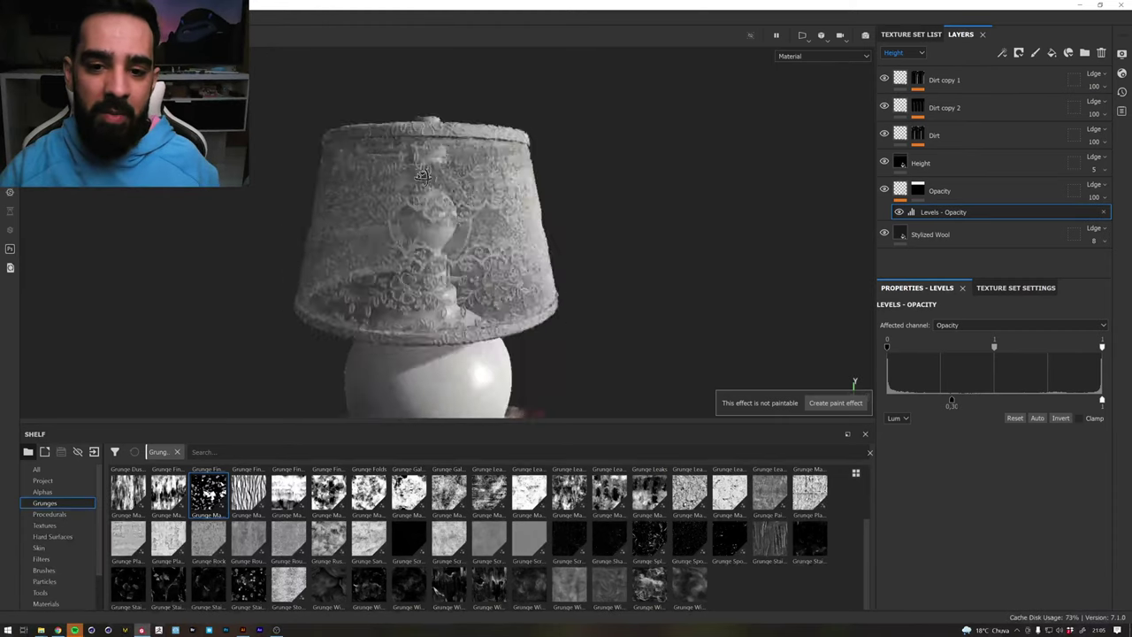
mouse_move(449, 191)
shift+right_down()
mouse_move(463, 209)
mouse_move(313, 202)
shift+right_up()
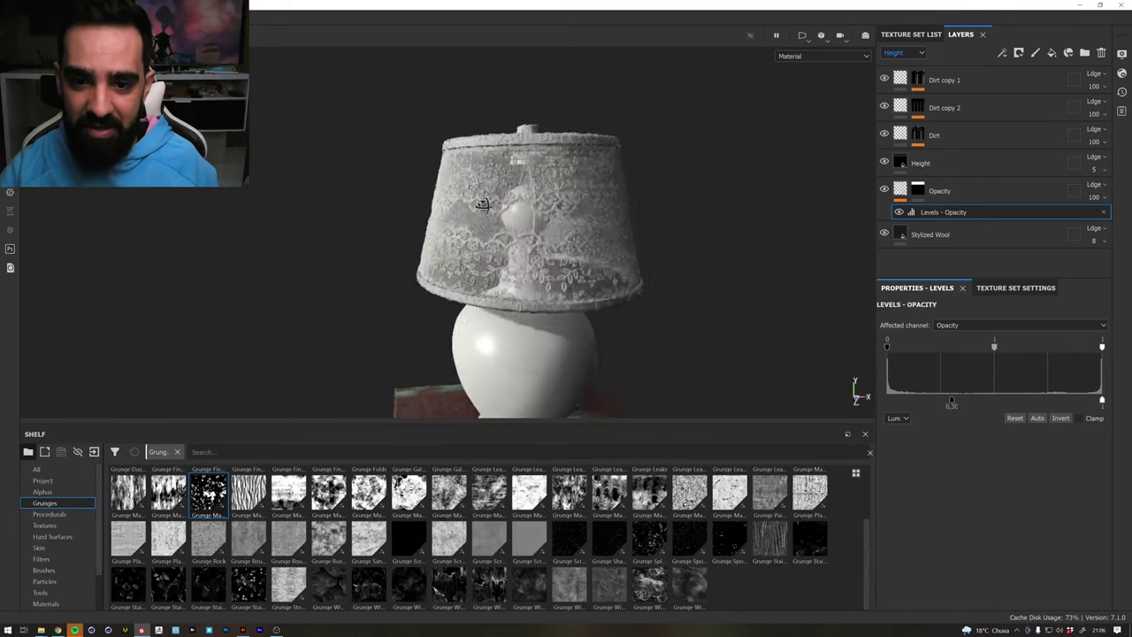
Switch the viewport to the Opacity channel and inspect the shade's lace pattern
alt+drag(313, 203, 737, 115)
click(818, 59)
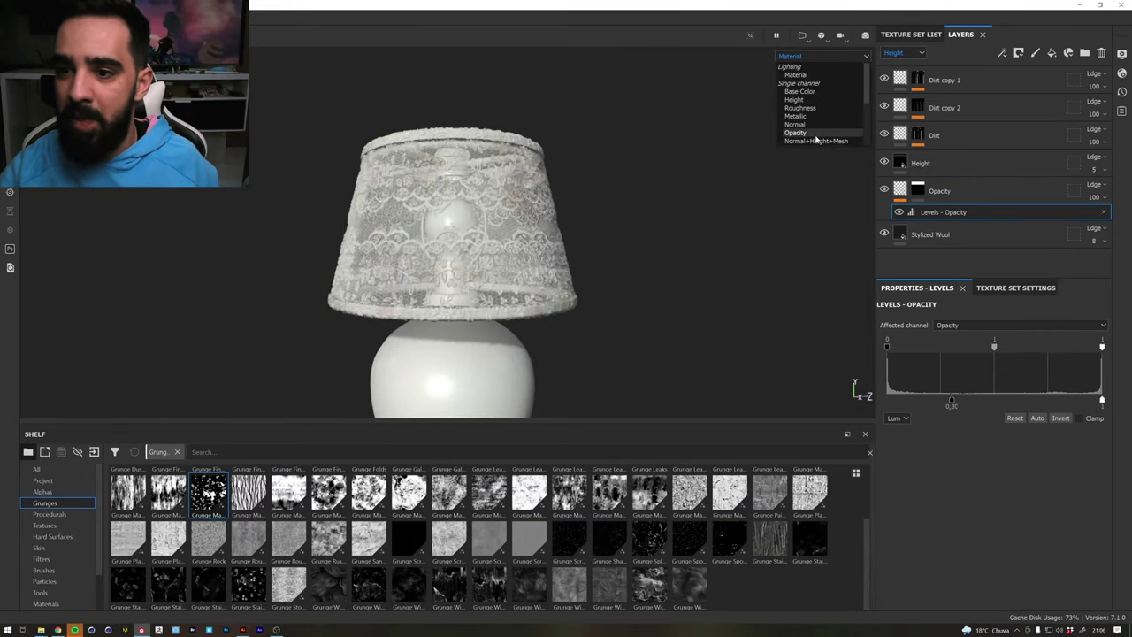
click(815, 133)
alt+drag(548, 175, 553, 185)
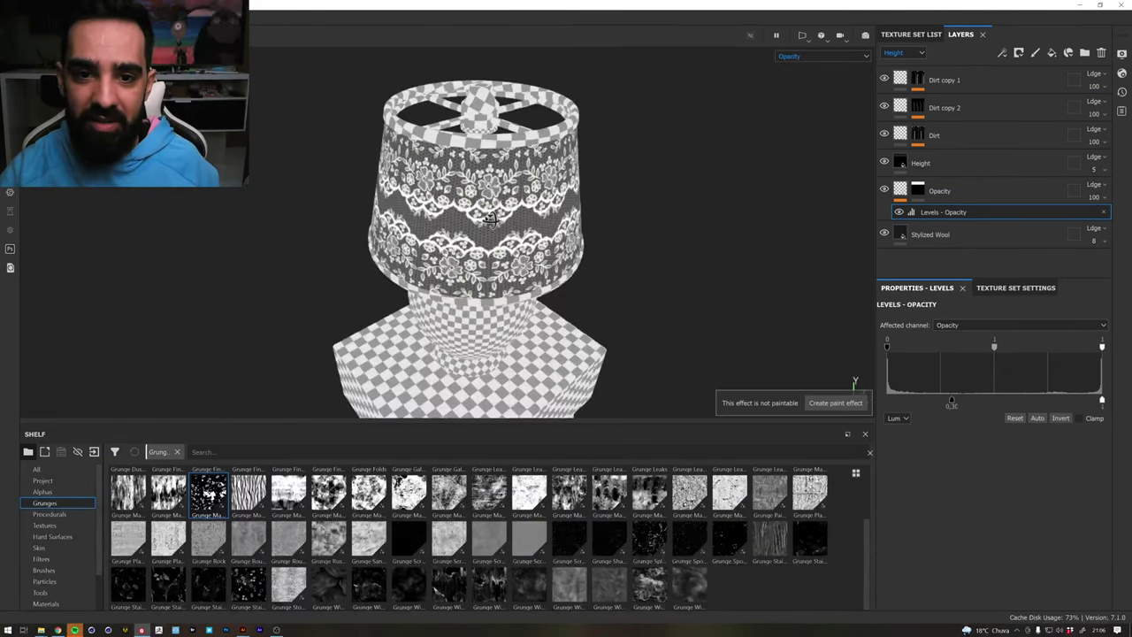
Return the viewport to Material shading, frame the lamp and nightstand, and hide the panels
click(814, 57)
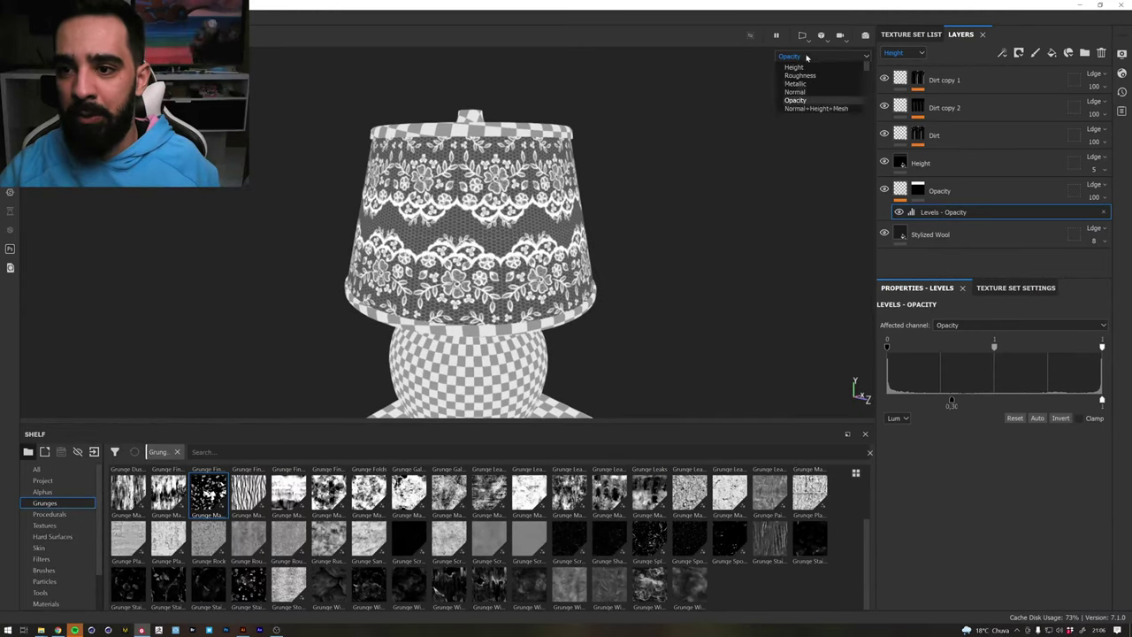
click(818, 74)
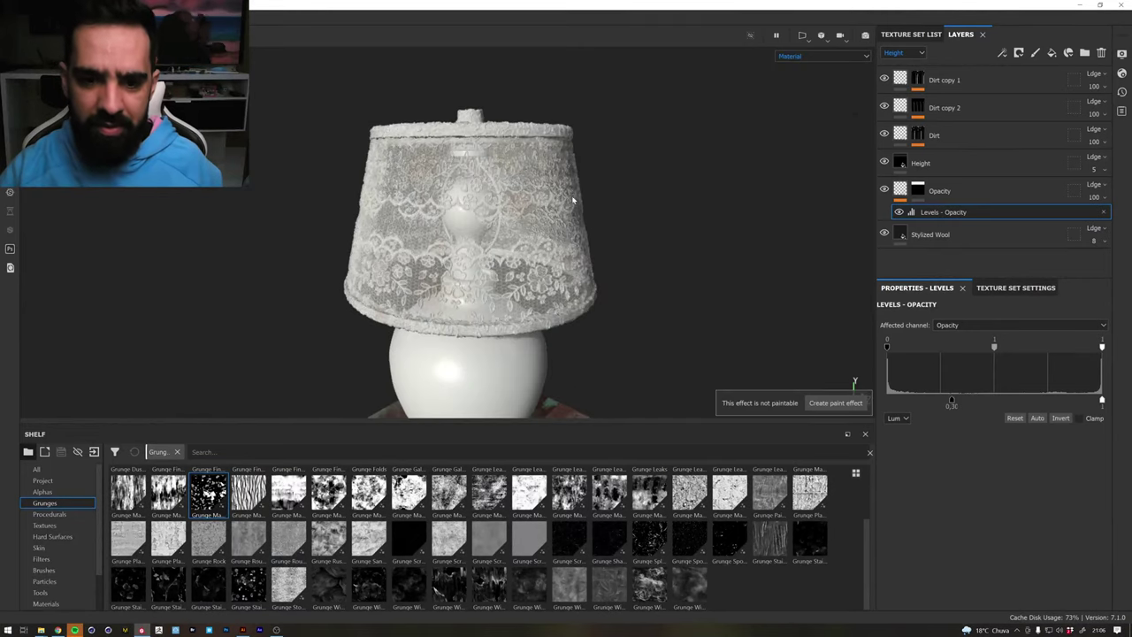
alt+right_drag(480, 241, 530, 221)
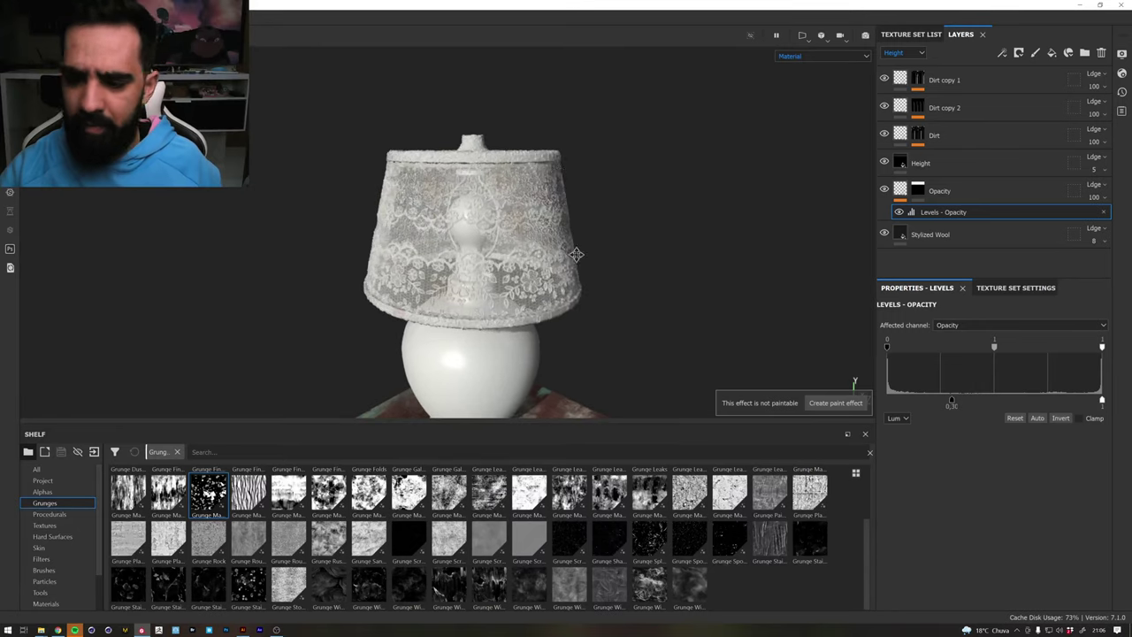
alt+middle_drag(557, 219, 557, 113)
alt+drag(557, 114, 477, 213)
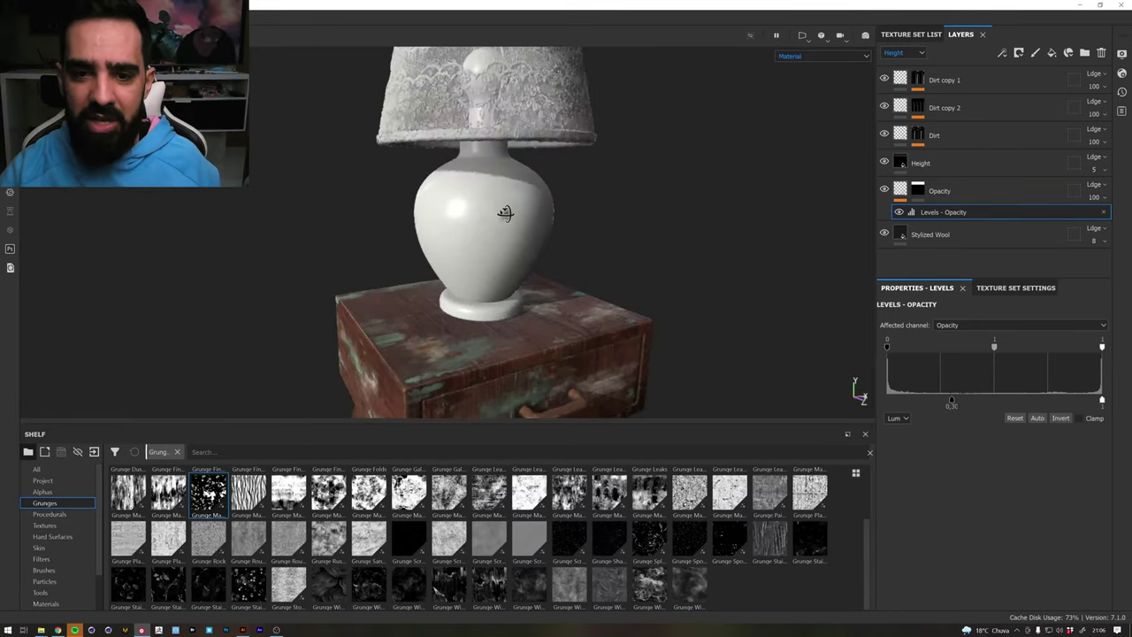
alt+right_drag(478, 212, 374, 253)
key(Tab)
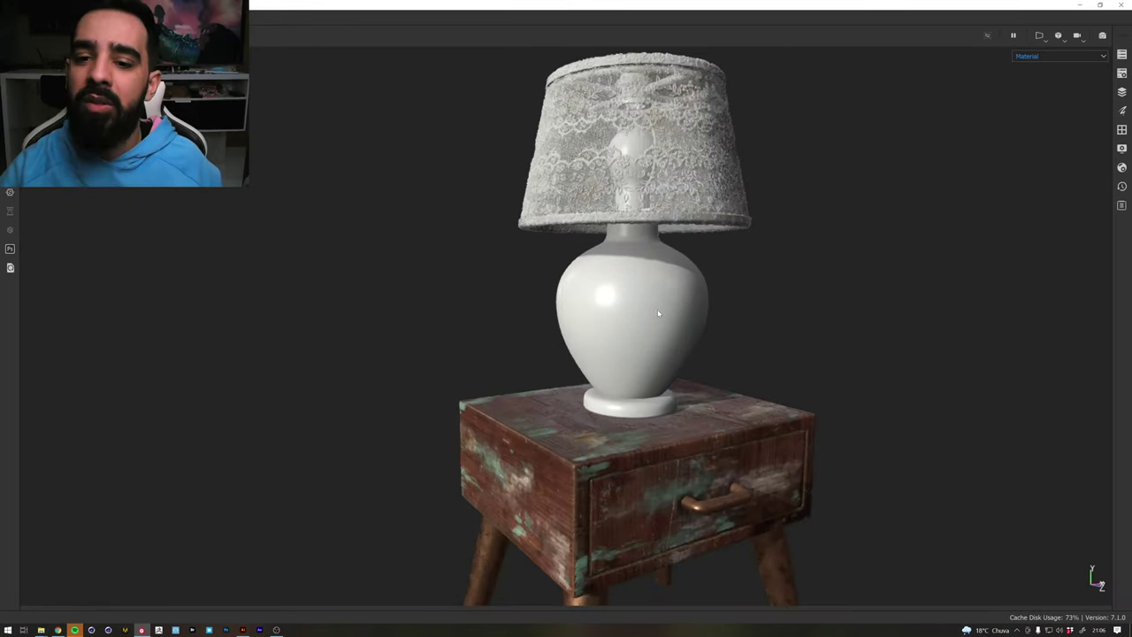
Orbit the full-screen view so the nightstand's drawer front faces the camera
mouse_move(658, 313)
alt+right_down()
mouse_move(725, 333)
mouse_move(348, 328)
mouse_move(579, 334)
alt+right_up()
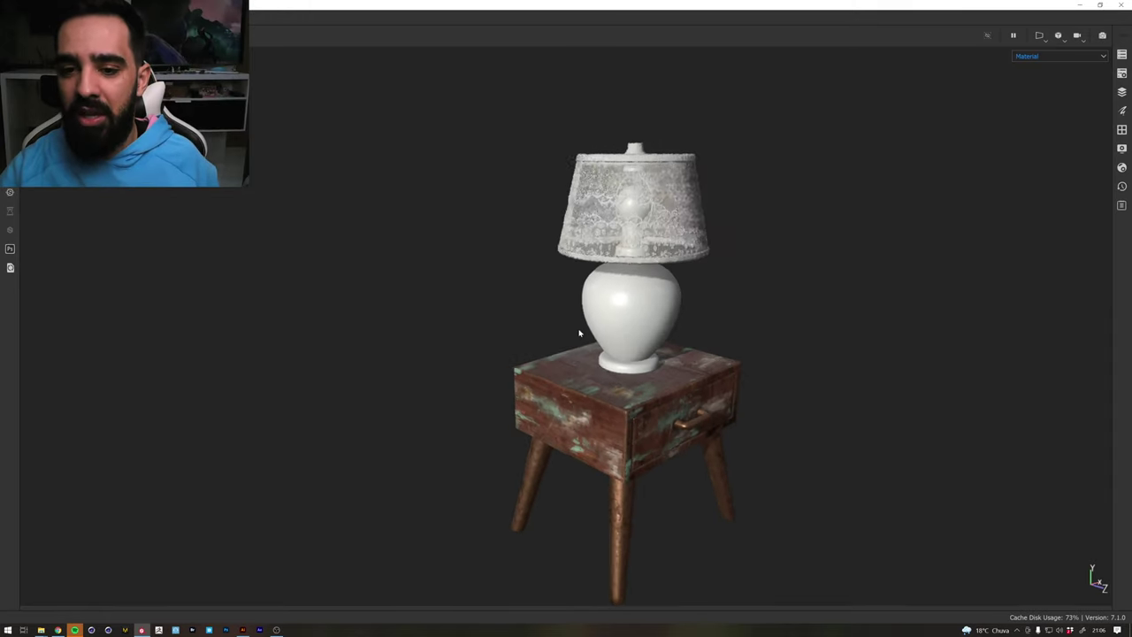
alt+drag(579, 334, 353, 291)
alt+middle_drag(354, 291, 415, 298)
mouse_move(415, 298)
alt+mouse_down()
mouse_move(467, 268)
mouse_move(445, 273)
alt+mouse_up()
mouse_move(445, 273)
alt+middle_down()
mouse_move(496, 313)
mouse_move(507, 306)
alt+middle_up()
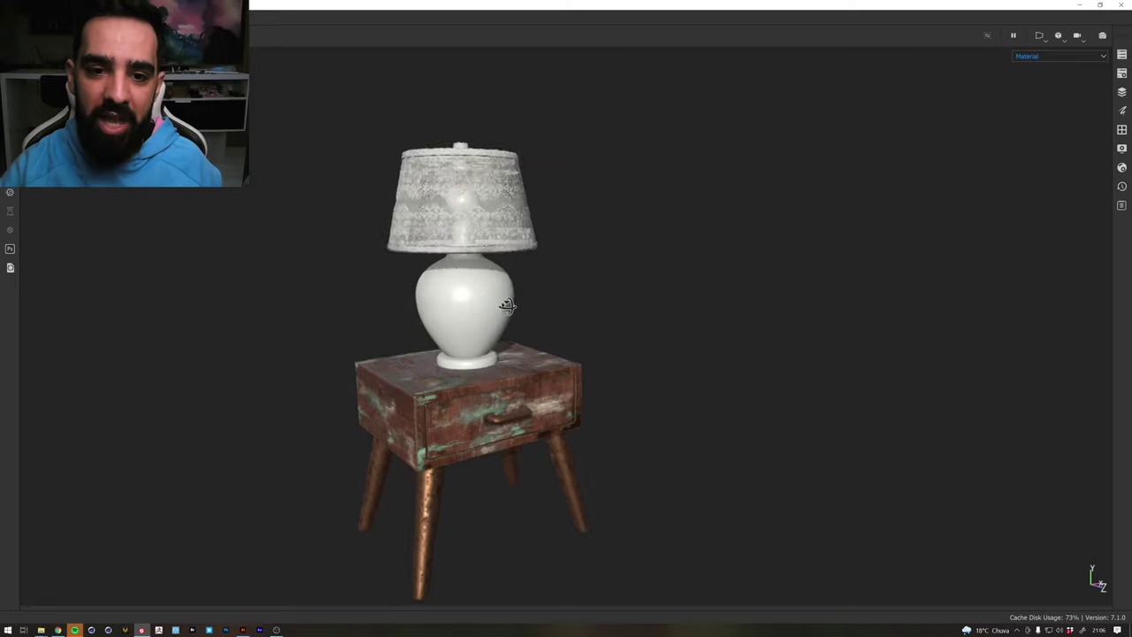
alt+drag(507, 305, 512, 305)
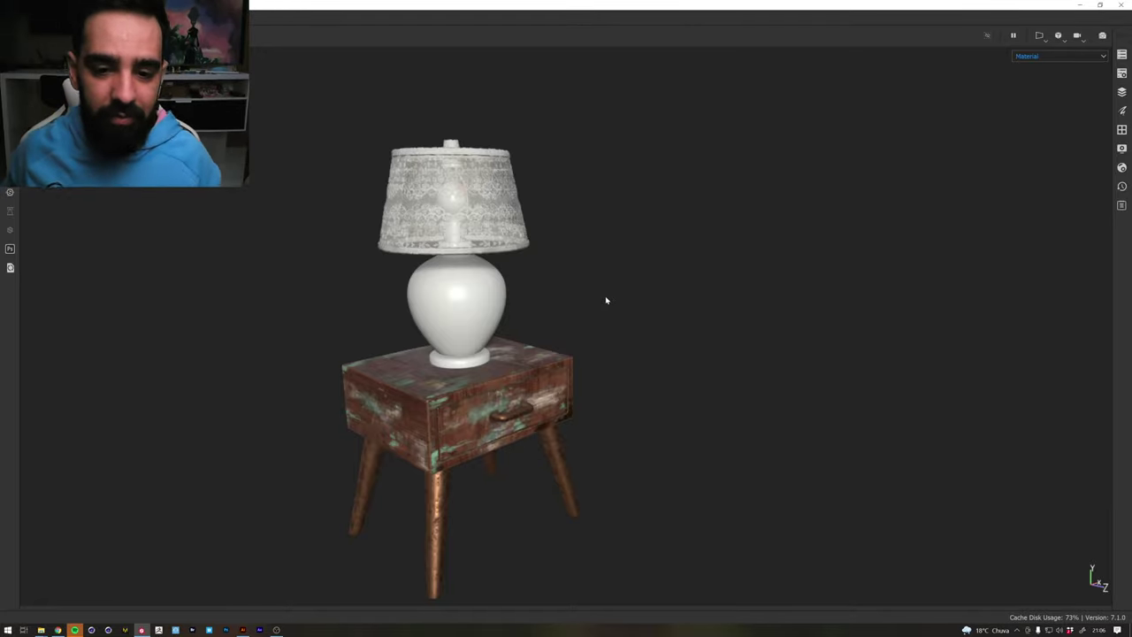
Toggle the panels with Tab and orbit around the lamp and table to inspect them
key(Tab)
key(Tab)
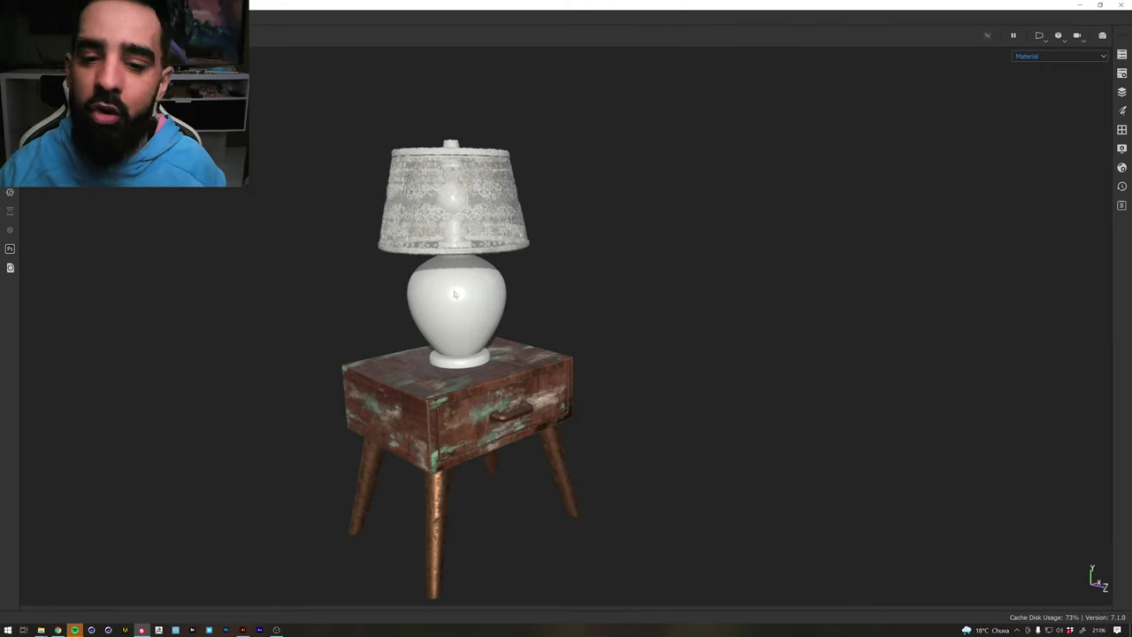
scroll(731, 291, up, 2)
scroll(988, 285, up, 3)
mouse_move(501, 306)
alt+mouse_down()
mouse_move(486, 321)
mouse_move(518, 296)
alt+mouse_up()
key(Tab)
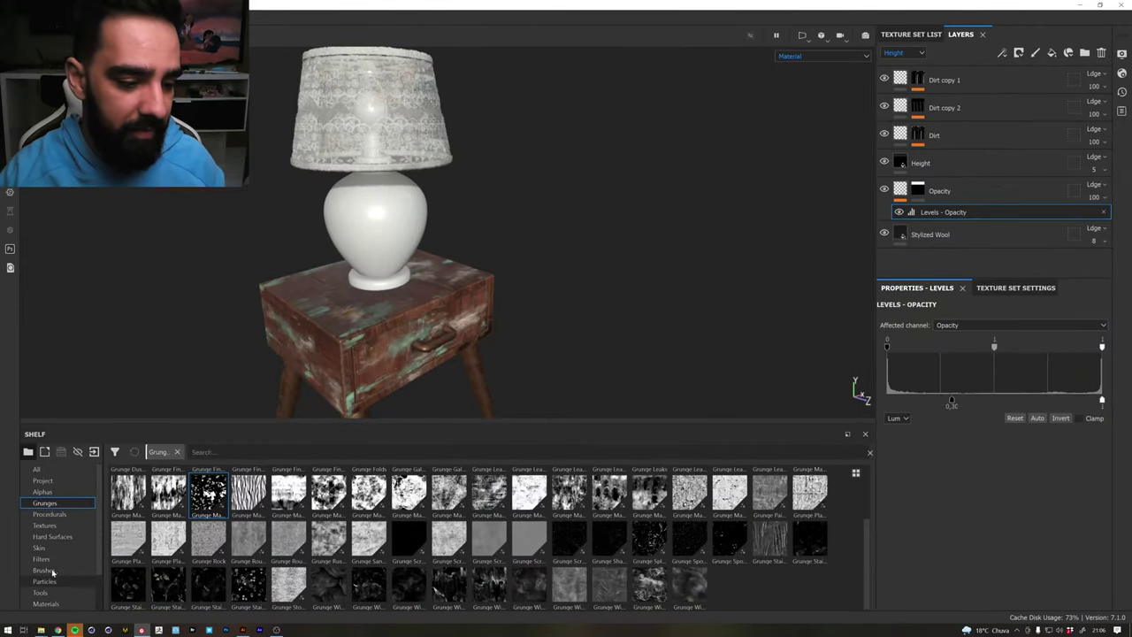
Search the shelf's Materials for 'cera'
scroll(44, 580, down, 2)
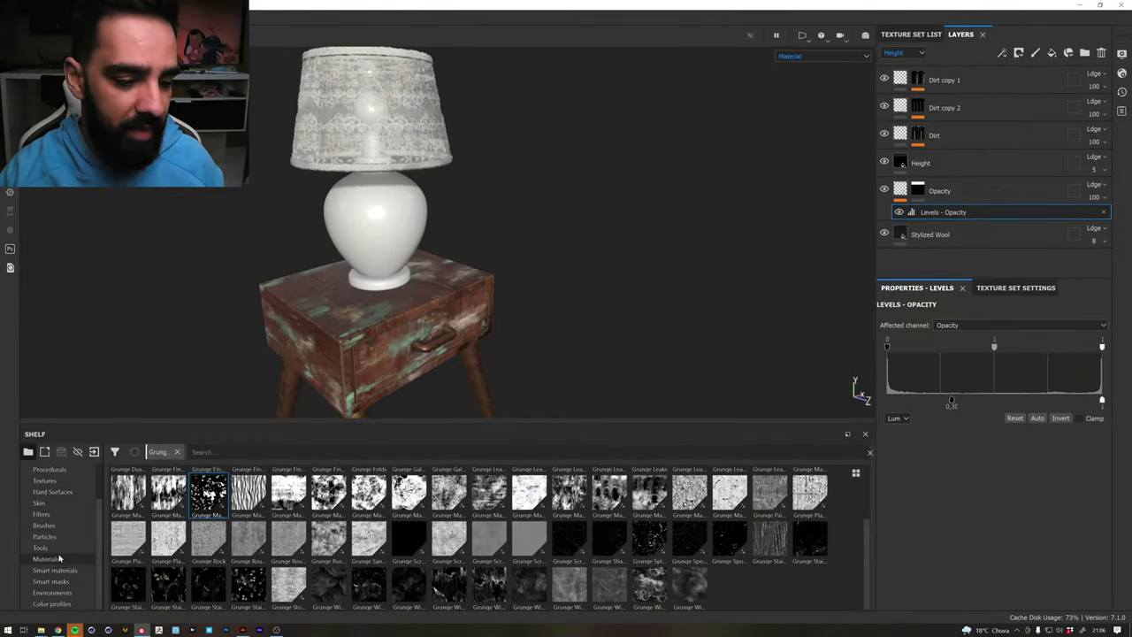
click(46, 558)
middle_drag(395, 326, 482, 328)
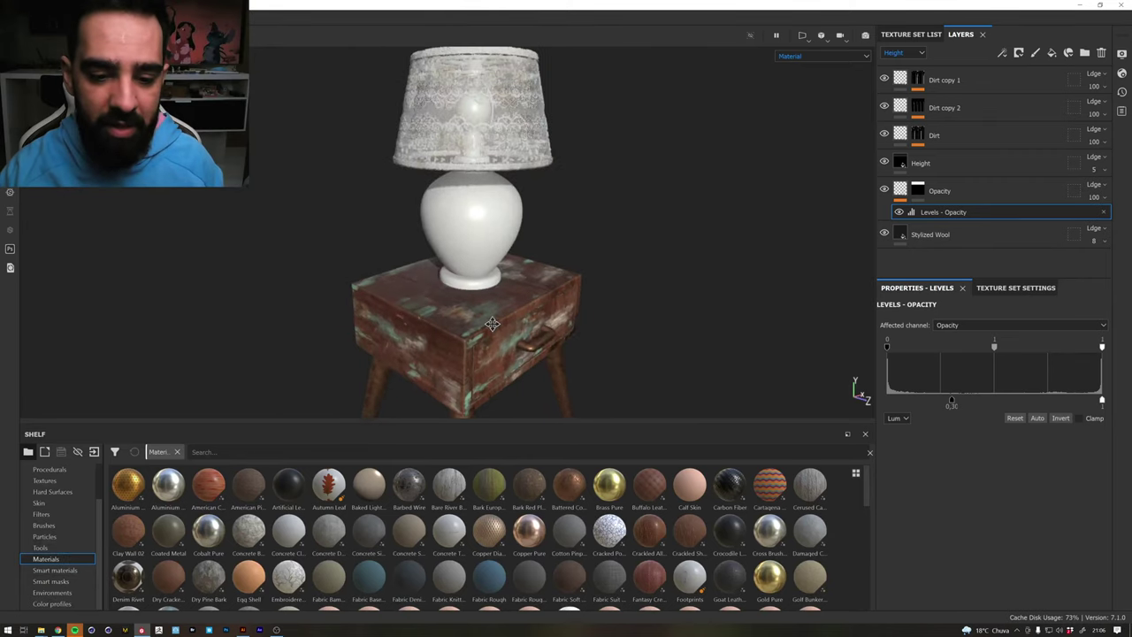
click(208, 452)
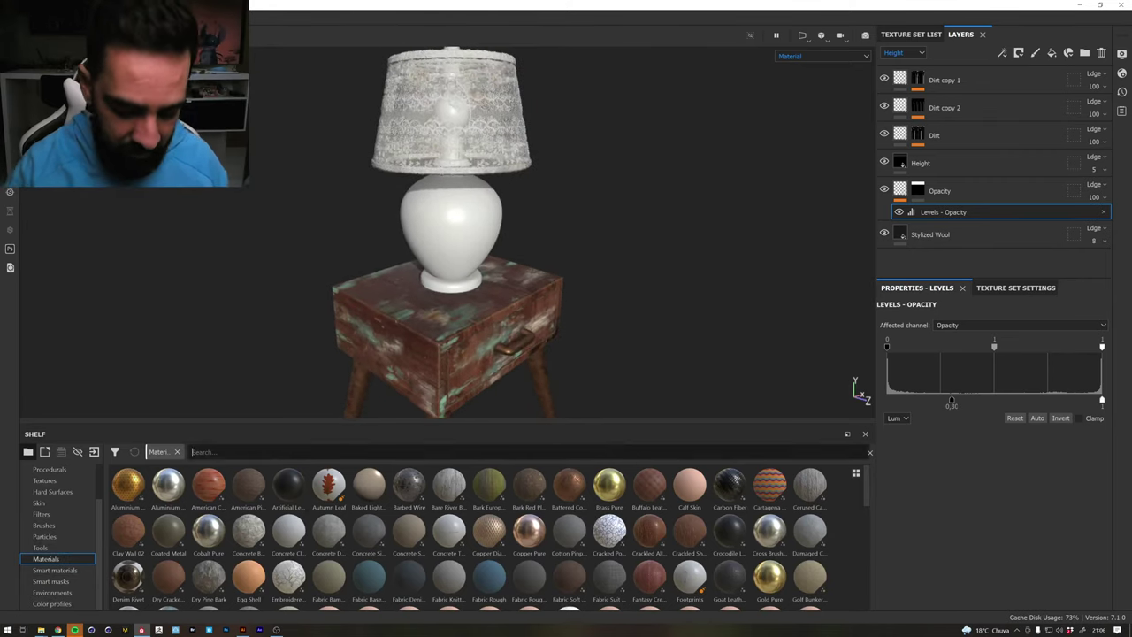
text(dcera)
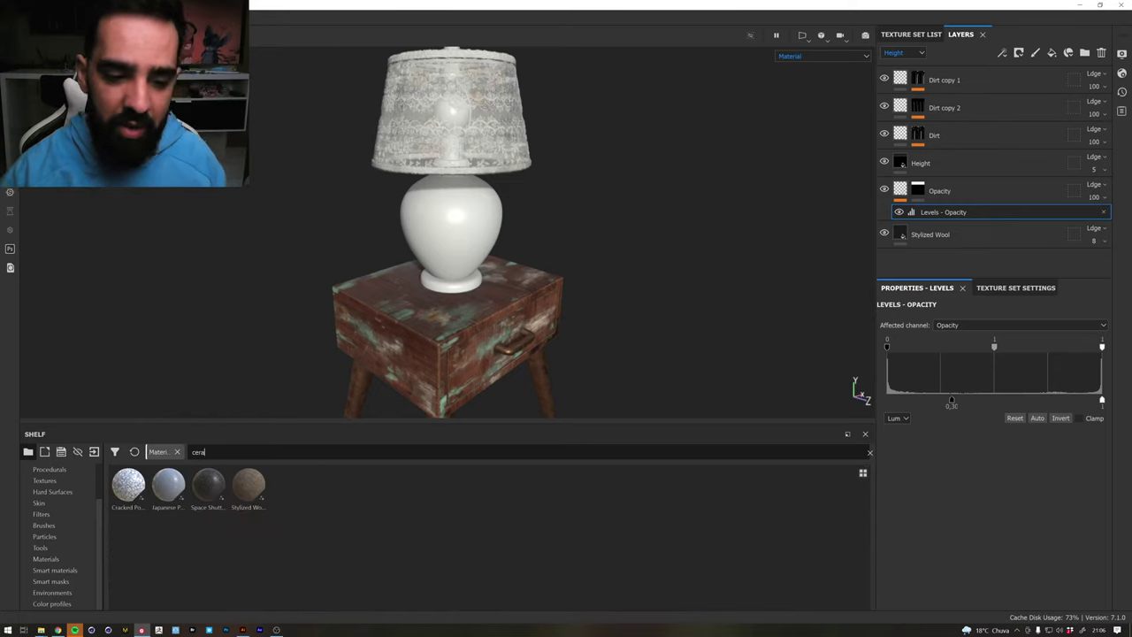
Select the Vase texture set and add Cracked Porcelain as a fill layer in its stack
click(920, 35)
click(903, 149)
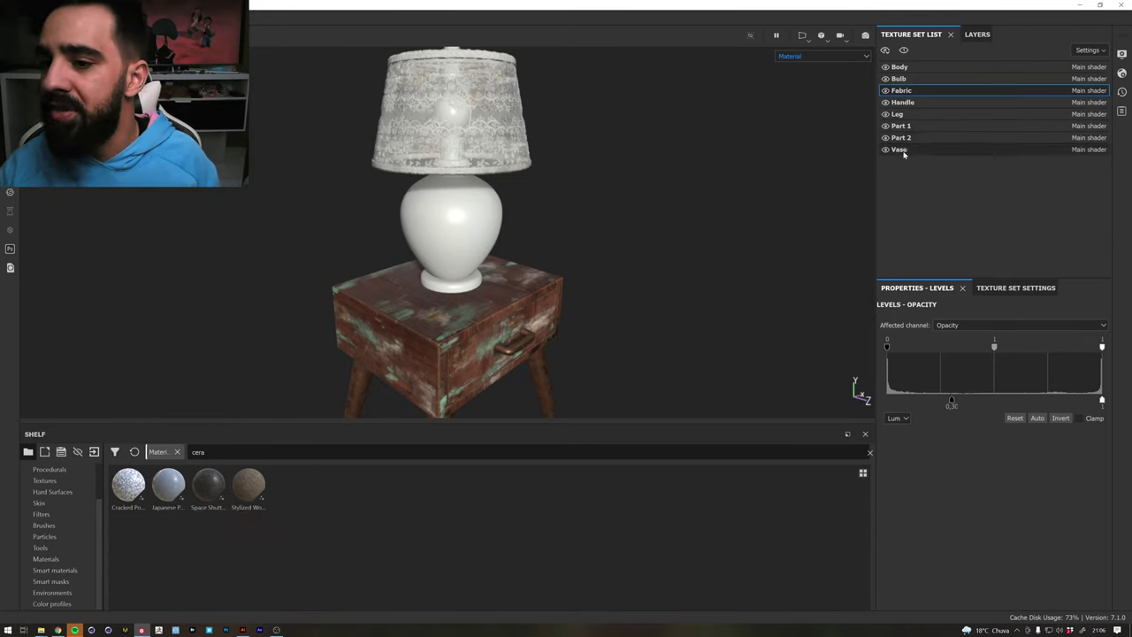
click(975, 34)
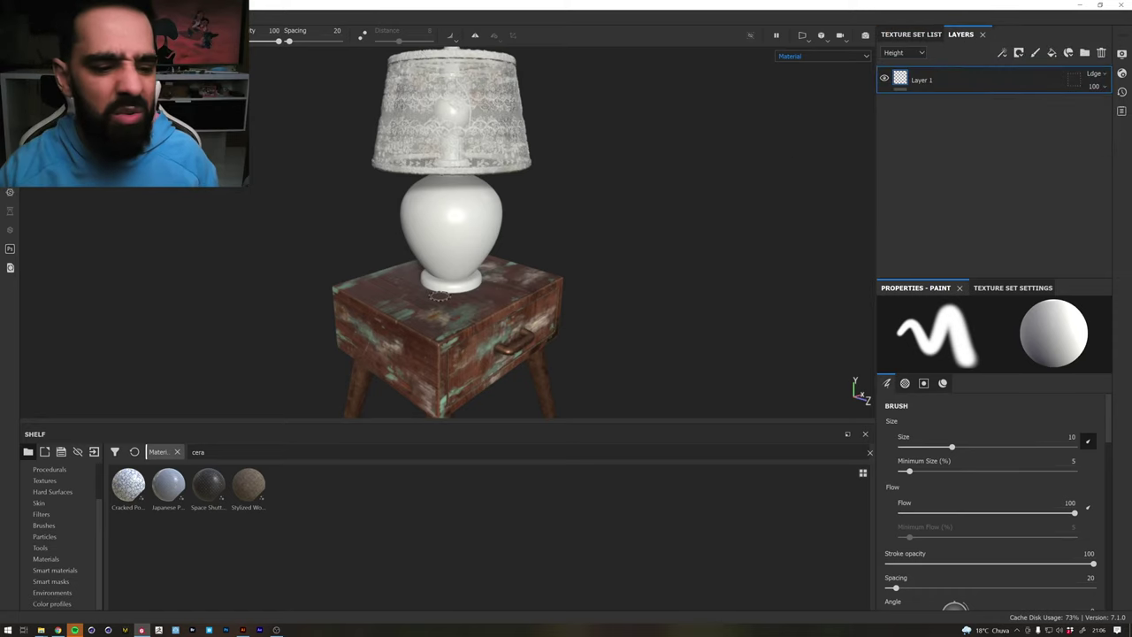
drag(124, 495, 960, 172)
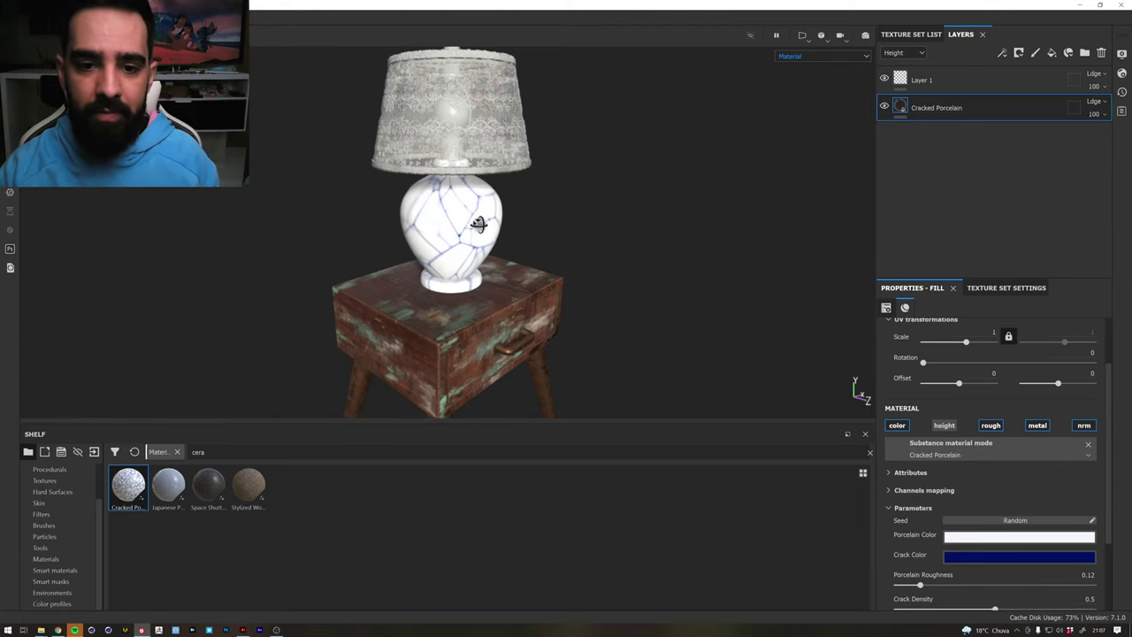
alt+drag(482, 215, 550, 213)
Set the cracked porcelain material scale to 3 for finer cracks and rotate the environment lighting
scroll(549, 214, up, 3)
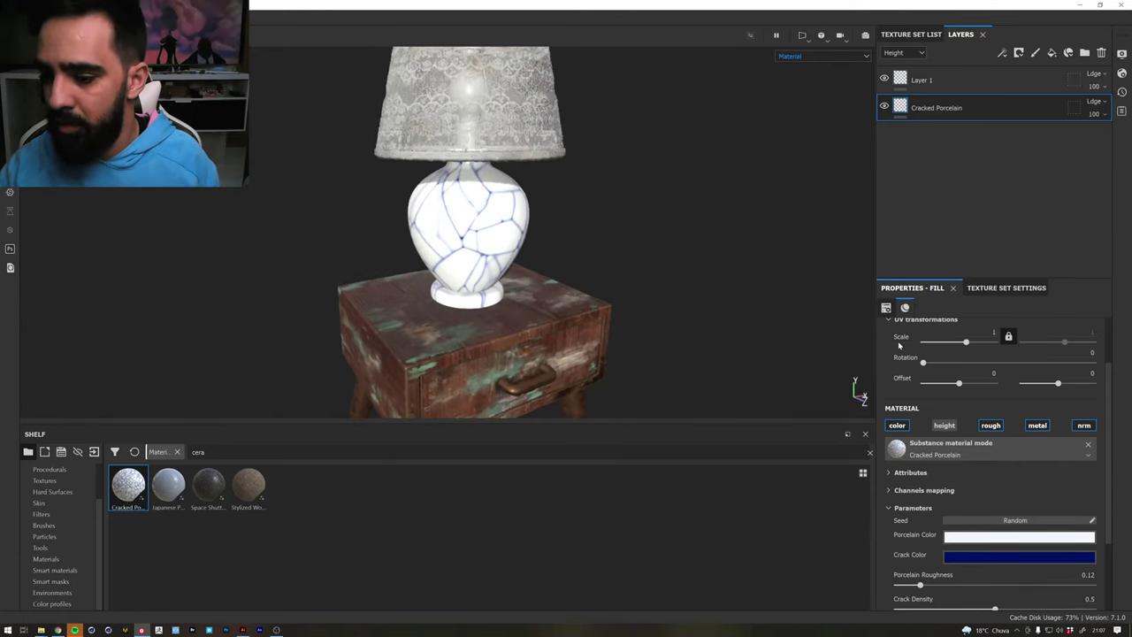
scroll(898, 344, up, 2)
scroll(970, 389, up, 2)
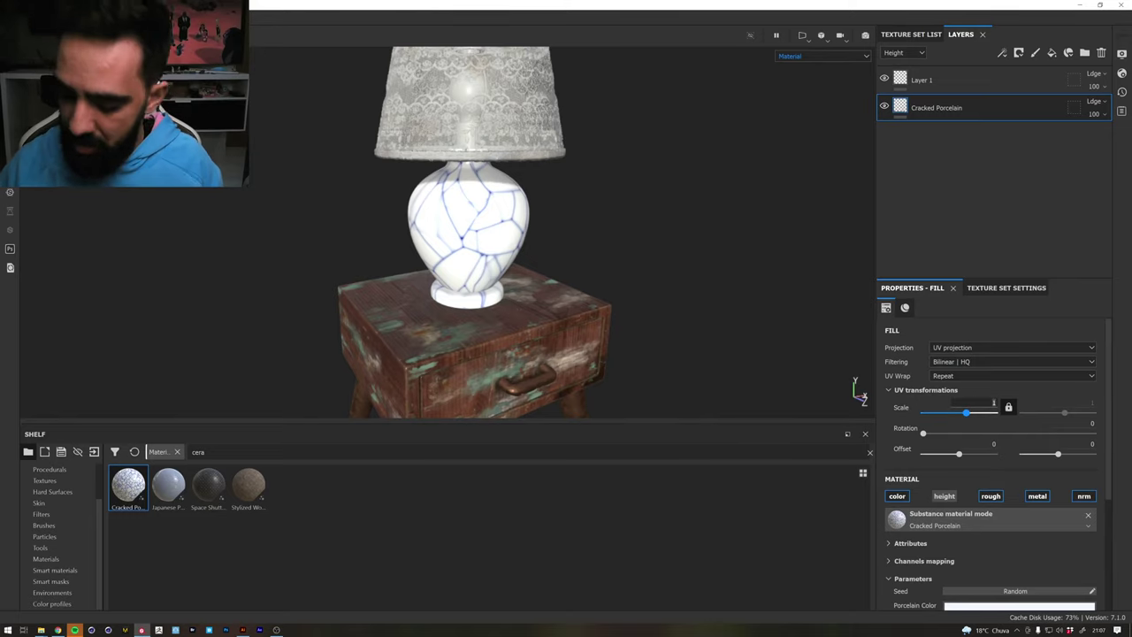
drag(966, 412, 970, 412)
mouse_move(567, 251)
shift+right_down()
mouse_move(519, 222)
mouse_move(543, 222)
mouse_move(529, 228)
shift+right_up()
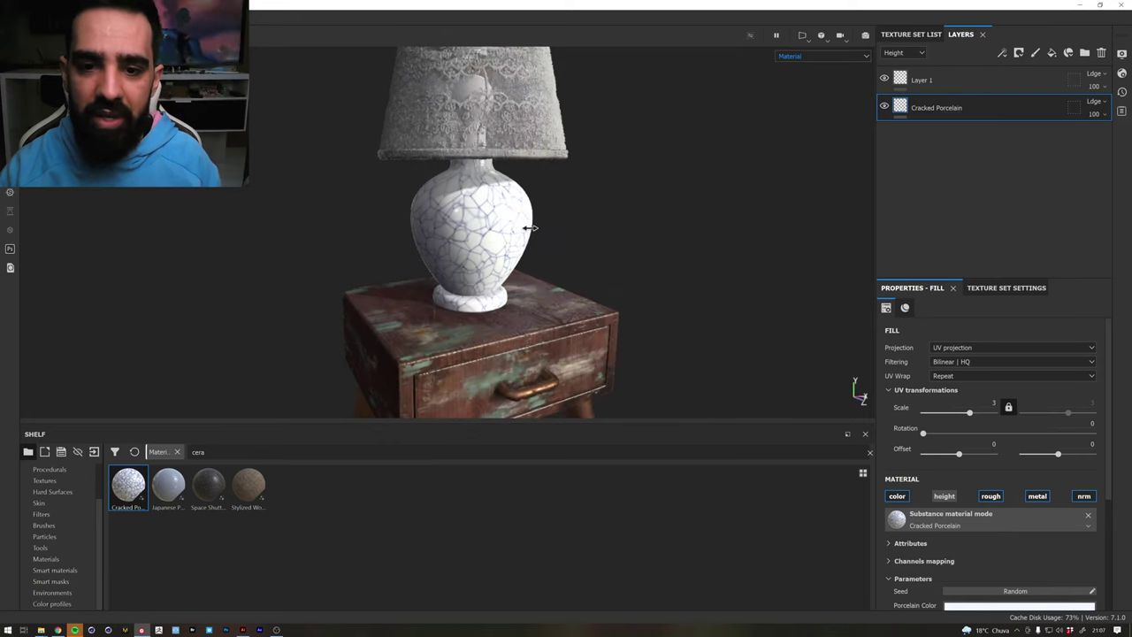
Check the viewport shader and display settings while orbiting around the lamp and nightstand
click(1122, 73)
click(1121, 54)
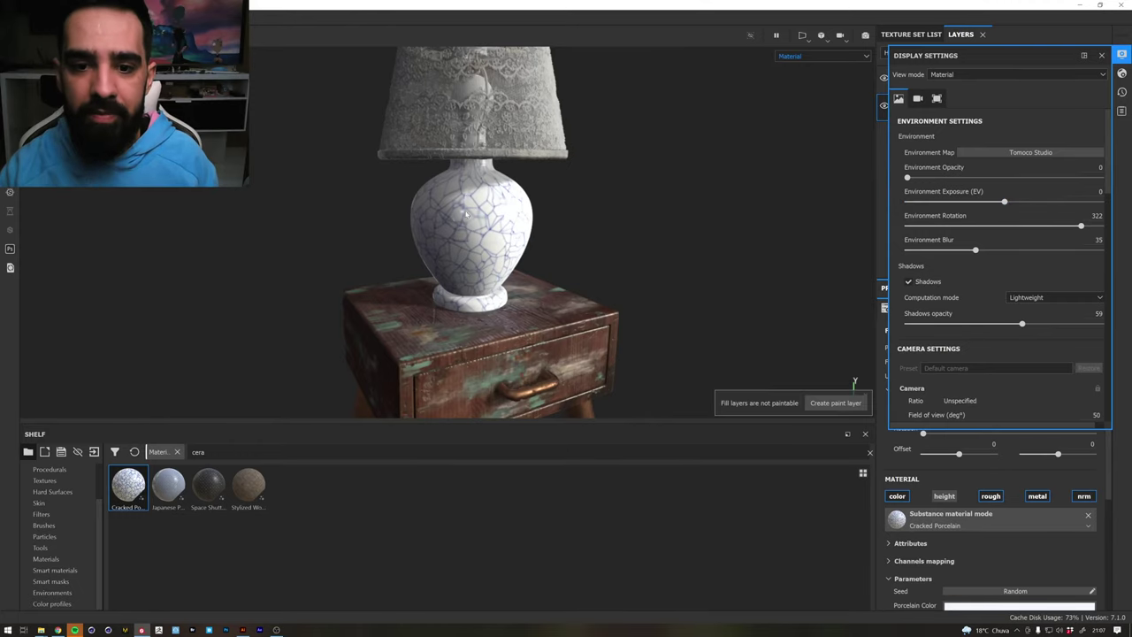
alt+drag(504, 226, 460, 221)
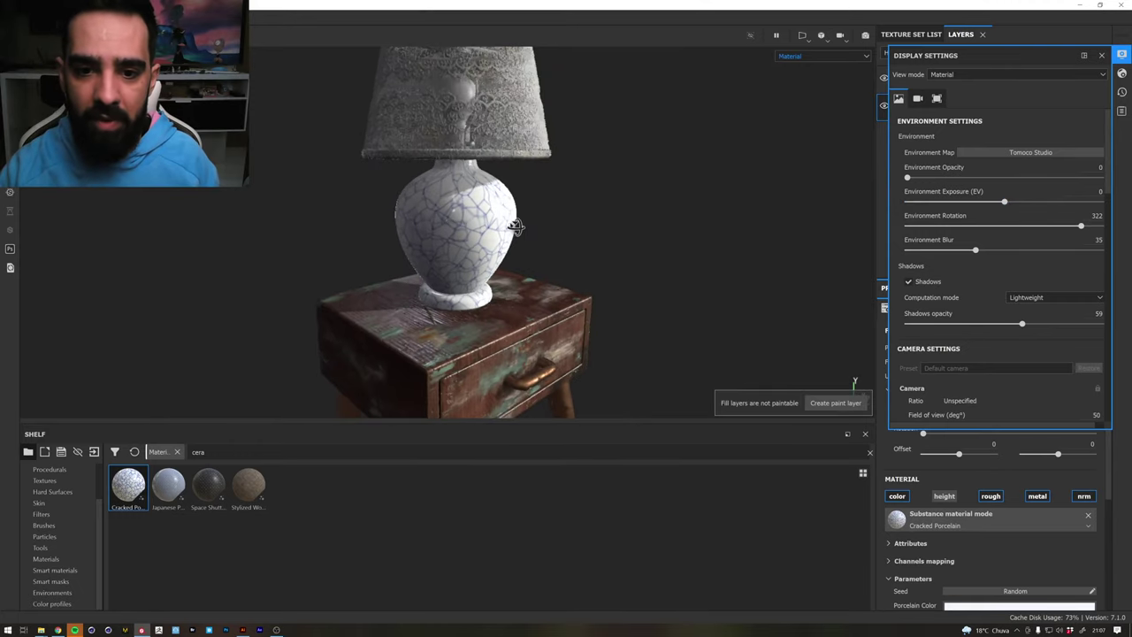
click(1101, 55)
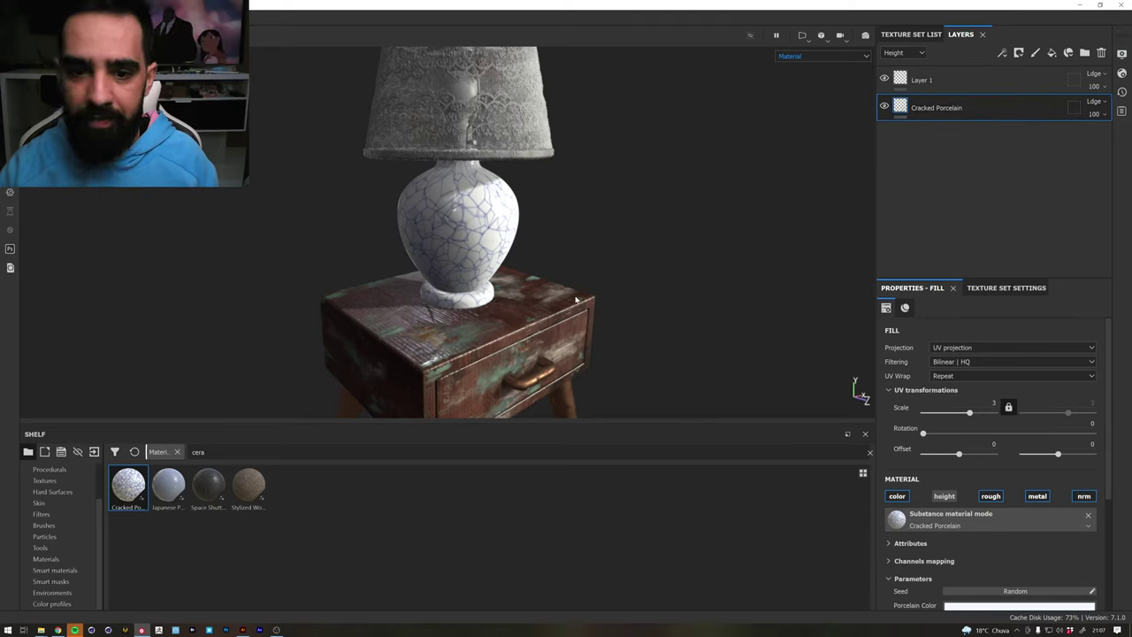
Switch the Layers channel view from Height to Base Color
scroll(900, 568, down, 3)
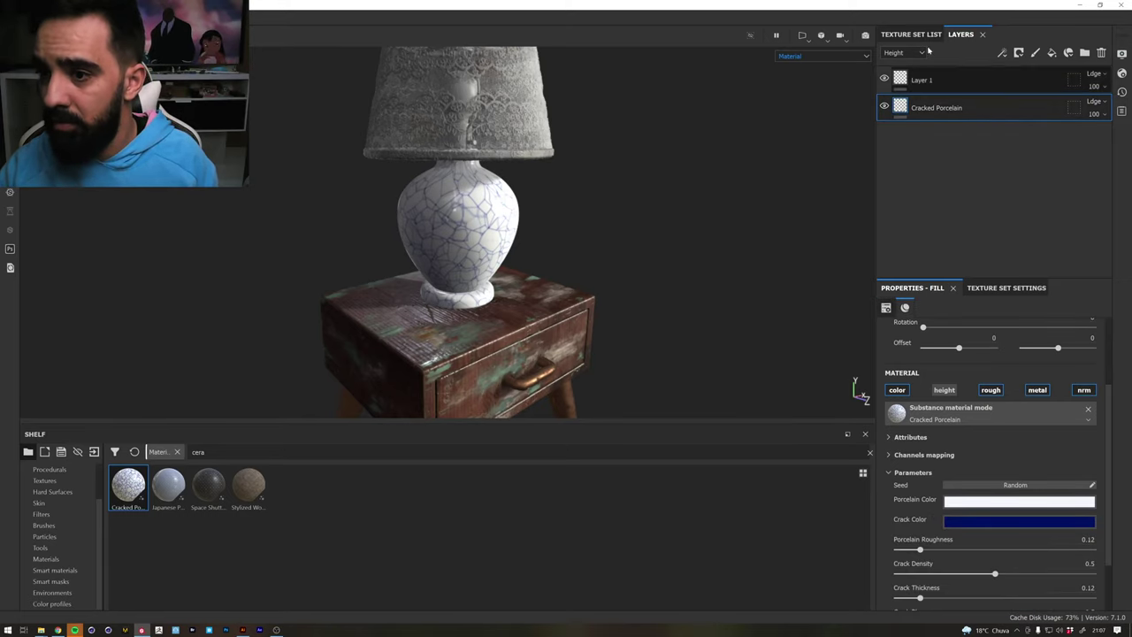
click(902, 56)
click(902, 69)
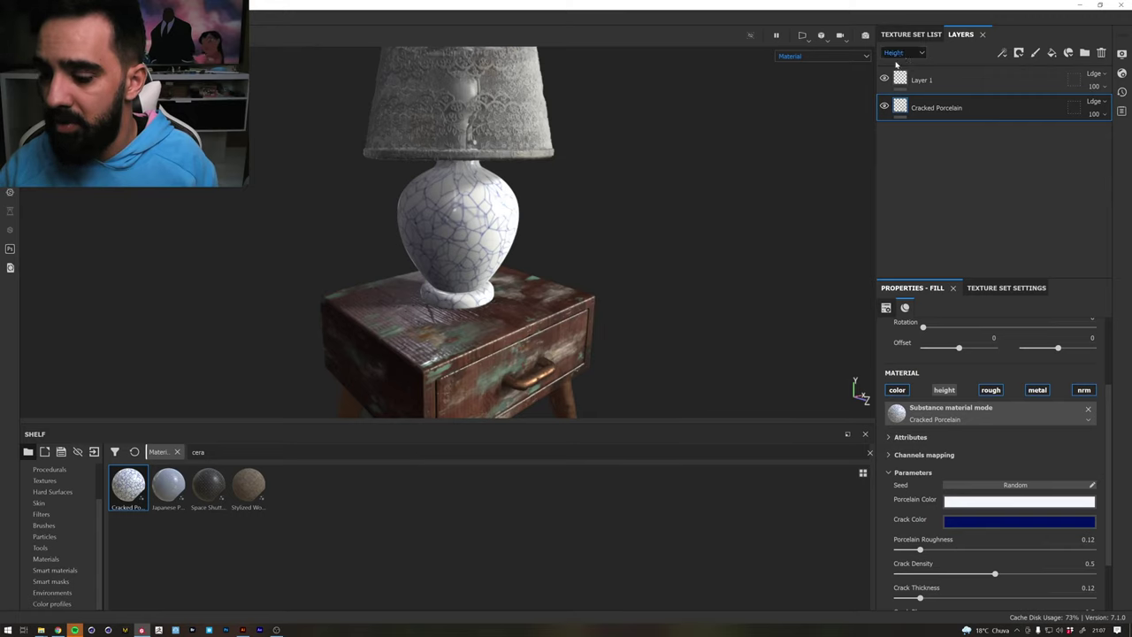
scroll(926, 513, down, 1)
scroll(915, 482, down, 1)
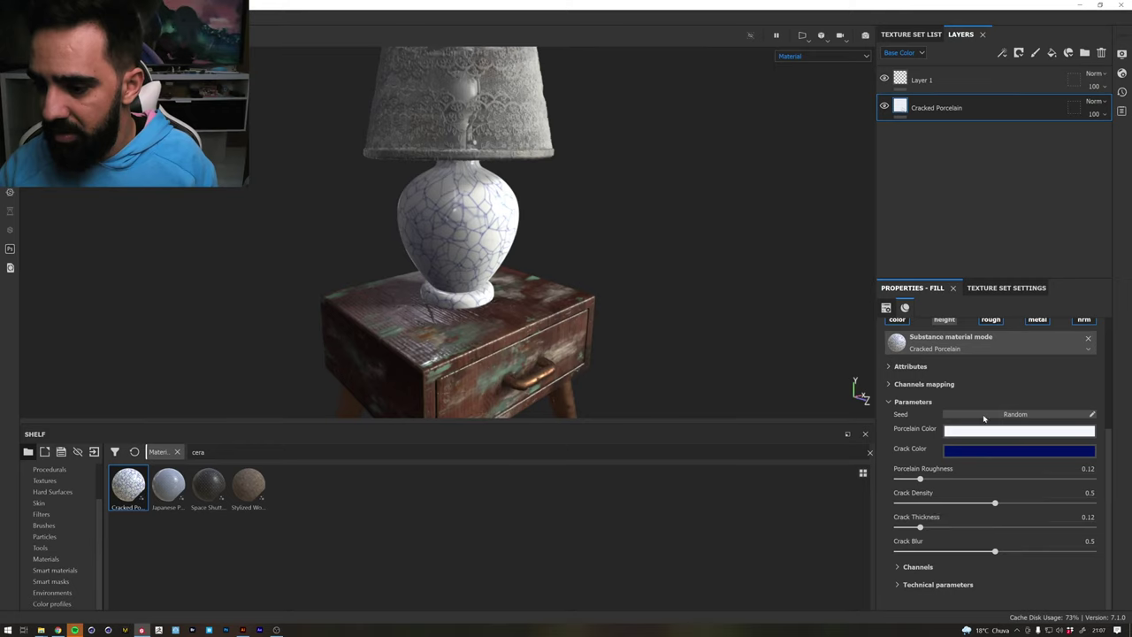
click(995, 502)
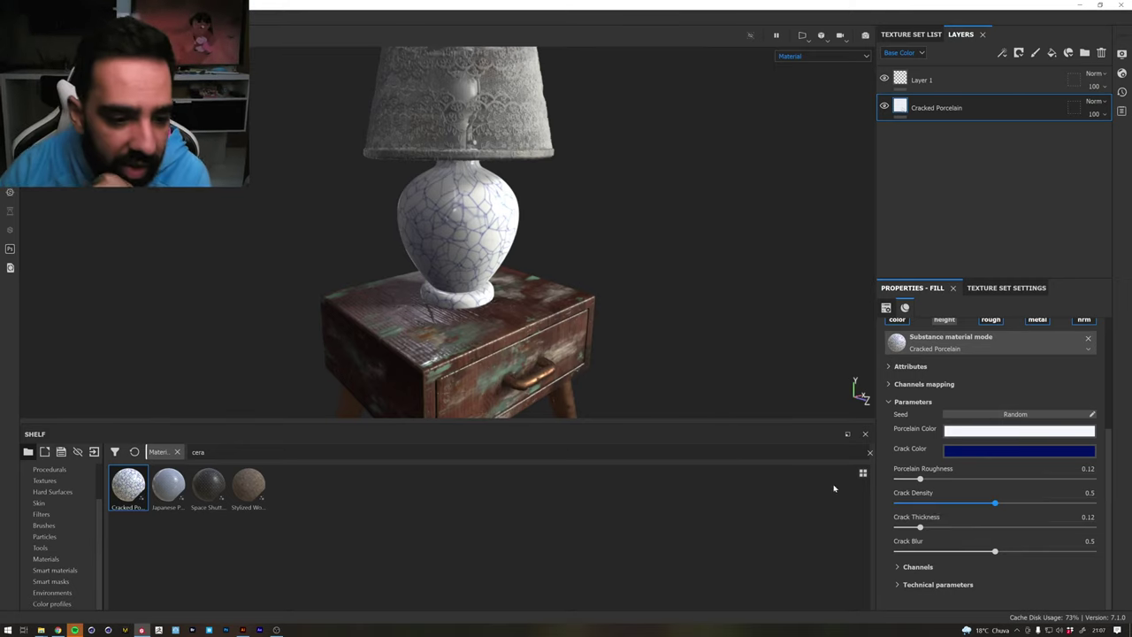
Delete the Cracked Porcelain layer, add Japanese Porcelain from the Shelf, and remove Layer 1
click(1100, 53)
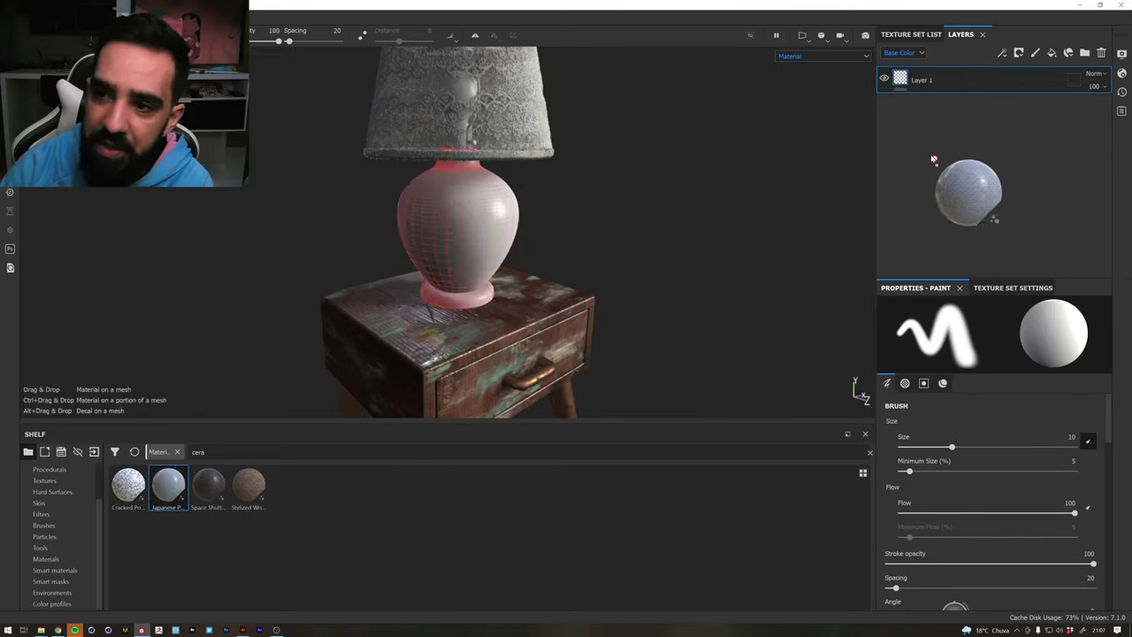
drag(166, 497, 954, 147)
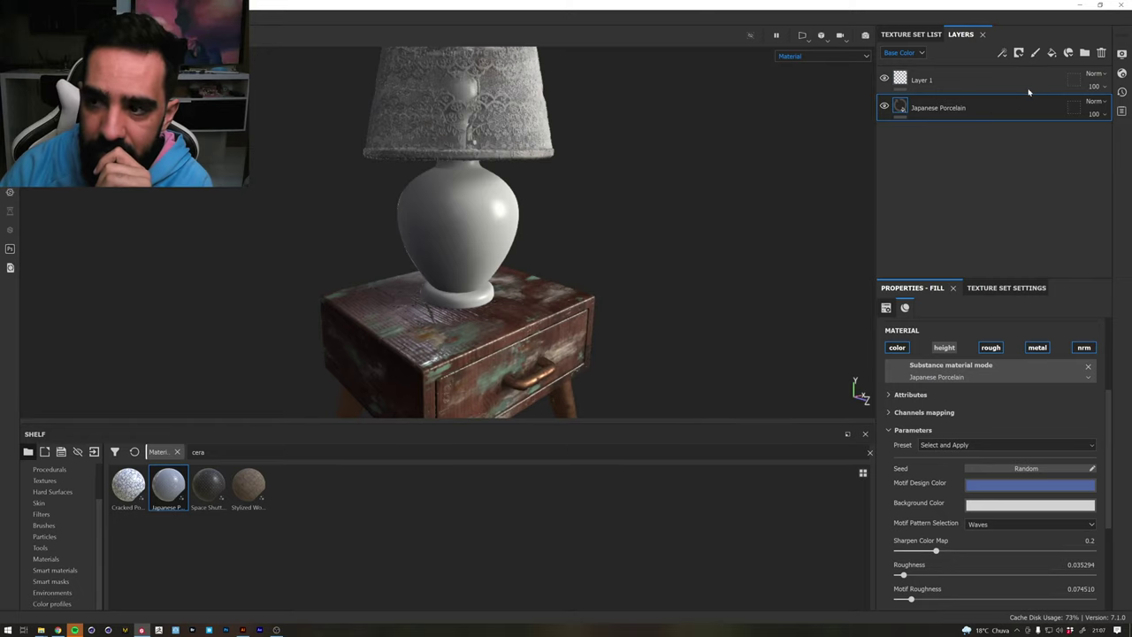
click(1087, 72)
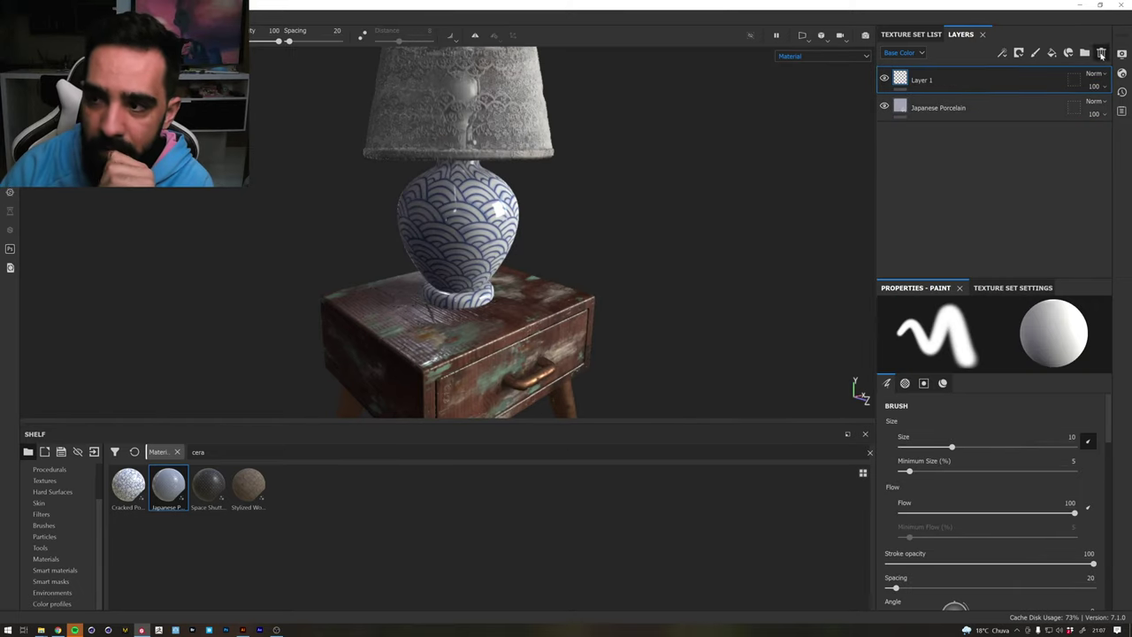
click(1101, 53)
Orbit around the lamp and rotate the environment lighting to inspect the vase's wave pattern
mouse_move(371, 184)
alt+mouse_down()
mouse_move(391, 170)
mouse_move(441, 232)
alt+mouse_up()
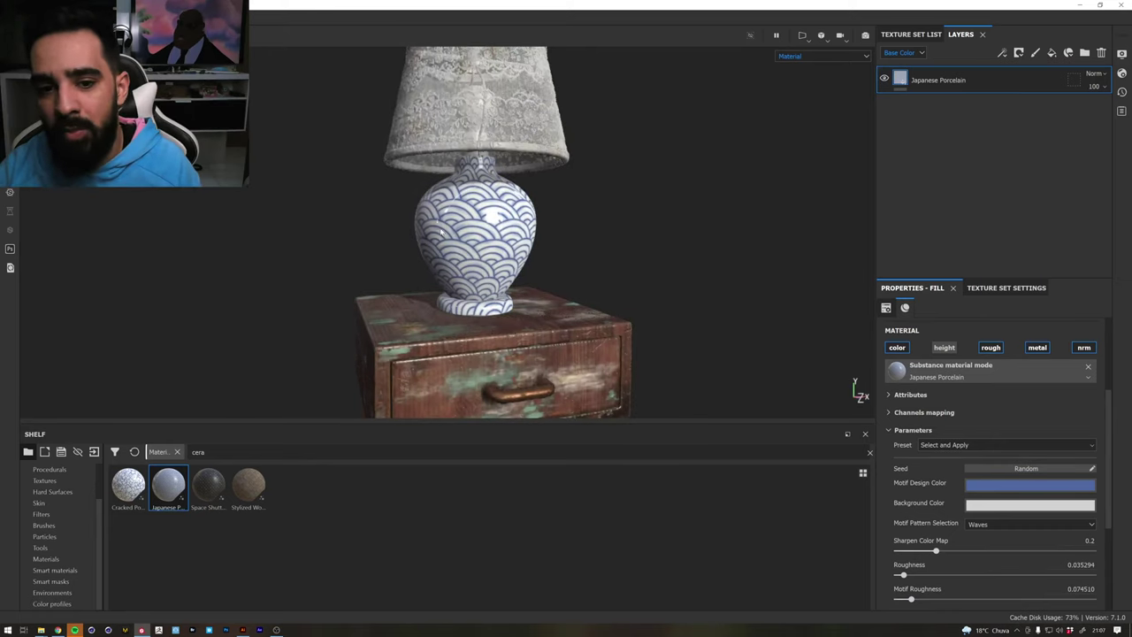
scroll(495, 230, up, 3)
scroll(923, 495, down, 3)
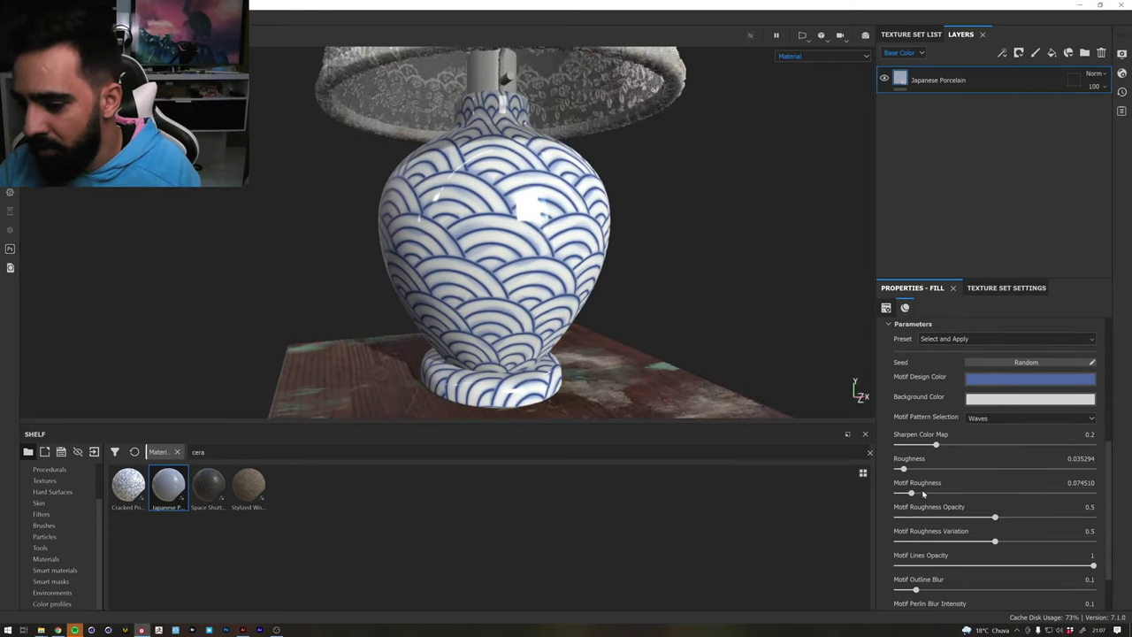
mouse_move(462, 270)
alt+mouse_down()
mouse_move(513, 270)
mouse_move(506, 281)
alt+mouse_up()
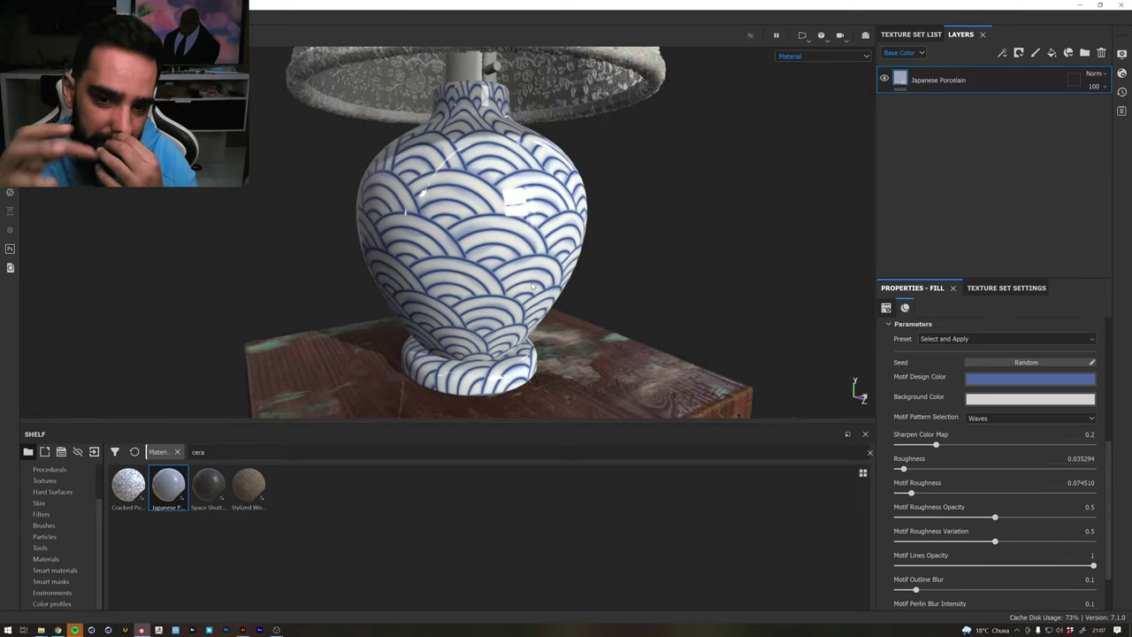
scroll(549, 227, up, 2)
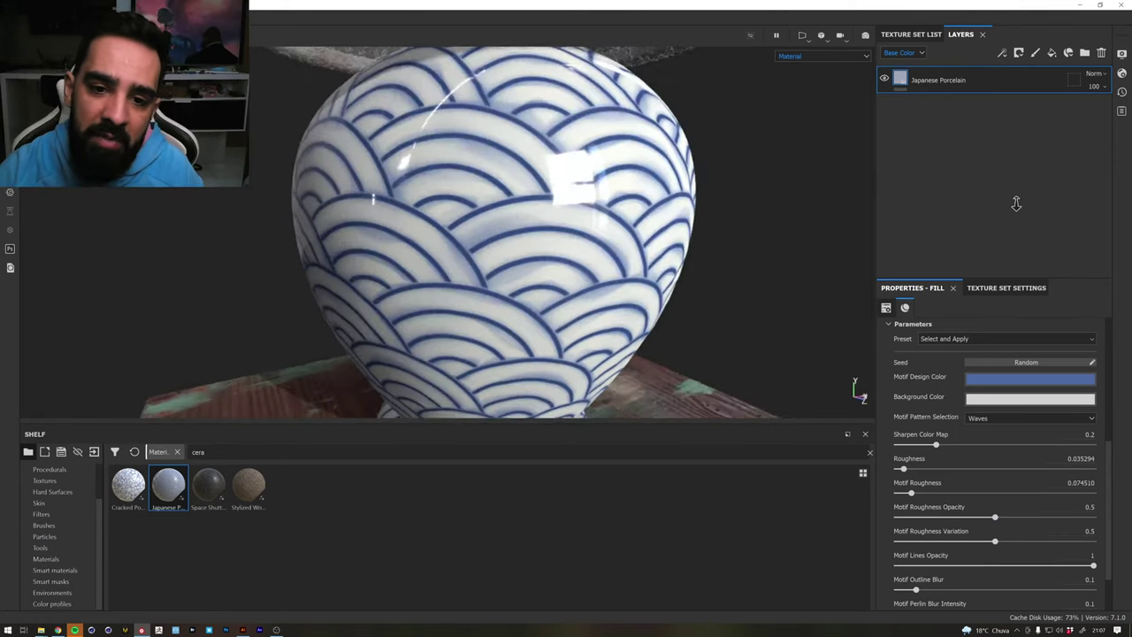
scroll(327, 227, down, 4)
alt+drag(327, 227, 400, 224)
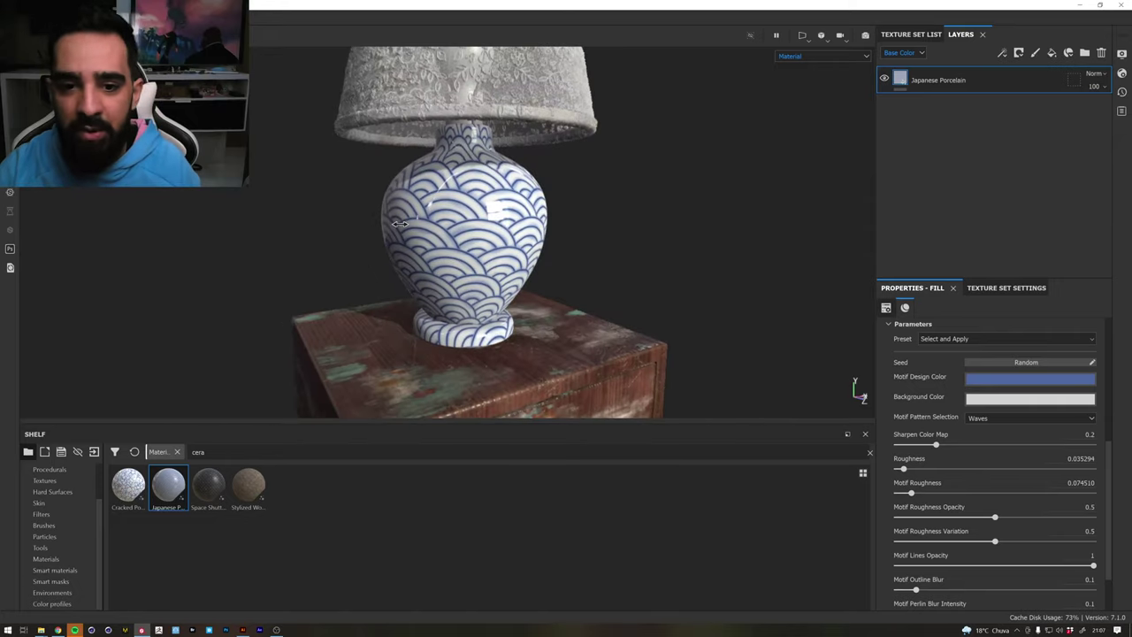
shift+right_drag(400, 223, 354, 232)
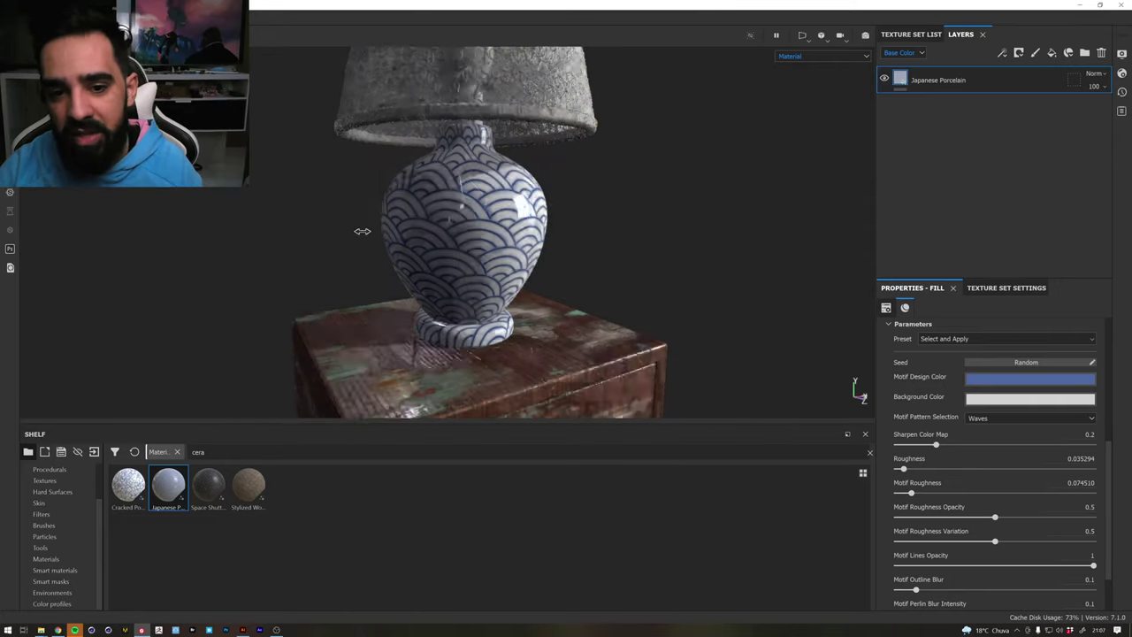
shift+right_drag(488, 208, 719, 273)
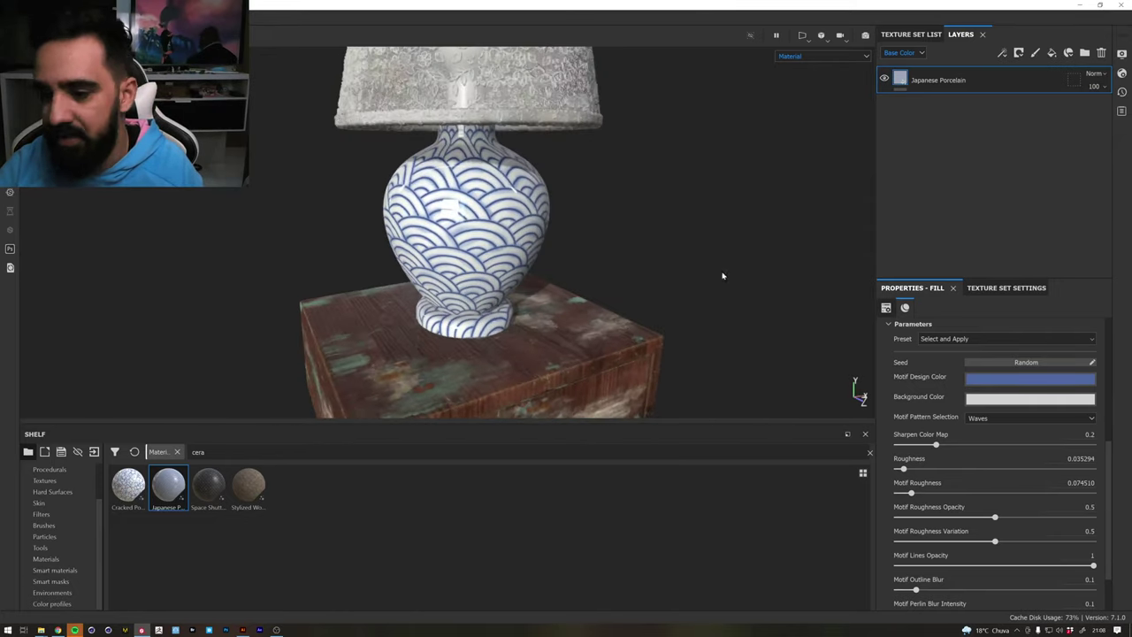
Try the Fan and Vines motif and compare the other motif patterns on the vase
click(978, 417)
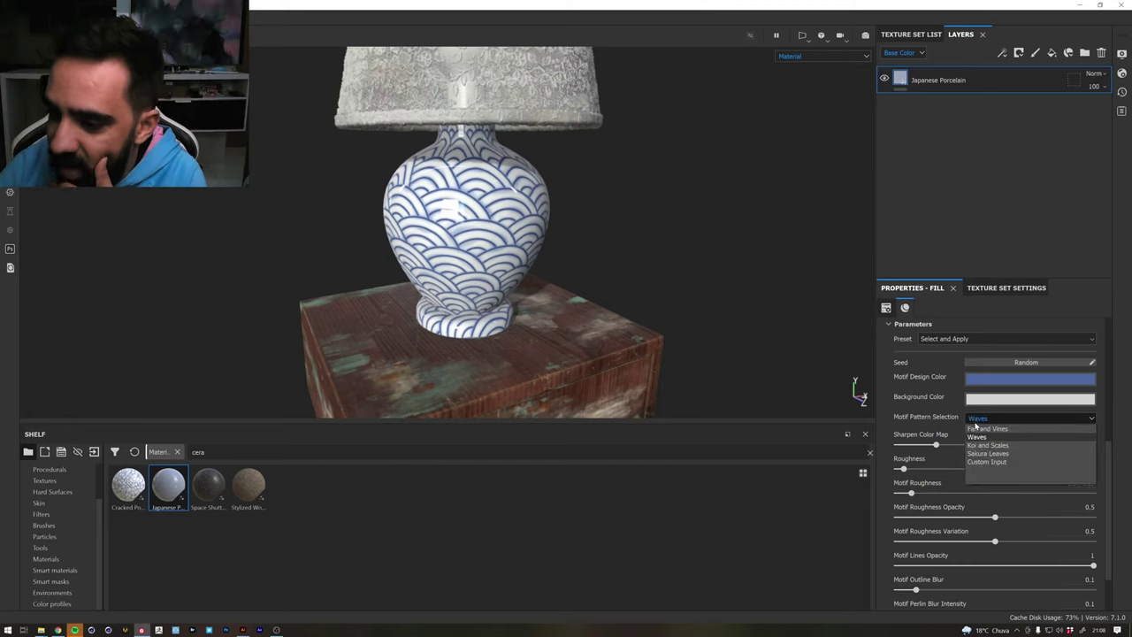
click(987, 427)
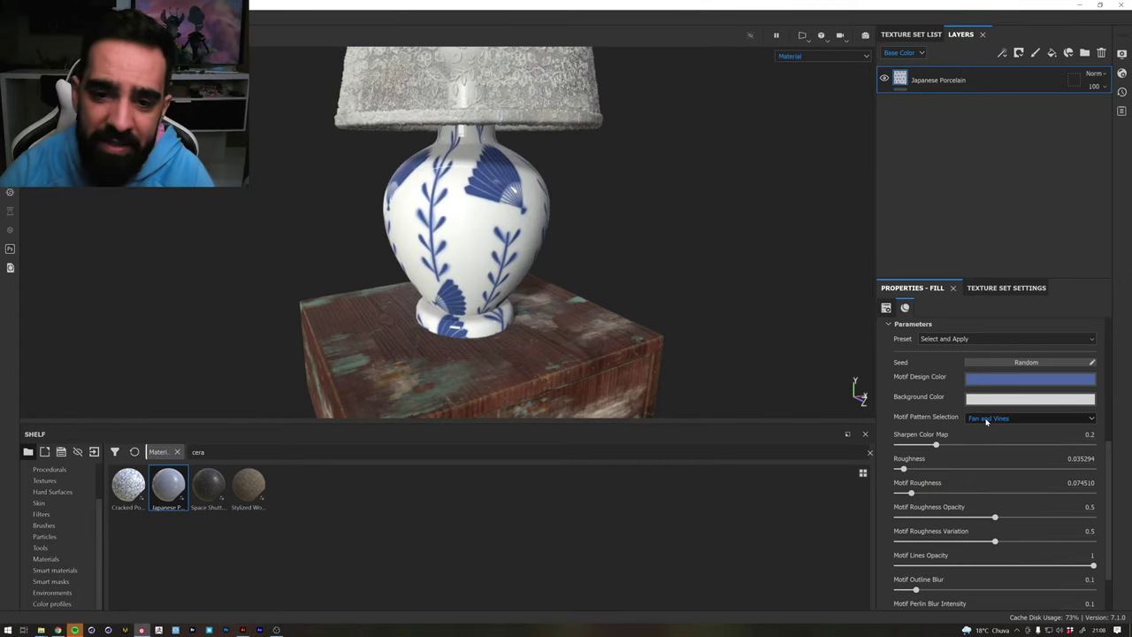
key(ctrl+z)
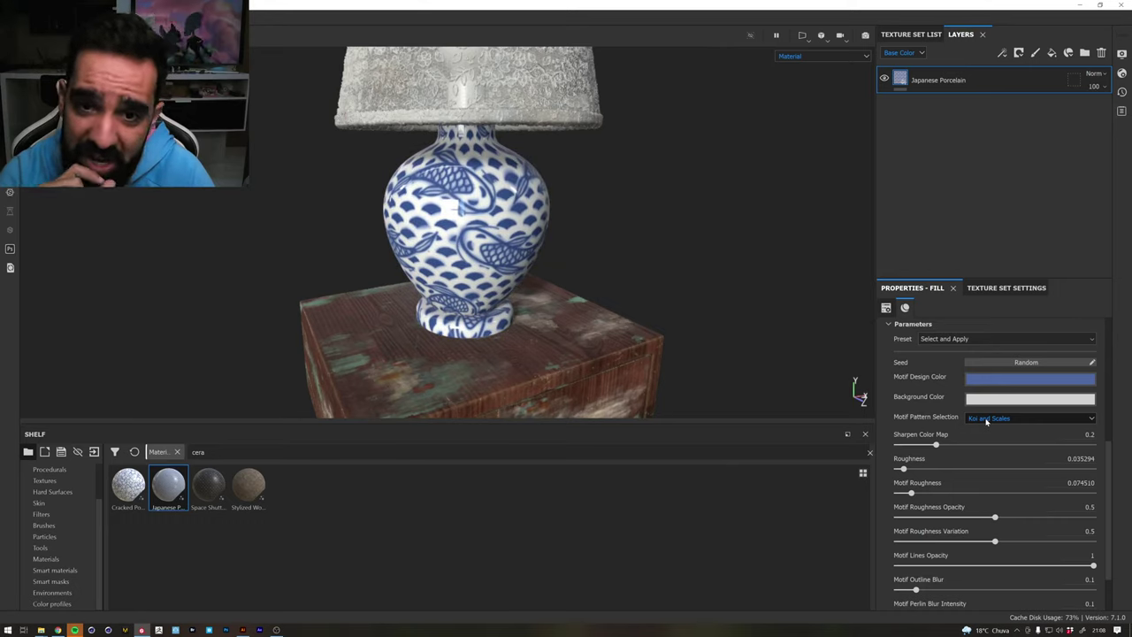
scroll(987, 419, down, 1)
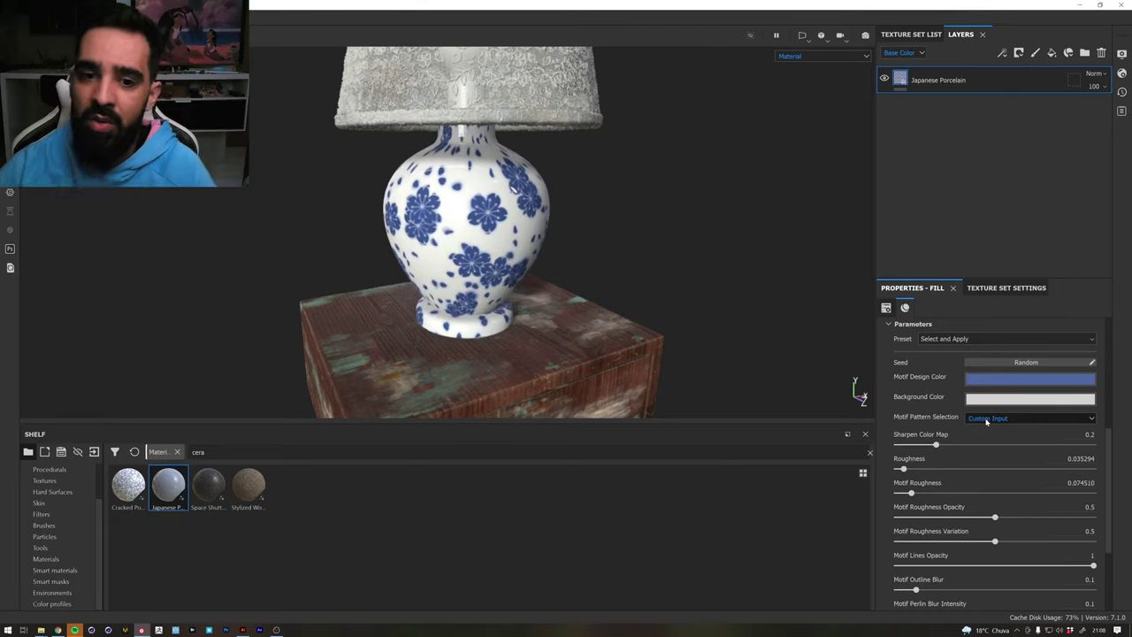
scroll(619, 274, up, 2)
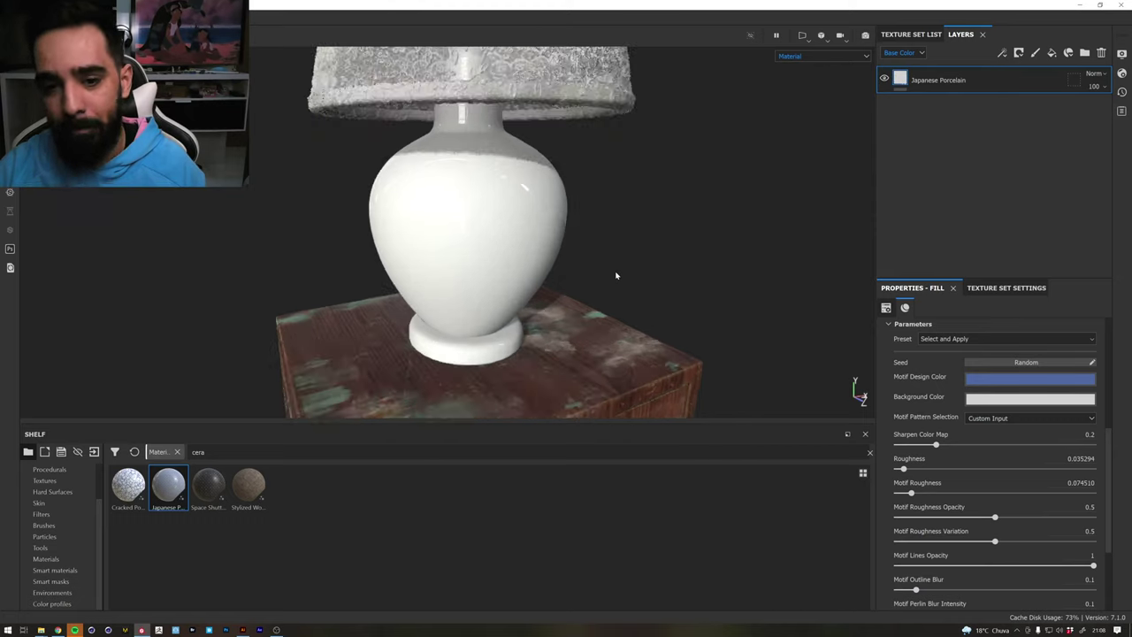
scroll(910, 401, down, 3)
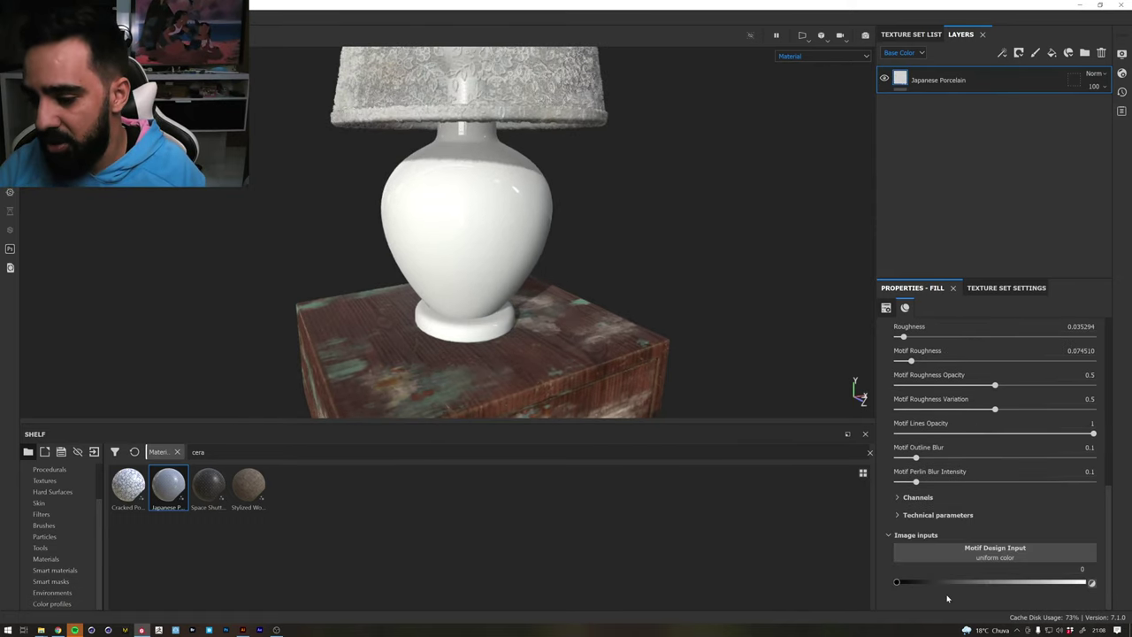
mouse_move(531, 273)
alt+mouse_down()
mouse_move(520, 277)
mouse_move(560, 258)
mouse_move(510, 235)
alt+mouse_up()
scroll(526, 279, down, 3)
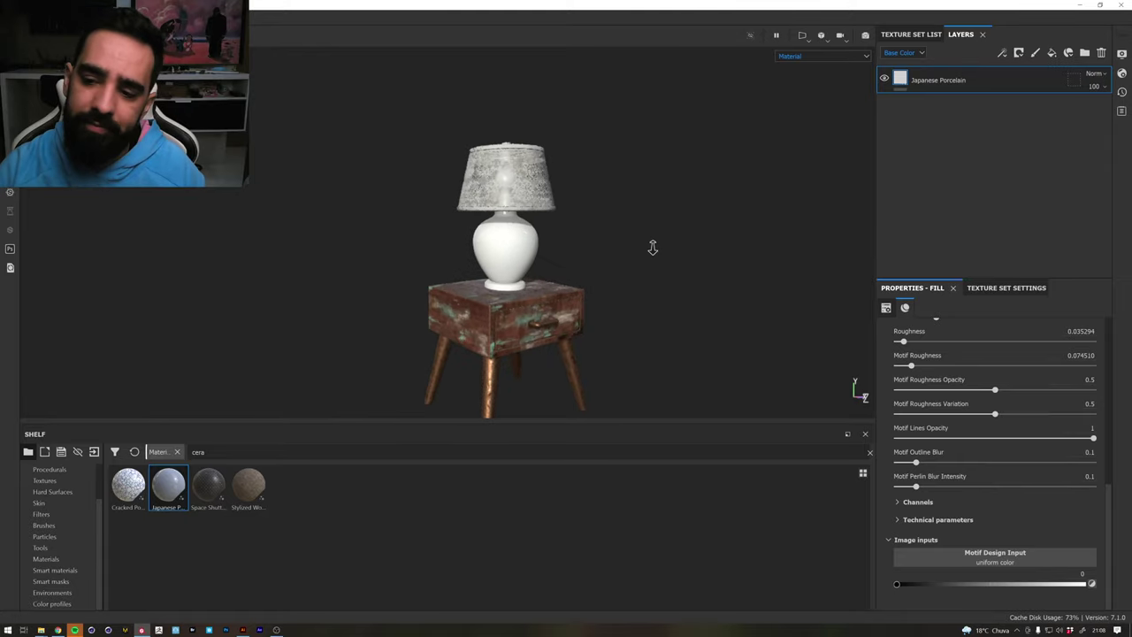
scroll(982, 408, up, 5)
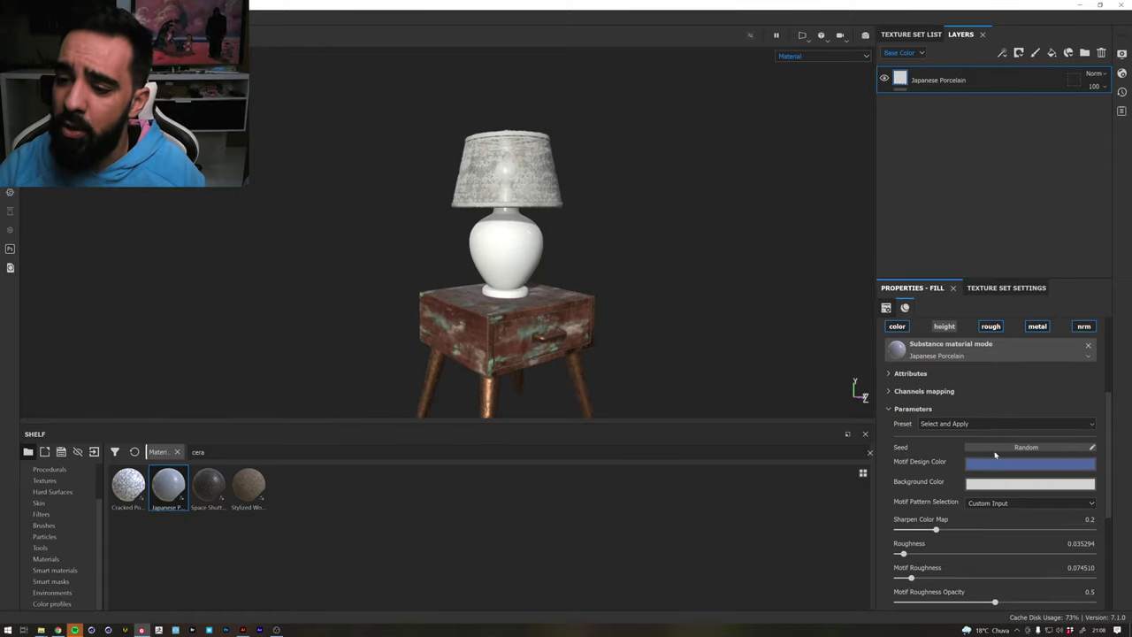
Restore the Waves motif and hide all panels for a full-screen view of the lamp
click(987, 502)
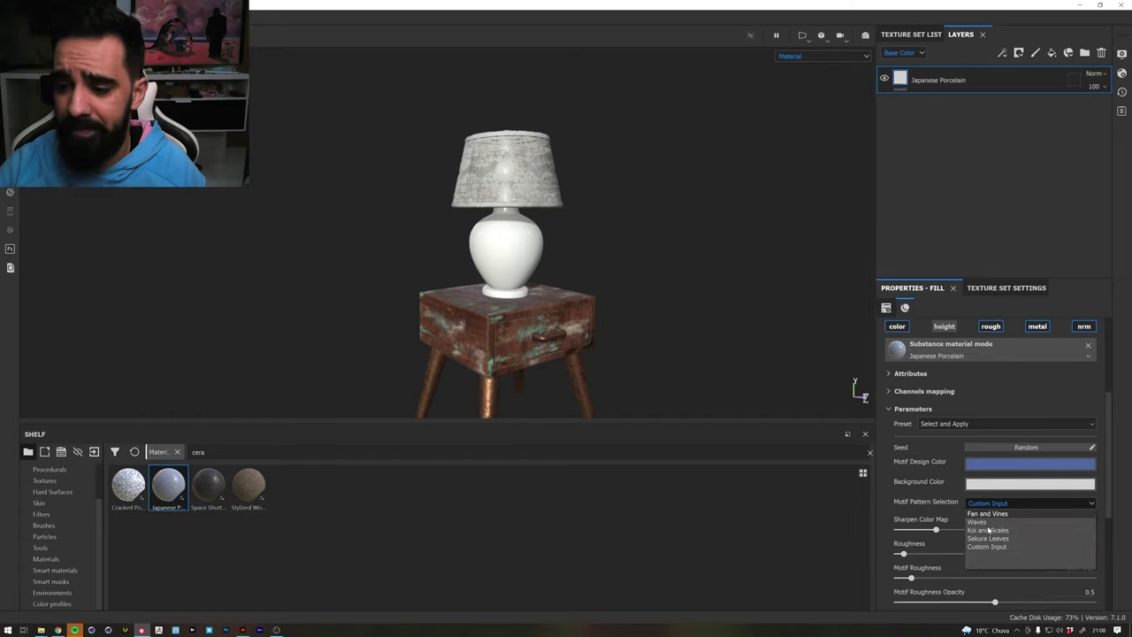
click(990, 514)
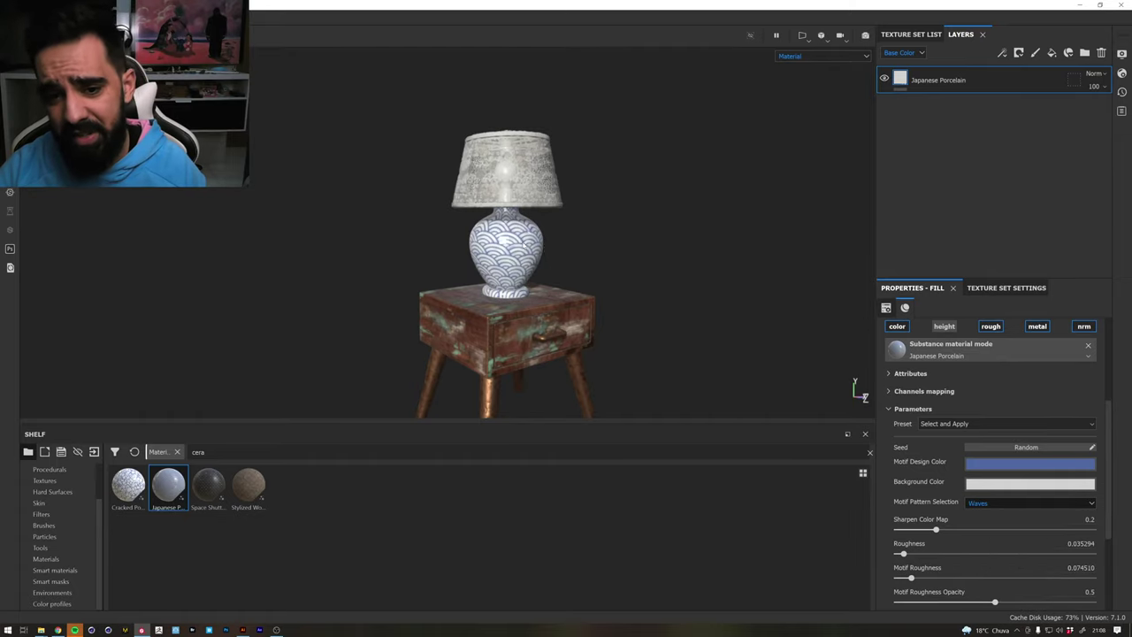
alt+drag(516, 251, 460, 257)
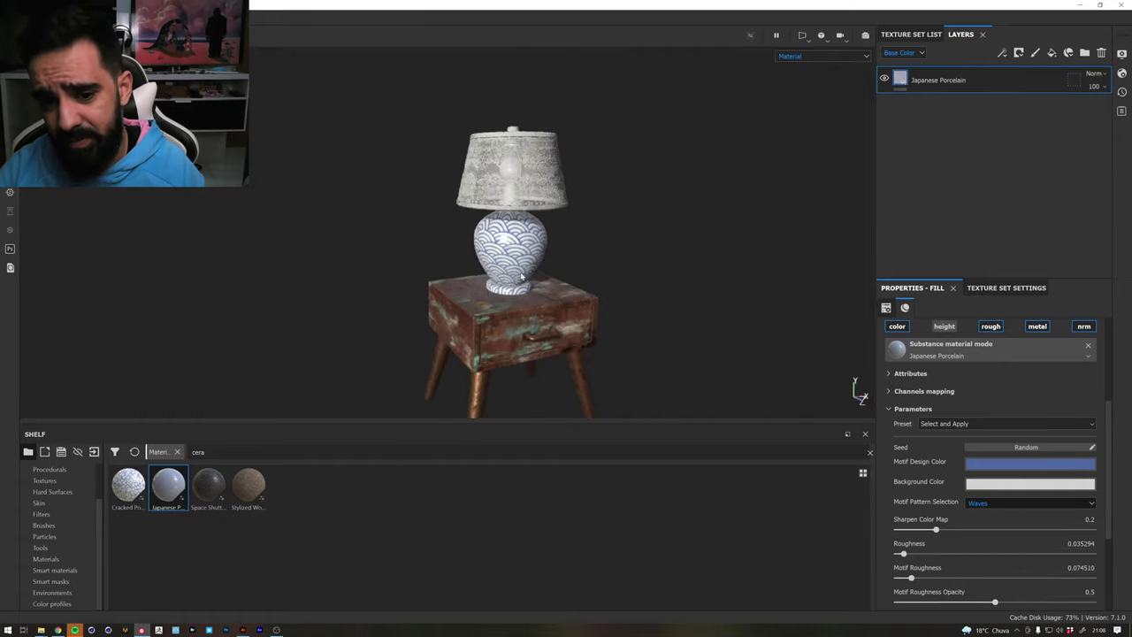
key(Tab)
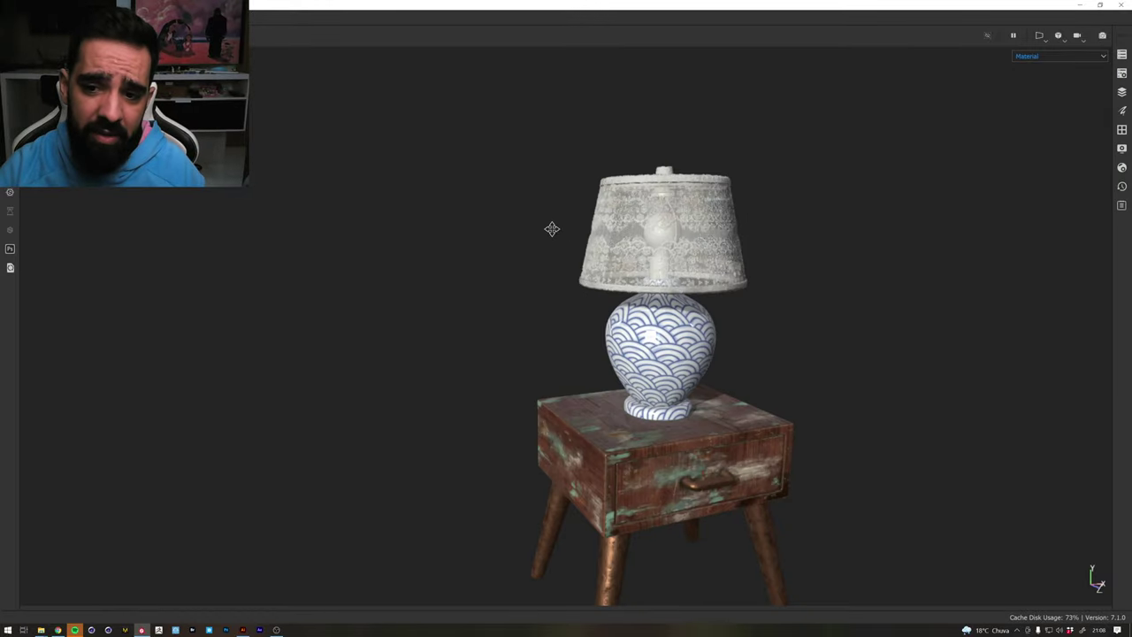
Orbit around the finished lamp, then switch to the Chrome window with Envato Elements
mouse_move(552, 229)
alt+mouse_down()
mouse_move(598, 254)
mouse_move(528, 253)
alt+mouse_up()
alt+middle_drag(528, 253, 643, 312)
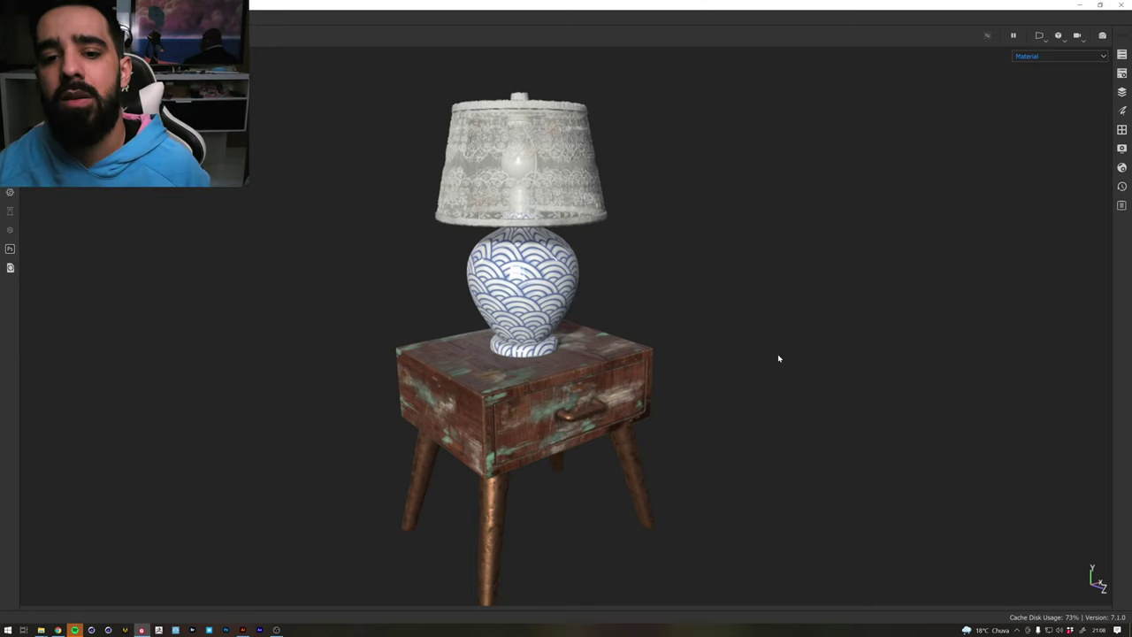
key(alt+Tab)
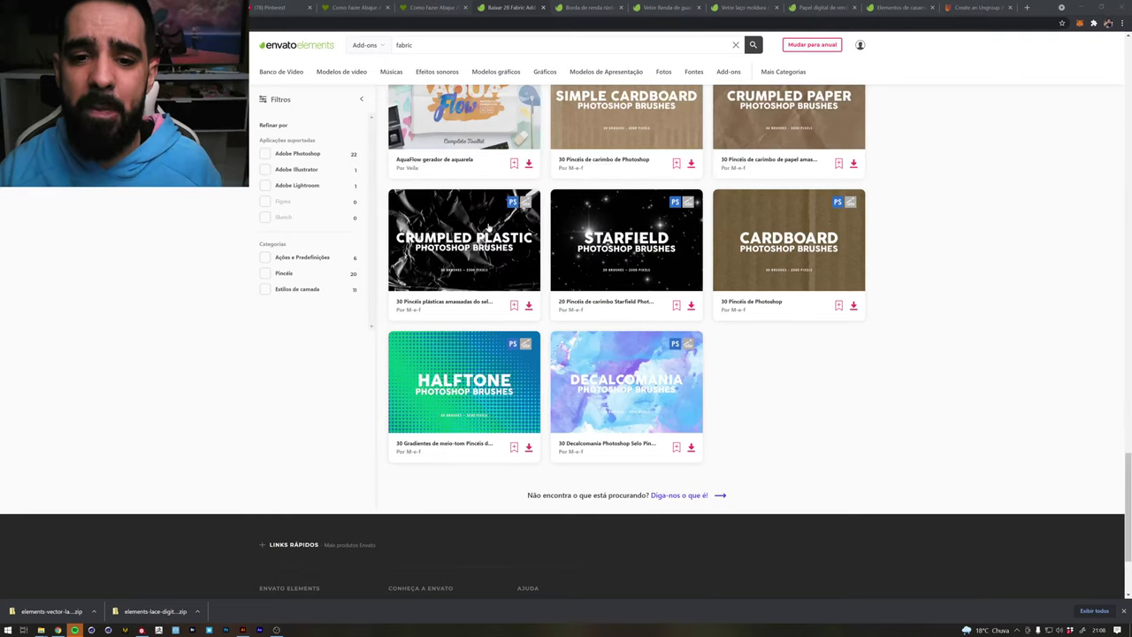
Switch from fabric results to all graphics filtered to patterns and scroll through them
click(536, 74)
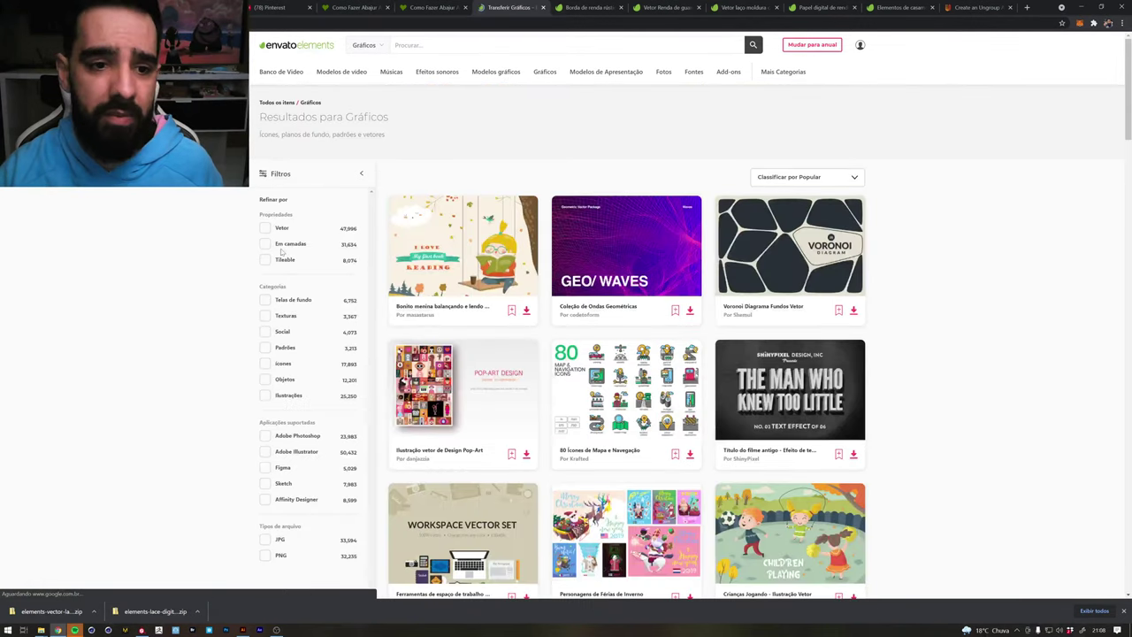
click(265, 349)
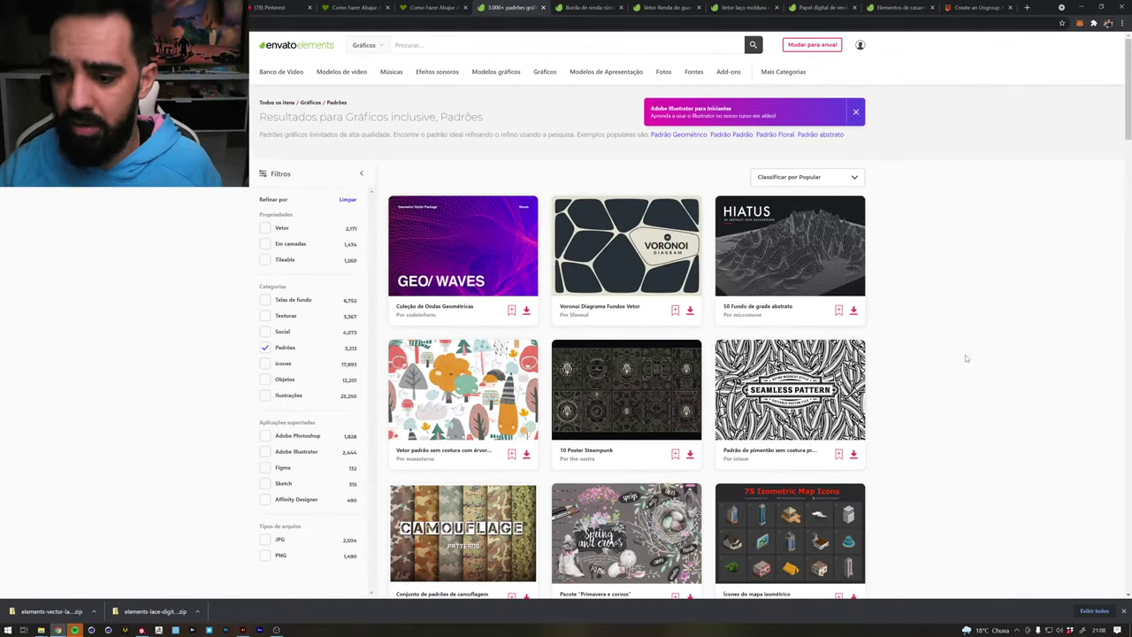
scroll(966, 356, down, 2)
scroll(967, 358, down, 2)
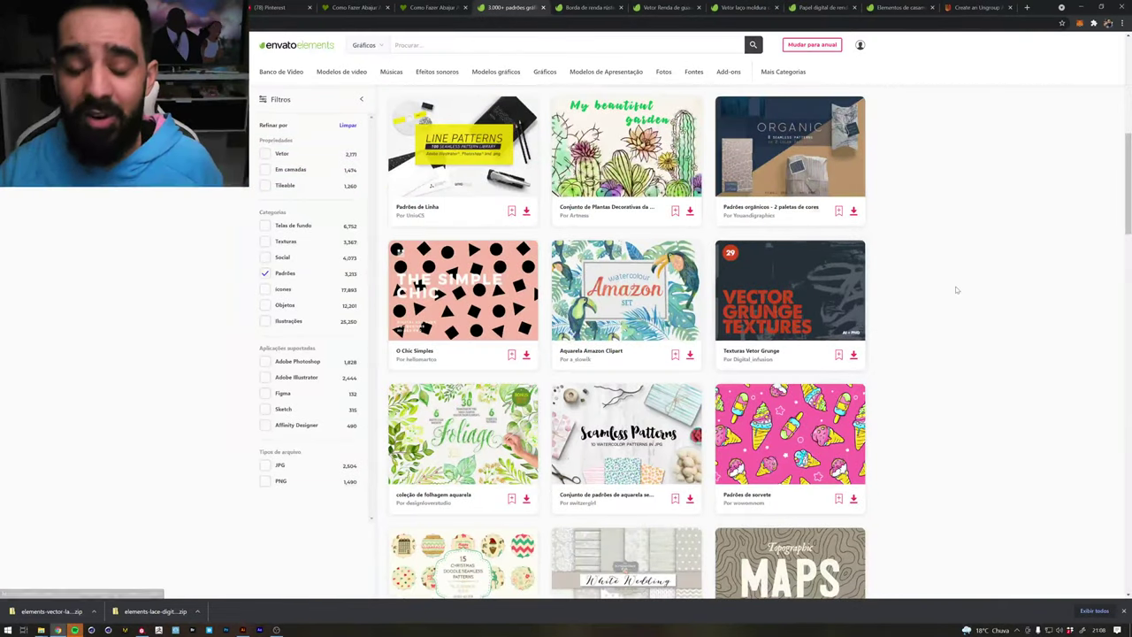
scroll(956, 290, down, 2)
scroll(916, 309, down, 2)
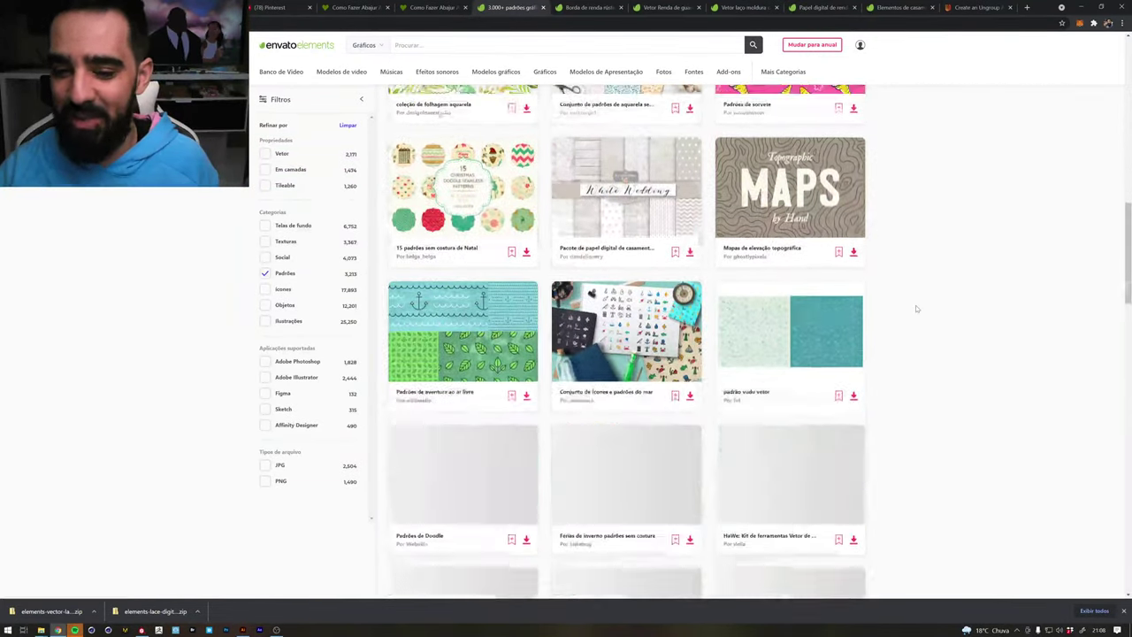
scroll(916, 309, up, 1)
scroll(916, 309, down, 3)
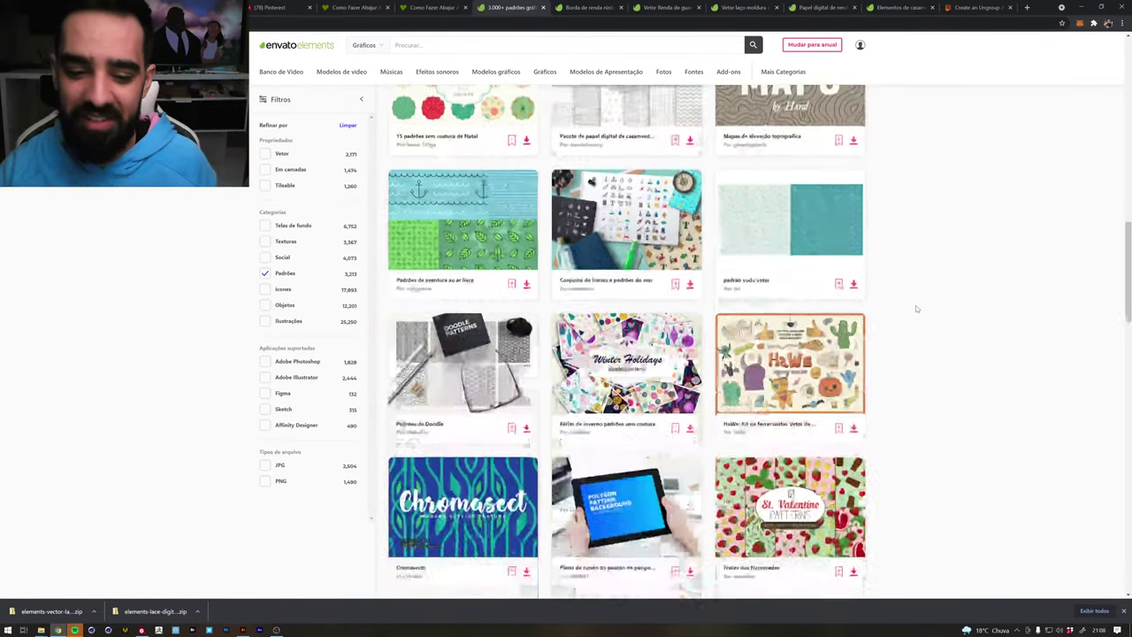
scroll(916, 309, down, 3)
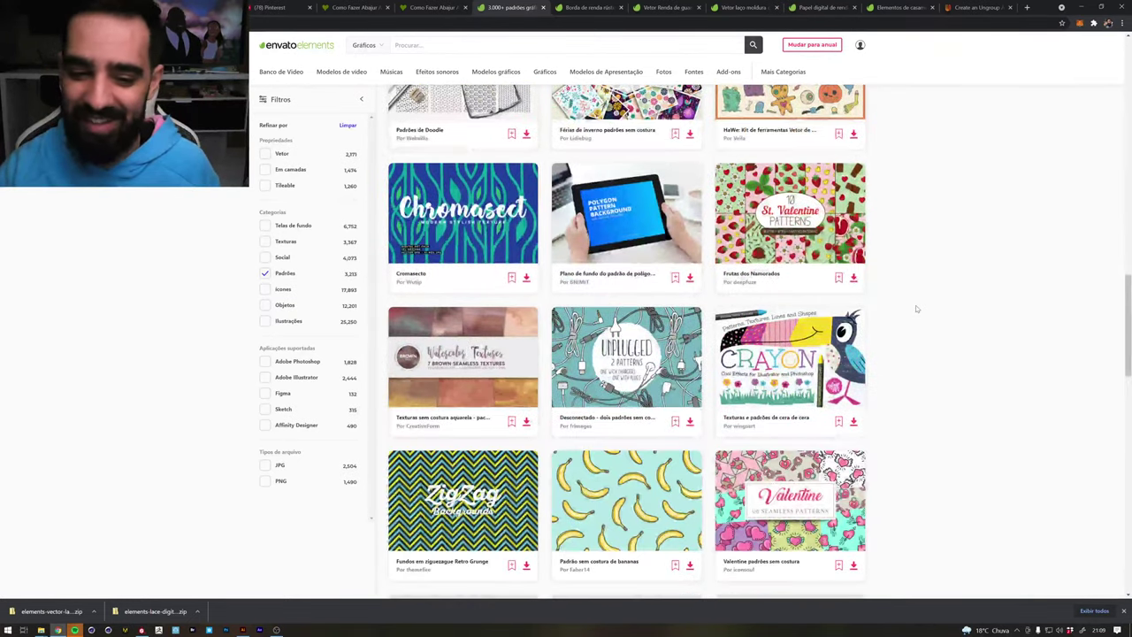
scroll(916, 309, down, 2)
scroll(626, 341, up, 1)
text(abstract)
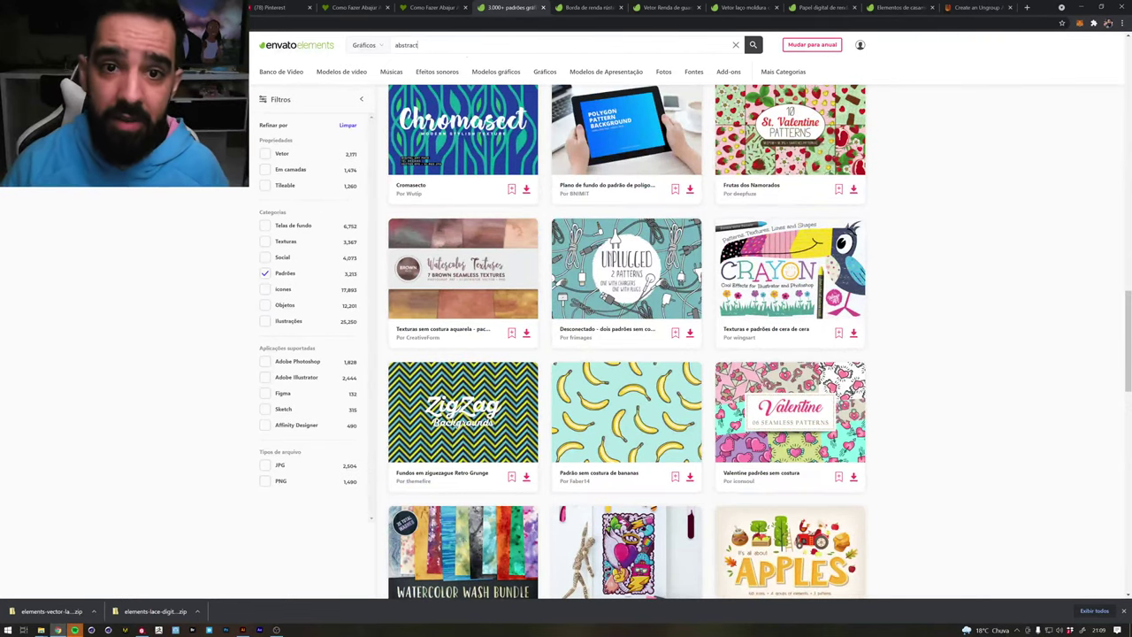
Search the patterns for 'abstract' and scroll through the results
key(Return)
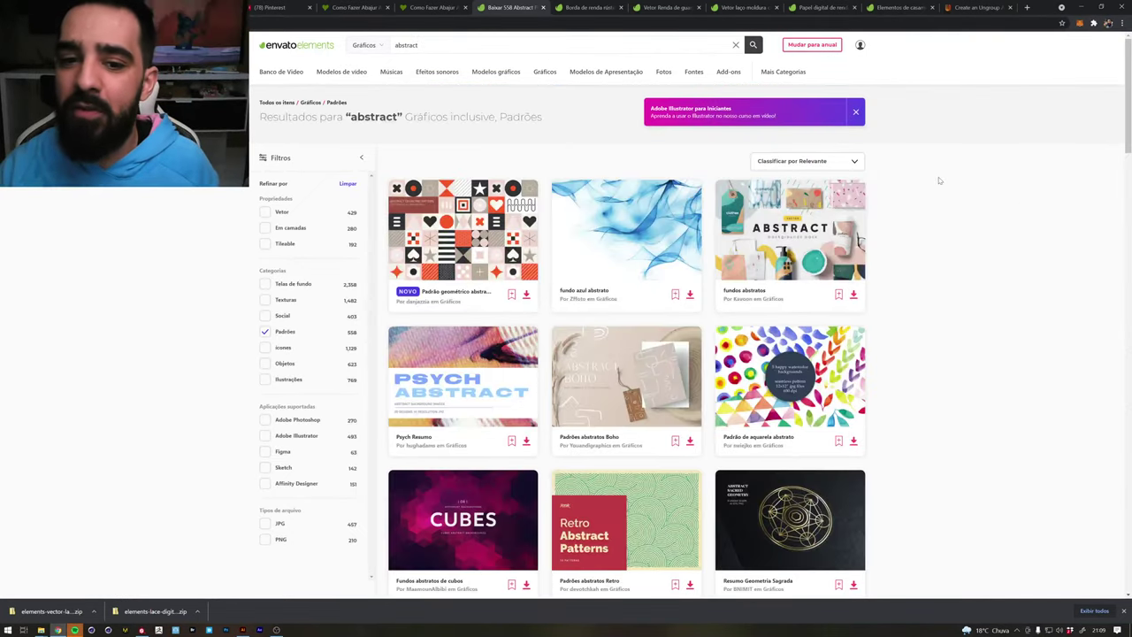
scroll(939, 181, down, 3)
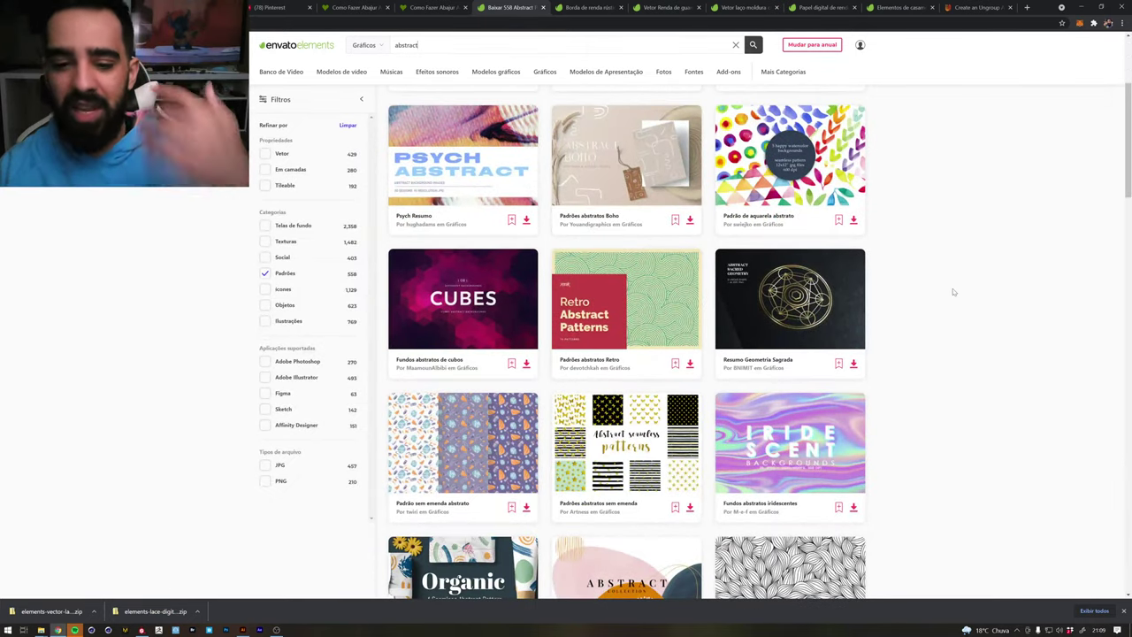
scroll(948, 292, down, 2)
scroll(944, 292, down, 2)
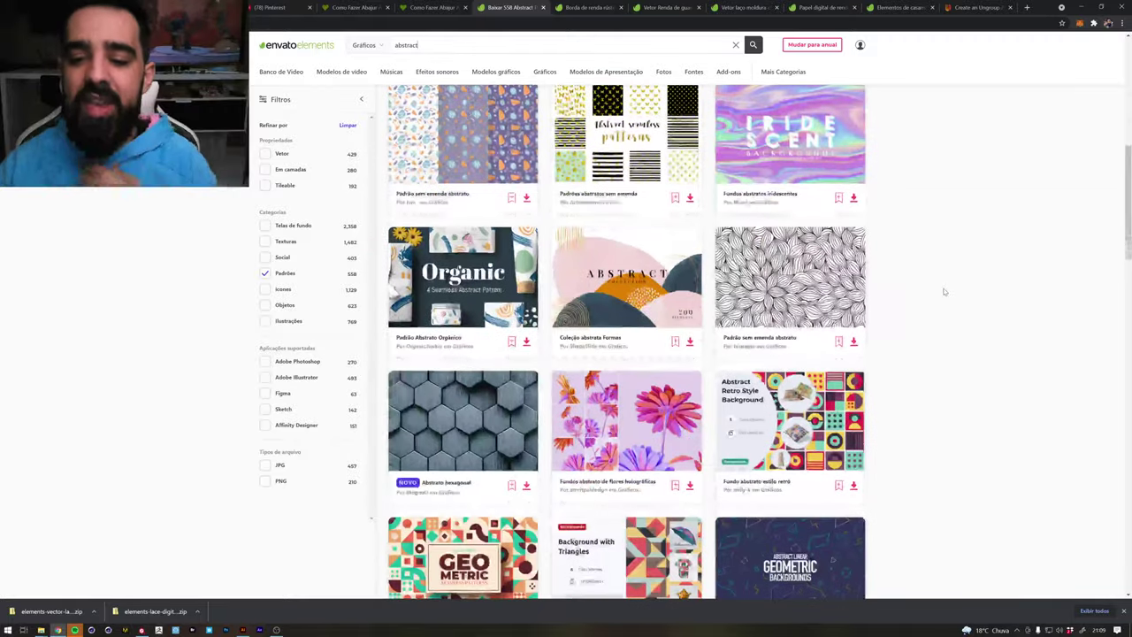
scroll(943, 291, down, 1)
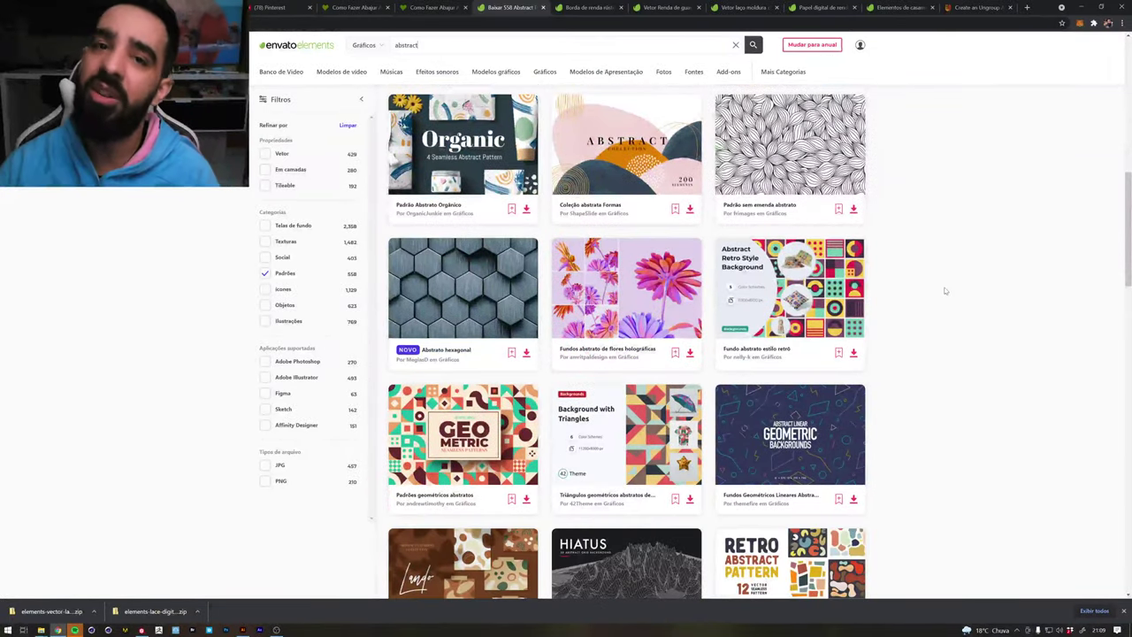
scroll(944, 290, down, 2)
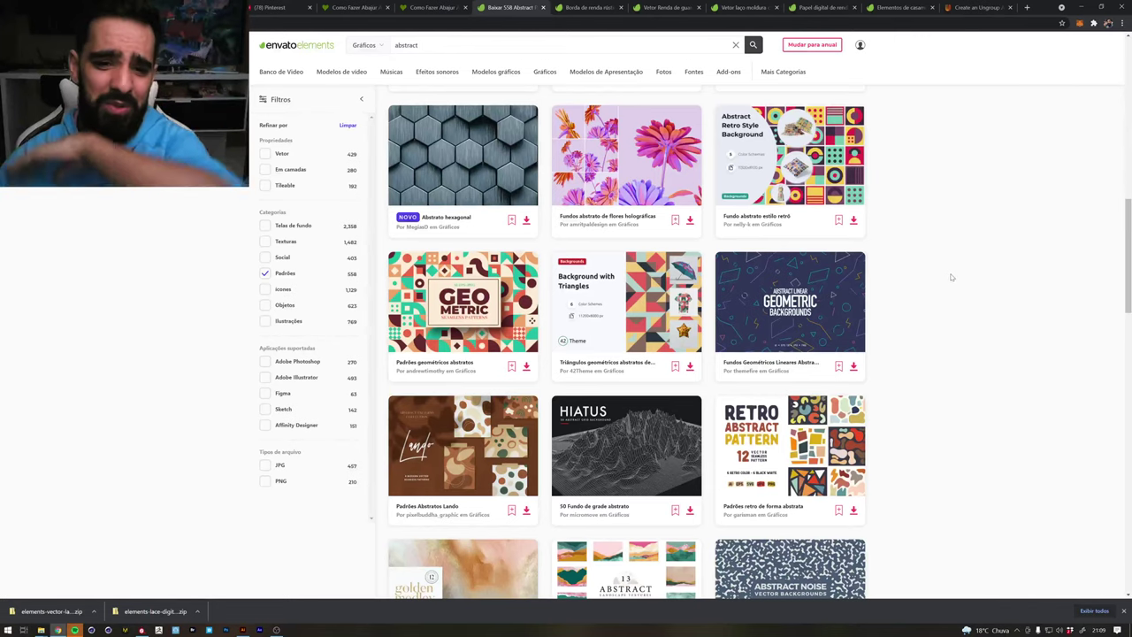
scroll(950, 277, down, 3)
scroll(953, 277, down, 3)
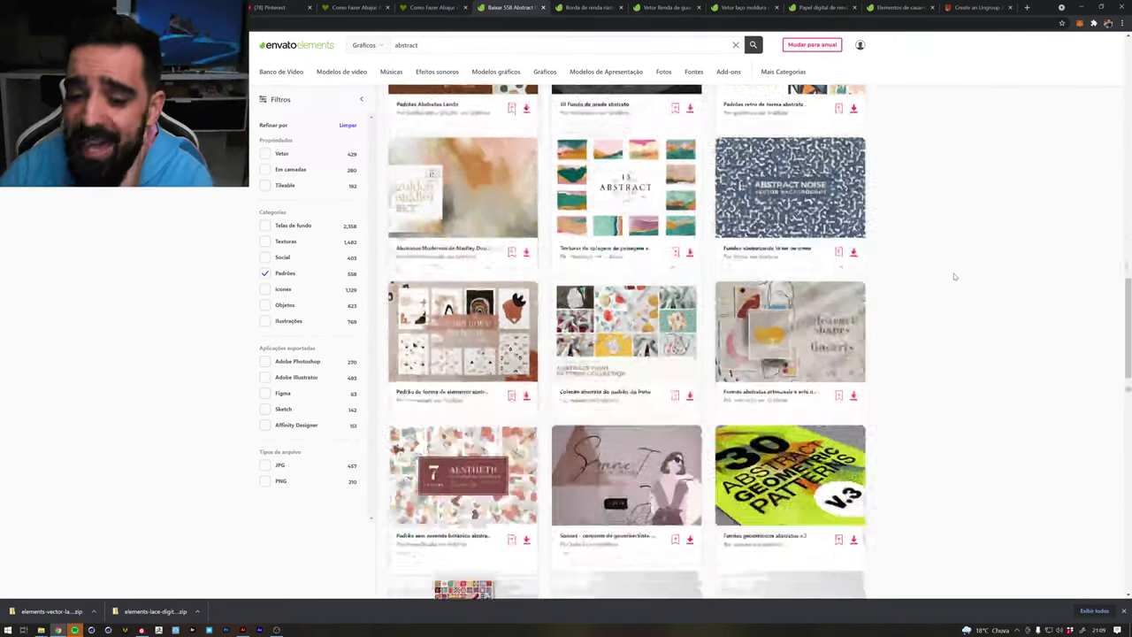
scroll(965, 272, down, 3)
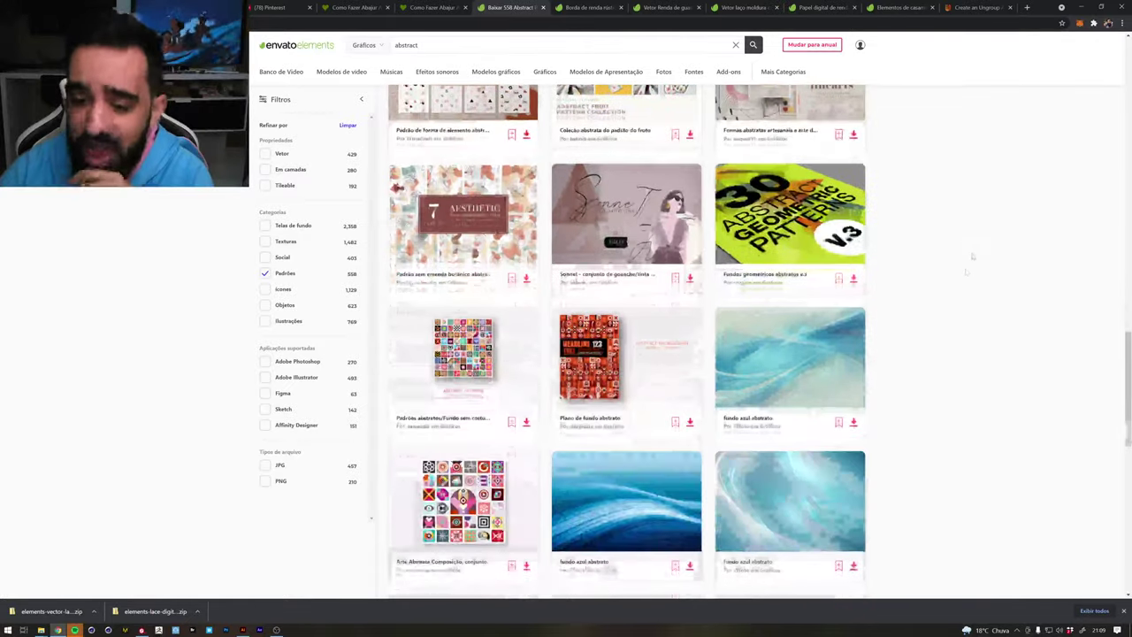
scroll(973, 253, down, 2)
scroll(972, 256, down, 2)
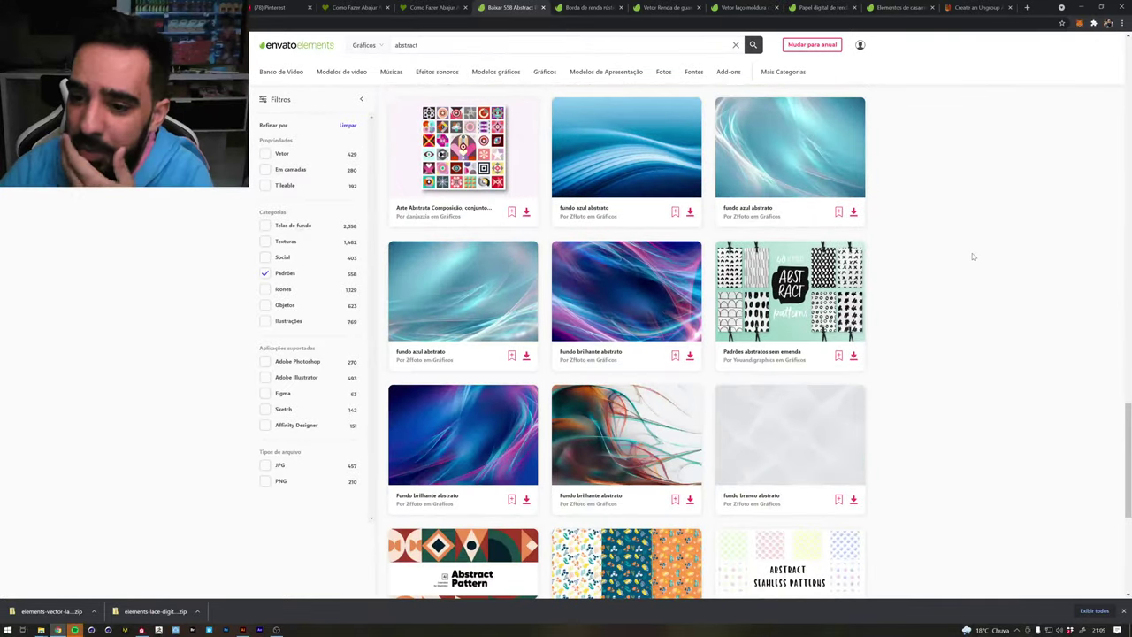
scroll(972, 257, down, 1)
scroll(962, 262, down, 1)
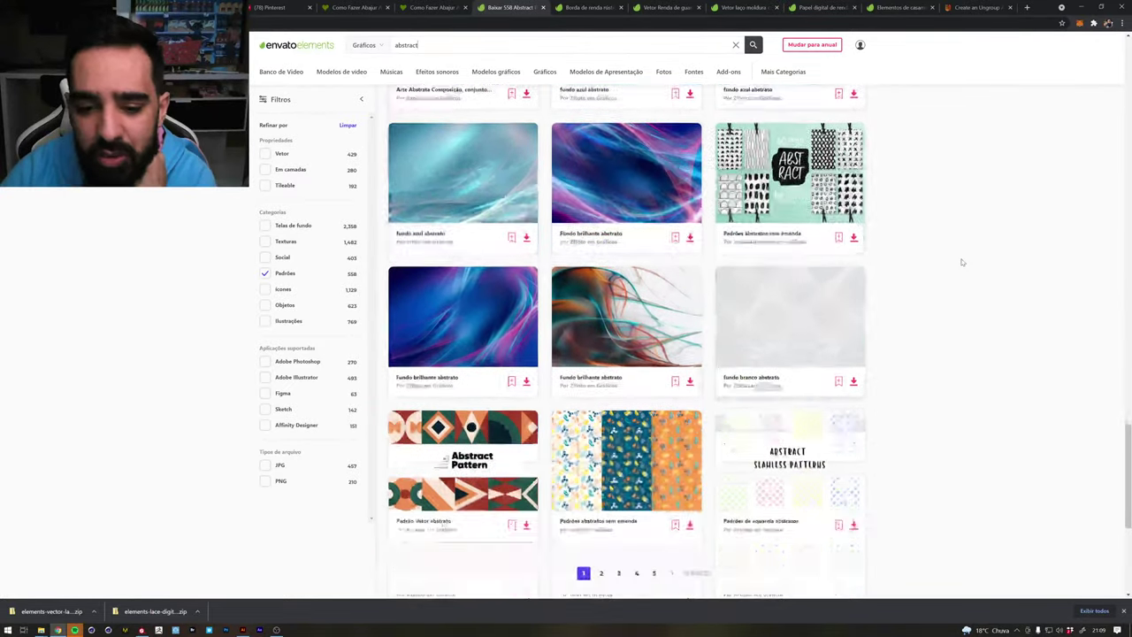
scroll(962, 262, down, 1)
scroll(683, 308, up, 2)
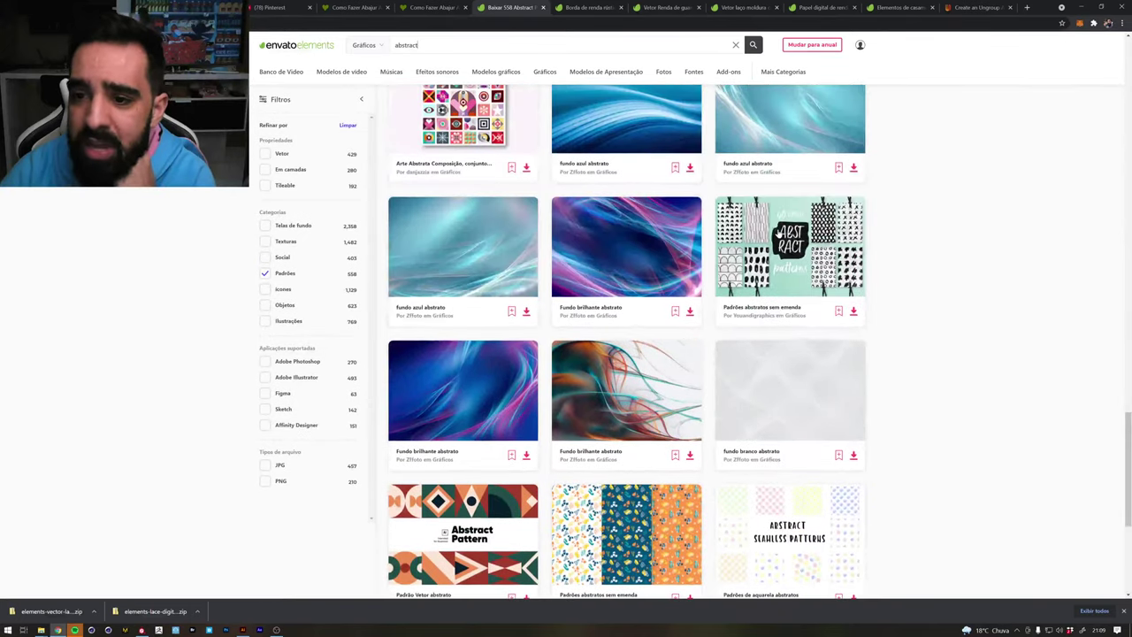
View the 'Padrões abstratos sem emenda' item, keep it in a background tab, and browse page 2
click(789, 233)
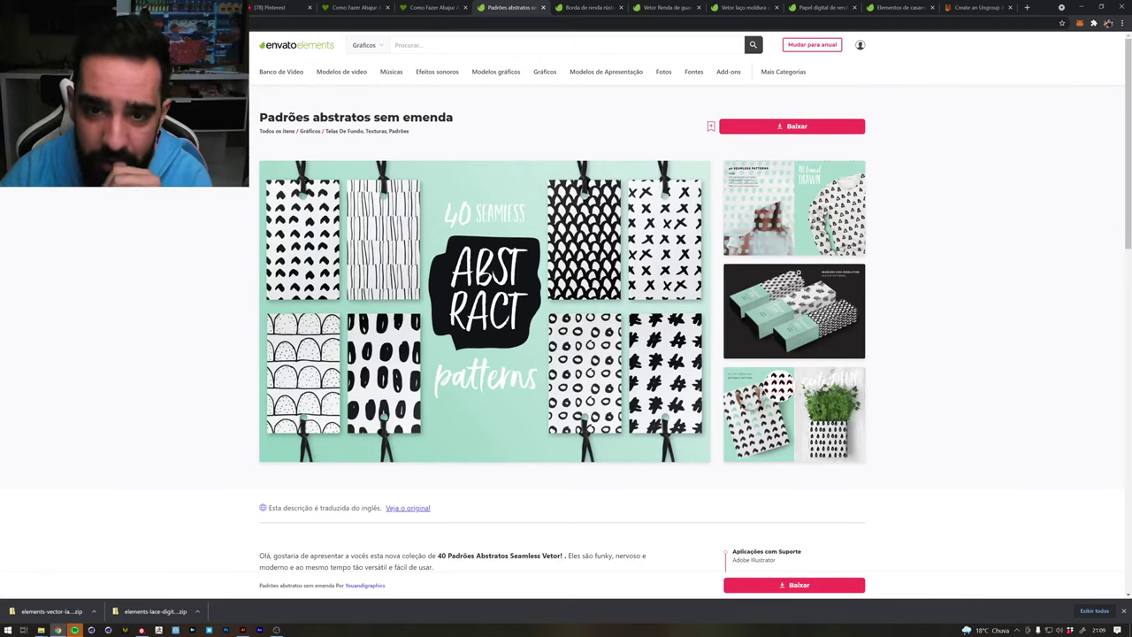
key(alt+Left)
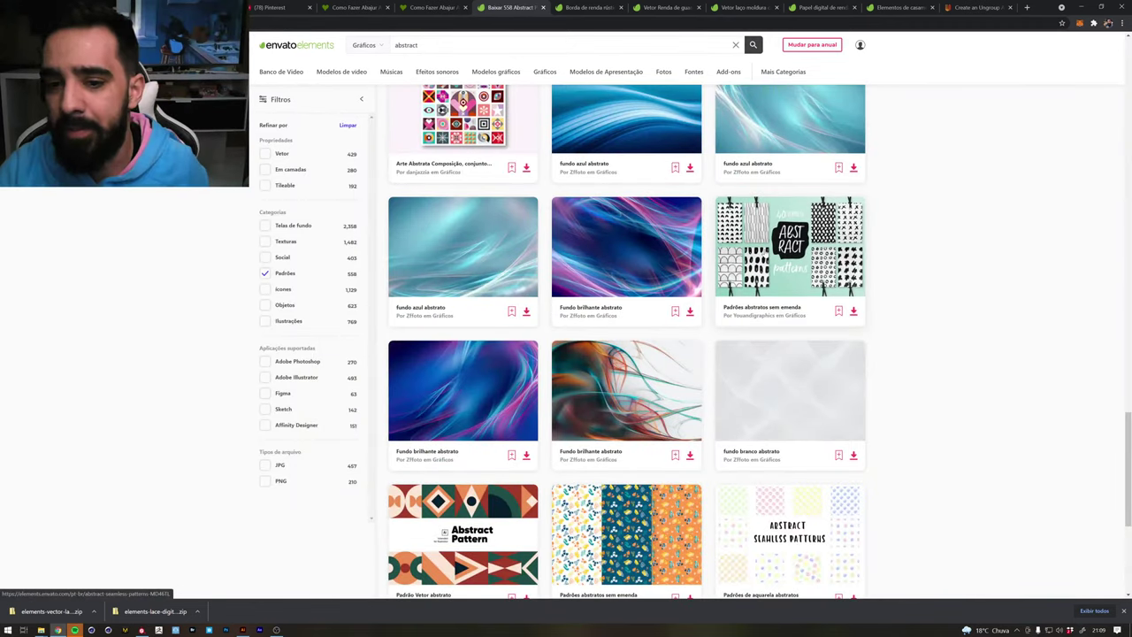
middle_click(626, 531)
scroll(586, 413, down, 3)
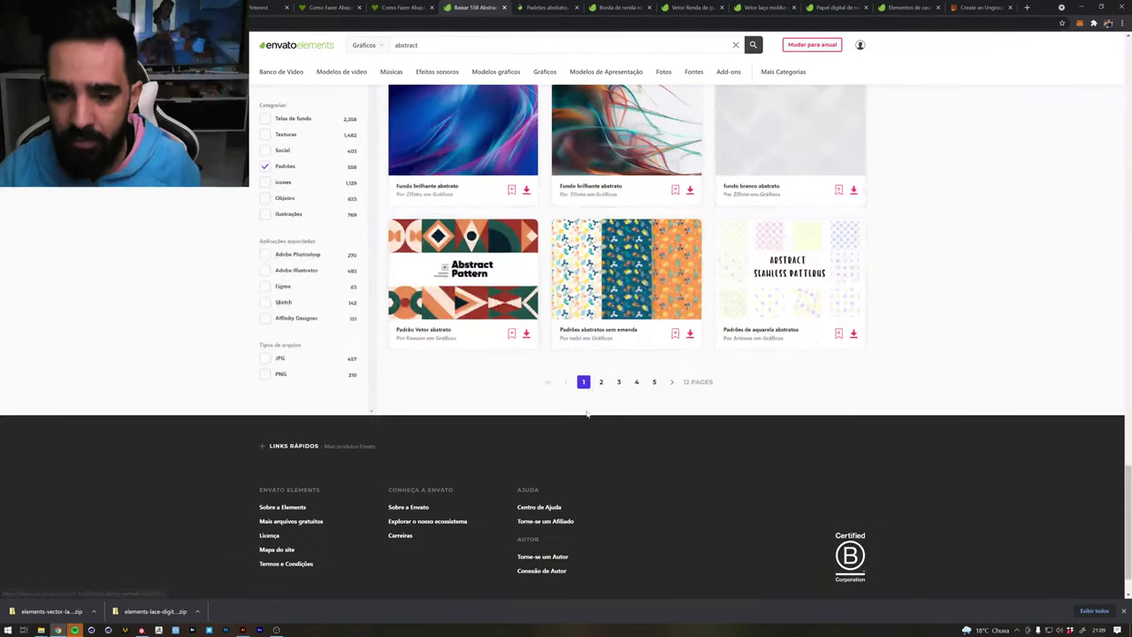
click(603, 383)
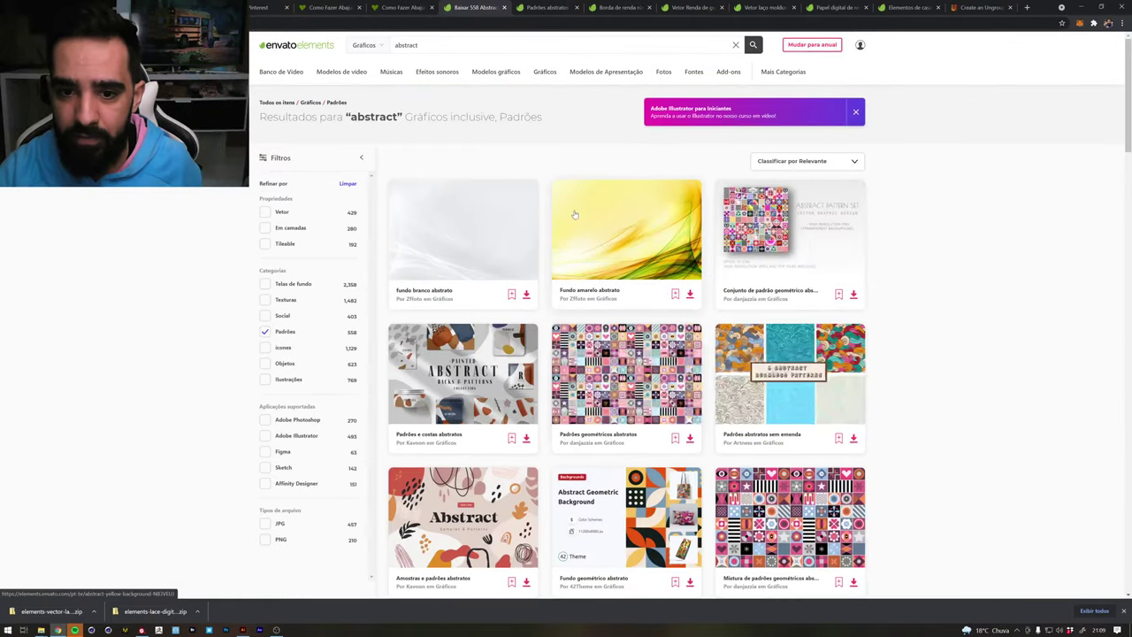
scroll(907, 232, down, 2)
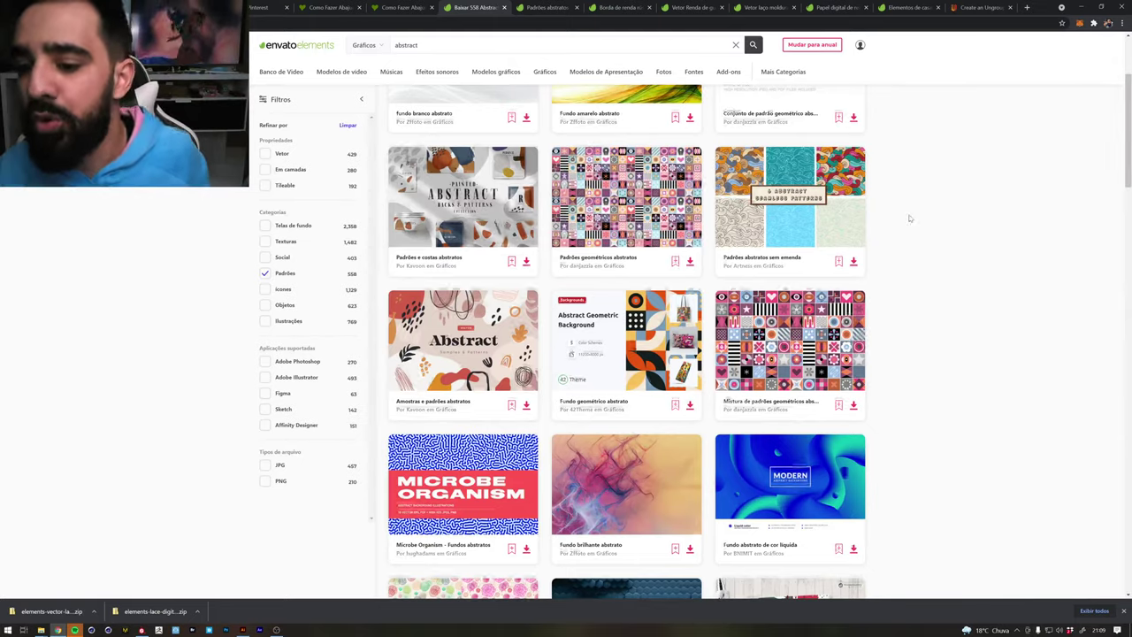
scroll(909, 232, down, 2)
scroll(909, 217, down, 1)
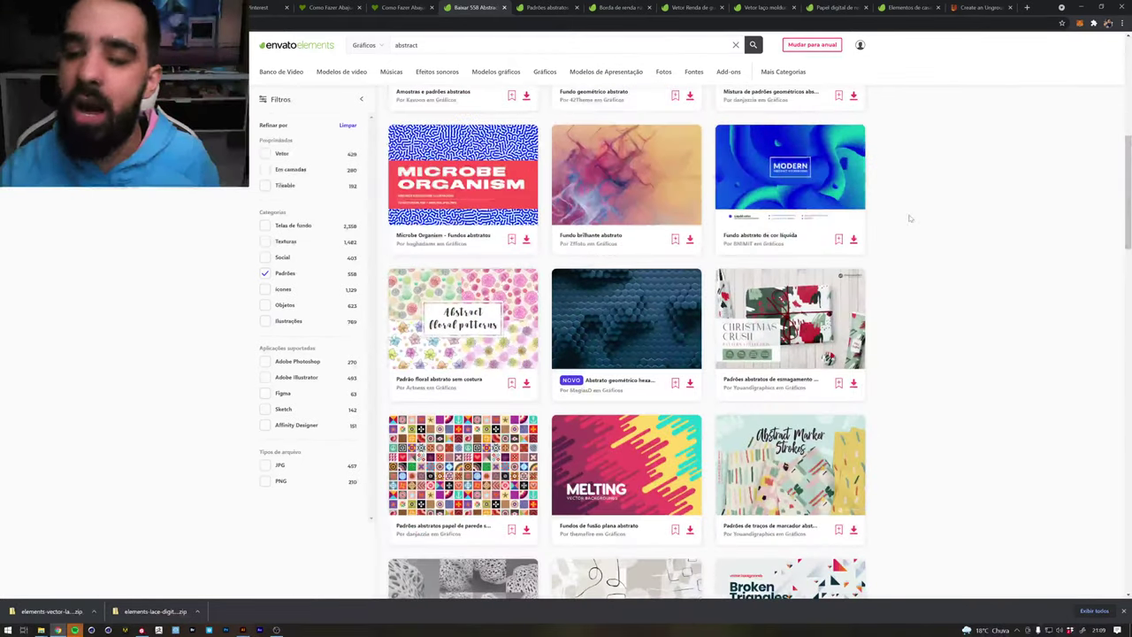
scroll(910, 218, down, 2)
scroll(909, 218, down, 2)
scroll(909, 218, down, 2)
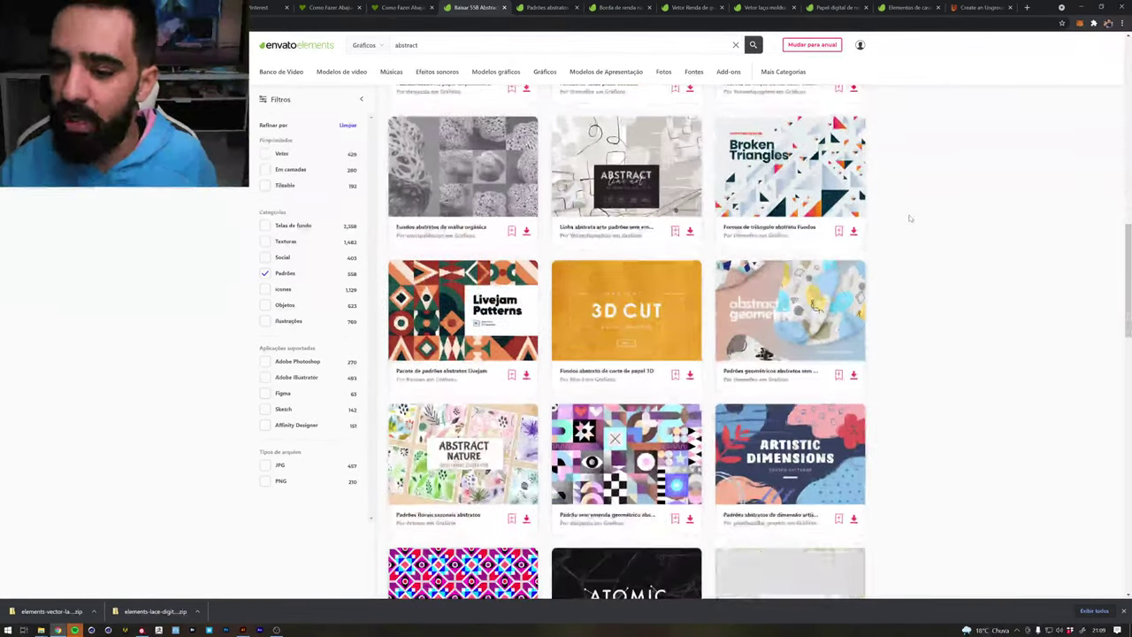
scroll(909, 218, down, 1)
scroll(909, 217, down, 2)
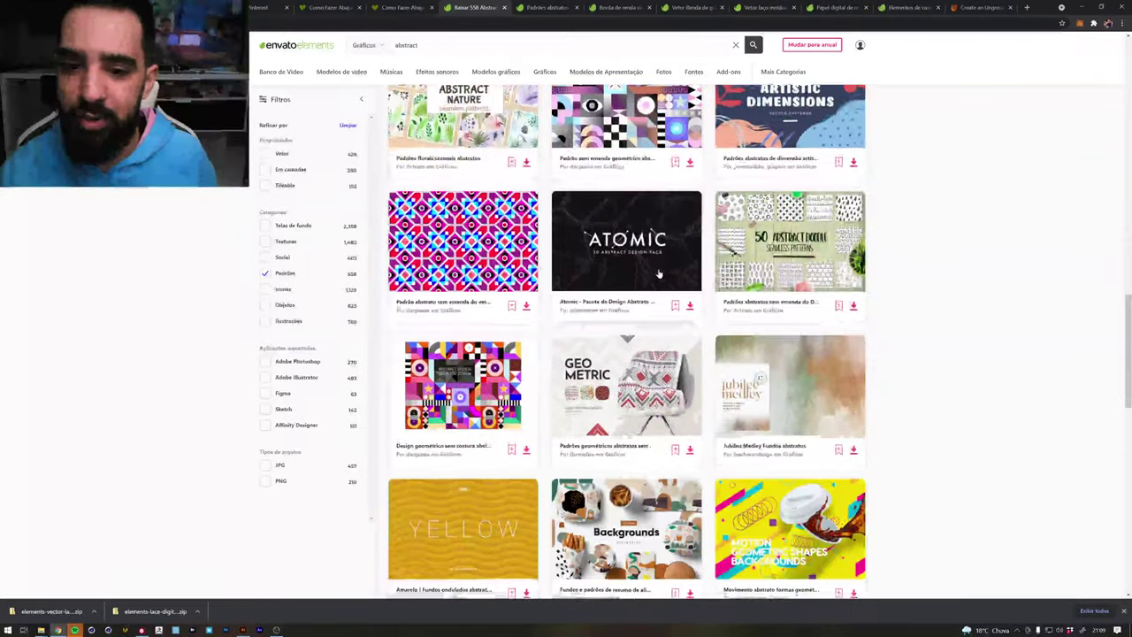
scroll(909, 218, down, 2)
scroll(909, 217, down, 2)
scroll(584, 401, down, 2)
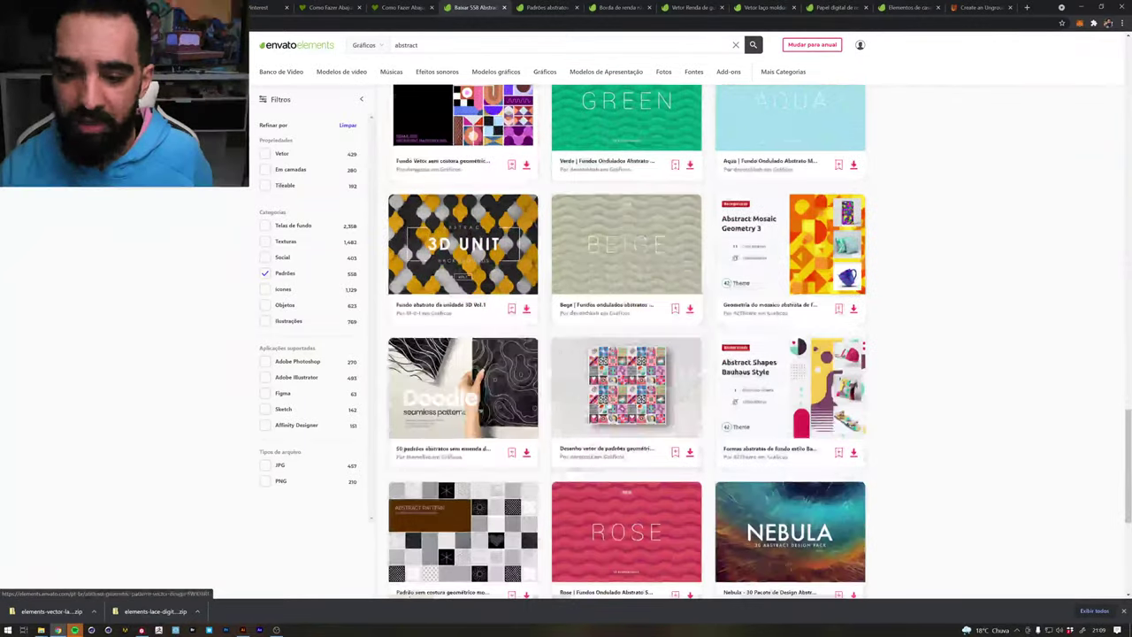
scroll(610, 389, down, 1)
scroll(640, 373, down, 2)
Browse page 4 of the abstract pattern results, then start a new blank tab
click(638, 377)
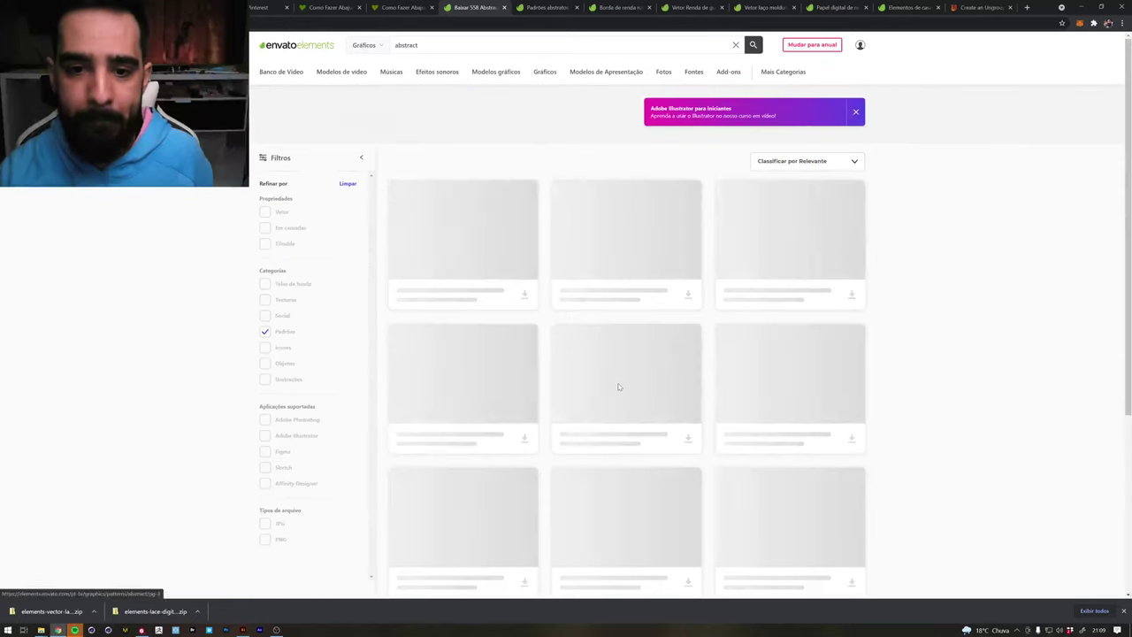
scroll(952, 247, down, 2)
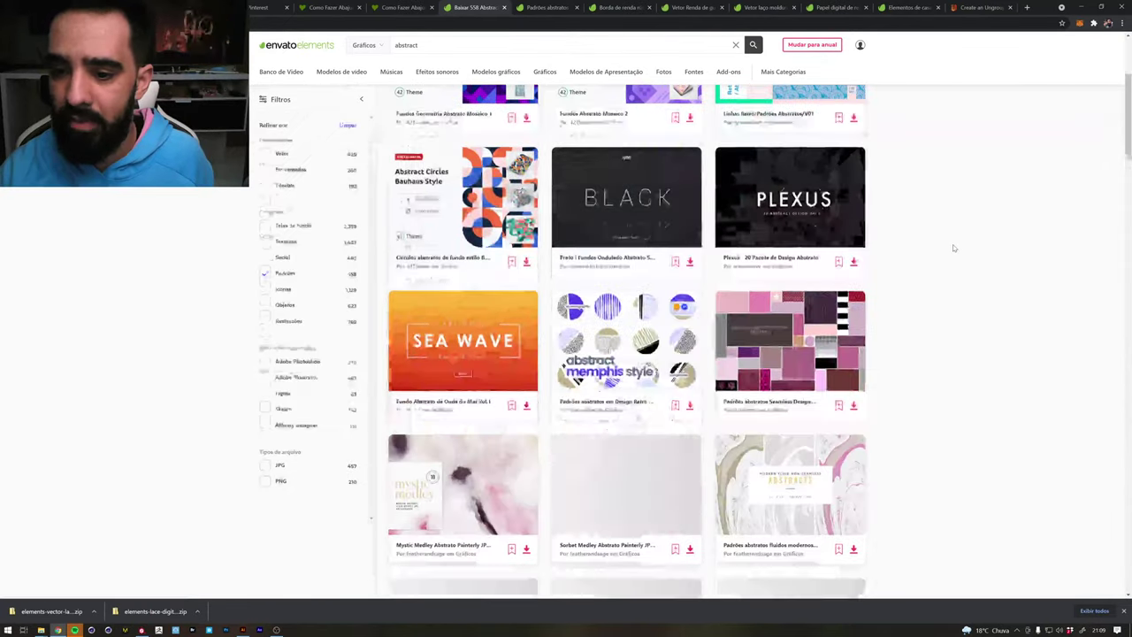
scroll(953, 249, down, 2)
scroll(953, 250, down, 2)
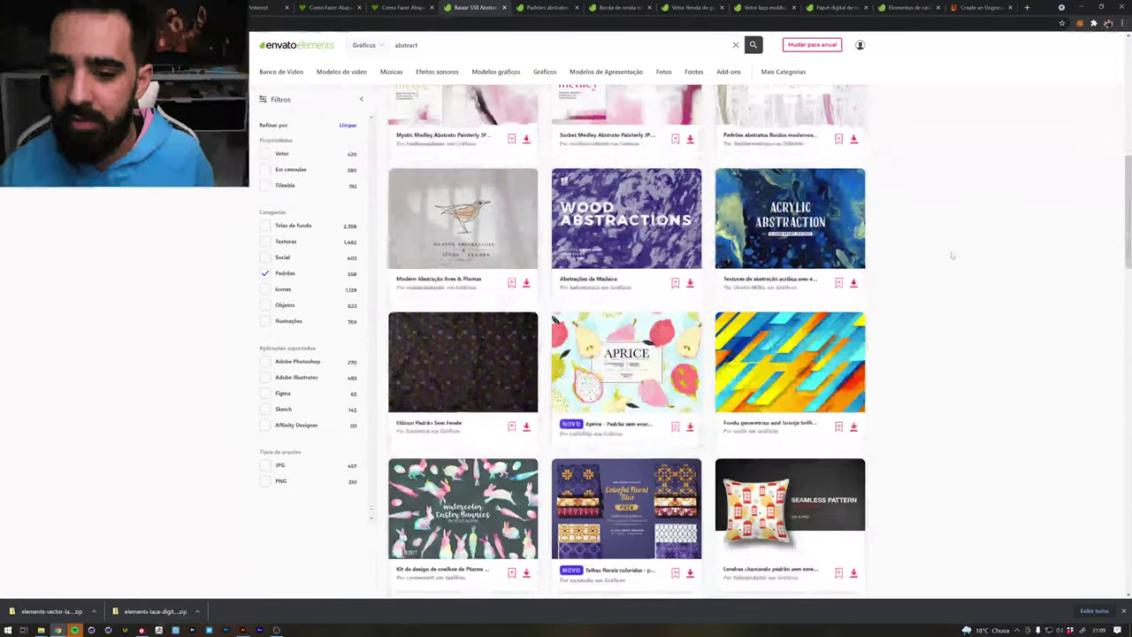
scroll(950, 252, down, 2)
scroll(941, 263, down, 2)
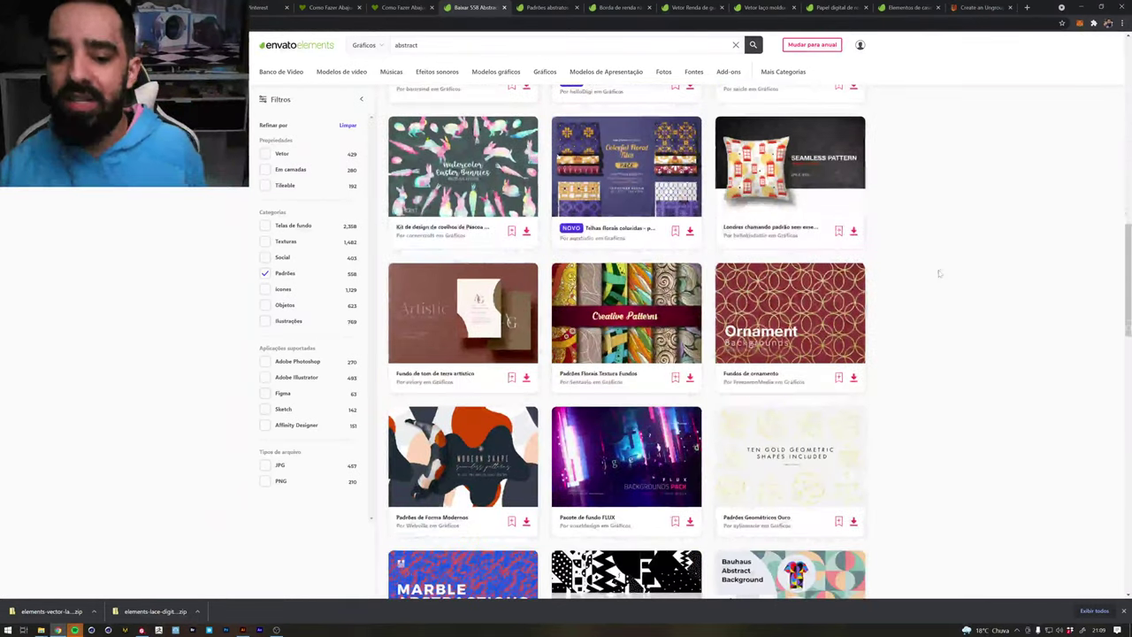
scroll(939, 273, up, 2)
key(ctrl+t)
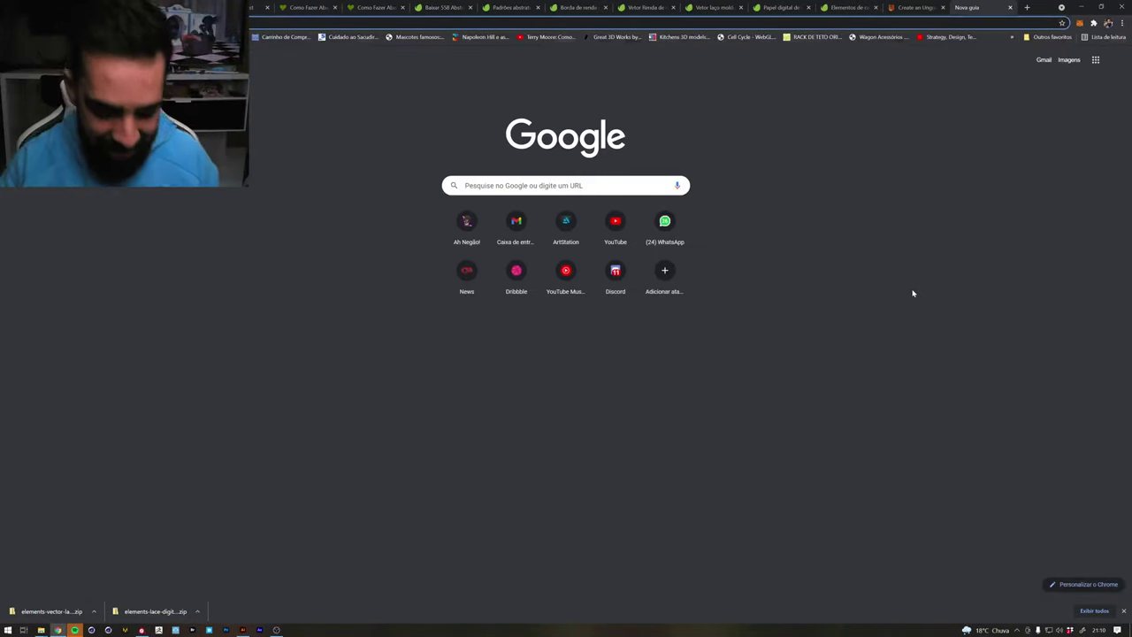
Search Google for 'ceramica esmaltada azul cobalto' from the address bar
text(ceramica esmaltada)
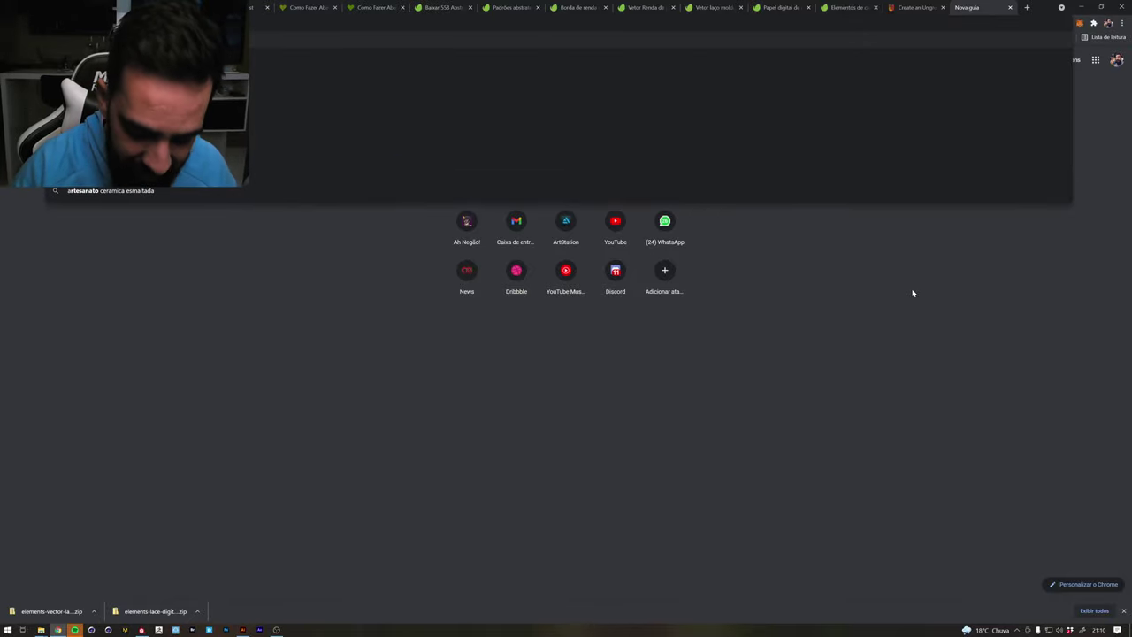
key(Escape)
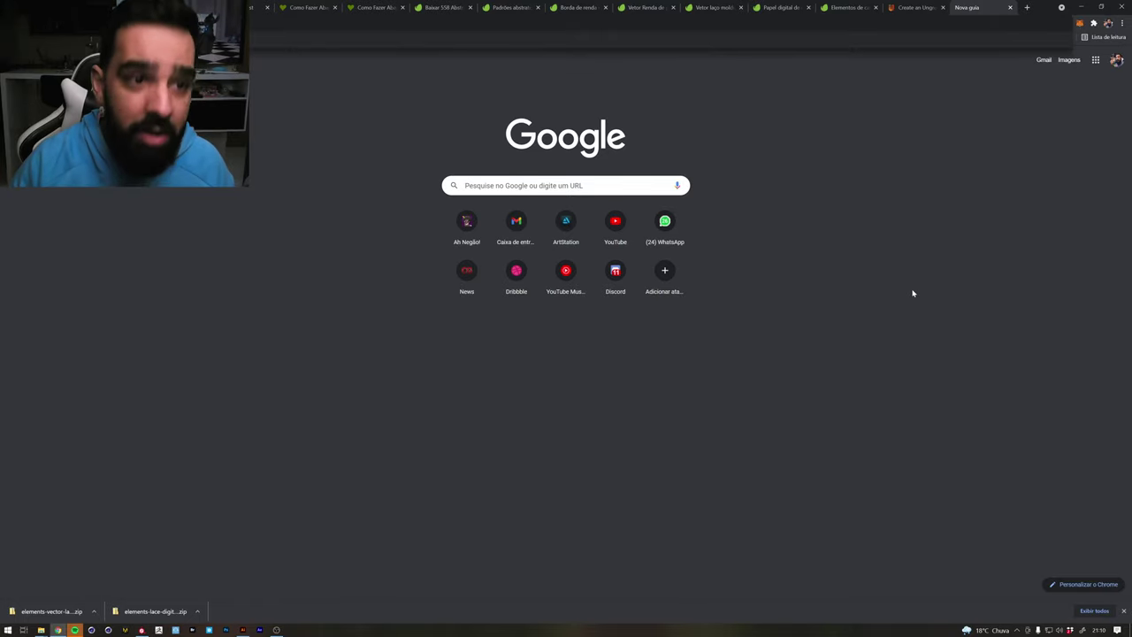
key(Return)
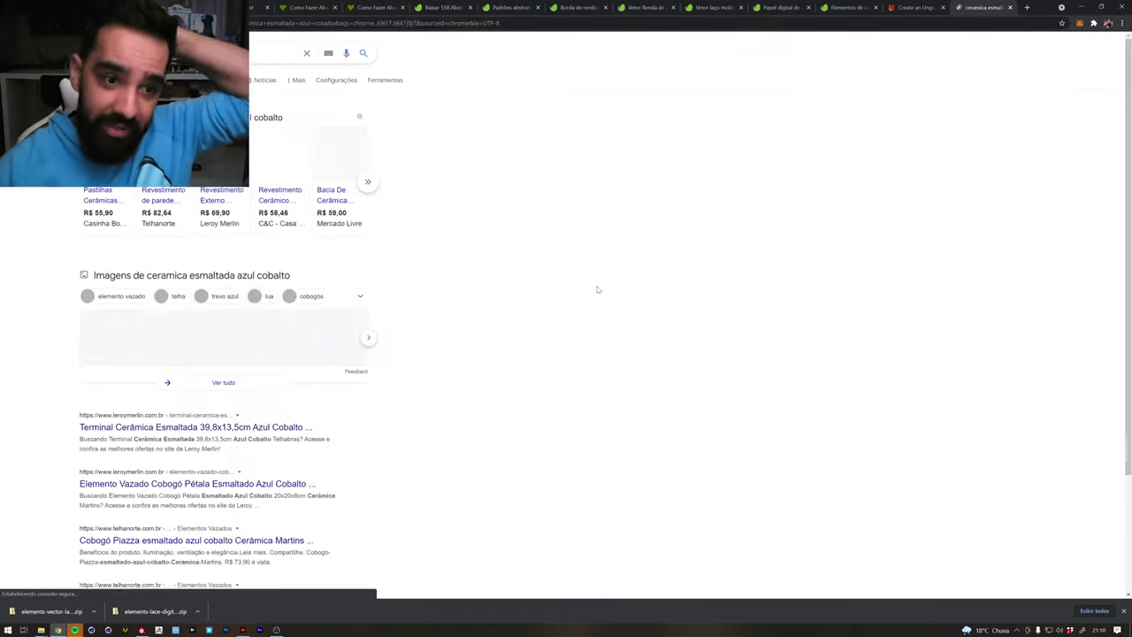
Switch to image results and preview the Le Creuset blue bowl
click(351, 194)
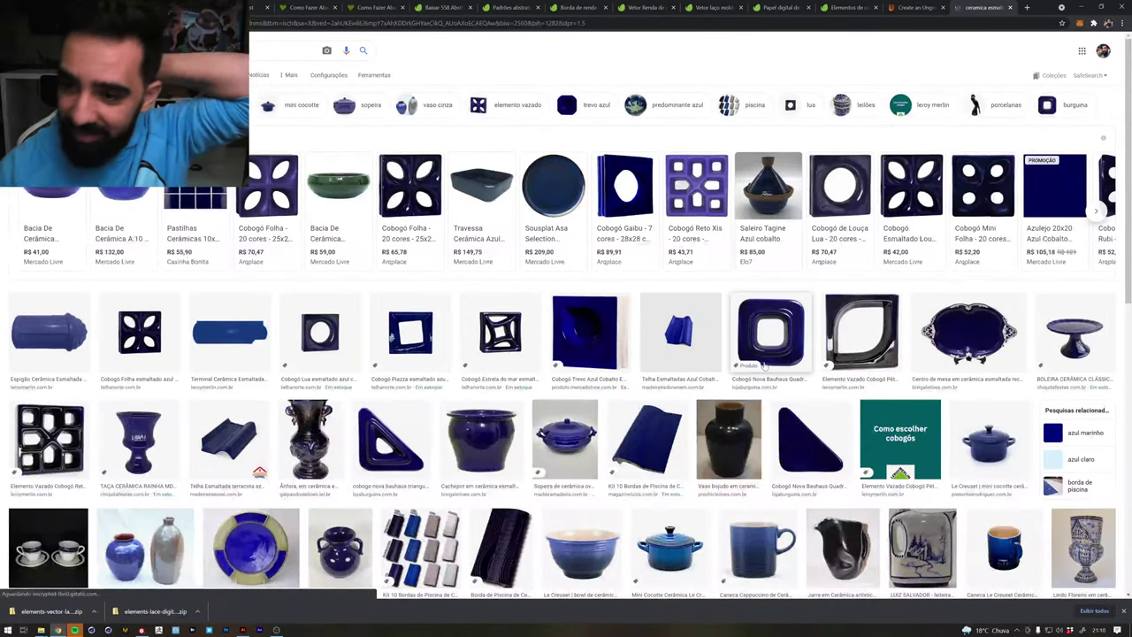
scroll(351, 193, down, 2)
scroll(555, 372, down, 1)
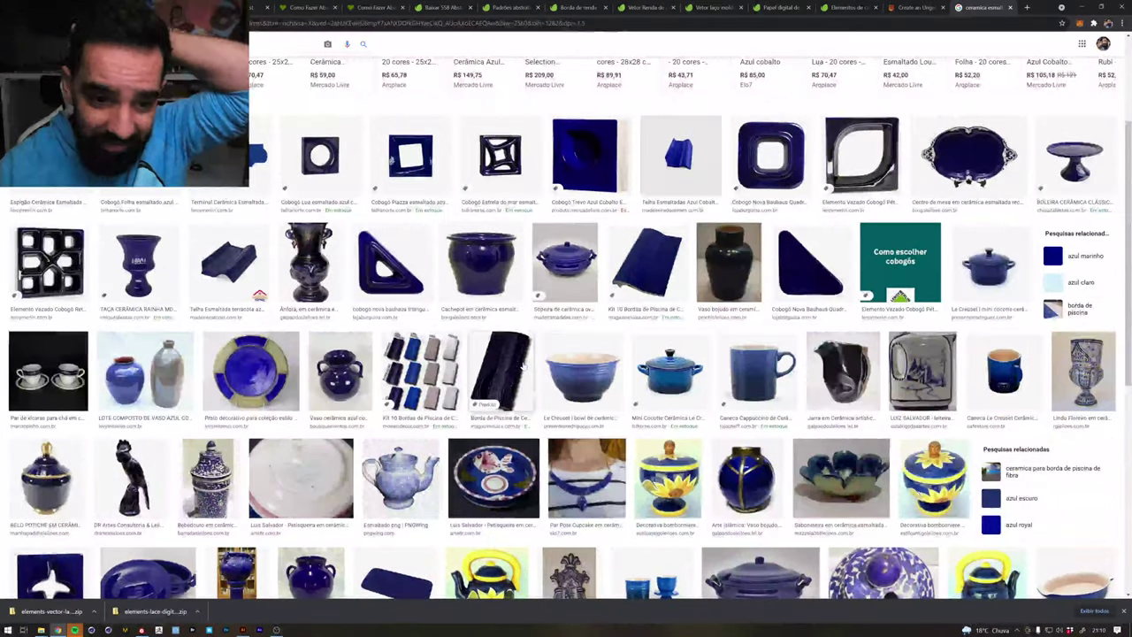
click(588, 369)
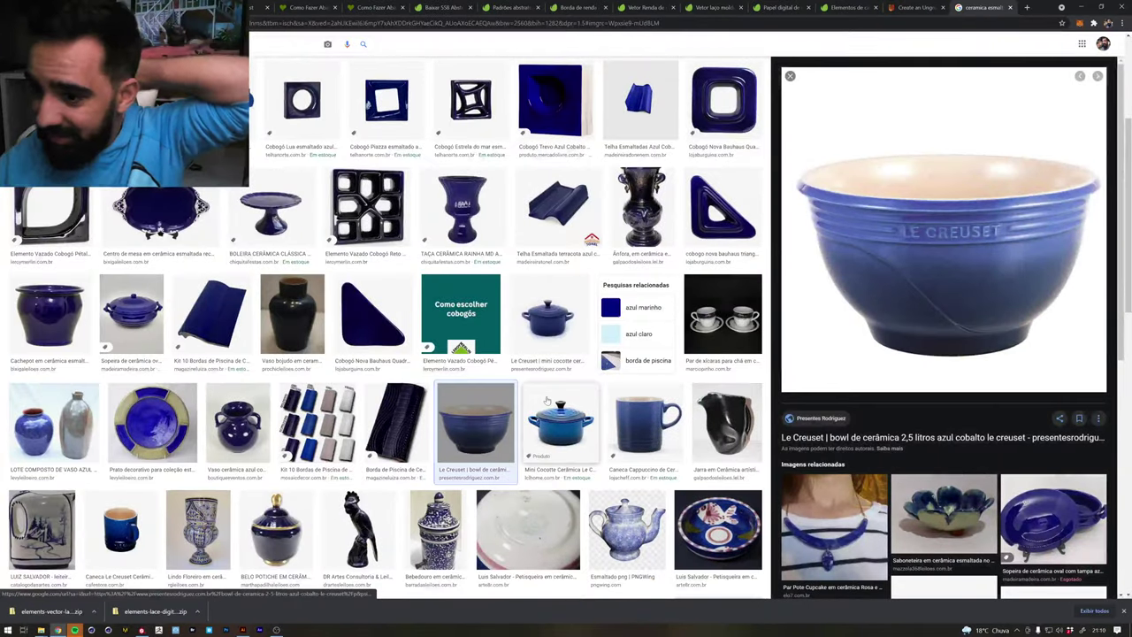
scroll(546, 356, down, 3)
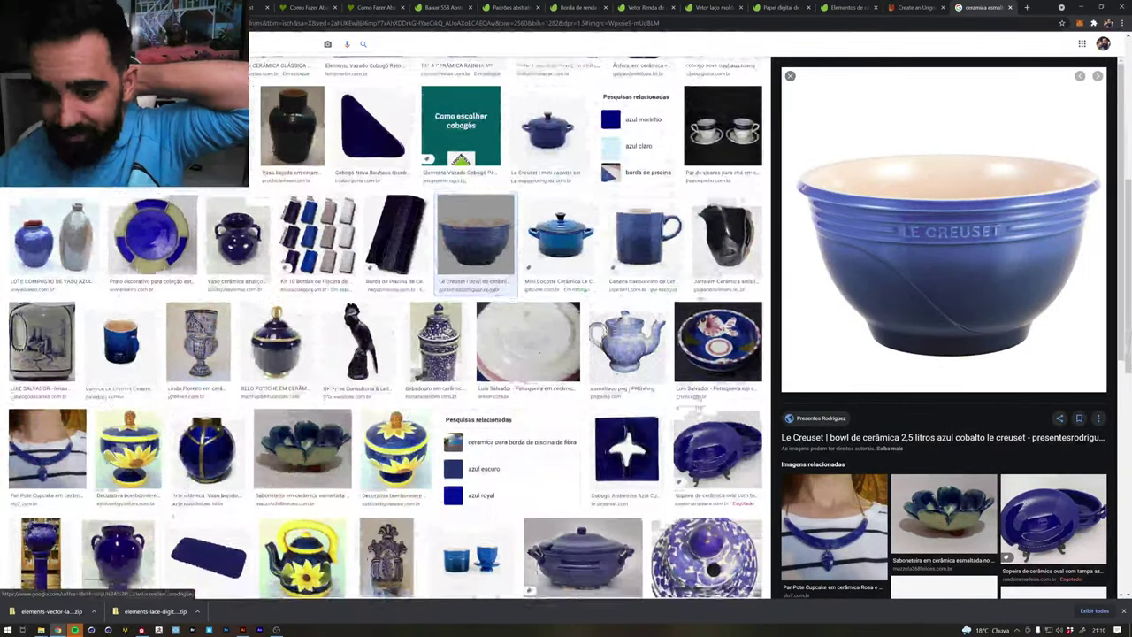
scroll(546, 355, down, 2)
scroll(477, 380, up, 2)
scroll(477, 380, up, 2)
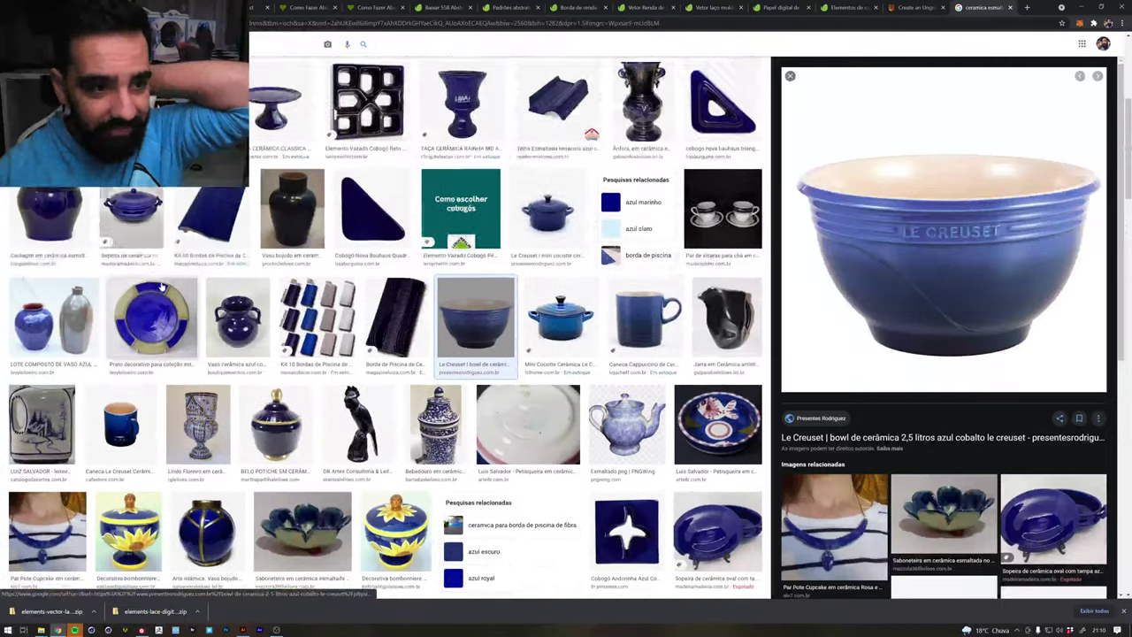
Preview the blue ceramic centrepiece tray, cobogó block, Le Creuset bowl and oval cobalt tureen
click(154, 159)
scroll(577, 323, up, 3)
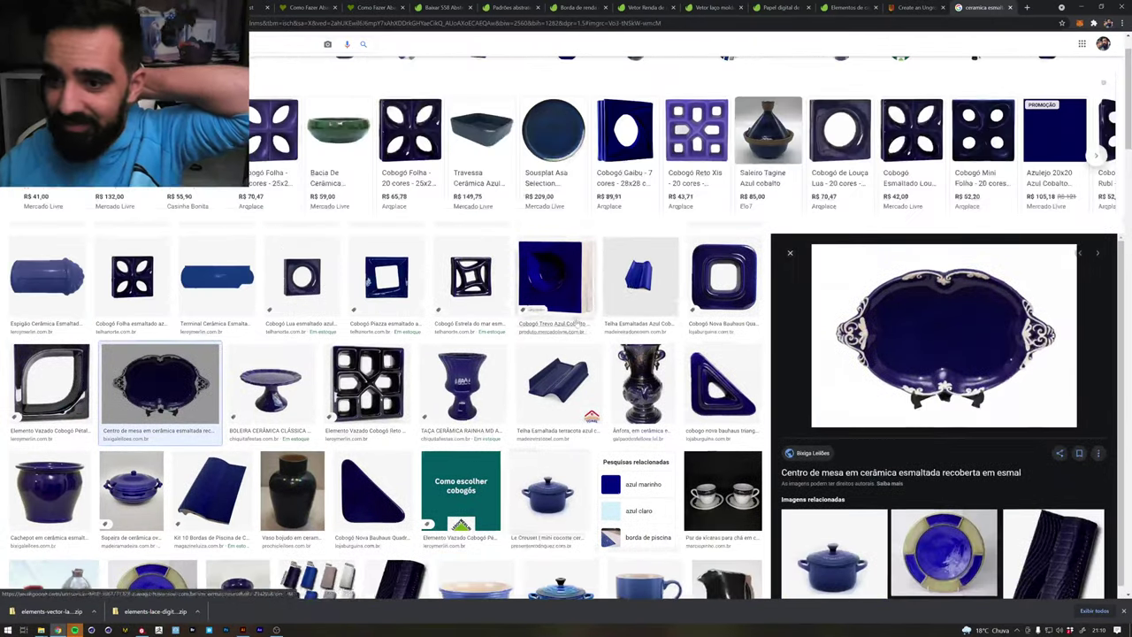
click(705, 272)
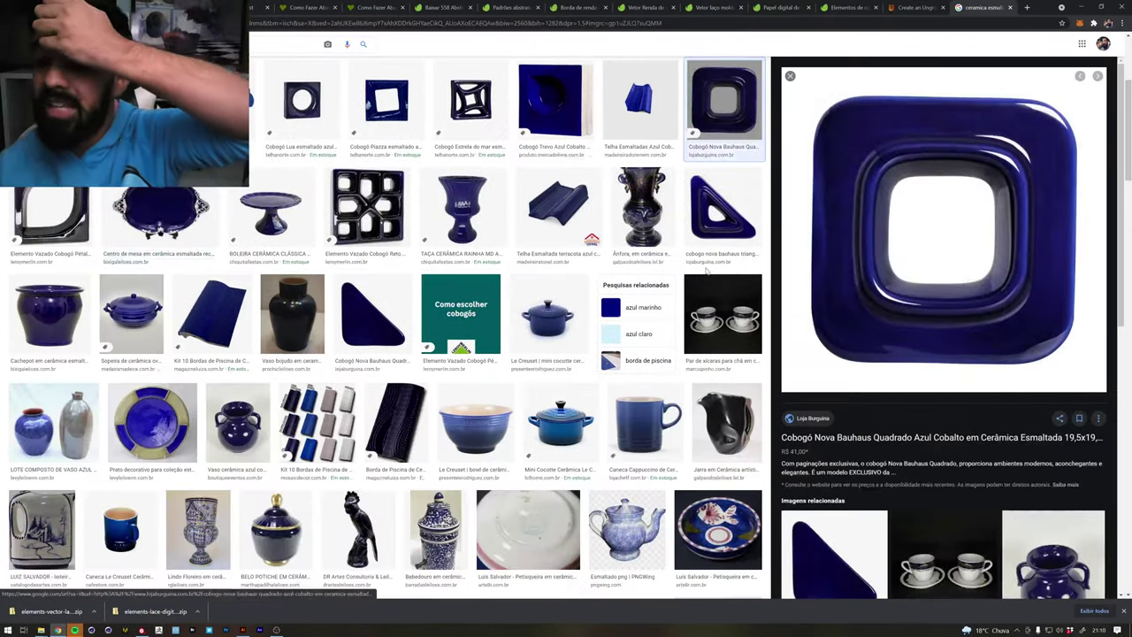
click(177, 217)
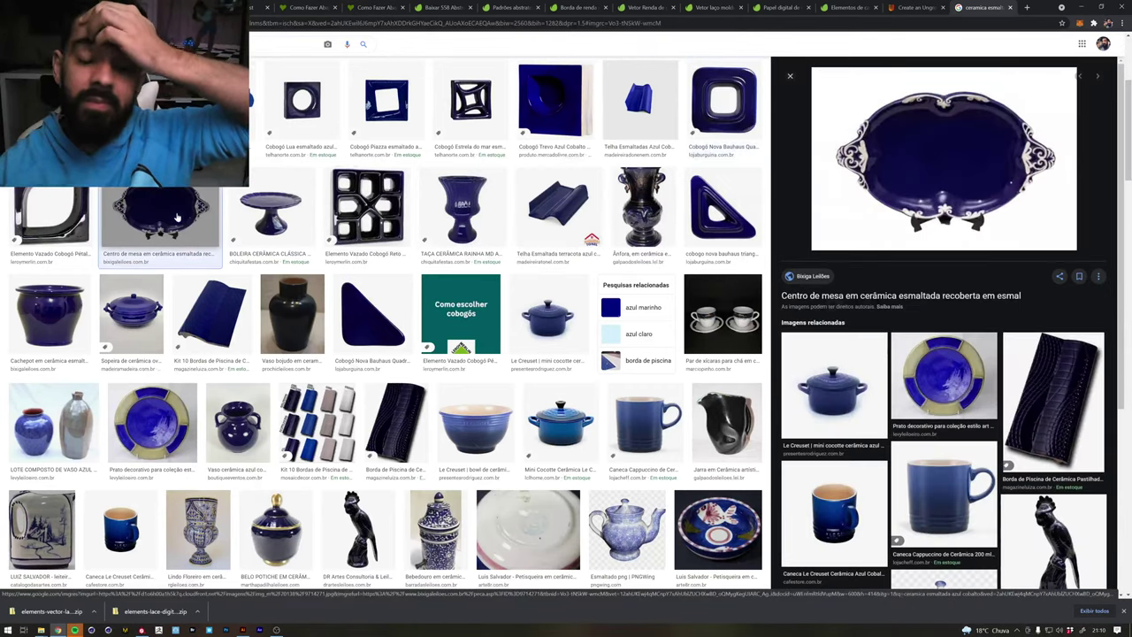
scroll(400, 276, down, 2)
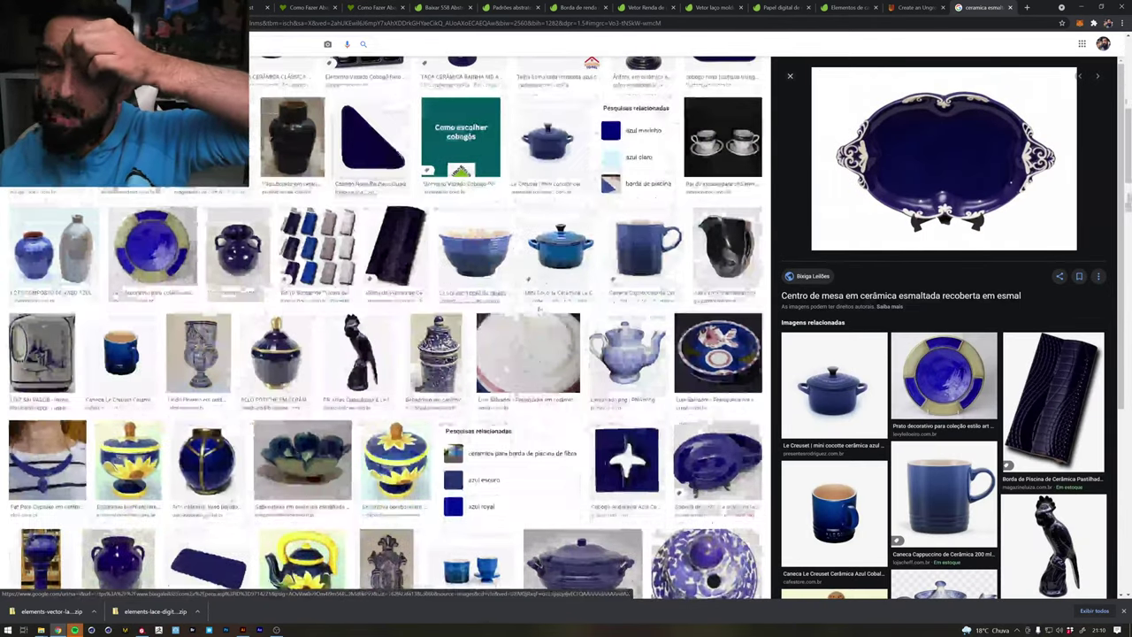
click(459, 231)
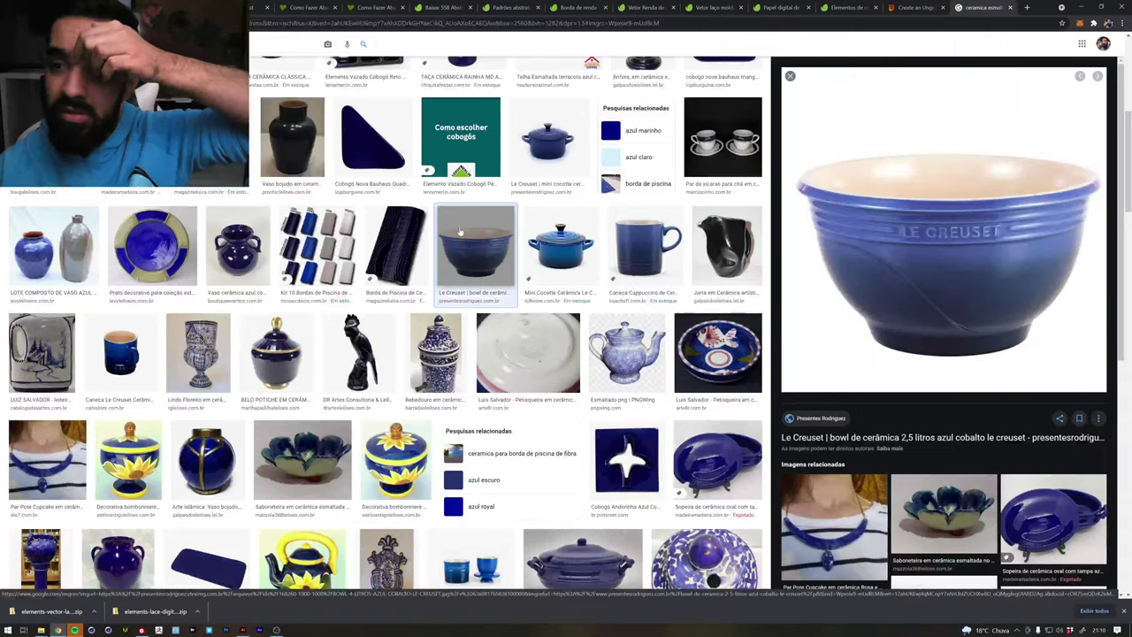
scroll(459, 231, down, 2)
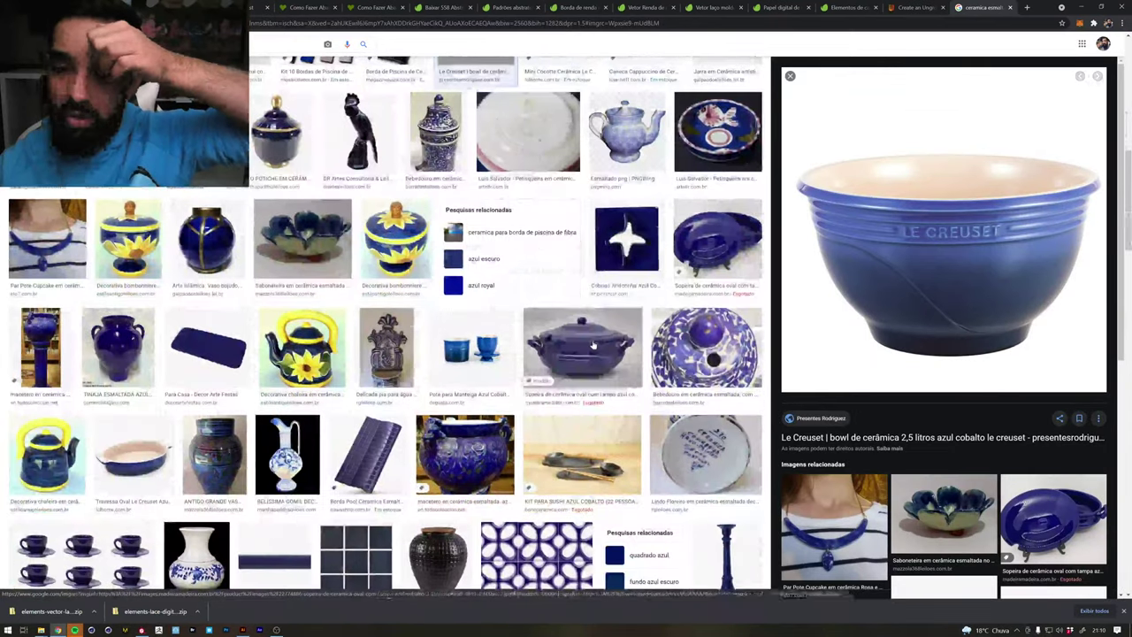
click(593, 345)
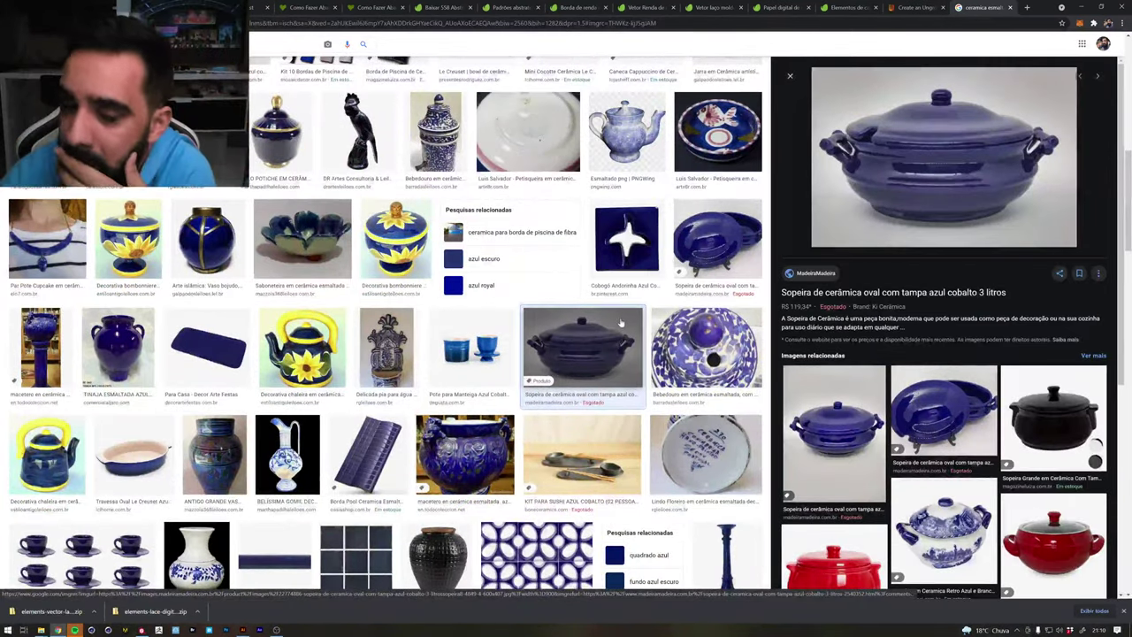
Preview the 28 cm cobalt-blue ceramic bowl, then bring back Substance Painter's panels
scroll(593, 345, down, 3)
scroll(367, 176, down, 2)
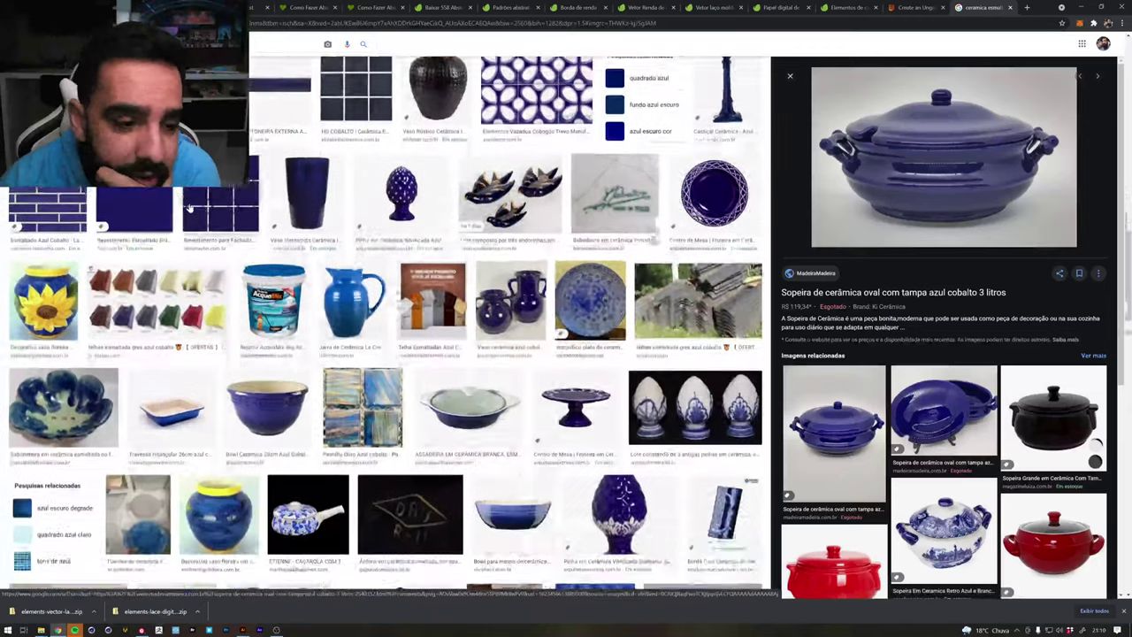
scroll(367, 177, down, 3)
scroll(283, 242, up, 2)
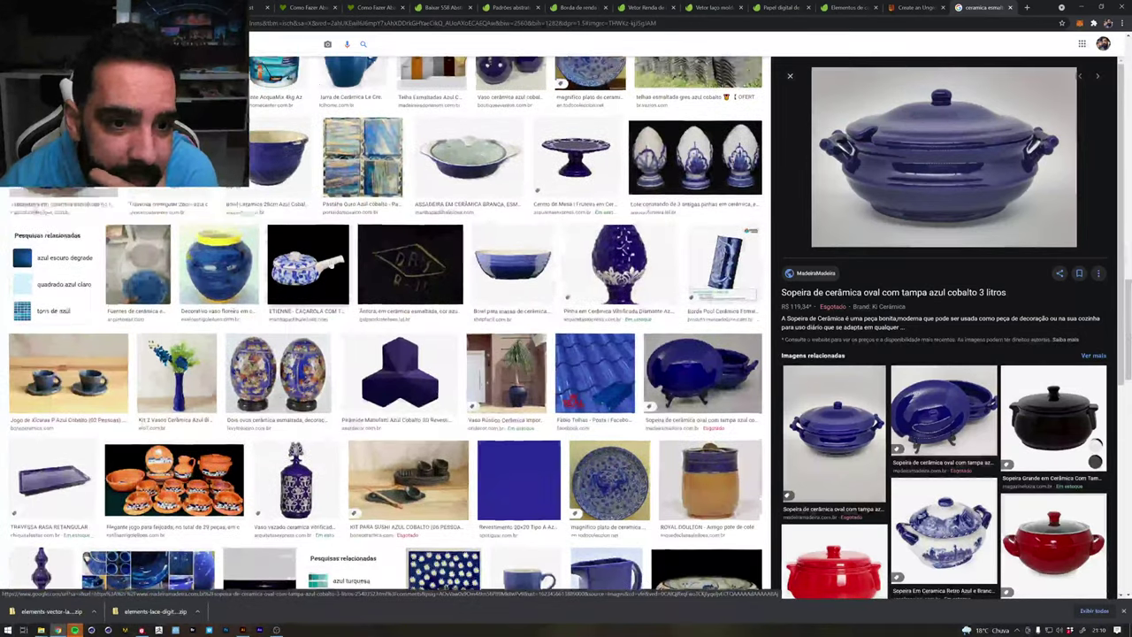
click(283, 241)
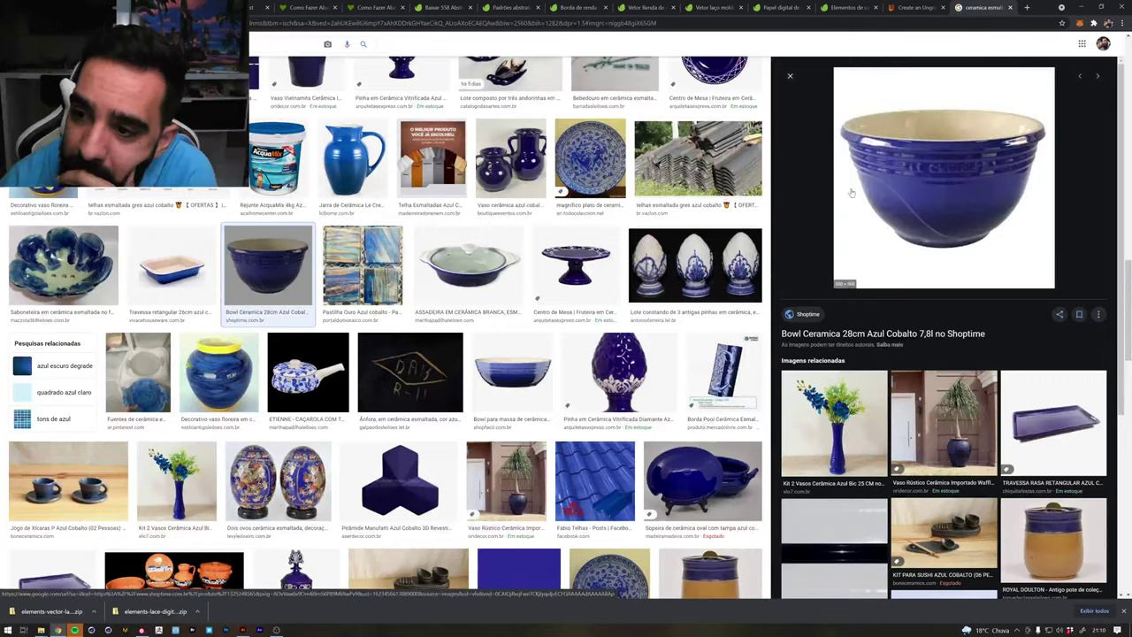
scroll(521, 215, down, 3)
scroll(521, 215, down, 3)
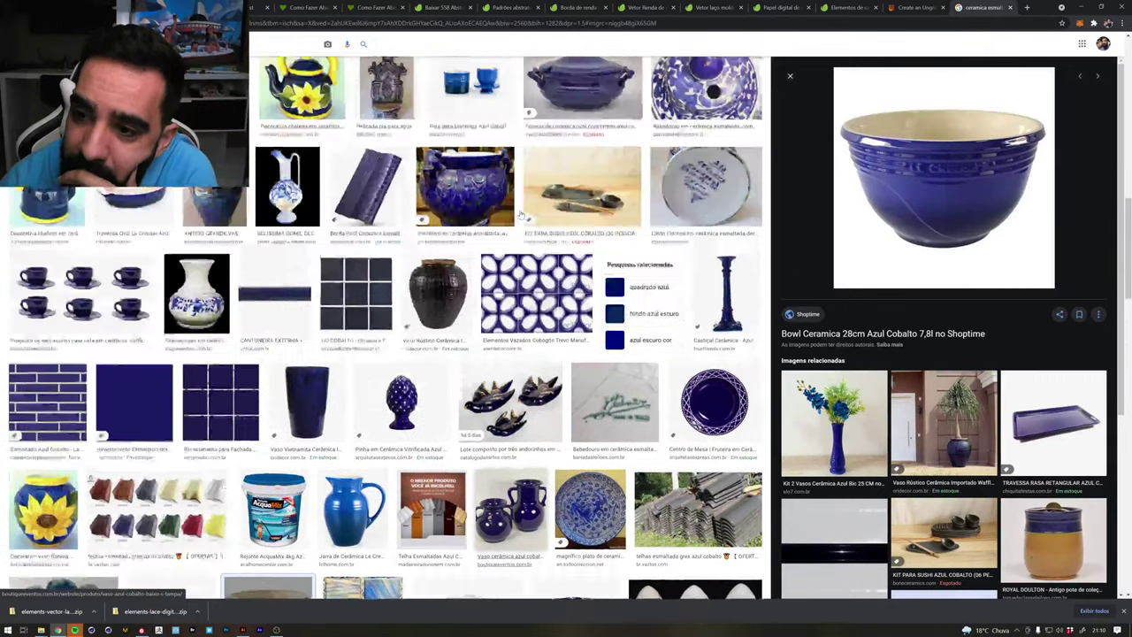
scroll(522, 215, down, 3)
scroll(521, 215, down, 3)
scroll(521, 215, up, 5)
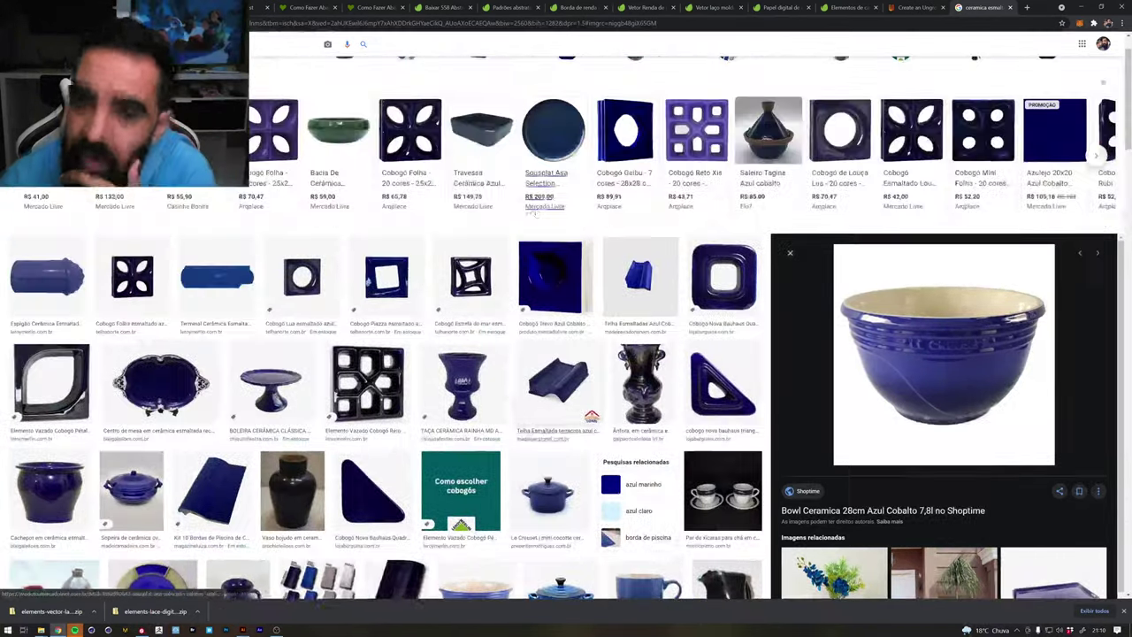
scroll(520, 215, up, 5)
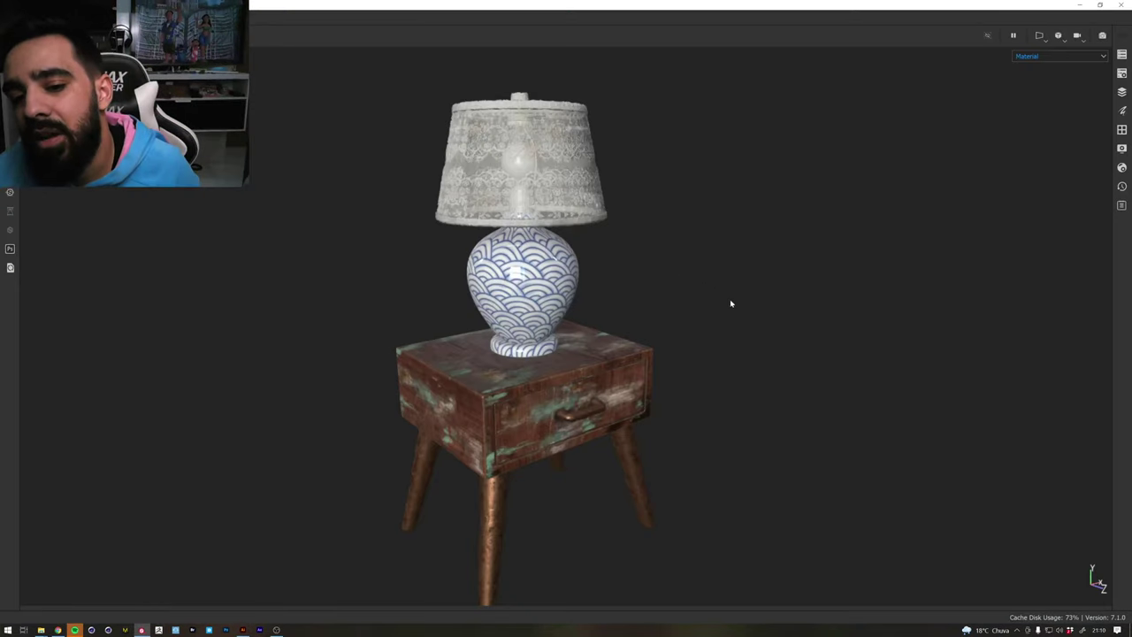
key(Tab)
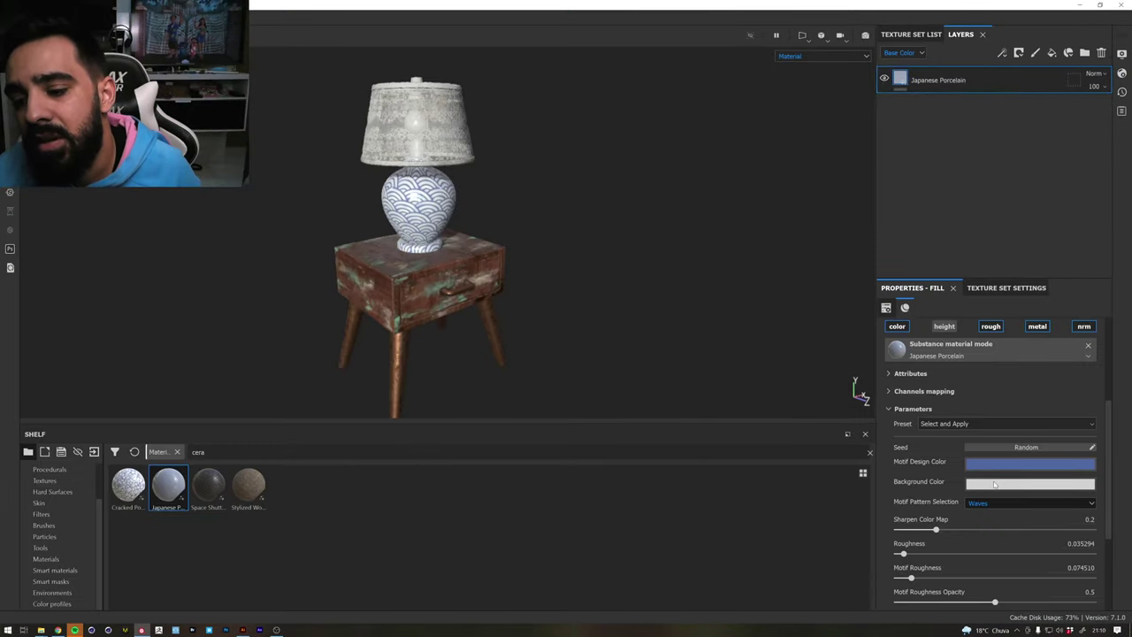
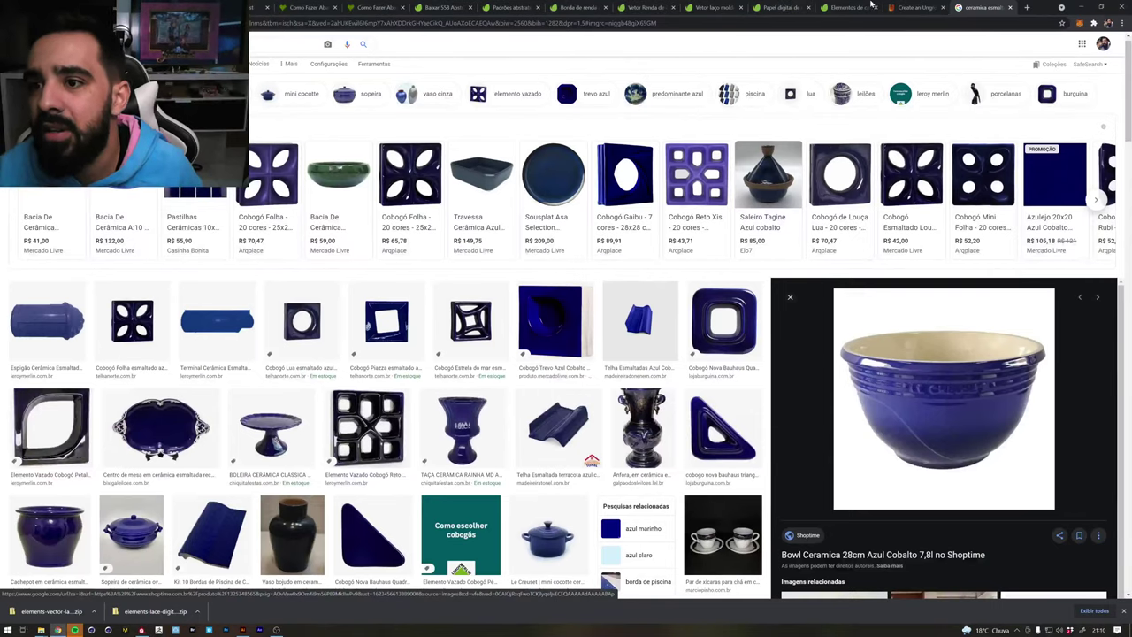
Glance at the Adobe comments page, then move from Google Images to the Envato abstract pattern results
click(911, 7)
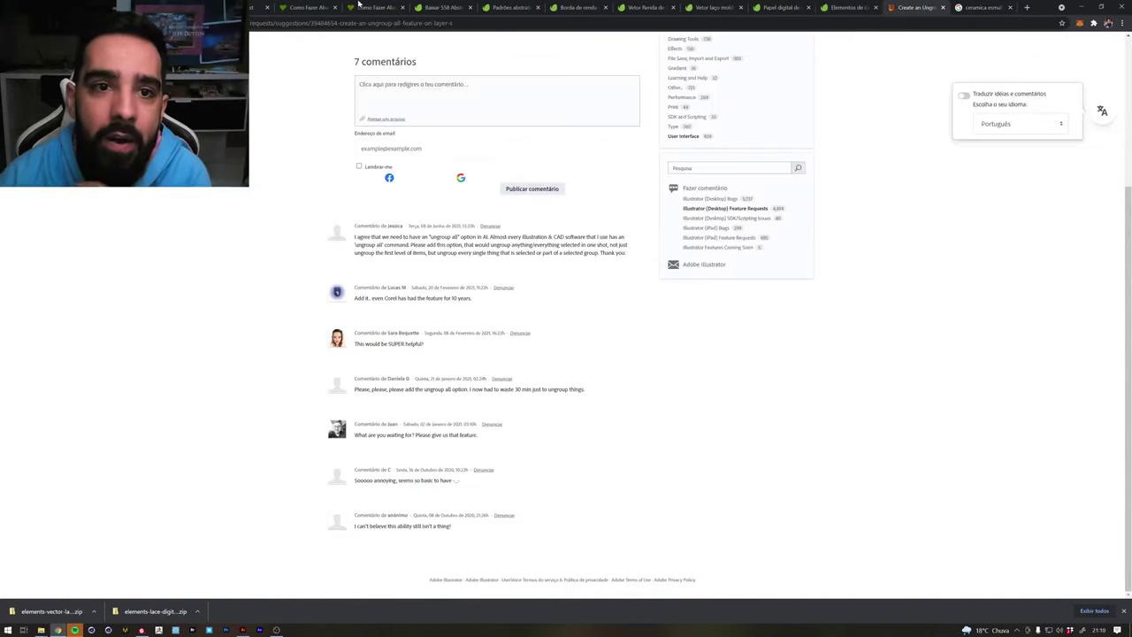
click(980, 7)
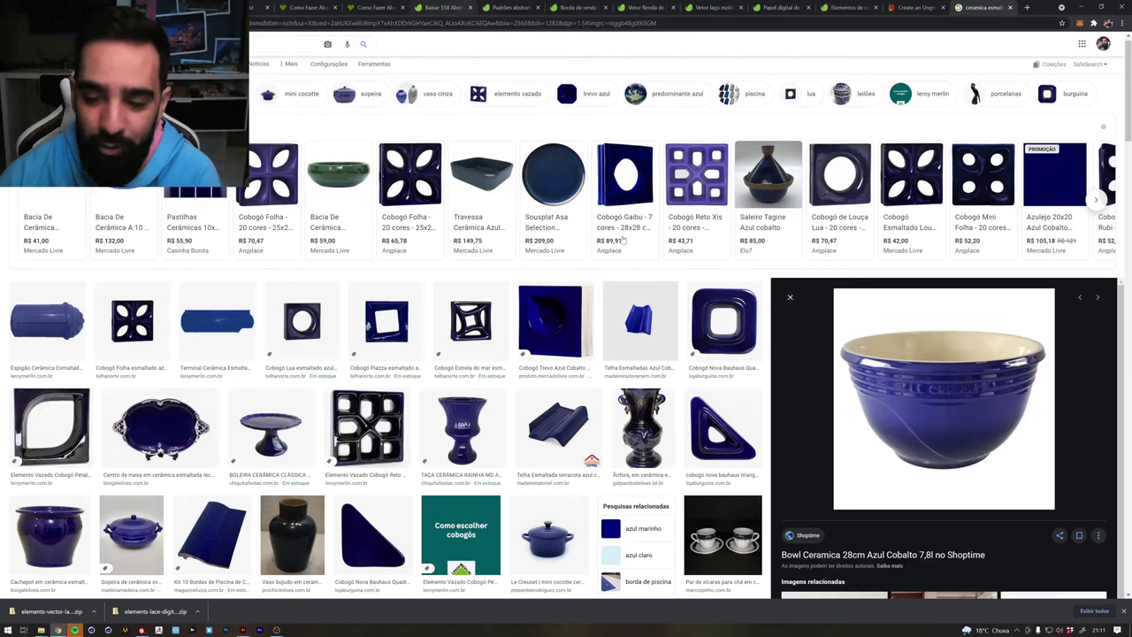
click(448, 6)
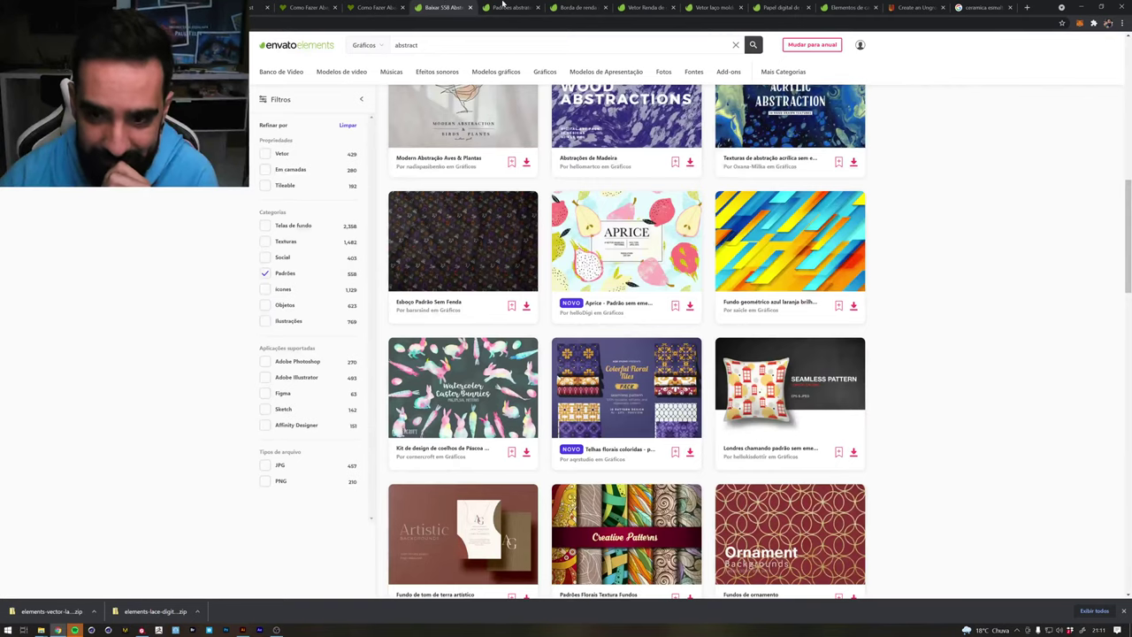
Check the abstract patterns product page, then search Envato patterns for 'elephant'
click(511, 6)
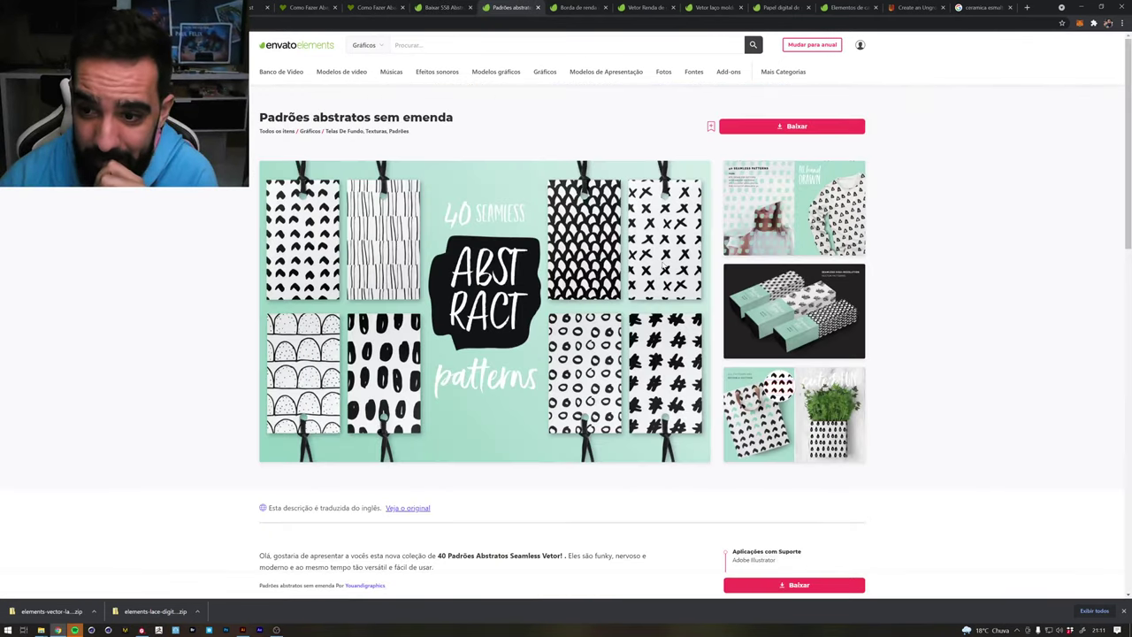
click(440, 7)
text(elephant)
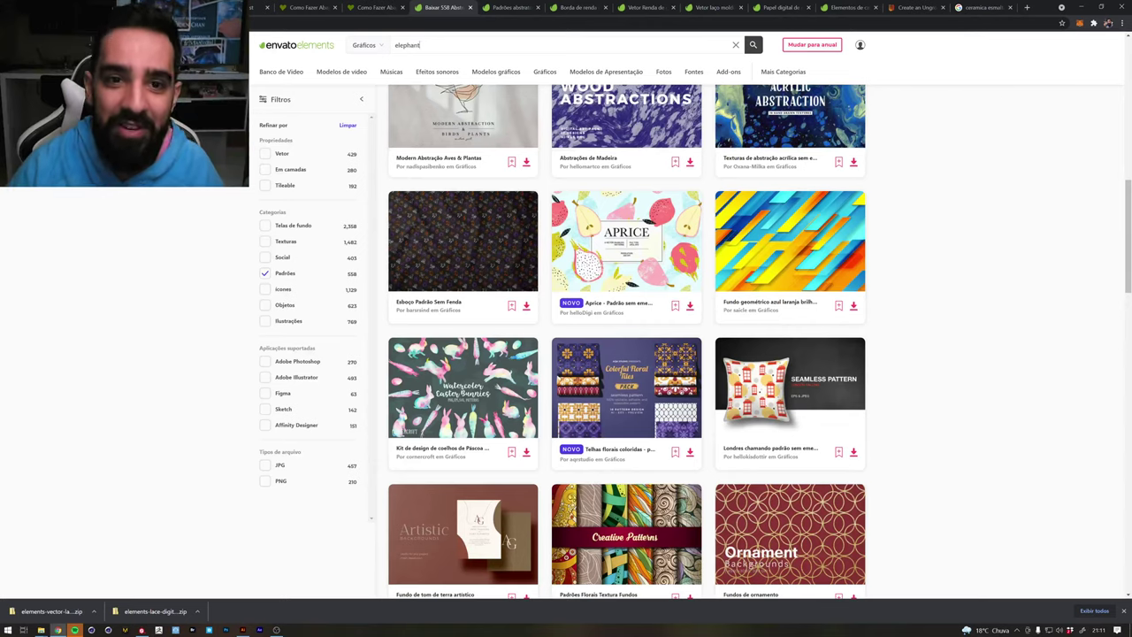
key(Return)
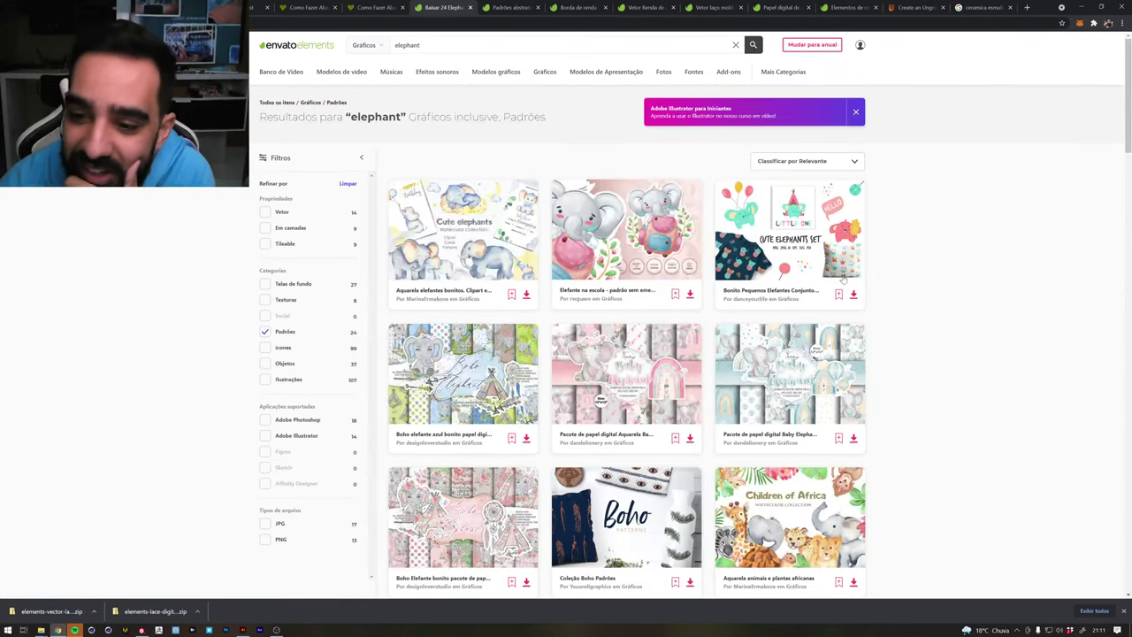
Browse the 24 elephant pattern results and start a new blank browser tab
scroll(843, 279, down, 3)
scroll(843, 279, down, 3)
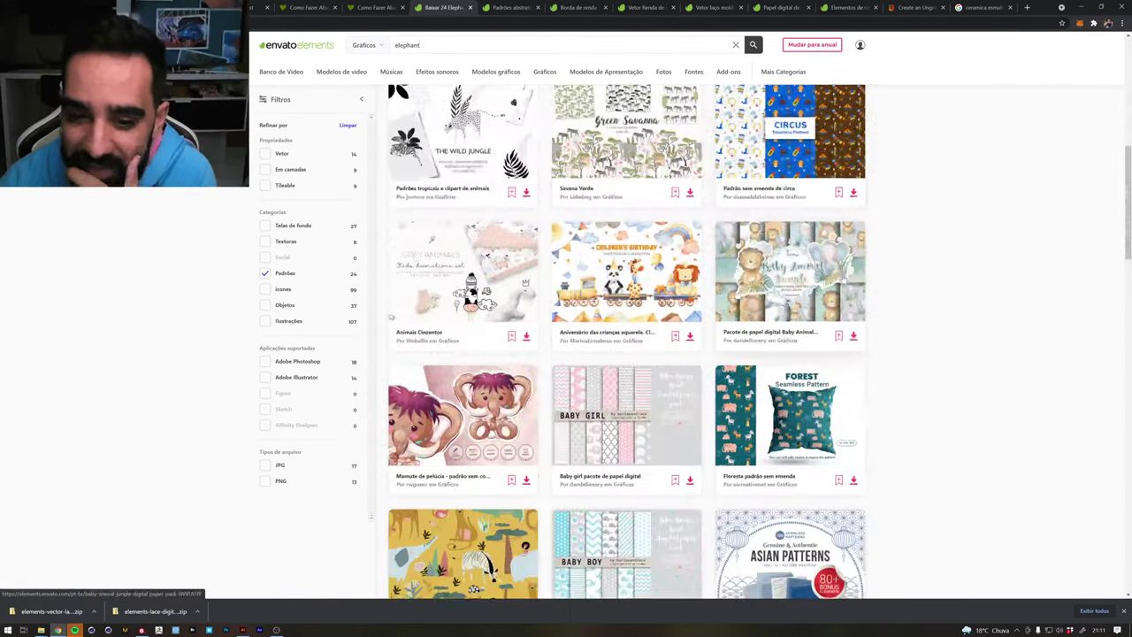
scroll(843, 279, down, 2)
scroll(766, 206, down, 2)
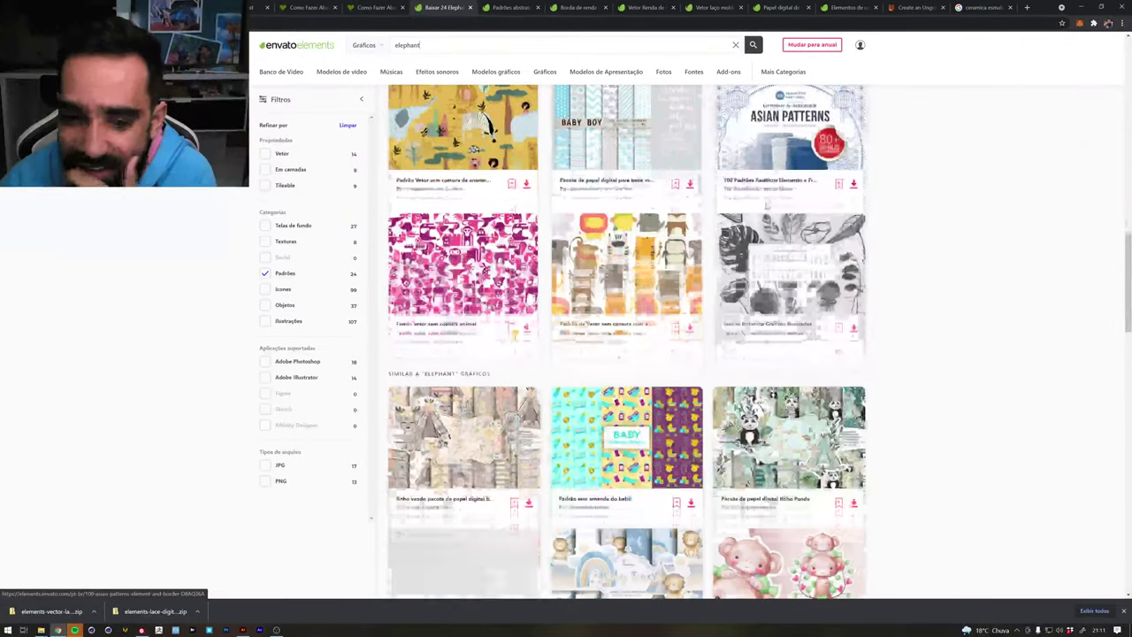
scroll(766, 206, down, 2)
scroll(766, 206, down, 2)
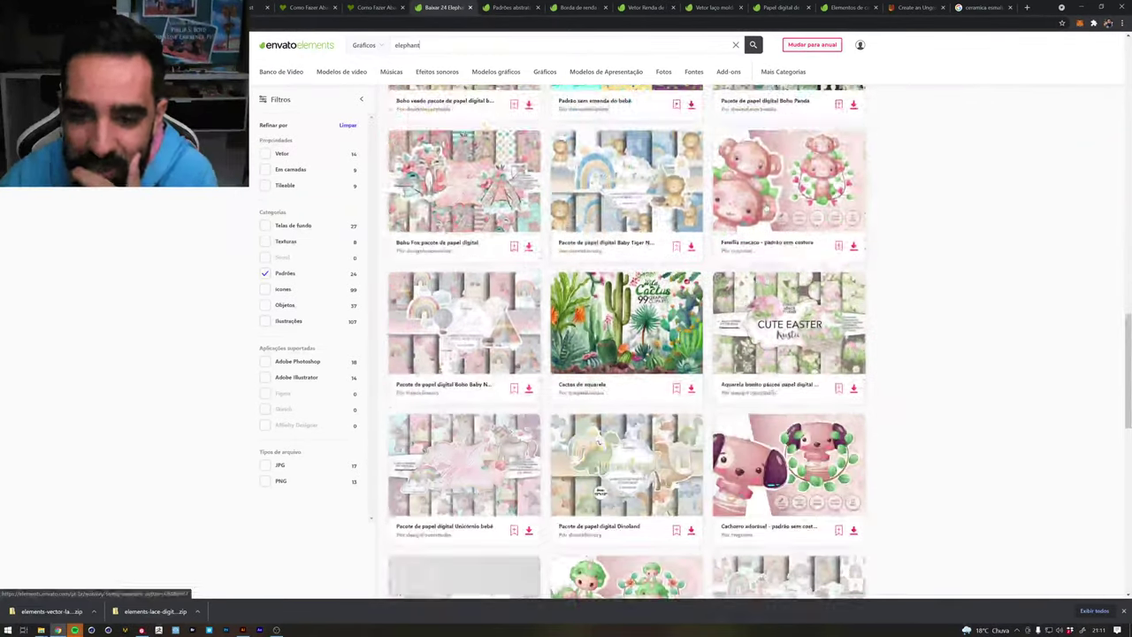
scroll(766, 206, down, 2)
scroll(766, 206, down, 2)
key(ctrl+t)
Search the web for 'elephant pattern' and run that search on Freepik
text(elephant pattern)
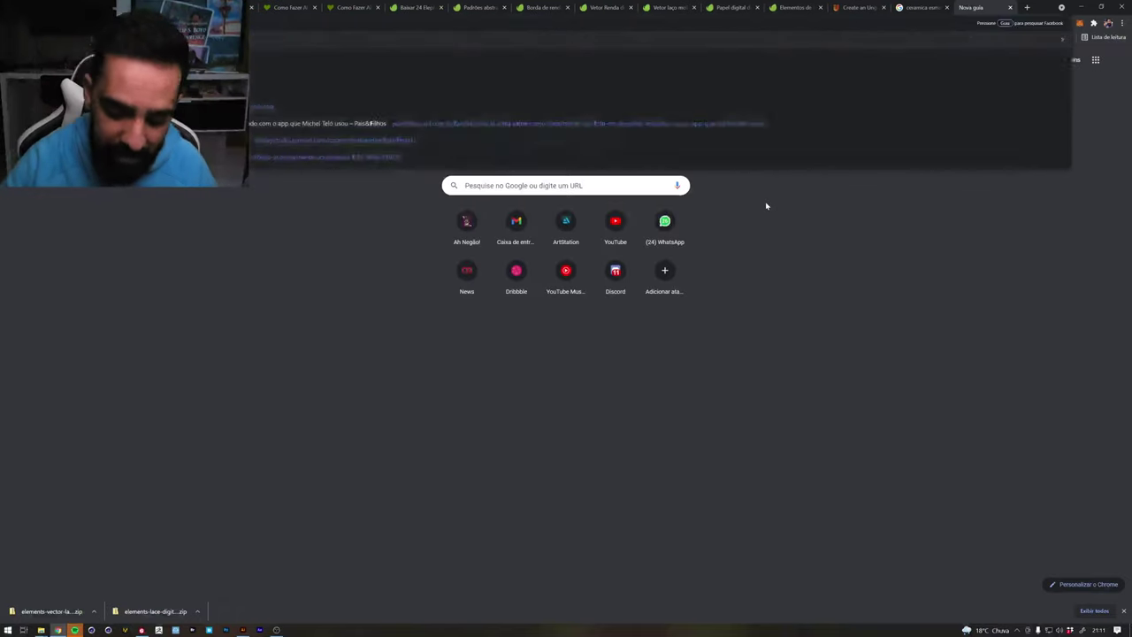
key(Return)
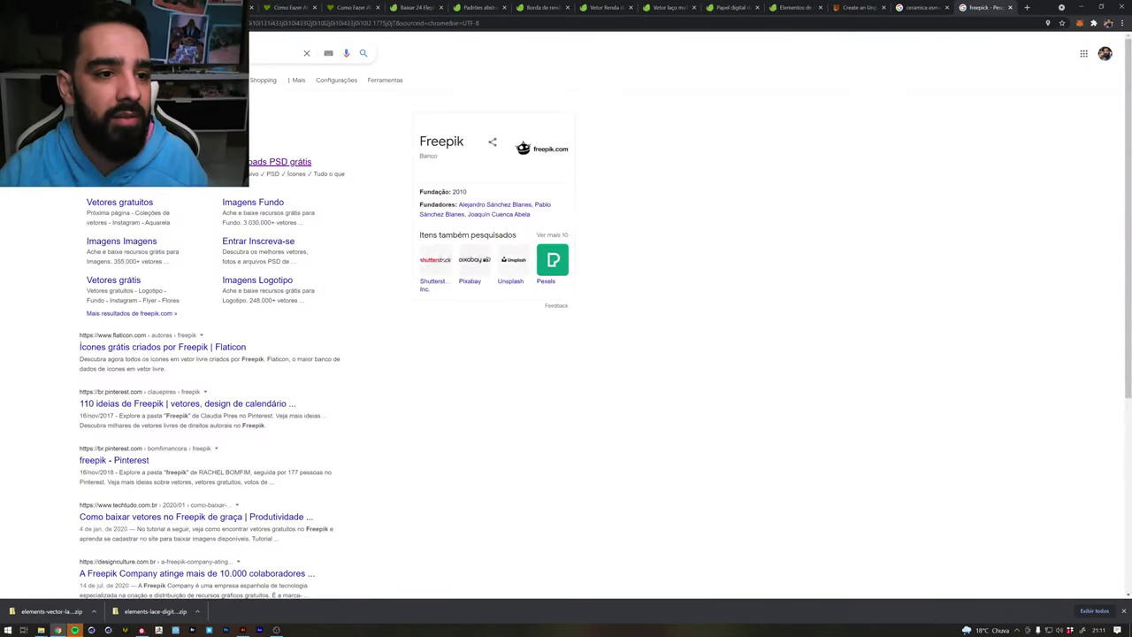
click(279, 162)
text(elephant pattern)
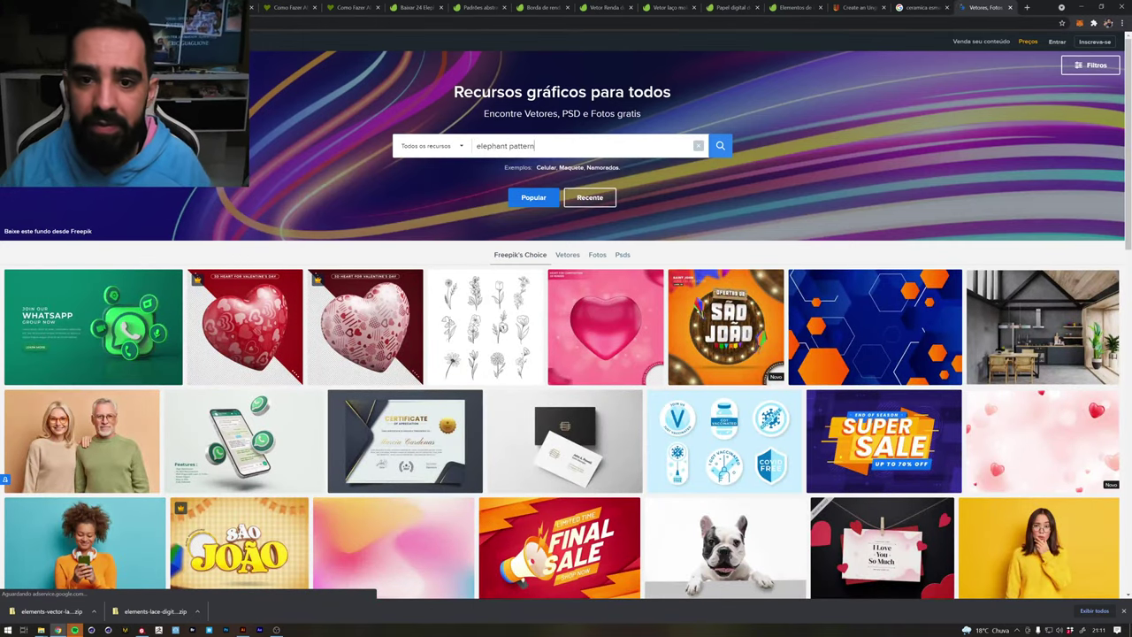
key(Return)
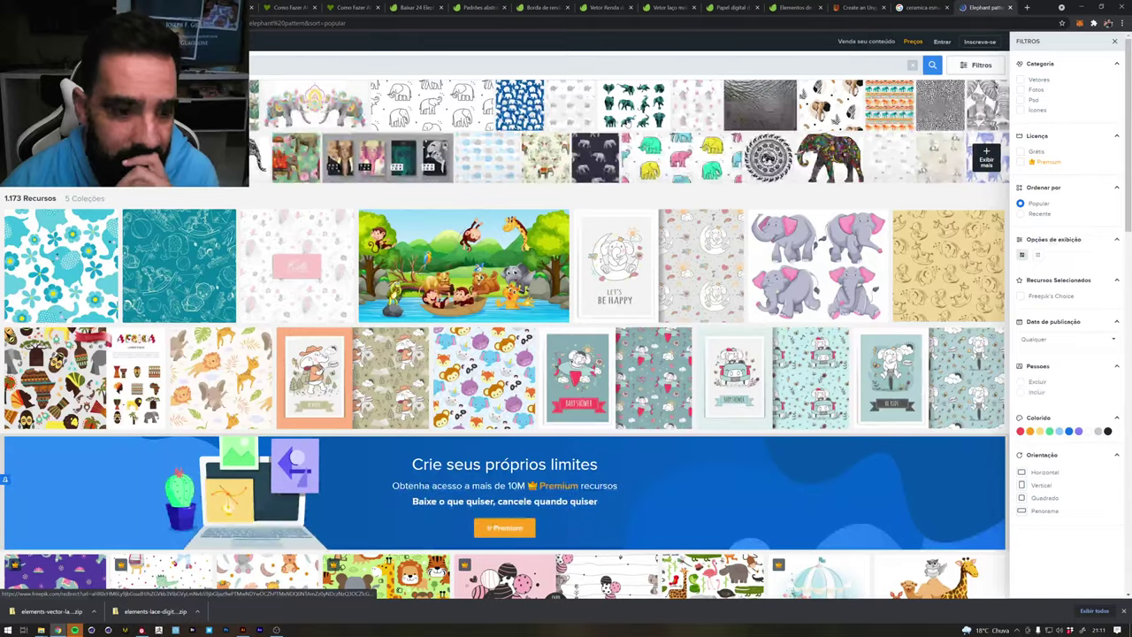
Look through the 1,173 Freepik elephant patterns, then return to Envato's 'Padrões abstratos' page
scroll(590, 276, down, 5)
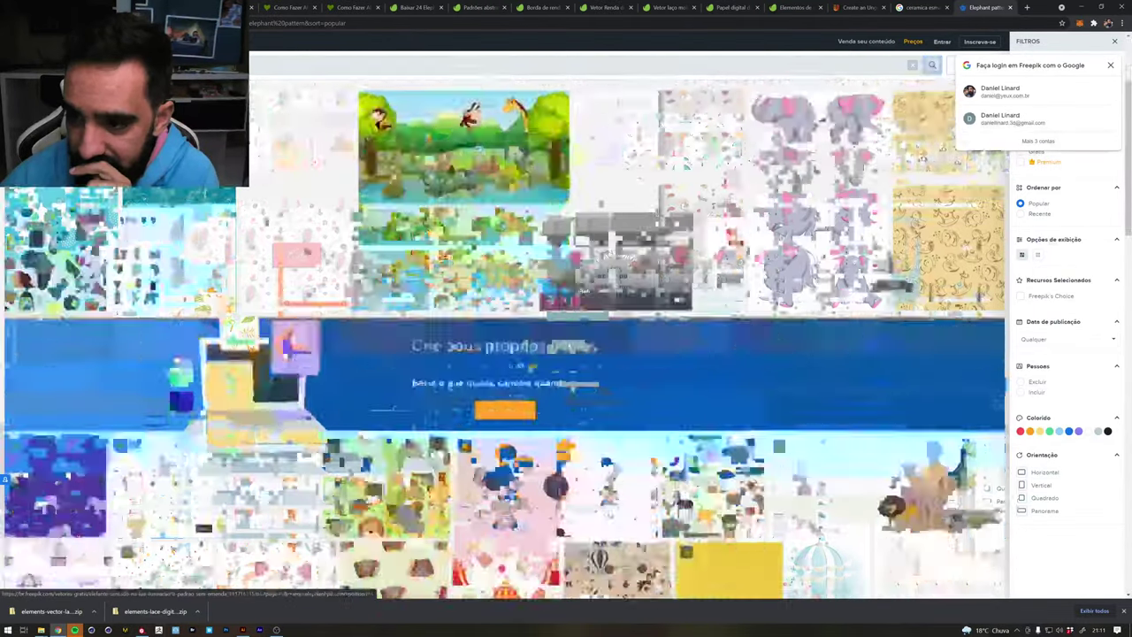
scroll(591, 276, down, 5)
scroll(591, 276, down, 3)
scroll(591, 276, down, 3)
scroll(591, 276, down, 5)
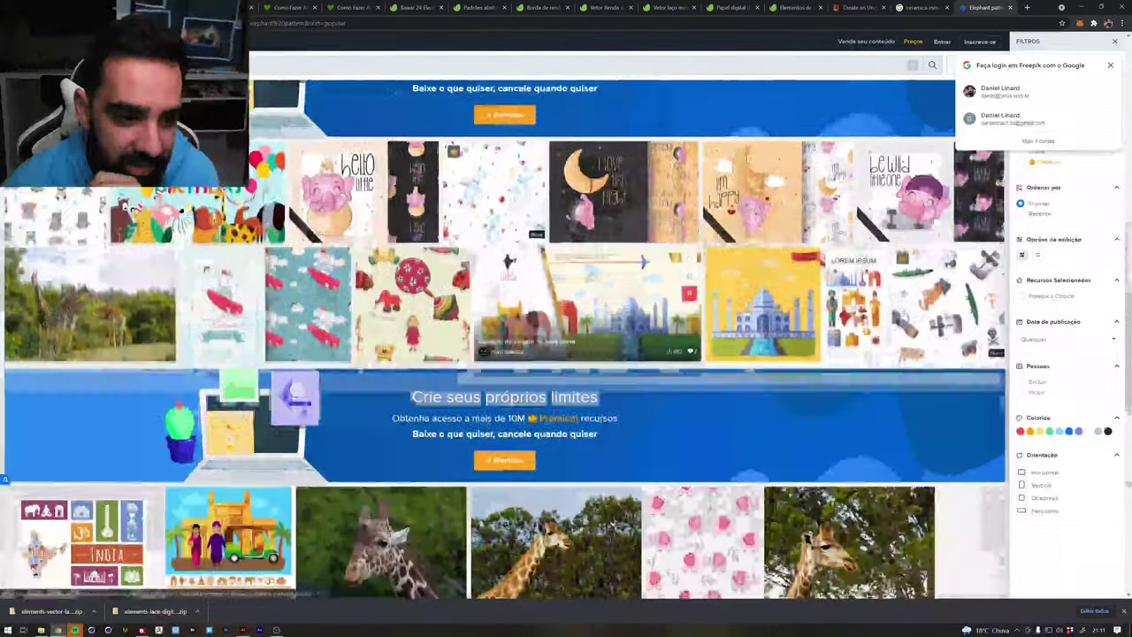
scroll(590, 276, down, 5)
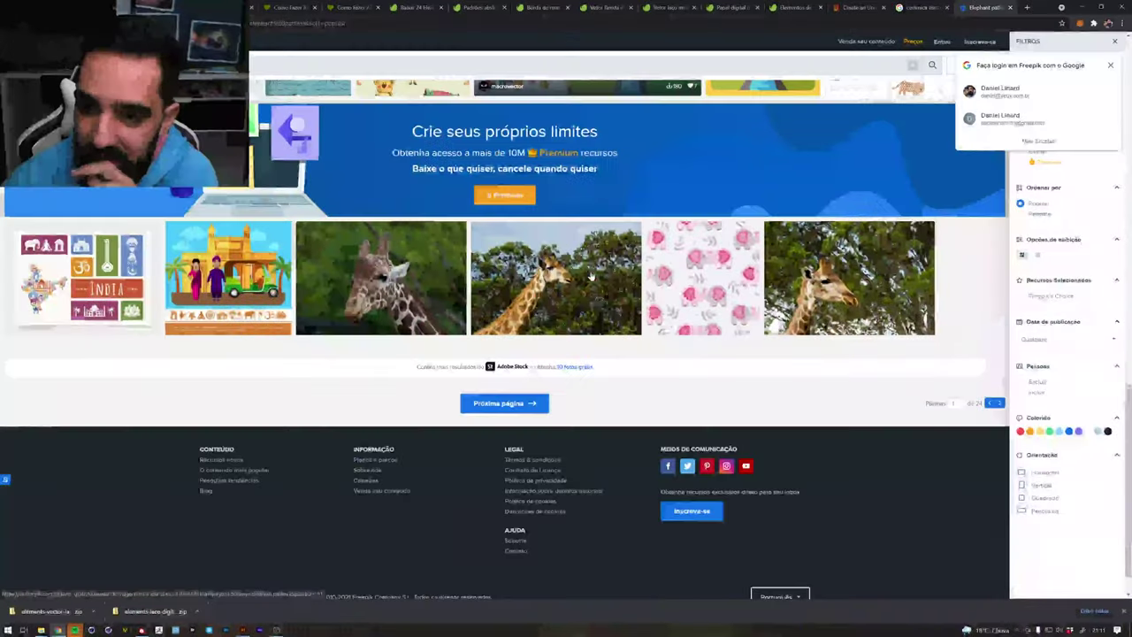
click(424, 7)
click(464, 5)
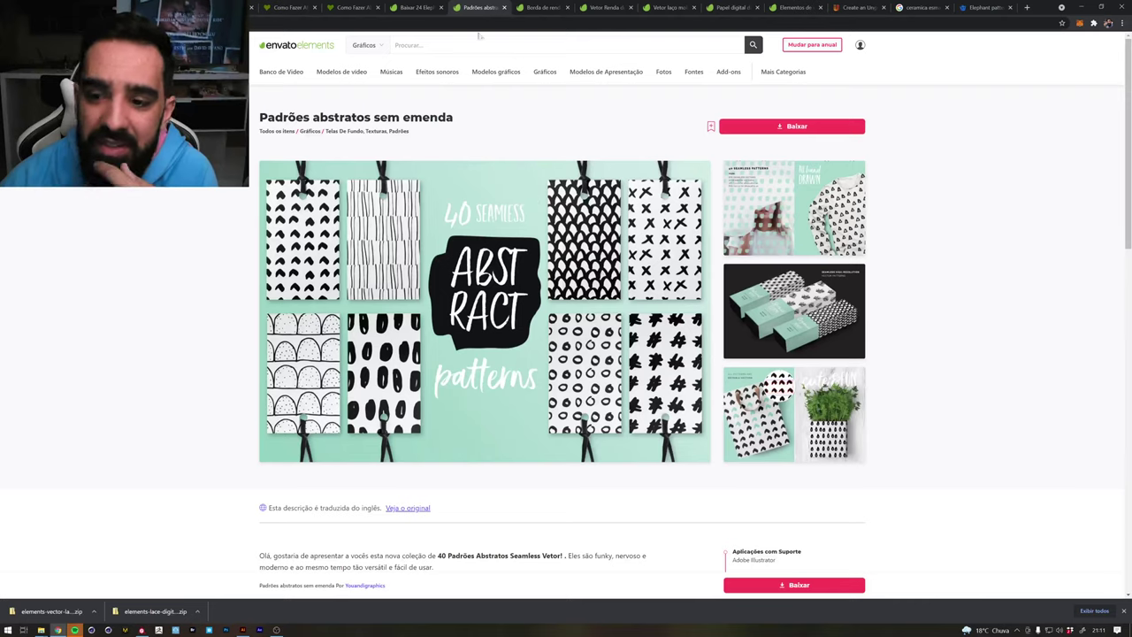
Scroll through the Envato abstract seamless patterns product page
scroll(531, 177, down, 2)
scroll(566, 265, down, 3)
scroll(582, 331, down, 10)
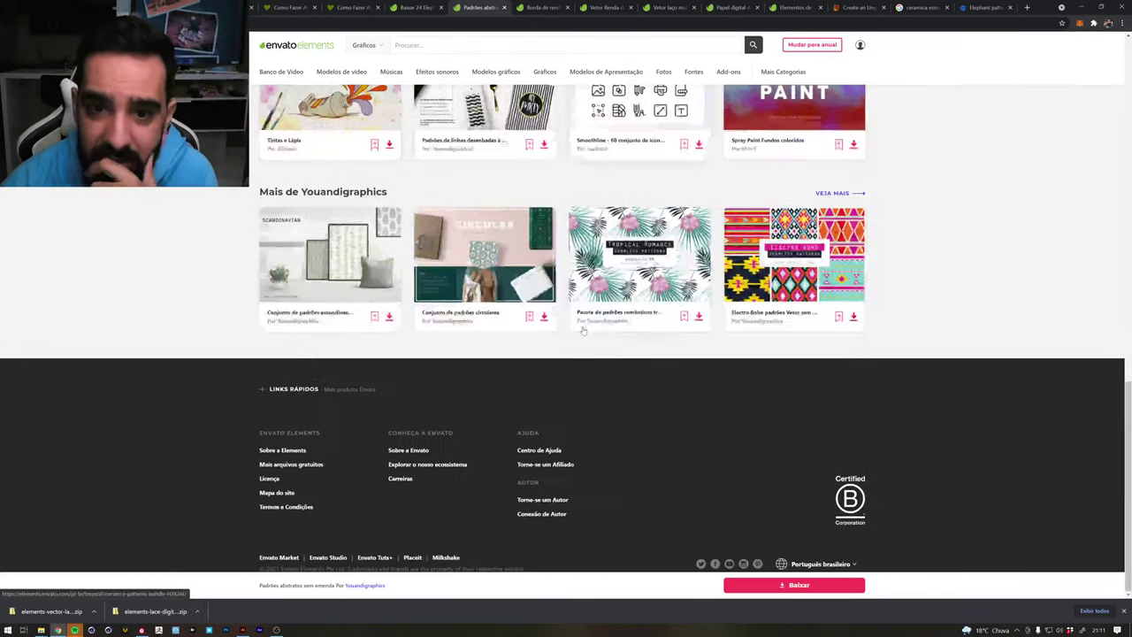
scroll(583, 331, up, 2)
scroll(578, 271, up, 3)
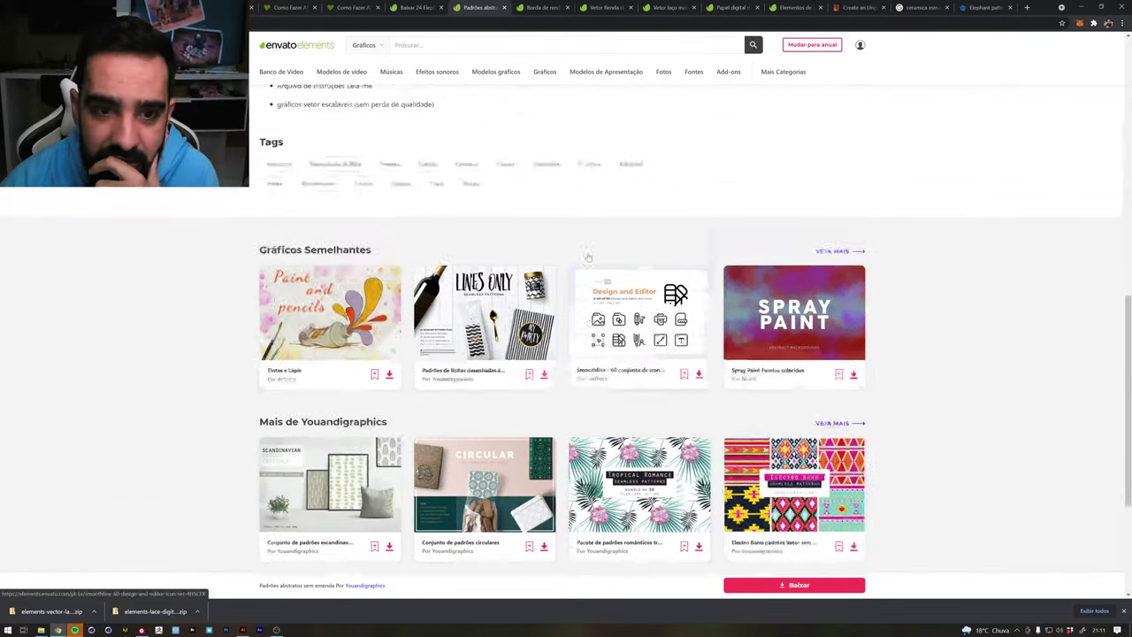
scroll(581, 265, up, 5)
scroll(585, 261, up, 5)
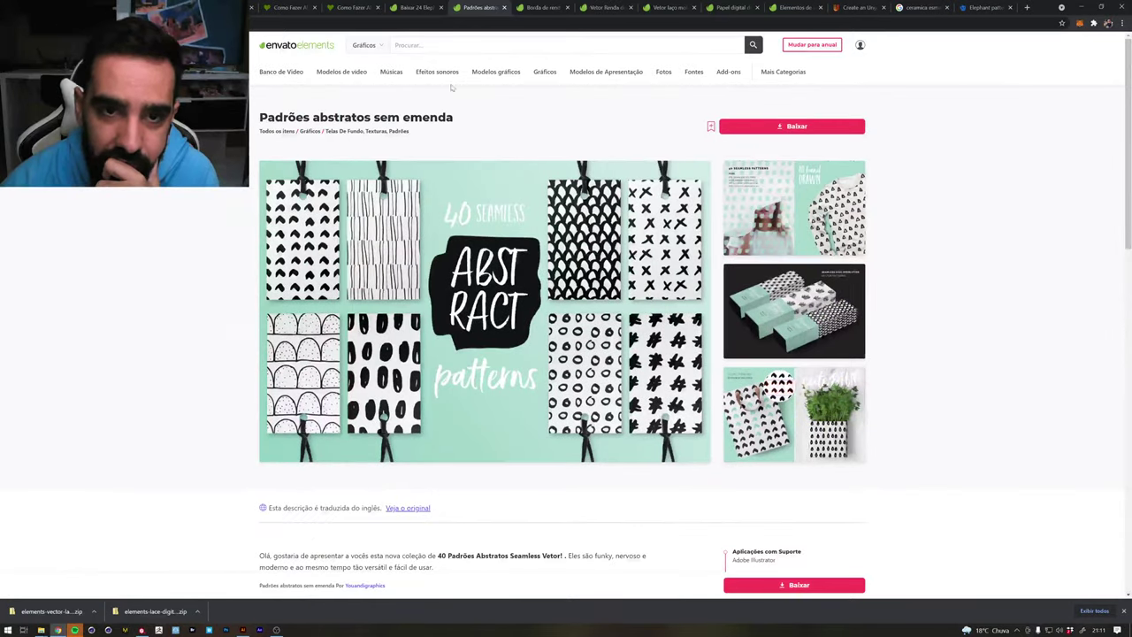
Return to the Envato pattern results and browse page 4
click(418, 7)
scroll(591, 223, down, 5)
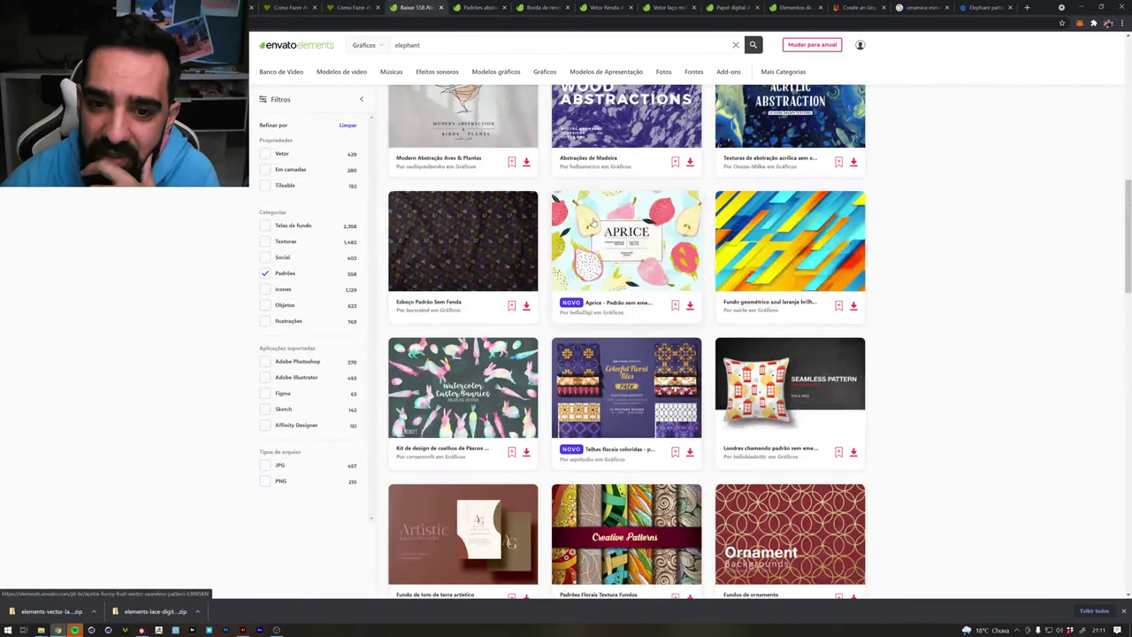
scroll(591, 223, down, 3)
scroll(591, 223, down, 1)
scroll(592, 223, down, 5)
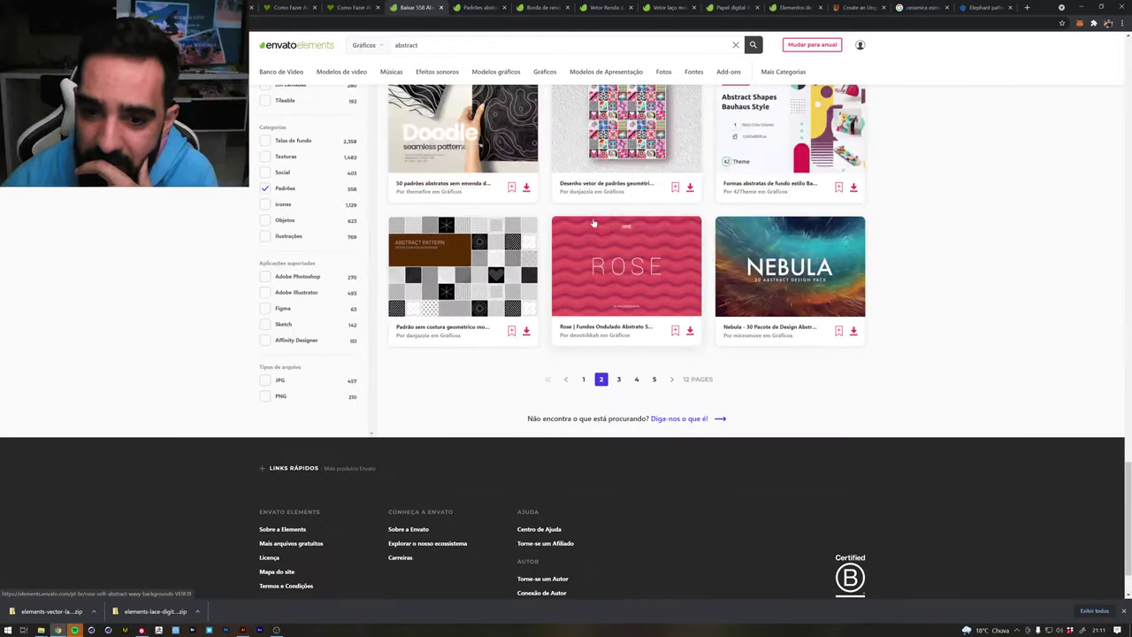
click(638, 379)
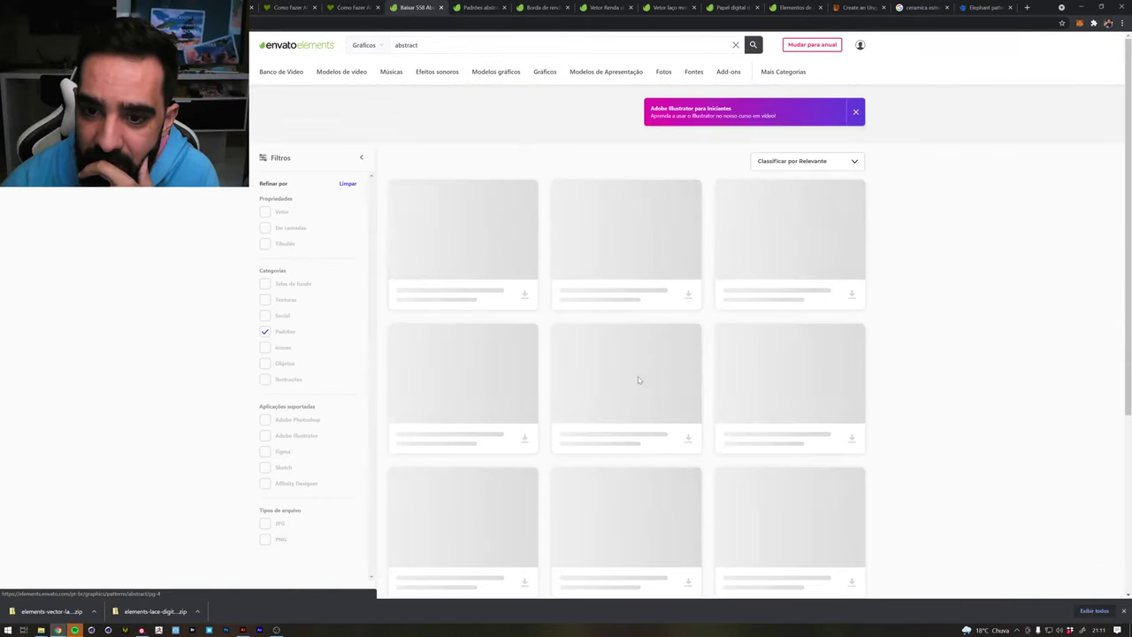
scroll(709, 272, down, 1)
scroll(709, 271, down, 3)
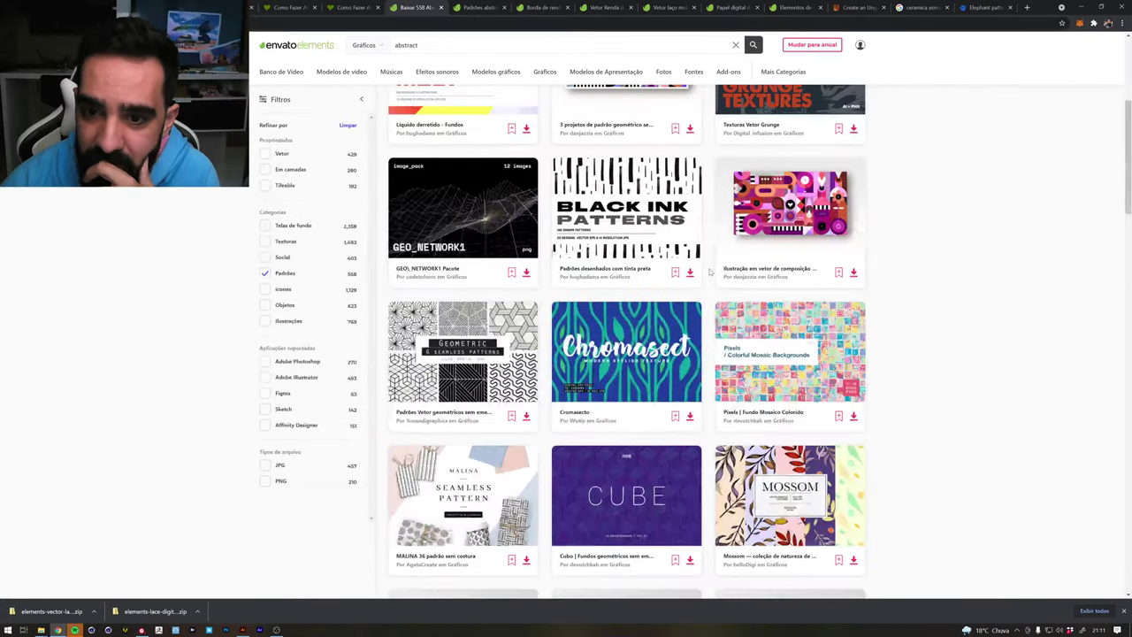
scroll(709, 271, down, 3)
scroll(710, 272, down, 2)
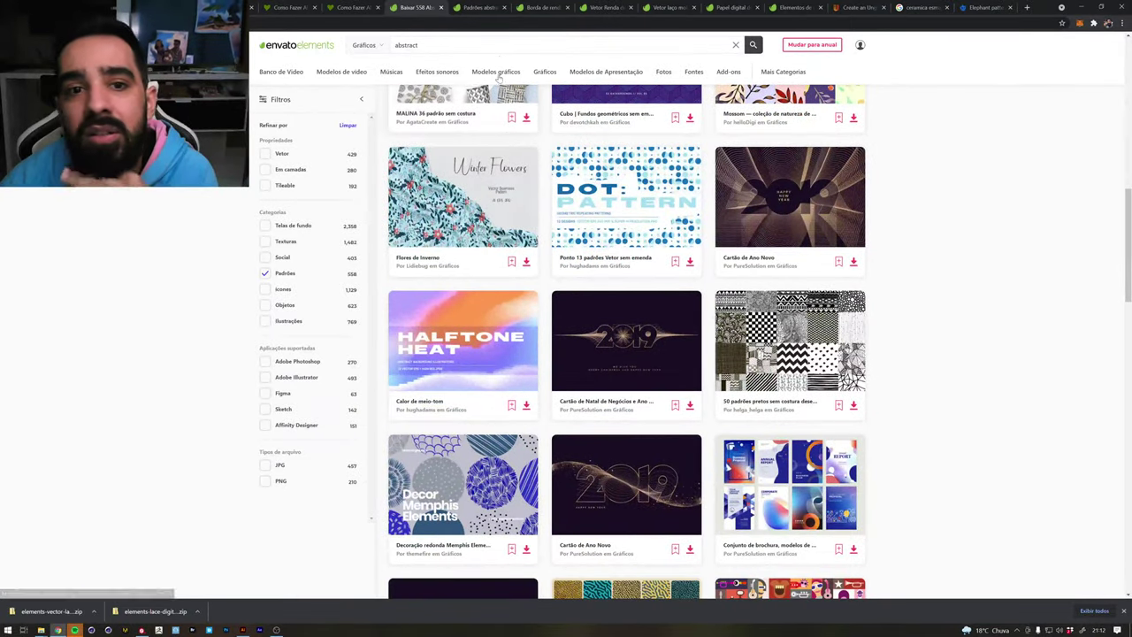
mouse_move(463, 196)
text(dots)
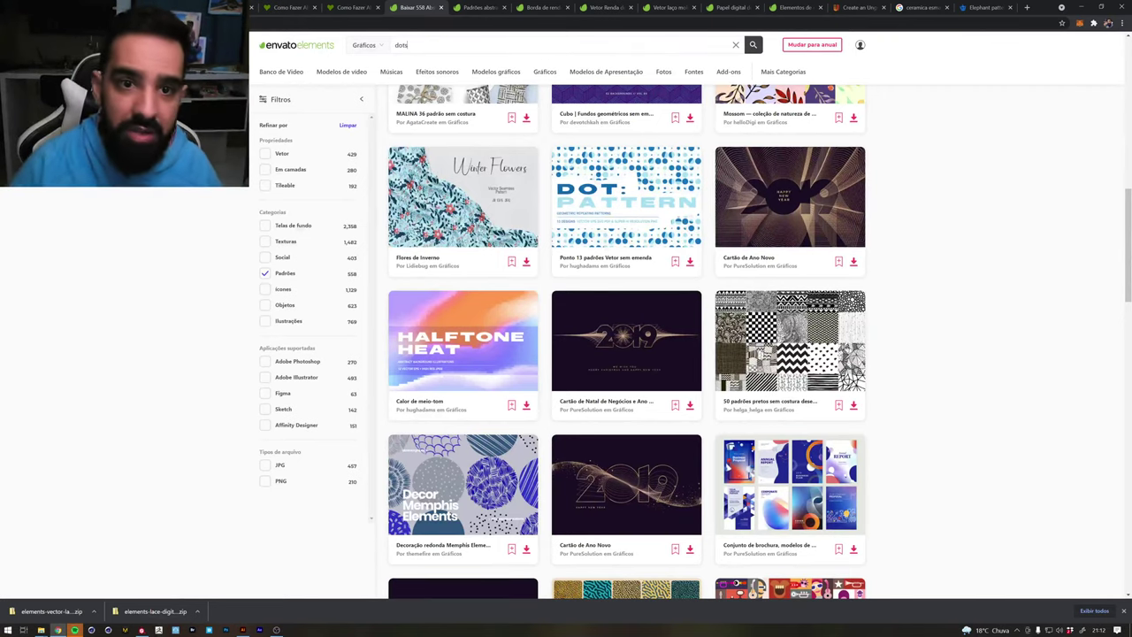
Search the Padrões-filtered graphics for 'dots' and browse the 88 results
key(Return)
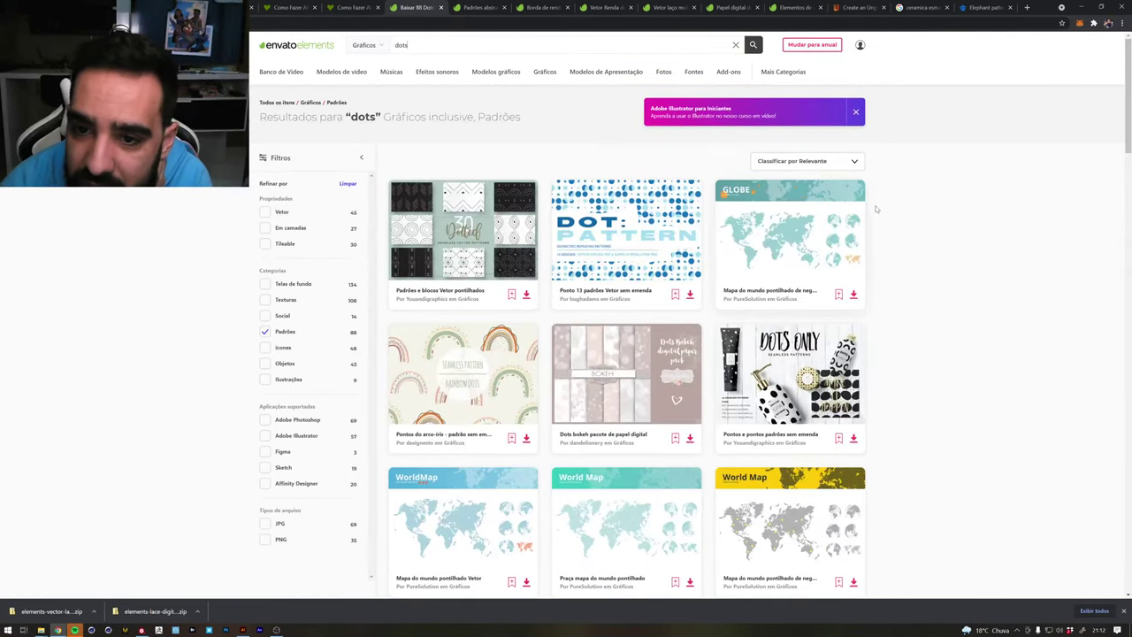
scroll(982, 217, down, 2)
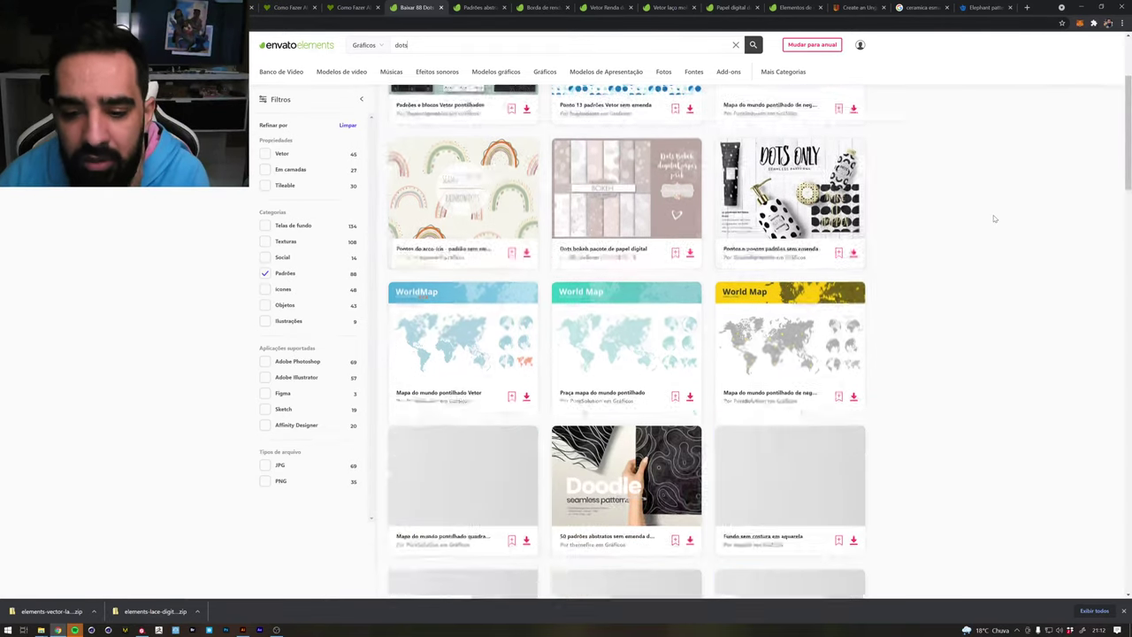
scroll(994, 218, down, 2)
scroll(994, 219, down, 2)
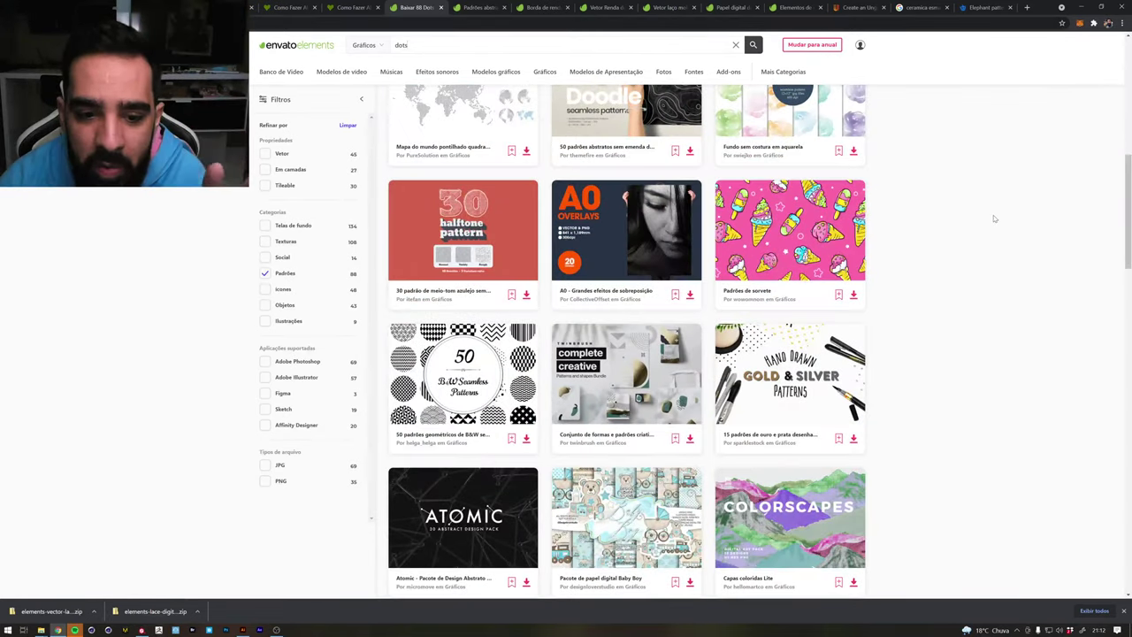
scroll(995, 219, down, 1)
scroll(993, 218, down, 3)
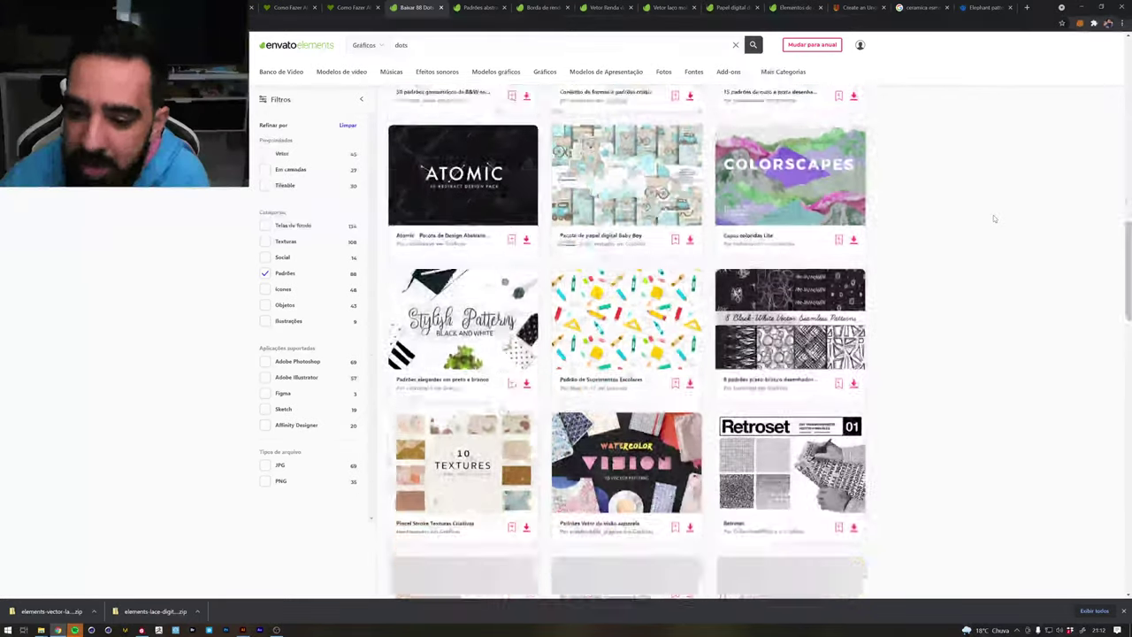
scroll(993, 218, down, 2)
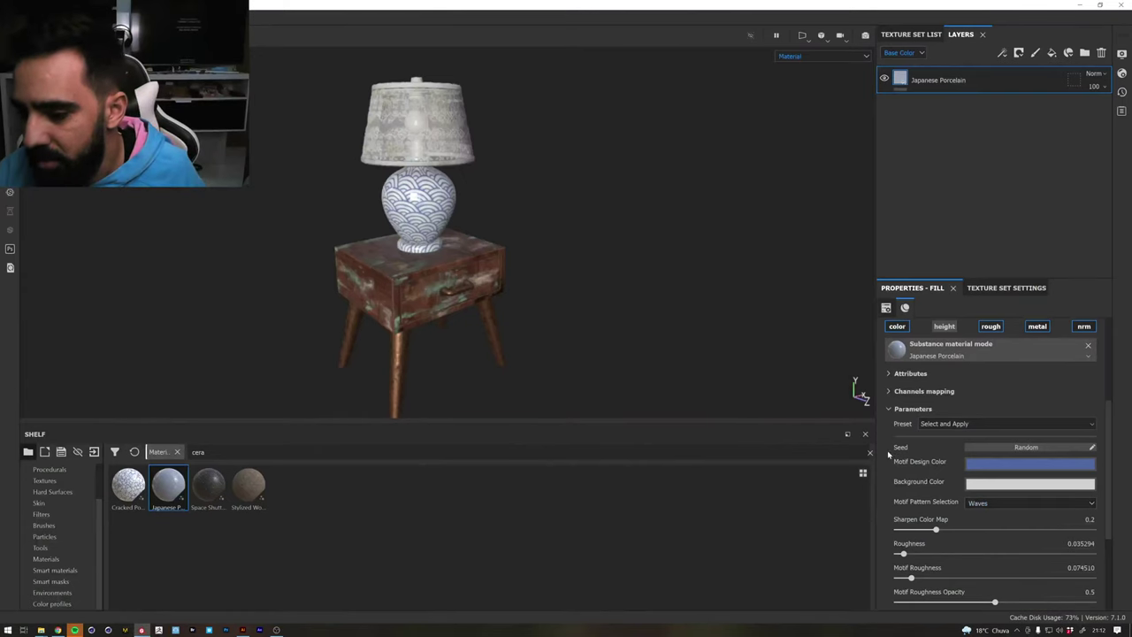
Change the Japanese Porcelain Motif Pattern Selection from Waves to Custom Input
scroll(902, 475, down, 3)
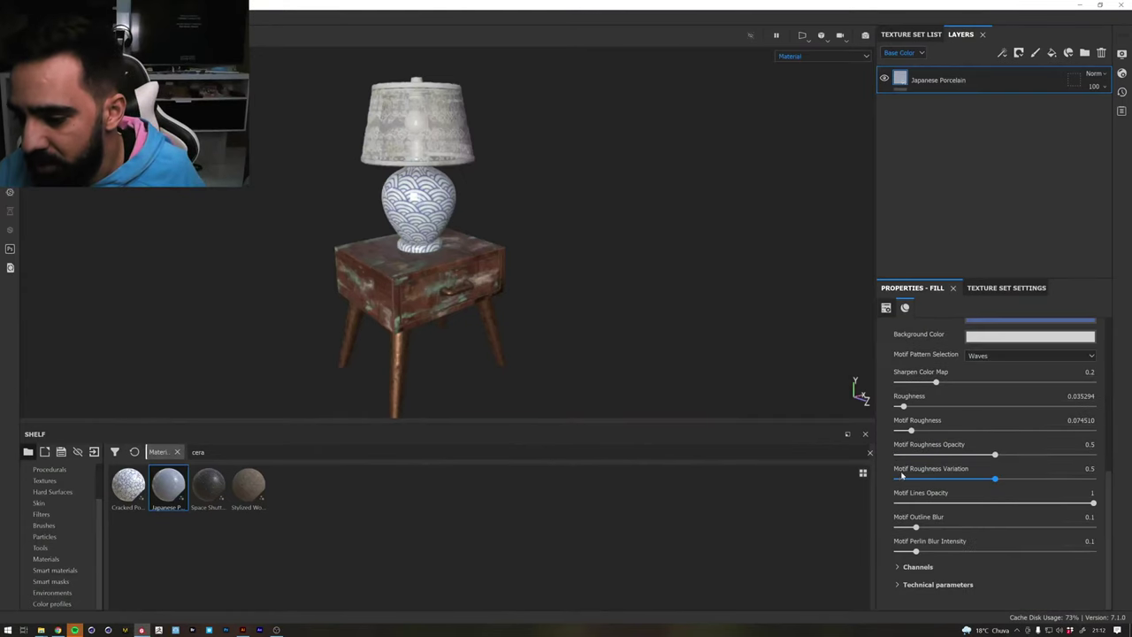
click(977, 356)
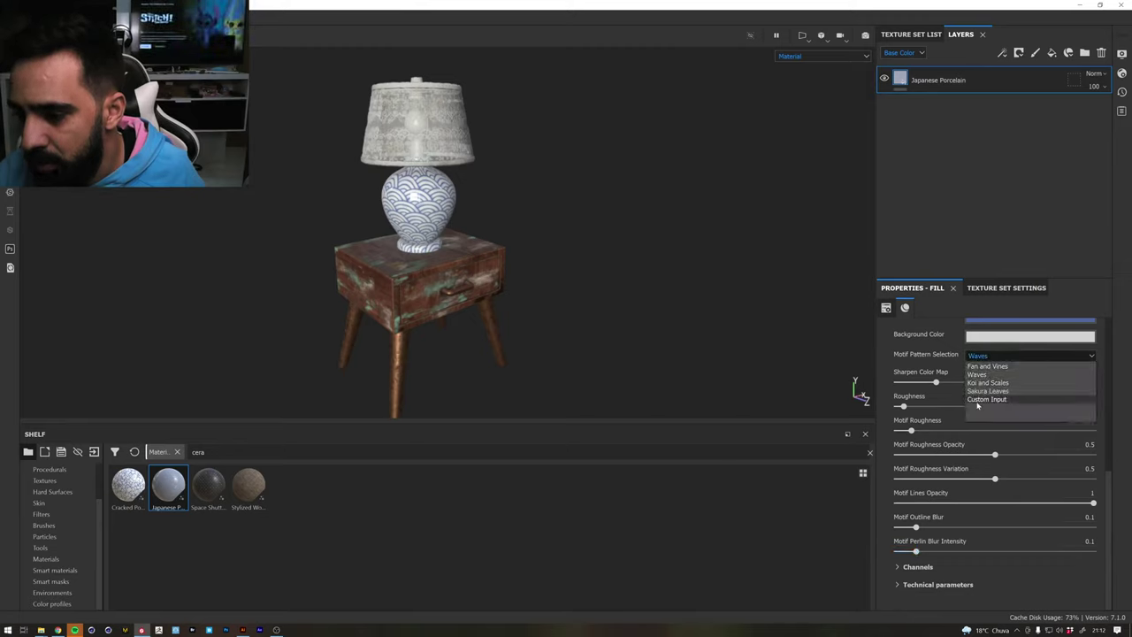
click(977, 405)
scroll(902, 553, down, 2)
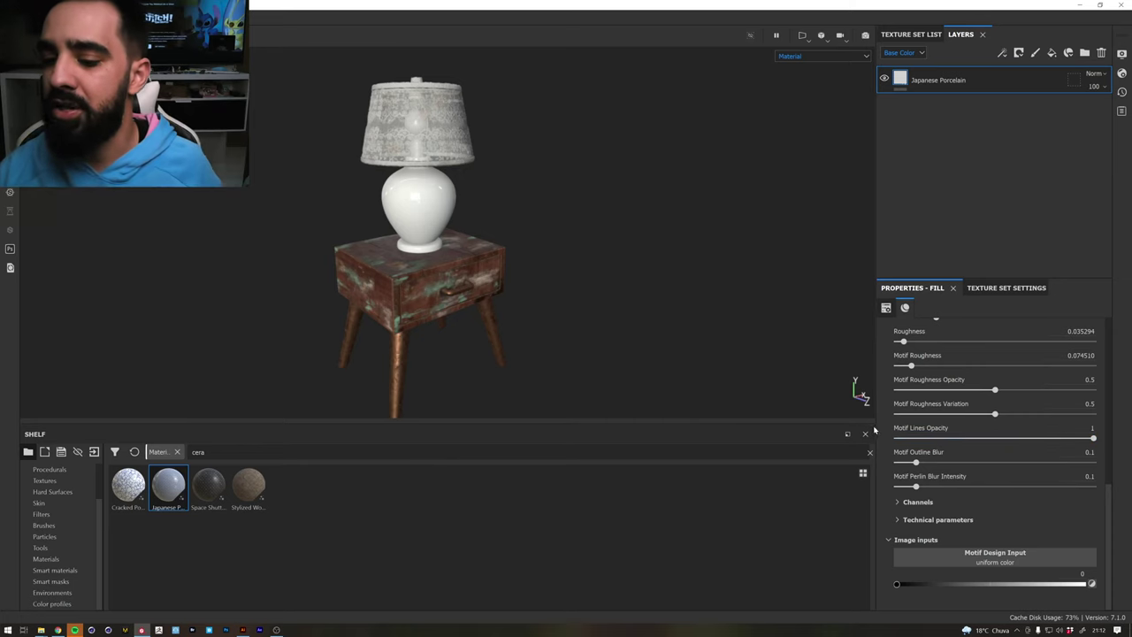
scroll(939, 440, up, 10)
scroll(403, 224, down, 2)
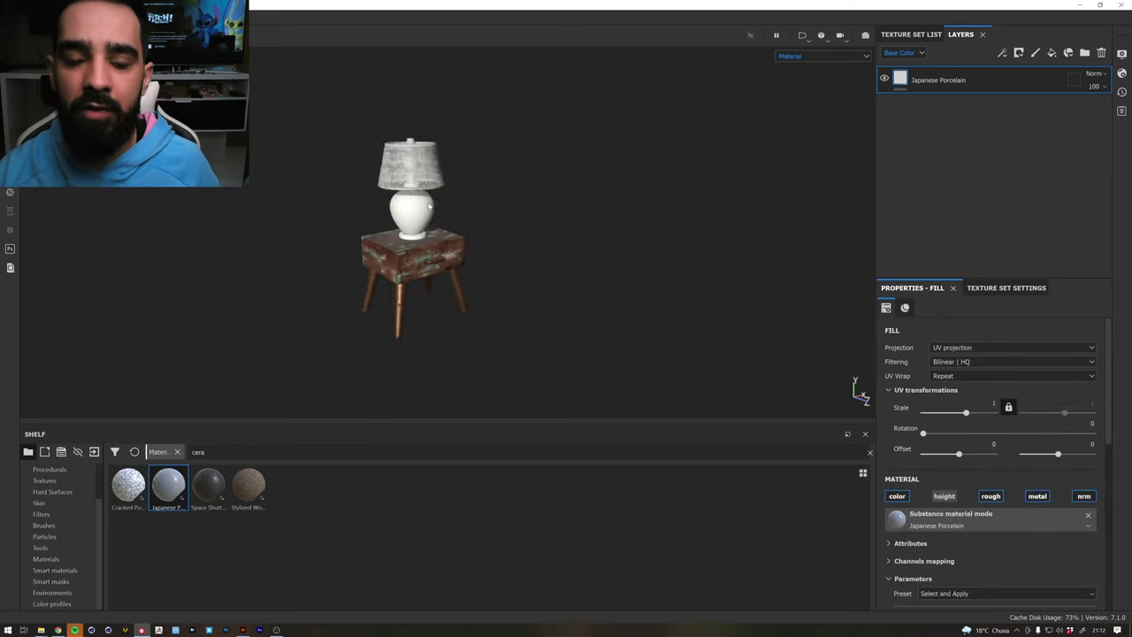
scroll(403, 224, up, 5)
scroll(403, 224, up, 3)
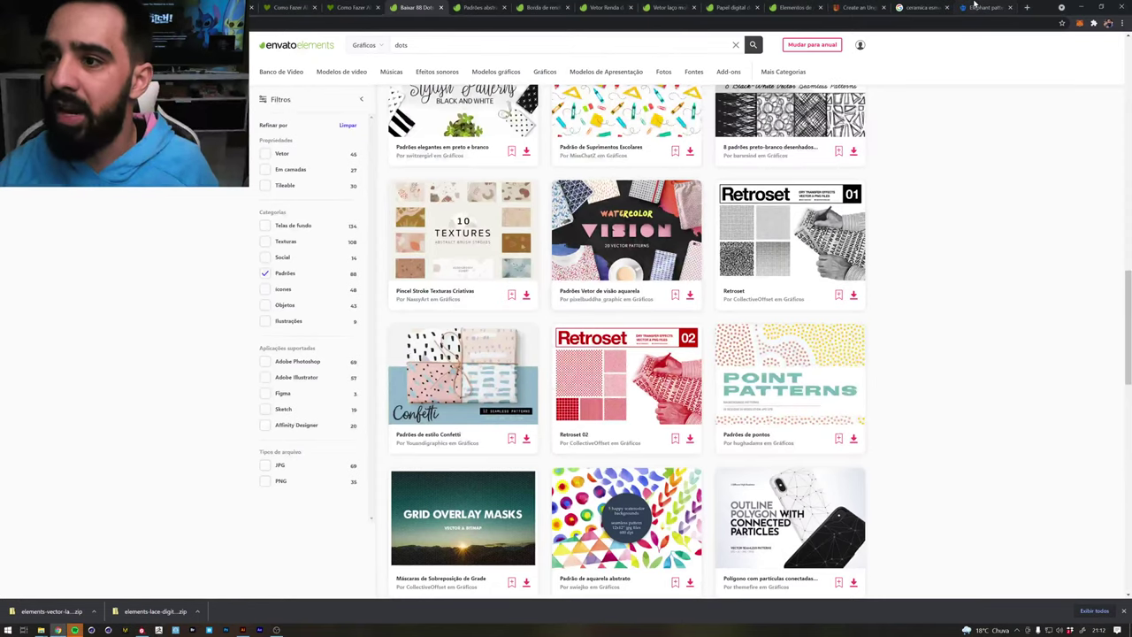
Browse the Google Images cobalt-blue ceramics results for reference
click(898, 7)
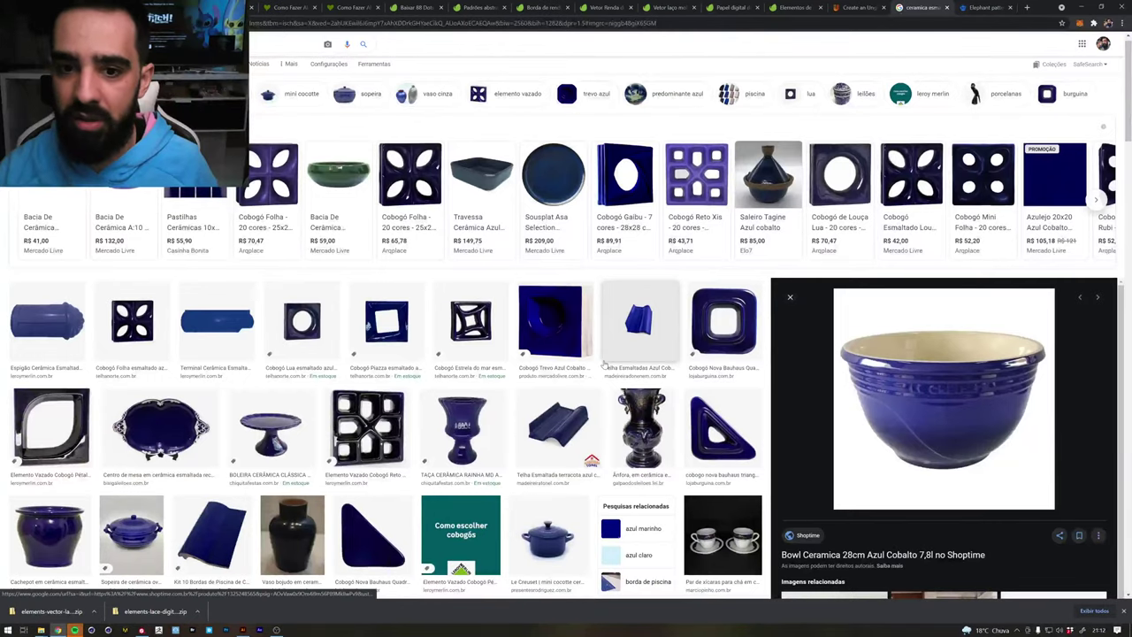
scroll(646, 292, down, 2)
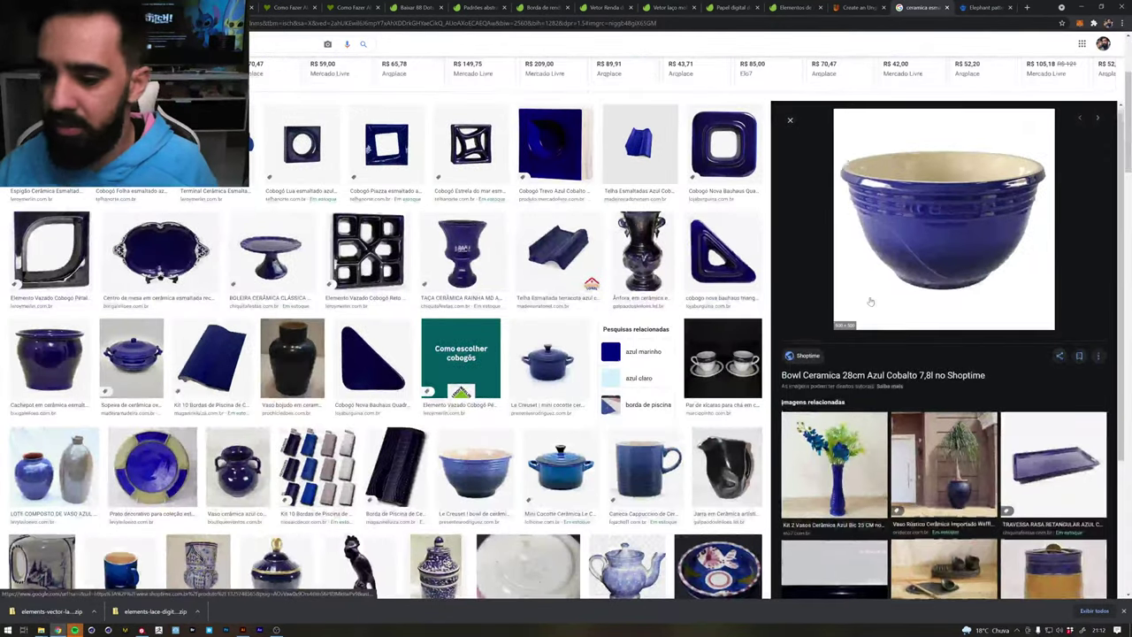
scroll(643, 351, down, 7)
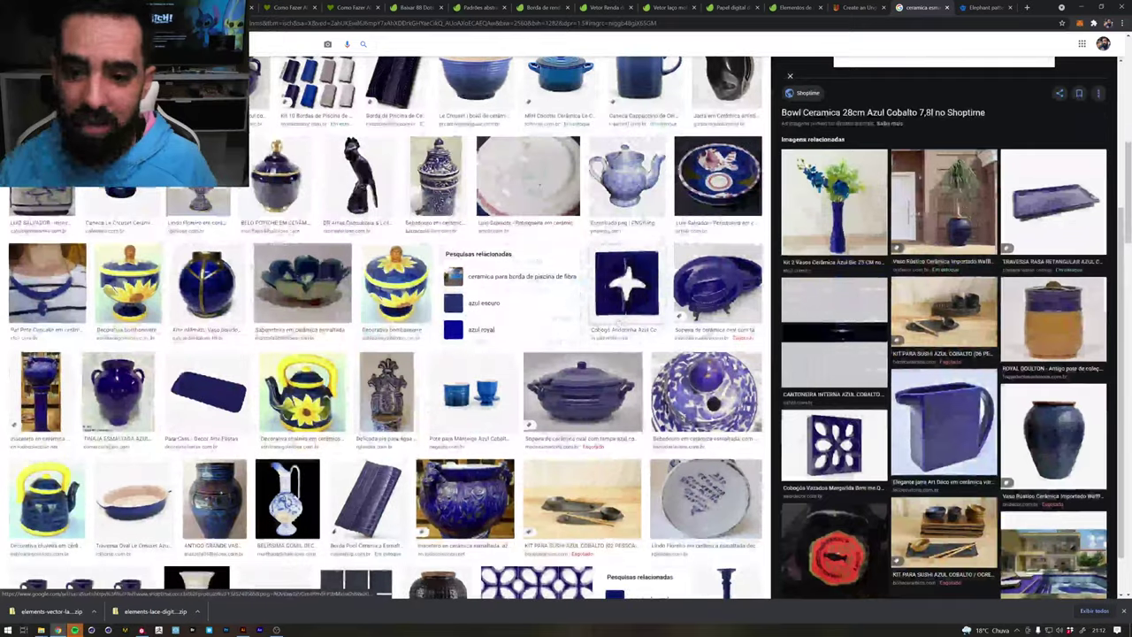
scroll(600, 292, up, 2)
scroll(600, 292, up, 4)
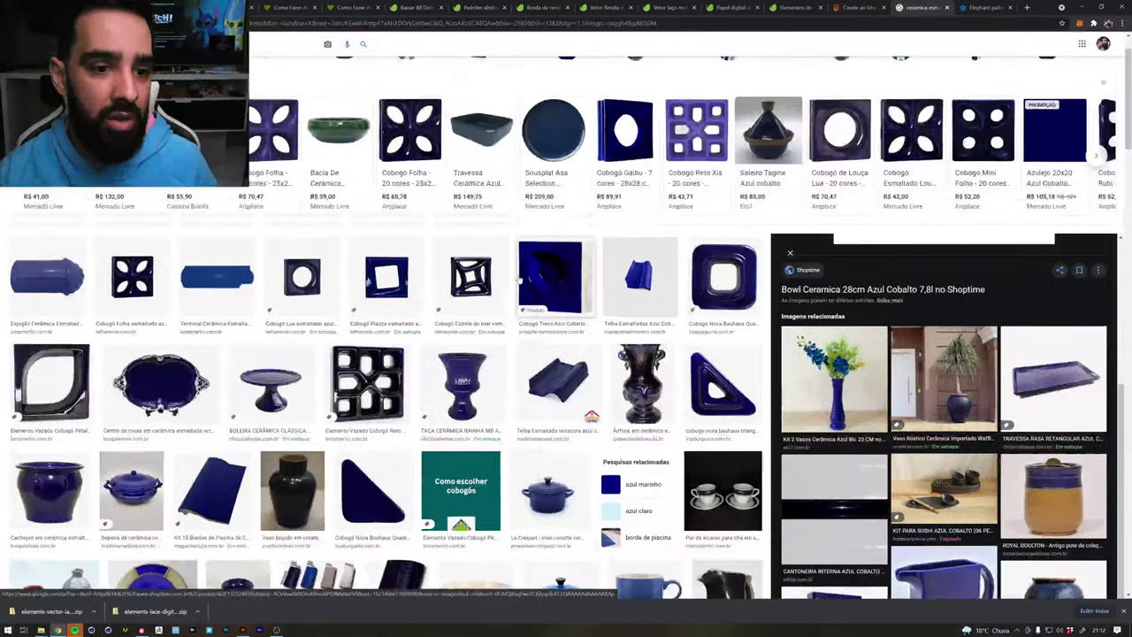
Bring Substance Painter back and restore its window over the ceramic references
key(alt+Tab)
drag(702, 3, 760, 121)
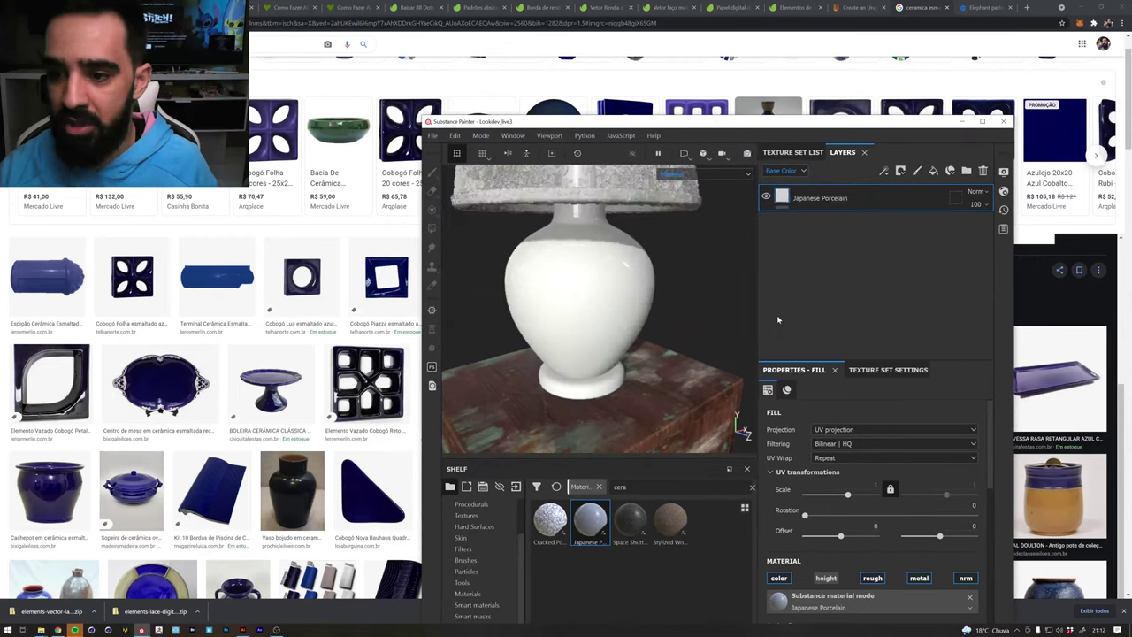
scroll(779, 520, down, 3)
scroll(884, 503, down, 2)
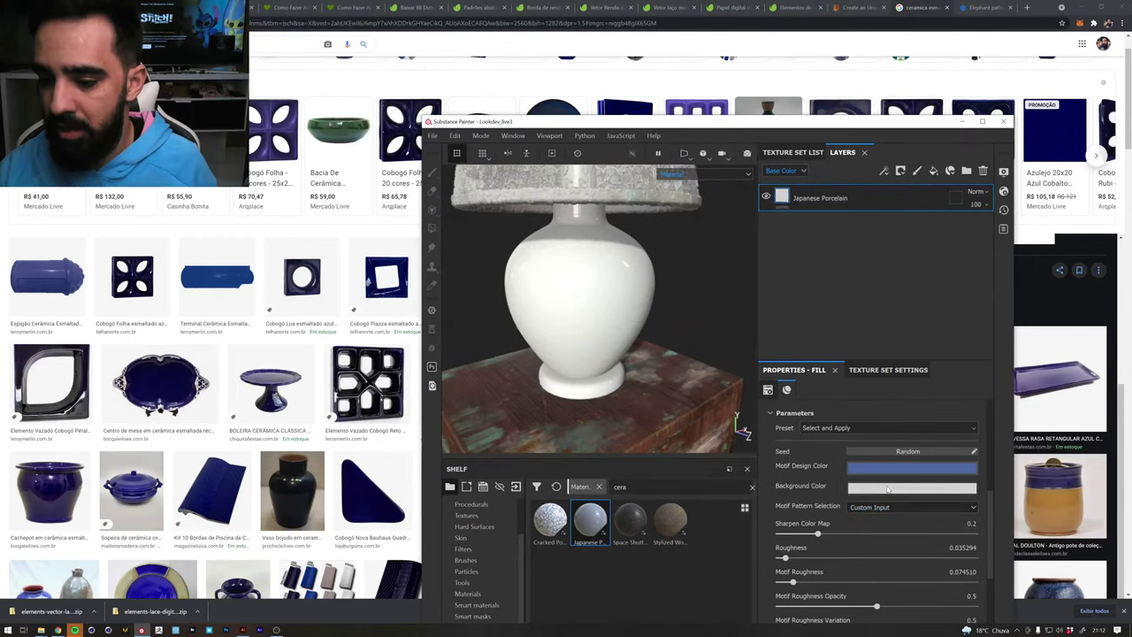
Sample cobalt blue from a reference photo as the Background Color, then darken it
click(888, 488)
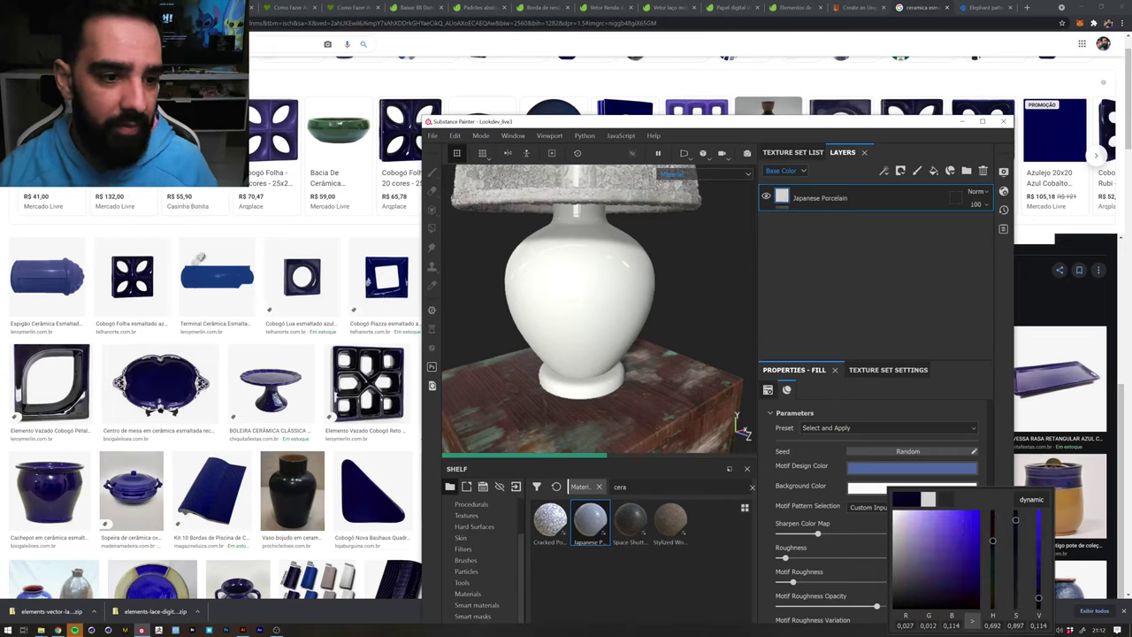
click(949, 541)
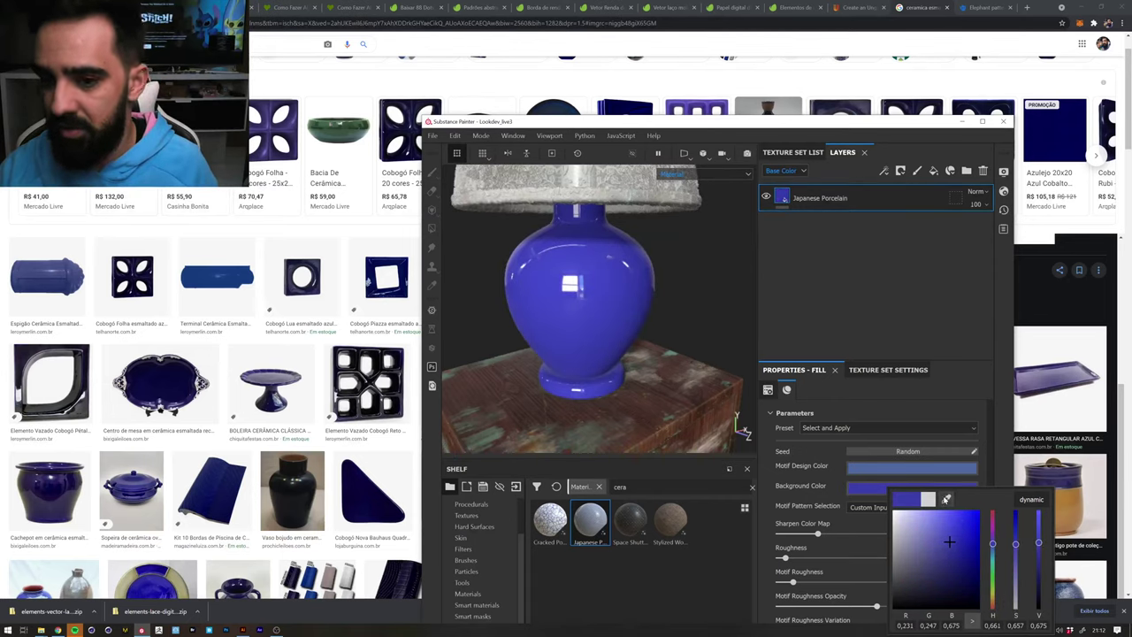
click(945, 500)
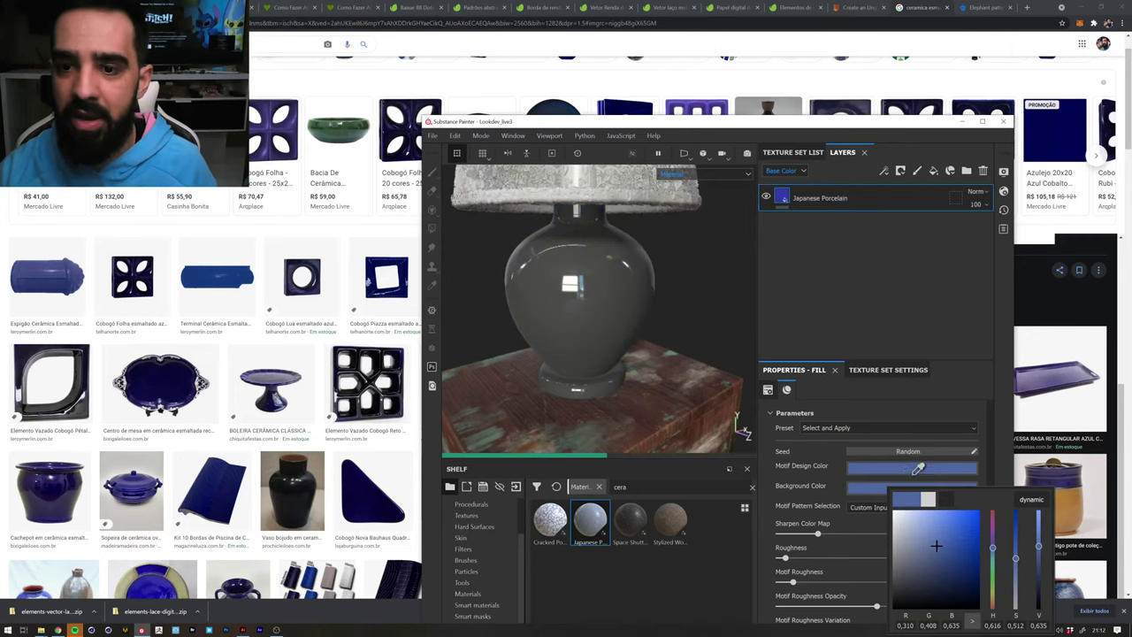
click(895, 516)
click(949, 542)
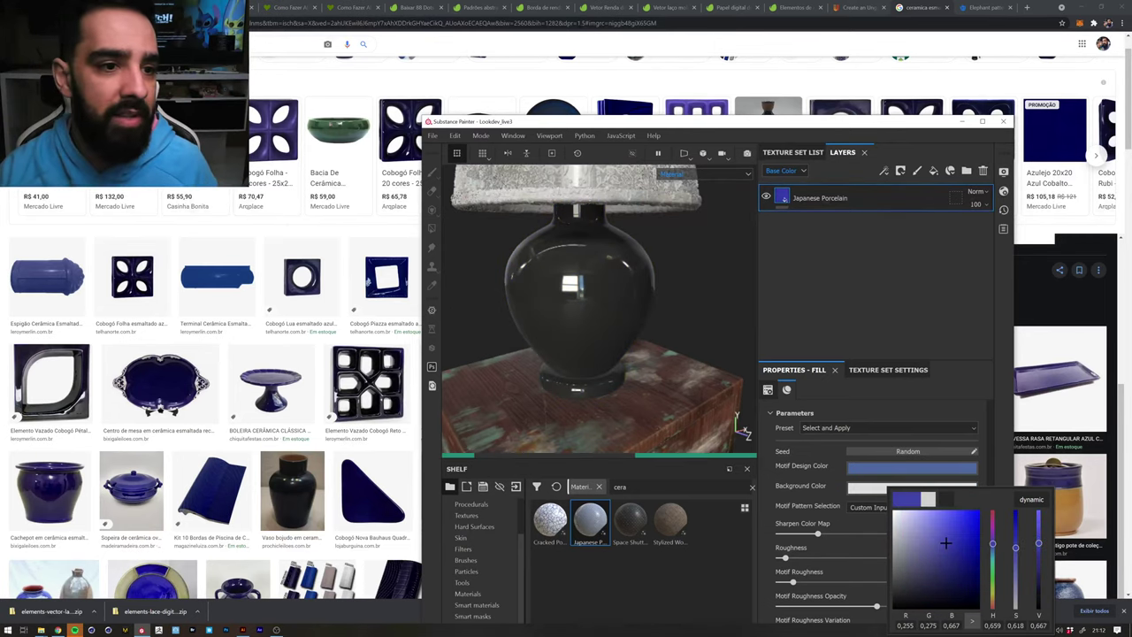
drag(947, 546, 954, 559)
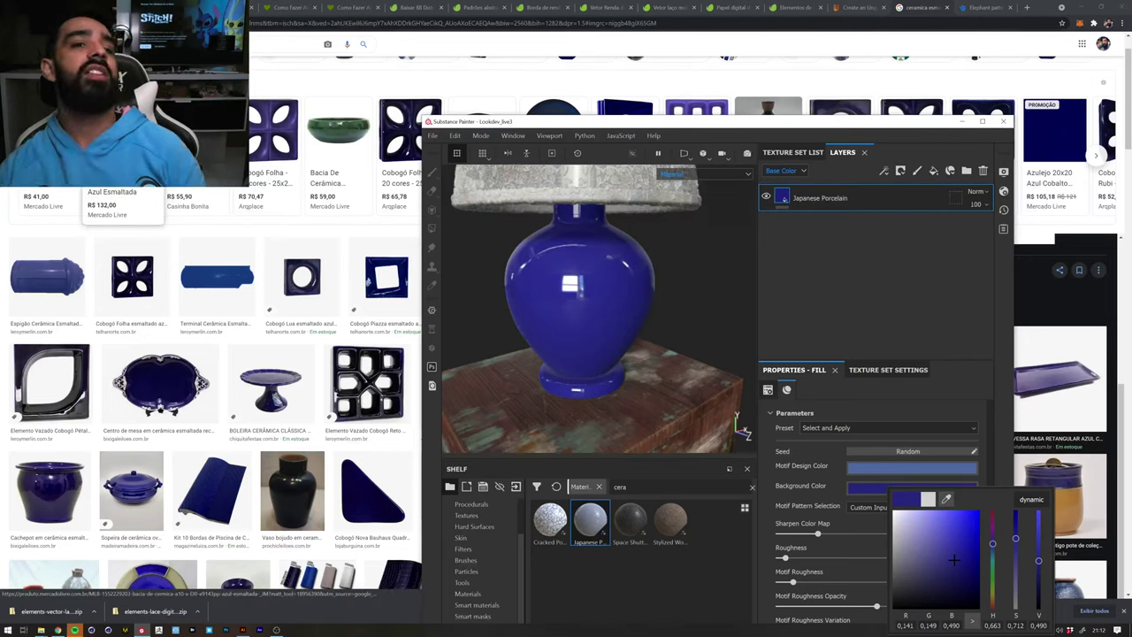
click(816, 291)
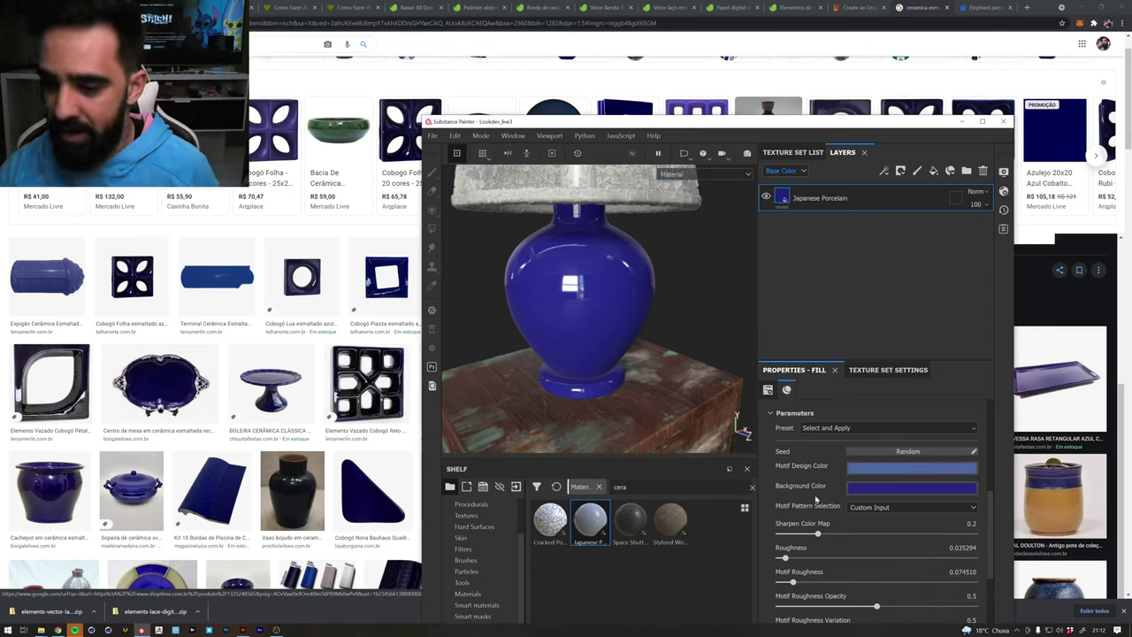
Apply the Koi and Scales motif with a Motif Design Color slightly lighter than the background
click(871, 506)
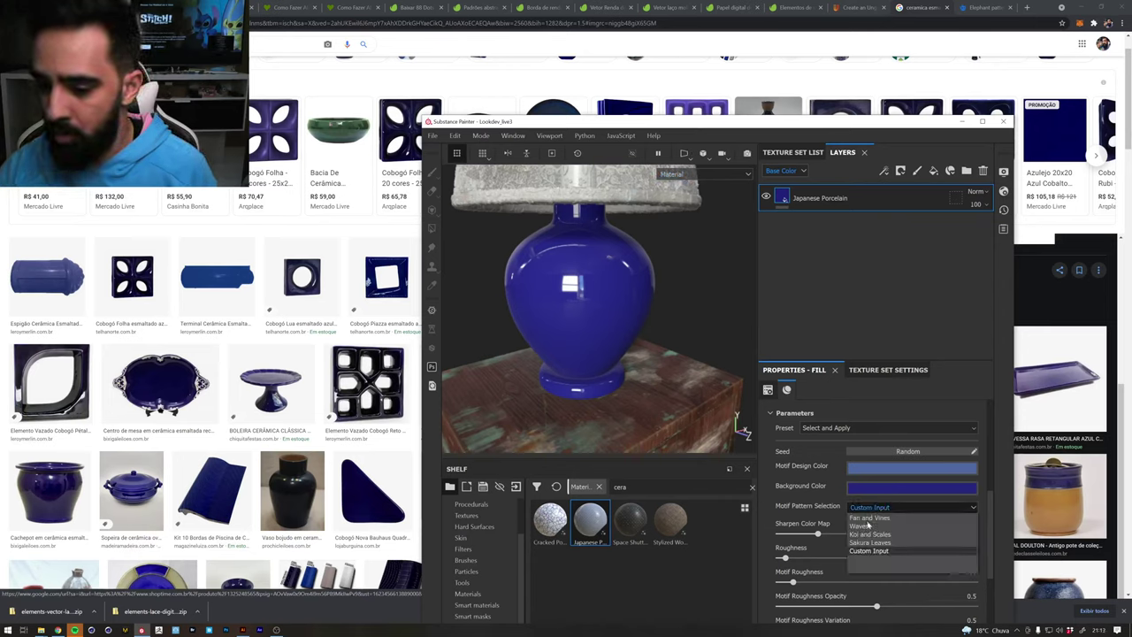
click(871, 532)
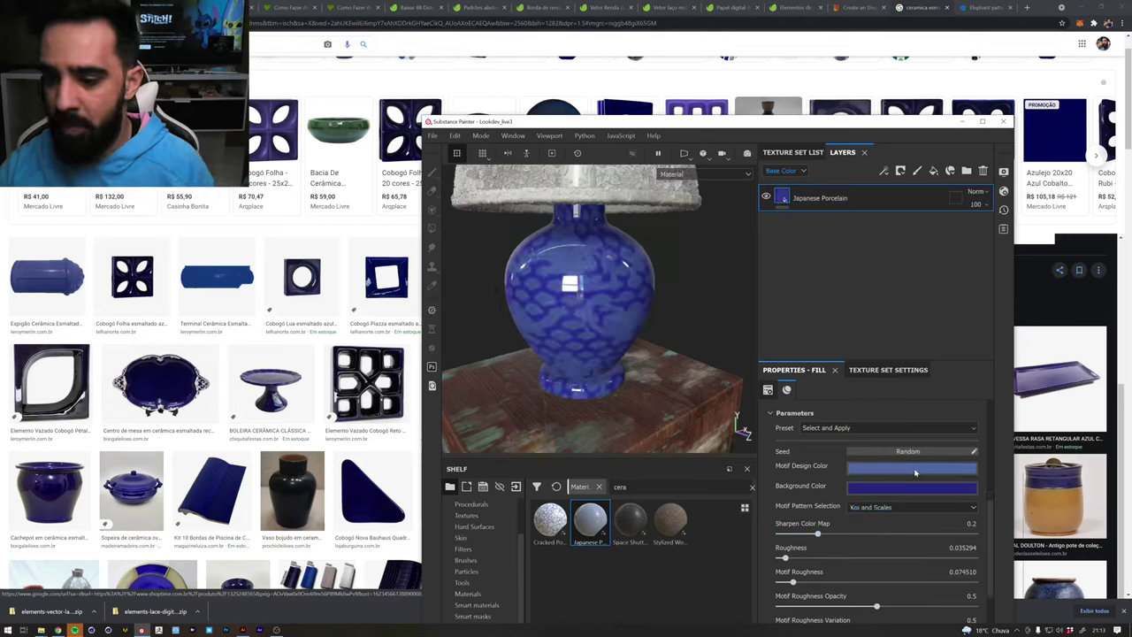
click(915, 473)
click(868, 479)
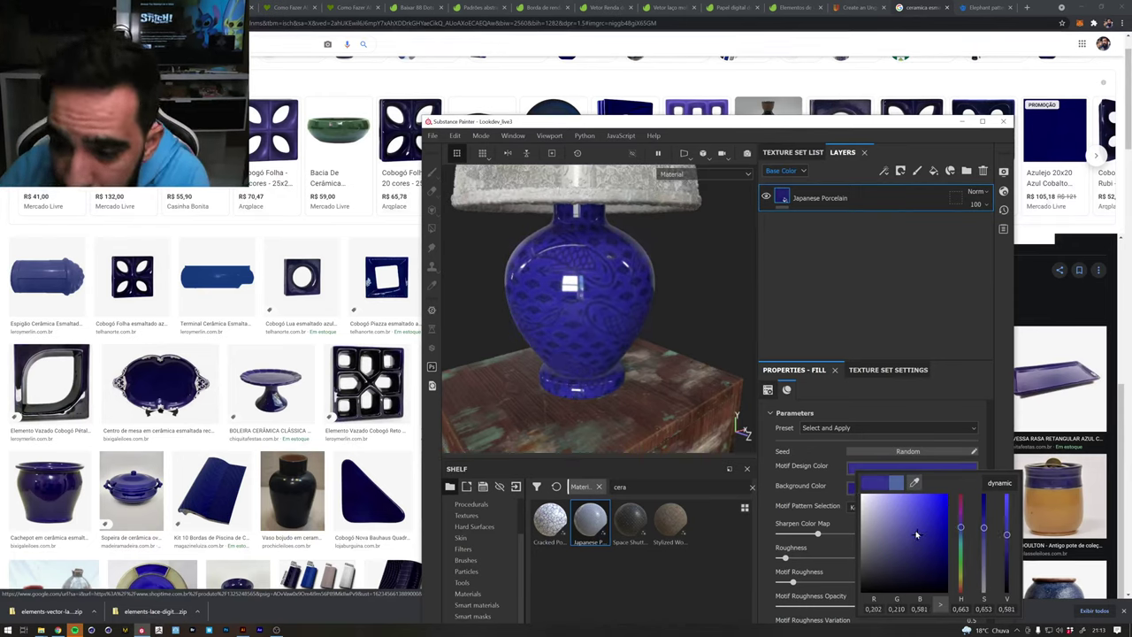
click(907, 528)
click(891, 520)
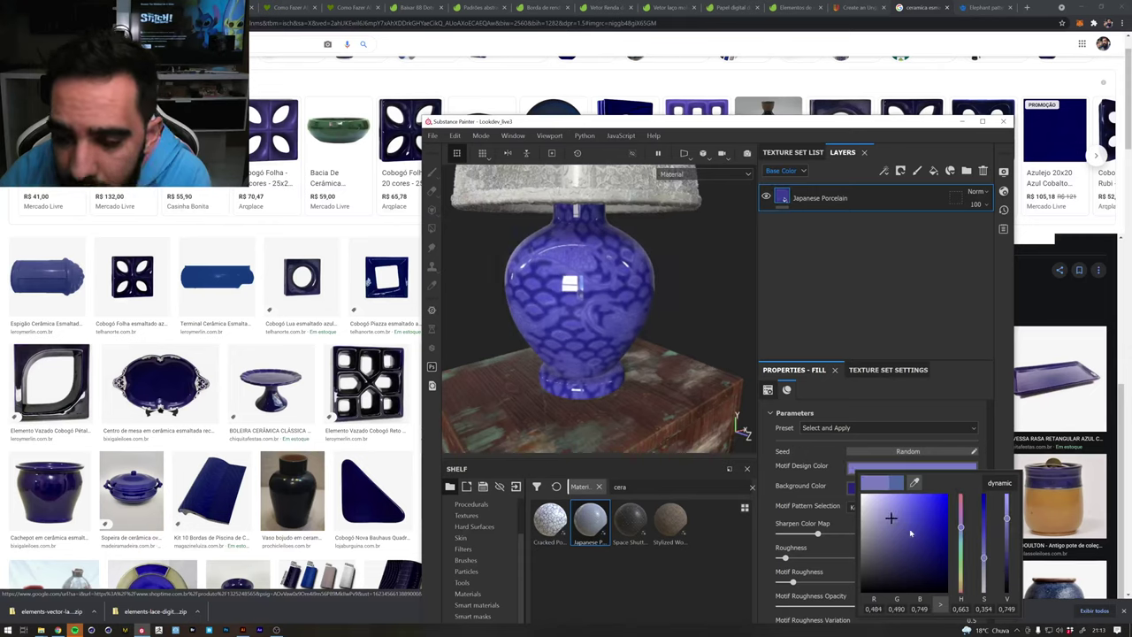
click(909, 528)
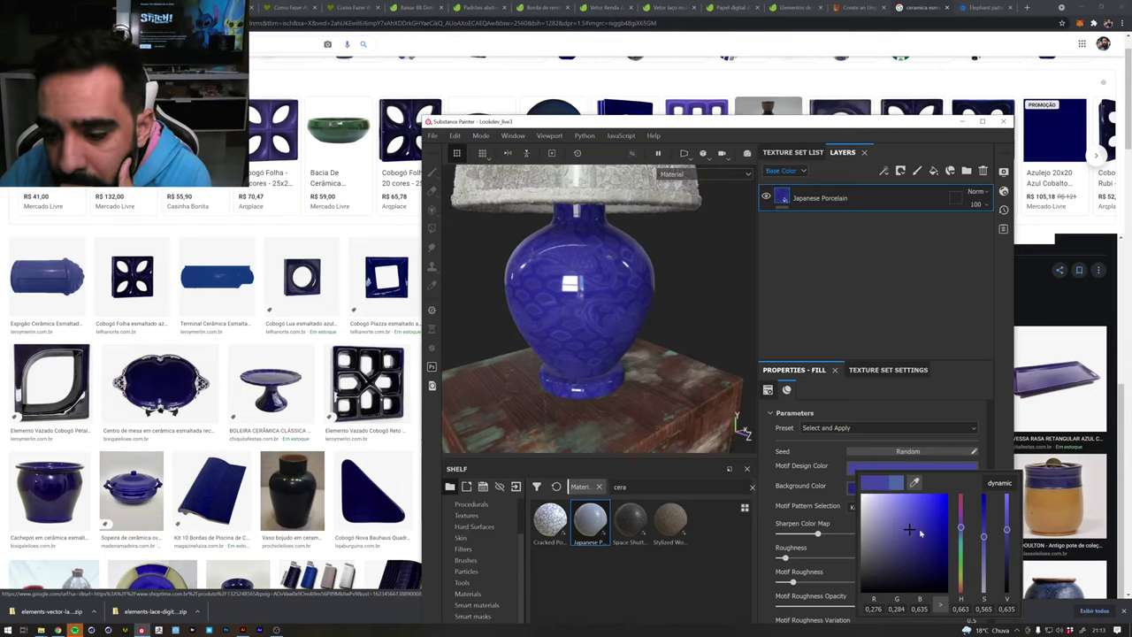
click(920, 532)
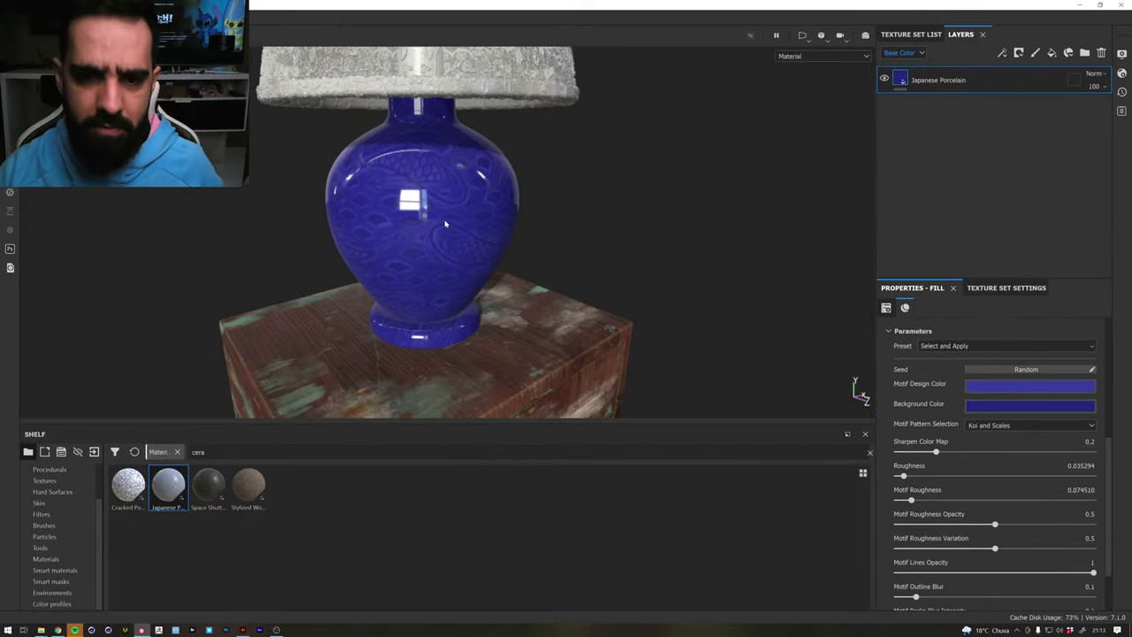
Orbit to face the nightstand and rotate the environment light across the glossy koi vase
scroll(445, 224, down, 3)
scroll(445, 224, up, 3)
scroll(446, 221, down, 4)
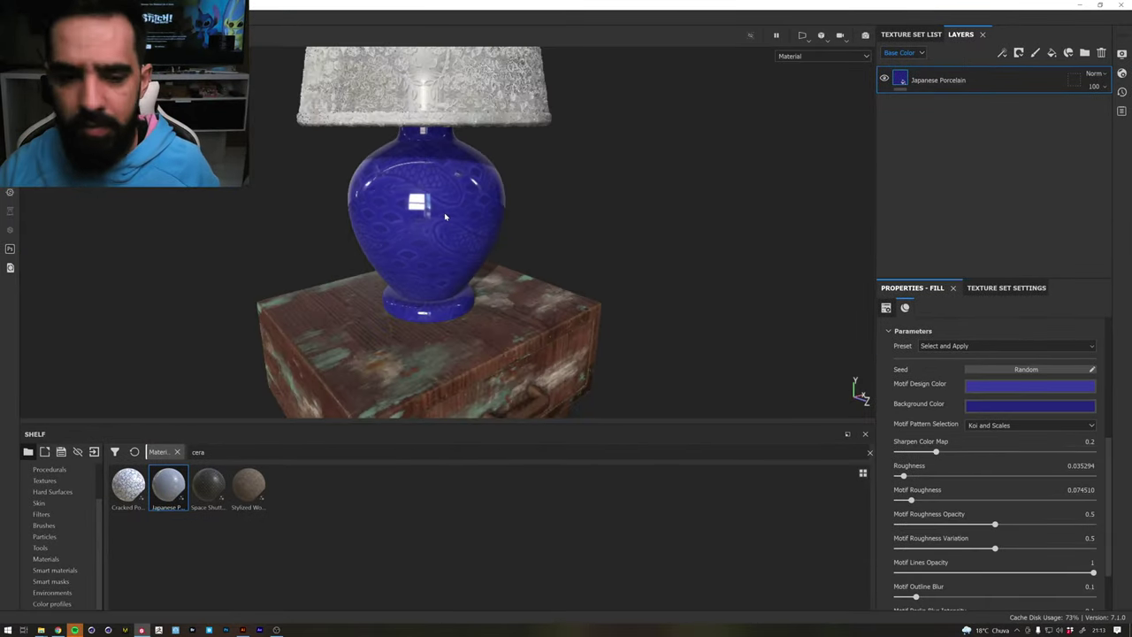
scroll(448, 216, up, 1)
alt+drag(414, 216, 455, 214)
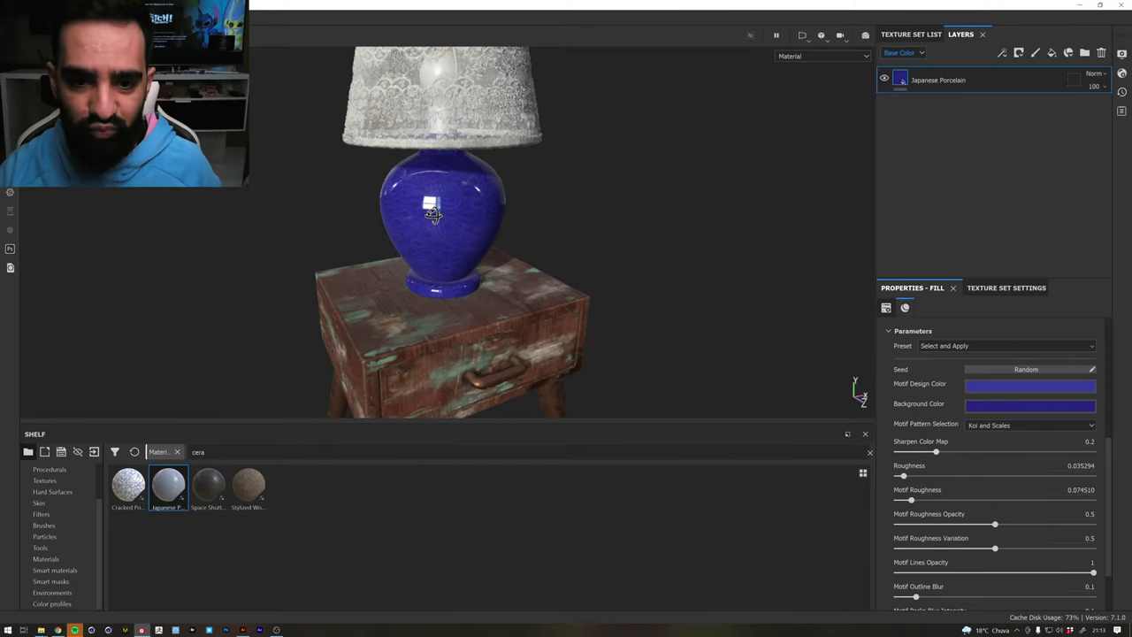
mouse_move(455, 214)
shift+right_down()
mouse_move(439, 220)
mouse_move(451, 221)
shift+right_up()
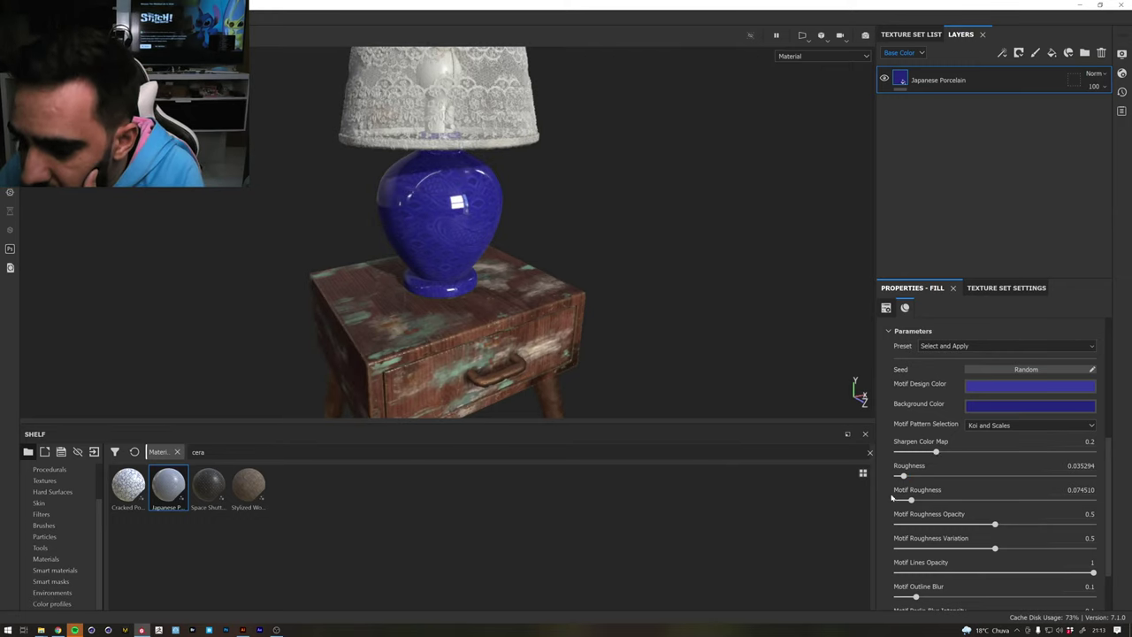
scroll(891, 498, down, 1)
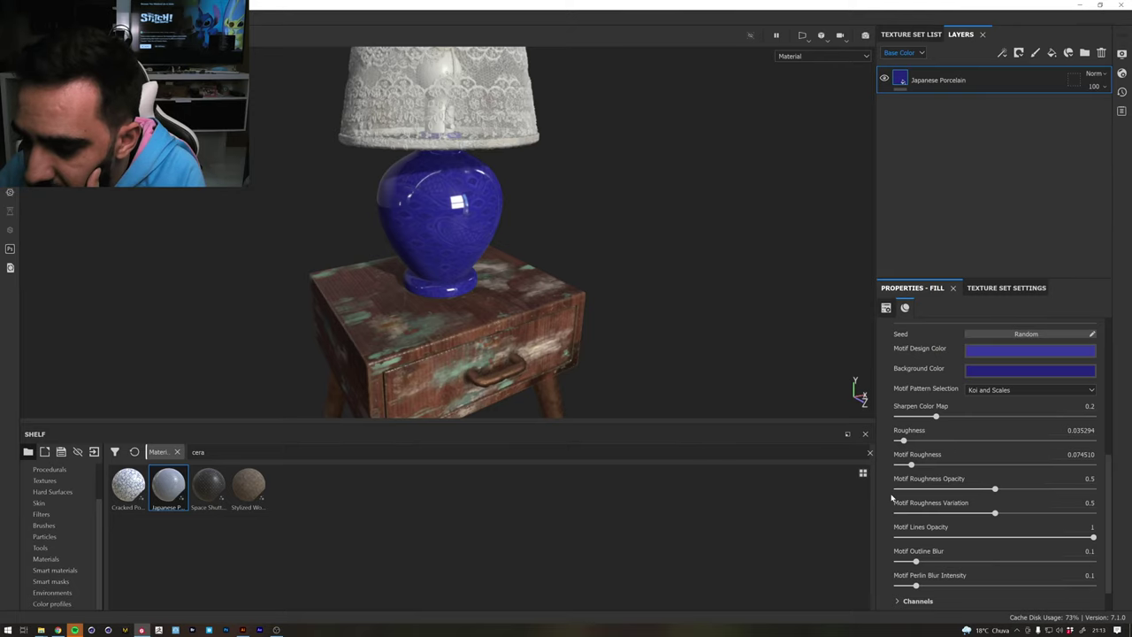
scroll(892, 498, down, 1)
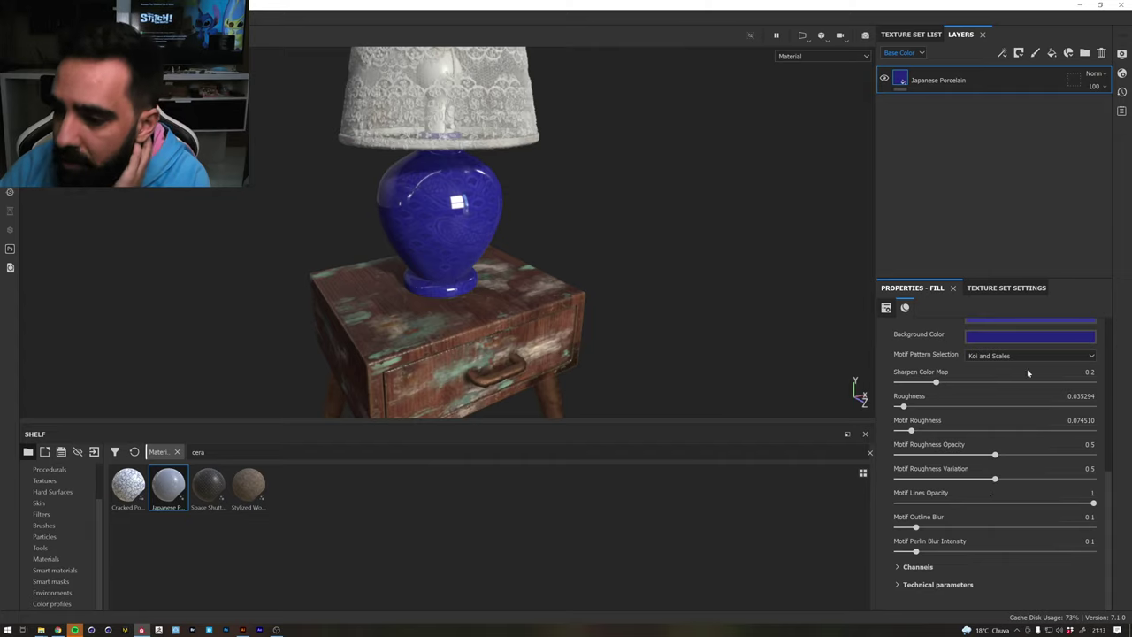
Switch the motif pattern back to Custom Input, leaving plain blue porcelain
click(1001, 356)
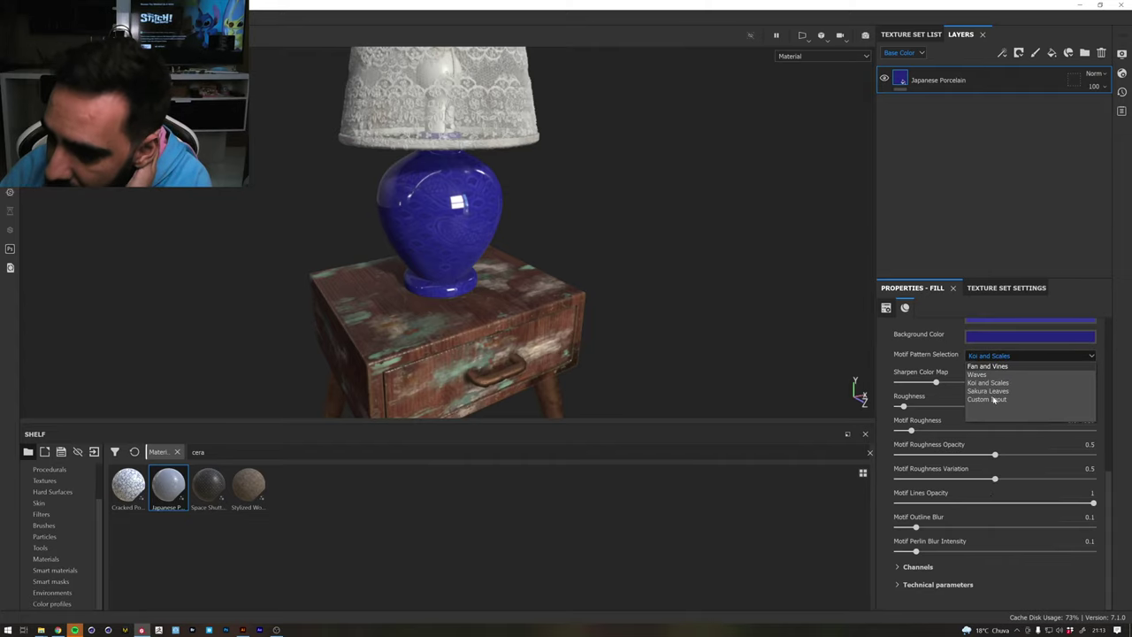
click(992, 399)
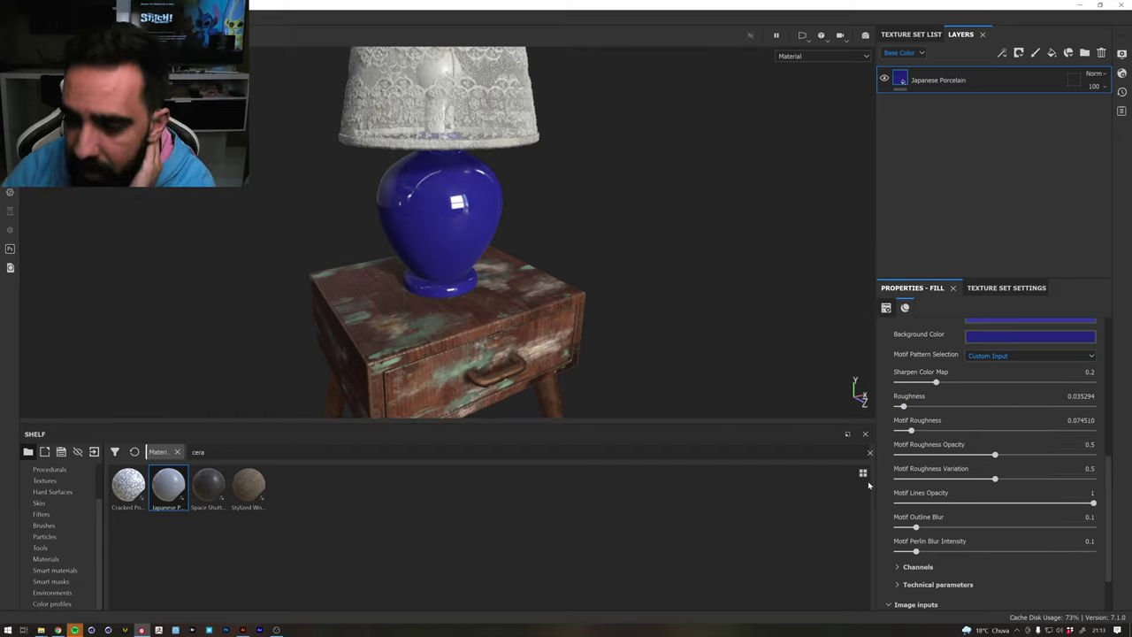
scroll(944, 598, down, 2)
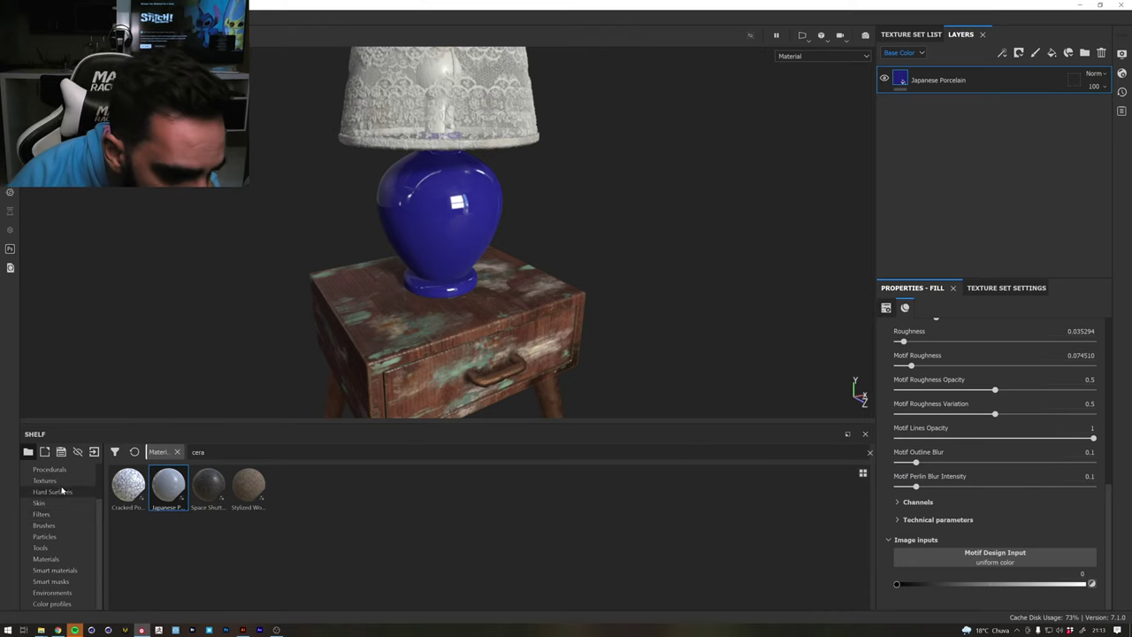
Search the shelf for 'dot', then drag Metallic Grate Round onto Motif Design Input
click(44, 480)
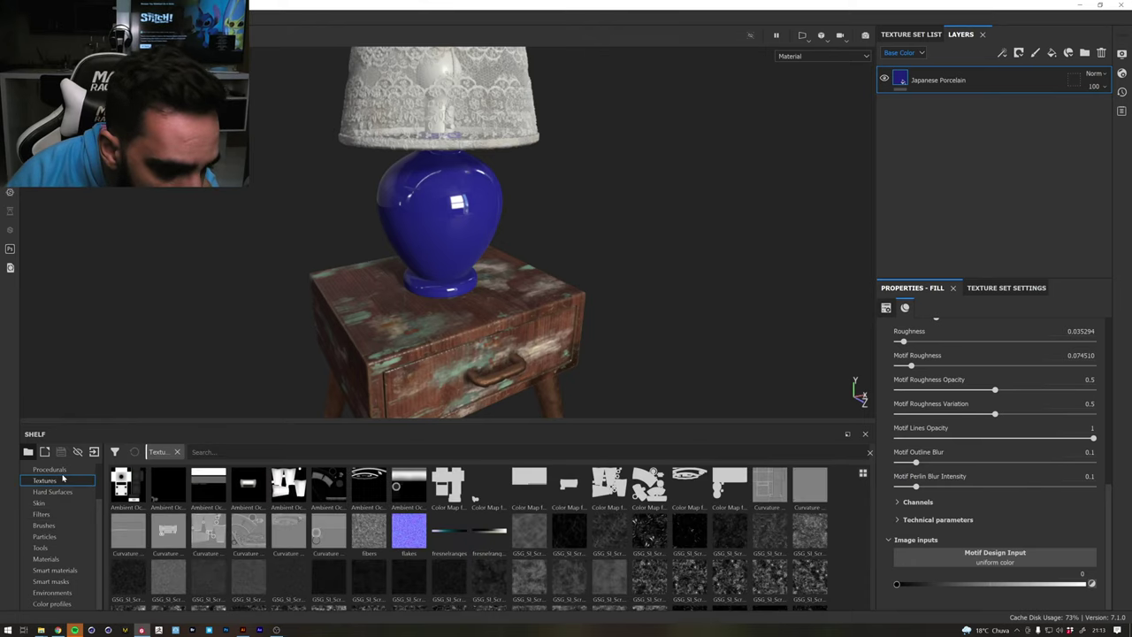
click(212, 452)
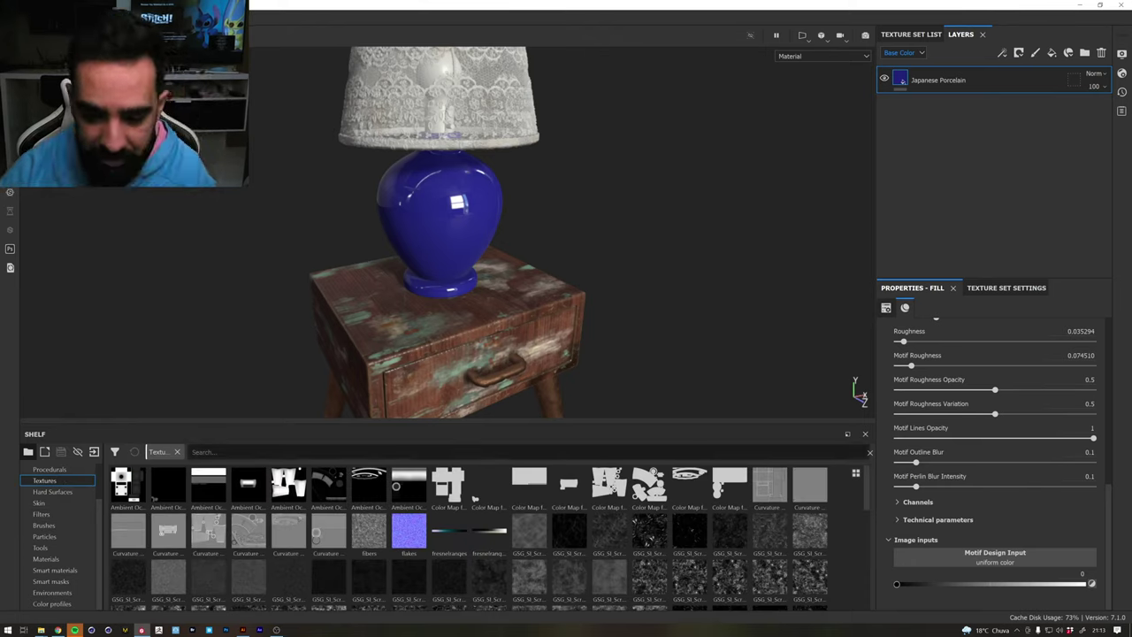
text(dot)
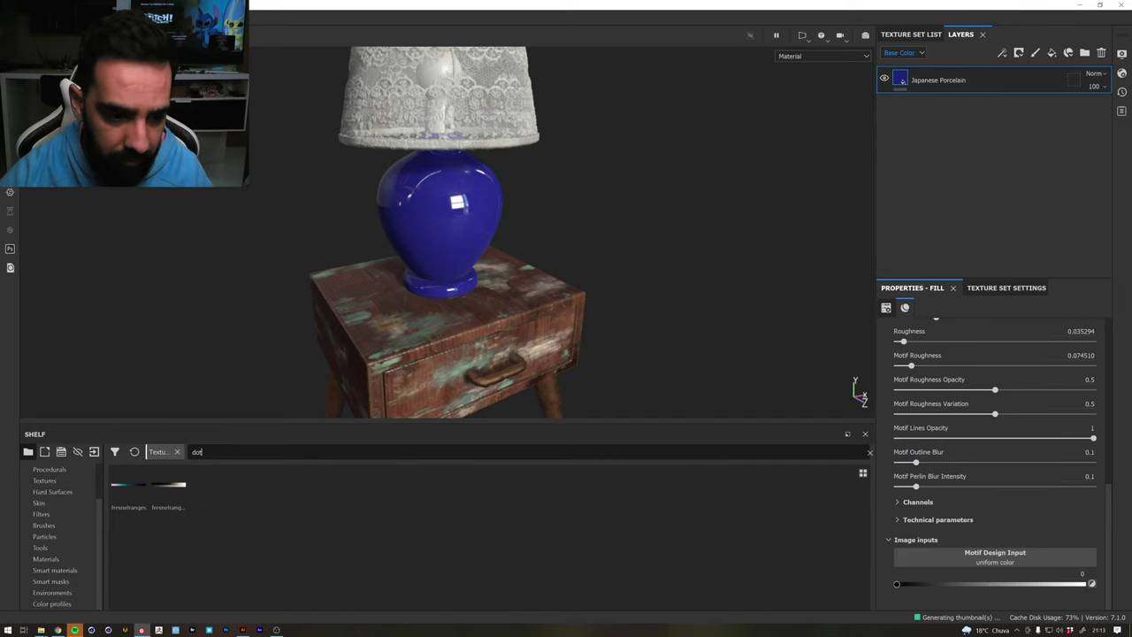
click(46, 479)
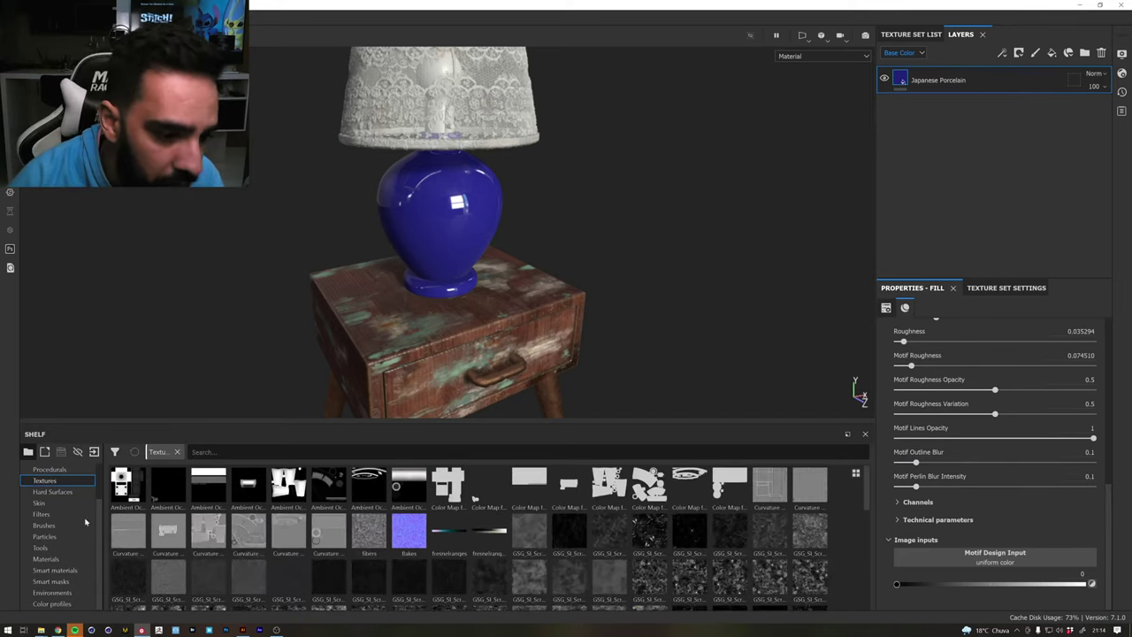
click(50, 468)
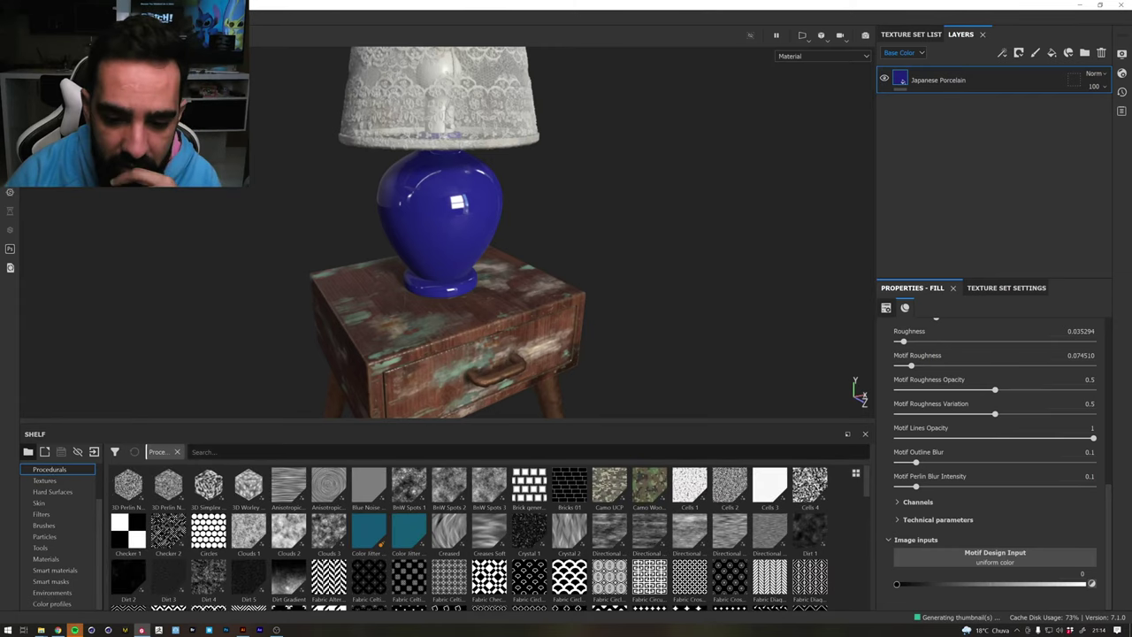
scroll(633, 538, down, 3)
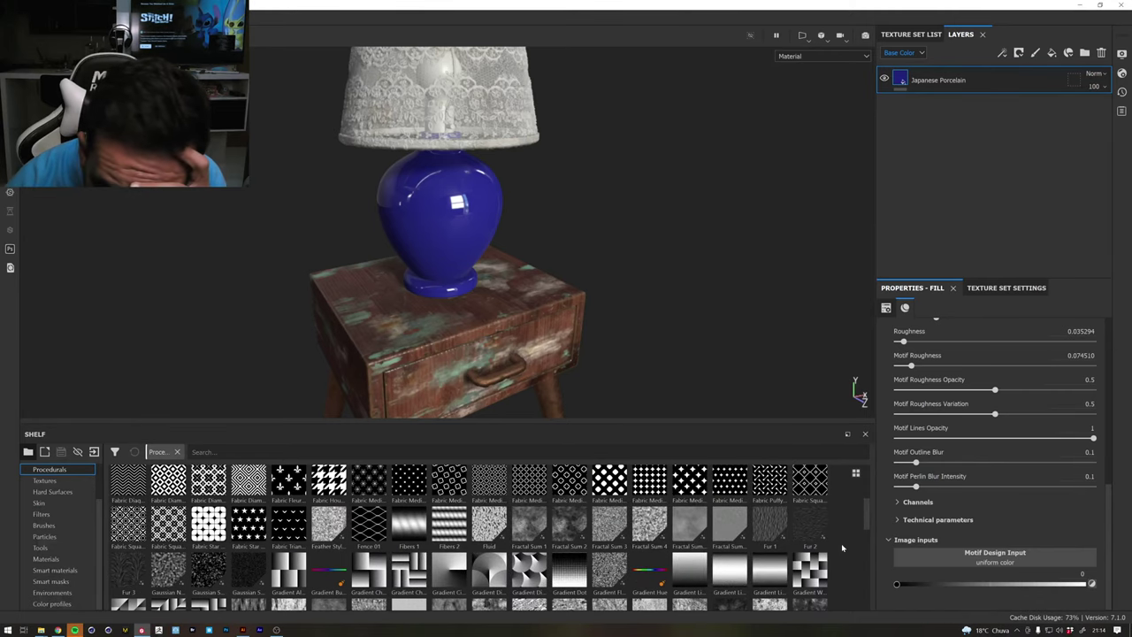
scroll(842, 543, up, 3)
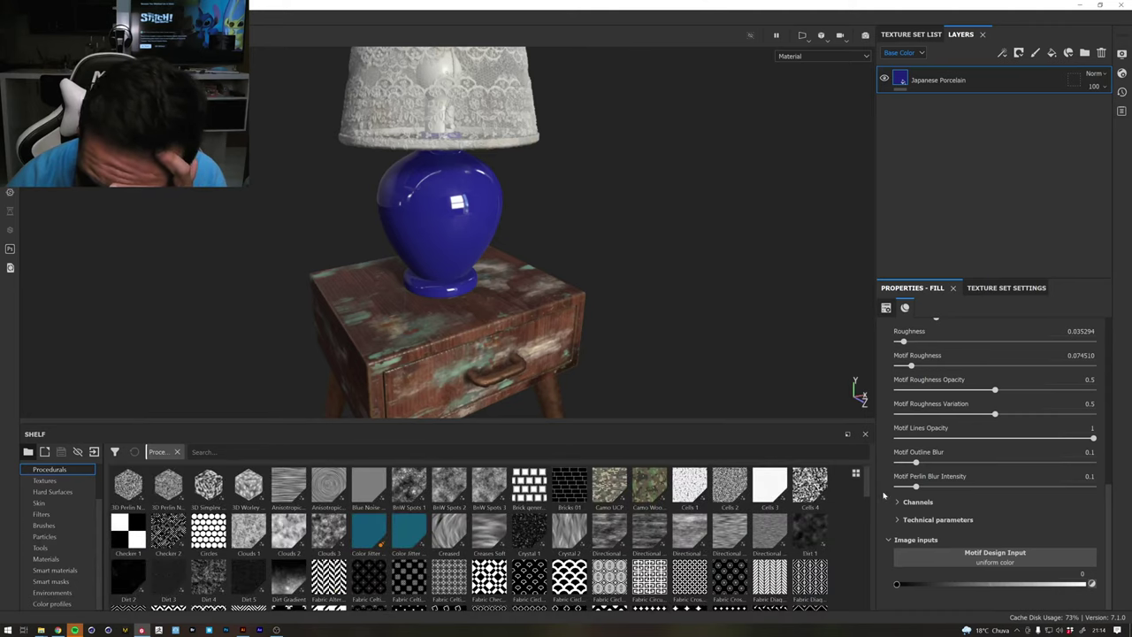
scroll(863, 513, down, 2)
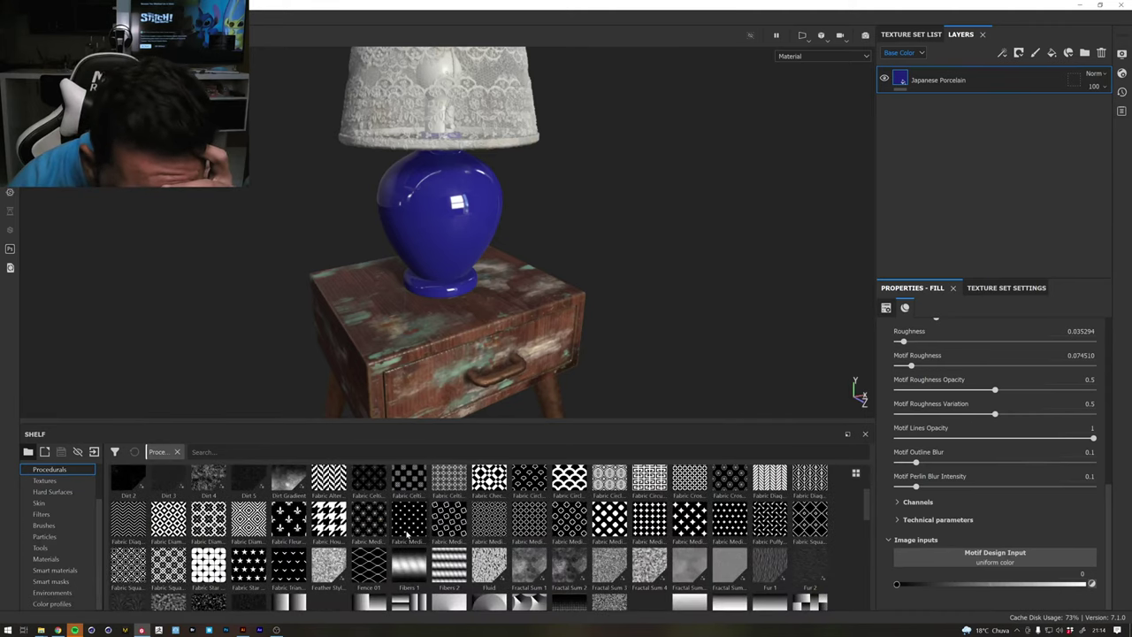
scroll(406, 535, down, 3)
scroll(406, 535, down, 3)
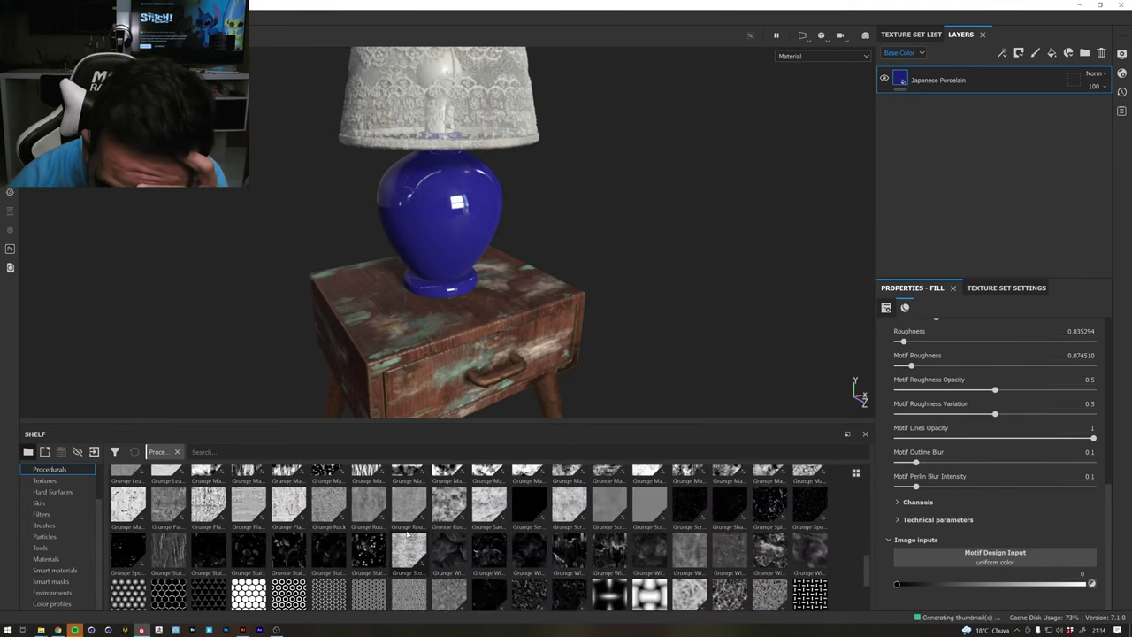
scroll(407, 535, down, 3)
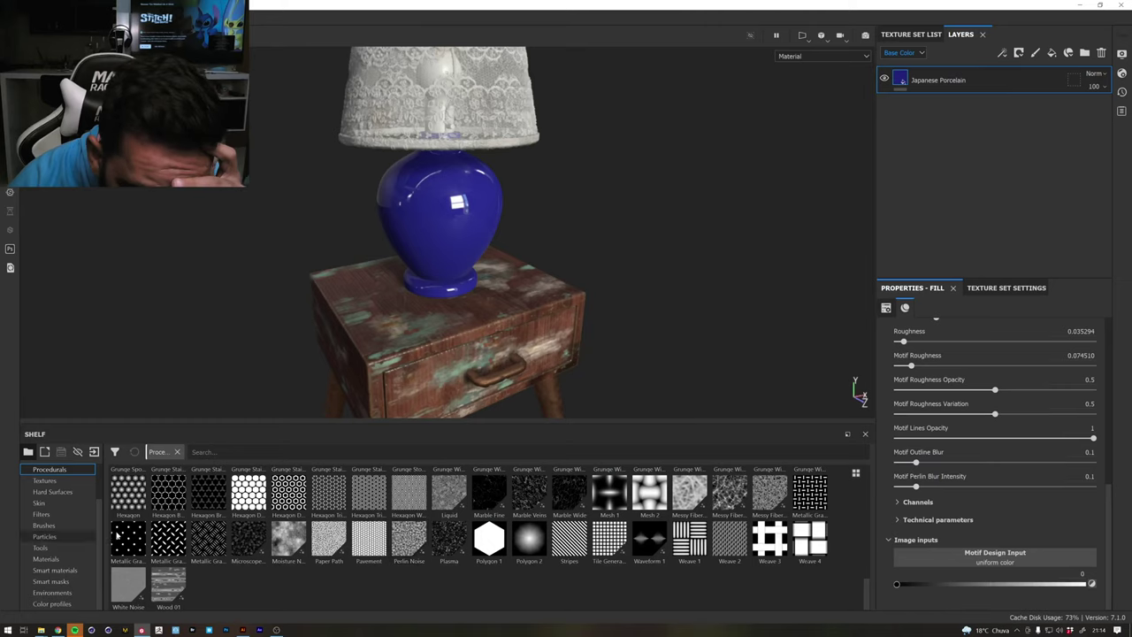
mouse_move(124, 537)
mouse_down()
mouse_move(975, 580)
mouse_move(974, 559)
mouse_up()
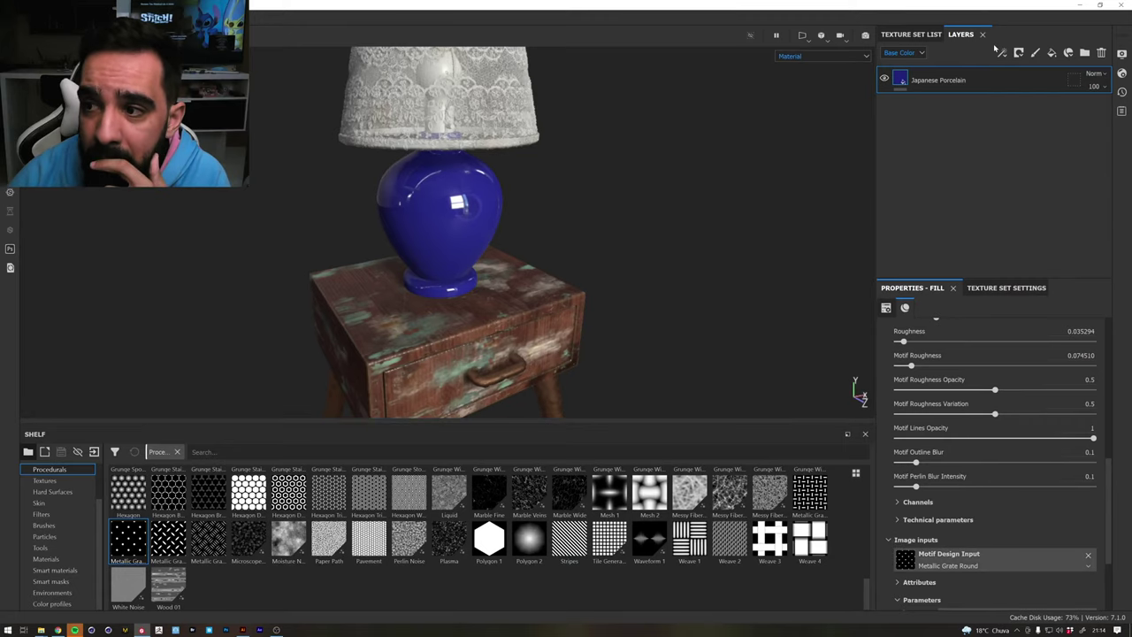
Check the porcelain layer's geometry mask, then go back to its fill settings
click(1074, 79)
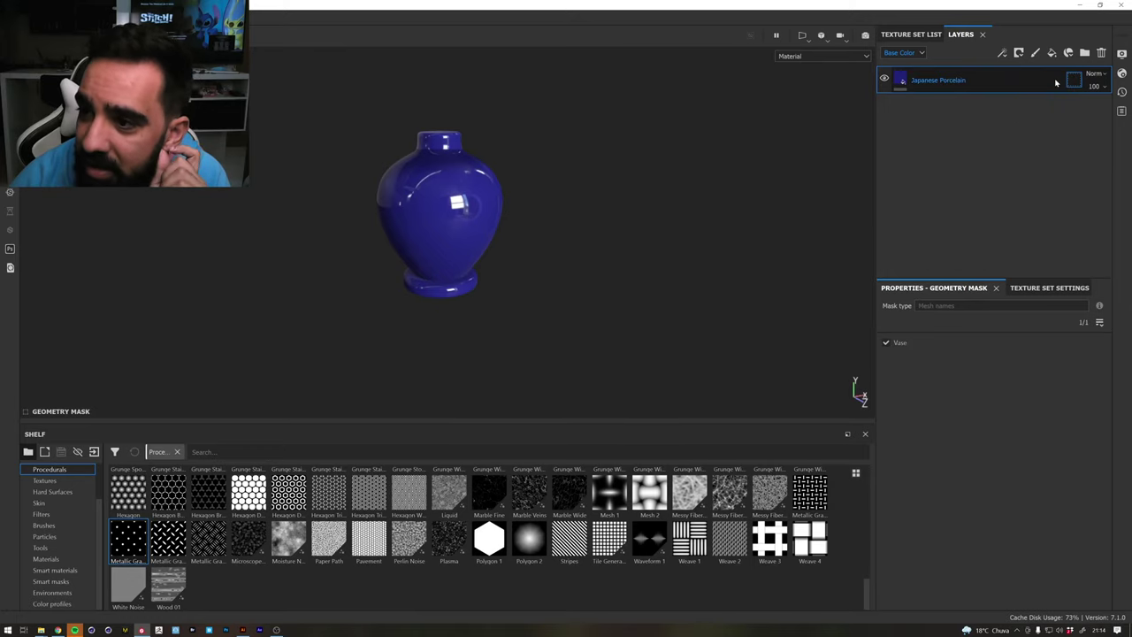
click(902, 79)
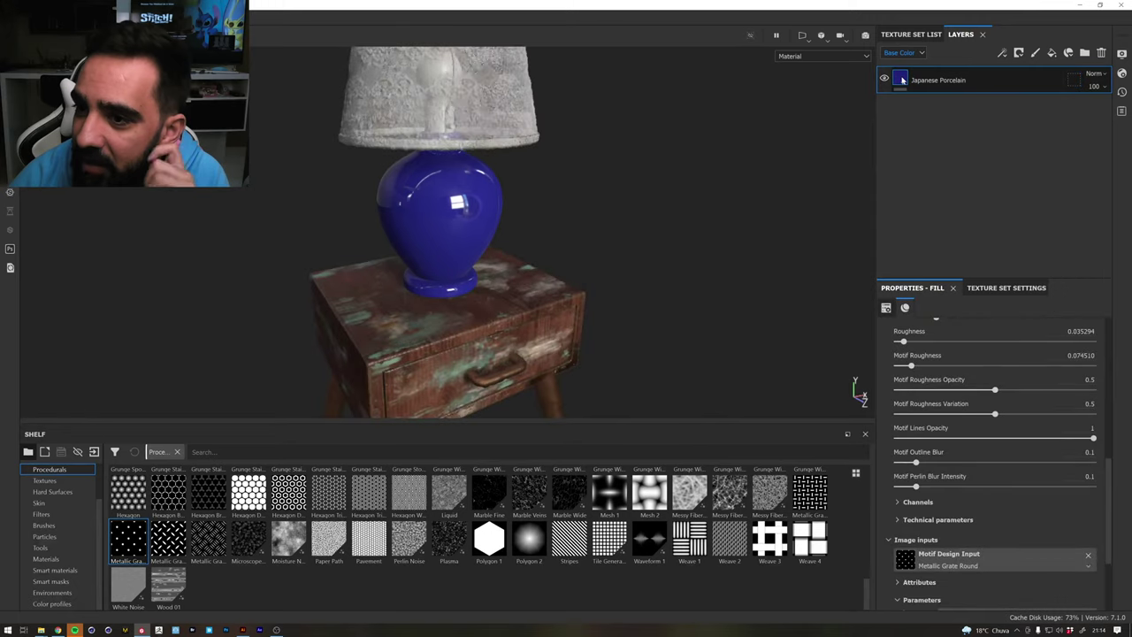
click(1074, 80)
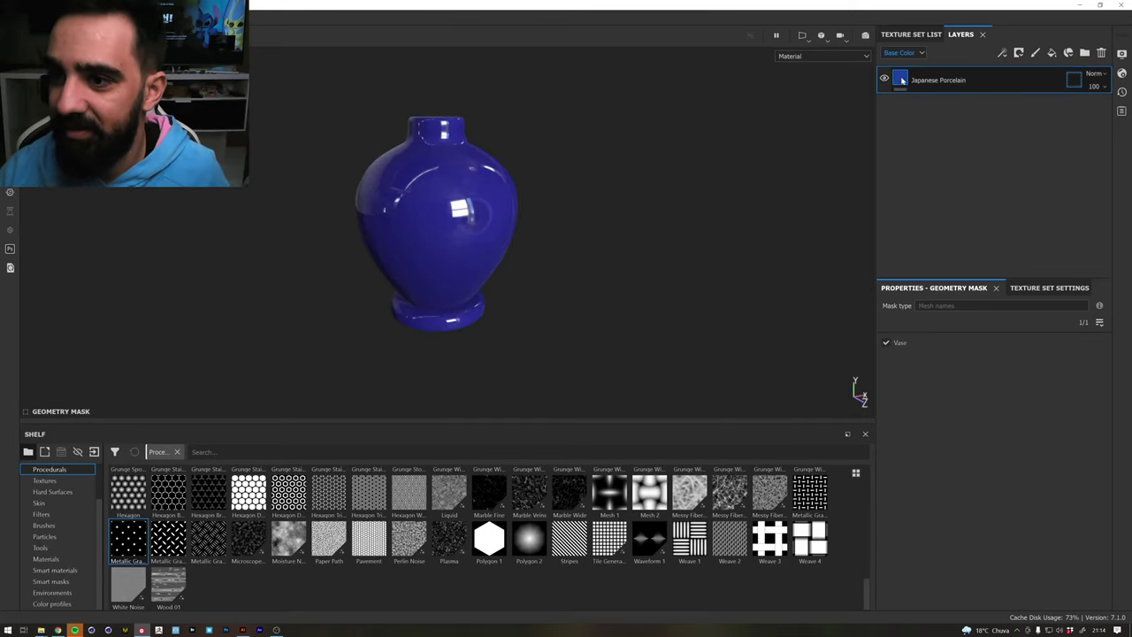
click(902, 79)
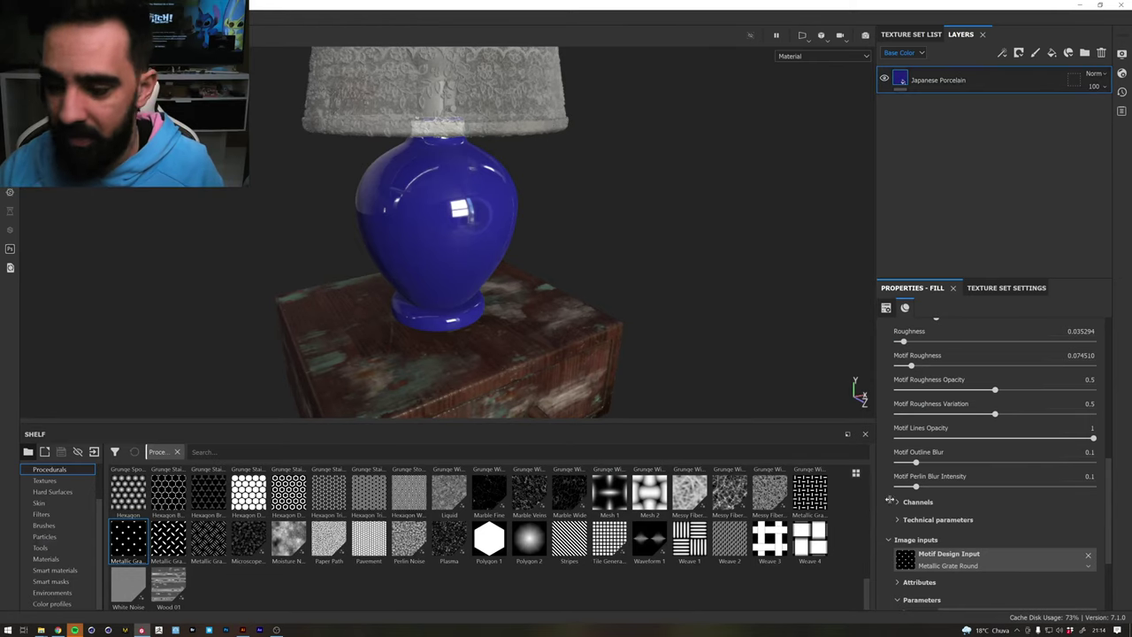
Set the Metallic Grate Round motif Tile to 6 and inspect the dots on the vase
scroll(890, 531, down, 2)
scroll(891, 530, down, 2)
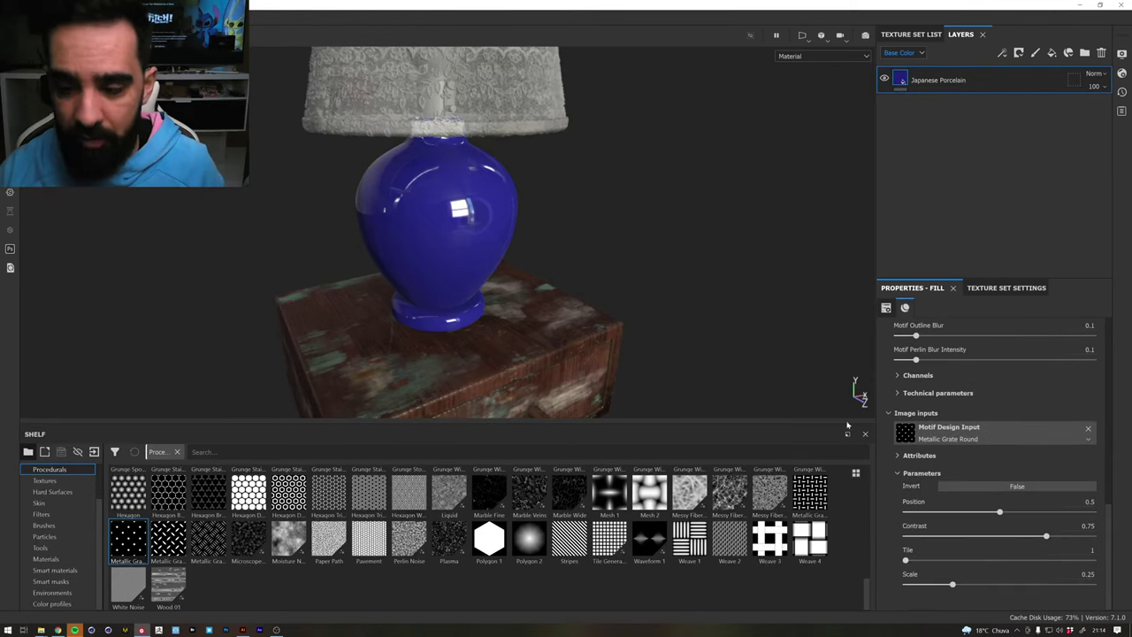
scroll(905, 475, up, 3)
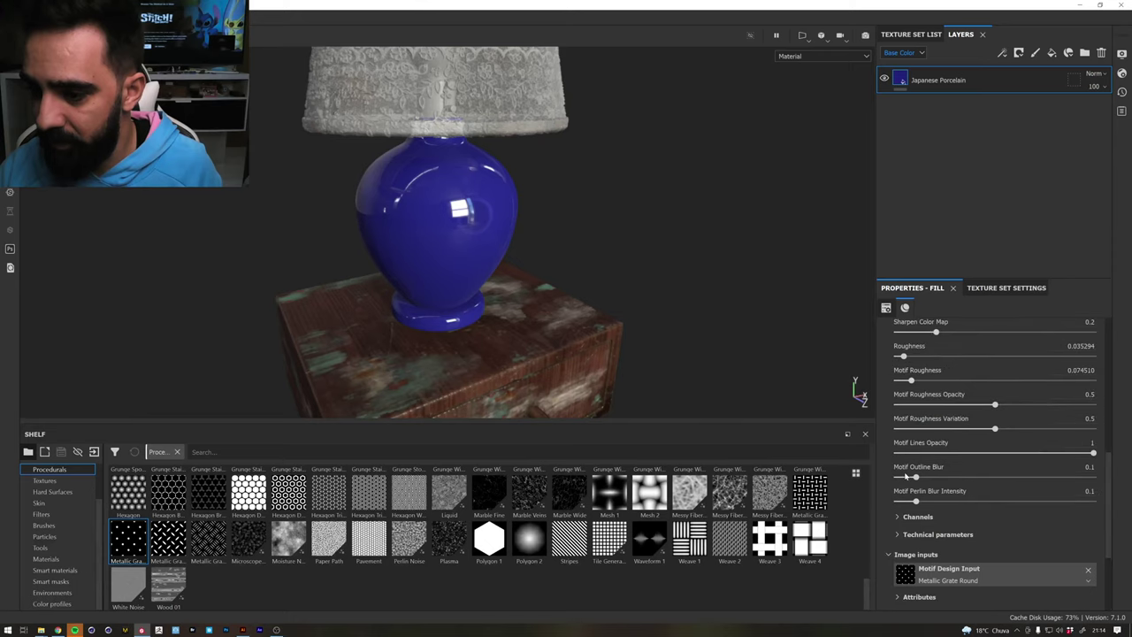
scroll(885, 419, down, 3)
scroll(886, 419, up, 3)
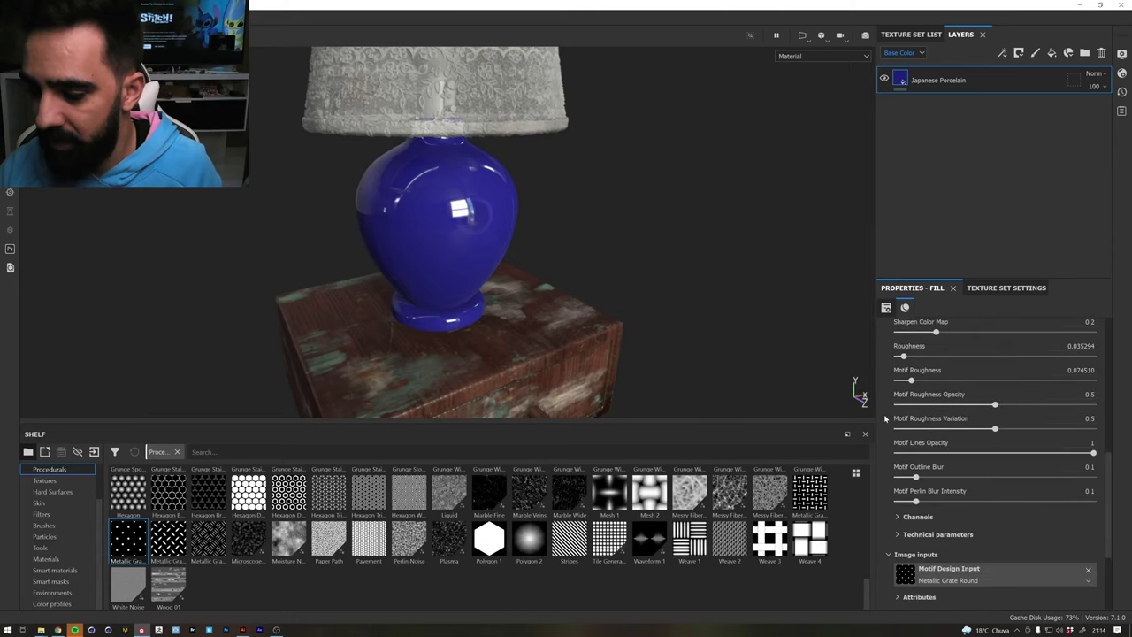
scroll(924, 564, down, 2)
scroll(941, 567, down, 1)
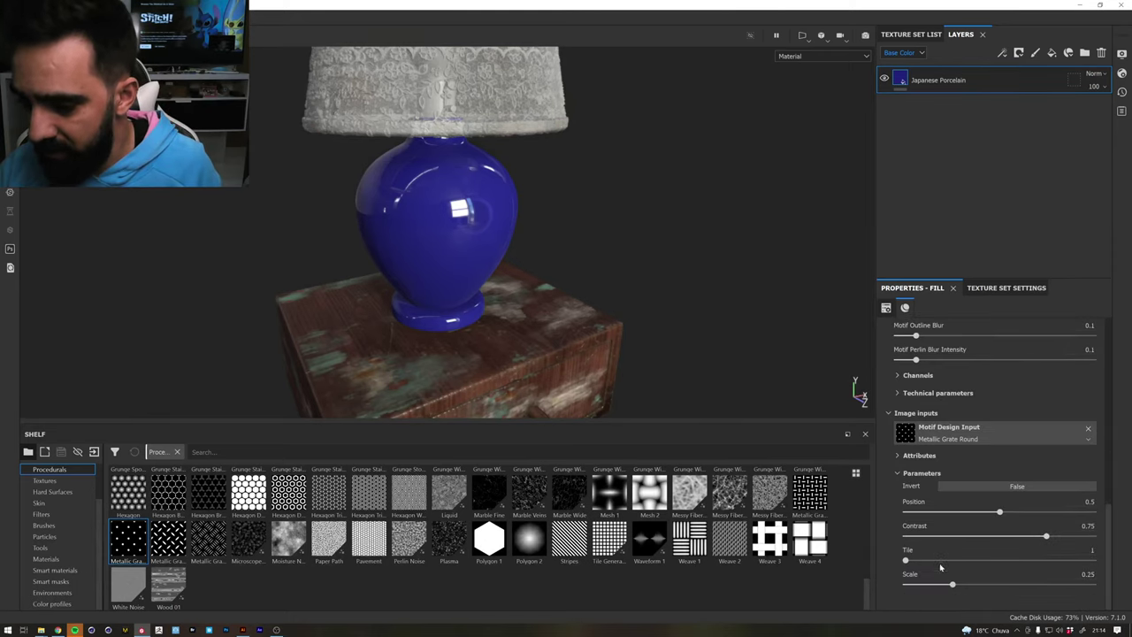
click(941, 560)
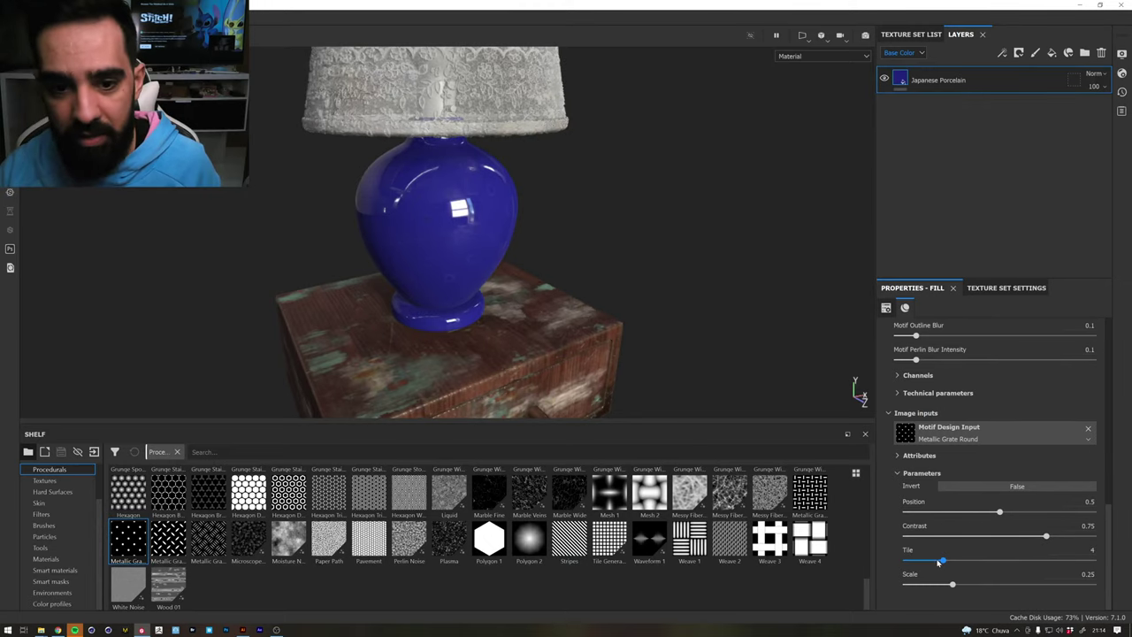
click(1091, 550)
text(6)
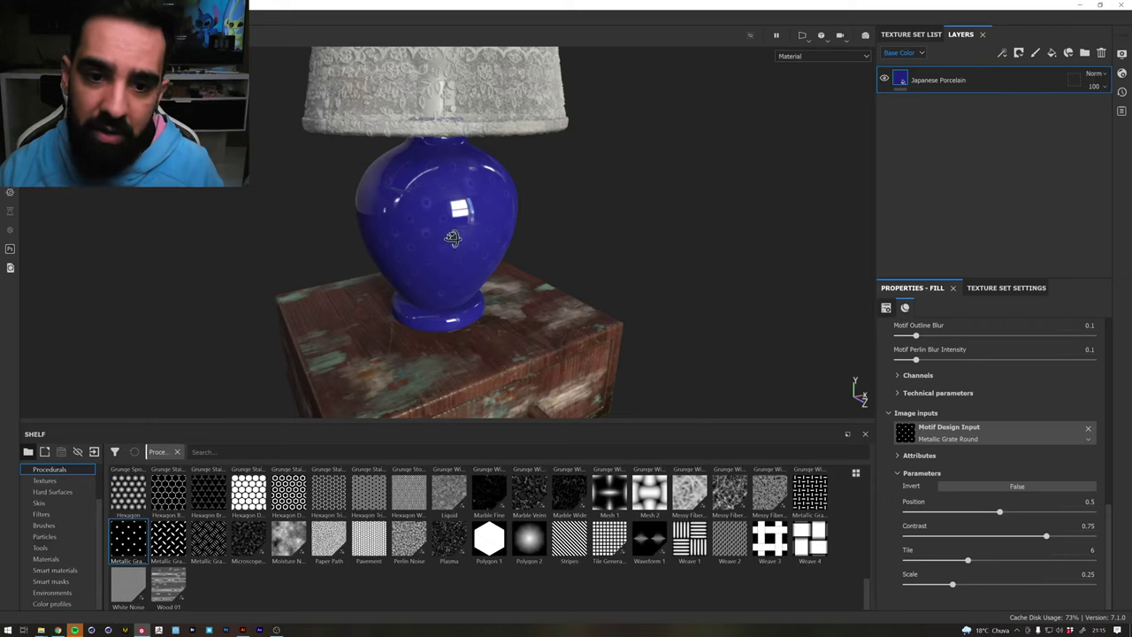
mouse_move(574, 269)
alt+mouse_down()
mouse_move(574, 245)
mouse_move(505, 235)
mouse_move(515, 235)
alt+mouse_up()
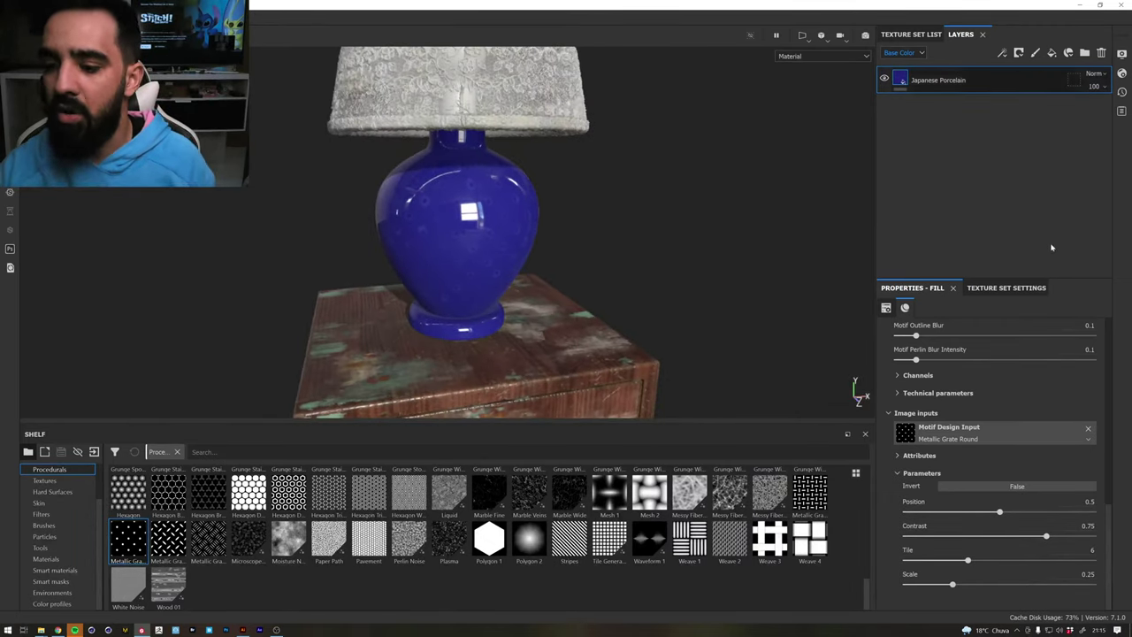
Add a new fill layer above Japanese Porcelain with roughness, metallic and normal channels disabled
click(1052, 55)
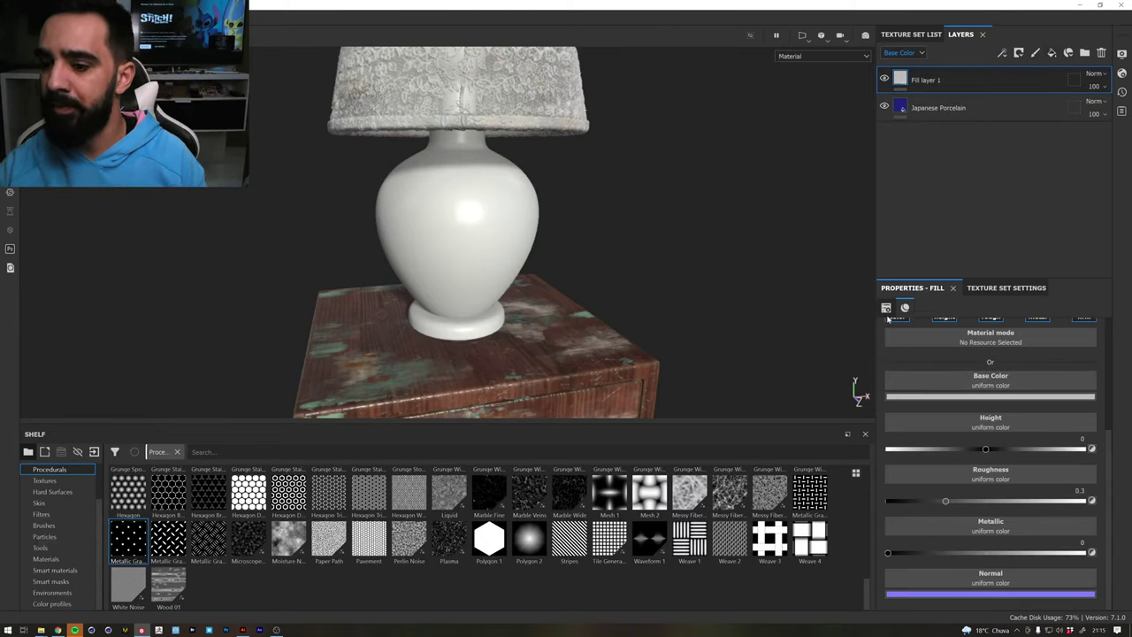
scroll(892, 344, up, 2)
scroll(895, 389, up, 1)
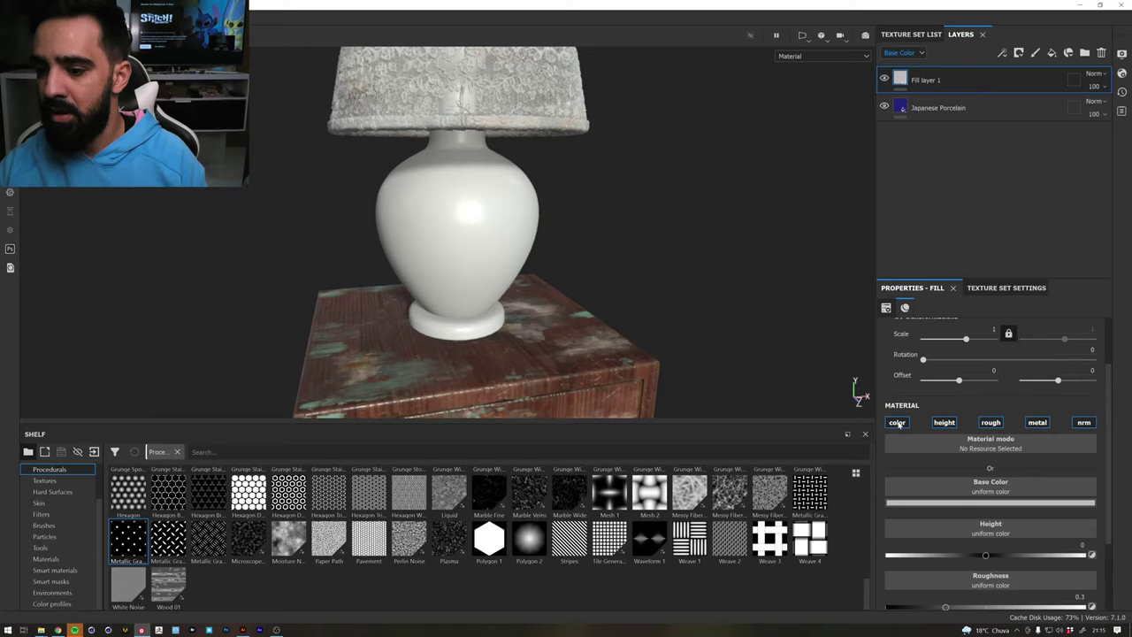
click(990, 422)
click(1037, 422)
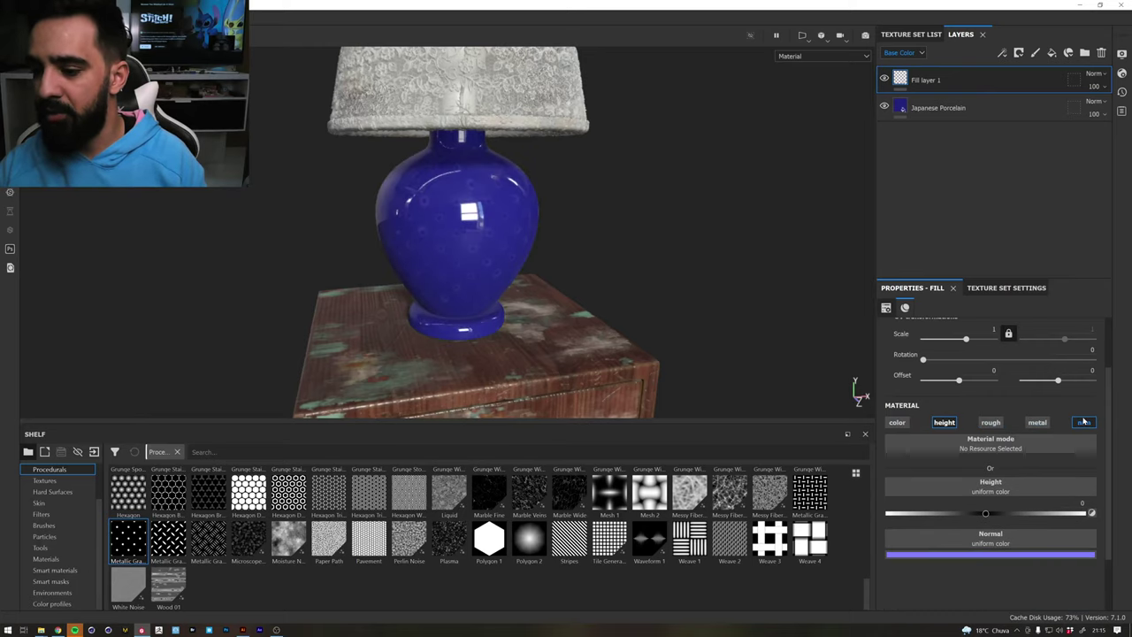
click(1083, 424)
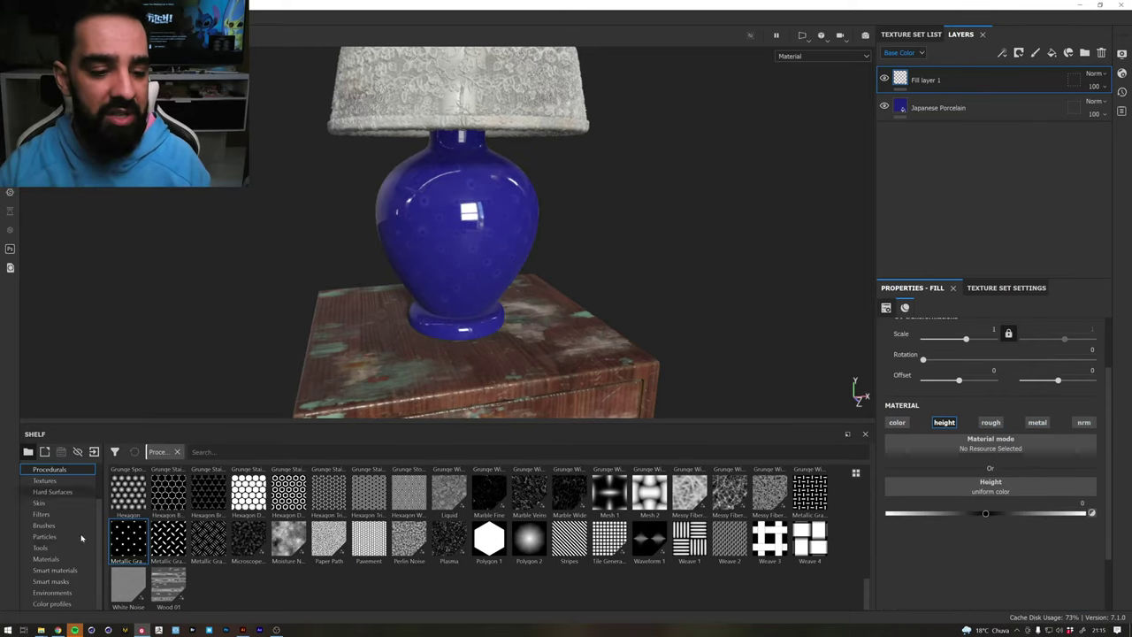
Use Metallic Grate Round as the fill's height, tiled 6 times
drag(459, 537, 964, 488)
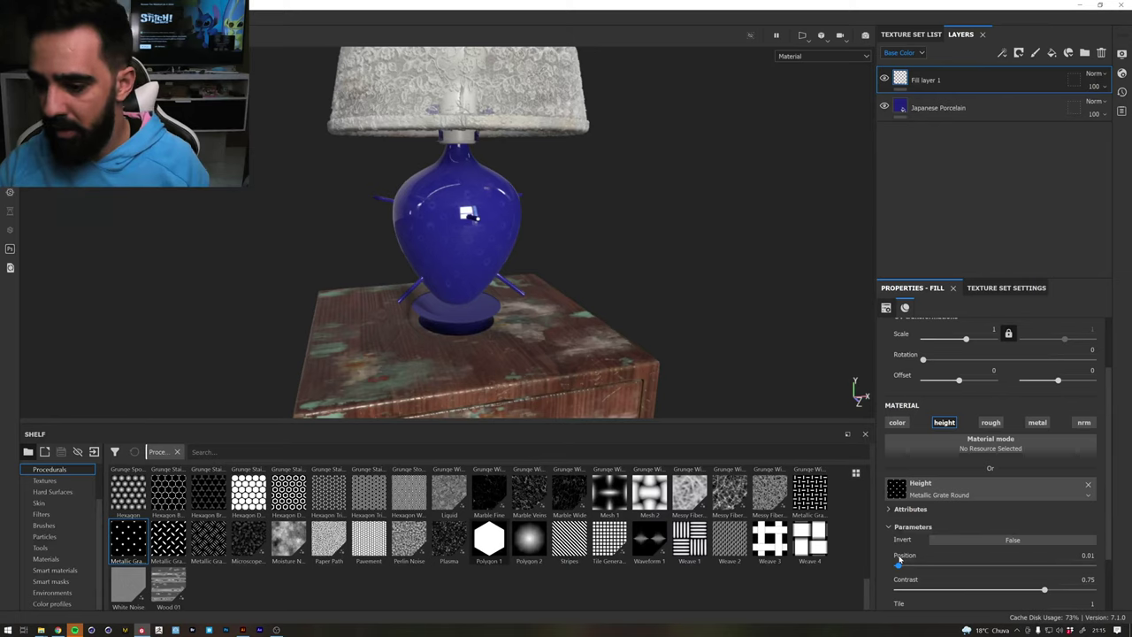
scroll(972, 538, down, 3)
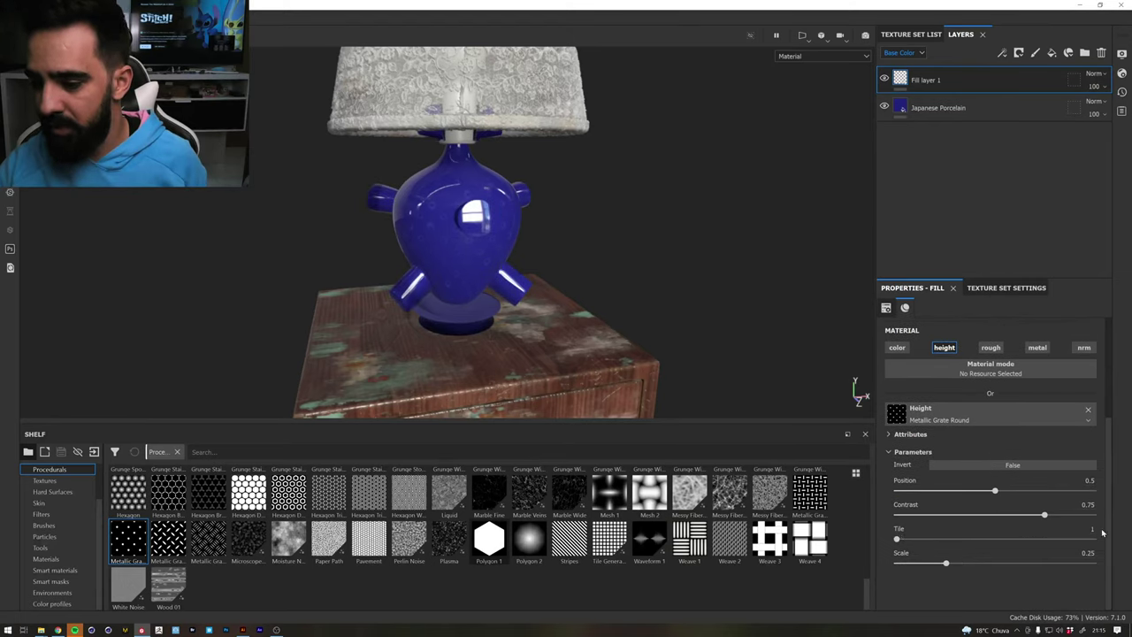
text(6)
key(Return)
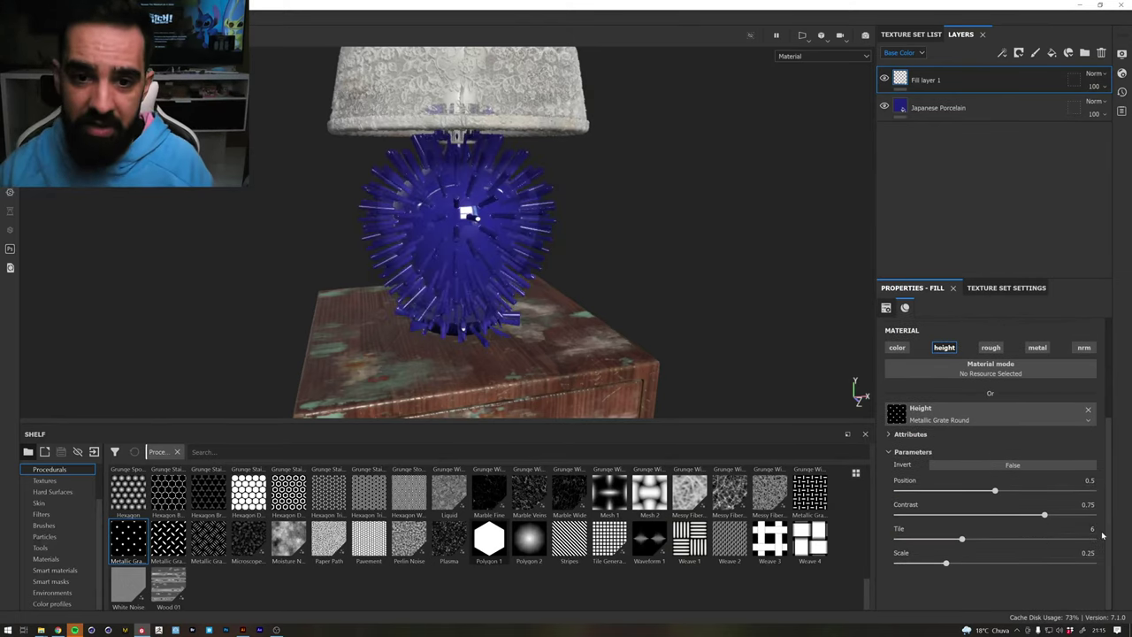
Add a Blur filter to the pattern fill layer
right_click(906, 83)
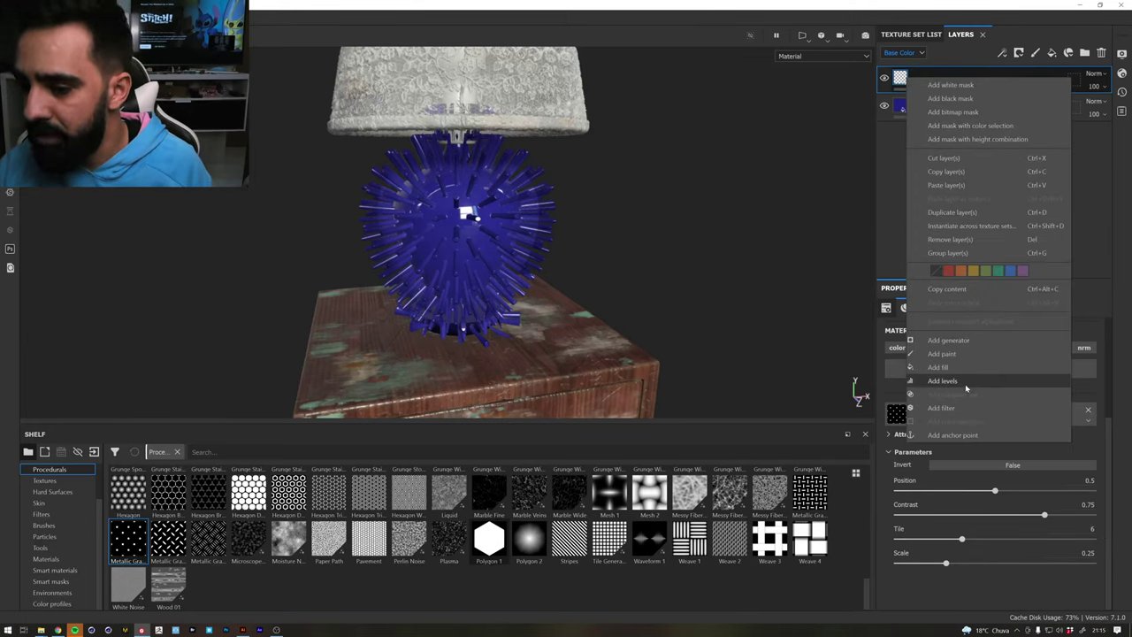
click(958, 407)
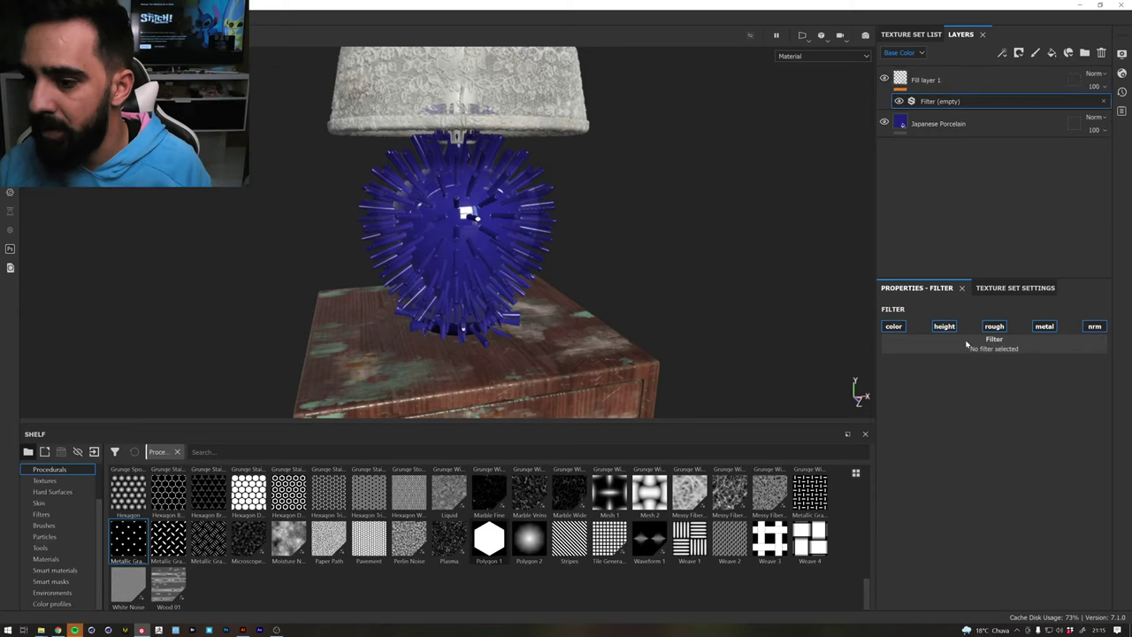
click(968, 343)
click(1075, 380)
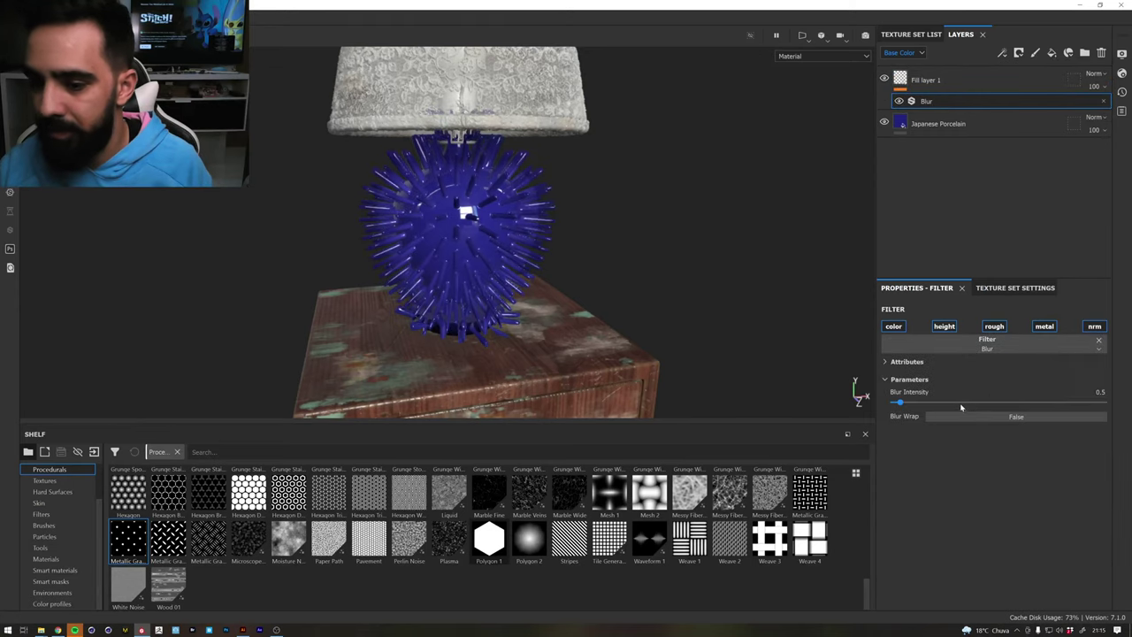
Show the Height channel in the layer stack and lower the layer's opacity to 6
click(902, 53)
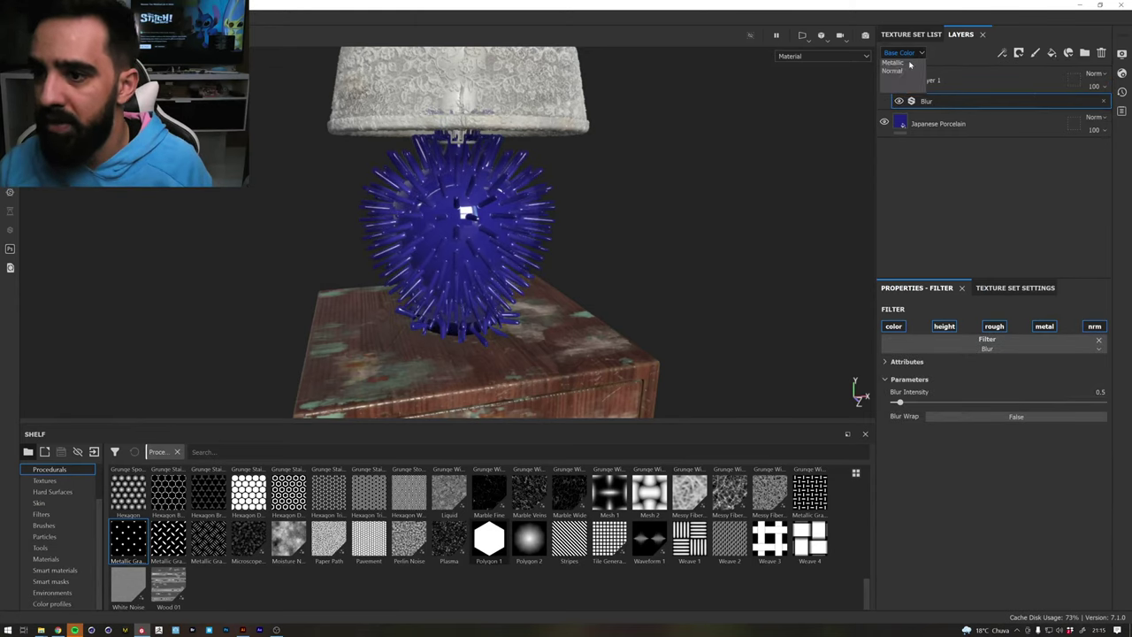
click(892, 72)
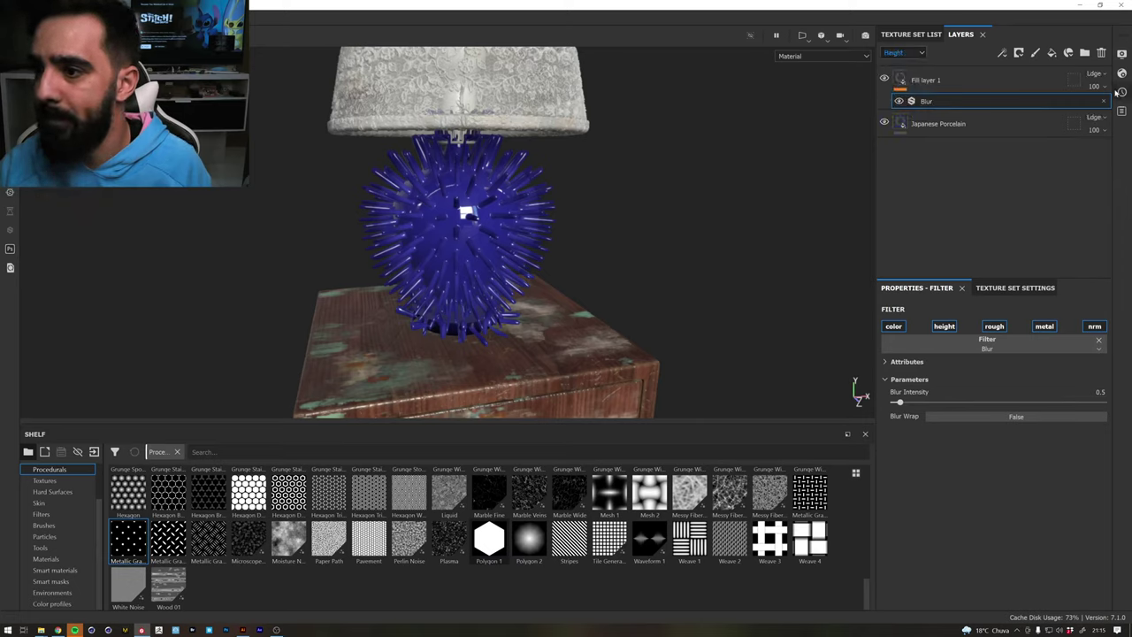
drag(1112, 108, 1081, 108)
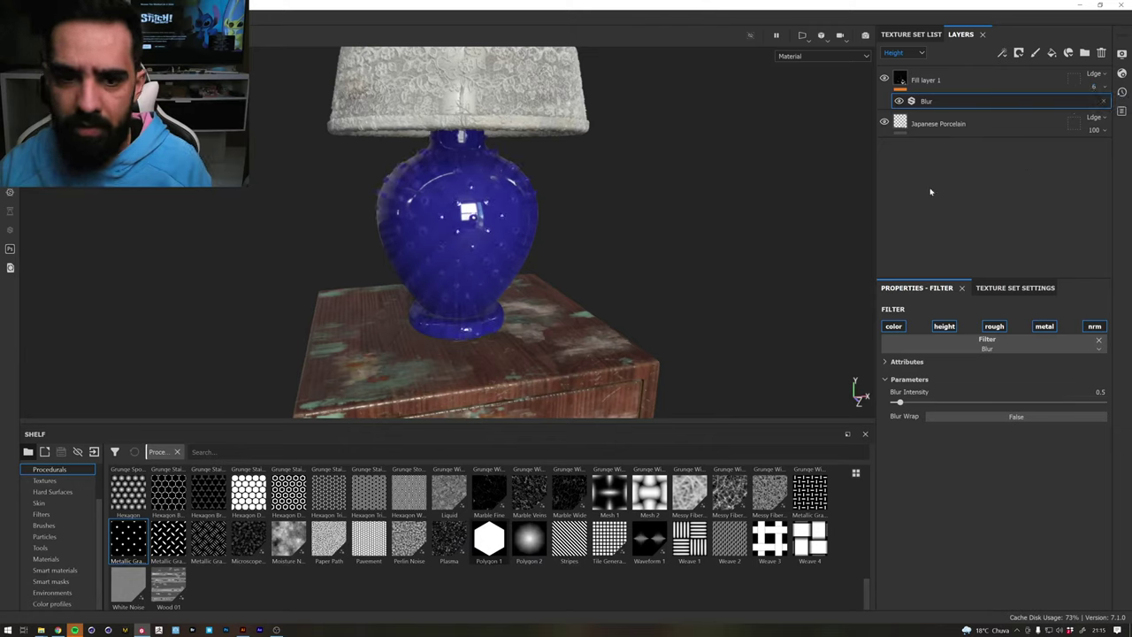
Set the Blur filter's Intensity to 1.5, checking the vase up close
alt+drag(539, 183, 877, 203)
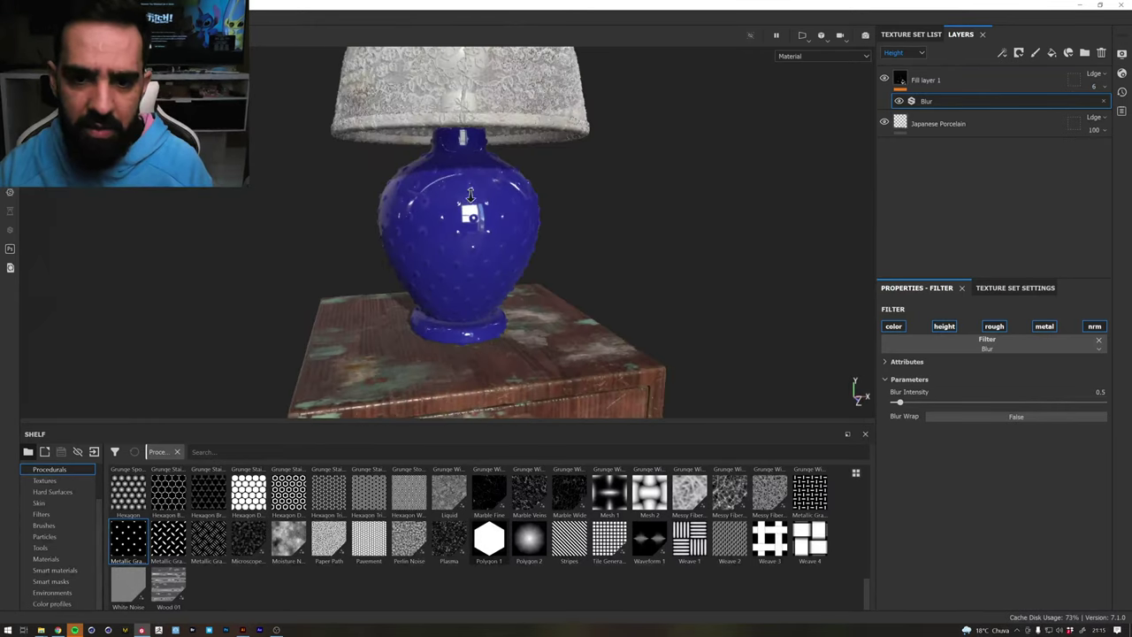
shift+right_drag(877, 203, 566, 186)
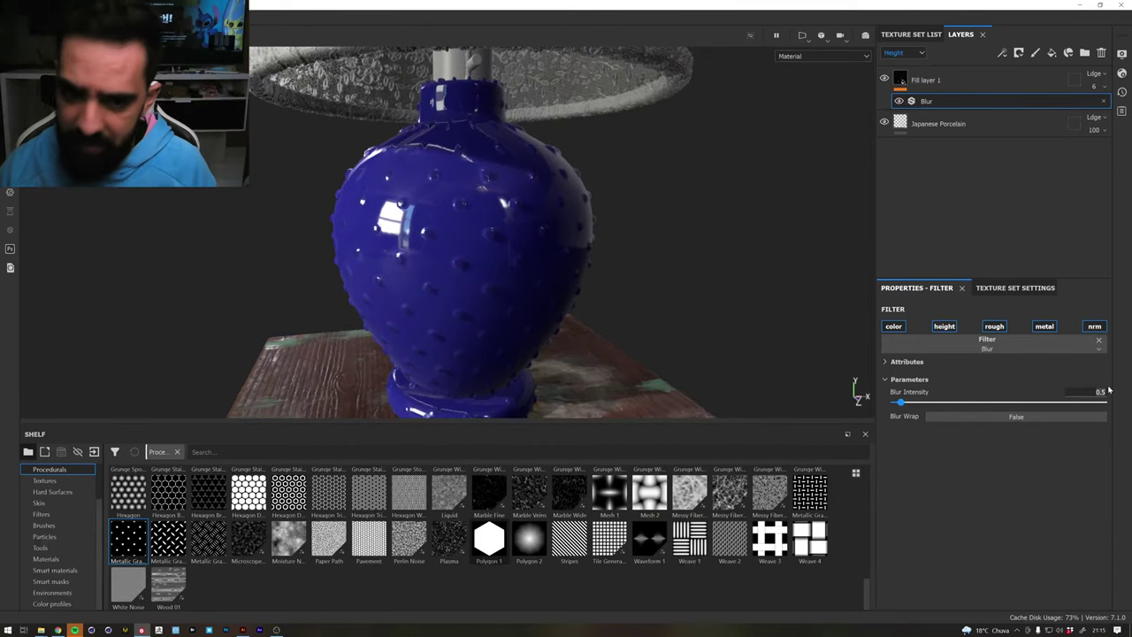
text(2)
key(Return)
alt+drag(506, 203, 440, 198)
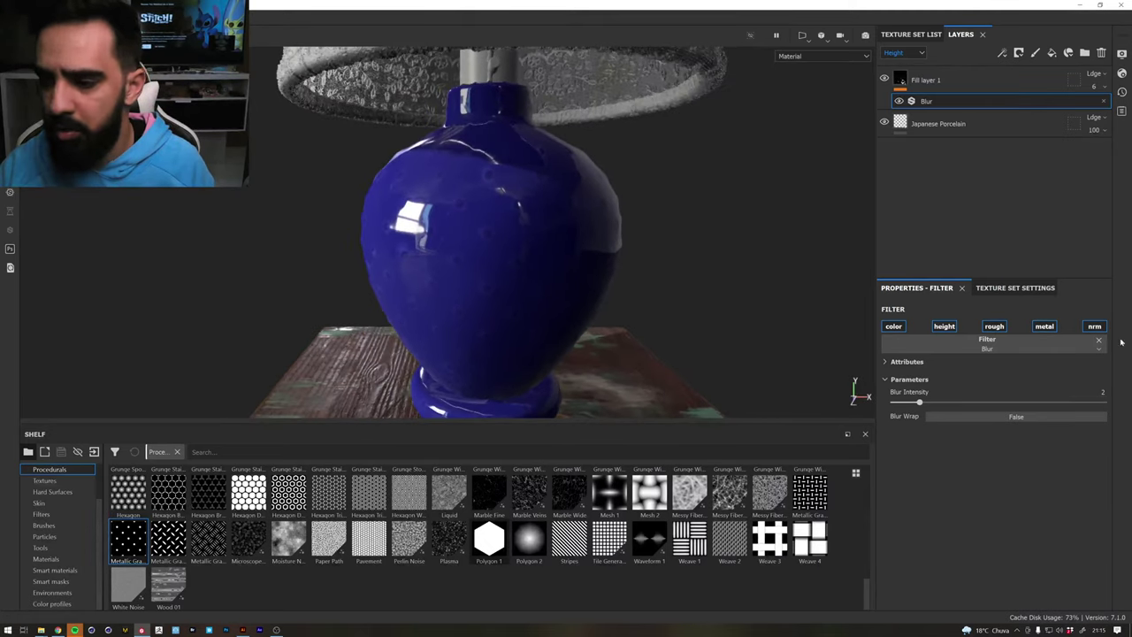
double_click(1086, 391)
text(1.5)
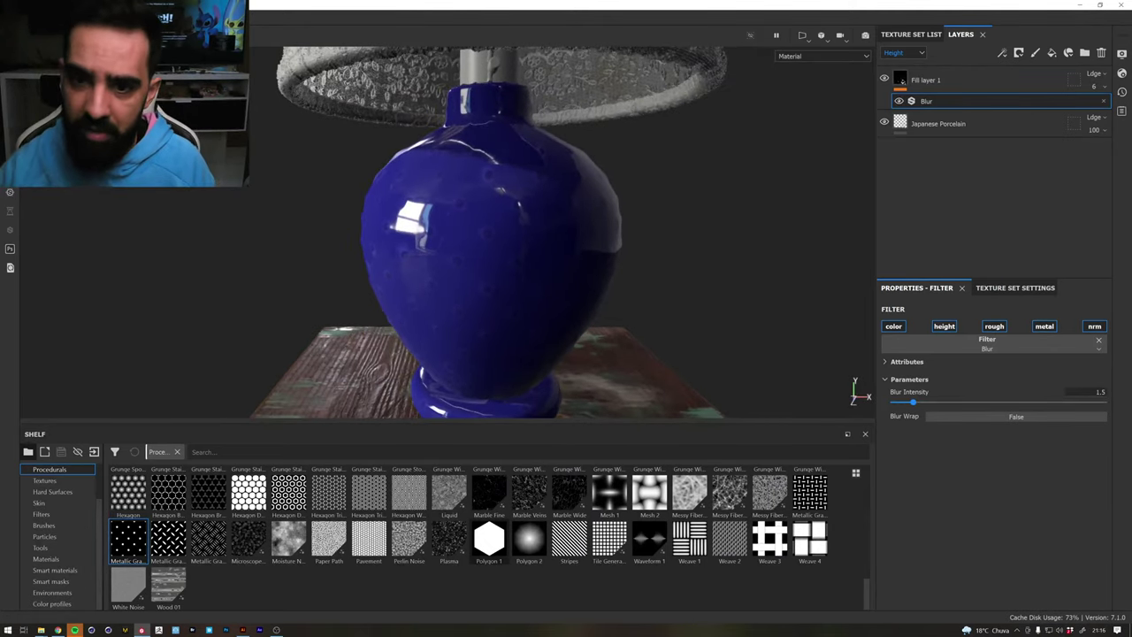
key(Return)
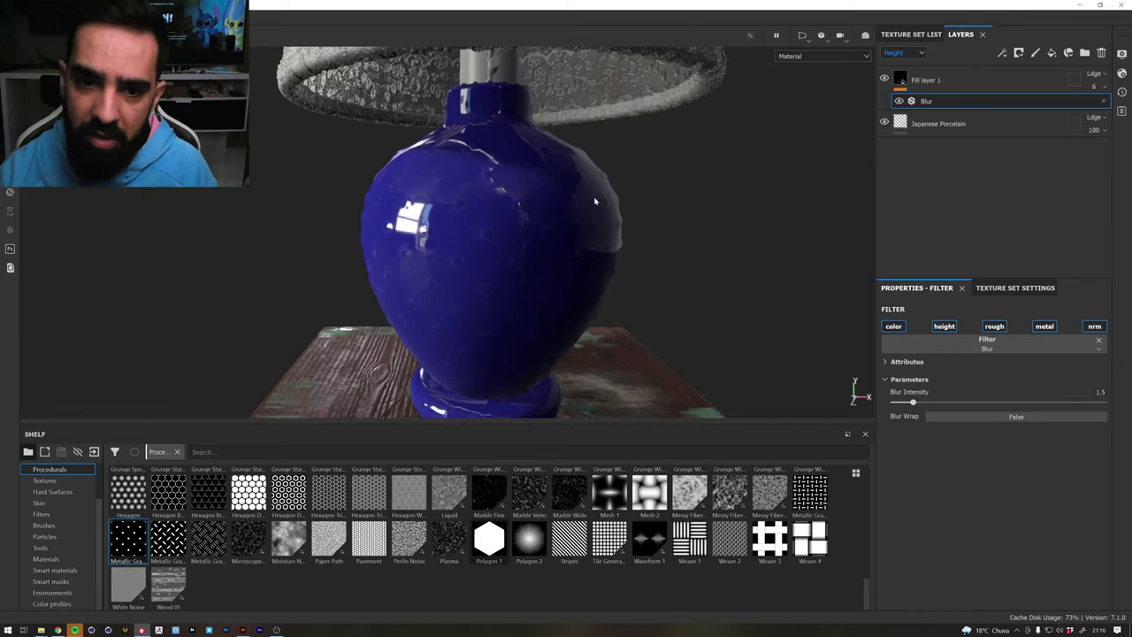
alt+drag(639, 193, 630, 195)
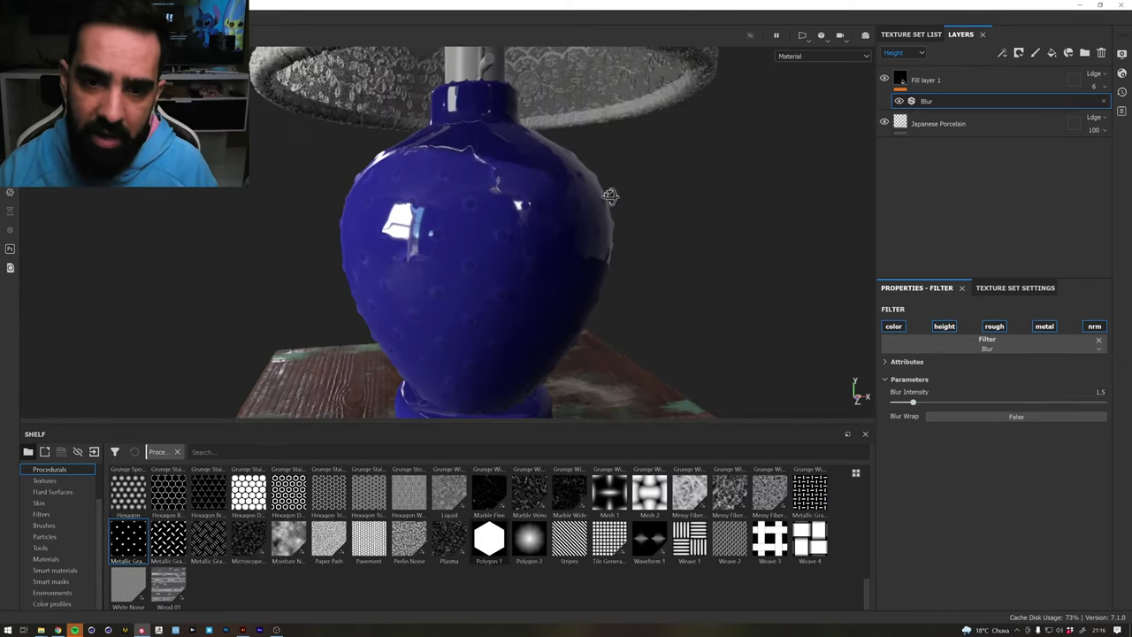
Raise Fill layer 1's height opacity to 10 and inspect the lamp from several angles
click(1102, 92)
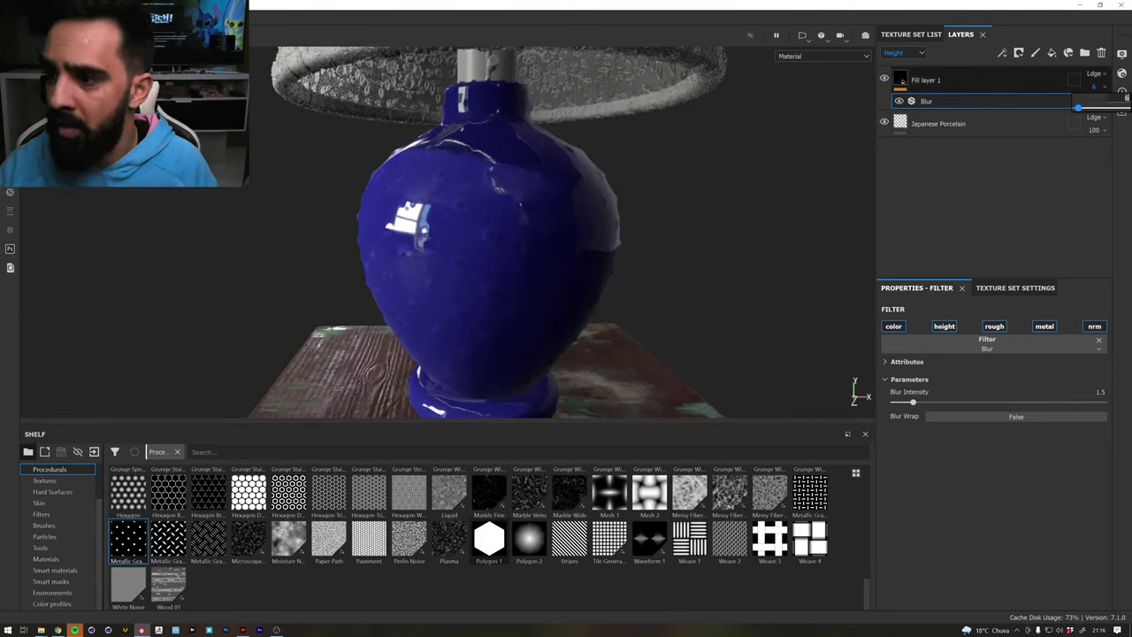
drag(1078, 107, 1081, 107)
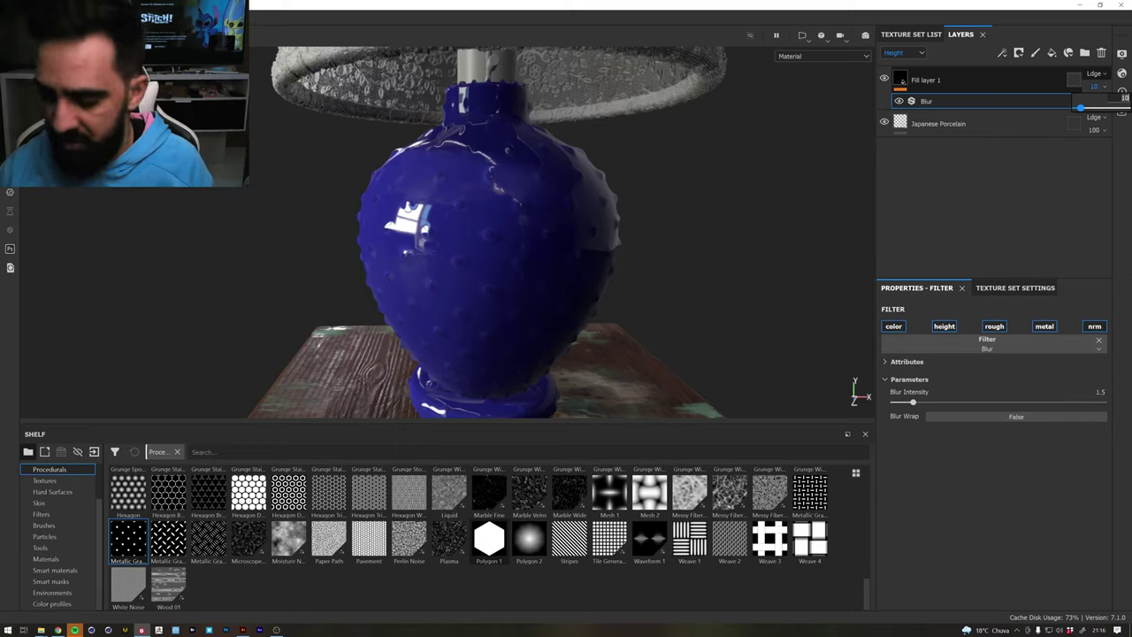
drag(1080, 107, 1078, 107)
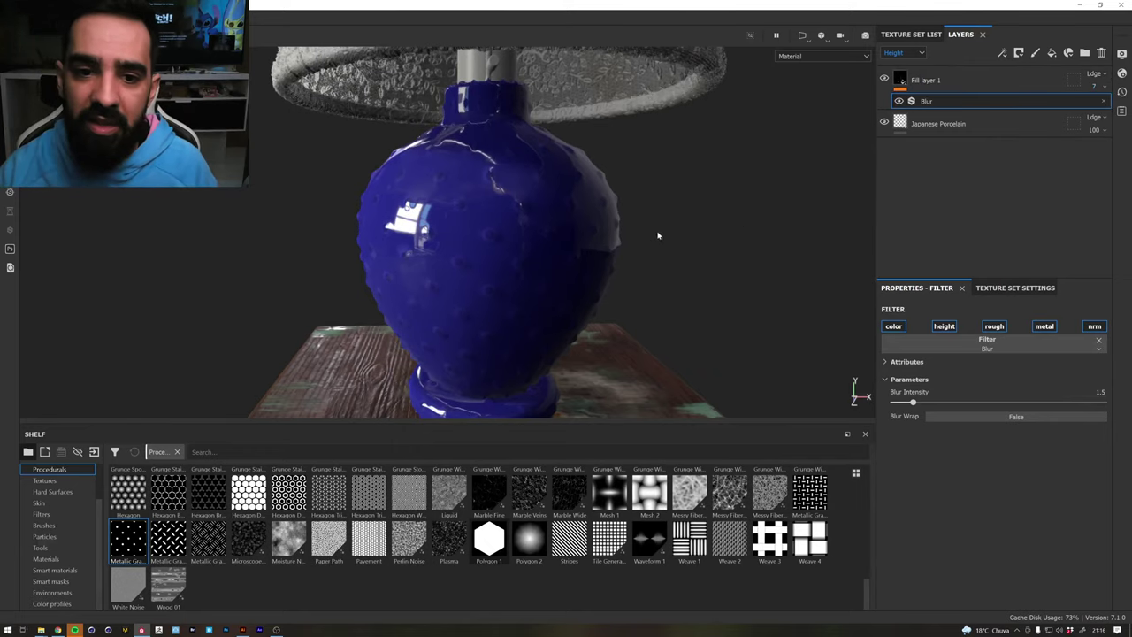
alt+right_drag(304, 256, 409, 236)
mouse_move(339, 236)
alt+mouse_down()
mouse_move(373, 233)
mouse_move(358, 233)
alt+mouse_up()
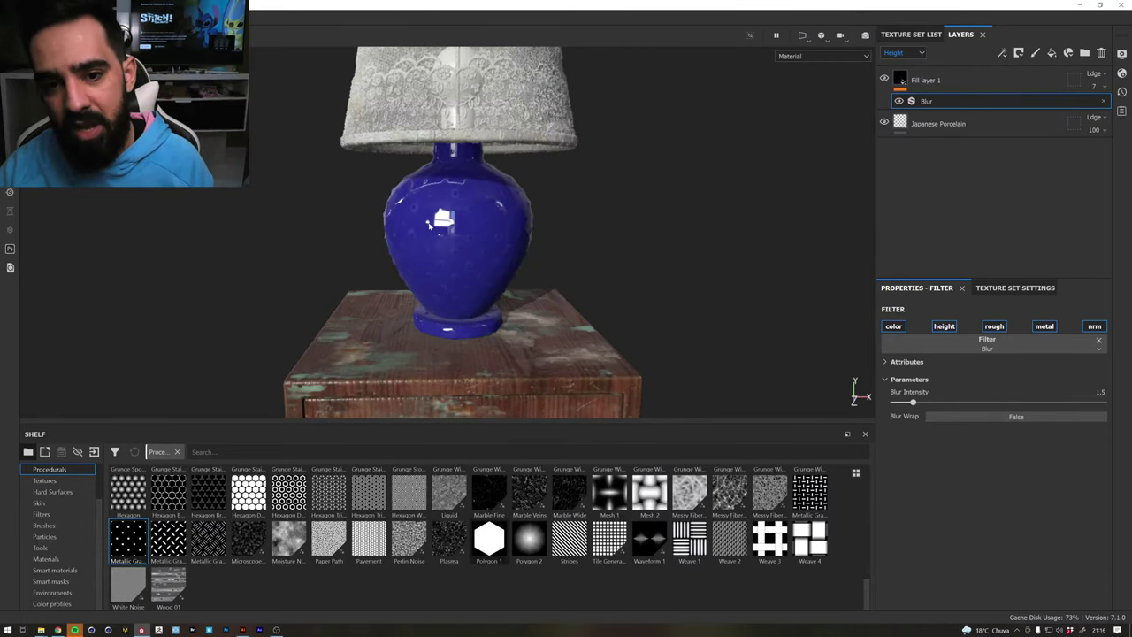
alt+right_drag(358, 232, 515, 227)
click(1096, 86)
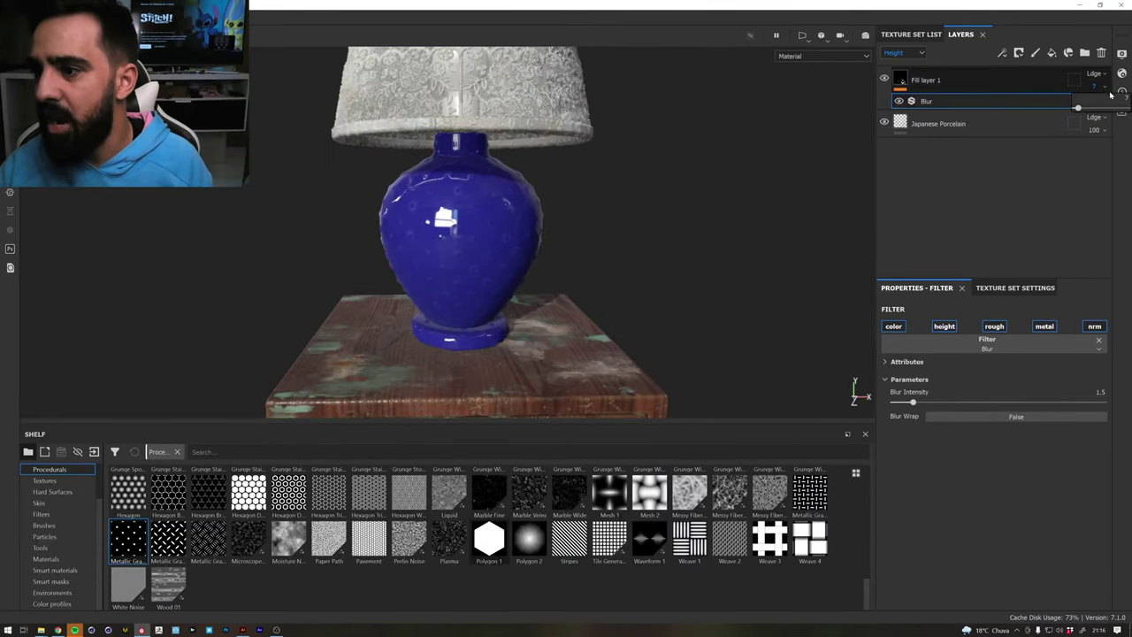
drag(1079, 107, 1080, 107)
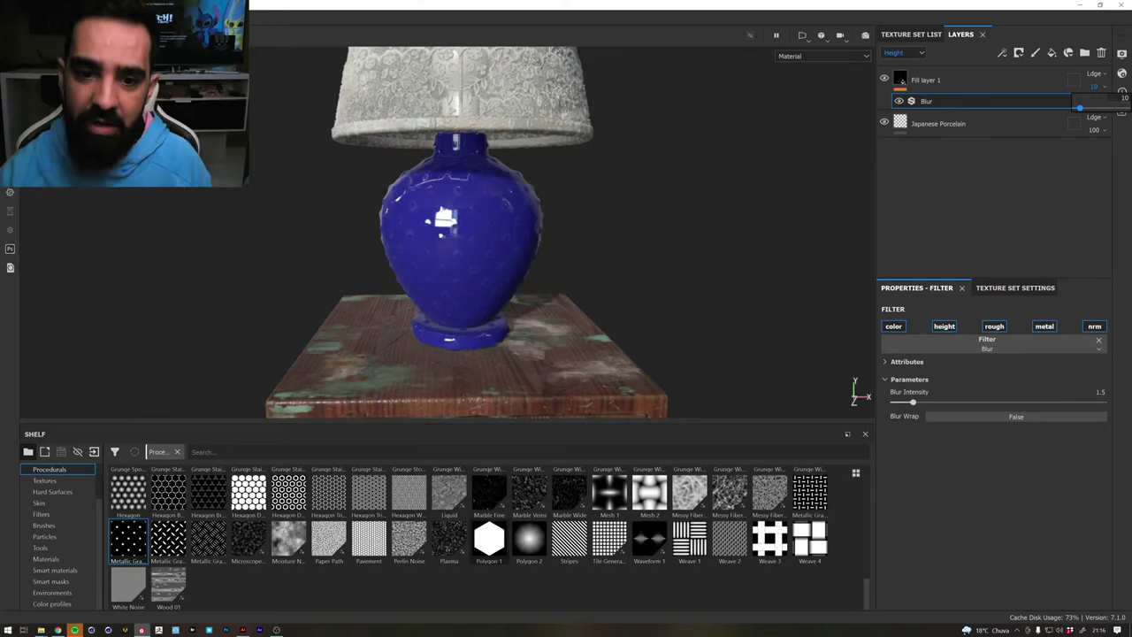
alt+drag(673, 234, 344, 242)
shift+right_drag(344, 242, 382, 238)
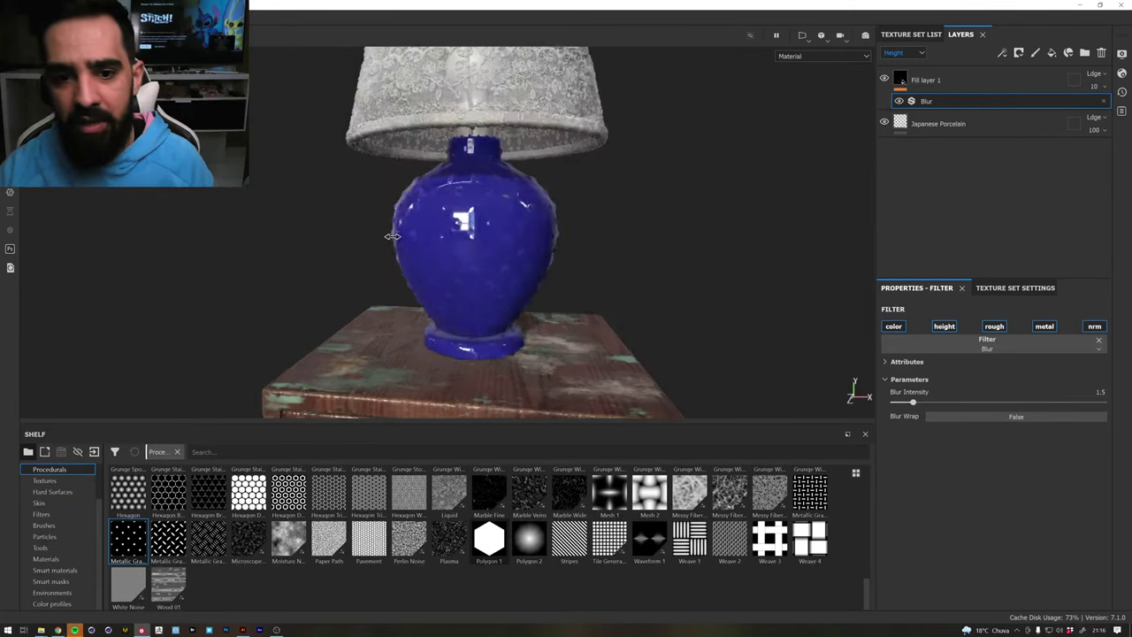
mouse_move(382, 238)
alt+mouse_down()
mouse_move(607, 235)
mouse_move(533, 233)
mouse_move(584, 221)
alt+mouse_up()
Lighten the Japanese Porcelain motif colour to a paler blue
click(990, 123)
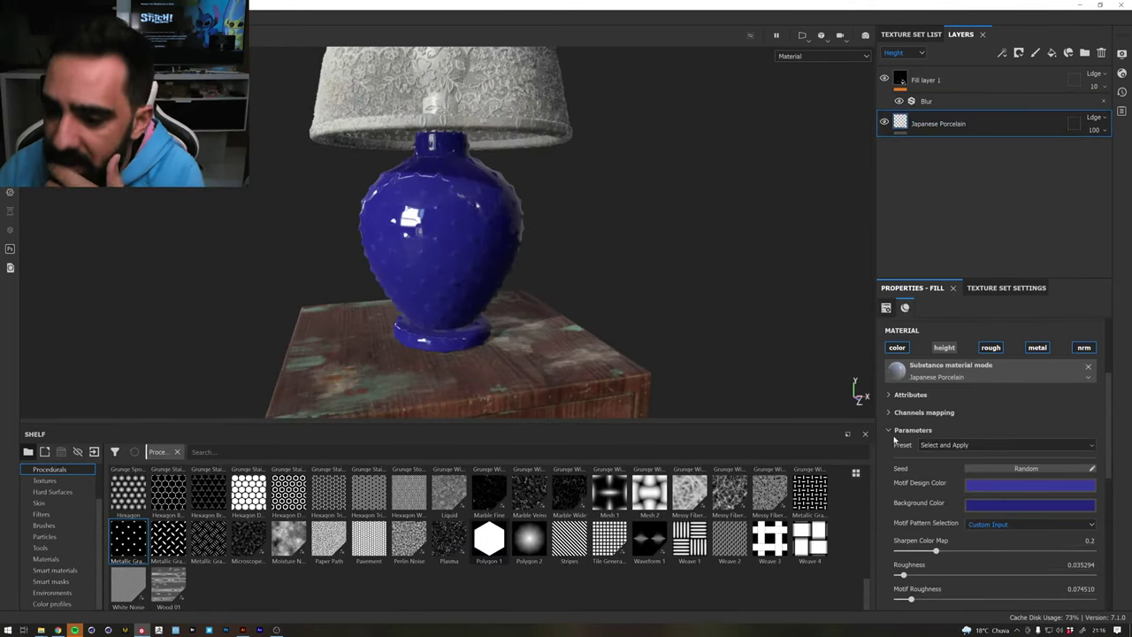
click(976, 485)
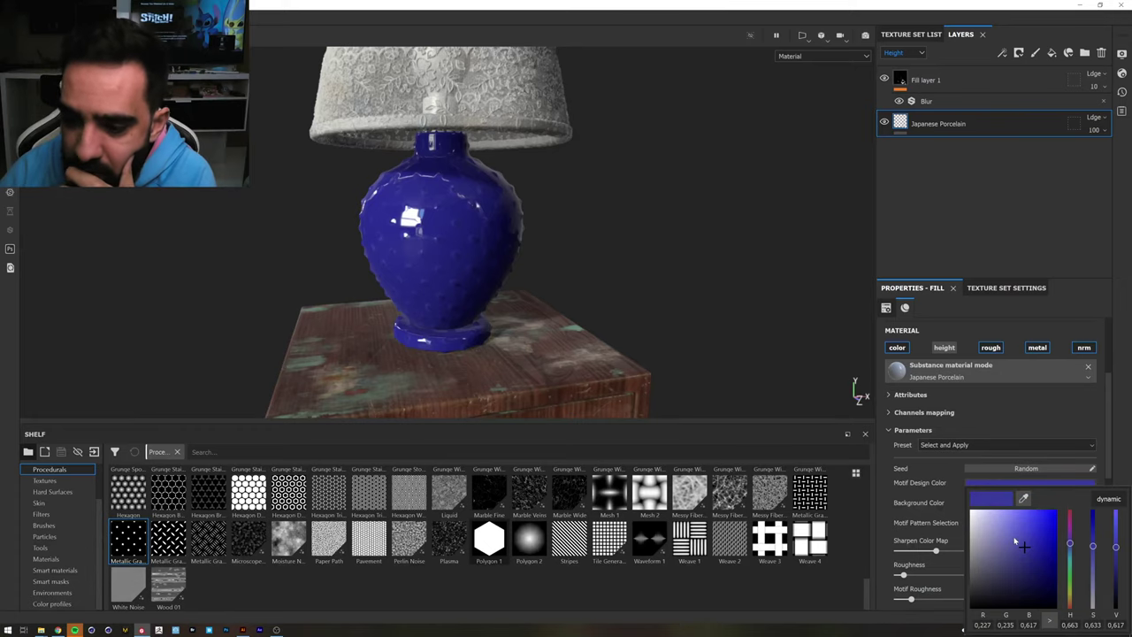
drag(1023, 545, 1014, 539)
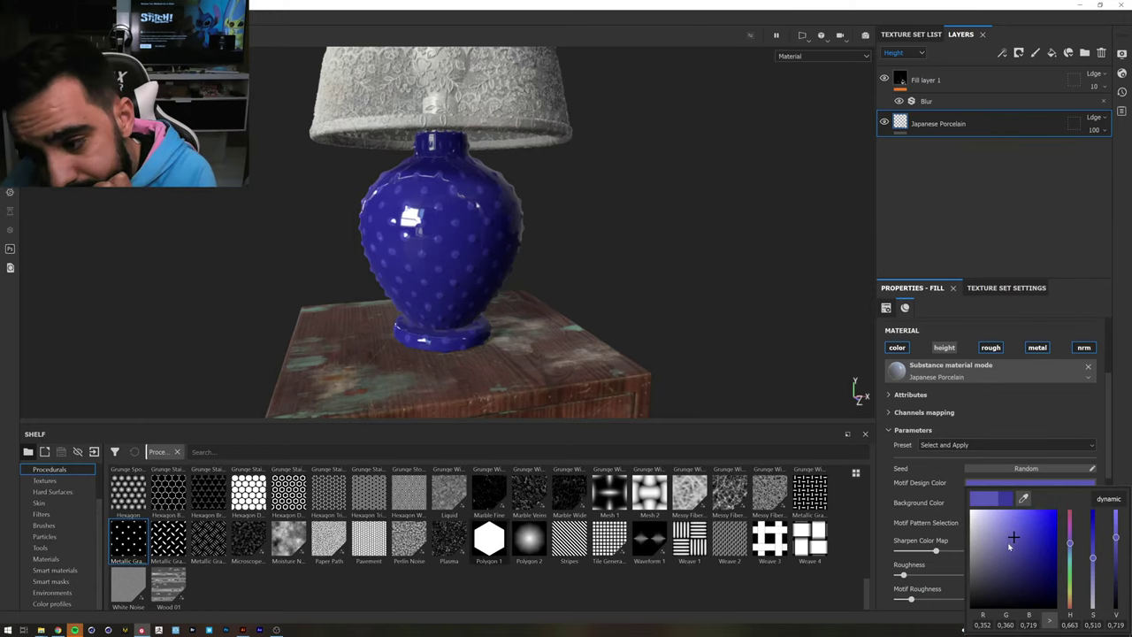
Set Motif Outline Blur and Motif Perlin Blur Intensity to 0.19
scroll(896, 525, down, 2)
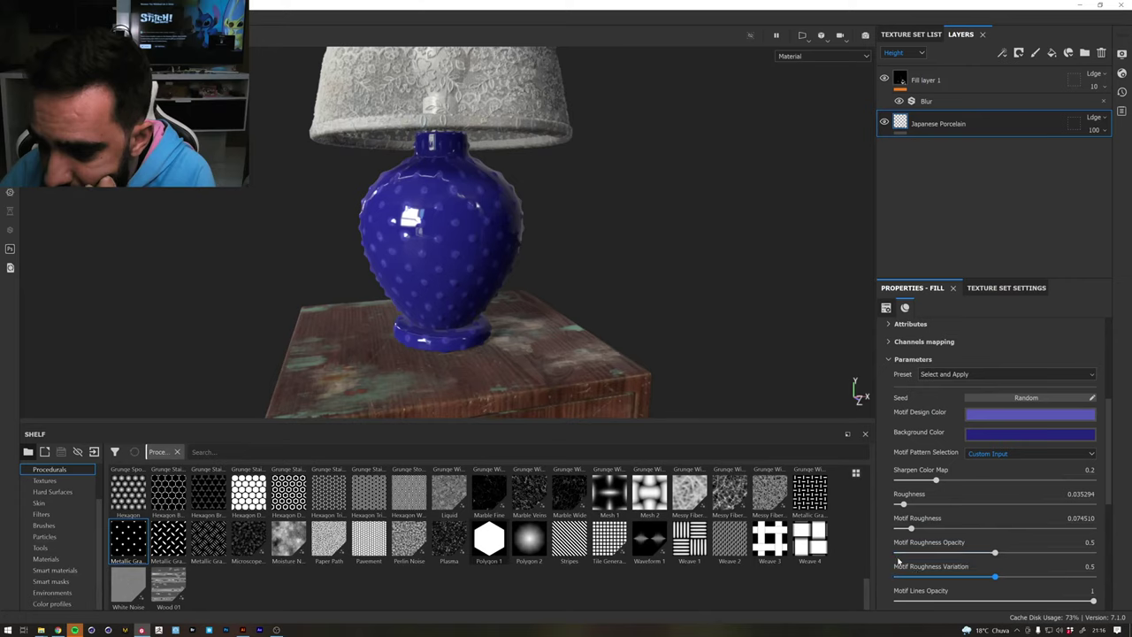
scroll(885, 550, down, 1)
scroll(892, 547, down, 1)
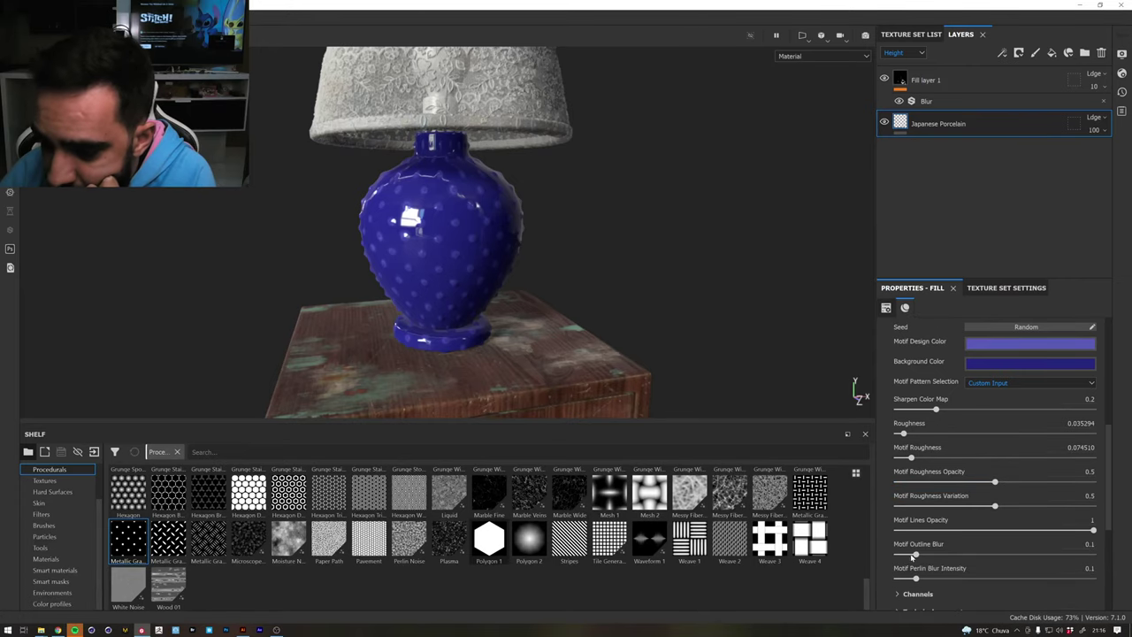
click(986, 555)
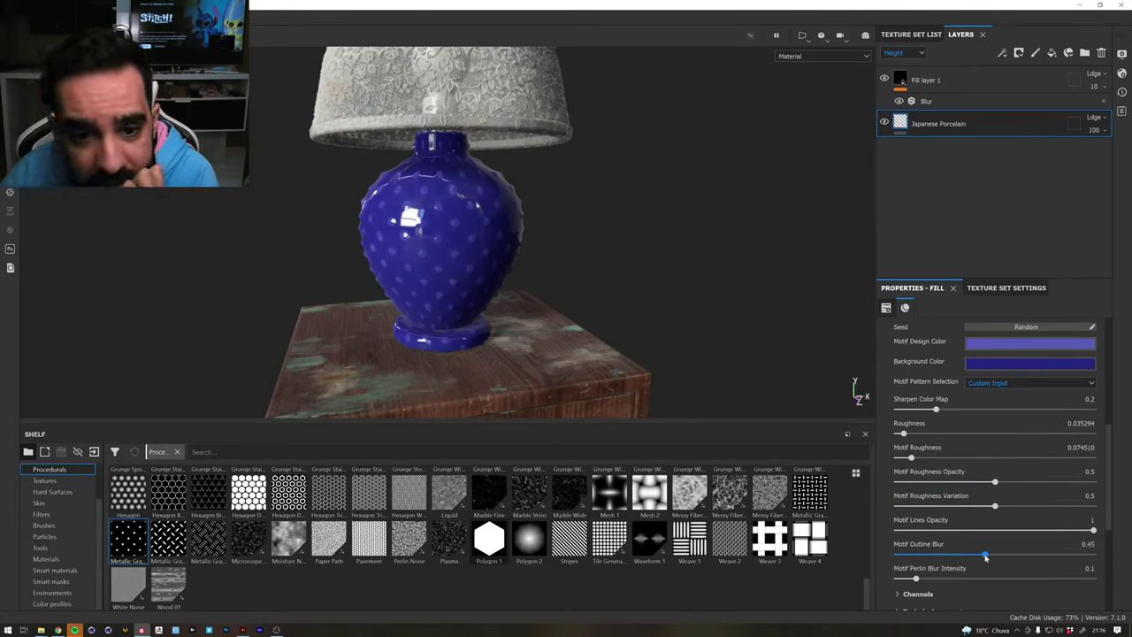
drag(976, 559, 920, 554)
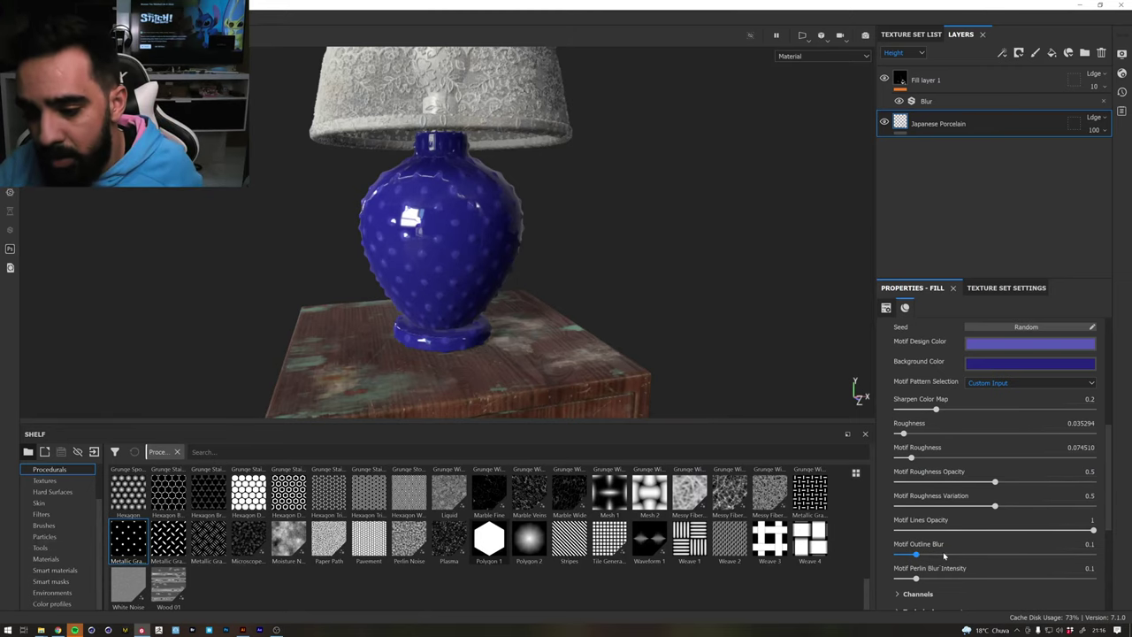
click(990, 580)
drag(989, 581, 916, 579)
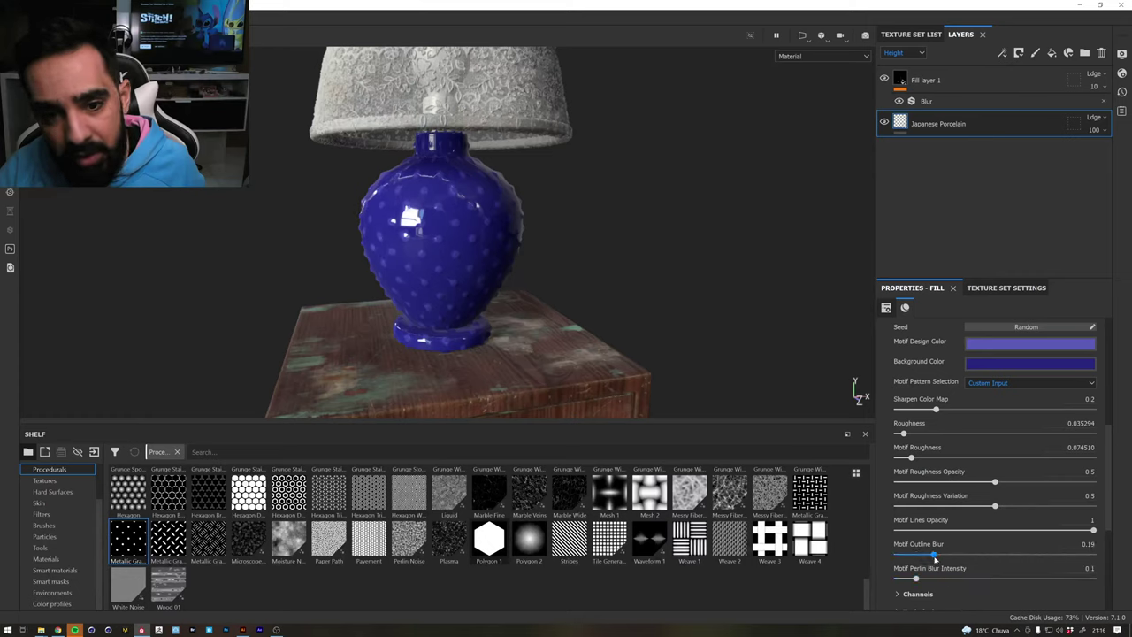
click(936, 579)
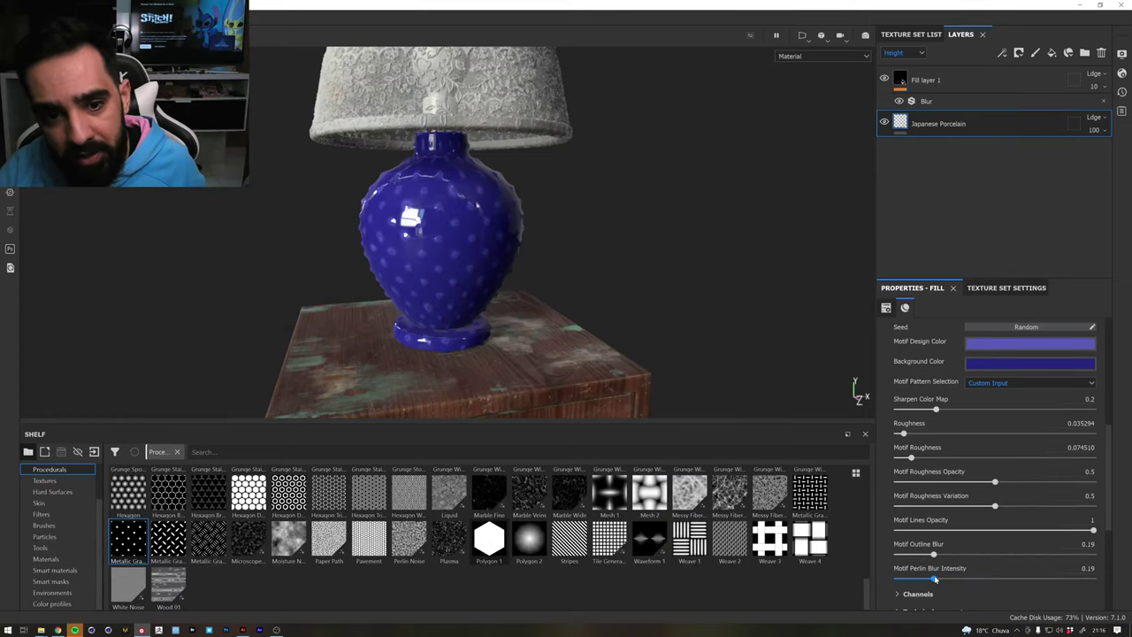
Zoom in on the glossy vase and open the viewport display-mode list
click(629, 240)
scroll(438, 224, down, 5)
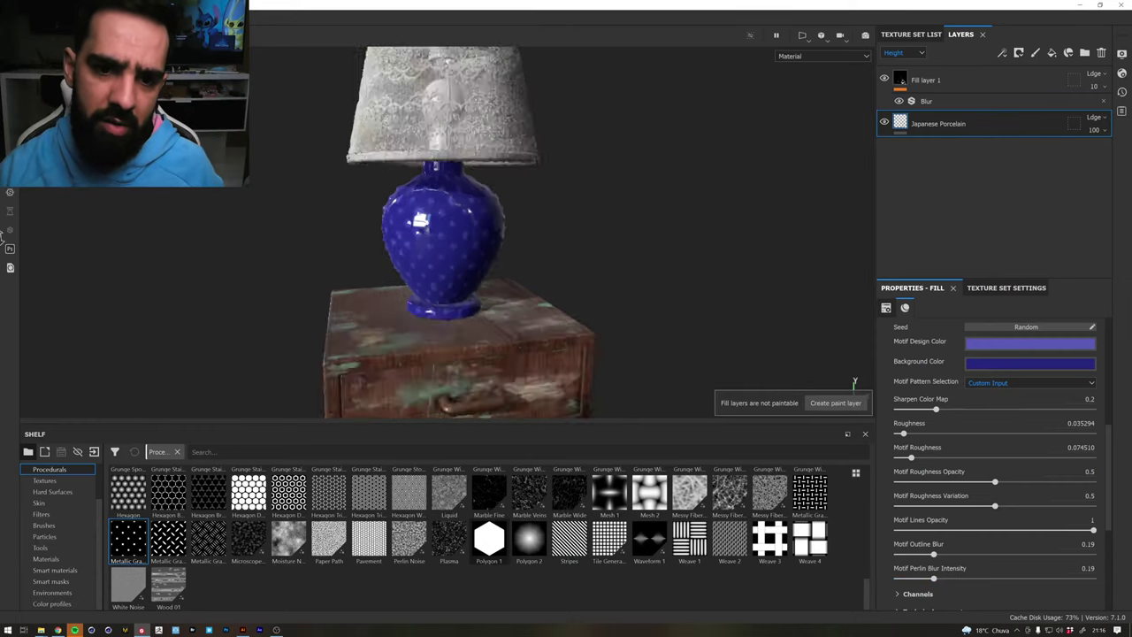
alt+drag(438, 224, 544, 228)
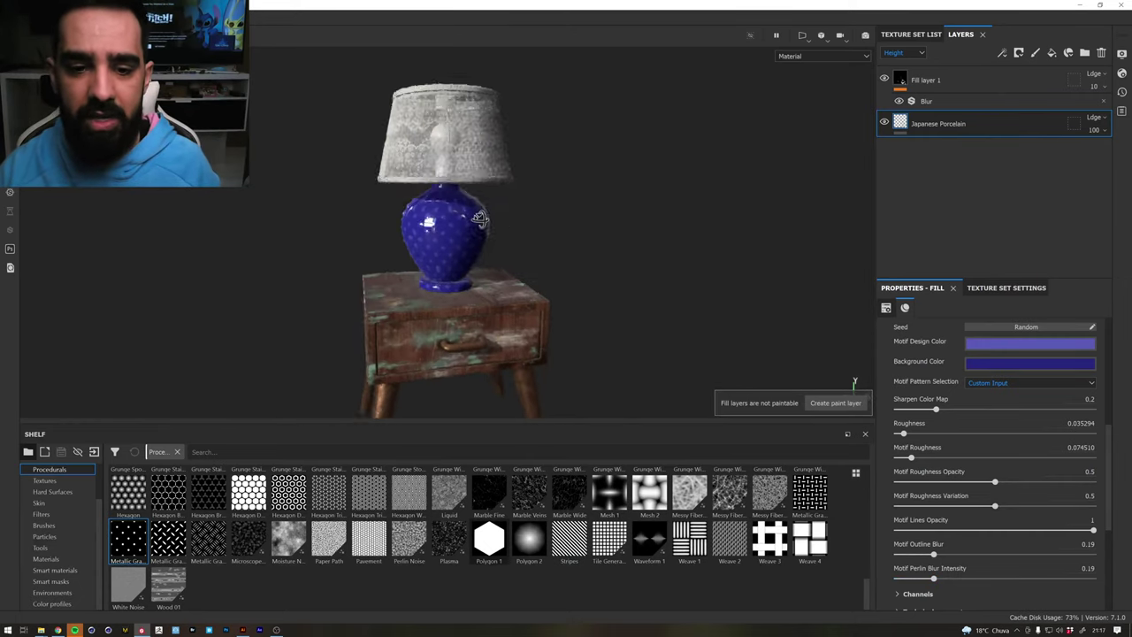
scroll(250, 250, down, 3)
scroll(250, 250, down, 2)
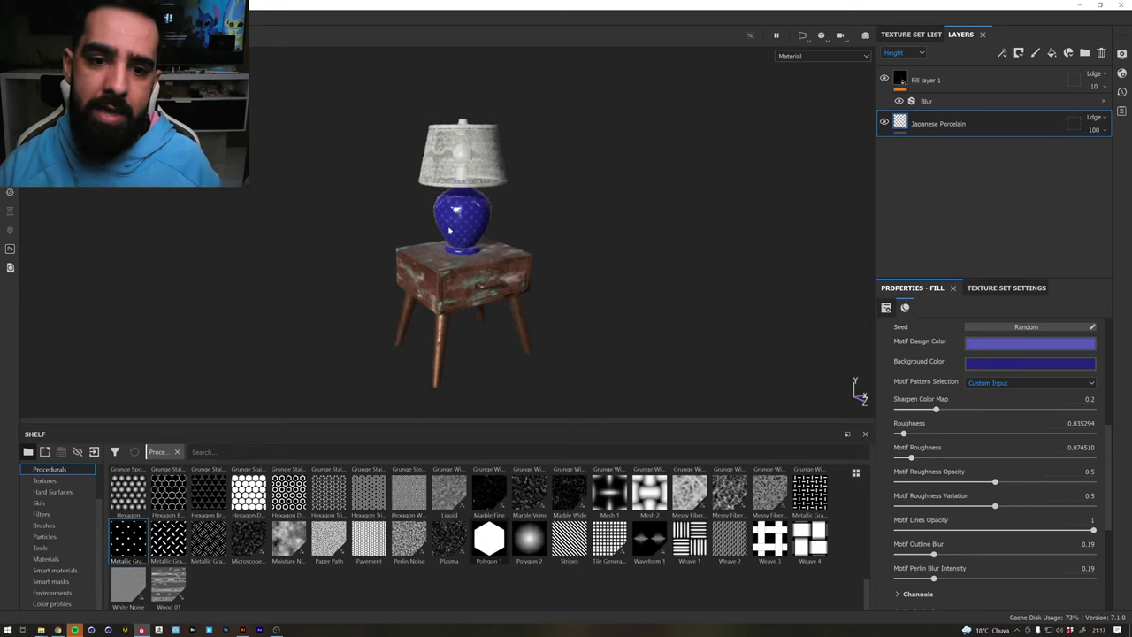
scroll(250, 251, up, 2)
scroll(766, 260, up, 3)
scroll(766, 260, up, 2)
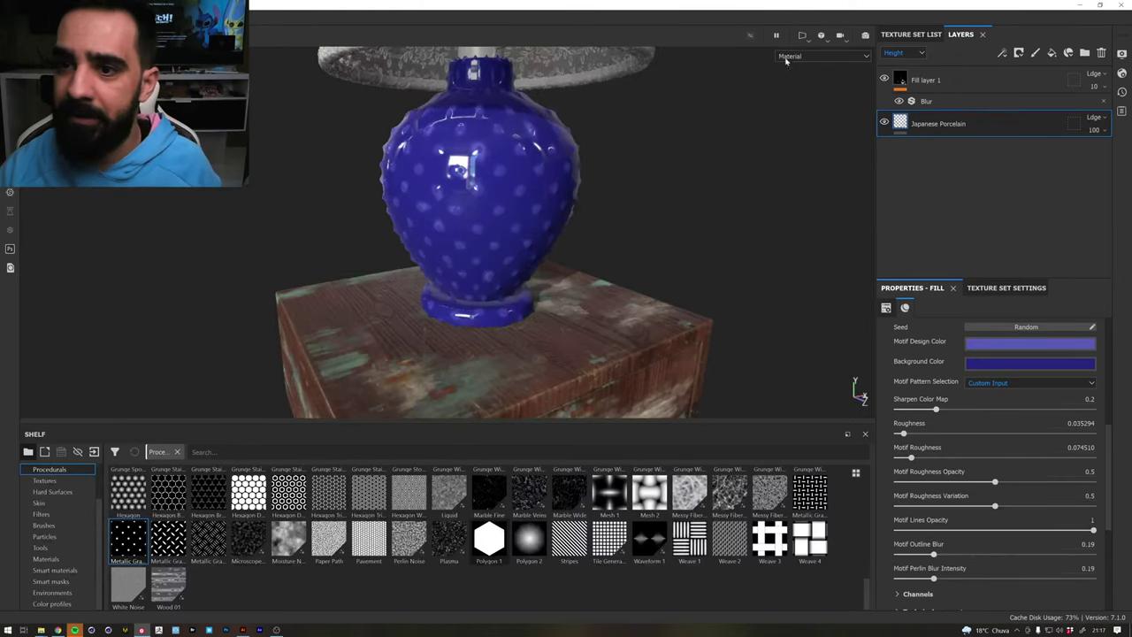
click(798, 57)
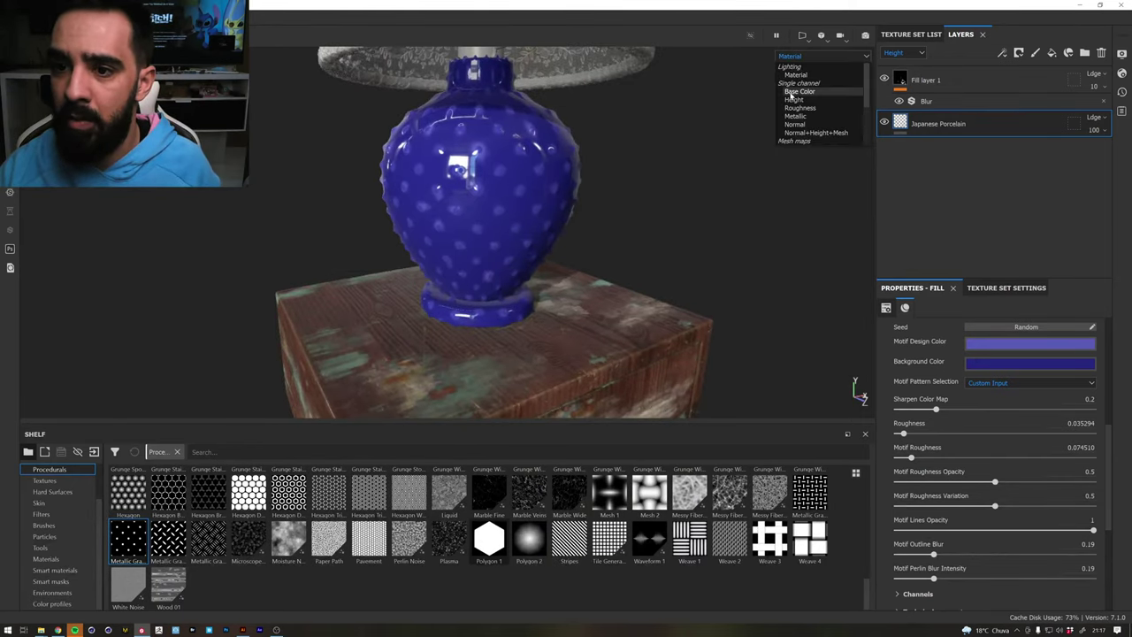
click(800, 91)
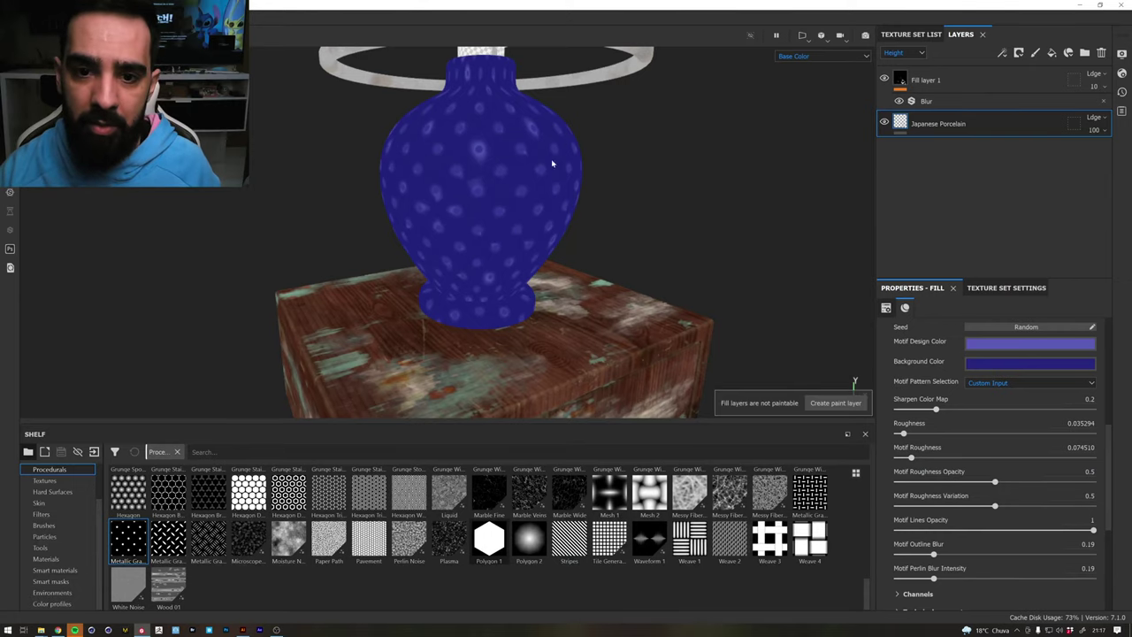
click(798, 57)
click(796, 108)
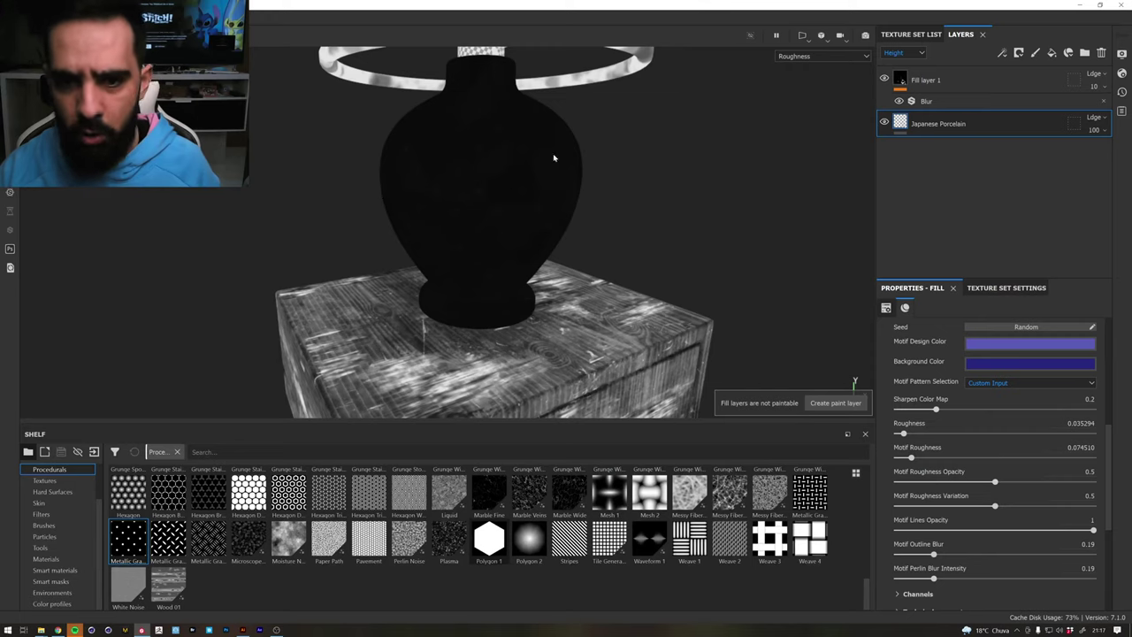
alt+right_drag(554, 159, 270, 155)
alt+drag(269, 154, 589, 167)
alt+right_drag(589, 168, 350, 150)
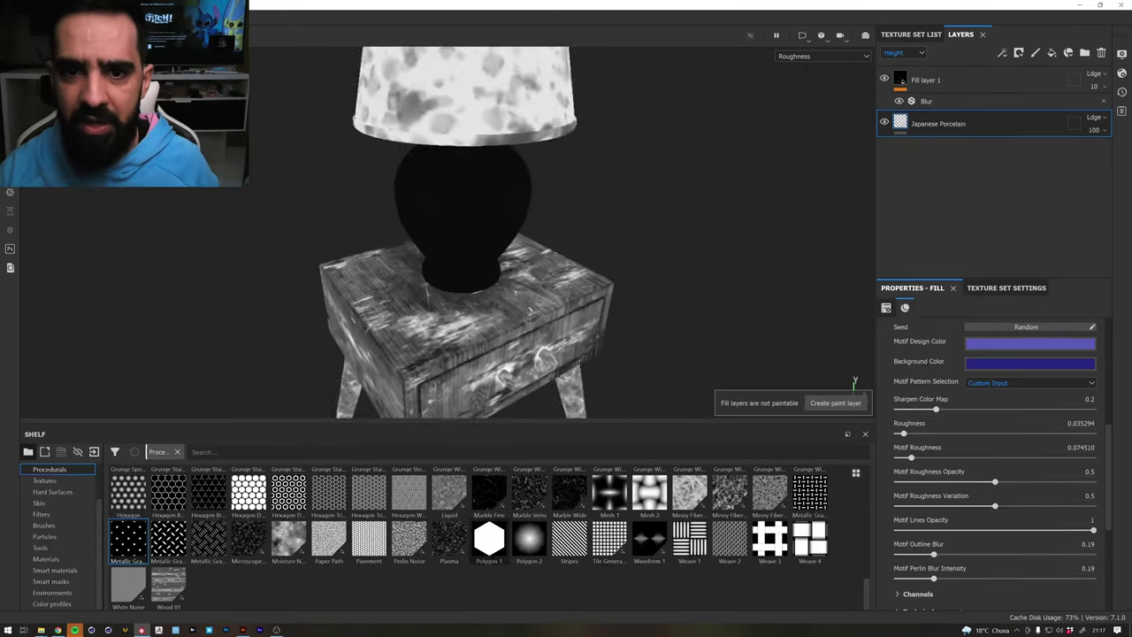
click(798, 56)
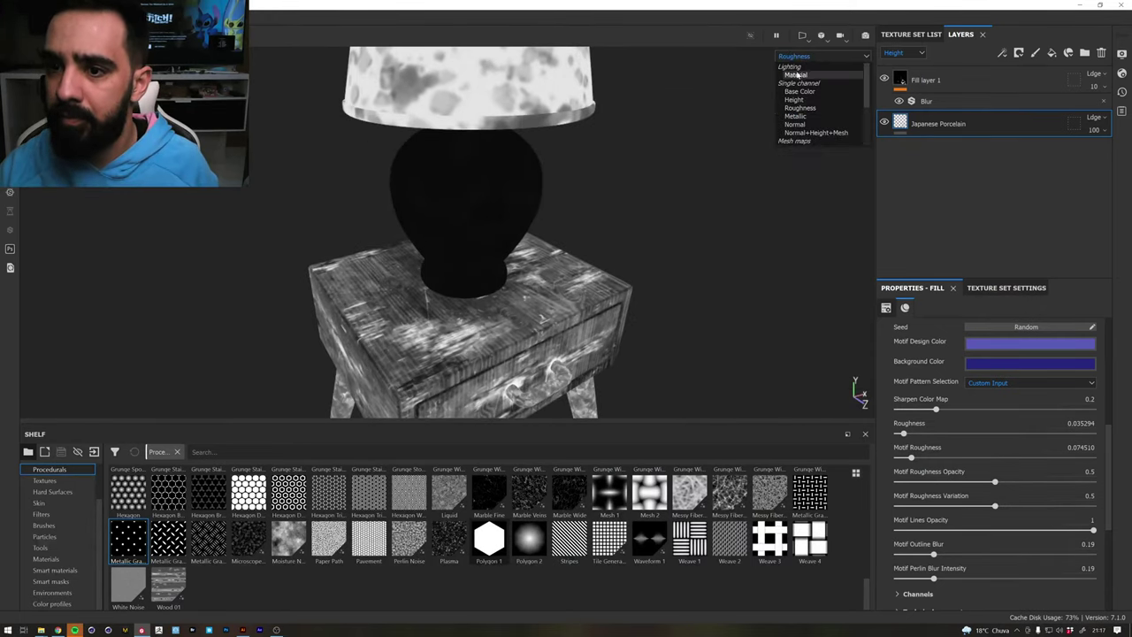
click(796, 73)
mouse_move(598, 245)
alt+mouse_down()
mouse_move(505, 174)
mouse_move(598, 209)
mouse_move(552, 229)
alt+mouse_up()
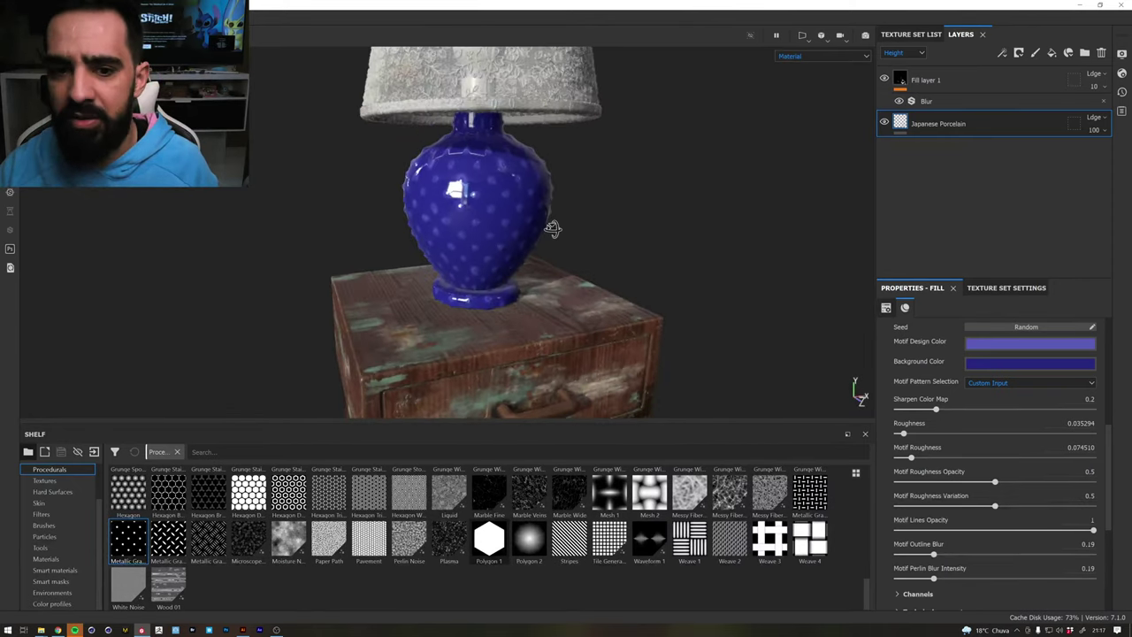
Add Fill layer 2 at the top of the stack, affecting only roughness, set to 1
click(1051, 53)
drag(964, 123, 972, 78)
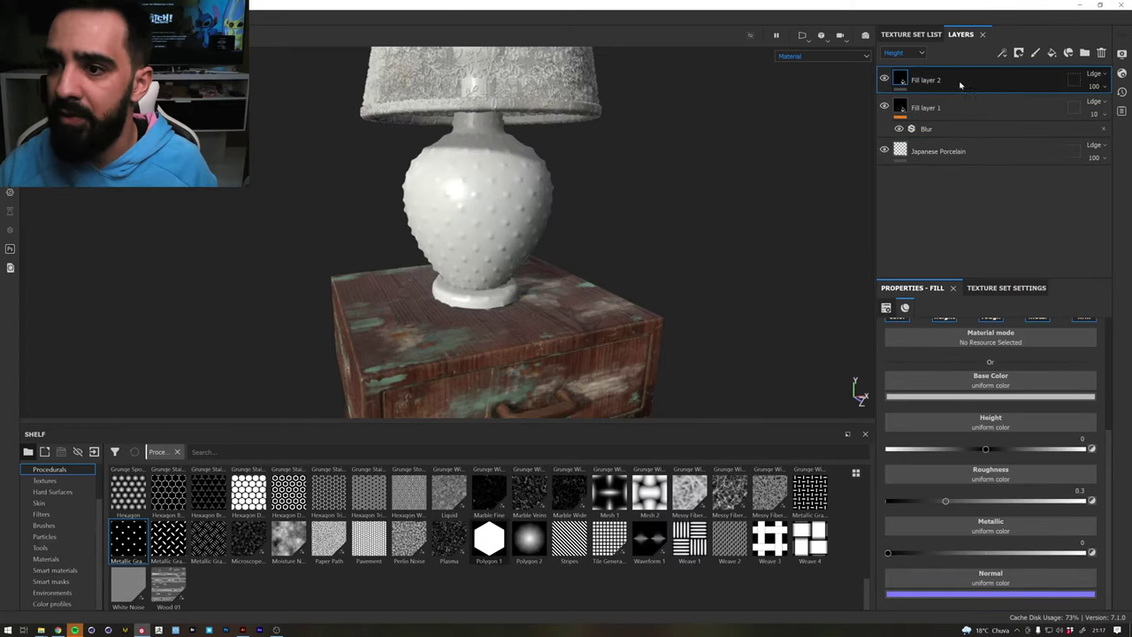
scroll(973, 380, up, 2)
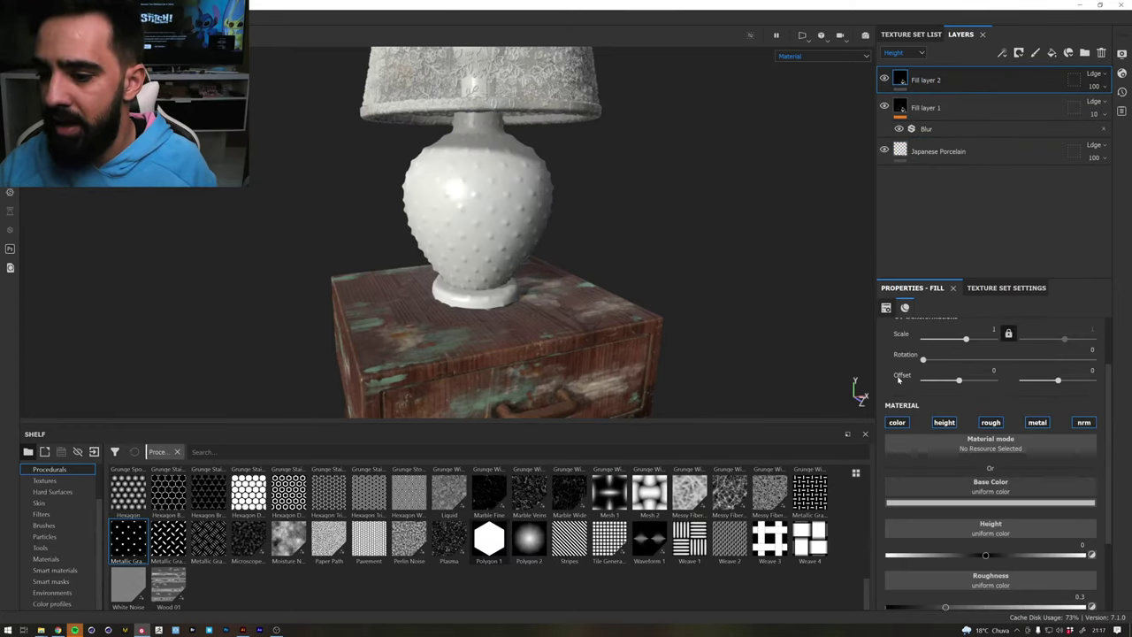
click(897, 422)
click(945, 423)
click(1037, 423)
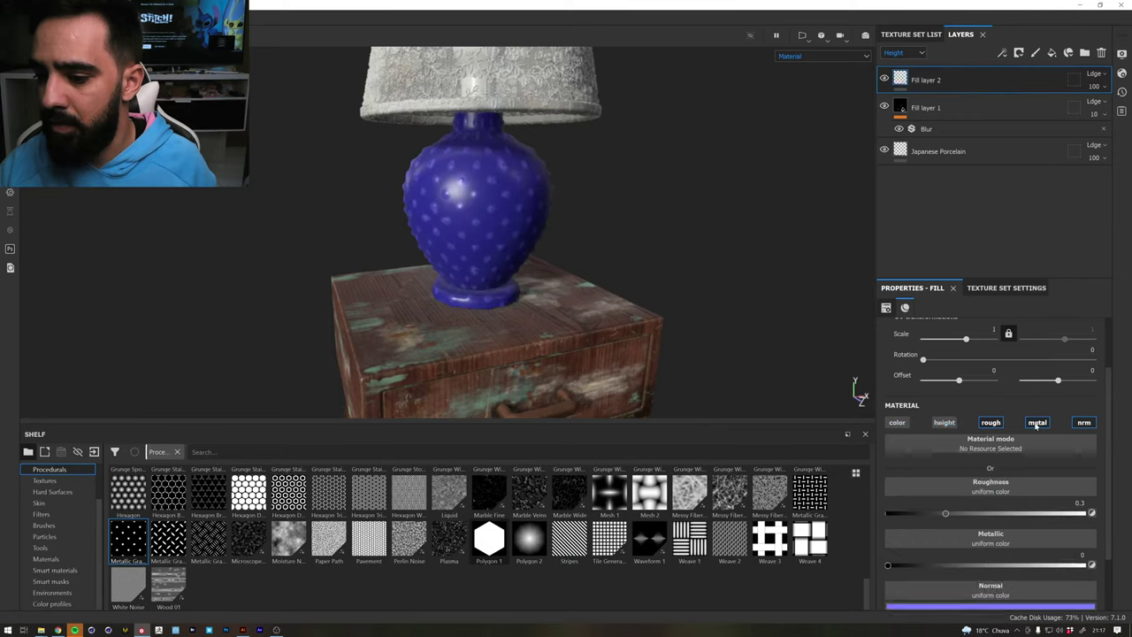
click(1082, 422)
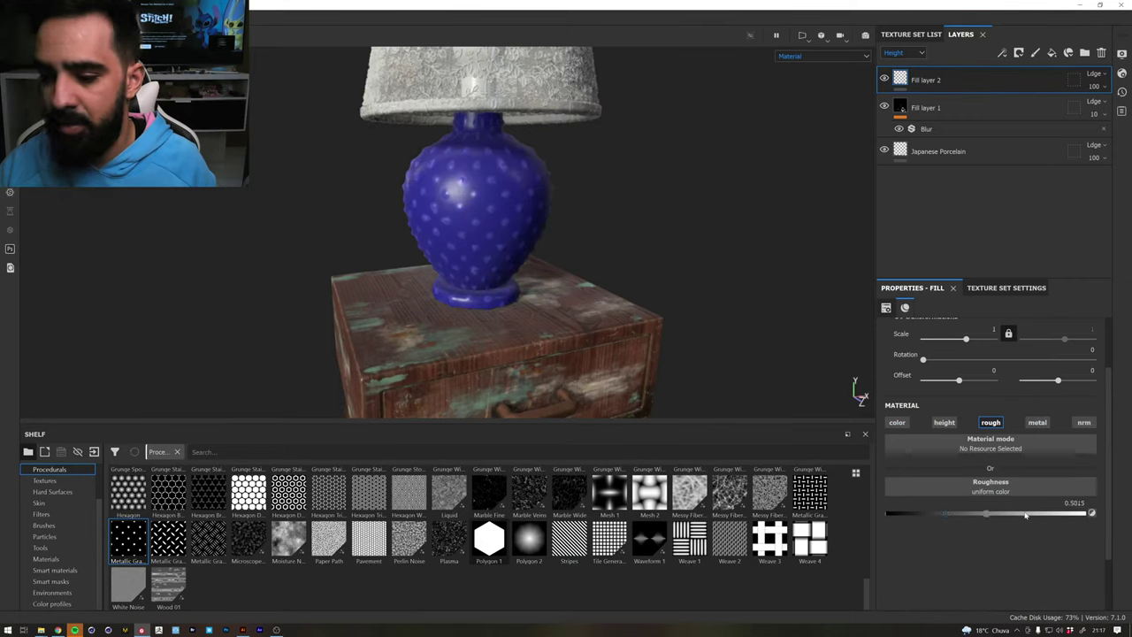
drag(953, 513, 1085, 513)
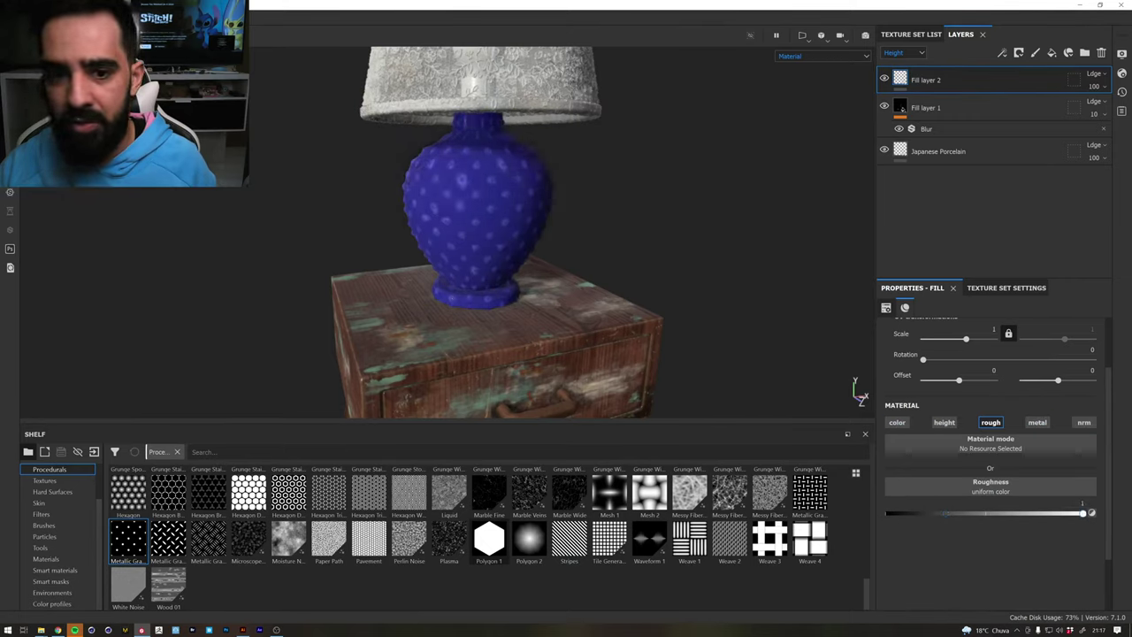
Add a black mask to Fill layer 2
right_click(903, 77)
click(938, 95)
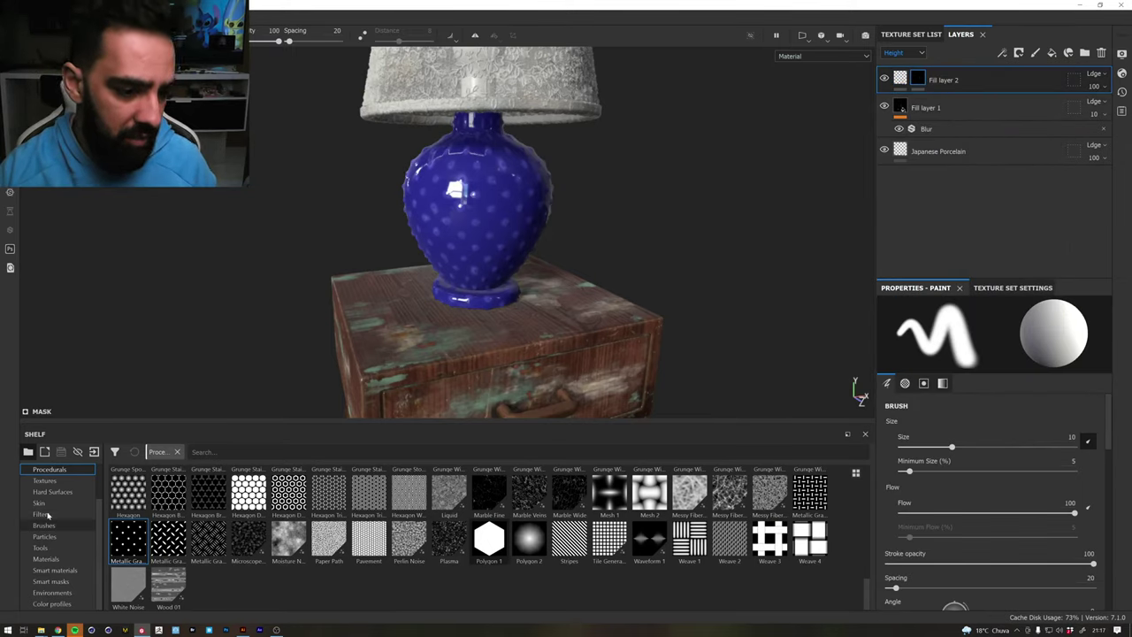
scroll(328, 541, up, 3)
scroll(332, 542, up, 3)
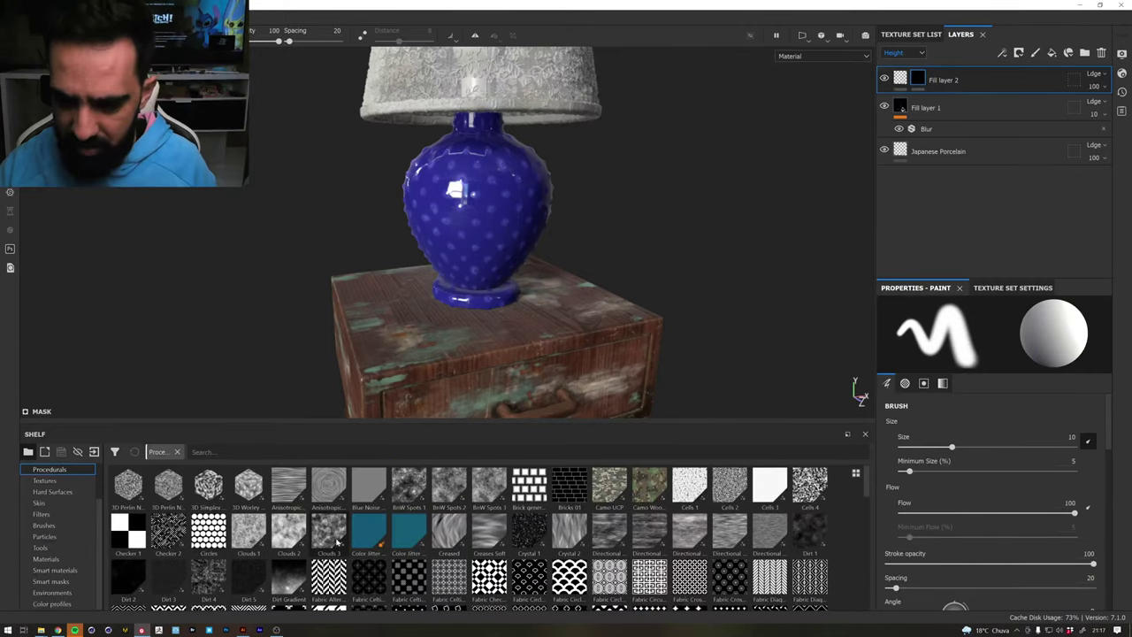
scroll(337, 541, down, 2)
scroll(337, 542, down, 2)
scroll(337, 541, down, 2)
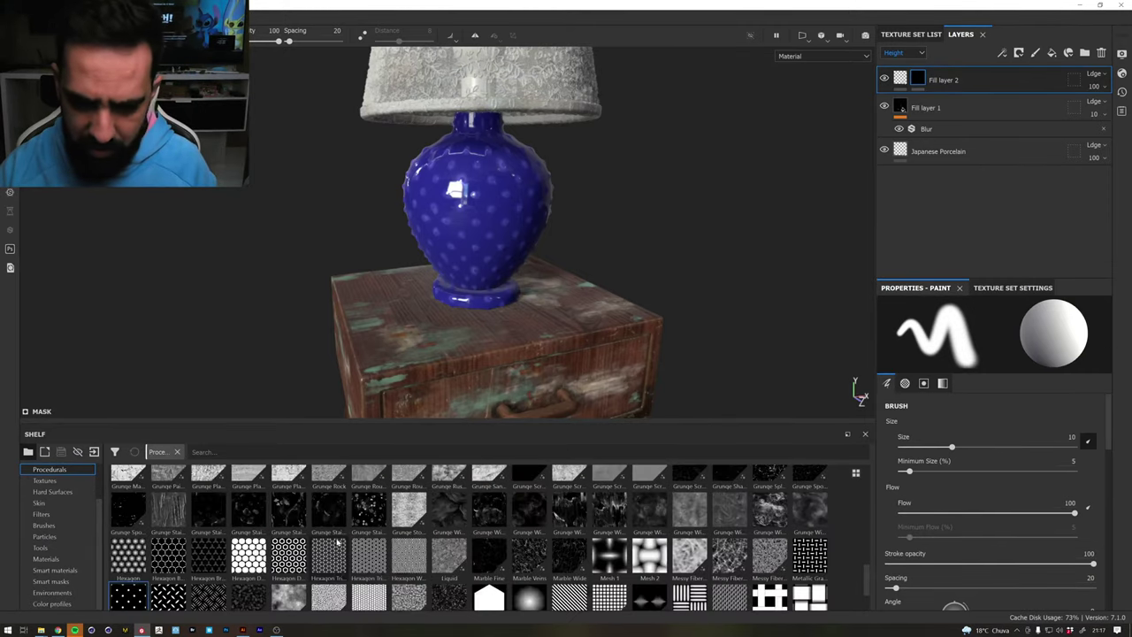
scroll(337, 535, down, 2)
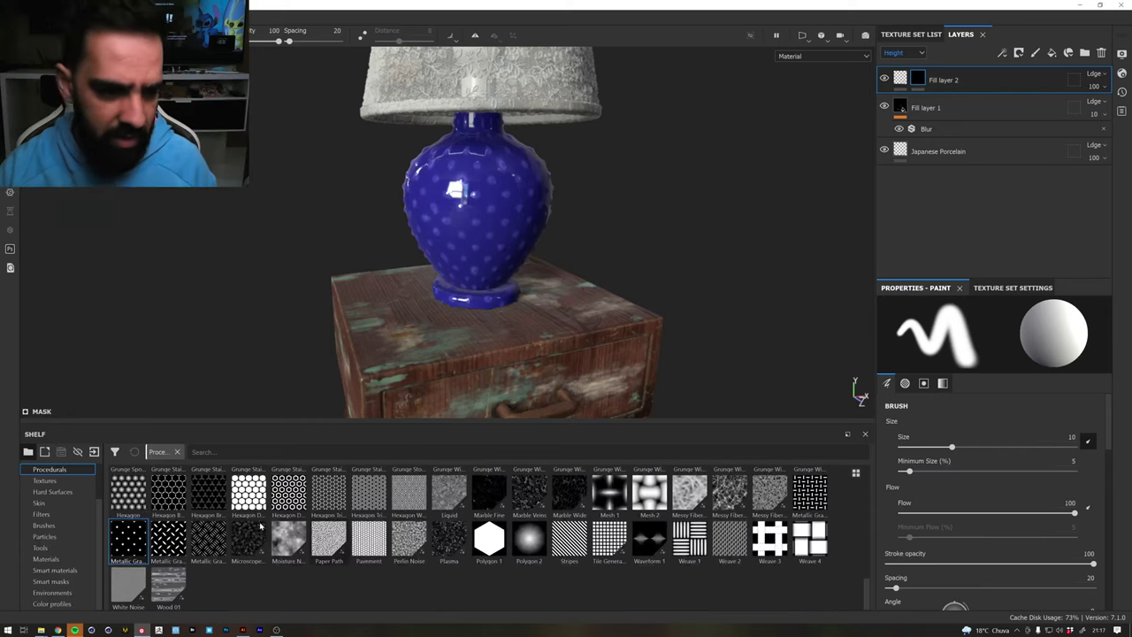
scroll(71, 506, up, 2)
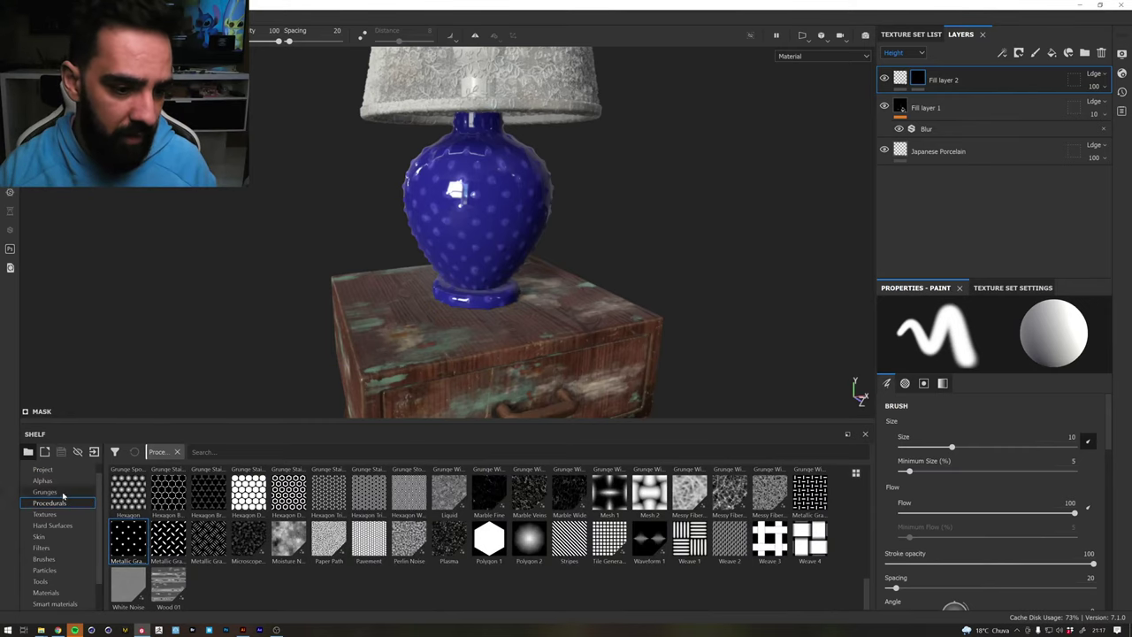
Drop Grunge Scratches Rough from the Grunges shelf onto Fill layer 2's mask
click(62, 494)
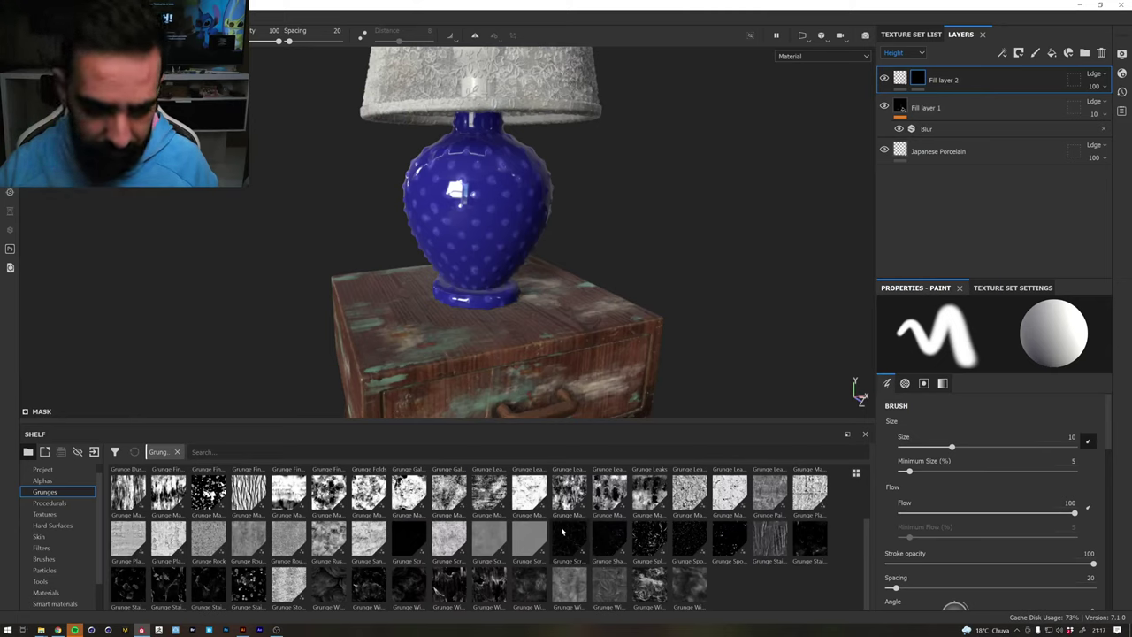
mouse_move(609, 537)
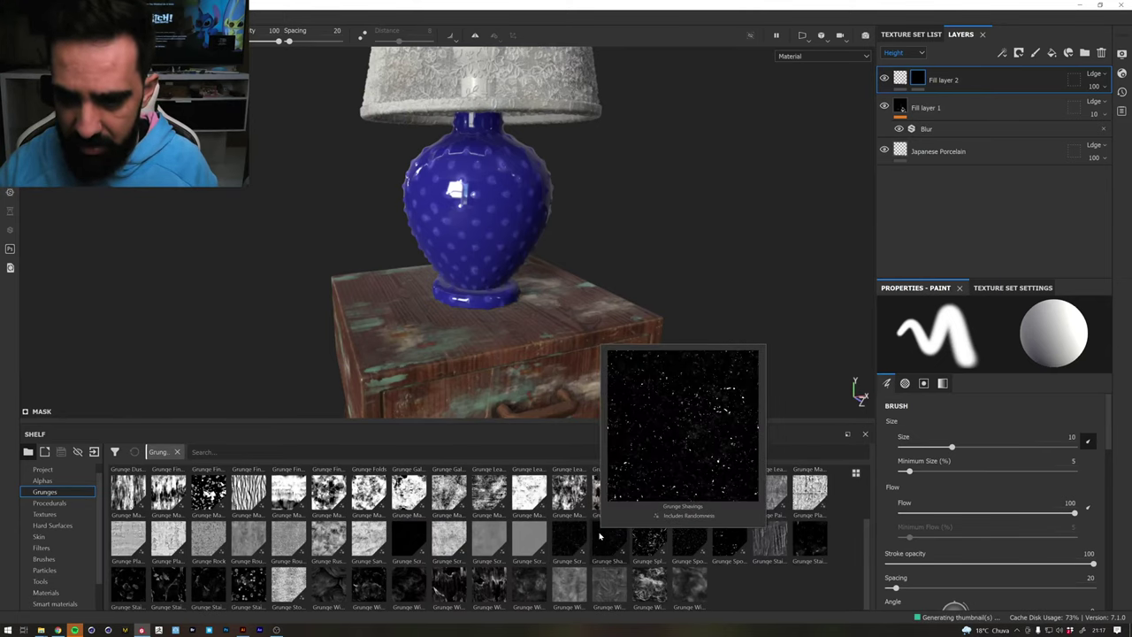
drag(576, 538, 920, 77)
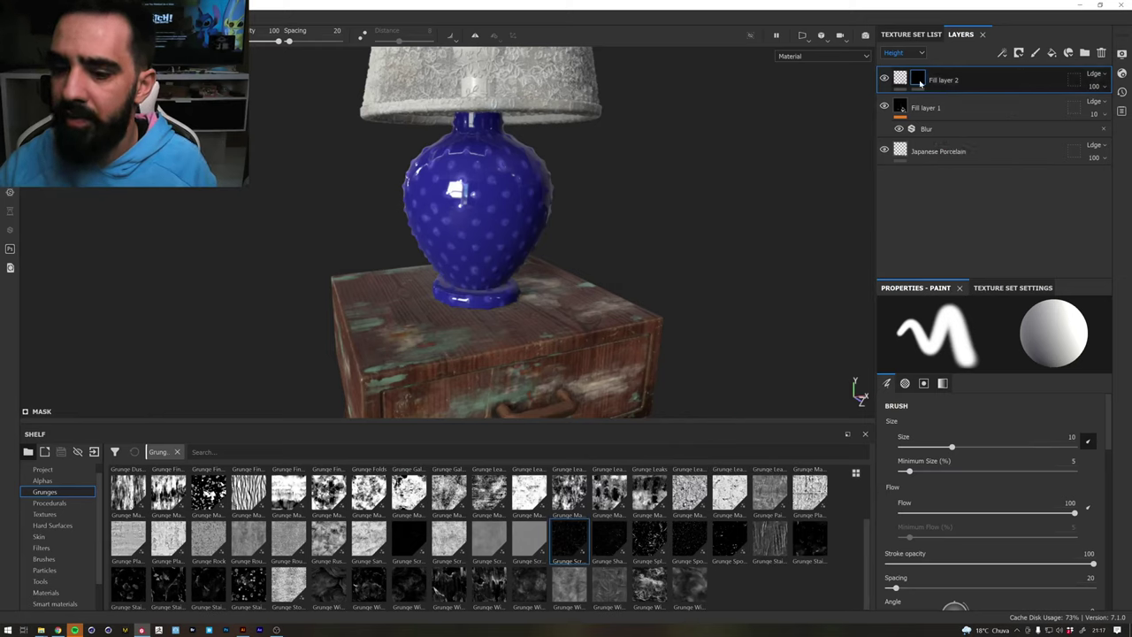
right_click(919, 81)
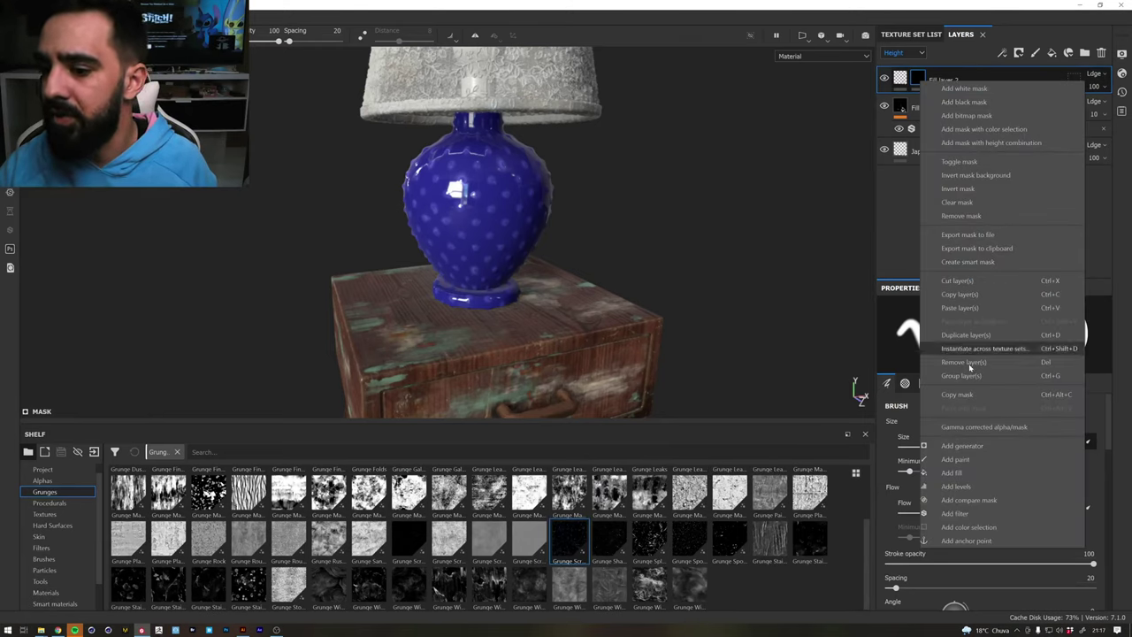
click(701, 503)
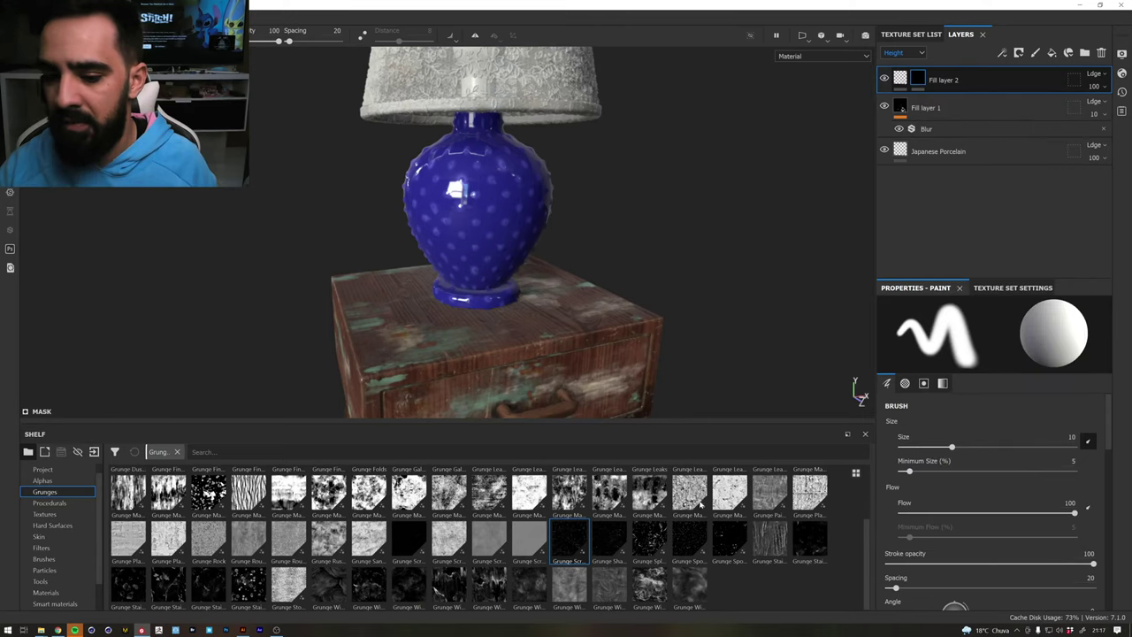
Fill the mask with Grunge Scratches Rough and show roughness in the viewport and thumbnails
drag(586, 541, 990, 426)
click(816, 56)
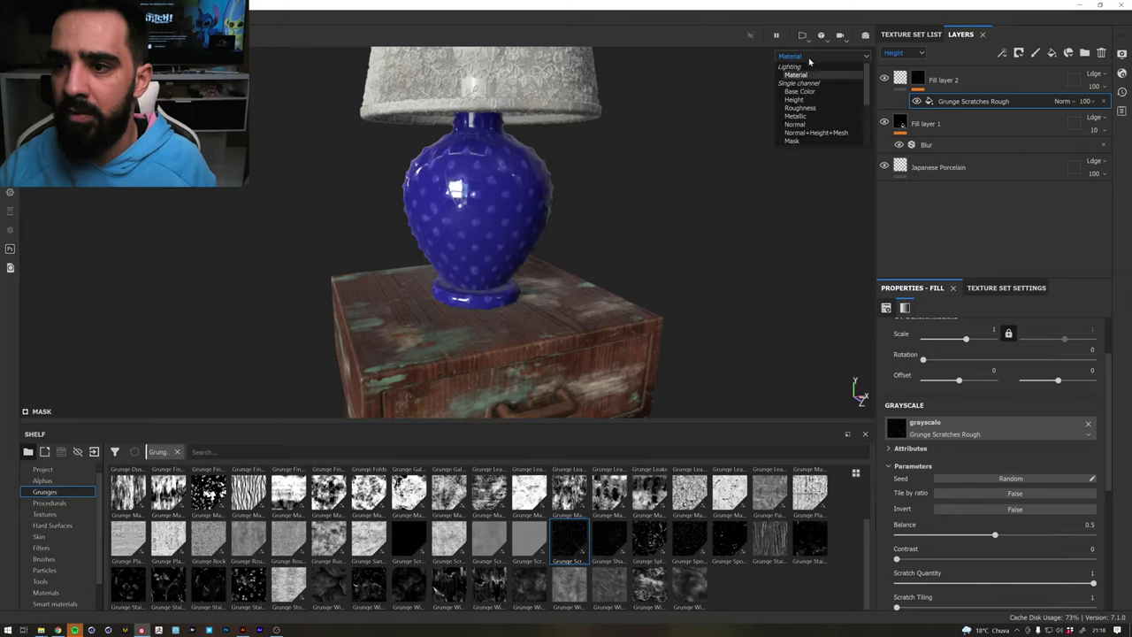
click(800, 107)
click(905, 55)
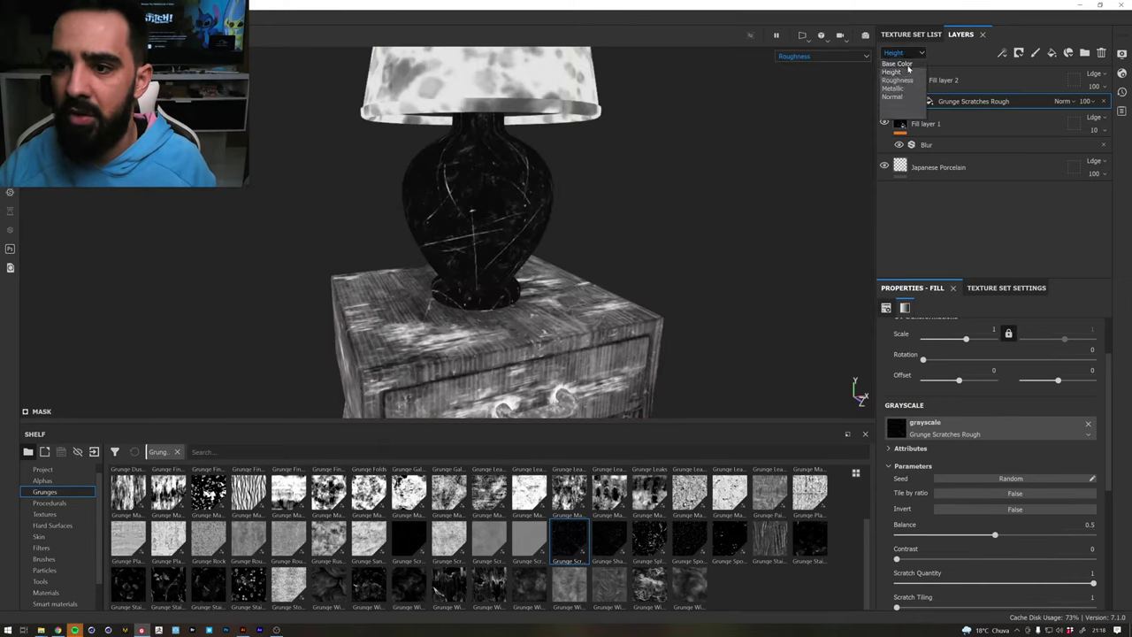
click(911, 80)
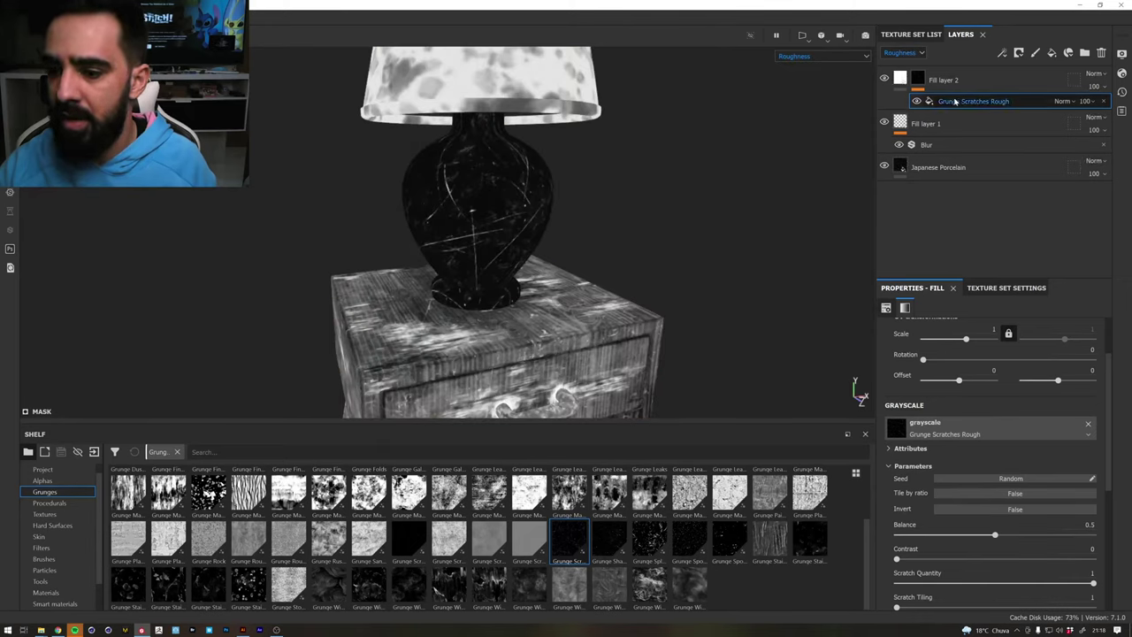
scroll(893, 383, up, 2)
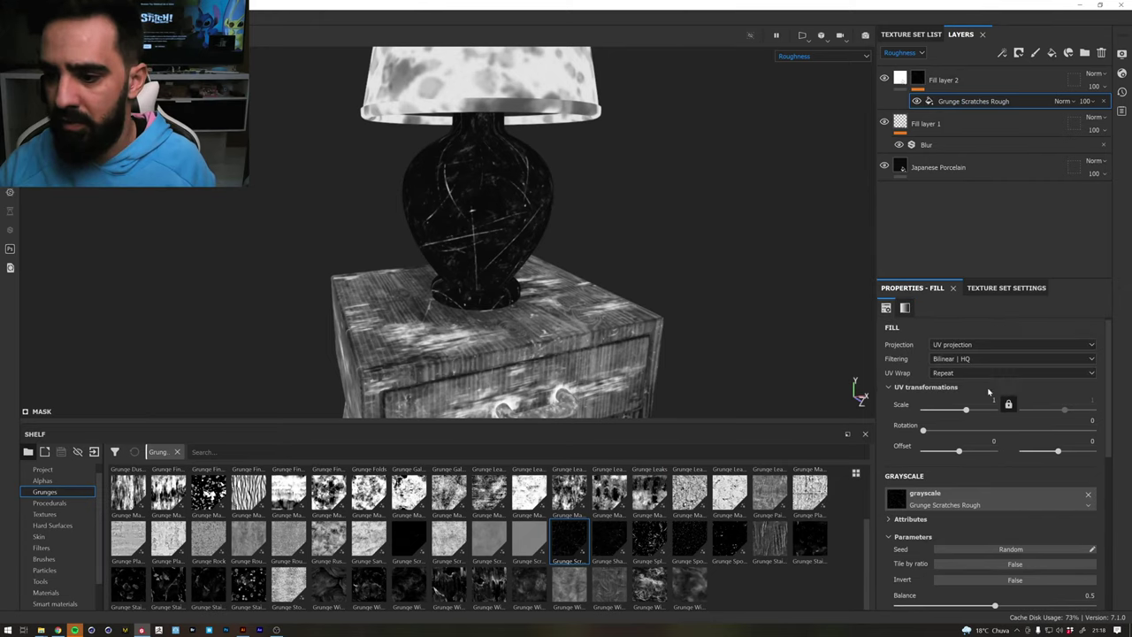
Adjust the scratches: scale 2, lower balance, some blur, Contrast 0.23, Scratch Quantity 0.29
drag(965, 409, 970, 410)
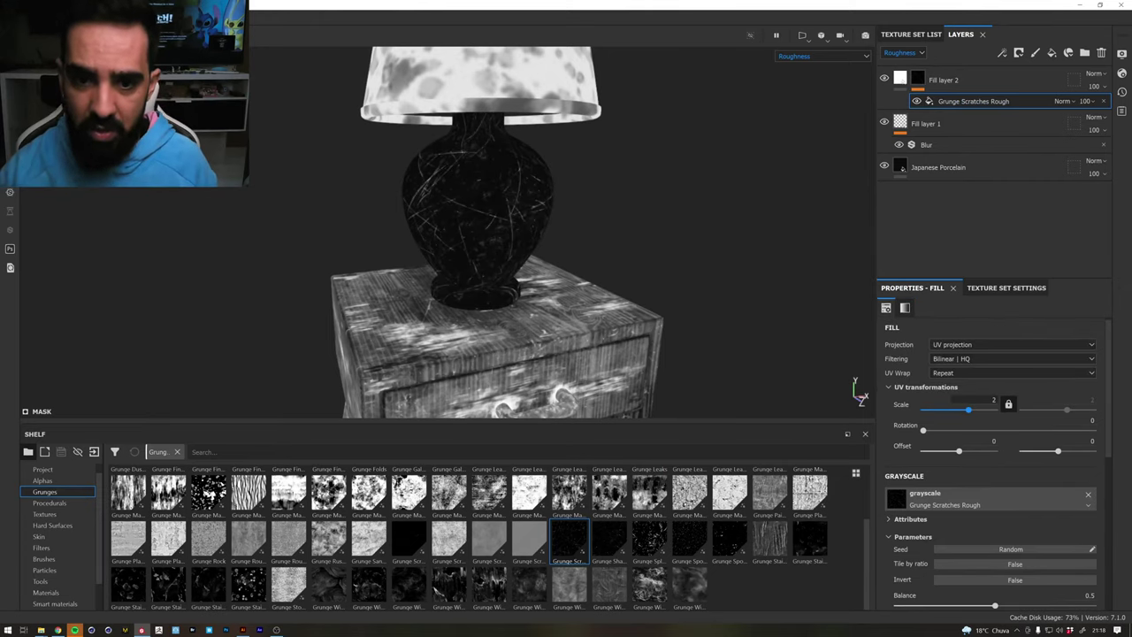
scroll(969, 515, down, 1)
scroll(969, 515, down, 2)
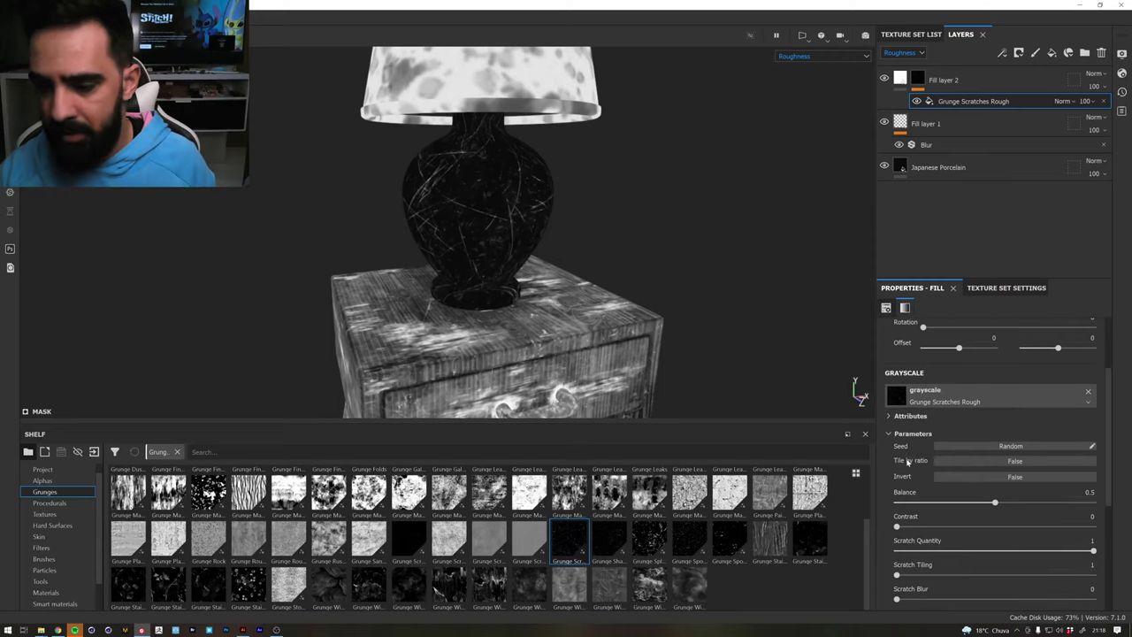
mouse_move(989, 505)
mouse_down()
mouse_move(960, 504)
mouse_move(982, 504)
mouse_up()
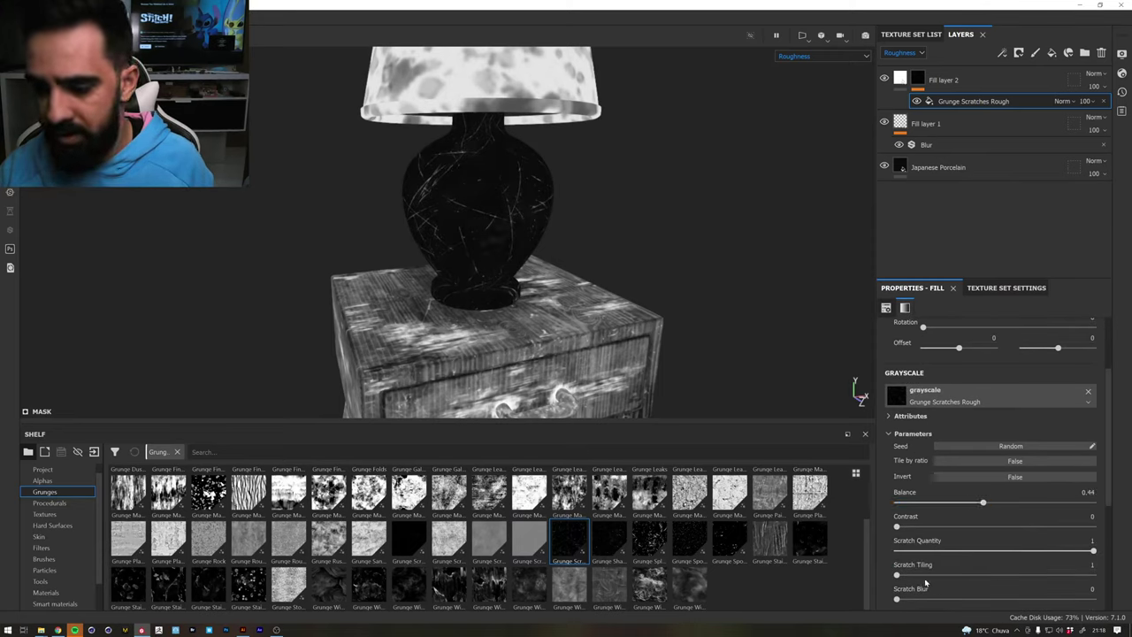
click(1014, 577)
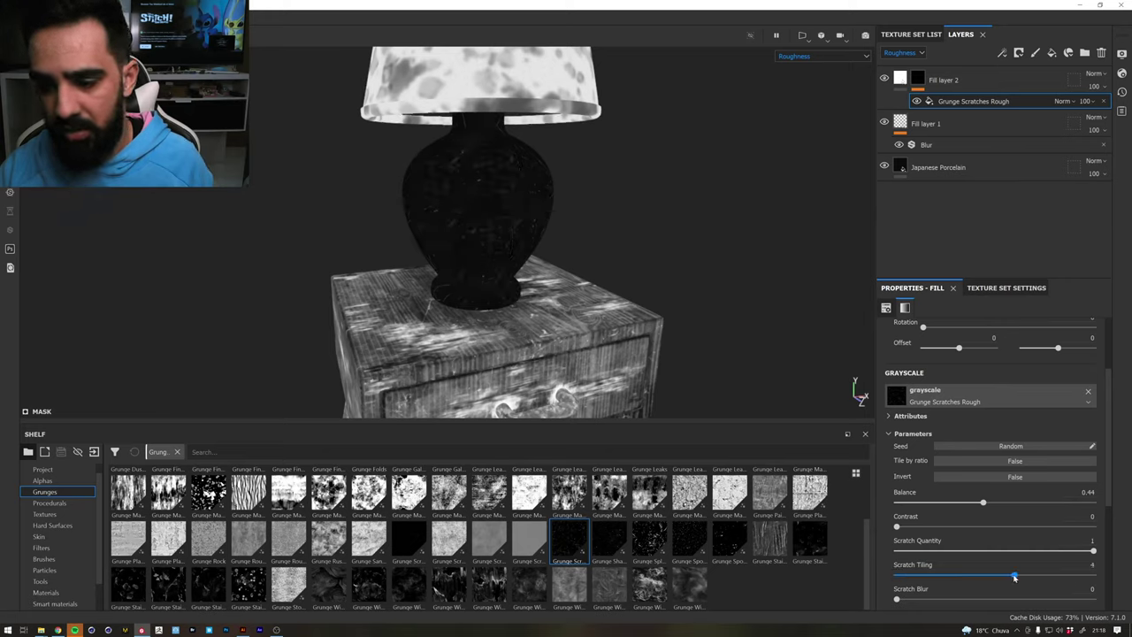
drag(988, 576, 847, 576)
drag(940, 601, 1009, 601)
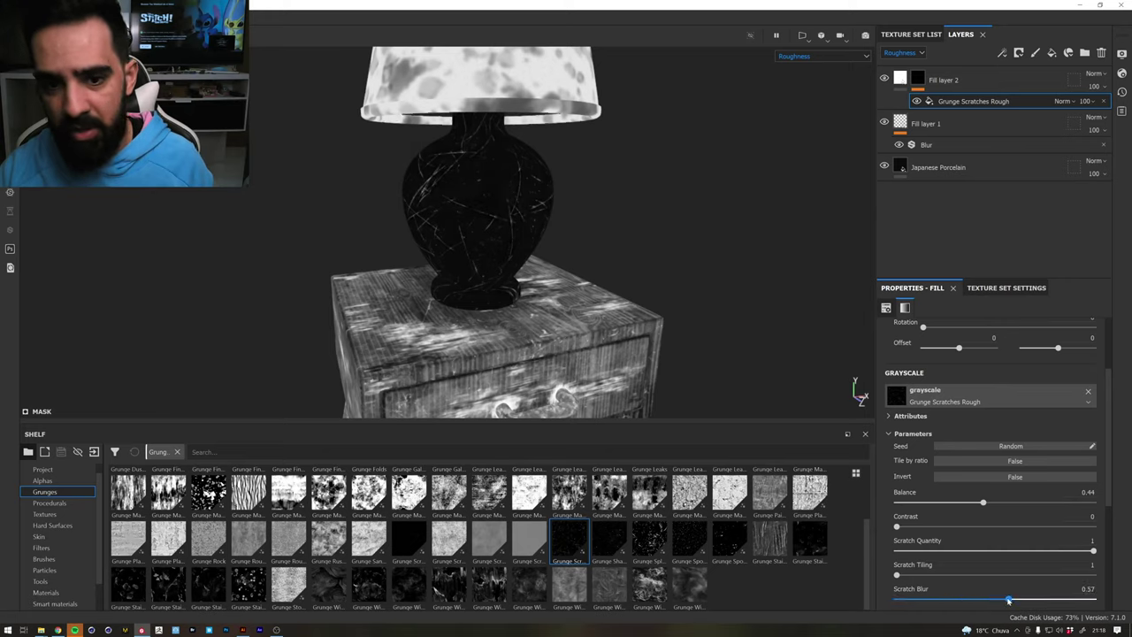
drag(917, 528, 987, 527)
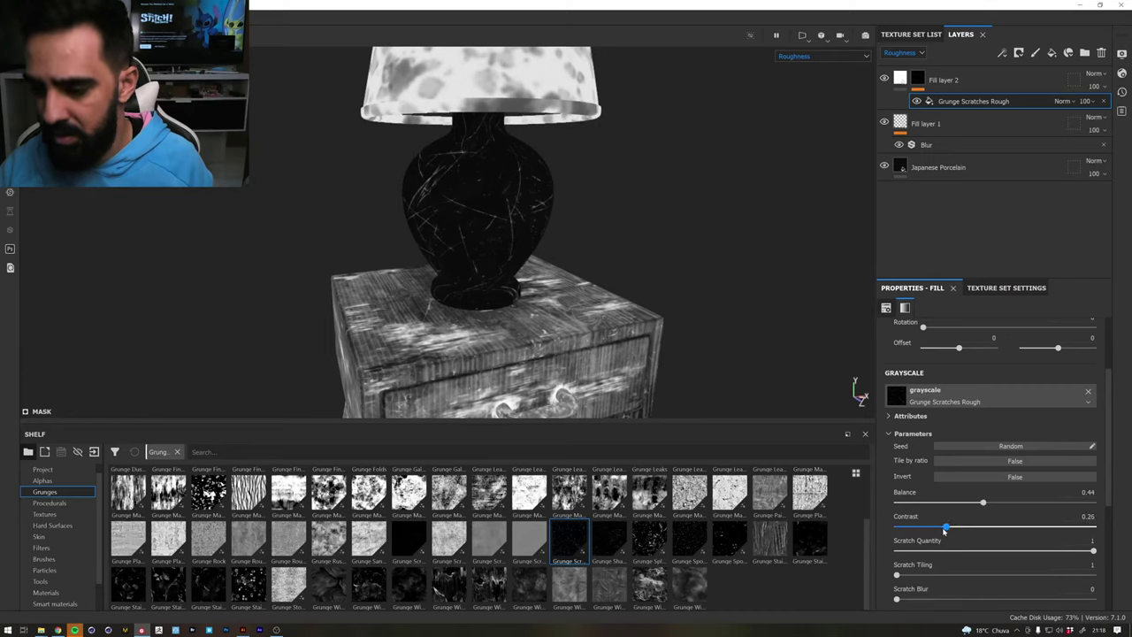
drag(996, 552, 945, 559)
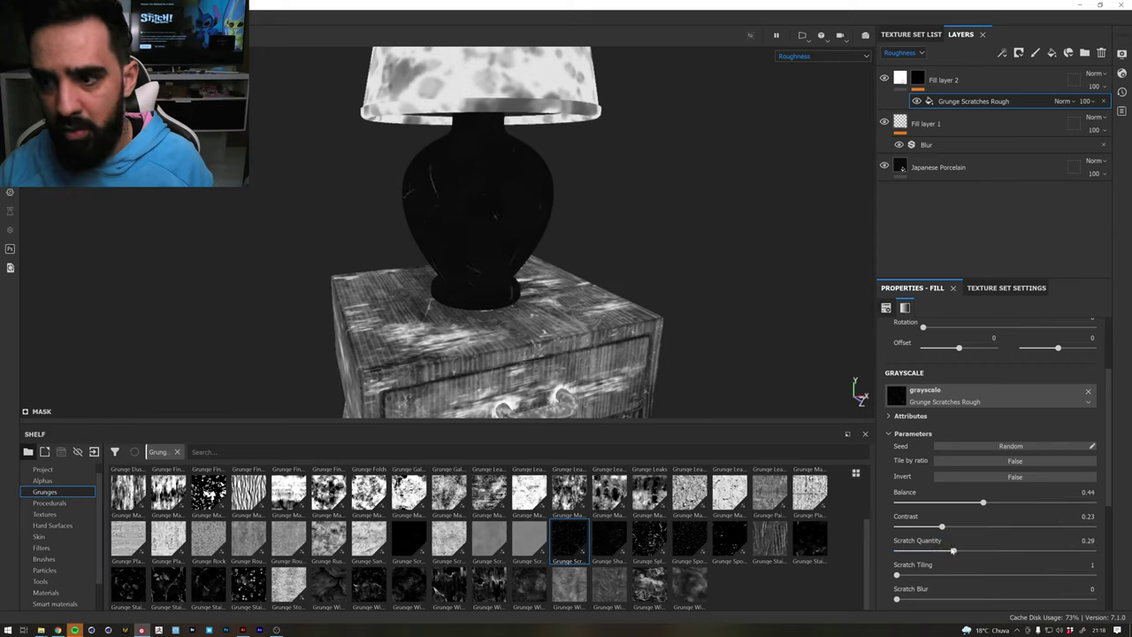
Add a Grunge Spots fill to Fill layer 2's mask with pattern scale 2
right_click(918, 82)
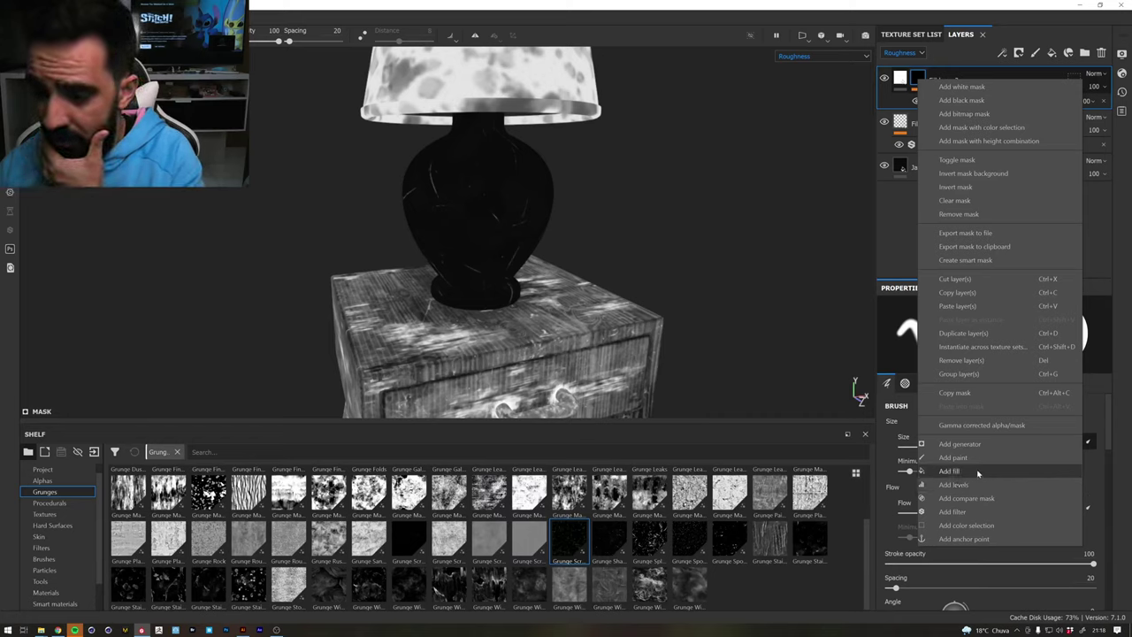
click(978, 473)
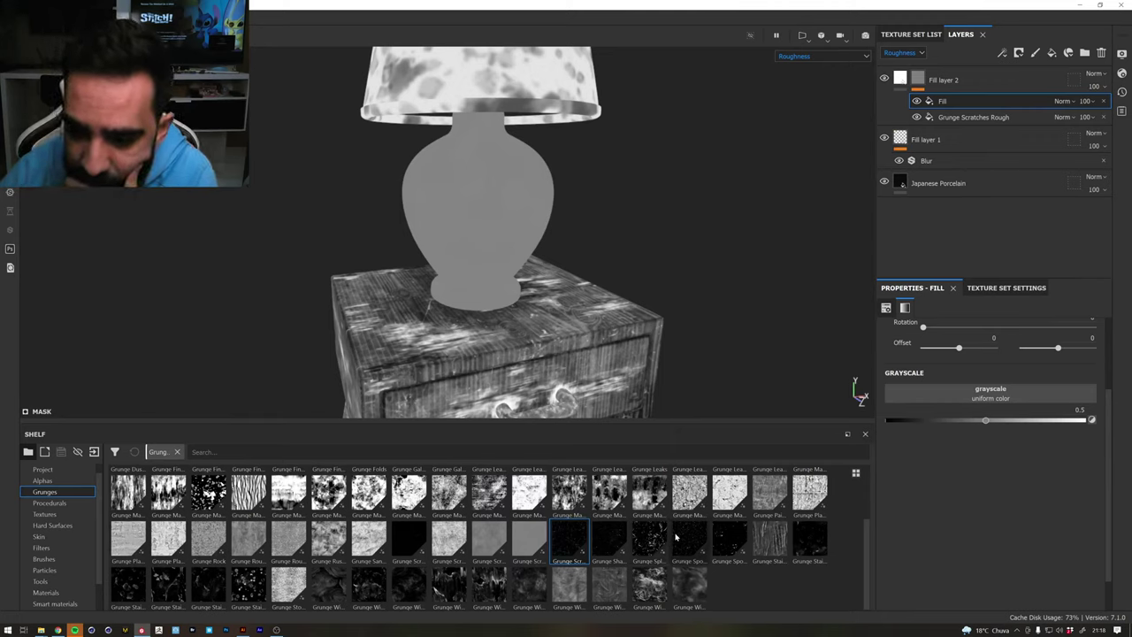
drag(725, 537, 966, 389)
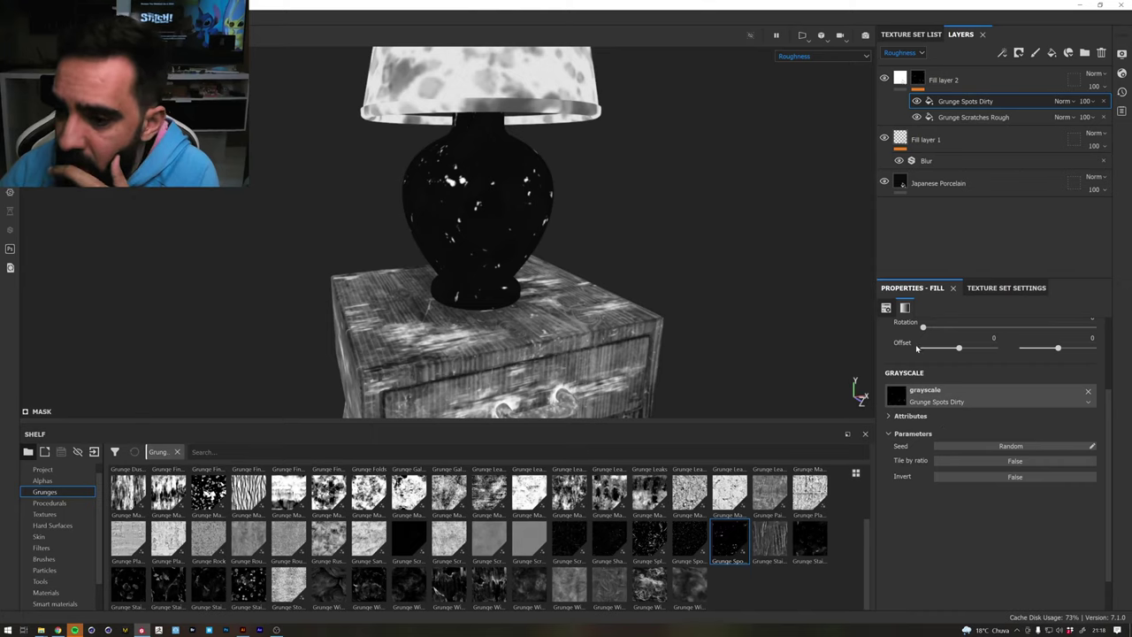
click(892, 423)
click(893, 427)
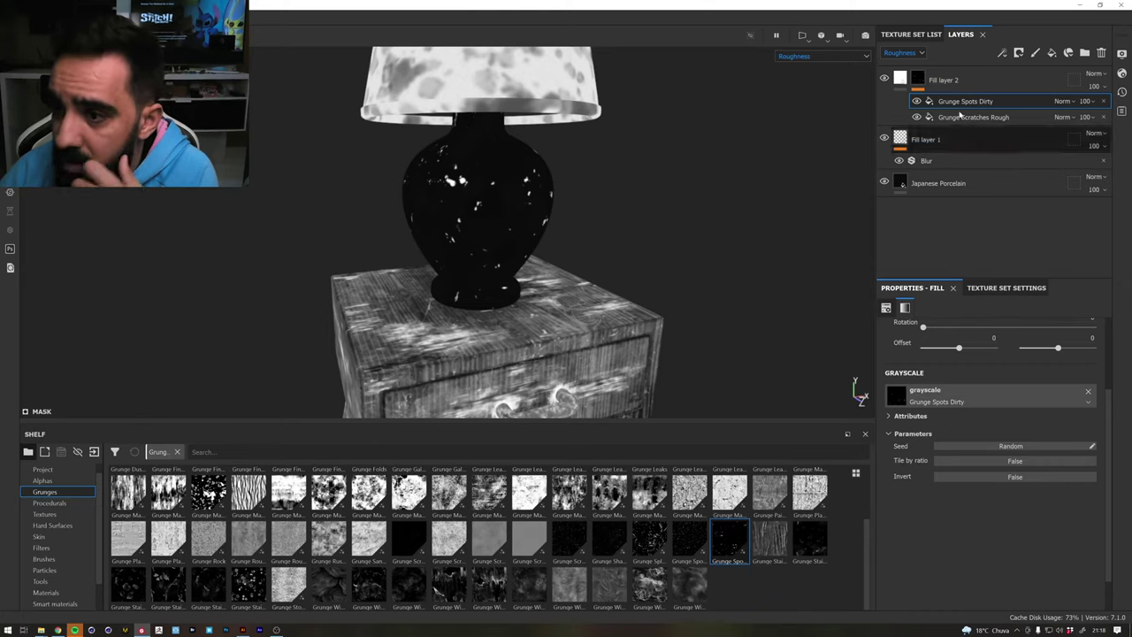
scroll(942, 350, up, 2)
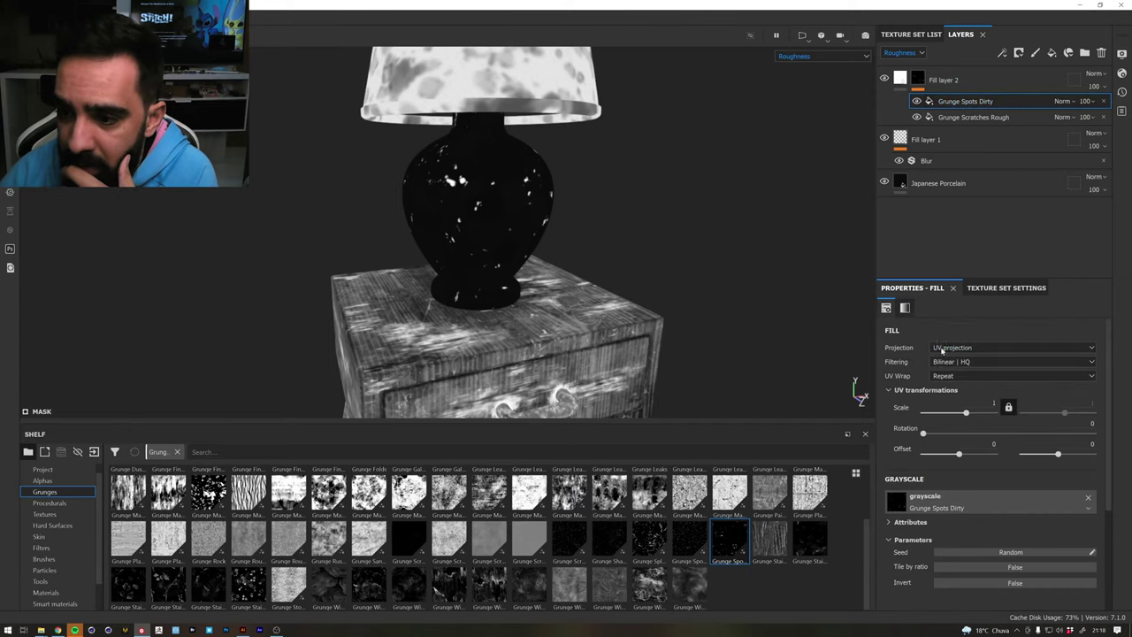
drag(993, 402, 990, 404)
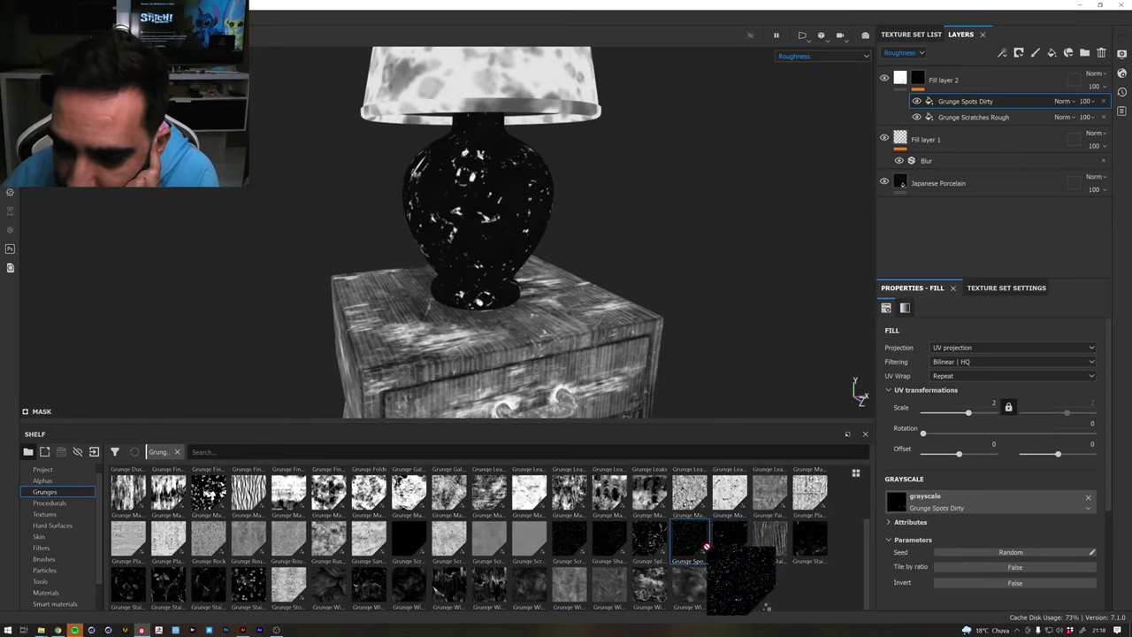
drag(708, 549, 1030, 502)
scroll(934, 531, down, 1)
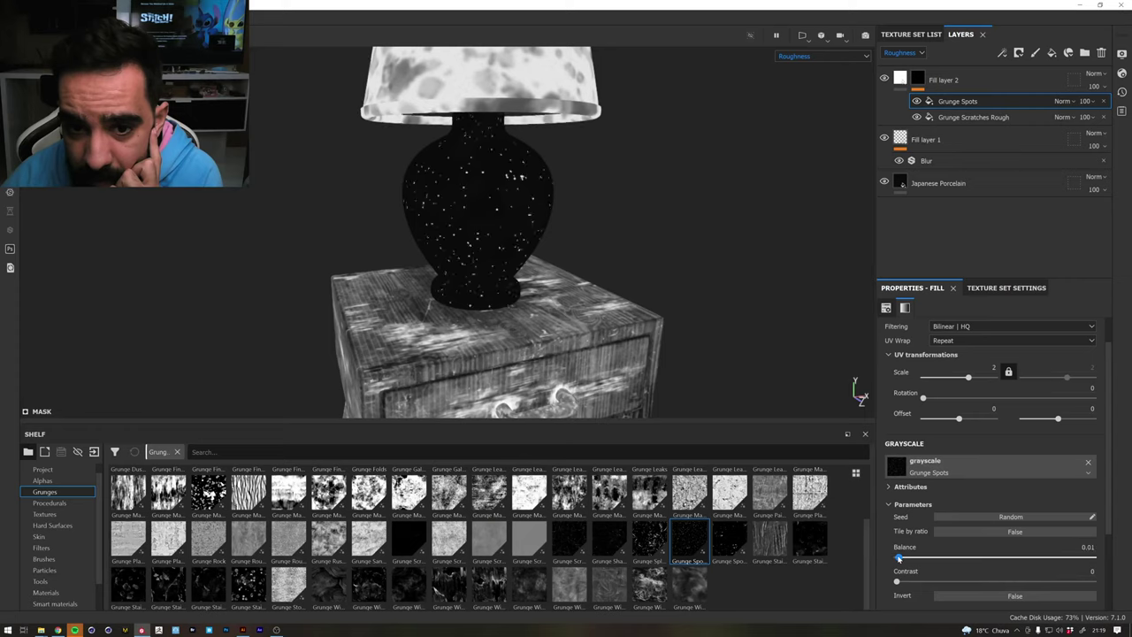
Blend the Grunge Spots fill in Linear dodge and reselect the Grunge Scratches Rough fill
click(1060, 101)
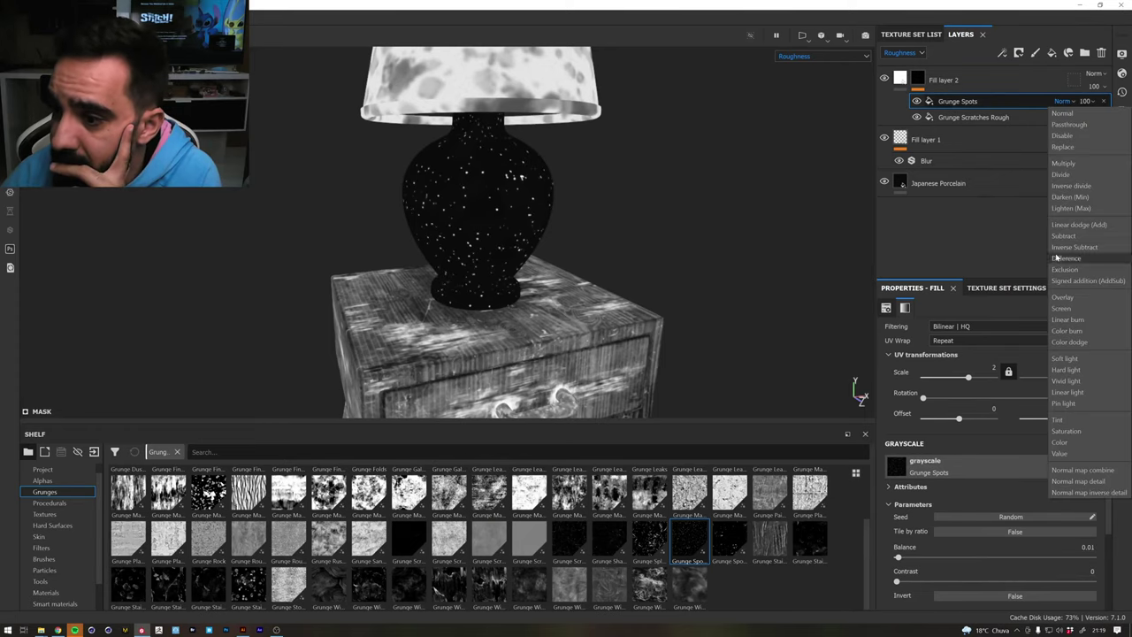
click(1073, 227)
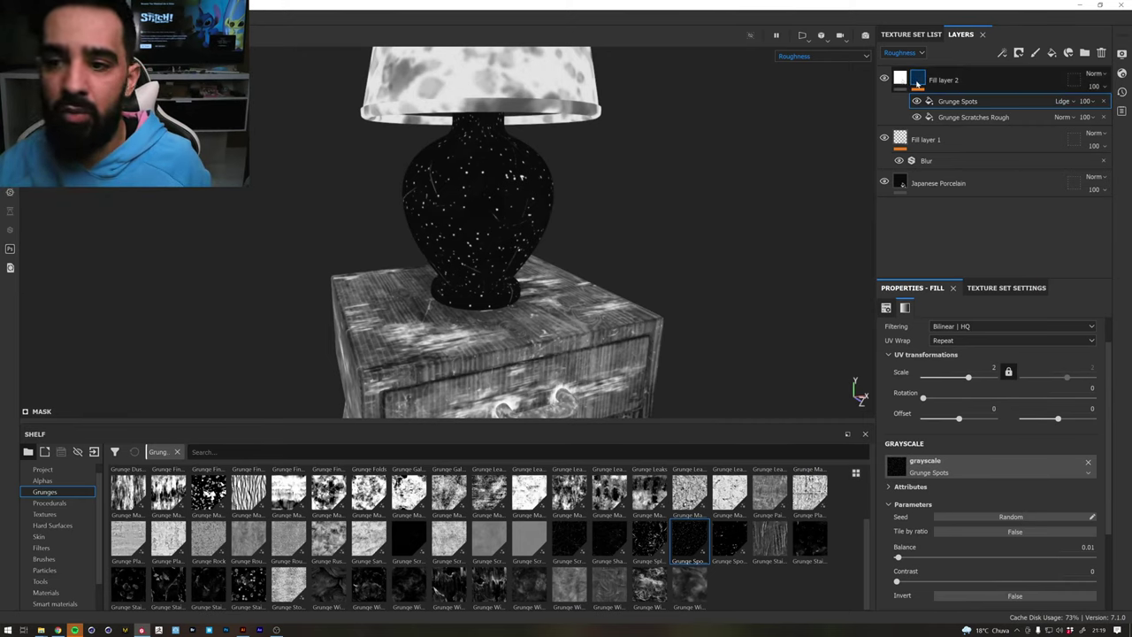
click(973, 117)
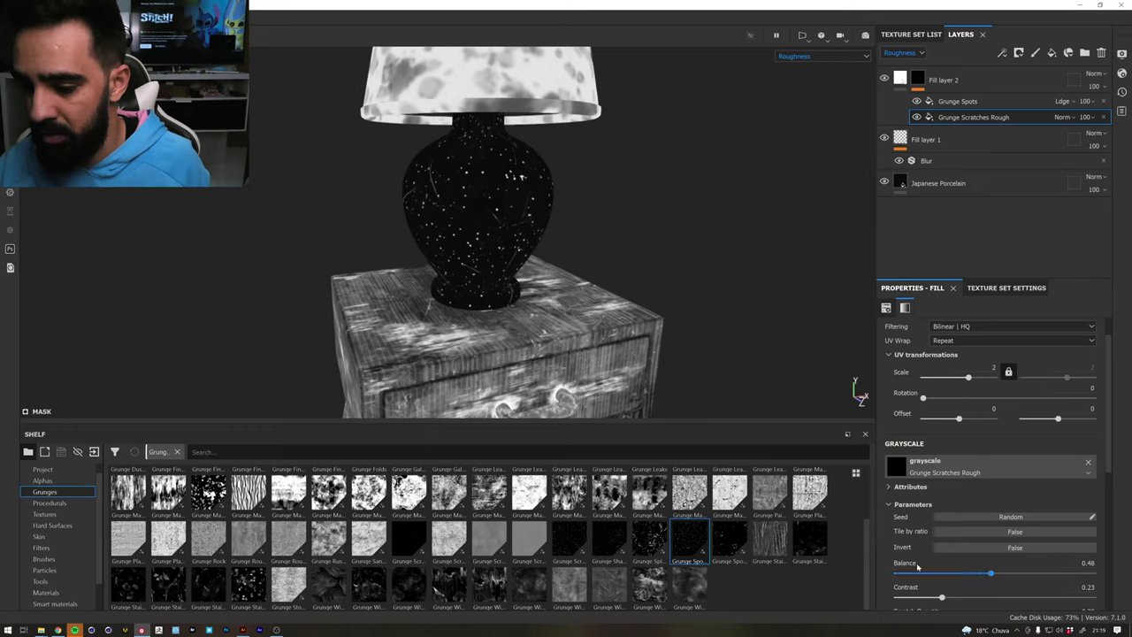
scroll(918, 567, down, 1)
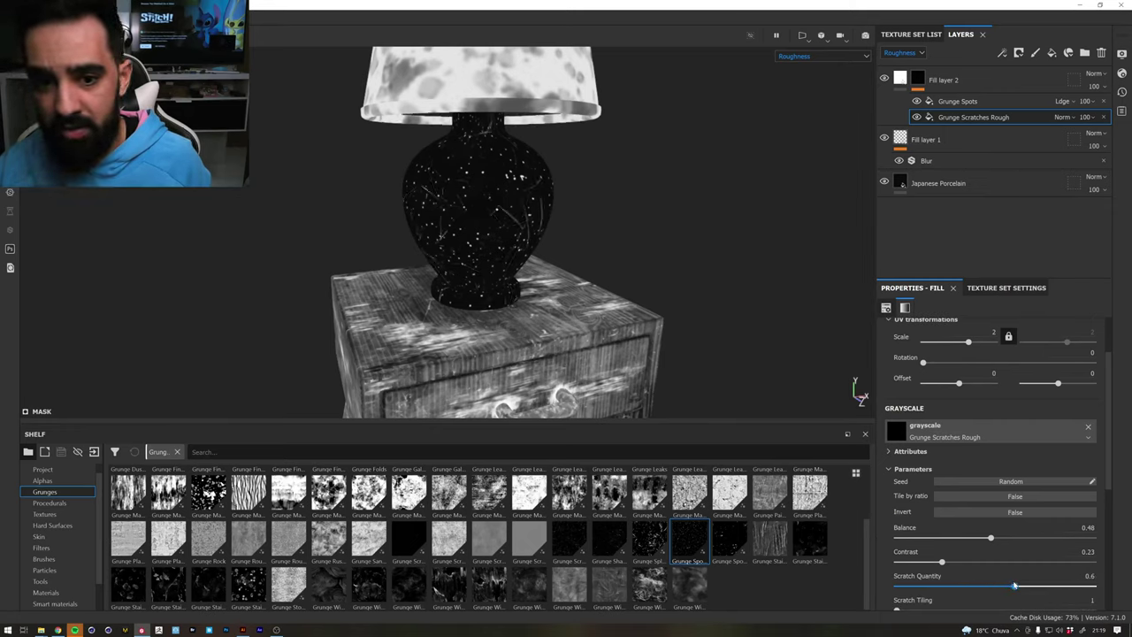
Add a Grunge Map 014 fill to the mask at Contrast 0.93, blended with Multiply
click(918, 82)
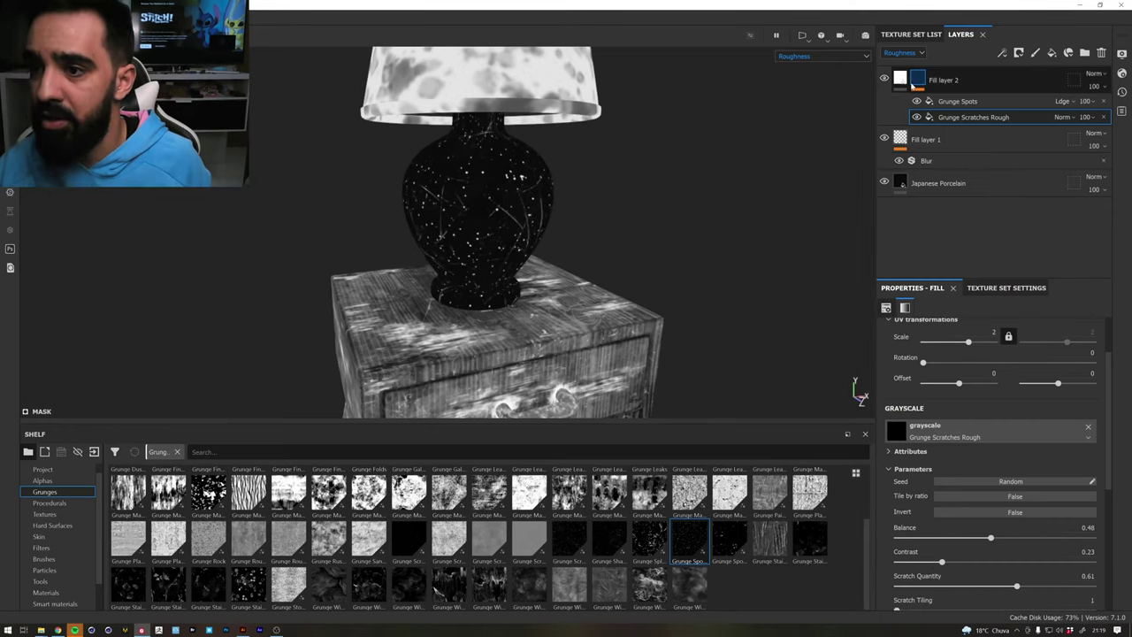
right_click(917, 82)
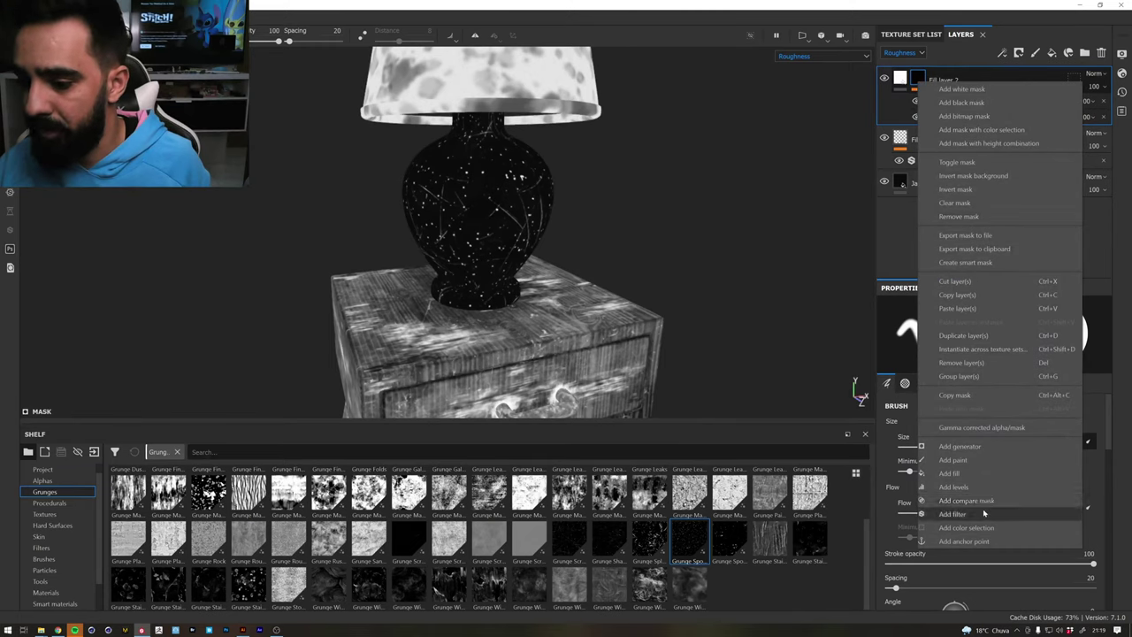
click(956, 473)
scroll(637, 534, up, 2)
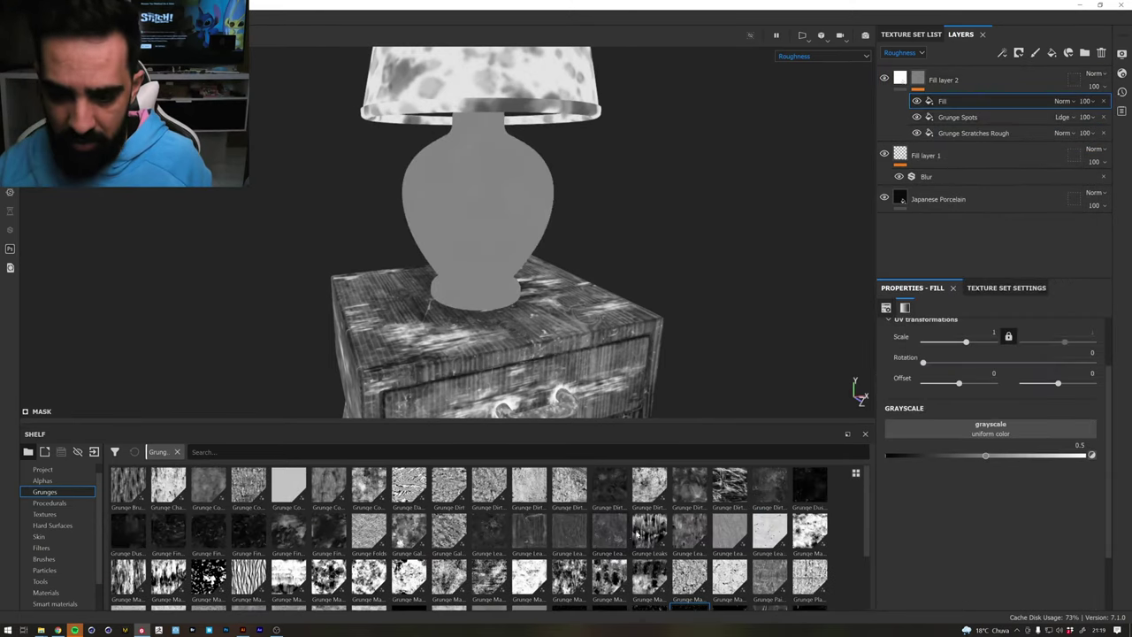
drag(625, 576, 1016, 430)
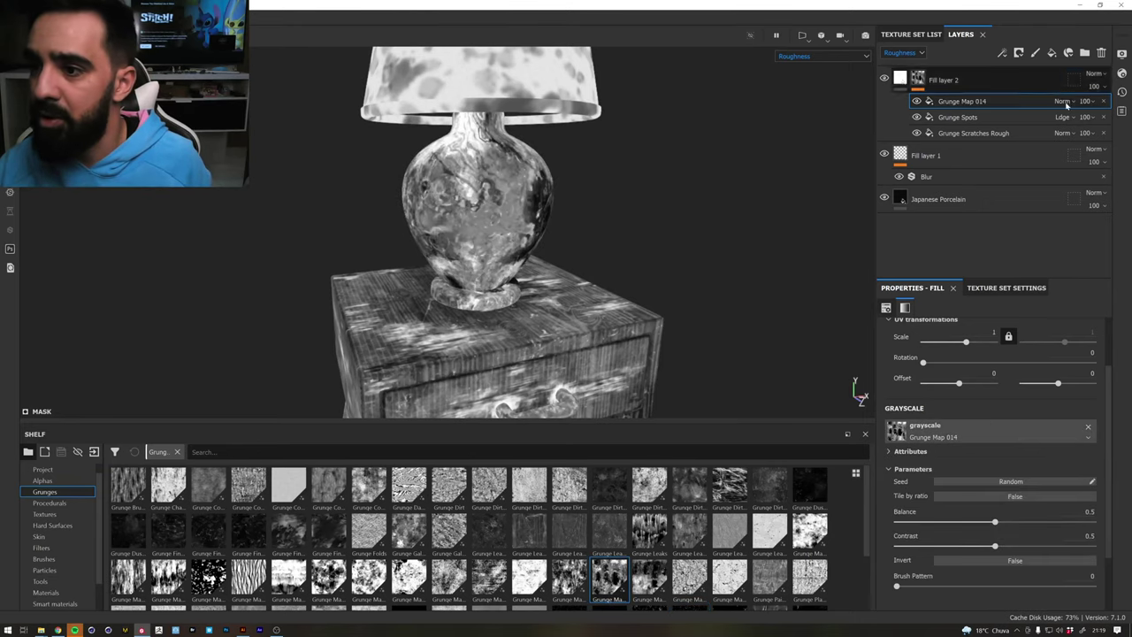
drag(1000, 546, 1084, 544)
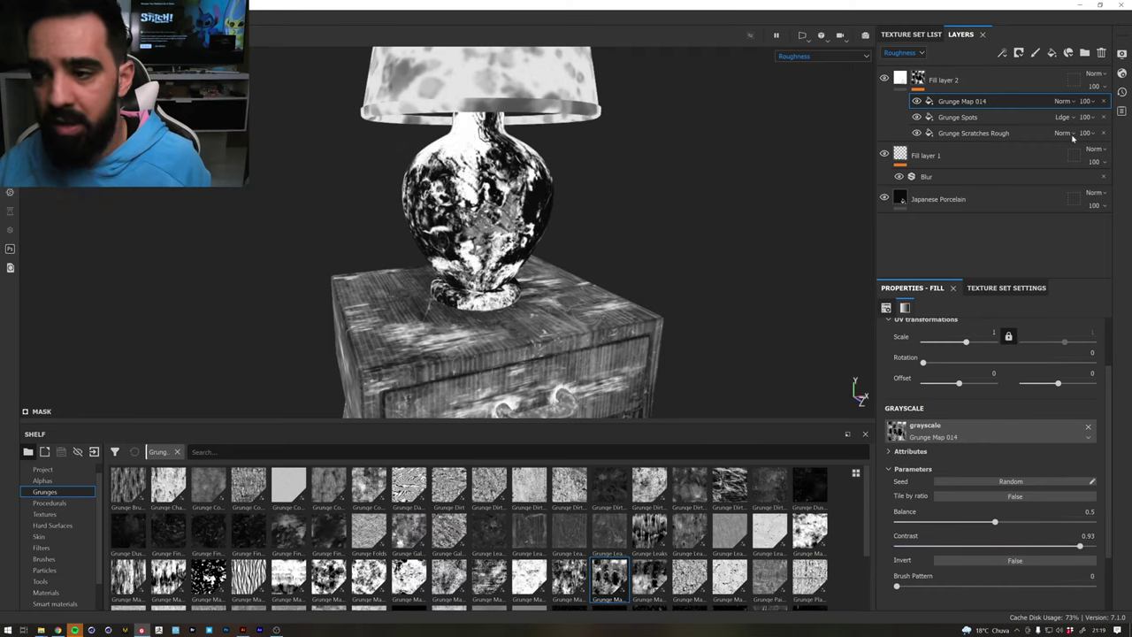
click(1062, 102)
click(1064, 164)
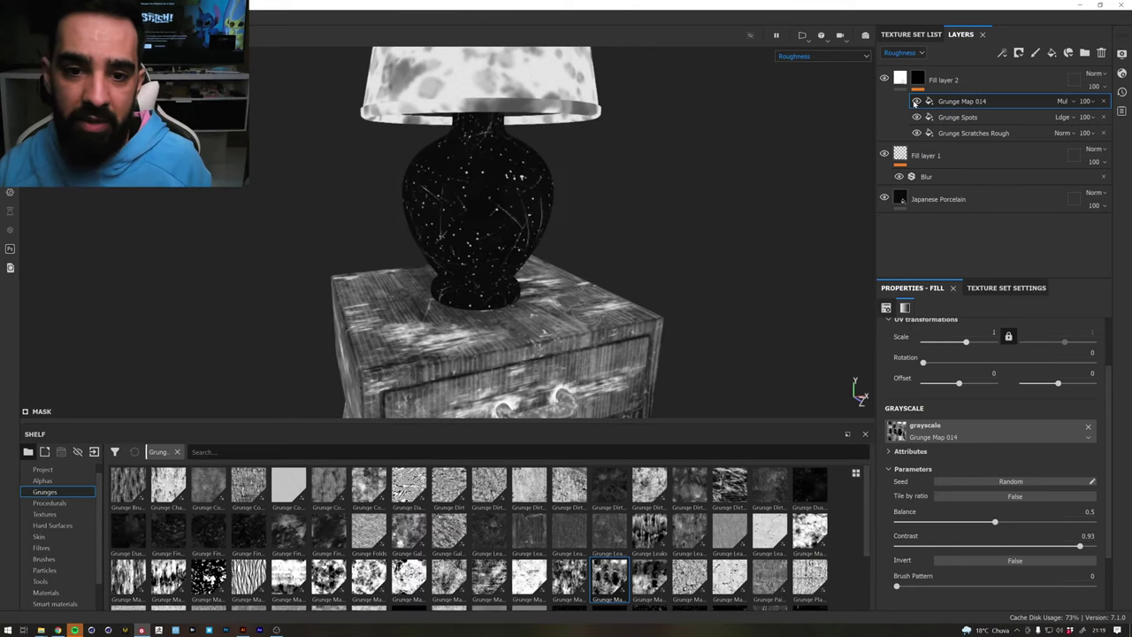
Preview the vase in Material view, then switch back to the Roughness channel
alt+drag(796, 132, 840, 71)
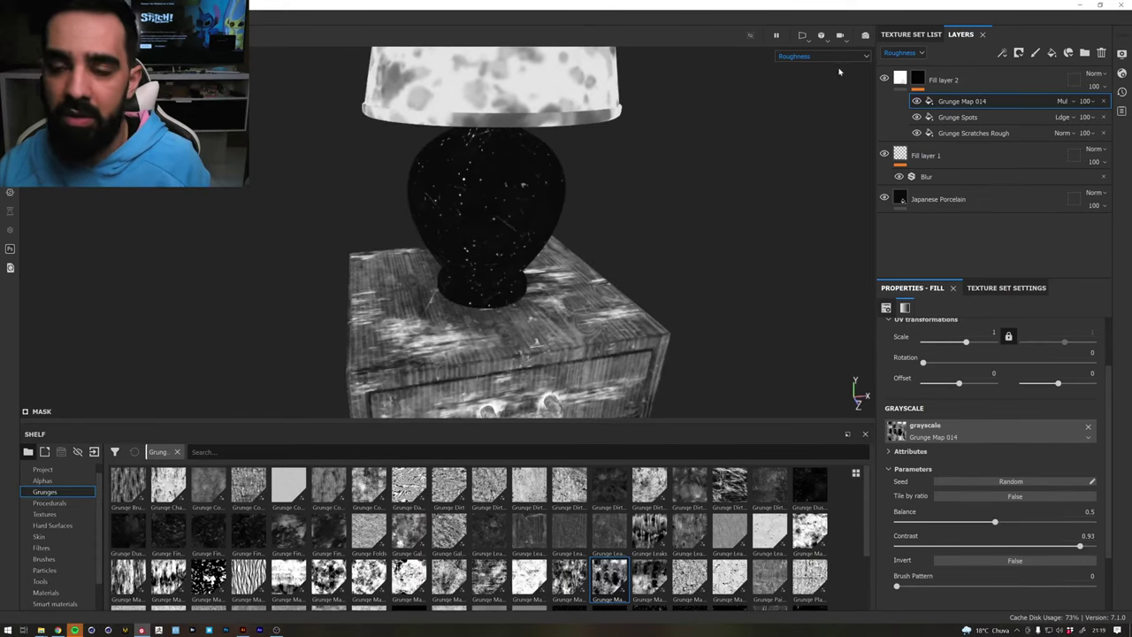
click(828, 58)
click(800, 75)
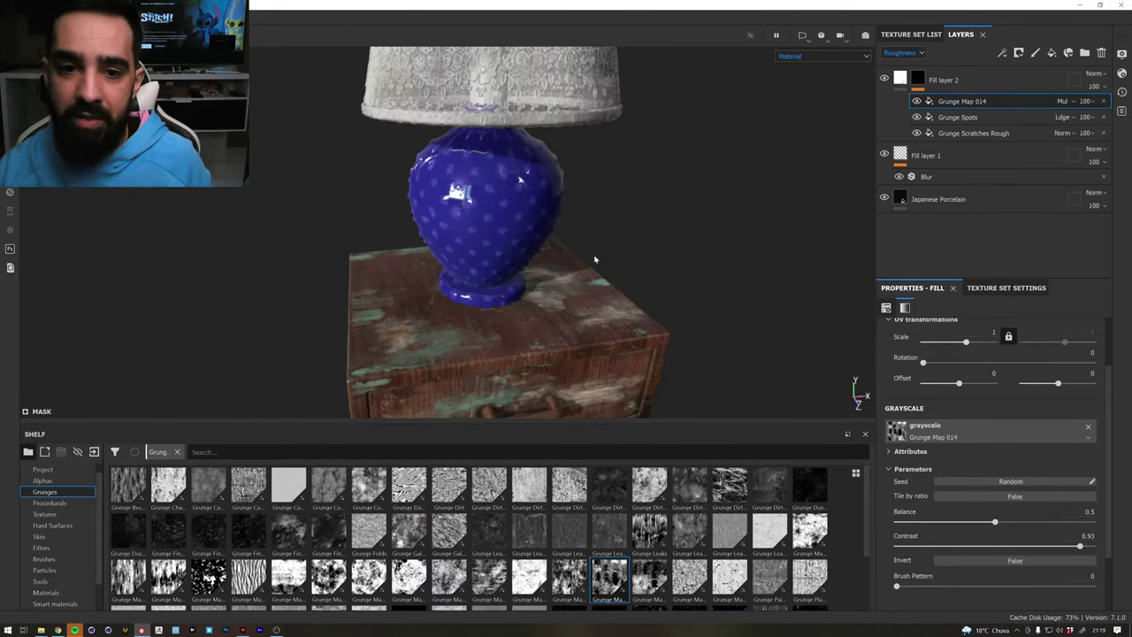
alt+drag(562, 227, 466, 208)
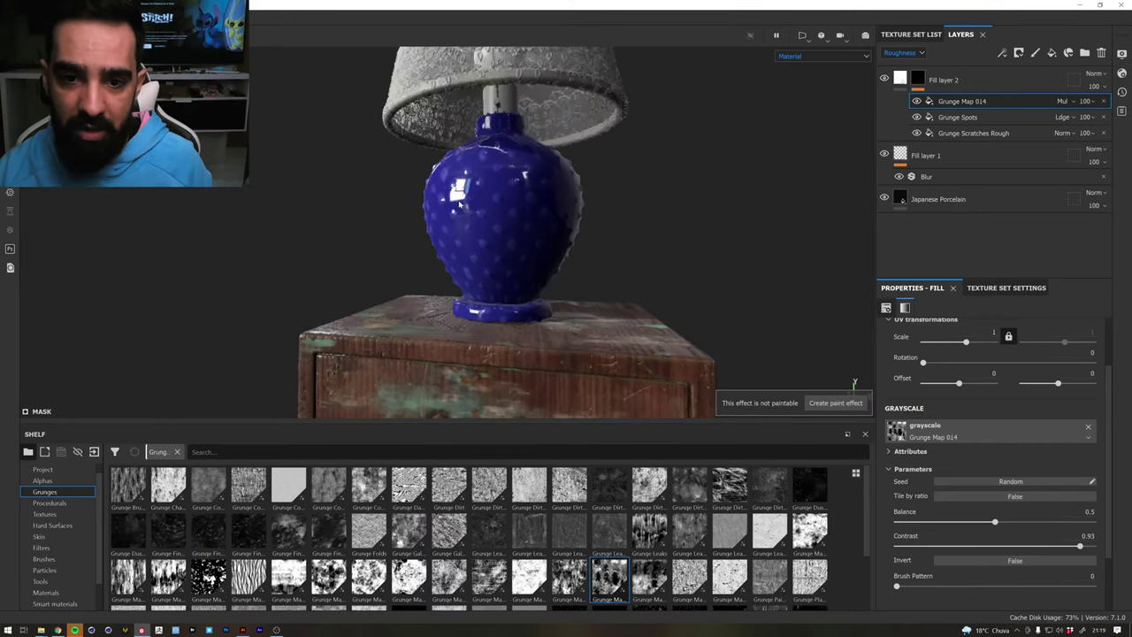
mouse_move(466, 208)
alt+right_down()
mouse_move(555, 230)
mouse_move(543, 230)
alt+right_up()
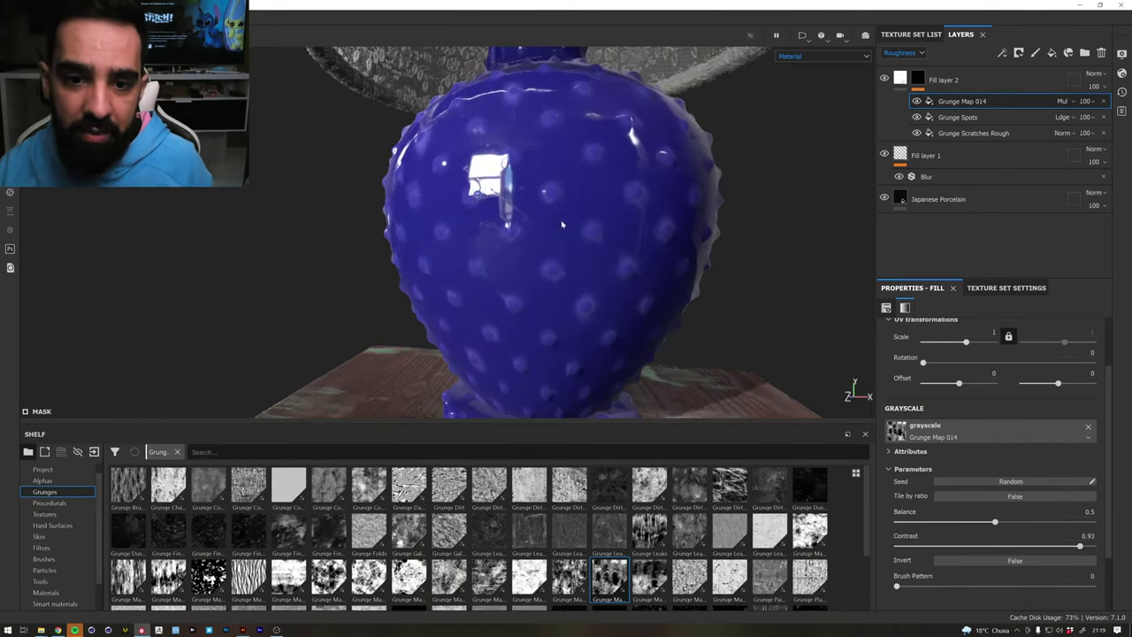
mouse_move(543, 230)
alt+mouse_down()
mouse_move(617, 231)
mouse_move(802, 66)
alt+mouse_up()
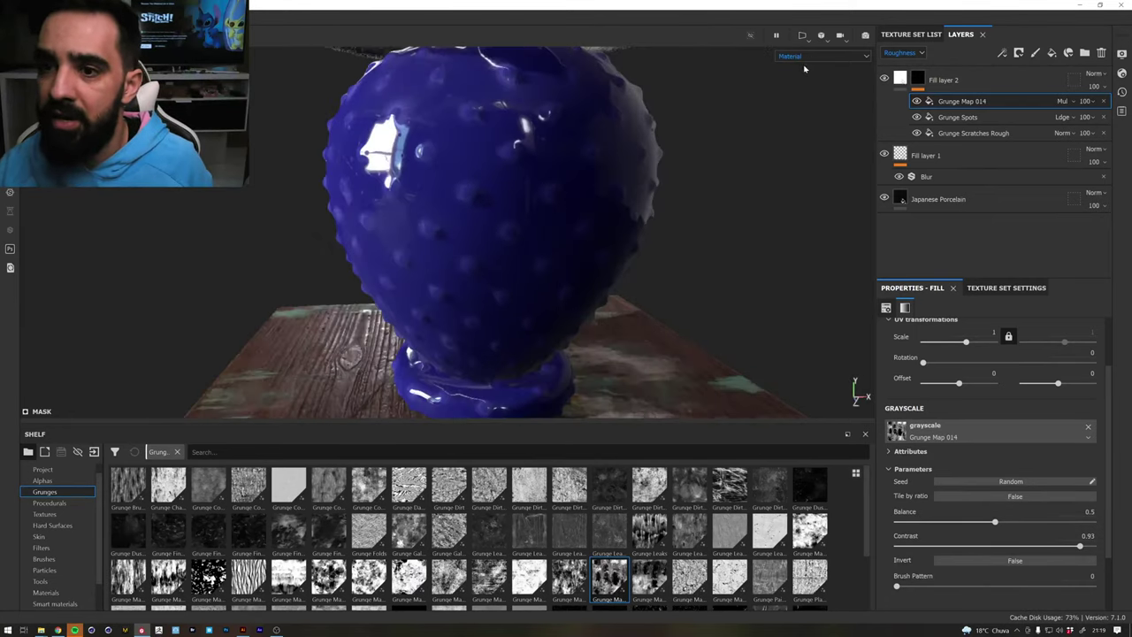
click(802, 56)
click(796, 108)
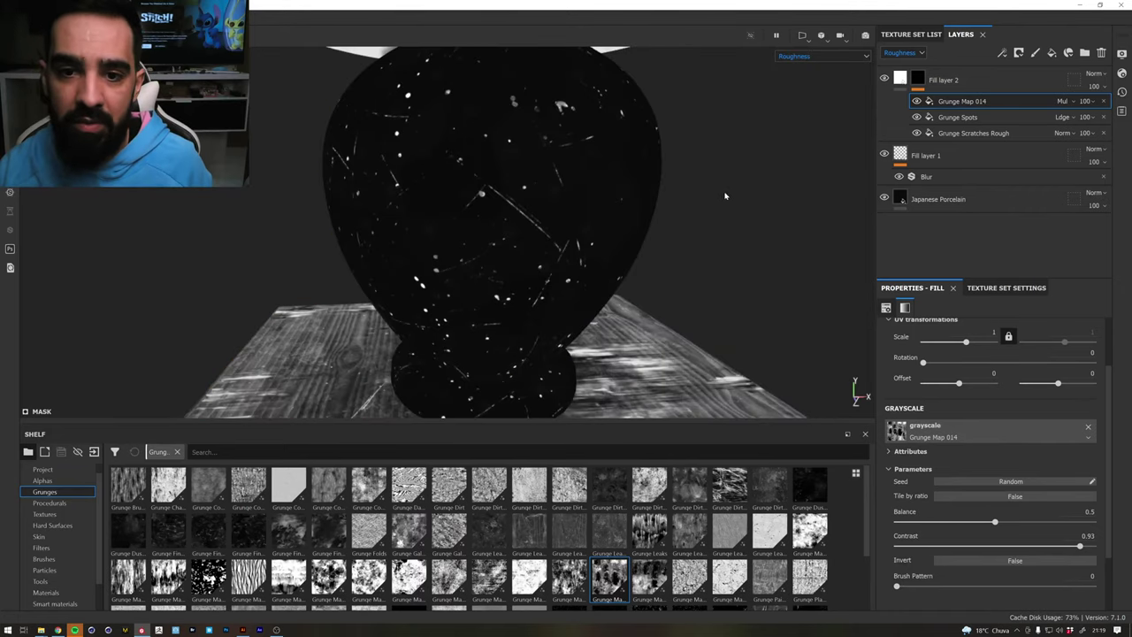
alt+drag(669, 203, 531, 183)
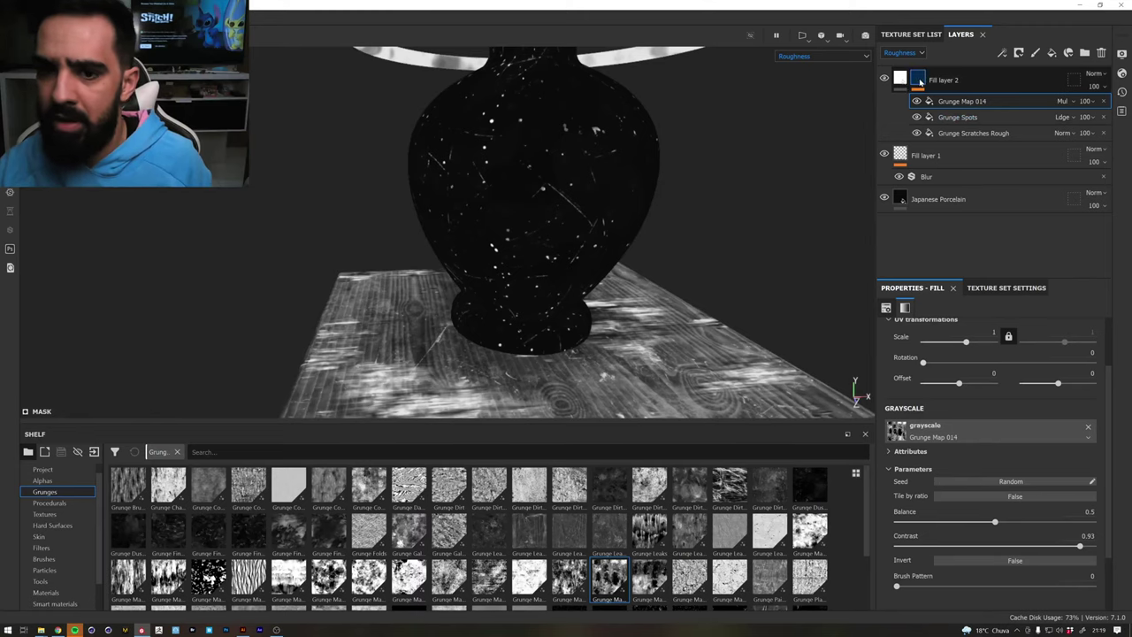
Add a Blur filter at intensity 0.1 to Fill layer 2's mask
right_click(920, 79)
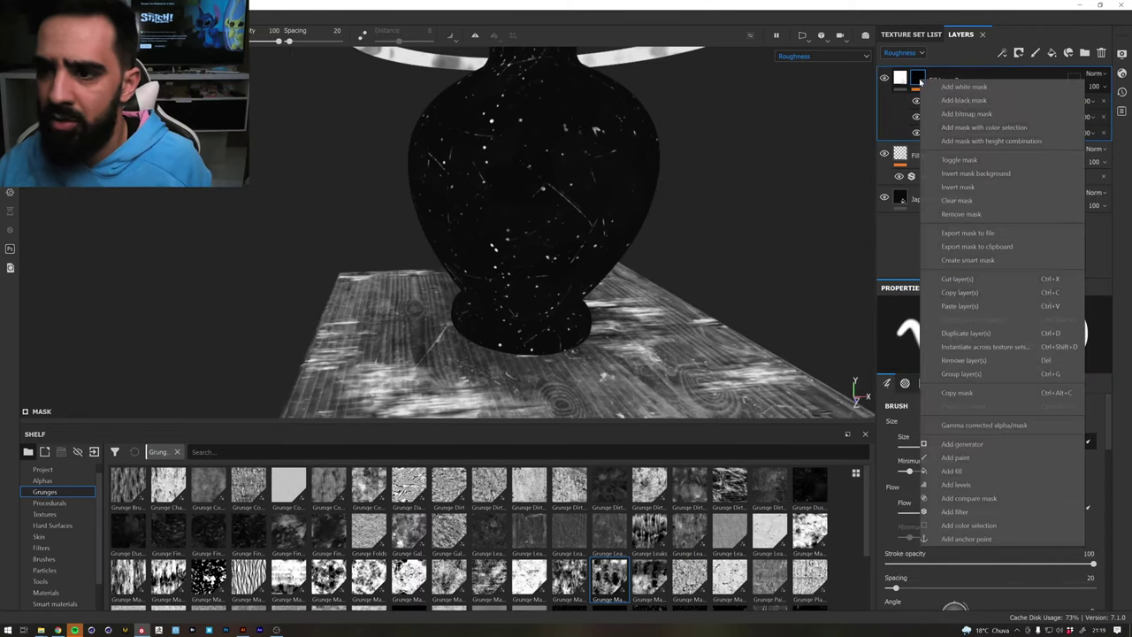
click(962, 511)
click(999, 335)
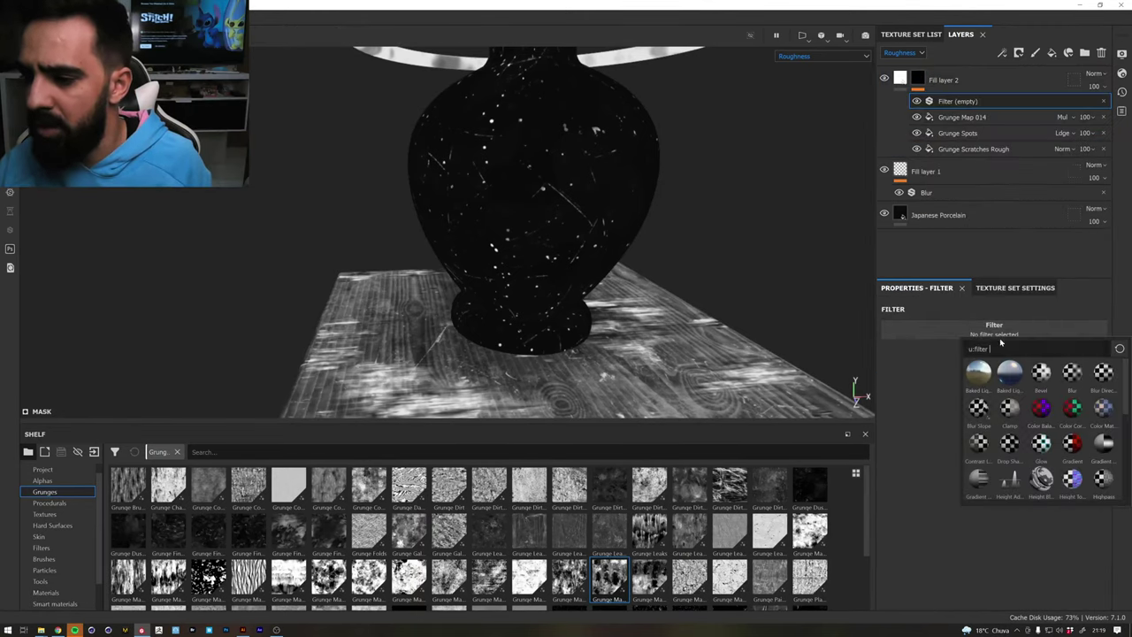
click(1082, 375)
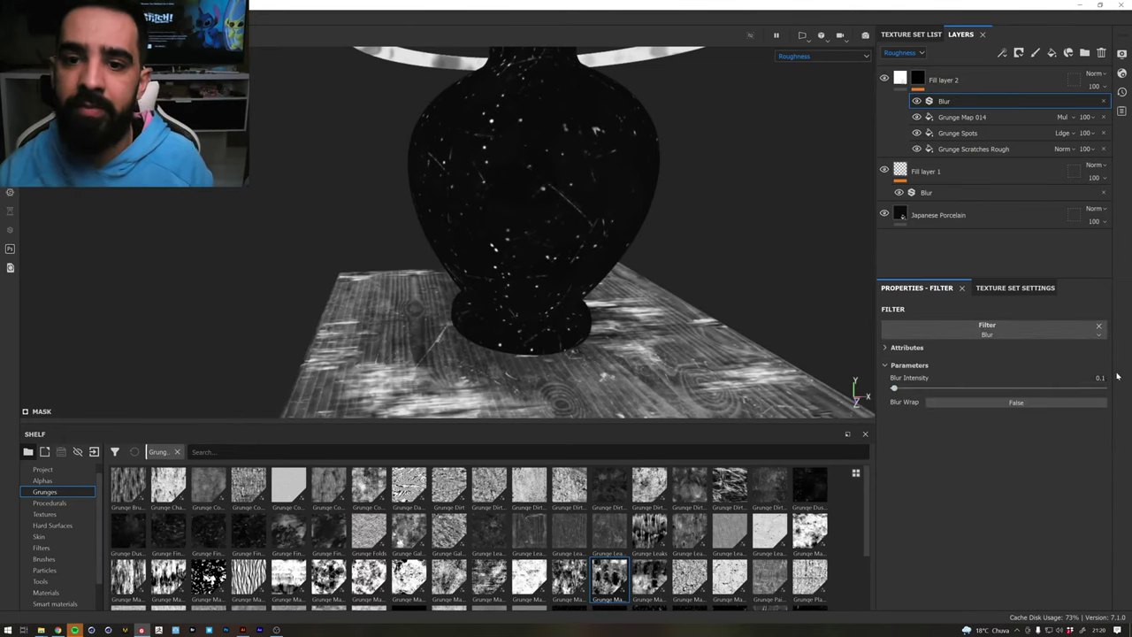
Switch the viewport back to the Material render and hide the panels to show the whole lamp
click(821, 56)
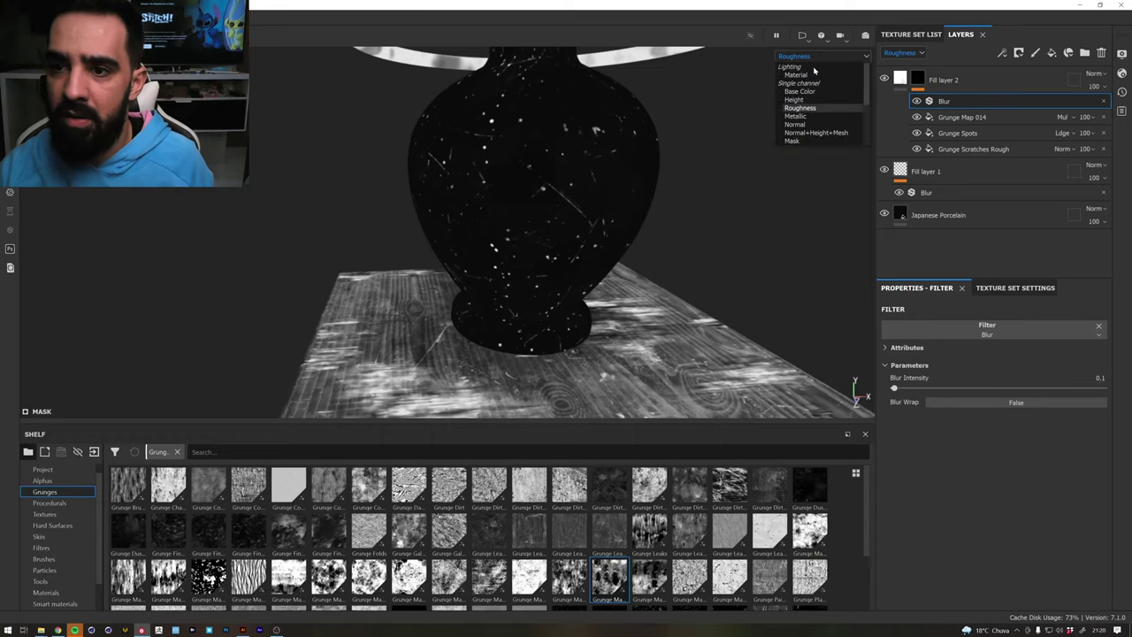
click(805, 68)
alt+right_drag(357, 227, 357, 257)
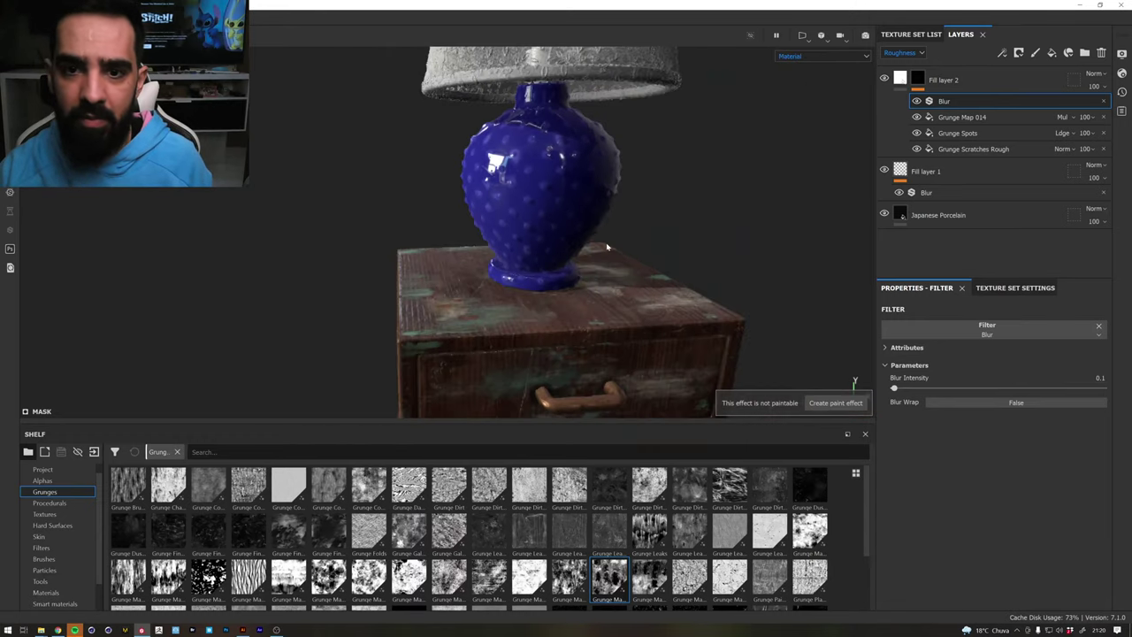
key(Tab)
Frame the lamp and nightstand, orbit, rotate the lighting and pan, then switch to OBS Studio
key(f)
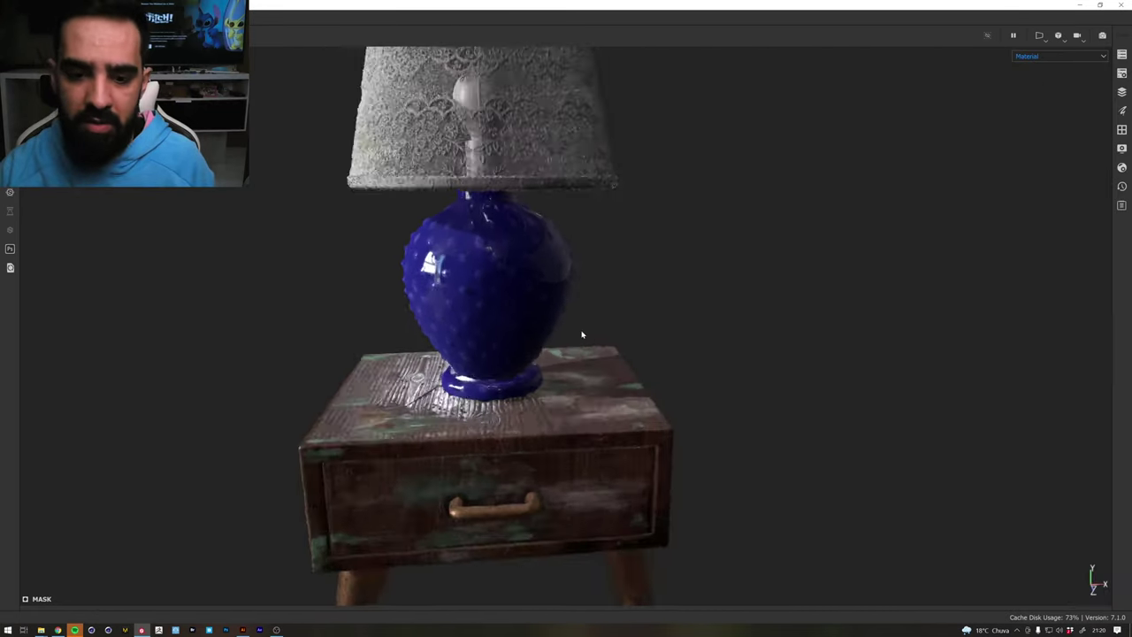
alt+drag(602, 305, 667, 299)
shift+right_drag(667, 299, 647, 307)
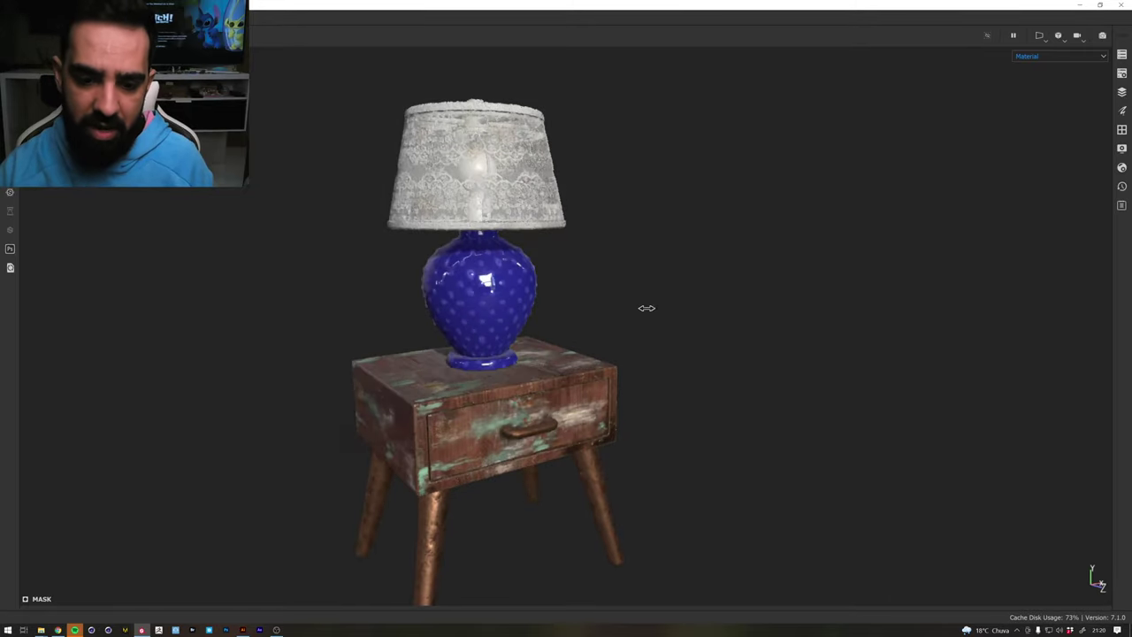
mouse_move(724, 270)
alt+mouse_down()
mouse_move(702, 256)
mouse_move(696, 275)
alt+mouse_up()
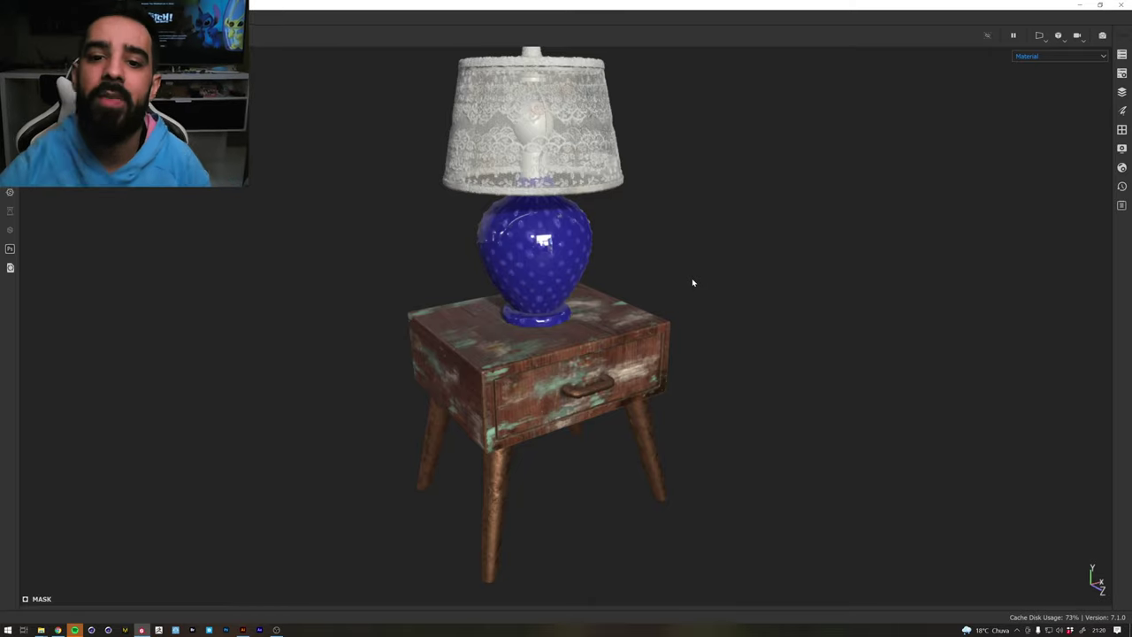
mouse_move(670, 278)
alt+mouse_down()
mouse_move(675, 260)
mouse_move(657, 260)
alt+mouse_up()
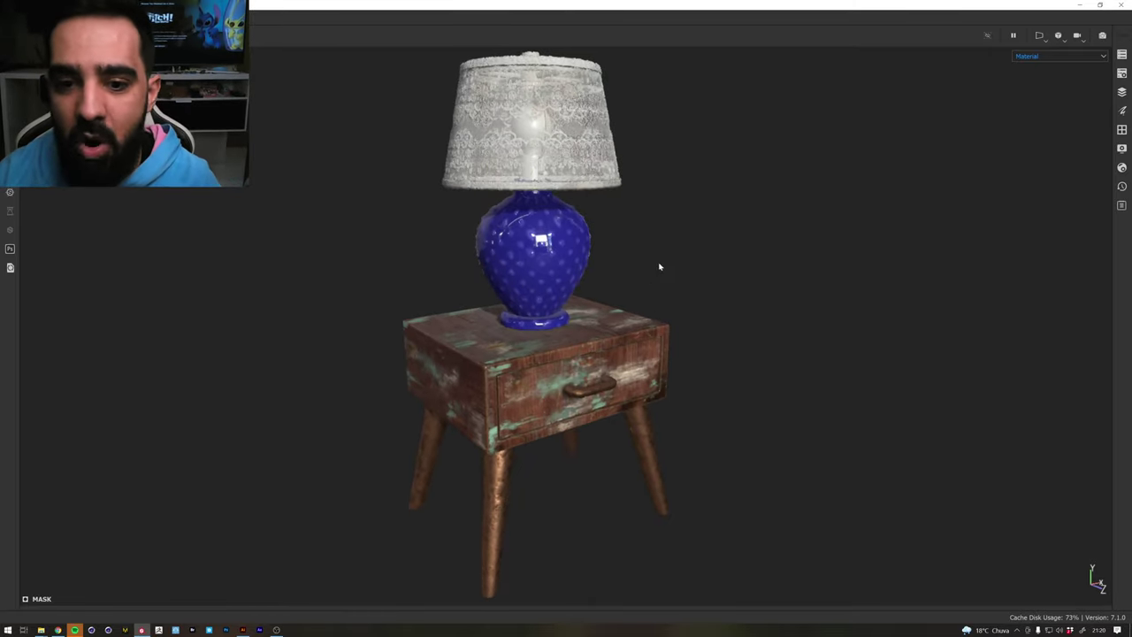
mouse_move(658, 266)
alt+middle_down()
mouse_move(455, 283)
mouse_move(476, 275)
alt+middle_up()
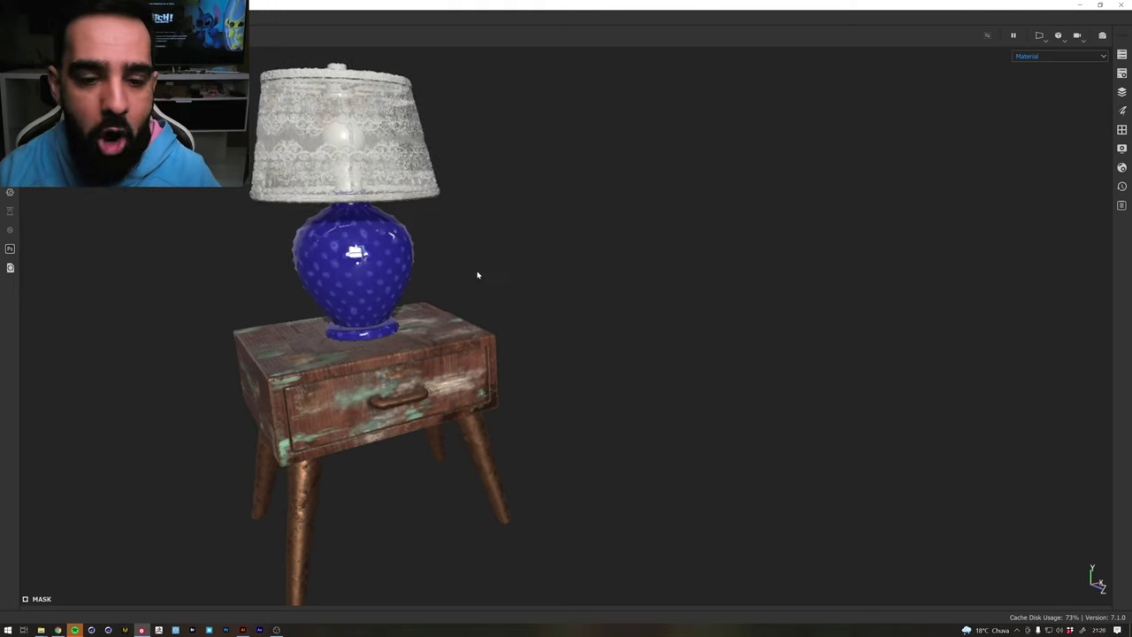
key(alt+Tab)
key(alt+Tab)
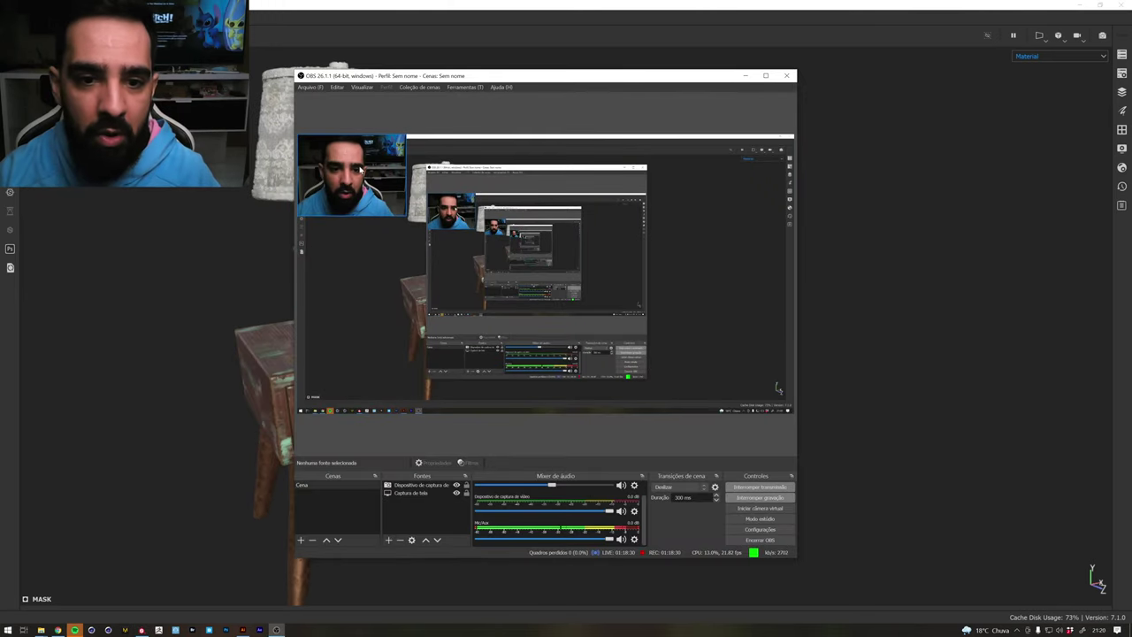
Place the webcam overlay centre-right, scale it up, and return to Substance Painter
drag(361, 168, 610, 240)
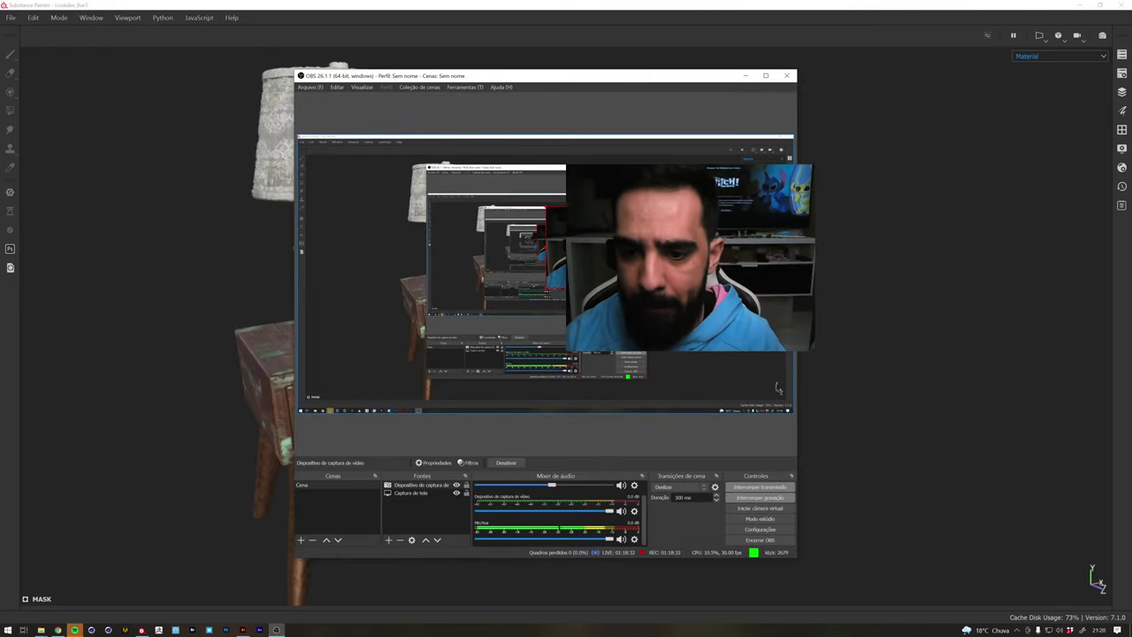
drag(653, 288, 710, 324)
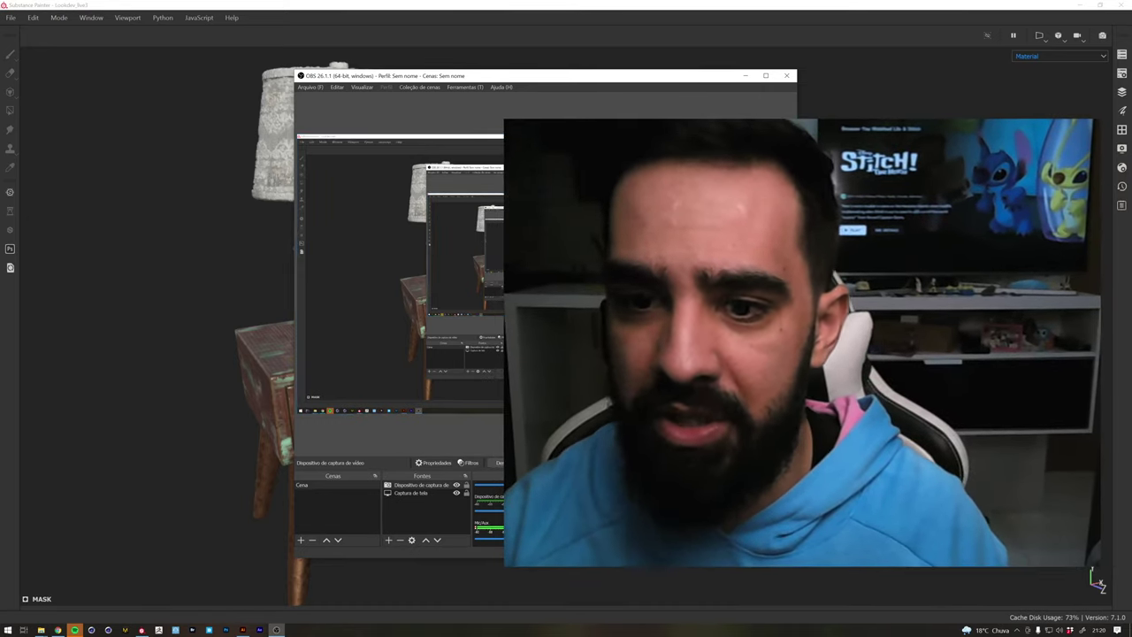
click(1095, 580)
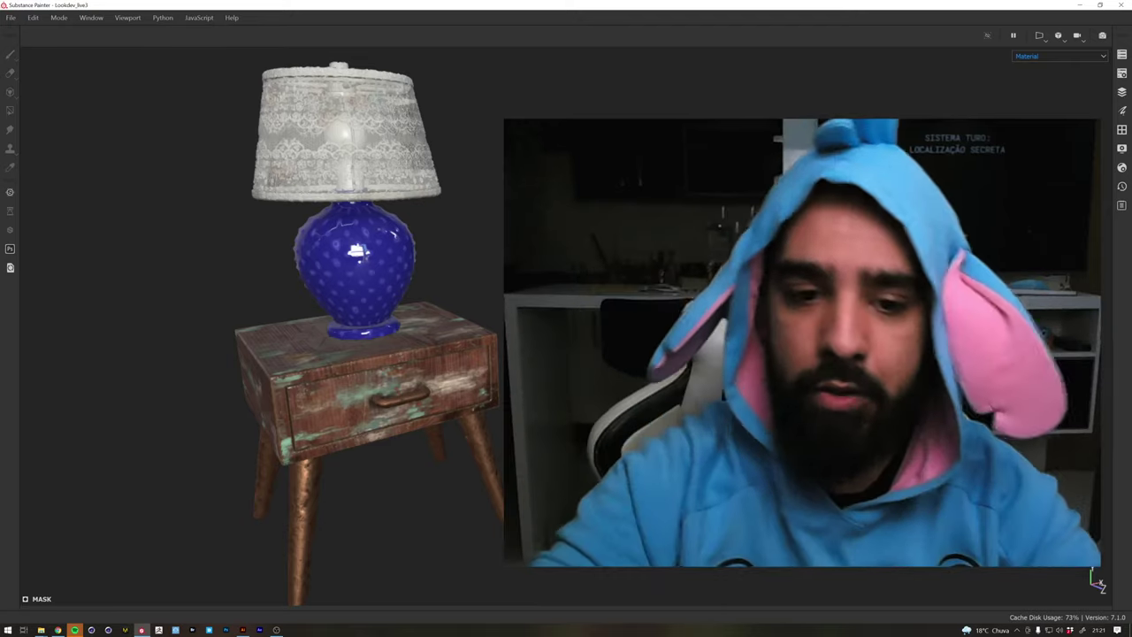
click(1021, 55)
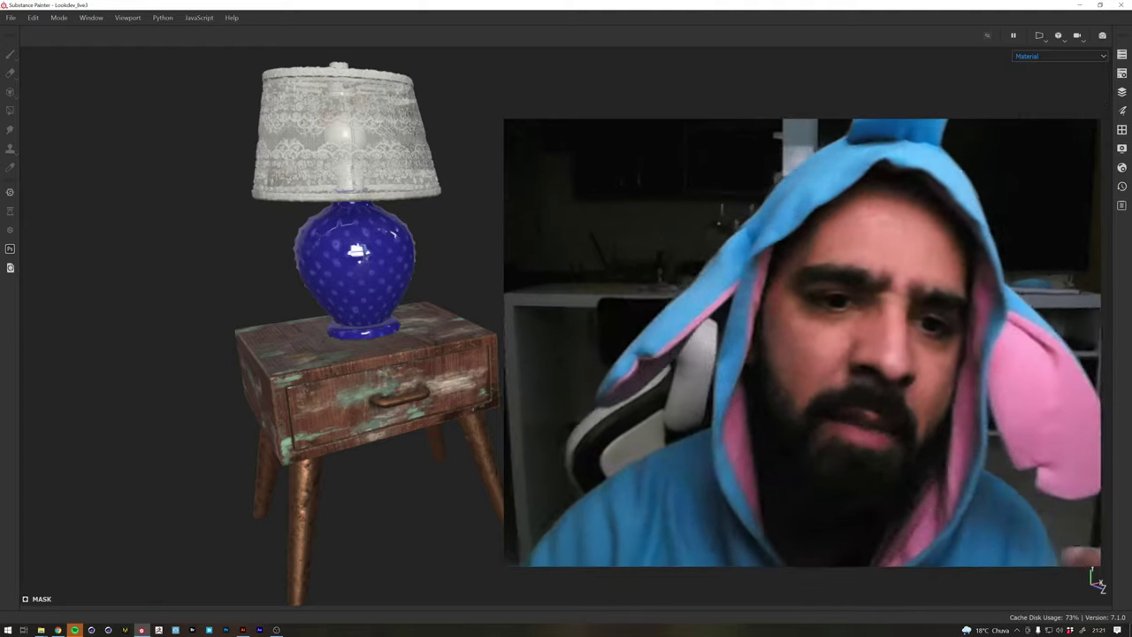
click(405, 104)
mouse_move(398, 139)
alt+mouse_down()
mouse_move(360, 137)
mouse_move(389, 133)
alt+mouse_up()
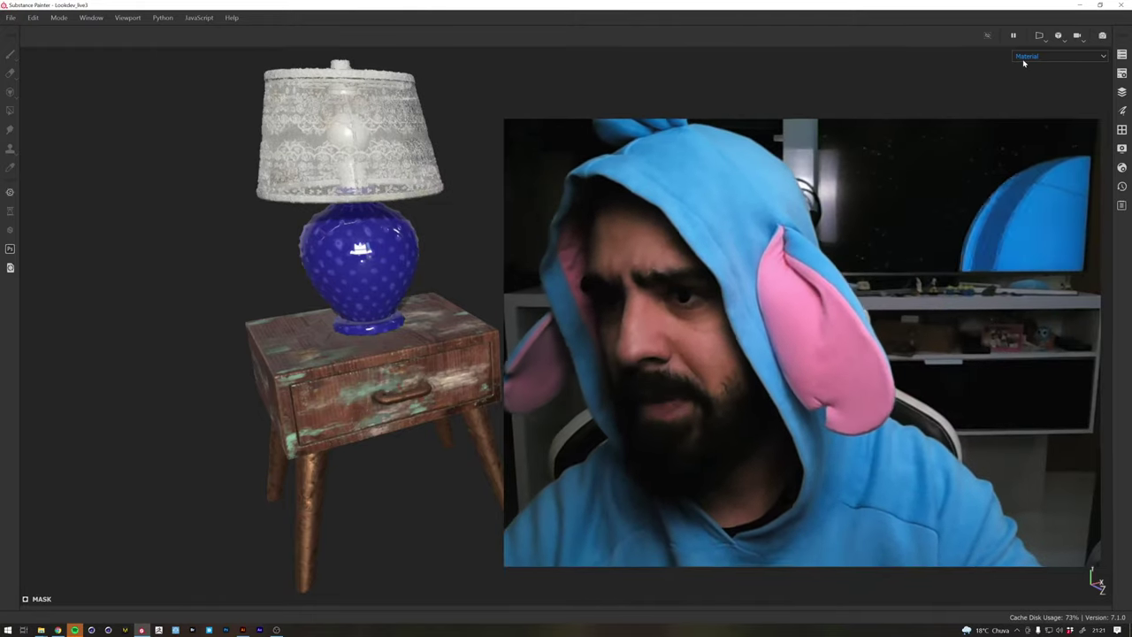
click(1026, 56)
click(1030, 91)
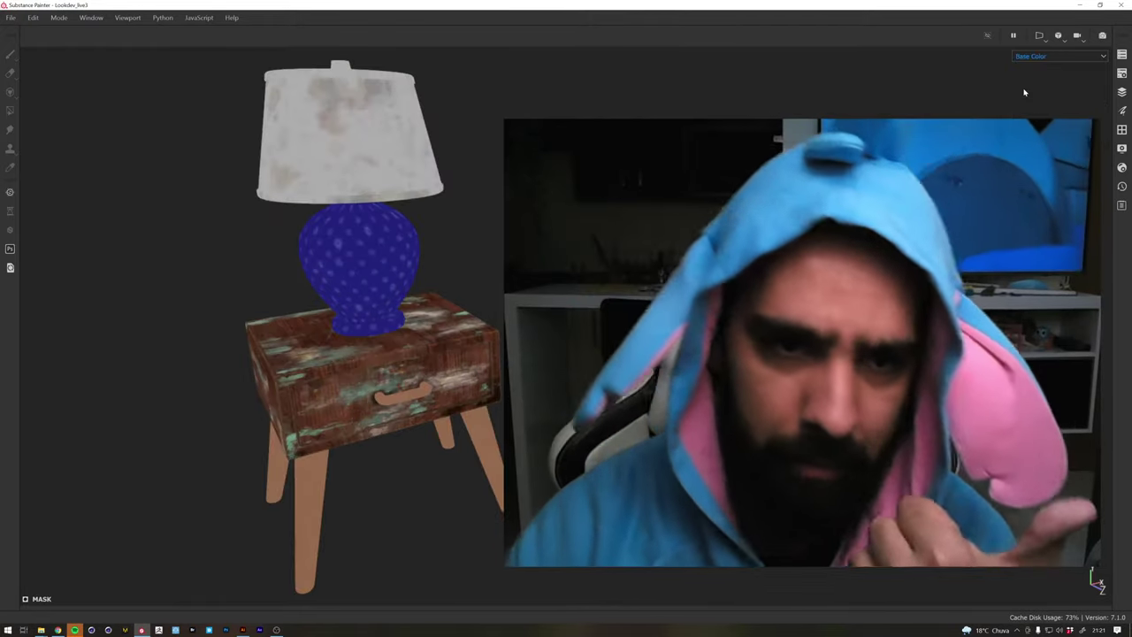
click(1029, 57)
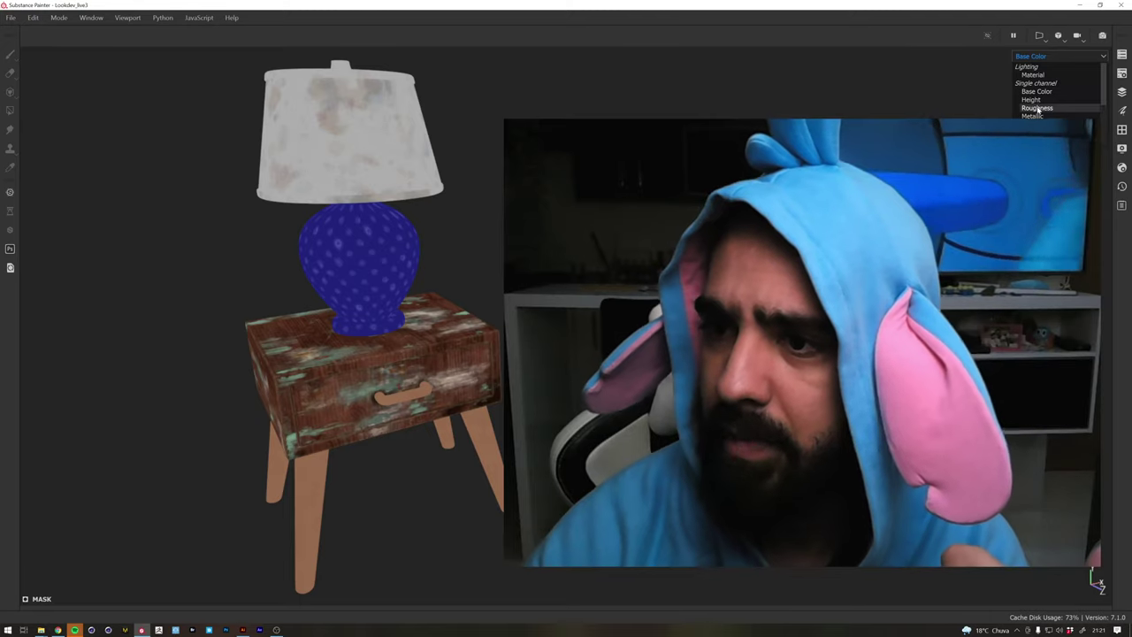
click(1039, 98)
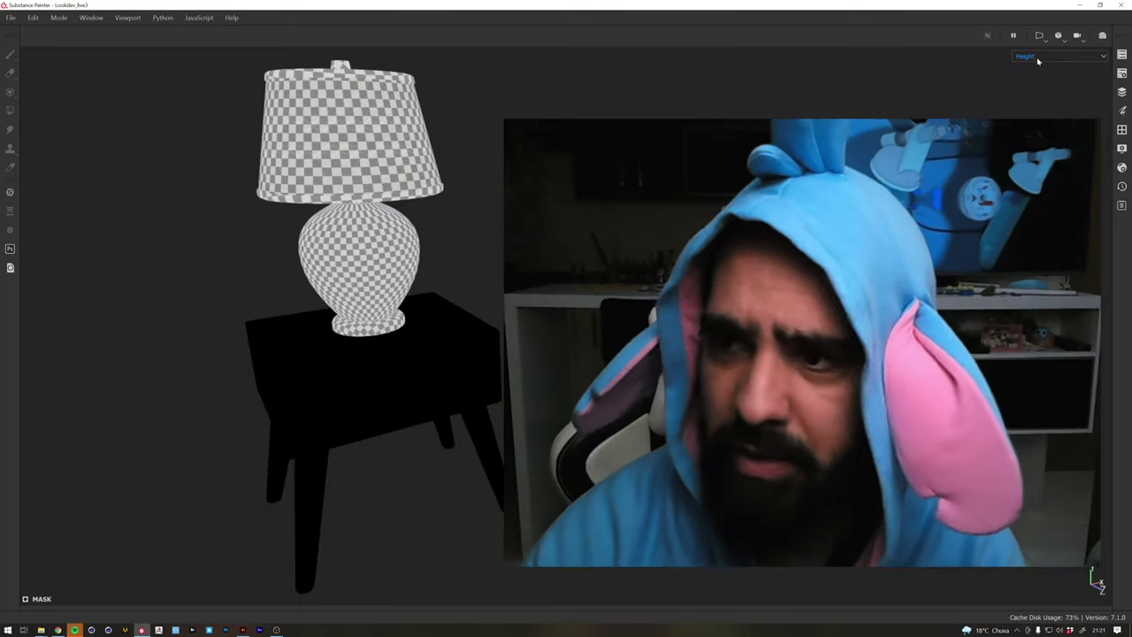
click(1060, 56)
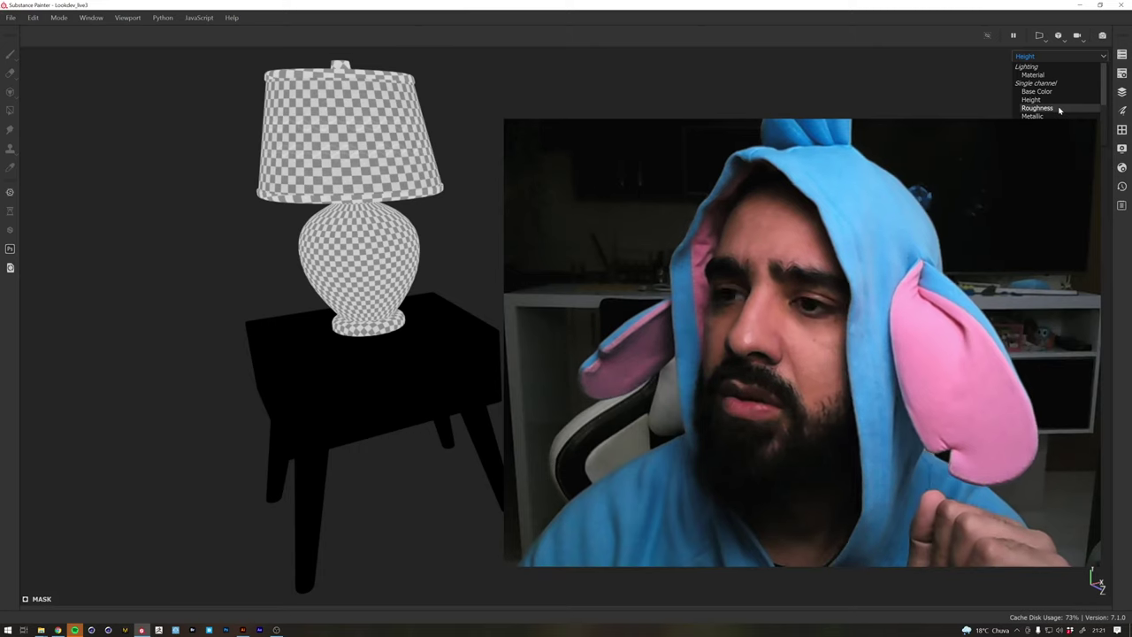
click(1038, 107)
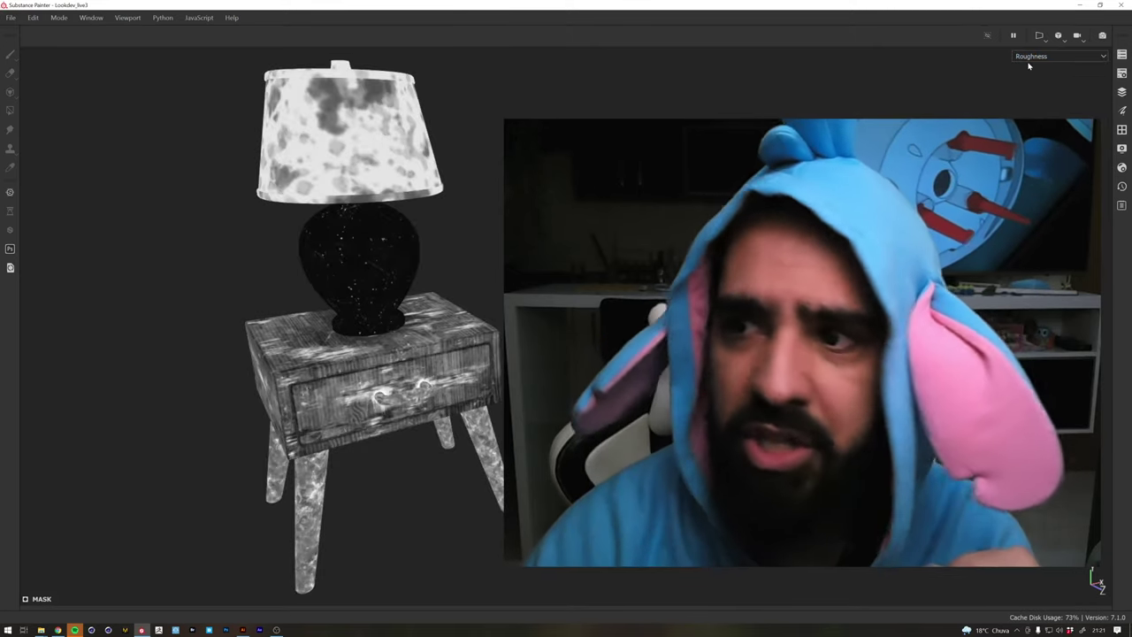
click(1041, 58)
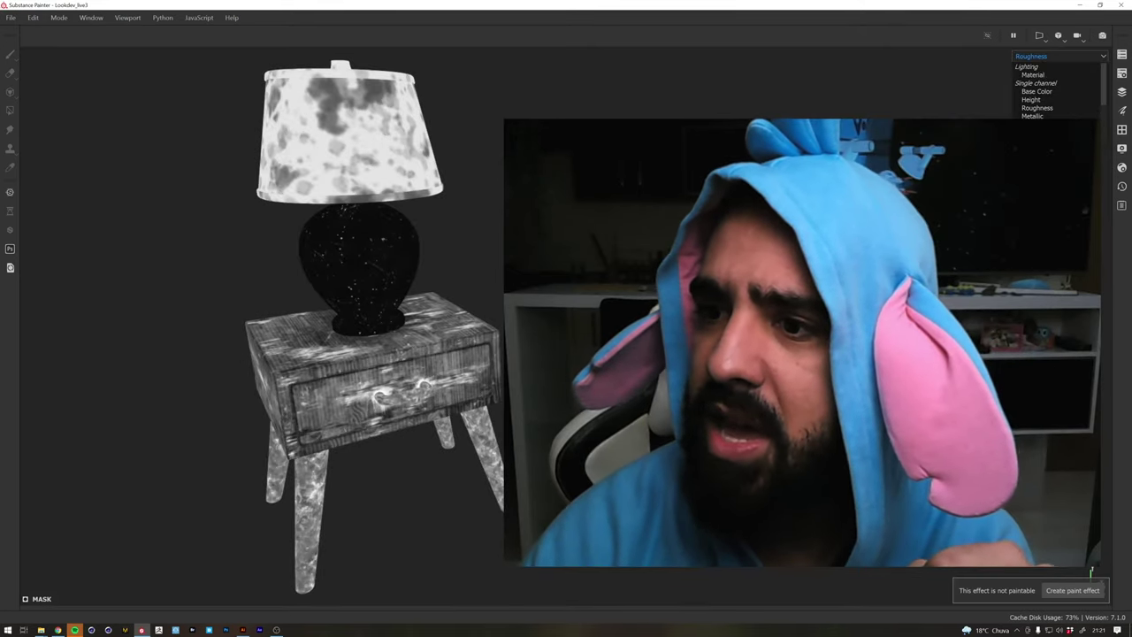
click(1039, 116)
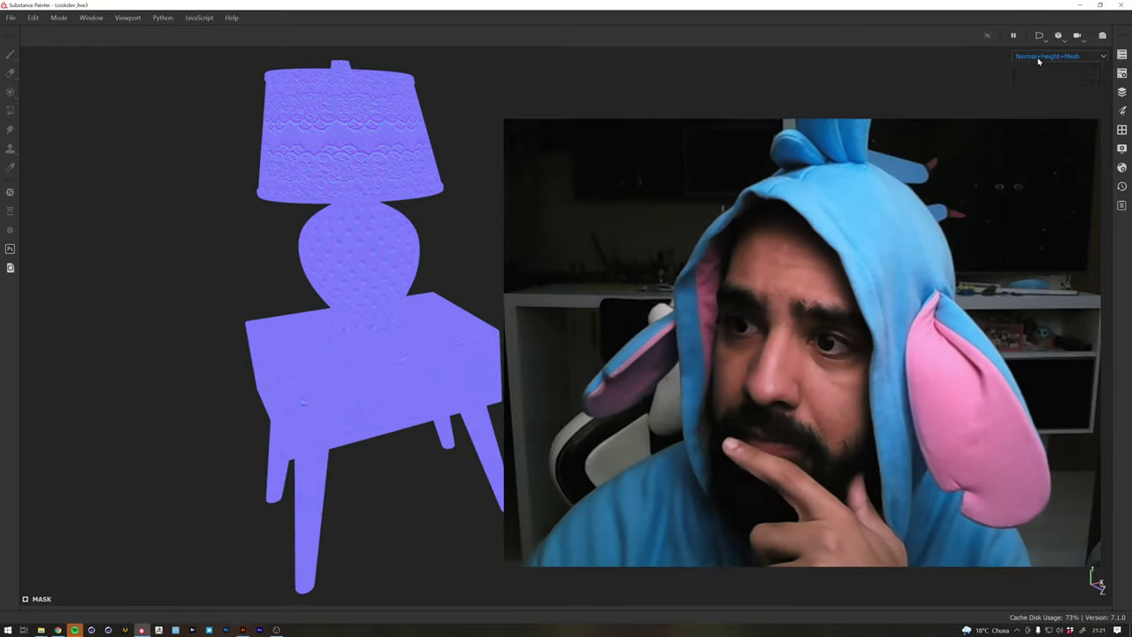
click(1032, 75)
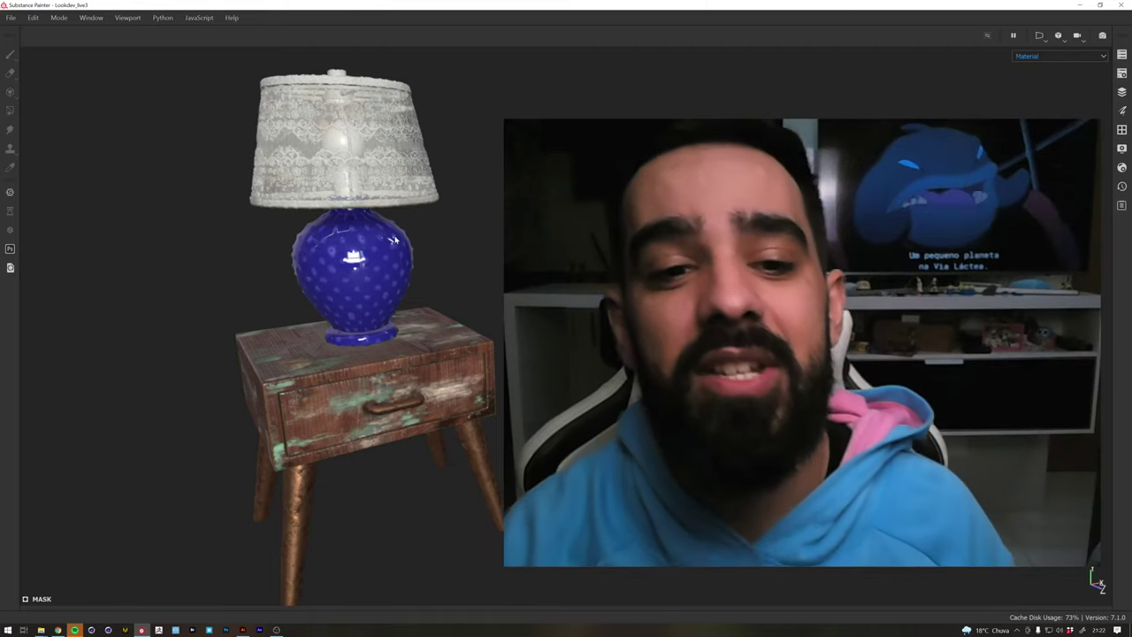
Zoom in on the lamp and table and orbit to another viewing angle
scroll(395, 239, down, 3)
scroll(395, 239, up, 3)
mouse_move(395, 248)
shift+right_down()
mouse_move(309, 264)
mouse_move(320, 265)
shift+right_up()
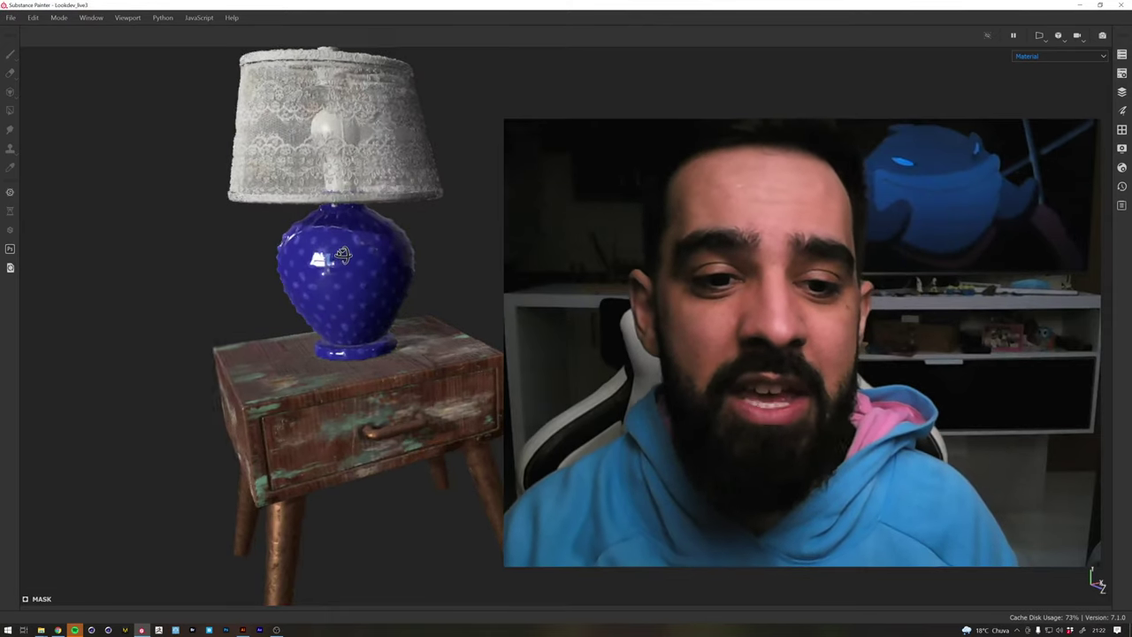
mouse_move(320, 266)
alt+mouse_down()
mouse_move(343, 254)
mouse_move(301, 301)
alt+mouse_up()
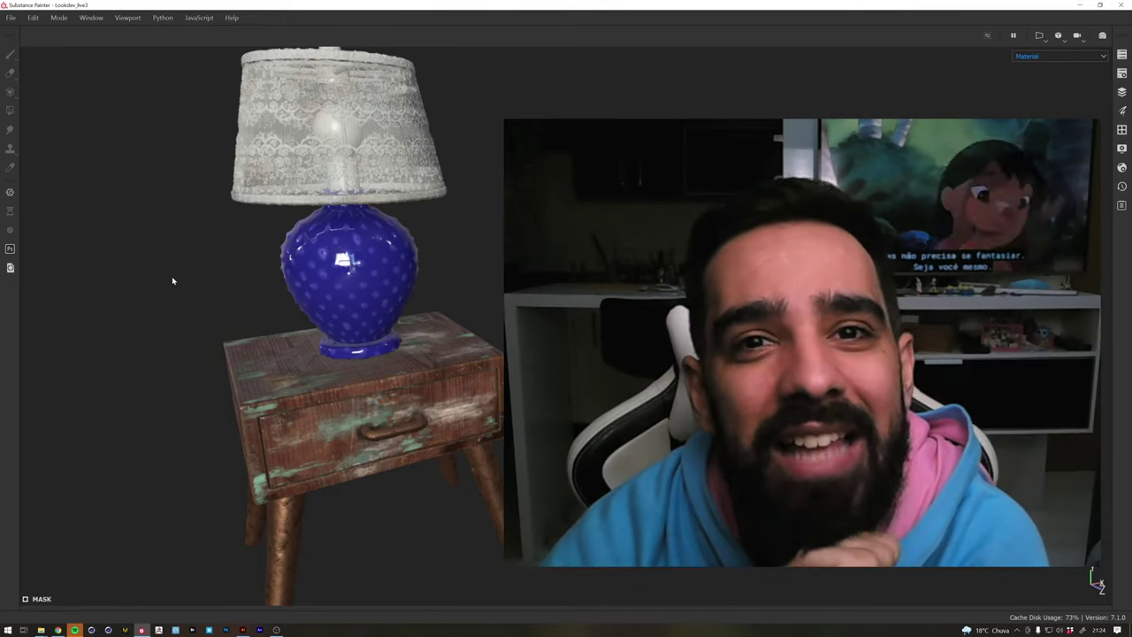
Switch to Chrome and bring the YouTube video tab to the front
key(alt+Tab)
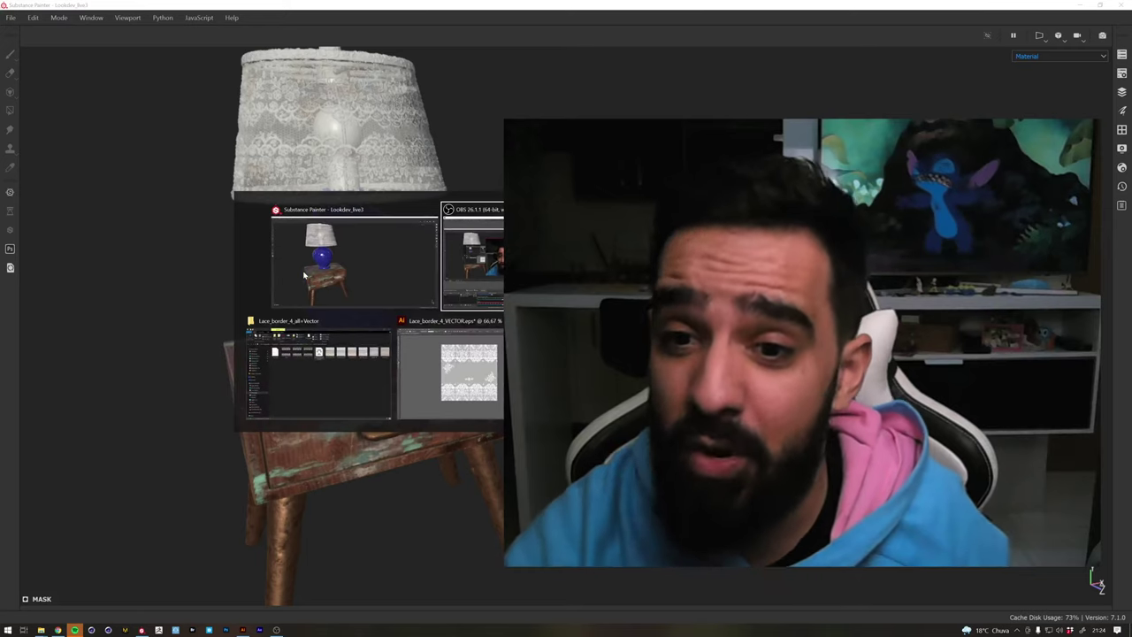
key(alt+Tab)
click(91, 6)
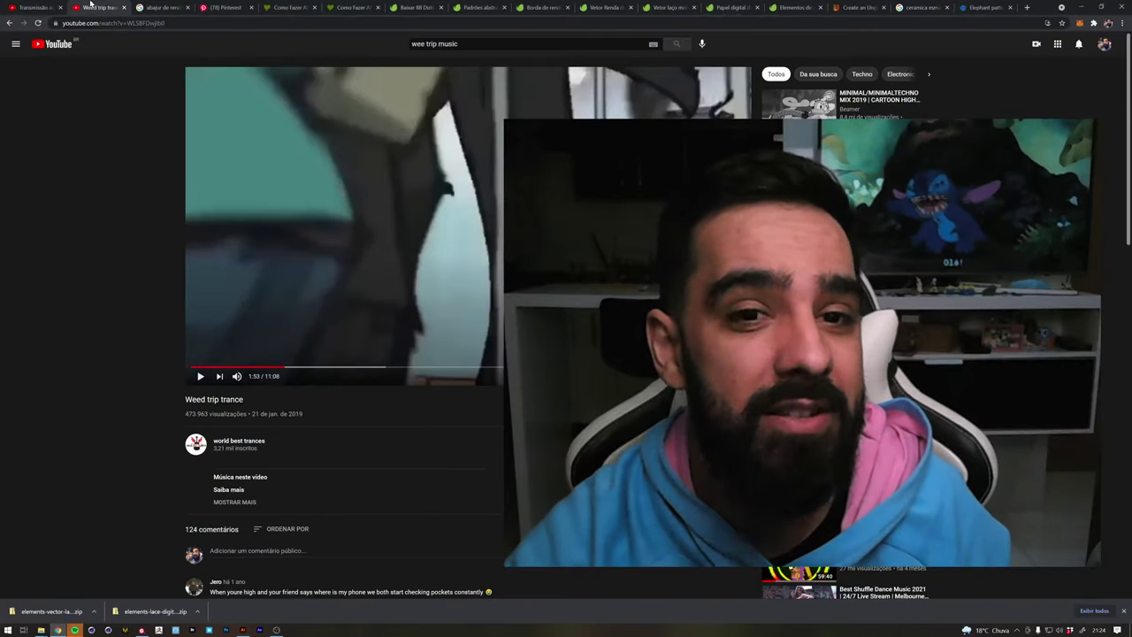